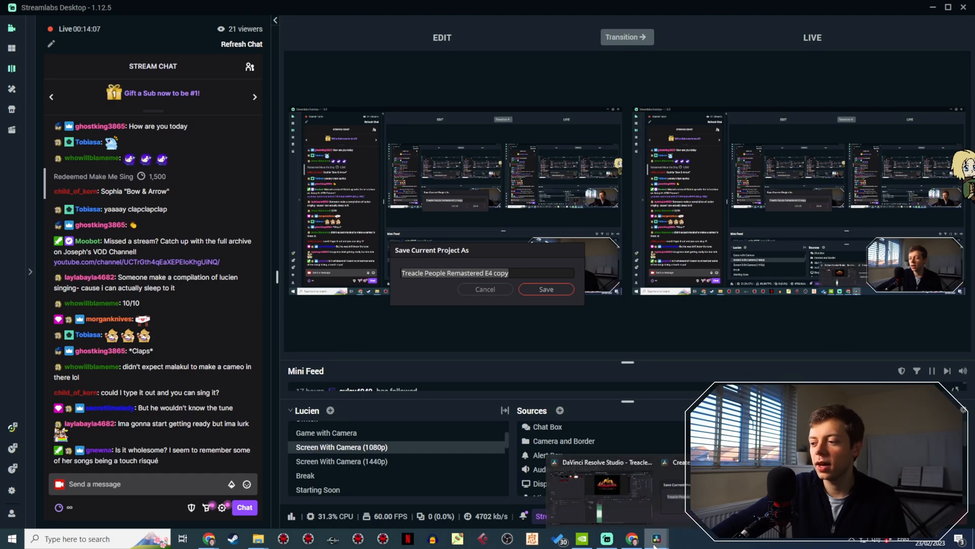
- Switch to DaVinci Resolve and save the current project under the name Treacle People Remastered E5
click(616, 489)
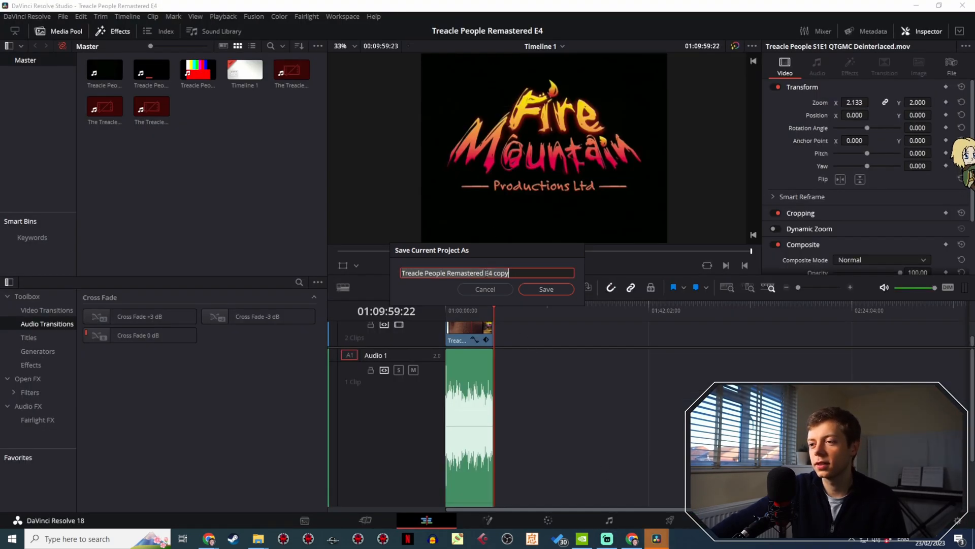
drag(510, 273, 498, 273)
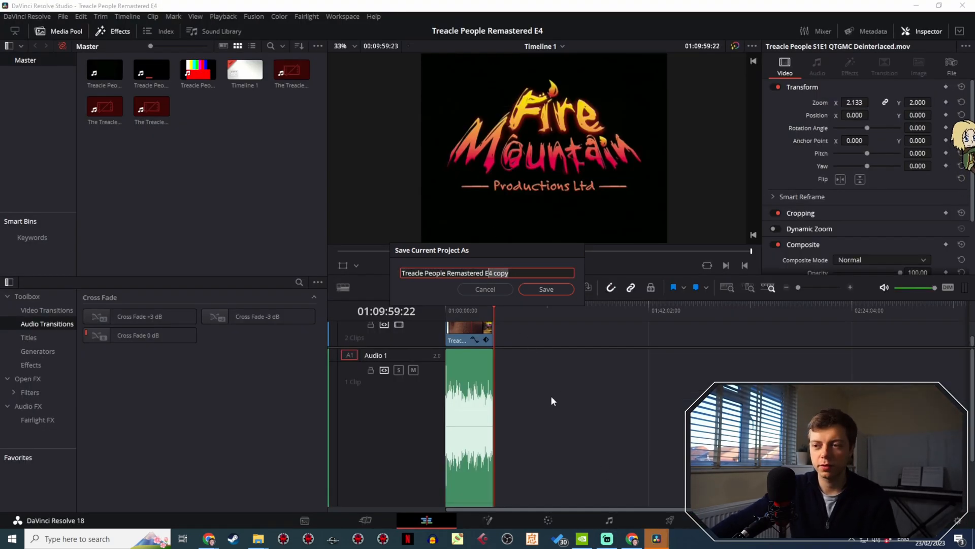
text(5)
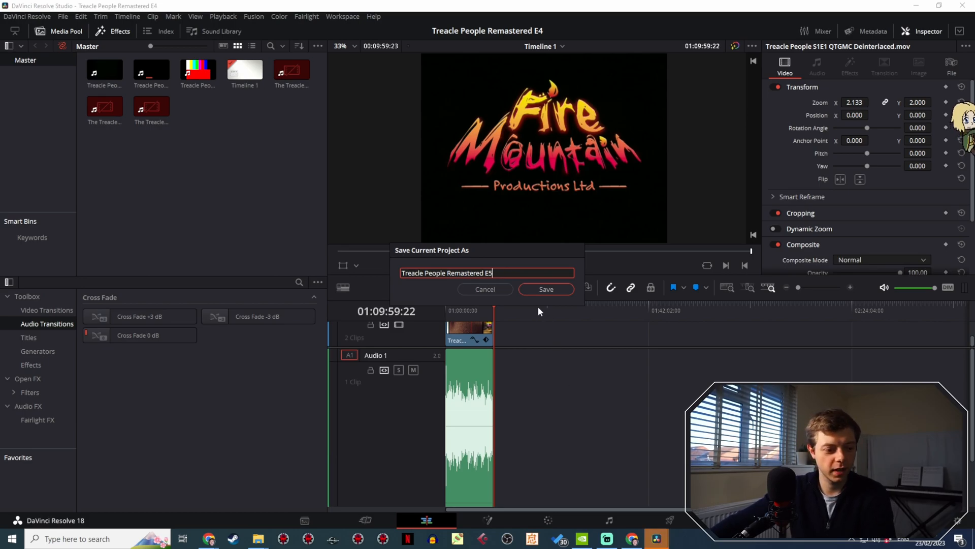
click(553, 288)
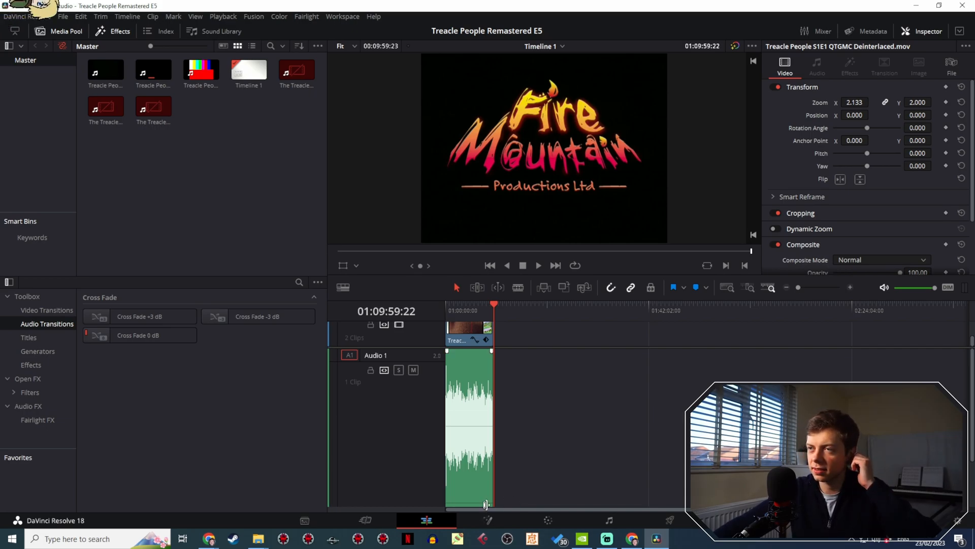
- Play the episode from the timeline's start at 01:00:00:00 in an enlarged viewer
drag(474, 310, 429, 305)
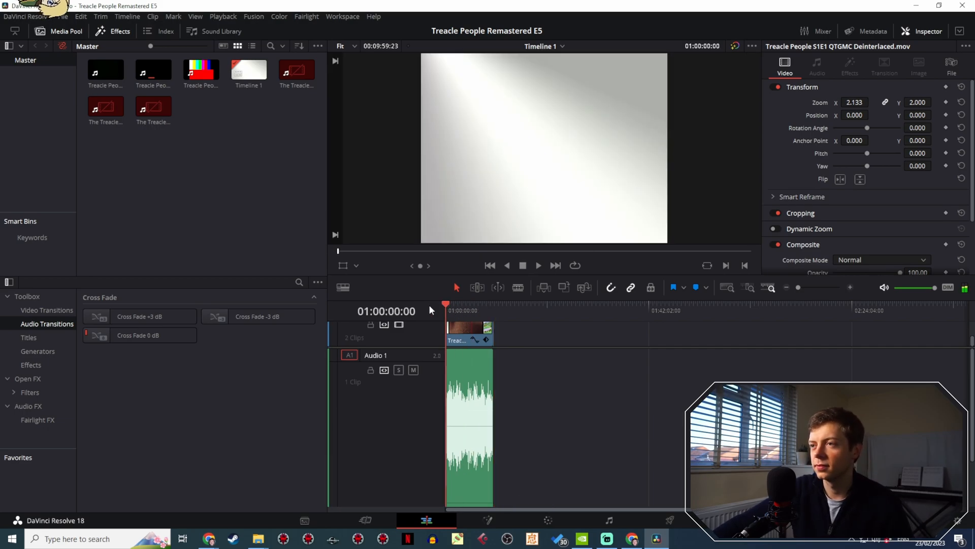
drag(798, 288, 808, 286)
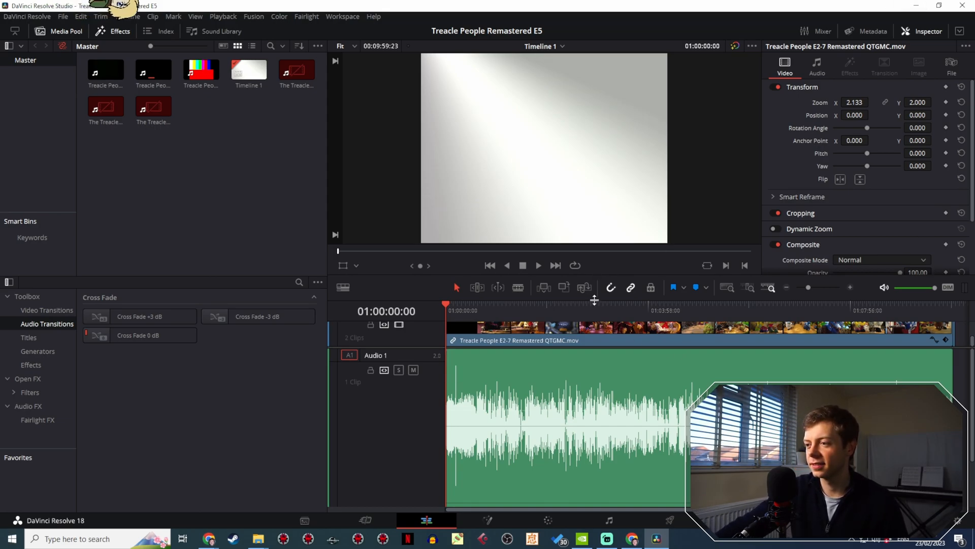
drag(594, 275, 607, 451)
click(537, 385)
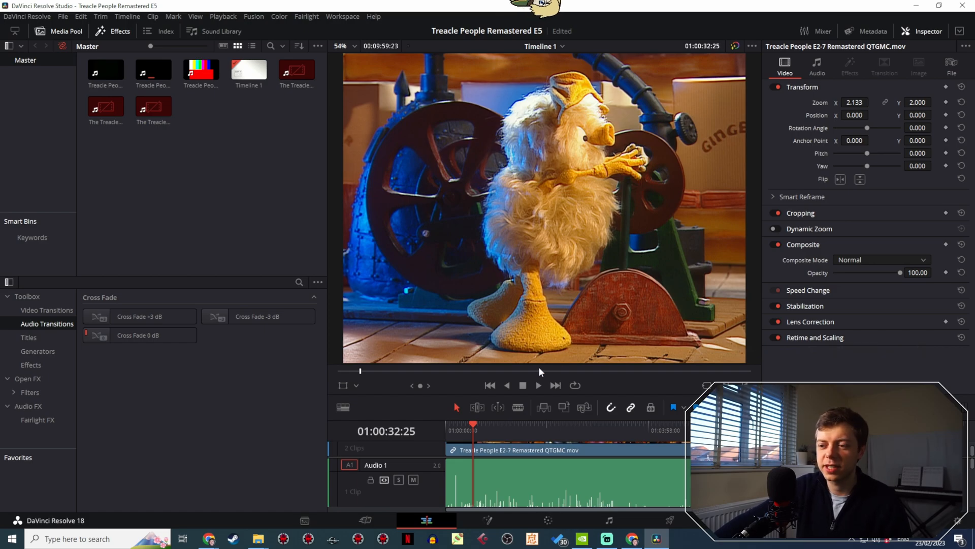
- Reduce the viewer's height and move the playhead to the closing Fire Mountain logo at 01:09:57:03
drag(589, 395, 601, 323)
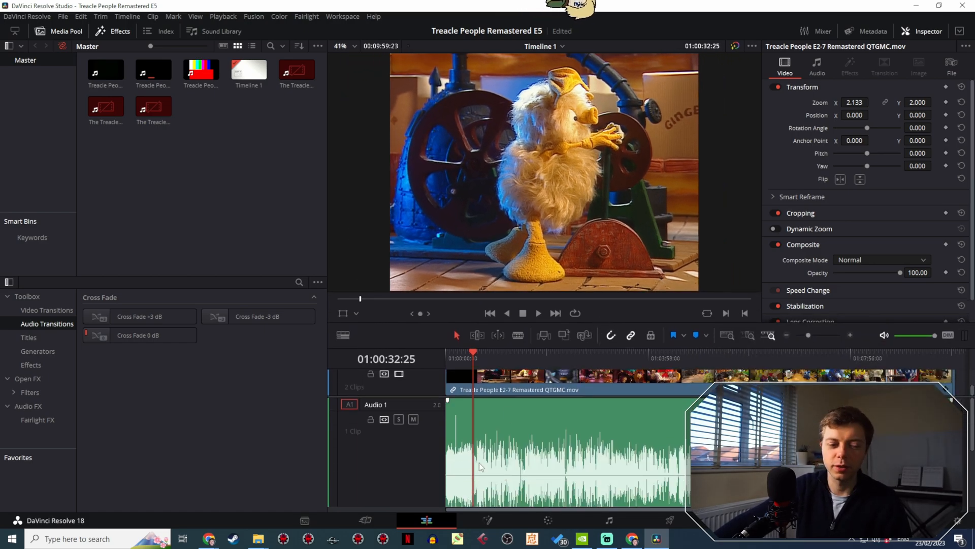
drag(809, 336, 802, 336)
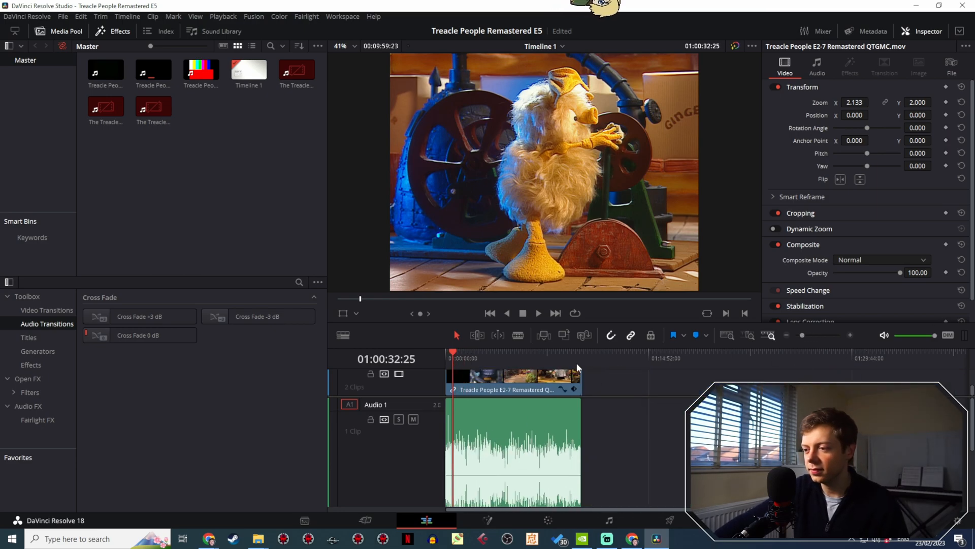
drag(800, 336, 805, 334)
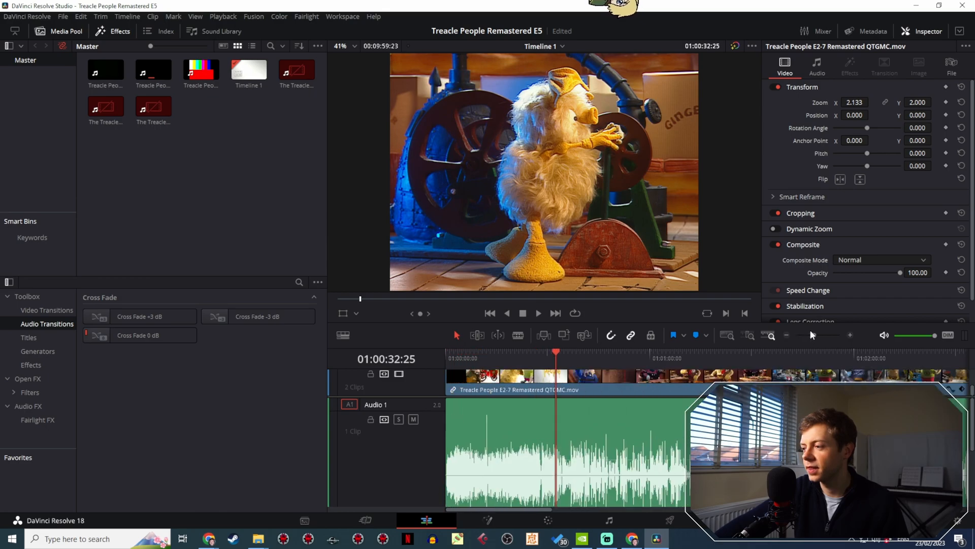
scroll(535, 393, right, 1)
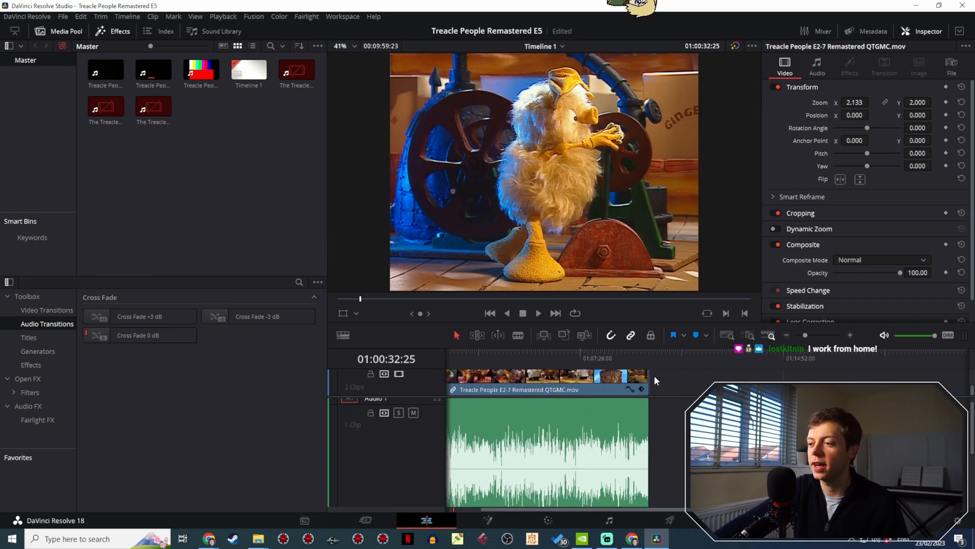
key(ctrl+a)
drag(812, 332, 809, 339)
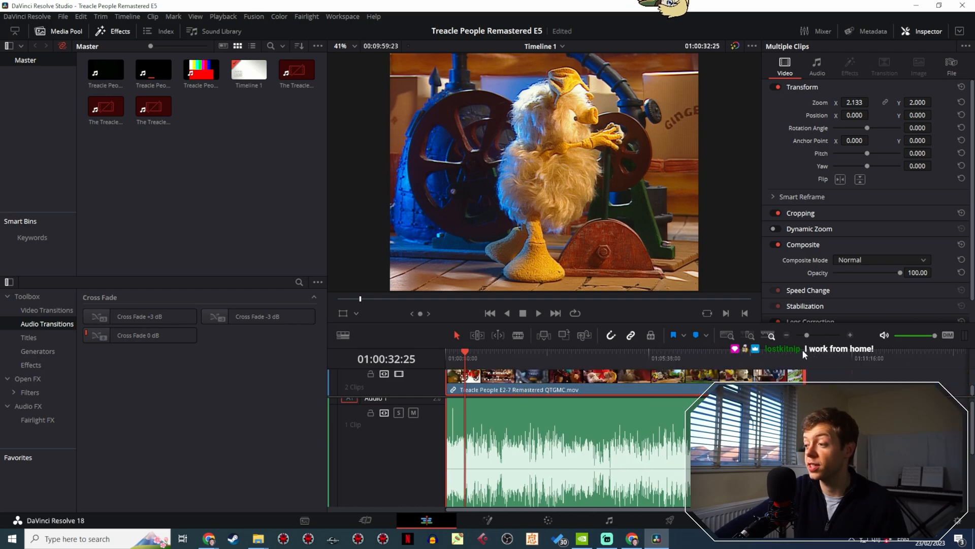
key(End)
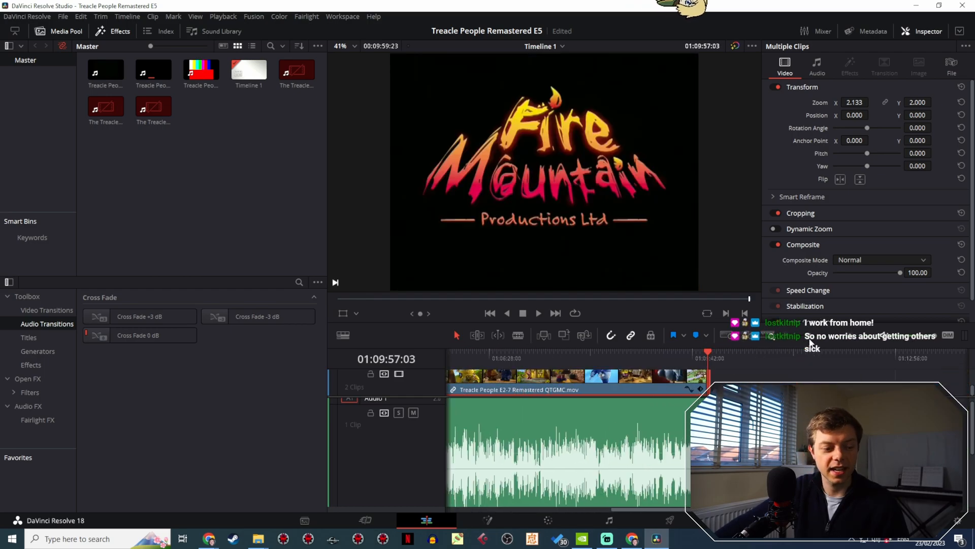
- Move only the short Fire Mountain logo clip well beyond the end of the episode clip, leaving a wide gap
drag(773, 440, 568, 450)
click(749, 334)
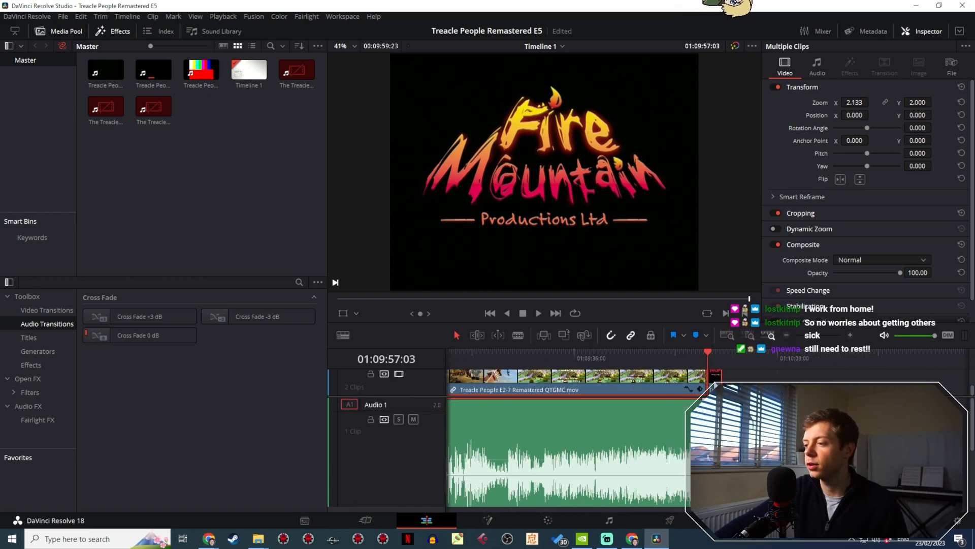
drag(715, 384, 772, 380)
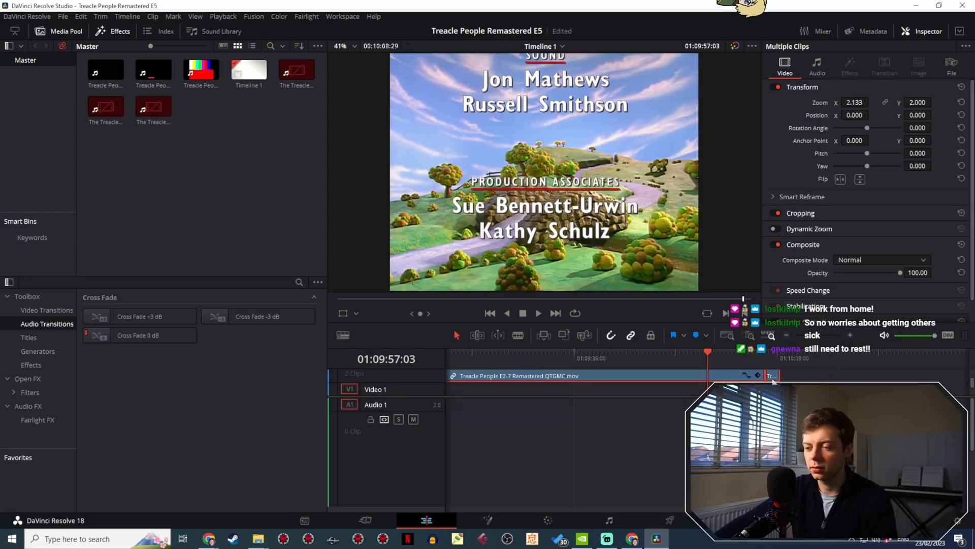
key(ctrl+z)
click(712, 385)
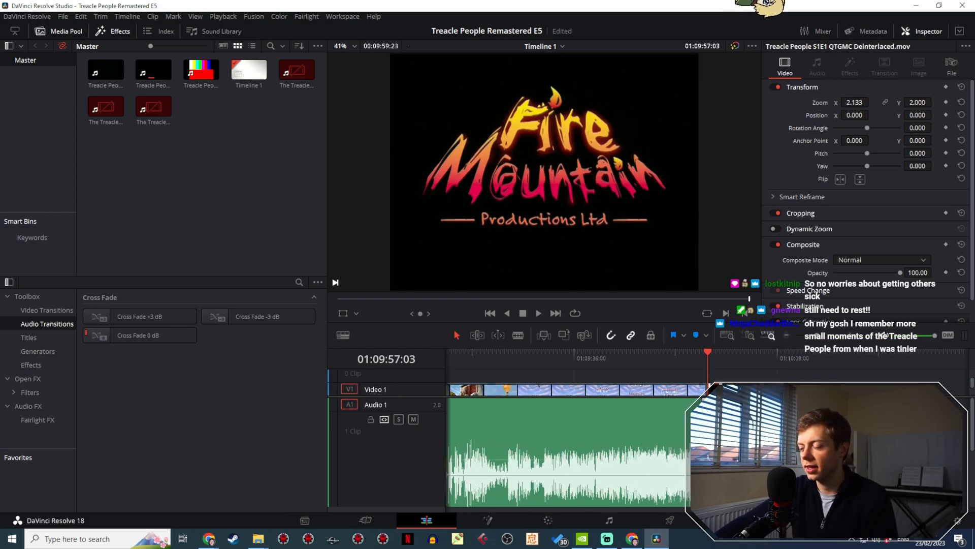
drag(712, 385, 763, 383)
scroll(823, 345, down, 5)
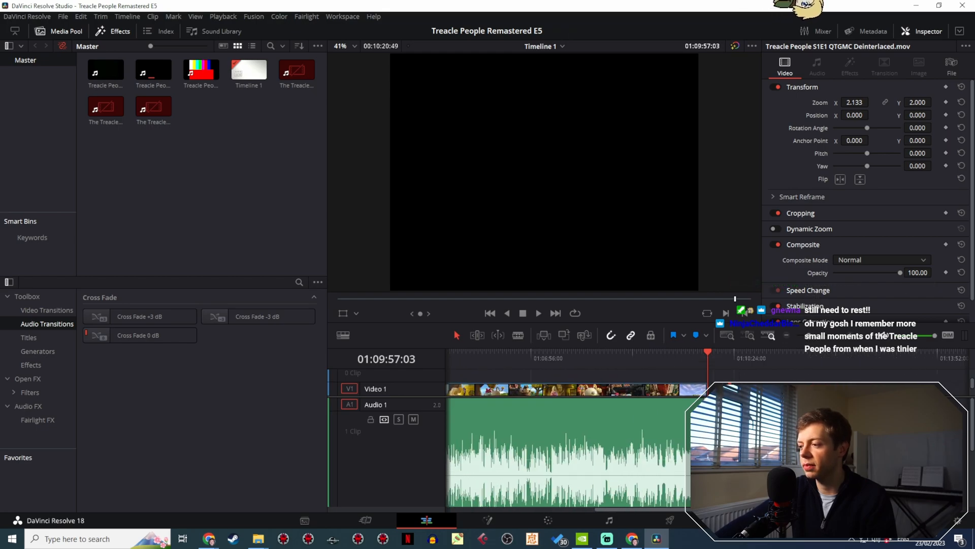
drag(817, 384, 963, 382)
scroll(813, 342, down, 4)
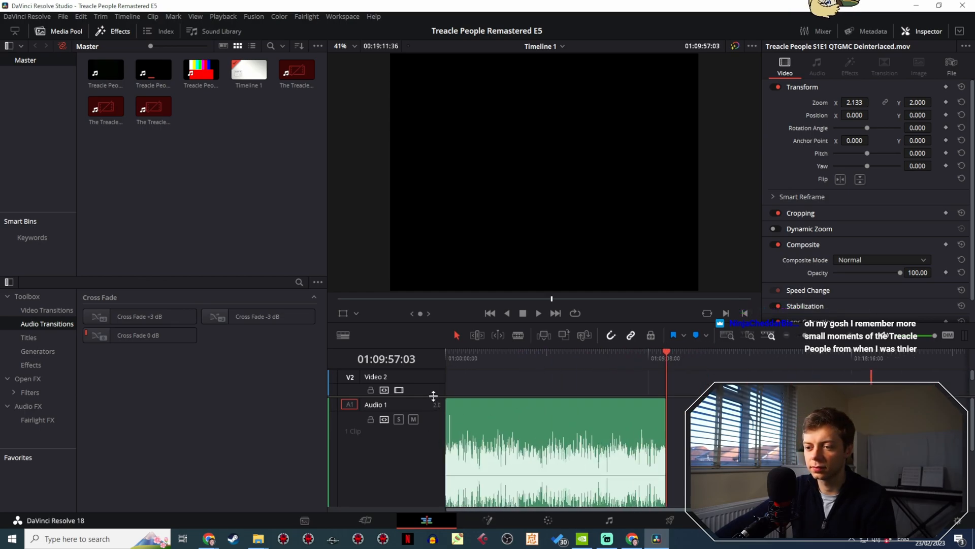
- Reduce the Audio 1 track's height so that the video and audio tracks fit together in the timeline
drag(433, 396, 437, 464)
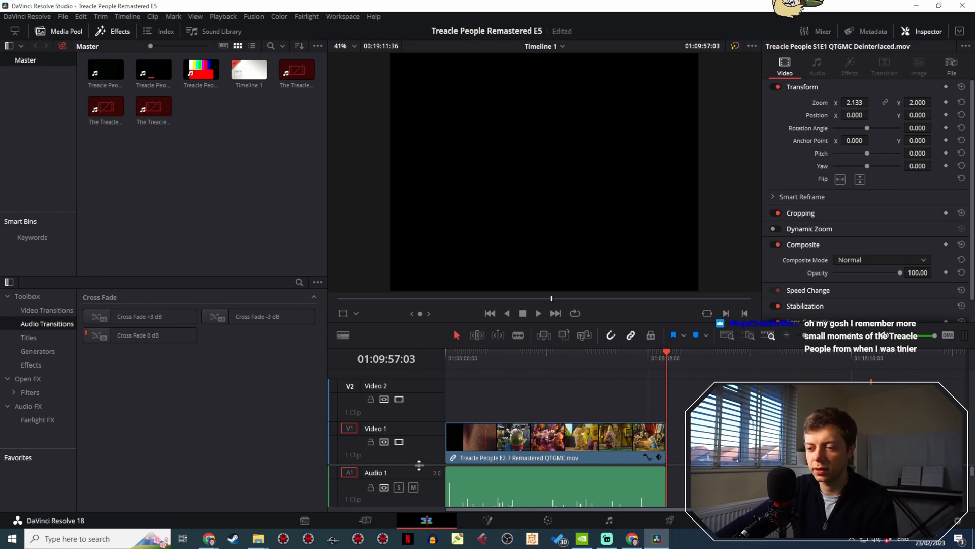
drag(419, 465, 451, 376)
scroll(531, 425, down, 2)
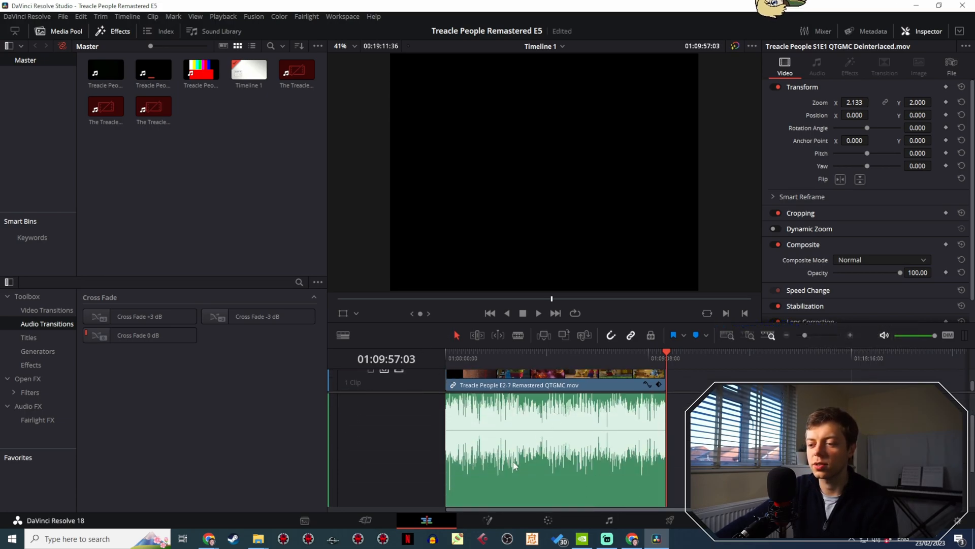
drag(427, 458, 433, 350)
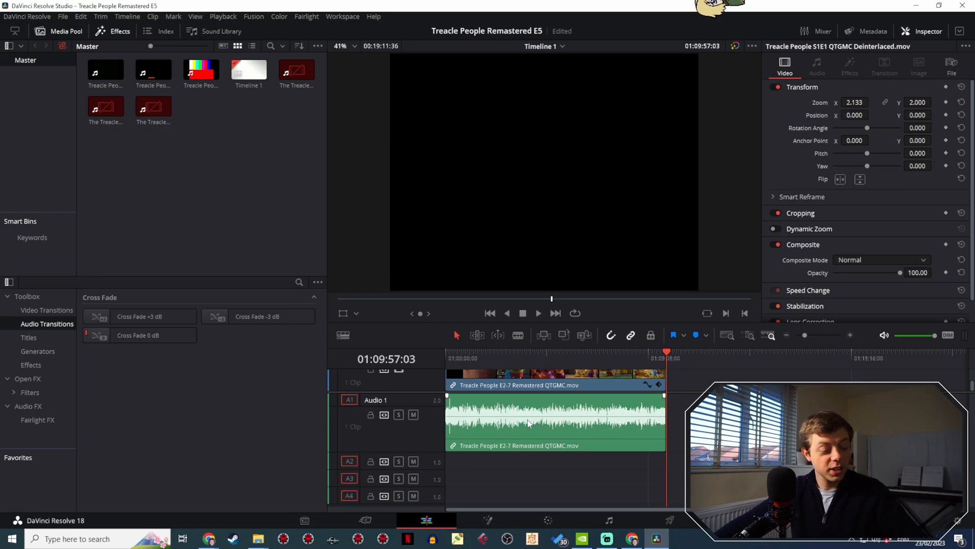
scroll(609, 386, up, 1)
scroll(611, 389, down, 1)
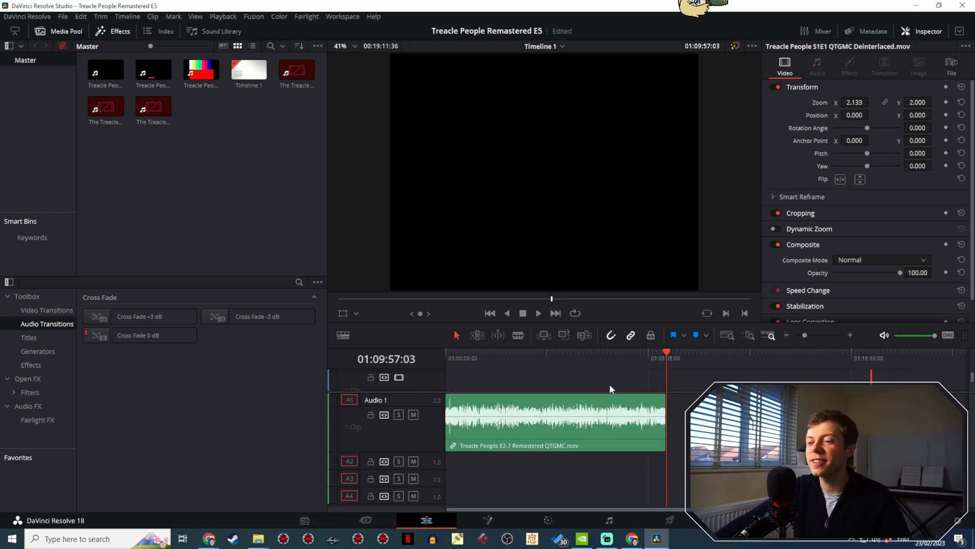
scroll(610, 389, down, 2)
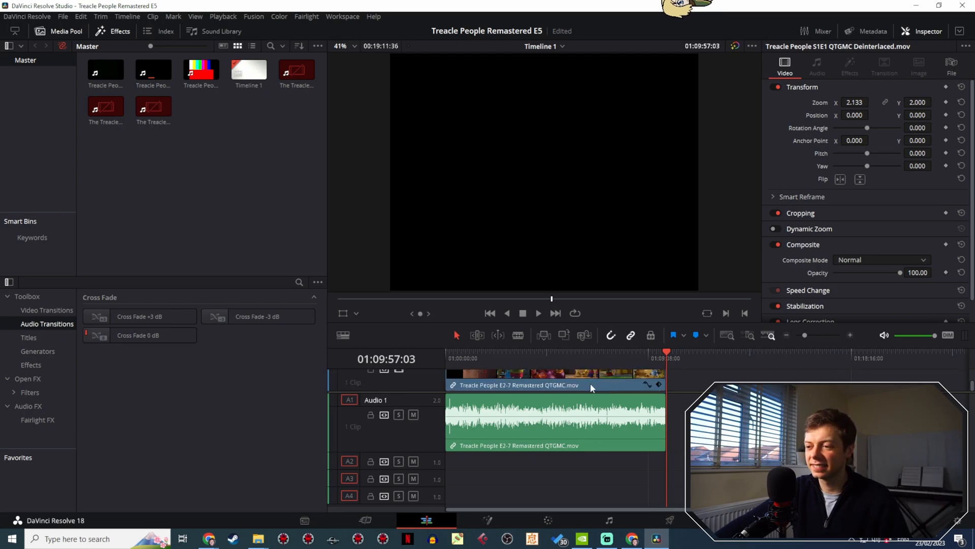
scroll(590, 396, up, 2)
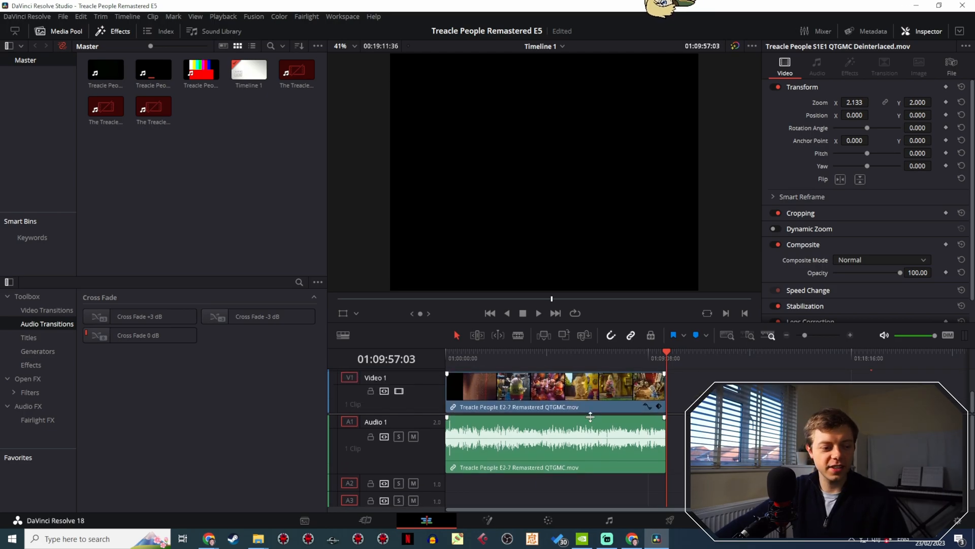
- Extend the Treacle People E2-7 clip over the next episode, trim its start to the LWT ident and place it at the timeline's start
drag(528, 358, 487, 359)
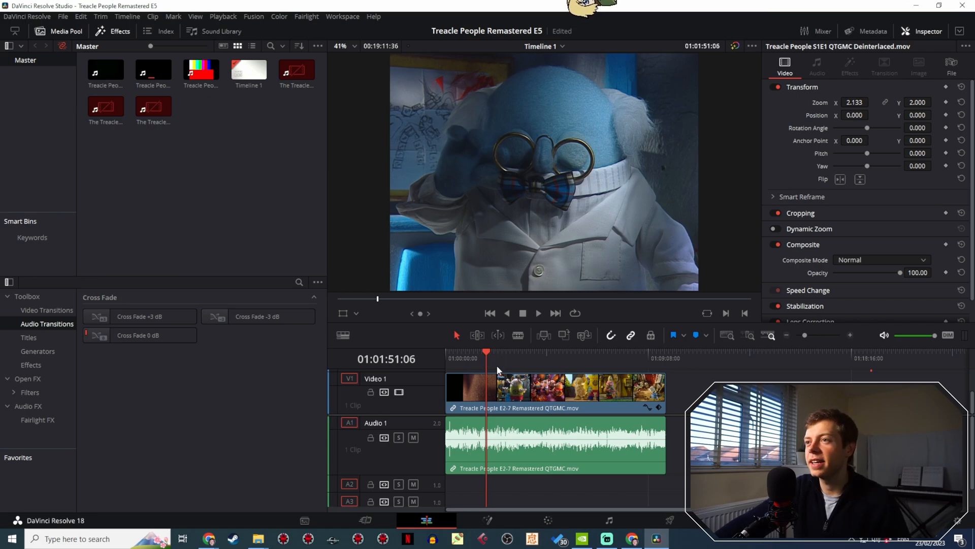
drag(662, 393, 897, 378)
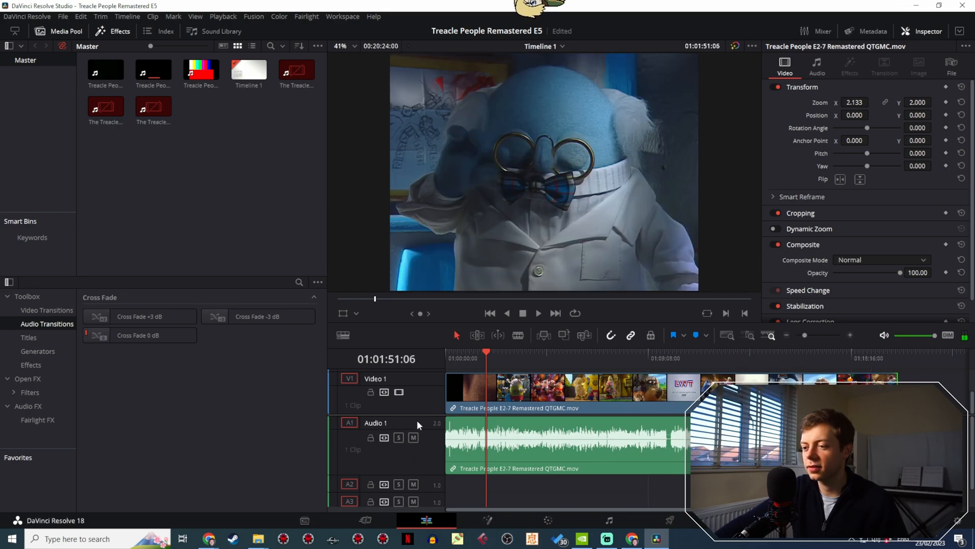
drag(452, 389, 463, 412)
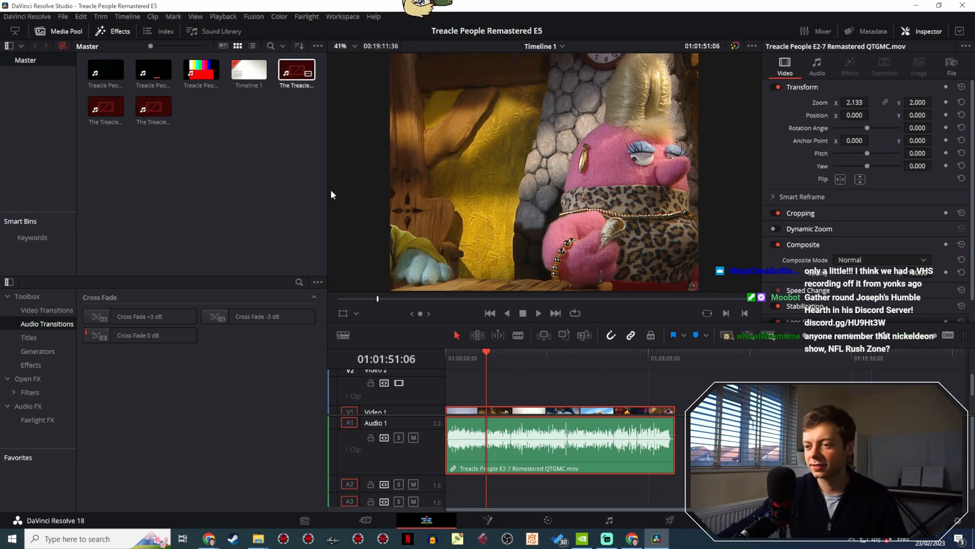
- Play the opening LWT ident from the timeline's start to find where the programme begins
drag(452, 367, 417, 346)
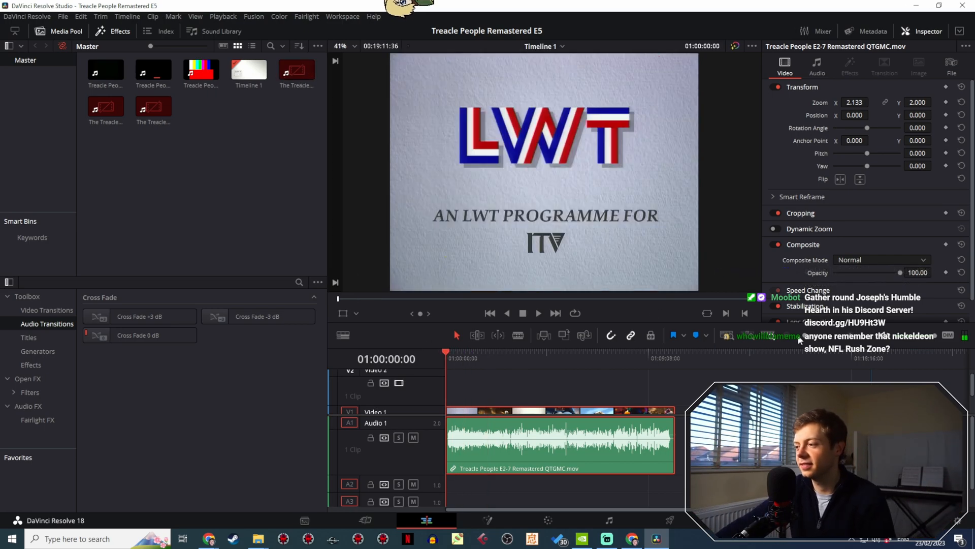
scroll(603, 402, up, 3)
scroll(602, 402, down, 2)
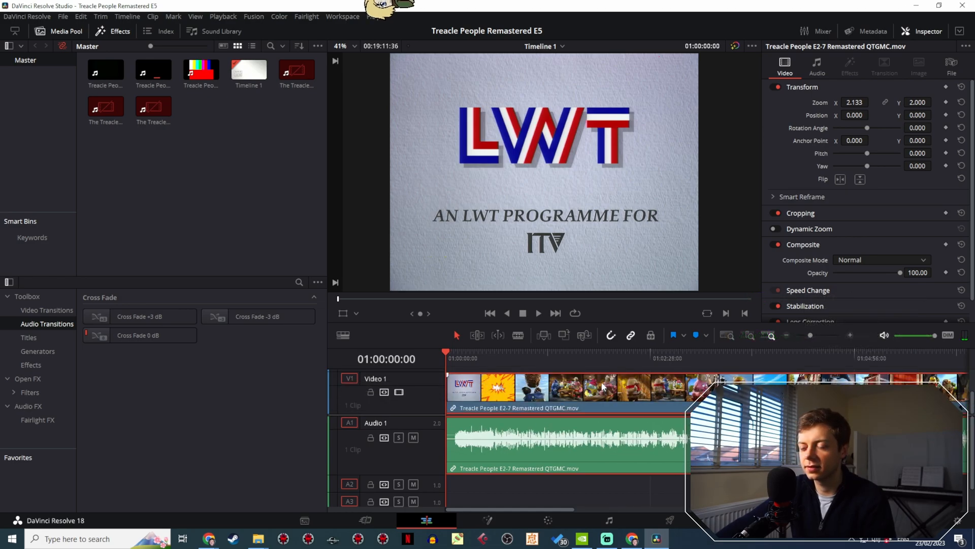
drag(469, 360, 447, 354)
key(space)
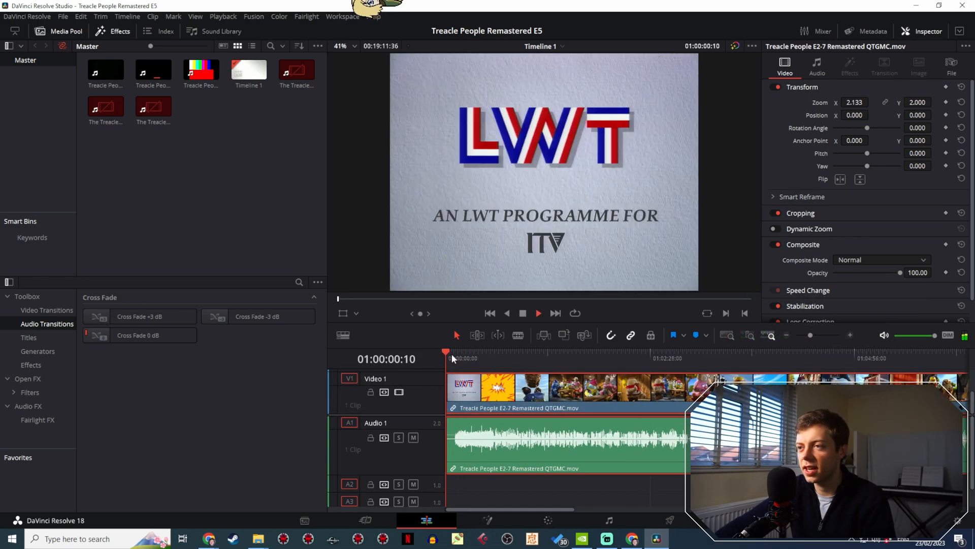
drag(808, 335, 823, 331)
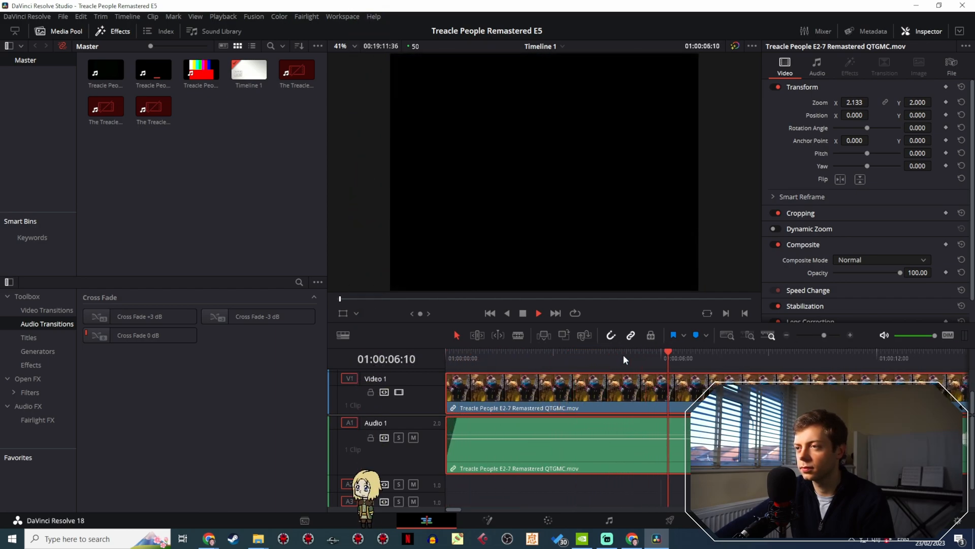
key(space)
- Split the episode clip at 01:00:06:38 and ripple-delete the LWT ident section before it
mouse_move(675, 361)
mouse_down()
mouse_move(702, 357)
mouse_move(691, 358)
mouse_up()
drag(823, 334, 837, 337)
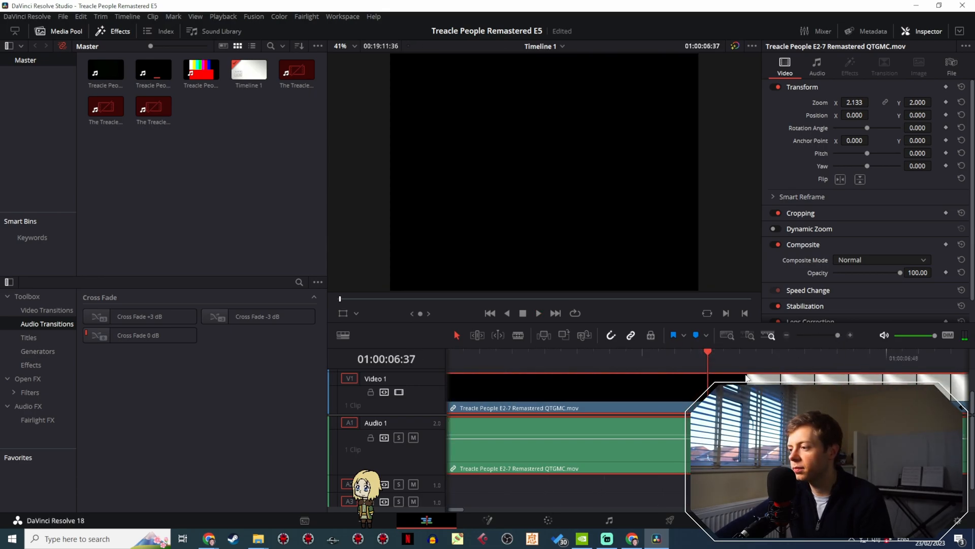
click(720, 357)
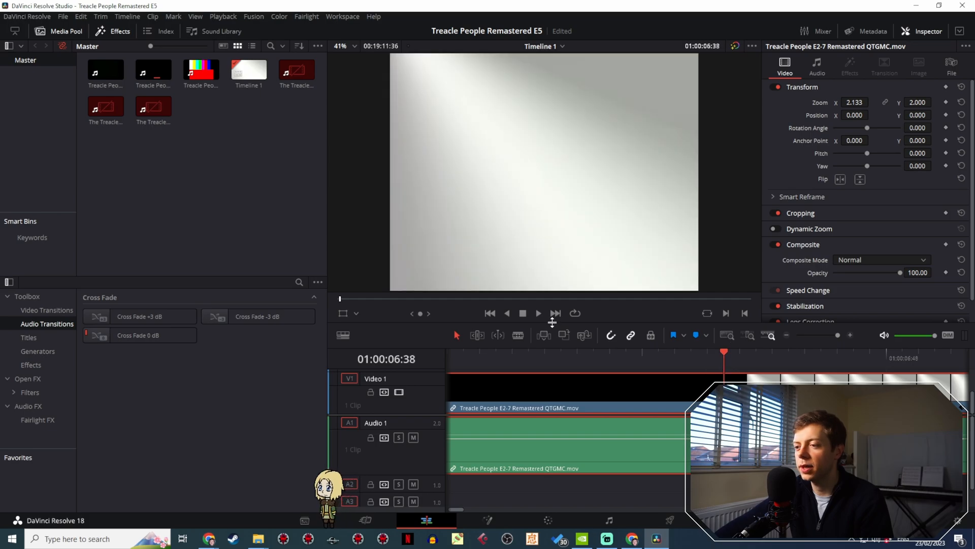
key(b)
click(456, 334)
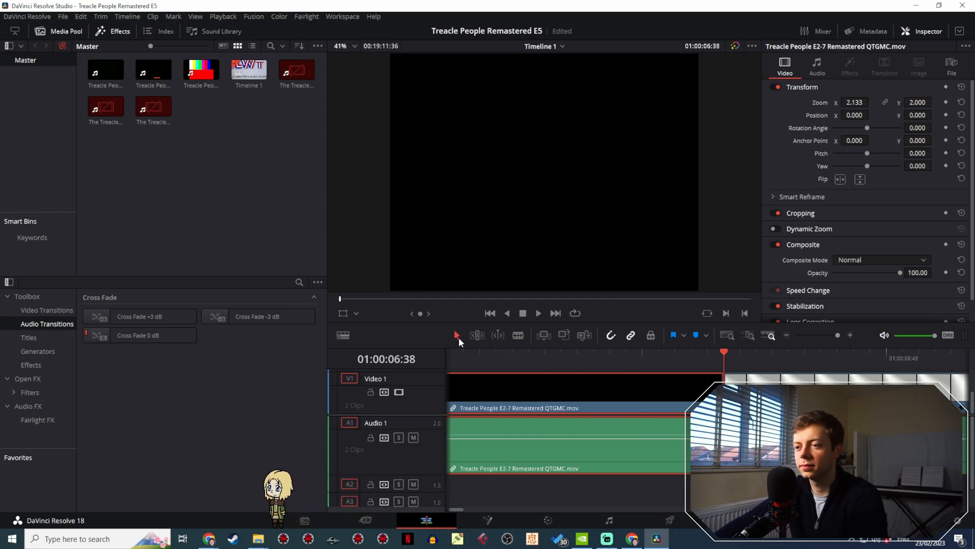
key(Home)
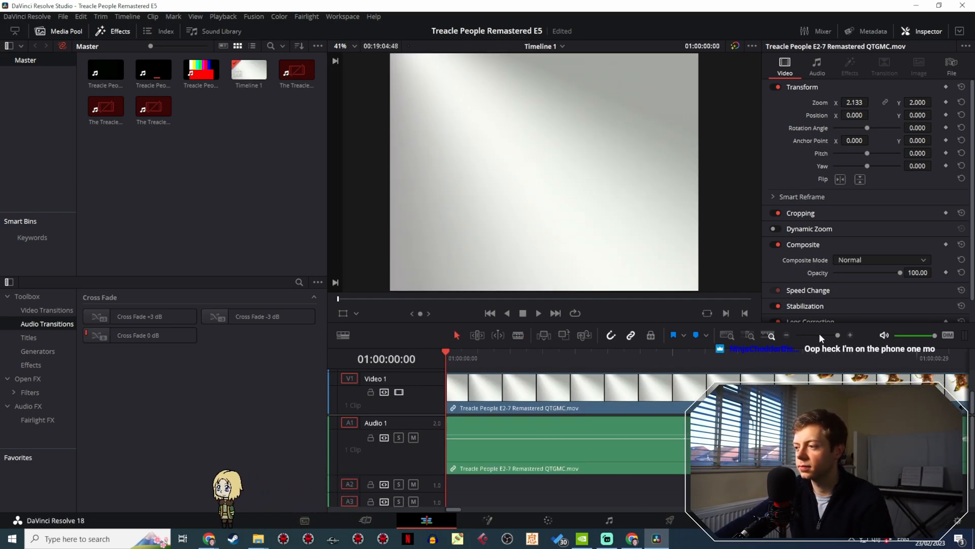
- Briefly play the programme's opening, then find the LWT ident after the end credits and place the playhead at 01:10:00:08
key(space)
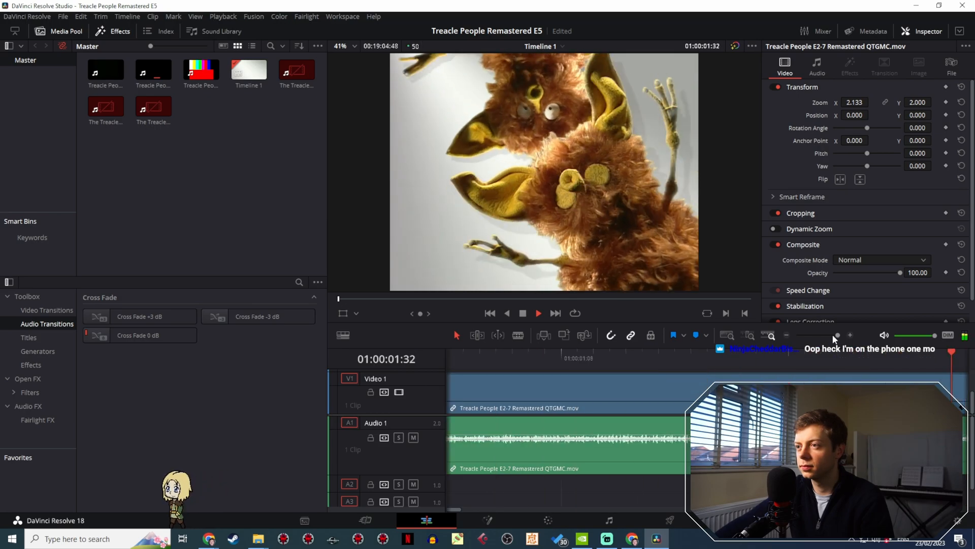
key(space)
drag(833, 336, 807, 336)
drag(862, 358, 901, 358)
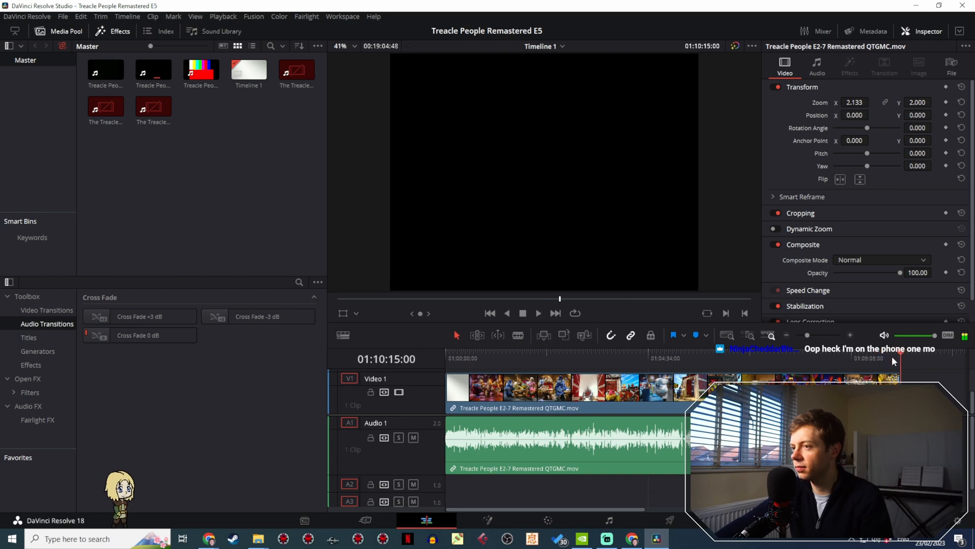
drag(808, 335, 824, 335)
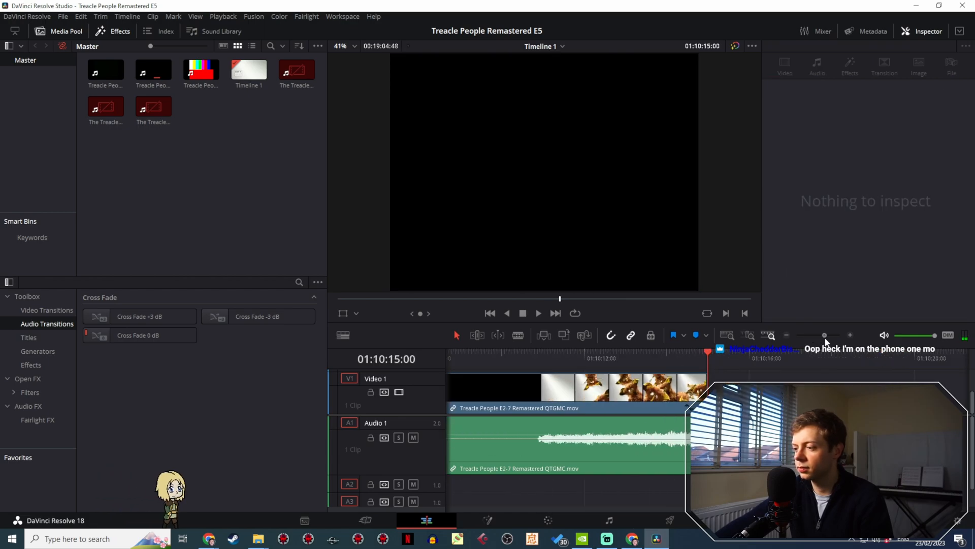
scroll(627, 437, down, 1)
scroll(628, 438, down, 1)
scroll(628, 438, left, 8)
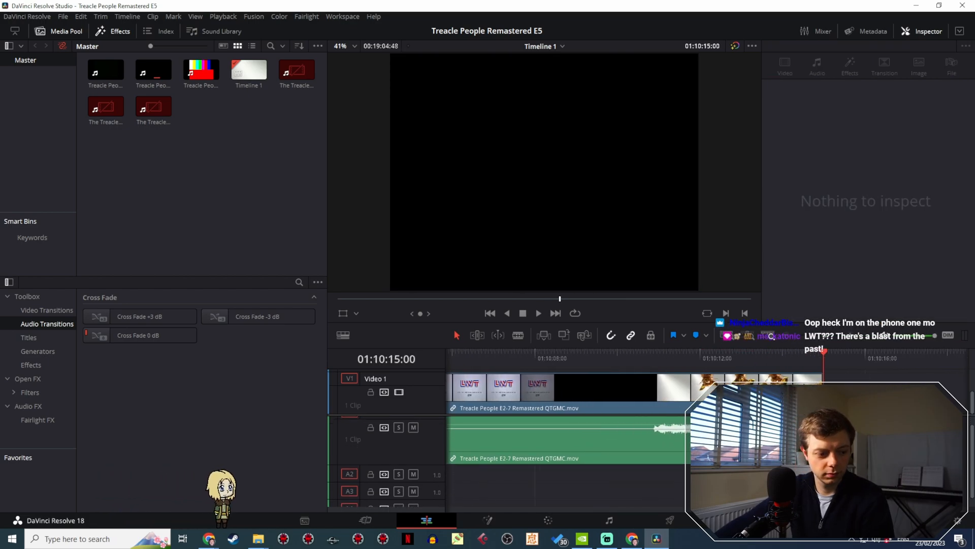
scroll(612, 407, left, 15)
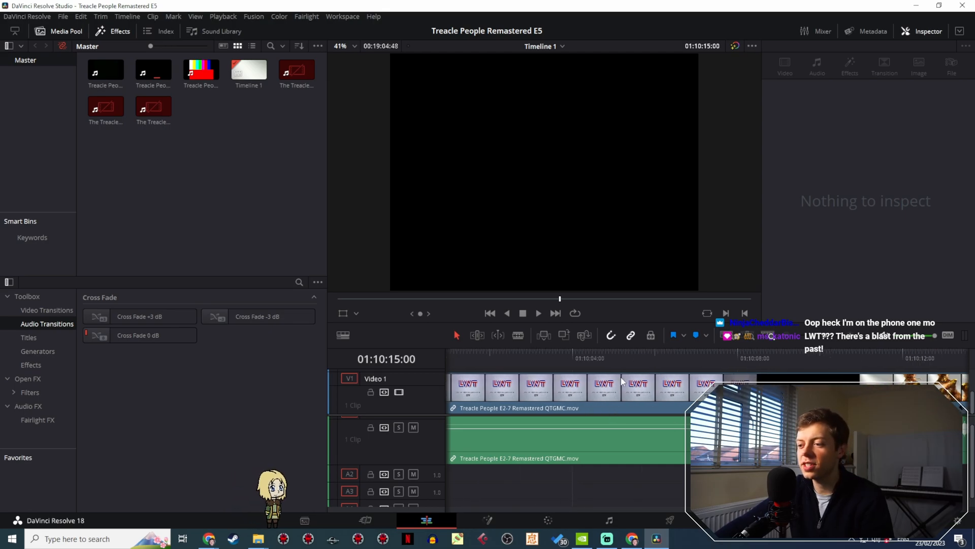
click(657, 355)
drag(657, 355, 581, 373)
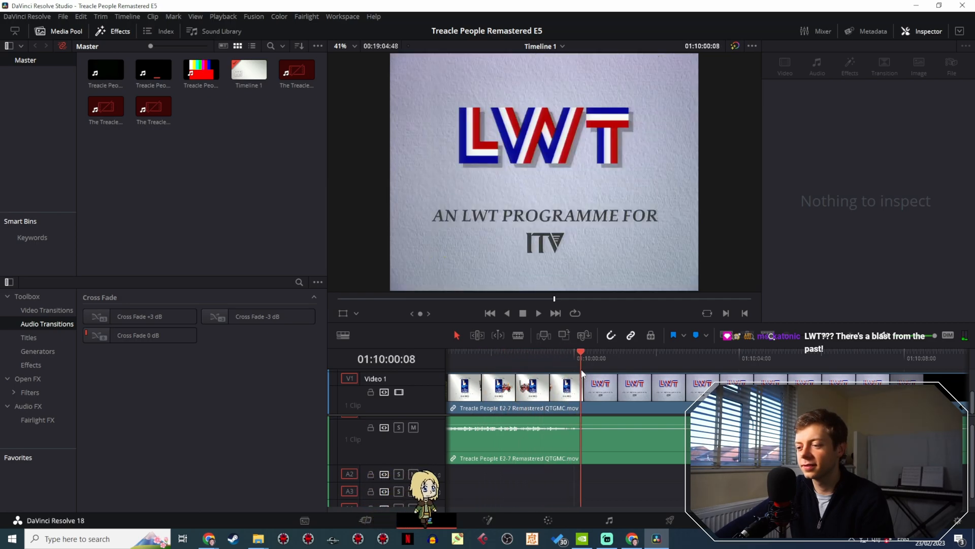
- Step back frame by frame to the London Studios end card just before the LWT ident, at 01:09:59:32
click(561, 450)
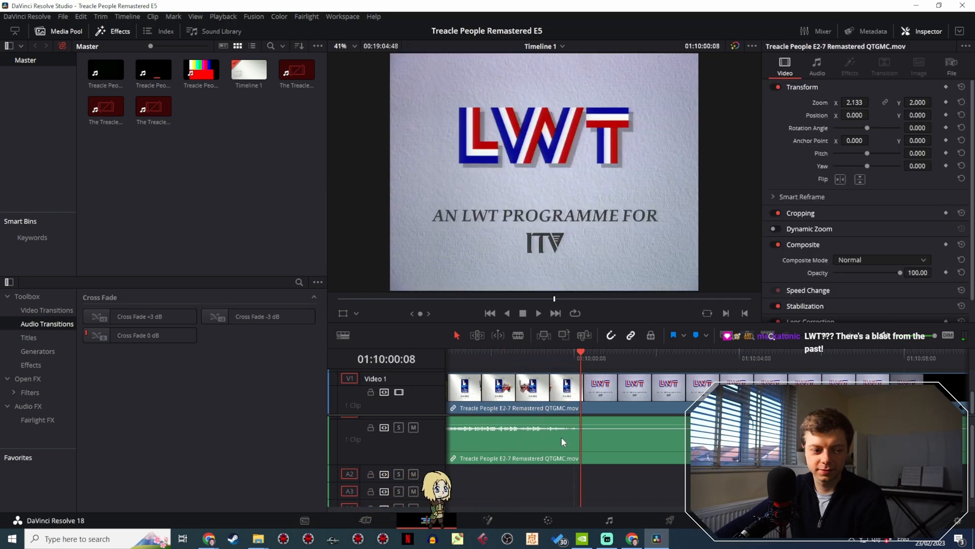
click(829, 337)
drag(828, 336, 839, 333)
drag(651, 356, 587, 351)
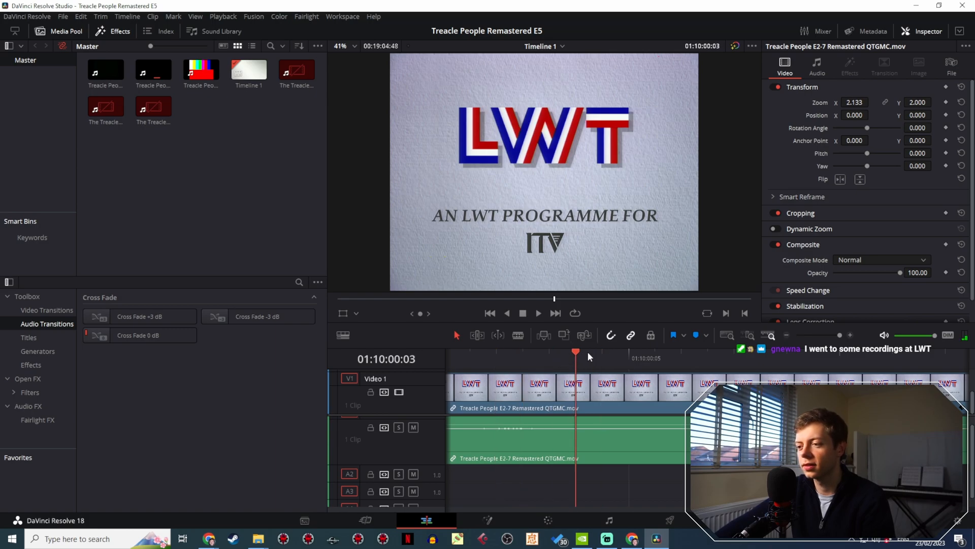
click(519, 337)
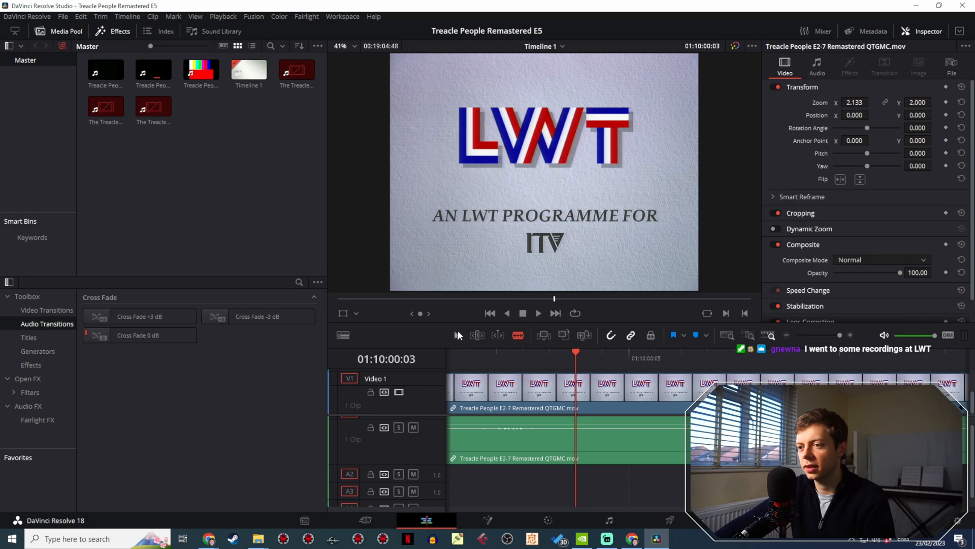
drag(836, 334, 833, 333)
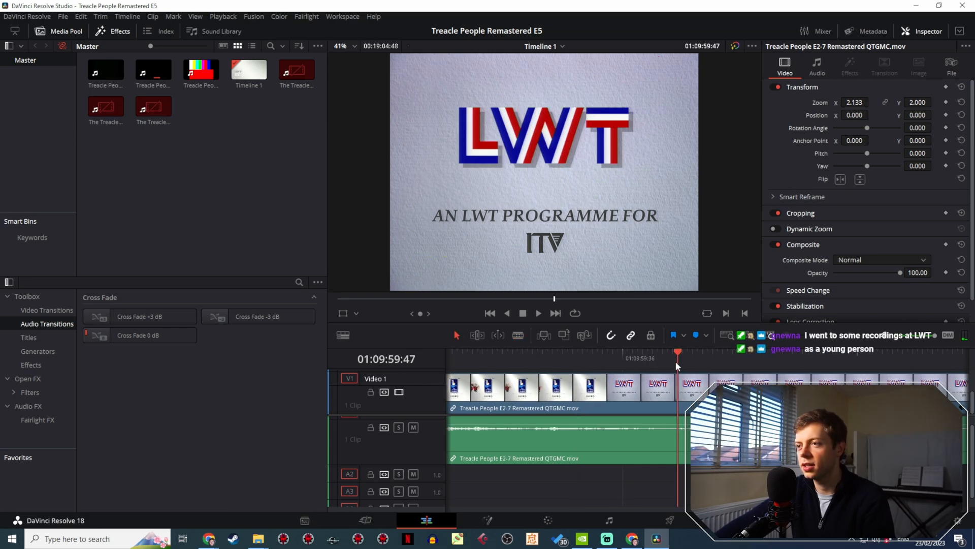
drag(623, 355, 603, 355)
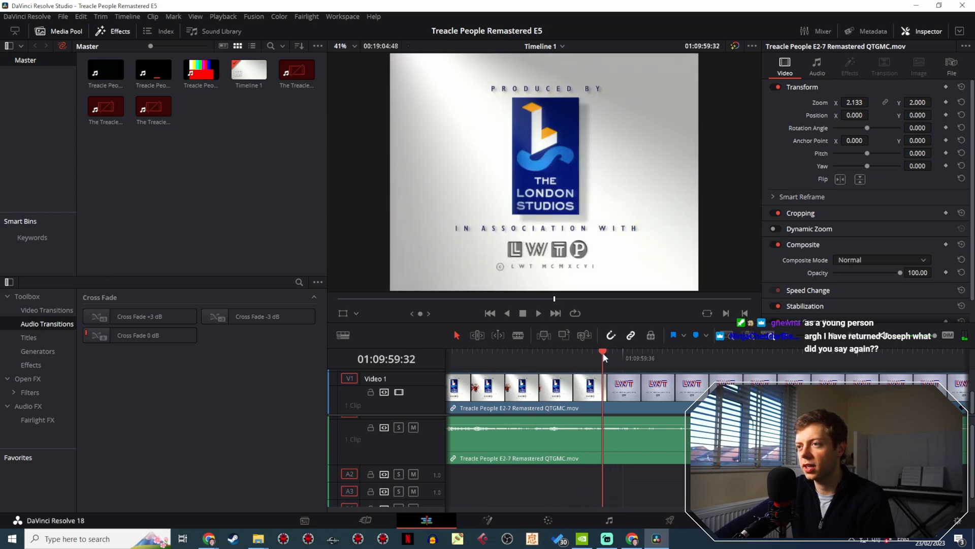
drag(833, 335, 847, 336)
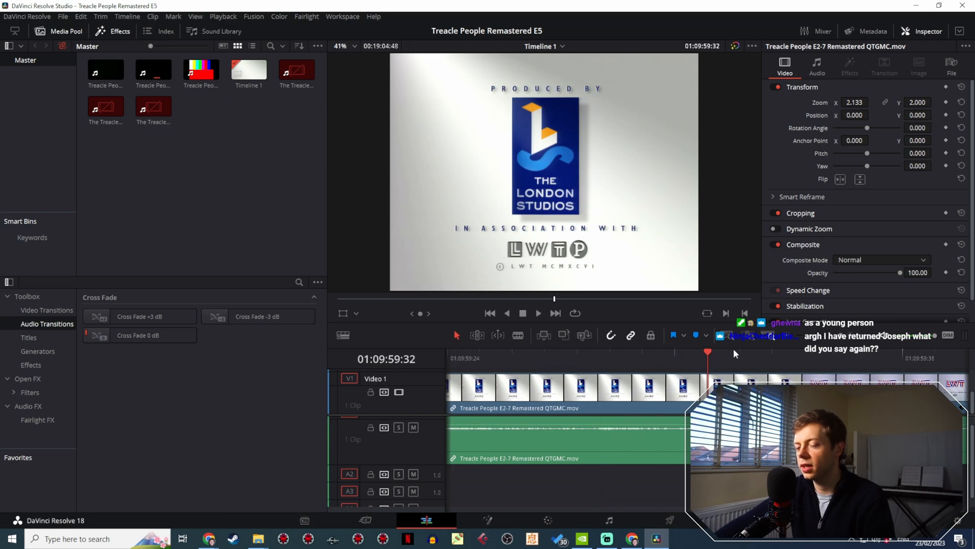
- Unlink the video and audio of the Treacle People E2-7 episode clip
click(490, 401)
right_click(508, 389)
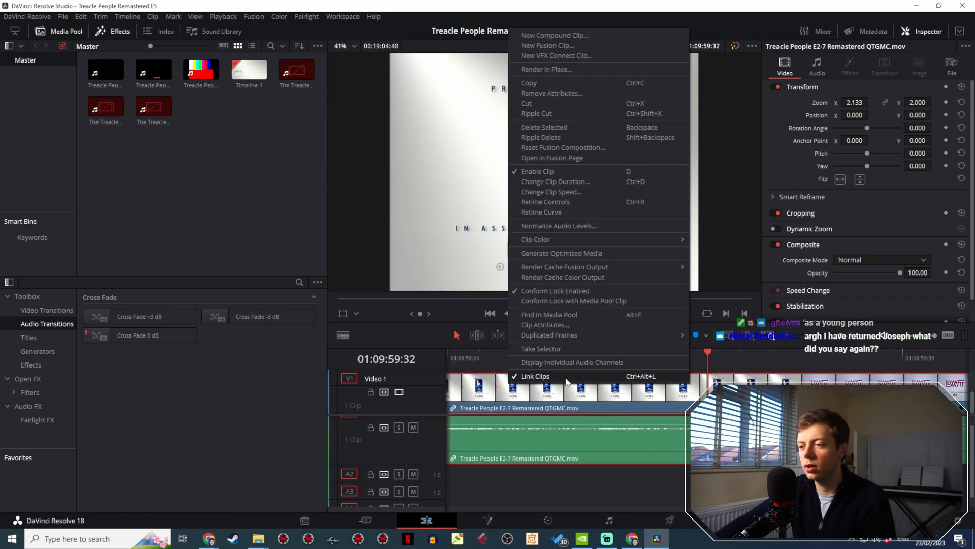
click(579, 355)
- Split the episode video at 01:09:59:33, delete everything after it and trim the audio's end back to the same point
drag(675, 356, 752, 357)
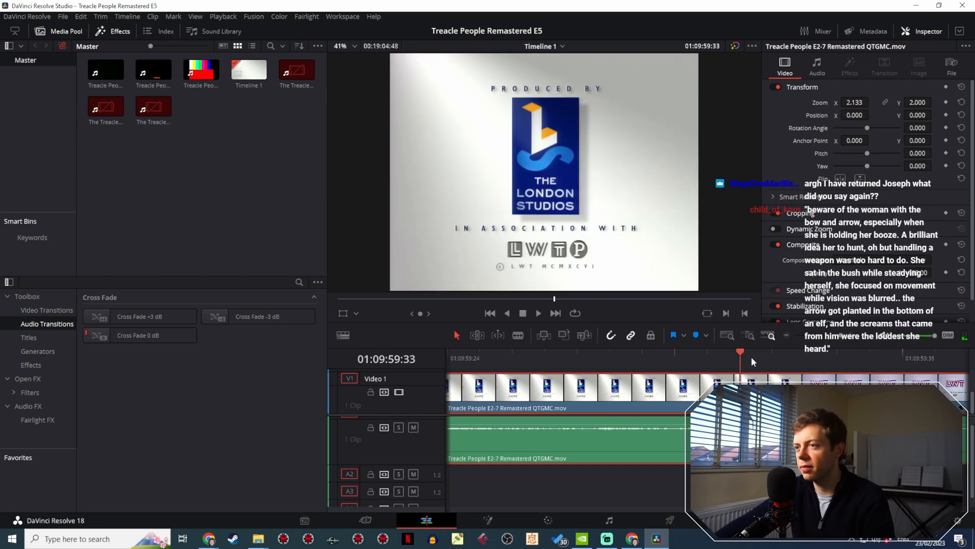
click(518, 336)
click(741, 386)
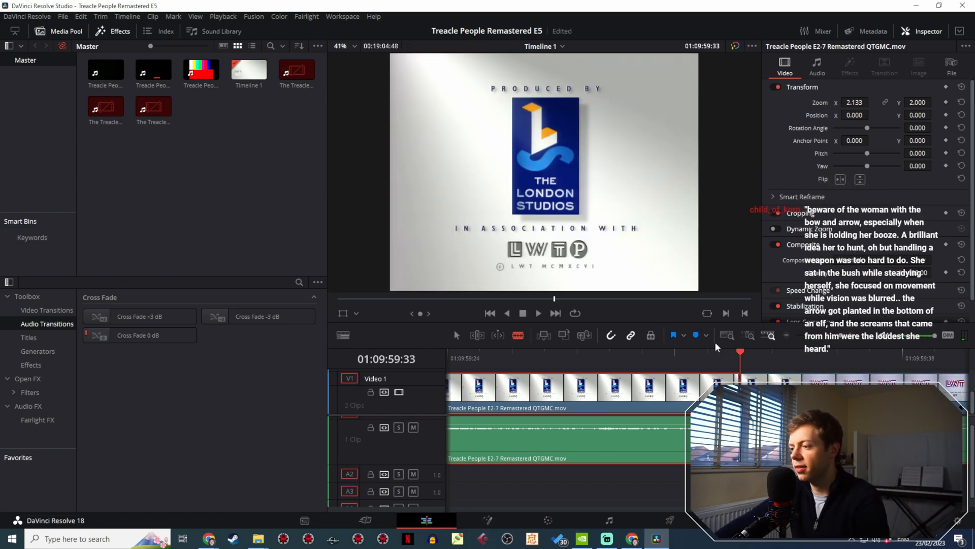
click(457, 335)
click(818, 394)
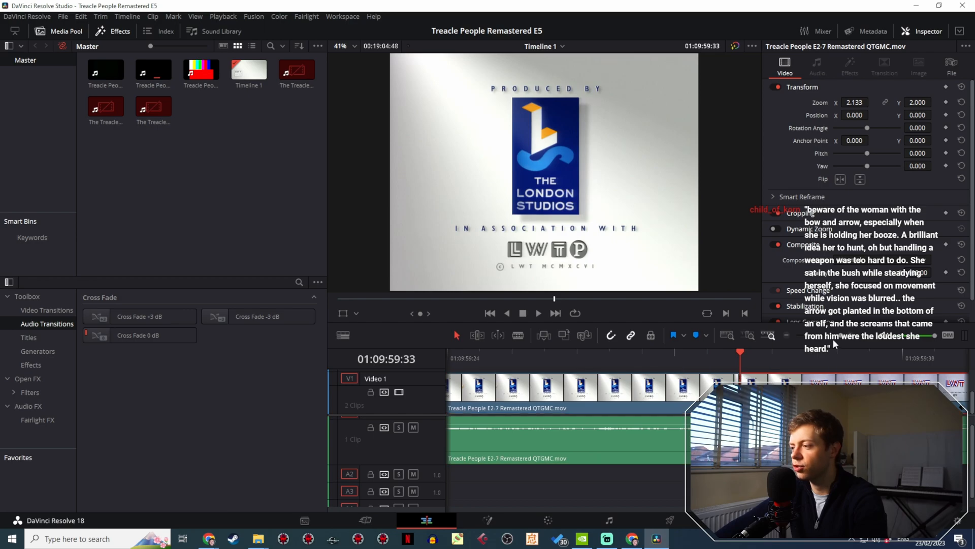
drag(841, 336, 820, 347)
key(Delete)
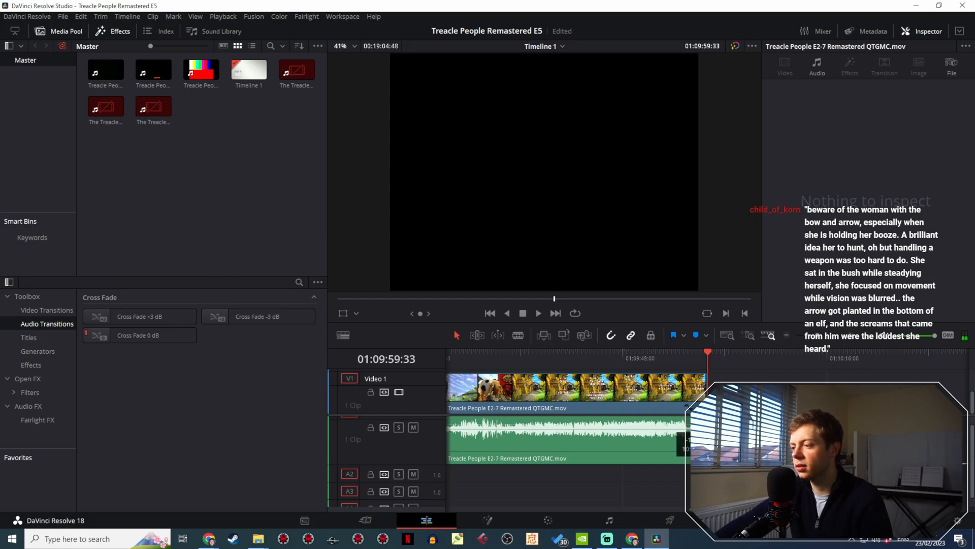
drag(707, 438, 706, 438)
- Bring the Fire Mountain Productions logo clip back to the end of the episode and close the gap before it
mouse_move(816, 335)
mouse_down()
mouse_move(797, 338)
mouse_move(807, 337)
mouse_up()
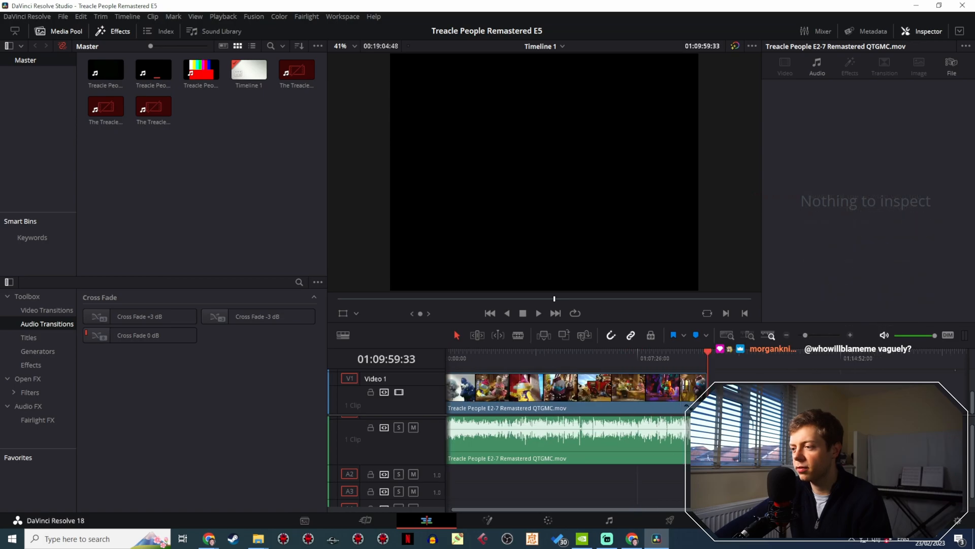
scroll(574, 394, up, 1)
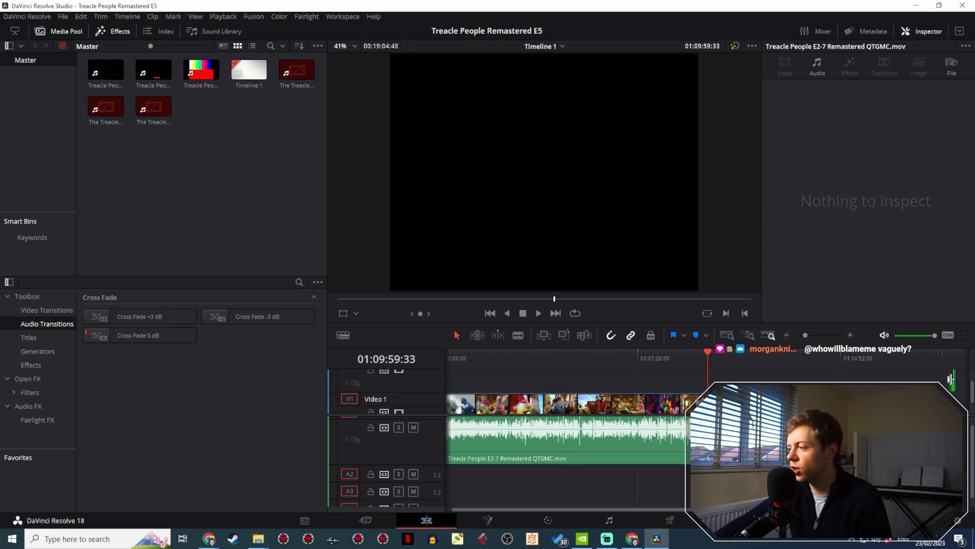
click(953, 380)
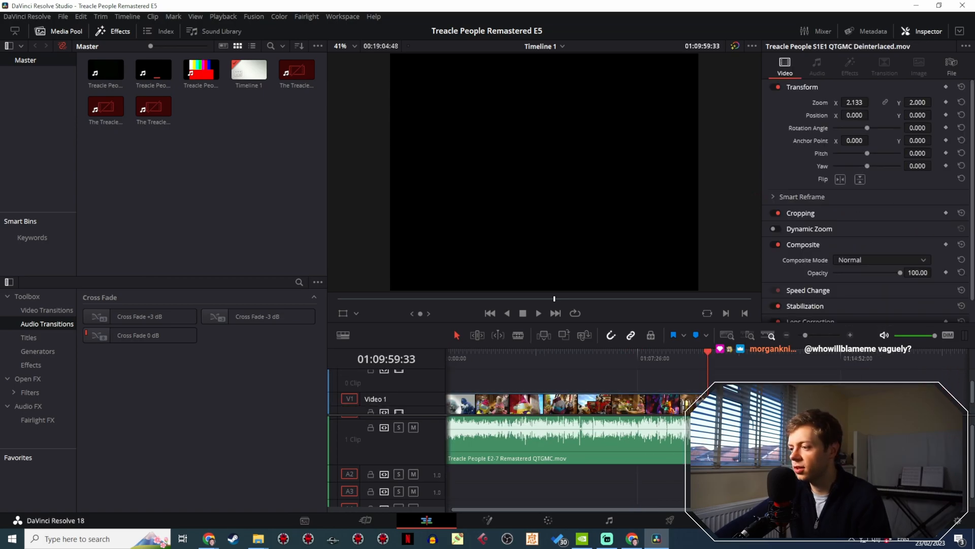
drag(806, 335, 828, 334)
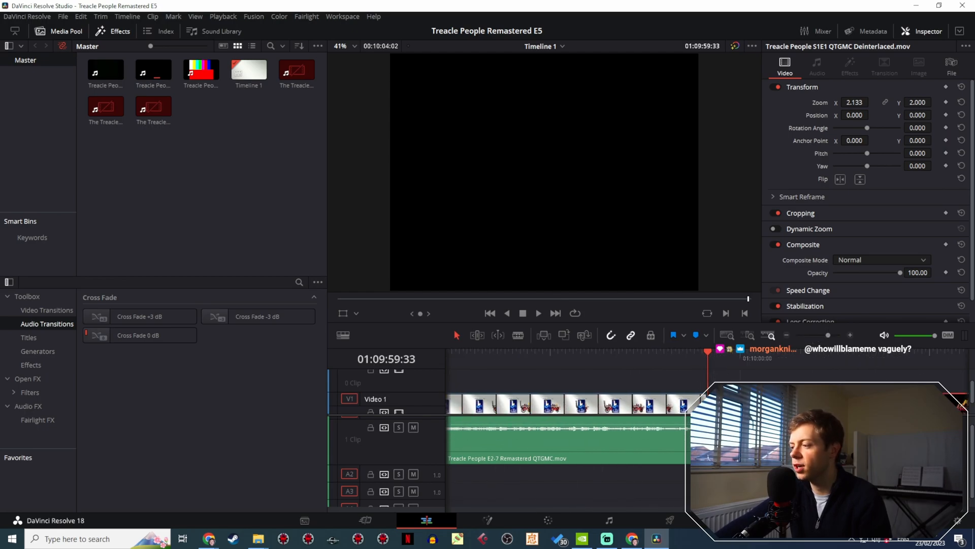
mouse_move(702, 352)
mouse_down()
mouse_move(687, 355)
mouse_move(710, 358)
mouse_up()
drag(782, 360, 912, 362)
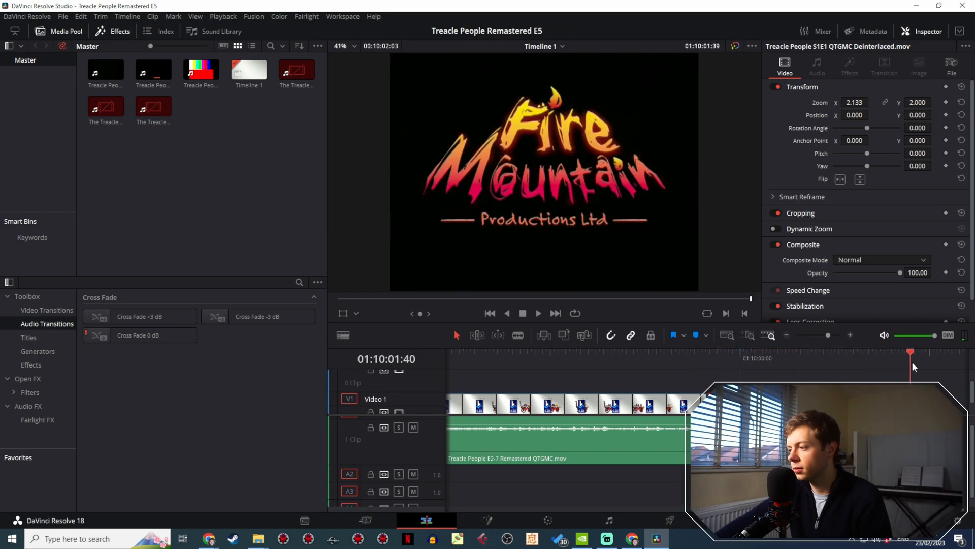
key(Delete)
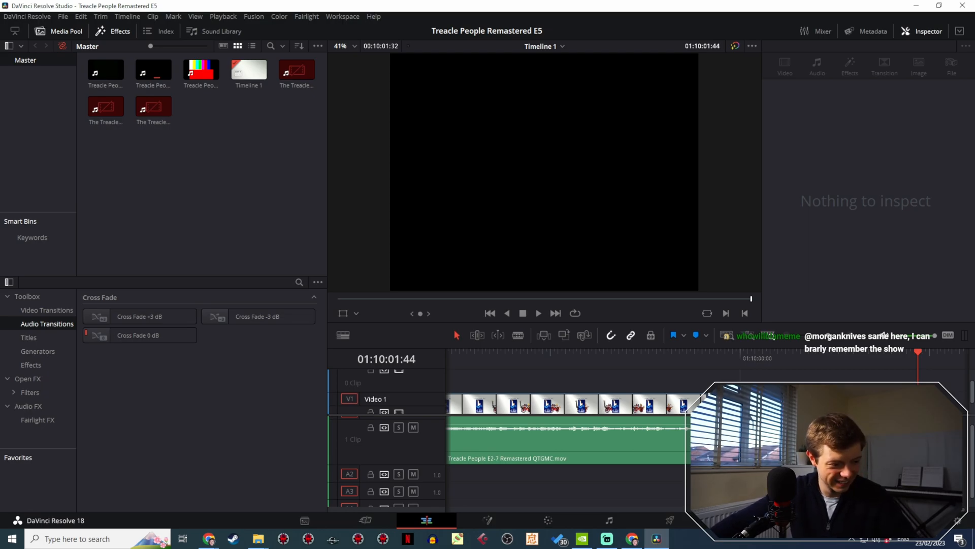
- Check the audio around the Fire Mountain logo and play the ending from the credits at 01:09:45:45
drag(718, 359, 771, 377)
click(757, 441)
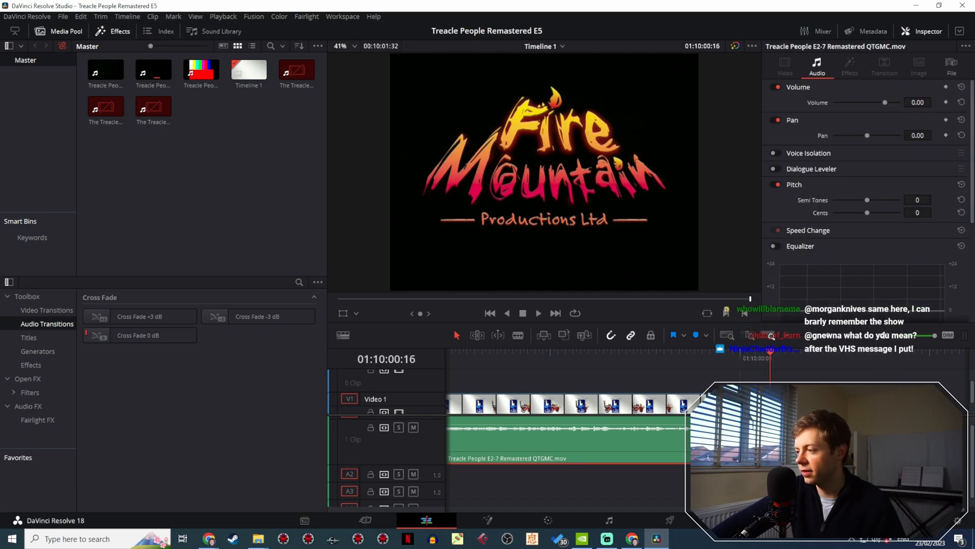
scroll(757, 441, up, 1)
click(762, 441)
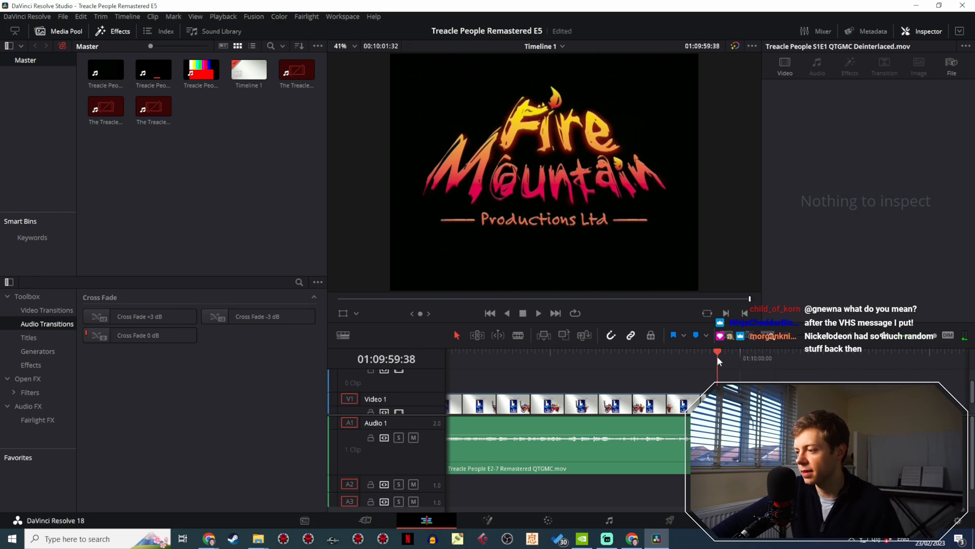
drag(887, 367, 542, 367)
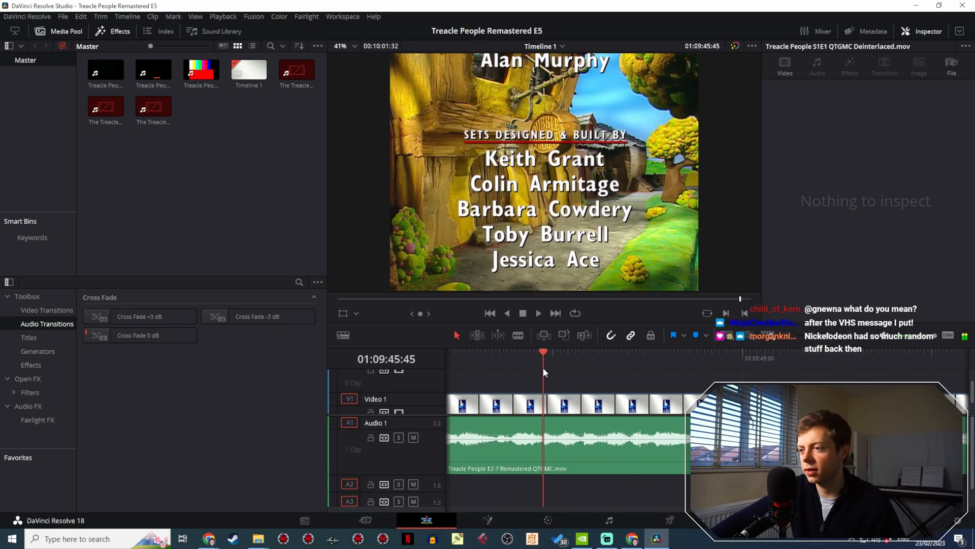
click(539, 313)
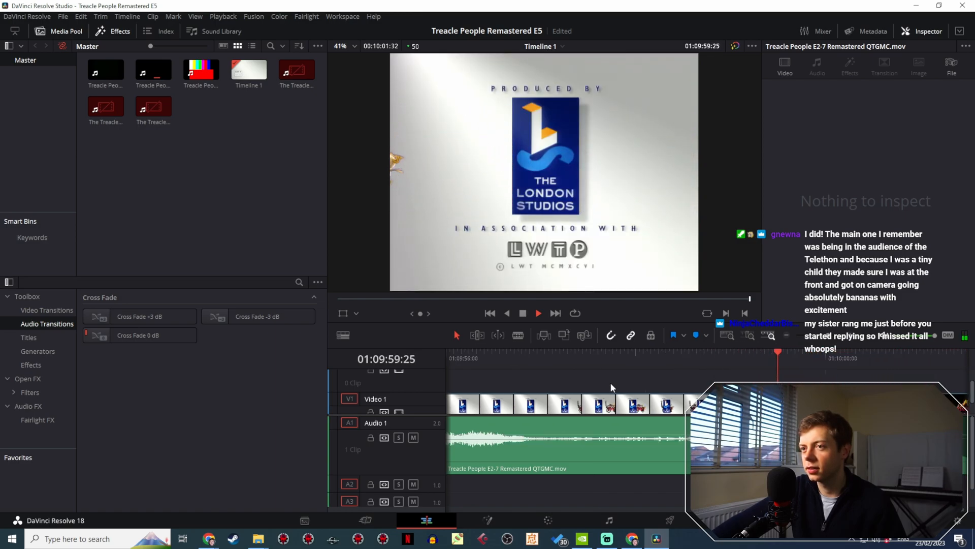
click(524, 314)
- Return to the start of the episode and park the playhead on the balloon scene at 01:00:39:39
drag(830, 335, 810, 343)
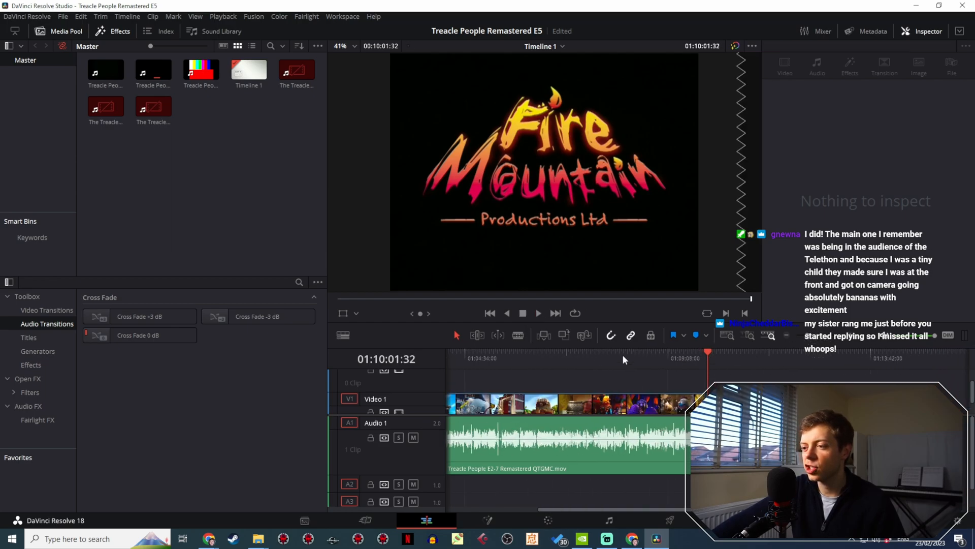
drag(622, 355, 462, 358)
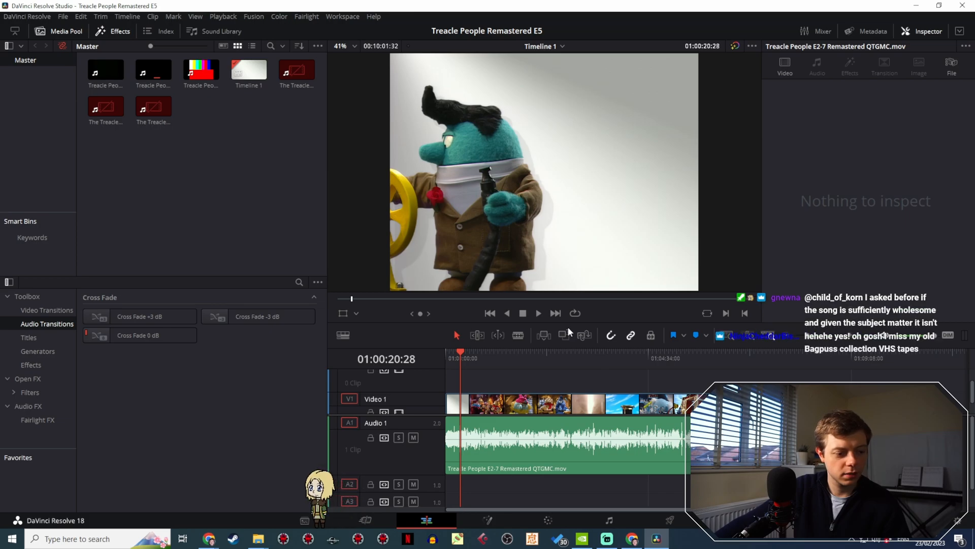
scroll(482, 386, down, 1)
click(502, 354)
drag(502, 355, 447, 352)
click(474, 354)
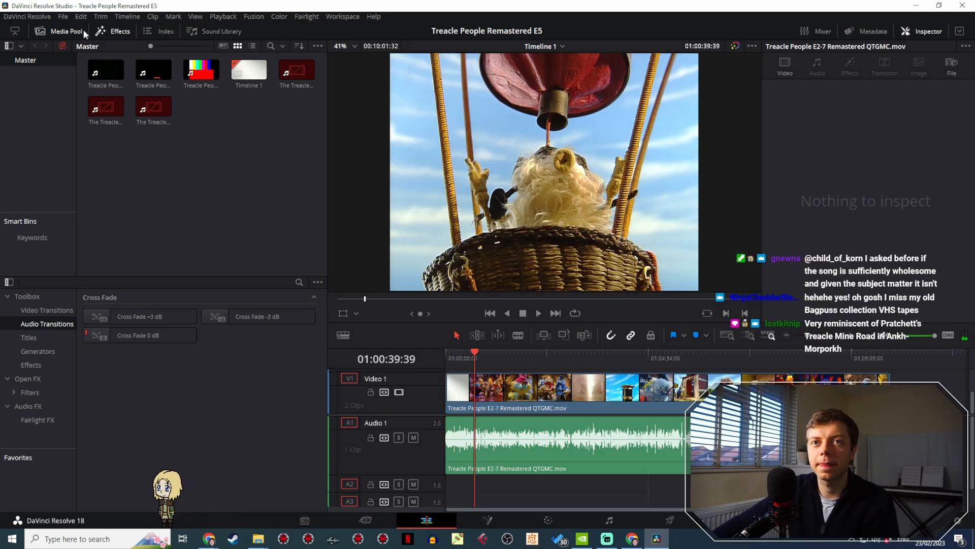
- Set the project's custom timeline resolution to 1536 x 1152 and save the project settings
click(63, 17)
click(133, 212)
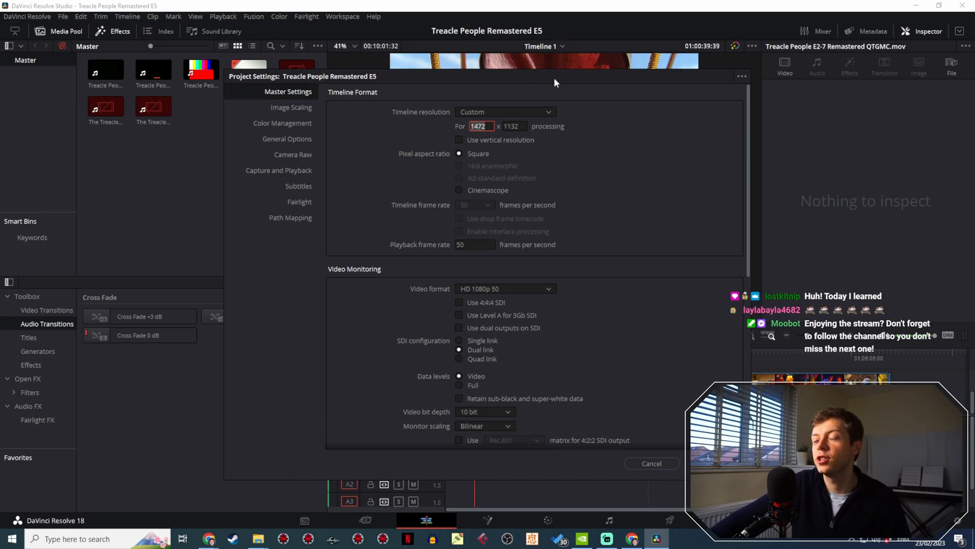
drag(554, 77, 336, 166)
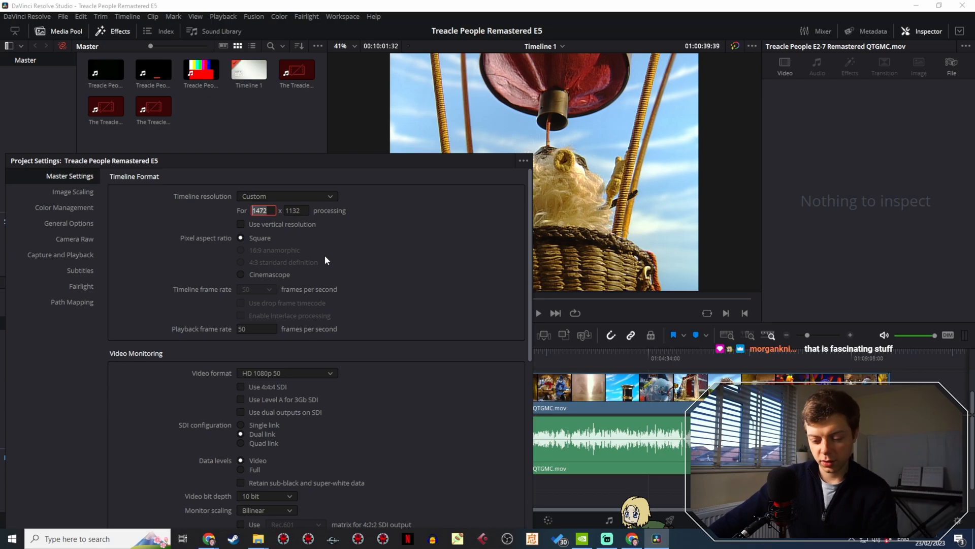
text(1536)
key(Tab)
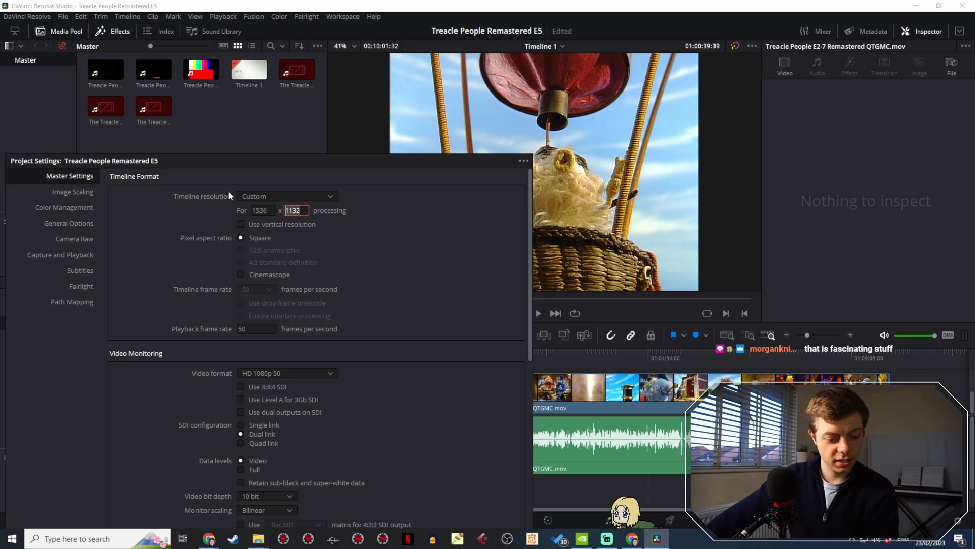
text(1152)
key(Return)
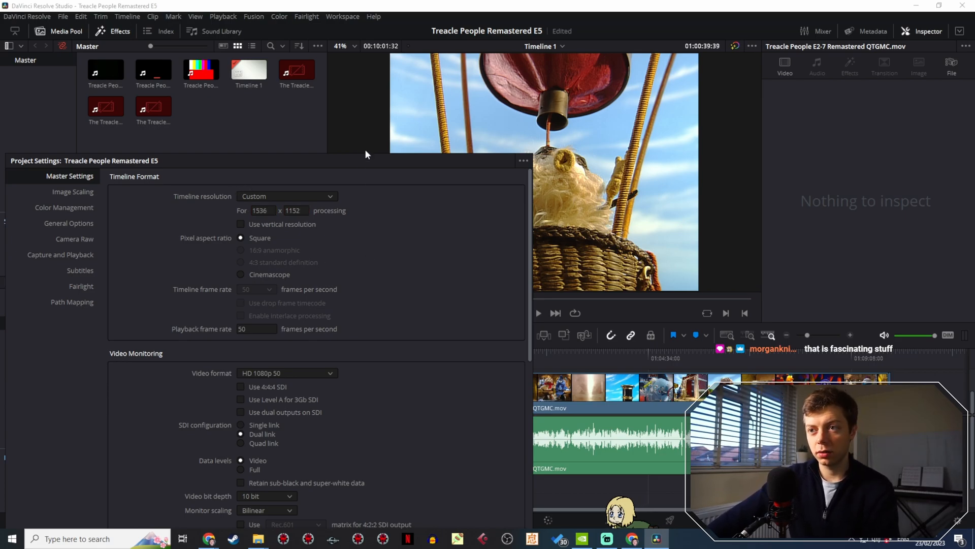
drag(365, 150, 389, 34)
click(518, 431)
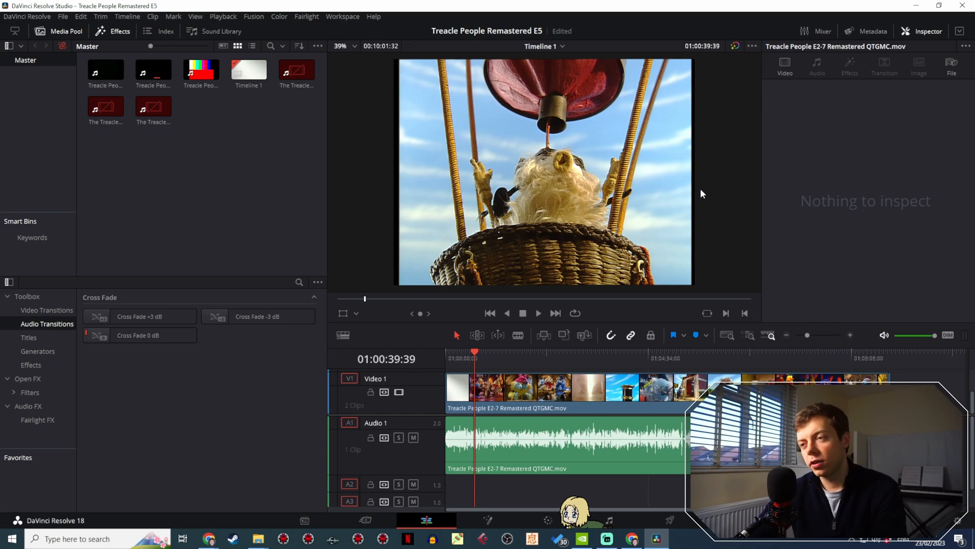
- Examine the black border beside the balloon shots at 01:00:39:39 and 01:00:37:02 at close range
scroll(413, 223, up, 2)
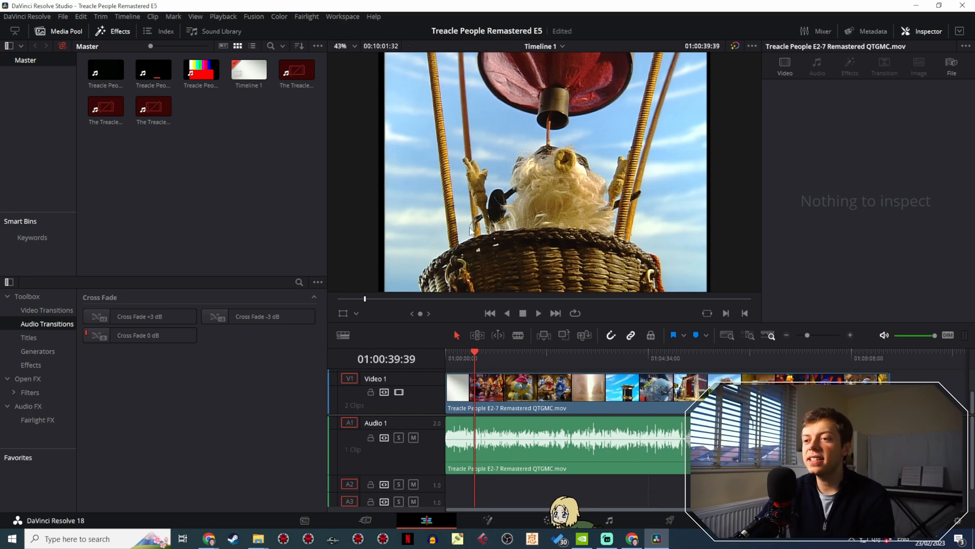
drag(473, 223, 469, 198)
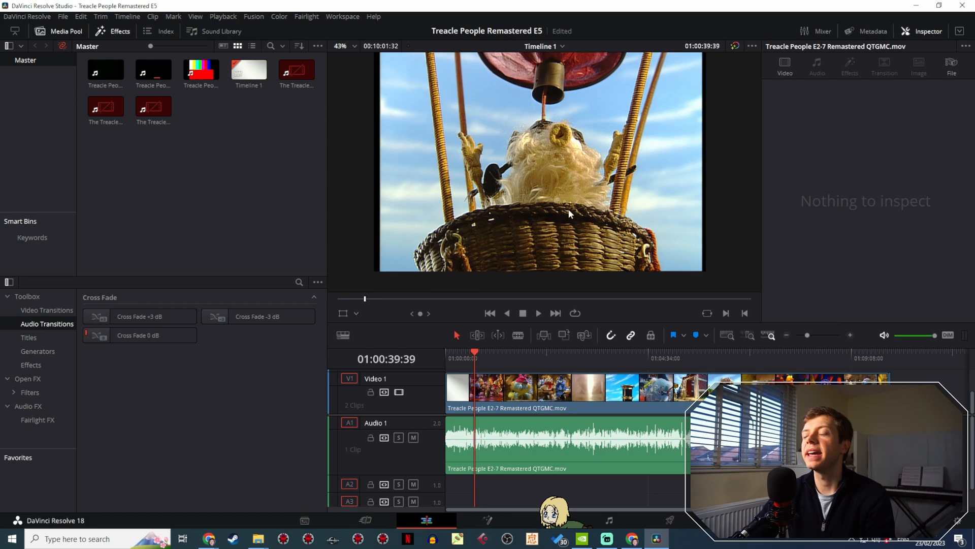
drag(611, 91, 605, 130)
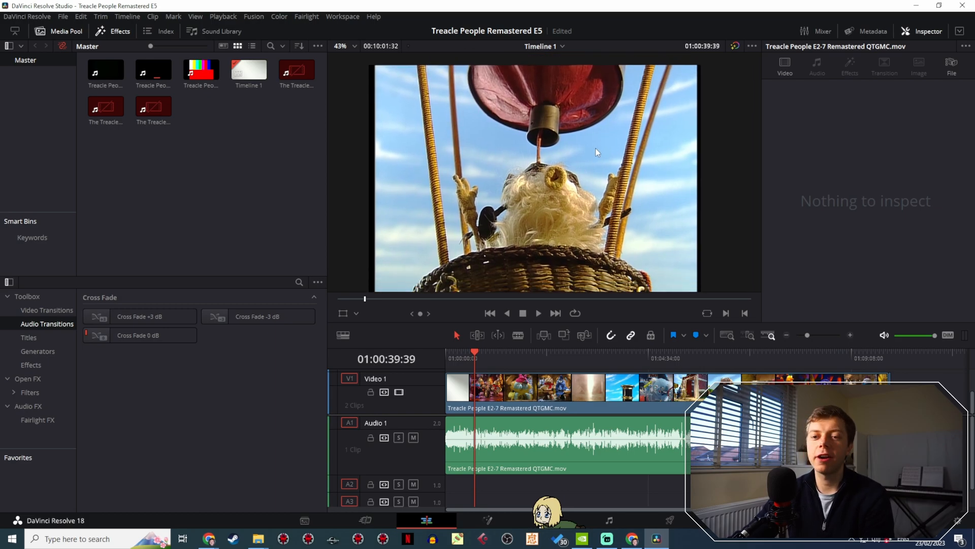
scroll(599, 137, down, 2)
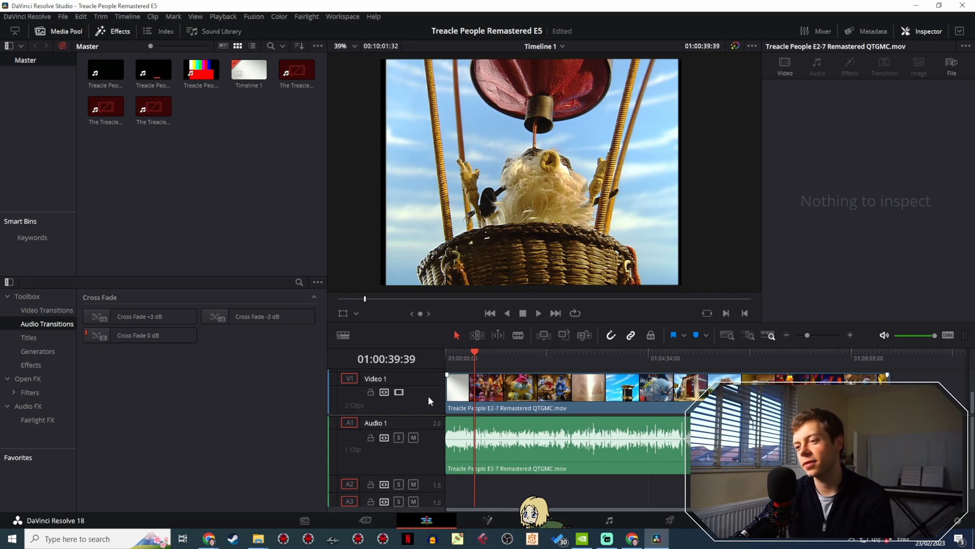
drag(463, 358, 473, 360)
scroll(455, 171, up, 5)
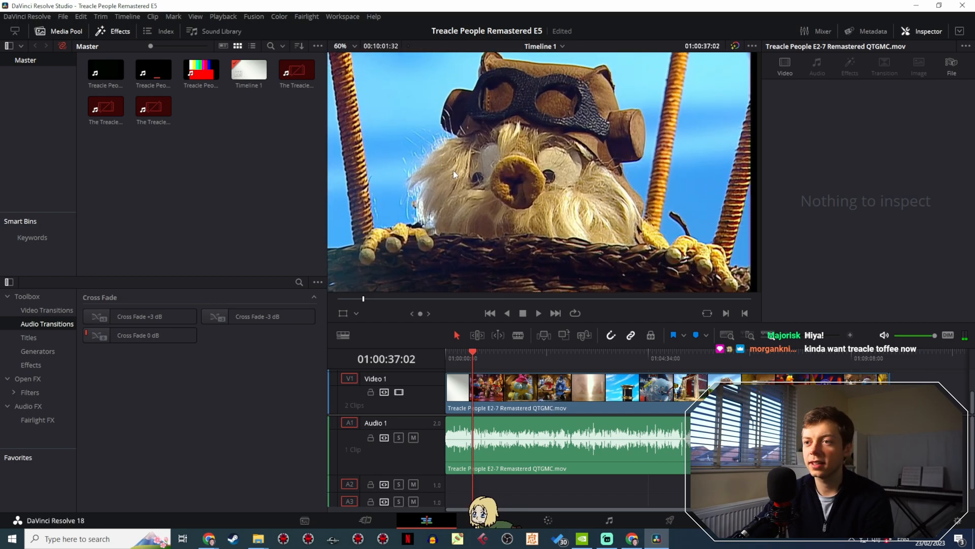
drag(453, 171, 691, 147)
drag(586, 195, 594, 166)
scroll(599, 175, up, 1)
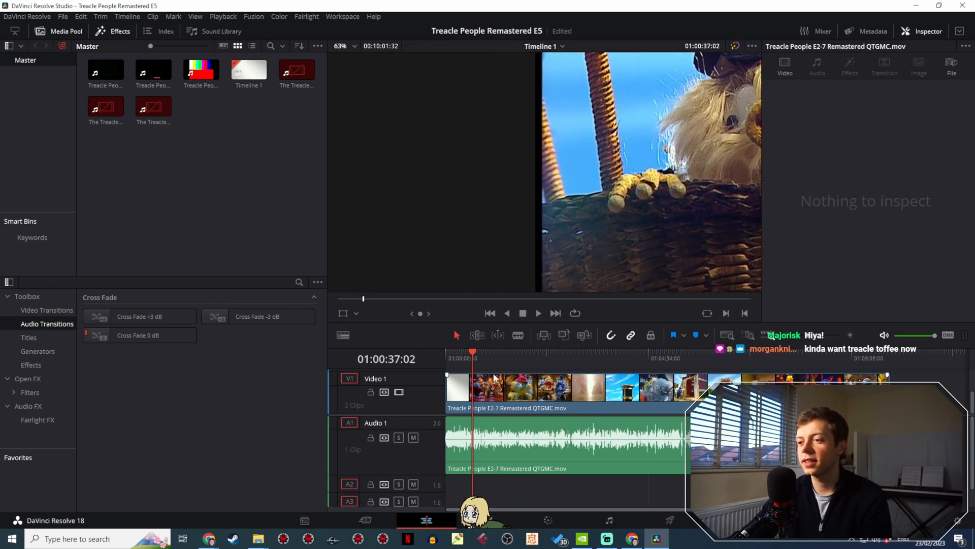
scroll(548, 228, up, 8)
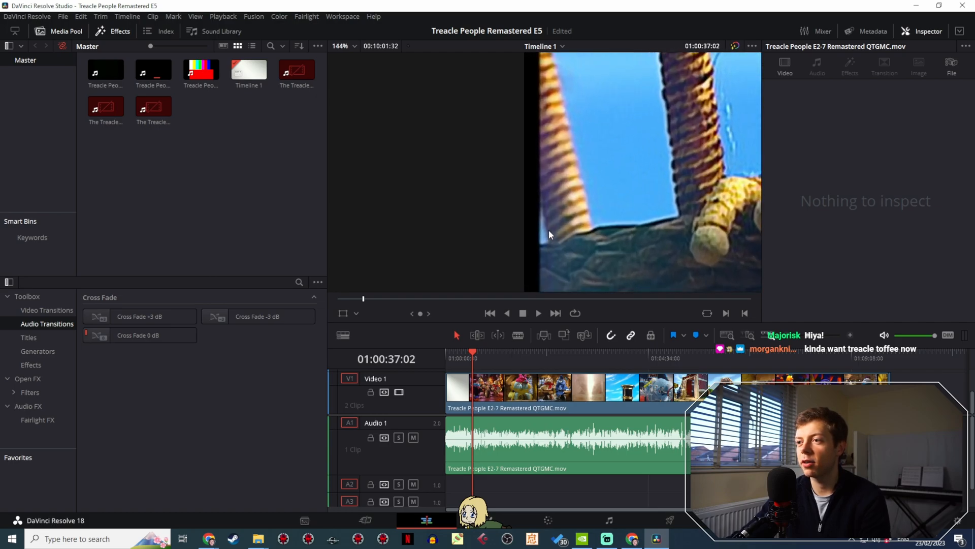
- Compare the left black border on the neighbouring shots between 01:00:32:46 and 01:00:43:10
drag(473, 360, 477, 364)
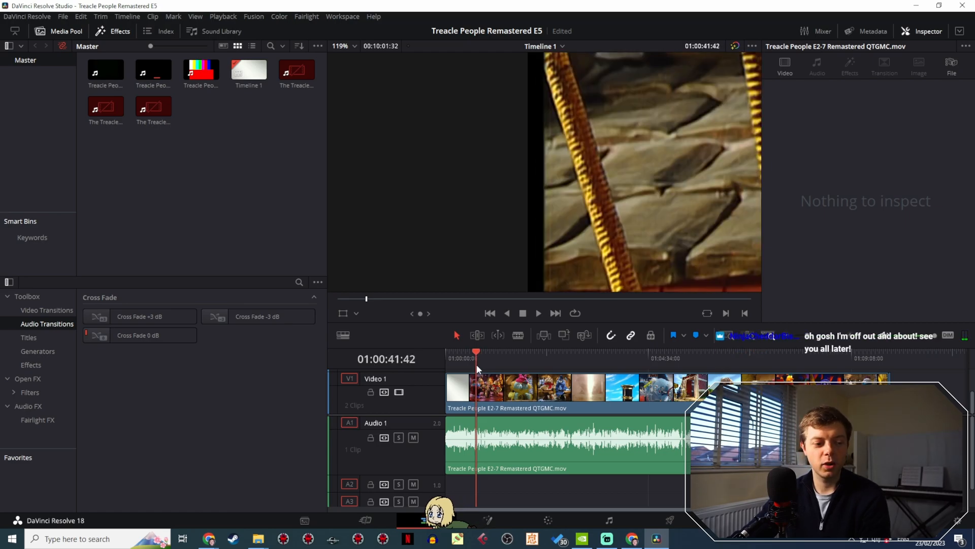
drag(477, 364, 471, 361)
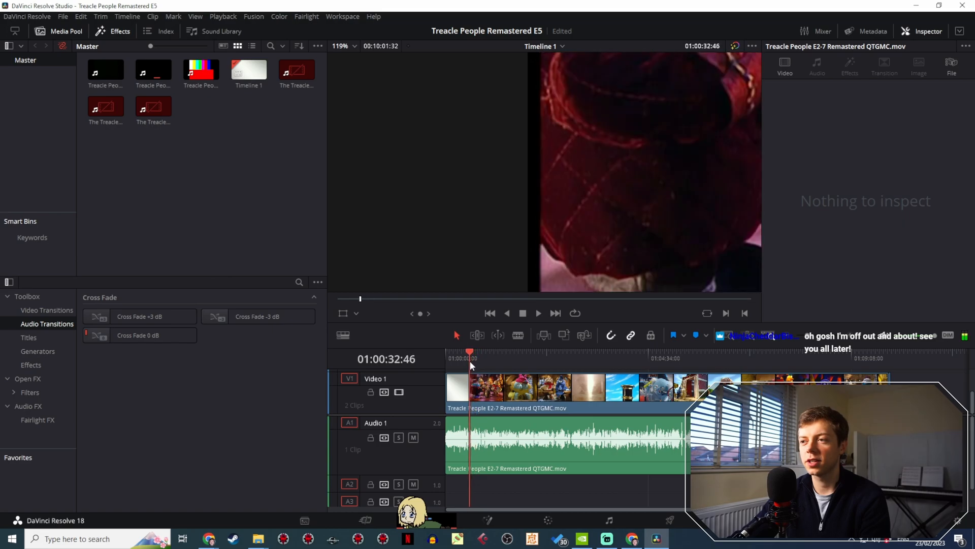
drag(473, 361, 478, 364)
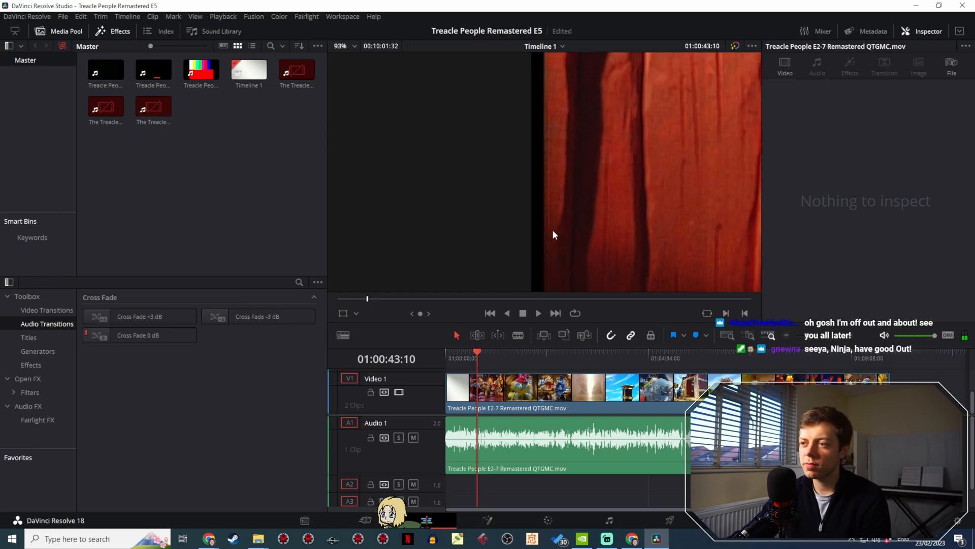
scroll(543, 270, down, 2)
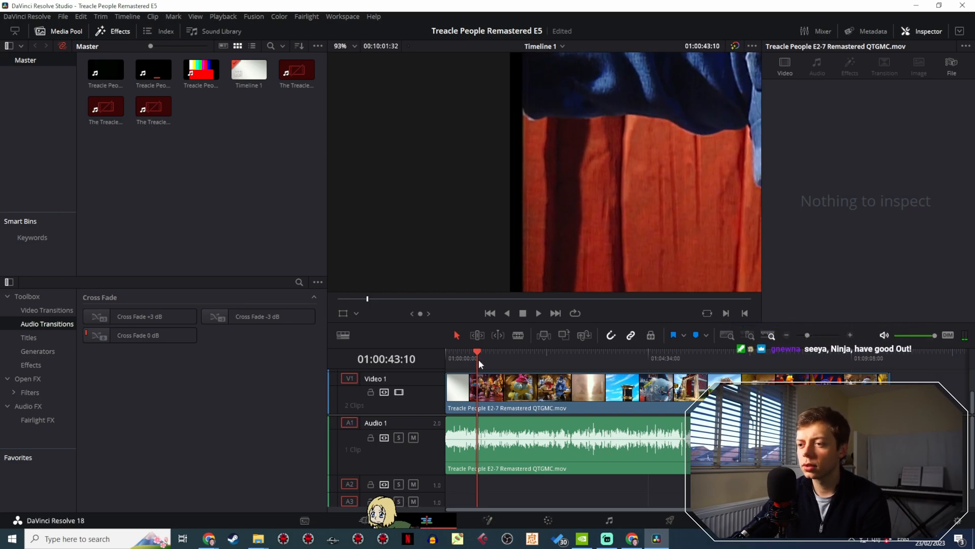
mouse_move(479, 359)
mouse_down()
mouse_move(471, 361)
mouse_move(487, 360)
mouse_move(477, 359)
mouse_up()
scroll(514, 266, up, 3)
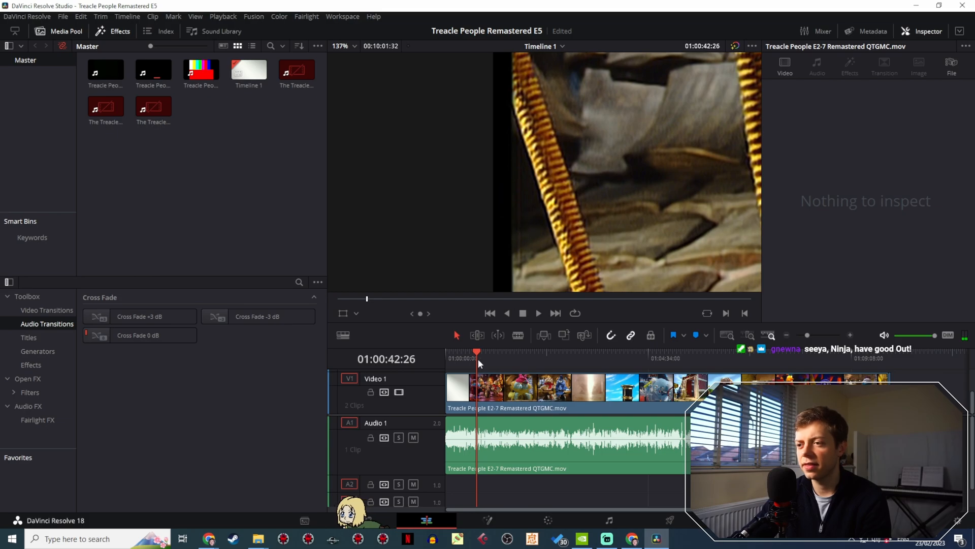
- Examine the left black border of the group shot by the barn at 01:04:49:23 up close
drag(477, 358, 660, 332)
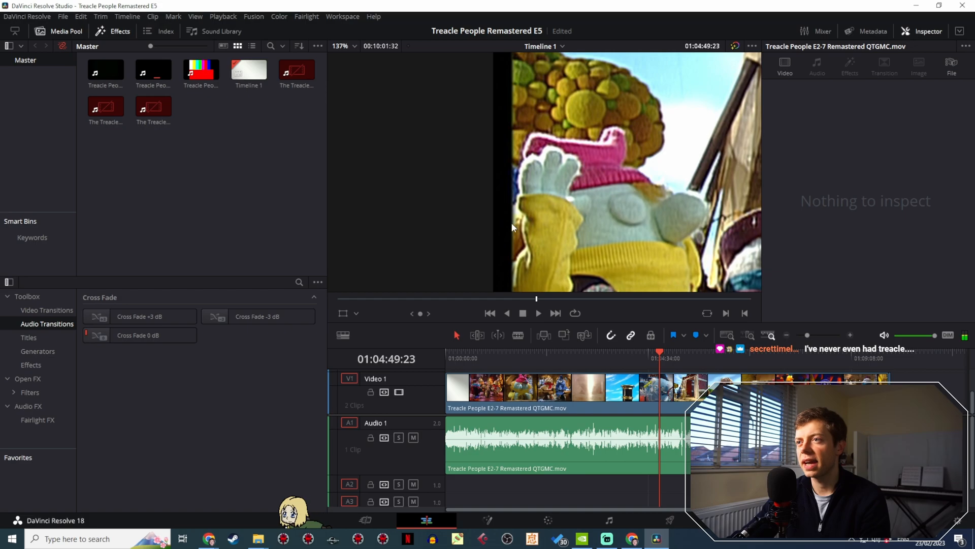
scroll(532, 231, down, 5)
scroll(441, 227, down, 4)
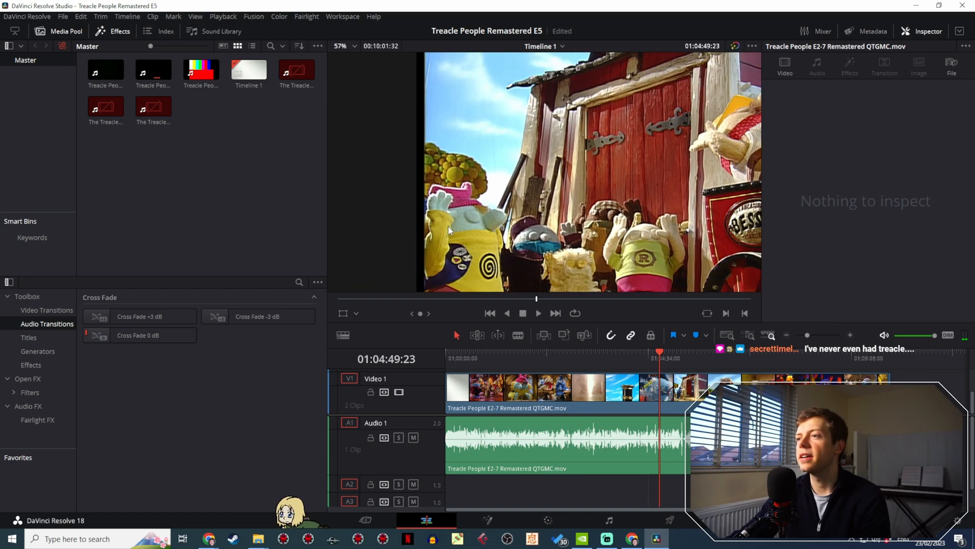
drag(600, 237, 636, 146)
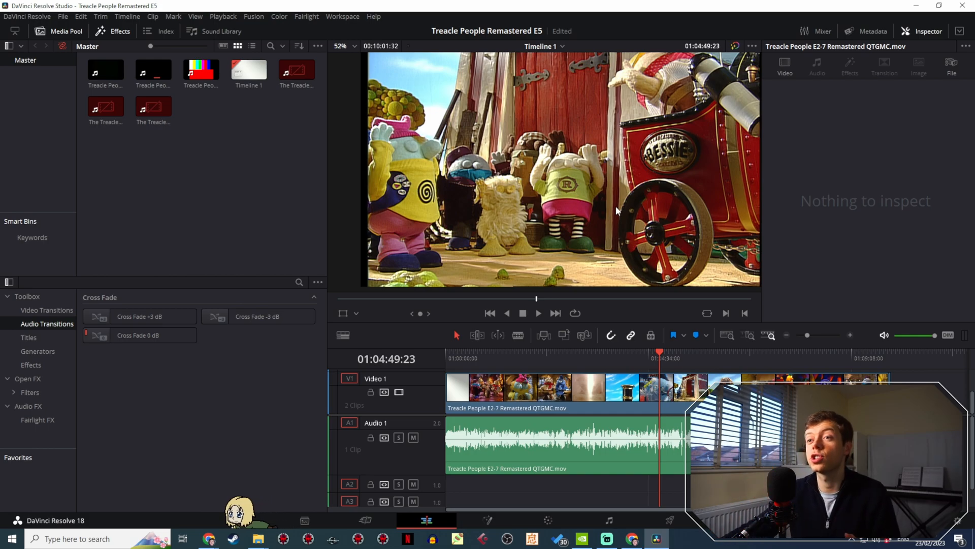
scroll(390, 138, up, 3)
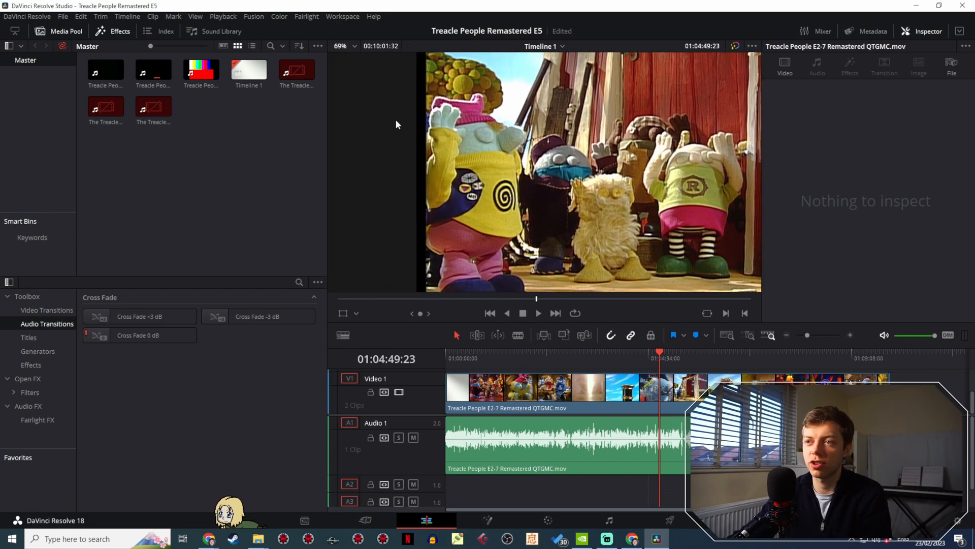
scroll(418, 136, up, 5)
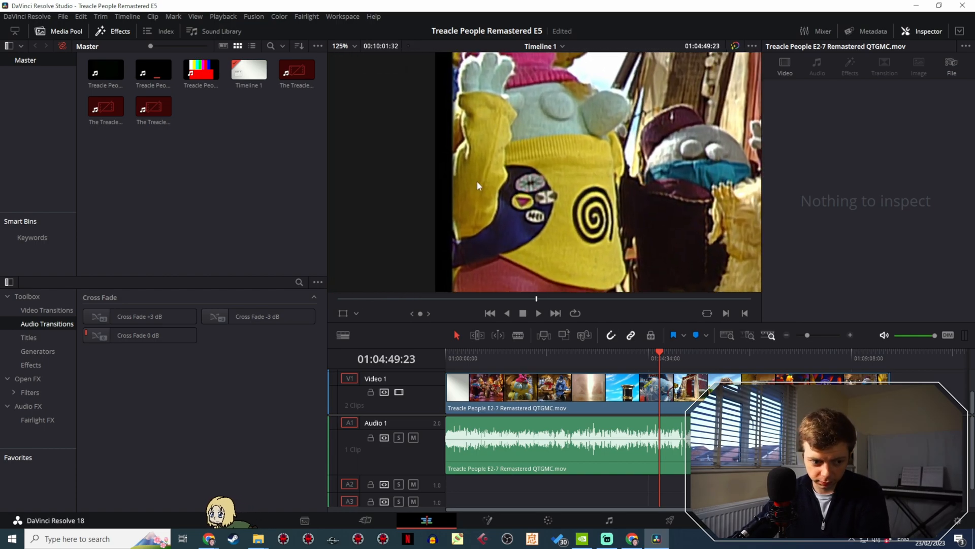
drag(477, 181, 483, 184)
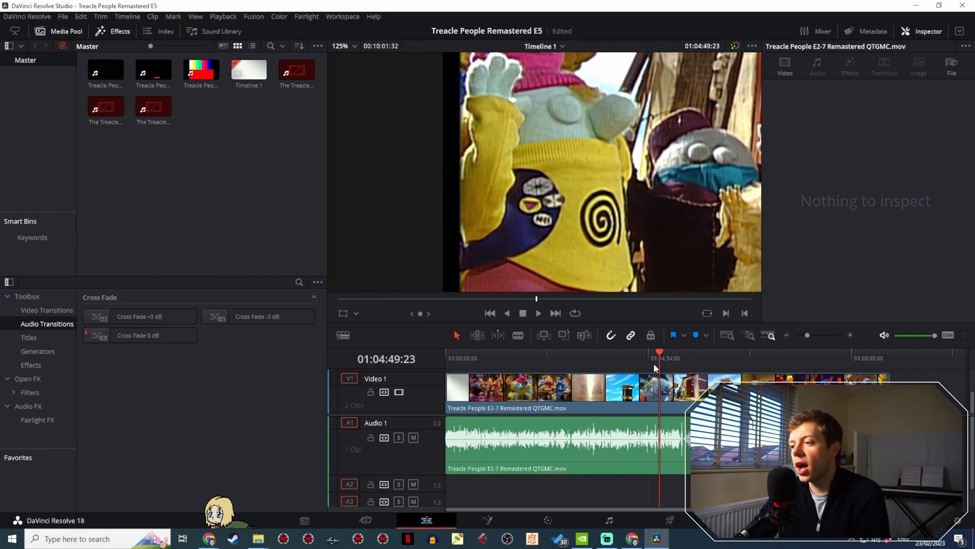
- Park the playhead at 01:03:58:39, on the pink and purple costume shot, with the timeline magnified around the cut
drag(654, 364, 623, 362)
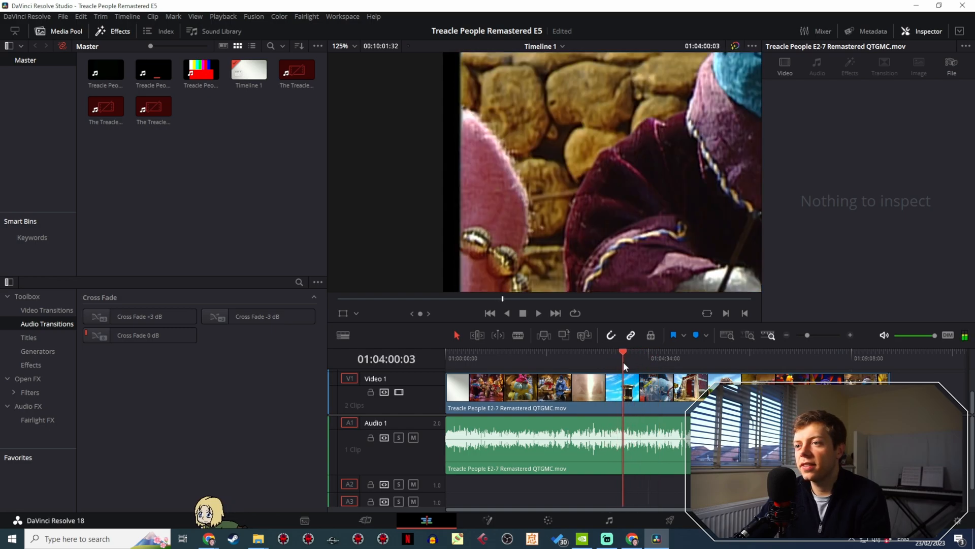
click(213, 168)
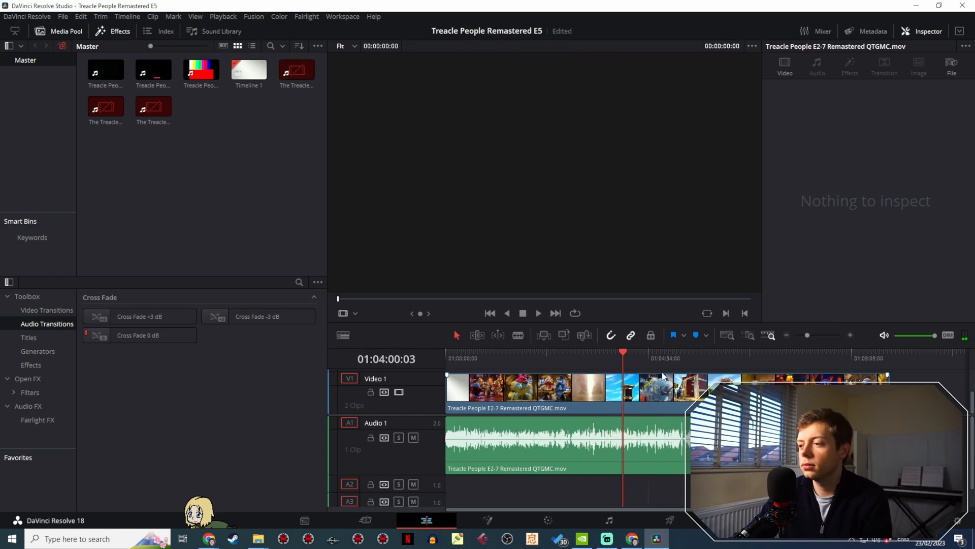
click(622, 362)
drag(808, 335, 825, 334)
click(711, 360)
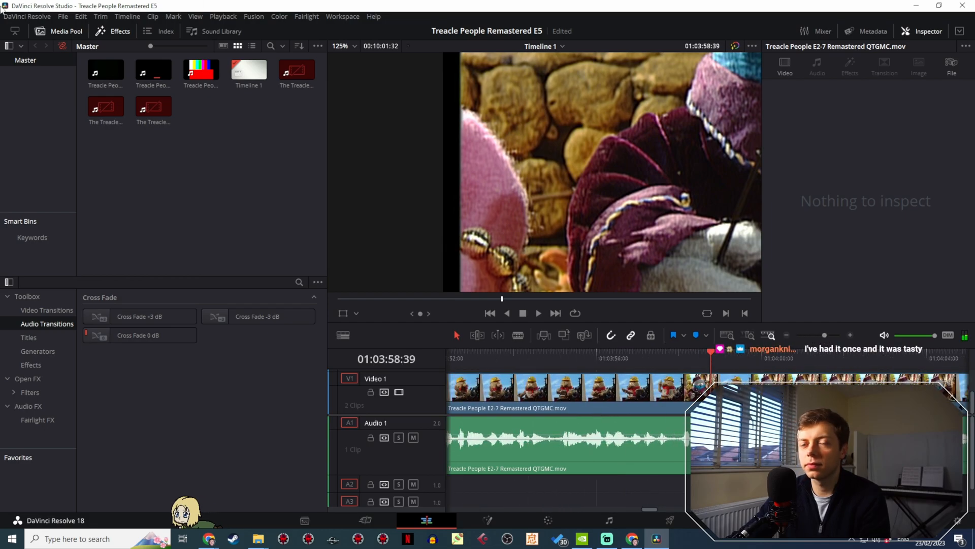
- Set the project's custom timeline resolution to 1500 x 1152 and save the project settings
click(63, 17)
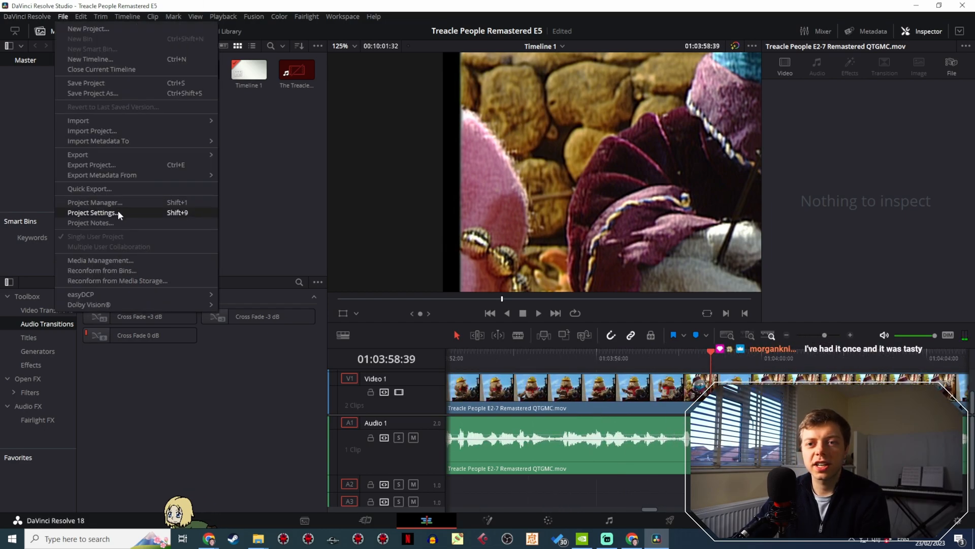
click(118, 212)
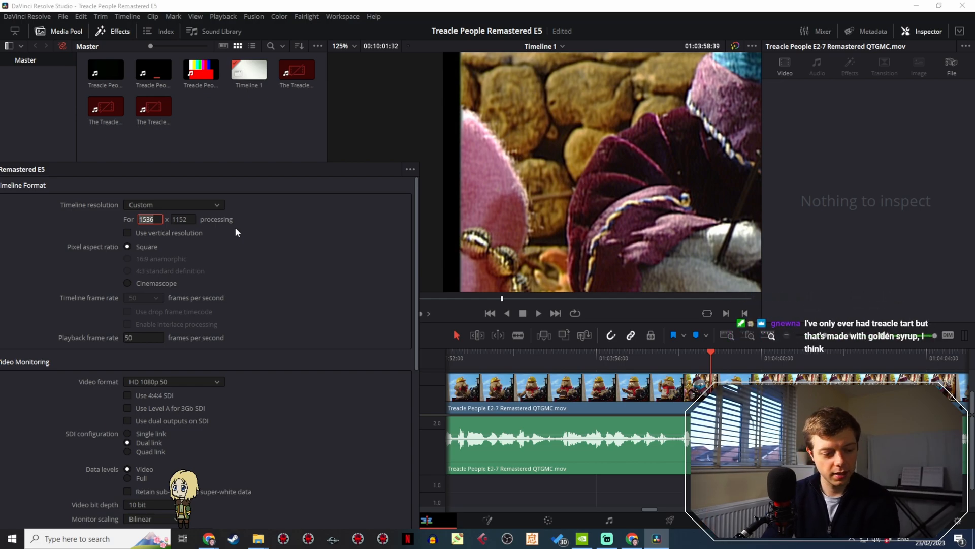
text(1)
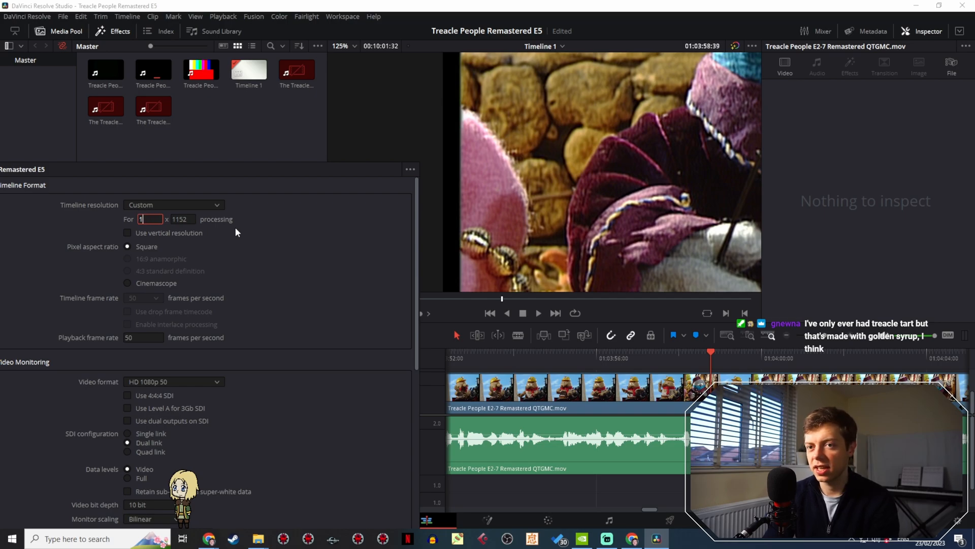
text(500)
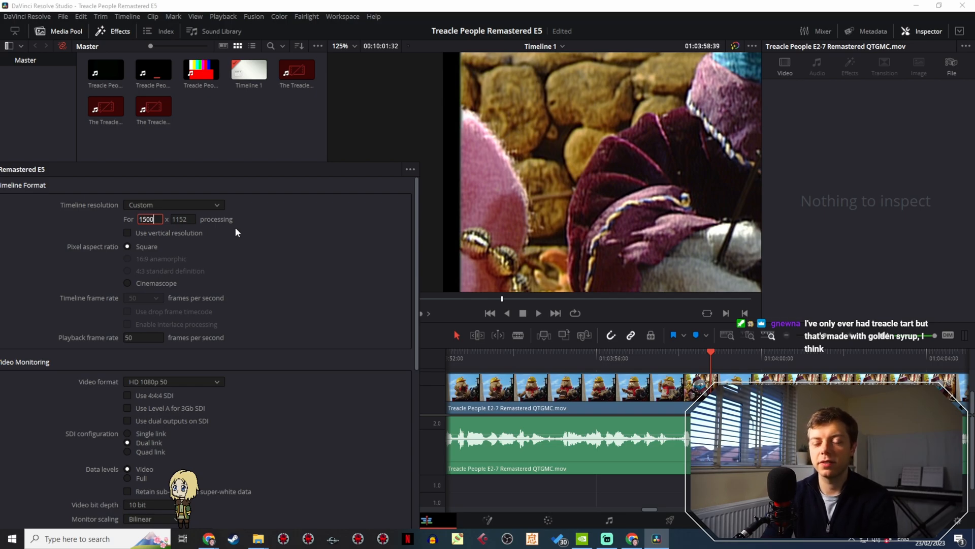
key(Return)
drag(258, 168, 203, 96)
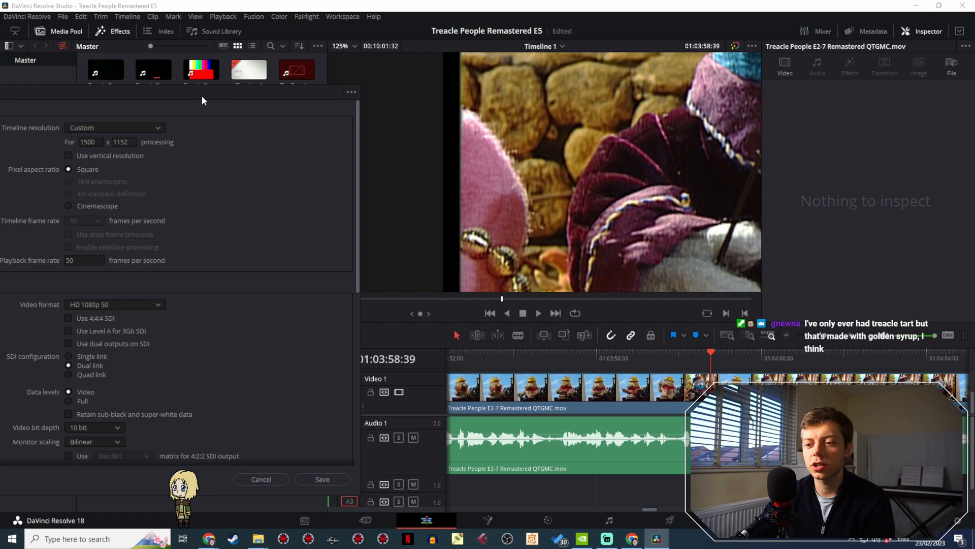
click(323, 479)
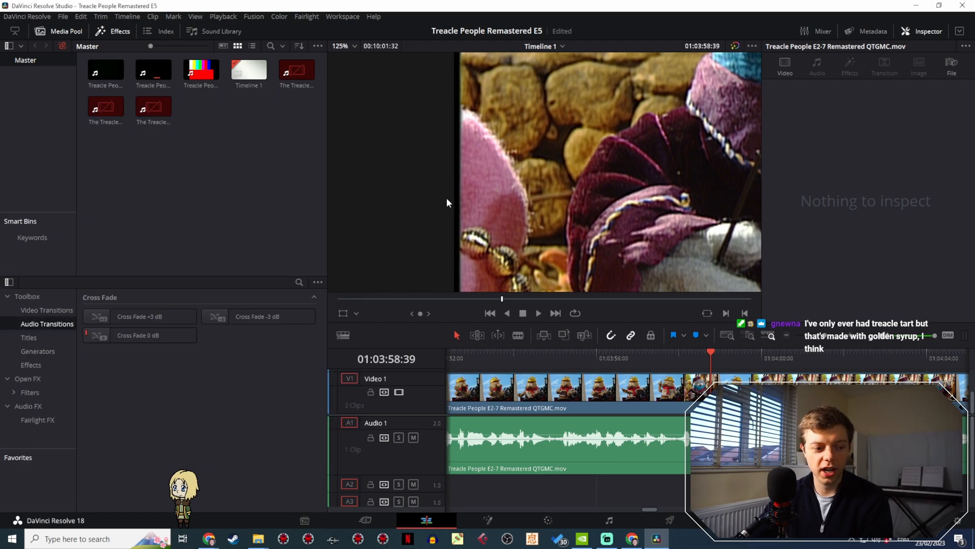
- Recheck the left border around 01:03:58:39, then set the custom timeline resolution to 1490 x 1152 and save it
click(709, 354)
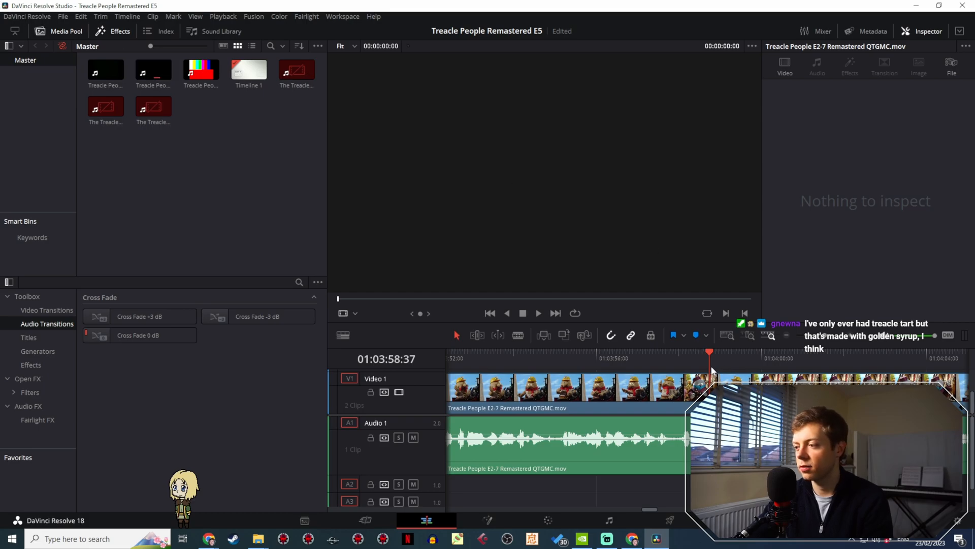
click(712, 358)
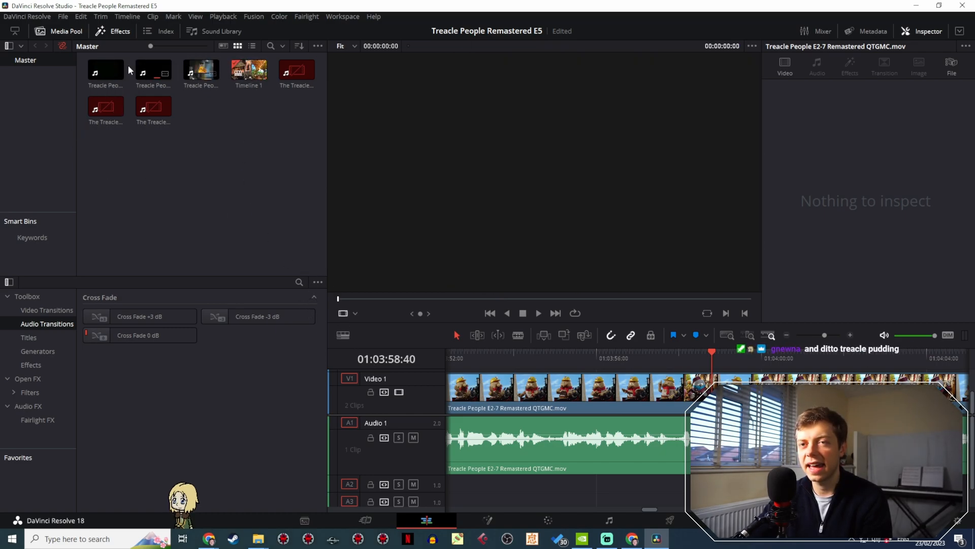
click(712, 360)
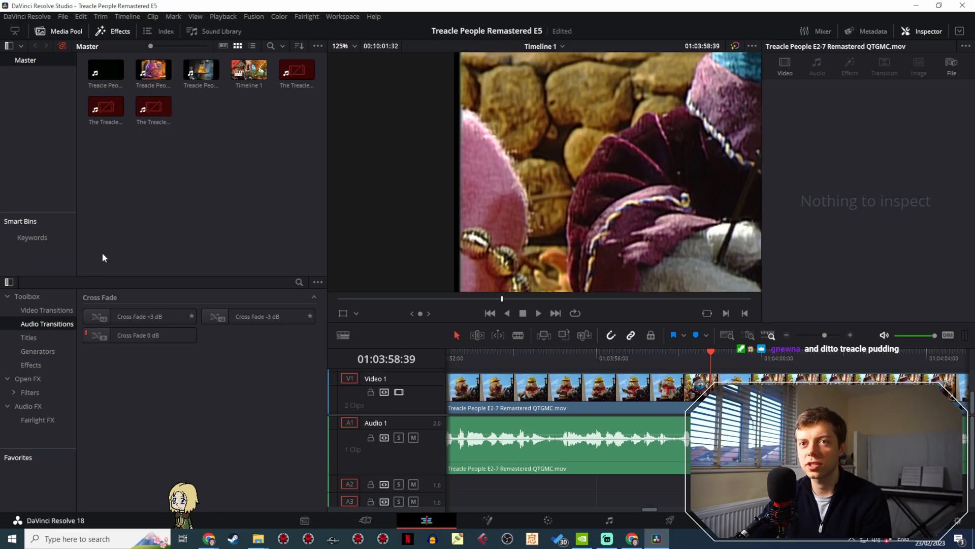
click(62, 16)
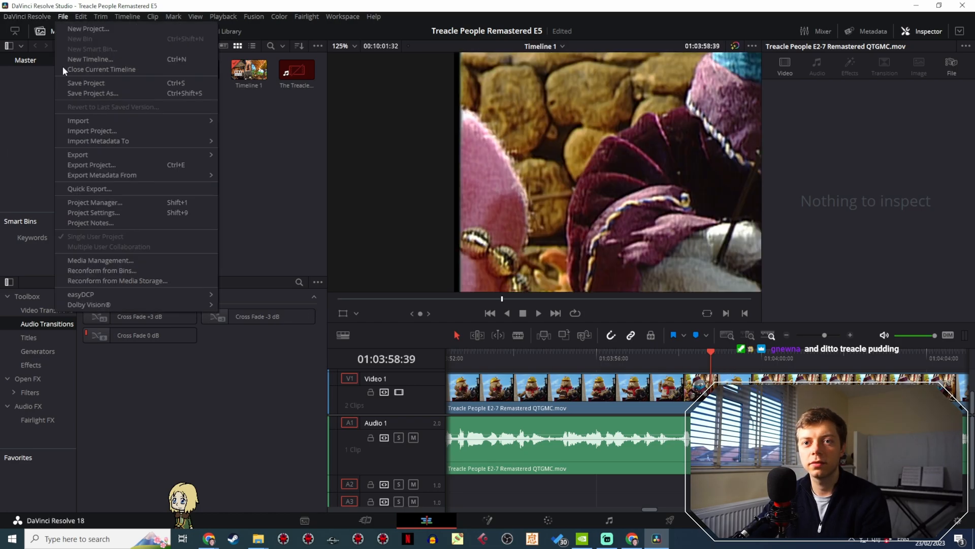
click(96, 202)
drag(543, 84, 217, 77)
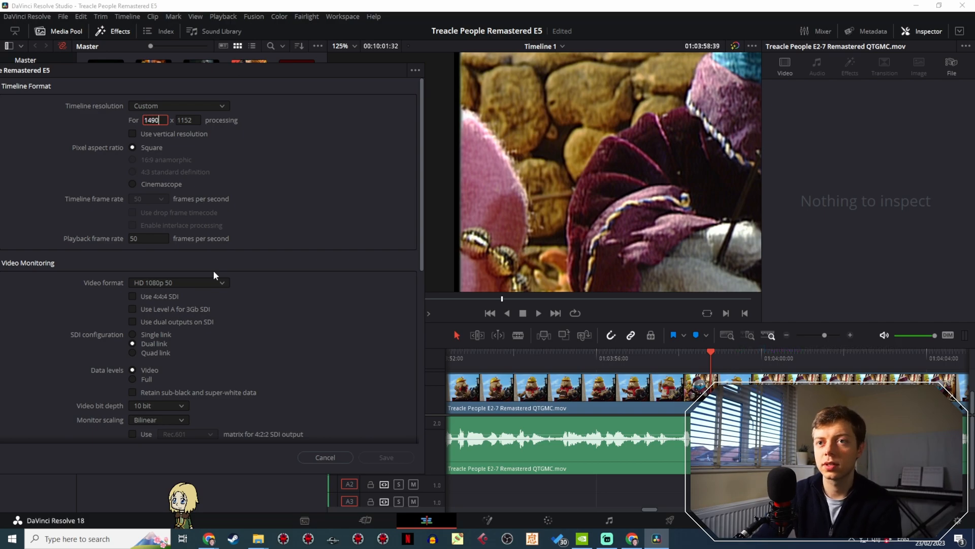
click(400, 456)
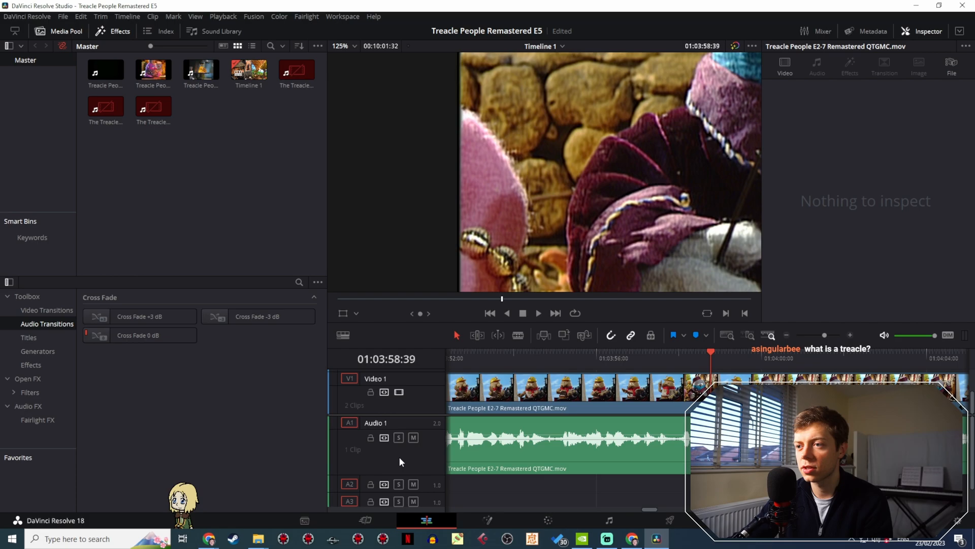
- Set the project's custom timeline resolution to 1480 x 1152 and save the project settings
click(713, 364)
click(63, 18)
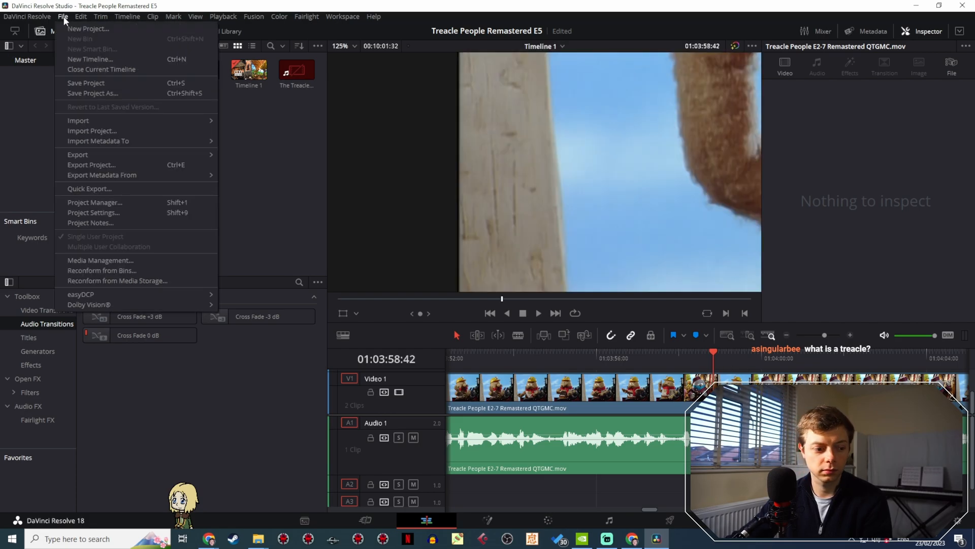
click(87, 211)
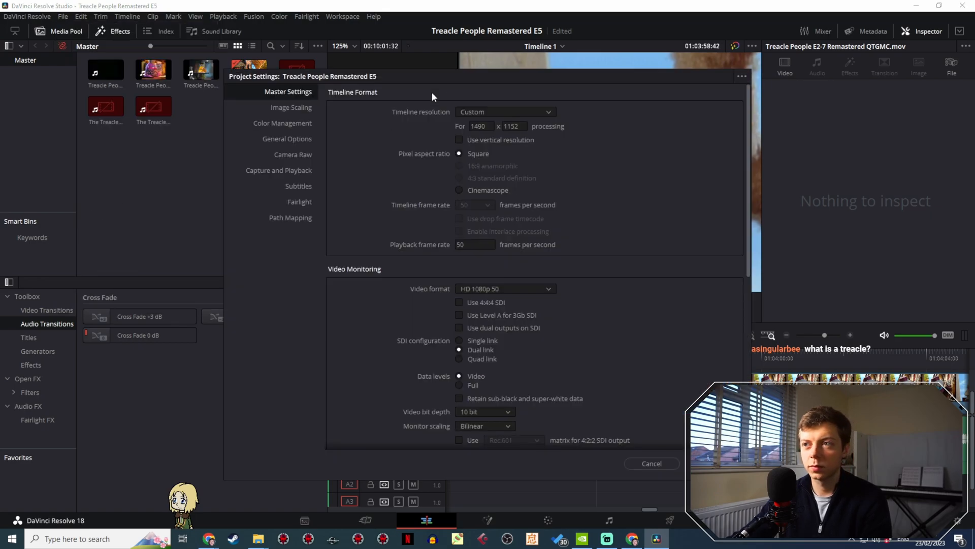
drag(460, 74, 108, 116)
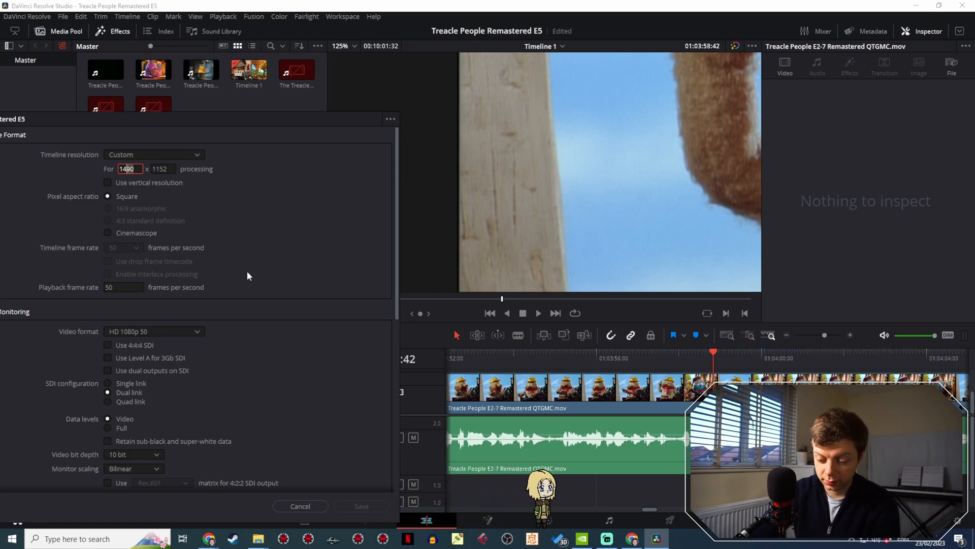
key(Delete)
text(8)
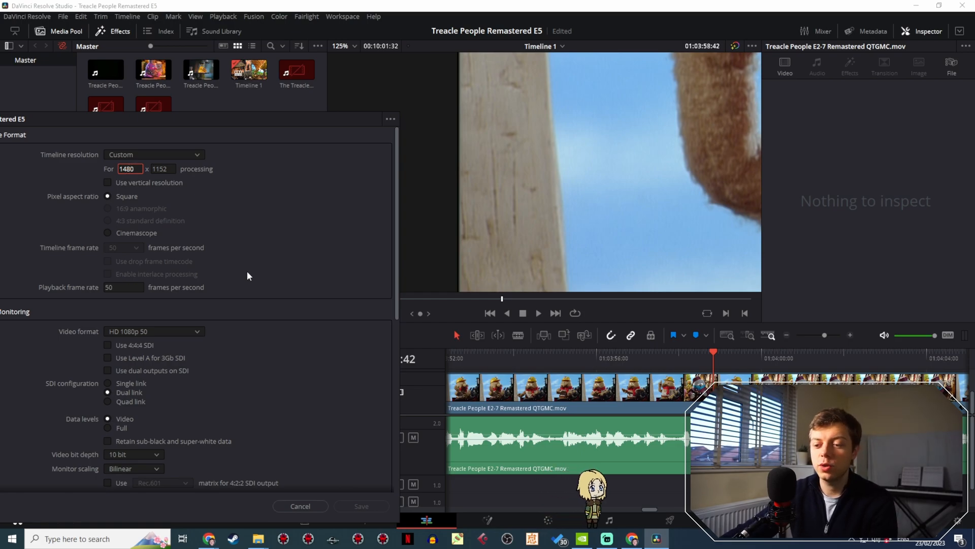
key(Return)
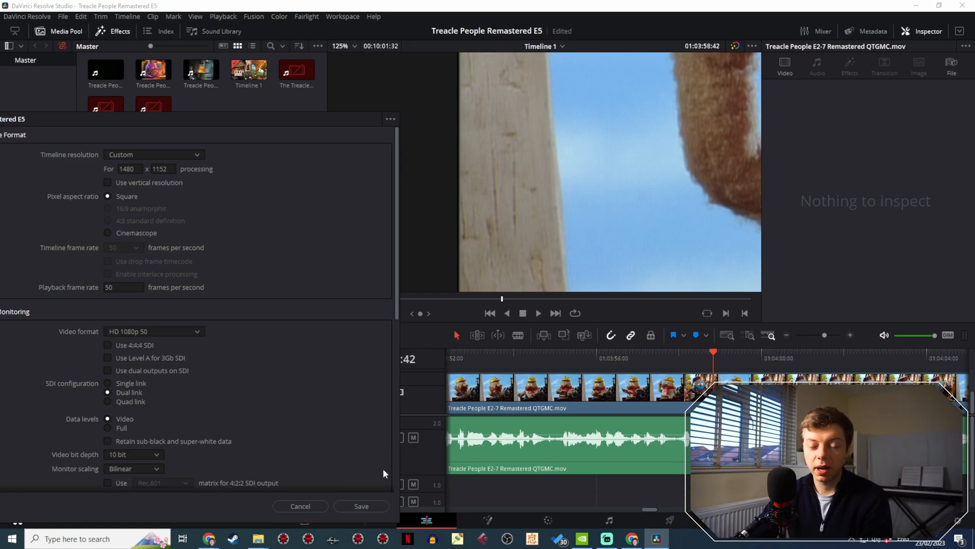
click(360, 507)
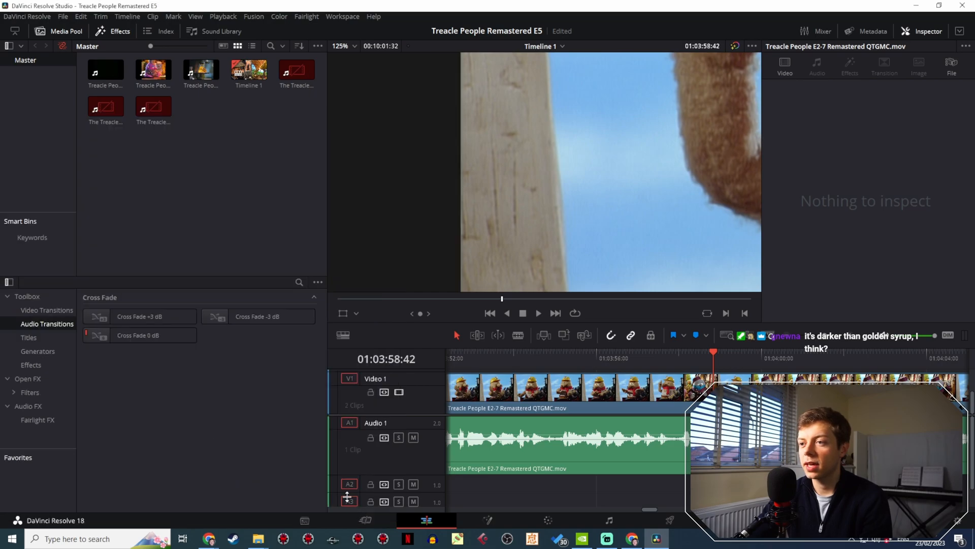
- Examine the left frame edge of the yellow-helmeted puppet shot at 01:03:58:42, both in full view and close up
scroll(465, 227, down, 2)
scroll(466, 225, down, 4)
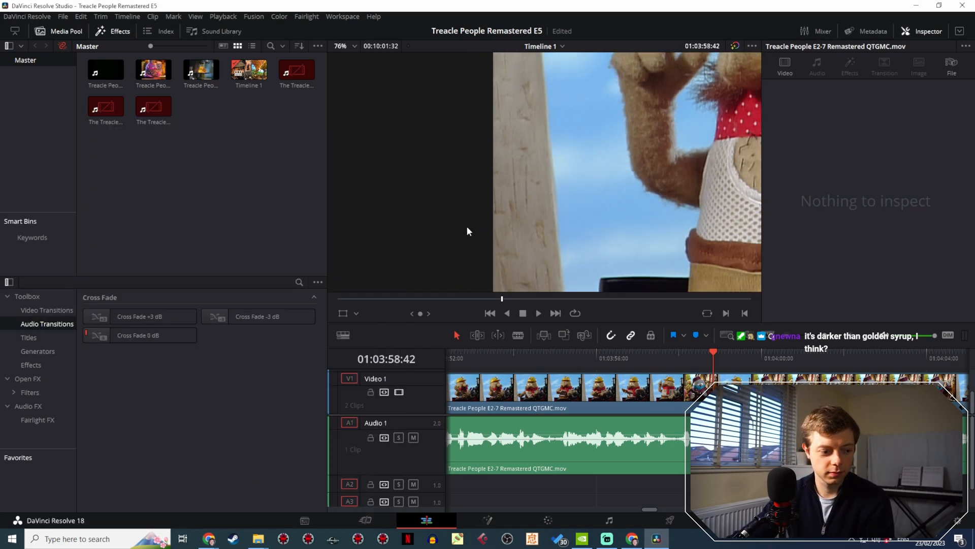
scroll(457, 213, down, 4)
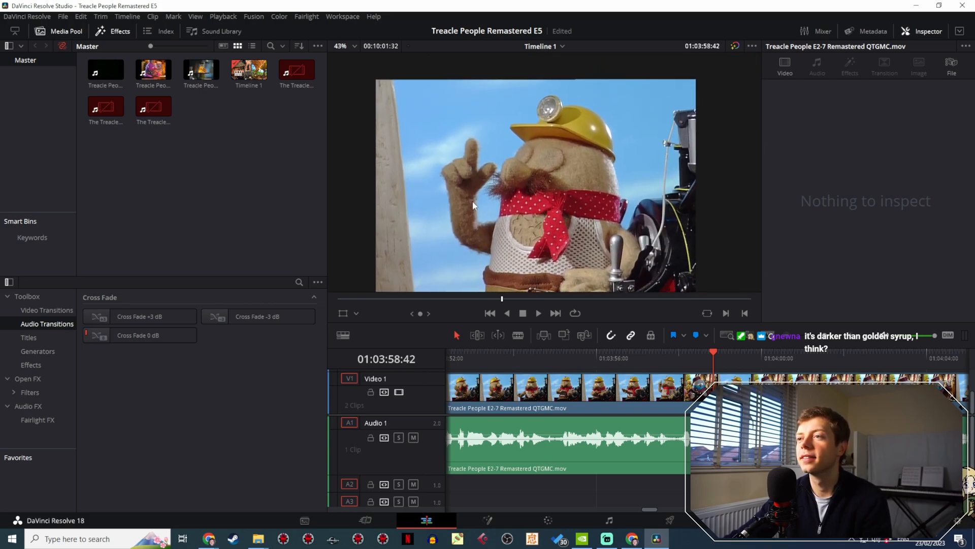
scroll(450, 203, up, 2)
scroll(452, 200, up, 9)
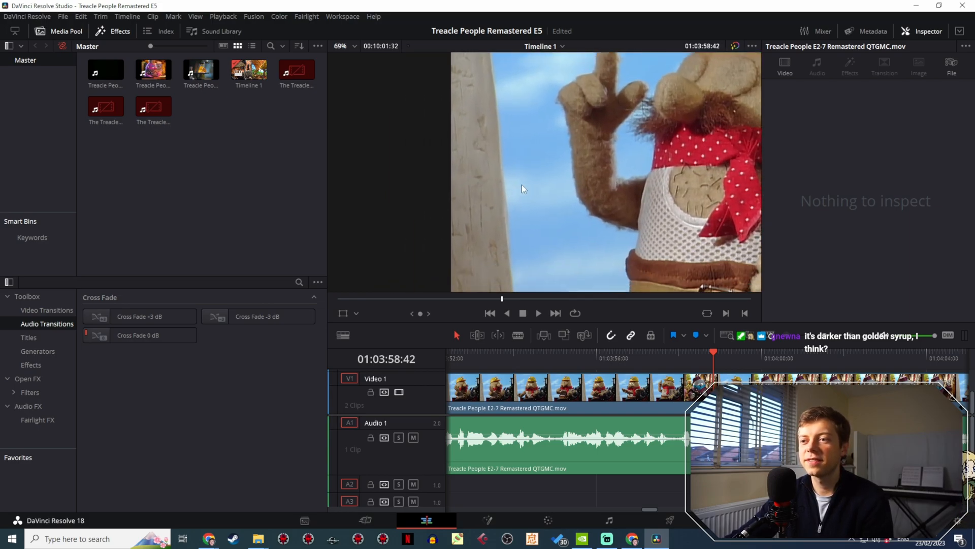
scroll(480, 222, up, 2)
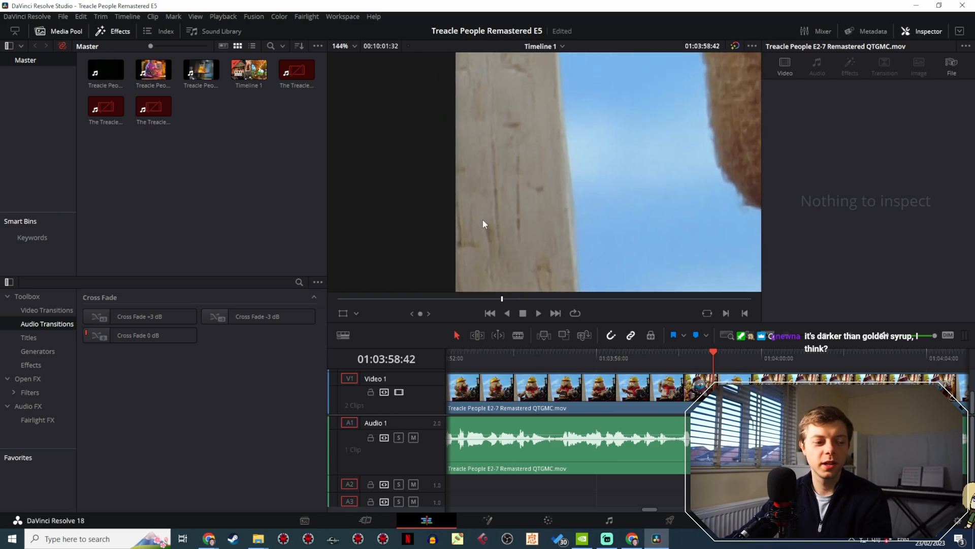
- Check the left frame edge at 01:03:52:39, then with the timeline zoomed out, at 01:04:13:39
click(726, 365)
drag(726, 367, 465, 377)
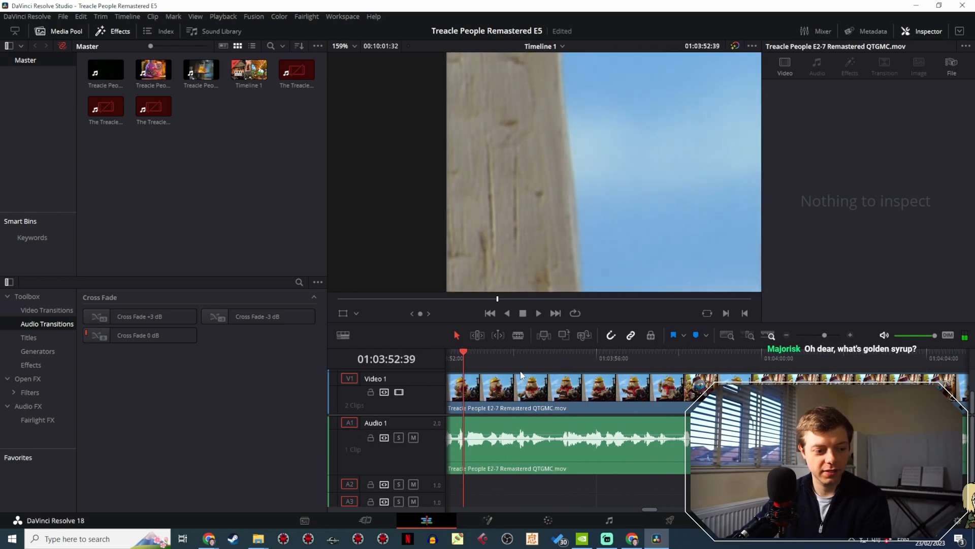
click(819, 334)
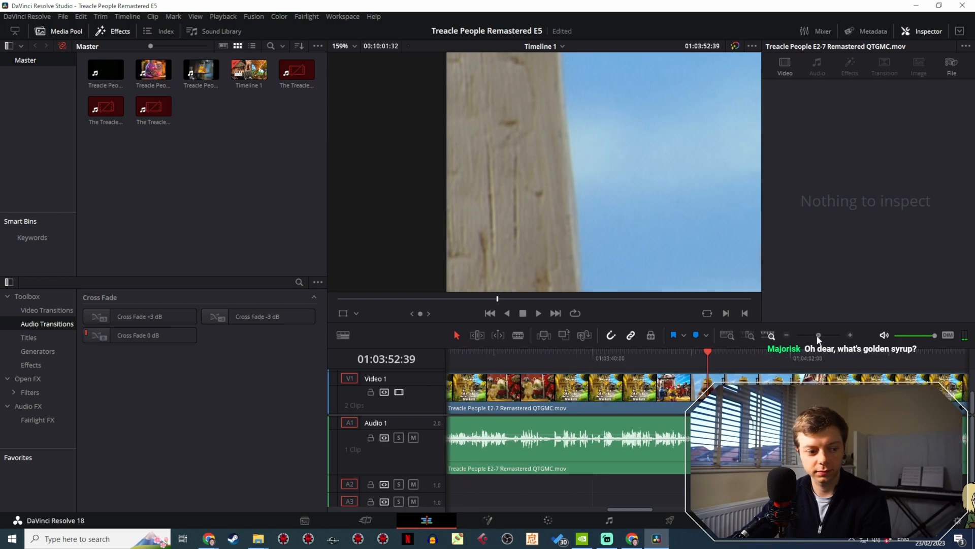
drag(819, 334, 804, 335)
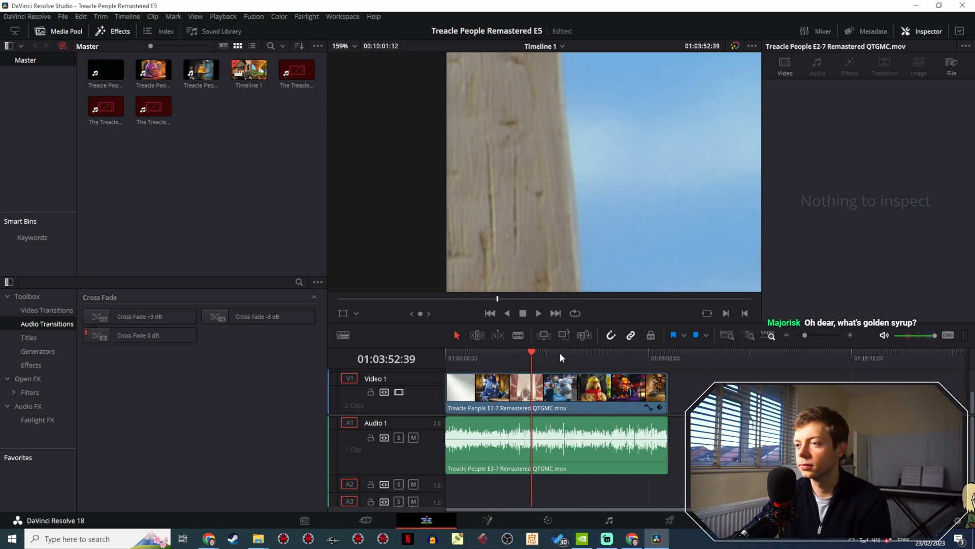
drag(560, 357, 542, 391)
- Set the project's custom timeline resolution to 1482 x 1152 and save it
click(43, 19)
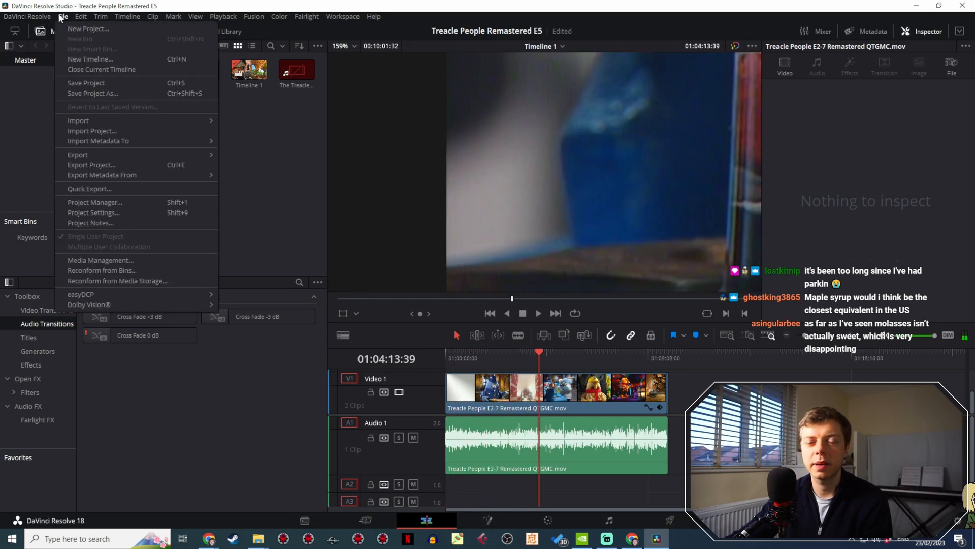
click(81, 201)
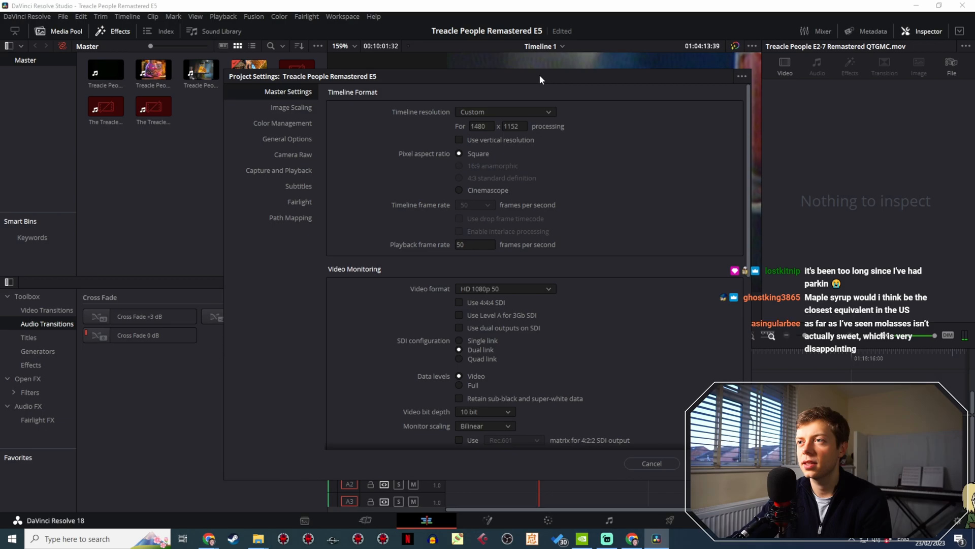
drag(540, 75, 244, 304)
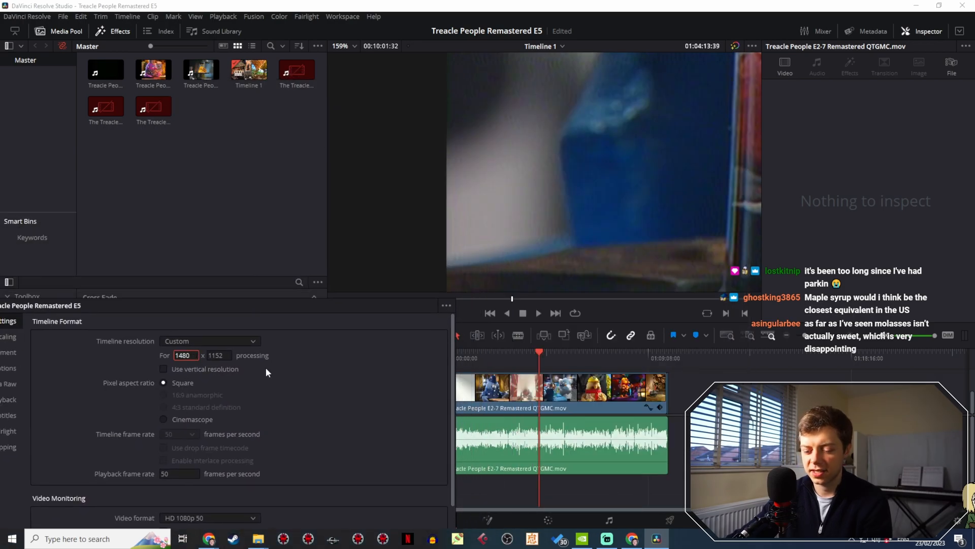
key(BackSpace)
text(2)
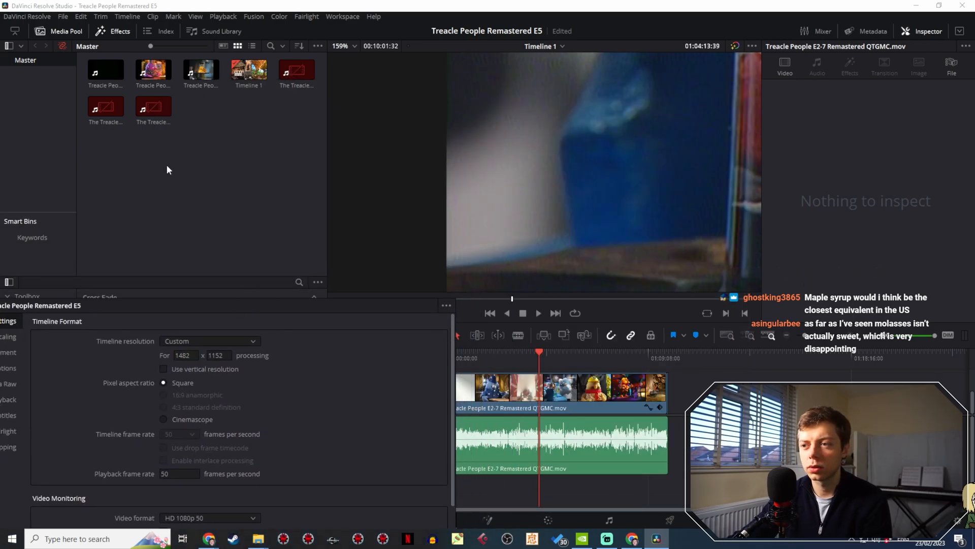
drag(243, 311, 146, 119)
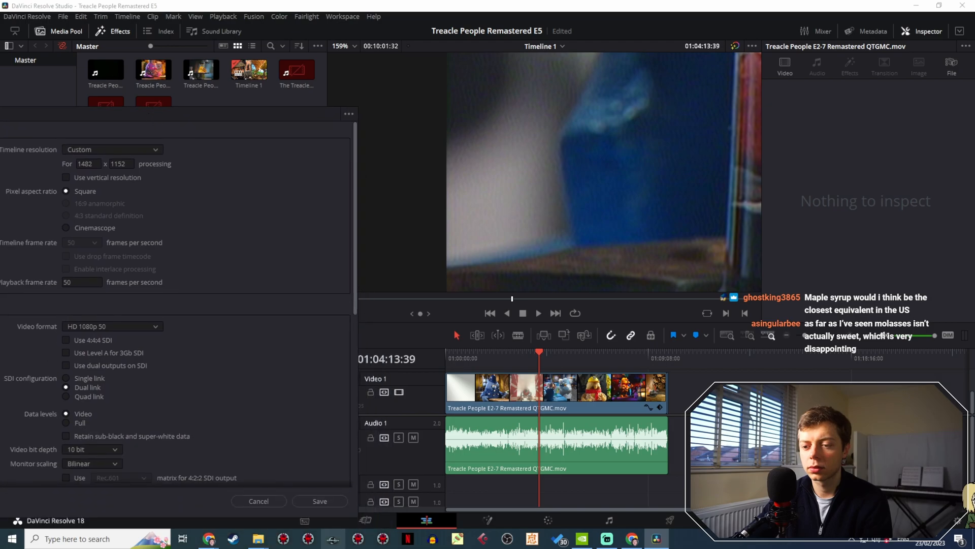
click(333, 501)
- Check the left frame edge at 01:03:20:14, then set the custom timeline resolution to 1480 x 1152 and save it
drag(535, 357, 524, 355)
drag(521, 352, 519, 348)
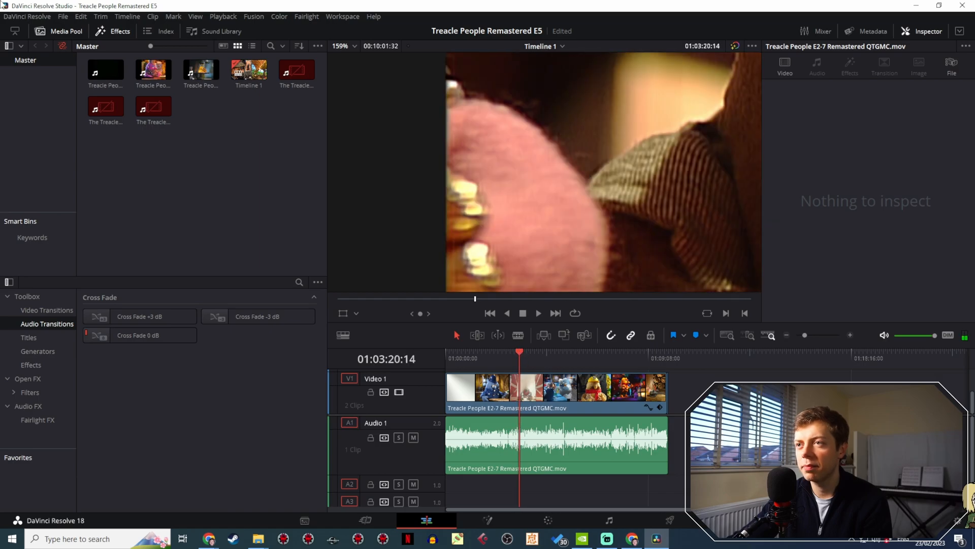
click(68, 20)
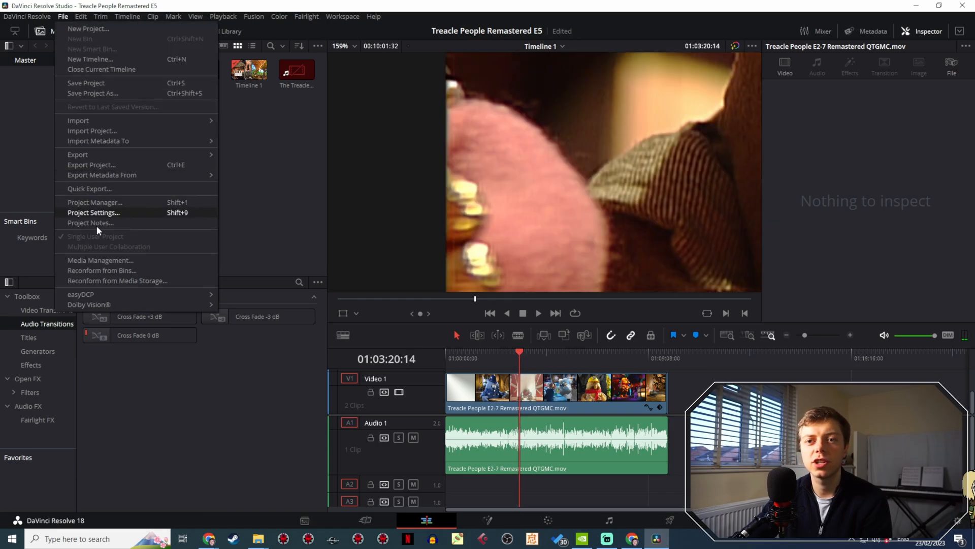
click(105, 214)
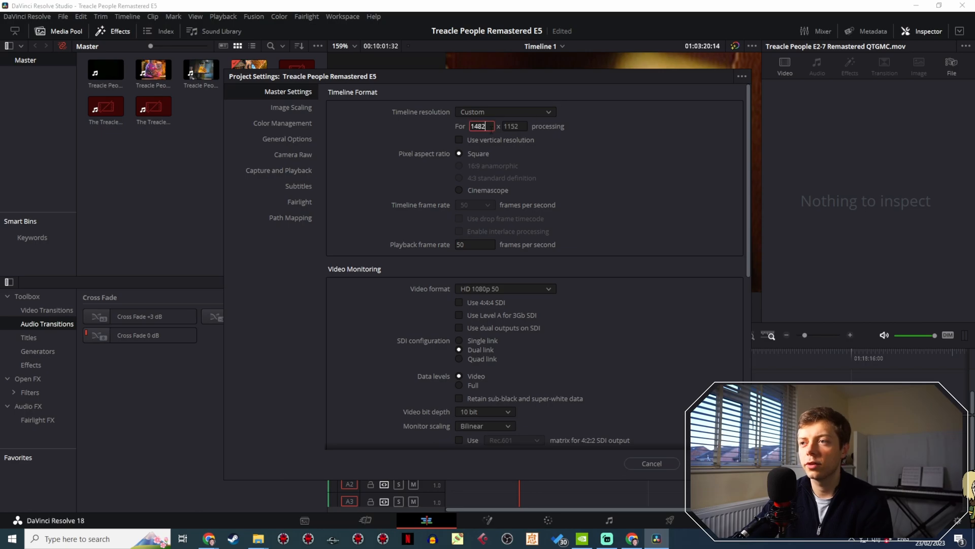
drag(541, 76, 137, 96)
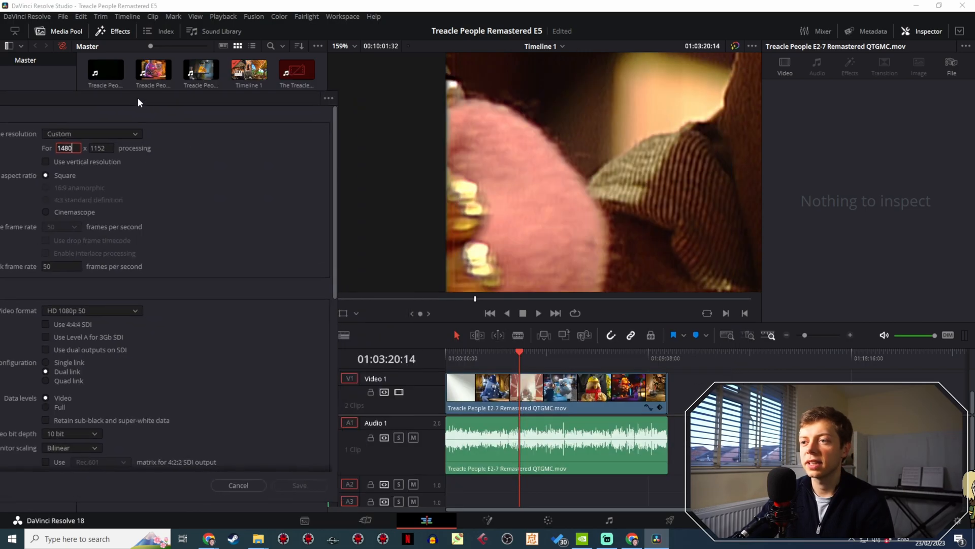
click(316, 484)
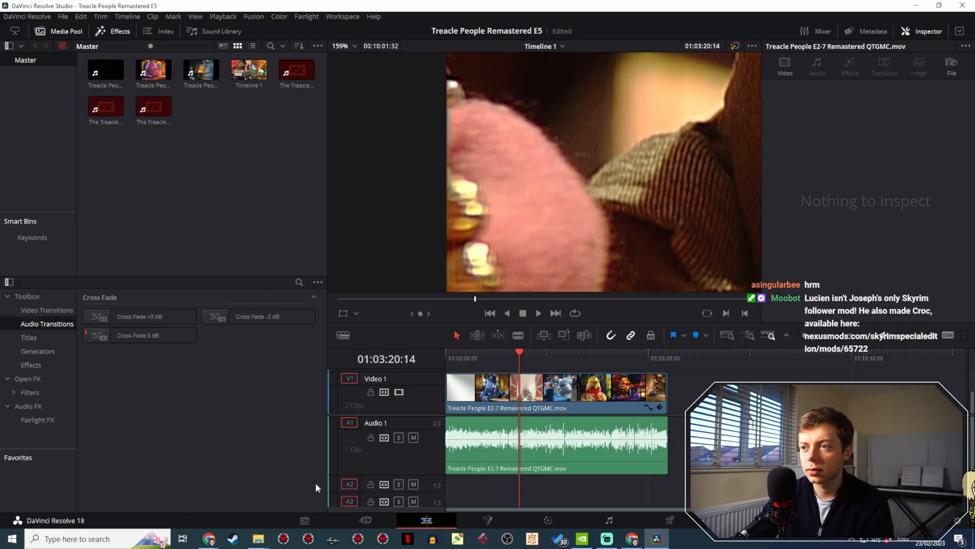
- Examine the left and bottom frame edges of the brown puppet shot at 01:03:20:14 at several magnifications
scroll(567, 142, down, 5)
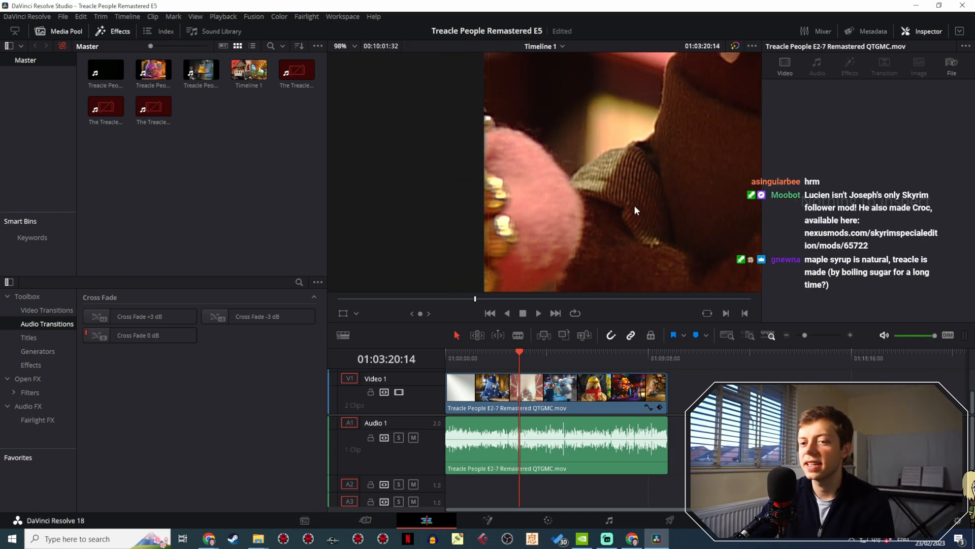
scroll(637, 202, down, 5)
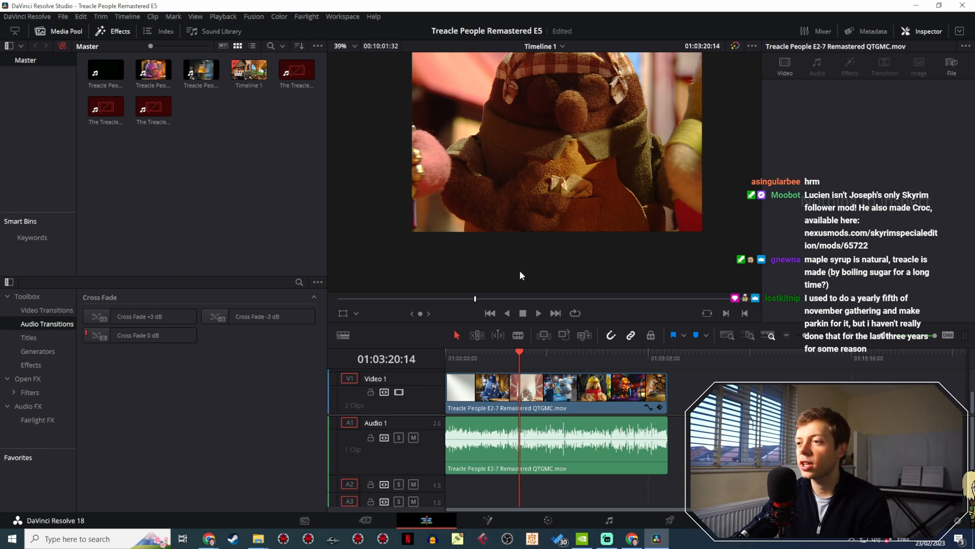
scroll(563, 236, up, 3)
scroll(571, 246, up, 3)
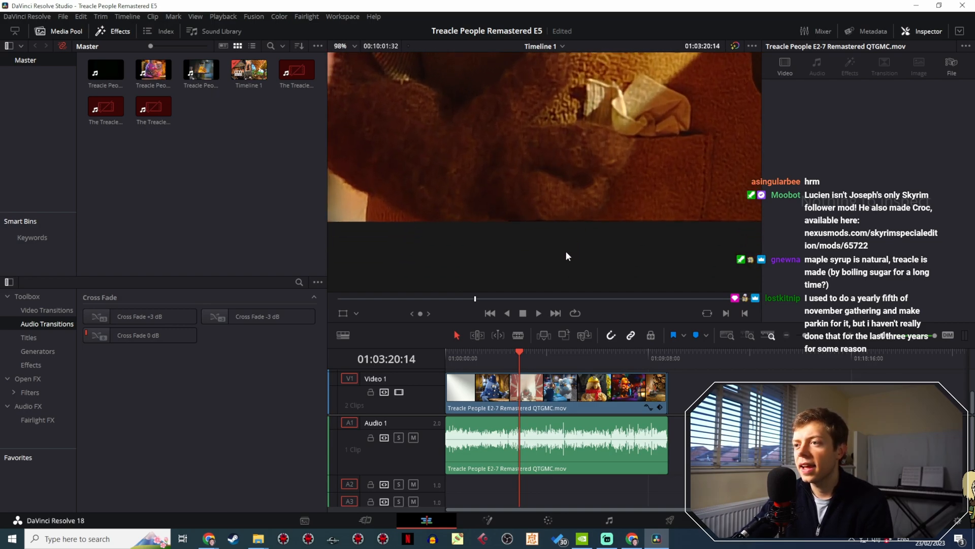
scroll(523, 234, down, 4)
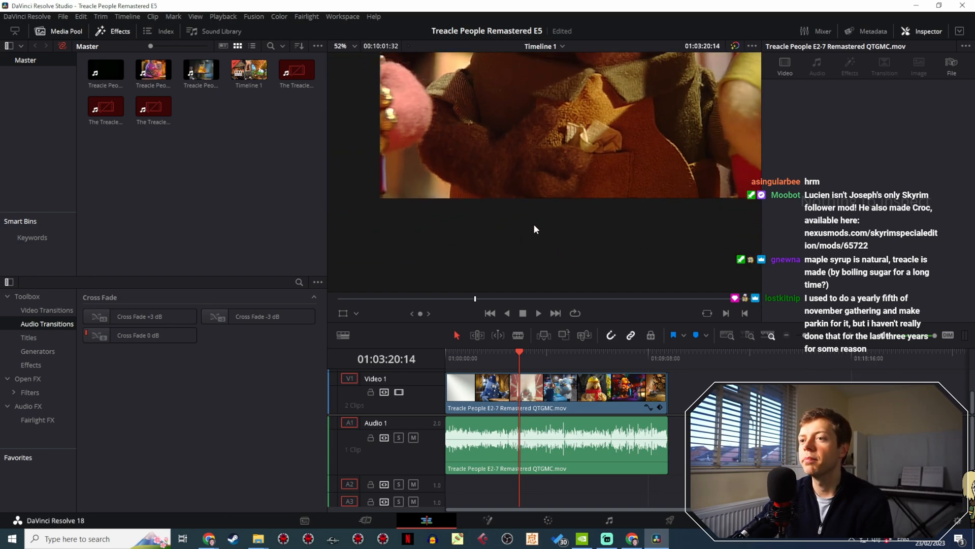
- Go to the Treacle People title at 01:00:27:21, examine its bottom edge and briefly play the barrel shot
click(510, 355)
drag(511, 369, 455, 355)
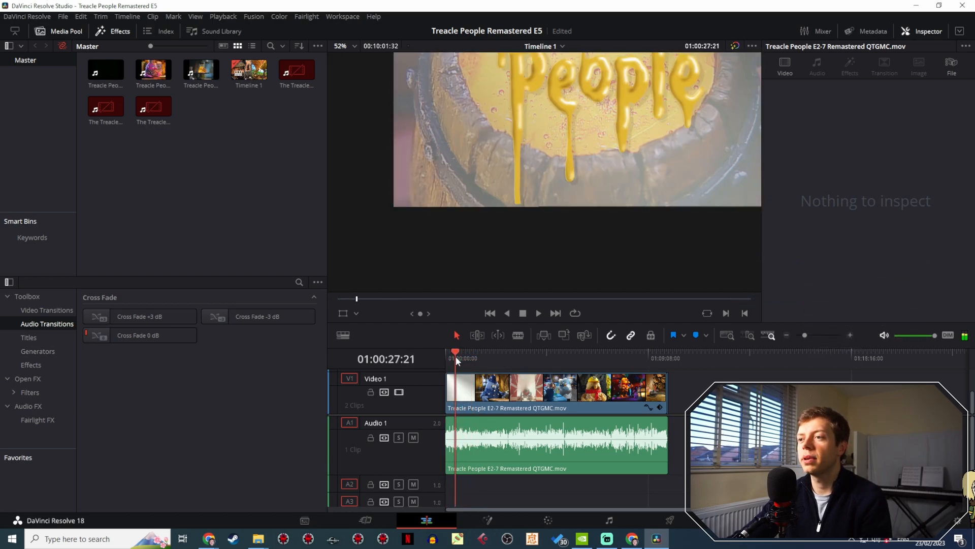
drag(564, 170, 535, 209)
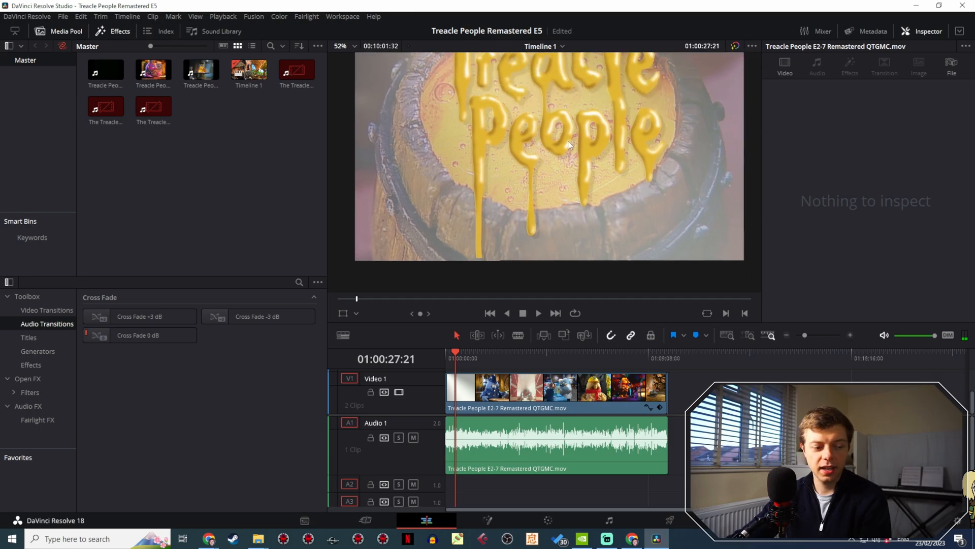
scroll(567, 142, up, 2)
drag(568, 112, 556, 96)
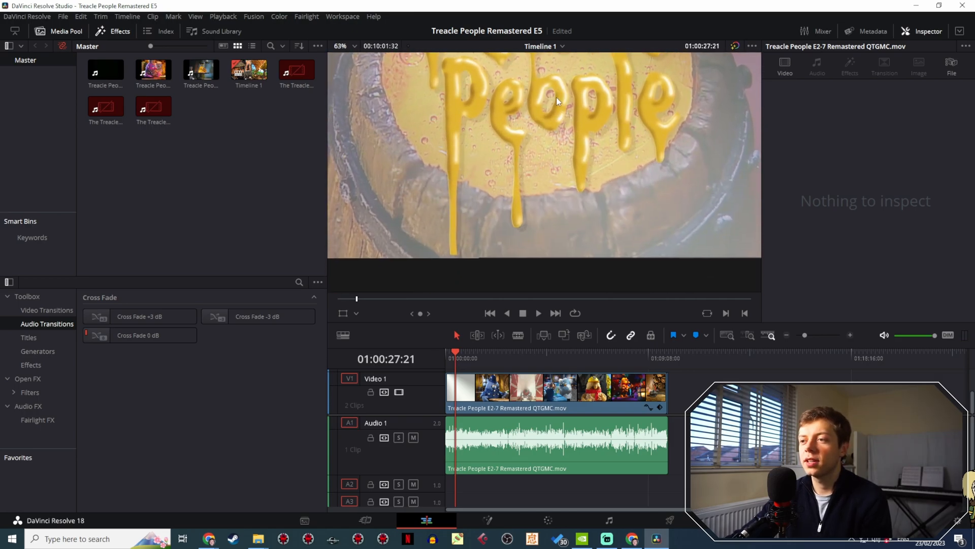
click(537, 313)
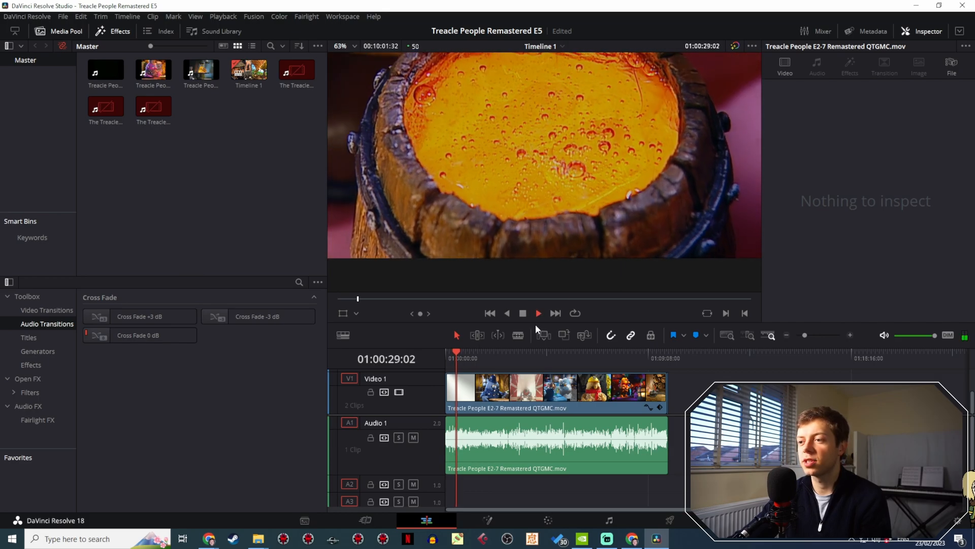
click(523, 314)
- Magnify the timeline, park the playhead on the title at 01:00:27:01 and inspect its bottom edge up close
drag(805, 336, 814, 337)
drag(517, 363, 510, 362)
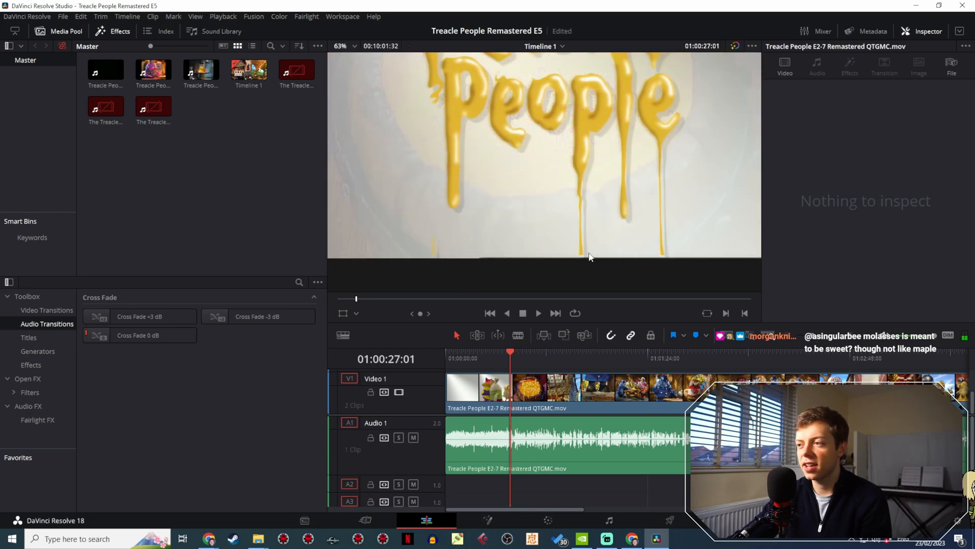
scroll(622, 253, up, 5)
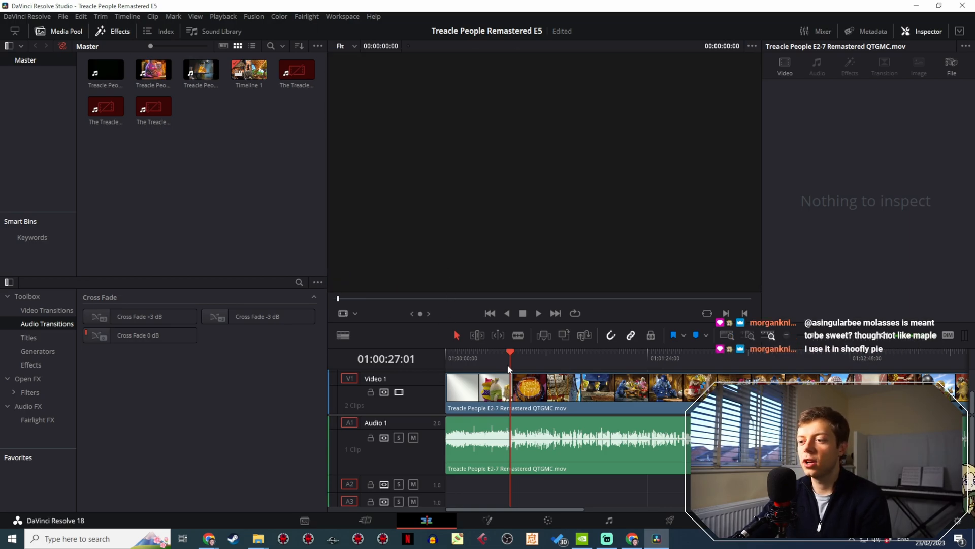
- Park the playhead on the opening title at 01:00:26:40, then set the custom timeline resolution to 1480 x 1142 and save it
click(509, 361)
click(510, 362)
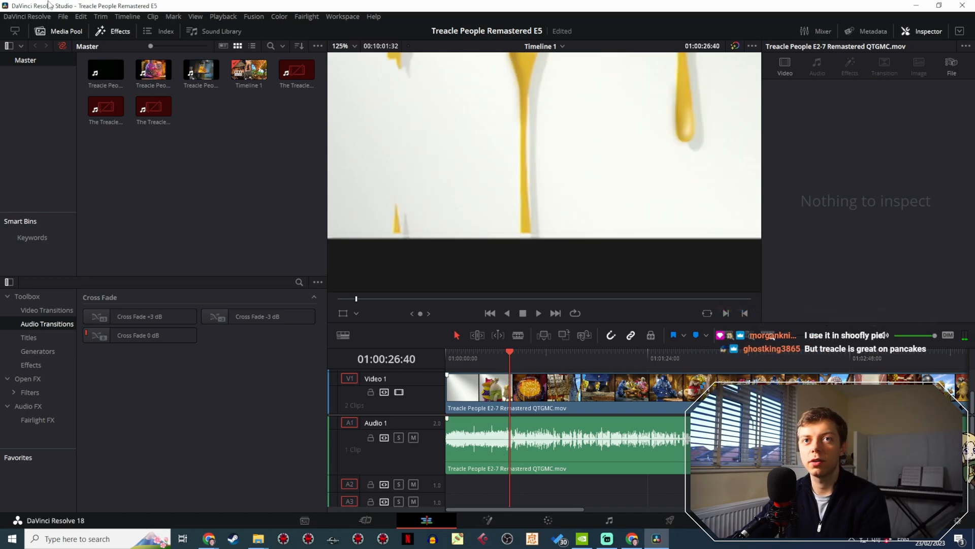
click(63, 16)
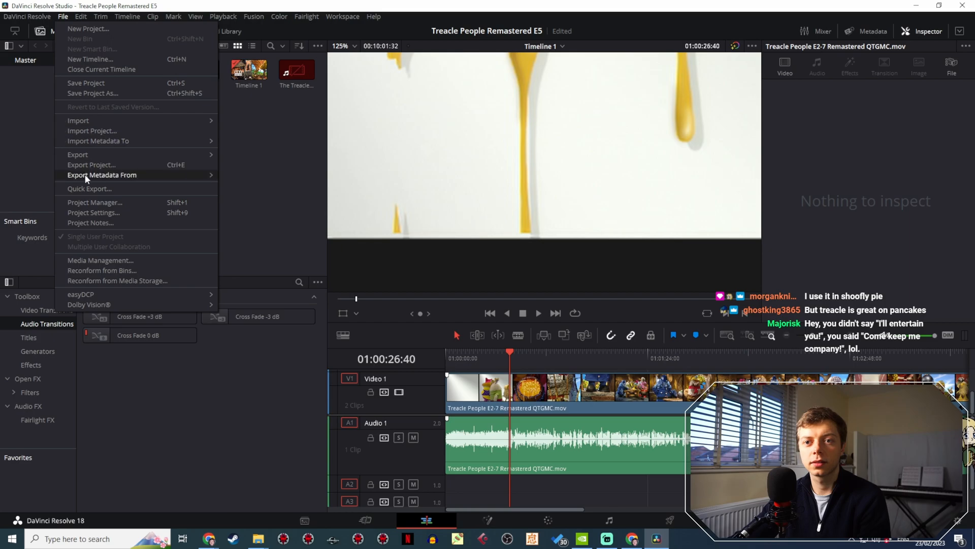
click(94, 212)
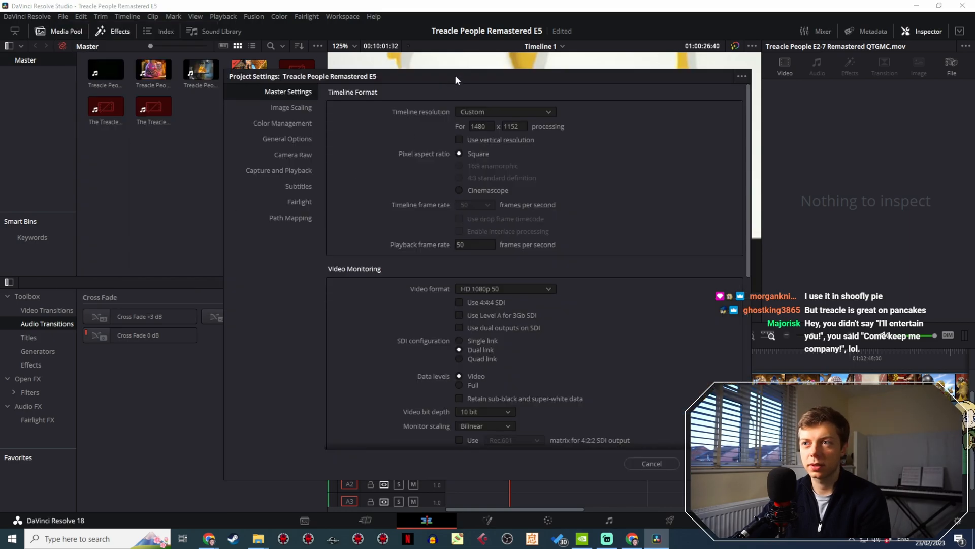
drag(455, 75, 82, 151)
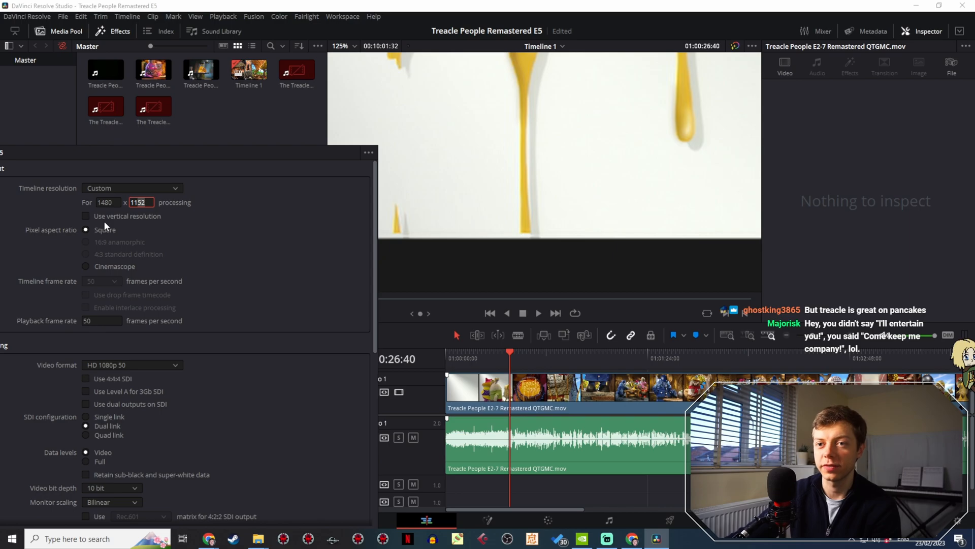
text(42)
key(Return)
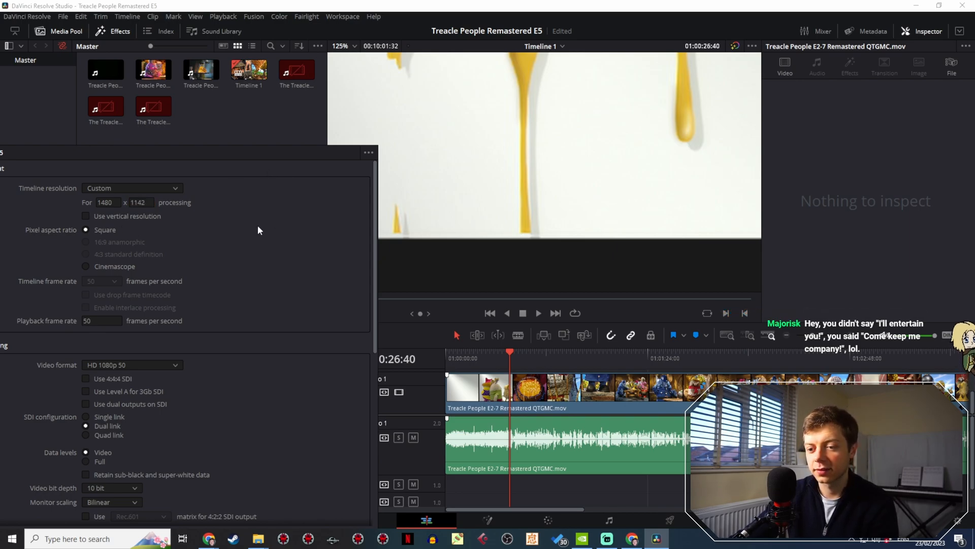
drag(265, 148, 230, 163)
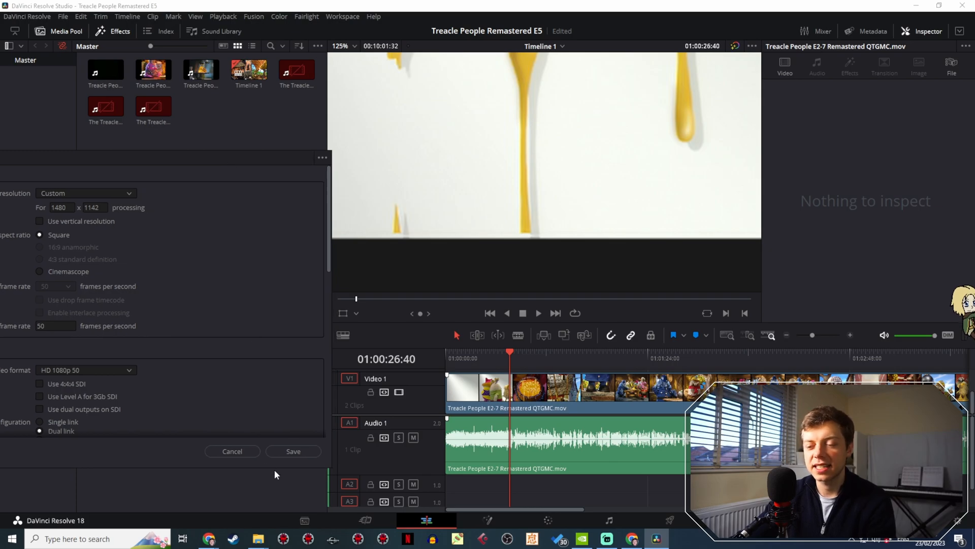
click(293, 450)
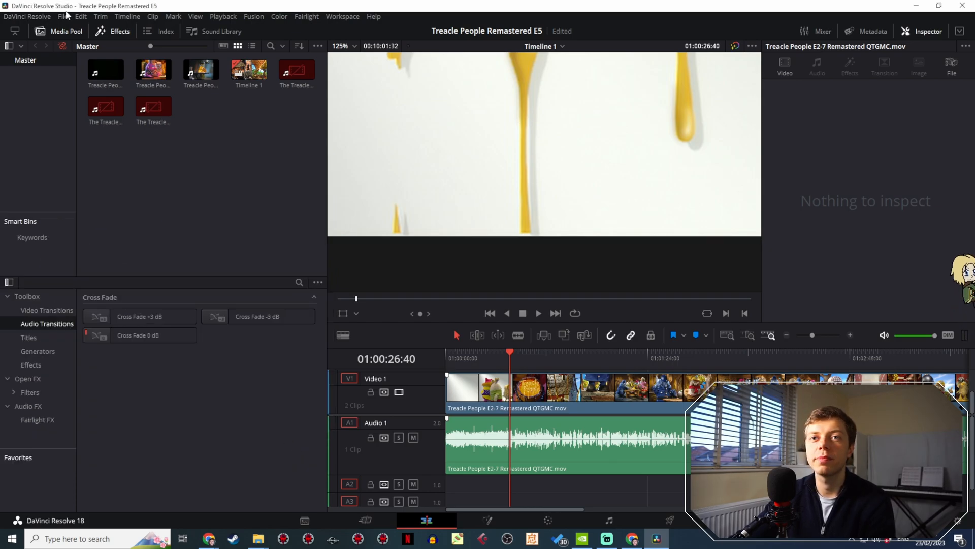
- Set the custom timeline resolution to 1480 x 1134, save it and inspect the bottom edge of the title frame up close
click(66, 13)
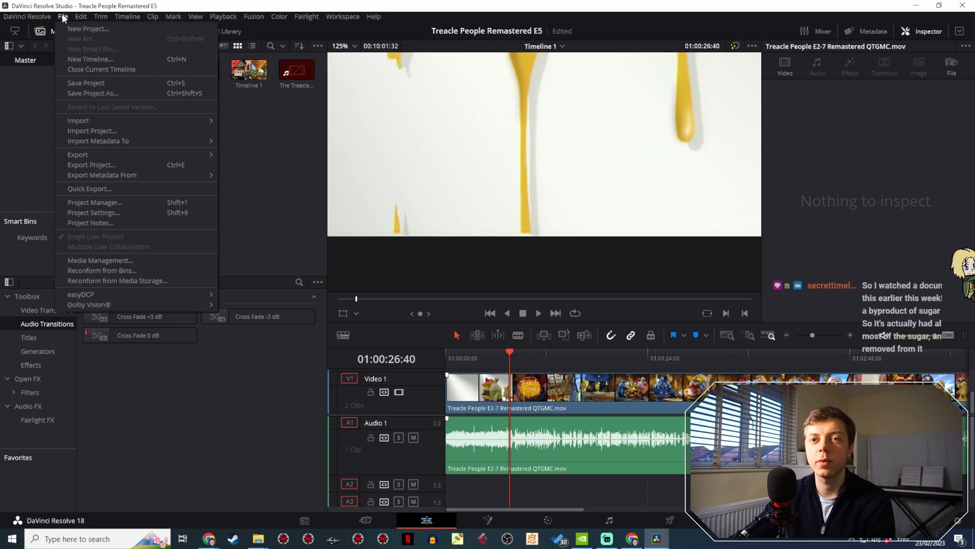
click(108, 213)
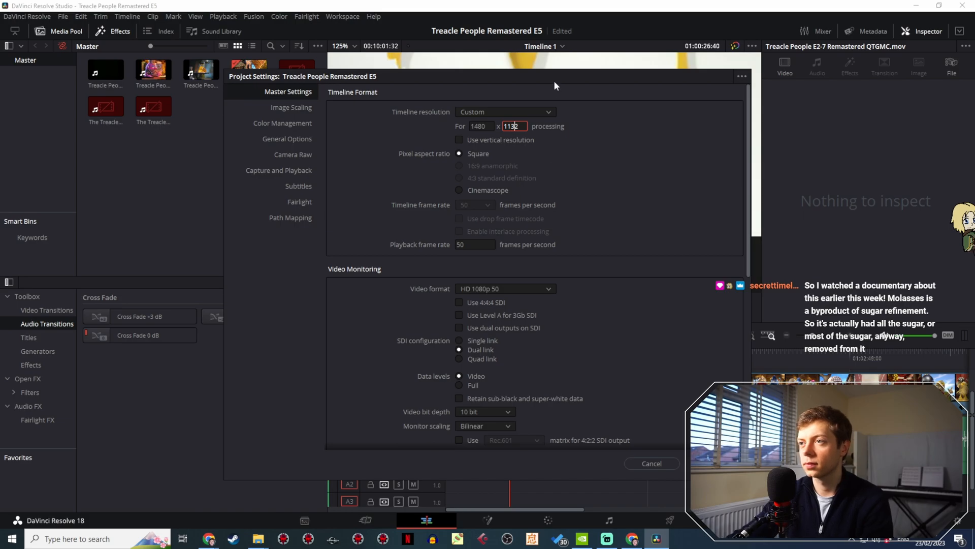
drag(565, 75, 156, 160)
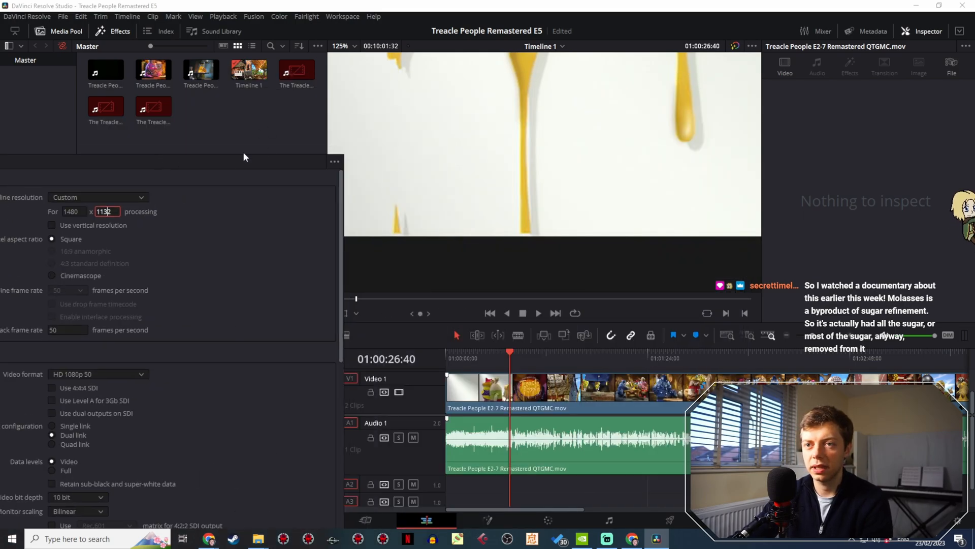
drag(244, 157, 217, 126)
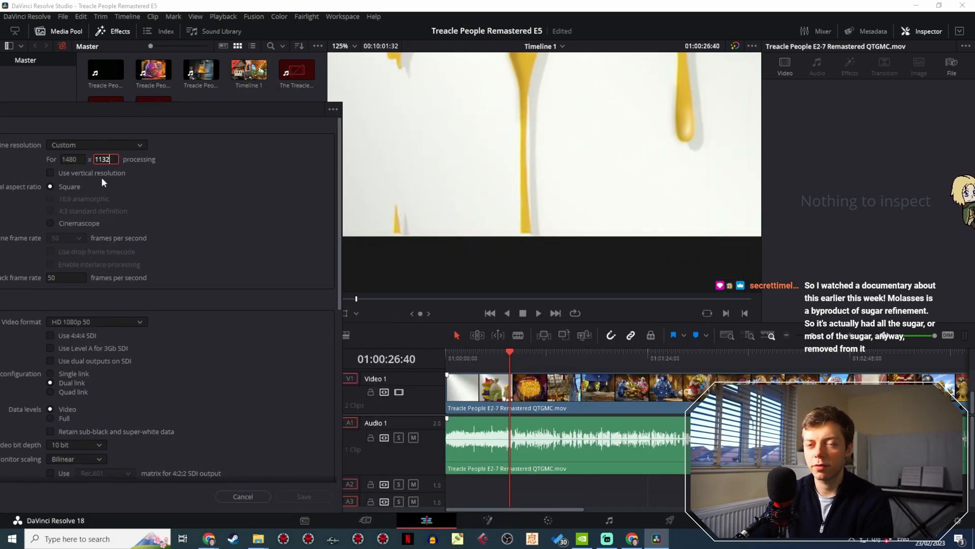
click(158, 298)
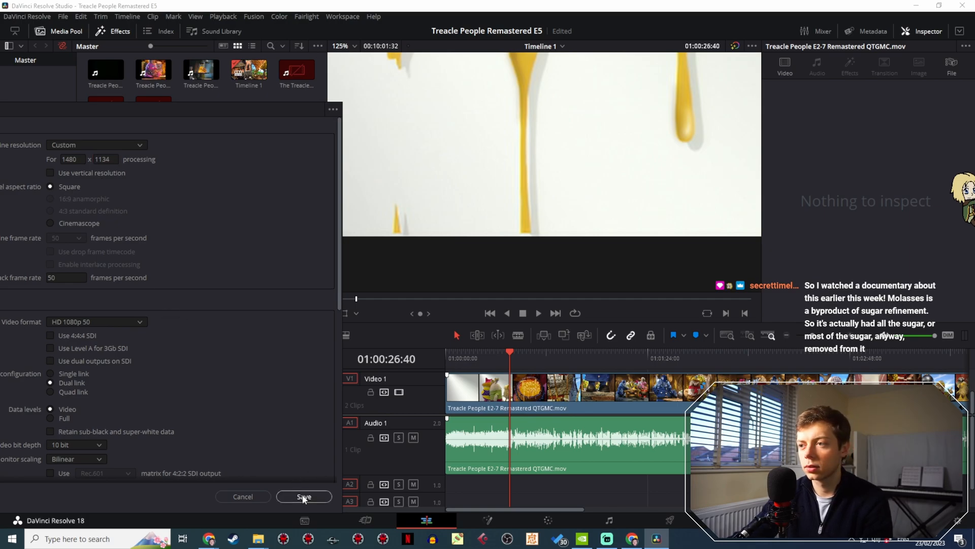
click(304, 497)
scroll(542, 232, up, 5)
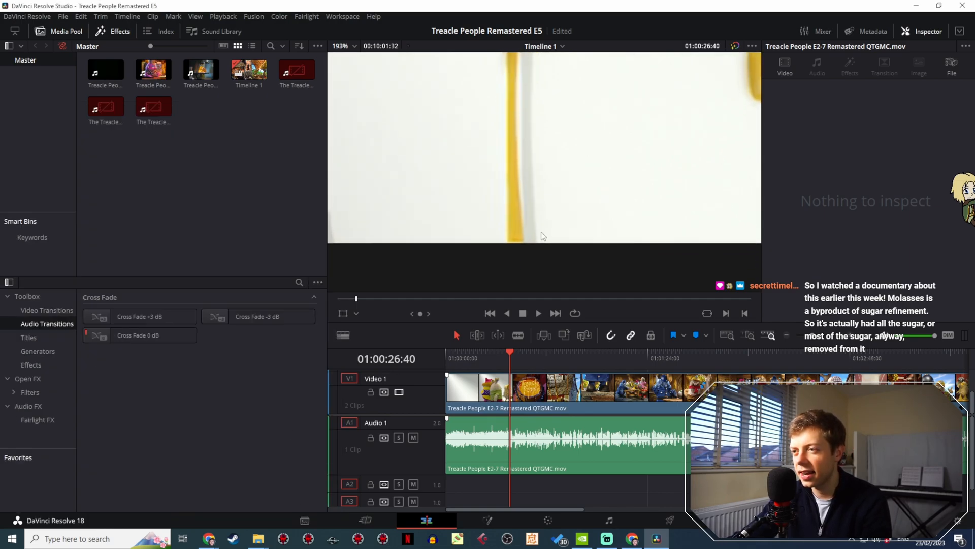
scroll(518, 219, up, 3)
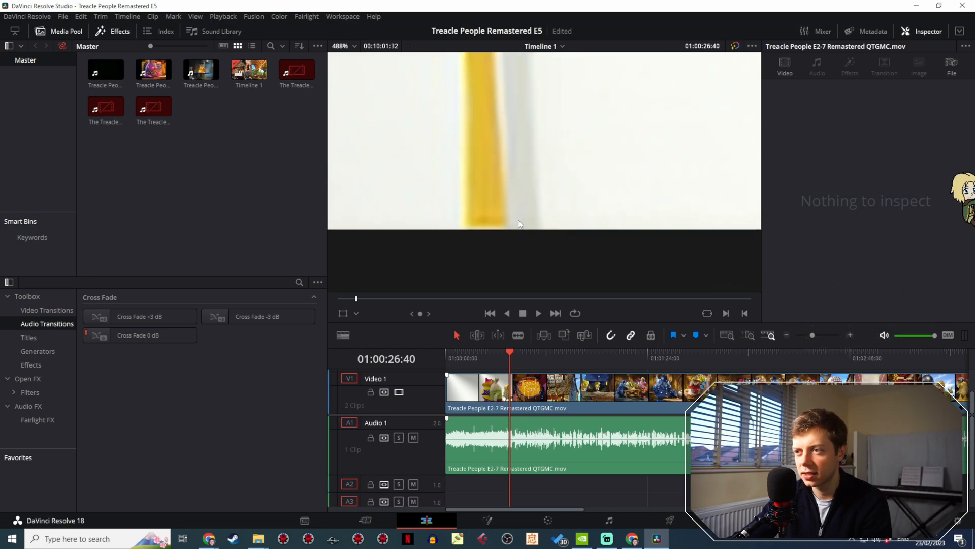
click(21, 17)
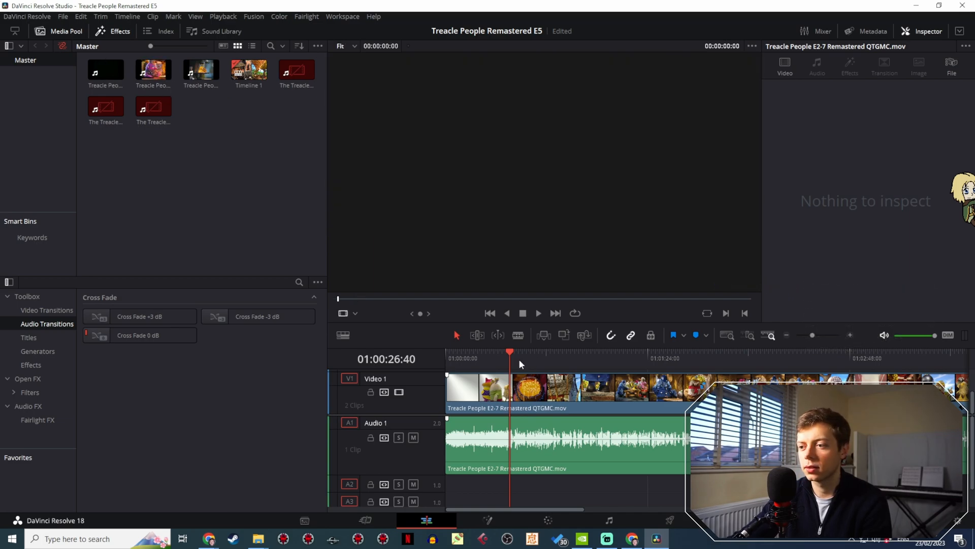
drag(511, 358, 509, 358)
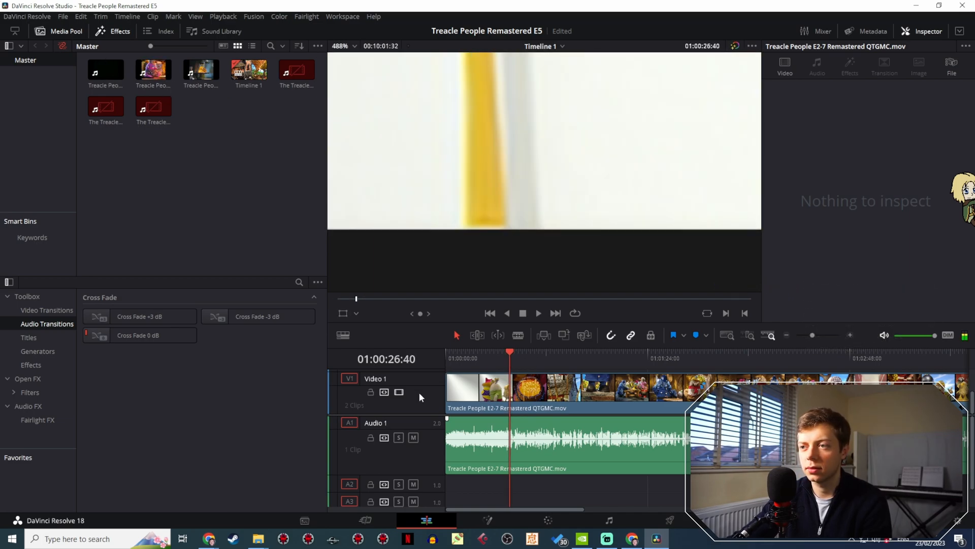
- Set the custom timeline resolution to 1480 x 1132 and save the project settings
click(60, 16)
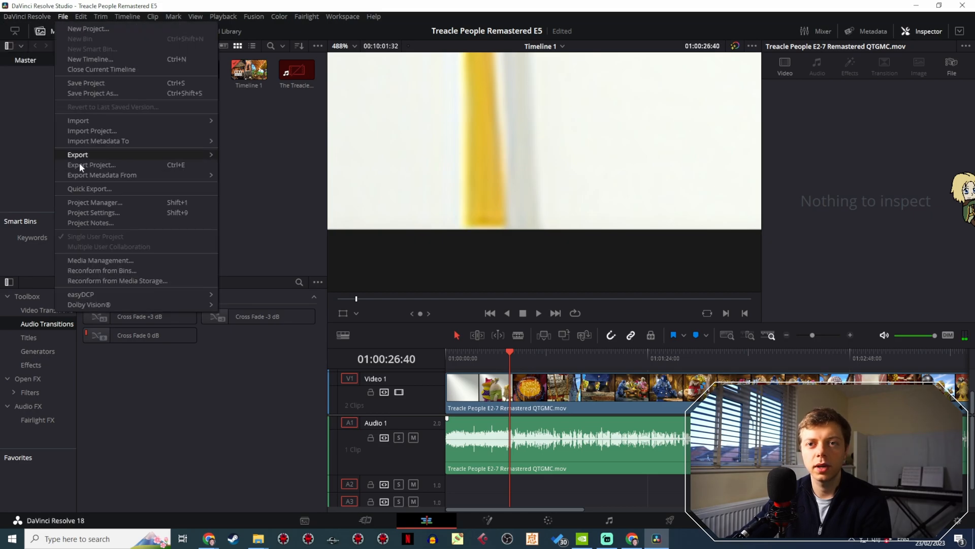
click(95, 213)
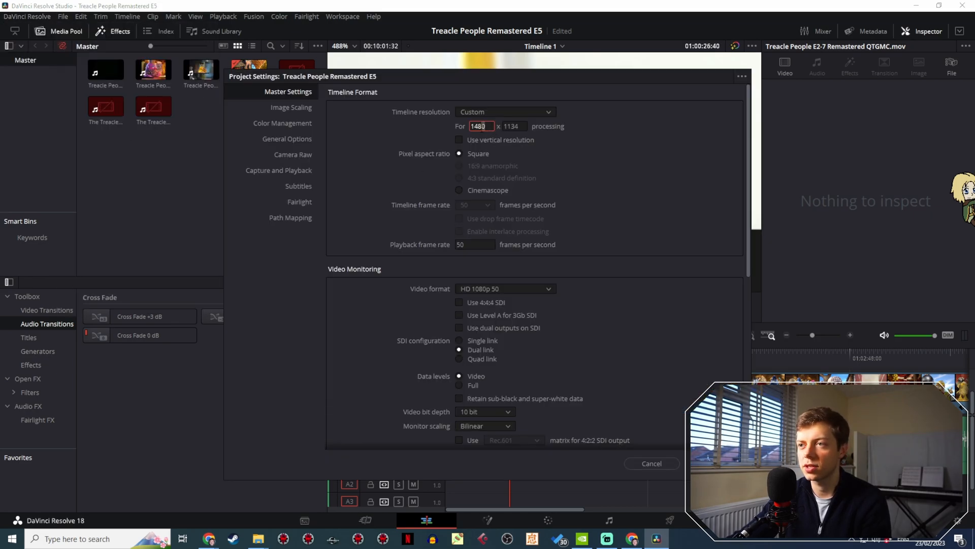
key(BackSpace)
text(3)
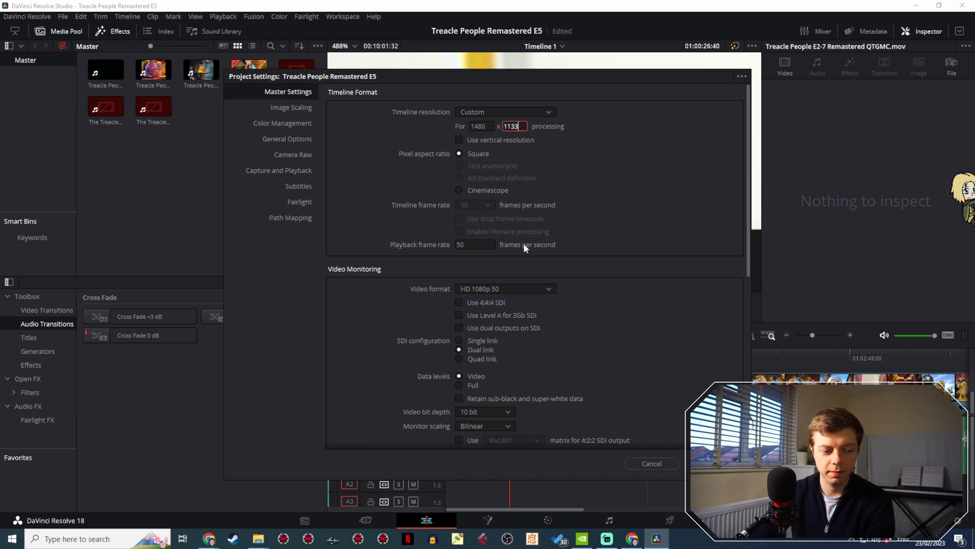
click(701, 222)
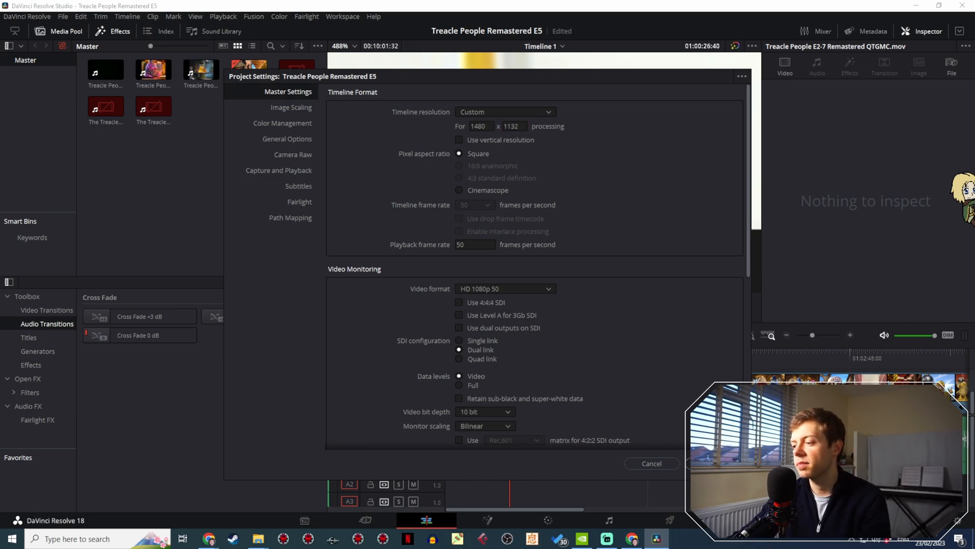
click(713, 463)
- Examine the frame edges of the telescope shot at 01:00:37:39 at several magnifications and fit the whole episode on the timeline
drag(528, 363, 536, 361)
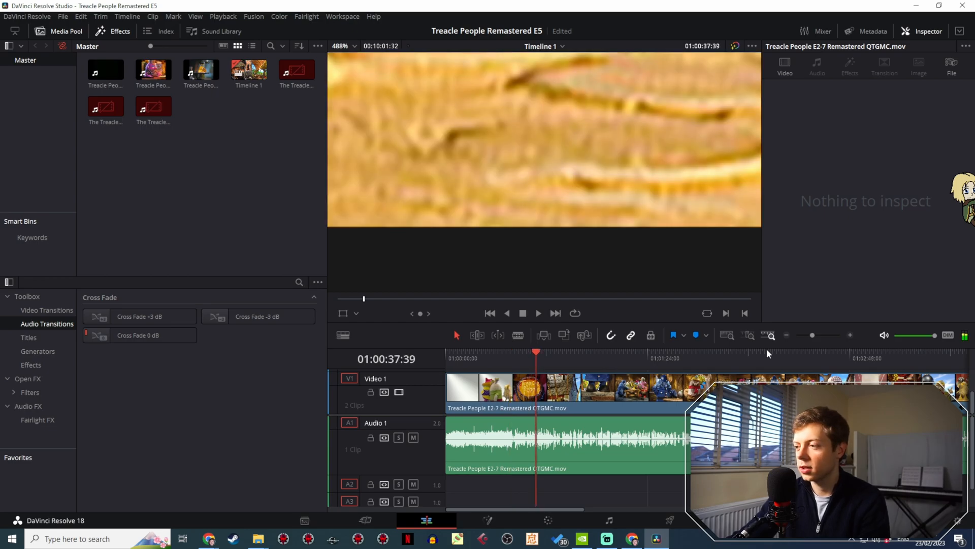
drag(818, 334, 806, 333)
scroll(437, 127, down, 5)
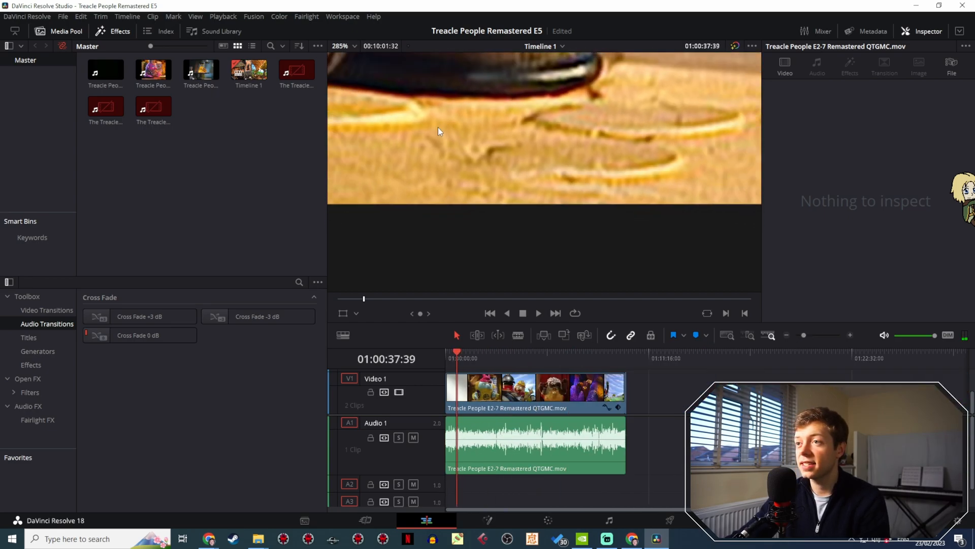
scroll(483, 162, down, 6)
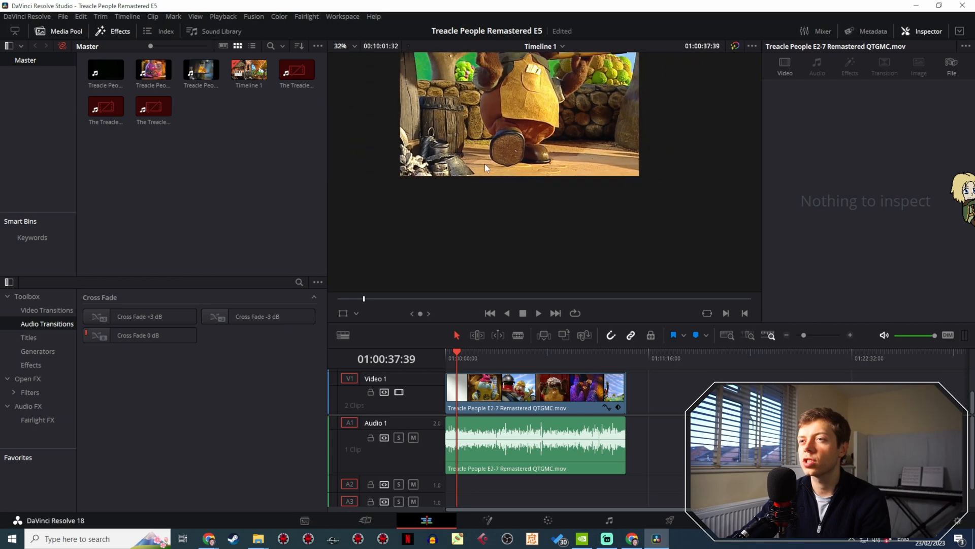
scroll(497, 208, up, 2)
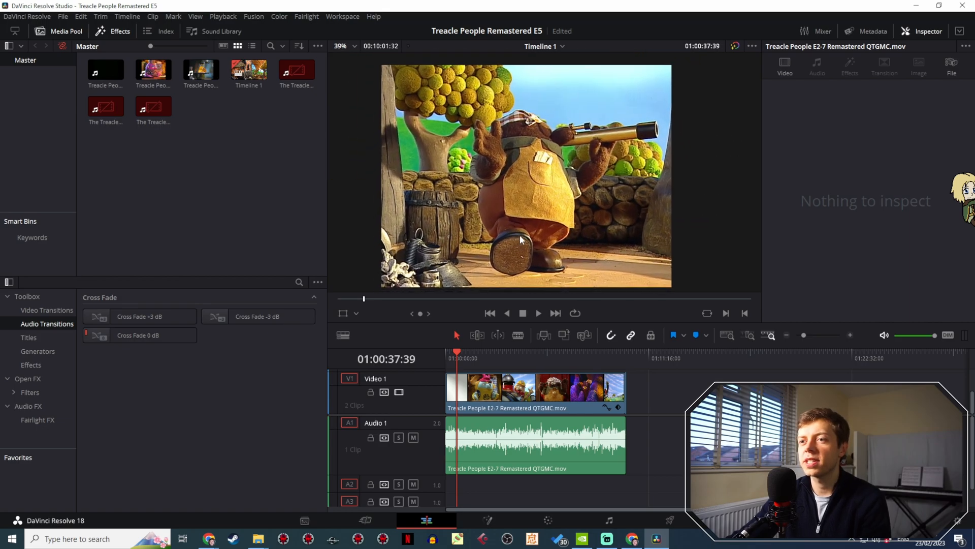
- Scrub through the whole episode checking its edges, then play the opening from the start to 01:00:29:24
drag(465, 358, 493, 362)
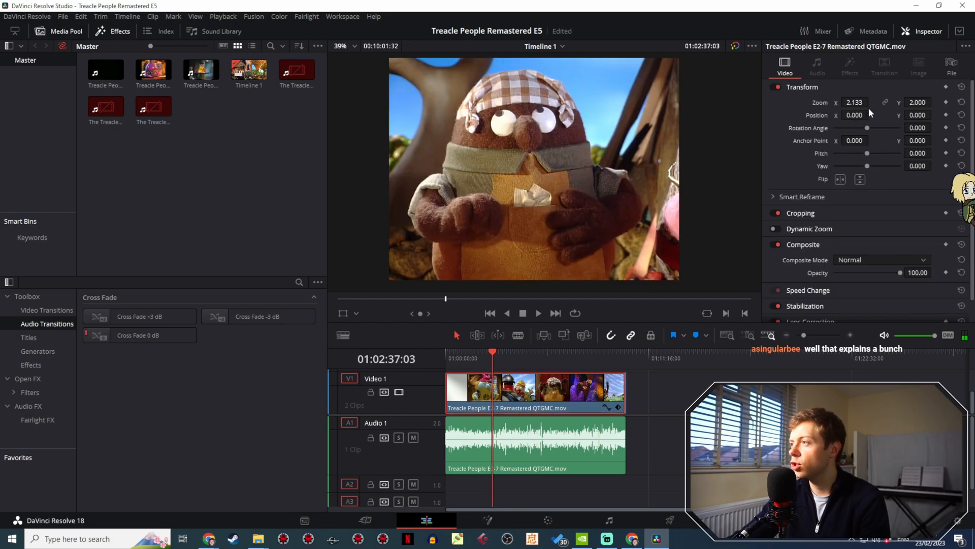
drag(501, 355, 618, 359)
click(617, 361)
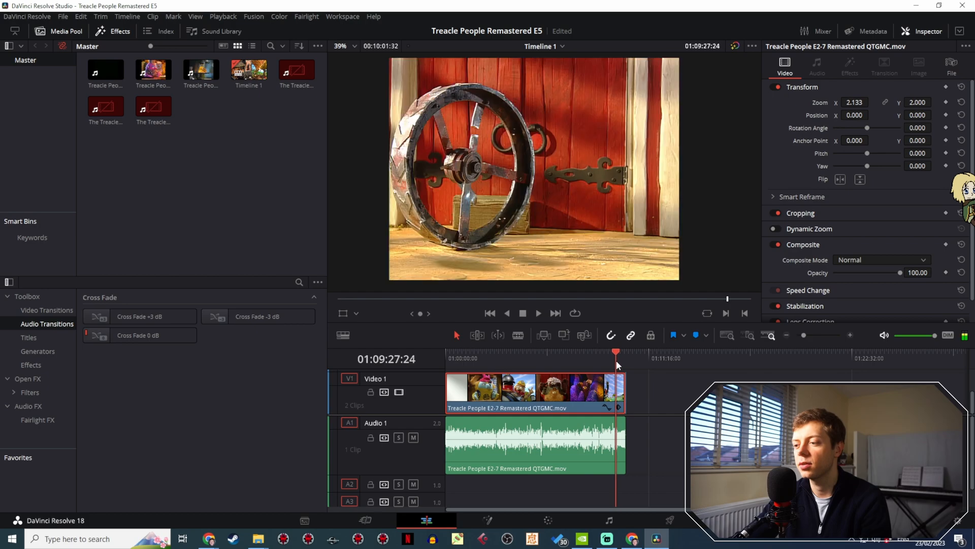
drag(616, 361, 447, 355)
key(space)
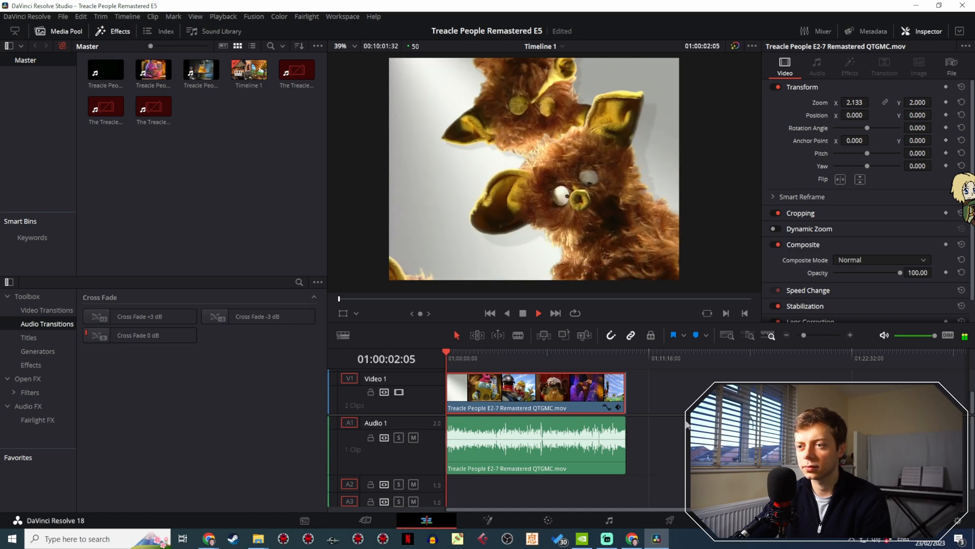
scroll(699, 186, up, 1)
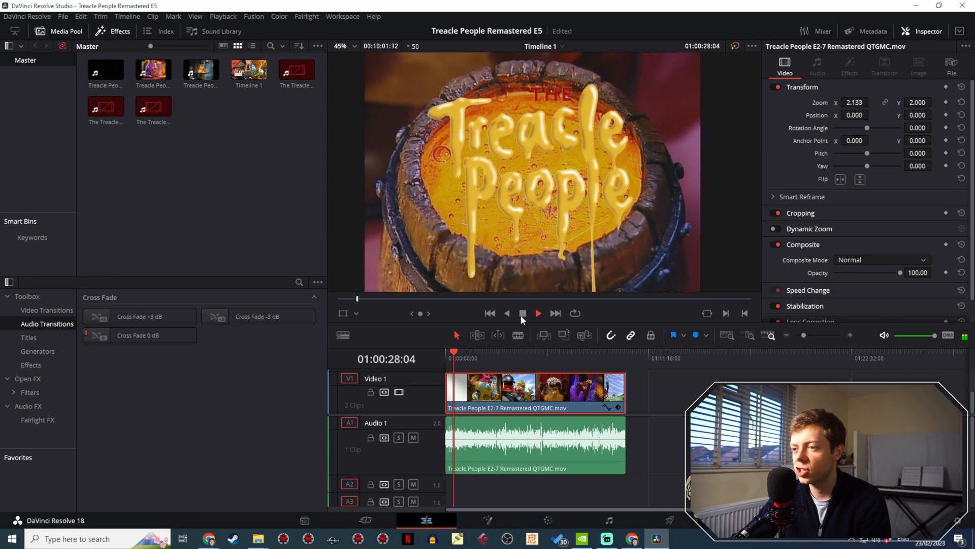
click(522, 313)
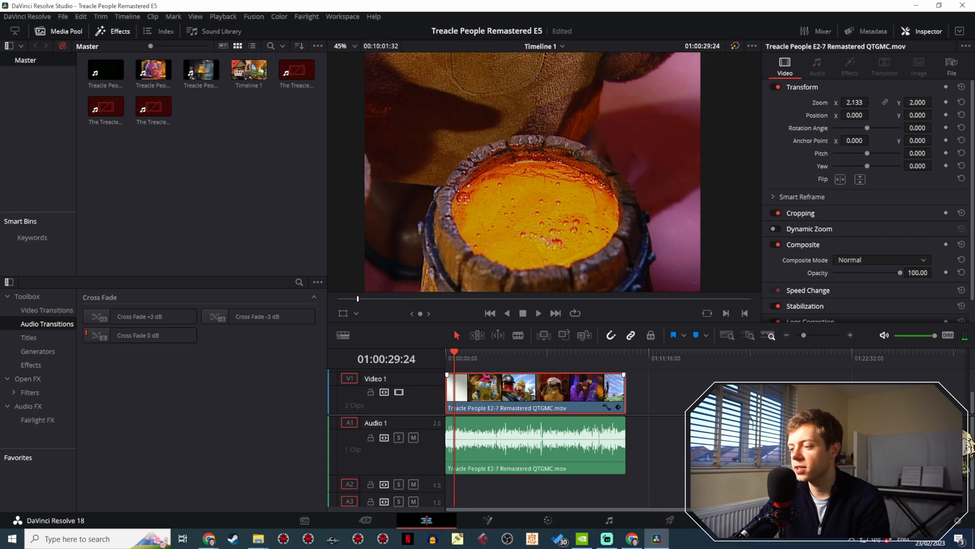
- Go to the Deliver page and name the export file Treacle People Remastered 5
click(670, 520)
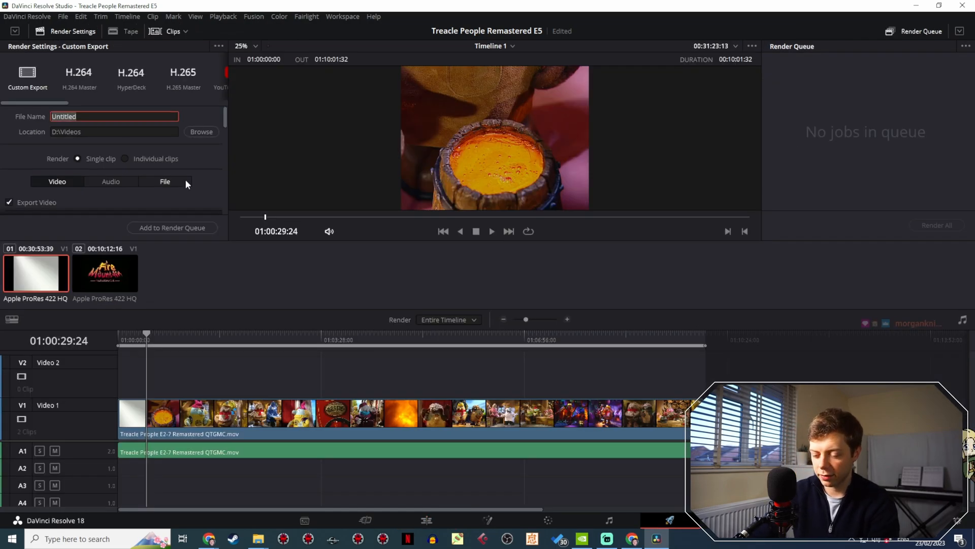
text(Treacle People Remastered)
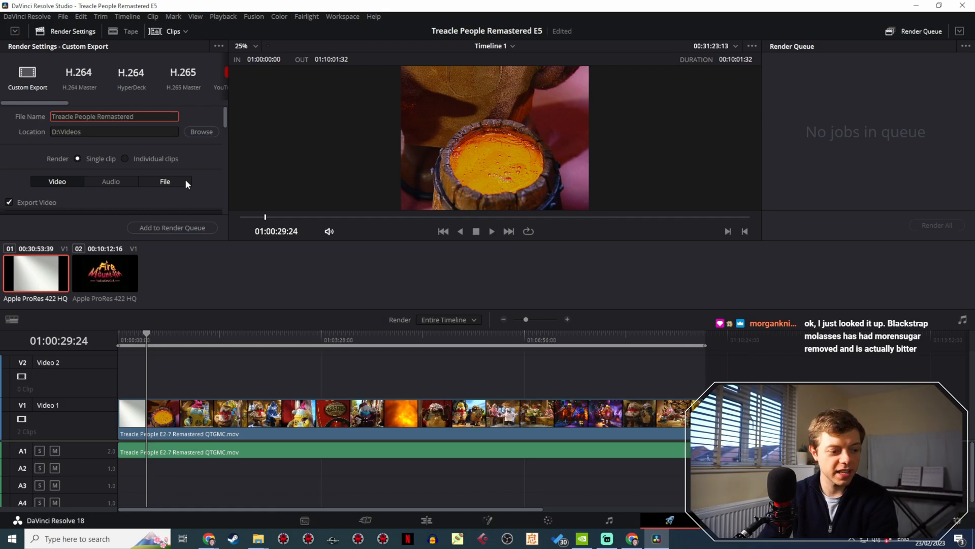
text( 5)
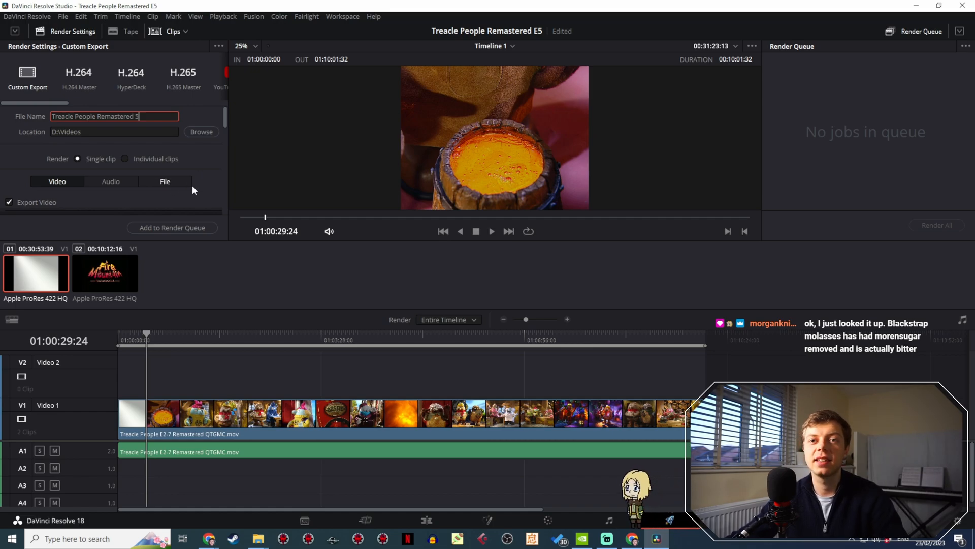
- Review the H.265 MP4 export settings, add the Treacle People Remastered 5 job to the render queue, and start rendering it
scroll(210, 158, down, 3)
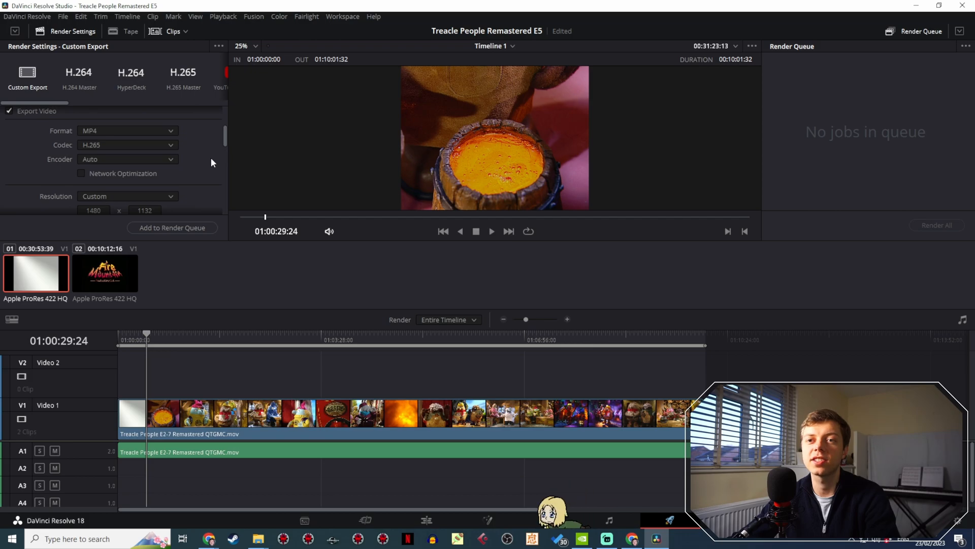
scroll(211, 159, down, 6)
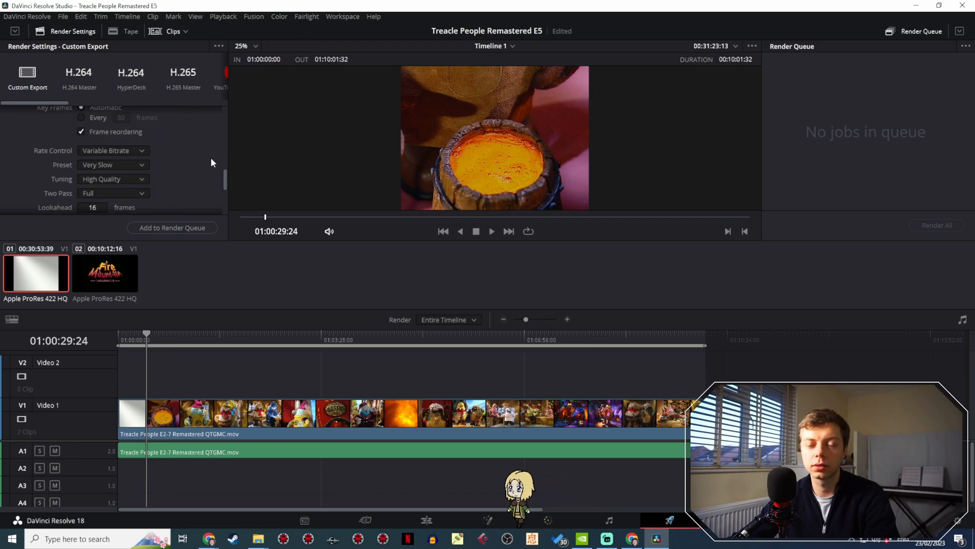
scroll(167, 157, down, 2)
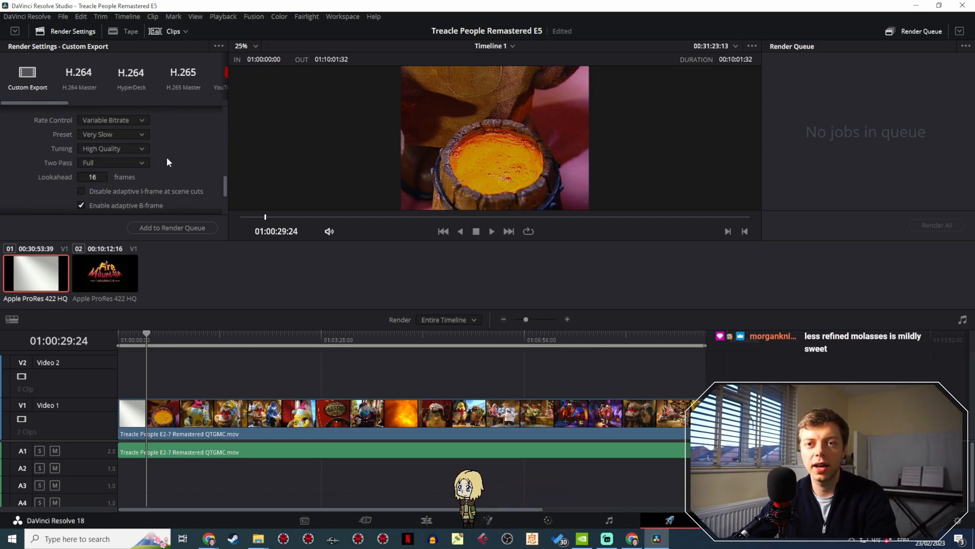
scroll(177, 152, down, 4)
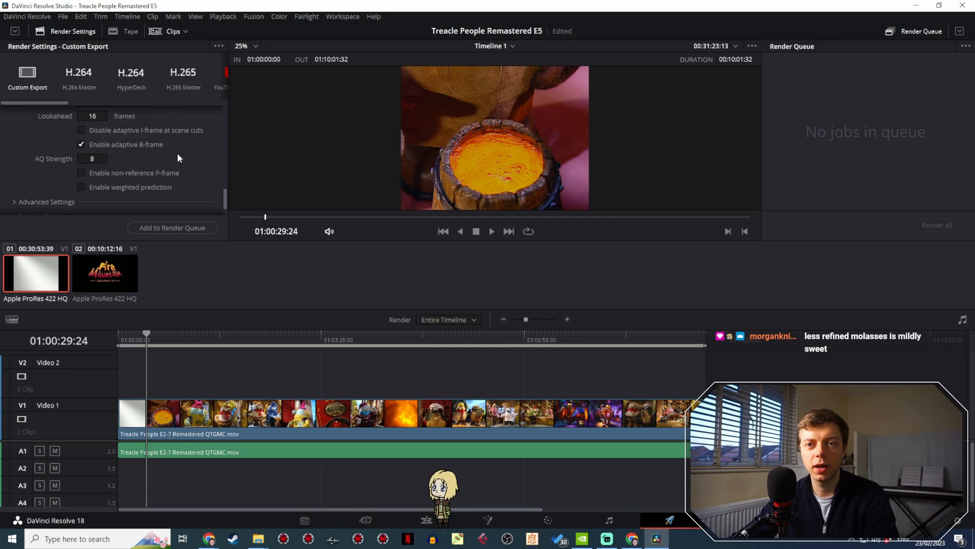
click(195, 227)
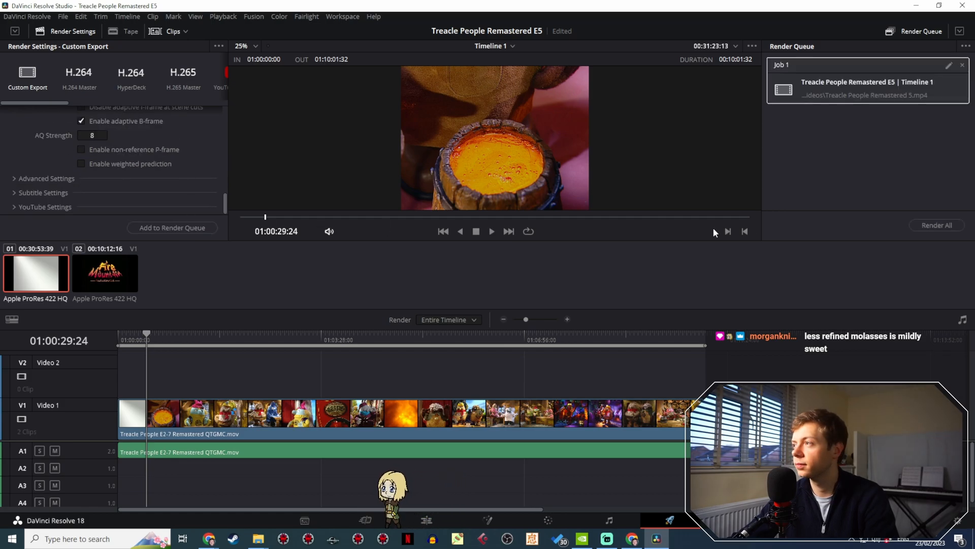
click(934, 226)
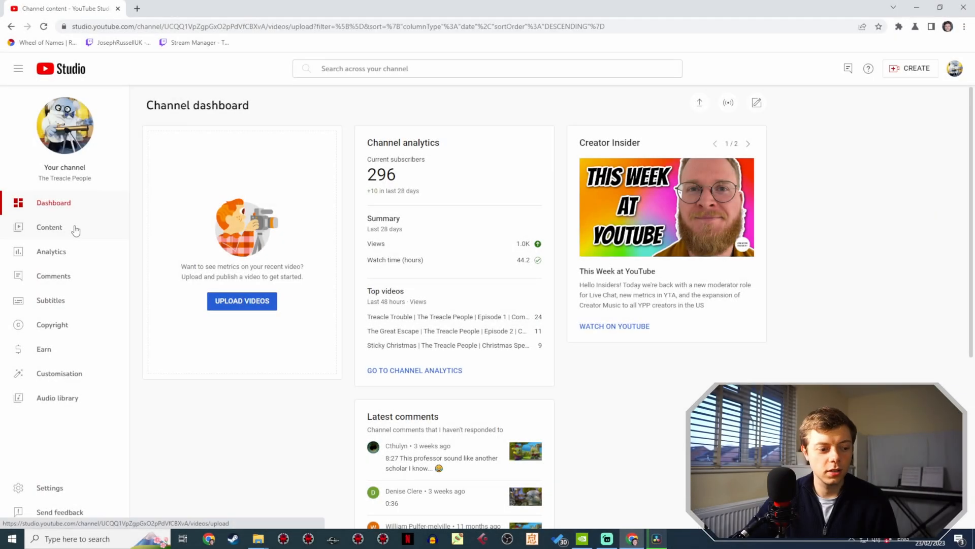
- In YouTube Studio, copy the shareable link of the Treacle Trouble Episode 1 Extra Sticky Edition premiere from the channel content
click(75, 231)
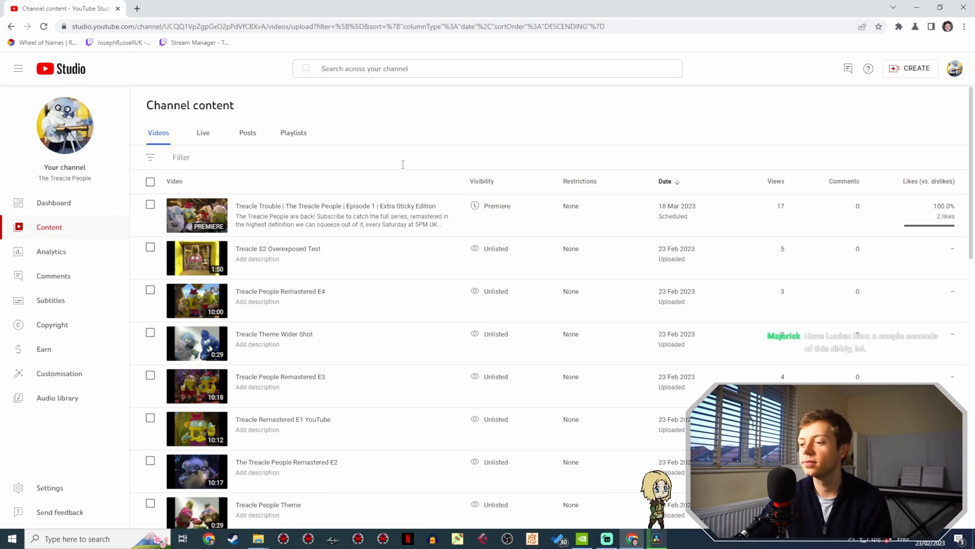
mouse_move(412, 218)
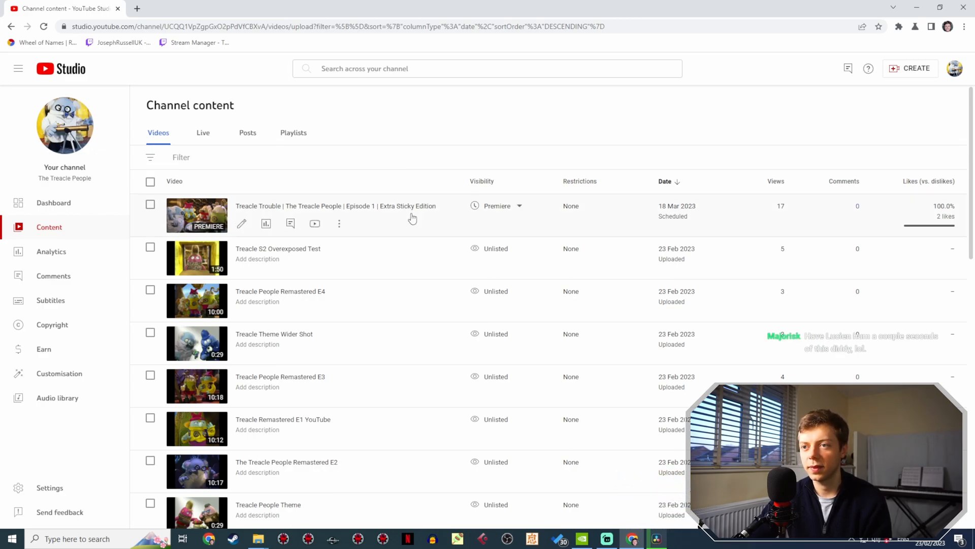
click(339, 226)
click(315, 251)
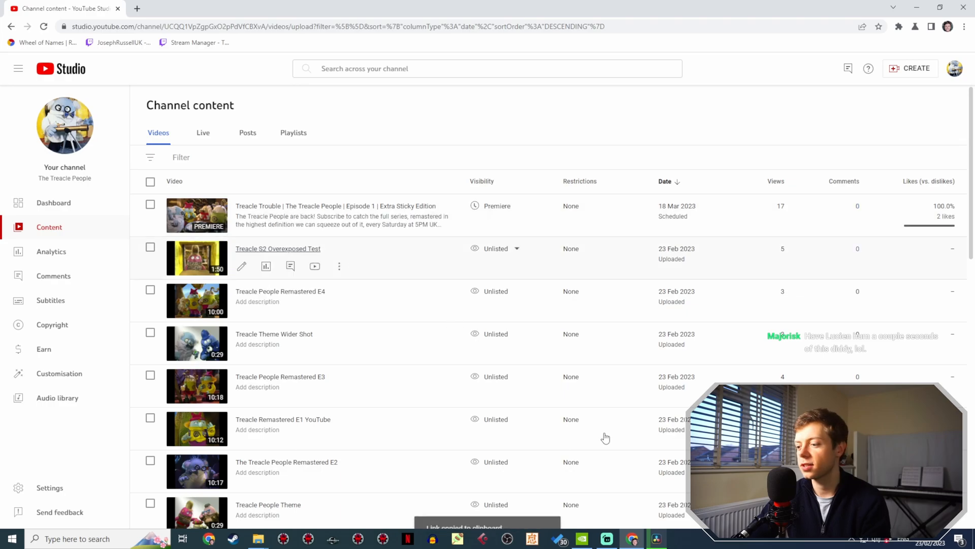
- Switch to Streamlabs Desktop, post the copied video link in the stream chat, and minimise the window
click(655, 542)
click(608, 541)
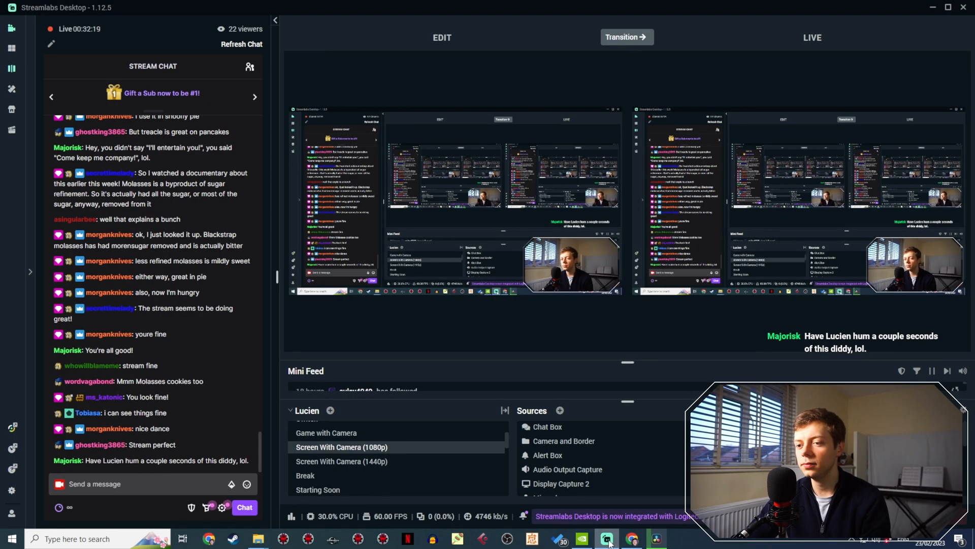
click(143, 483)
key(ctrl+v)
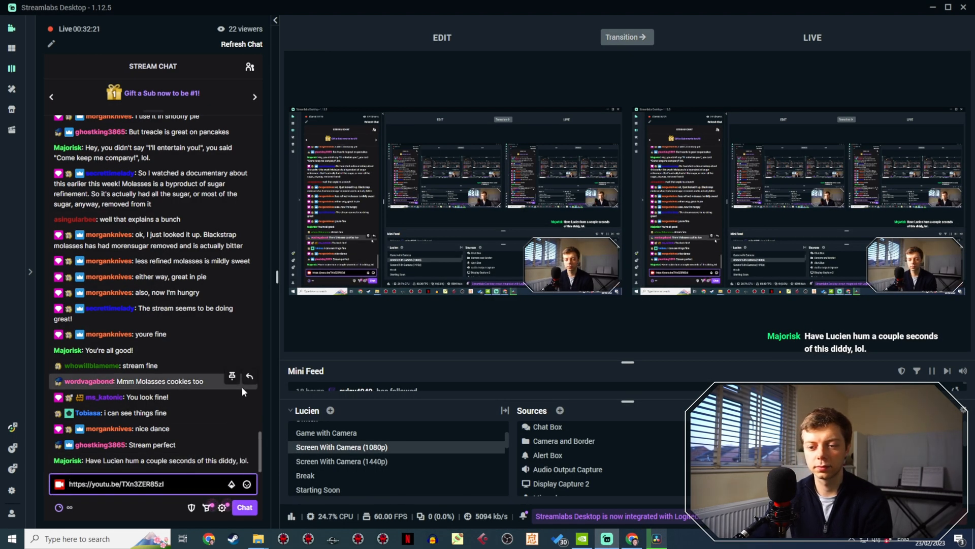
key(Return)
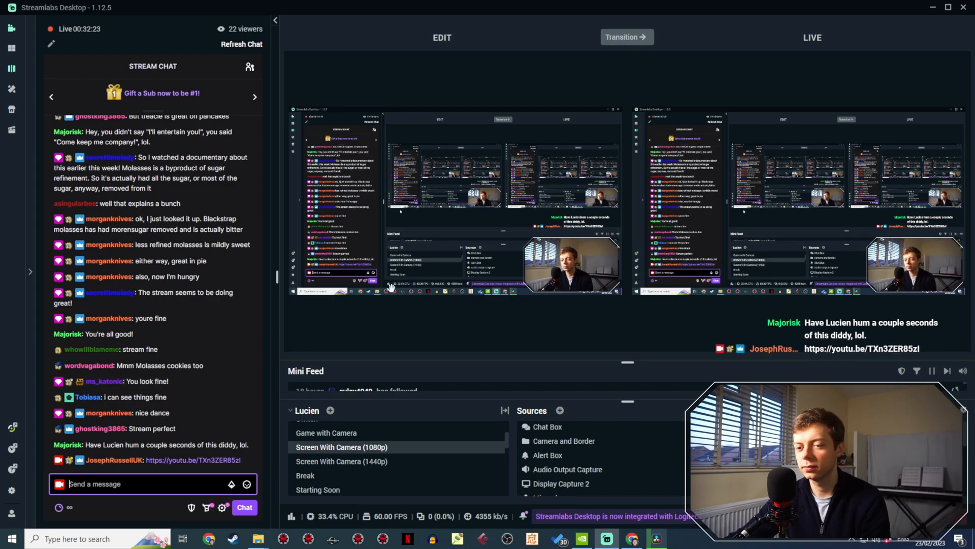
click(933, 8)
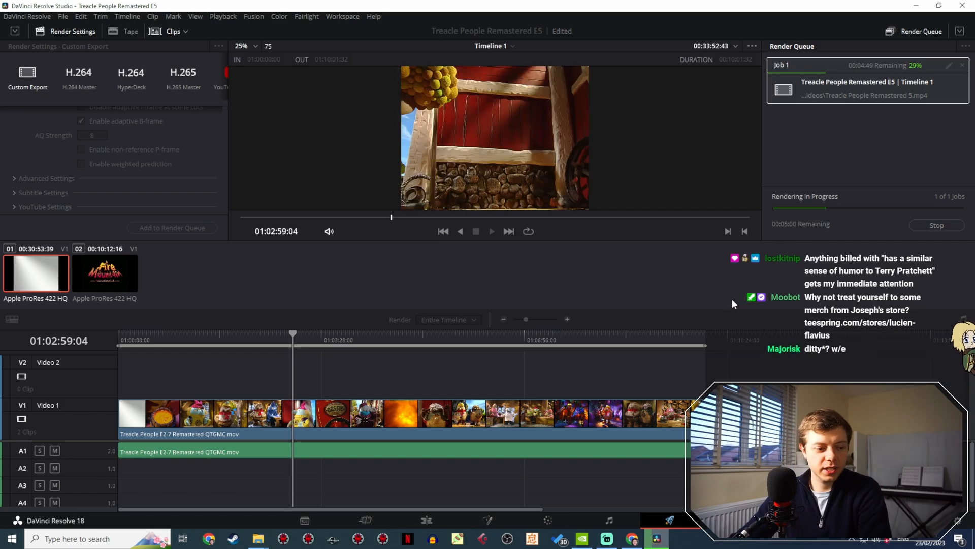
- Back in YouTube Studio, open the English subtitles of The Great Escape Episode 2 in text editing mode
click(632, 539)
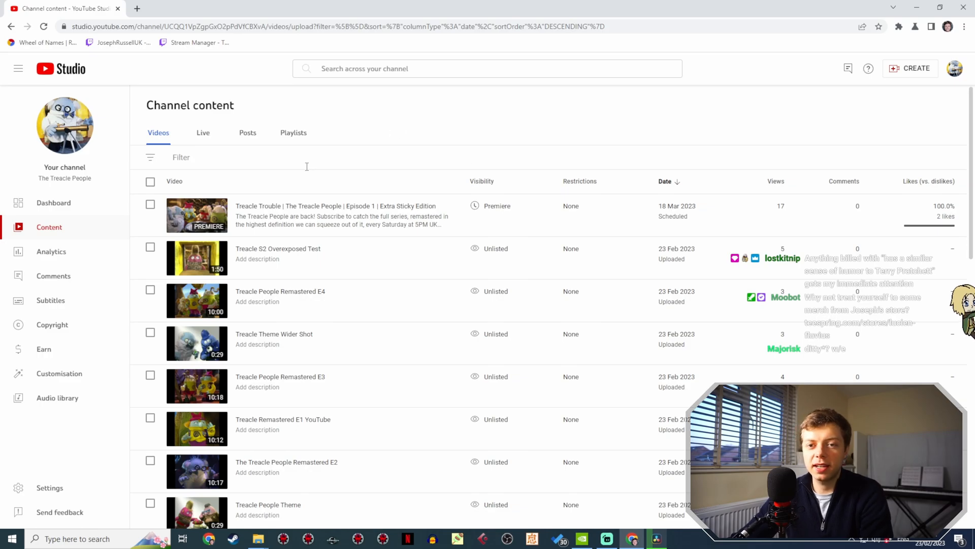
click(53, 300)
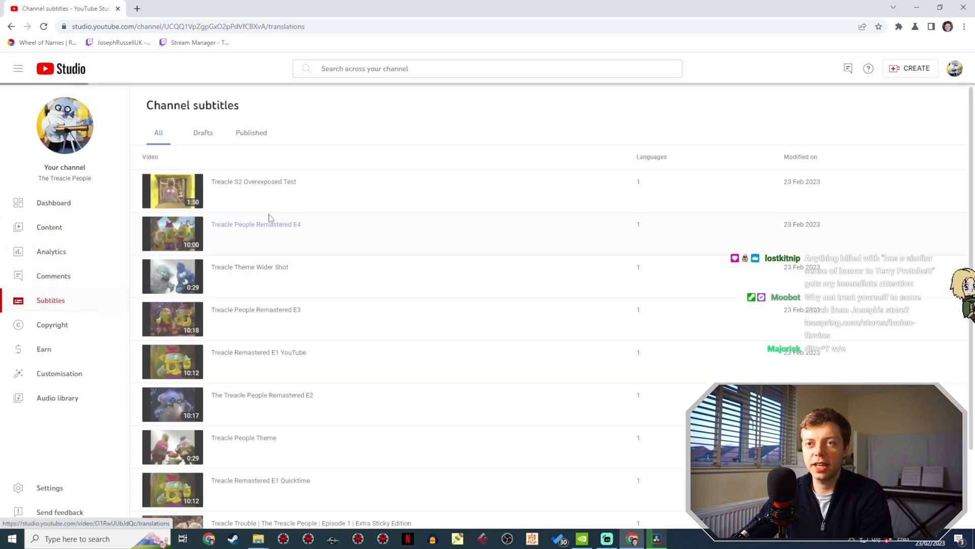
scroll(379, 145, down, 2)
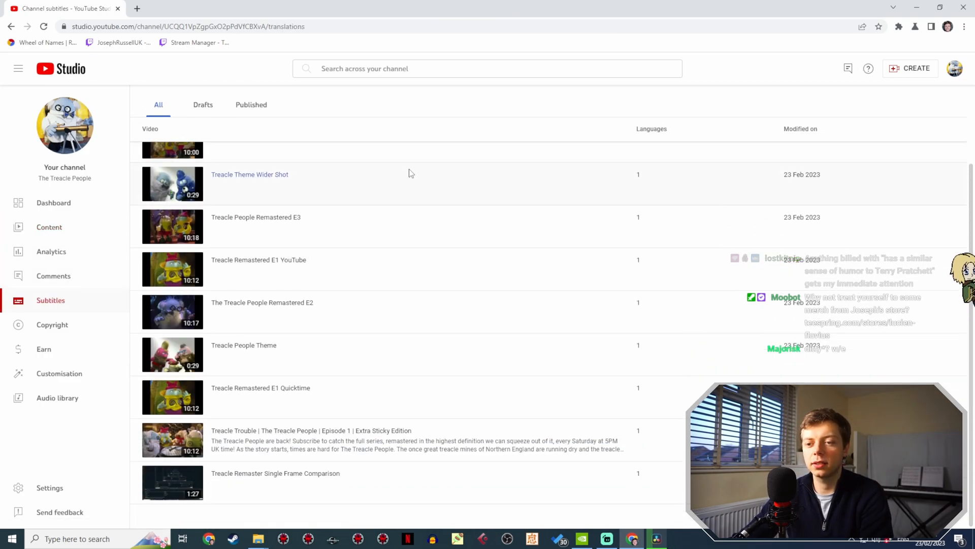
scroll(386, 315, down, 8)
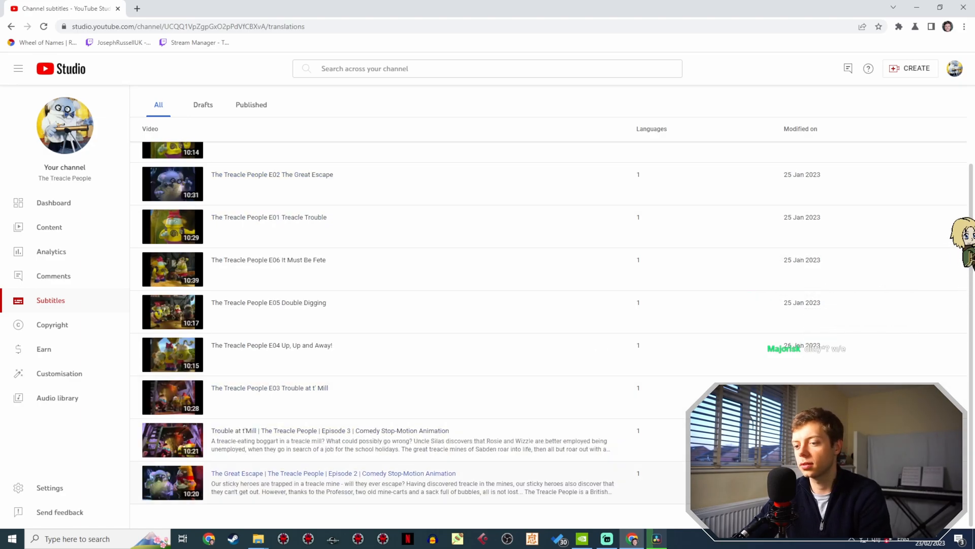
click(361, 474)
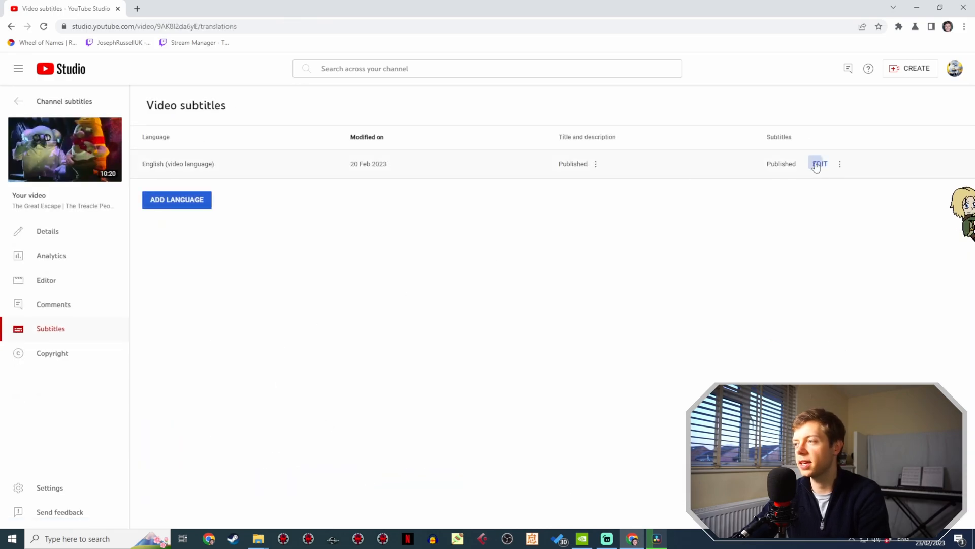
click(819, 164)
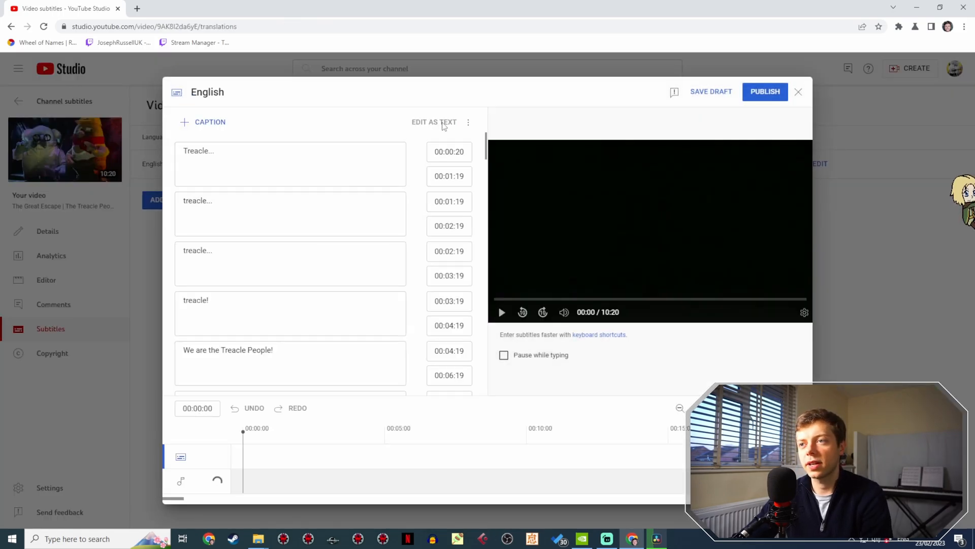
click(443, 123)
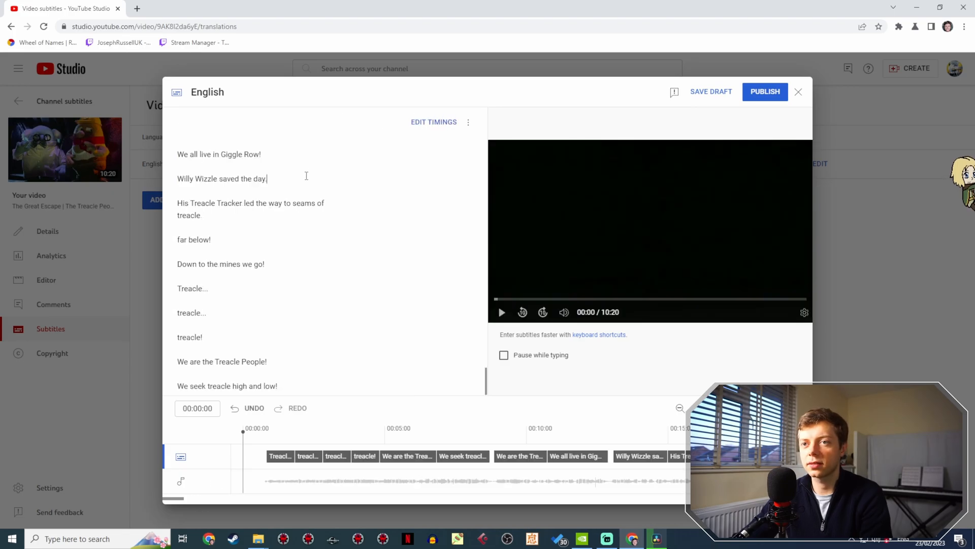
- Copy the entire Episode 2 subtitle text, discard changes to its editor, and return to the channel subtitles list
key(ctrl+a)
click(798, 92)
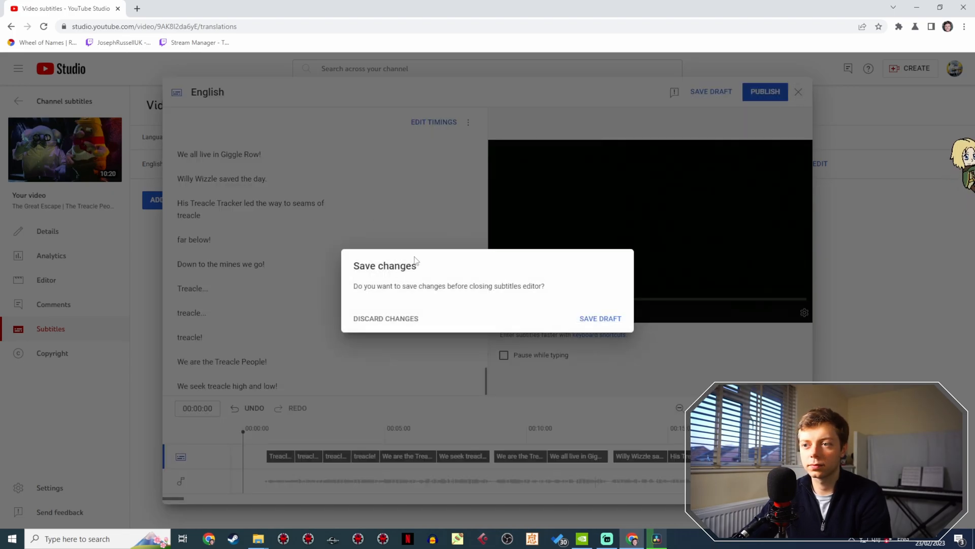
click(387, 320)
click(54, 101)
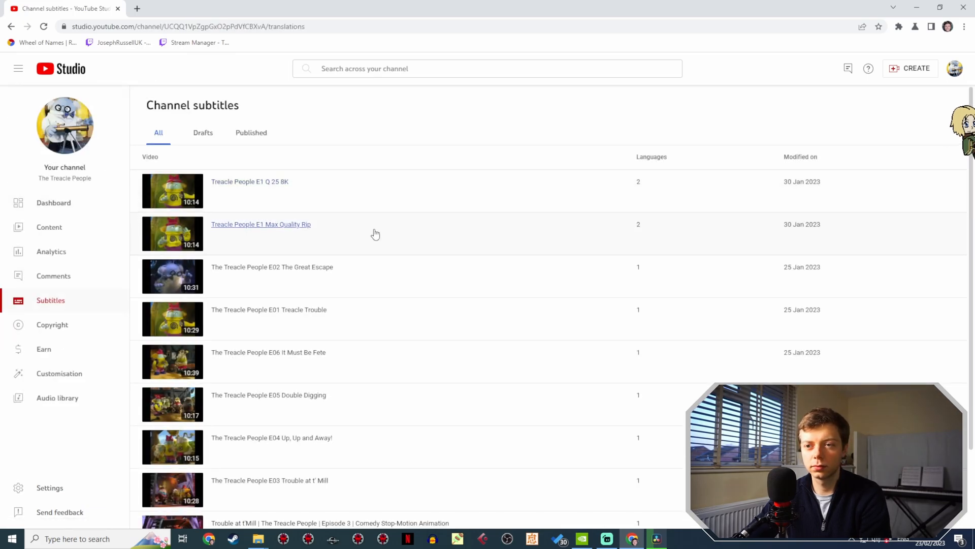
- Duplicate the automatic English subtitles of The Treacle People Remastered E2 for editing, overwriting the existing English draft
scroll(459, 261, down, 1)
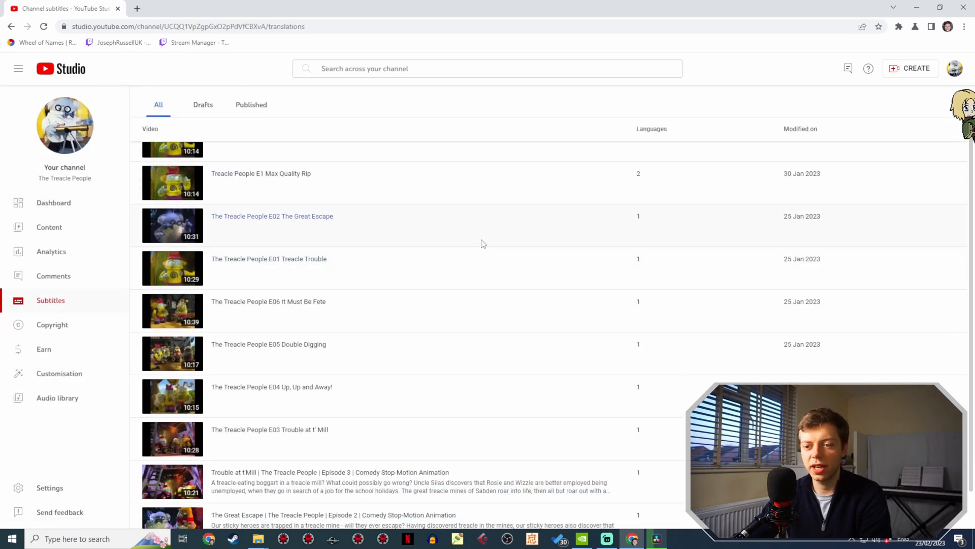
scroll(483, 243, up, 1)
scroll(475, 225, down, 2)
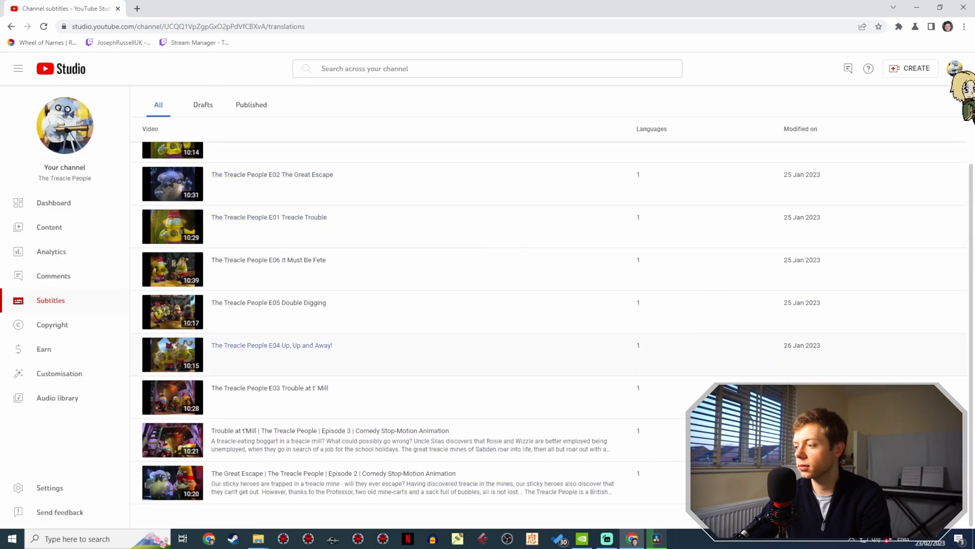
click(930, 515)
scroll(559, 404, up, 2)
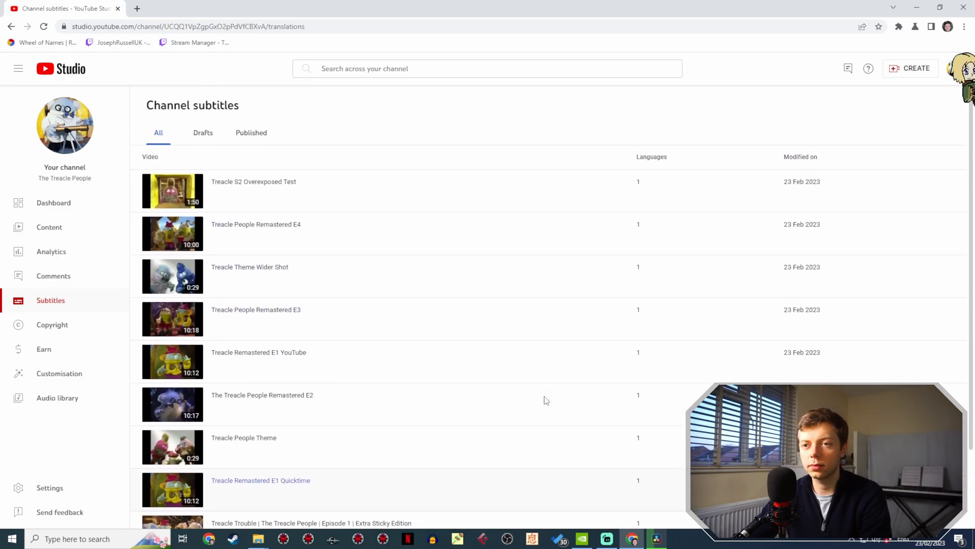
click(286, 396)
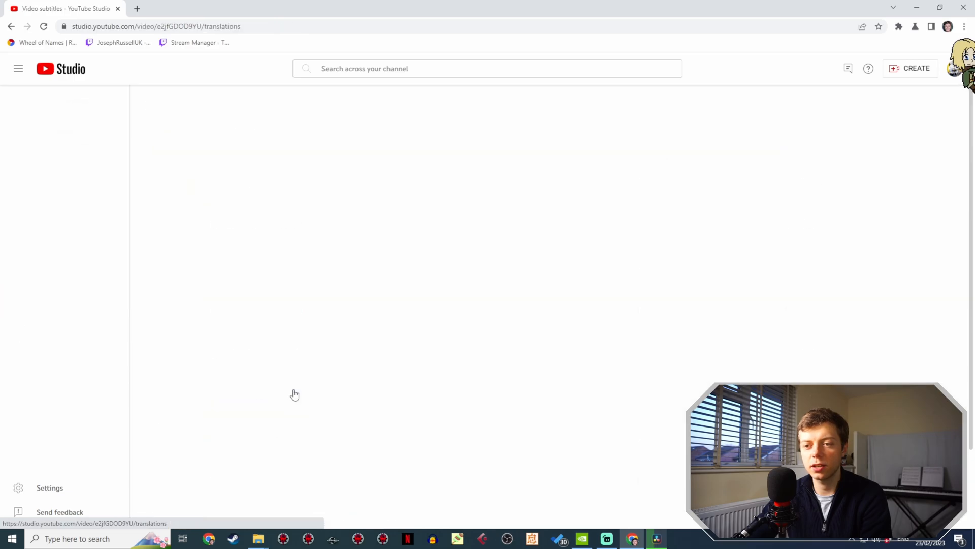
click(872, 164)
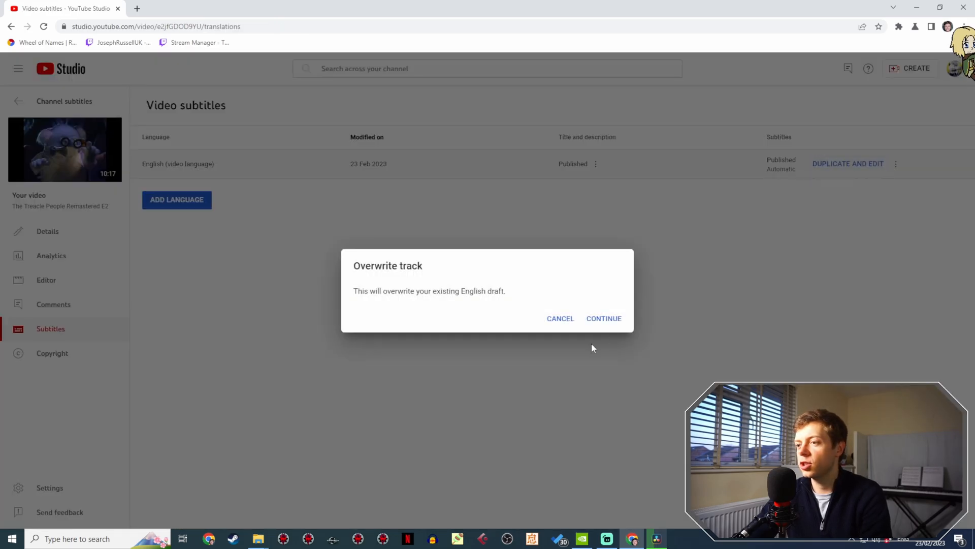
click(603, 319)
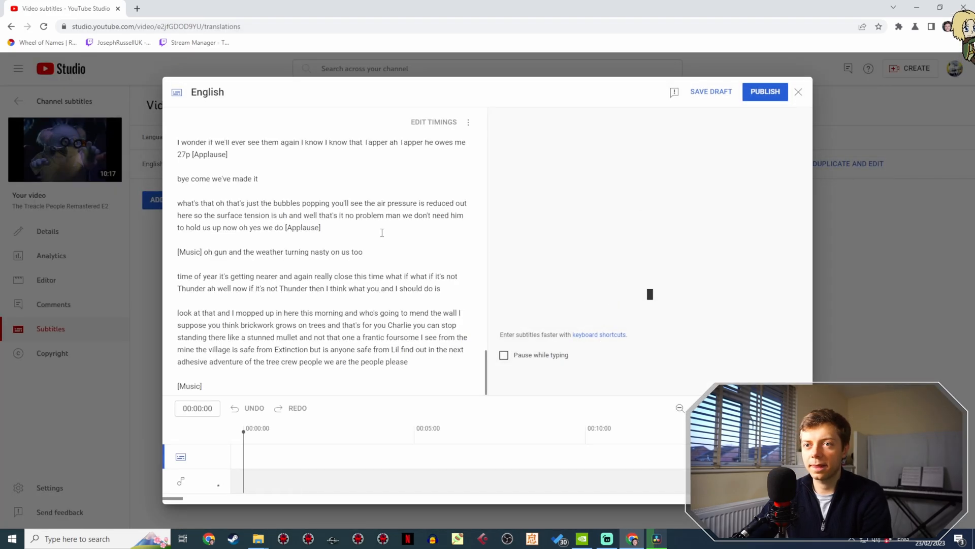
- Replace the Remastered E2 caption text with the copied subtitles and publish it, and remove the automatic English track
key(ctrl+a)
key(ctrl+v)
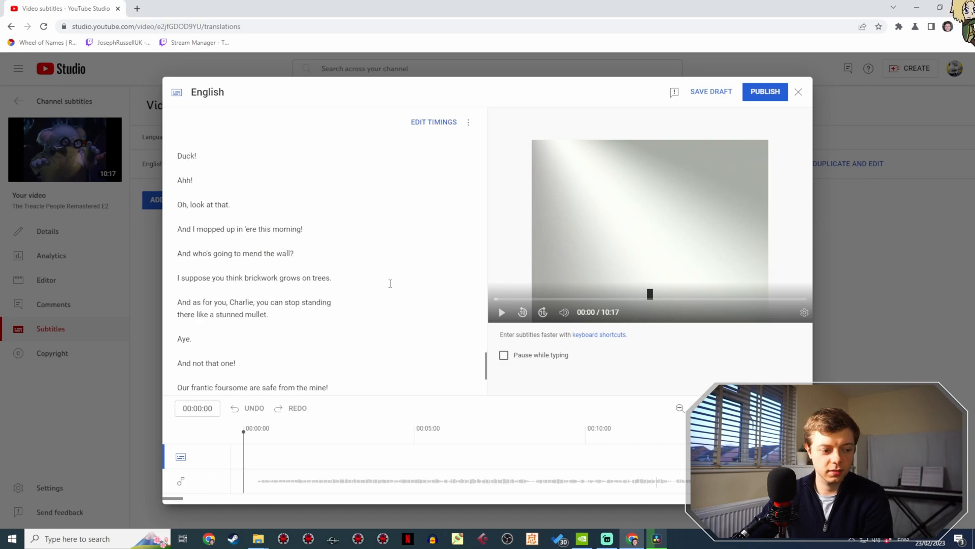
click(781, 96)
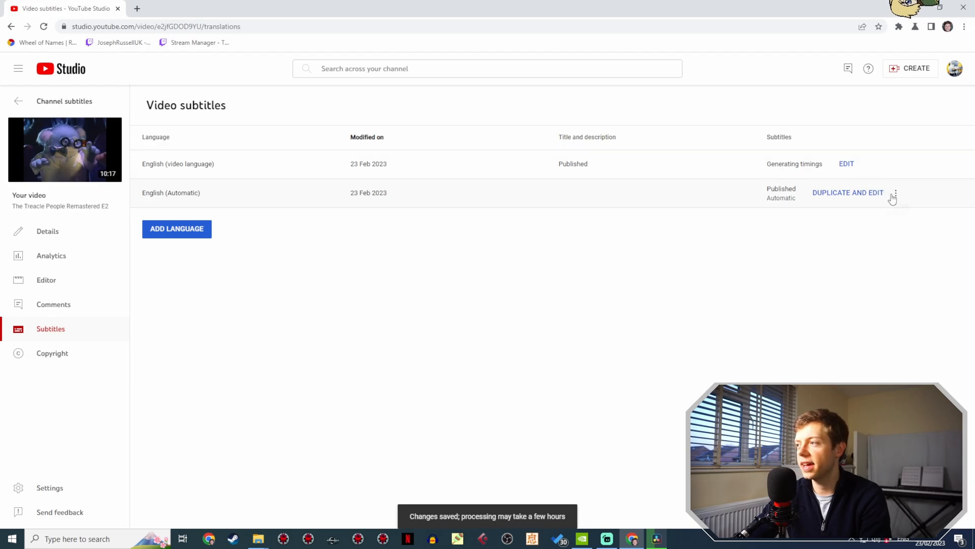
click(895, 194)
click(811, 223)
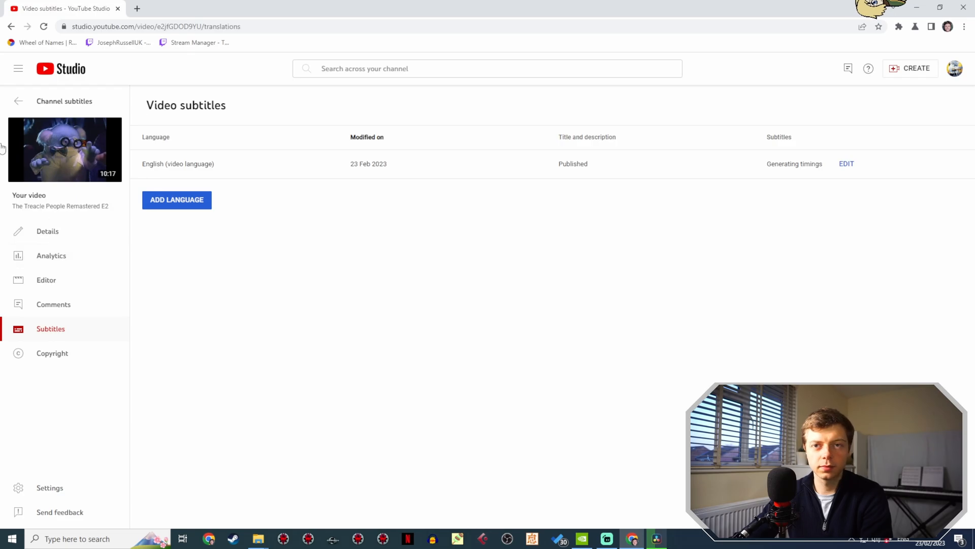
- From the channel subtitles list, open the English subtitles of Trouble at t'Mill Episode 3 in text editing mode
click(64, 100)
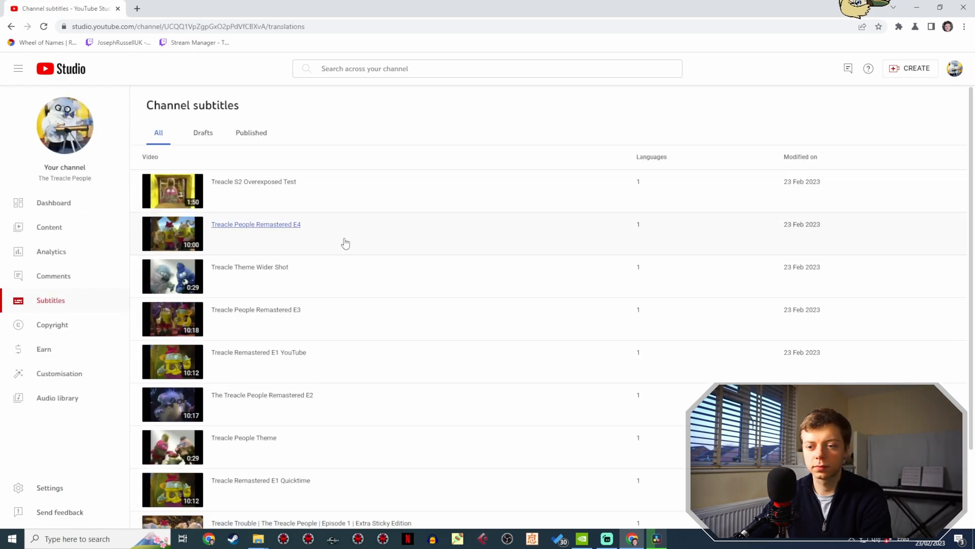
scroll(376, 274, down, 2)
scroll(376, 305, down, 8)
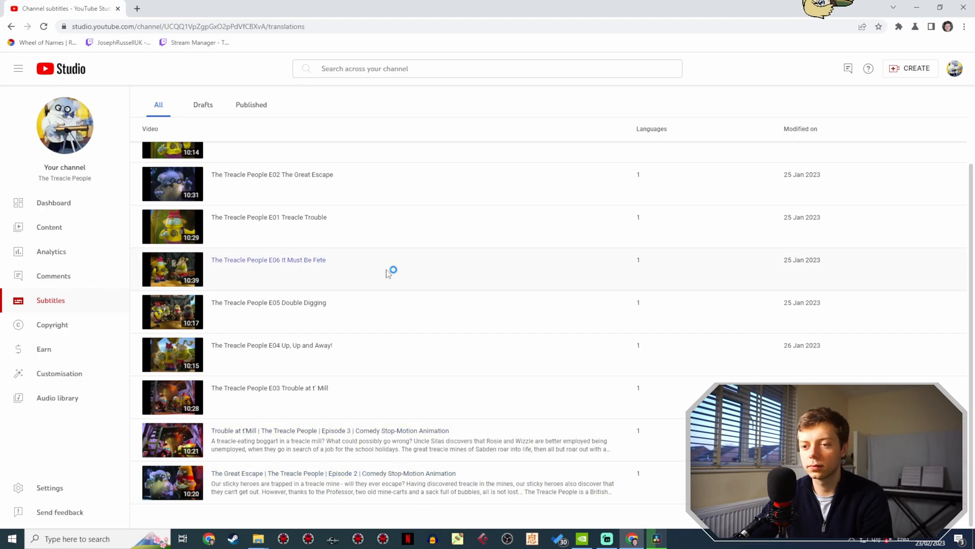
click(421, 431)
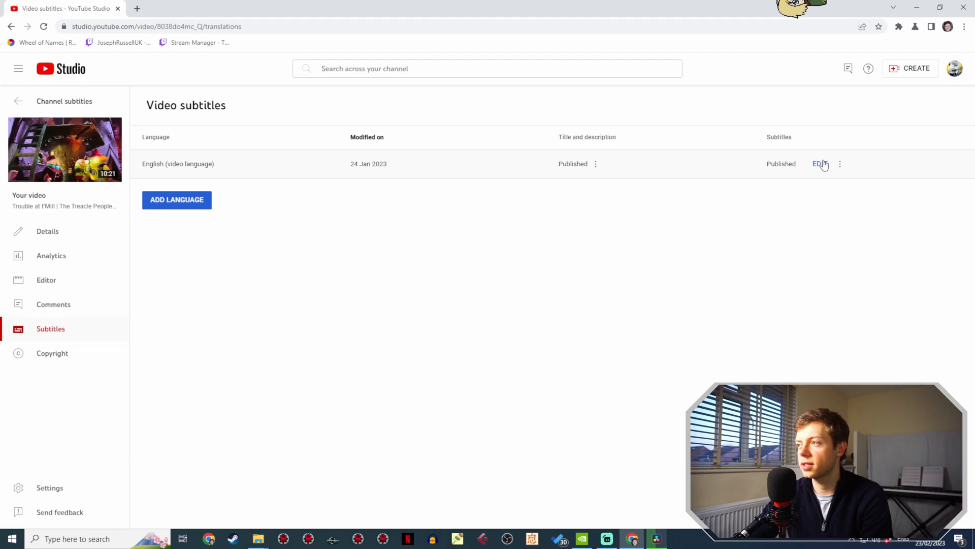
click(821, 164)
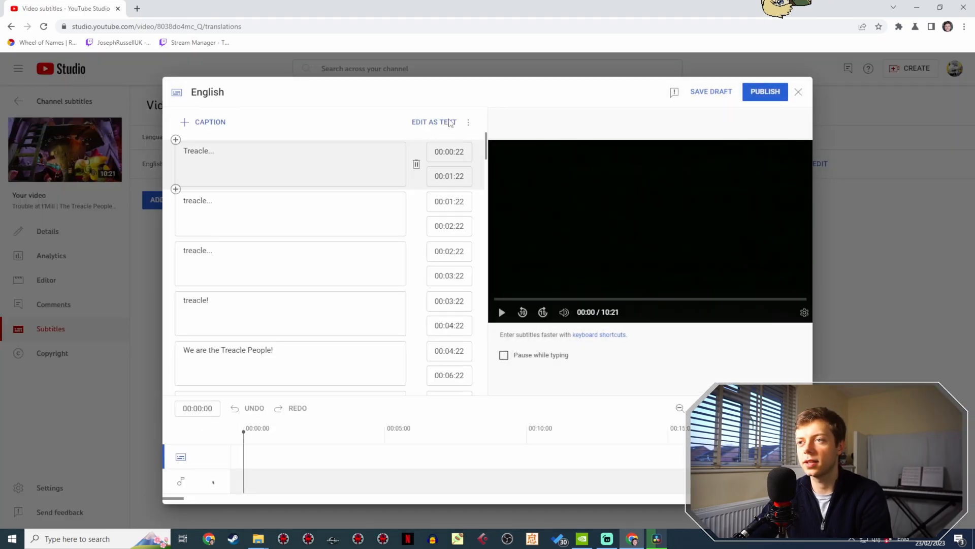
click(449, 123)
- Copy the entire Episode 3 subtitle text, discard changes to its editor, and return to the channel subtitles list
key(ctrl+a)
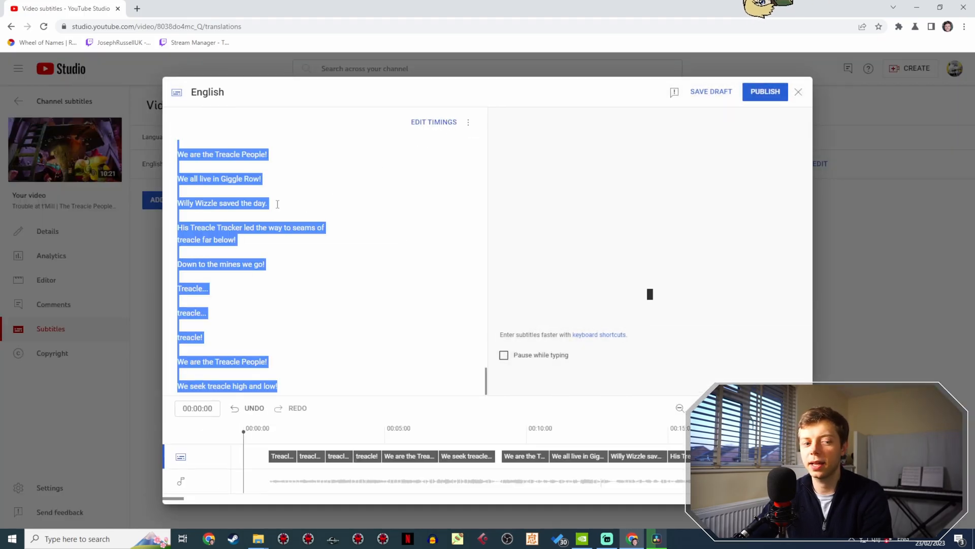
click(798, 92)
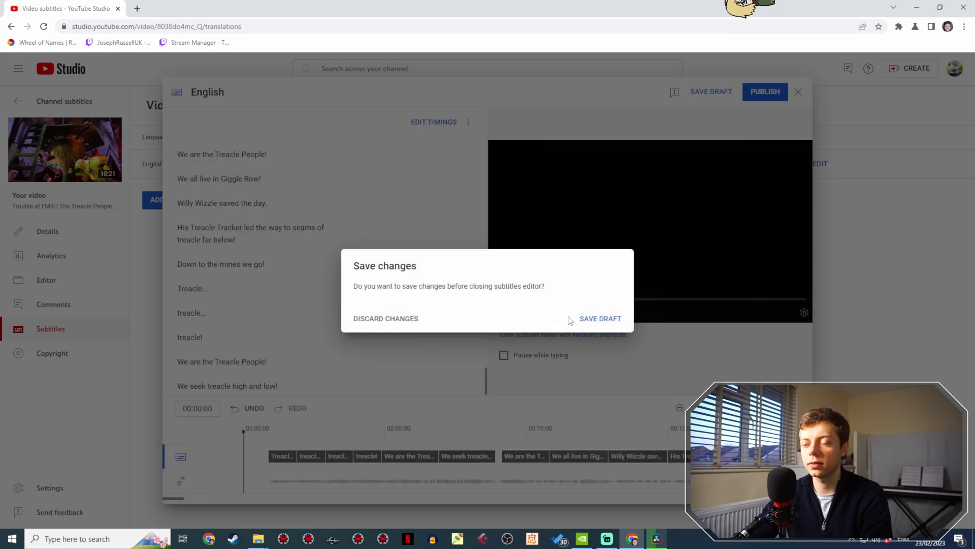
click(382, 322)
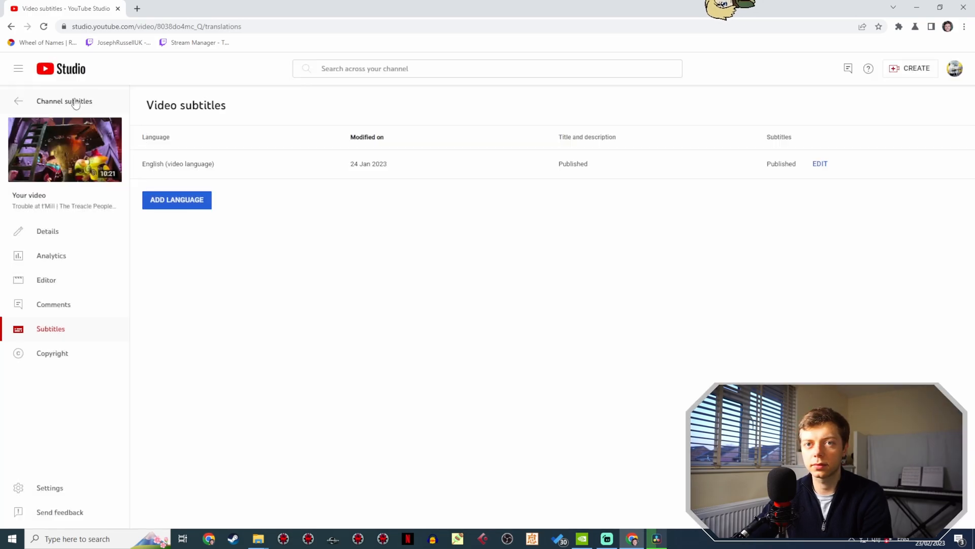
click(95, 102)
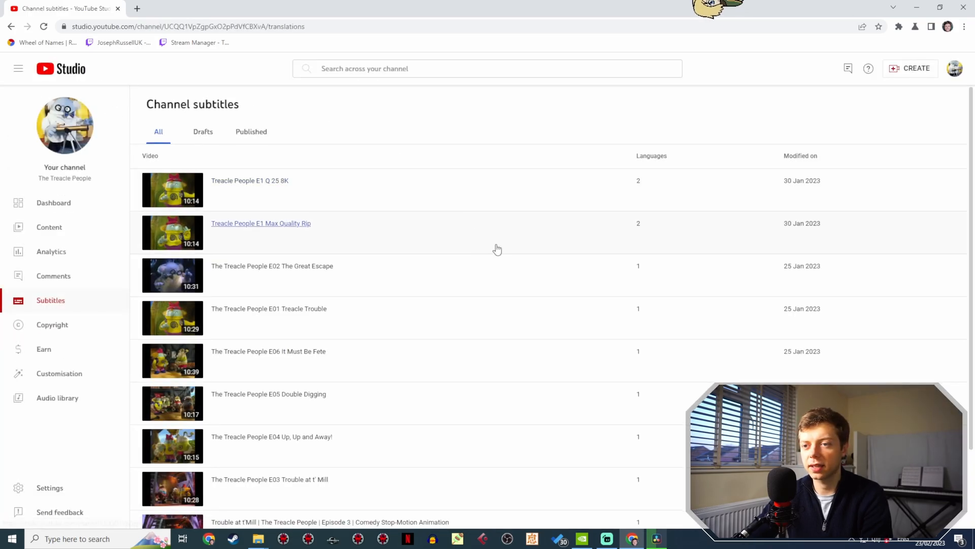
- Duplicate the automatic English subtitles of Treacle People Remastered E3 for editing and replace their text with the copied Episode 3 subtitles
scroll(496, 248, down, 3)
scroll(544, 339, up, 5)
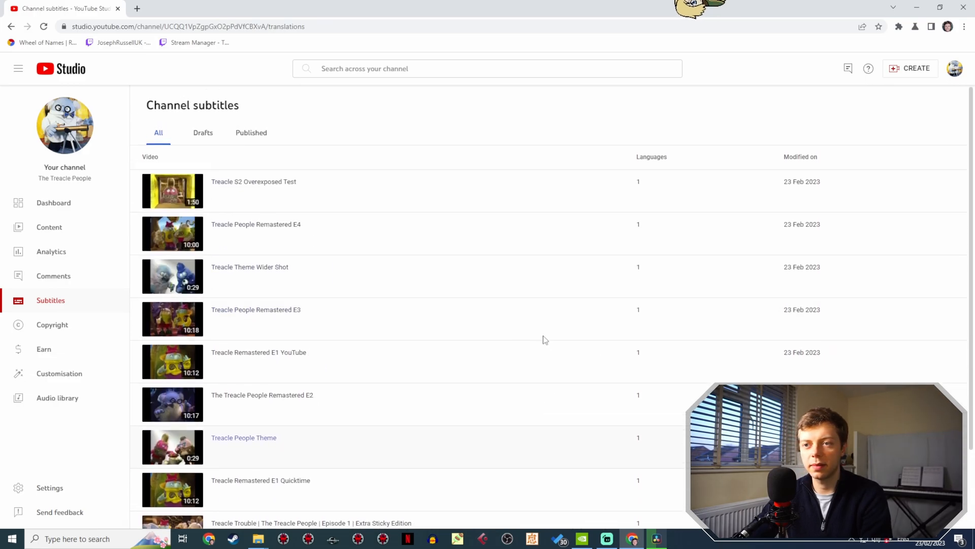
click(297, 311)
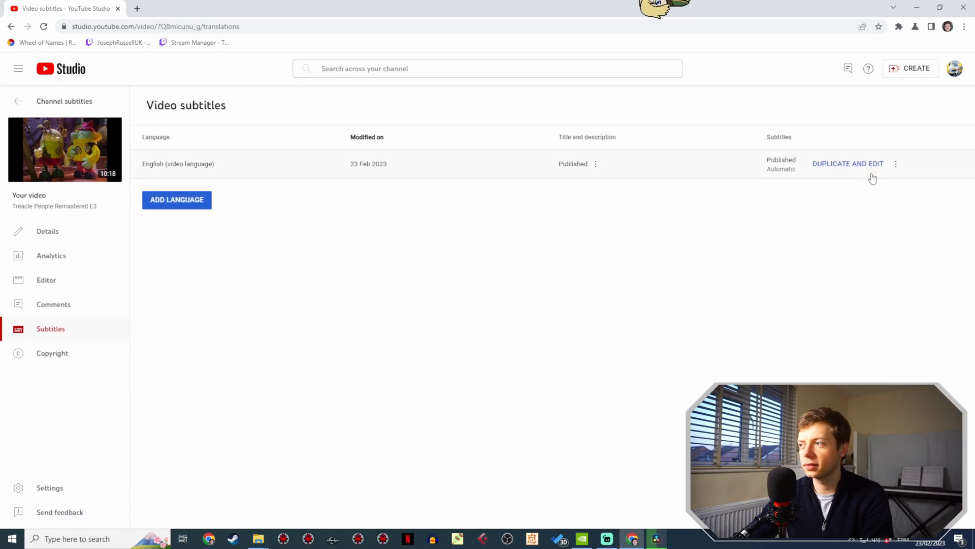
click(871, 161)
click(613, 319)
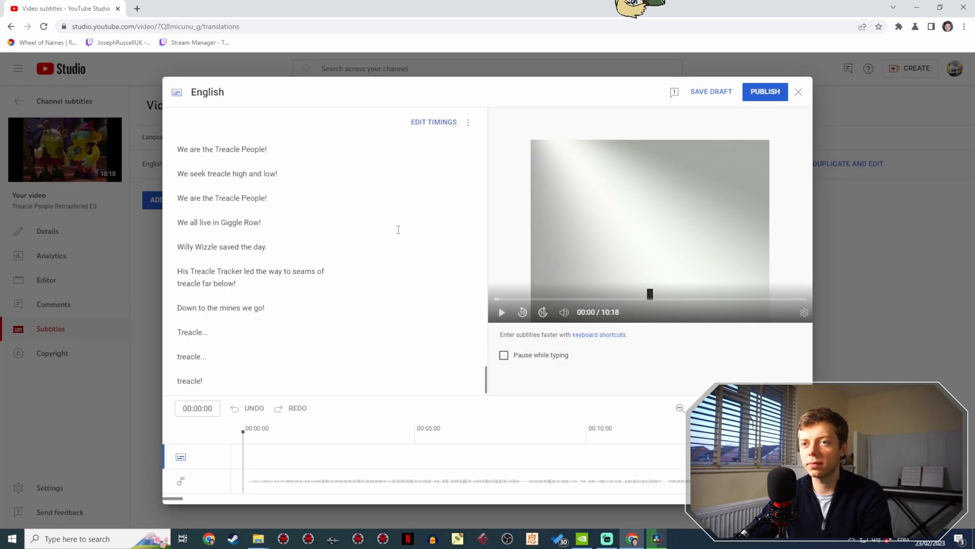
scroll(418, 270, down, 15)
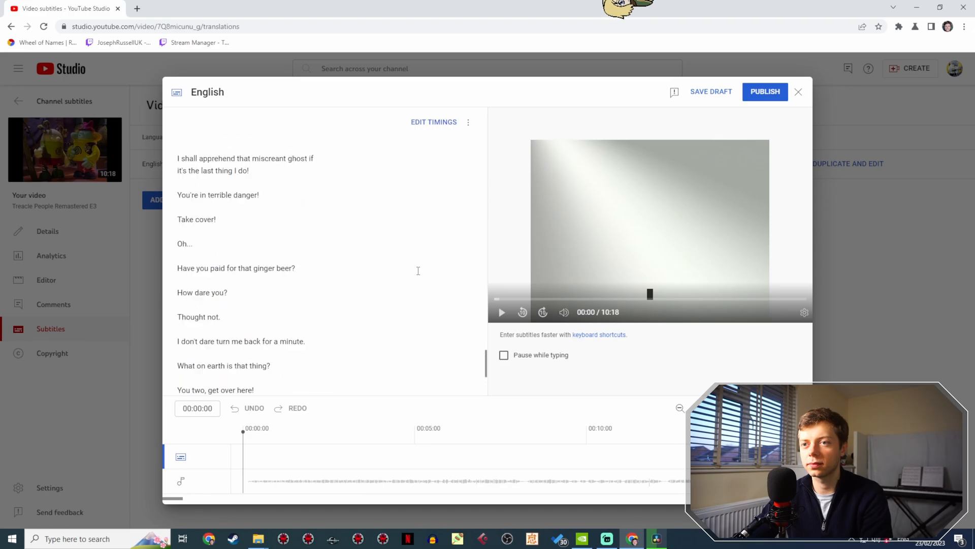
- Publish the new Remastered E3 English subtitles and remove the automatic English track
click(775, 96)
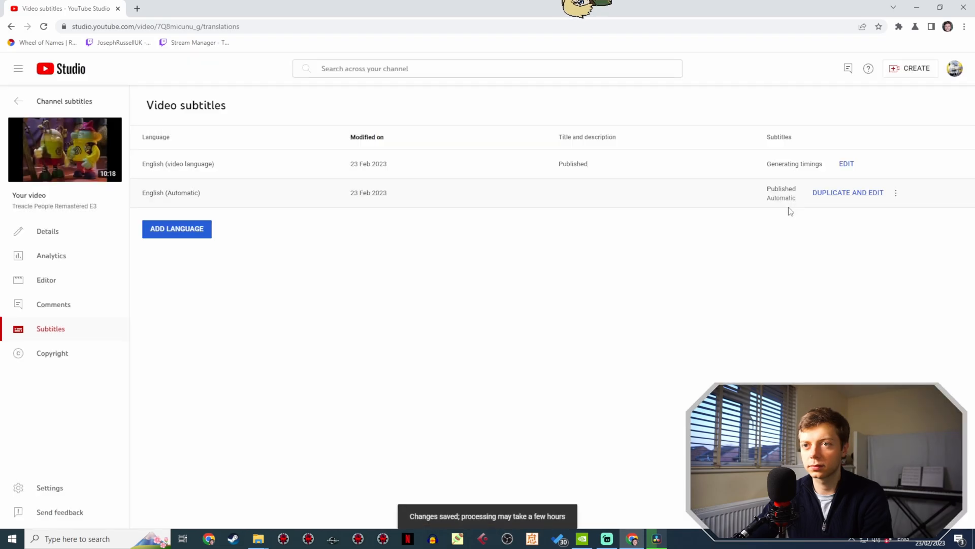
click(896, 194)
click(833, 228)
click(590, 319)
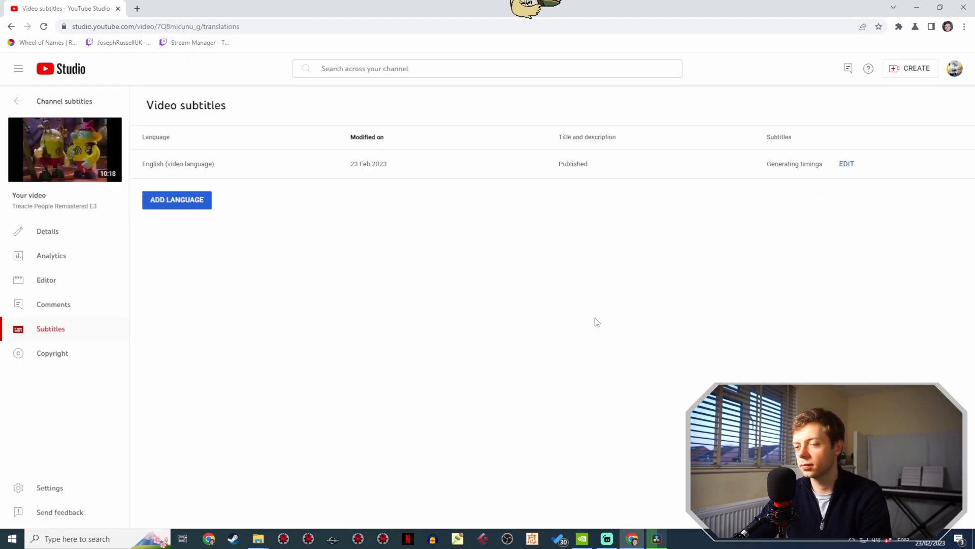
- Check the English subtitle status of The Treacle People Remastered E2 and return to the channel subtitles list
click(40, 105)
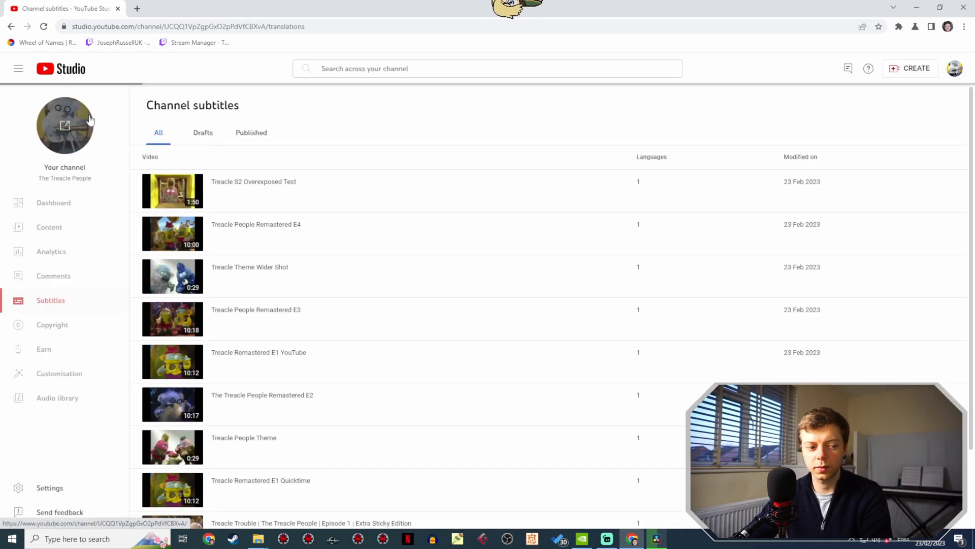
scroll(421, 148, down, 2)
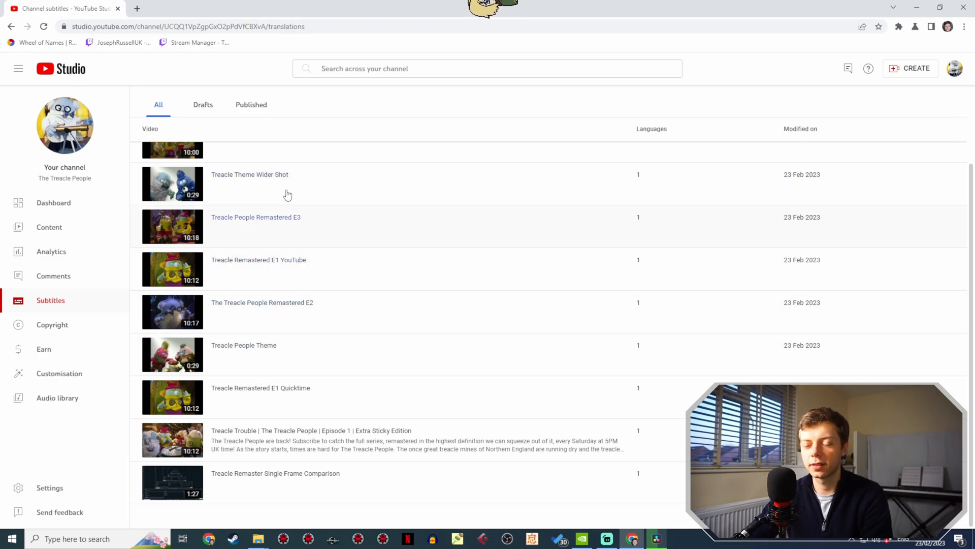
click(291, 304)
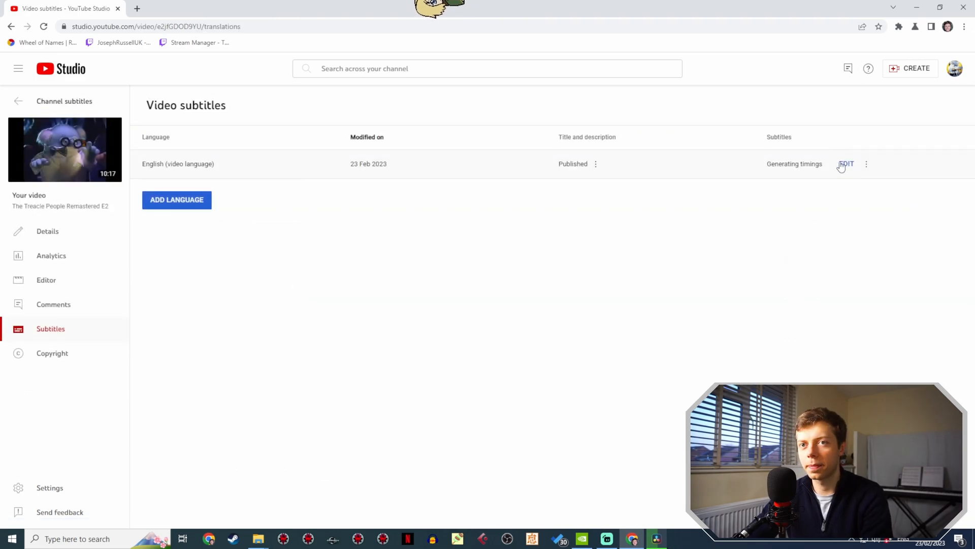
click(88, 101)
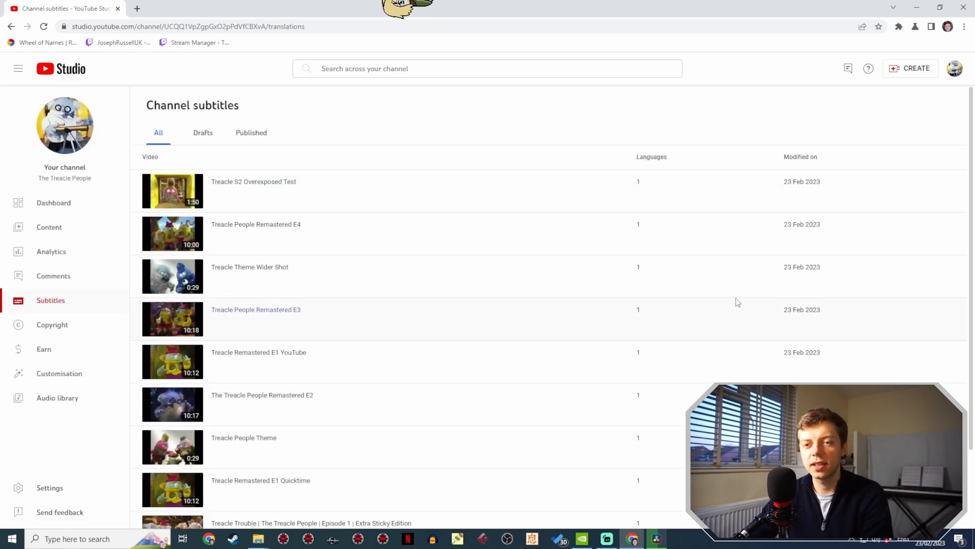
- Find Treacle Trouble Episode 1 Extra Sticky Edition in the channel subtitles list, inspect its English captions, and return to the list
scroll(303, 161, down, 2)
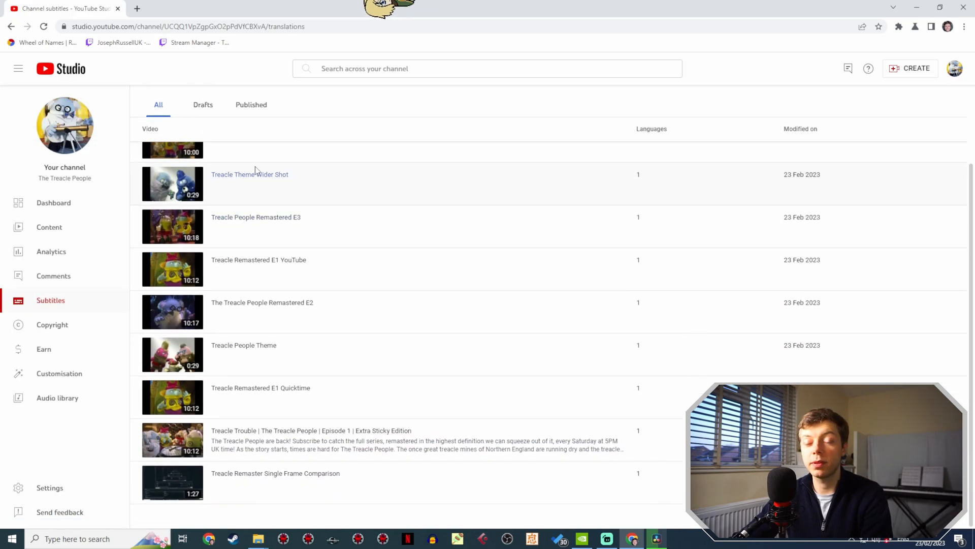
scroll(280, 237, up, 2)
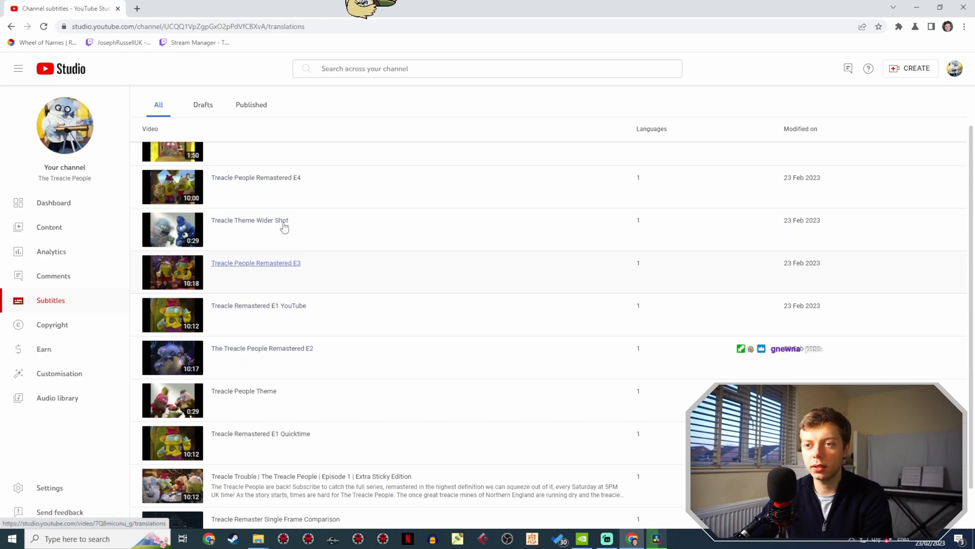
scroll(285, 317, down, 2)
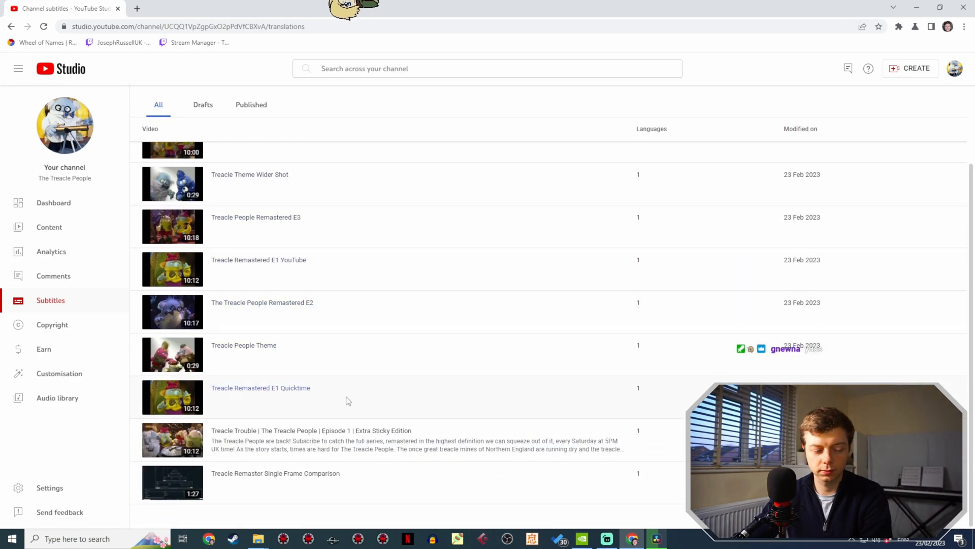
click(927, 515)
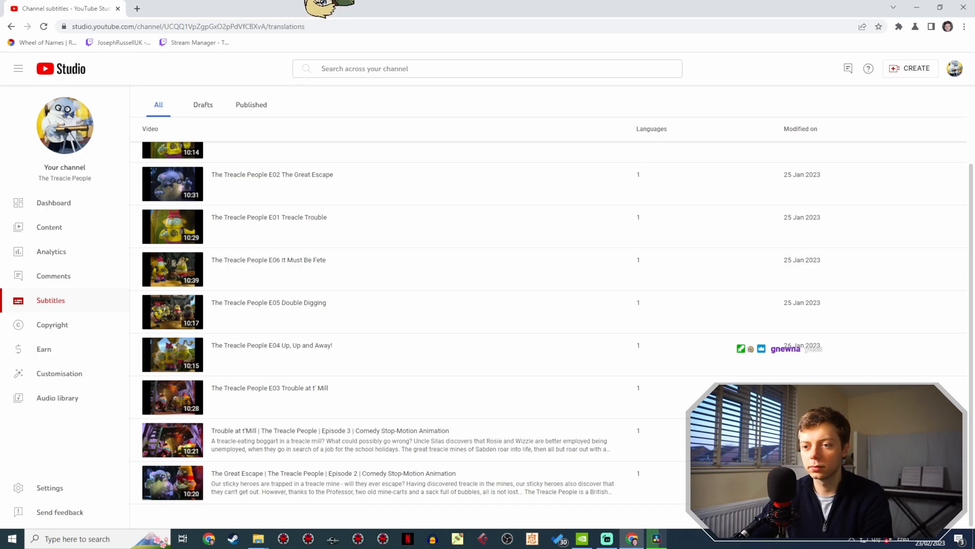
click(903, 516)
scroll(660, 409, up, 2)
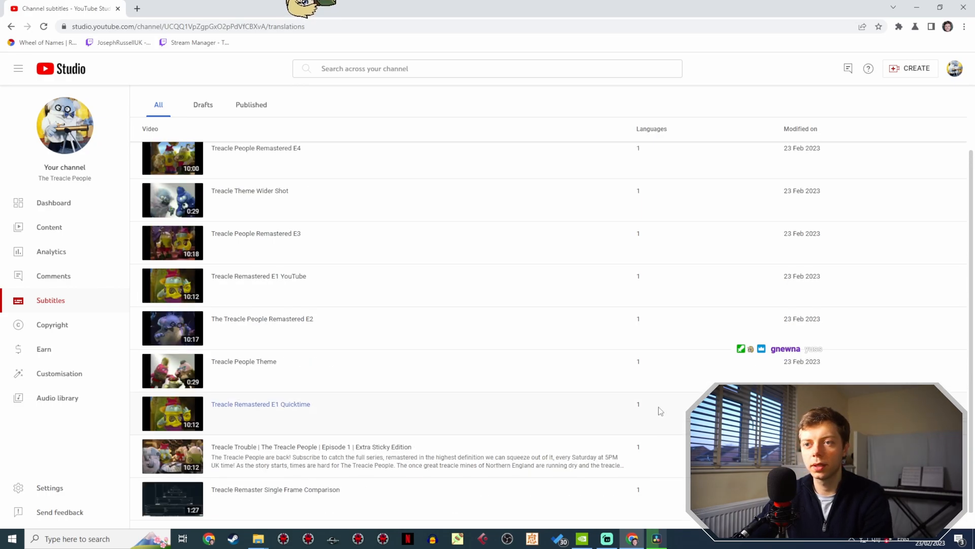
scroll(343, 287, down, 2)
click(353, 431)
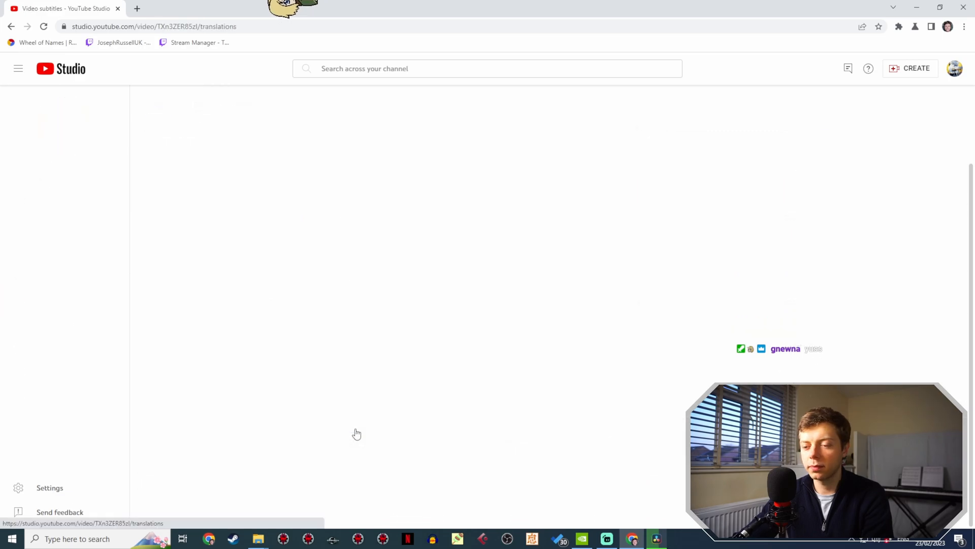
click(820, 164)
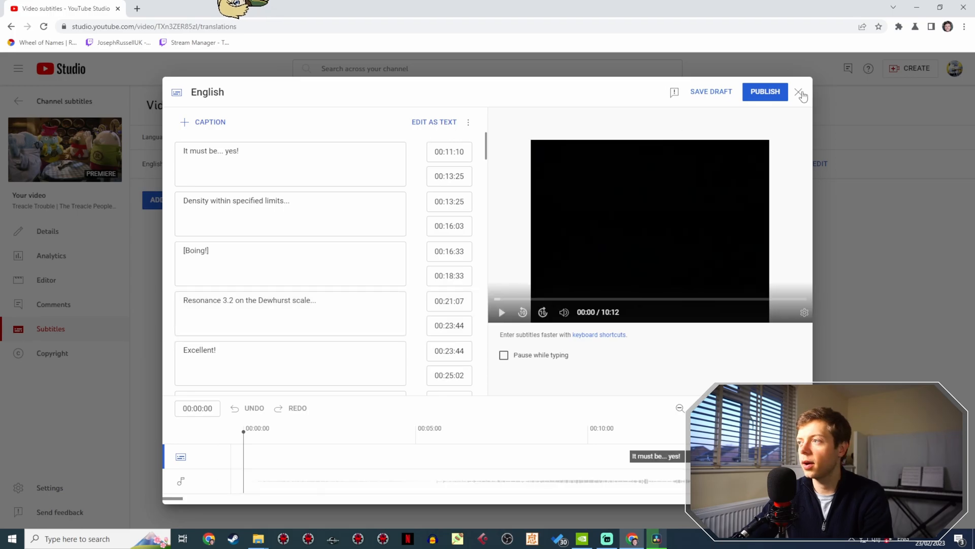
click(799, 93)
click(48, 100)
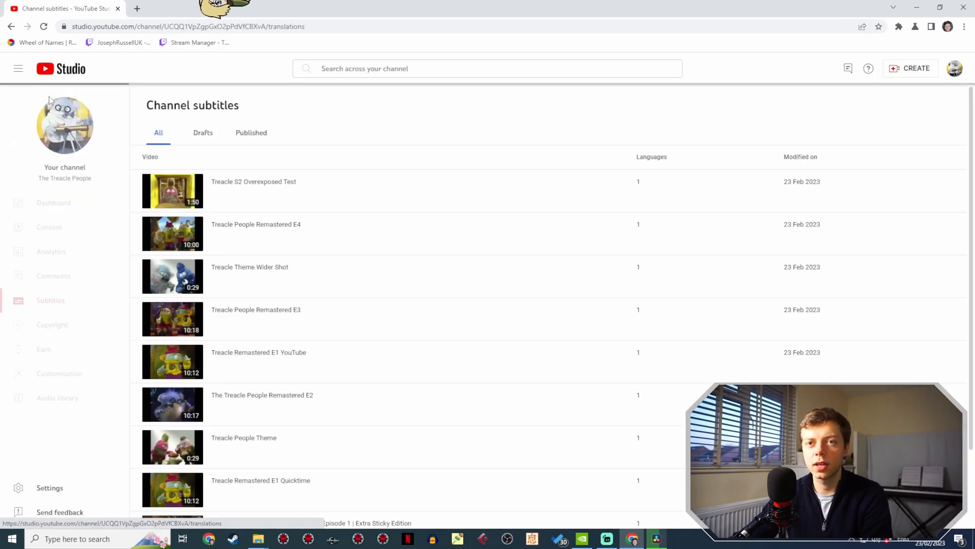
- Open the English subtitles of The Great Escape Episode 2 as plain text for inspection
scroll(209, 224, down, 3)
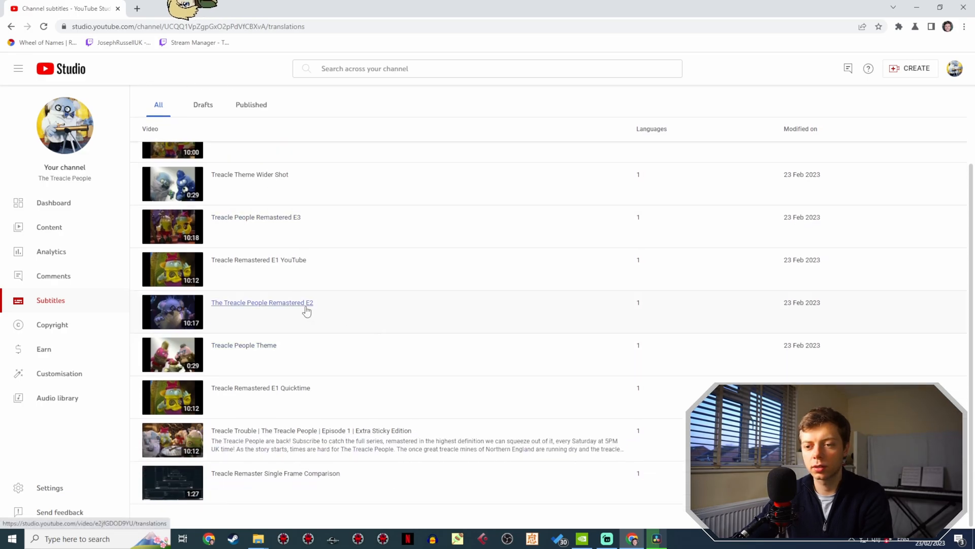
scroll(306, 311, down, 5)
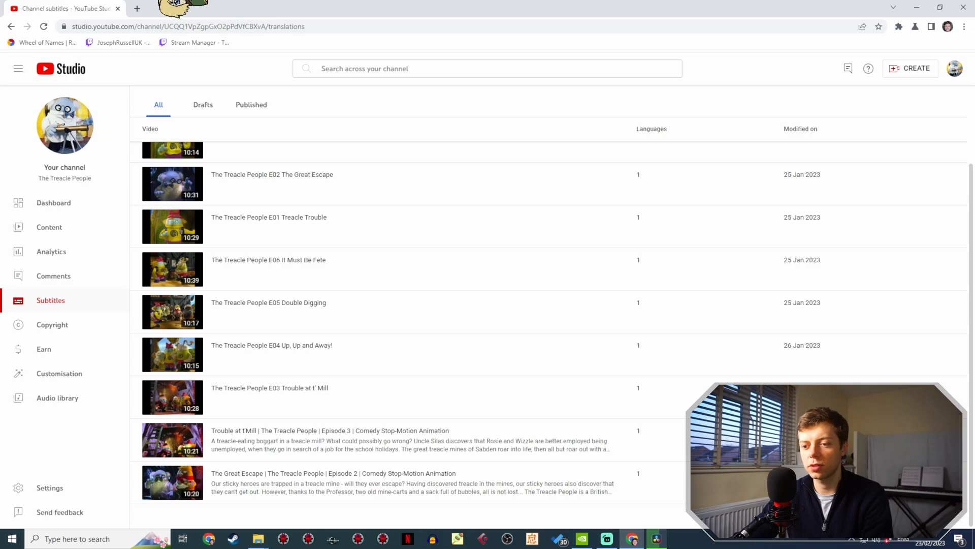
click(284, 473)
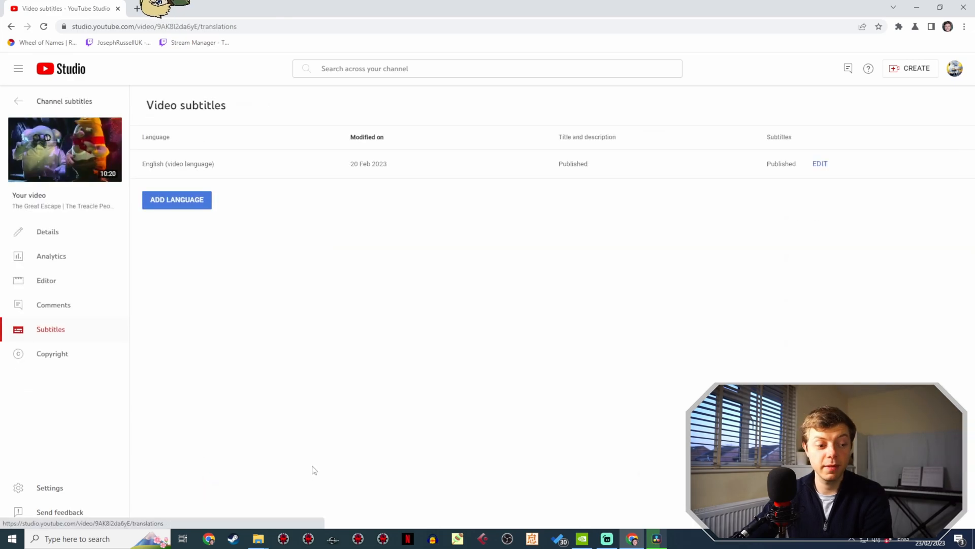
click(821, 164)
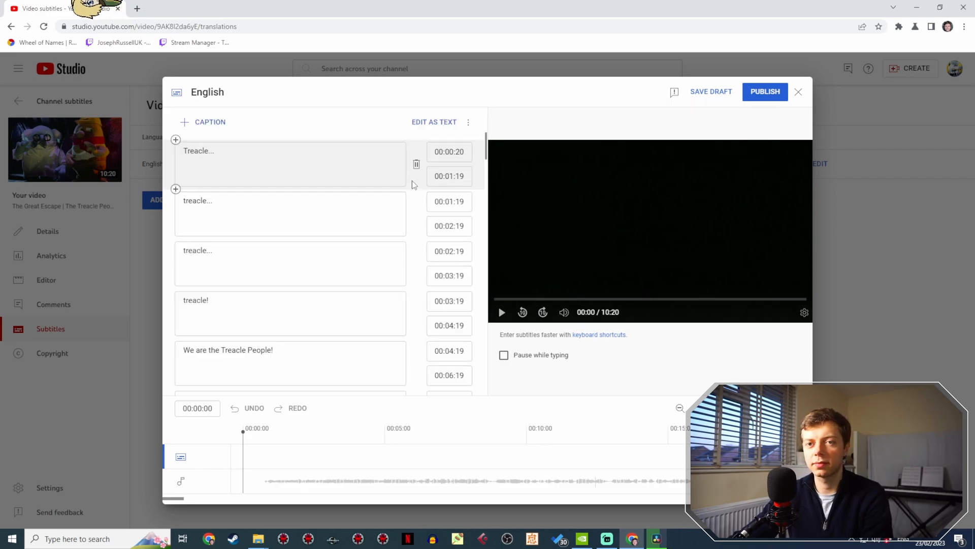
click(445, 122)
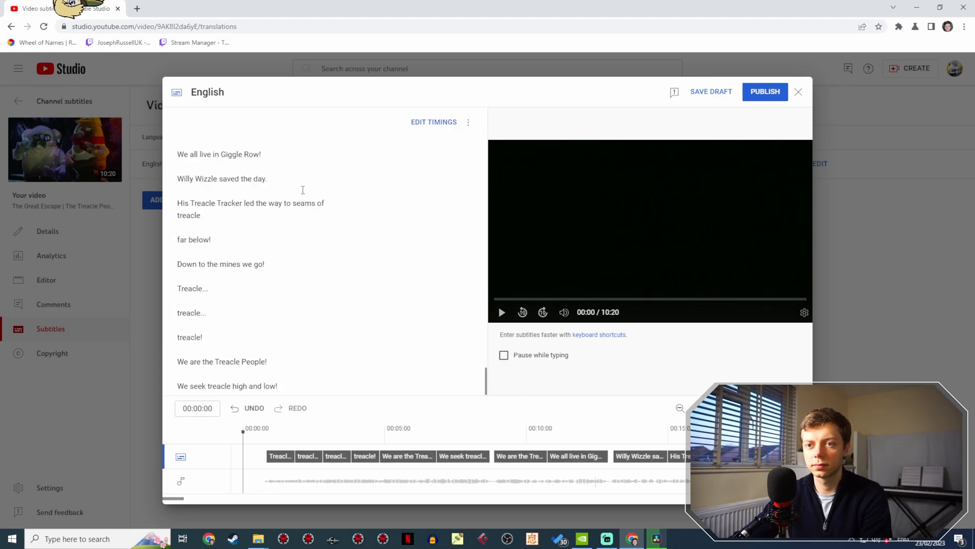
- Review the opening lines of the Episode 2 subtitle text, discard changes, and return to the channel subtitles list
scroll(477, 359, down, 10)
drag(486, 370, 487, 101)
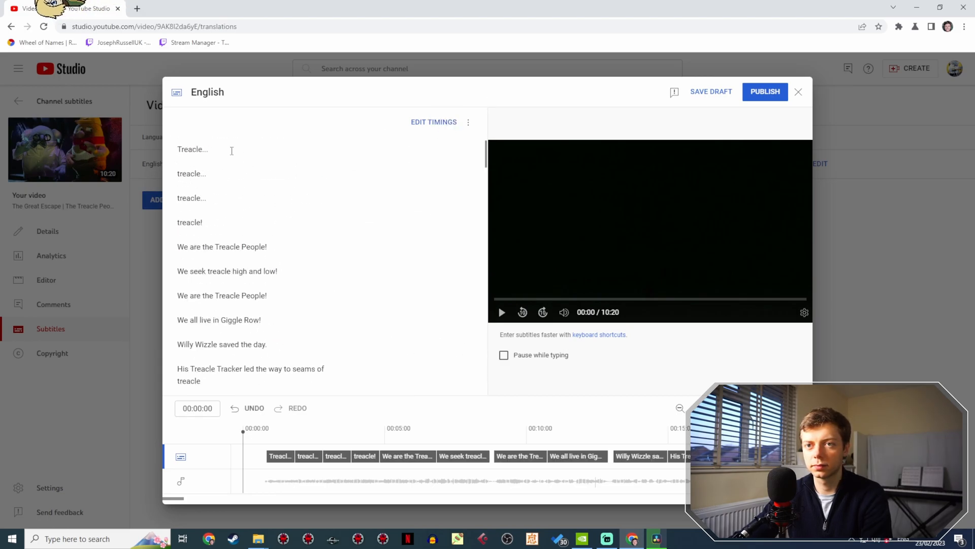
drag(207, 154, 366, 300)
scroll(365, 248, down, 2)
click(798, 91)
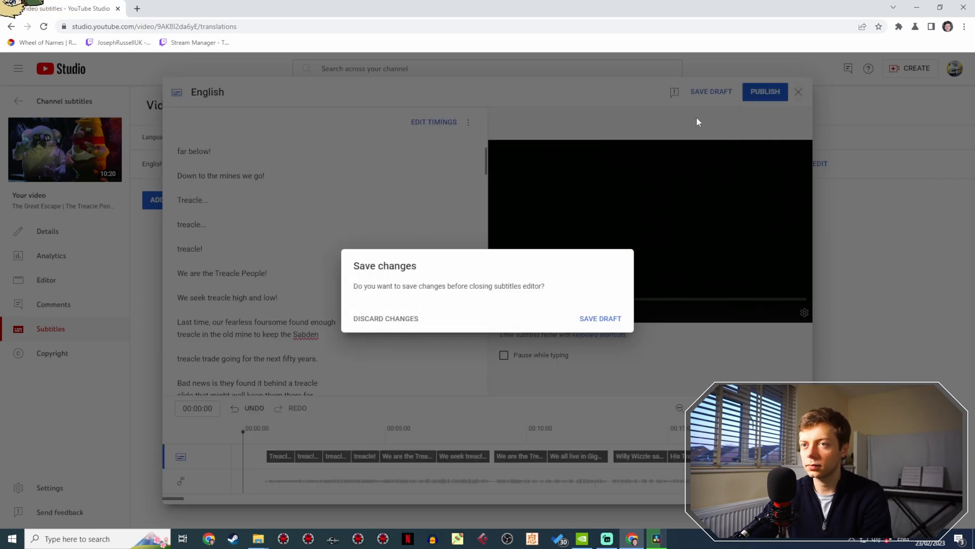
click(388, 324)
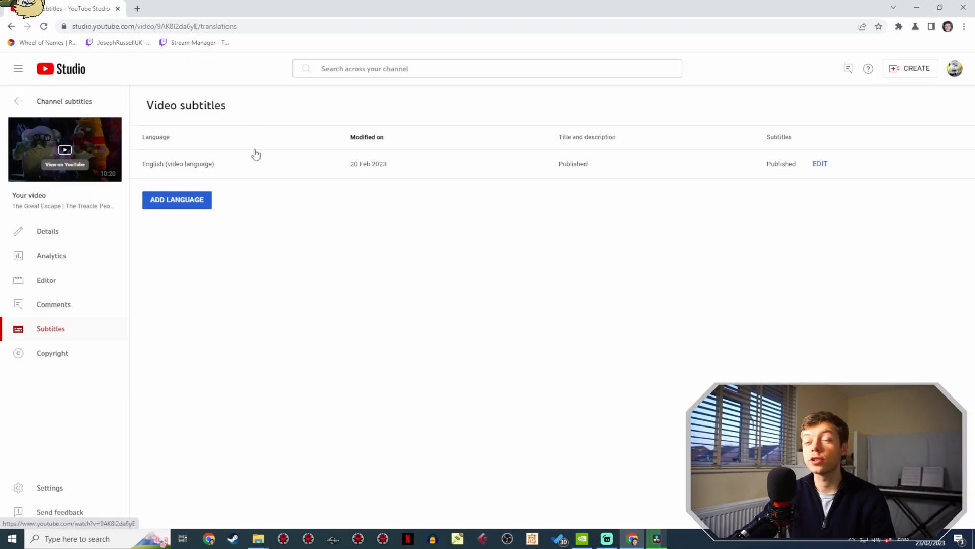
click(26, 103)
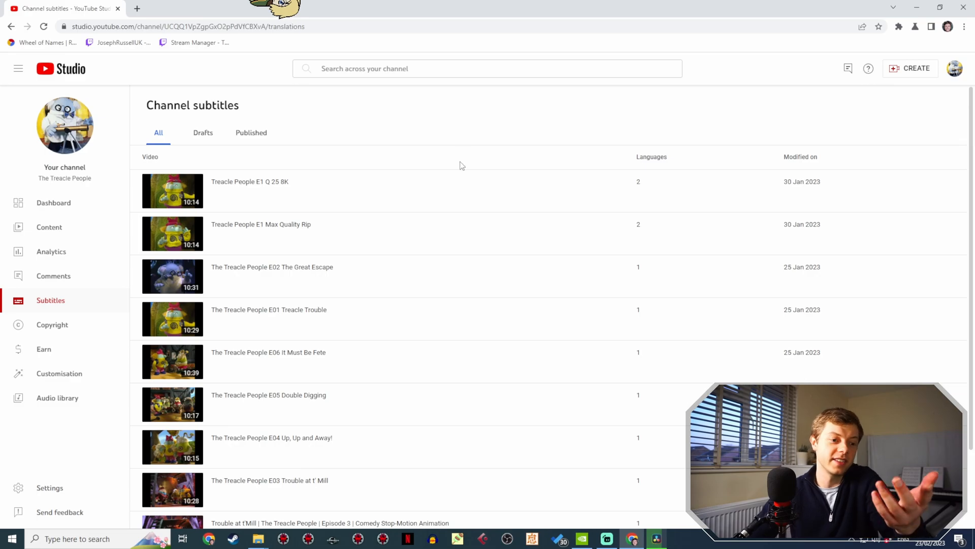
- Find Treacle Theme Wider Shot in the channel subtitles list and duplicate its automatic English captions for editing, overwriting the existing draft
scroll(467, 208, down, 2)
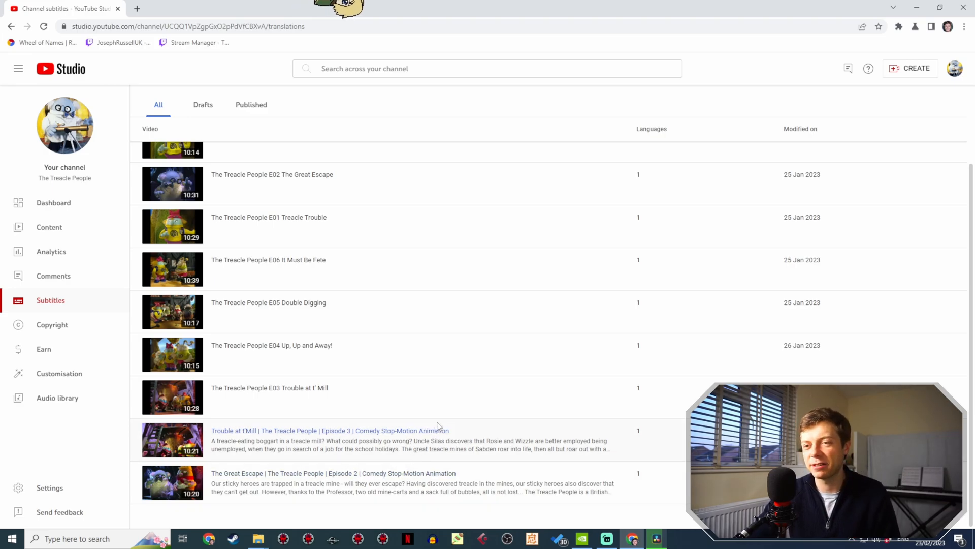
scroll(438, 426, up, 2)
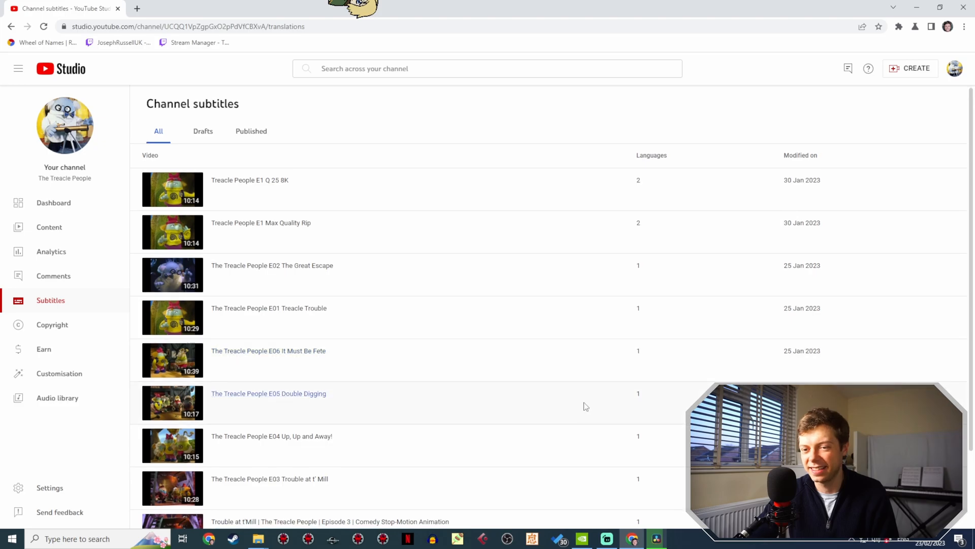
scroll(586, 406, down, 10)
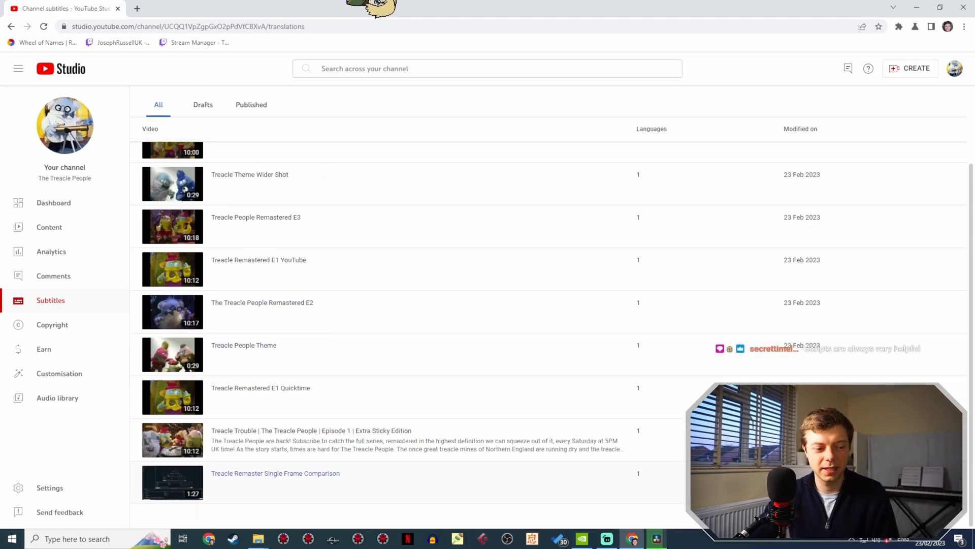
scroll(526, 276, up, 2)
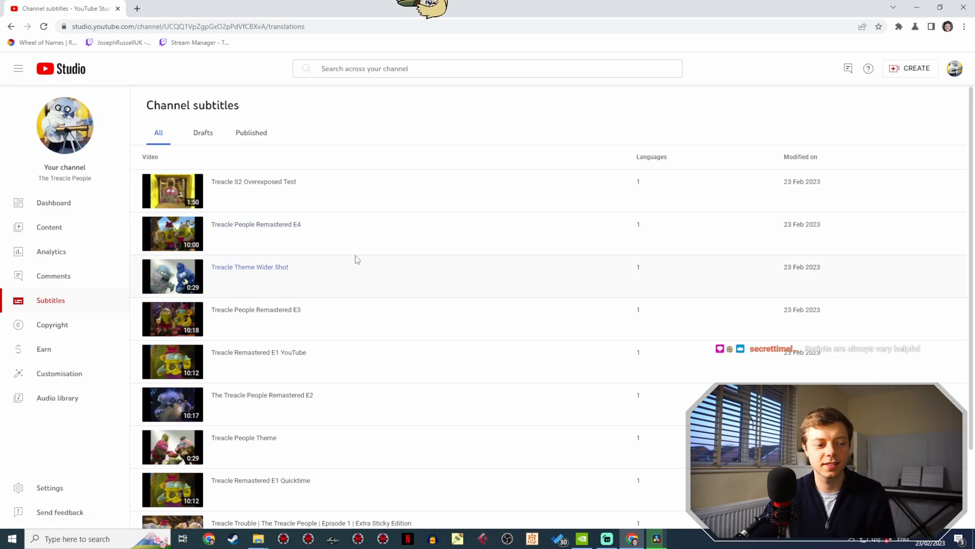
click(286, 271)
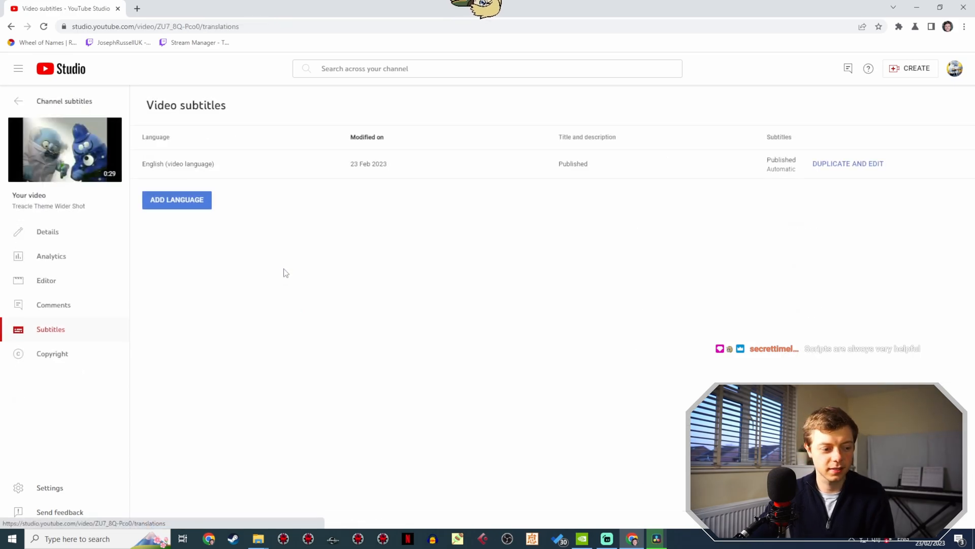
click(839, 167)
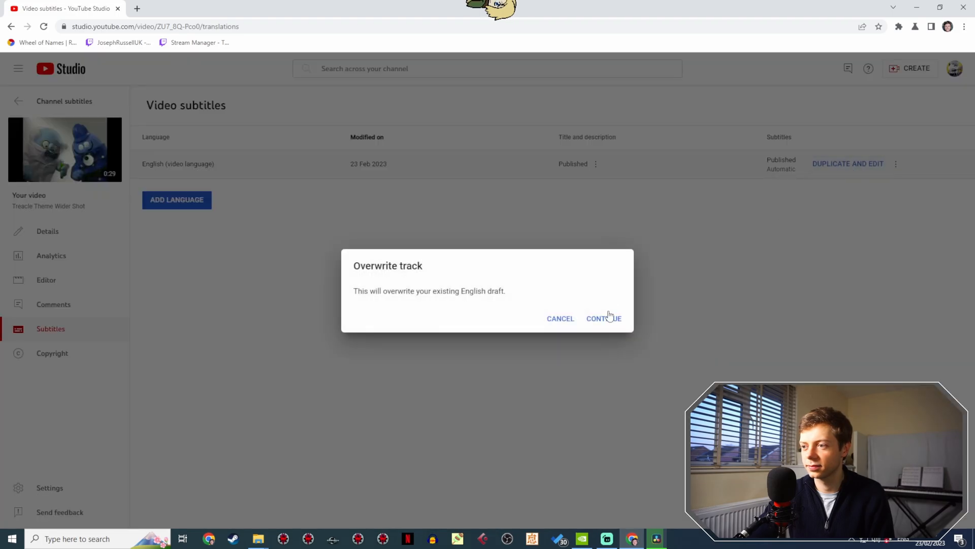
click(604, 318)
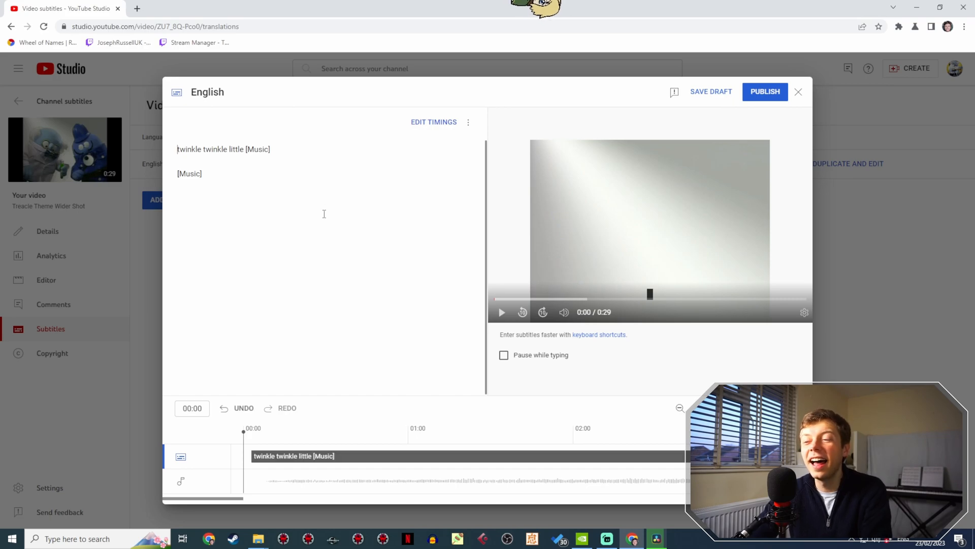
- Review the automatic caption text of Treacle Theme Wider Shot and preview the first two seconds of the video with it
drag(329, 204, 175, 146)
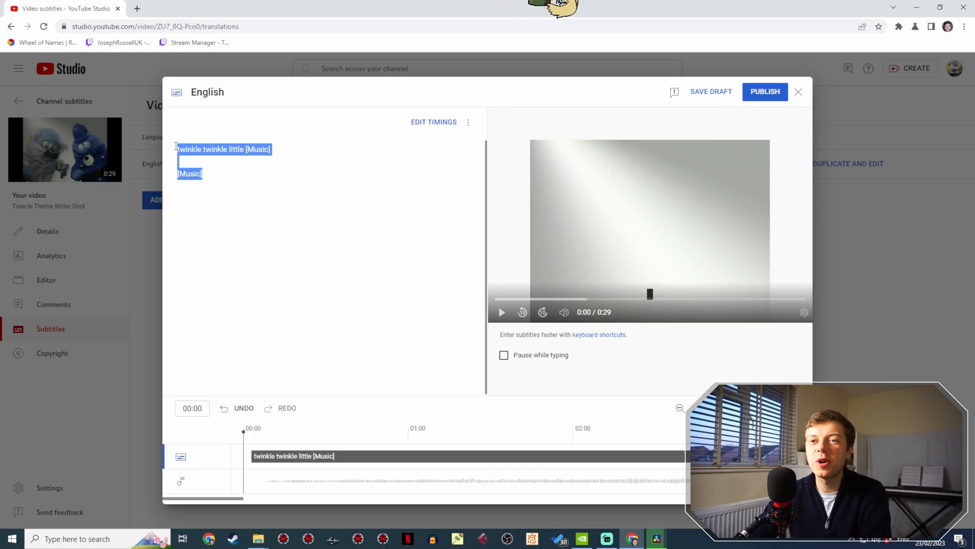
click(201, 150)
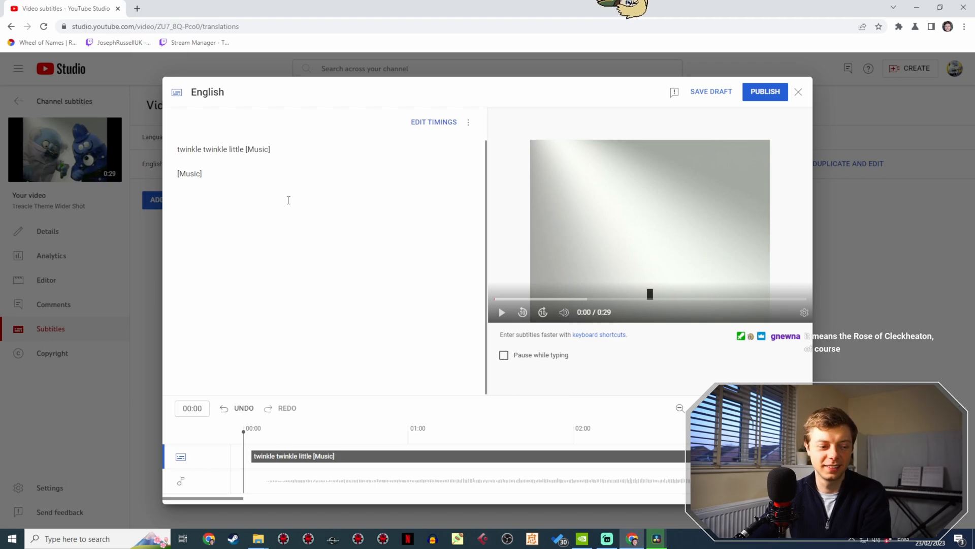
click(498, 315)
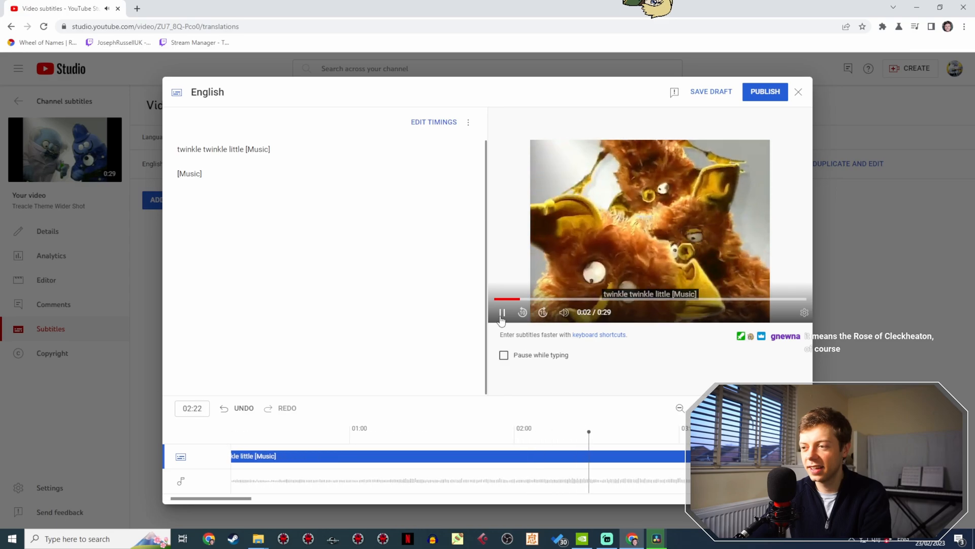
click(500, 315)
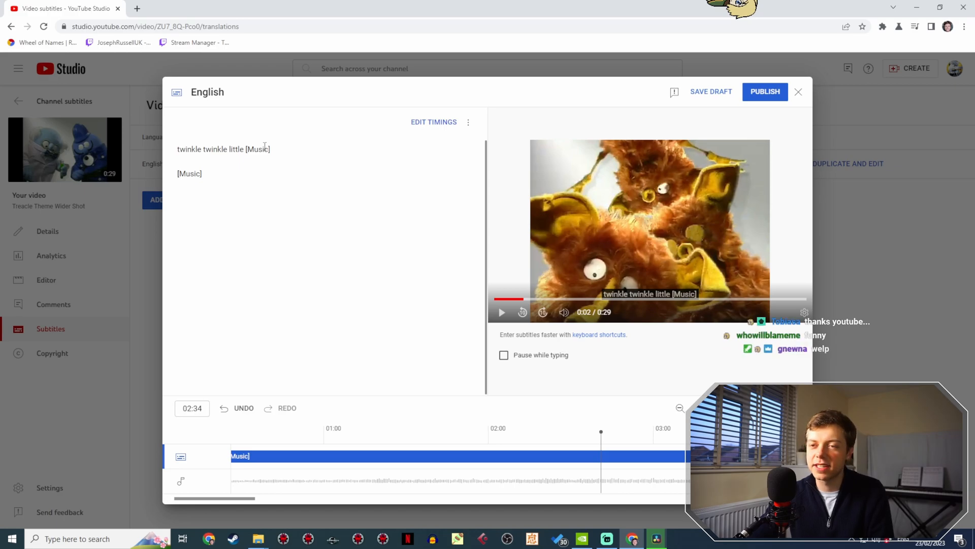
- Replace the entire caption text of Treacle Theme Wider Shot and publish the edited English subtitles
drag(263, 191, 160, 146)
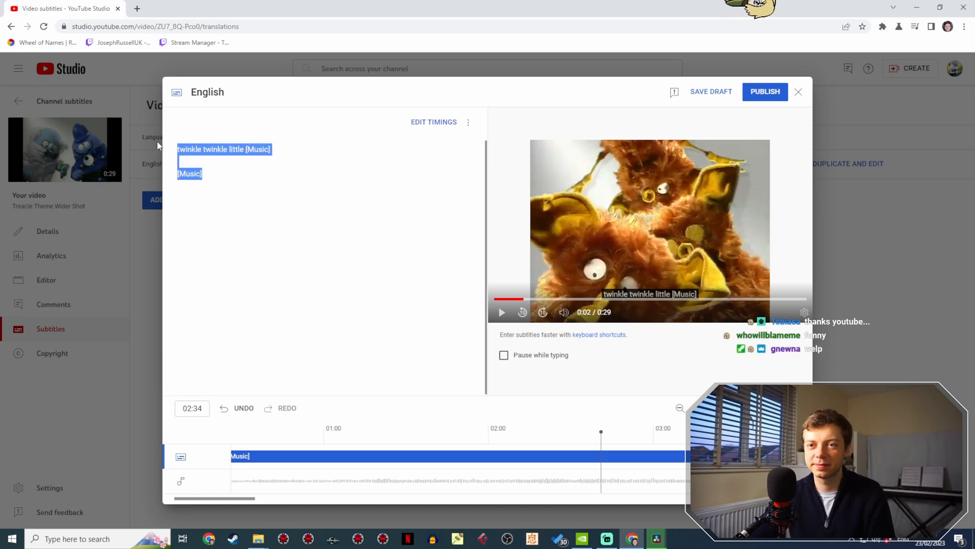
key(ctrl+v)
scroll(288, 232, up, 3)
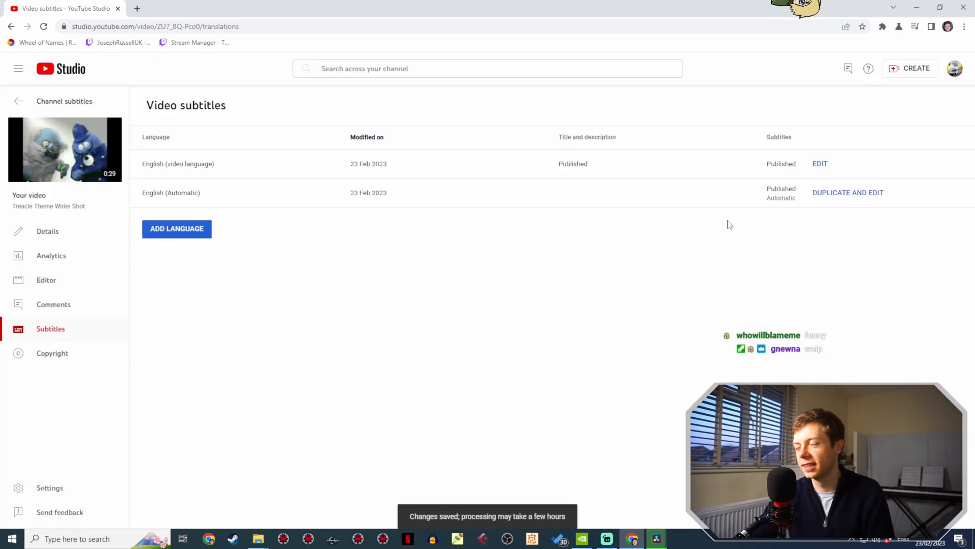
- Delete the English (Automatic) captions of Treacle Theme Wider Shot and return to the channel subtitles list
click(896, 193)
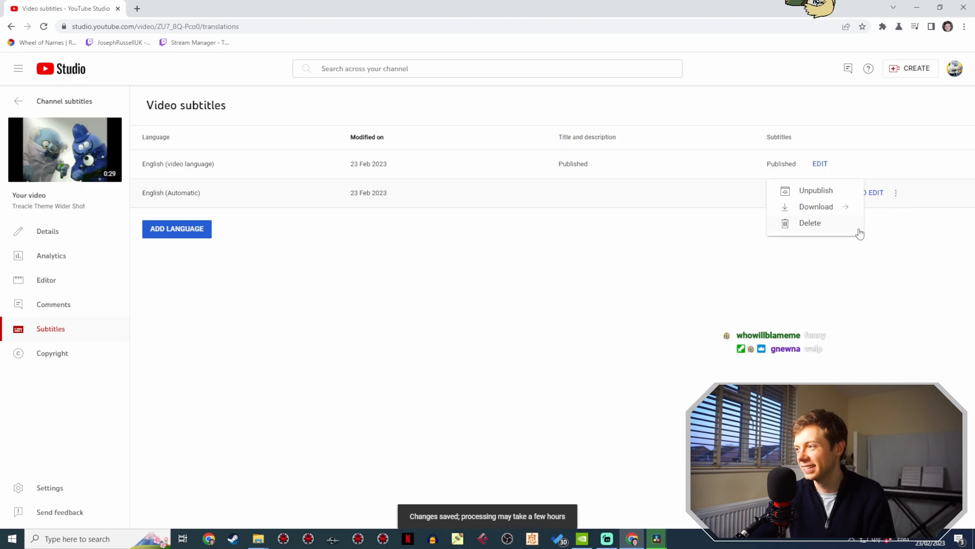
click(853, 226)
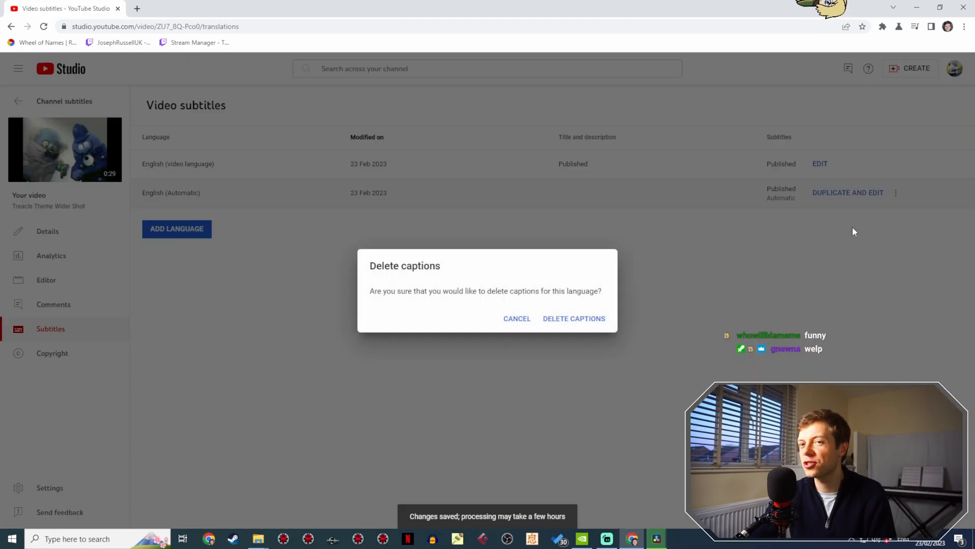
click(556, 319)
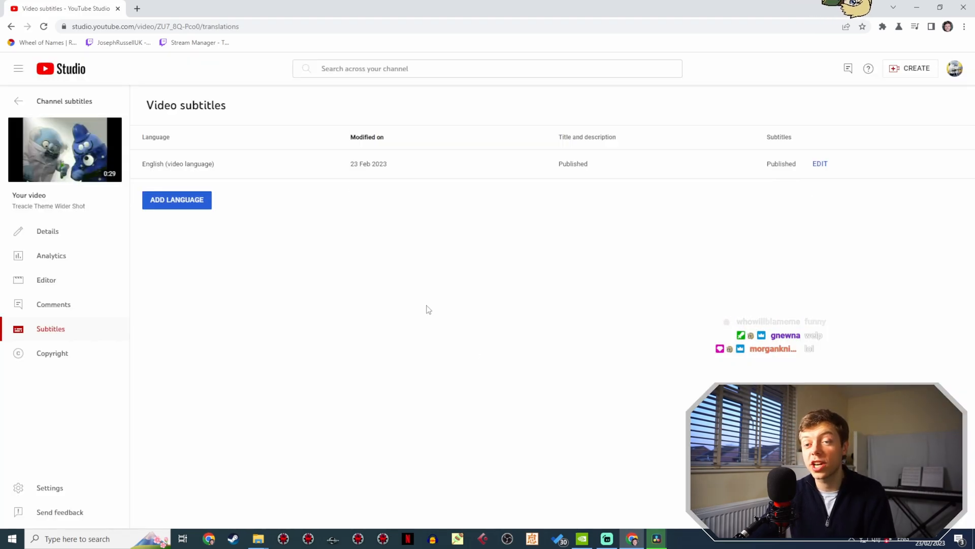
click(79, 107)
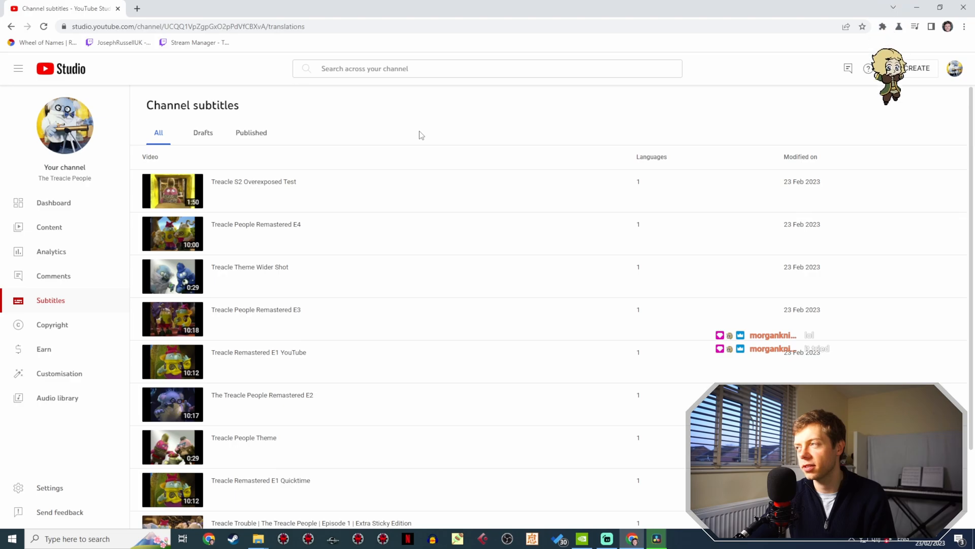
- Look through the channel subtitles list up to its last page
scroll(421, 139, down, 3)
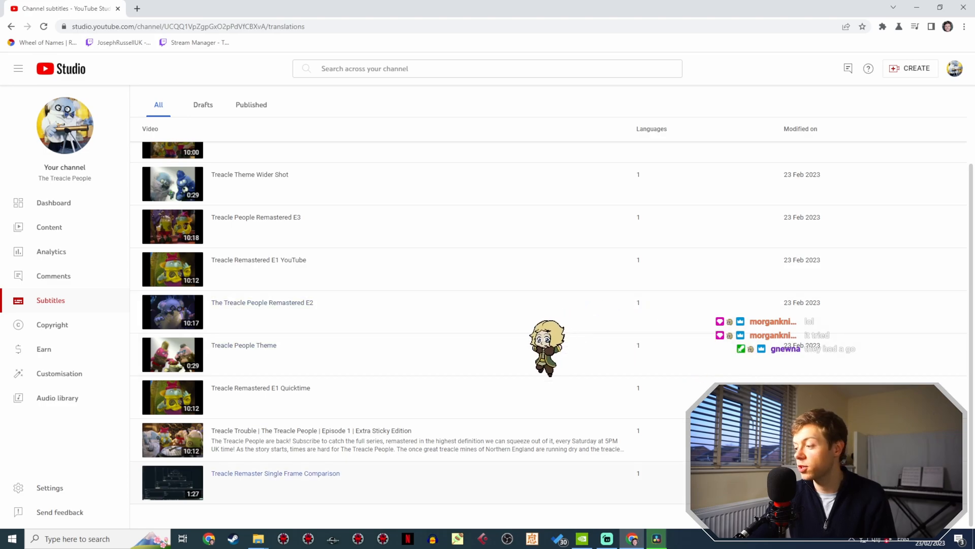
click(930, 516)
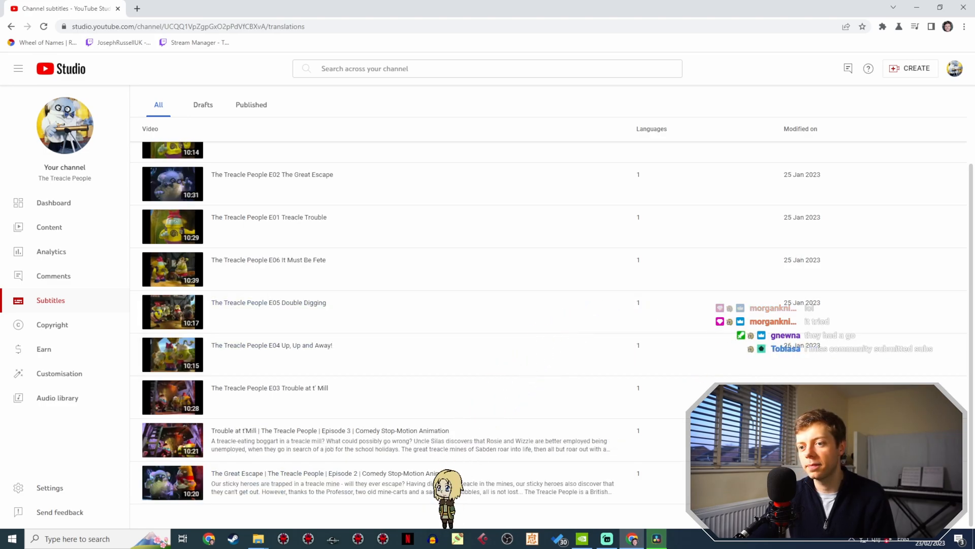
click(924, 516)
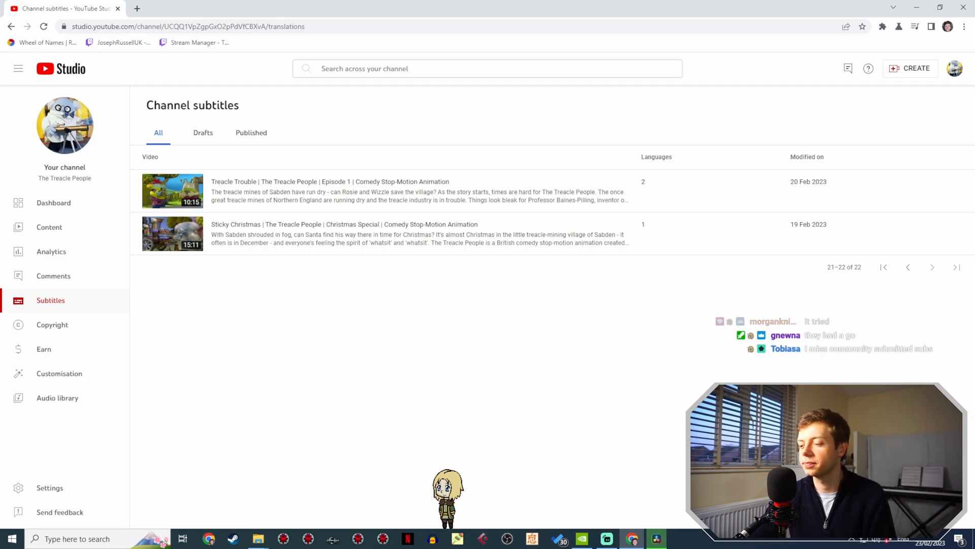
- Switch to DaVinci Resolve, save the episode 5 project, and save a copy of it as Treacle People Remastered E6
click(660, 538)
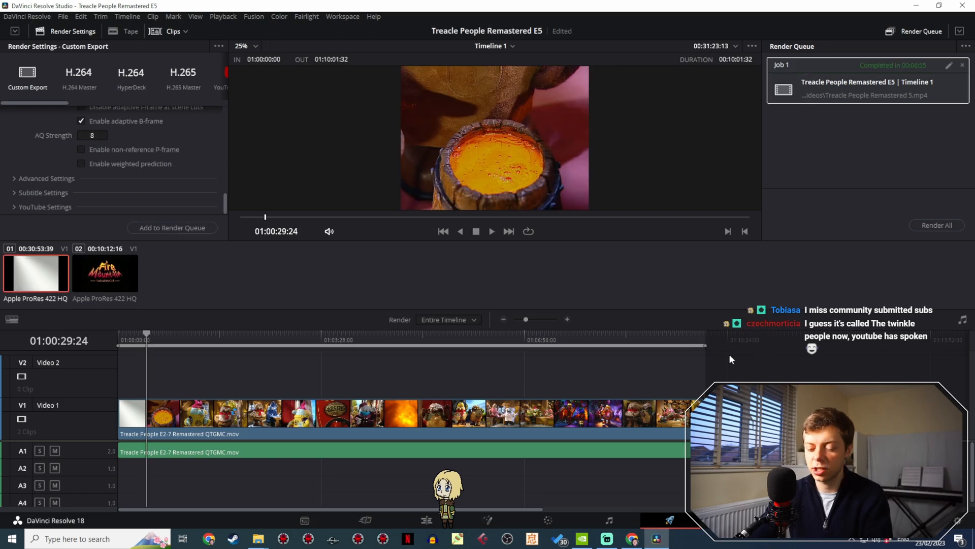
key(ctrl+s)
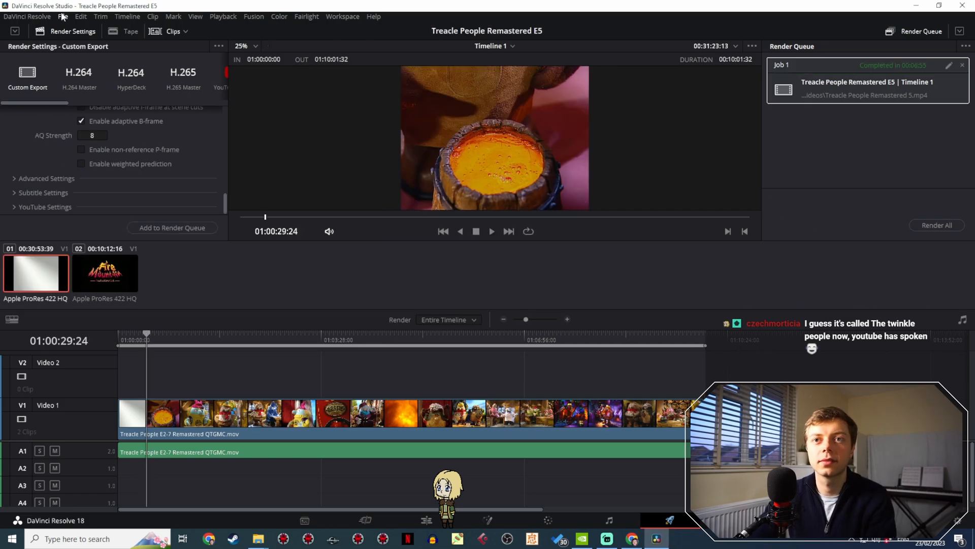
click(62, 17)
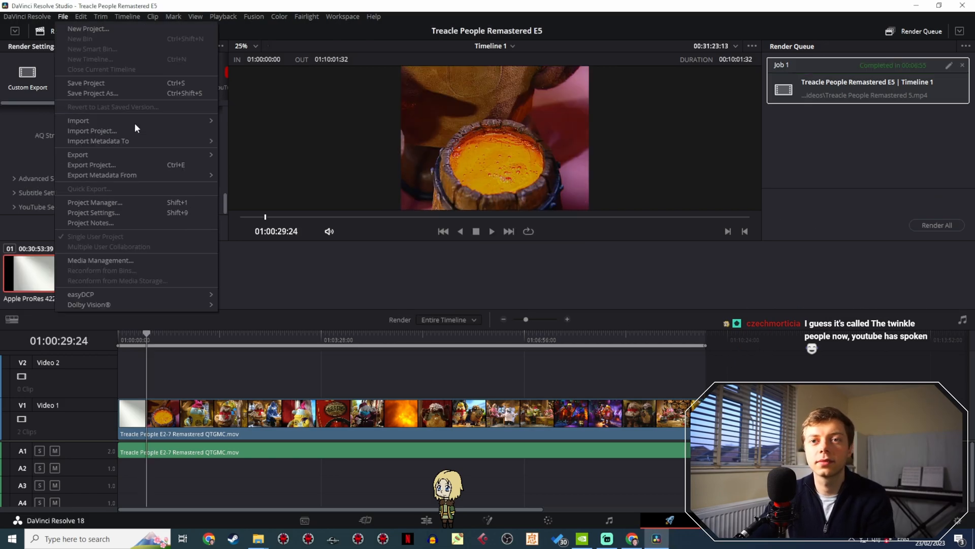
click(112, 94)
drag(512, 273, 491, 273)
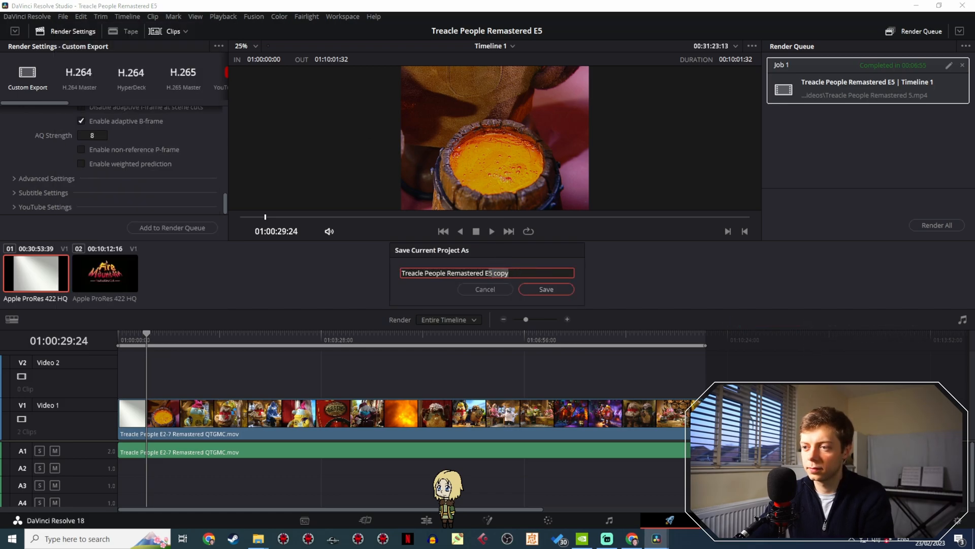
click(534, 289)
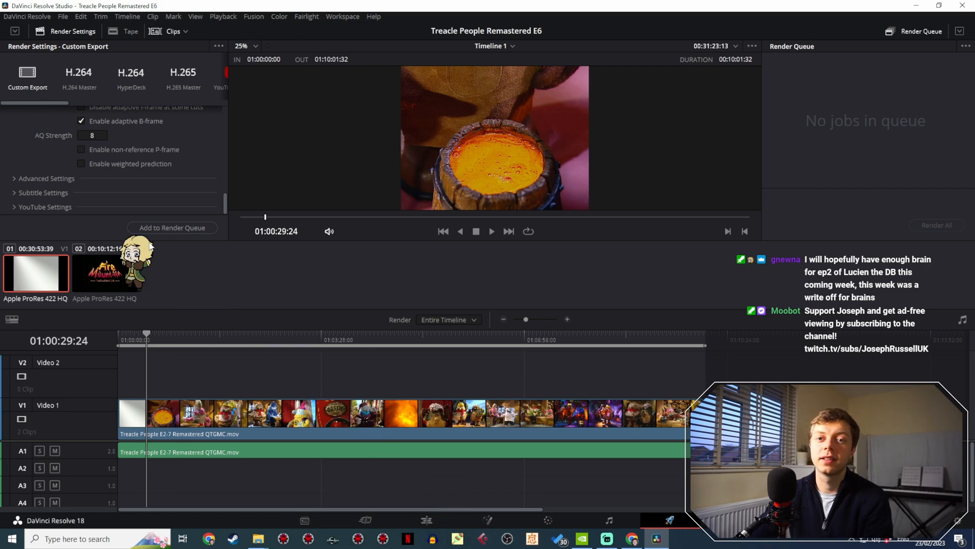
- Locate the Fire Mountain closing logo and the end of the previous episode's footage on the timeline in the Edit page
click(427, 520)
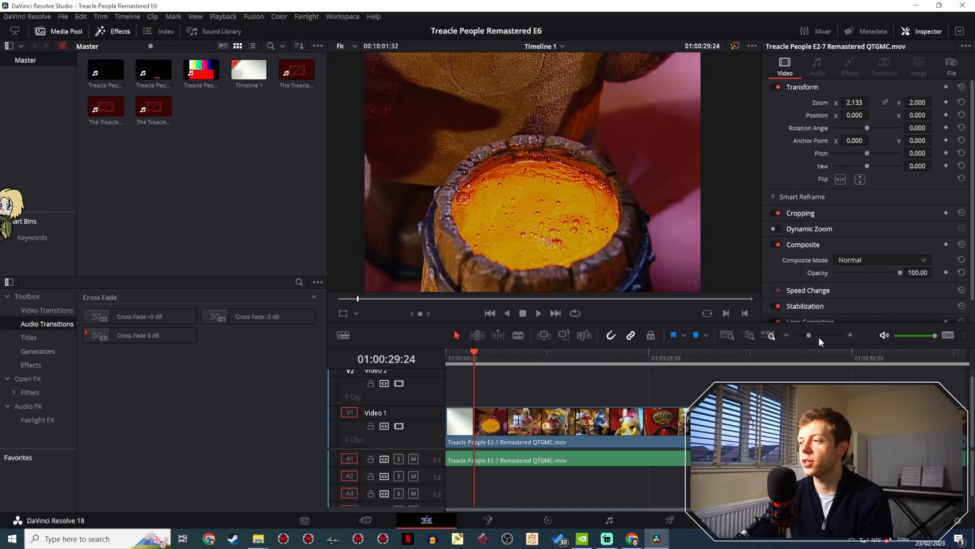
mouse_move(809, 336)
mouse_down()
mouse_move(792, 342)
mouse_move(805, 338)
mouse_up()
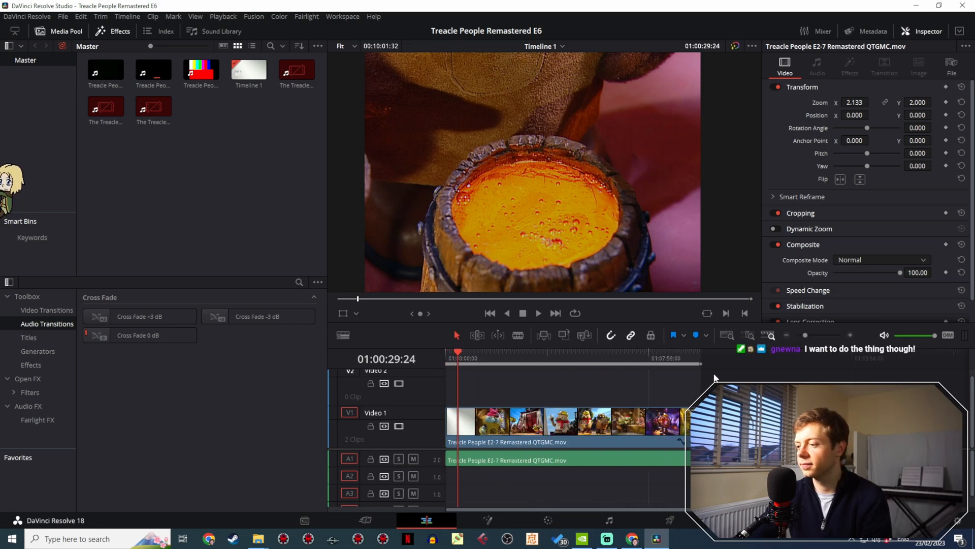
click(700, 357)
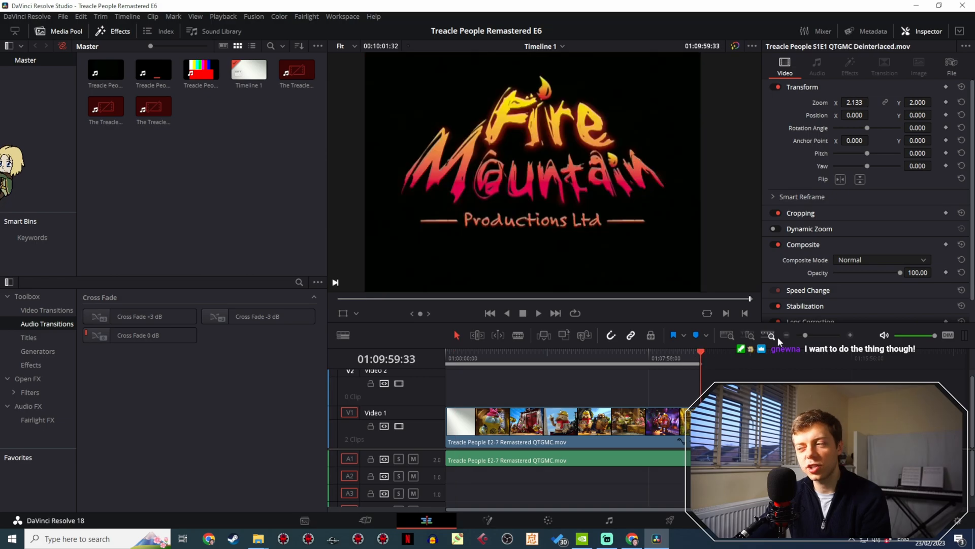
drag(805, 335, 814, 331)
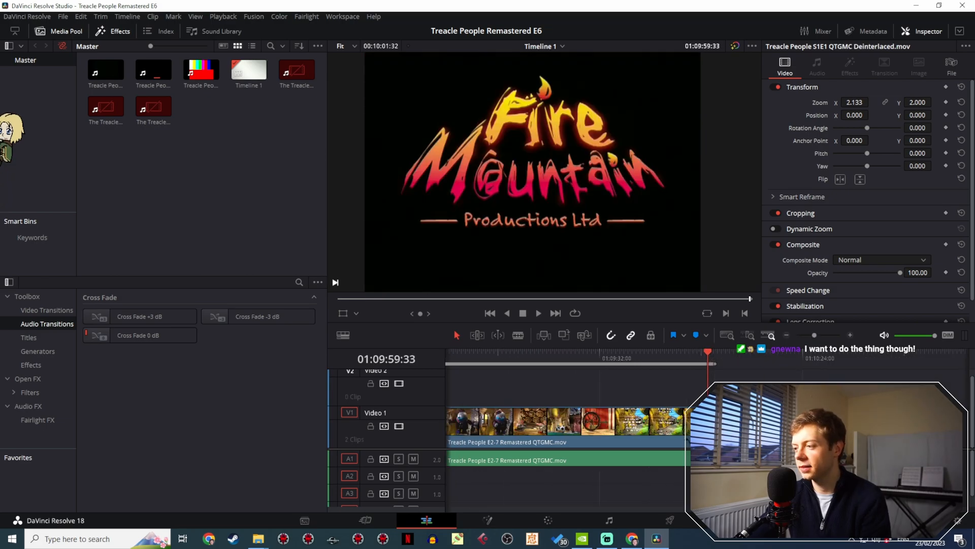
mouse_move(816, 336)
mouse_down()
mouse_move(797, 336)
mouse_move(816, 331)
mouse_up()
key(ctrl+z)
click(807, 355)
key(ctrl+z)
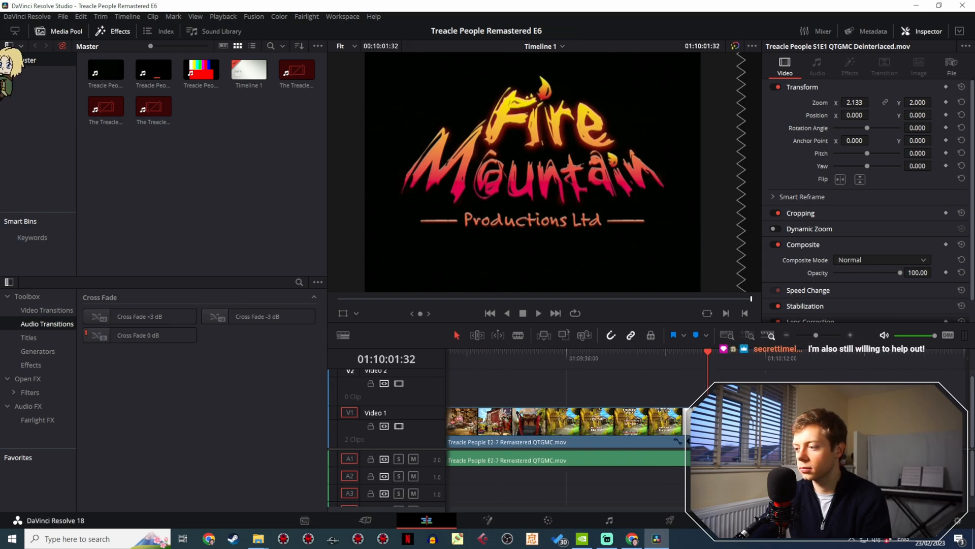
key(ctrl+z)
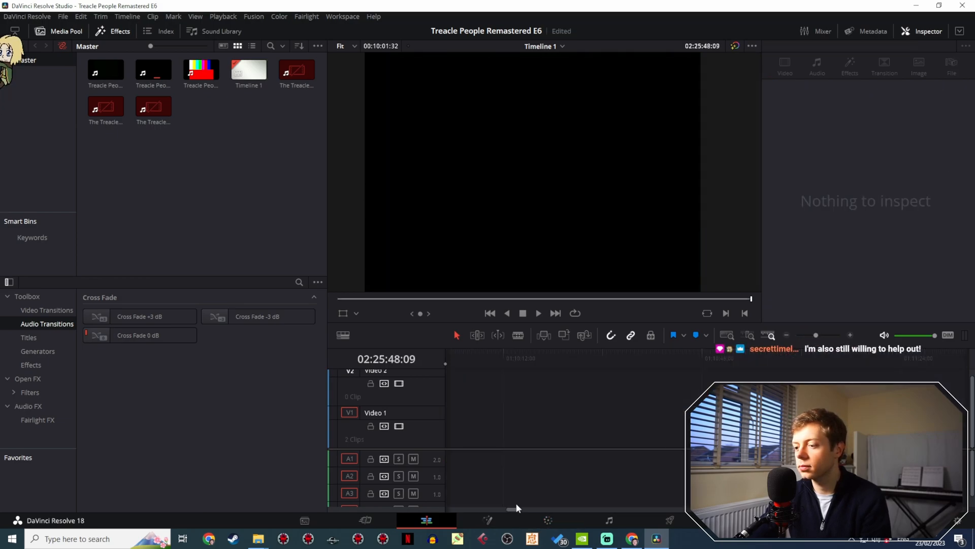
mouse_move(513, 508)
mouse_down()
mouse_move(494, 507)
mouse_move(509, 505)
mouse_up()
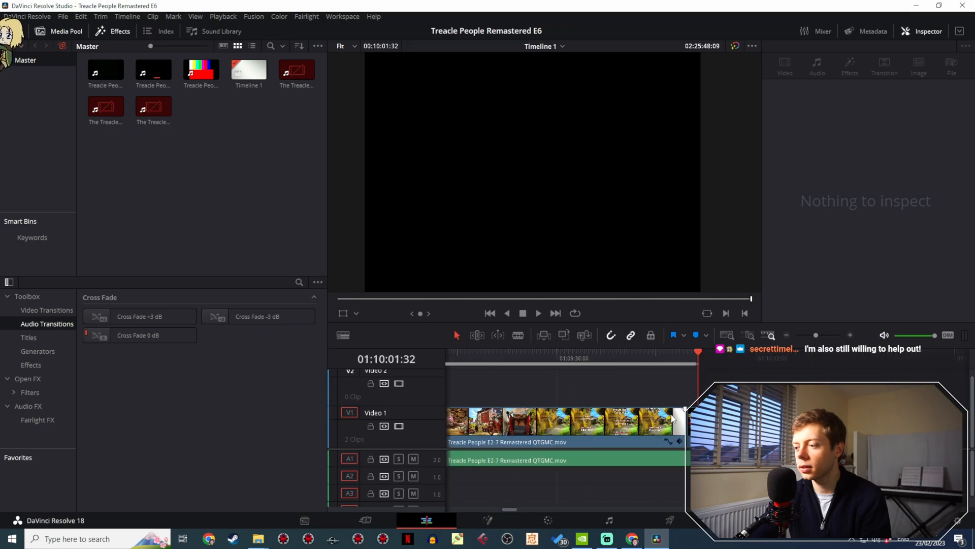
- Adjust the end of the Treacle People E2-7 Remastered QTGMC clip beyond the previous episode's end, and select its video and audio
drag(693, 422, 971, 428)
drag(816, 336, 805, 335)
drag(450, 430, 647, 411)
key(ctrl+z)
click(496, 441)
ctrl+click(498, 462)
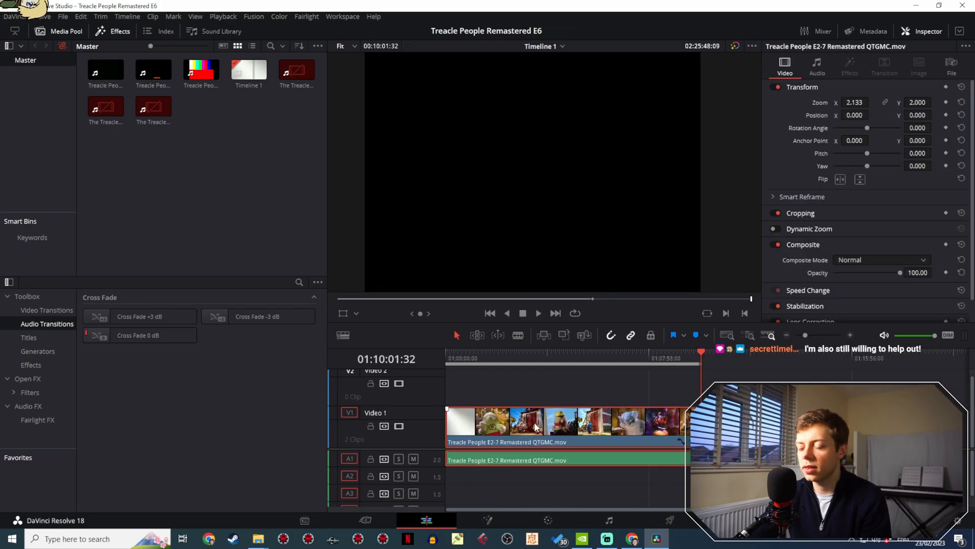
- Cut the E2-7 clip down to a short later section at the start of the timeline and enlarge the Audio 1 track
right_click(535, 422)
click(561, 415)
click(562, 384)
drag(574, 421, 695, 421)
drag(571, 436, 471, 416)
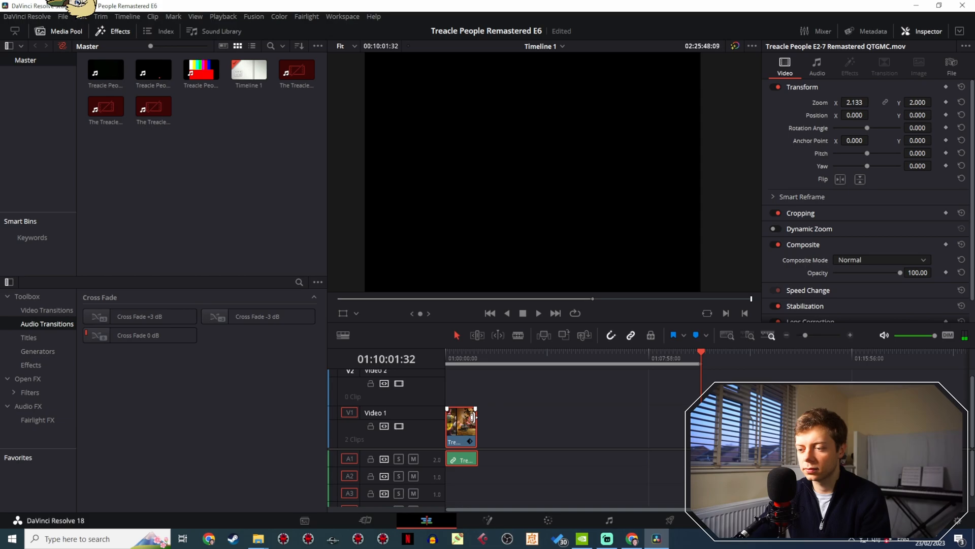
drag(428, 463, 429, 493)
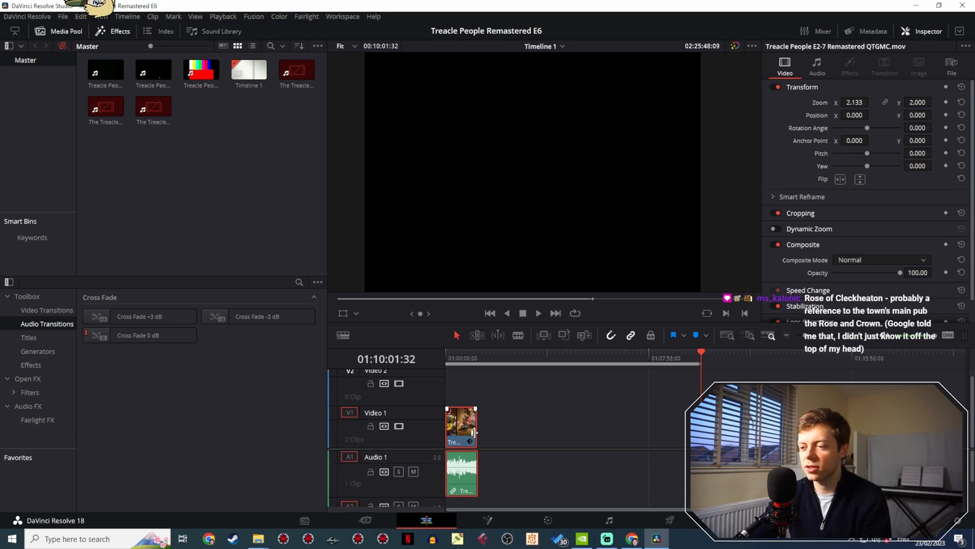
- Extend the E2-7 clip to episode length from the timeline start, and move the timeline's out point to about 01:10:49
drag(478, 426, 701, 427)
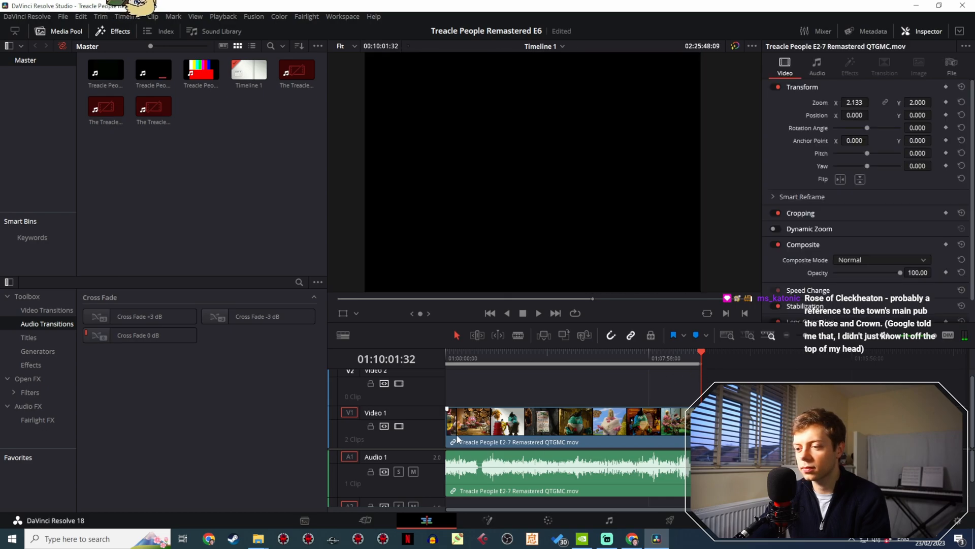
mouse_move(448, 429)
mouse_down()
mouse_move(486, 430)
mouse_move(467, 425)
mouse_up()
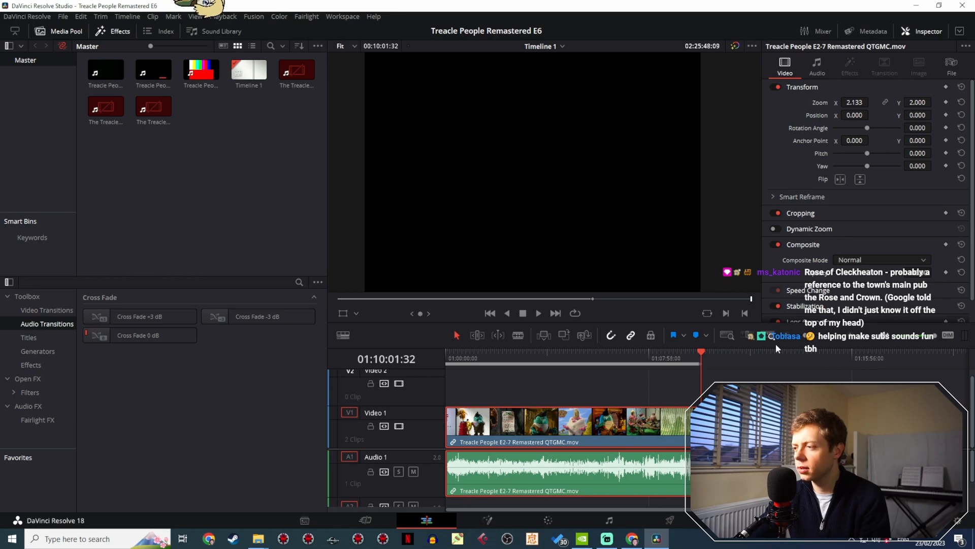
drag(804, 335, 816, 335)
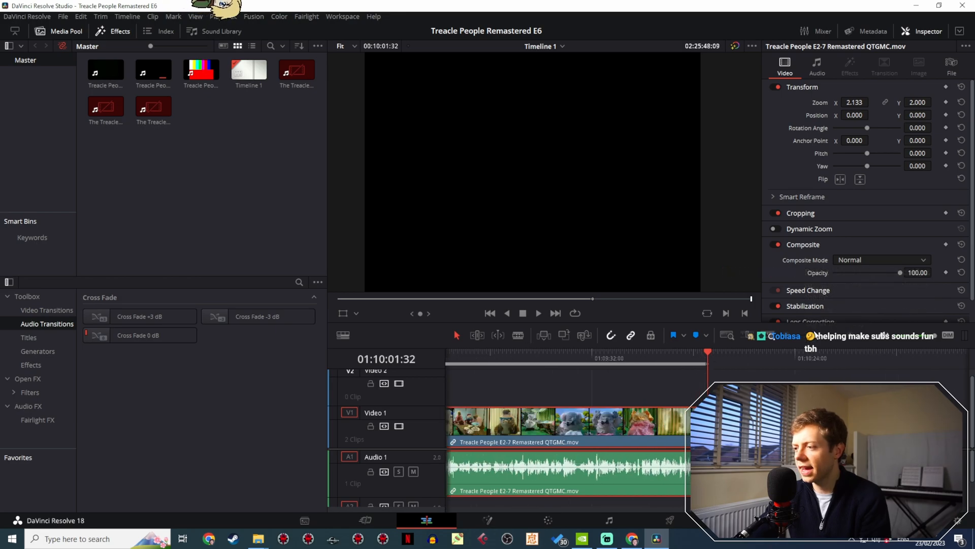
click(671, 355)
drag(705, 364, 892, 365)
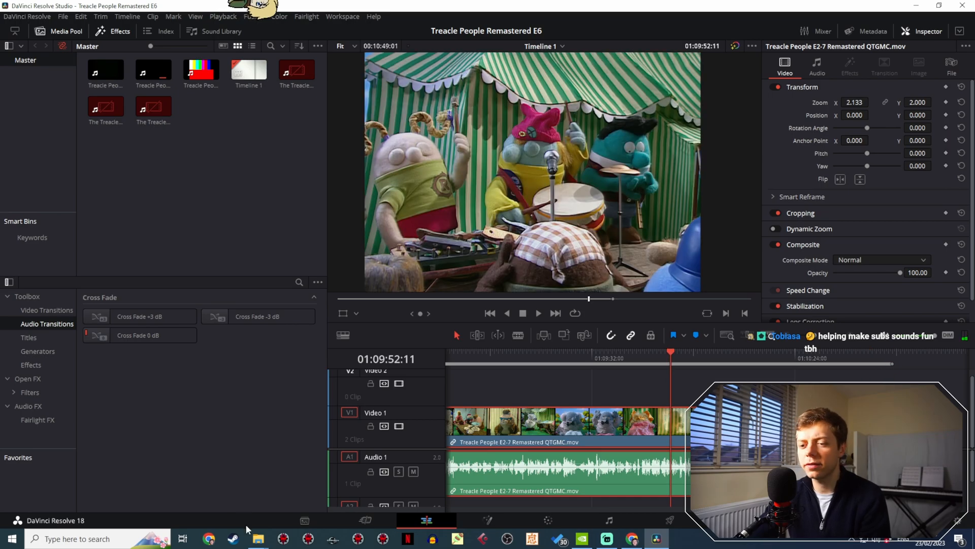
- Check the start of the exported Treacle People Remastered 5.mp4 from the Videos folder, and return to the episode 6 project in DaVinci Resolve
mouse_move(259, 541)
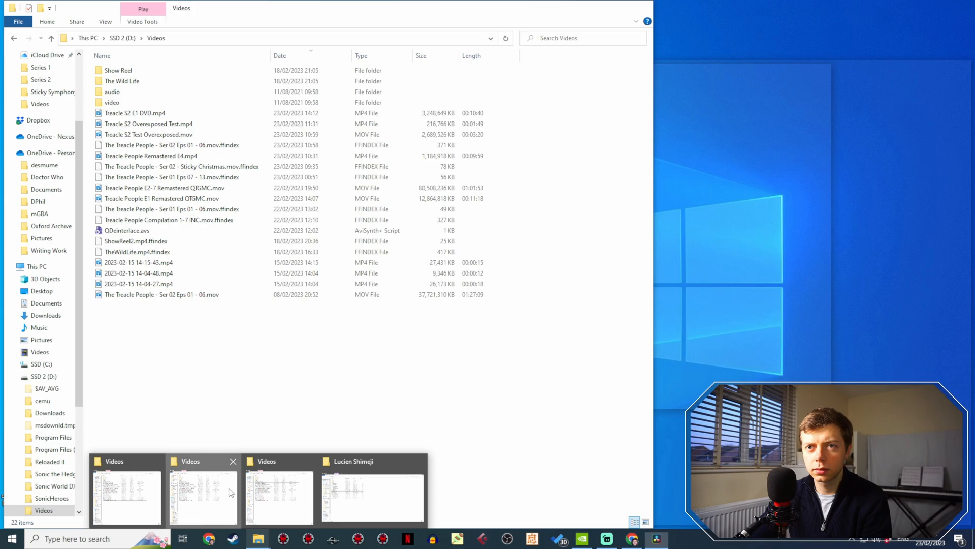
click(203, 495)
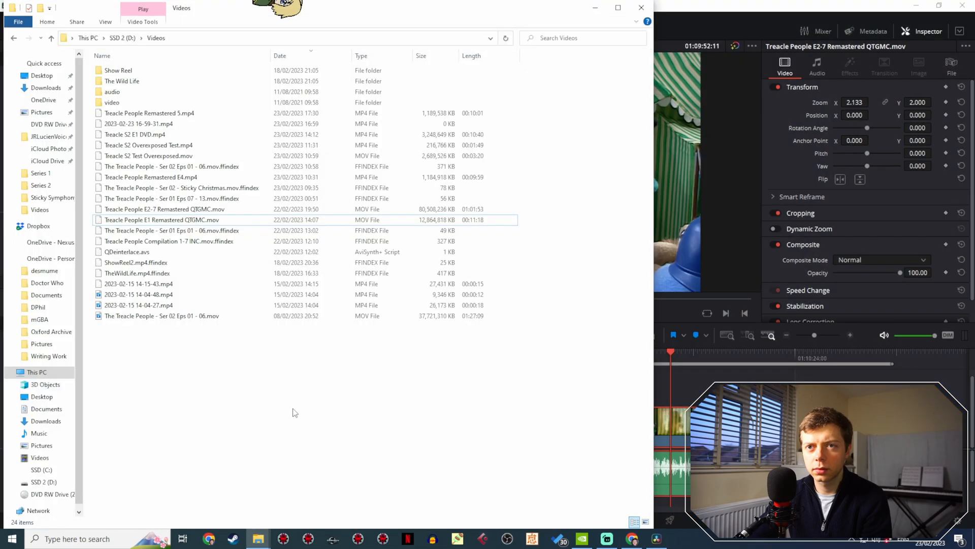
click(165, 117)
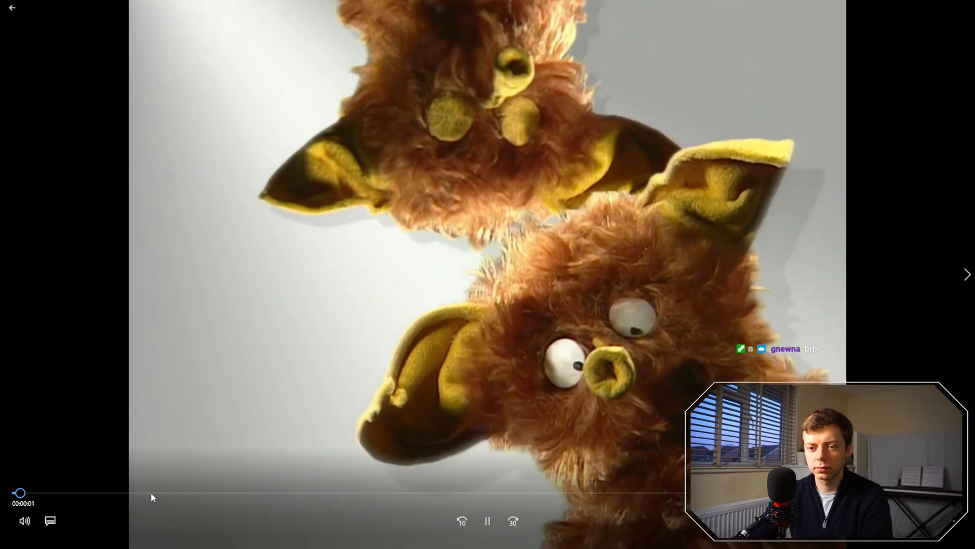
drag(151, 492, 690, 492)
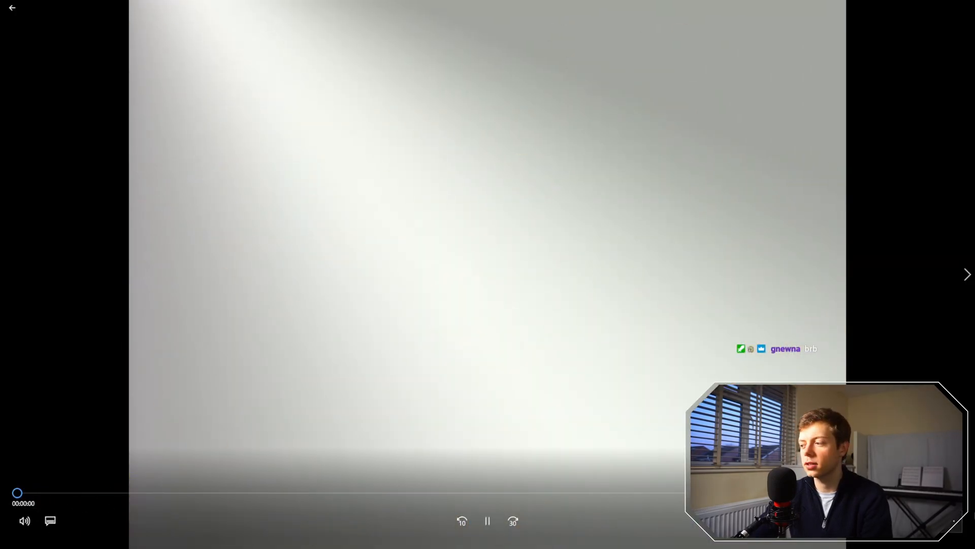
key(Escape)
click(965, 7)
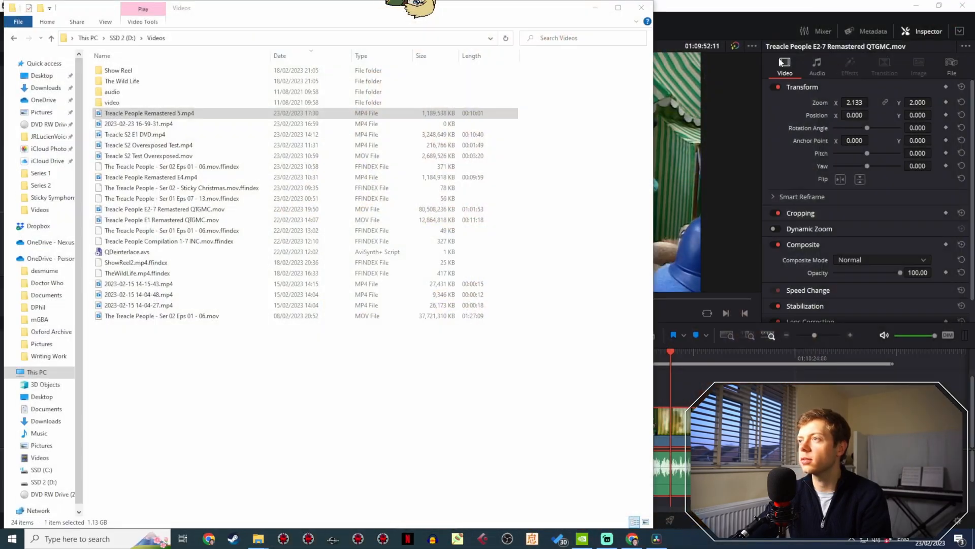
click(595, 7)
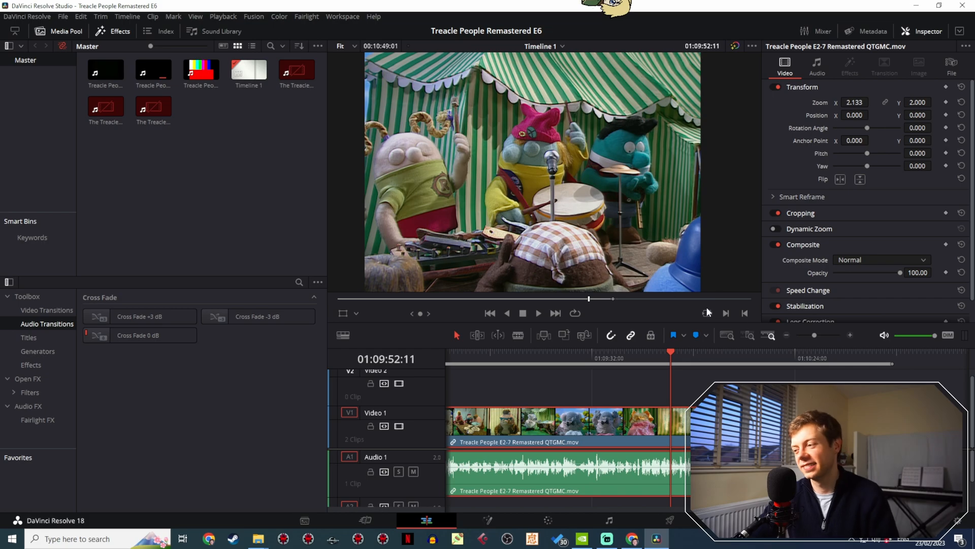
- Cut the E2-7 clip at 01:00:05:06 and remove the black lead-in so the white opening shot starts at 01:00:00:00
drag(815, 334, 803, 334)
drag(472, 351, 442, 349)
drag(805, 334, 824, 331)
drag(570, 351, 594, 350)
drag(823, 335, 831, 332)
drag(713, 359, 712, 359)
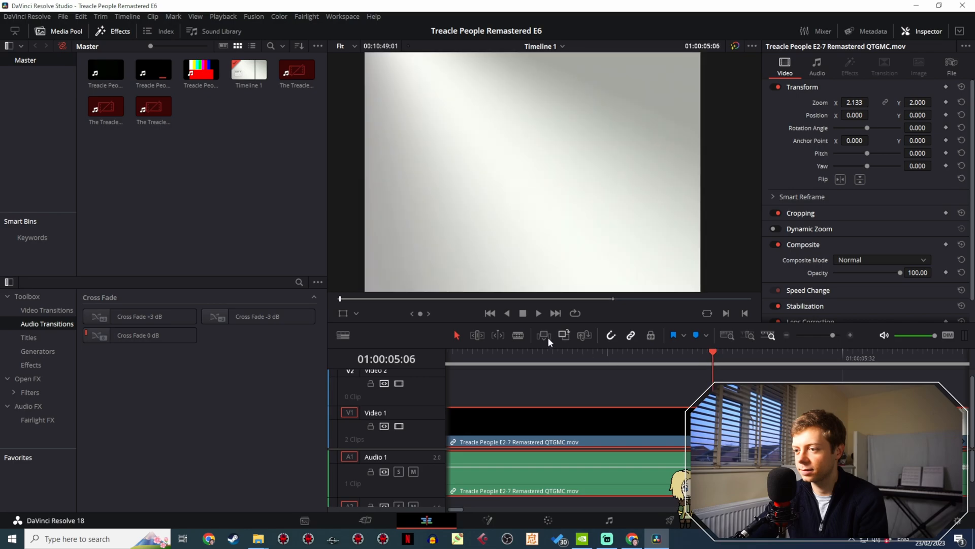
key(ctrl+b)
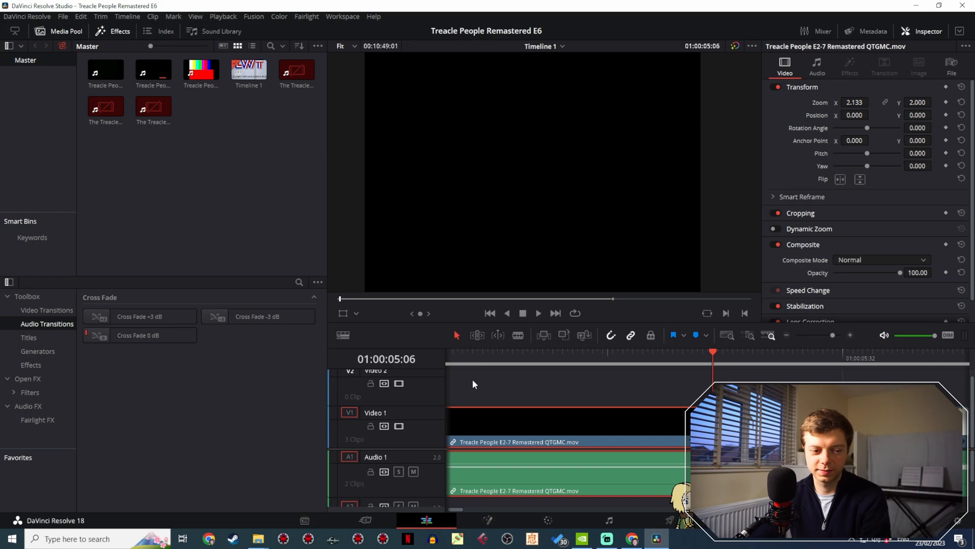
key(ctrl+z)
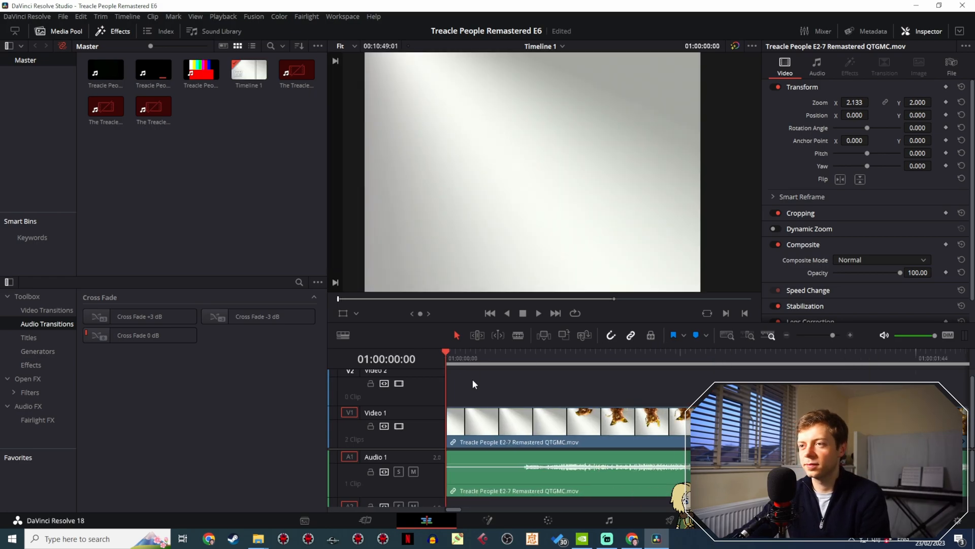
- Add a 15-frame audio fade-in at the start of the E2-7 clip and play back the opening
key(space)
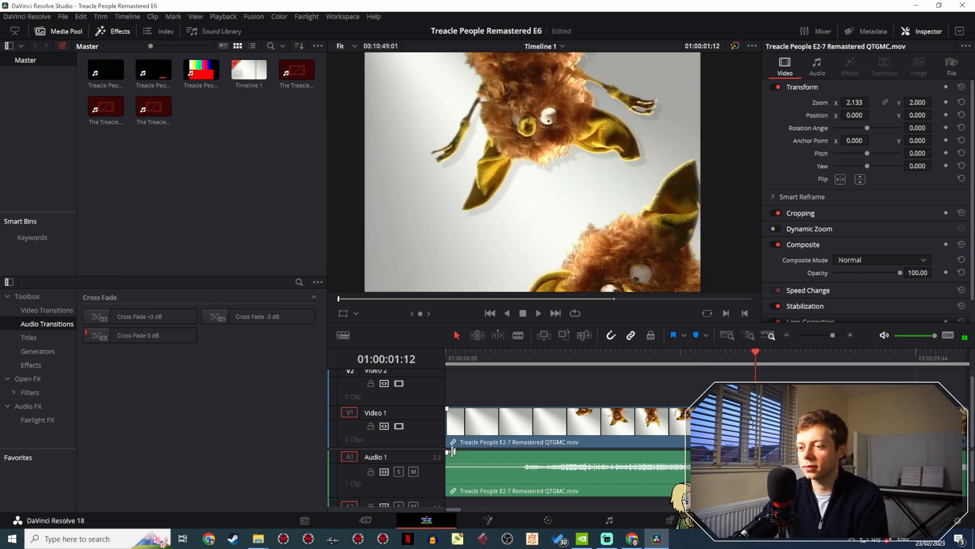
drag(447, 451, 524, 456)
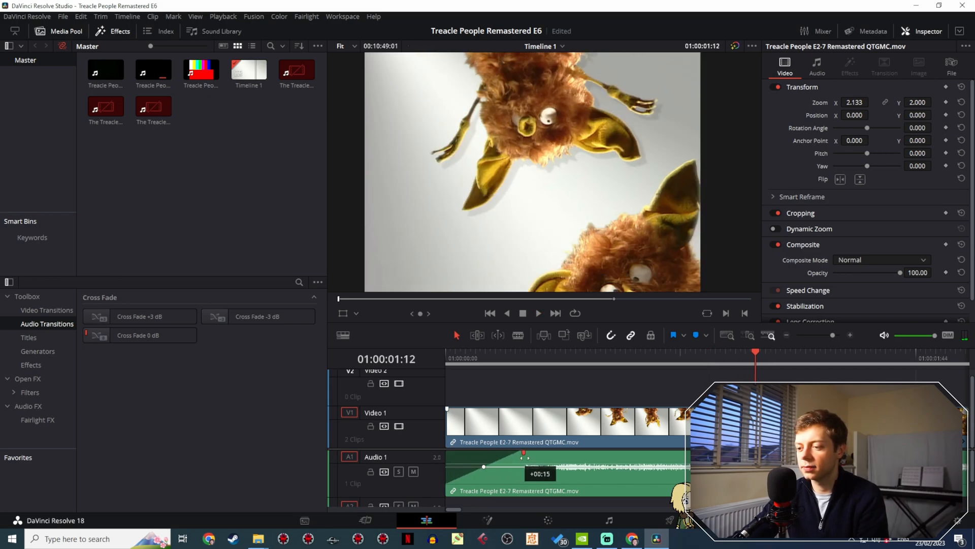
drag(485, 353, 431, 353)
key(space)
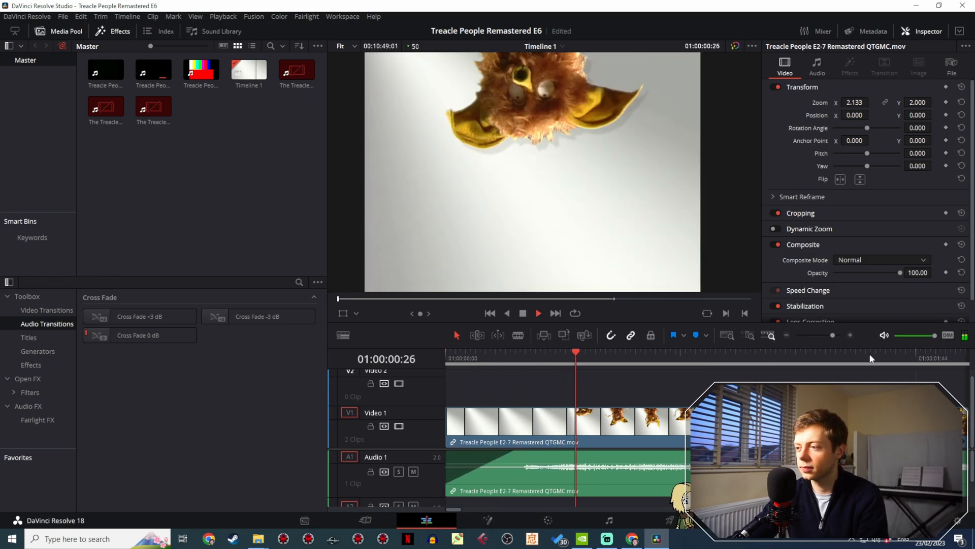
- Cut the E2-7 clip at the end of the London Studios card, 01:10:21:47, and delete the LWT footage that follows
mouse_move(833, 335)
mouse_down()
mouse_move(805, 341)
mouse_move(828, 331)
mouse_up()
click(675, 355)
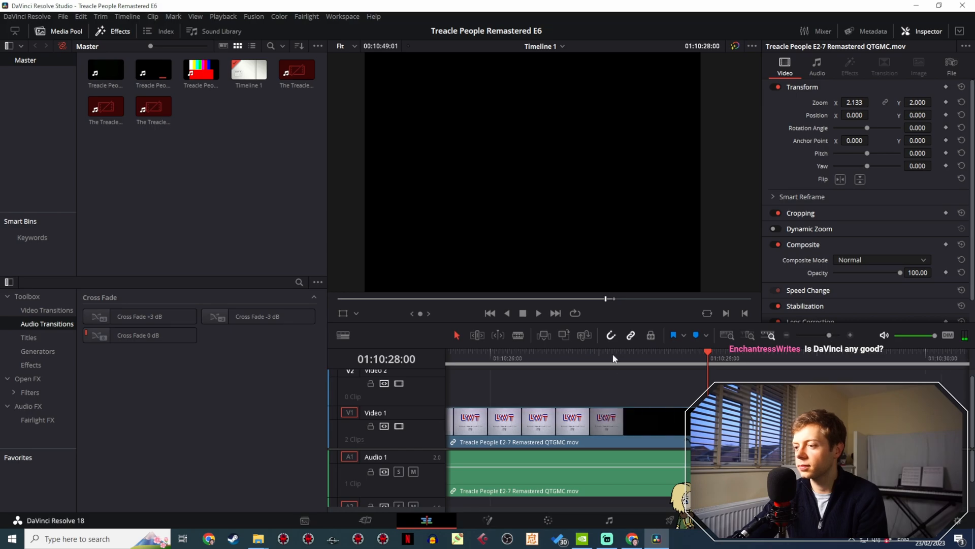
drag(612, 356, 564, 362)
drag(539, 404, 863, 402)
drag(618, 394, 636, 396)
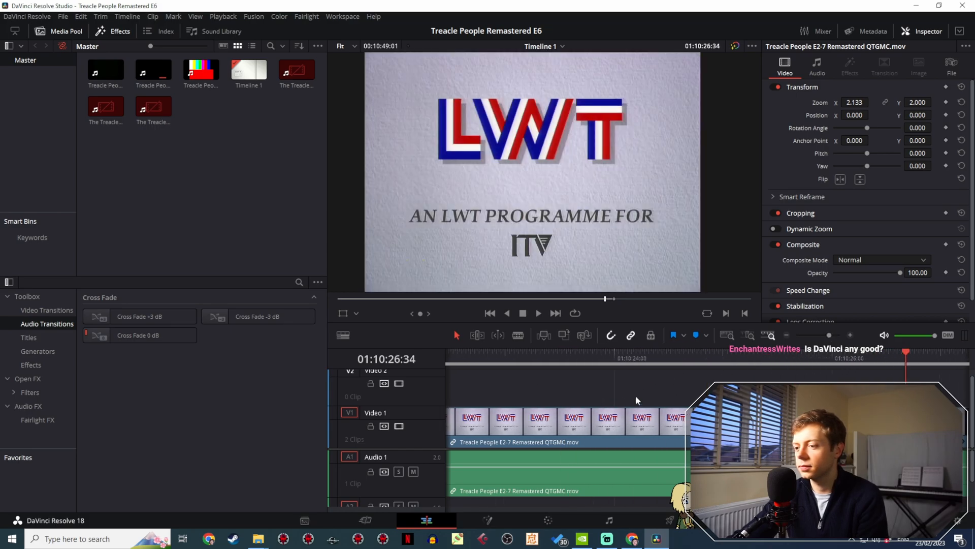
scroll(636, 391, left, 5)
drag(513, 362, 569, 353)
click(518, 335)
click(569, 424)
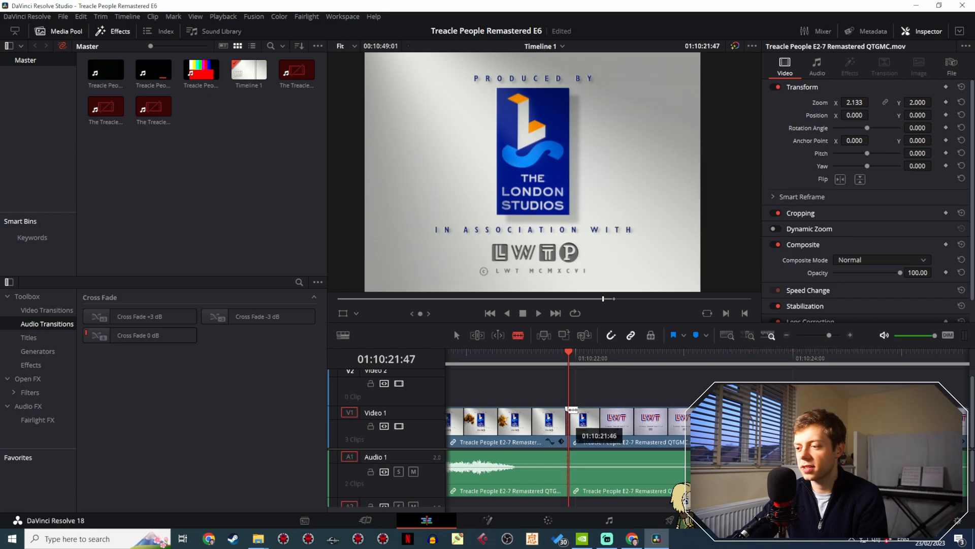
key(Delete)
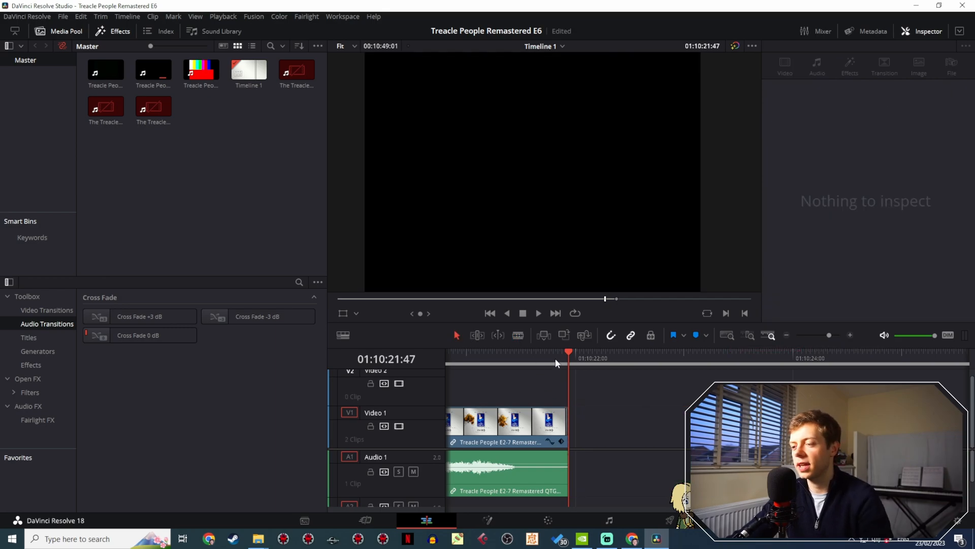
- Add a short audio fade-out at the end of the E2-7 clip and play back the ending
drag(555, 358, 535, 382)
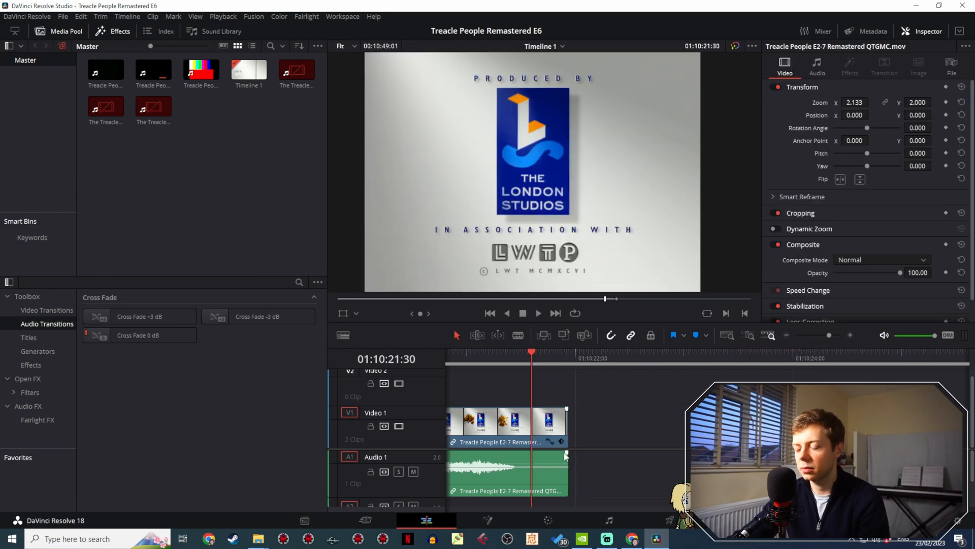
drag(567, 452, 524, 454)
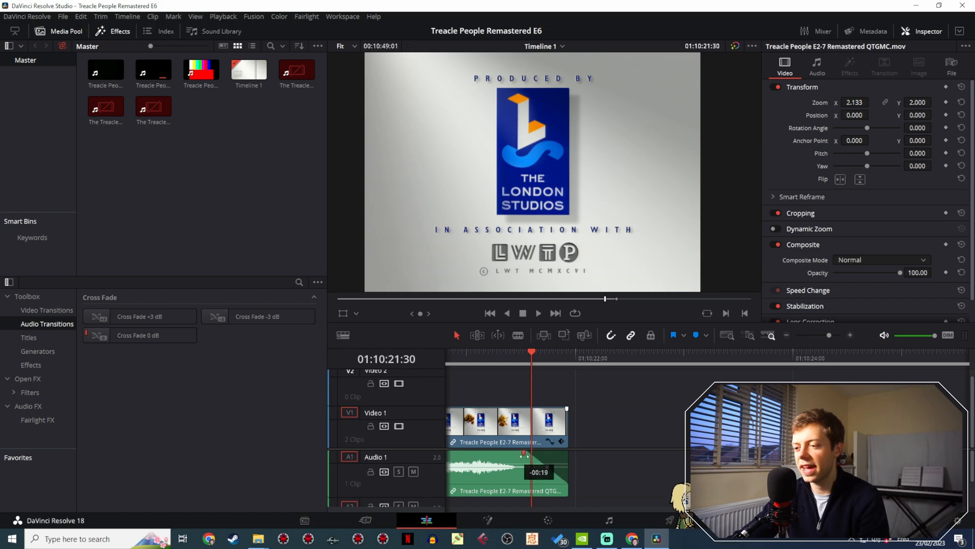
click(490, 357)
key(space)
key(space)
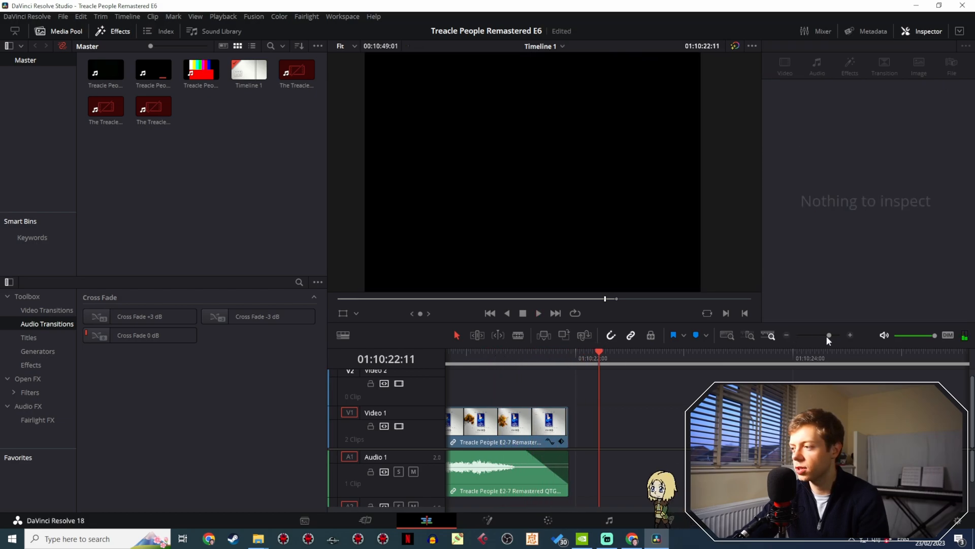
- Bring the Fire Mountain closing logo clip directly against the end of the E2-7 clip on Video 1
drag(827, 337, 805, 342)
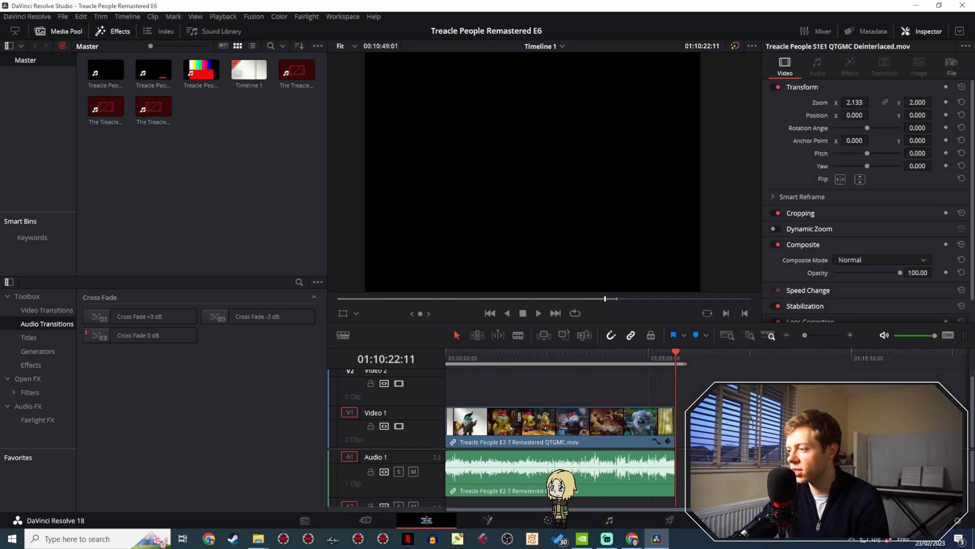
key(Delete)
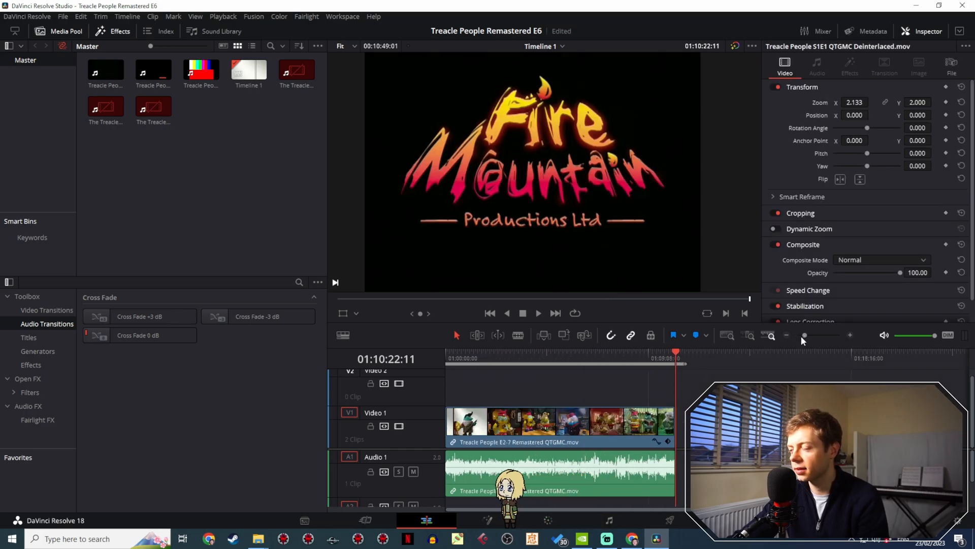
drag(801, 335, 832, 335)
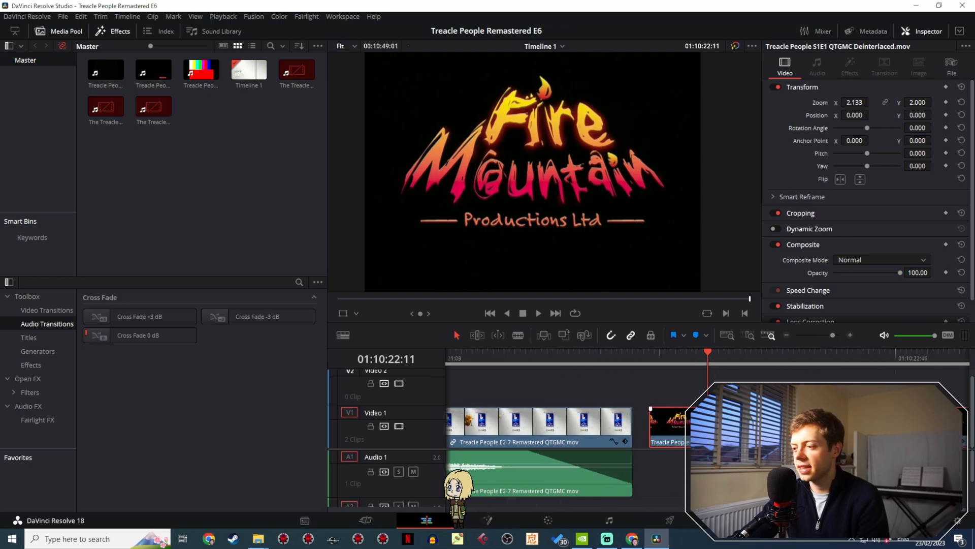
drag(726, 426, 711, 426)
- Play back the join into the Fire Mountain logo, and scrub back through the episode to about 01:04:31
click(580, 350)
key(space)
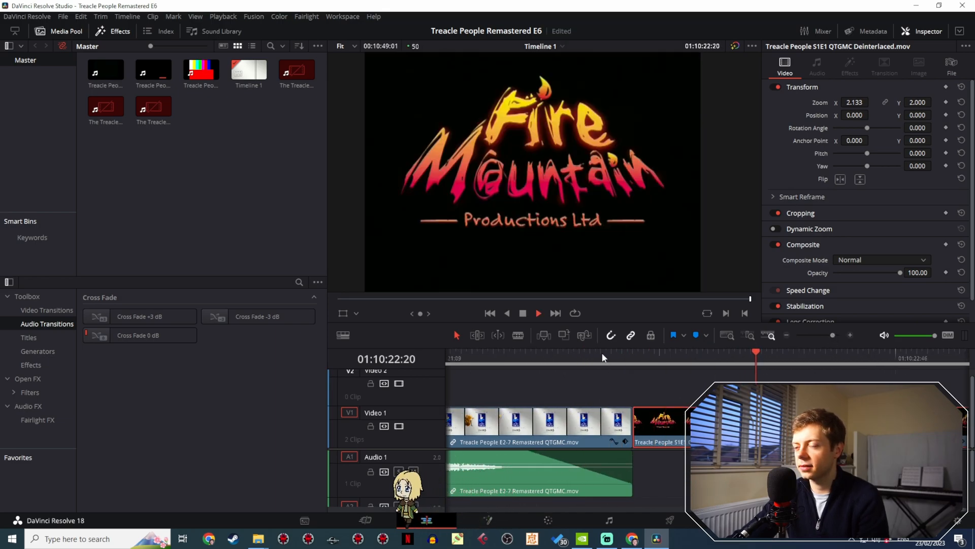
key(space)
drag(833, 333, 824, 335)
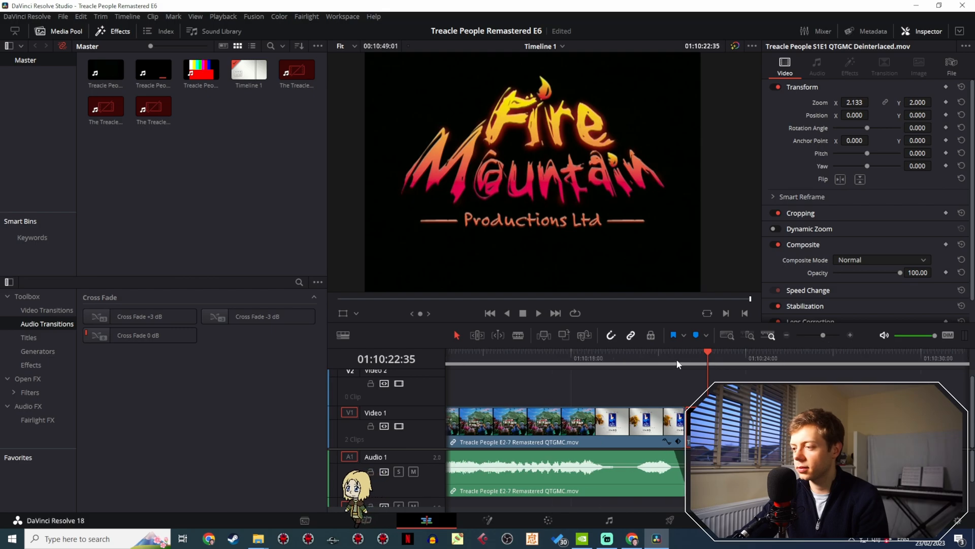
drag(676, 359, 459, 351)
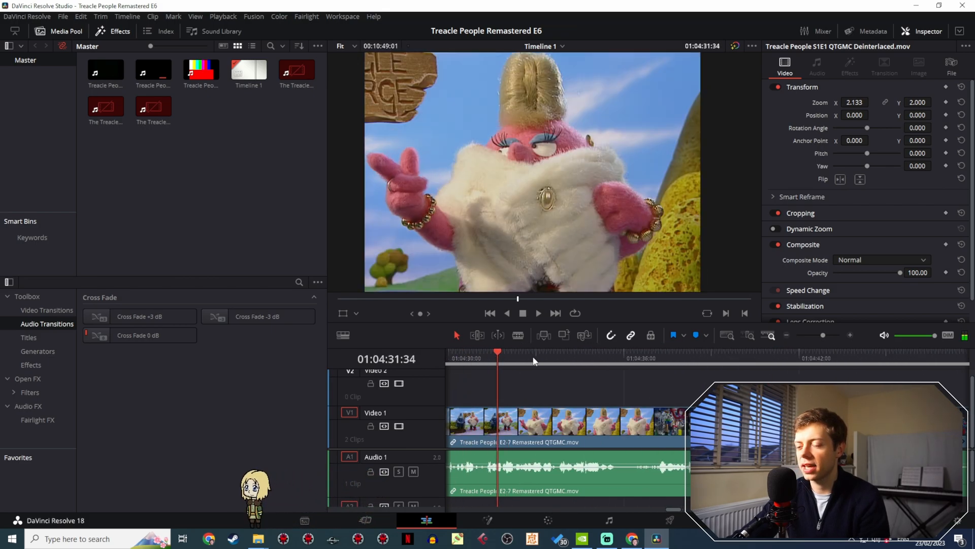
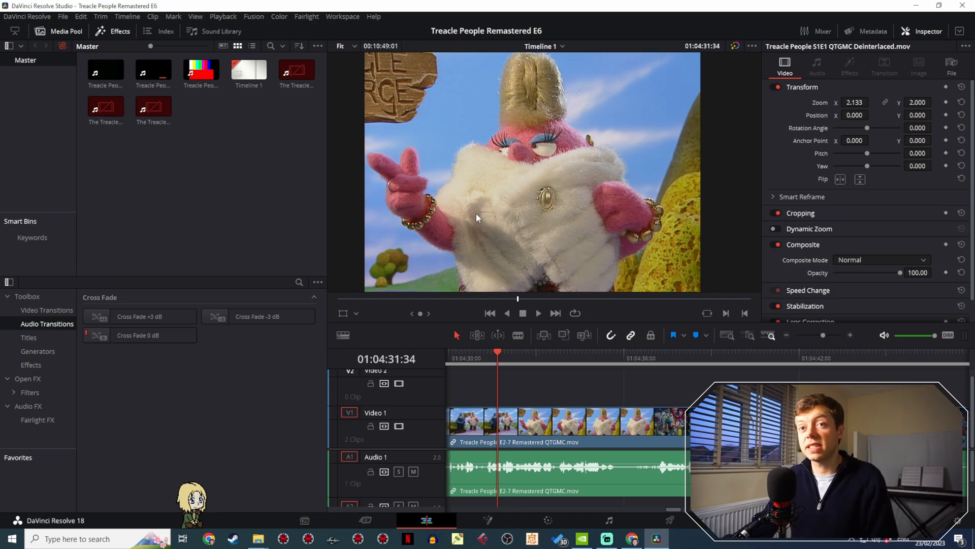
- Review the export format and codec in the render settings, and check the available encoder options
click(669, 520)
scroll(200, 178, up, 4)
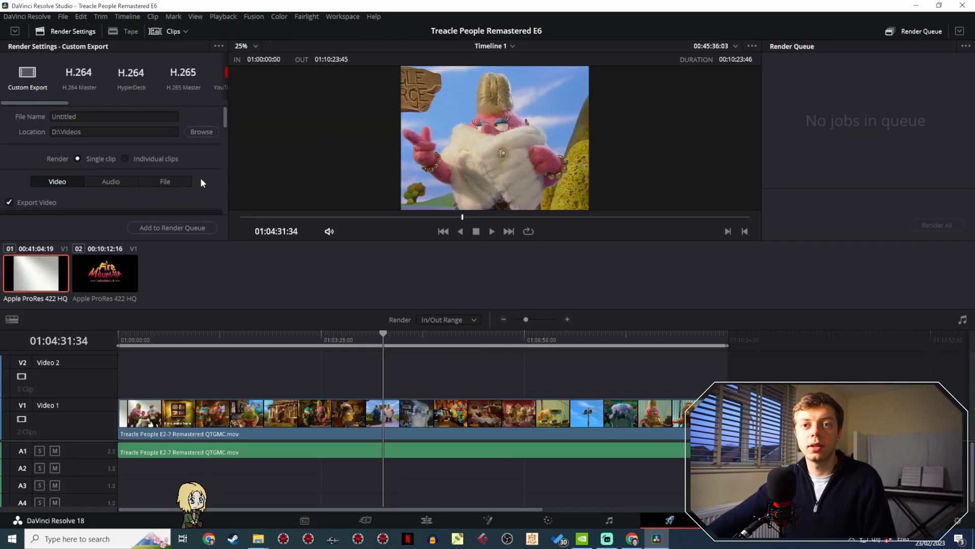
scroll(200, 173, down, 2)
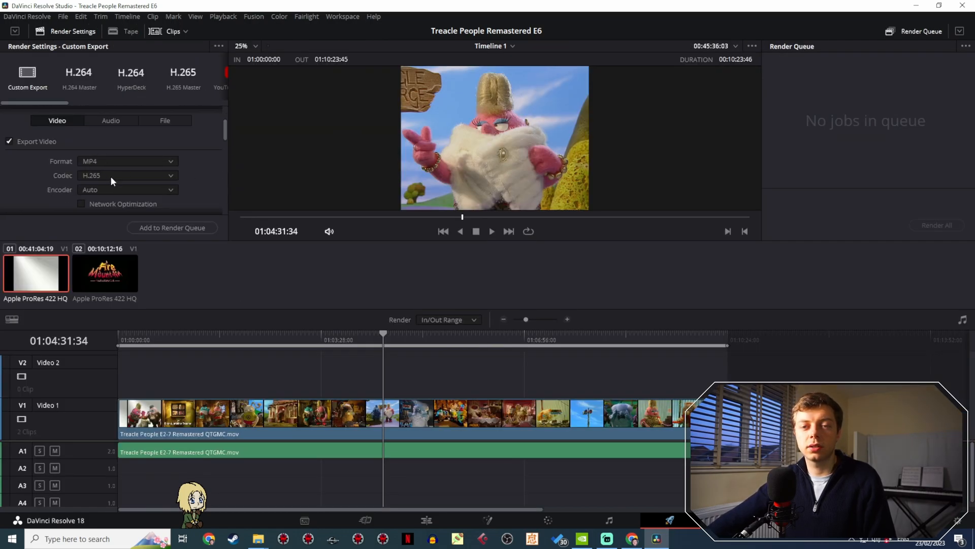
click(106, 192)
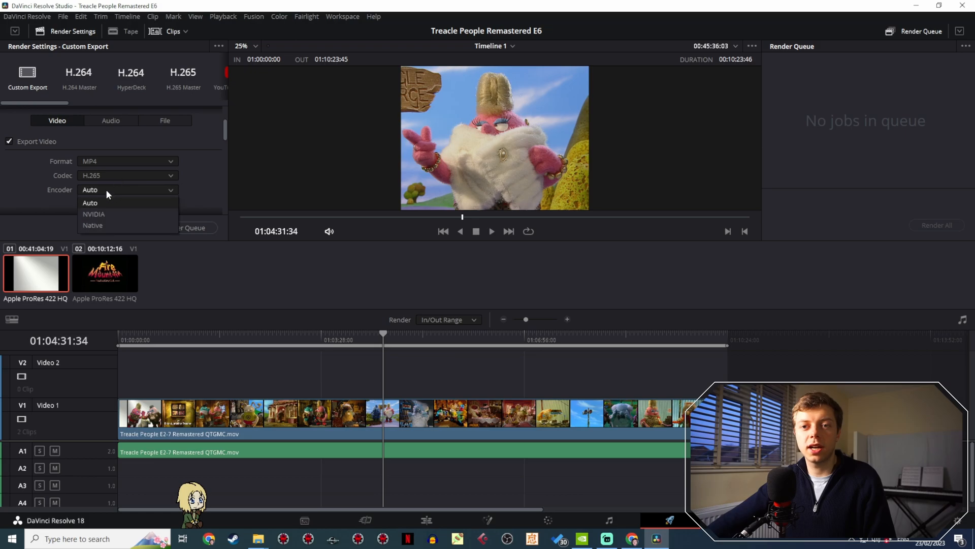
click(106, 189)
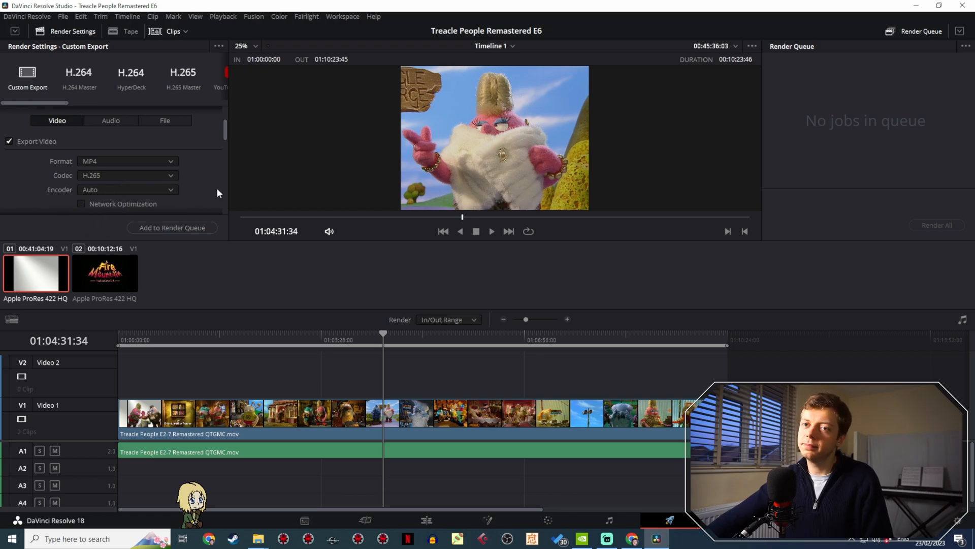
- Return to the edit timeline and scrub through the episode to the Fire Mountain logo, then back to about 01:01:23
click(427, 520)
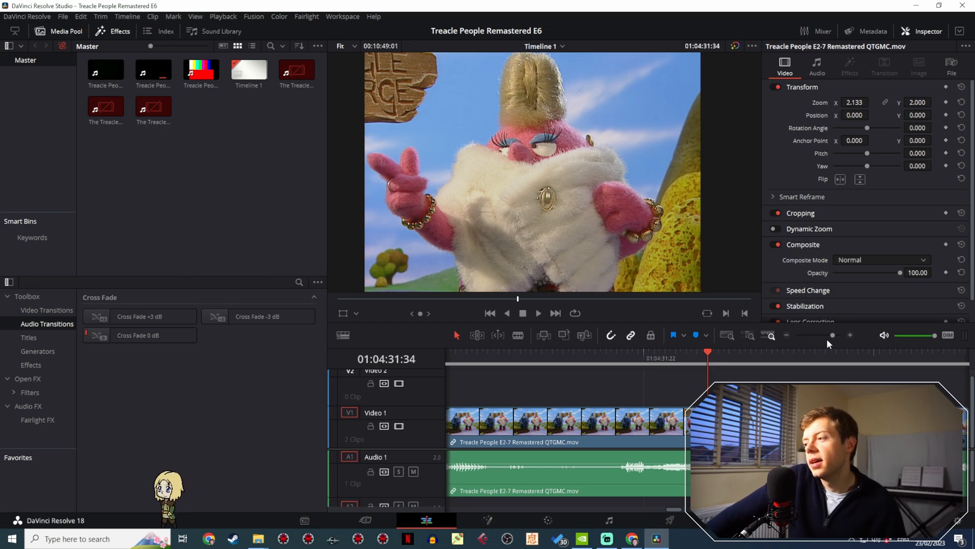
drag(830, 336, 804, 341)
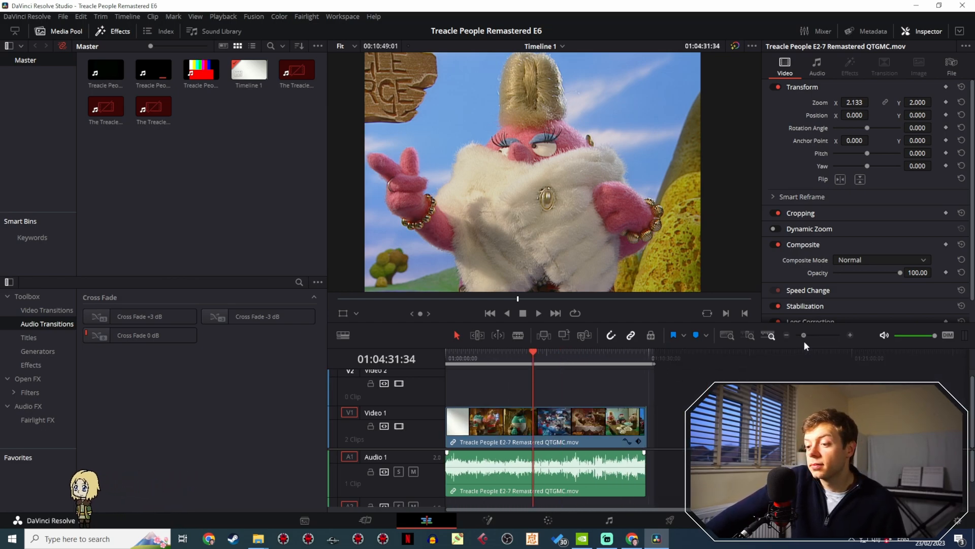
drag(497, 351, 623, 362)
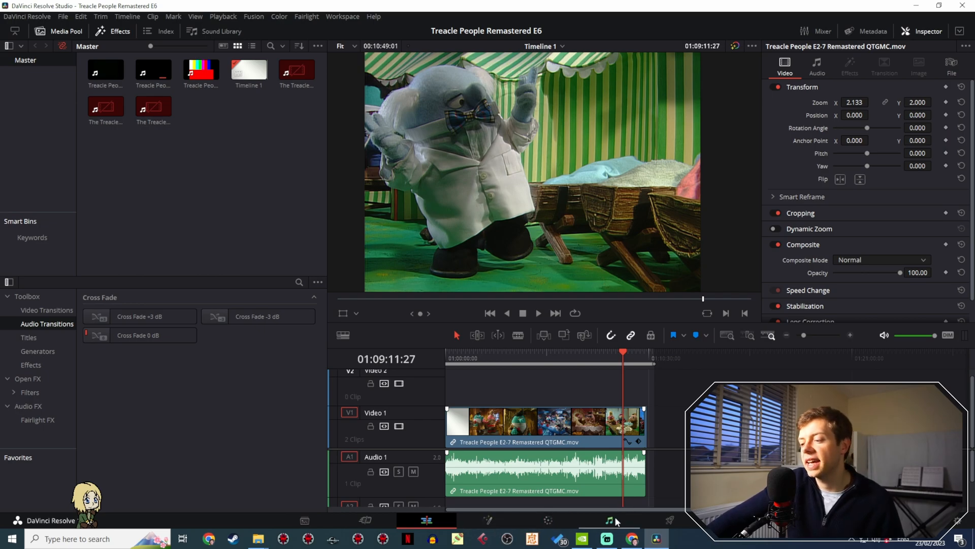
mouse_move(630, 362)
mouse_down()
mouse_move(640, 362)
mouse_move(414, 356)
mouse_move(646, 356)
mouse_up()
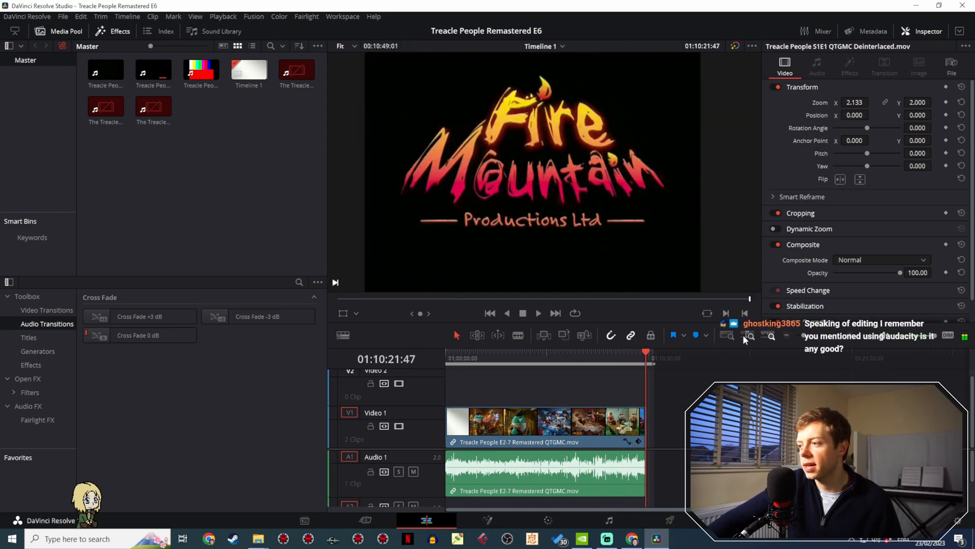
drag(570, 350, 472, 360)
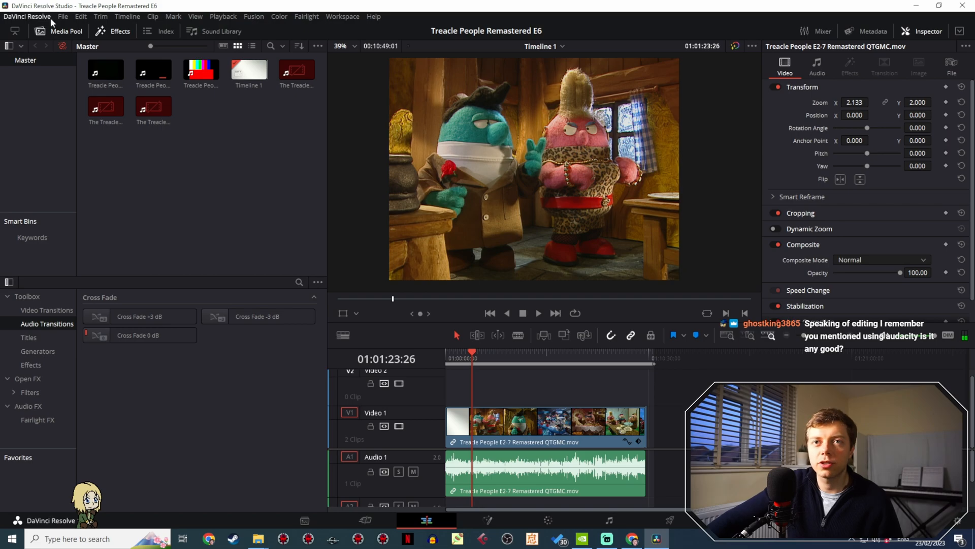
- Set the project's custom timeline resolution to 1536 x 1152 and save the project settings
click(63, 16)
click(117, 214)
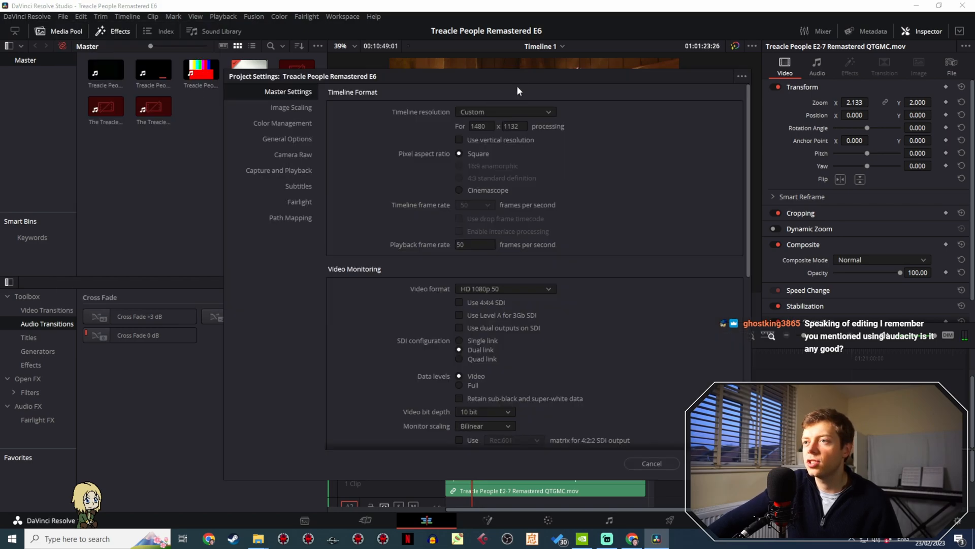
drag(517, 87, 162, 110)
click(148, 149)
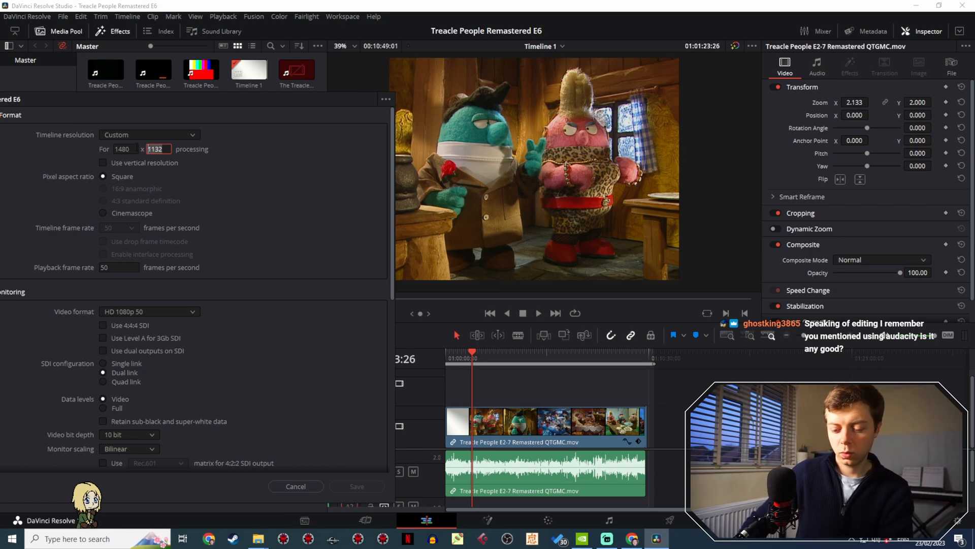
key(ctrl+a)
text(1152)
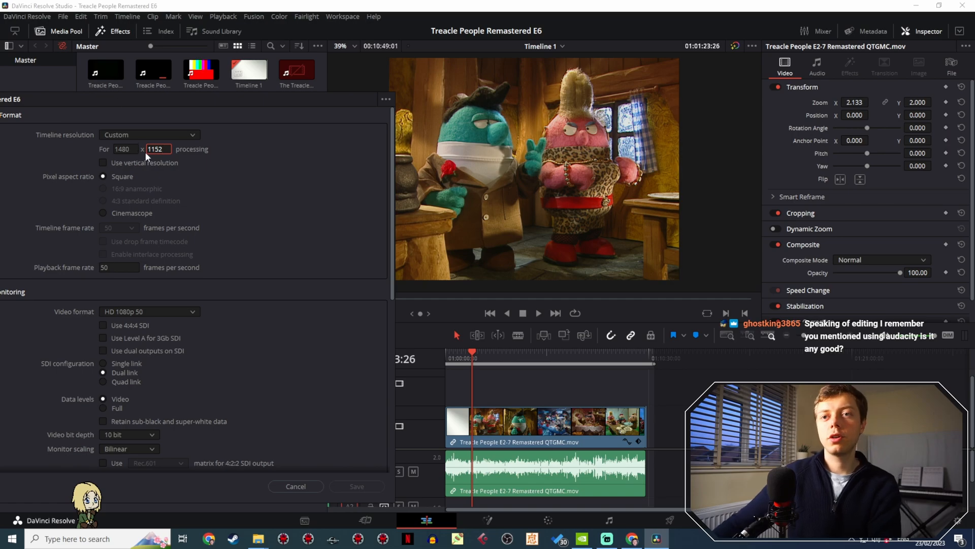
key(shift+Tab)
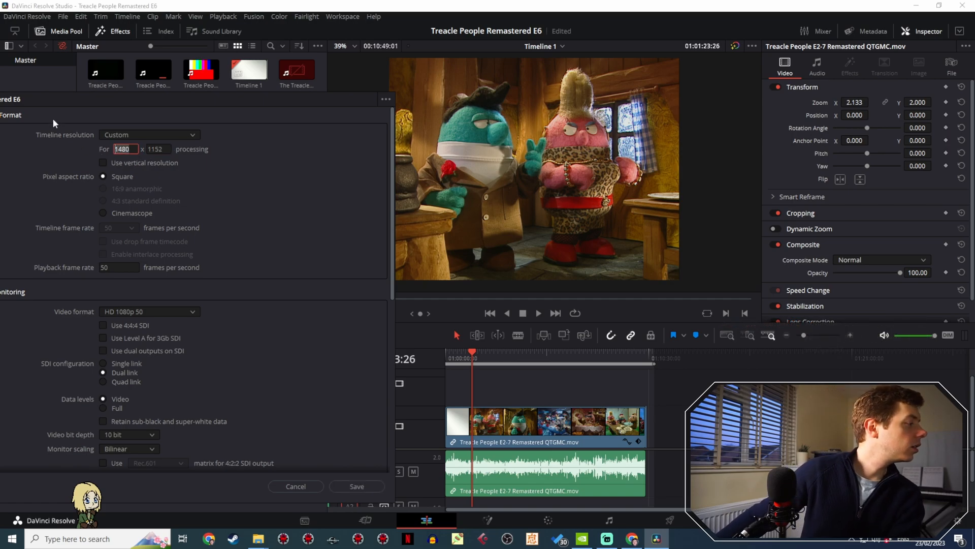
text(153)
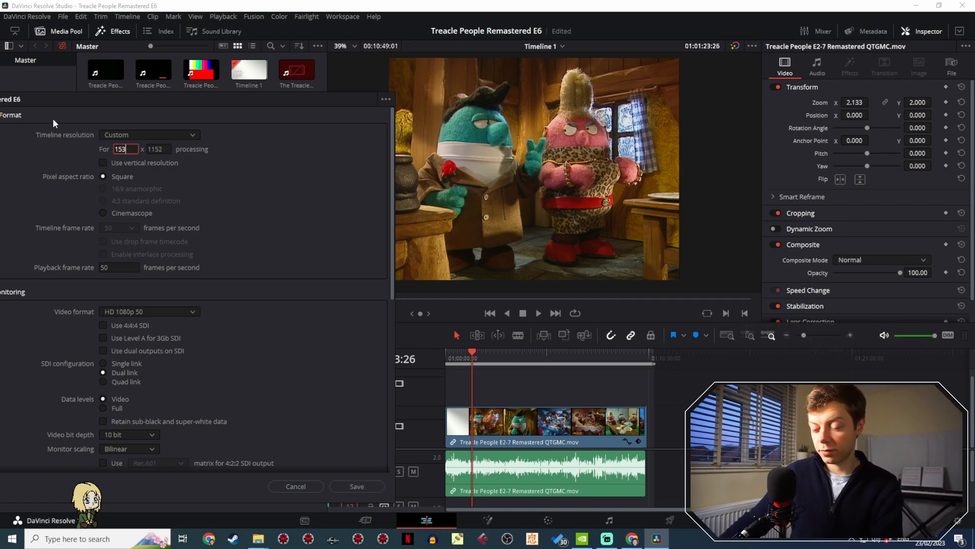
text(6)
click(370, 485)
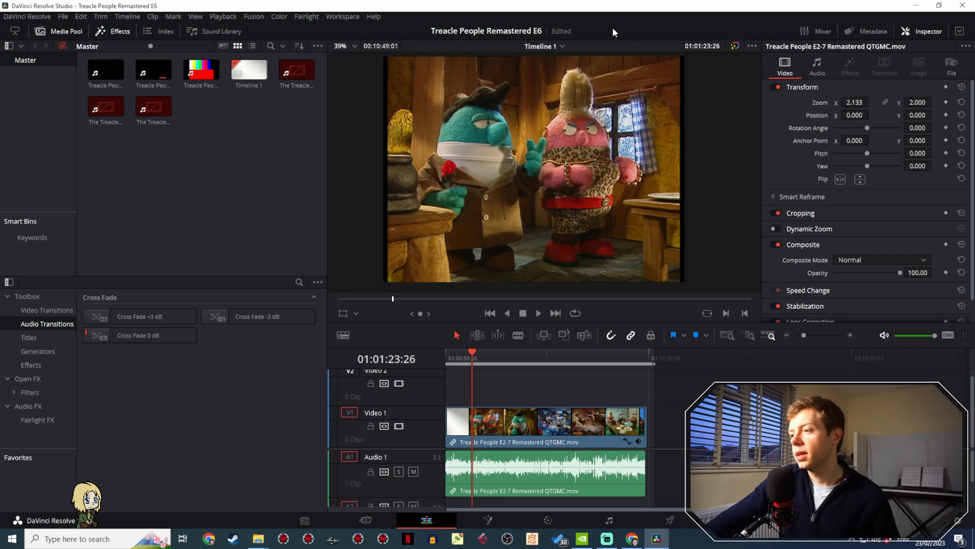
- Inspect the opening and the title shot at about 01:00:27, enlarging the lower edge of the frame in the viewer
drag(474, 352, 452, 345)
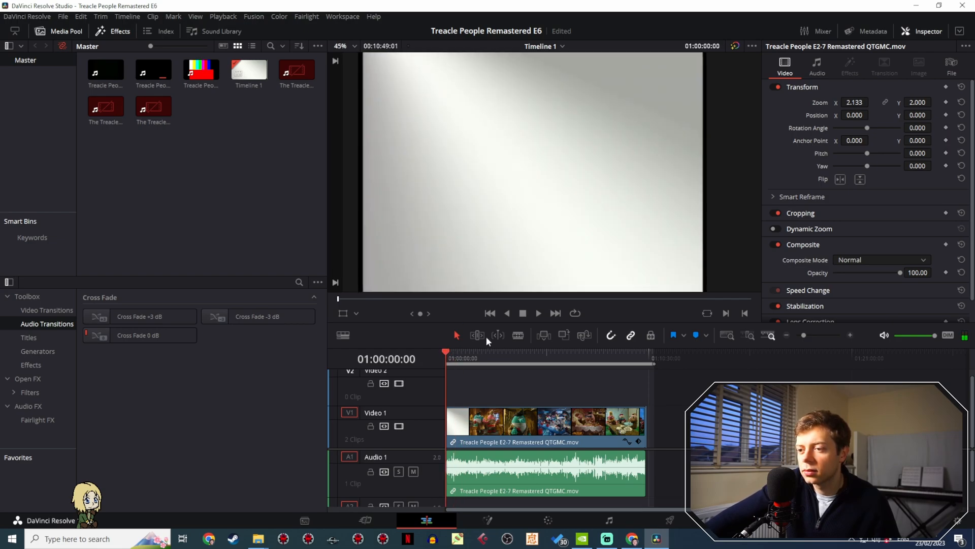
click(813, 337)
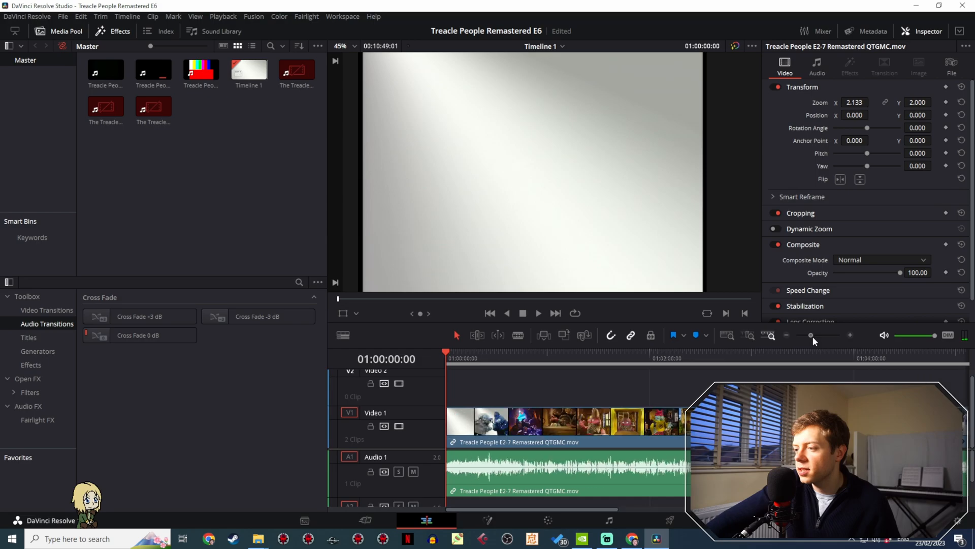
drag(447, 352, 537, 352)
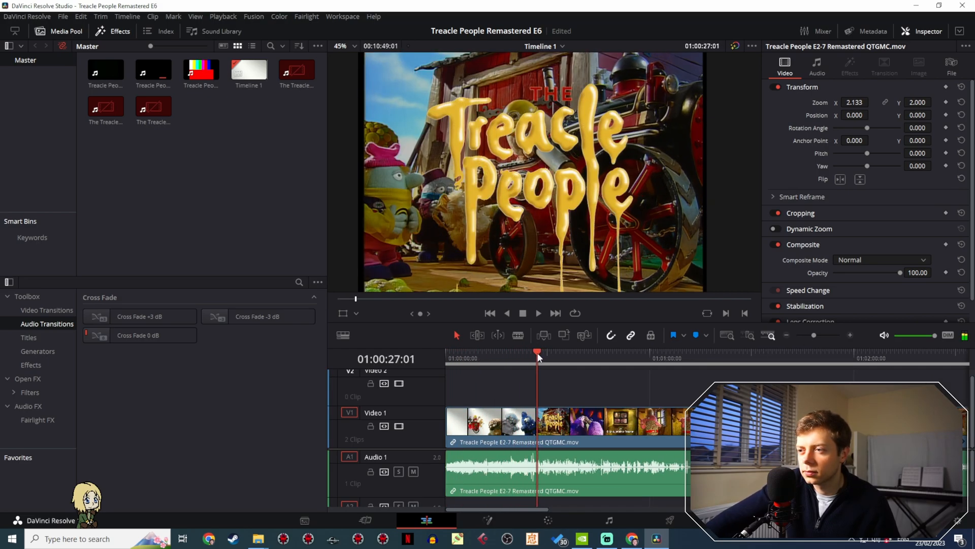
scroll(553, 247, up, 7)
drag(551, 246, 554, 136)
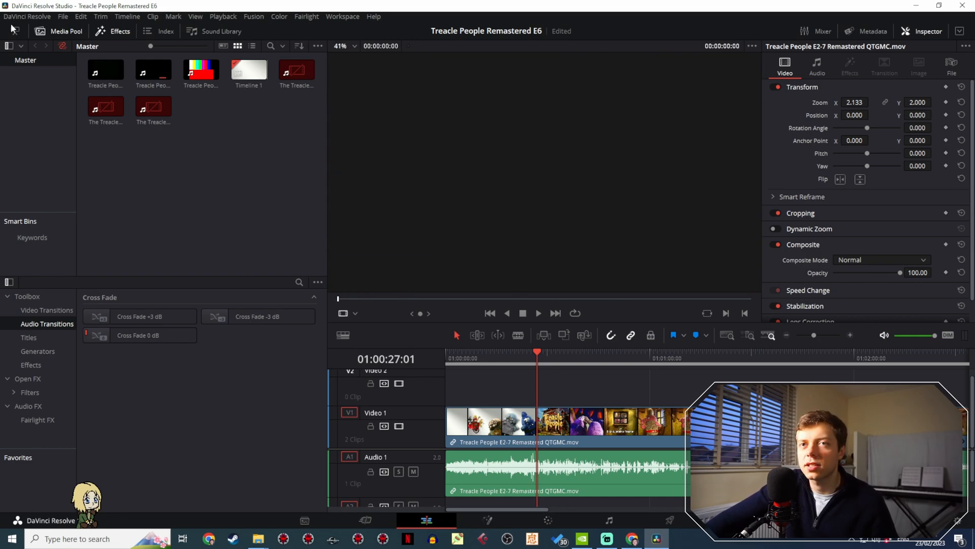
click(539, 359)
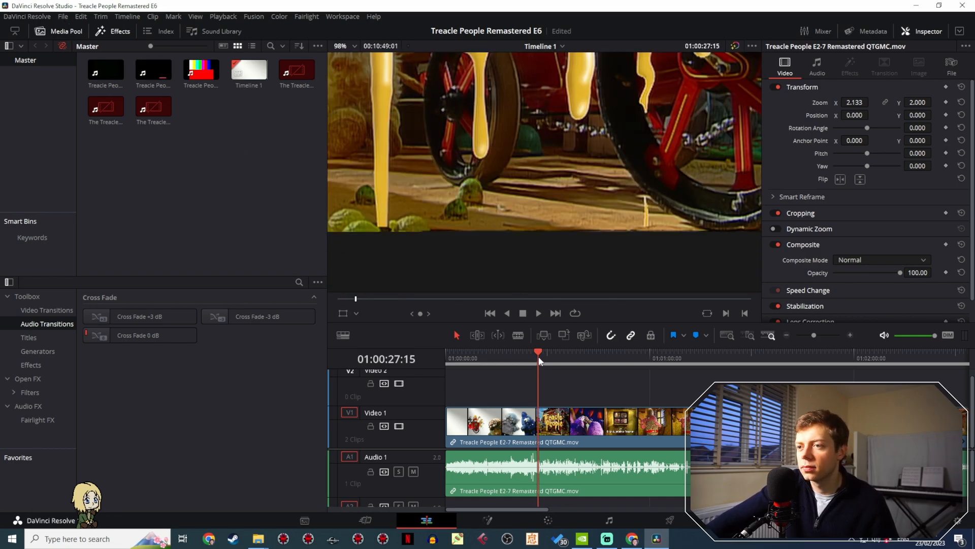
- Set the height of the custom timeline resolution to 1134 and save the project settings
click(67, 18)
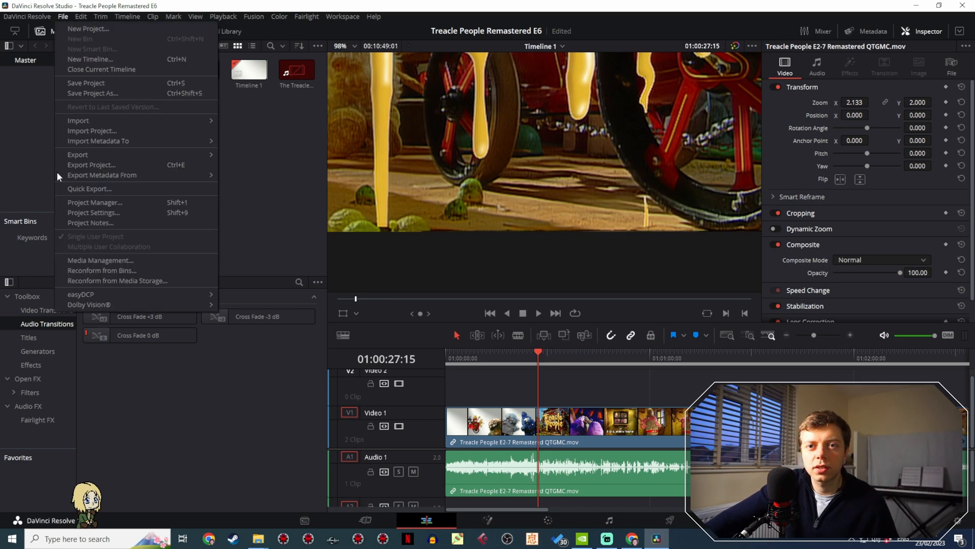
click(81, 209)
drag(544, 80, 179, 160)
click(171, 323)
drag(244, 158, 235, 90)
click(257, 357)
click(315, 478)
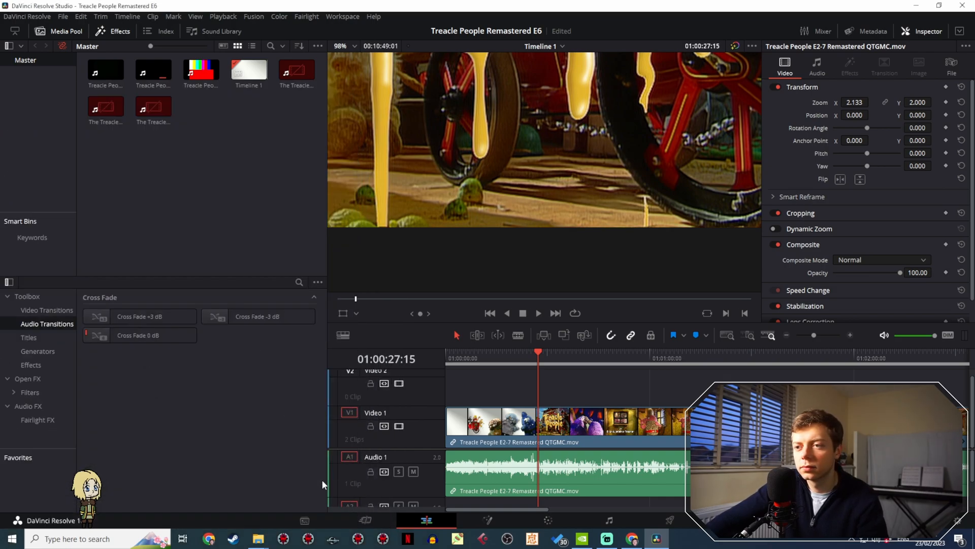
- Set the height of the custom timeline resolution to 1132 and save the project settings
click(62, 17)
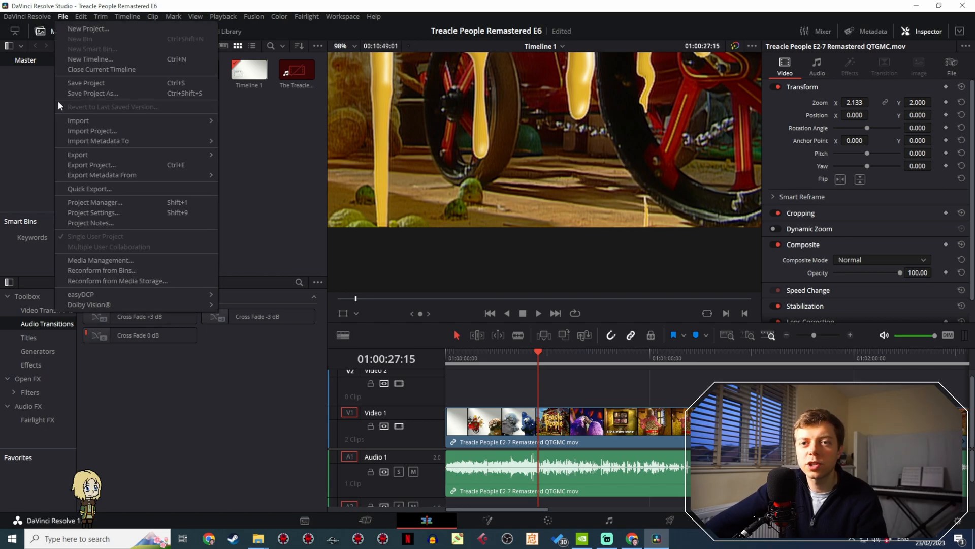
click(112, 213)
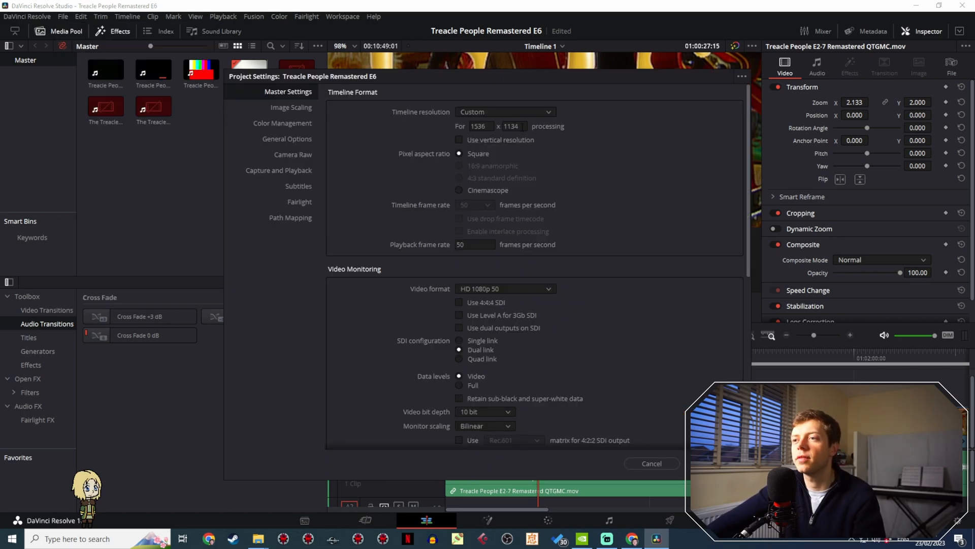
click(689, 463)
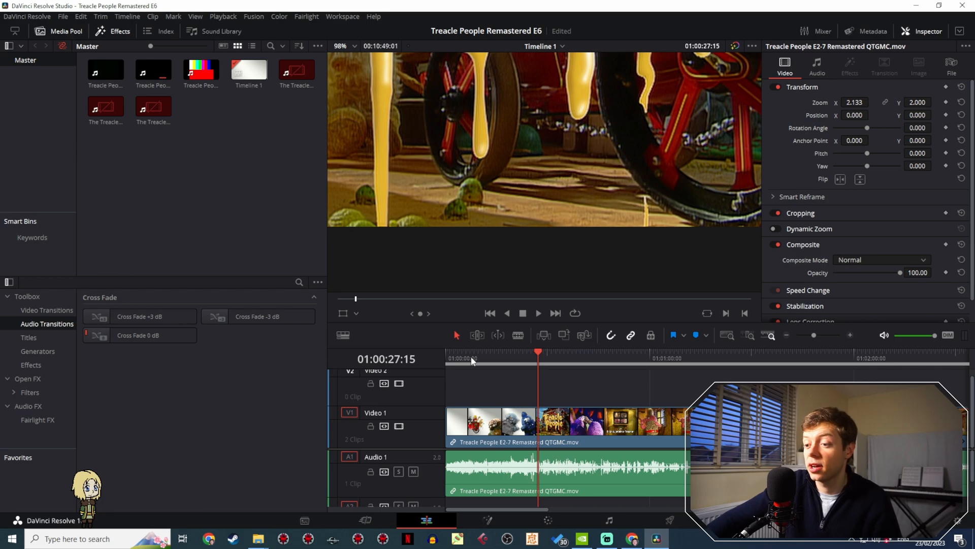
- Examine the bottom and side edges of the picture from the episode's start to about 01:02:15, magnifying the black border at the right edge
drag(471, 360, 446, 358)
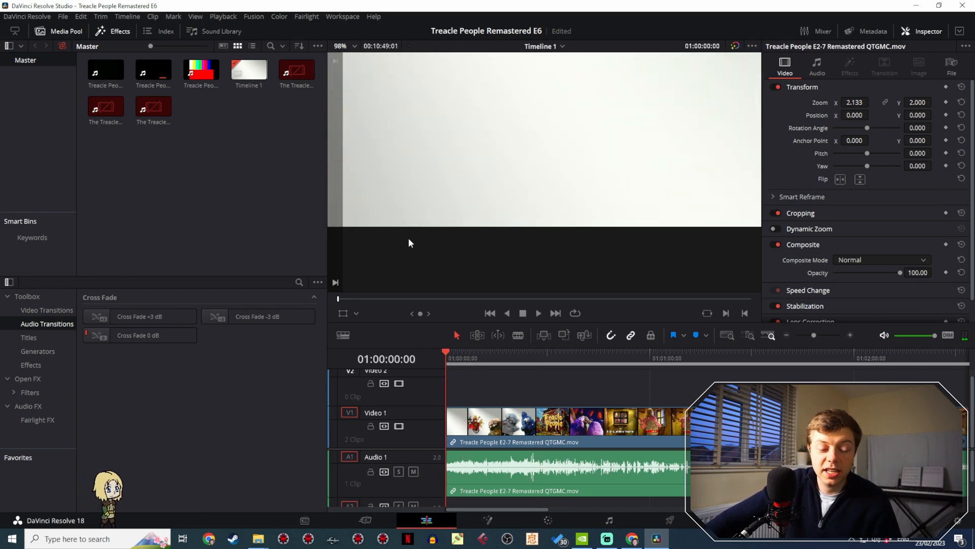
scroll(408, 238, down, 3)
scroll(412, 239, down, 2)
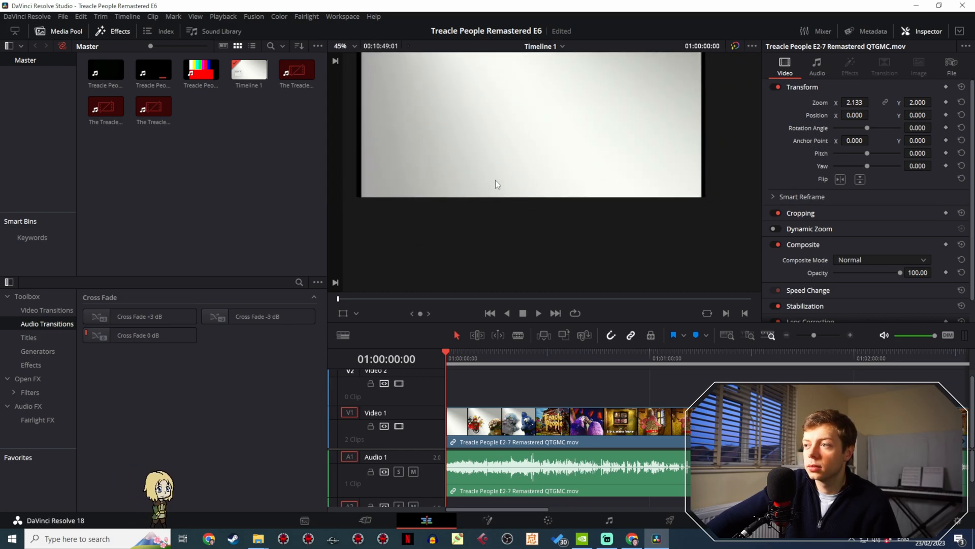
drag(496, 183, 470, 283)
scroll(538, 205, up, 5)
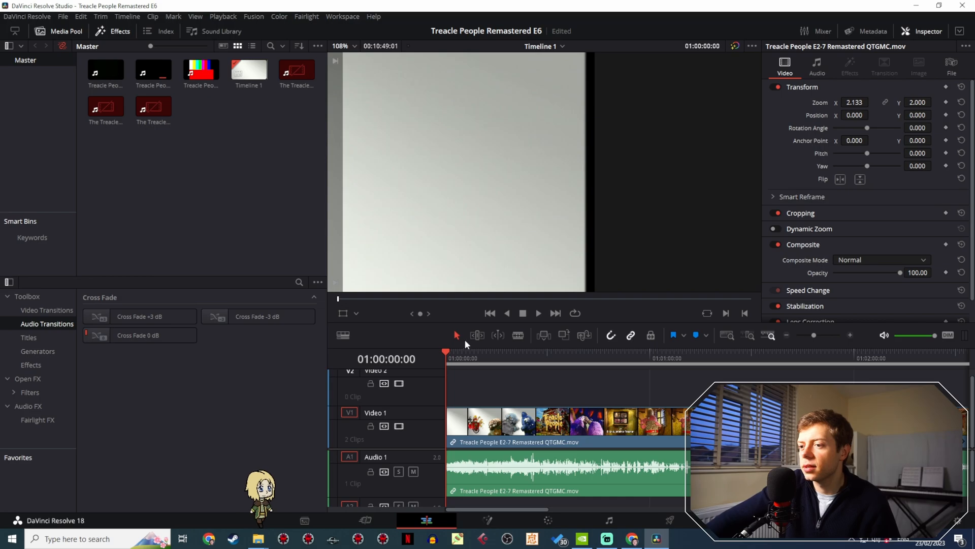
click(465, 357)
drag(470, 362, 908, 310)
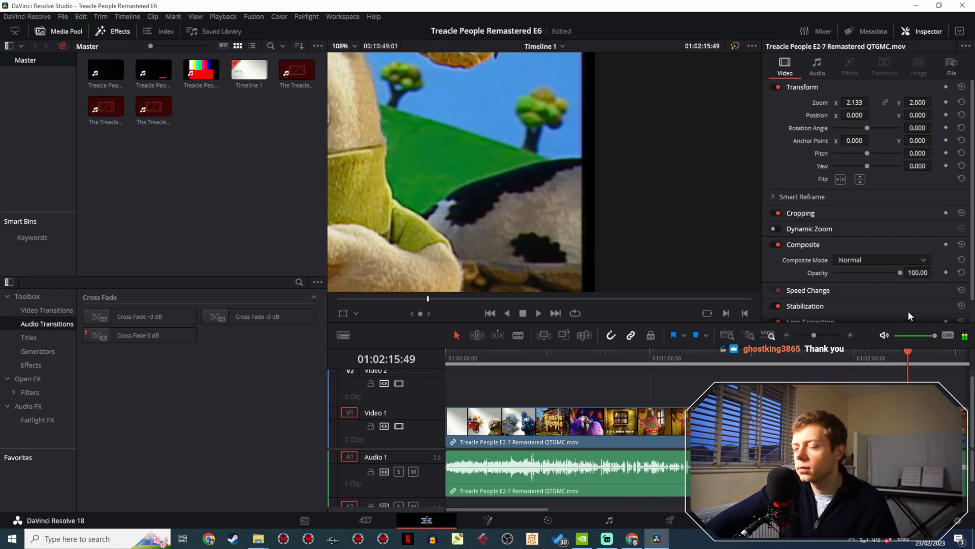
scroll(666, 238, up, 2)
scroll(666, 238, up, 4)
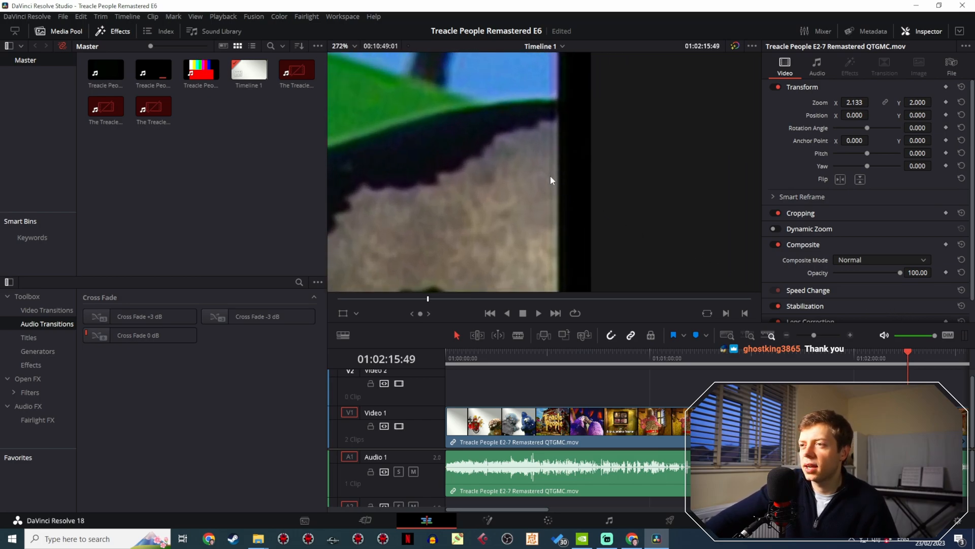
scroll(550, 188, down, 2)
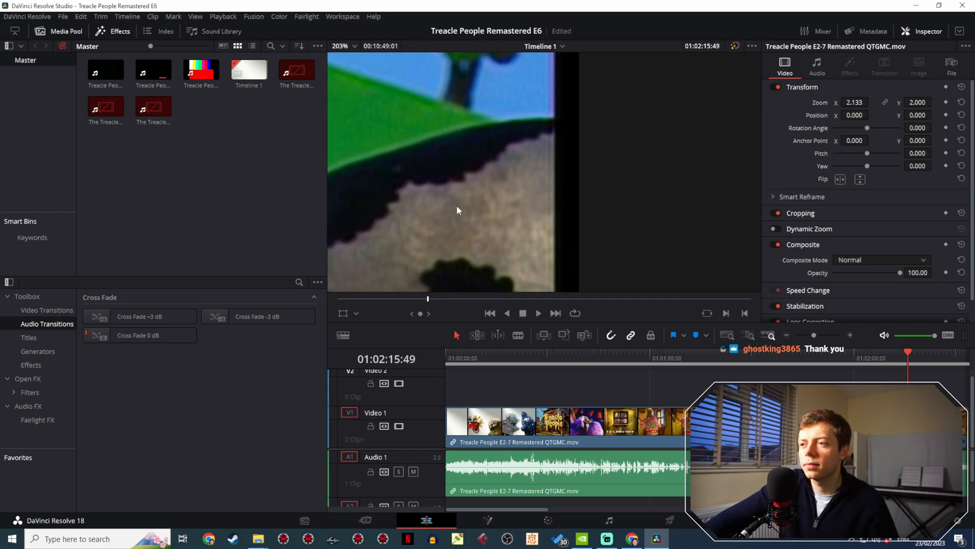
click(909, 358)
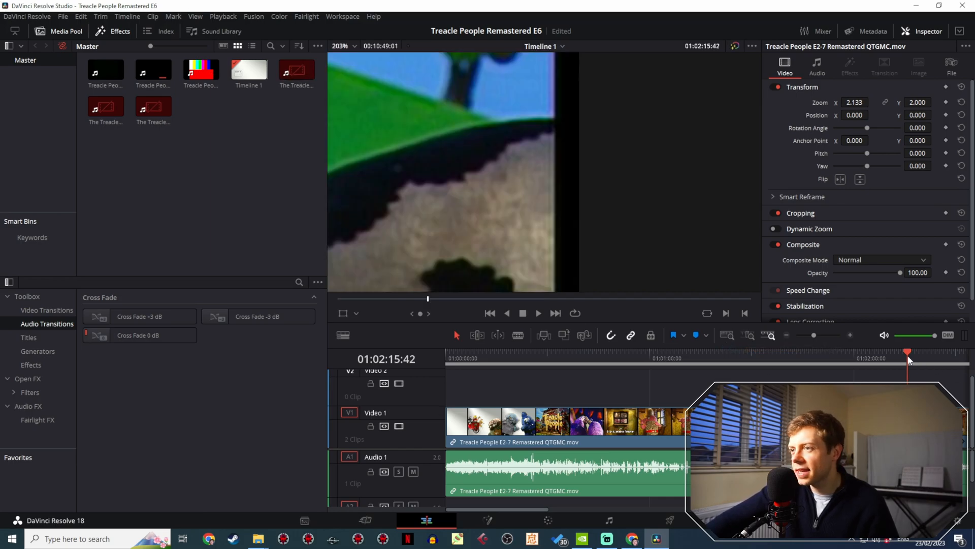
- Set the width of the custom timeline resolution to 1480 and save the project settings
click(63, 16)
mouse_move(63, 17)
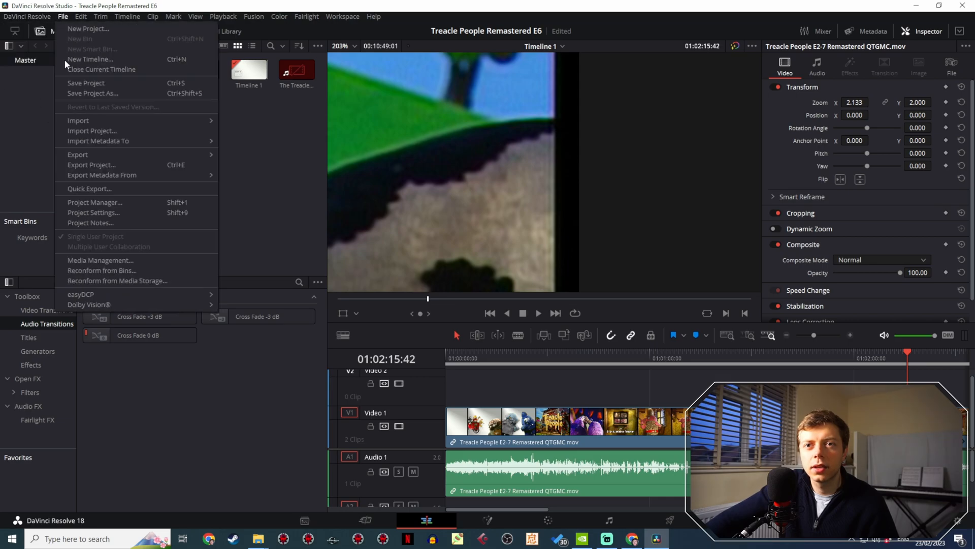
click(118, 209)
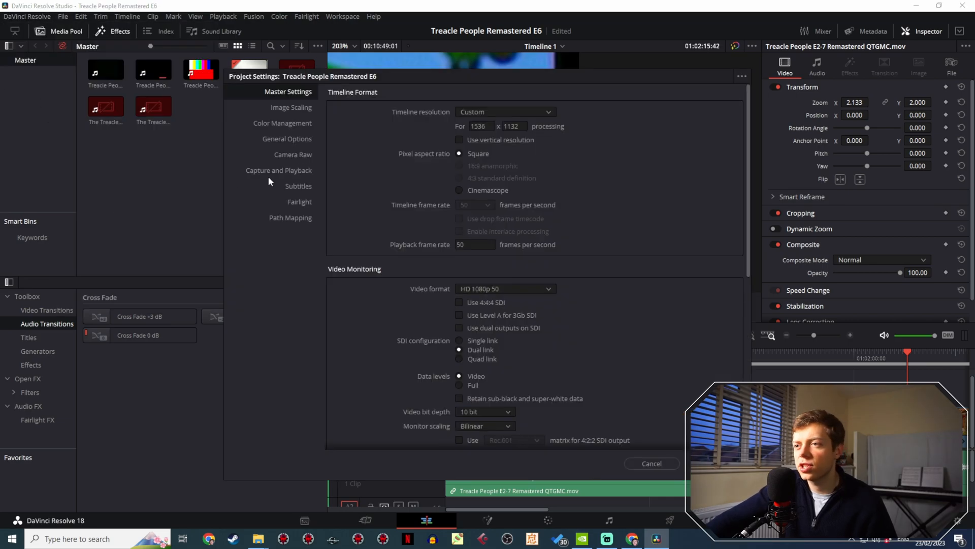
drag(532, 89, 148, 136)
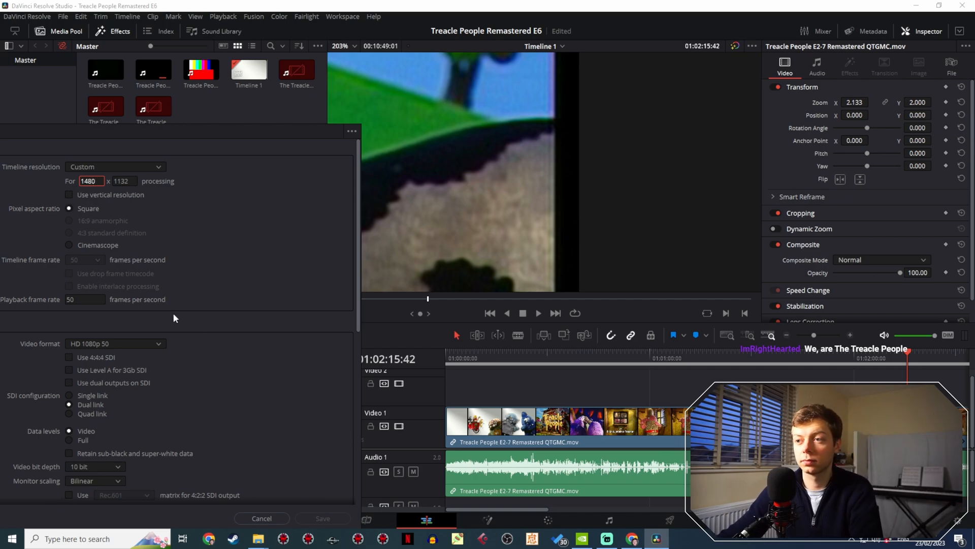
click(342, 518)
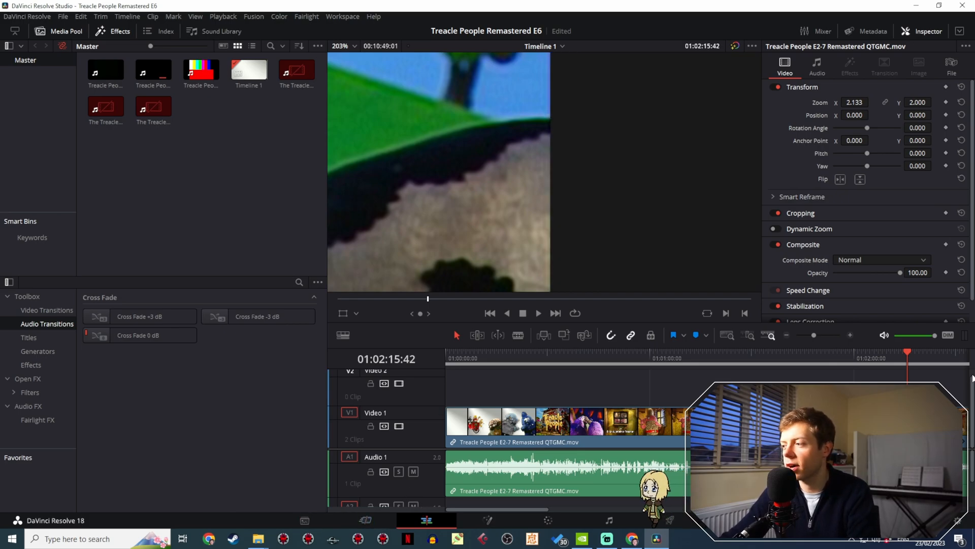
- Examine the right edge of the picture across the episode from about 01:02:12 to 01:09:13
click(899, 355)
drag(900, 353, 805, 335)
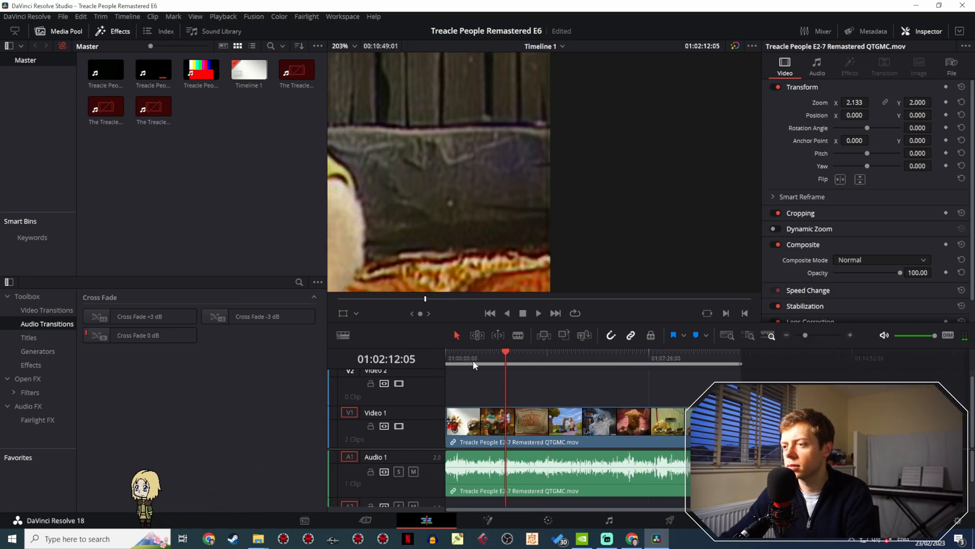
click(523, 350)
drag(523, 350, 698, 338)
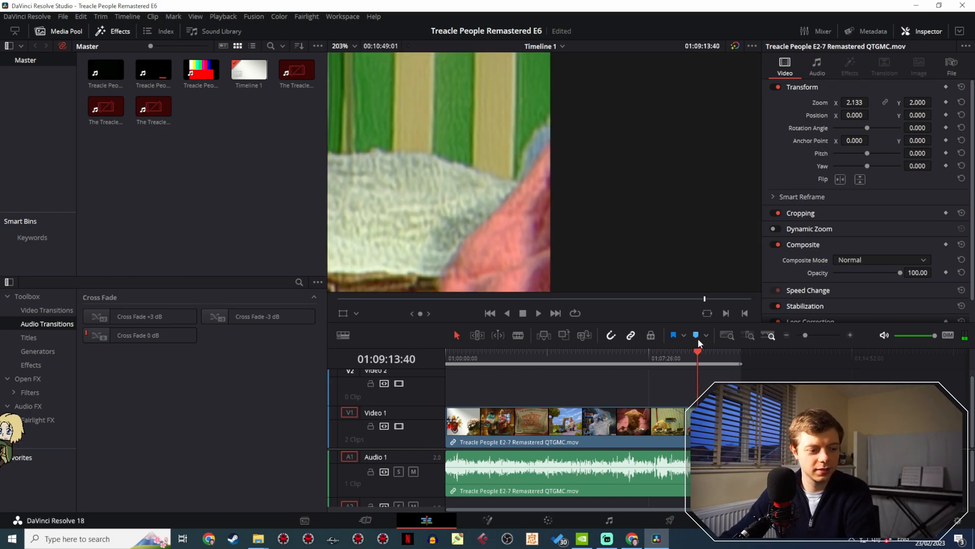
click(808, 335)
scroll(522, 225, down, 5)
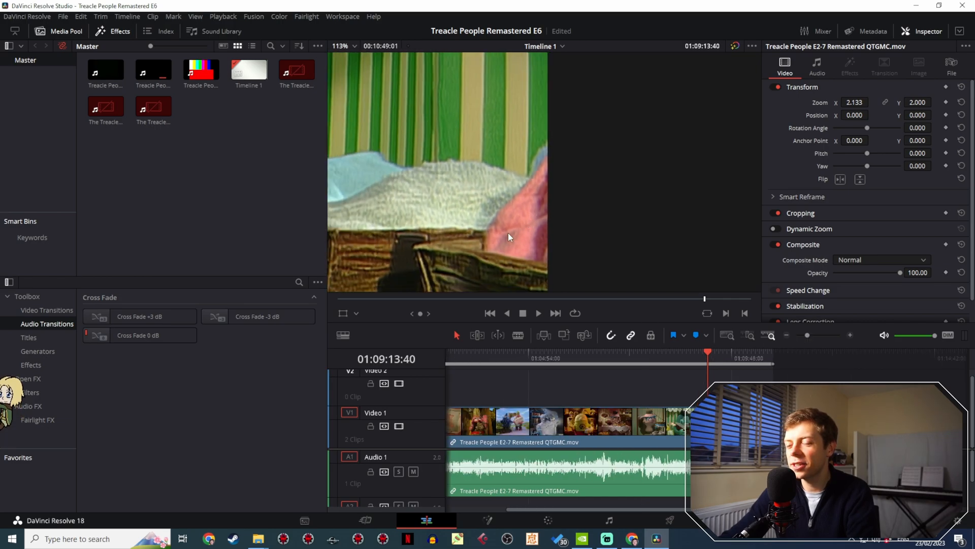
- Magnify the left edge of the picture at 01:09:13:40, and check it in earlier shots back to about 01:02:33
drag(587, 204, 678, 181)
drag(523, 191, 617, 243)
drag(452, 153, 655, 222)
drag(409, 113, 503, 164)
drag(455, 187, 465, 183)
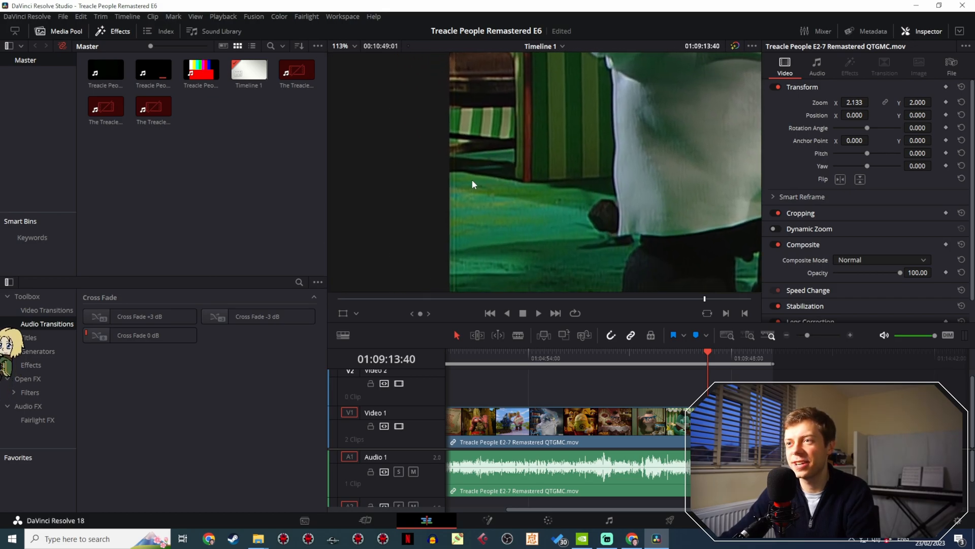
scroll(451, 193, up, 5)
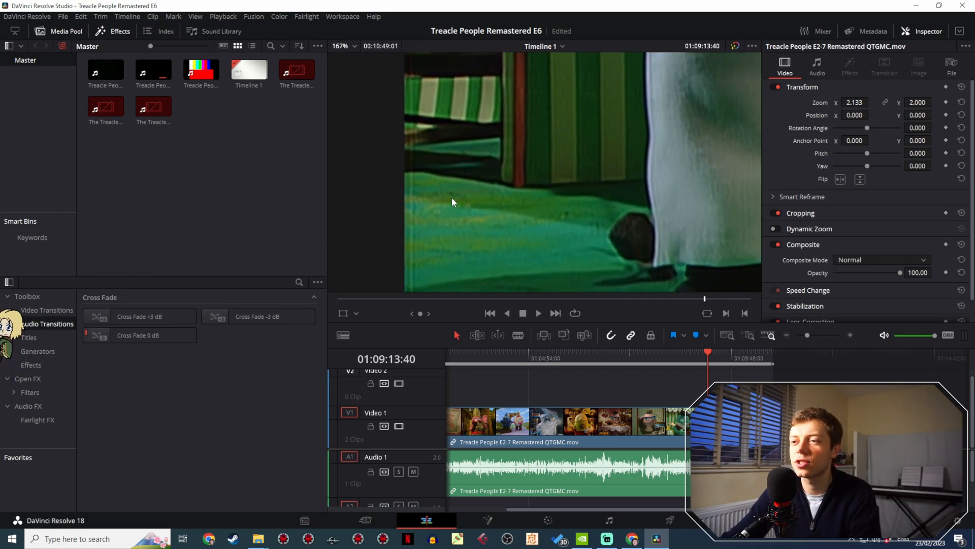
scroll(472, 203, down, 4)
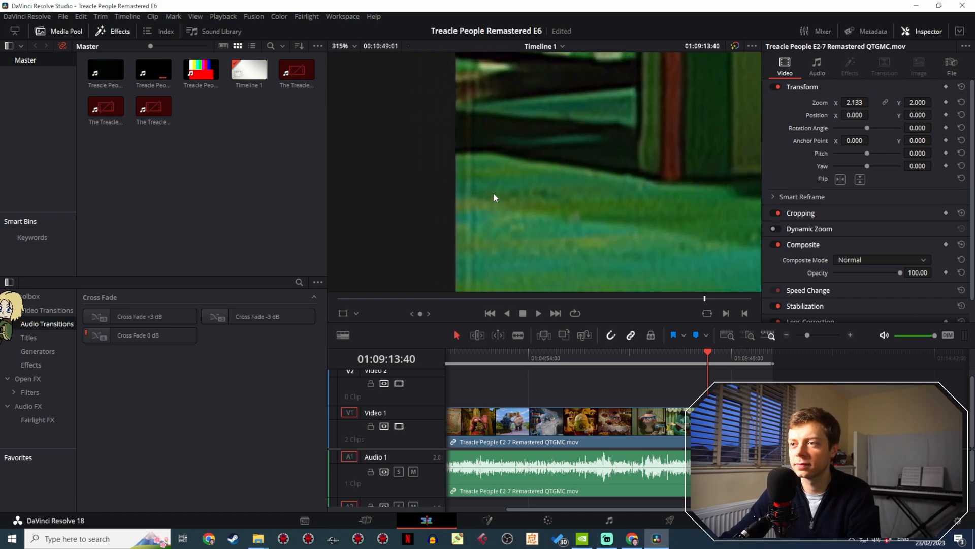
drag(707, 353, 486, 338)
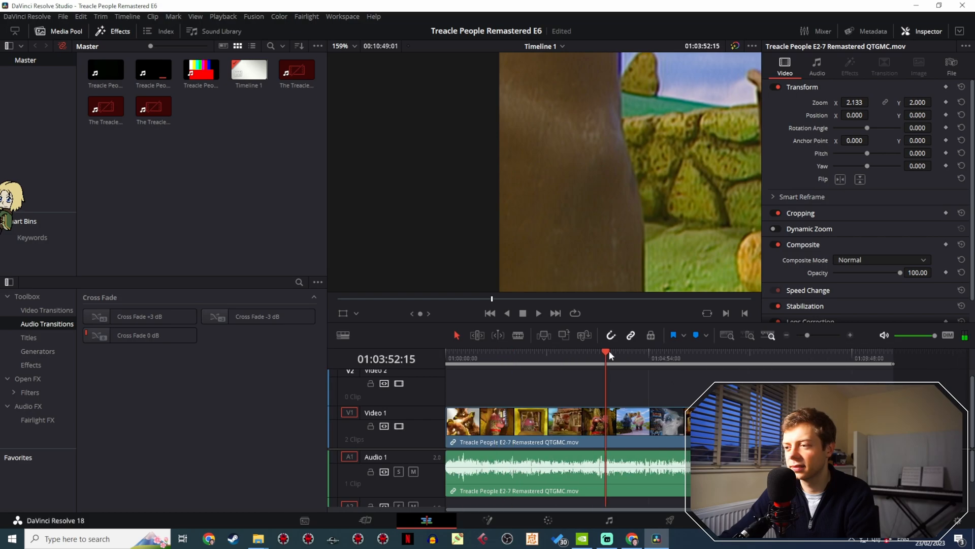
drag(606, 351, 553, 354)
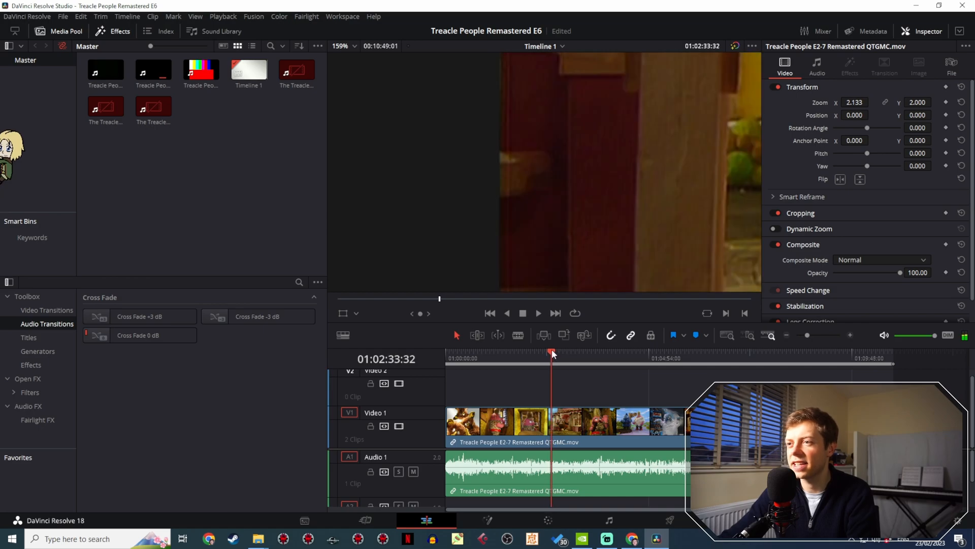
- Set the width of the custom timeline resolution to 1470 and save the project settings
click(64, 18)
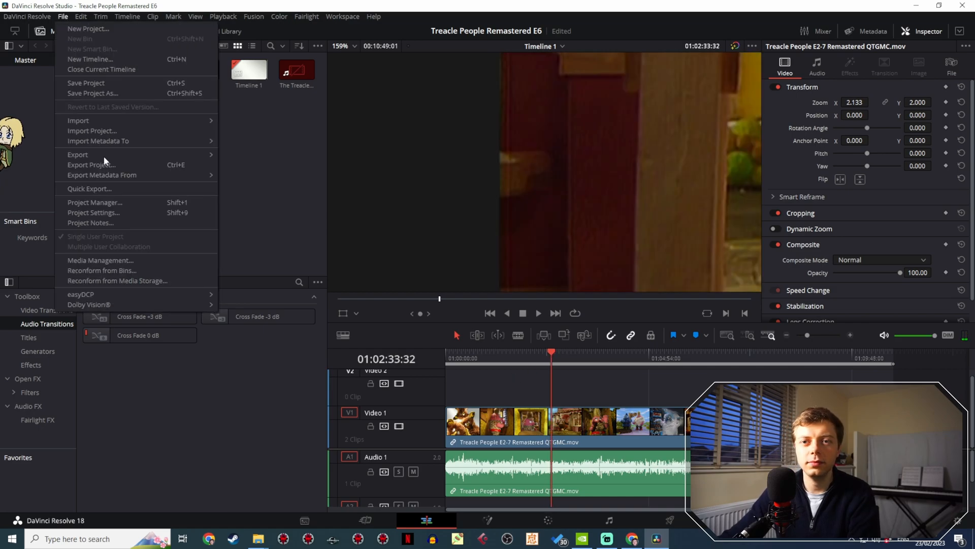
click(100, 211)
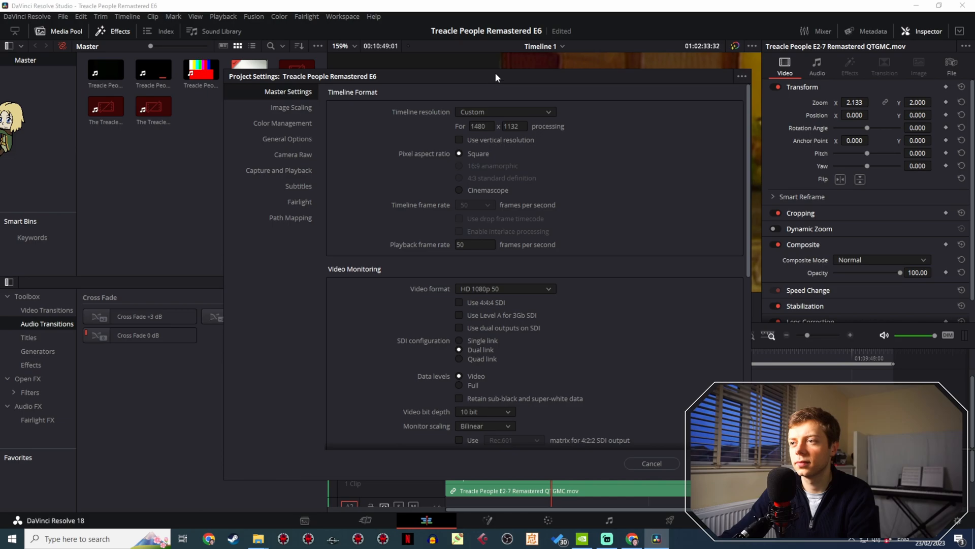
drag(495, 72, 222, 176)
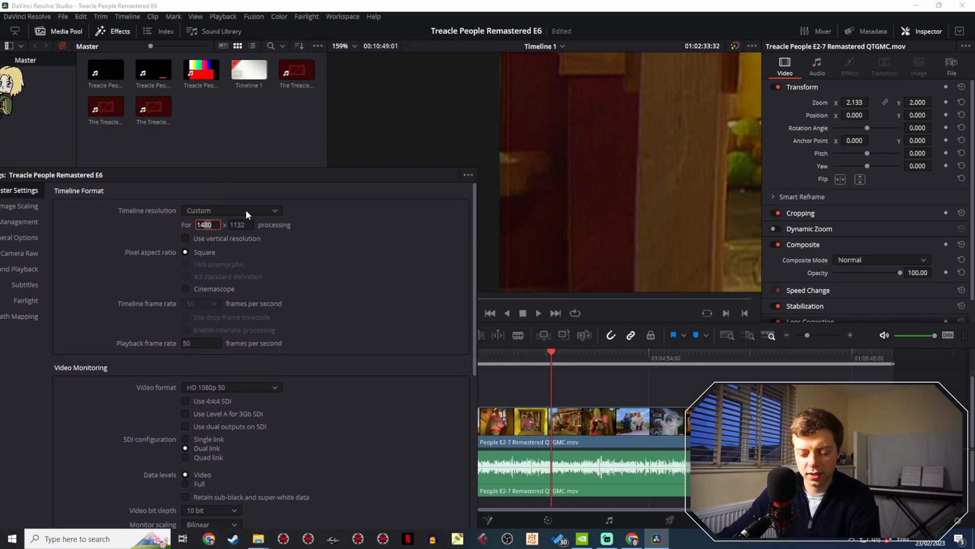
text(0)
key(Return)
drag(364, 173, 273, 107)
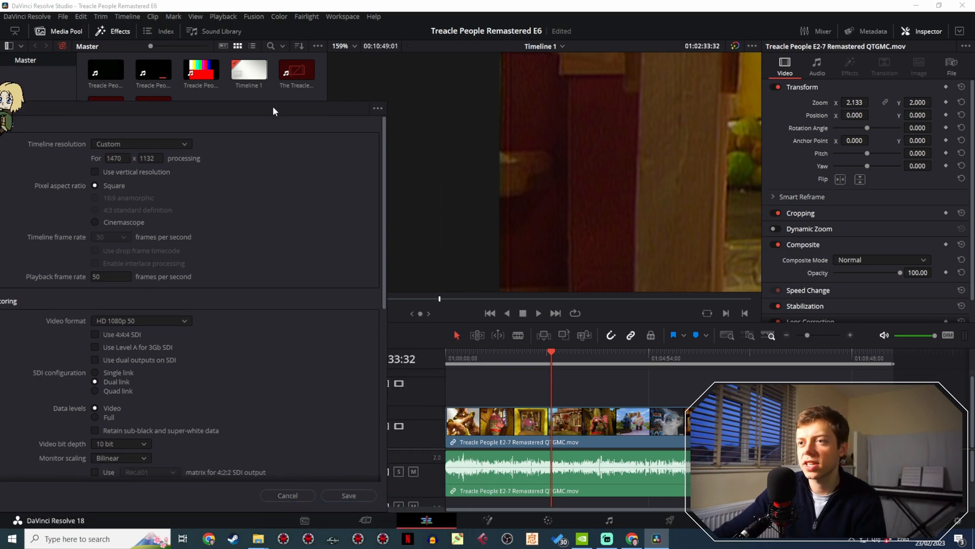
click(366, 496)
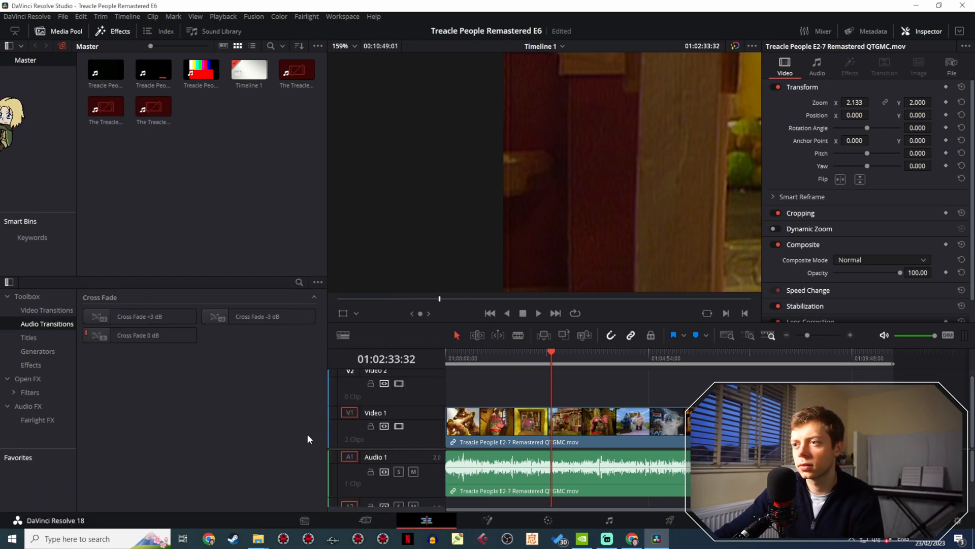
- Set the width of the custom timeline resolution to 1460 and save the project settings
click(552, 357)
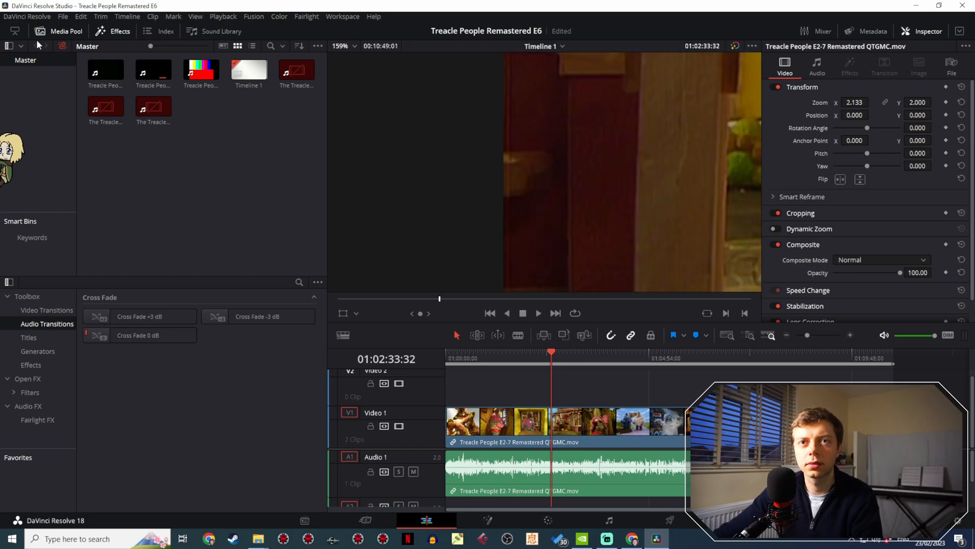
click(61, 16)
click(122, 210)
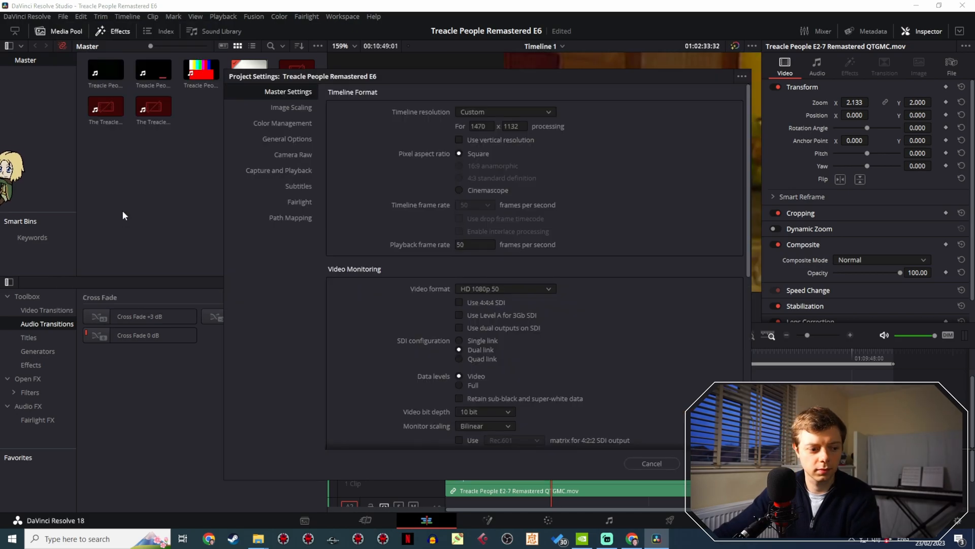
key(BackSpace)
key(BackSpace)
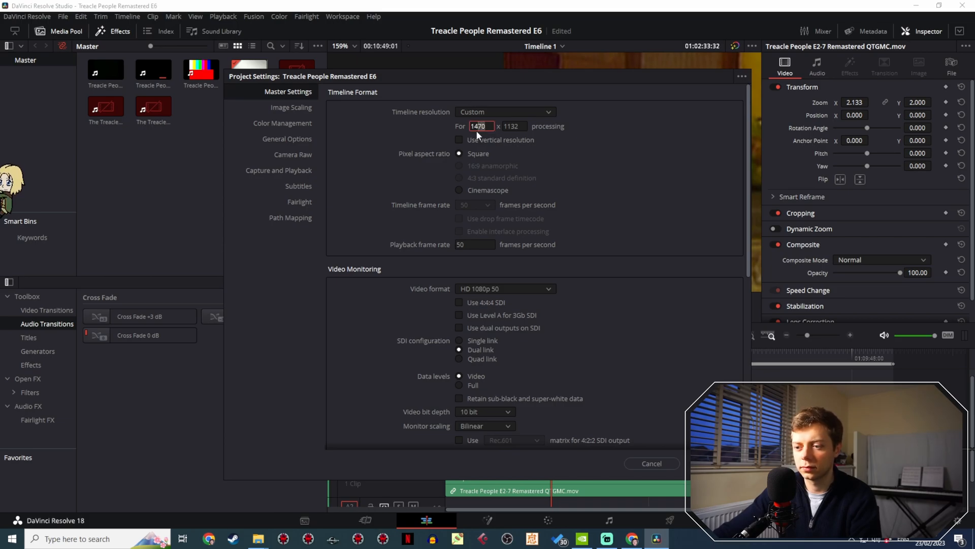
text(6)
drag(551, 81, 222, 161)
drag(325, 181, 327, 122)
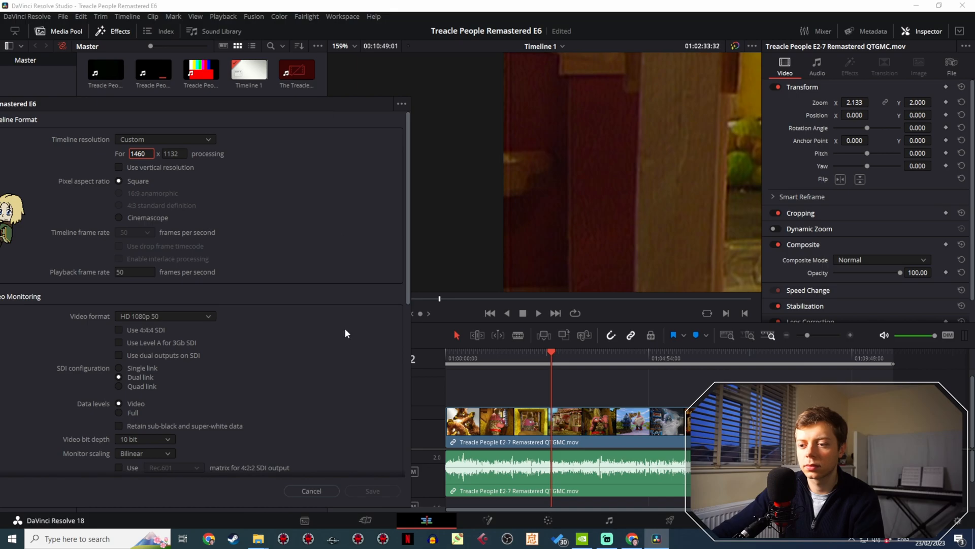
click(384, 491)
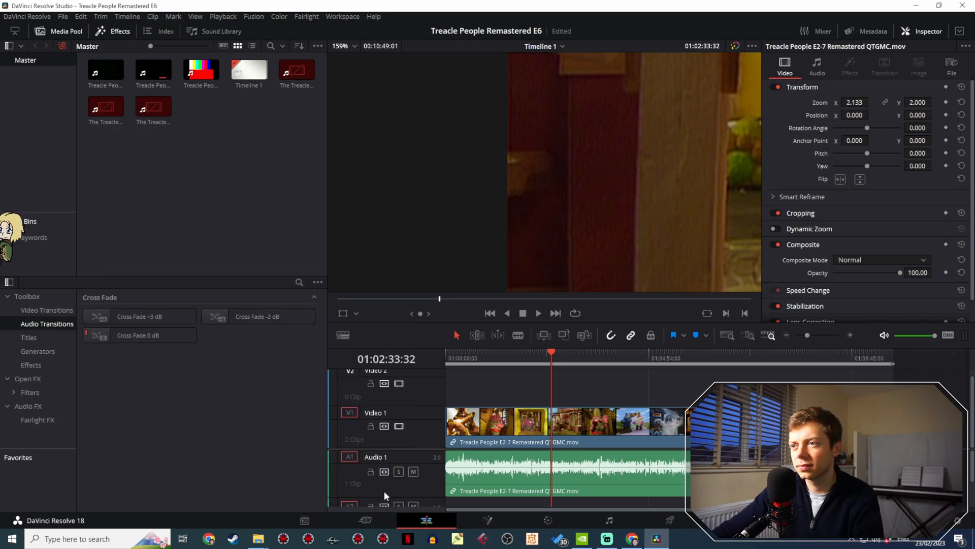
- Check the left edge of the picture, and set the custom timeline resolution's width to 1450, saving the project settings
click(297, 316)
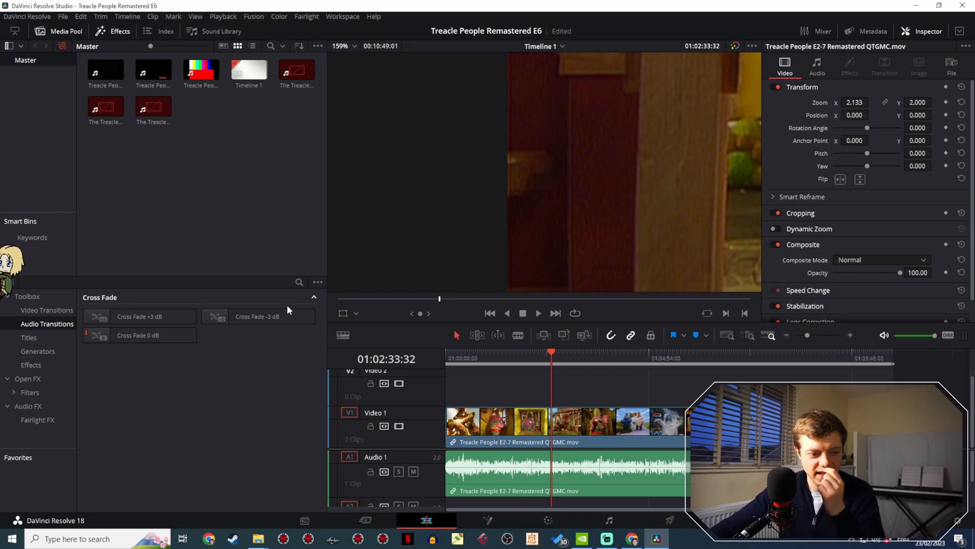
scroll(543, 203, down, 5)
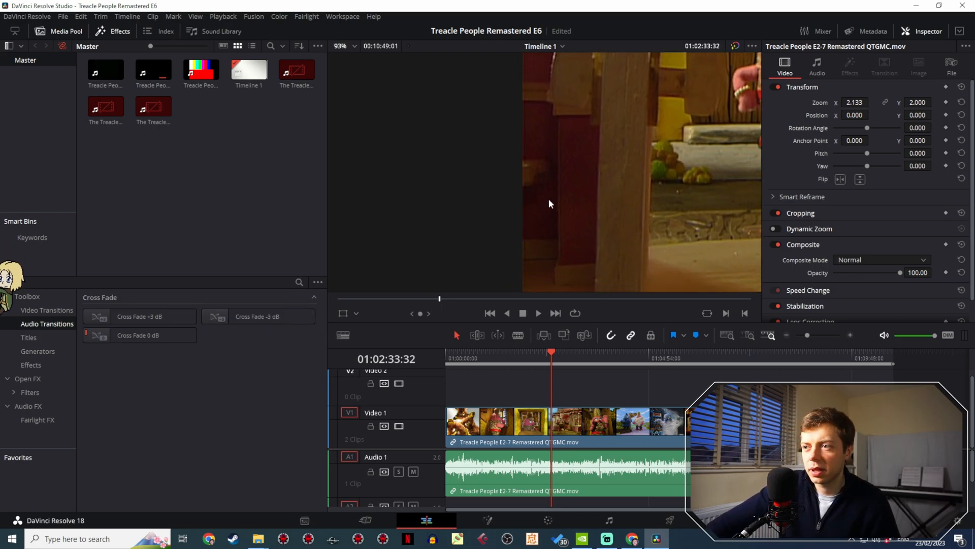
scroll(550, 245, down, 2)
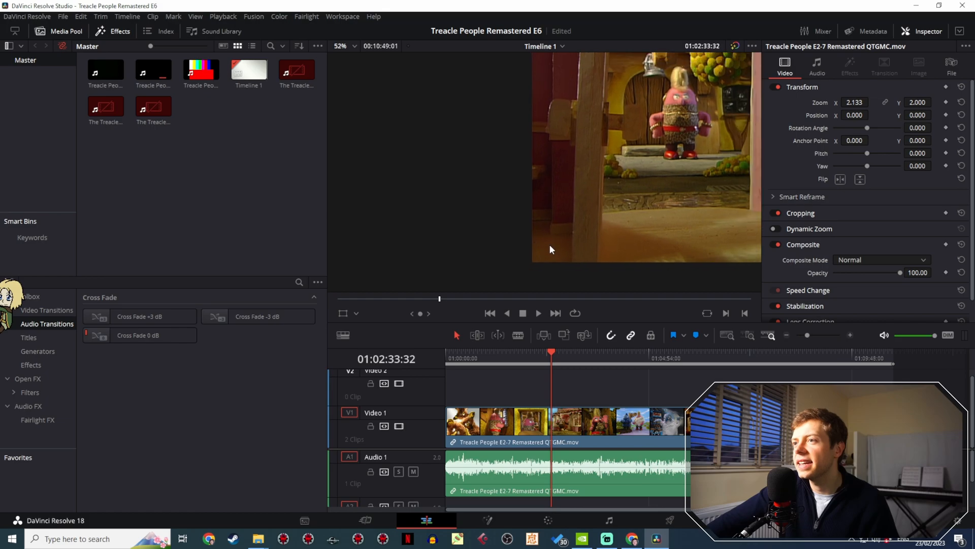
scroll(527, 258, up, 6)
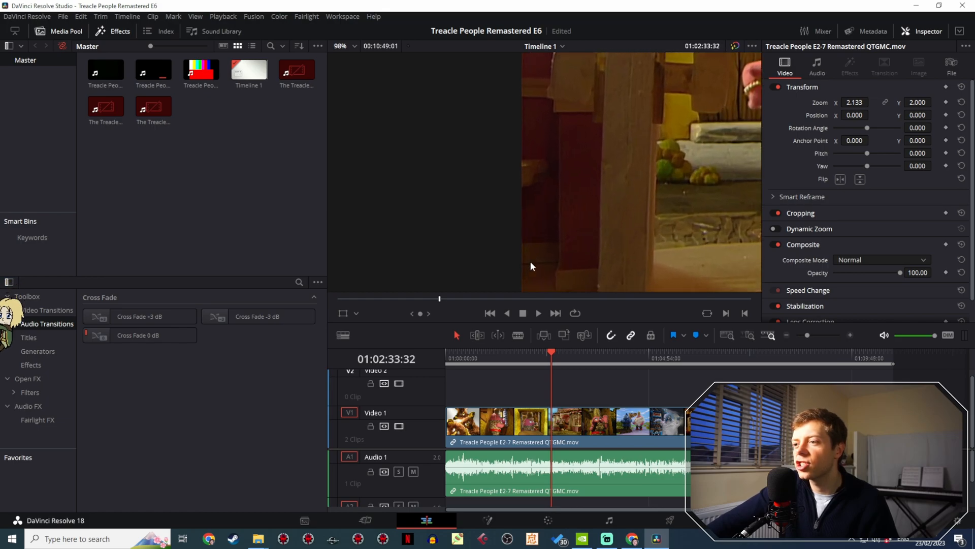
drag(533, 233, 546, 166)
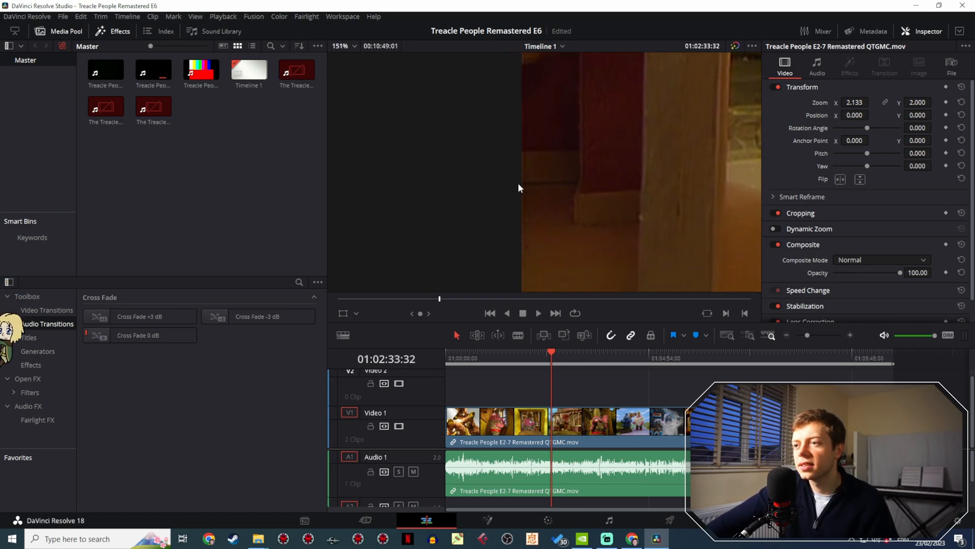
click(62, 17)
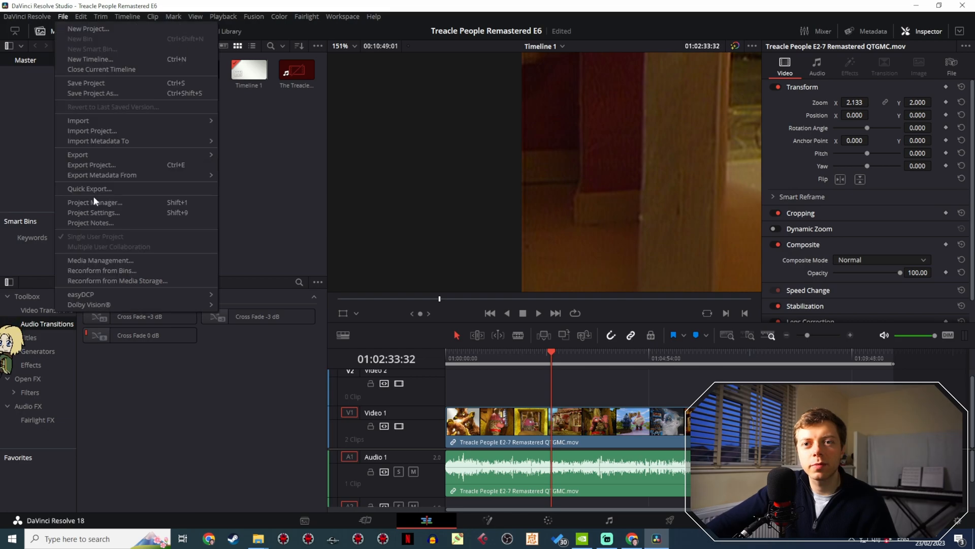
click(102, 212)
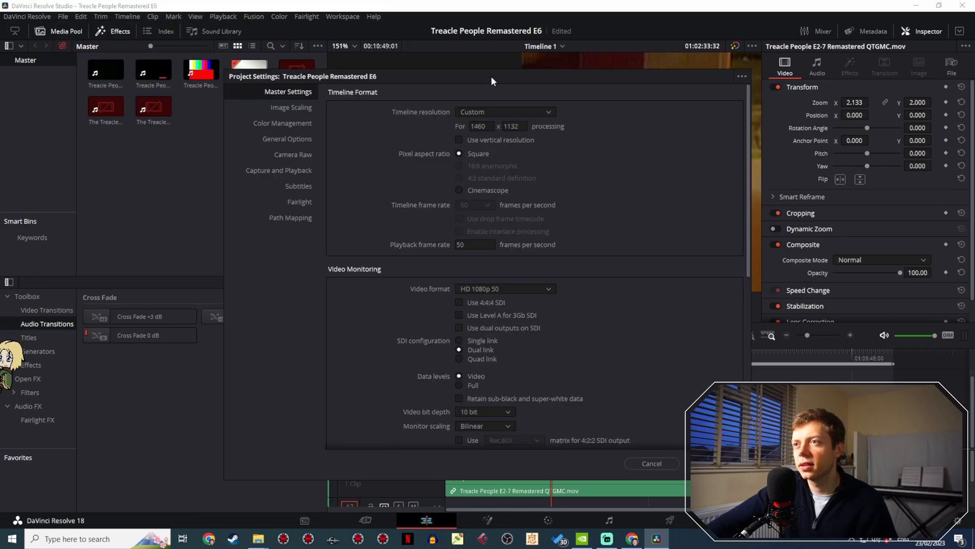
drag(491, 76, 203, 107)
click(191, 156)
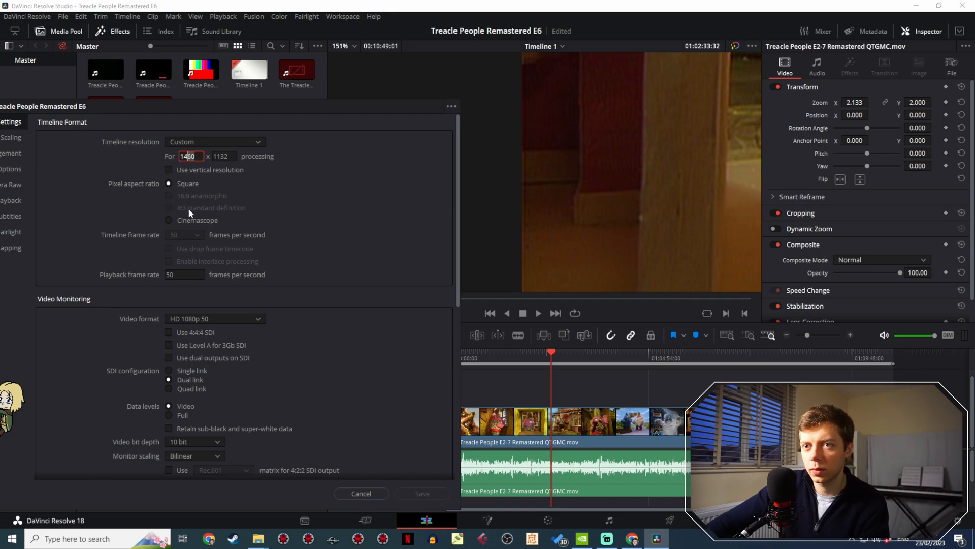
key(BackSpace)
text(5)
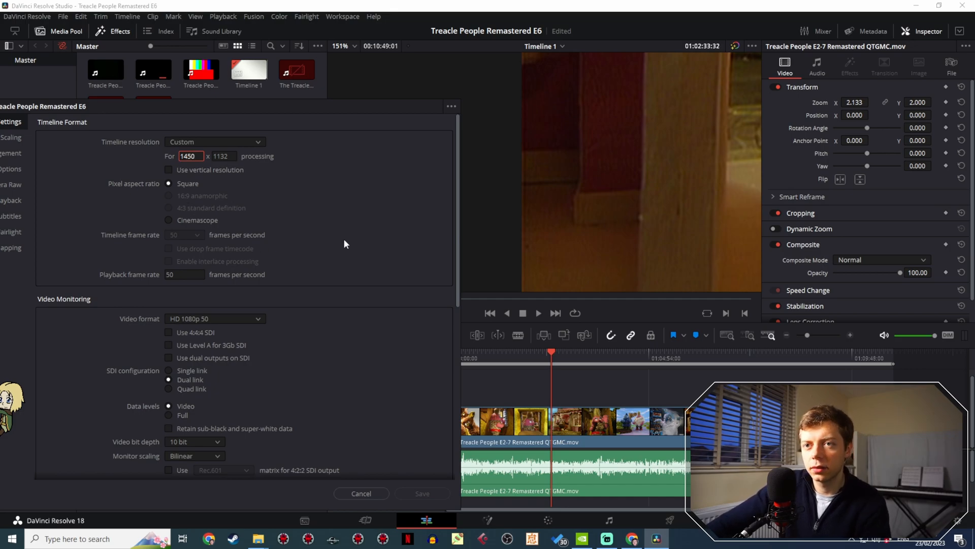
click(422, 493)
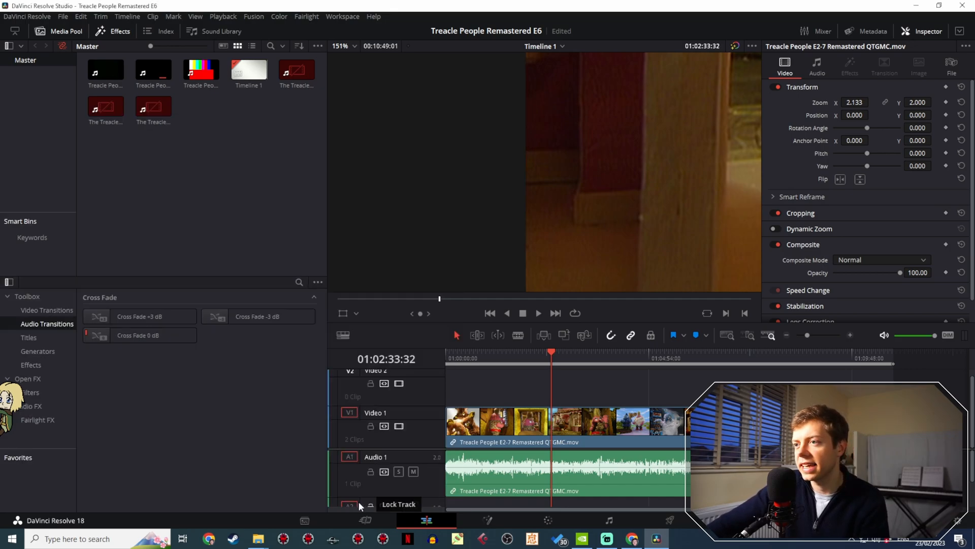
- Set the width of the custom timeline resolution to 1454 and save the project settings
click(62, 17)
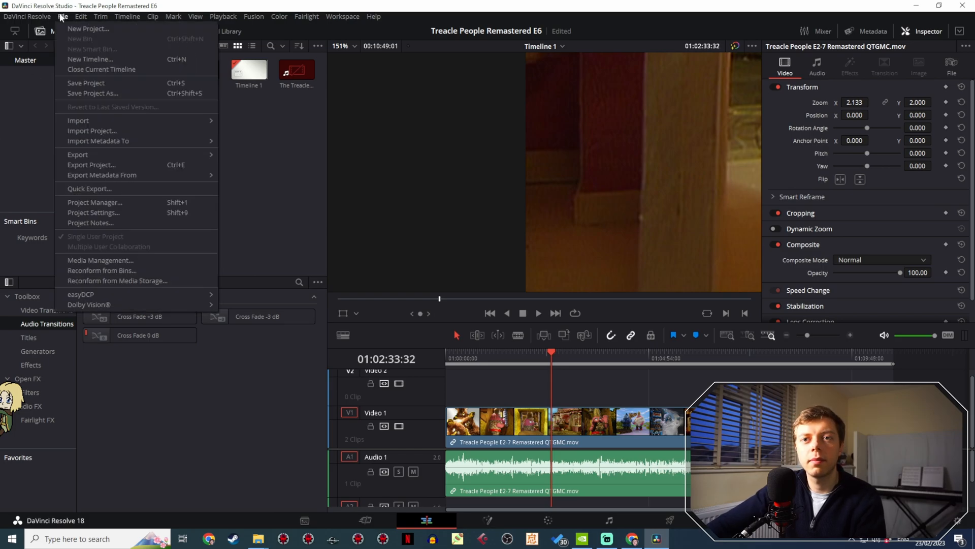
click(92, 213)
drag(501, 76, 152, 141)
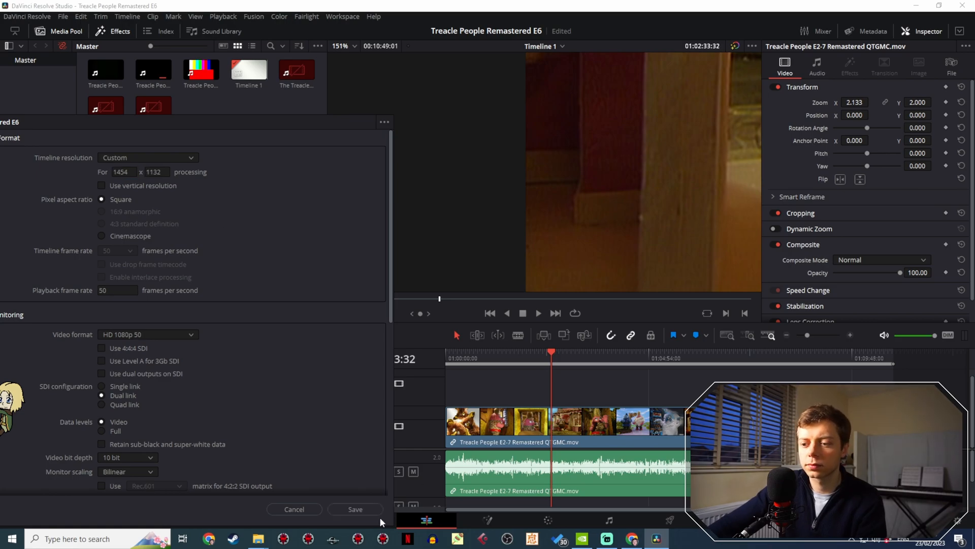
click(374, 509)
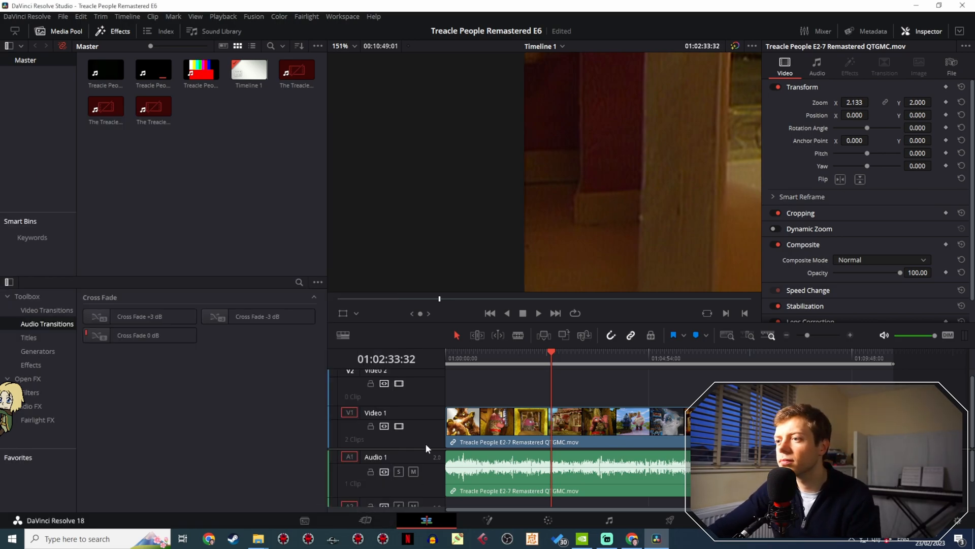
- Set the width of the custom timeline resolution to 1456 and save the project settings
mouse_move(548, 361)
mouse_down()
mouse_move(574, 352)
mouse_move(551, 346)
mouse_up()
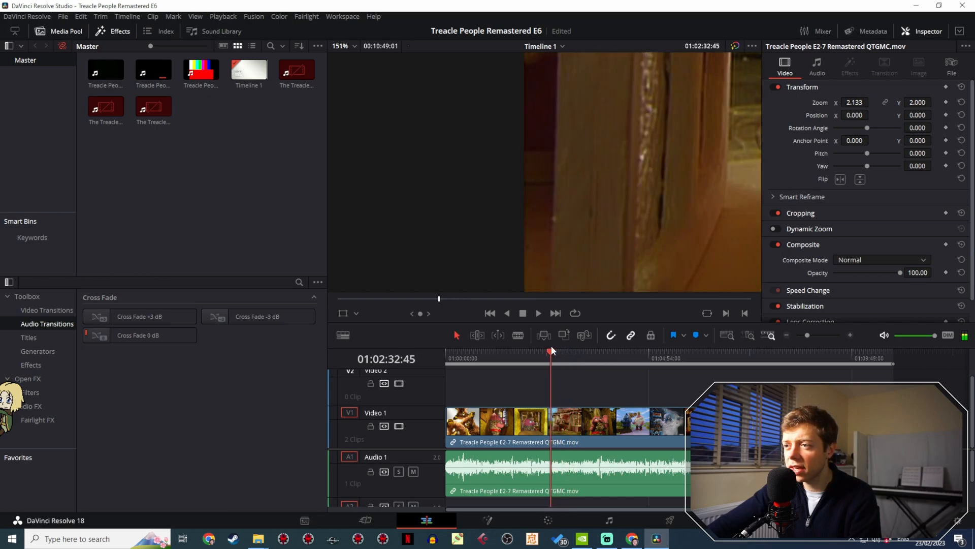
click(62, 17)
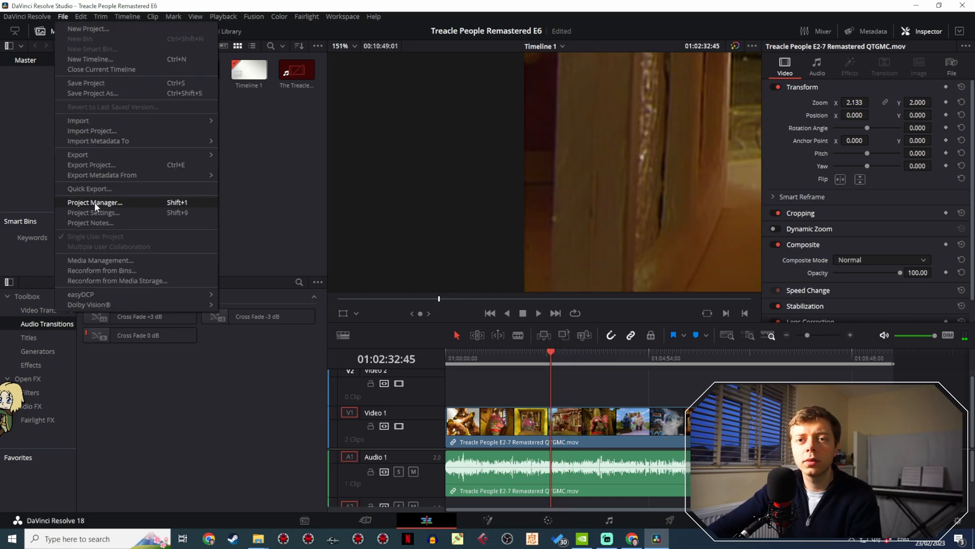
click(112, 210)
drag(545, 73, 283, 164)
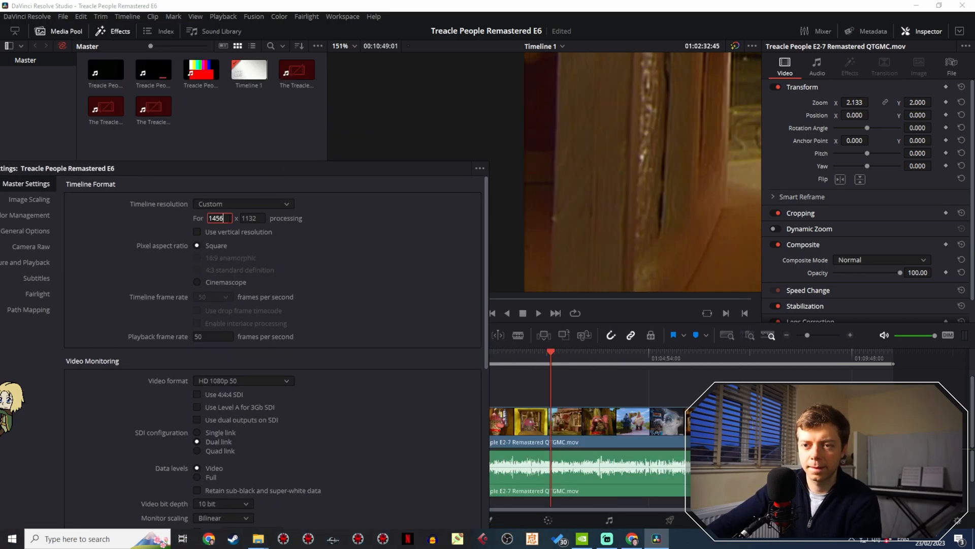
drag(309, 167, 282, 111)
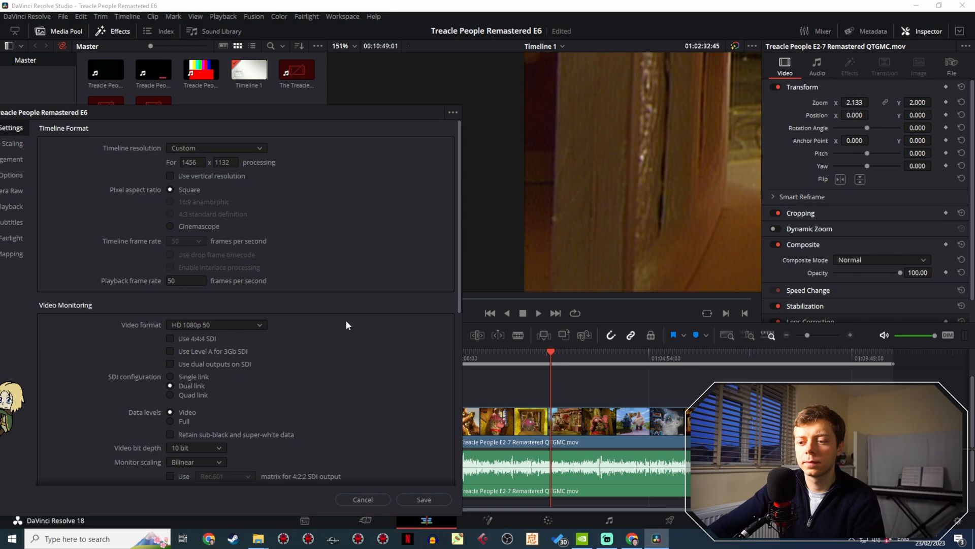
click(424, 499)
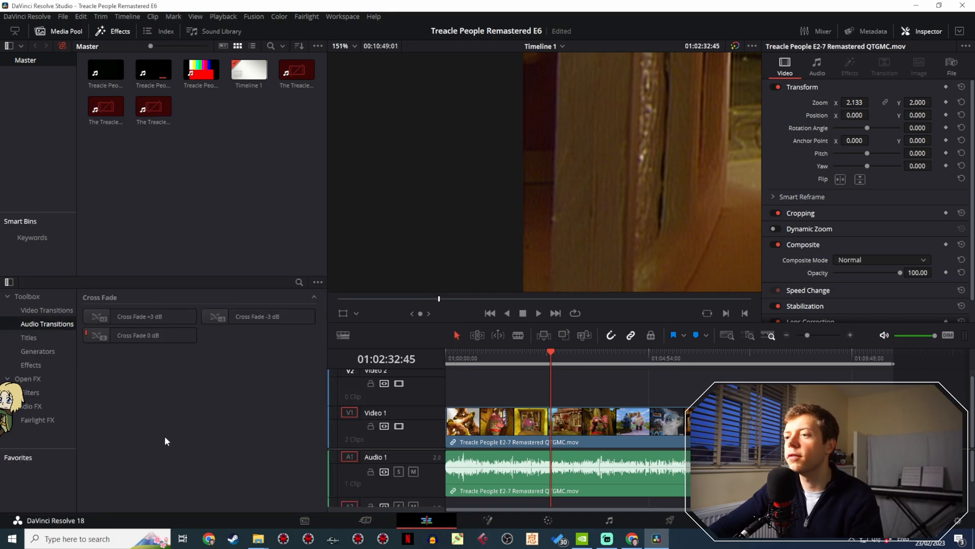
- Return the custom timeline resolution's width to 1454 and save the project settings
click(60, 19)
click(97, 208)
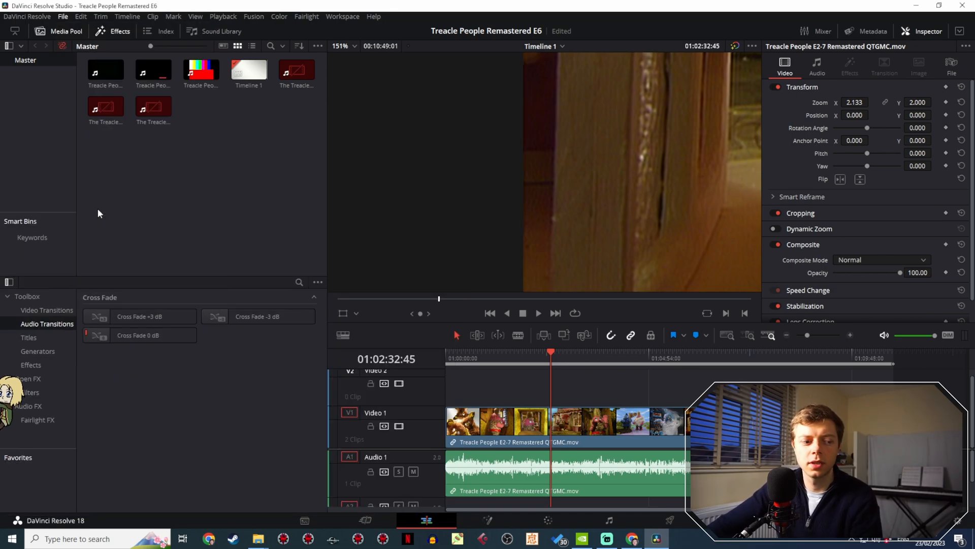
click(487, 126)
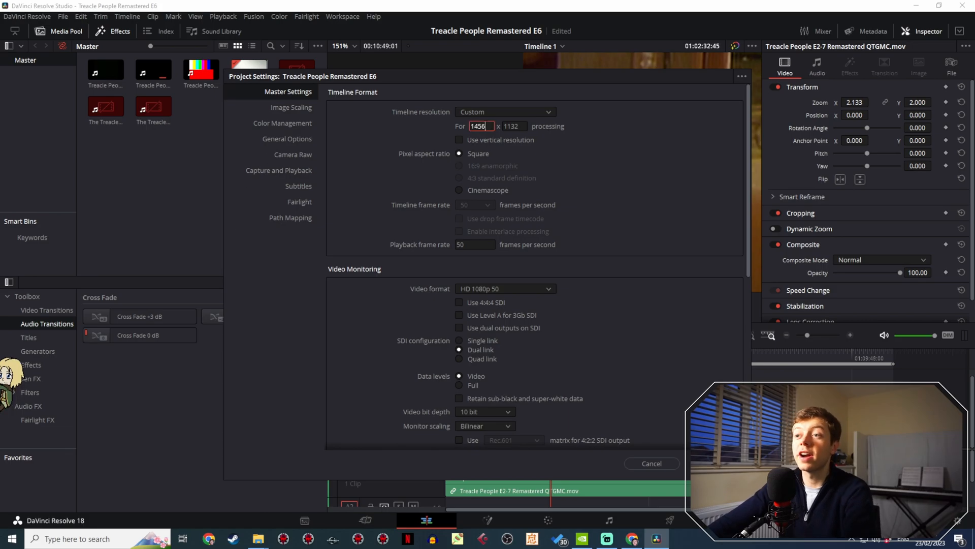
click(554, 160)
click(713, 463)
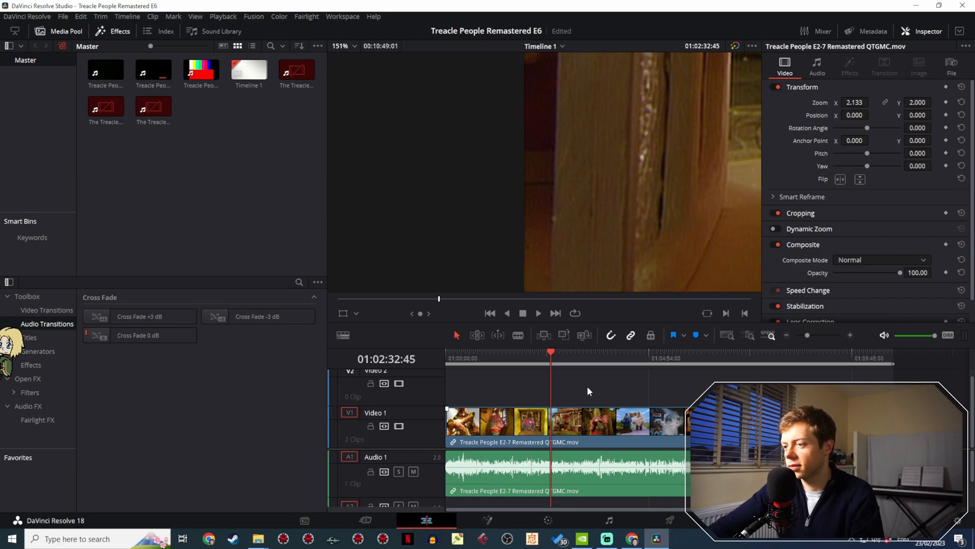
- Inspect the left and right edges of the picture at several points along the timeline
drag(552, 355, 594, 359)
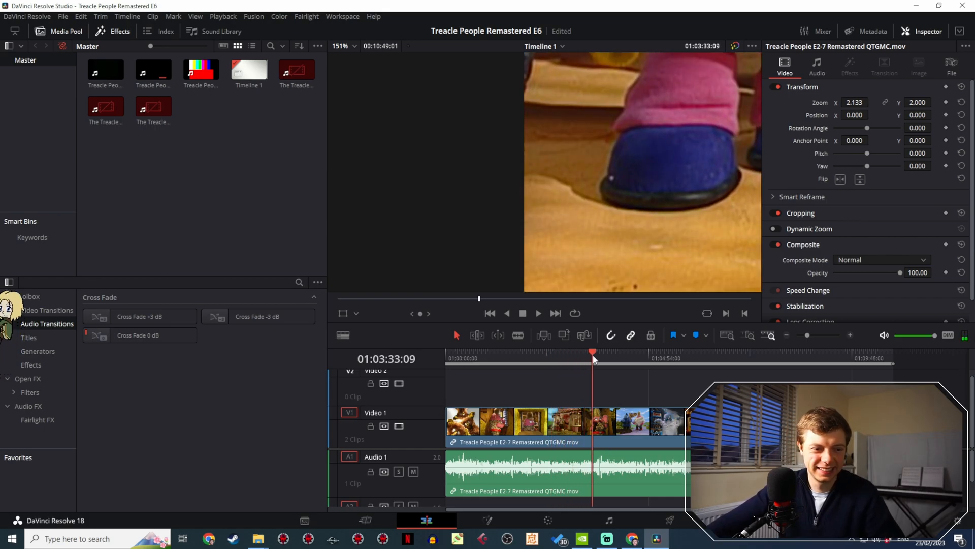
drag(592, 355, 457, 362)
drag(448, 364, 744, 366)
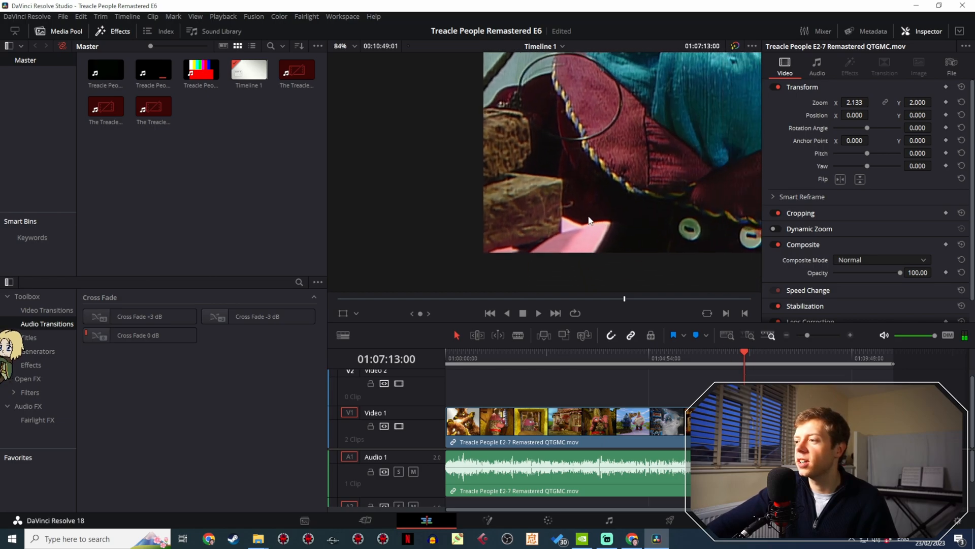
scroll(534, 180, up, 6)
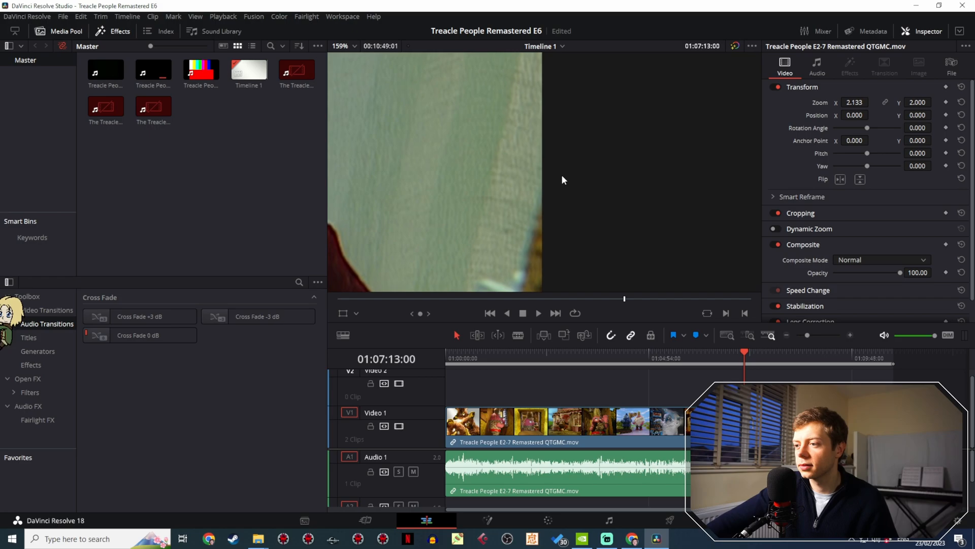
click(557, 358)
drag(561, 360, 669, 359)
scroll(447, 211, down, 8)
scroll(448, 214, down, 1)
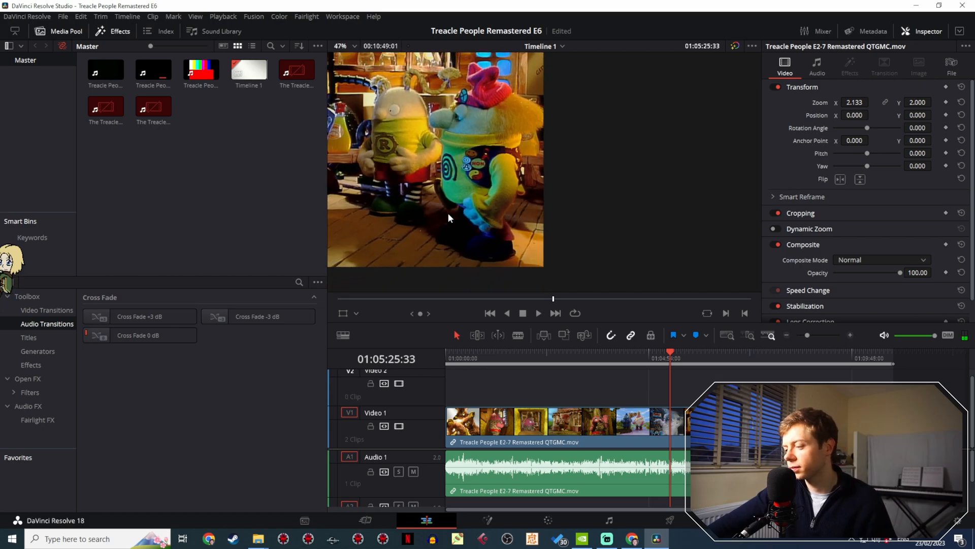
- View the whole frame and skim through the second half of the episode up to the closing logo
drag(448, 214, 617, 245)
scroll(617, 245, down, 1)
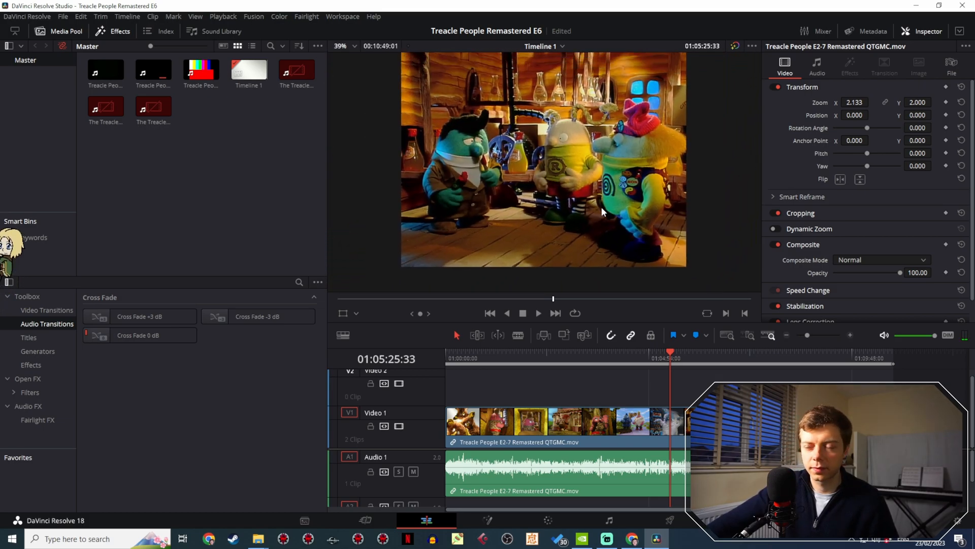
drag(627, 187, 610, 202)
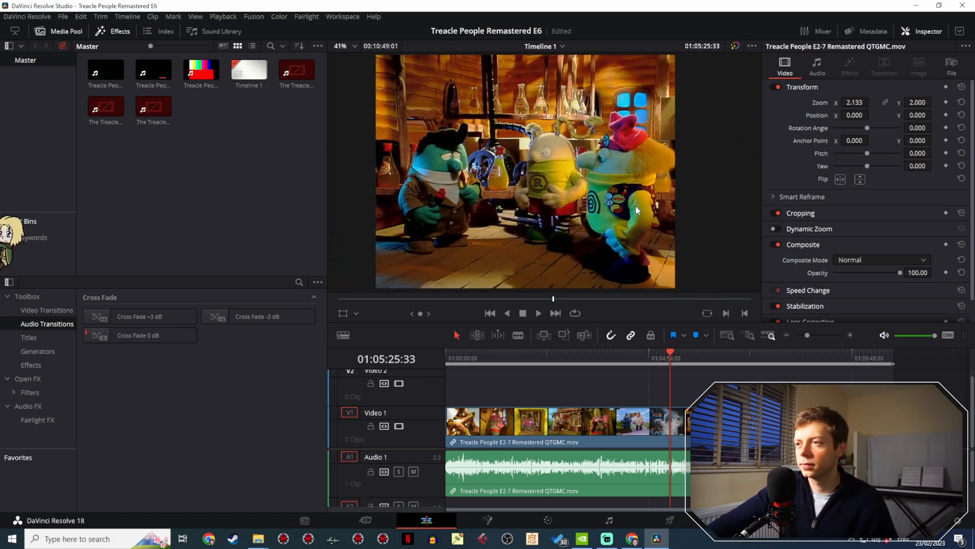
click(785, 352)
click(877, 351)
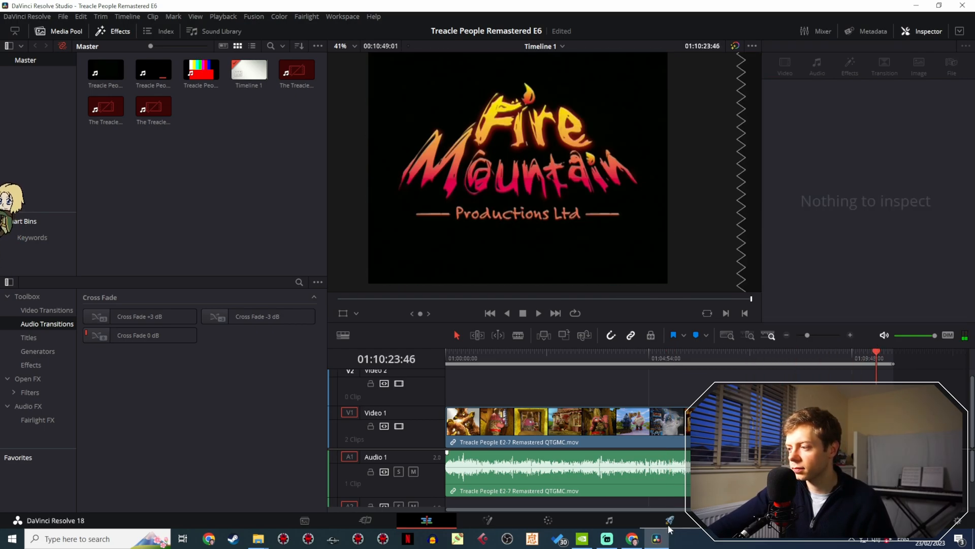
click(738, 358)
drag(738, 359, 729, 359)
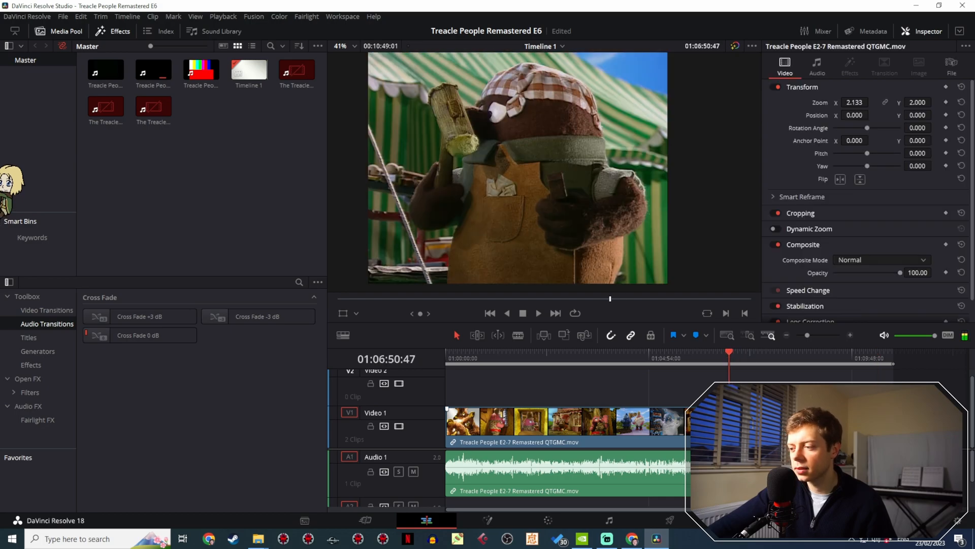
drag(912, 432, 893, 423)
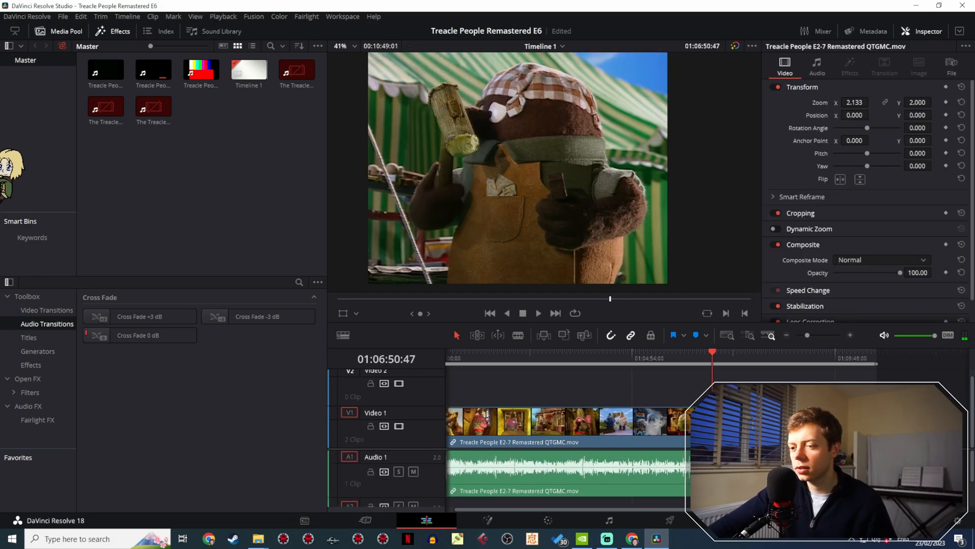
click(628, 356)
drag(629, 358, 737, 370)
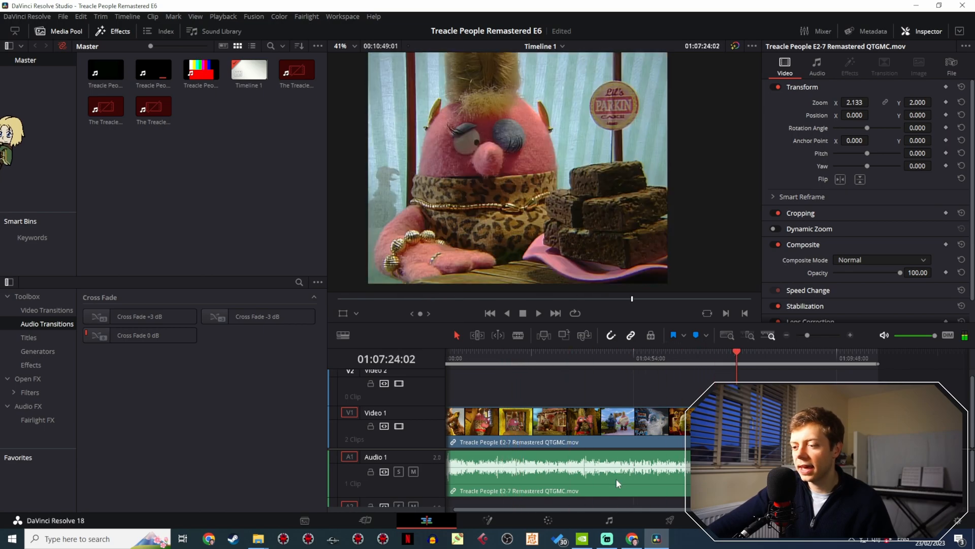
- Set the render range to the entire timeline on the Deliver page and check where the timeline ends
click(670, 520)
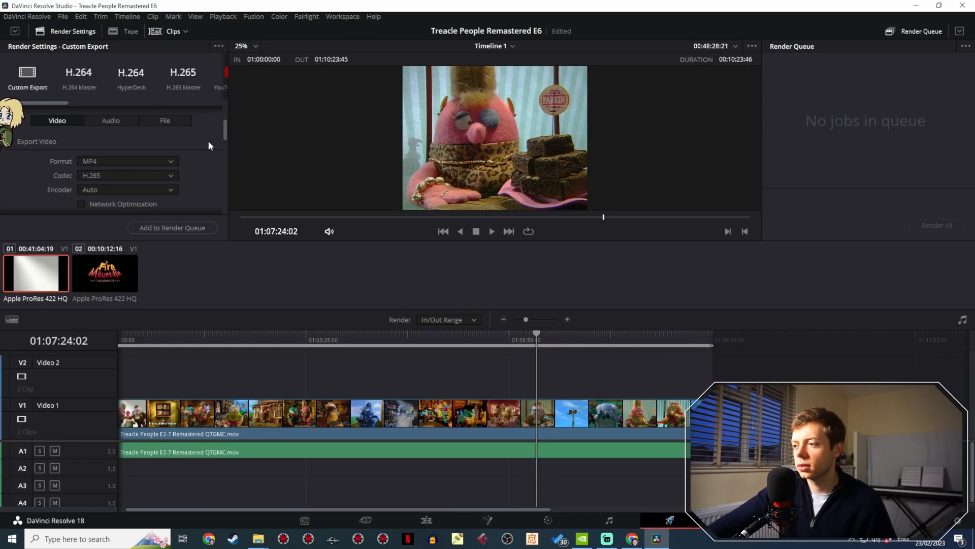
scroll(208, 140, up, 3)
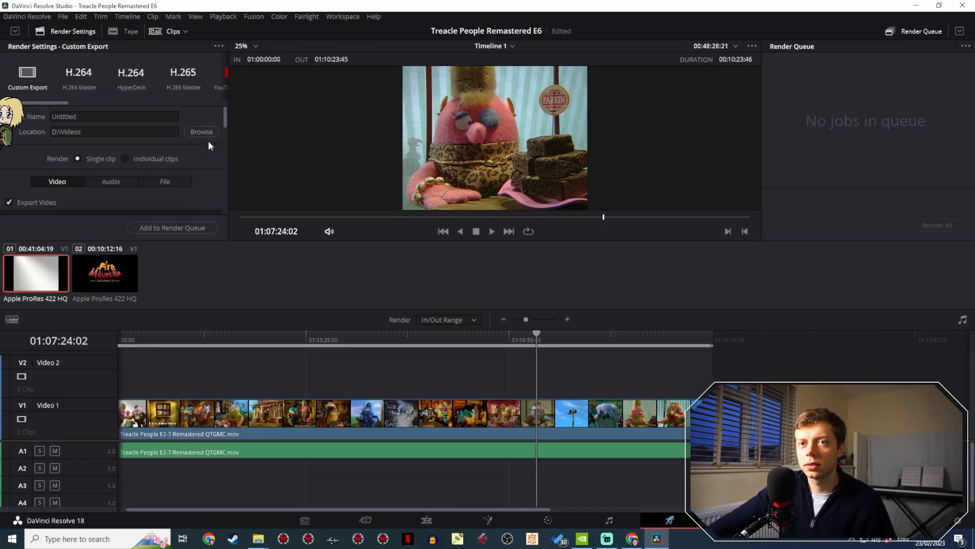
click(462, 322)
click(460, 333)
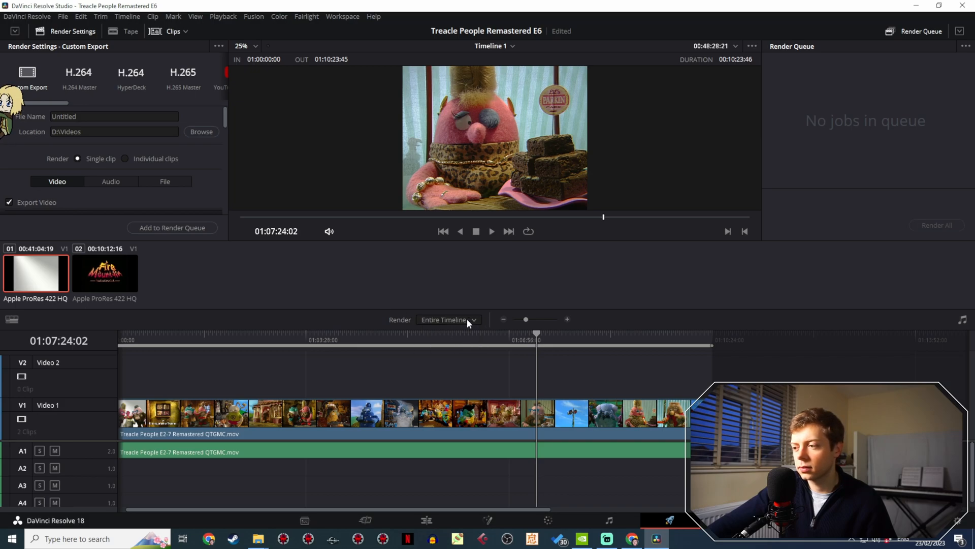
click(427, 519)
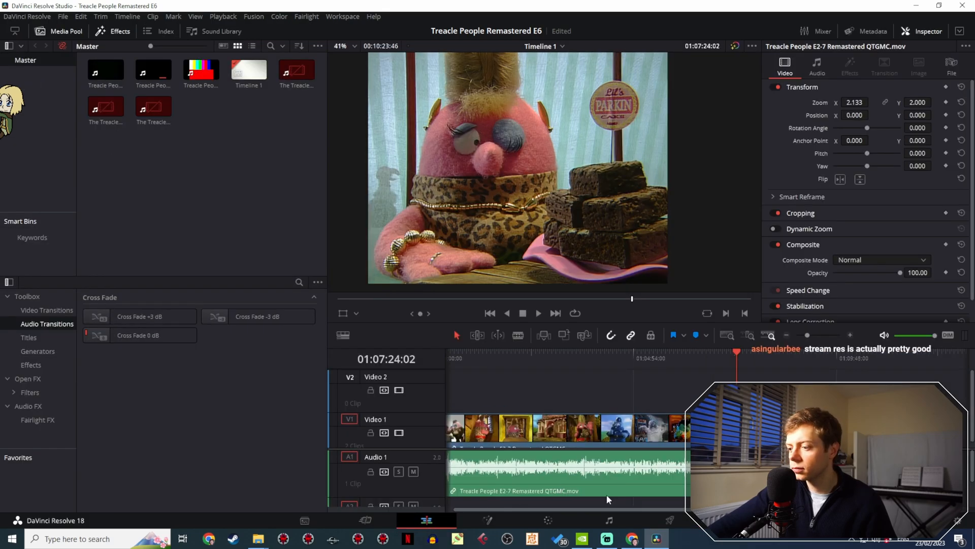
click(670, 520)
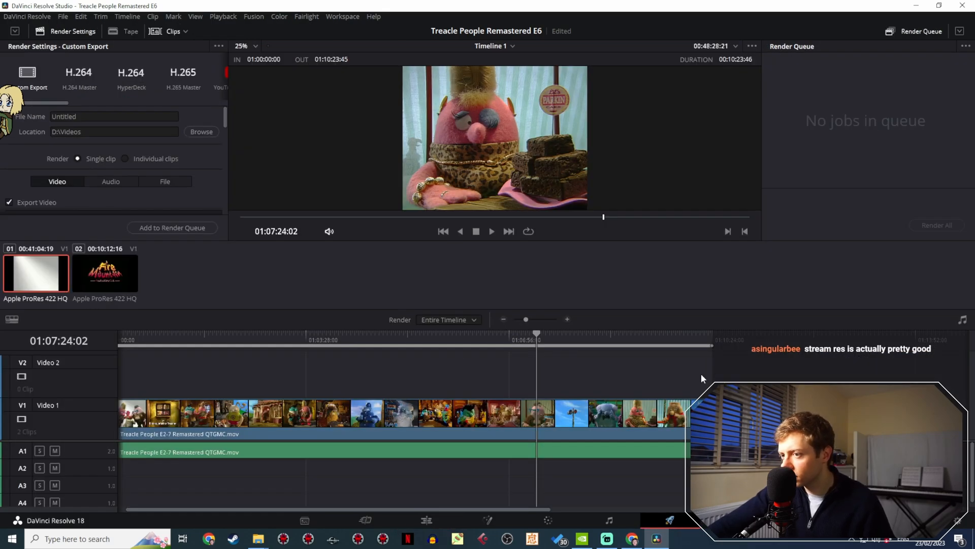
click(709, 340)
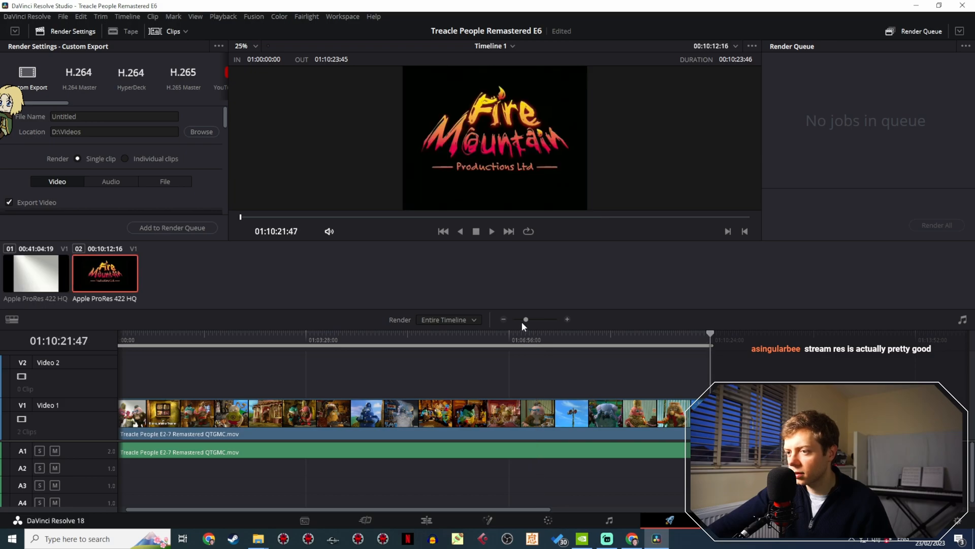
mouse_move(526, 320)
mouse_down()
mouse_move(547, 318)
mouse_move(525, 325)
mouse_up()
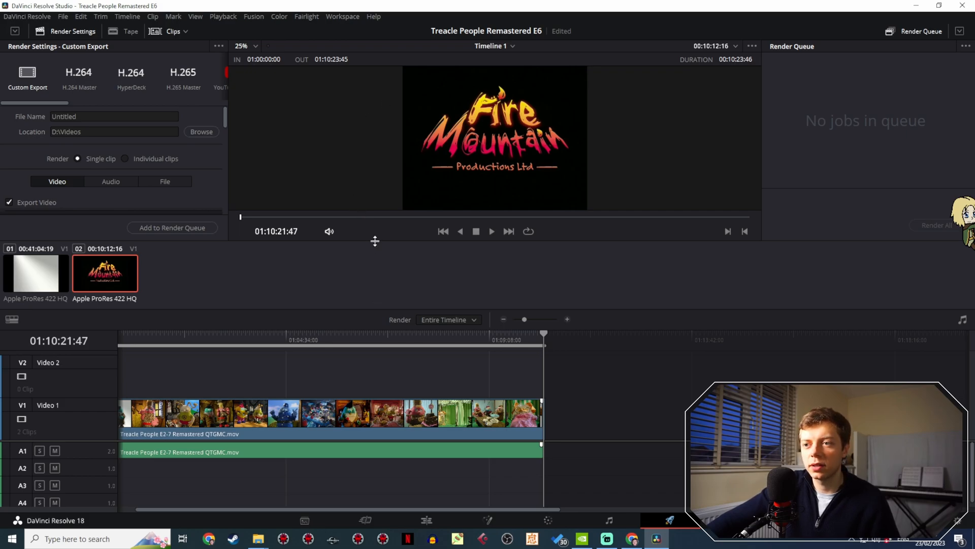
- Enlarge the render settings area and name the export file Treacle People Remastered E6
drag(375, 239, 372, 301)
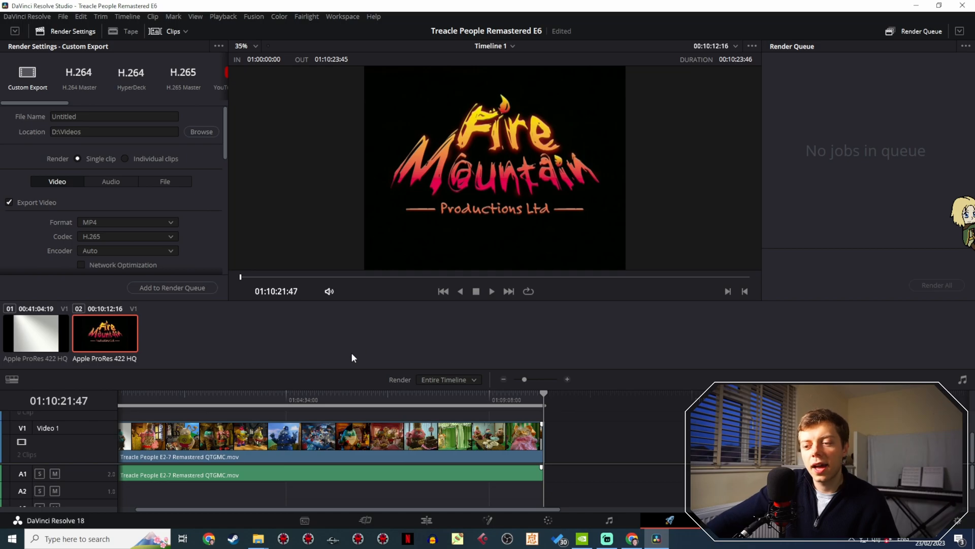
click(75, 118)
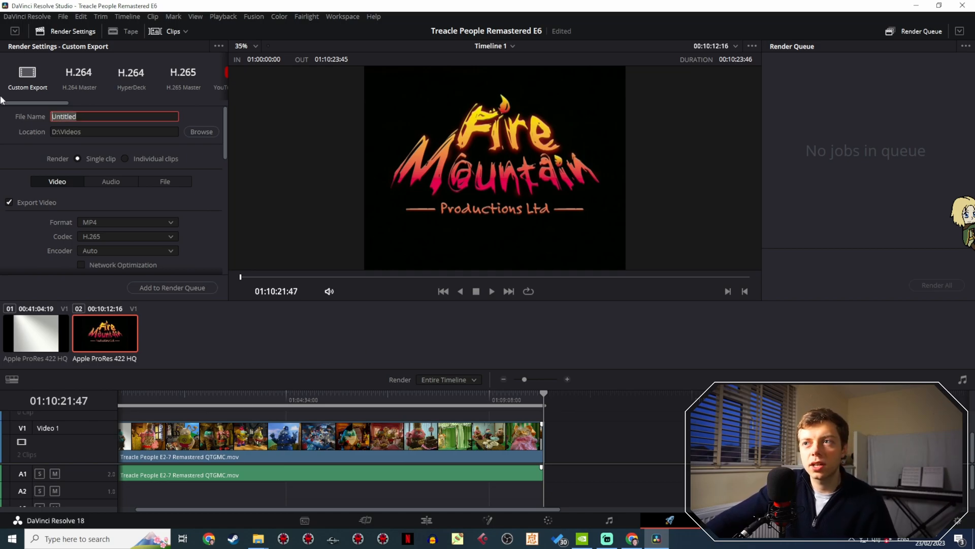
text(Treacle P)
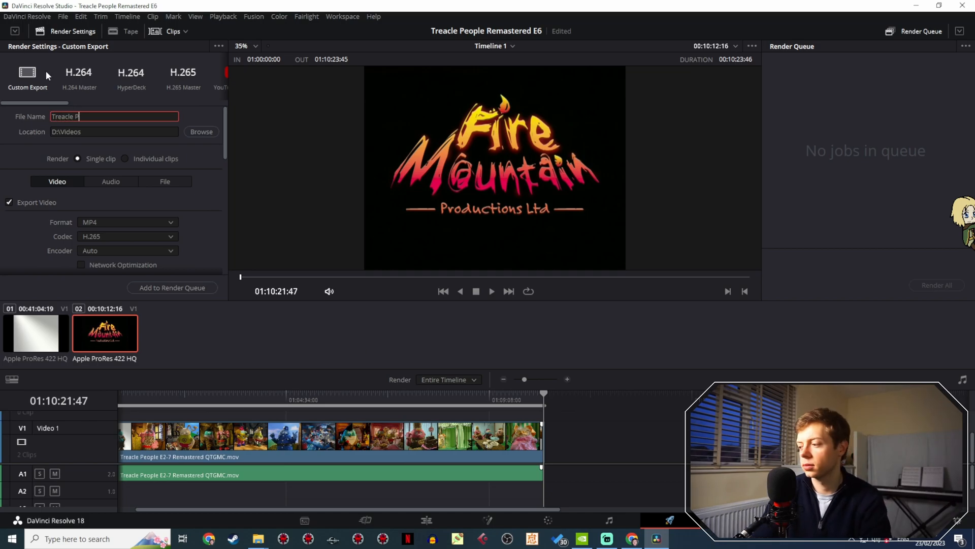
text(eople Remastered)
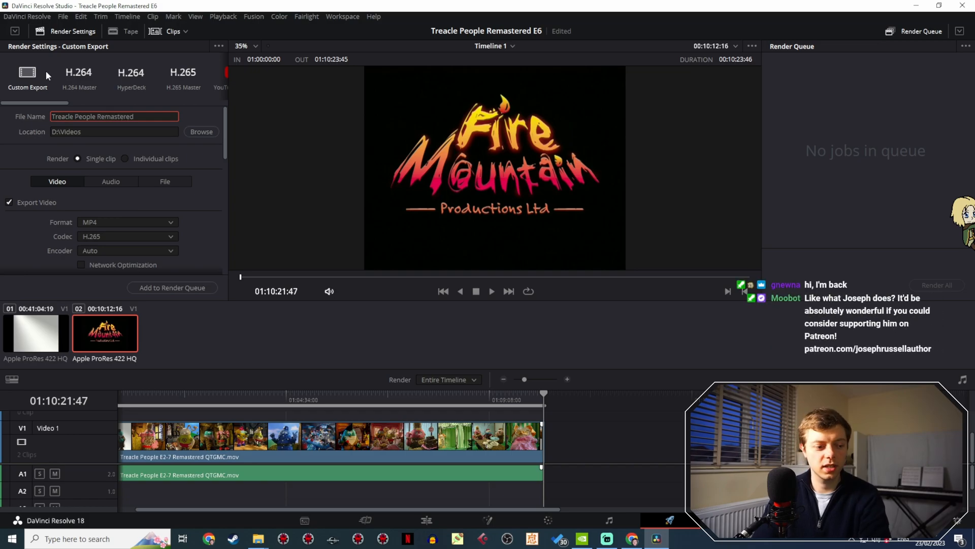
text( E6)
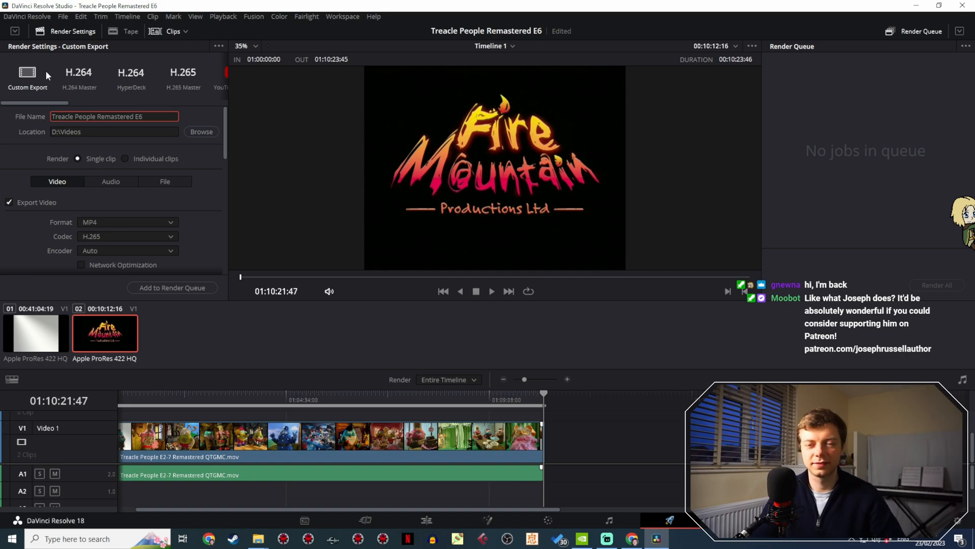
- Review the export settings, add the episode to the render queue and start rendering
scroll(214, 223, down, 5)
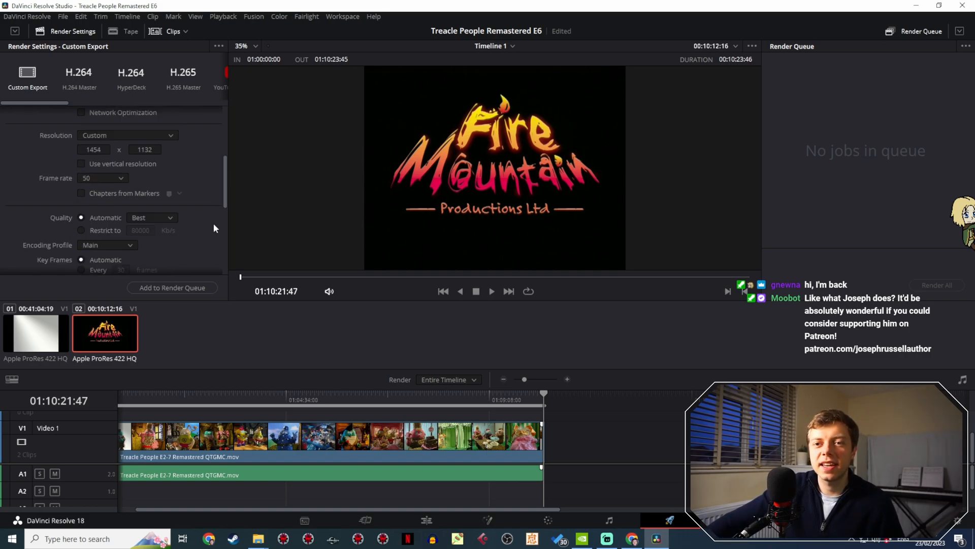
scroll(213, 228, down, 5)
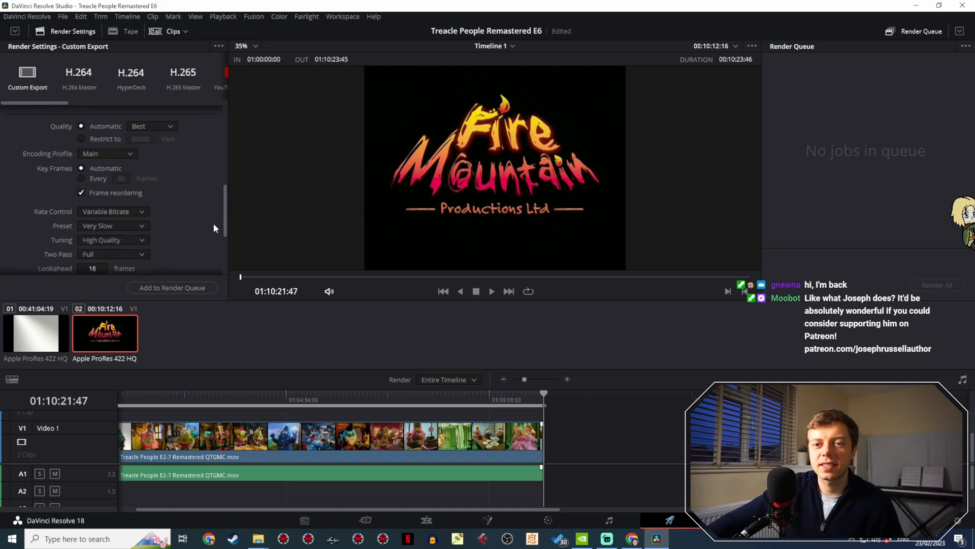
click(192, 288)
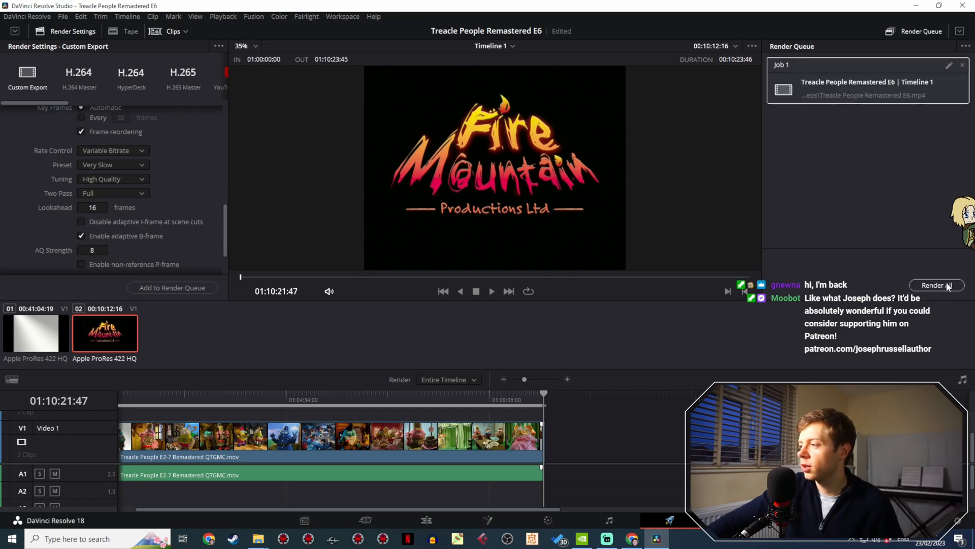
click(947, 286)
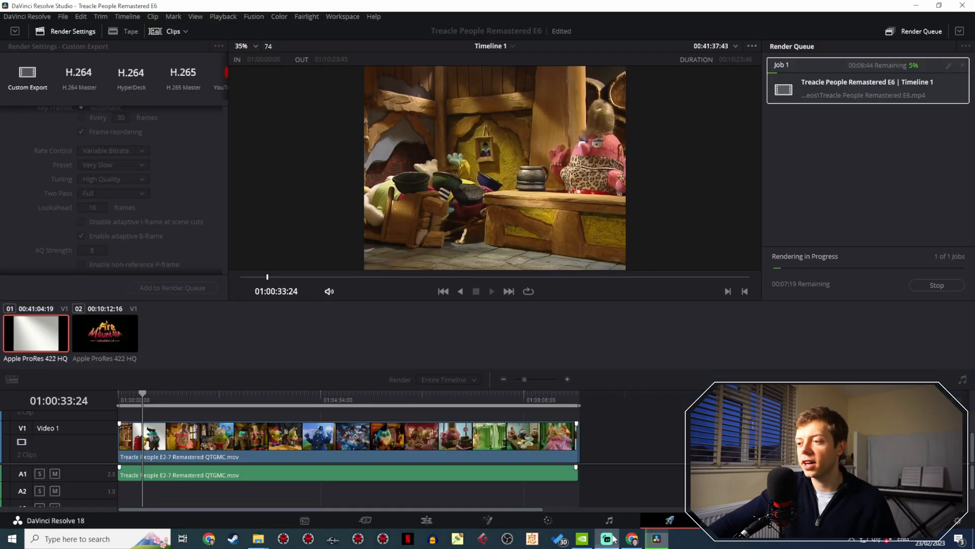
- Switch to Streamlabs Desktop and transition the live output to the Camera scene
click(607, 537)
scroll(370, 439, up, 3)
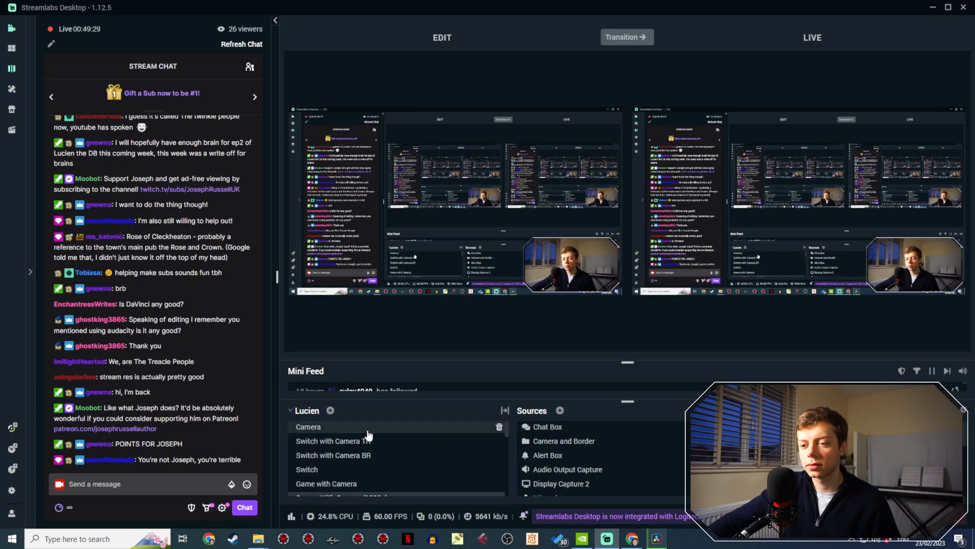
click(370, 430)
click(630, 38)
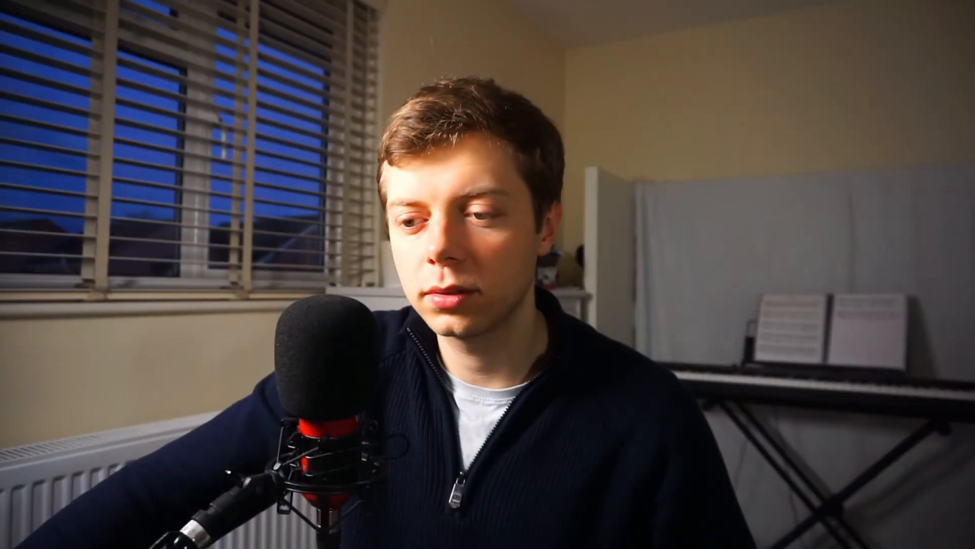
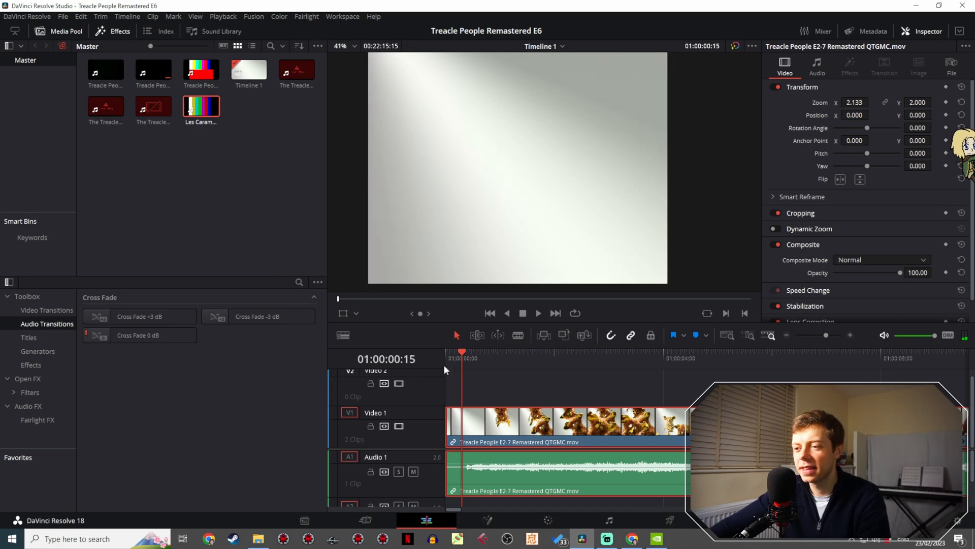
- Add an audio fade-in about 15 frames long at the start of the episode and scrub through the opening
drag(447, 453, 464, 454)
drag(473, 358, 686, 362)
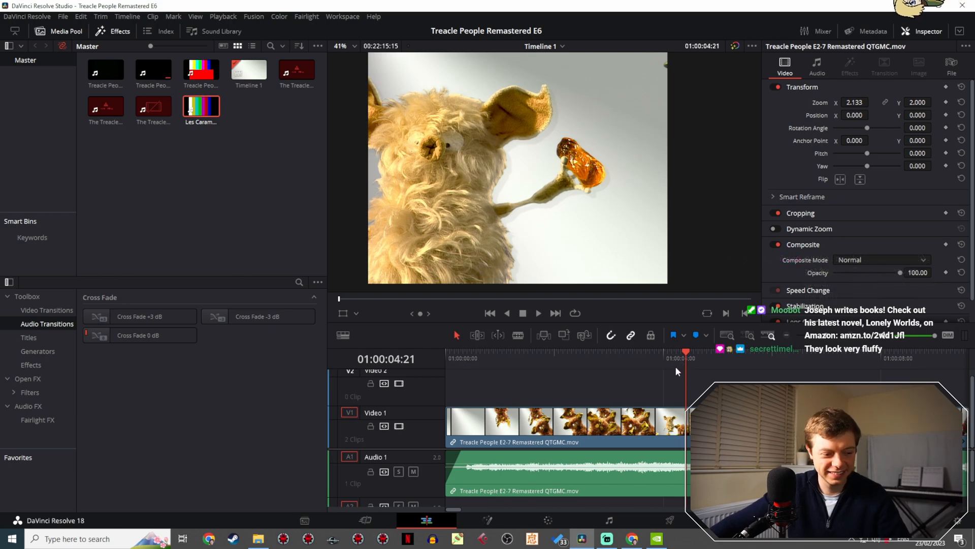
mouse_move(687, 362)
mouse_down()
mouse_move(492, 352)
mouse_move(696, 346)
mouse_up()
- Examine the end of the episode from the closing credits through to the LWT logo
drag(825, 332, 806, 334)
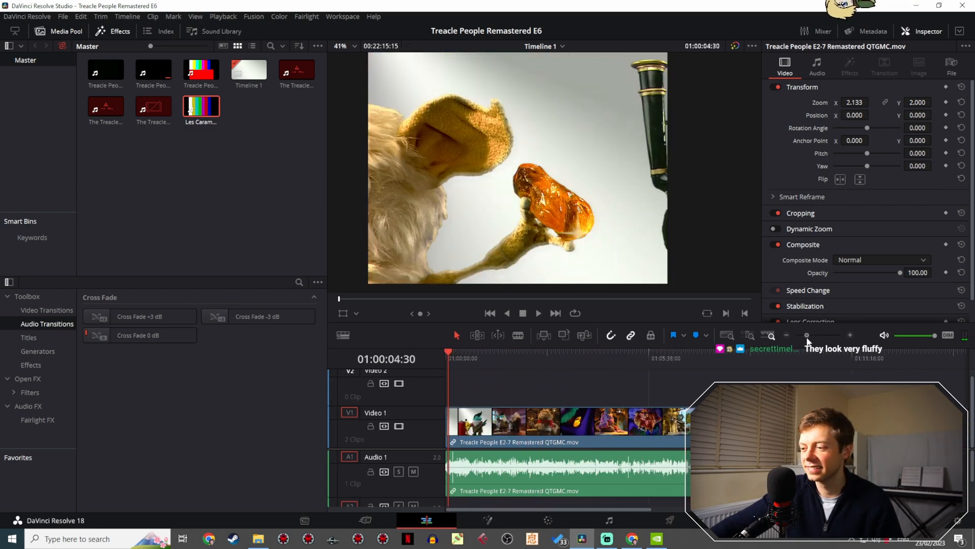
drag(469, 363, 824, 337)
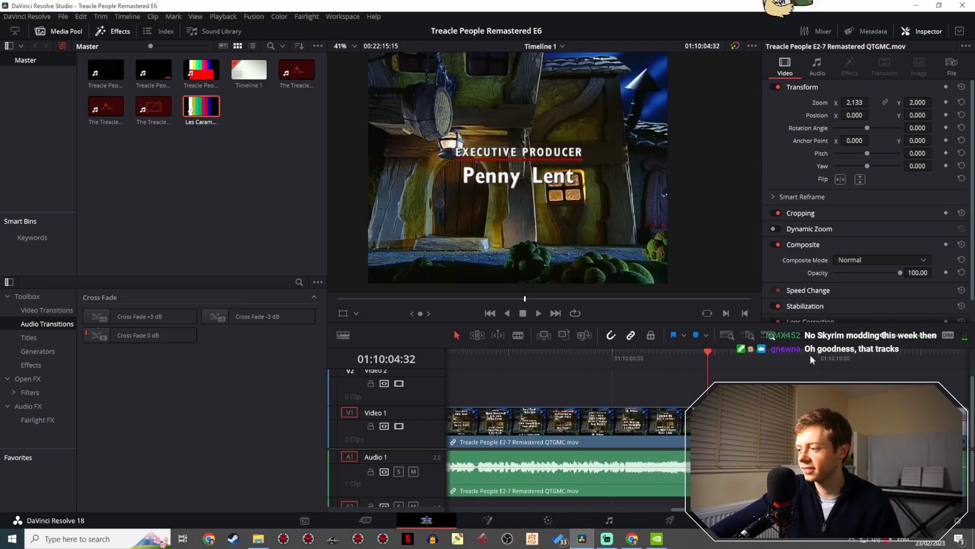
scroll(646, 358, right, 5)
drag(533, 357, 584, 348)
click(537, 312)
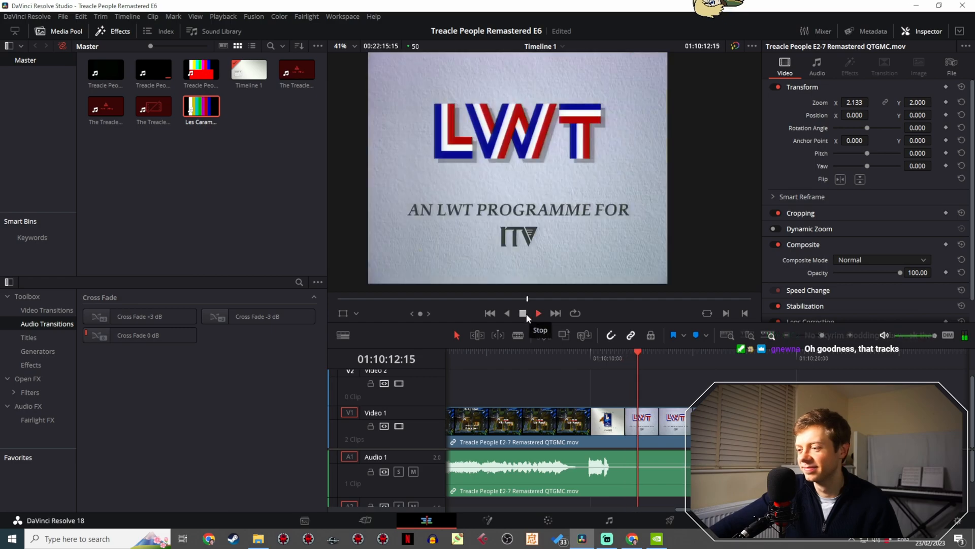
click(523, 313)
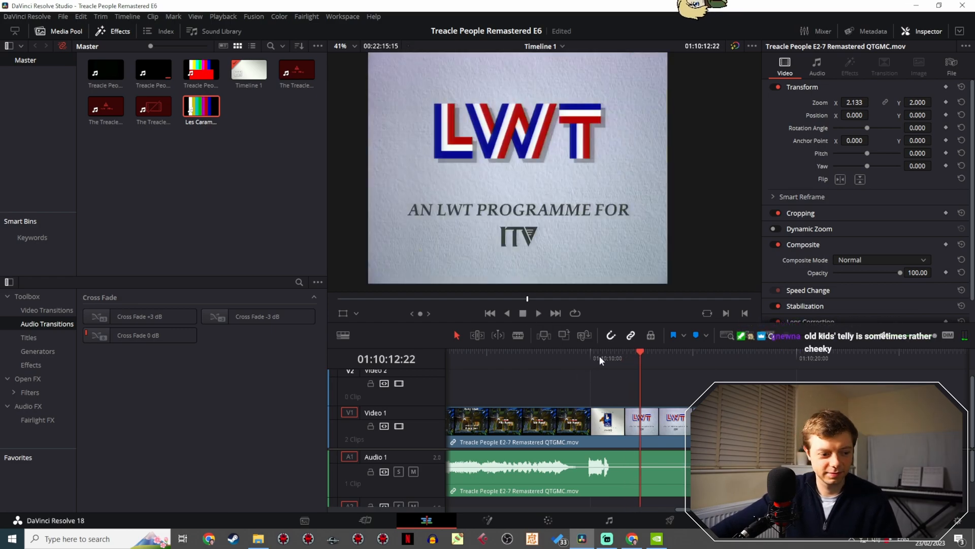
- Cut the episode at 01:10:11:35, between the London Studios and LWT logos, and delete the footage after the cut
drag(602, 355, 613, 355)
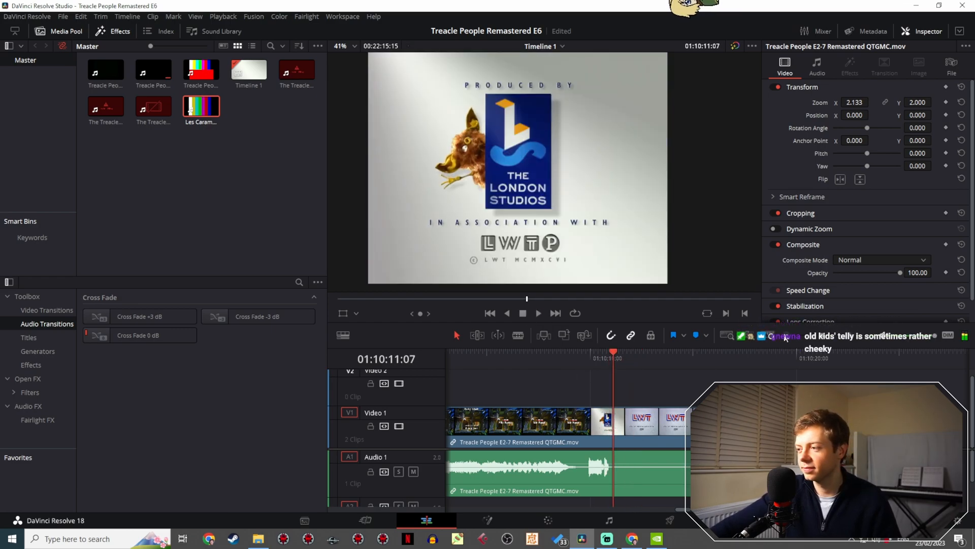
drag(826, 337, 848, 337)
drag(609, 361, 750, 361)
drag(702, 391, 455, 379)
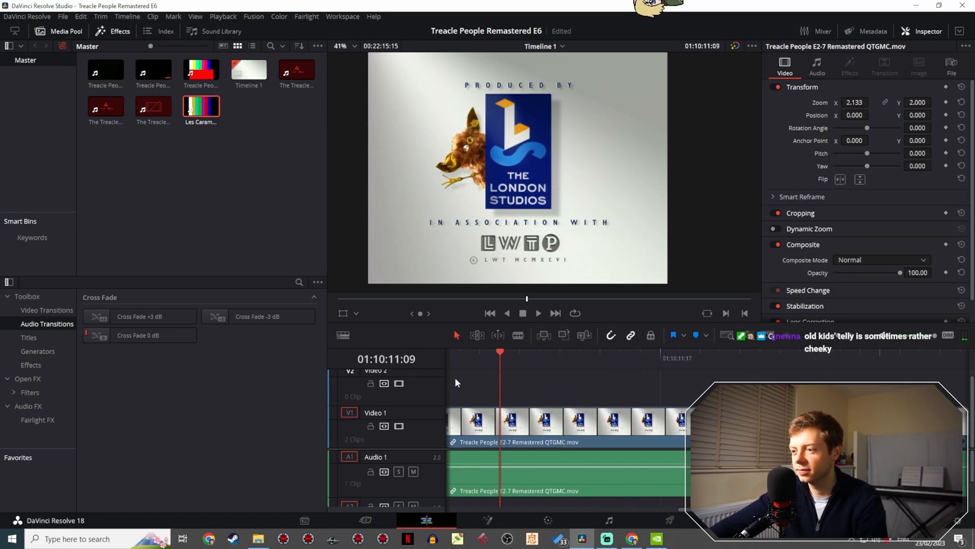
drag(587, 356, 764, 356)
drag(721, 380, 510, 372)
drag(557, 351, 731, 356)
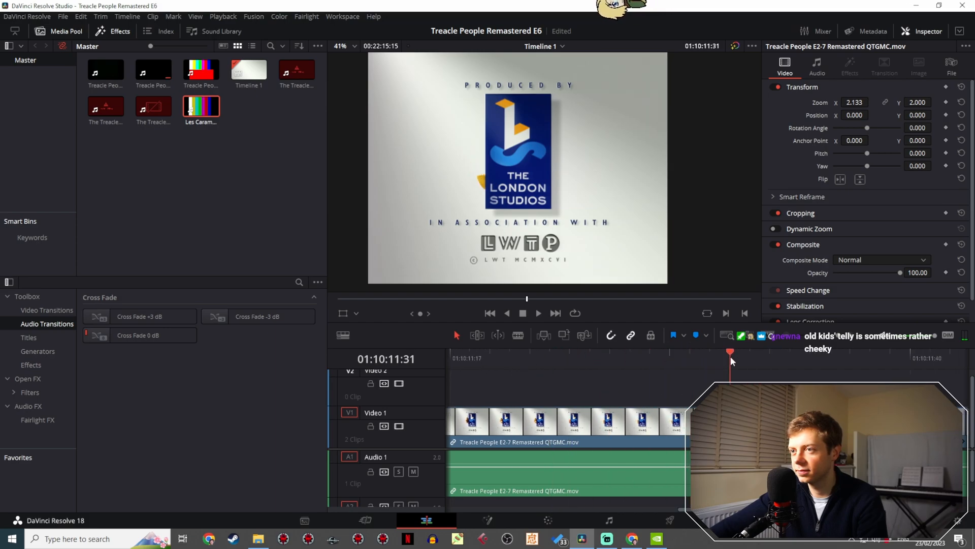
drag(707, 386, 583, 358)
key(b)
click(577, 422)
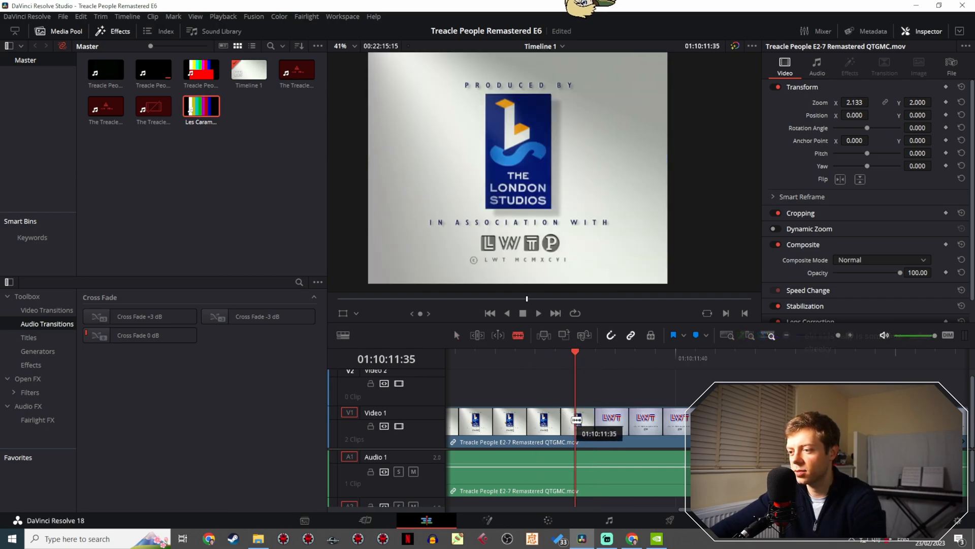
click(609, 422)
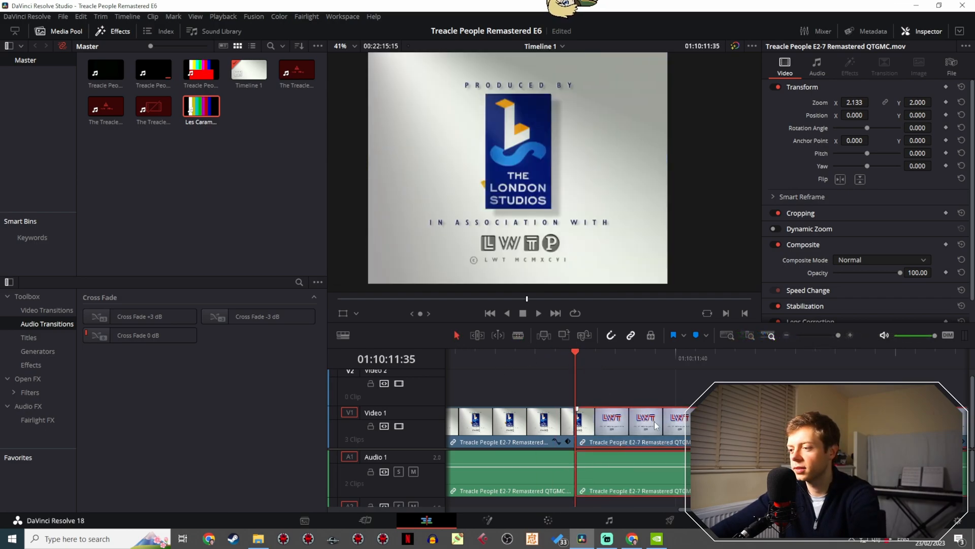
key(Delete)
- Move the Fire Mountain Productions logo clip so it directly follows the end of the episode clip
drag(838, 335, 803, 339)
click(701, 426)
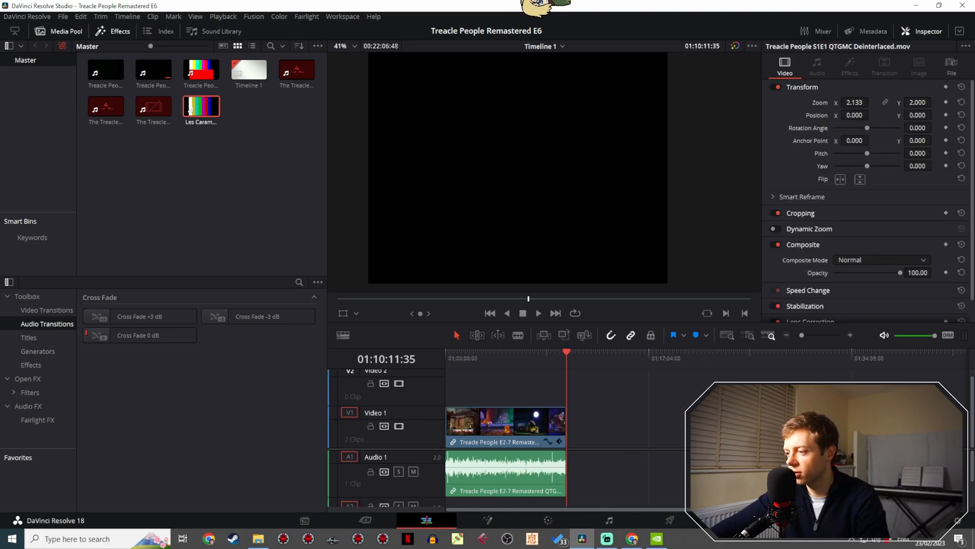
drag(694, 426, 653, 426)
key(ctrl+z)
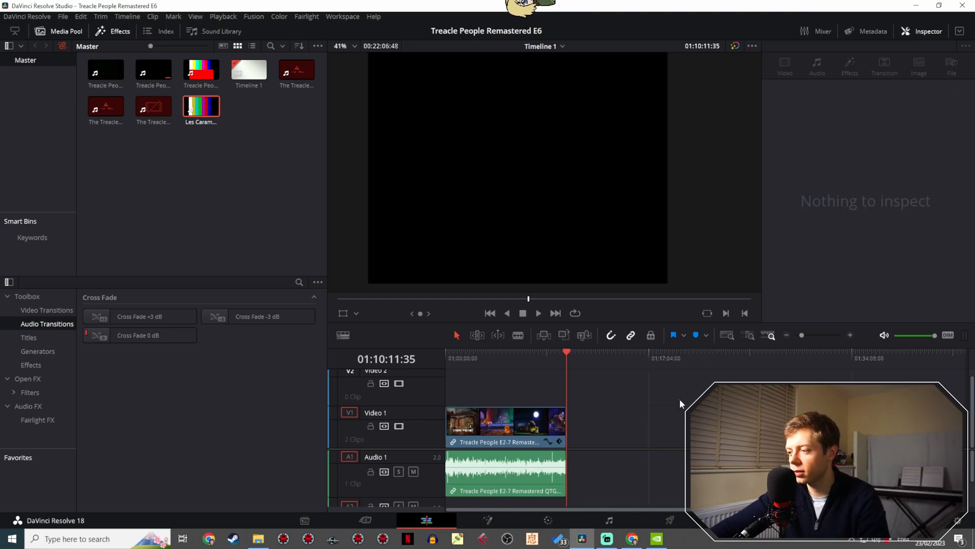
click(701, 426)
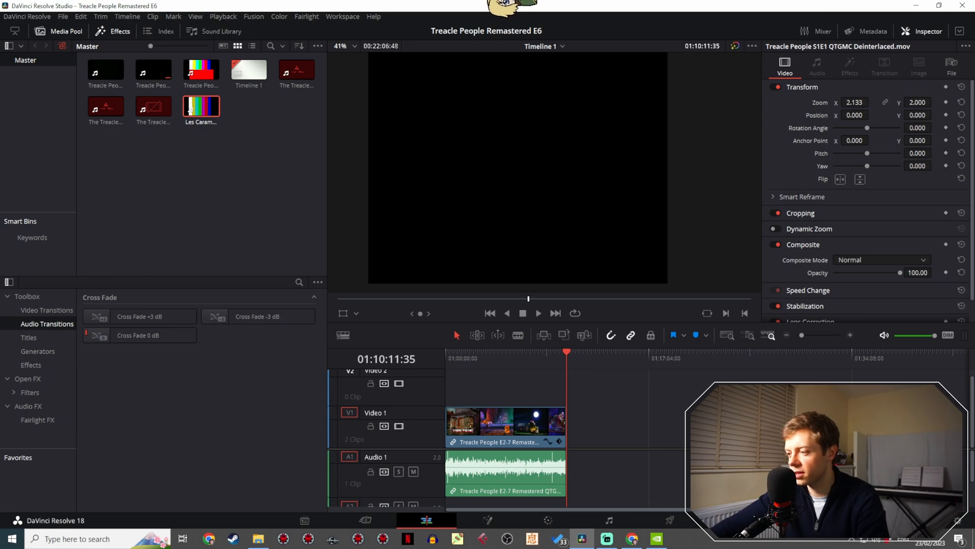
drag(708, 419, 569, 414)
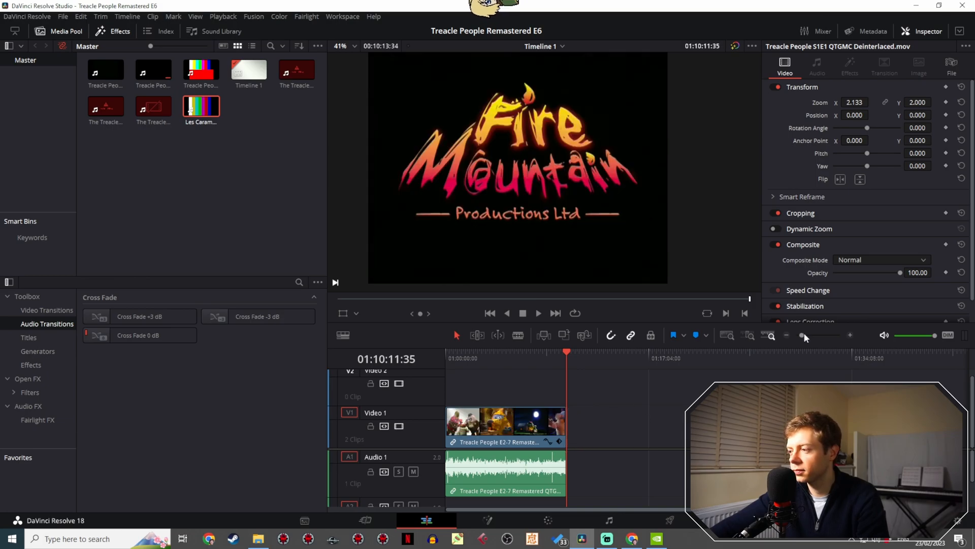
- Play the join between the London Studios logo and the Fire Mountain logo several times to check the cut
drag(803, 333, 834, 326)
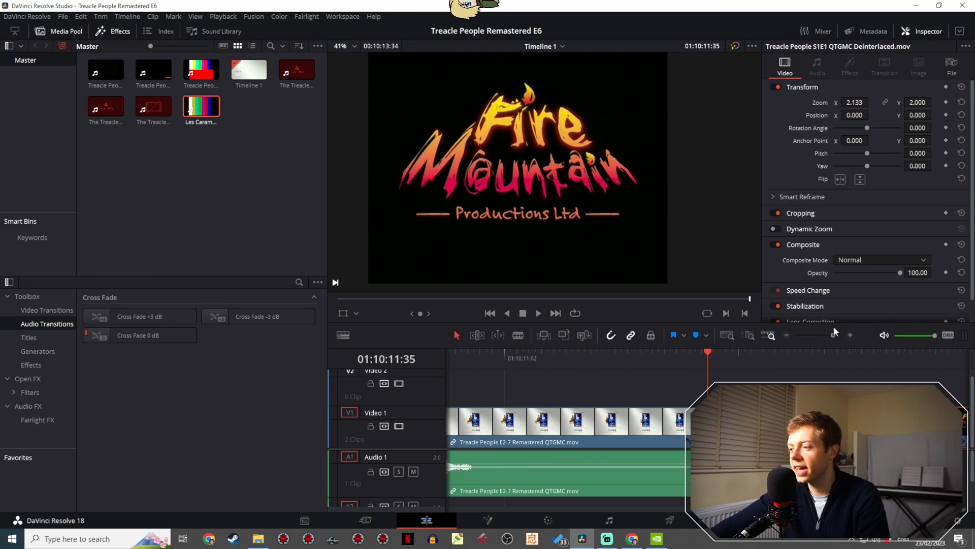
click(485, 366)
key(space)
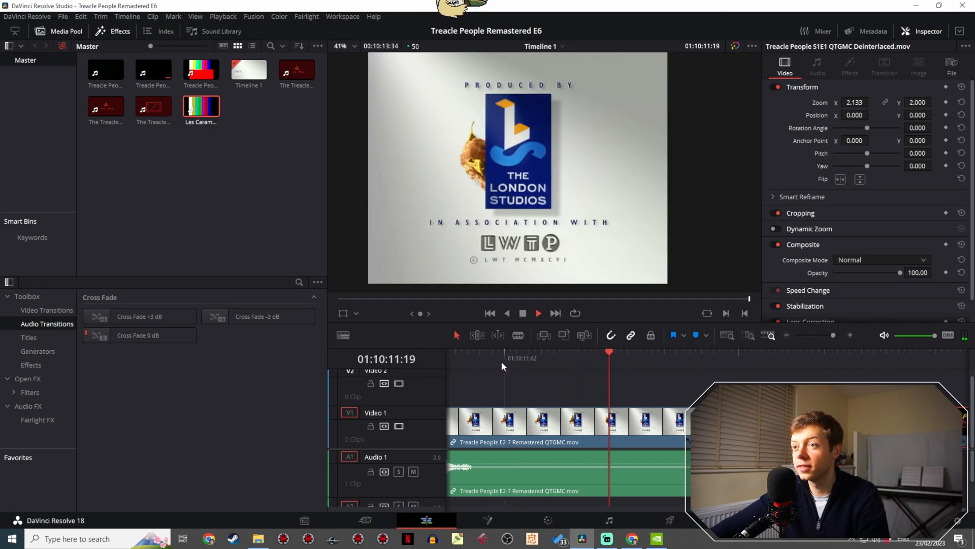
key(space)
click(641, 351)
key(space)
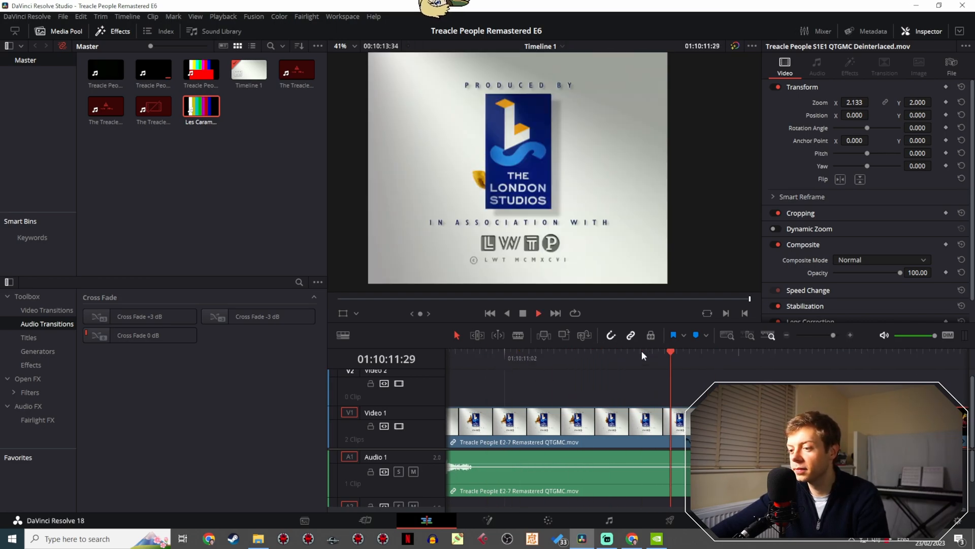
click(480, 355)
key(space)
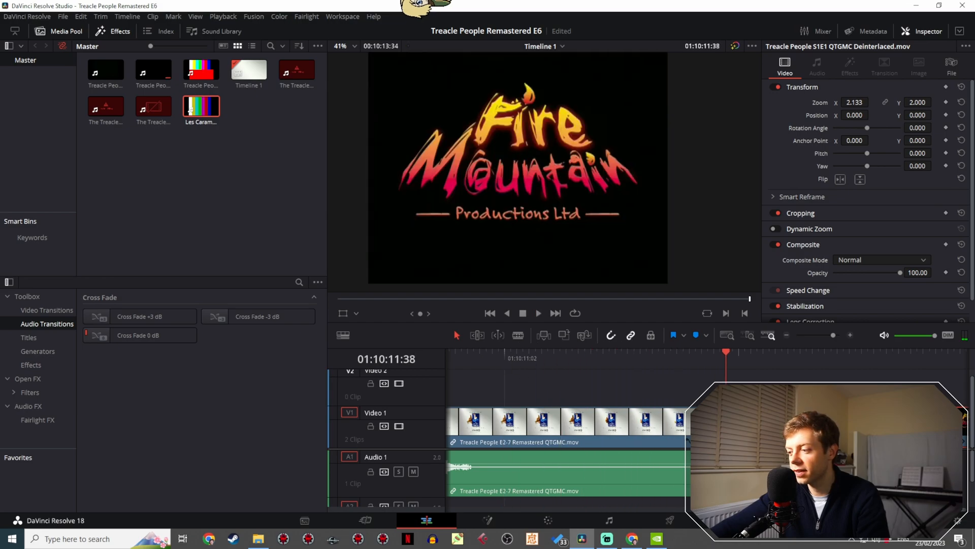
- Fade out the episode's audio from about 01:10:10:47 to the end of the clip and play it back
click(473, 352)
key(space)
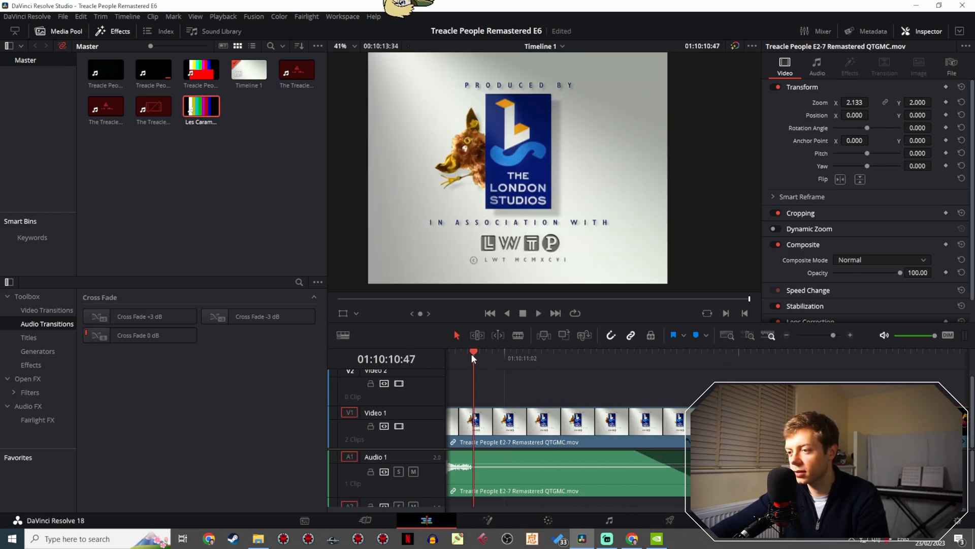
key(space)
drag(637, 452, 471, 452)
click(459, 350)
key(space)
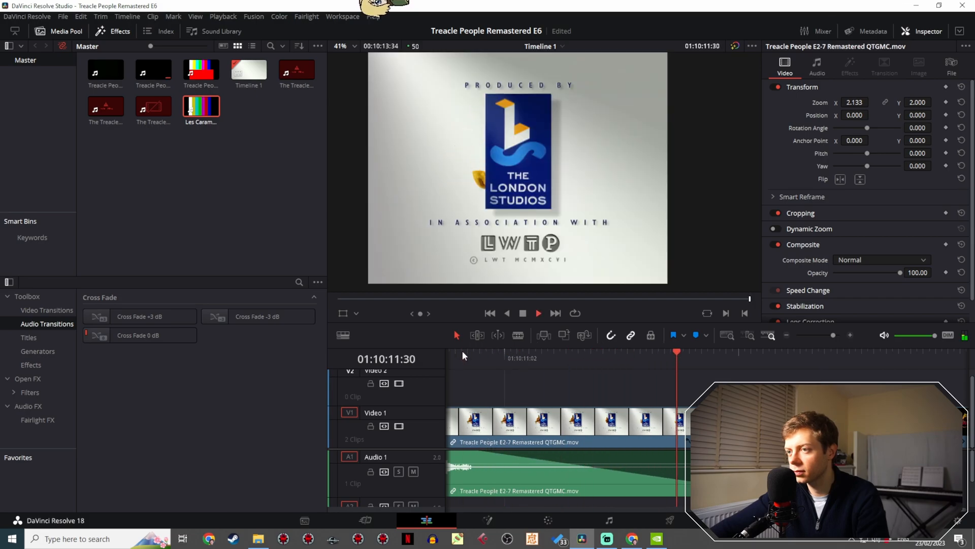
click(468, 349)
click(480, 349)
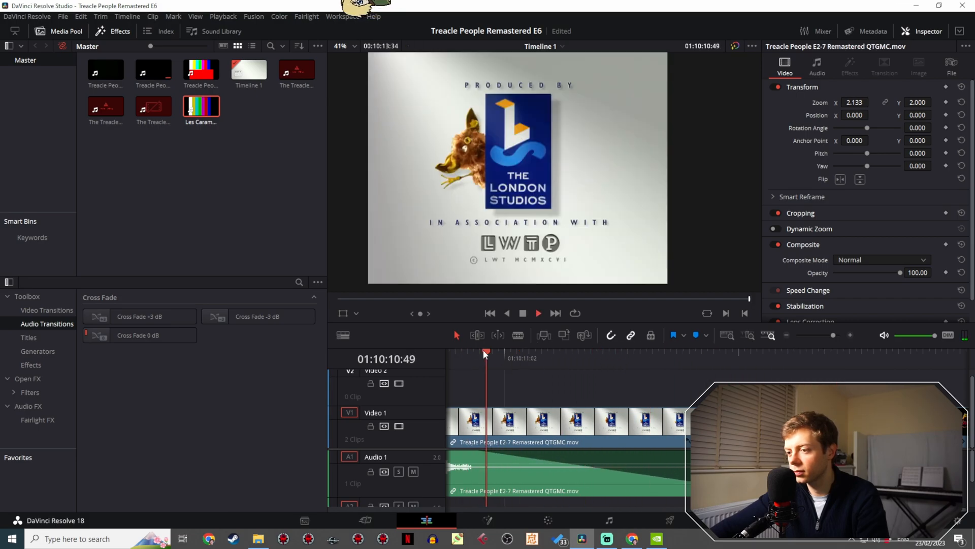
key(space)
- Unlink the episode's video and audio clips
mouse_move(834, 335)
mouse_down()
mouse_move(814, 335)
mouse_move(830, 336)
mouse_up()
click(679, 426)
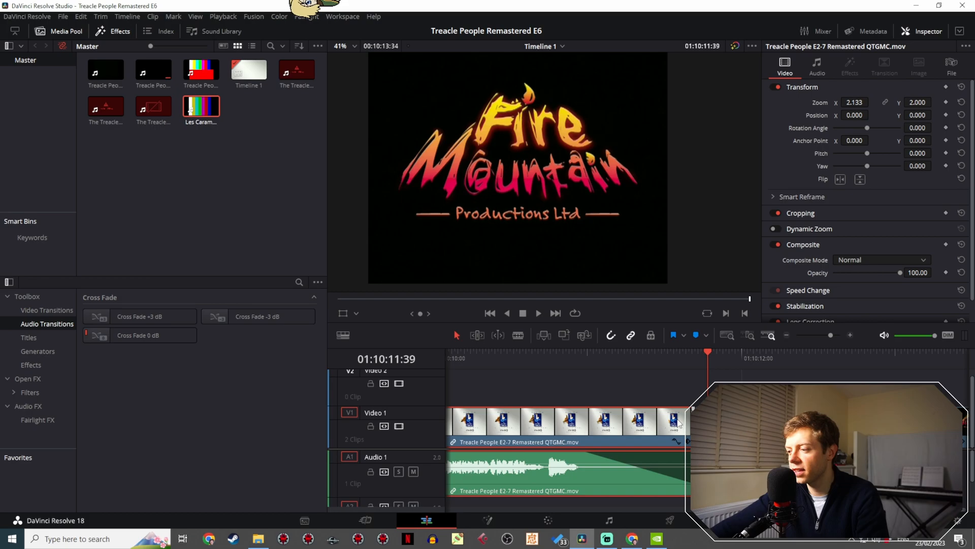
right_click(679, 422)
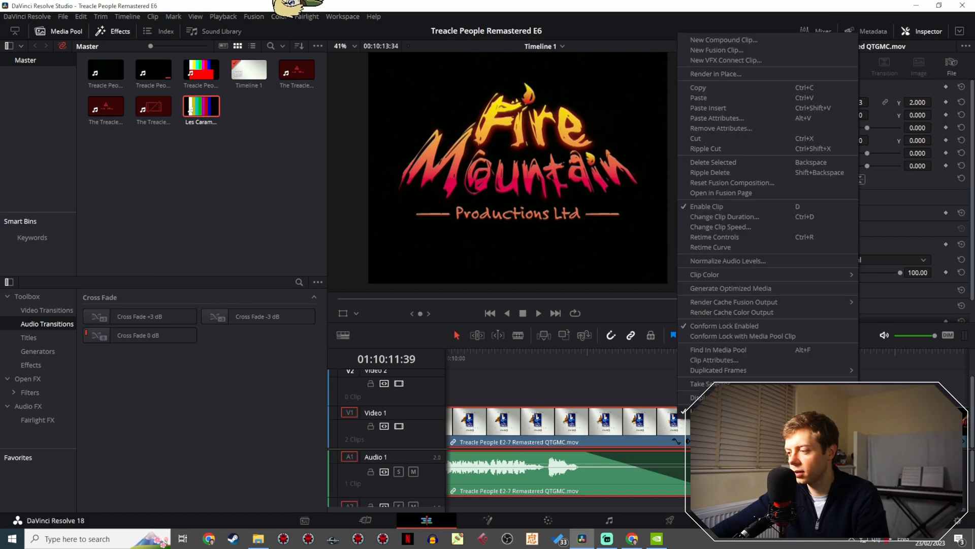
click(704, 411)
- Pull back the audio fade-out, extend the episode's audio beneath the Fire Mountain logo, and play the ending
click(669, 396)
click(687, 476)
click(695, 479)
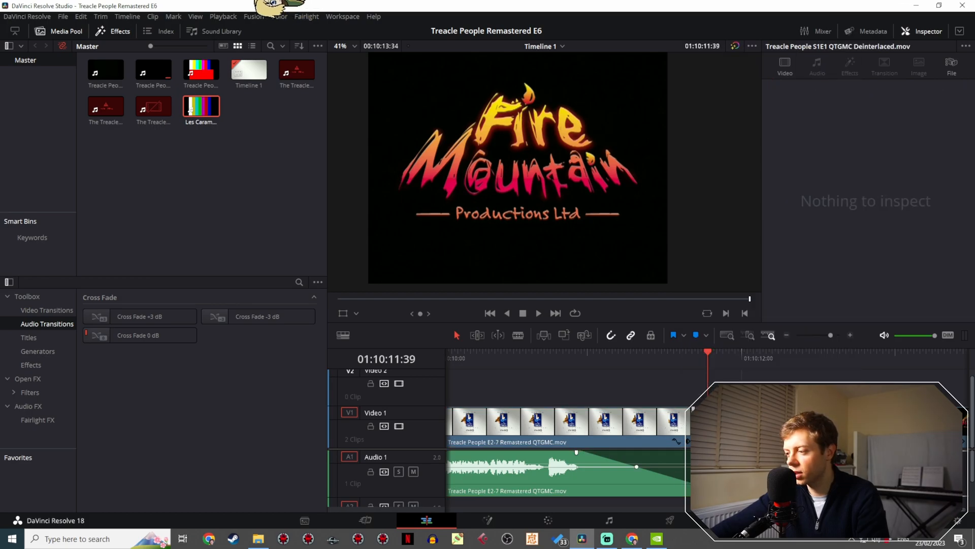
drag(576, 451, 668, 452)
drag(894, 476, 603, 476)
click(828, 334)
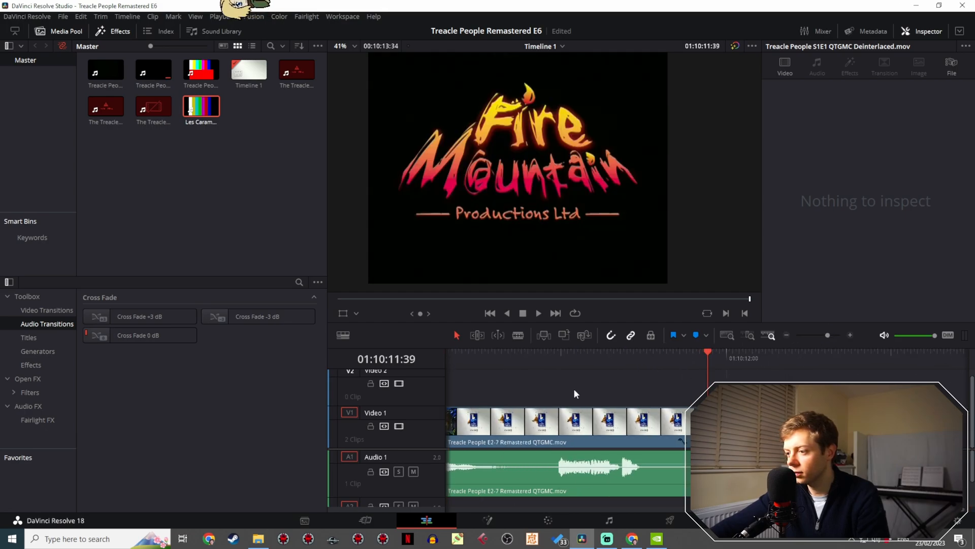
click(630, 358)
key(space)
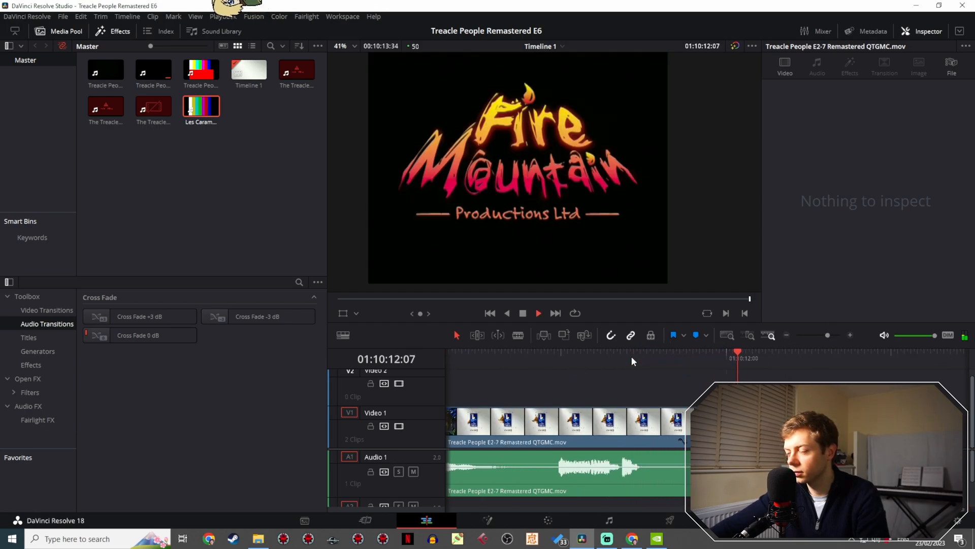
key(space)
- Select the video and audio clips at the end of the timeline and link them together again
click(679, 440)
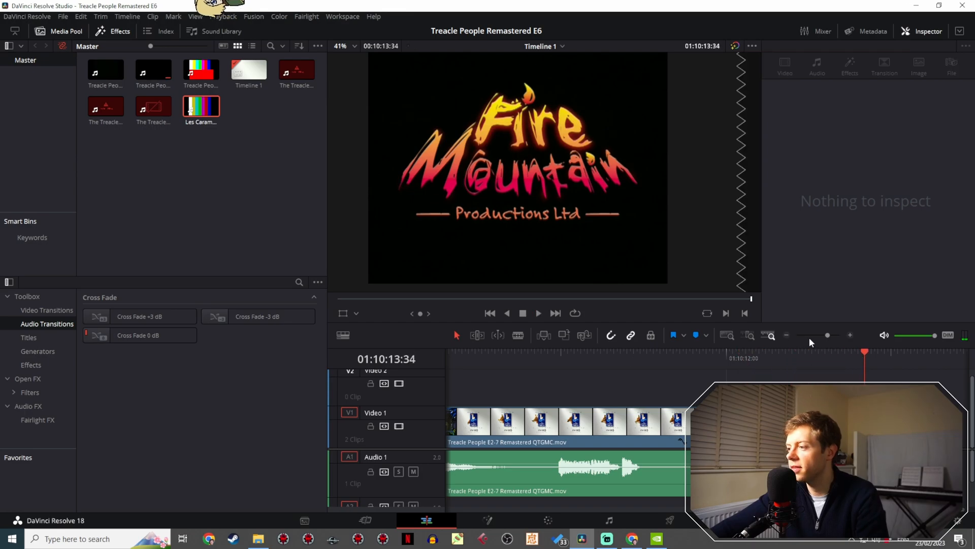
ctrl+click(681, 450)
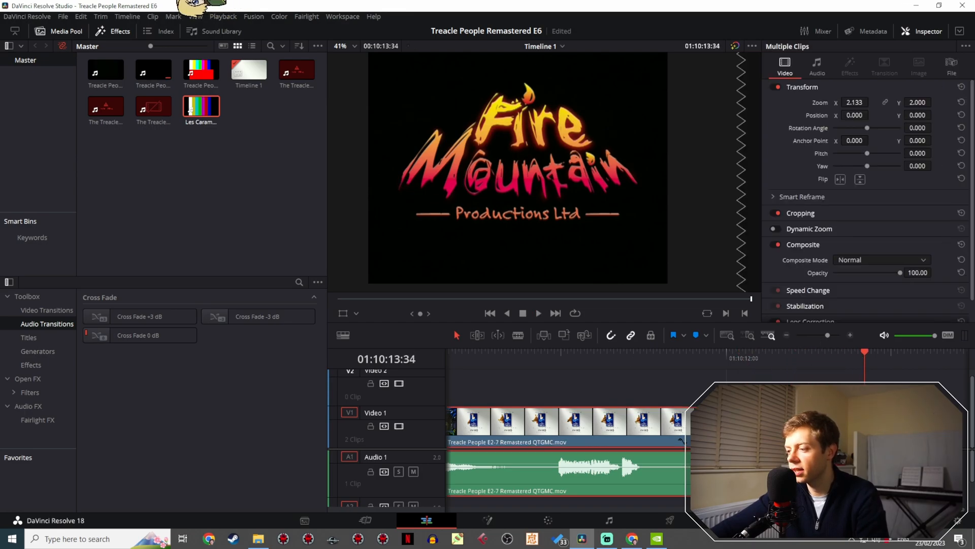
right_click(737, 470)
click(767, 422)
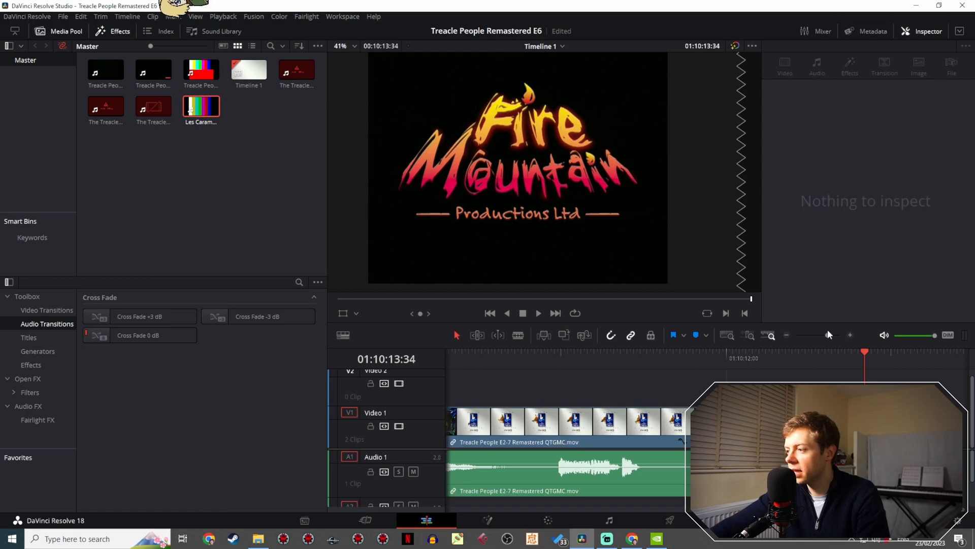
- Scrub back through earlier scenes of the trimmed episode to the opening sequence
drag(827, 334, 803, 340)
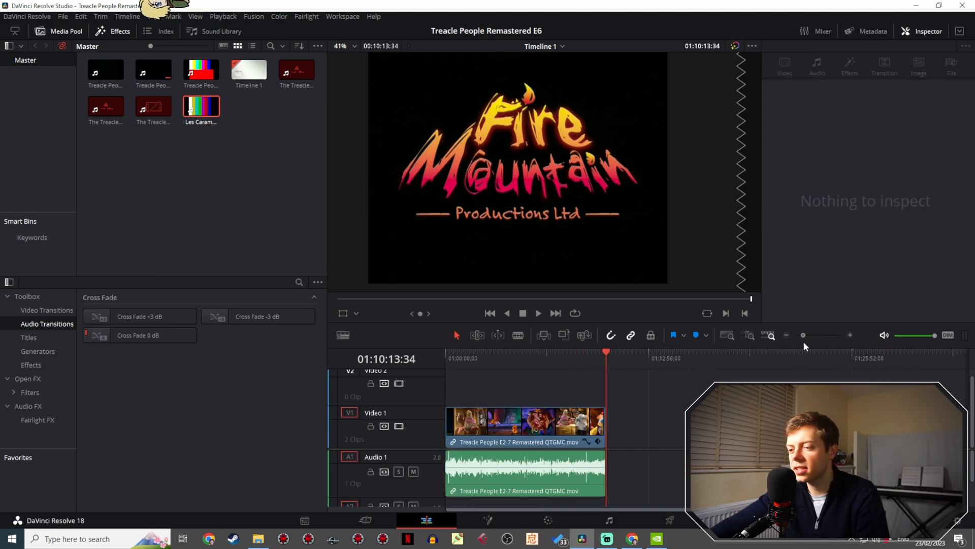
drag(524, 364, 476, 353)
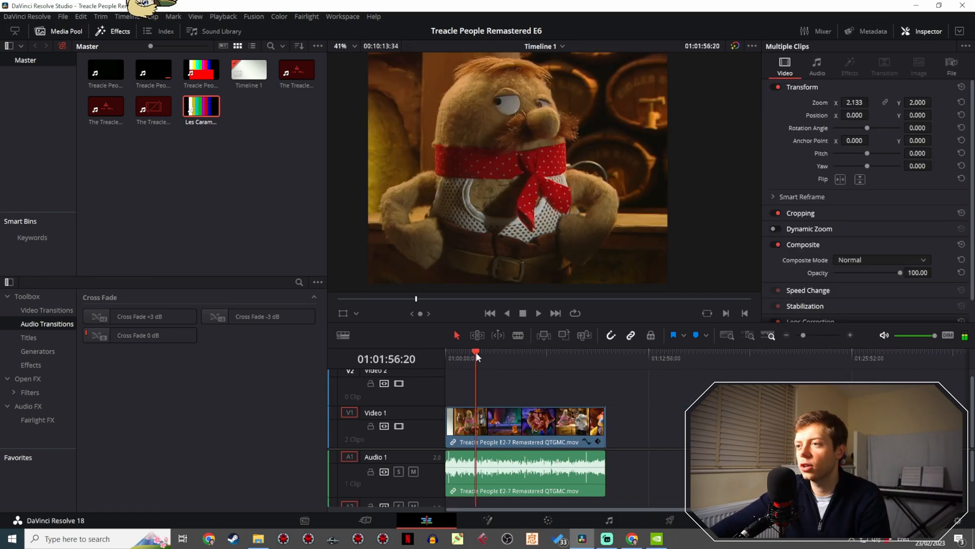
drag(803, 333, 817, 333)
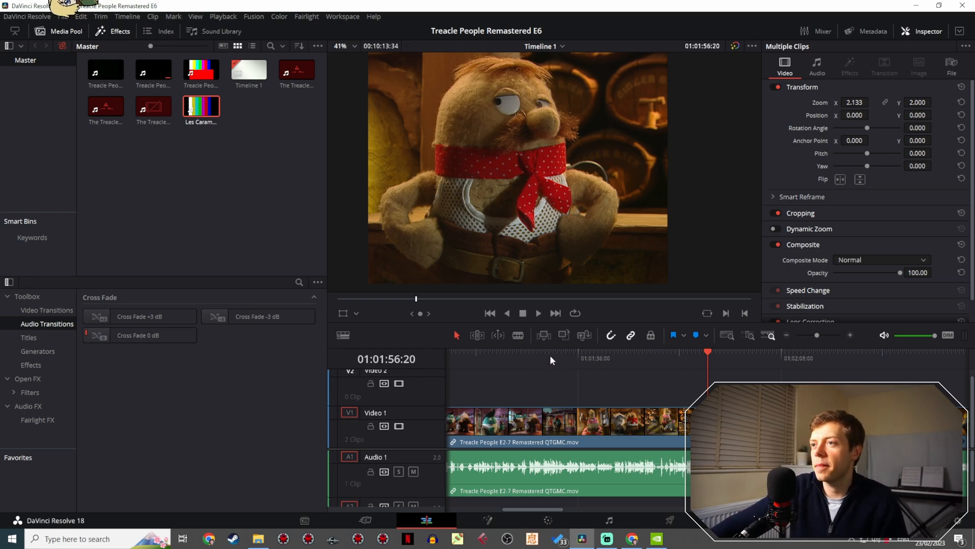
drag(550, 355, 542, 354)
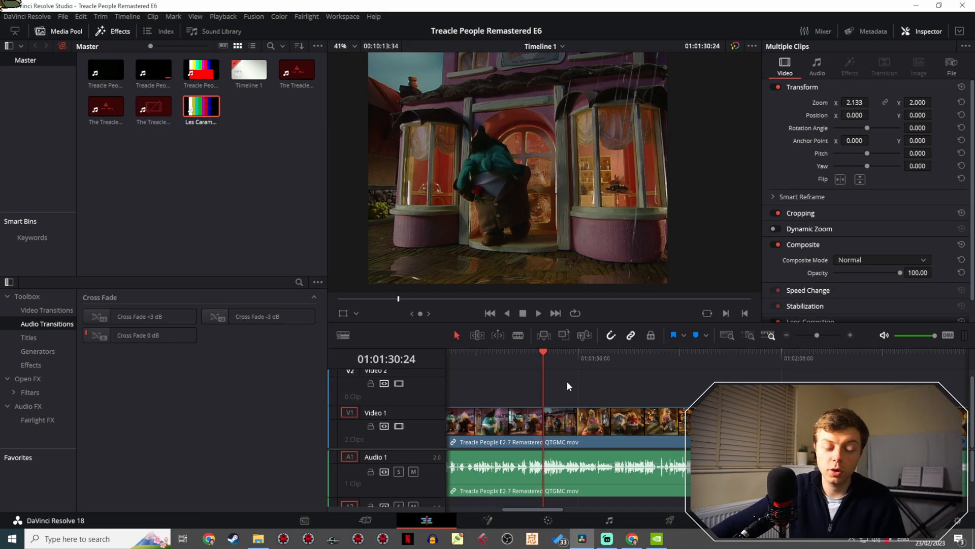
drag(561, 349, 468, 354)
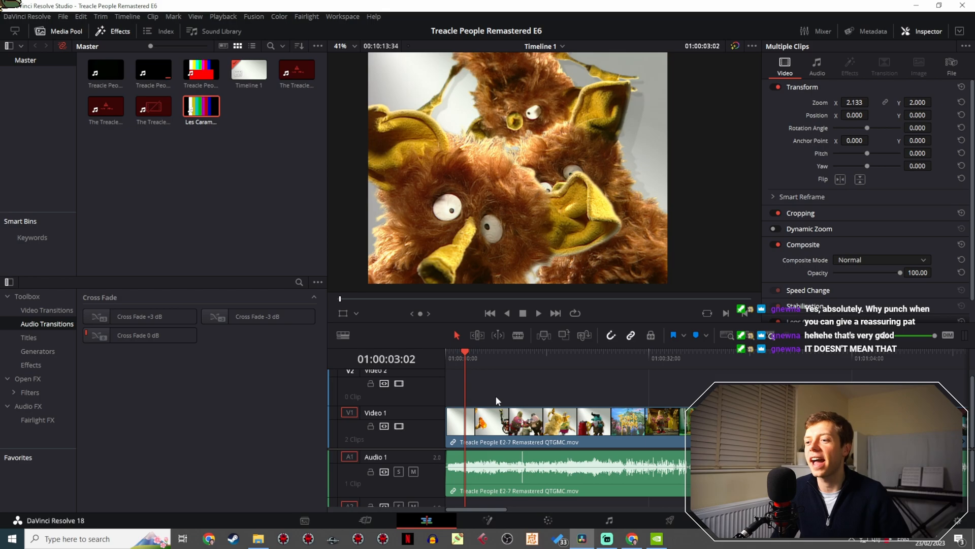
- Save the episode 6 project, then save a copy of it named "Treacle People Remastered E7"
click(61, 16)
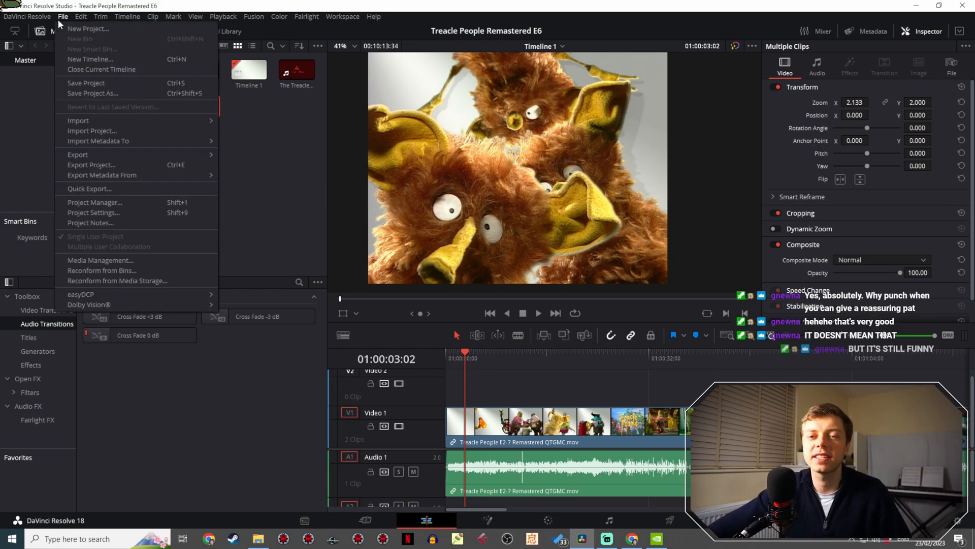
click(108, 83)
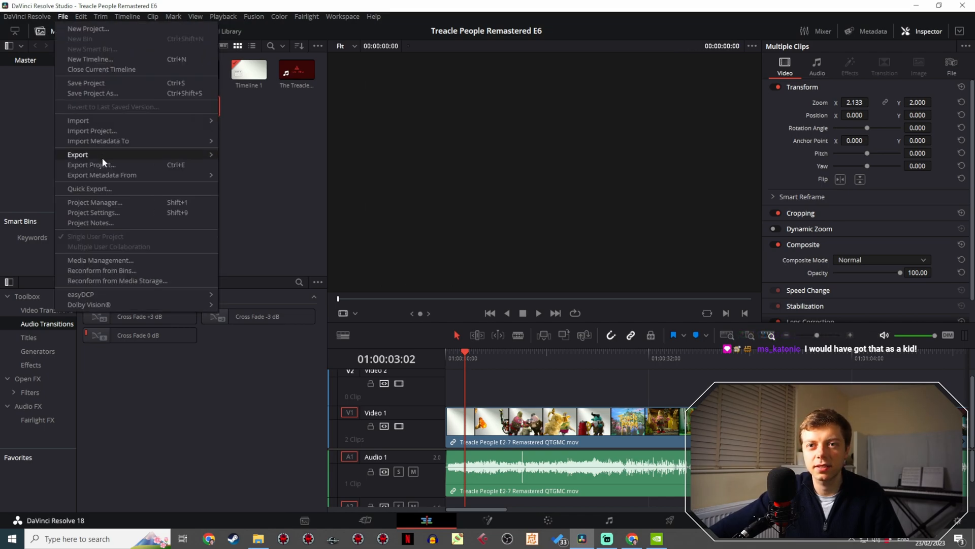
click(119, 94)
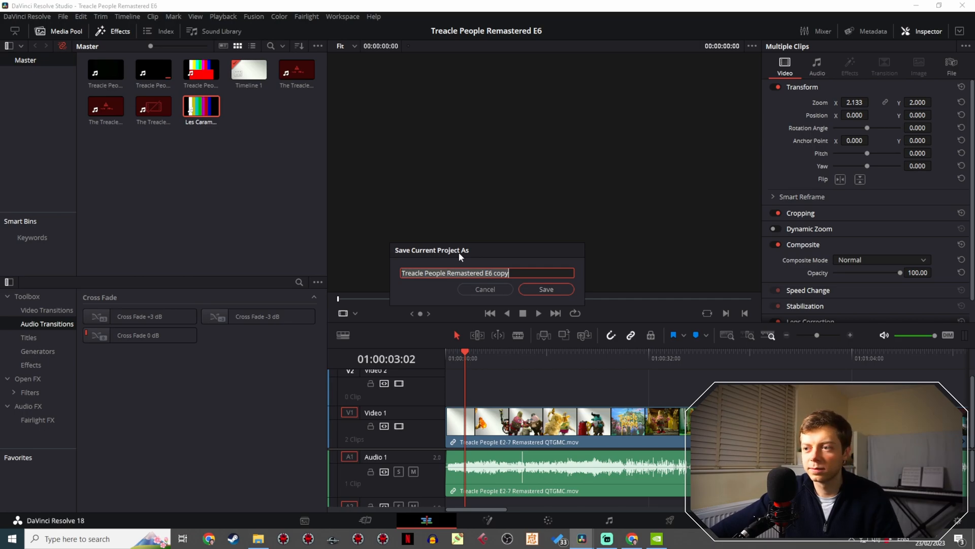
drag(516, 273, 489, 273)
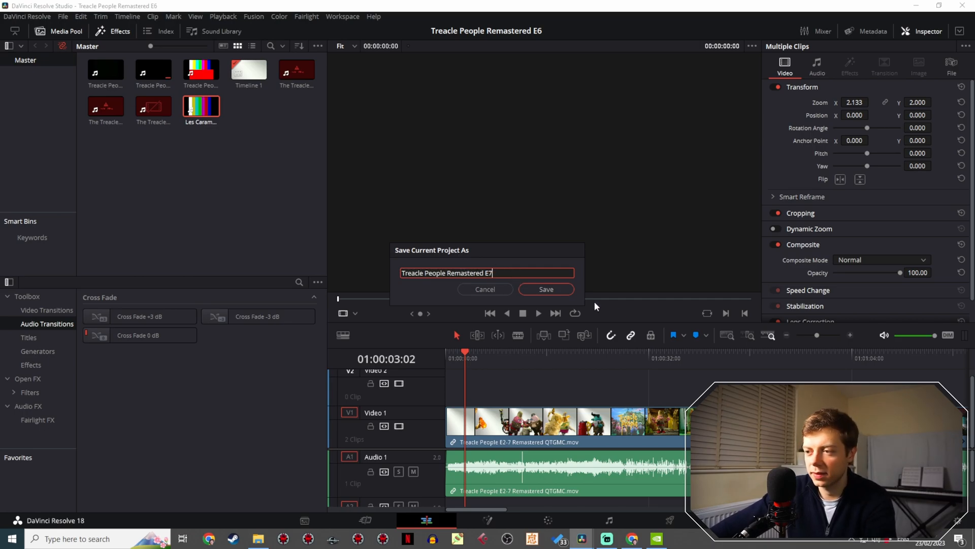
click(554, 291)
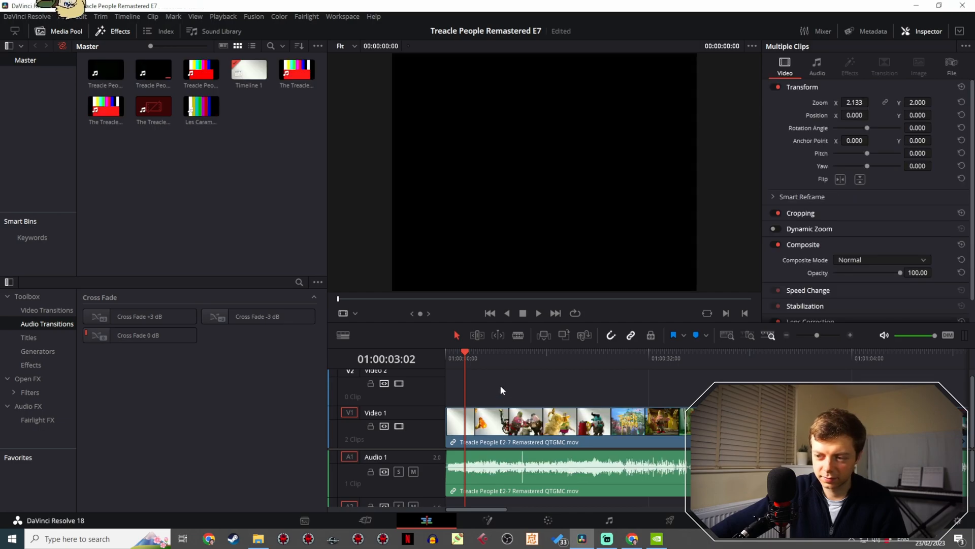
- Scrub through the project's timeline from its first frame towards the end and back to an early scene
drag(477, 359, 438, 358)
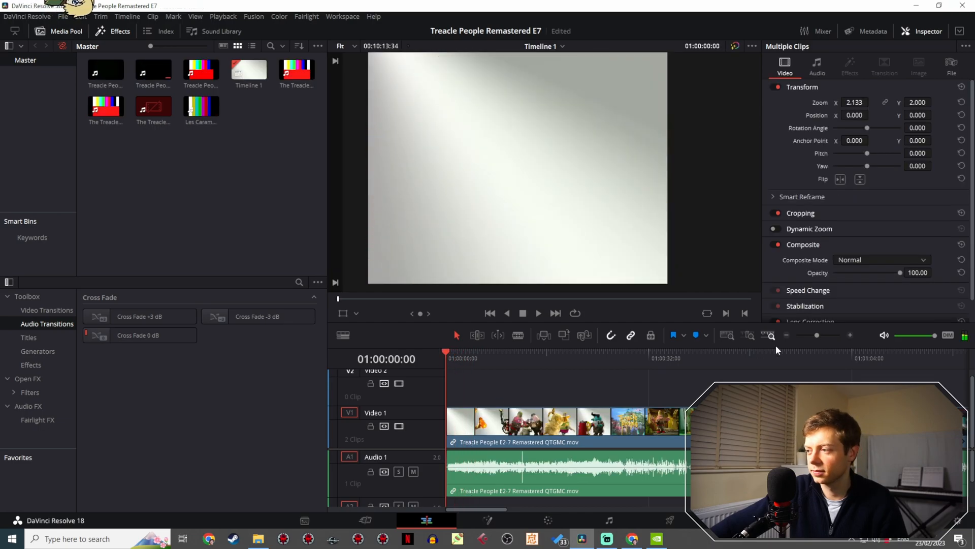
mouse_move(813, 336)
mouse_down()
mouse_move(828, 337)
mouse_move(804, 339)
mouse_up()
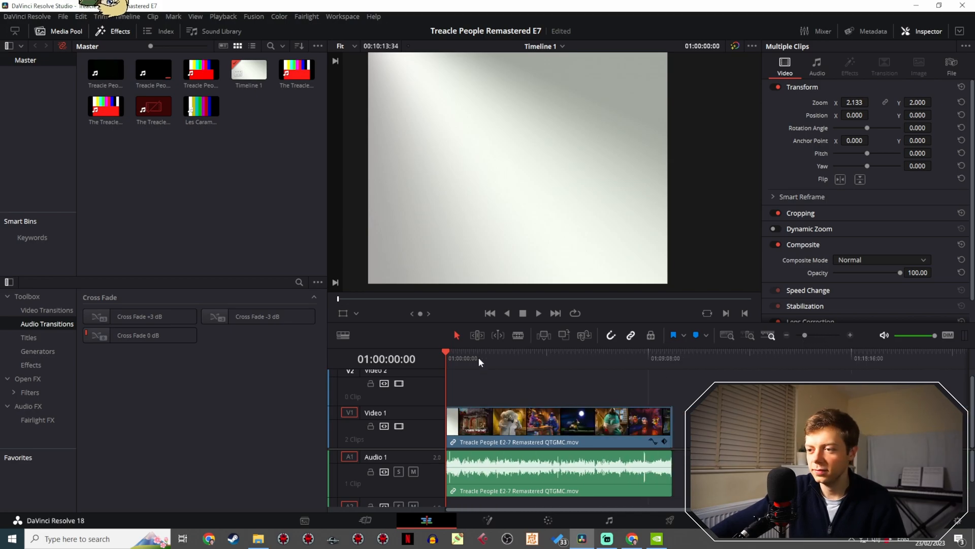
drag(479, 358, 657, 358)
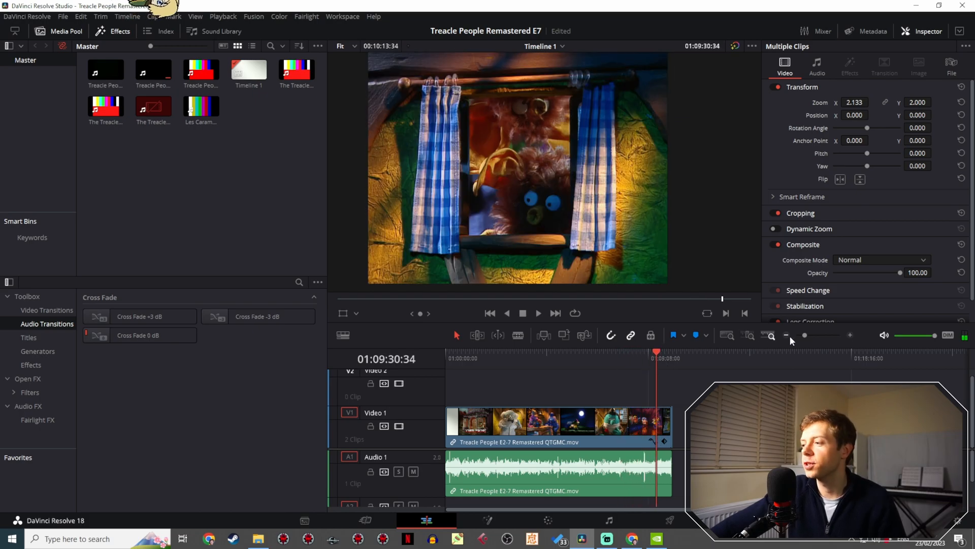
click(671, 358)
mouse_move(804, 335)
mouse_down()
mouse_move(820, 334)
mouse_move(806, 335)
mouse_up()
drag(707, 355, 489, 356)
- Set the project's custom timeline resolution to 1536 x 1152 and save the settings
click(63, 17)
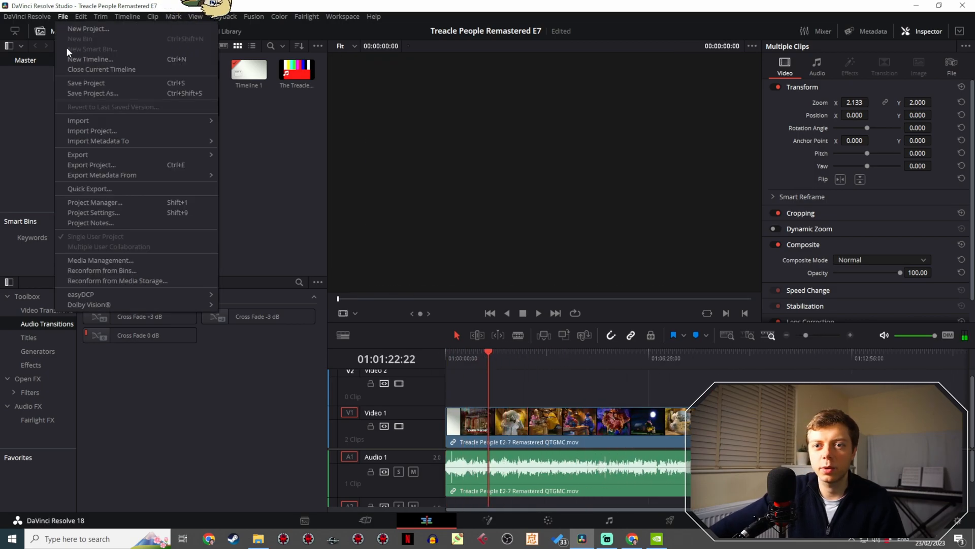
click(101, 212)
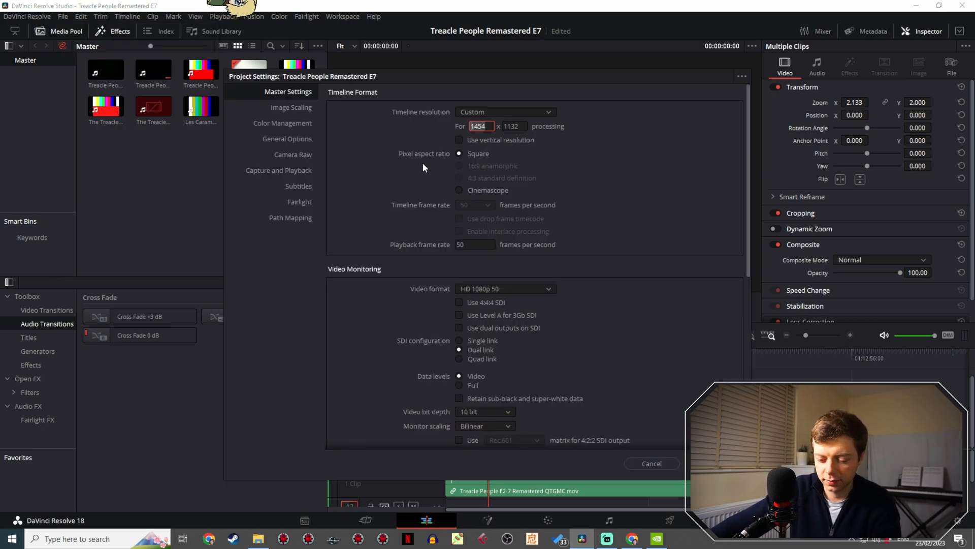
text(1)
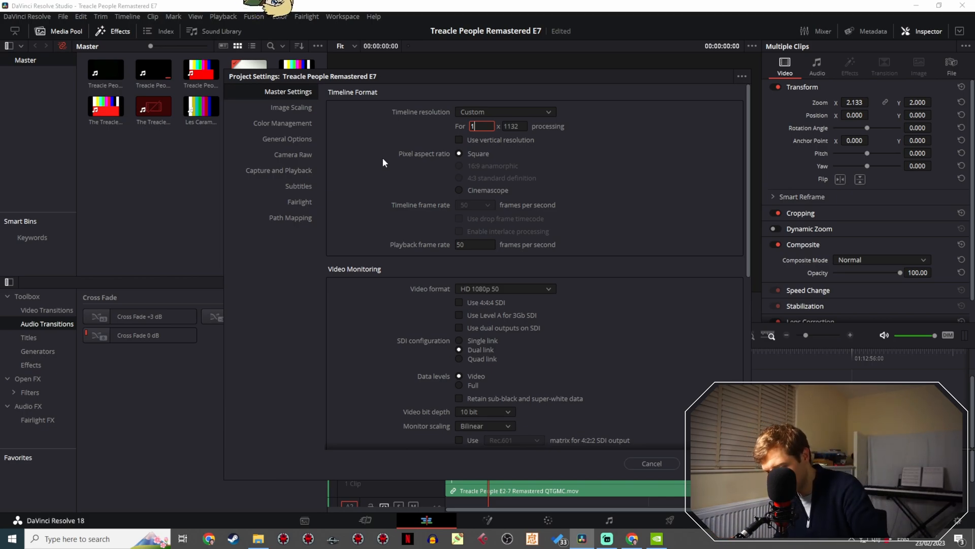
text(536)
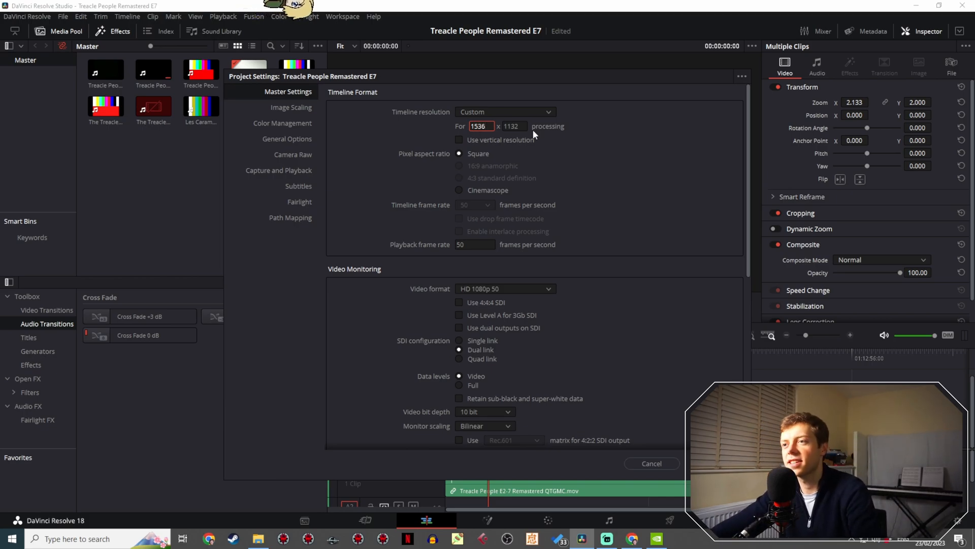
key(Tab)
text(11)
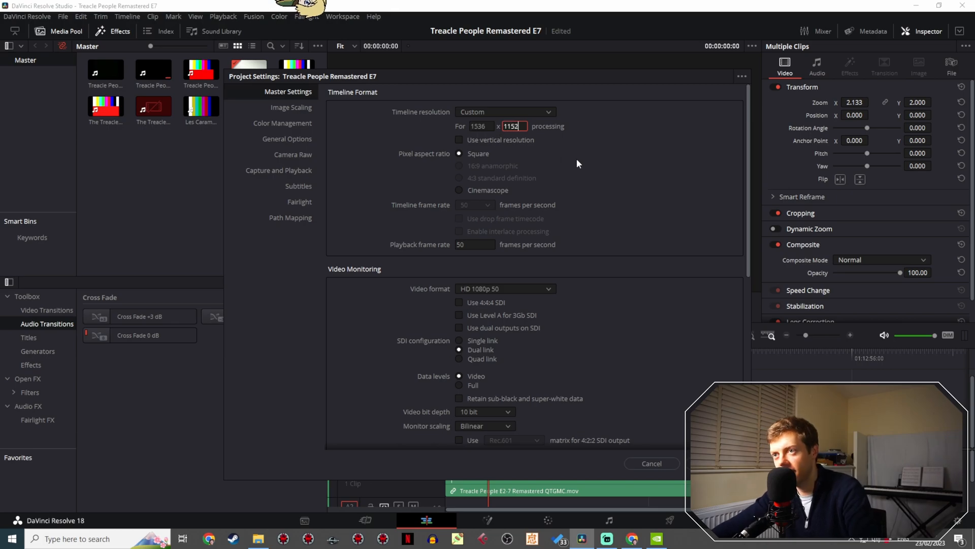
text(52)
key(Return)
click(713, 463)
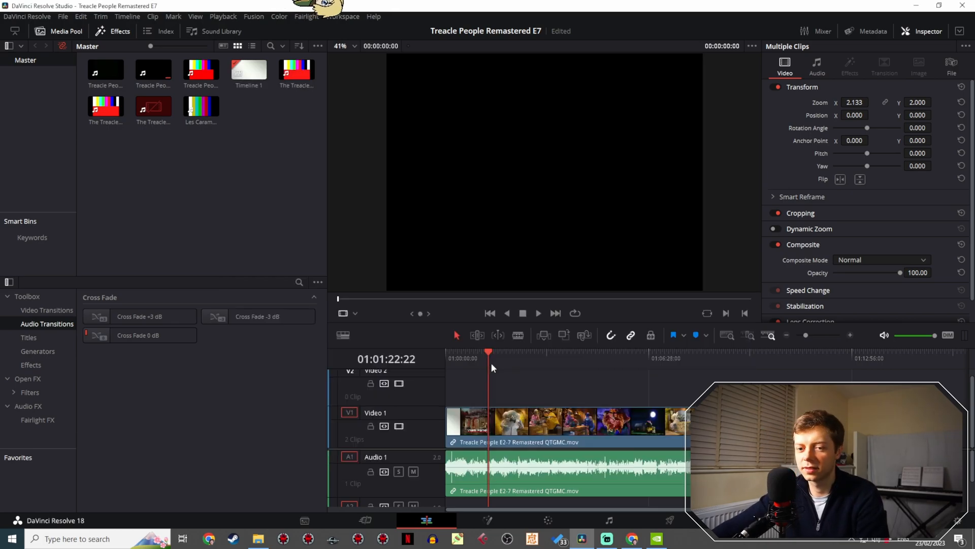
- Park the playhead on the Treacle People title shot and set the timeline resolution's height to 1134 in the project settings
drag(492, 366, 459, 355)
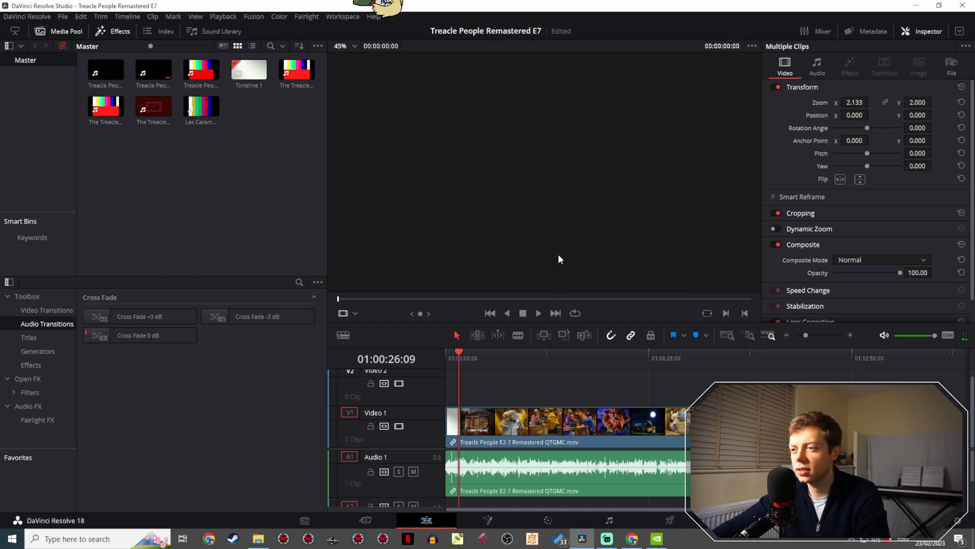
drag(461, 357, 459, 361)
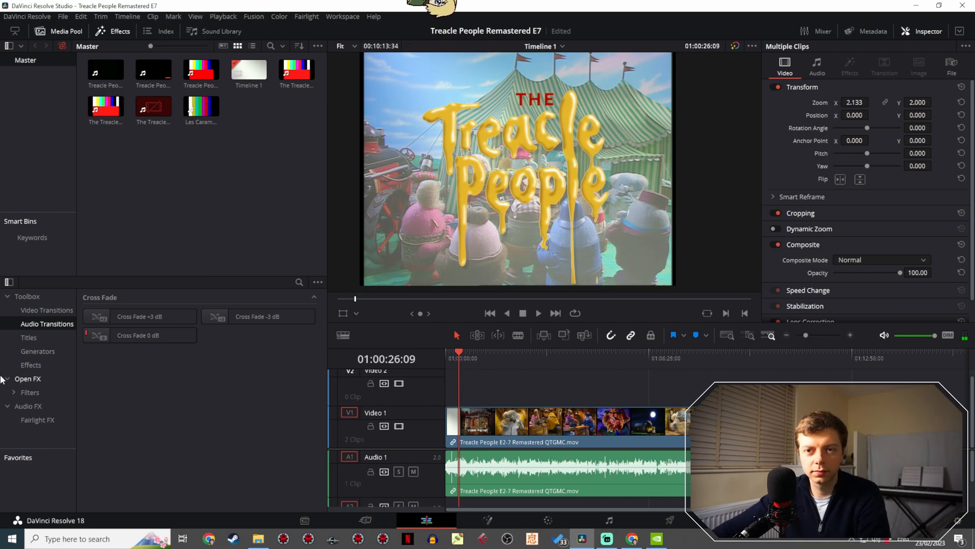
click(62, 16)
mouse_move(30, 16)
mouse_move(62, 17)
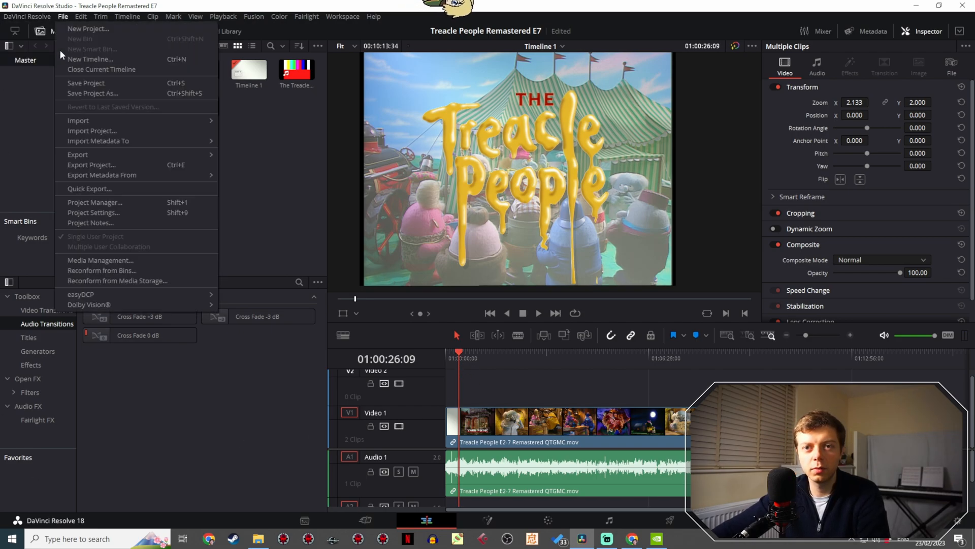
click(90, 208)
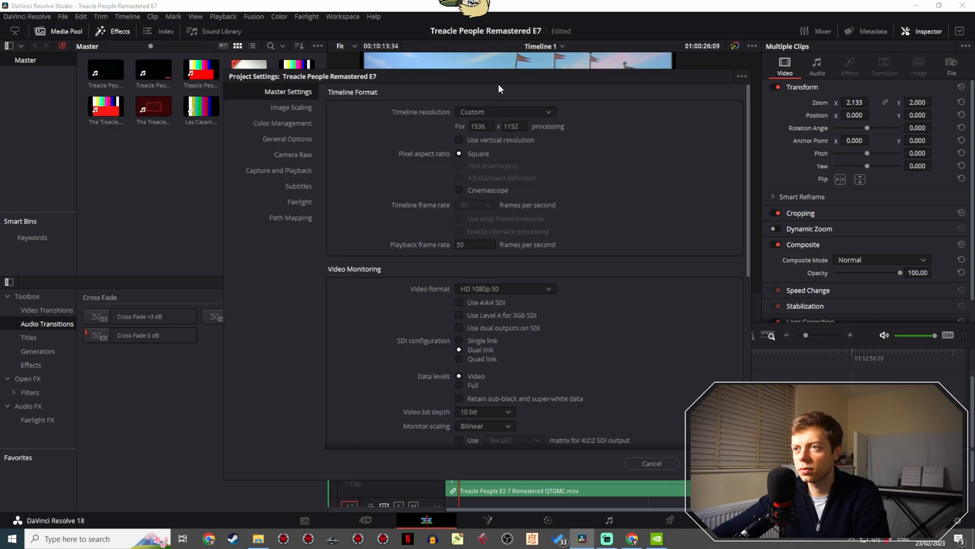
drag(499, 84, 111, 104)
click(124, 145)
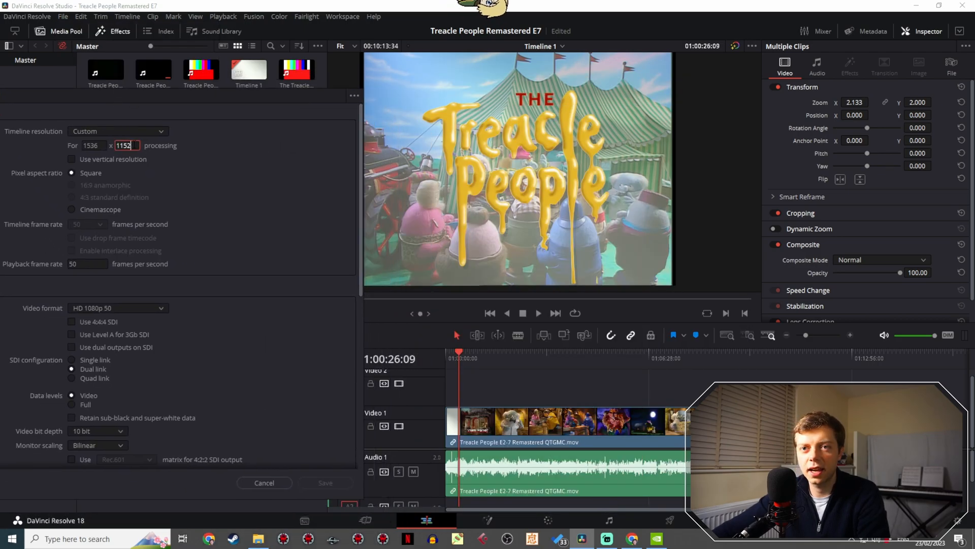
key(BackSpace)
key(BackSpace)
text(34)
key(Return)
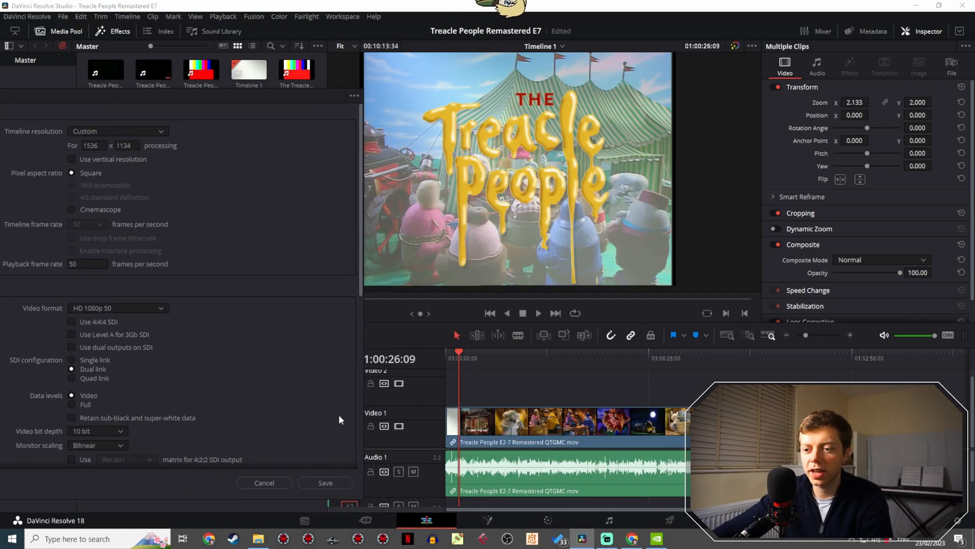
click(326, 482)
- Set the timeline resolution's height to 1132 in the project settings and save
scroll(596, 285, up, 4)
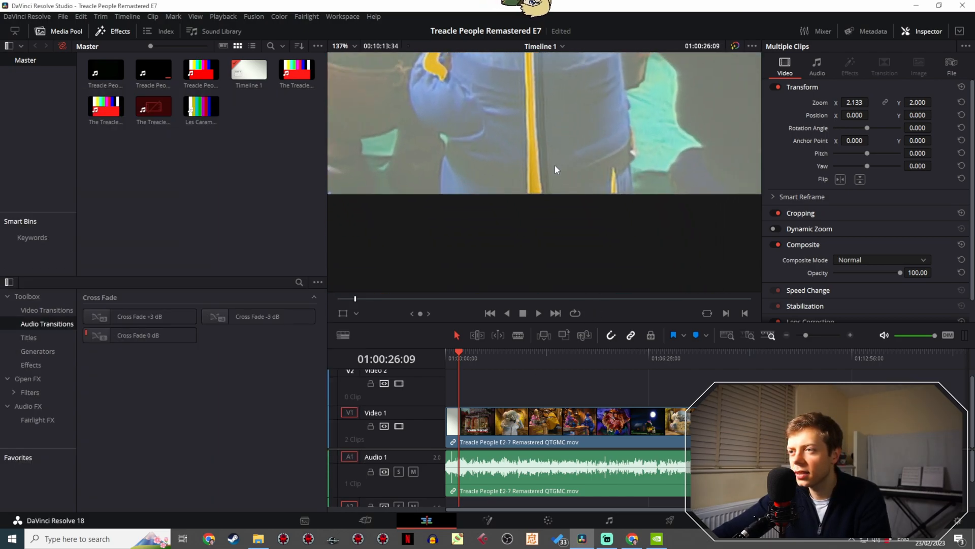
click(60, 19)
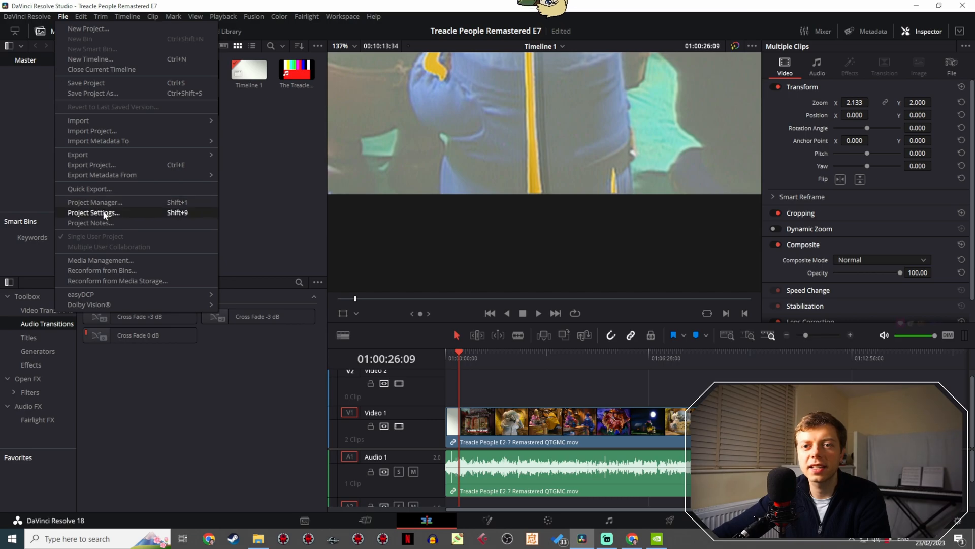
click(99, 209)
click(523, 127)
key(BackSpace)
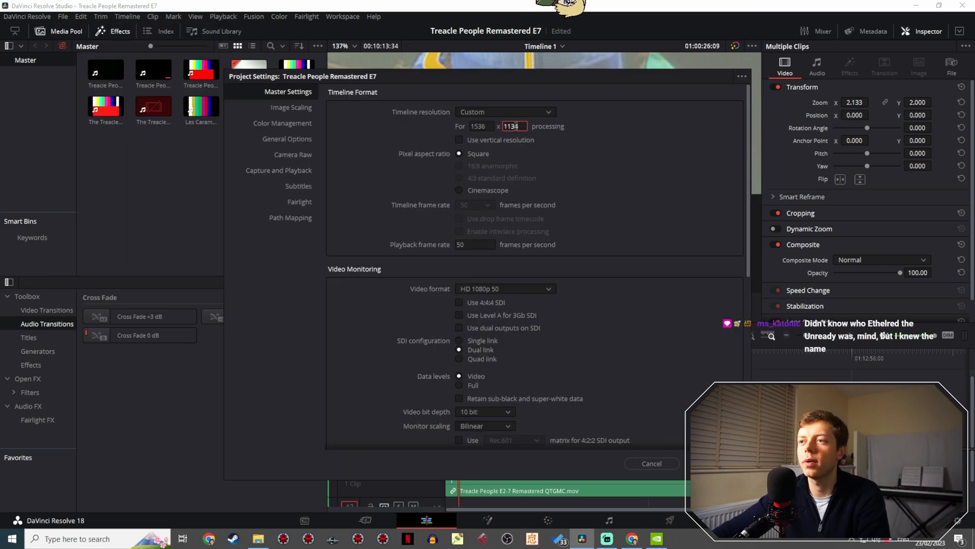
text(2)
click(713, 463)
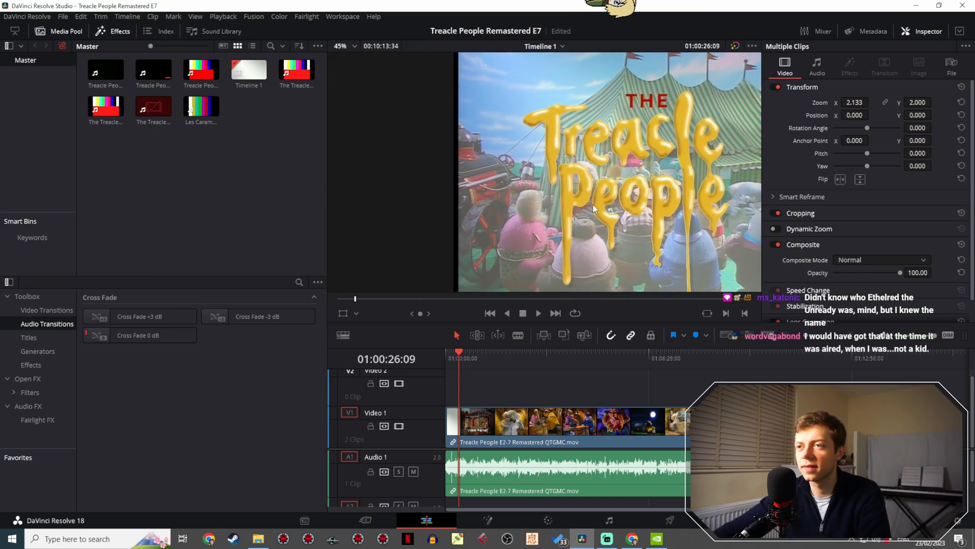
- Examine the black border along the picture's left edge on the title shot and a scene near the episode's end
scroll(553, 152, up, 5)
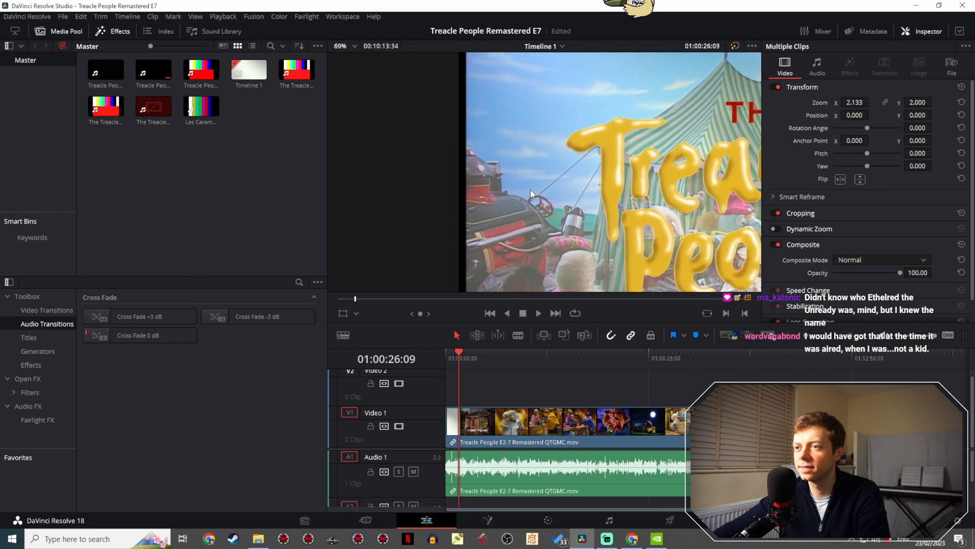
scroll(560, 196, up, 4)
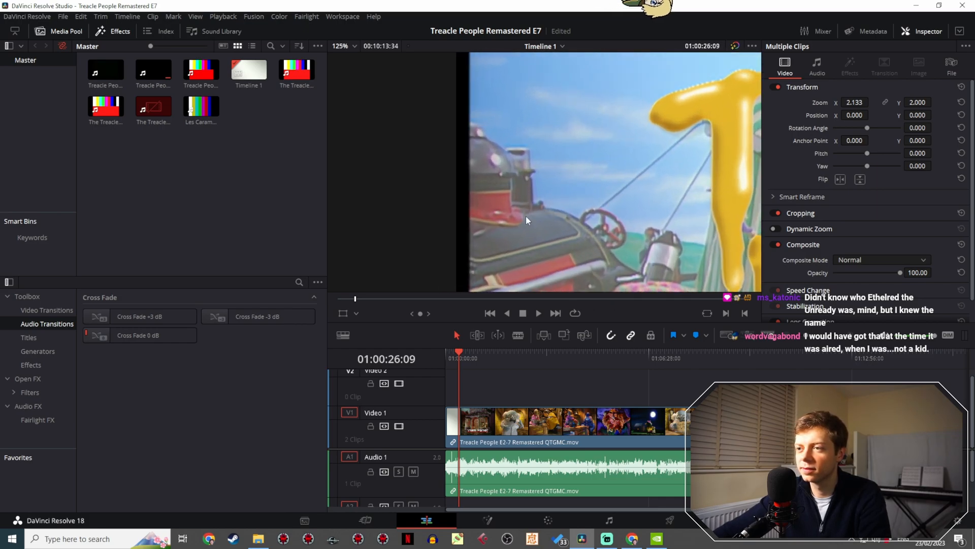
drag(472, 357, 751, 349)
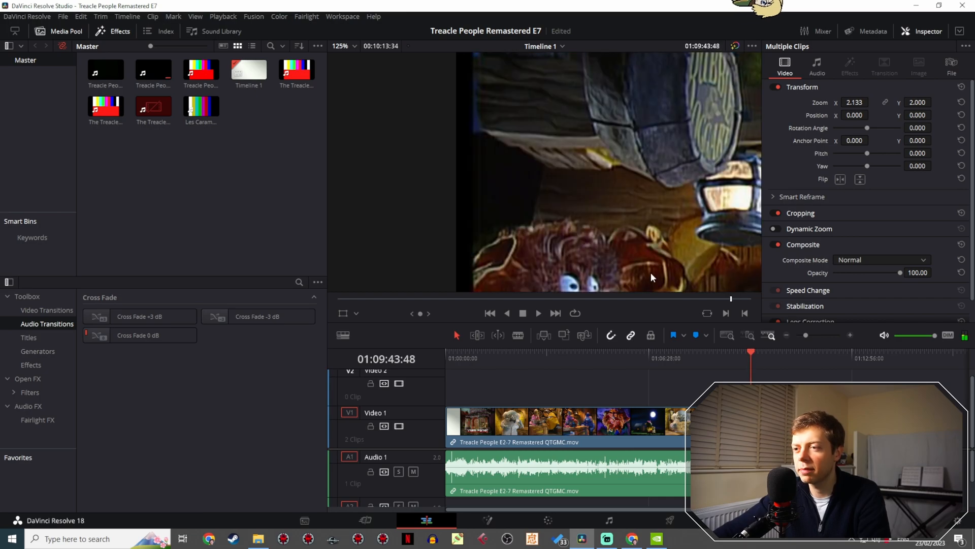
scroll(631, 161, down, 5)
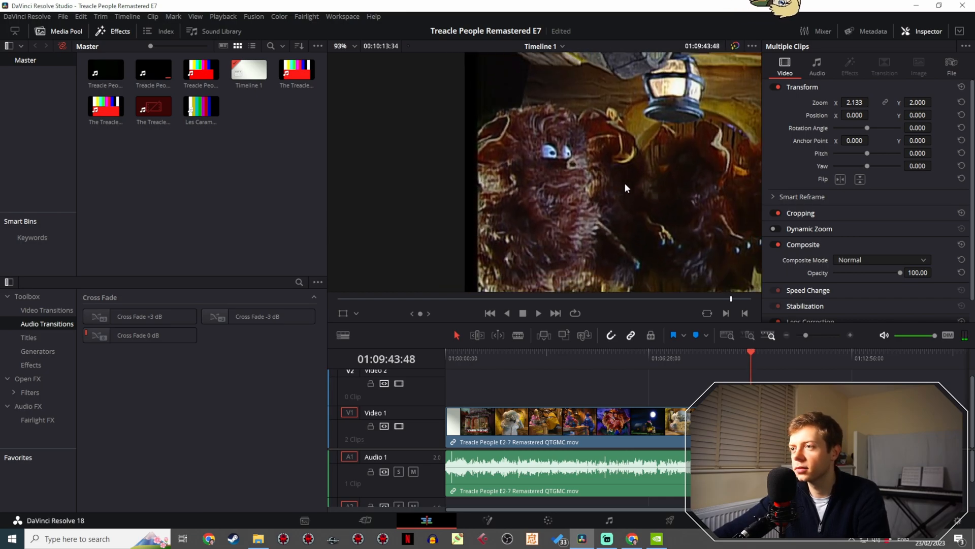
scroll(513, 231, up, 6)
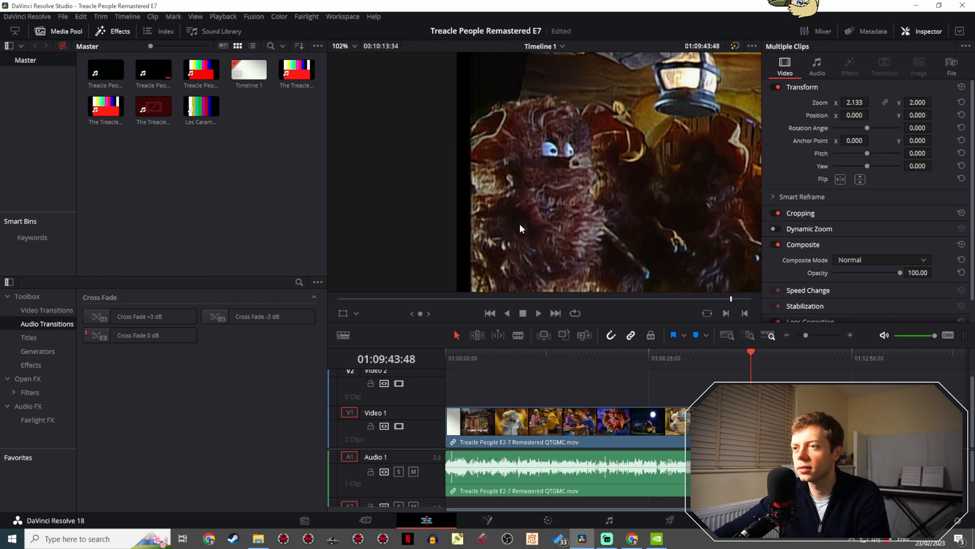
drag(494, 243, 569, 229)
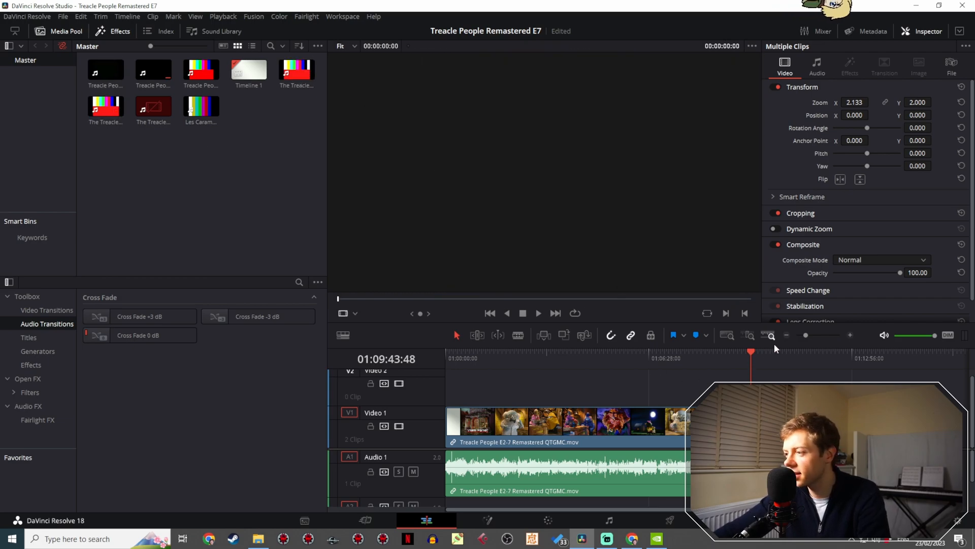
drag(805, 335, 820, 333)
click(708, 359)
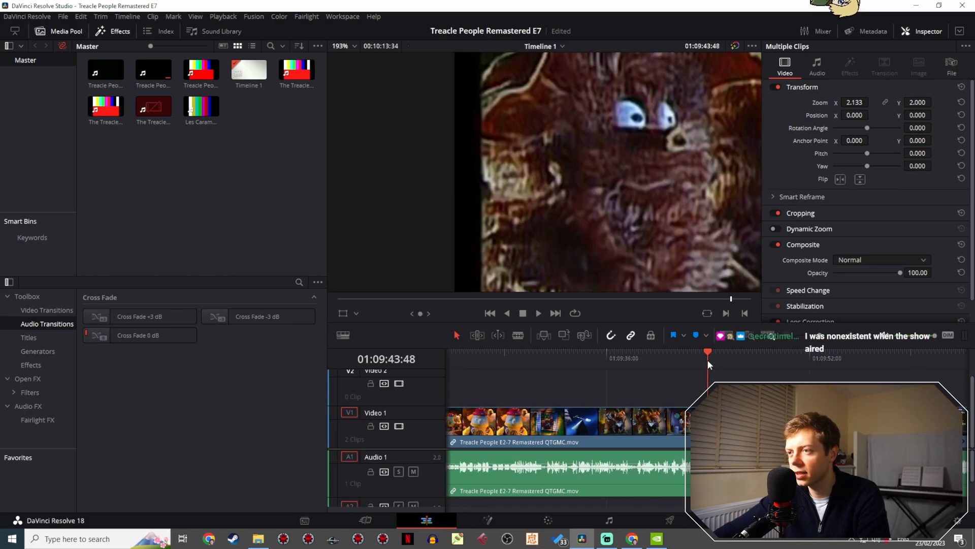
- Set the timeline resolution's width to 1480 in the project settings and save
click(63, 17)
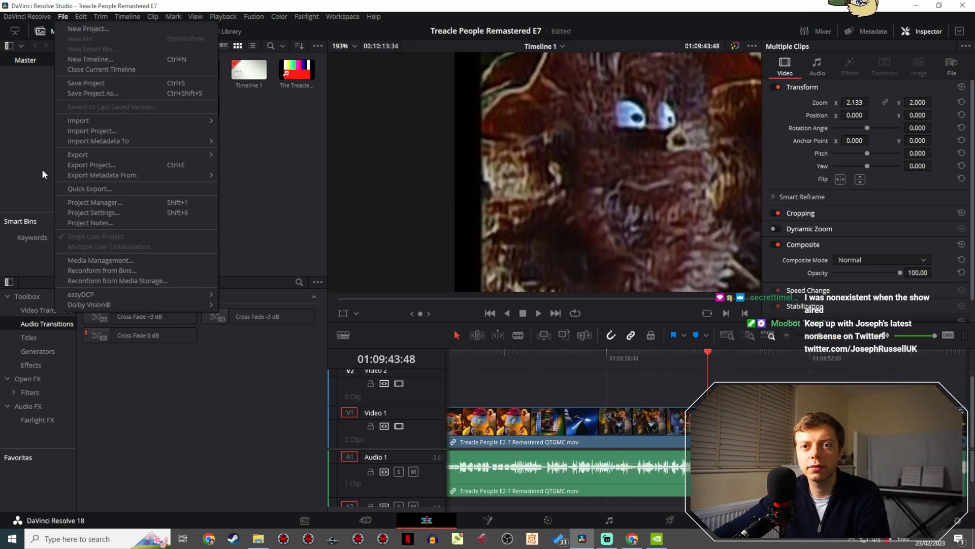
click(92, 223)
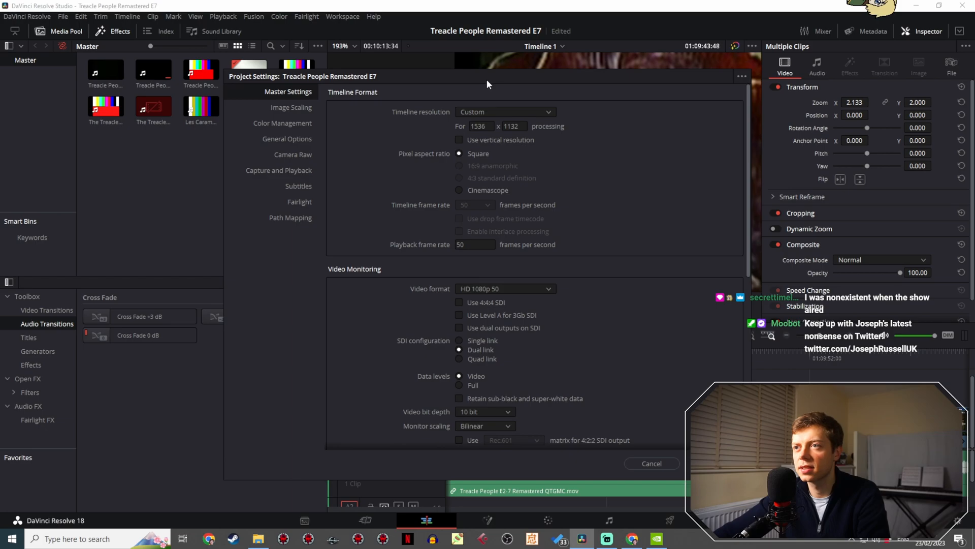
drag(487, 79, 414, 286)
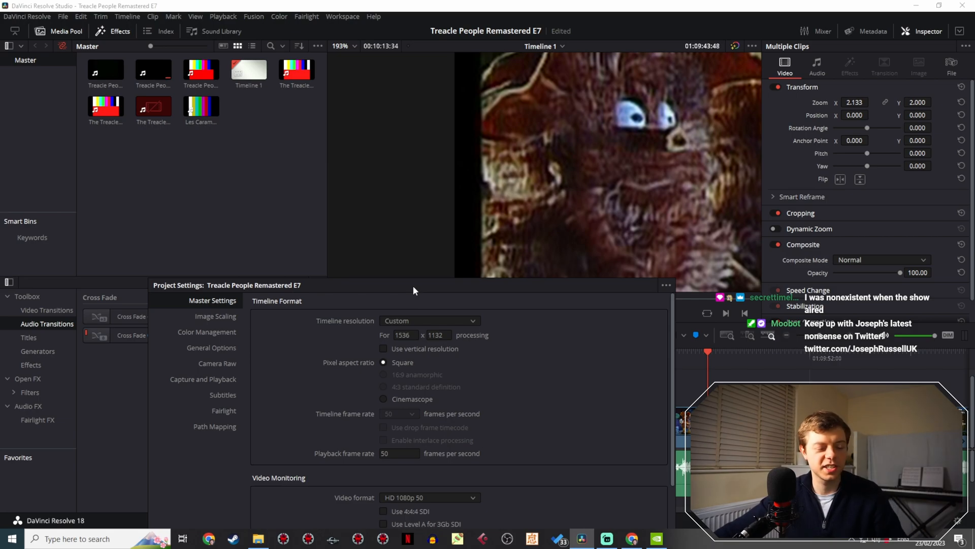
click(405, 335)
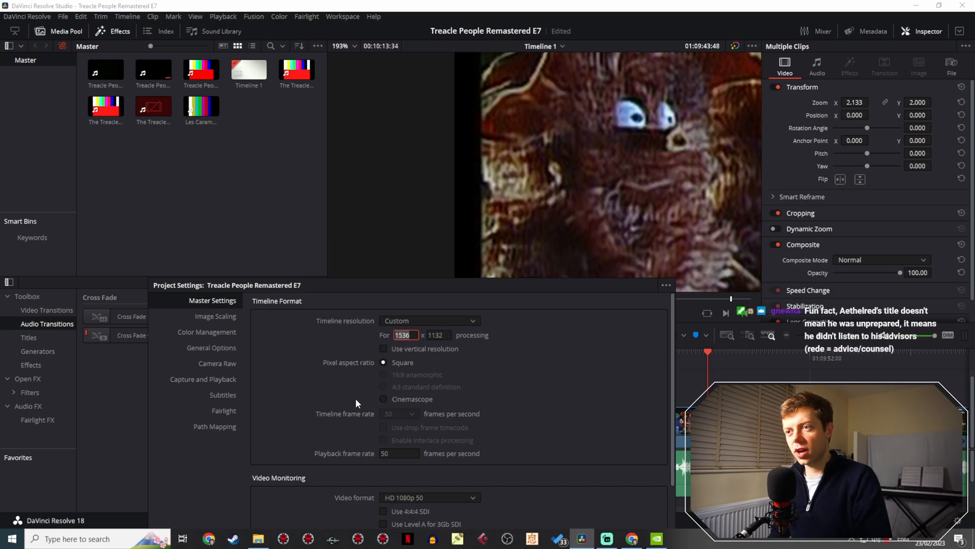
text(1480)
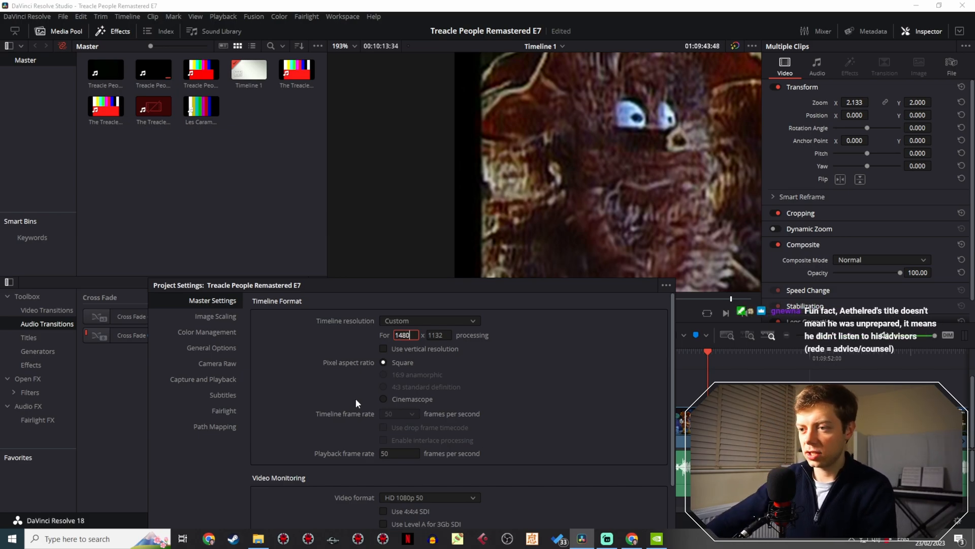
drag(565, 286, 270, 77)
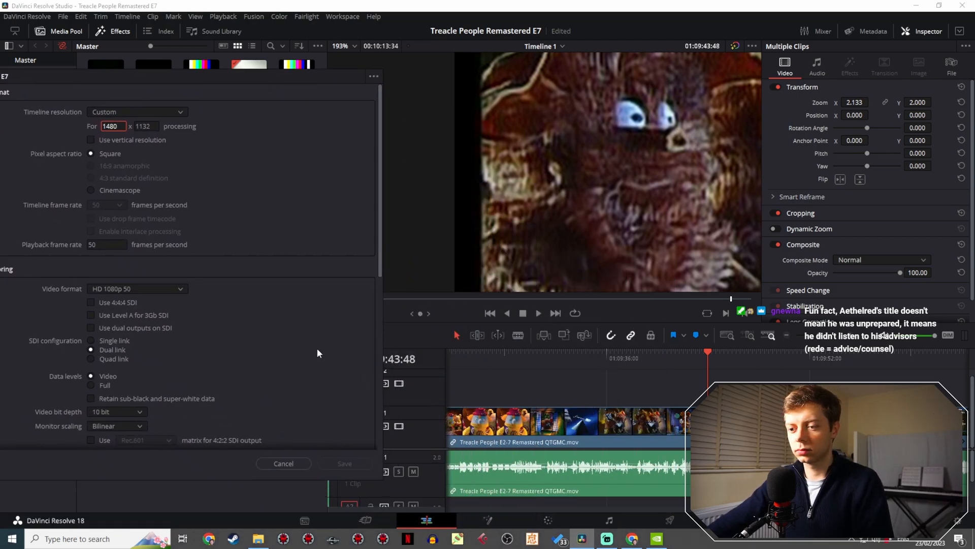
click(365, 460)
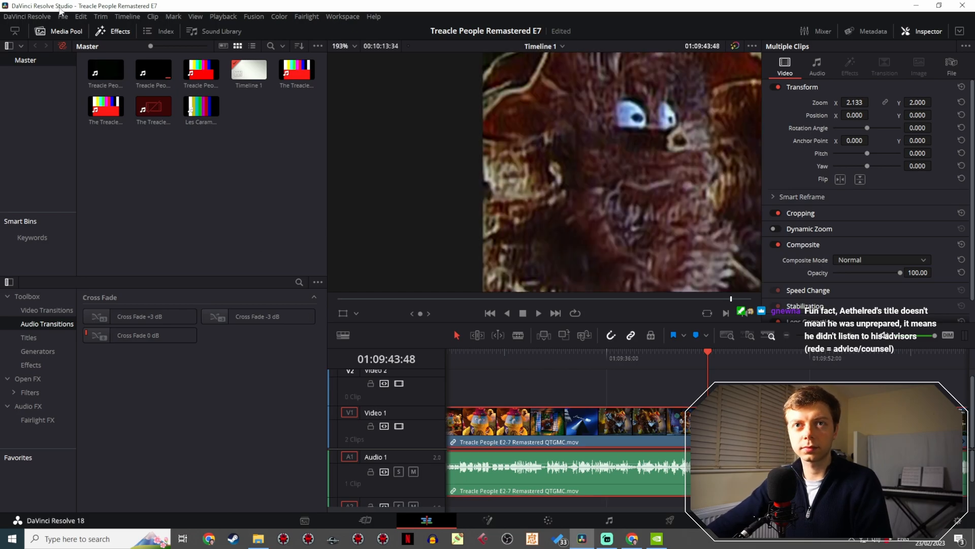
- Set the timeline resolution's width to 1484 in the project settings and save
click(40, 16)
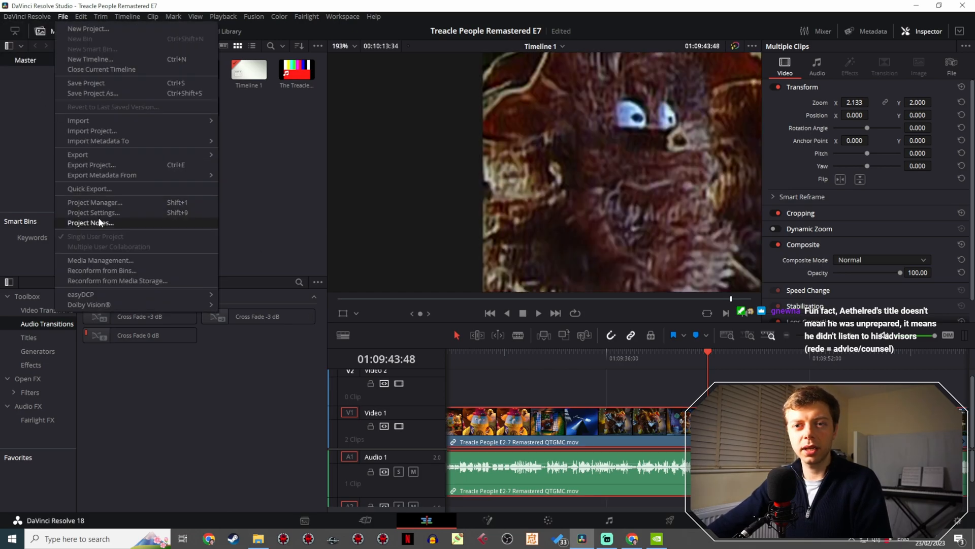
click(102, 212)
drag(493, 82, 126, 87)
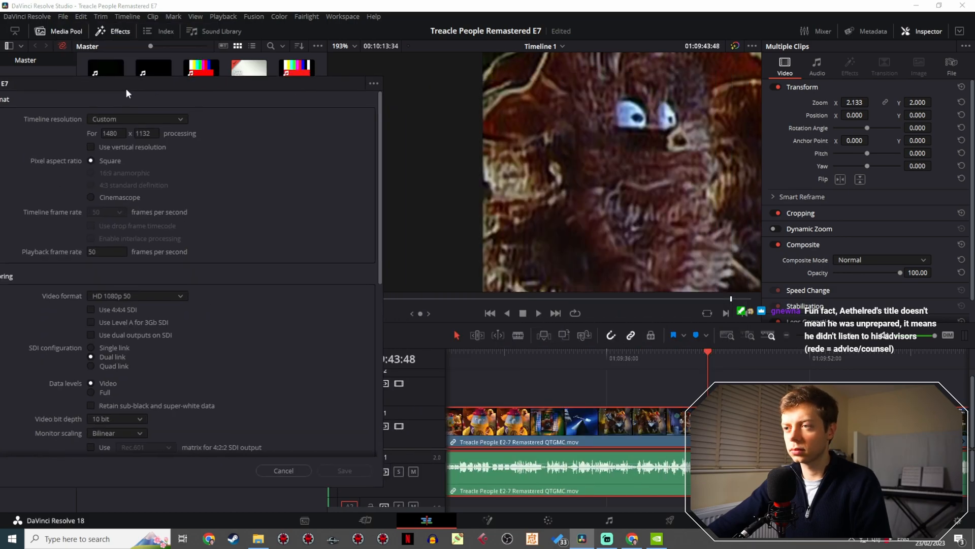
drag(121, 133, 115, 133)
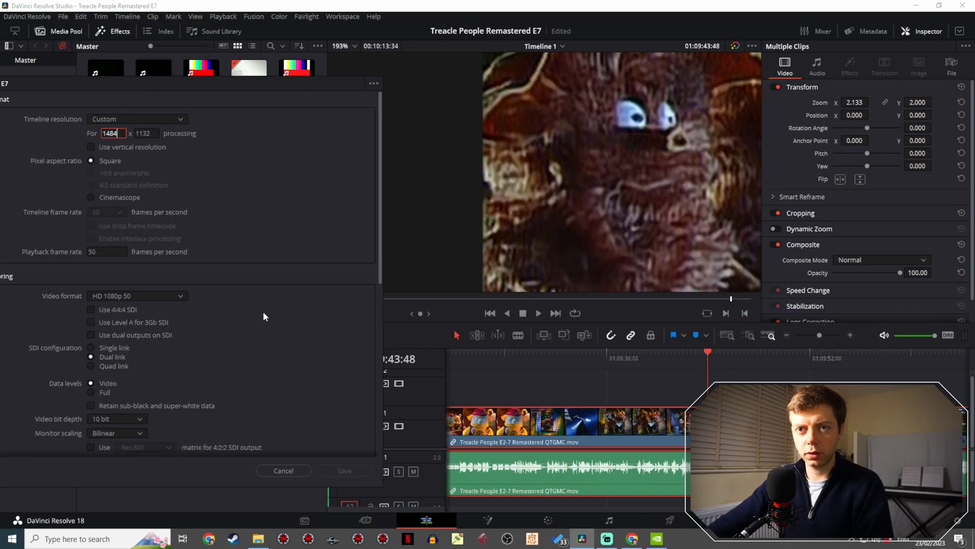
text(4)
click(342, 470)
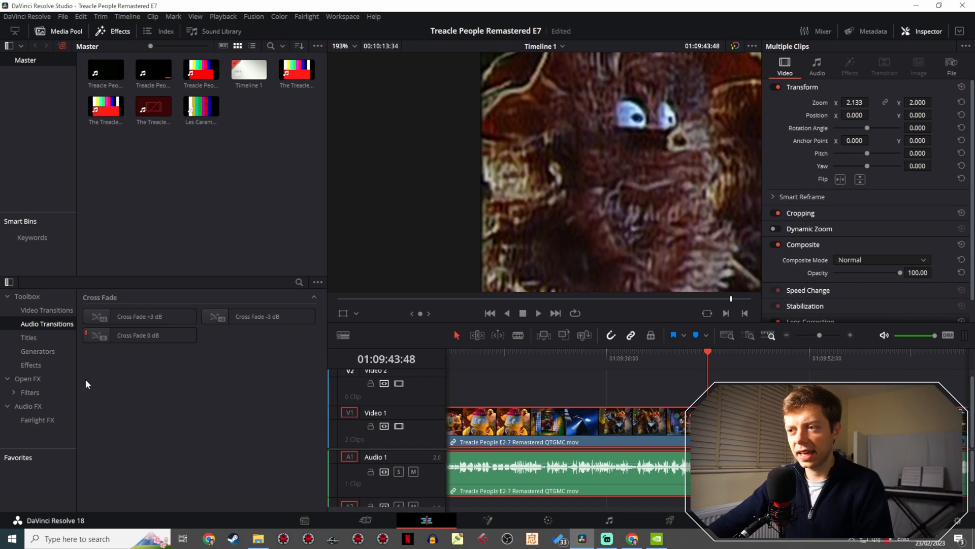
- Return the timeline resolution's width to 1480 and save the project settings
click(61, 17)
click(80, 212)
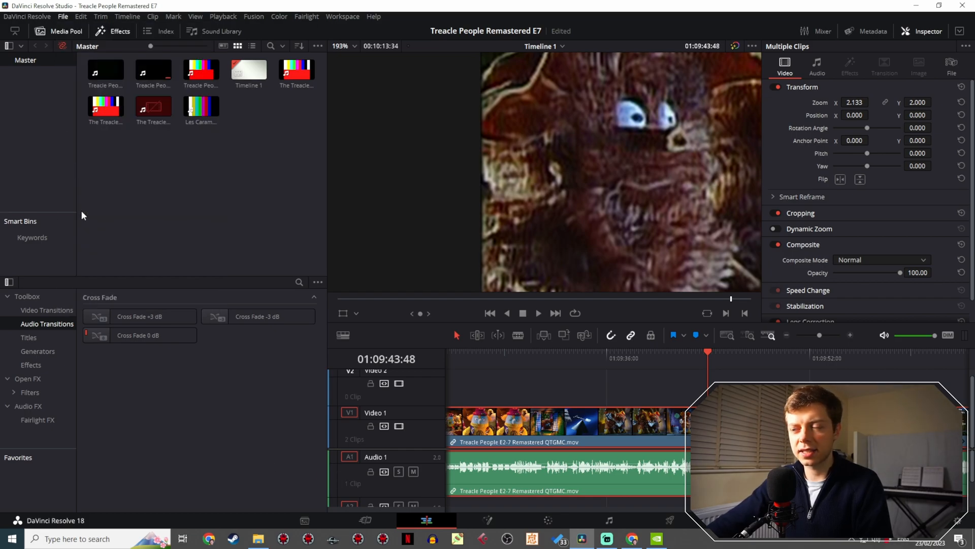
drag(487, 82, 101, 94)
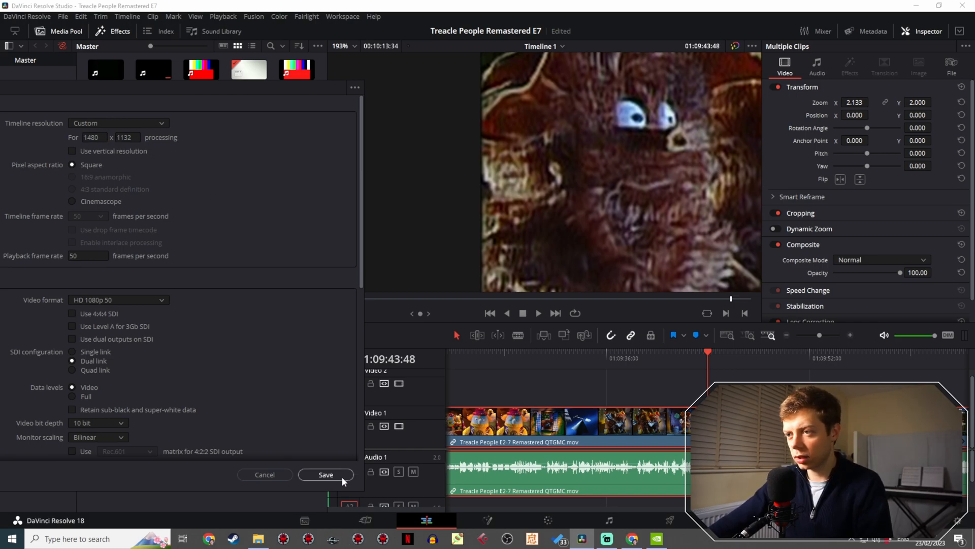
click(342, 476)
- Reduce the timeline resolution's width to 1478 in the project settings and save
click(62, 16)
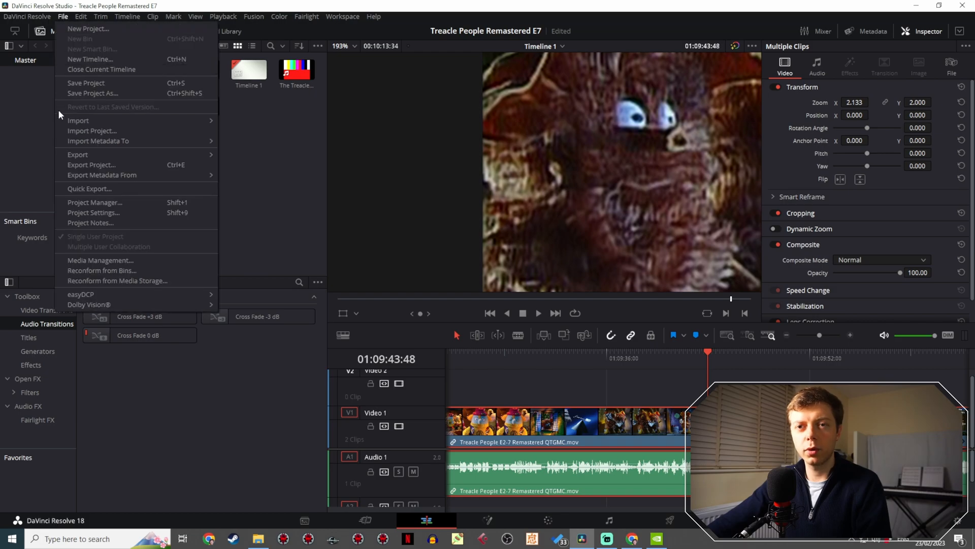
click(80, 212)
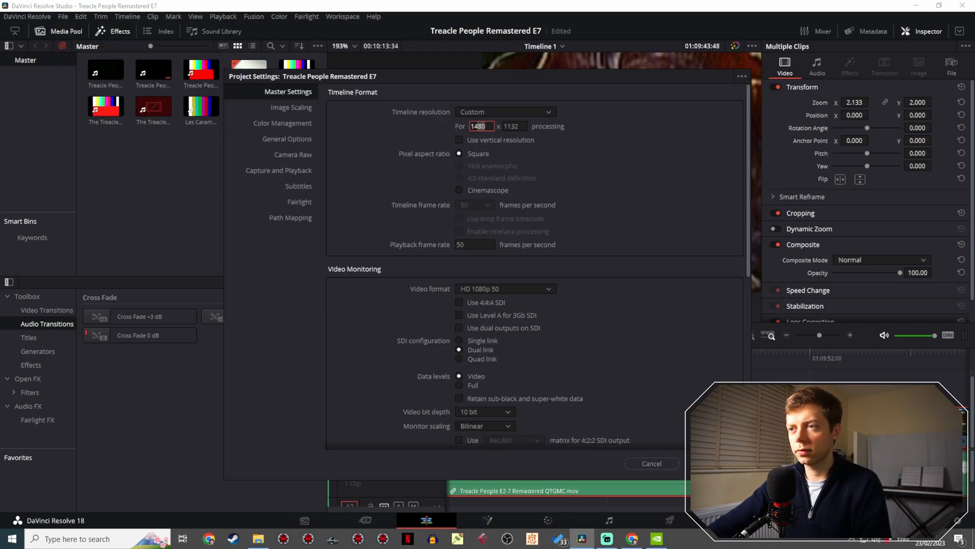
text(78)
drag(592, 74, 125, 88)
click(251, 475)
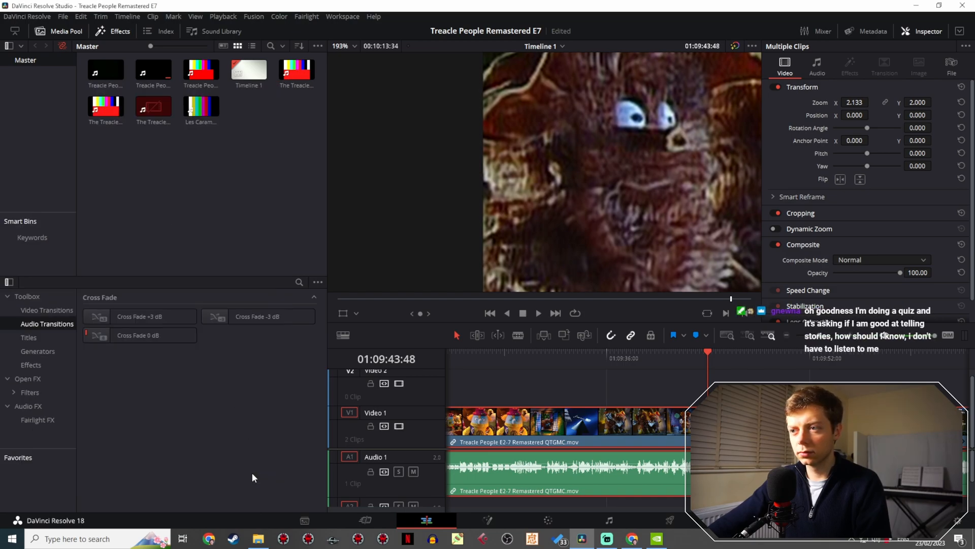
- Examine the picture's left edge and lower corner for remaining black border on shots near the episode's end
scroll(586, 194, down, 5)
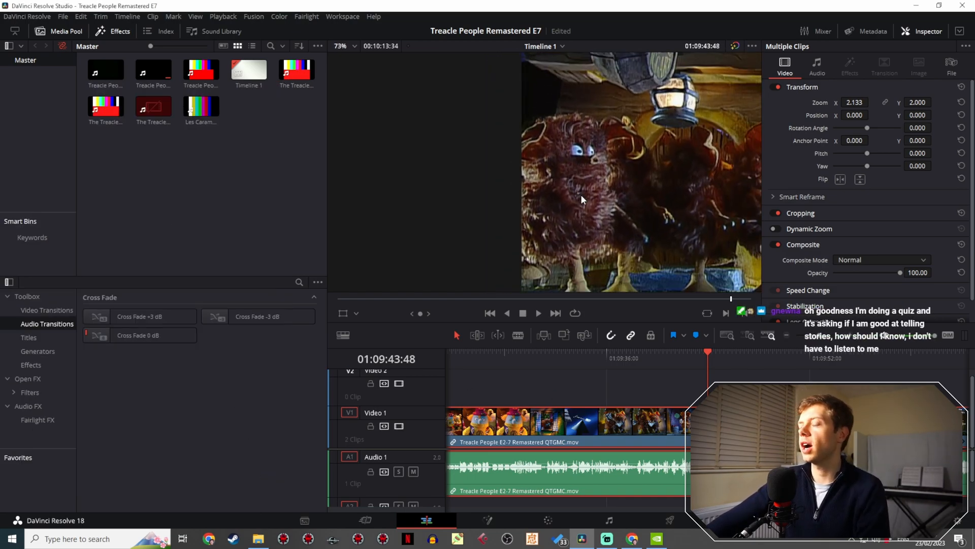
drag(612, 193, 453, 117)
drag(592, 135, 422, 167)
scroll(421, 166, up, 1)
drag(419, 216, 538, 203)
scroll(538, 203, up, 4)
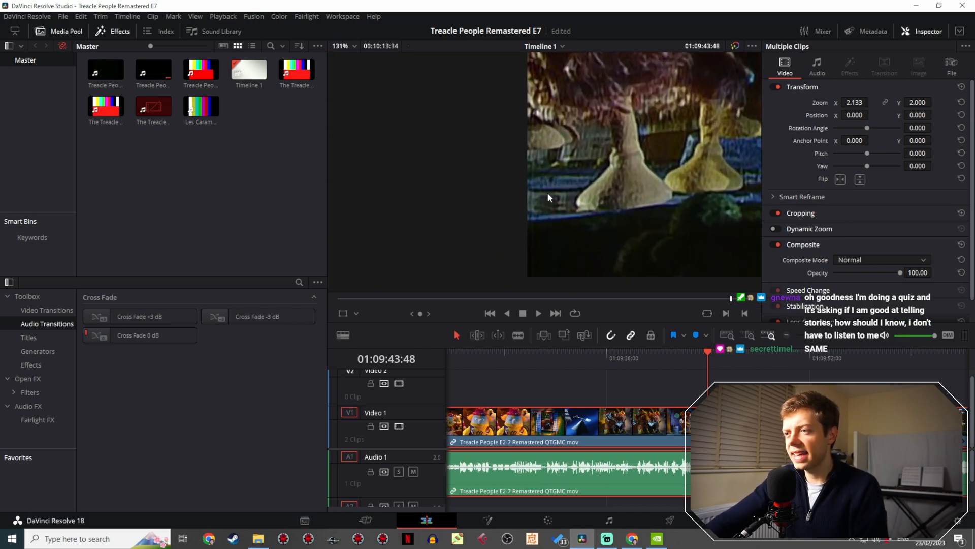
drag(709, 352, 840, 358)
drag(847, 348, 482, 350)
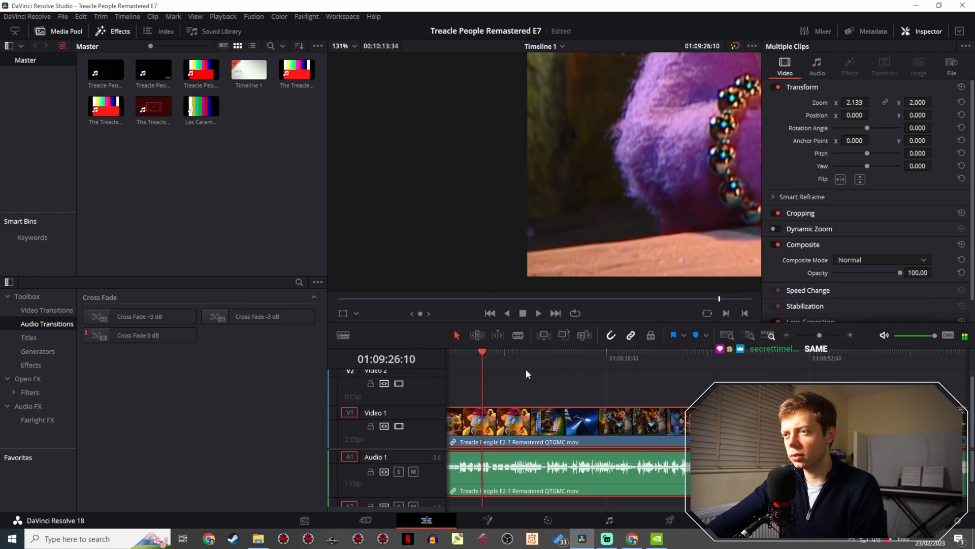
- Check the picture's lower-left corner for black edges on shots back to 01:01:06:26 near the episode's start, inspecting that one closely
click(810, 335)
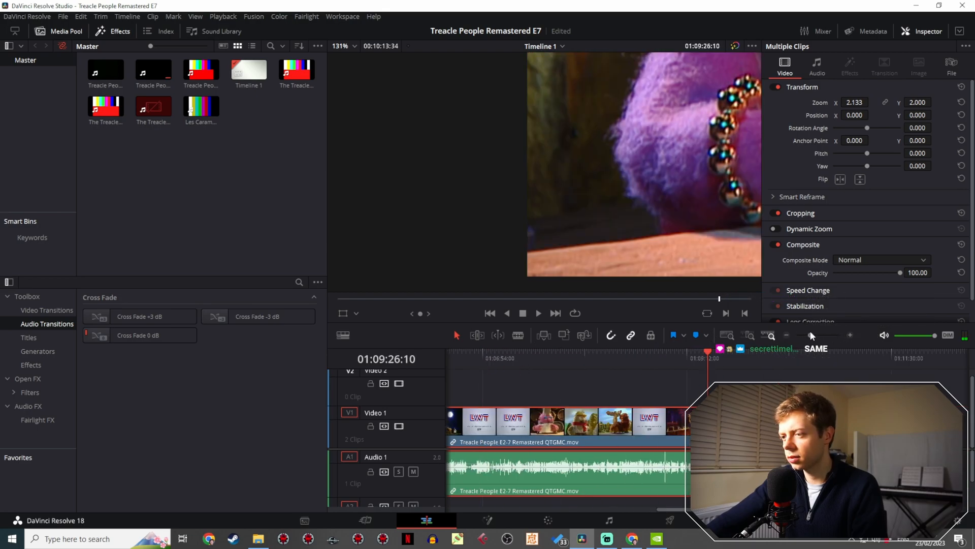
click(702, 358)
drag(703, 358, 471, 356)
scroll(493, 376, left, 5)
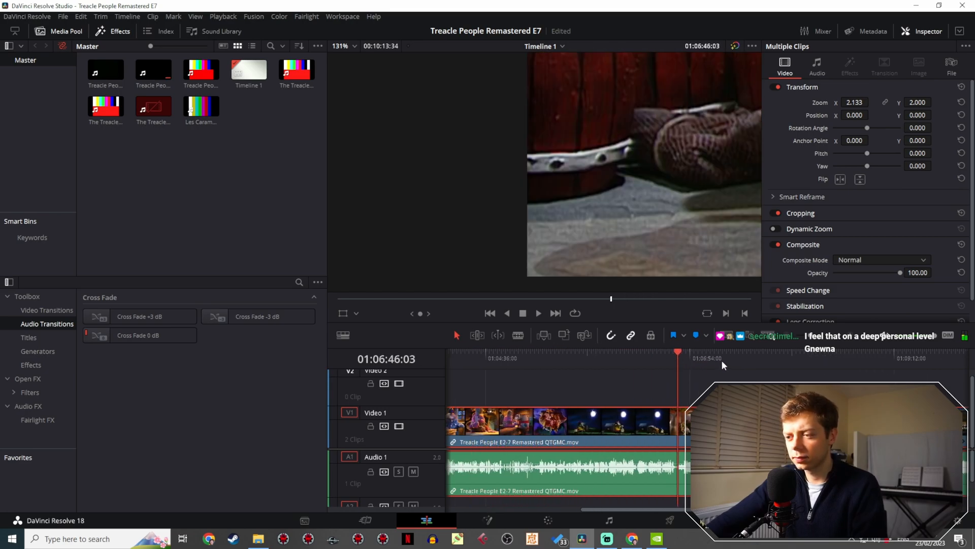
click(859, 354)
drag(857, 355, 545, 335)
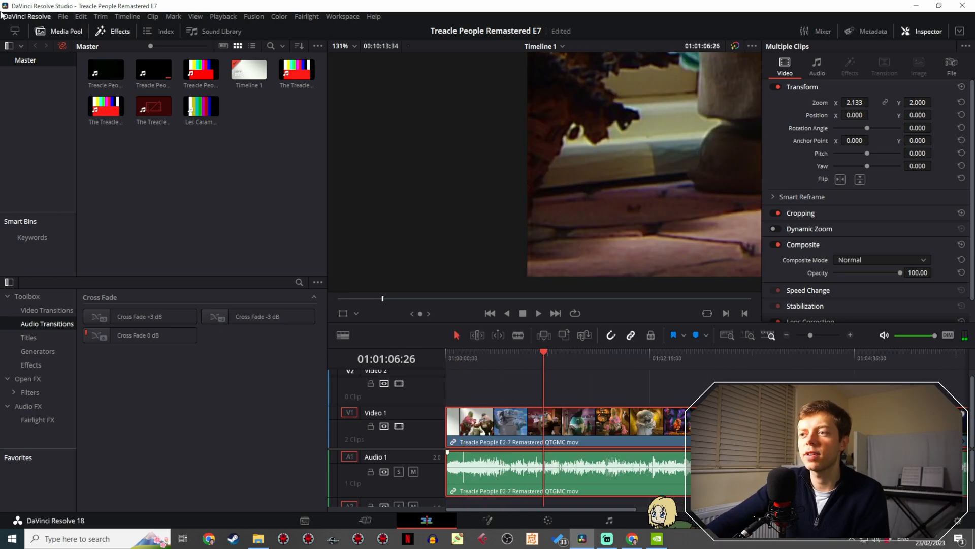
click(59, 17)
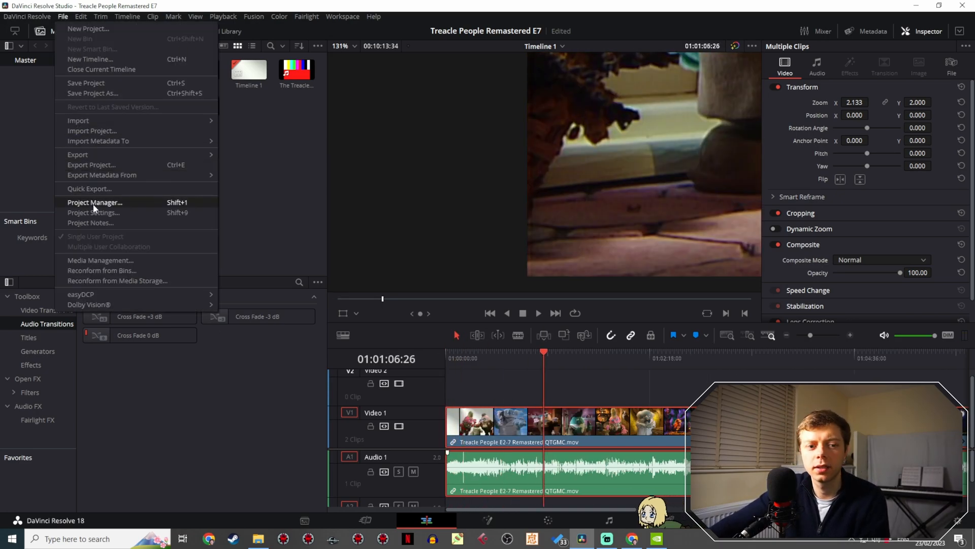
click(352, 355)
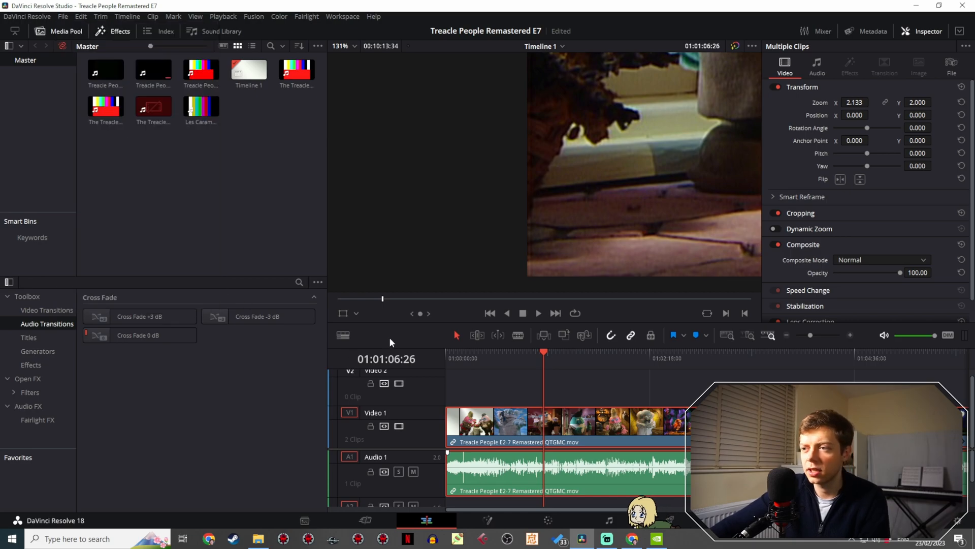
scroll(533, 193, up, 4)
scroll(540, 231, up, 8)
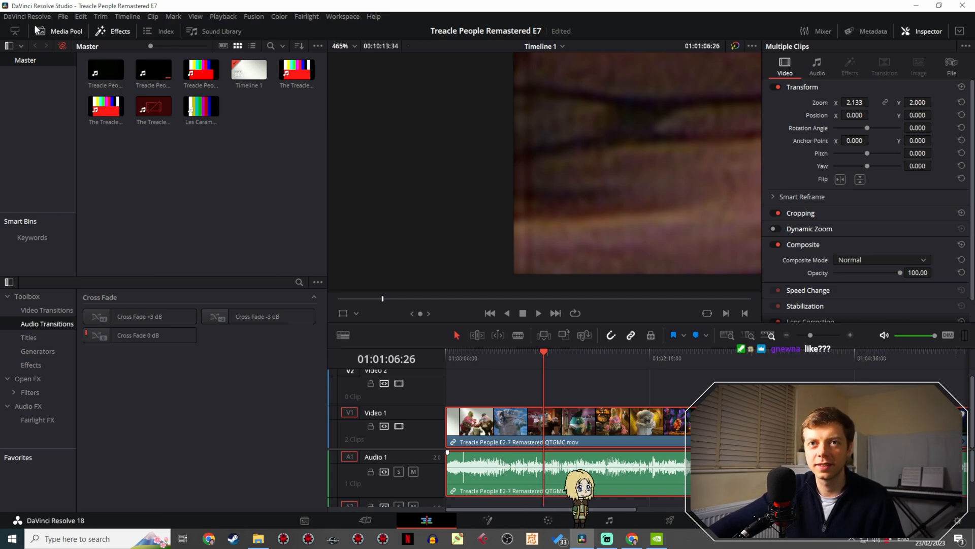
- Set the timeline resolution's width to 1474 in the project settings and save
click(61, 17)
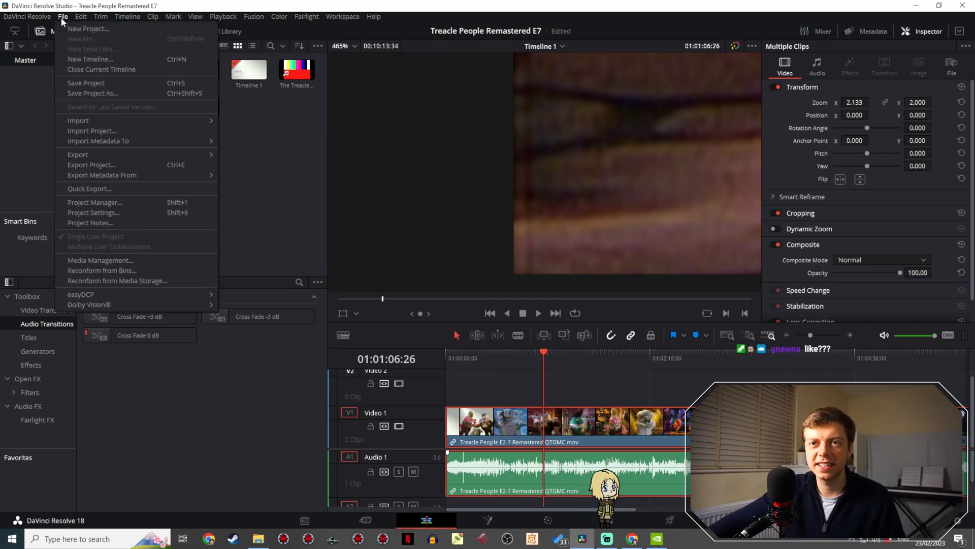
click(87, 213)
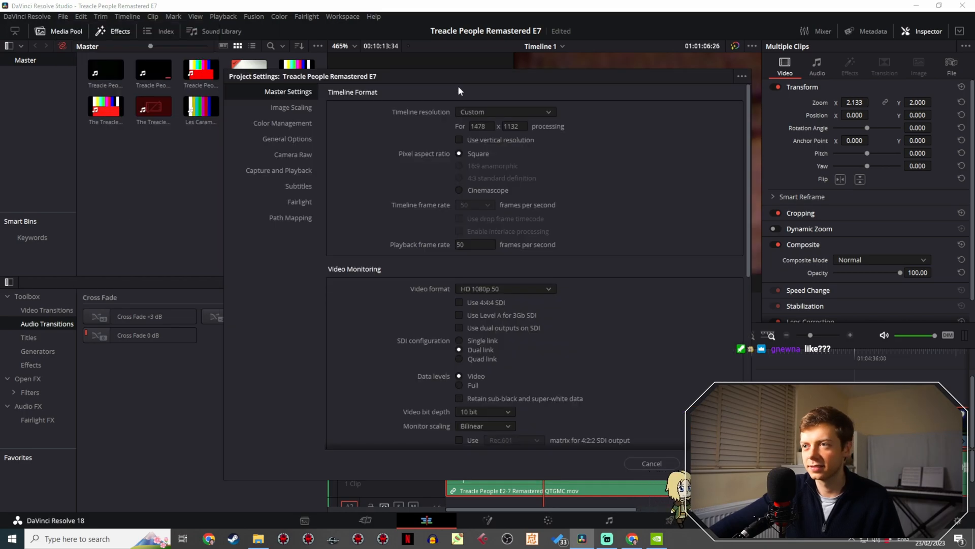
drag(464, 77, 147, 157)
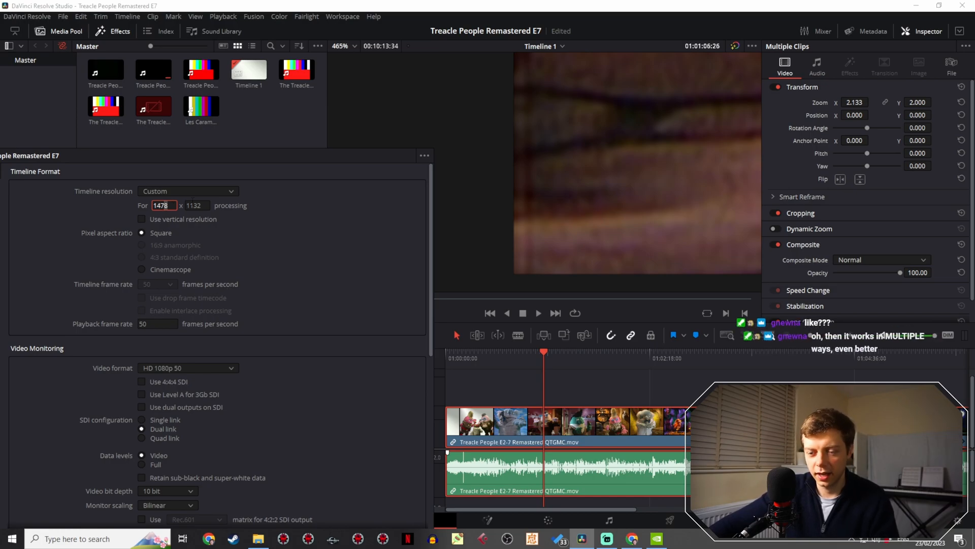
key(BackSpace)
text(4)
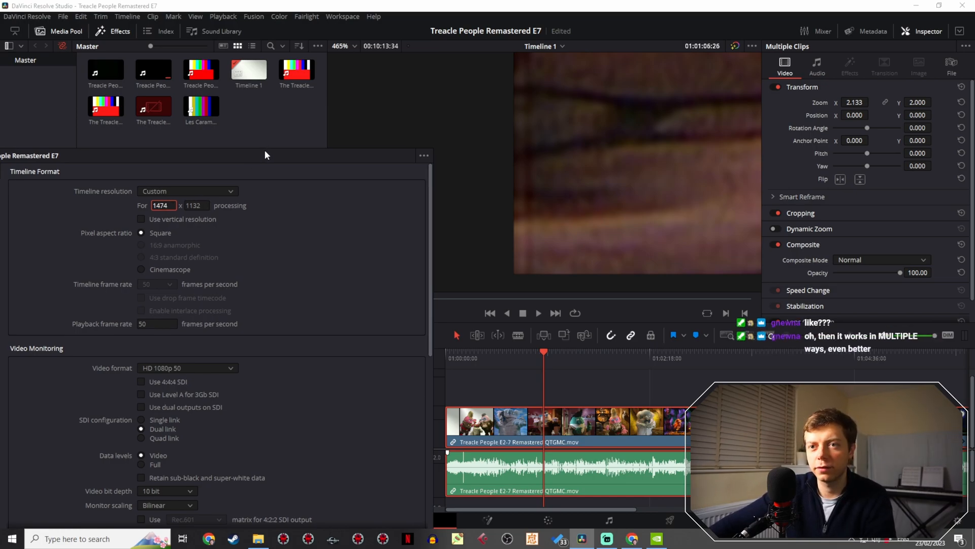
drag(265, 152, 226, 121)
click(357, 511)
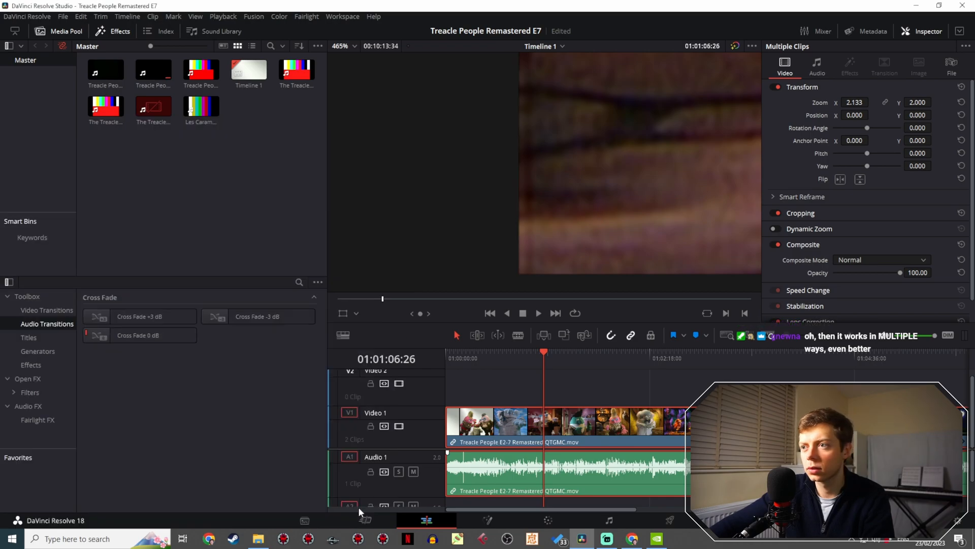
- Set the timeline resolution's width to 1470 in the project settings and save
click(61, 17)
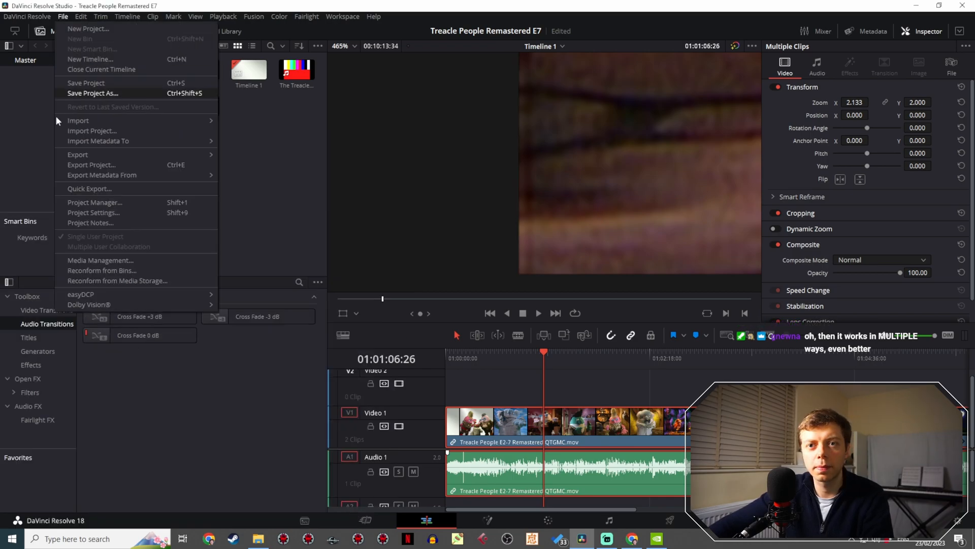
click(89, 209)
drag(499, 75, 160, 79)
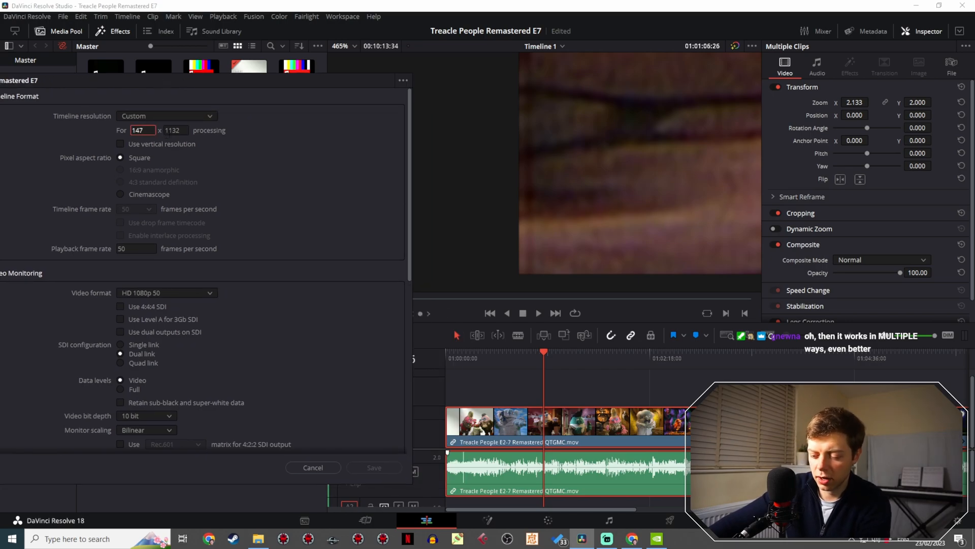
key(BackSpace)
text(0)
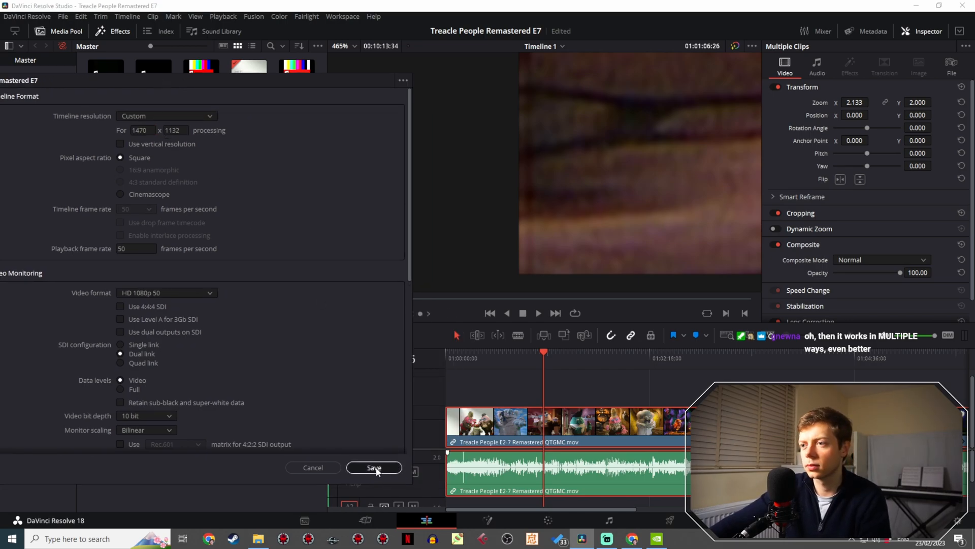
click(374, 468)
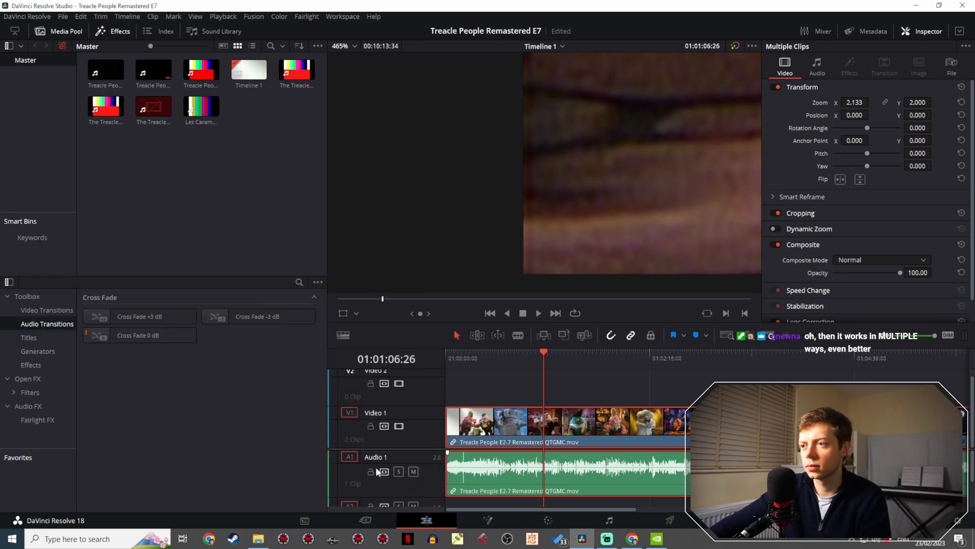
- Lower the timeline resolution's width in two rounds, ending at 1464, and save the project settings each time
click(63, 17)
click(101, 213)
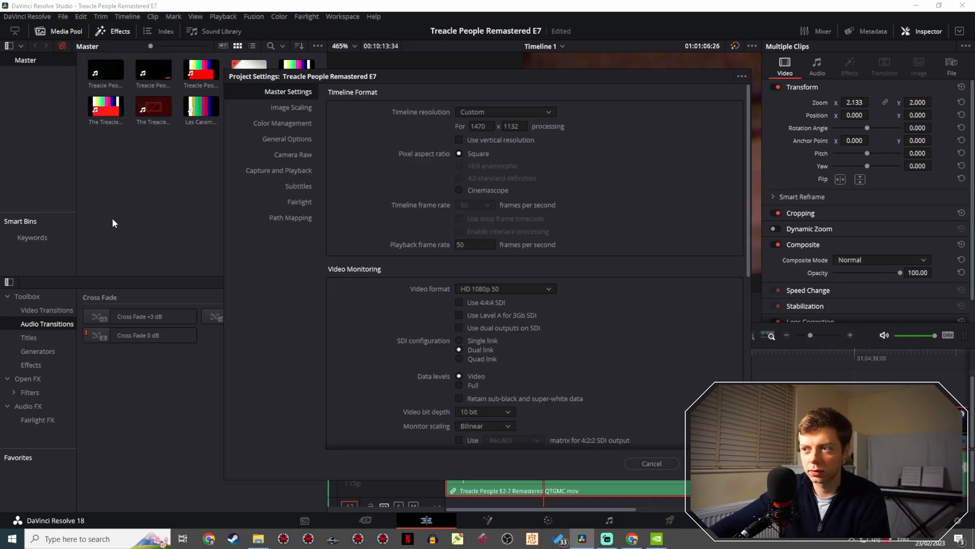
drag(464, 75, 140, 132)
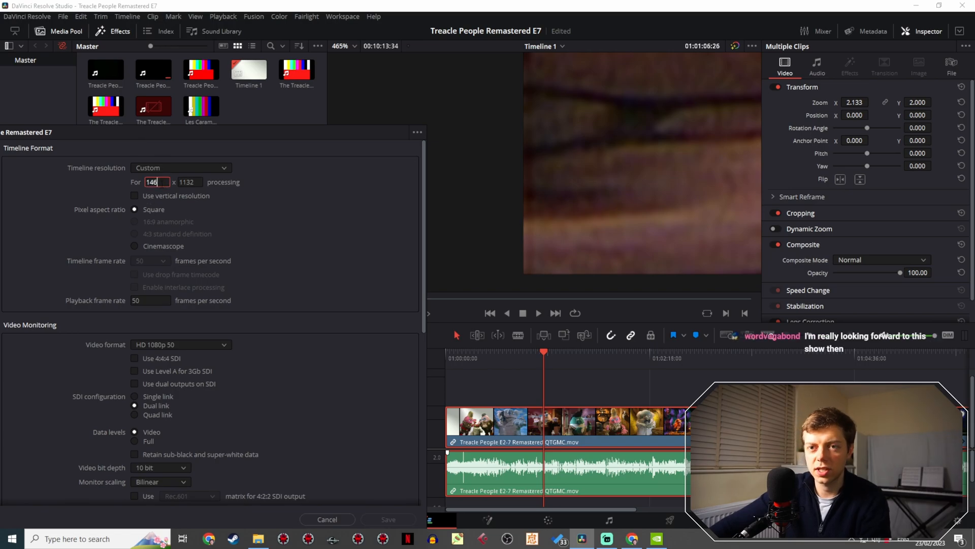
click(387, 519)
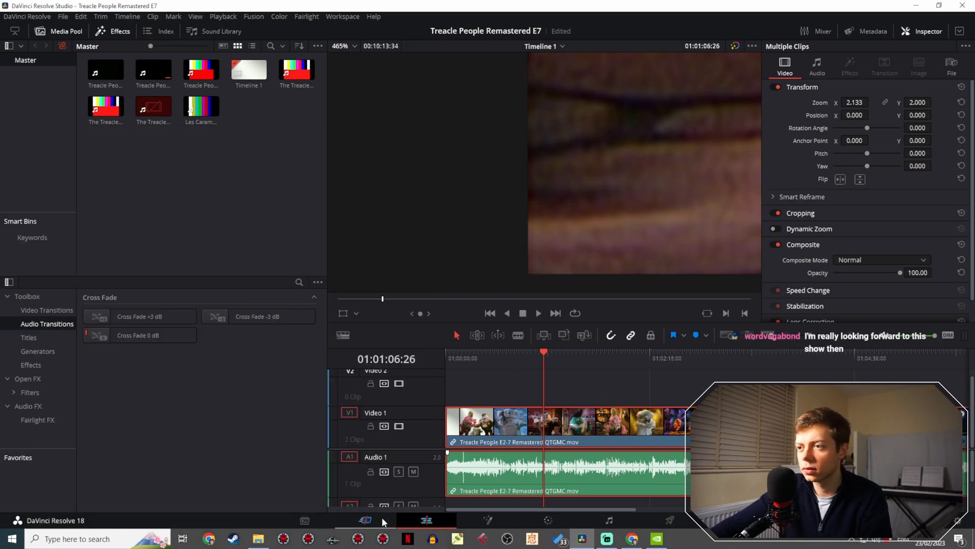
click(59, 18)
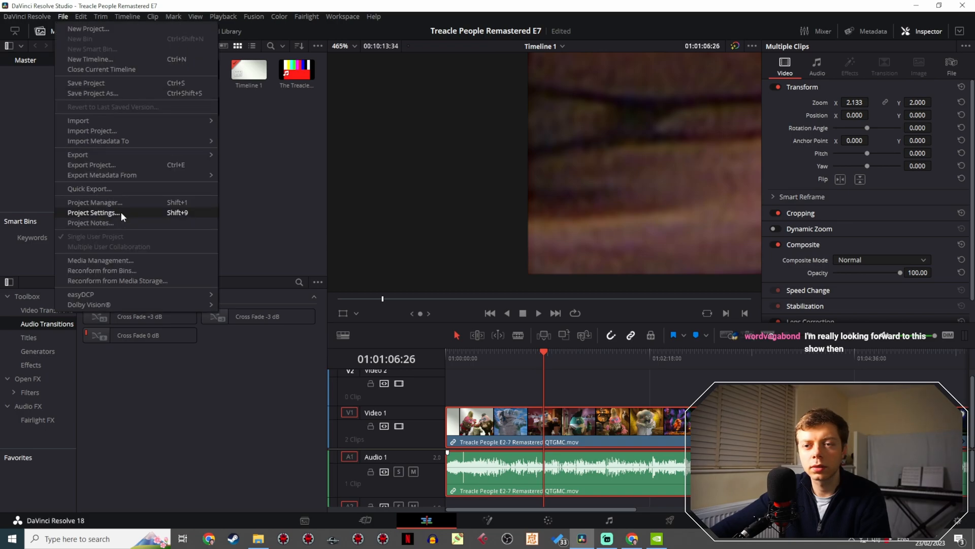
click(118, 213)
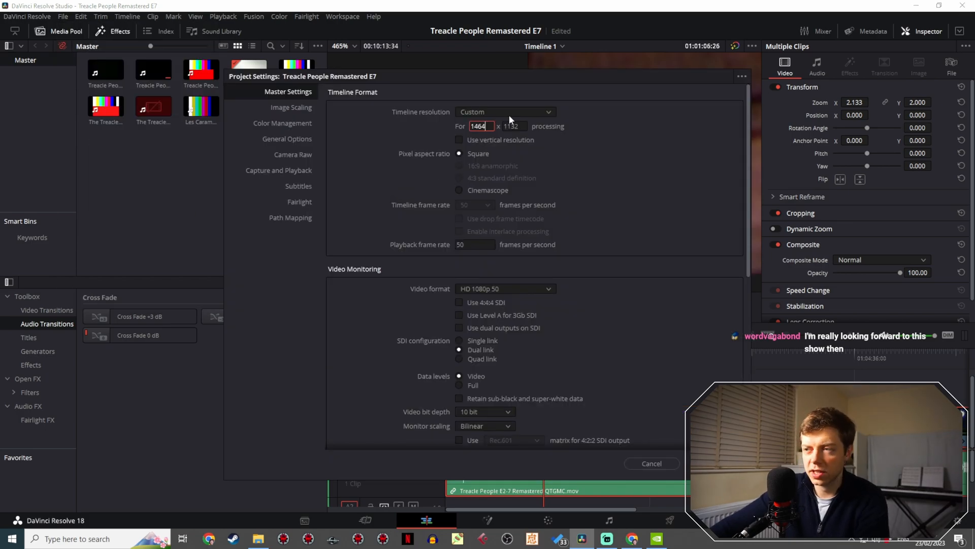
drag(540, 88, 149, 127)
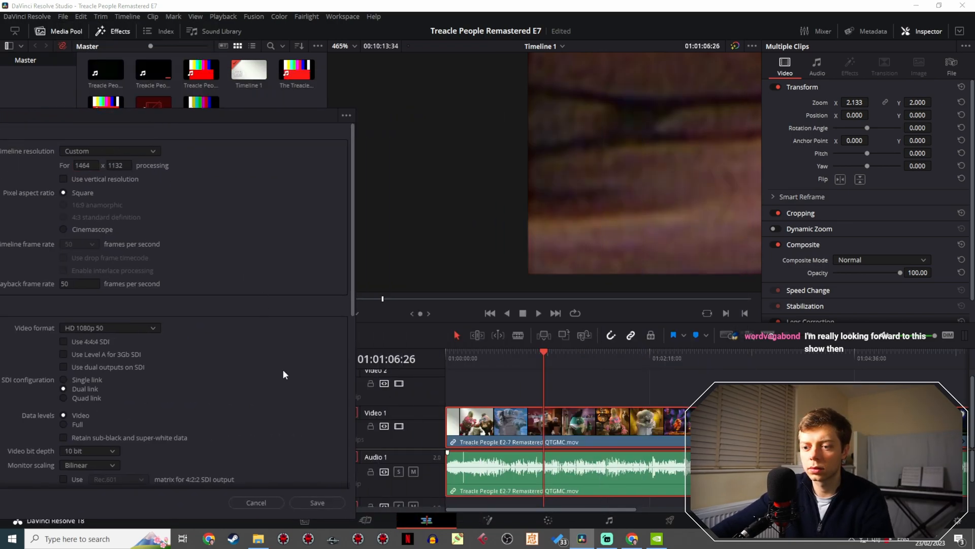
click(321, 505)
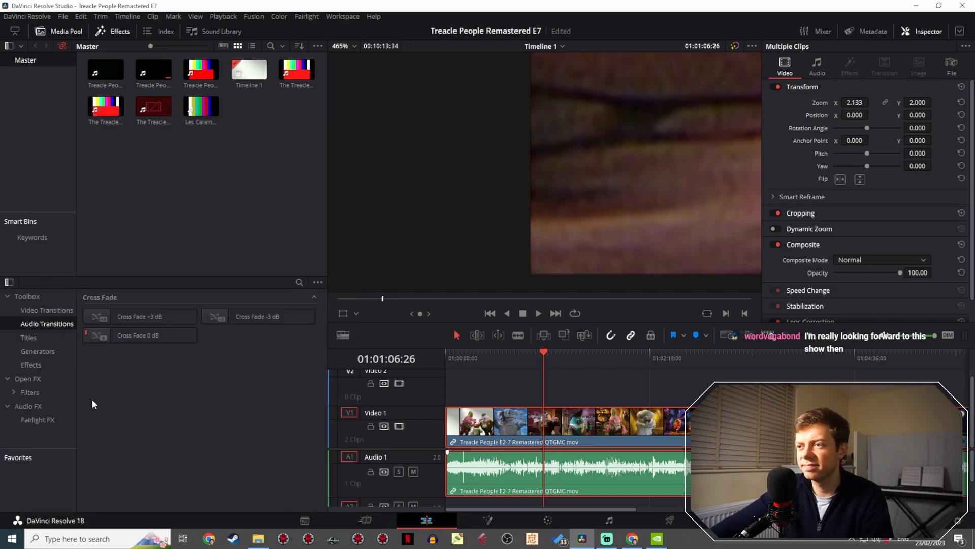
- Set the timeline resolution's width to 1462 in the project settings and save
click(62, 17)
click(89, 214)
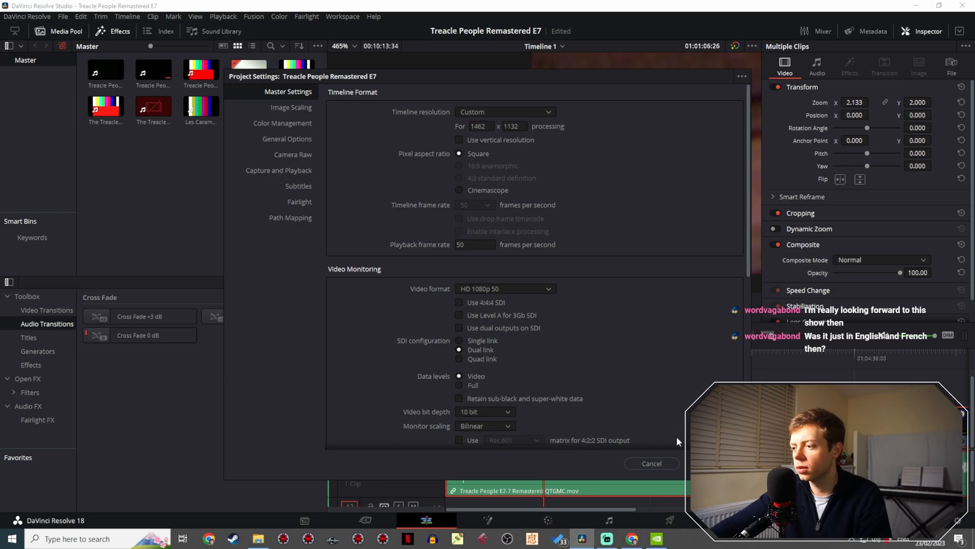
click(652, 463)
- Examine the picture's lower-left corner for remaining black border at 01:01:06:26 and closely on the episode title shot at 01:00:38:37
scroll(472, 216, down, 5)
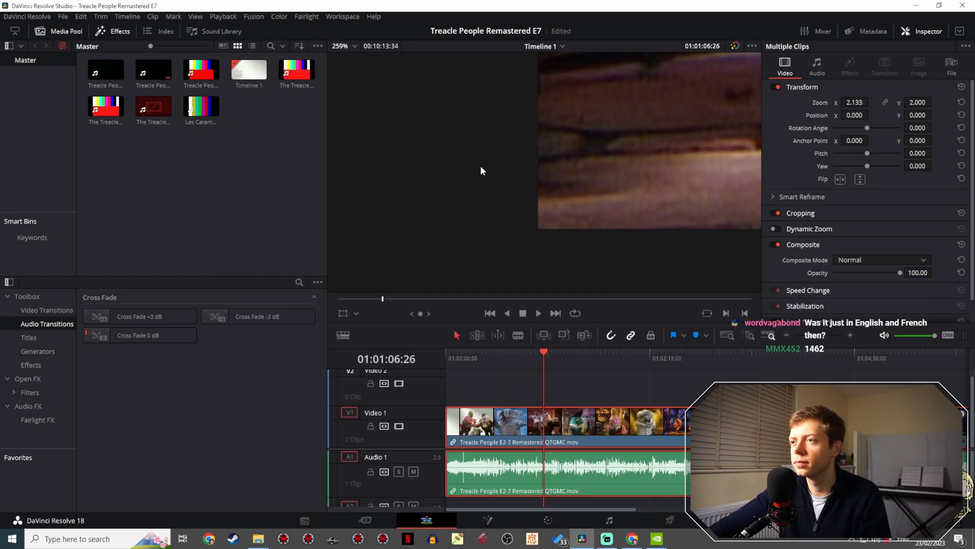
scroll(450, 222, down, 5)
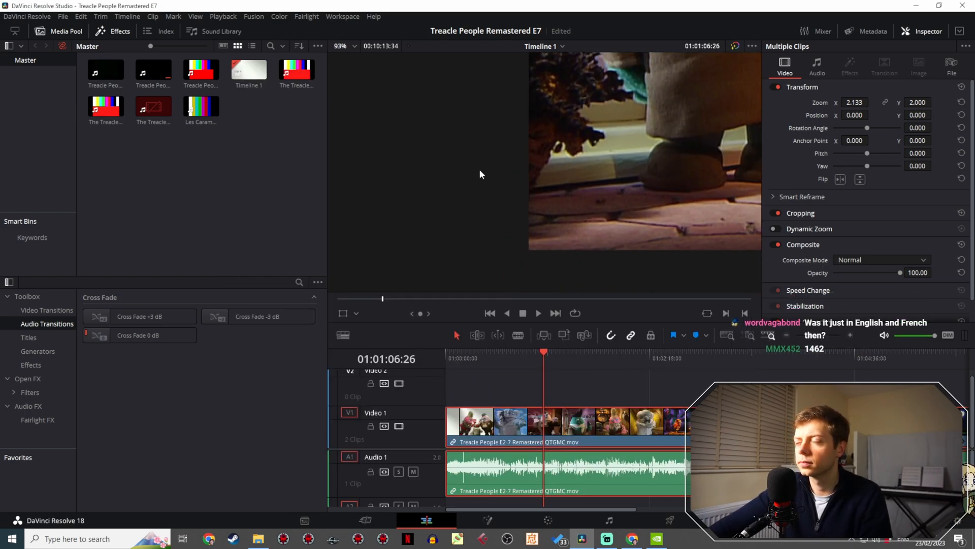
drag(479, 169, 434, 171)
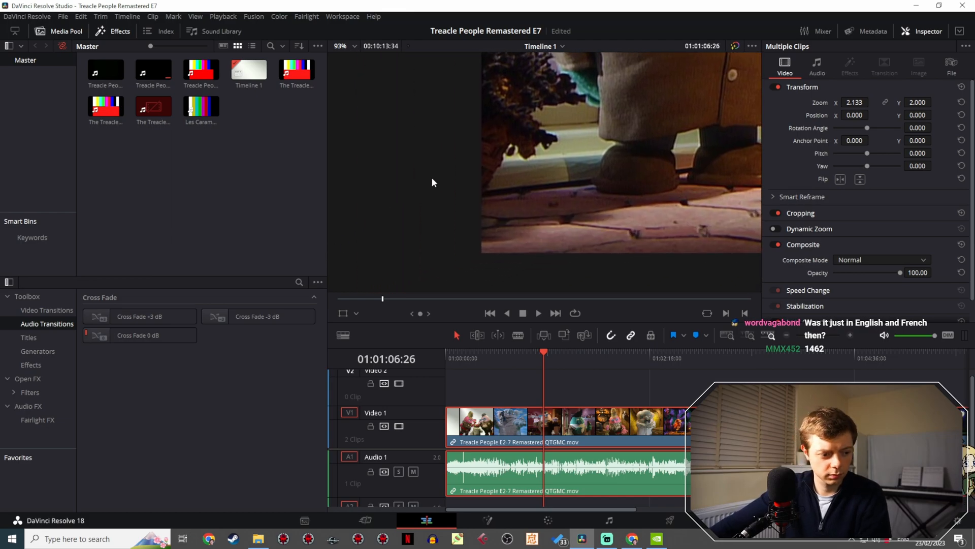
scroll(432, 182, up, 2)
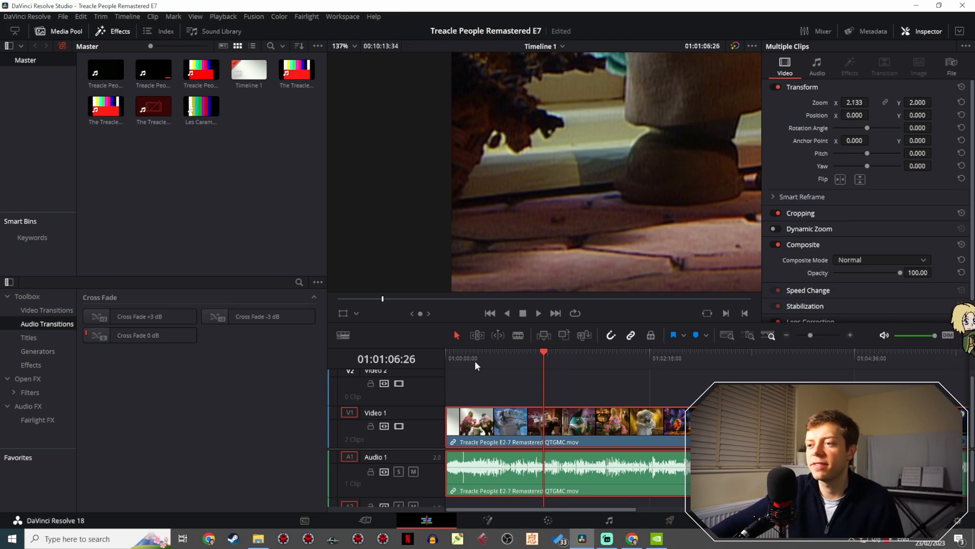
click(488, 354)
drag(487, 353, 503, 349)
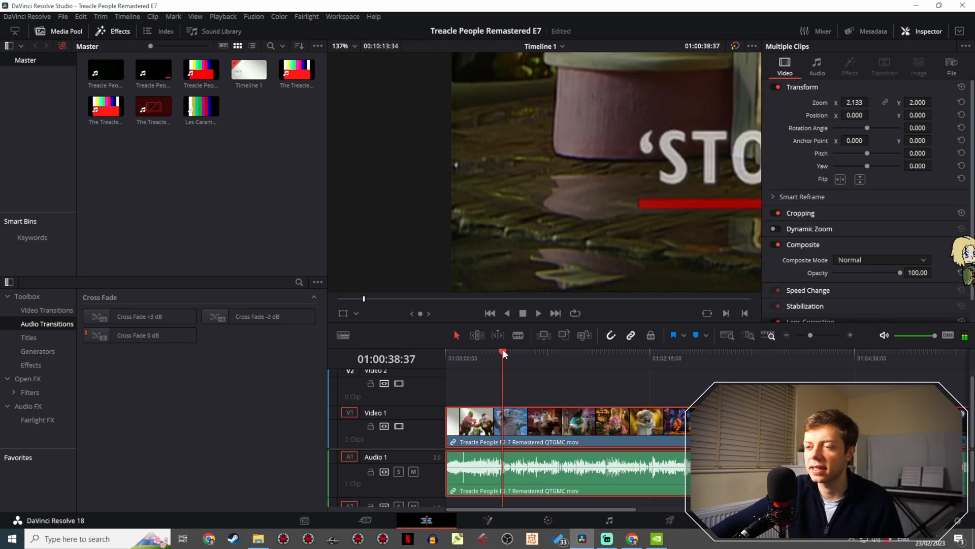
scroll(461, 269, up, 2)
scroll(461, 269, up, 3)
drag(461, 267, 535, 117)
scroll(490, 154, up, 3)
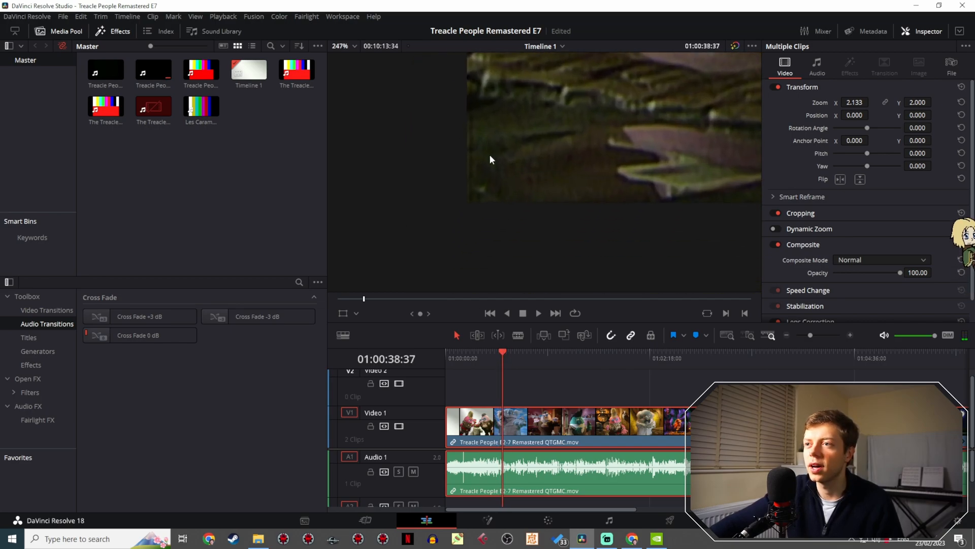
drag(489, 154, 441, 256)
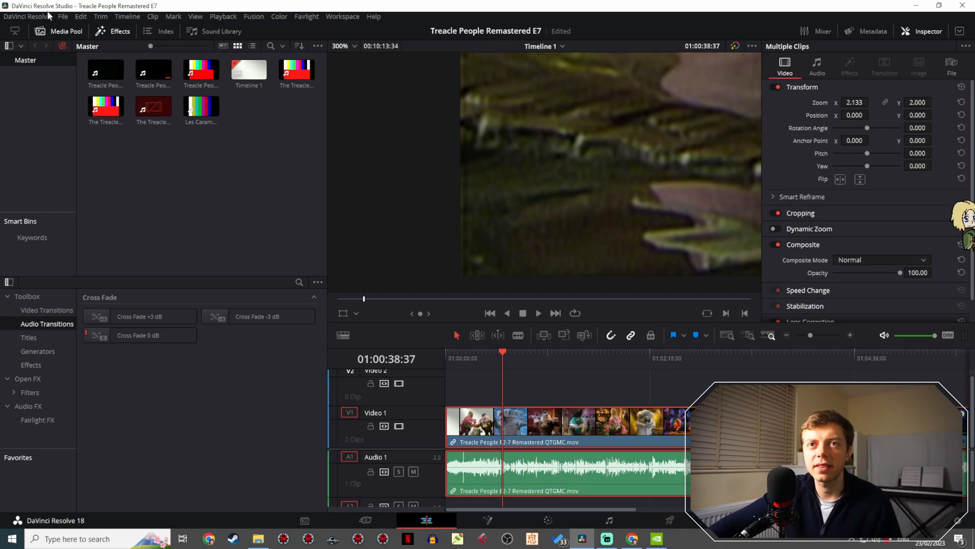
- Set the timeline resolution's width to 1460 in the project settings and save
click(64, 16)
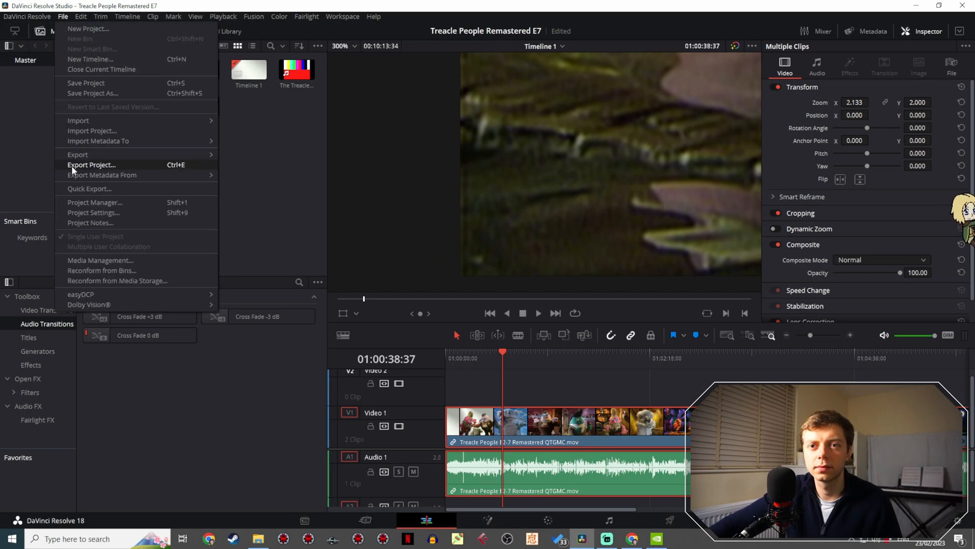
click(93, 212)
drag(415, 75, 54, 106)
click(121, 157)
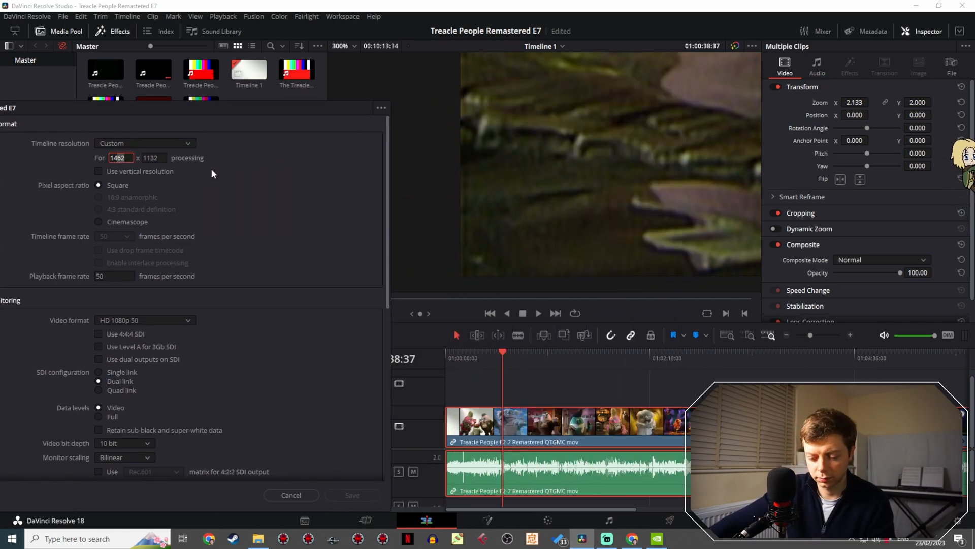
key(BackSpace)
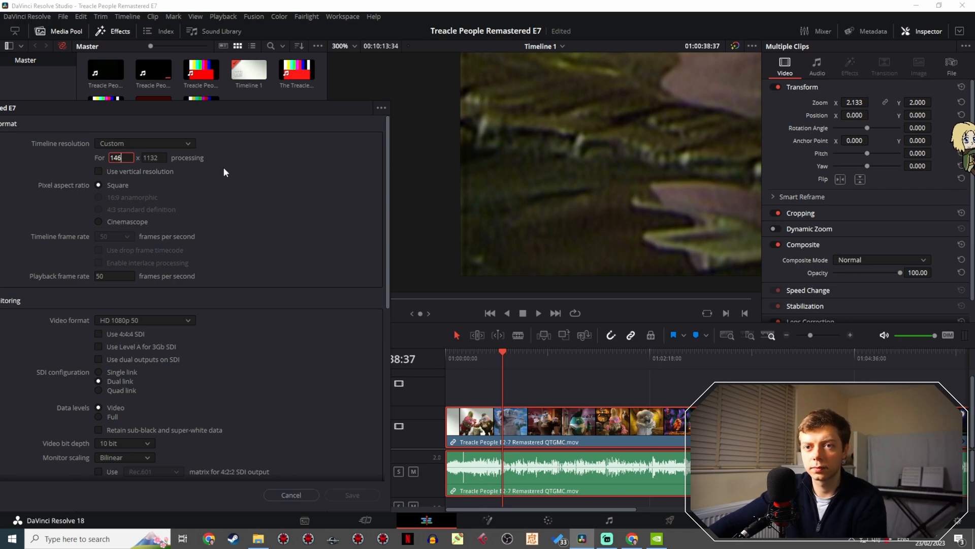
text(0)
click(248, 189)
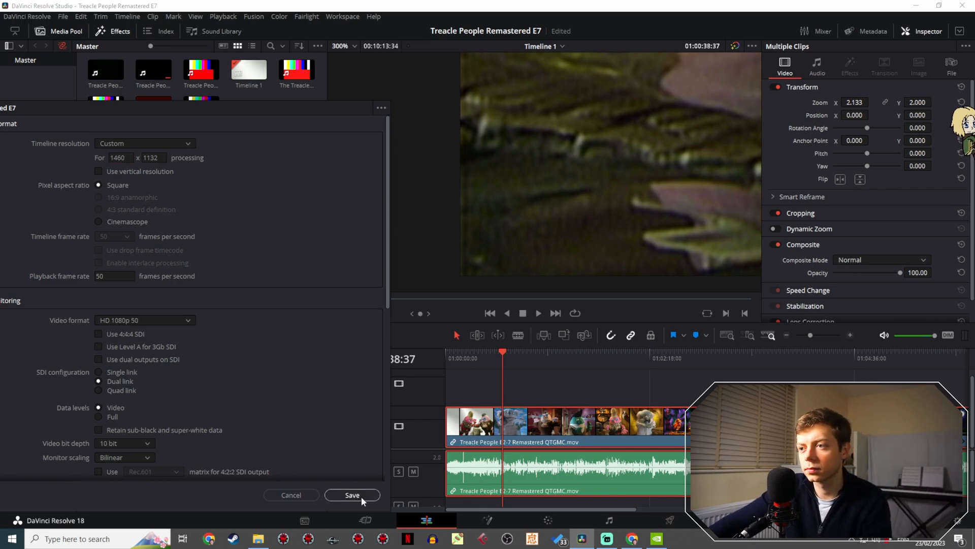
click(361, 496)
- Set the timeline resolution's width to 1458 in the project settings and save
click(63, 16)
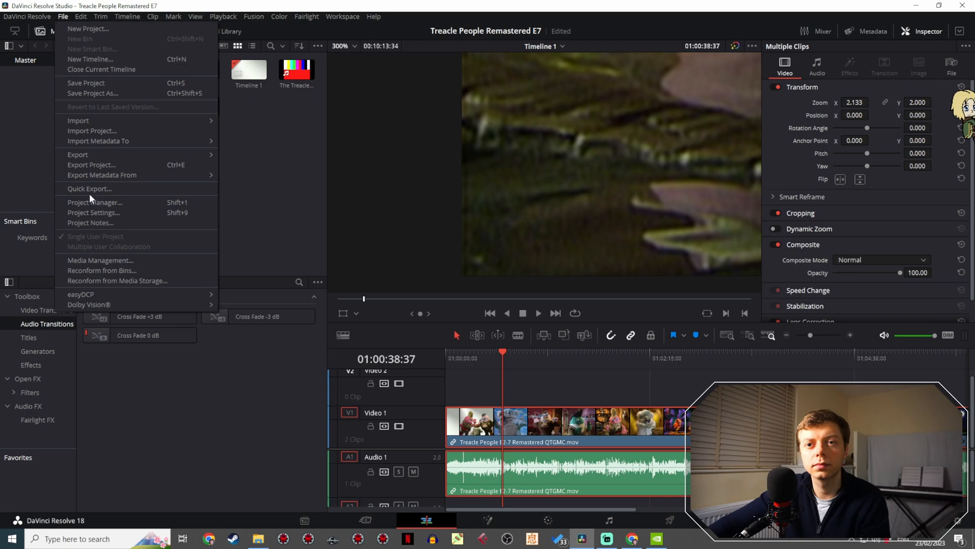
click(102, 212)
click(480, 126)
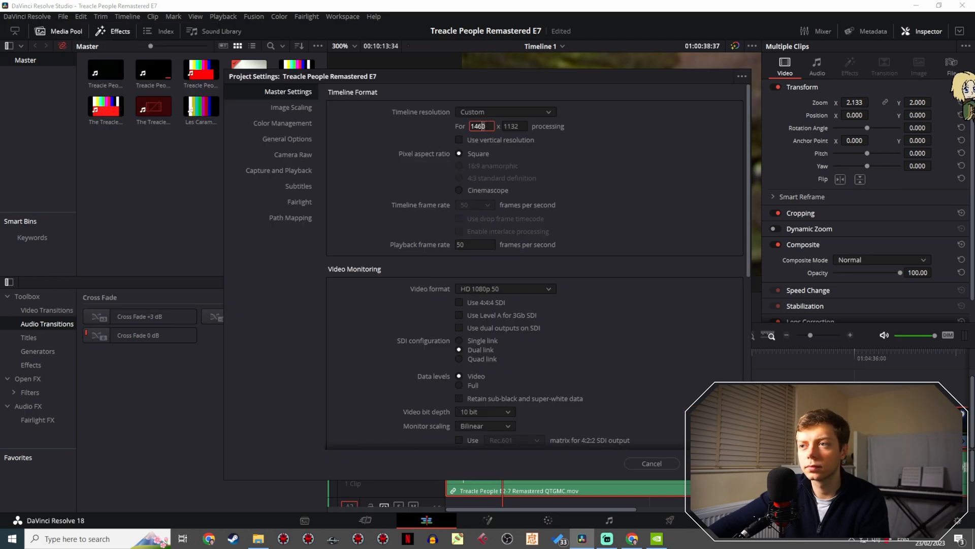
text(8)
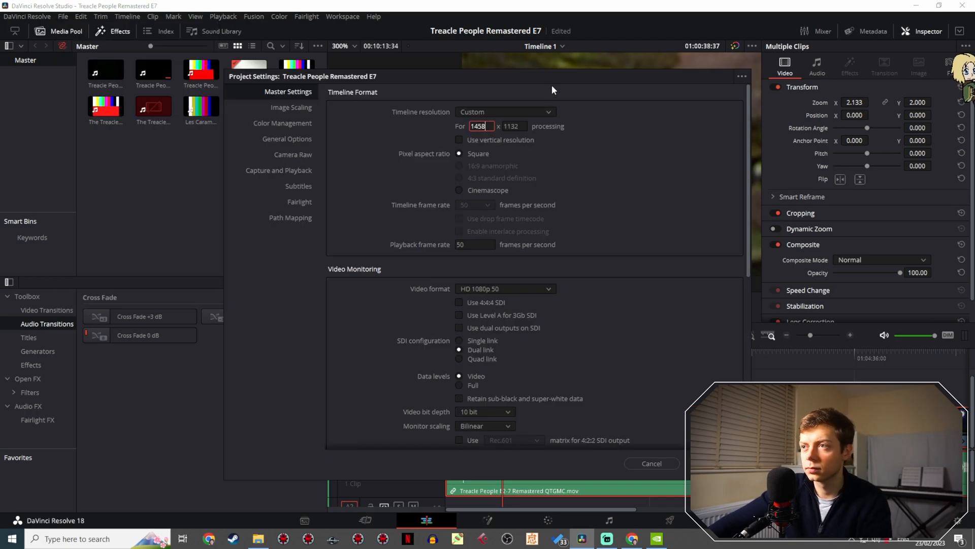
drag(552, 84, 169, 114)
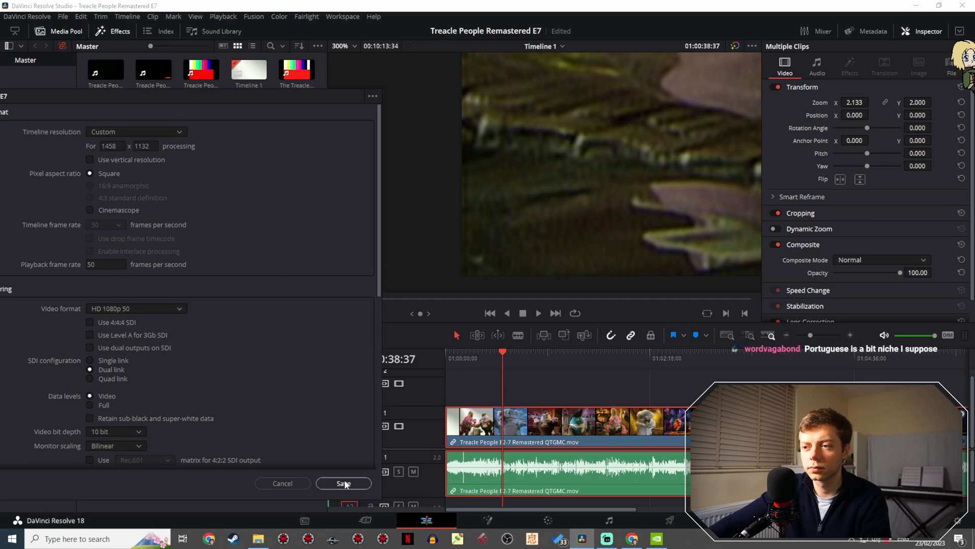
click(345, 483)
- Set the timeline resolution's width to 1456 in the project settings and save
click(62, 16)
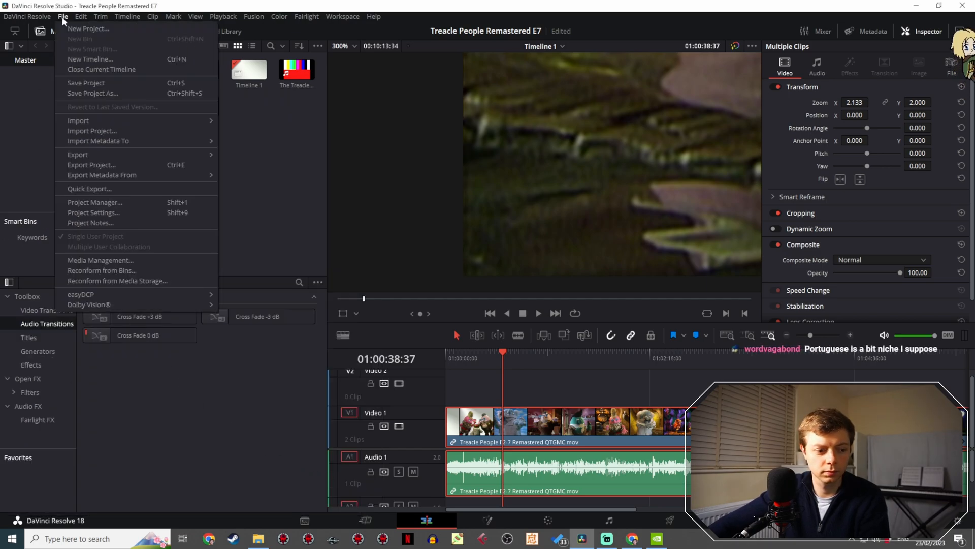
click(102, 213)
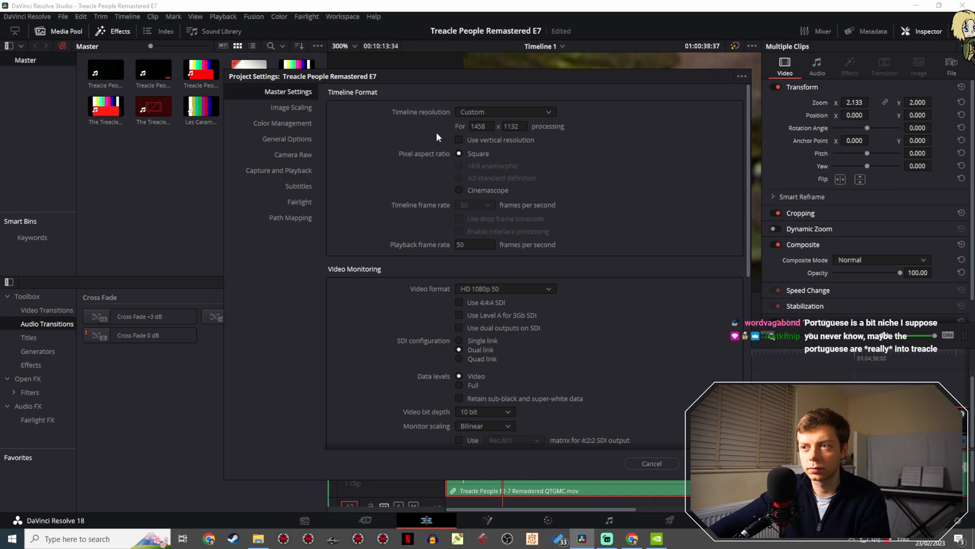
drag(410, 103, 130, 137)
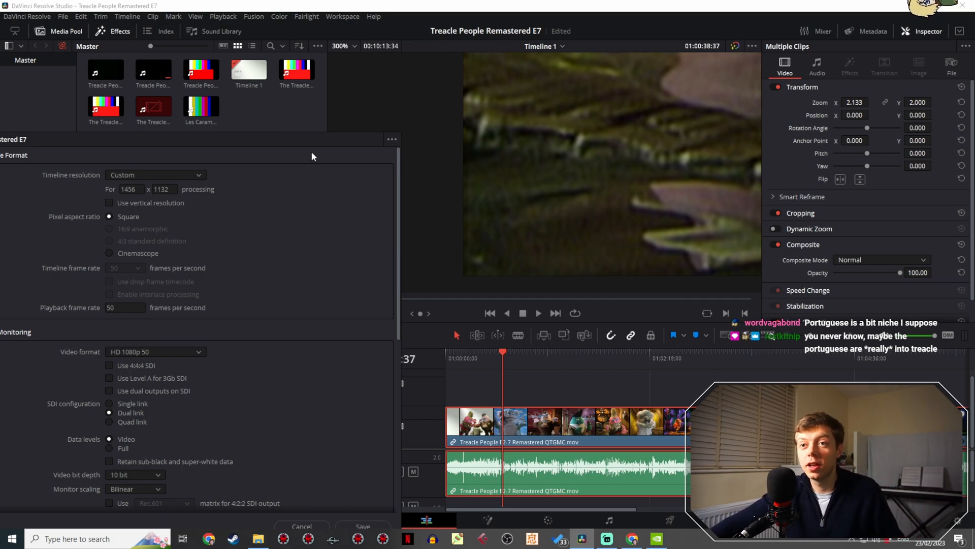
drag(302, 141, 245, 92)
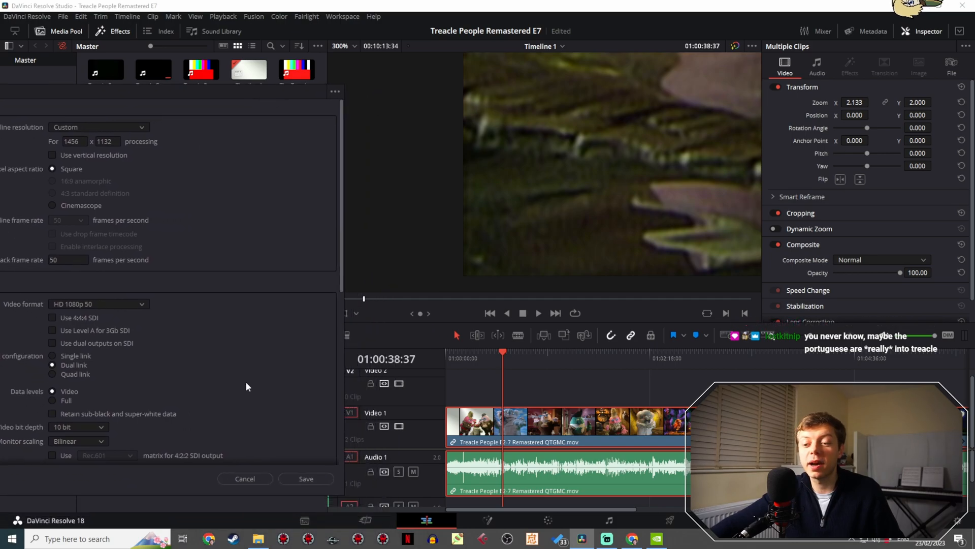
click(325, 478)
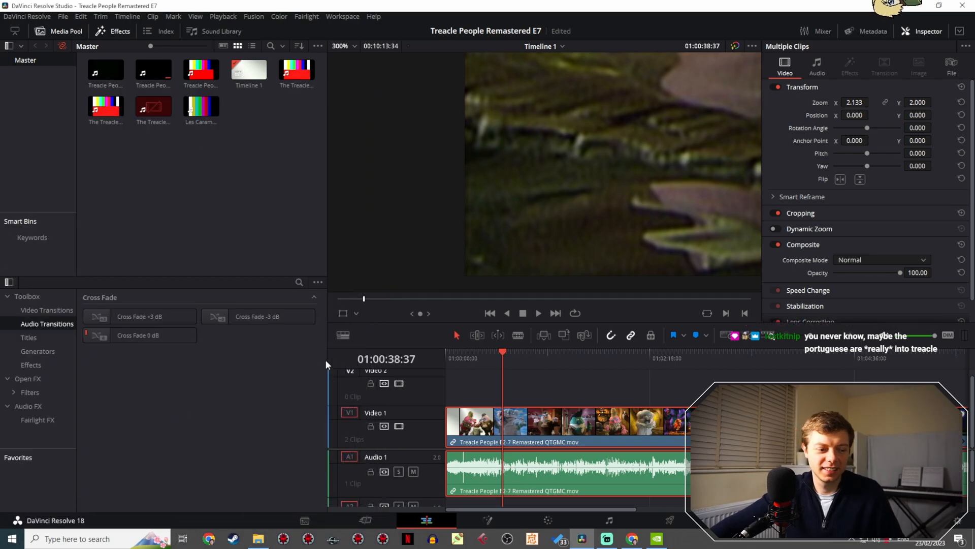
- Check the picture's left edge for black border on shots throughout the episode, then inspect the wider frame at 01:01:54:38
scroll(432, 222, down, 5)
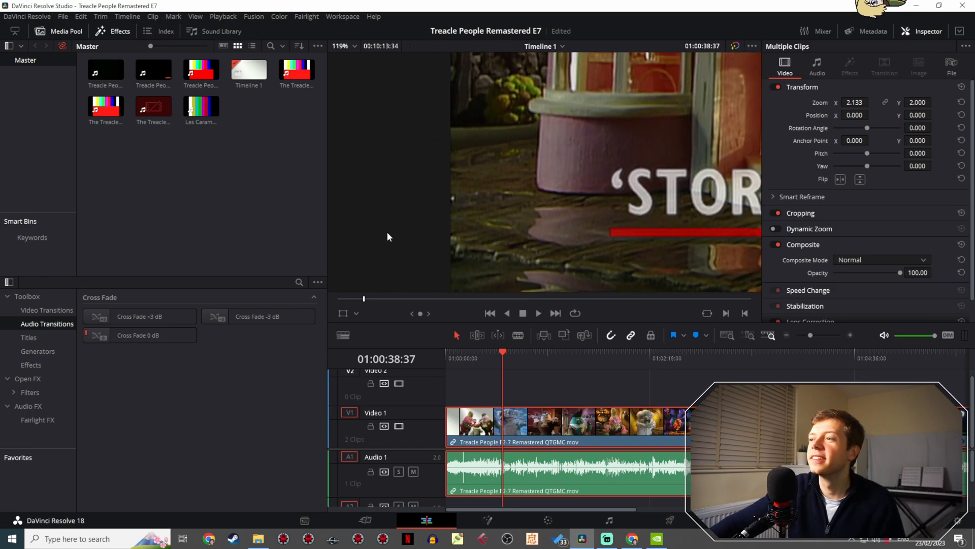
scroll(406, 214, down, 2)
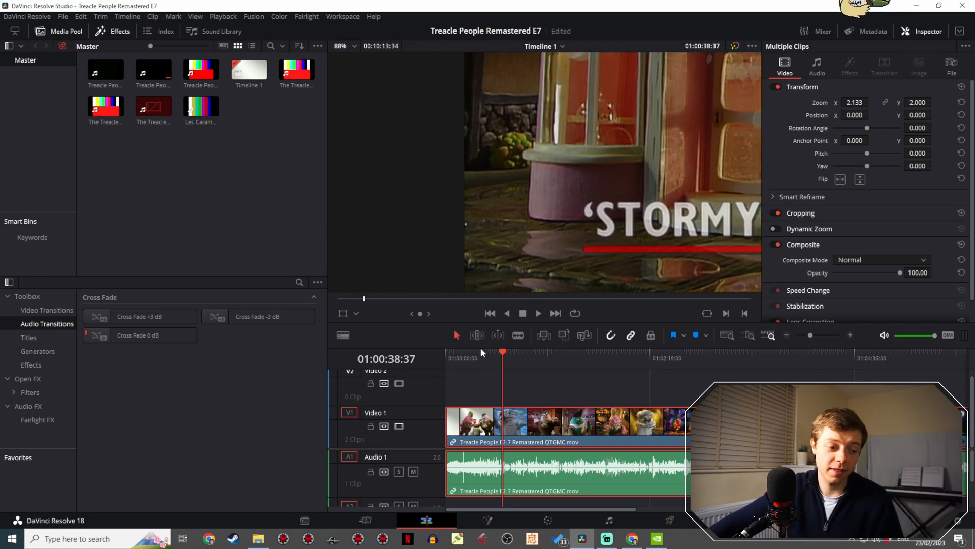
drag(498, 352, 664, 354)
scroll(517, 365, down, 4)
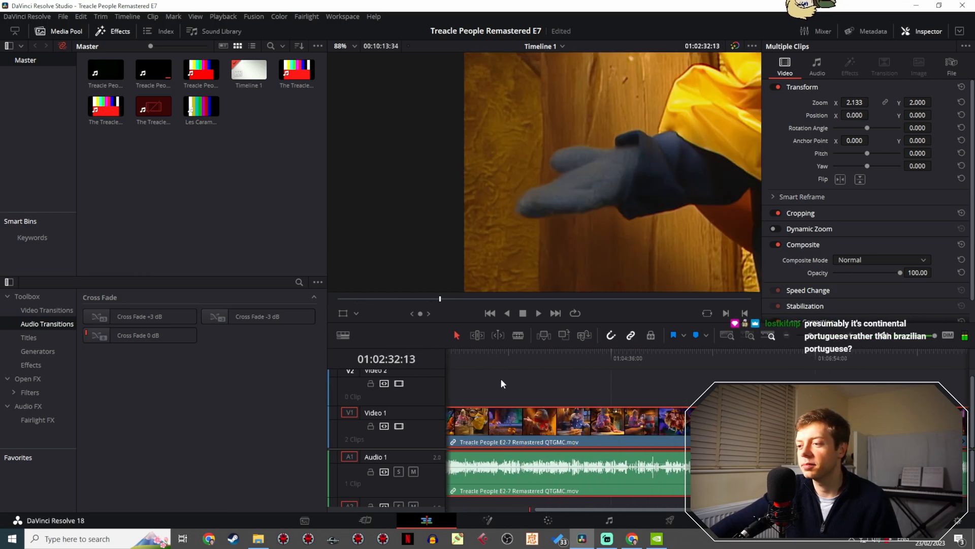
drag(495, 352, 760, 362)
drag(812, 336, 808, 341)
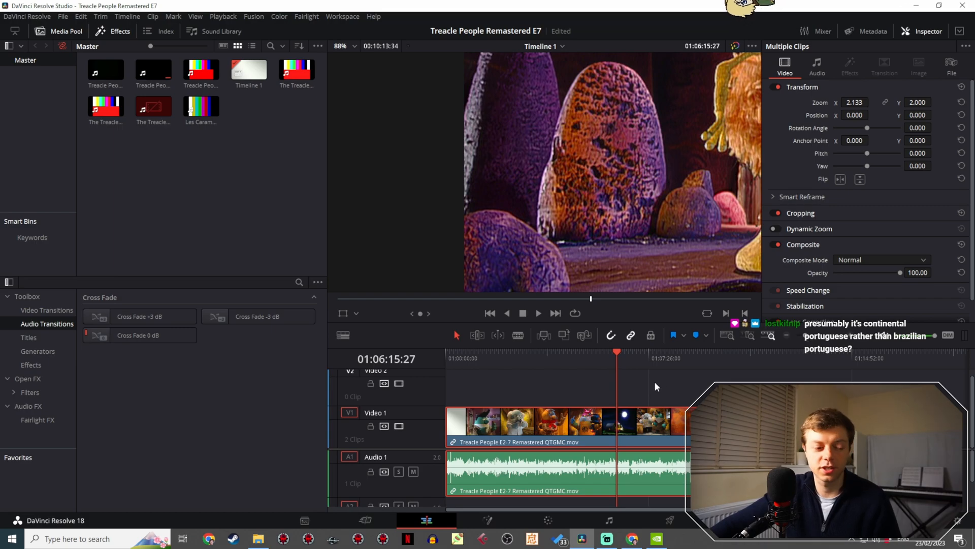
drag(633, 357, 711, 359)
drag(714, 360, 498, 355)
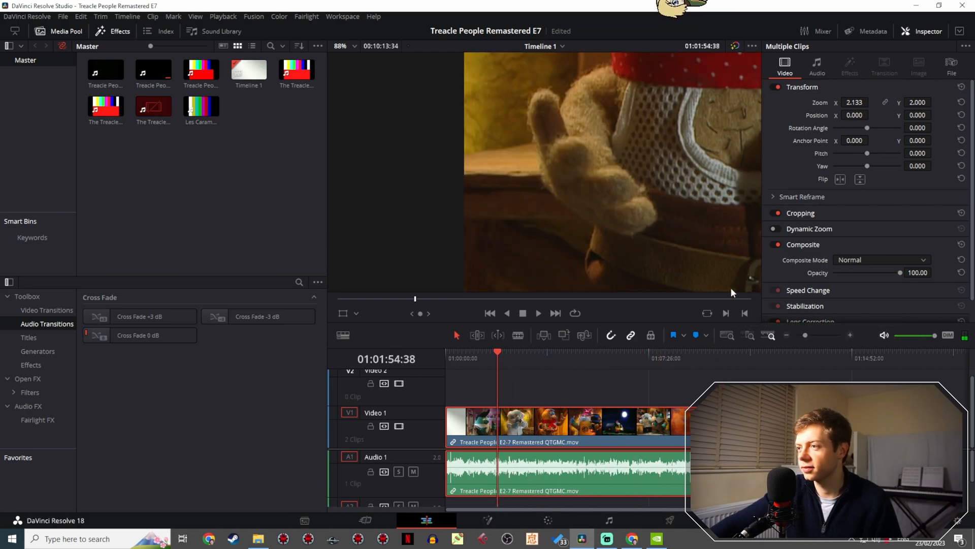
scroll(622, 224, down, 5)
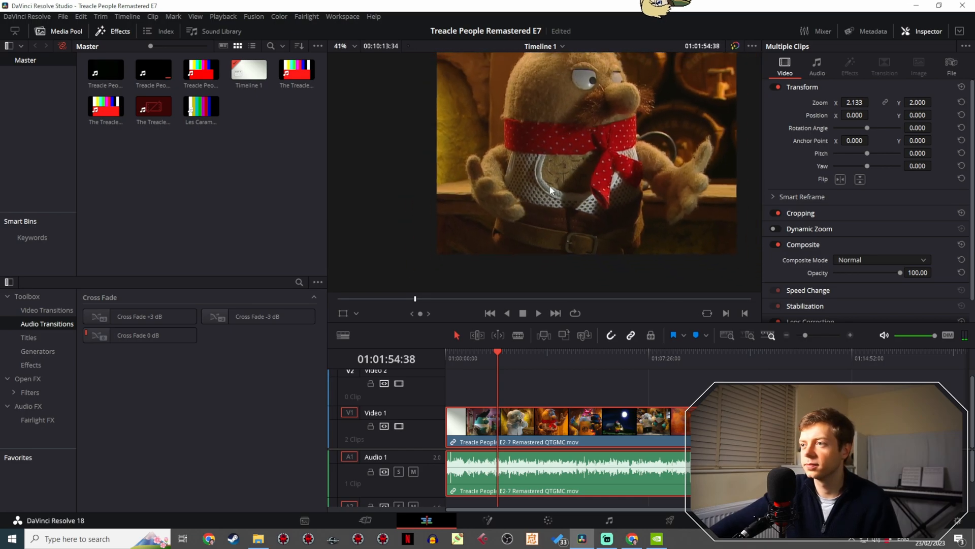
drag(550, 185, 497, 236)
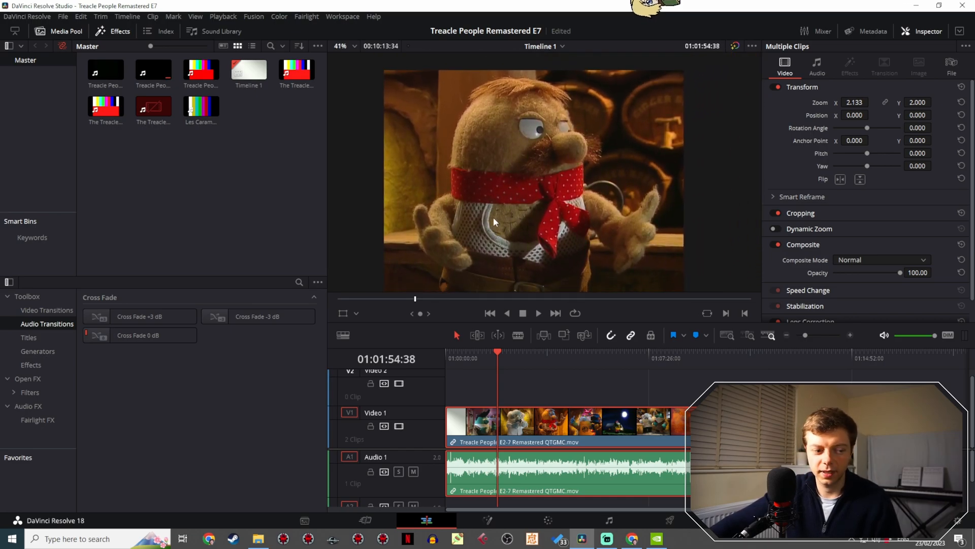
- Examine the enlarged picture's edges for black borders at 01:01:54:38, around 01:01:45:42 and at the timeline's start
scroll(511, 184, up, 2)
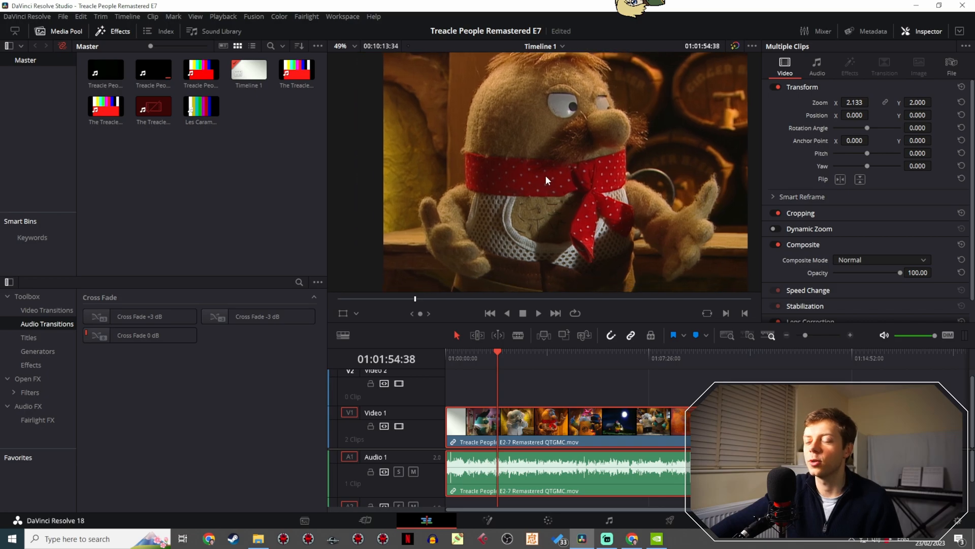
scroll(545, 175, up, 2)
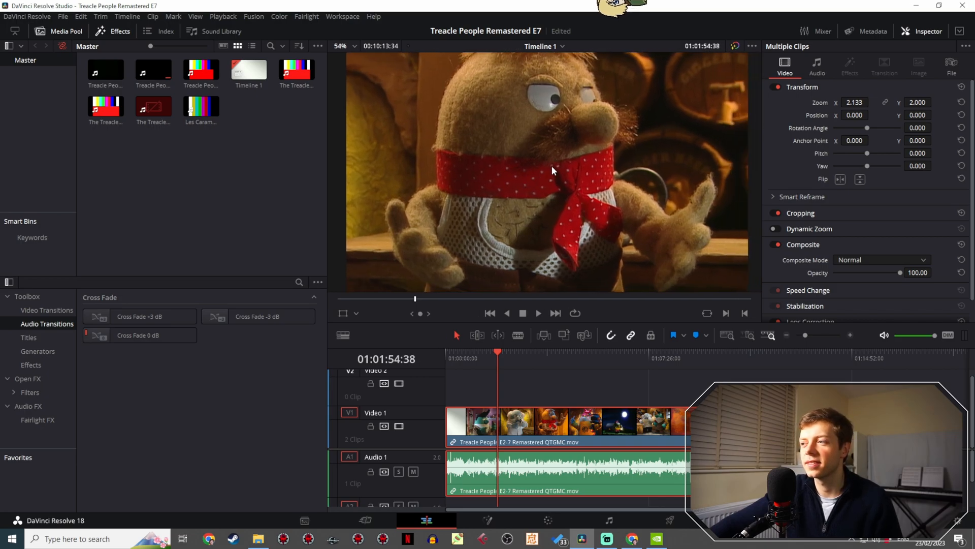
drag(552, 165, 546, 243)
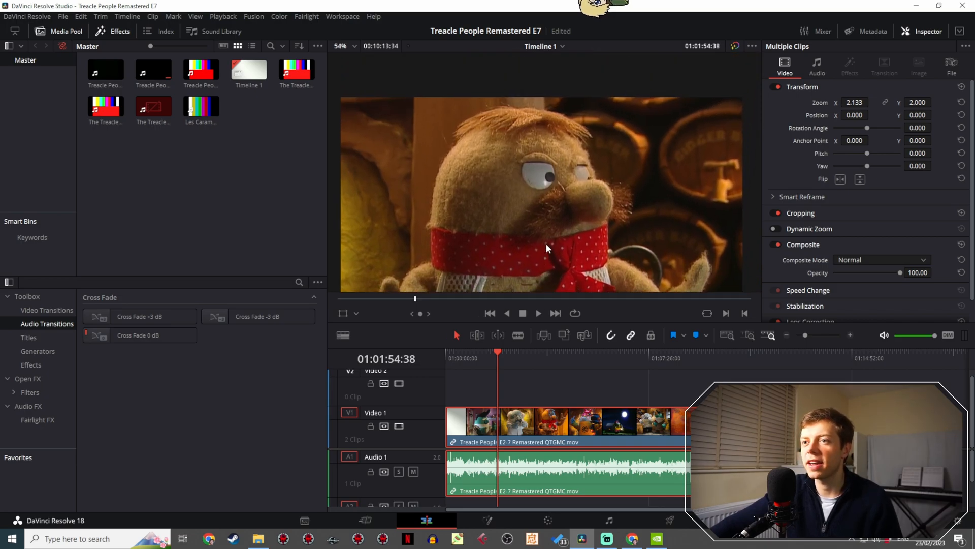
drag(518, 356, 490, 382)
drag(562, 258, 561, 145)
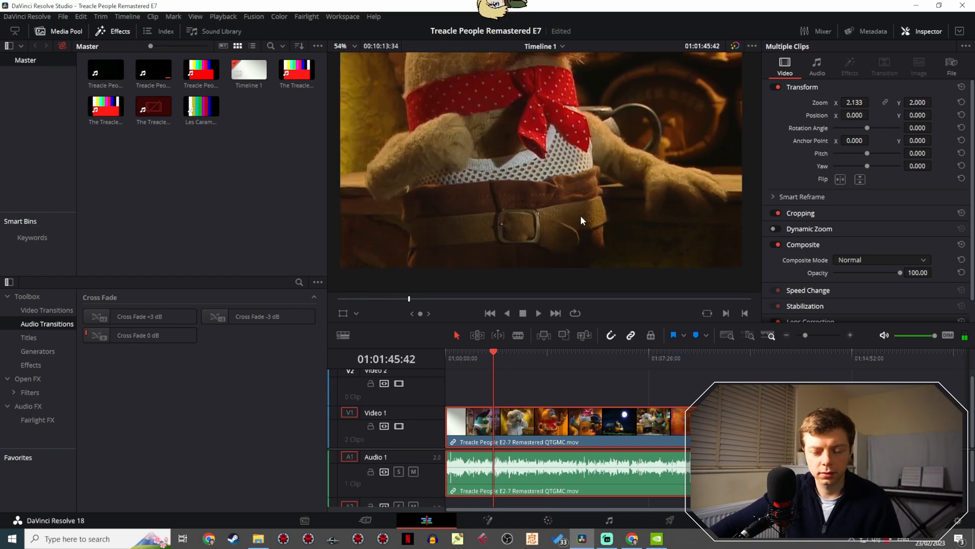
drag(581, 216, 572, 158)
drag(516, 365, 447, 342)
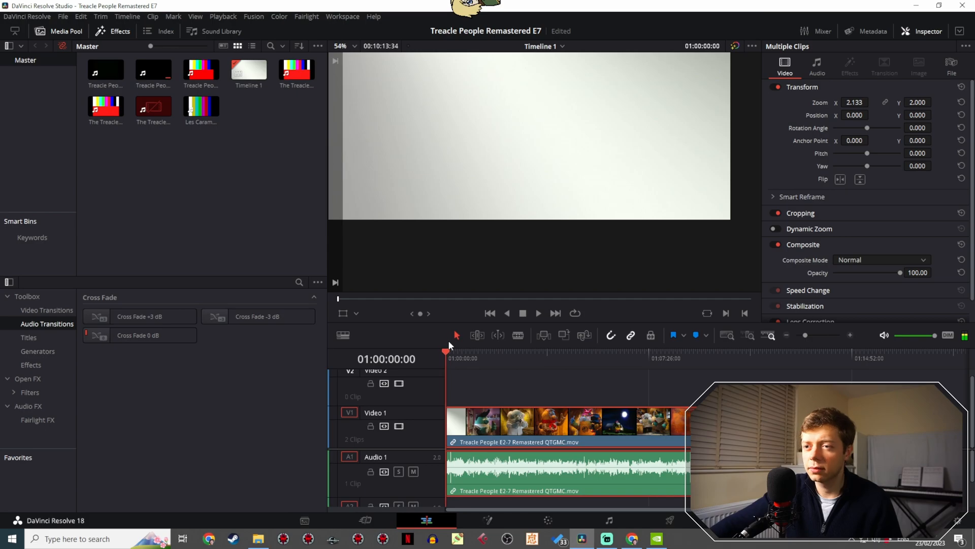
drag(471, 147, 493, 212)
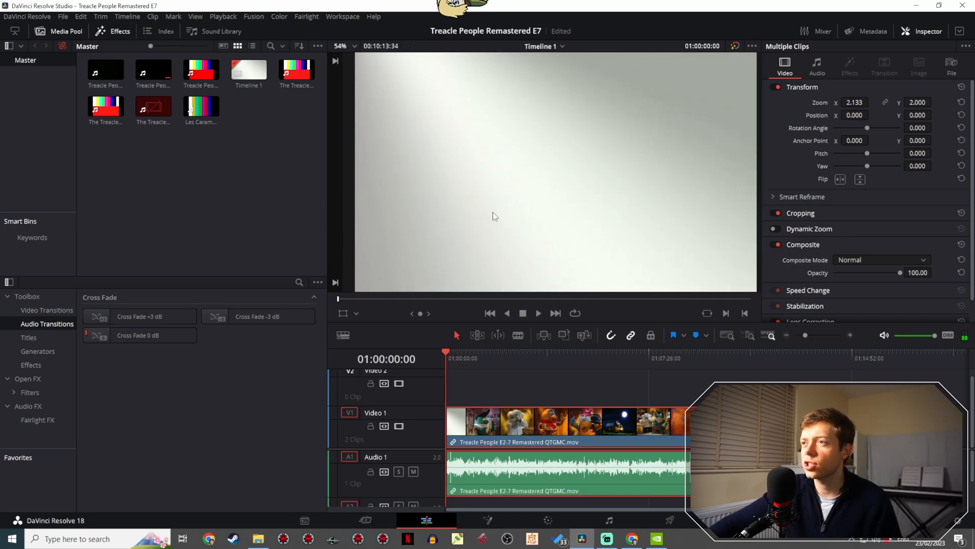
- Prepare the timeline for export and name the render file Treacle People Remastered E7
click(669, 524)
scroll(192, 166, up, 10)
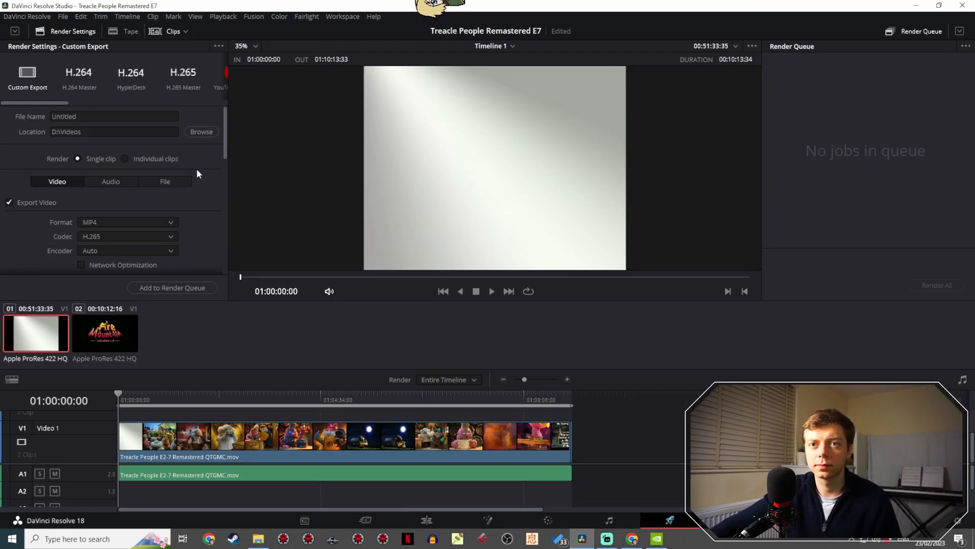
click(127, 117)
text(tREAC)
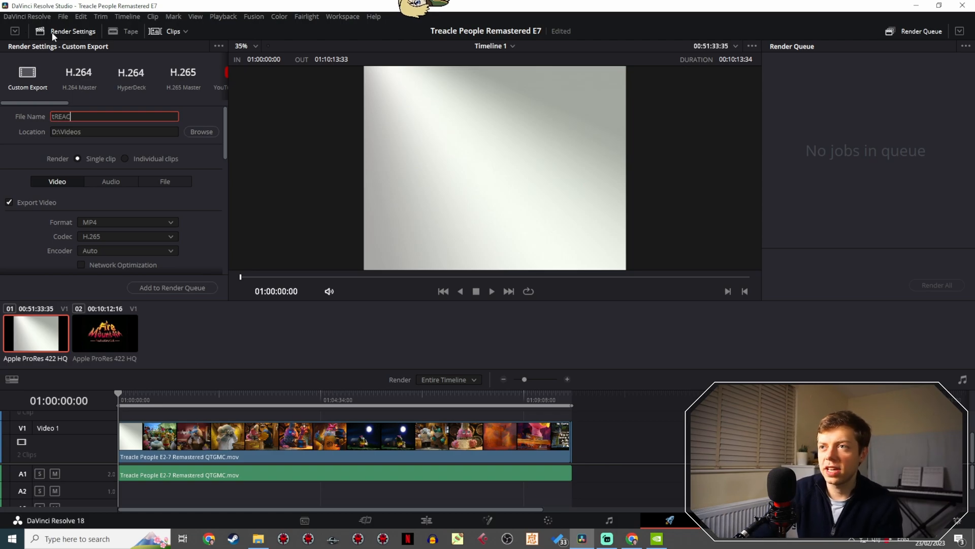
key(BackSpace)
key(BackSpace)
key(BackSpace)
key(BackSpace)
key(BackSpace)
text(T)
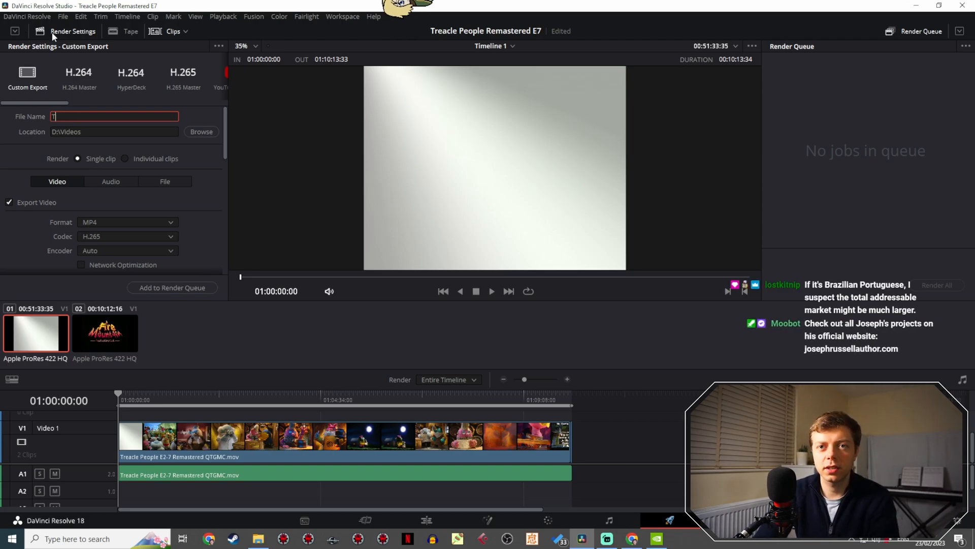
text(reacle Peo)
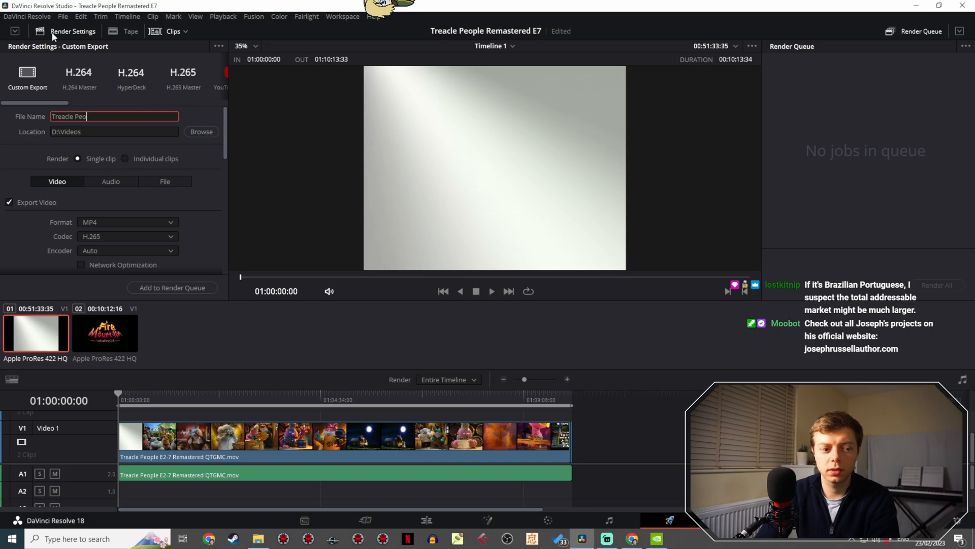
text(ple Remastere)
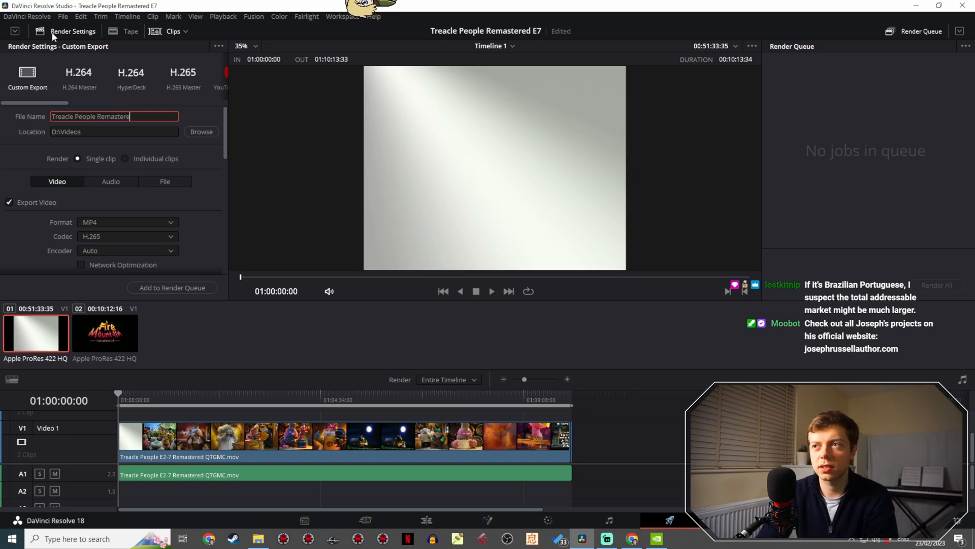
text(d E)
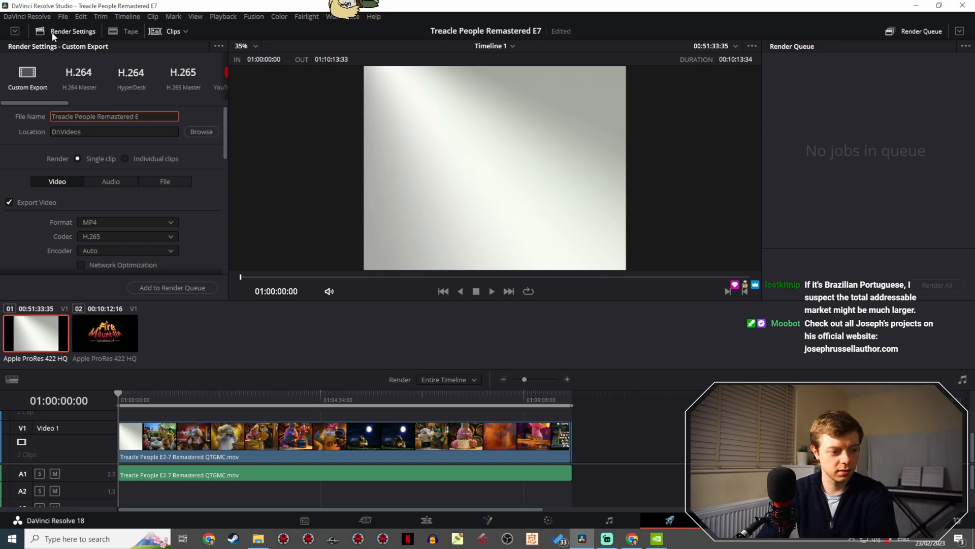
text(7)
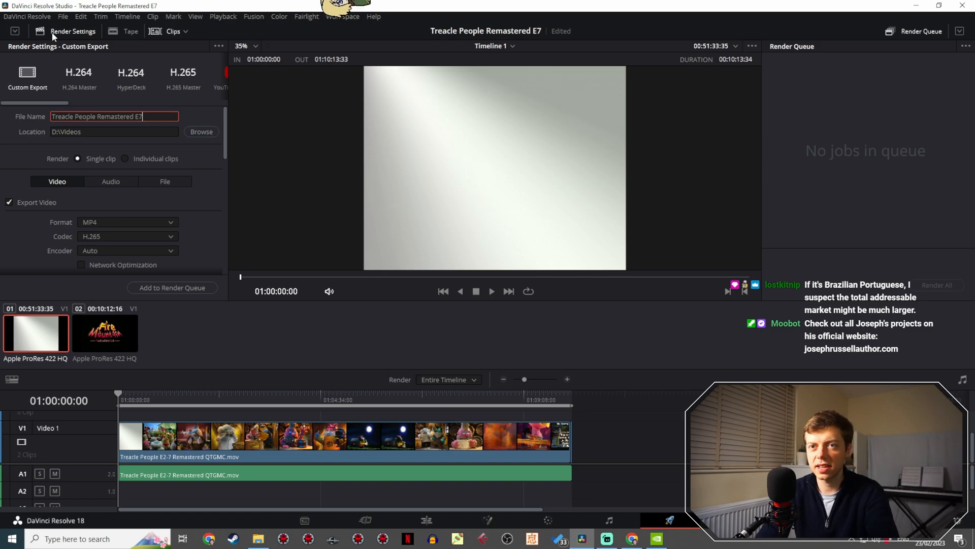
- Add the export to the render queue with its current encoder settings and start rendering it
scroll(194, 249, down, 6)
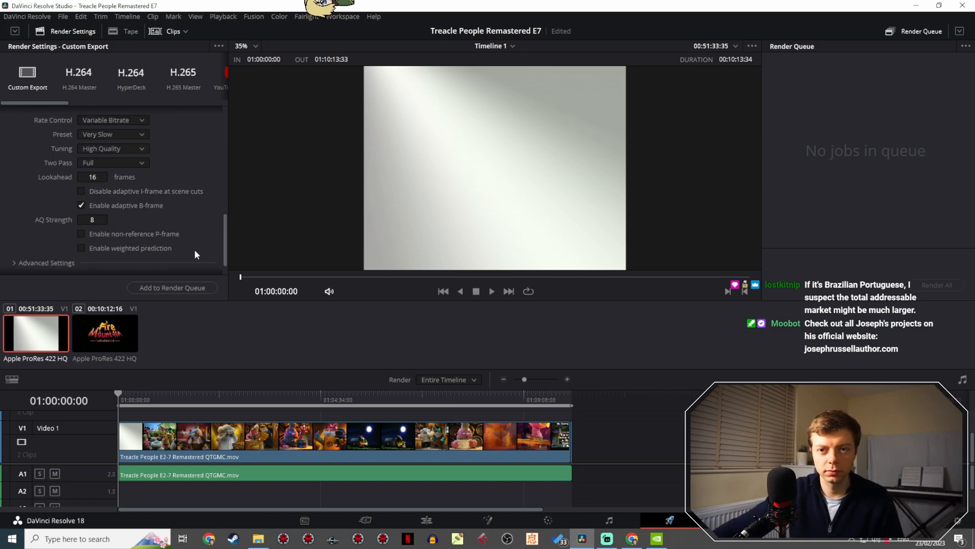
click(160, 287)
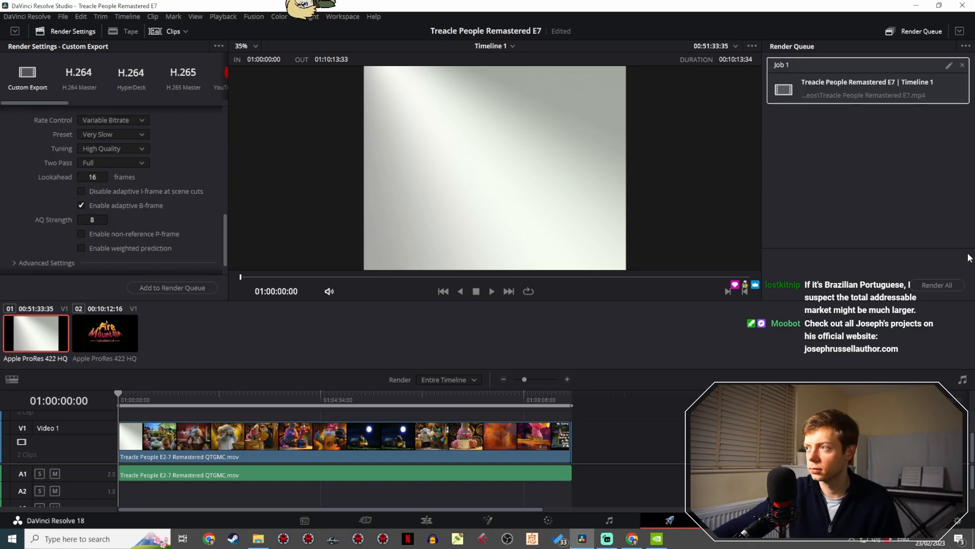
click(939, 289)
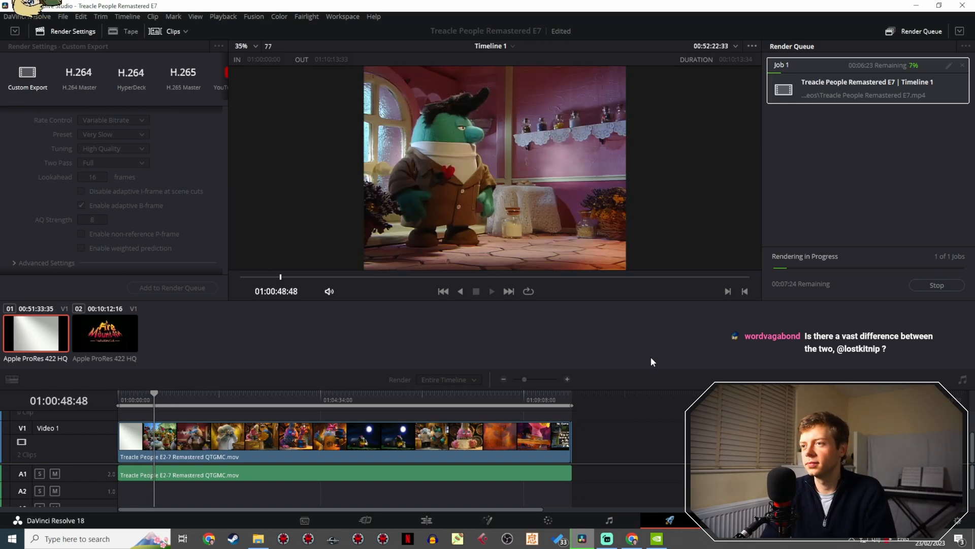
- Switch to YouTube Studio in the browser and open the English subtitles of the Treacle Theme Wider Shot video for editing
click(632, 539)
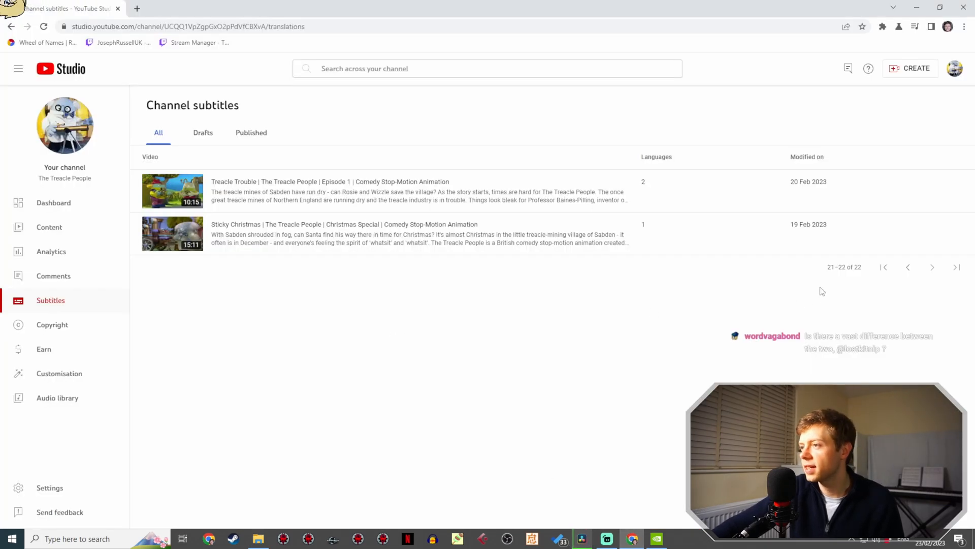
click(909, 269)
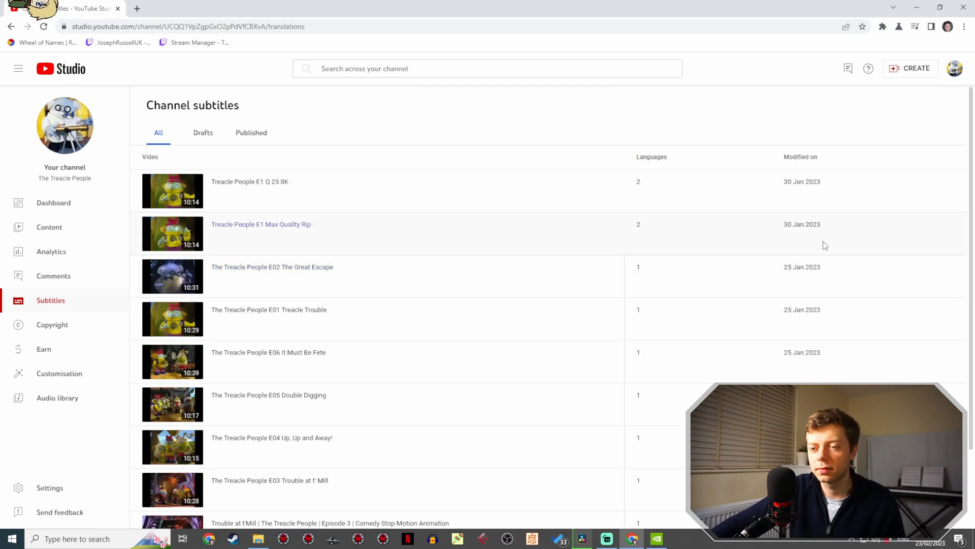
scroll(771, 227, down, 2)
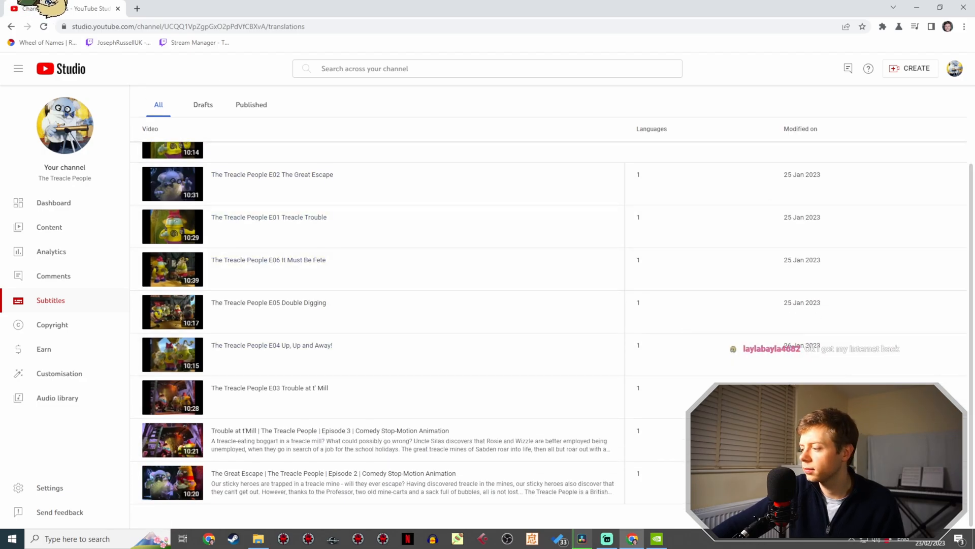
click(909, 515)
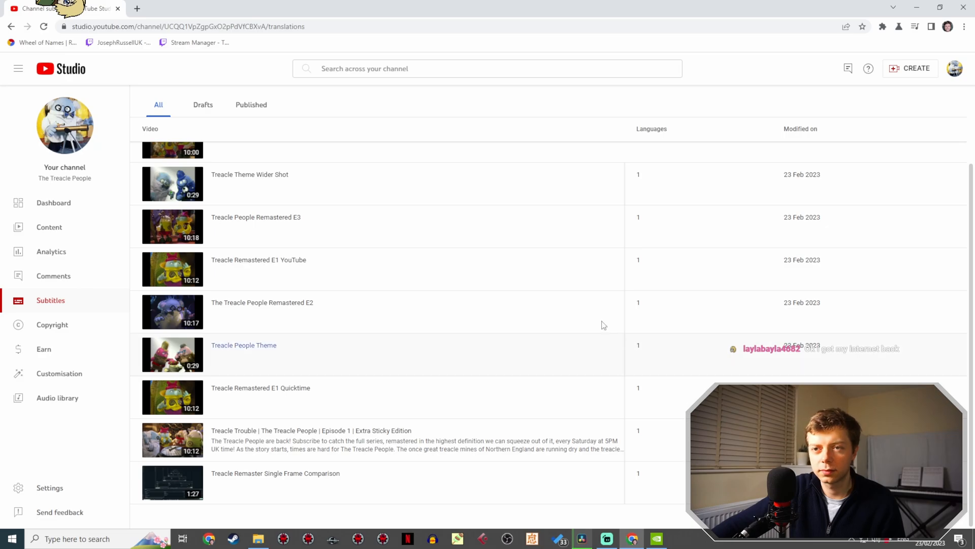
scroll(569, 319, up, 2)
click(288, 267)
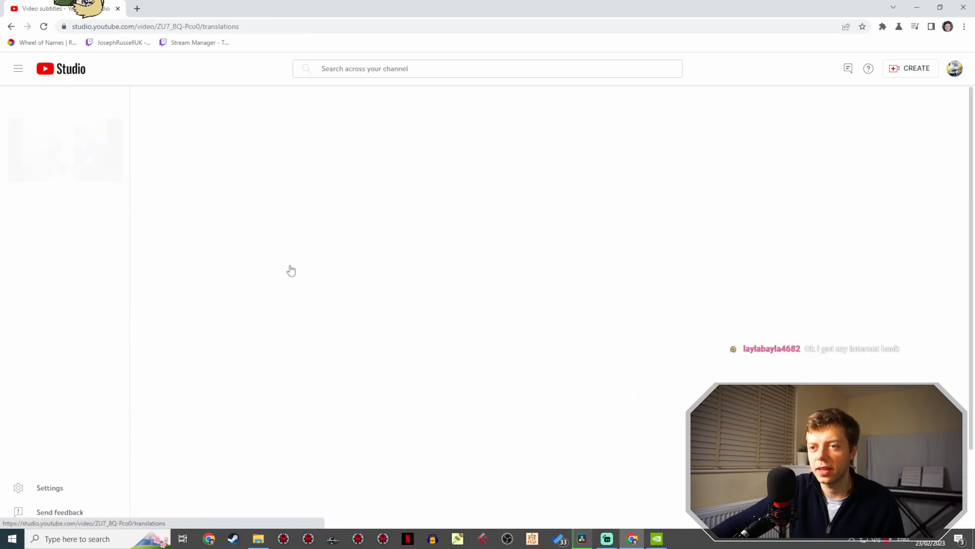
click(821, 165)
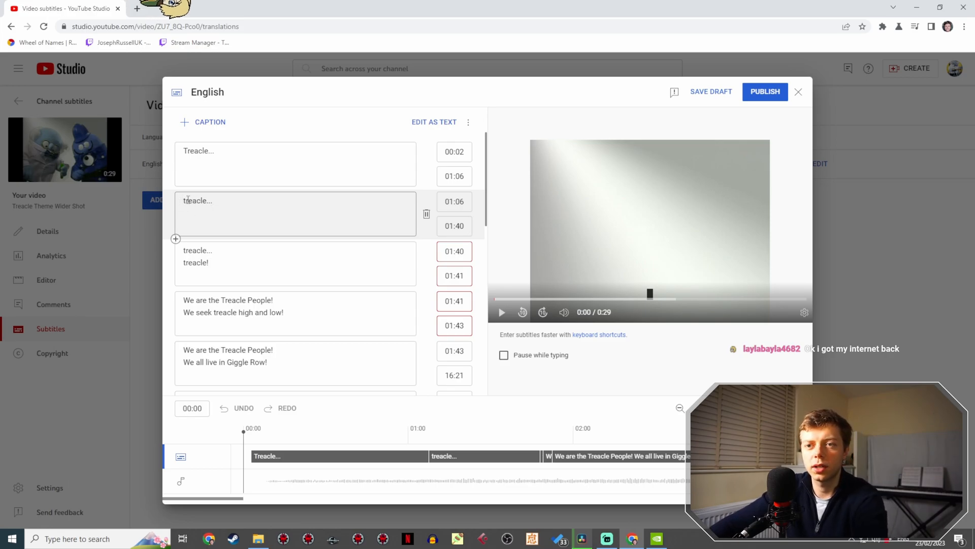
- Merge the first three captions into one reading "Treacle... treacle... treacle... treacle!"
click(187, 200)
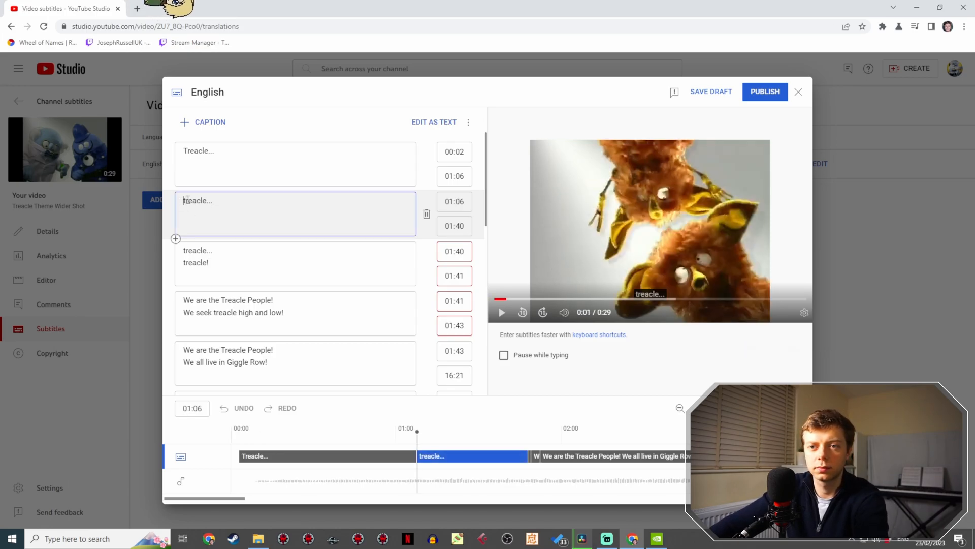
key(BackSpace)
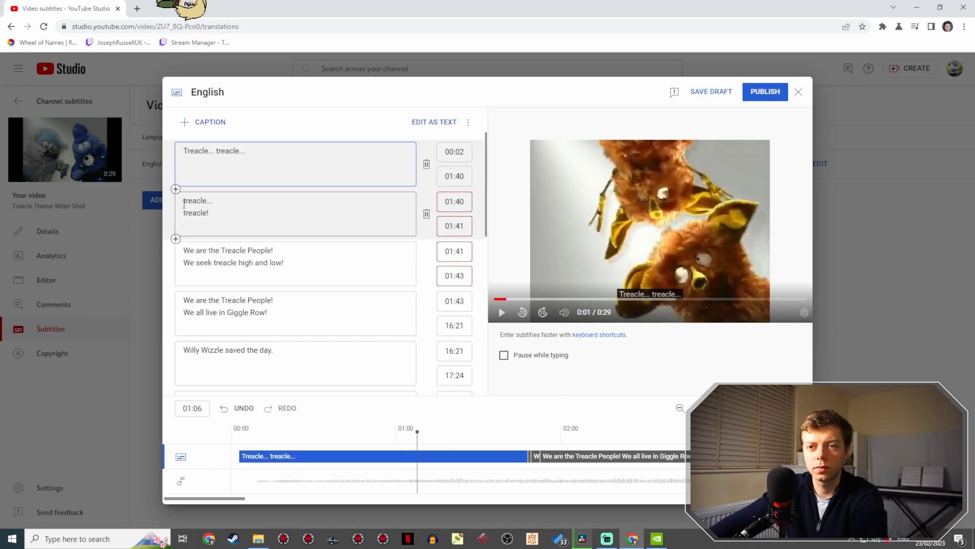
click(189, 202)
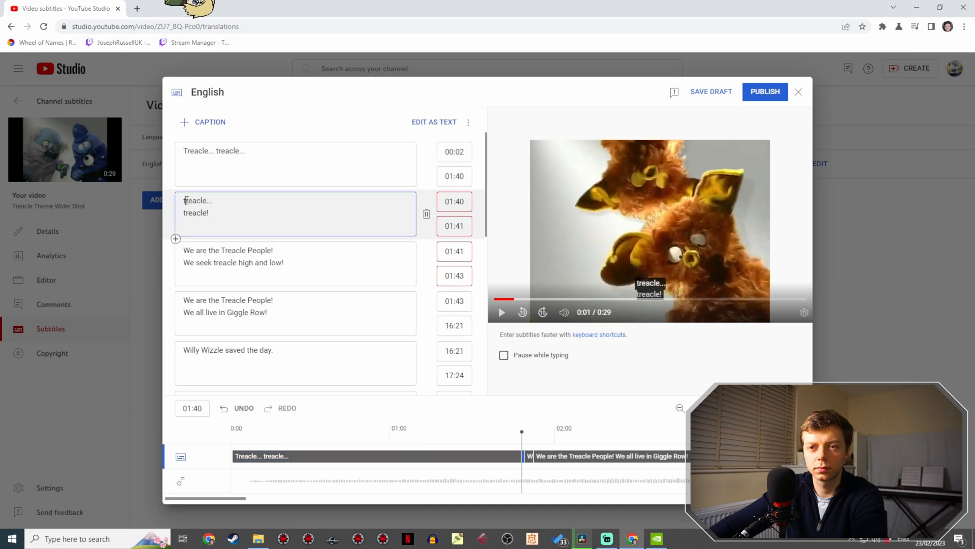
click(185, 201)
key(BackSpace)
key(BackSpace)
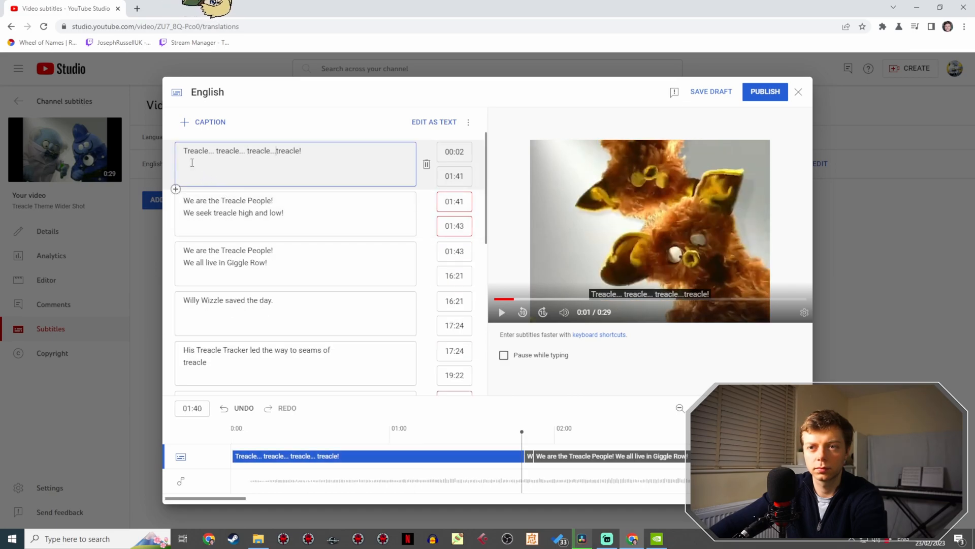
- Play the opening, then extend the treacle caption to 04:15 and start the "We seek treacle" caption at 04:42 and the "Giggle Row" caption at 04:45
click(250, 428)
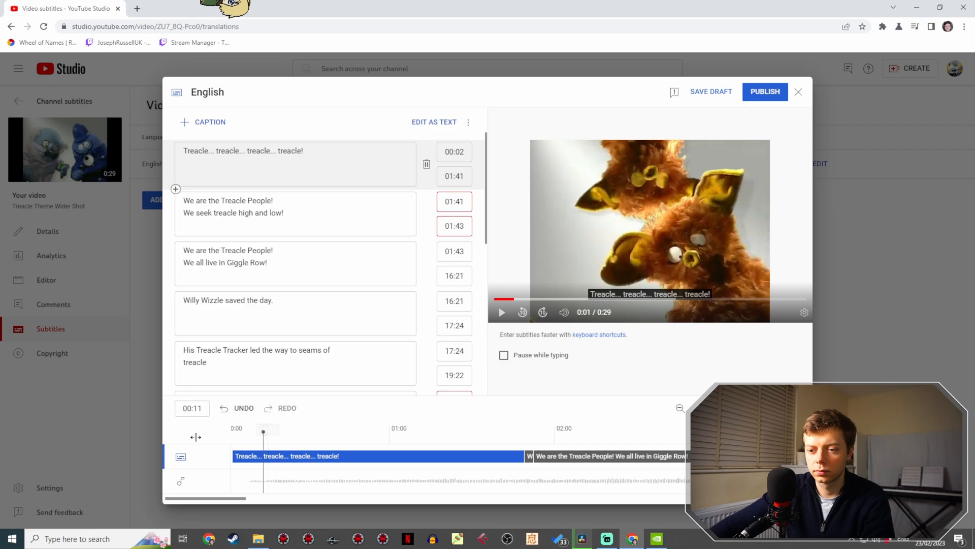
click(498, 323)
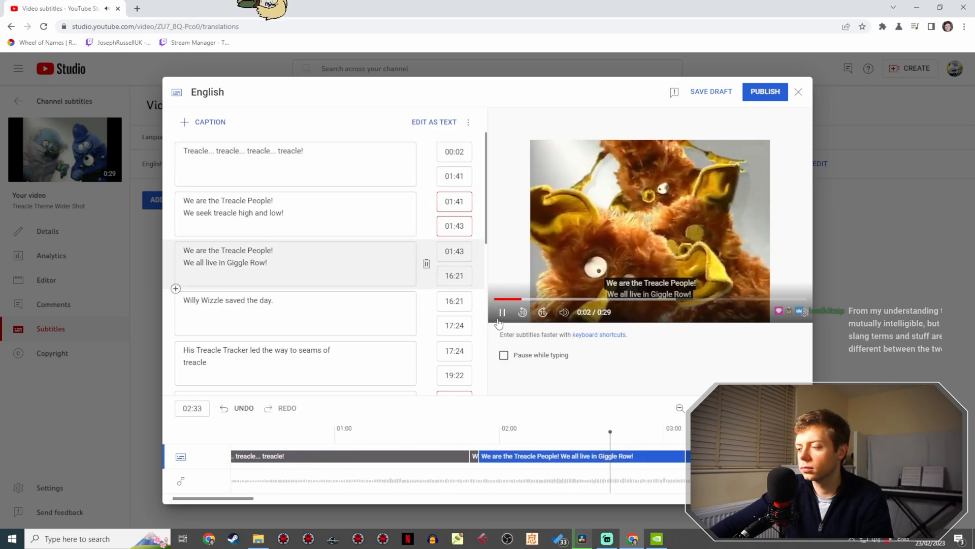
click(499, 320)
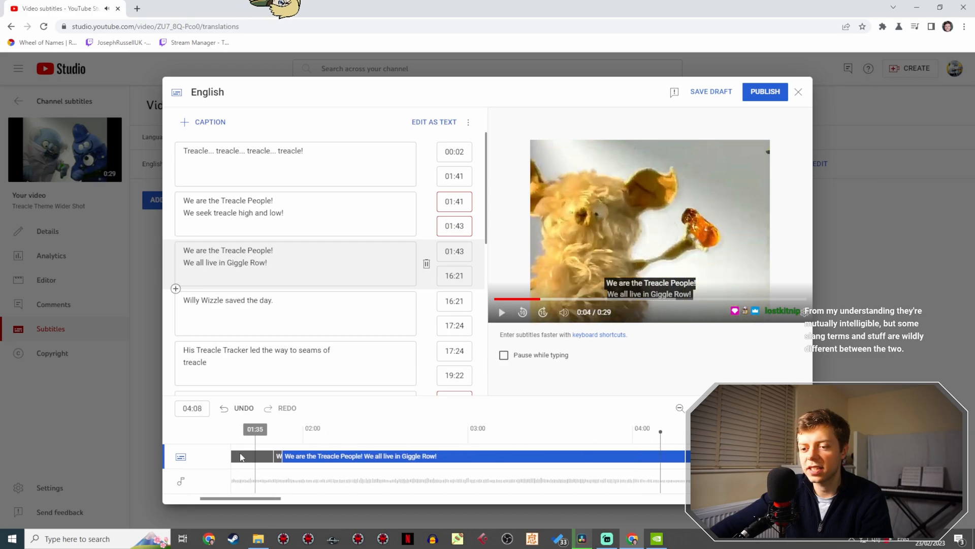
drag(283, 456, 768, 457)
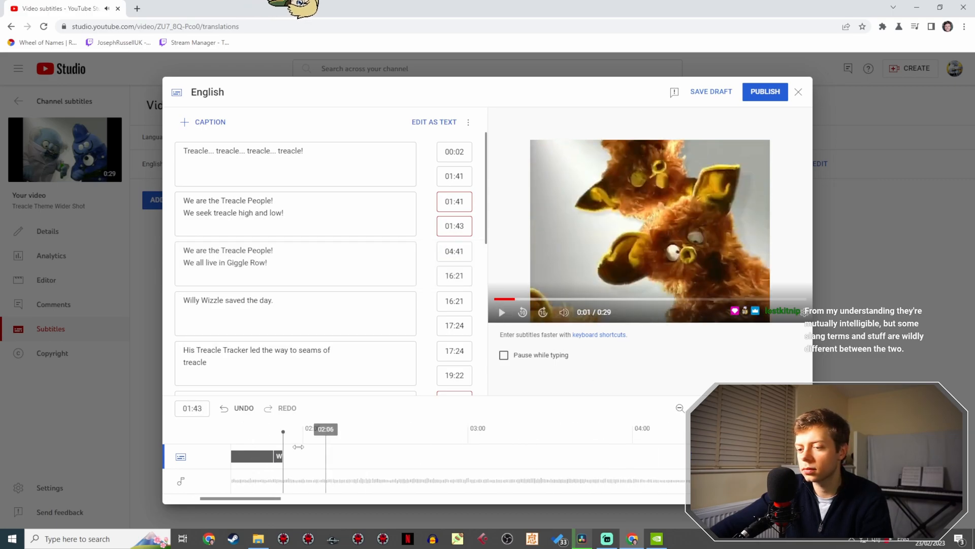
drag(281, 454, 676, 445)
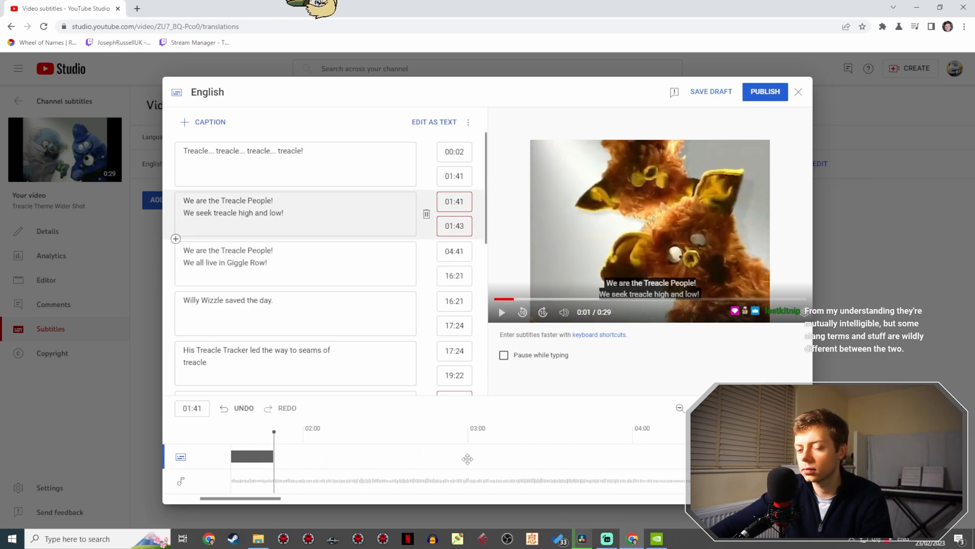
drag(273, 457, 678, 457)
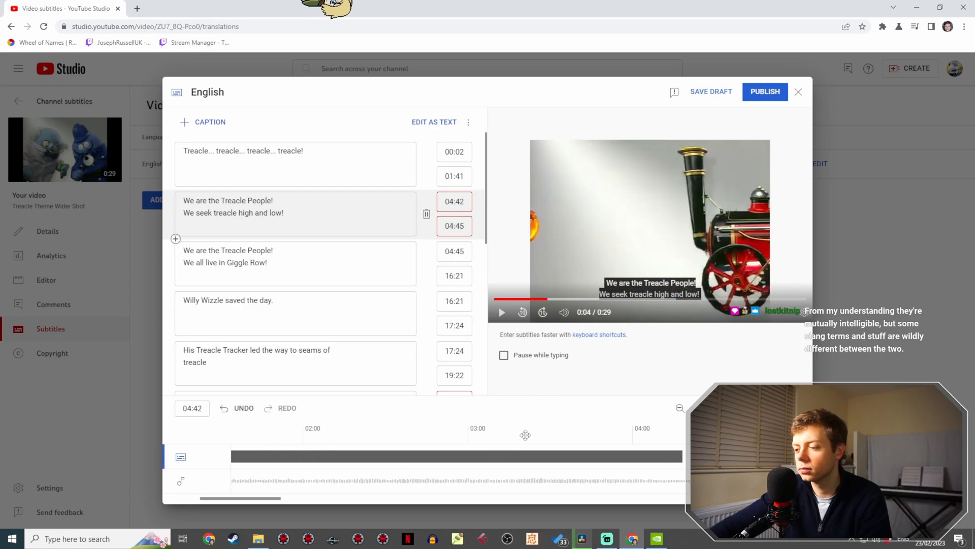
- Replay the opening, then start the "Giggle Row" caption at 06:44 and retime the first "We seek treacle" caption to 04:15–06:16
click(431, 436)
key(space)
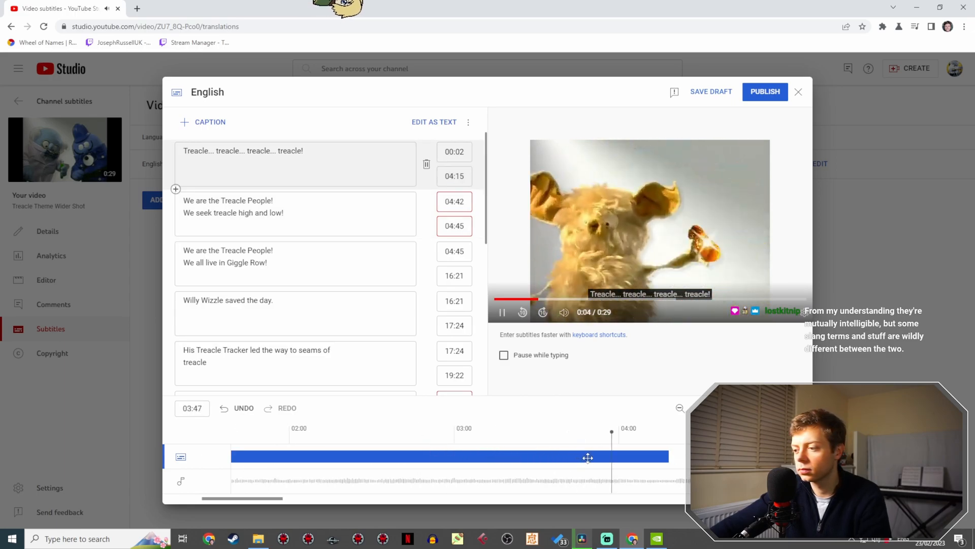
key(space)
key(space)
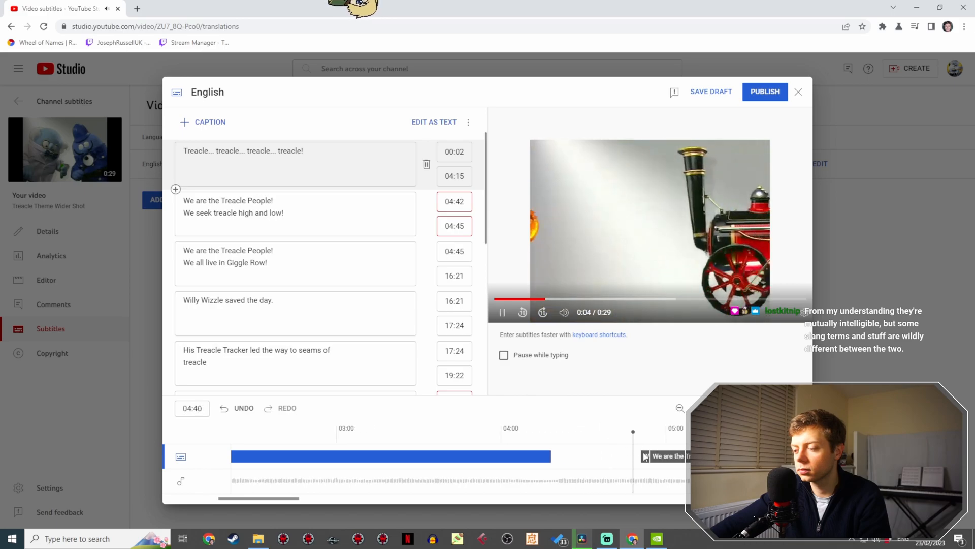
key(space)
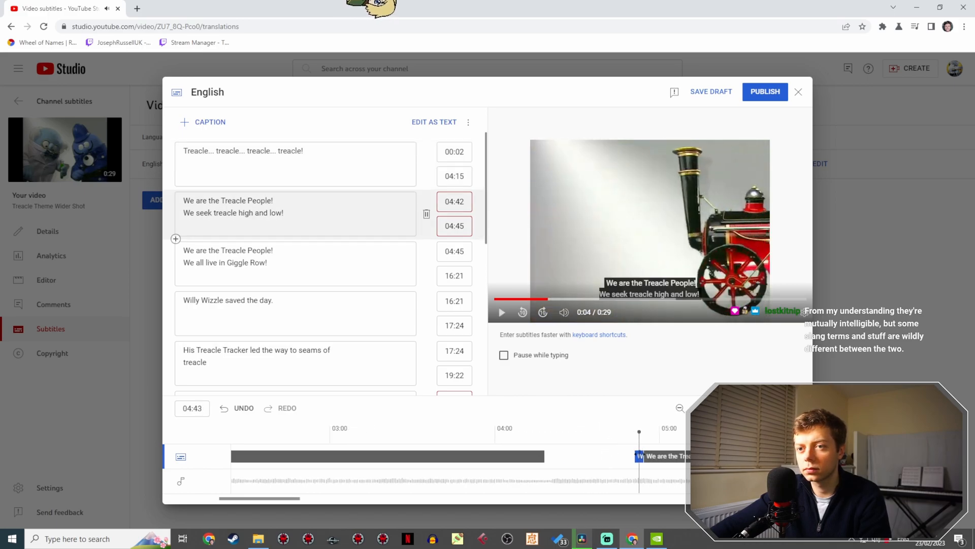
drag(864, 456, 960, 456)
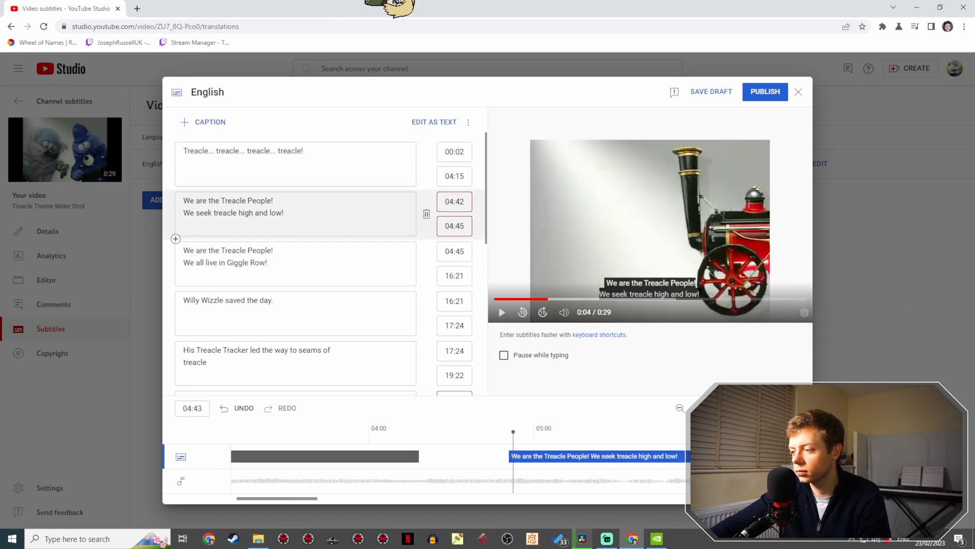
drag(744, 452, 438, 444)
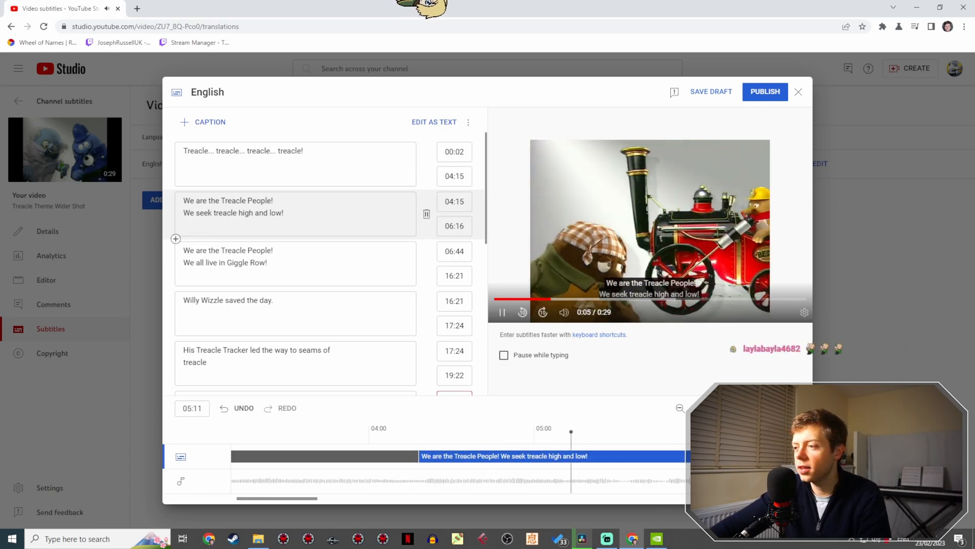
- Play on, then extend the first "We seek treacle high and low!" caption to 08:10, with the "Giggle Row" caption starting there
click(714, 408)
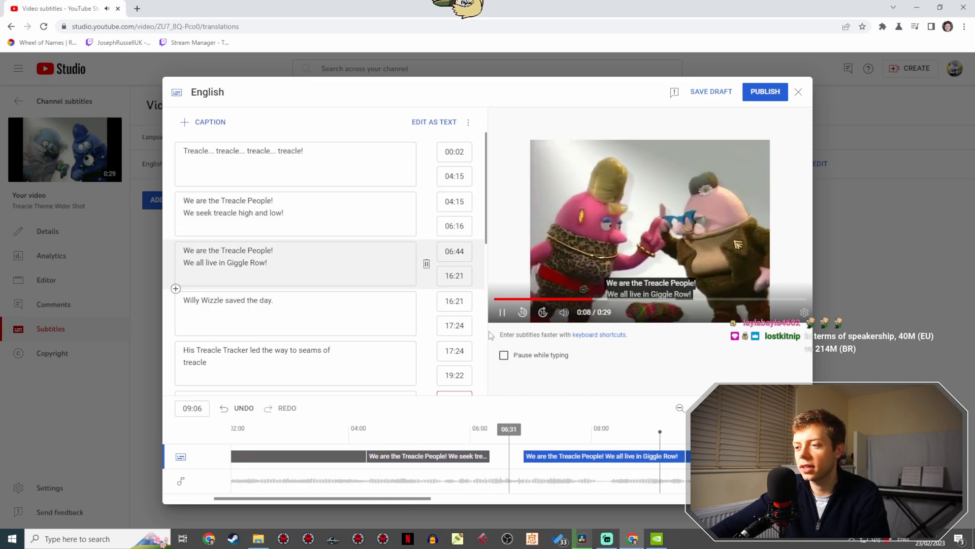
click(504, 313)
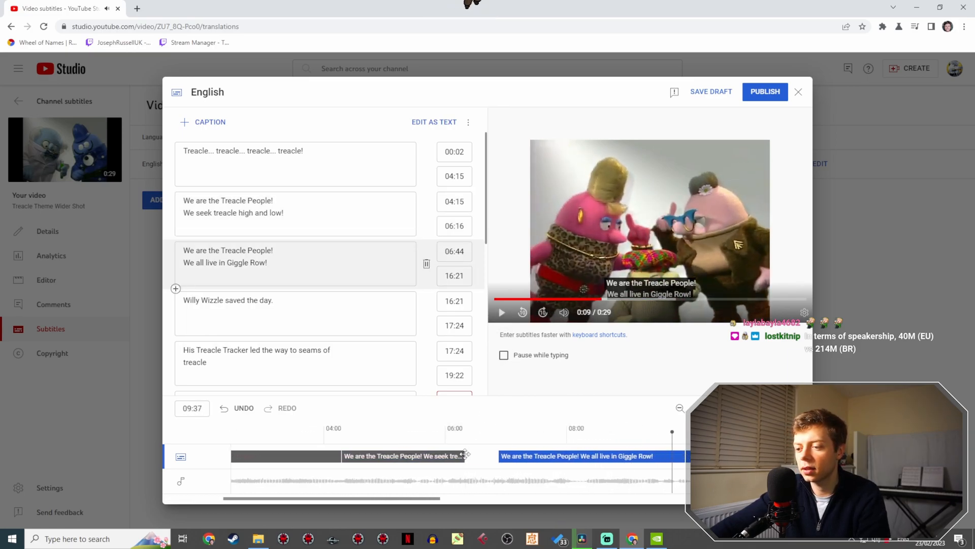
drag(466, 454, 572, 447)
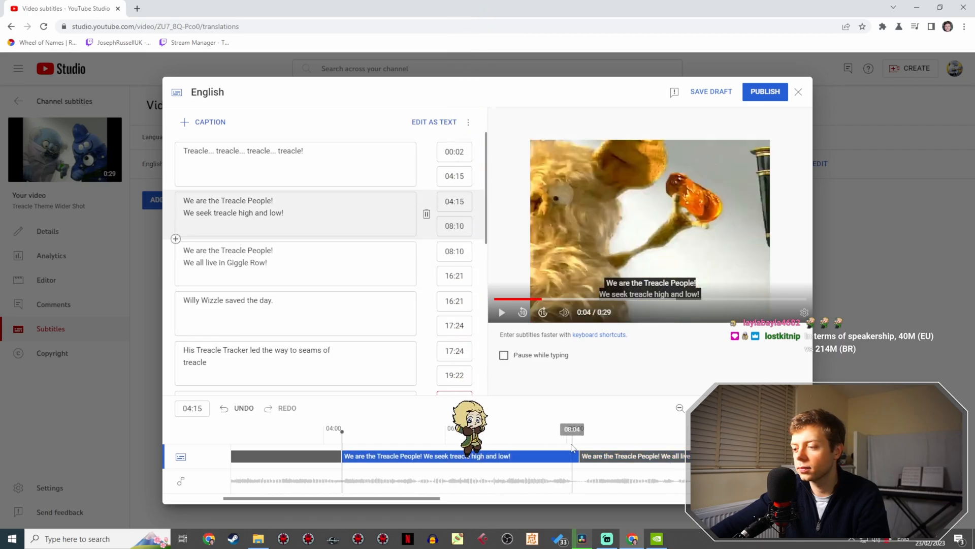
- Play the "We all live in Giggle Row!" section and end its caption at 12:11
click(572, 447)
key(space)
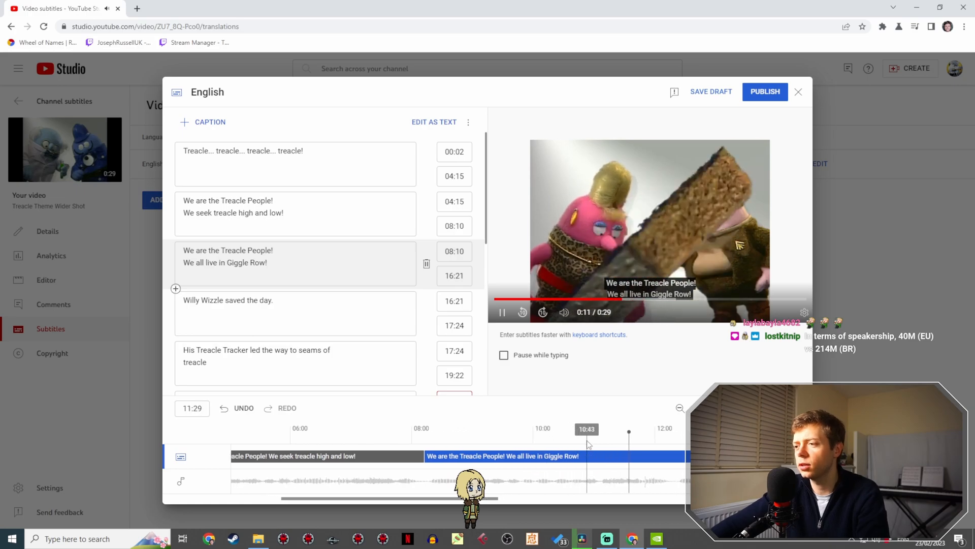
key(space)
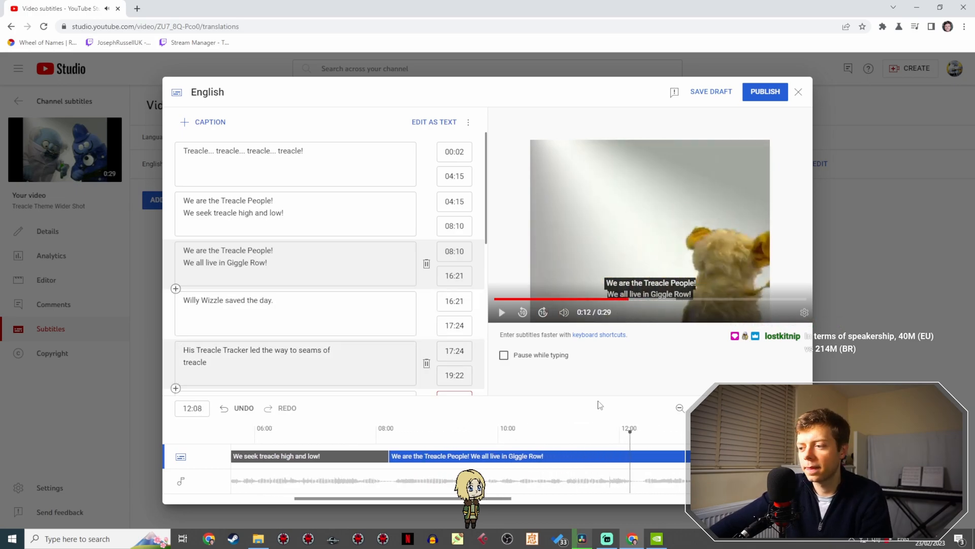
click(680, 408)
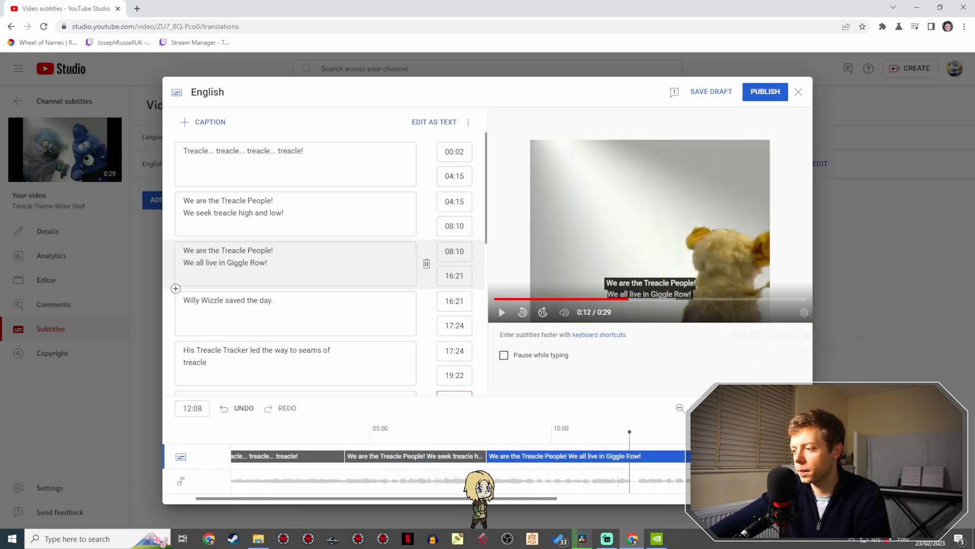
drag(784, 456, 632, 456)
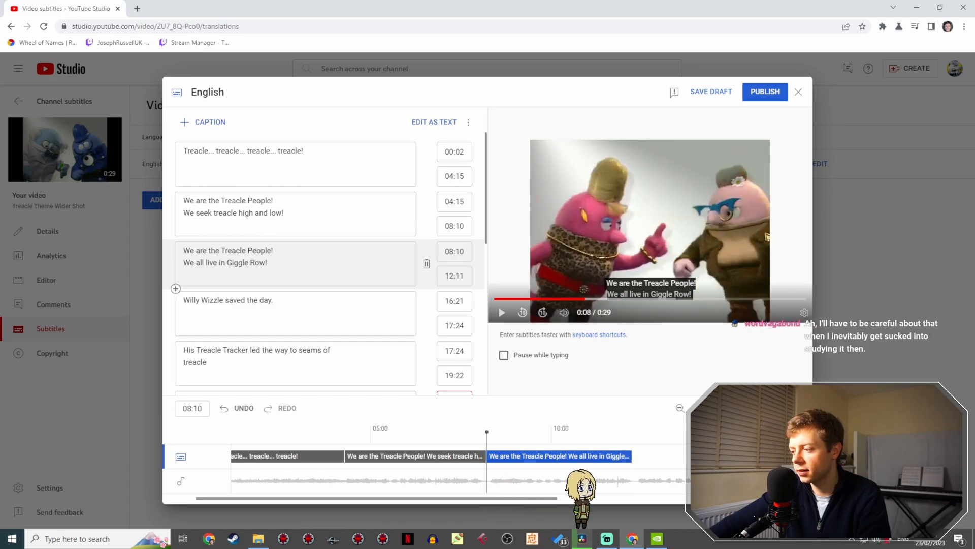
- Retime the "Willy Wizzle saved the day." caption to 12:11–14:03, with the "Treacle Tracker" caption starting at 14:03
click(811, 456)
drag(782, 456, 637, 450)
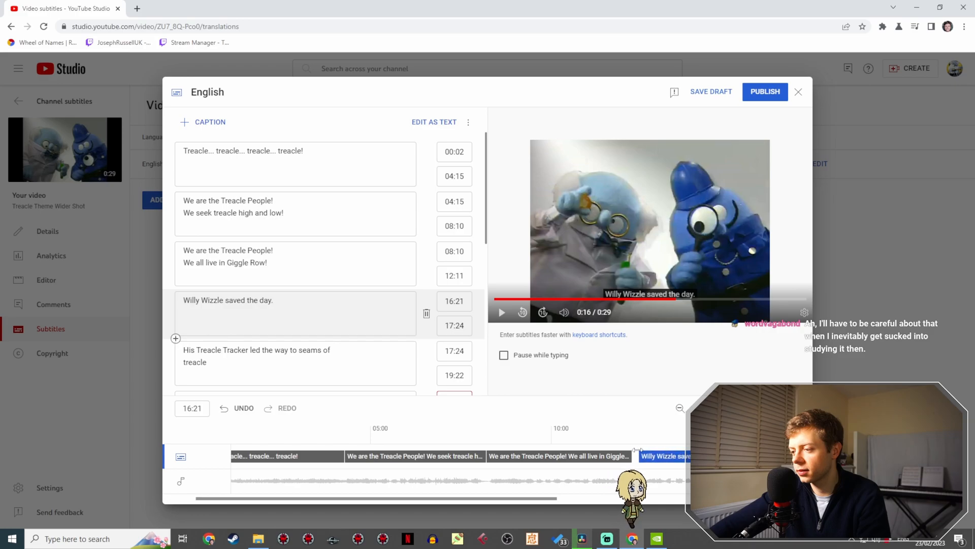
click(624, 445)
key(space)
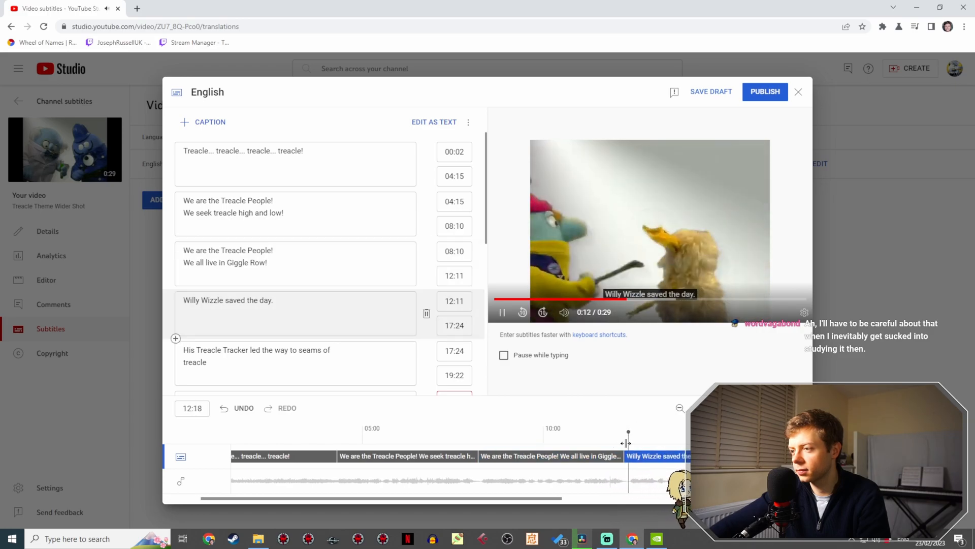
key(space)
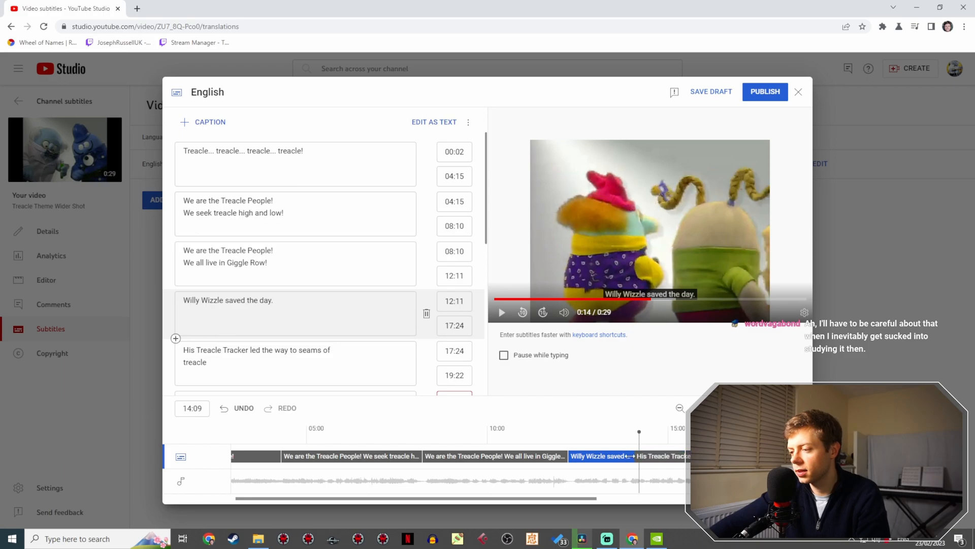
drag(629, 456, 629, 456)
- Play the "Treacle Tracker" section, end its caption at 17:11, and merge "far below!" into it so it runs to 17:30
click(618, 444)
key(space)
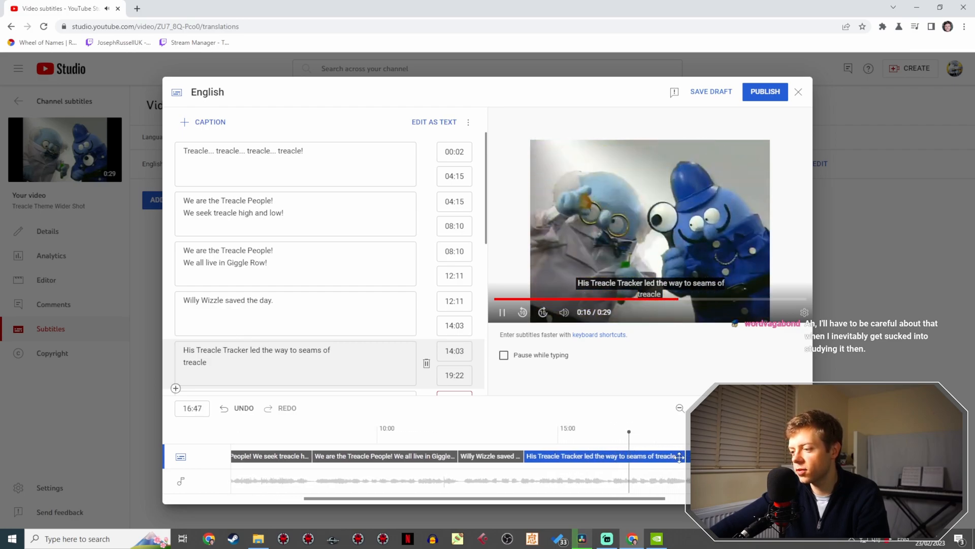
key(space)
click(657, 465)
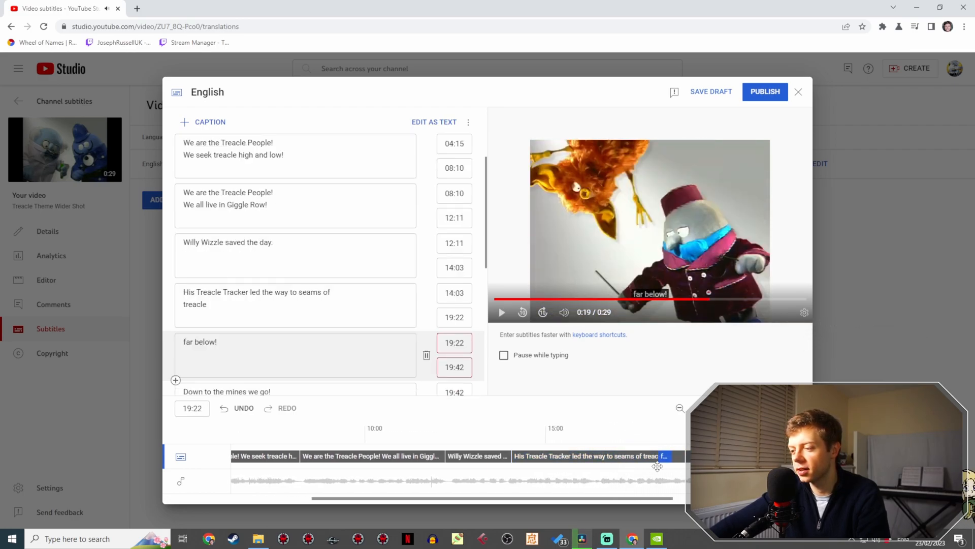
drag(634, 463, 634, 462)
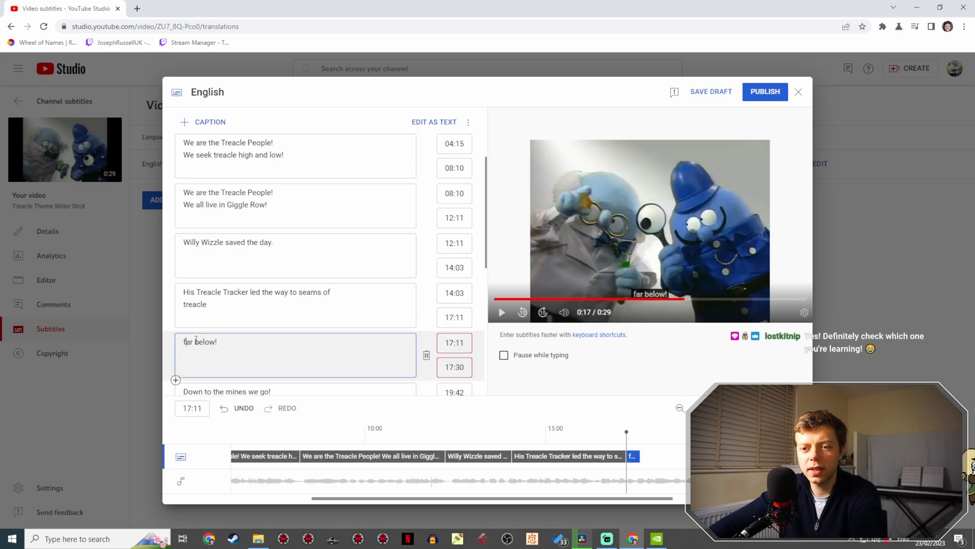
key(BackSpace)
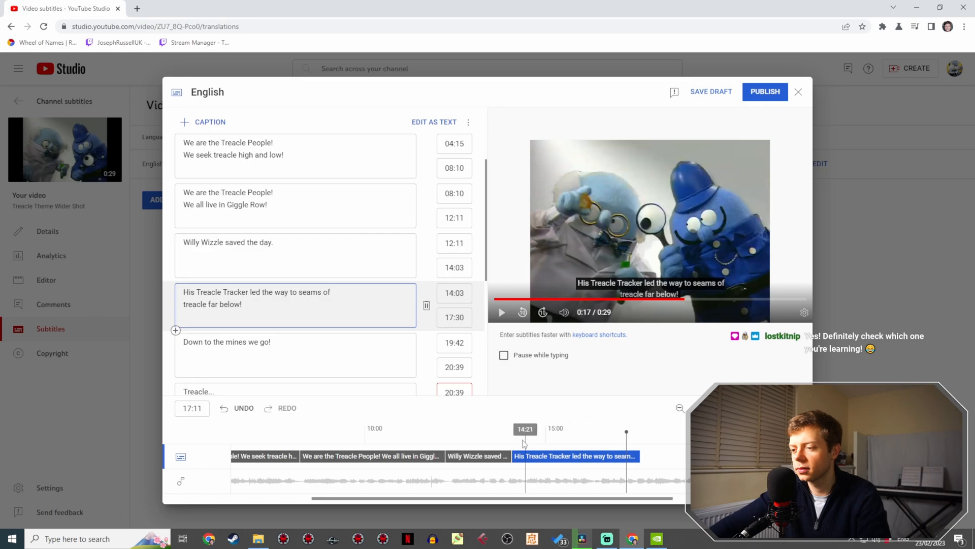
- Replay the "Treacle Tracker" section, then extend its caption to 18:26 and move "Down to the mines we go!" to 18:26–19:23
click(517, 444)
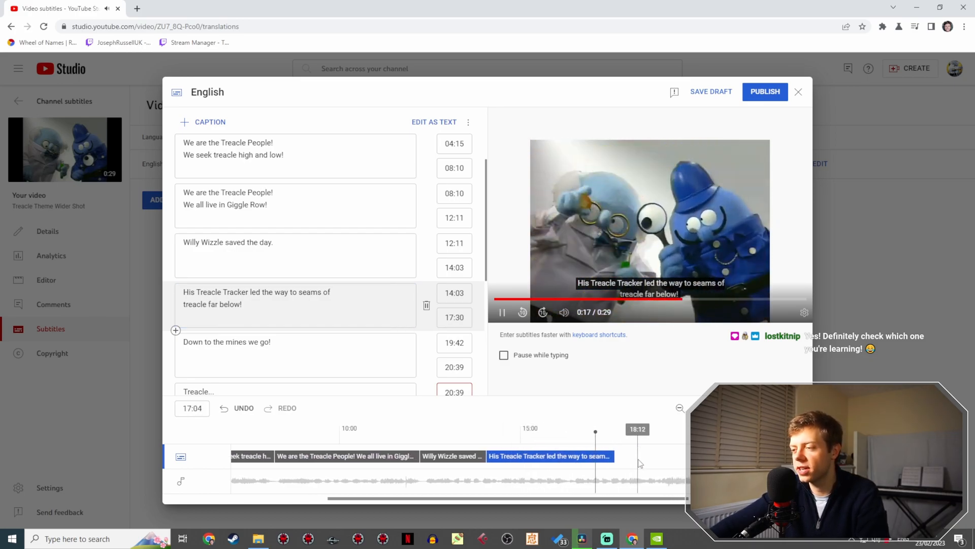
key(space)
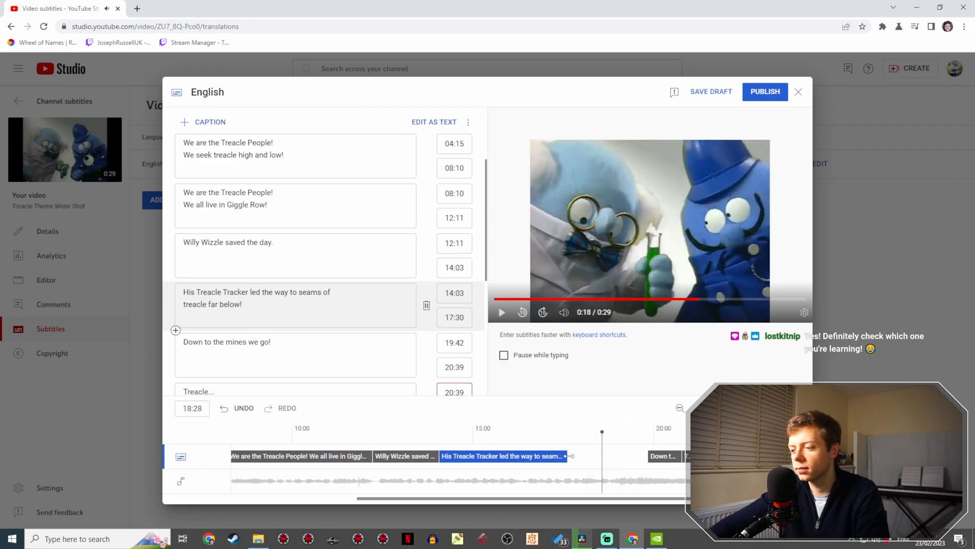
drag(602, 457, 603, 457)
drag(664, 456, 613, 453)
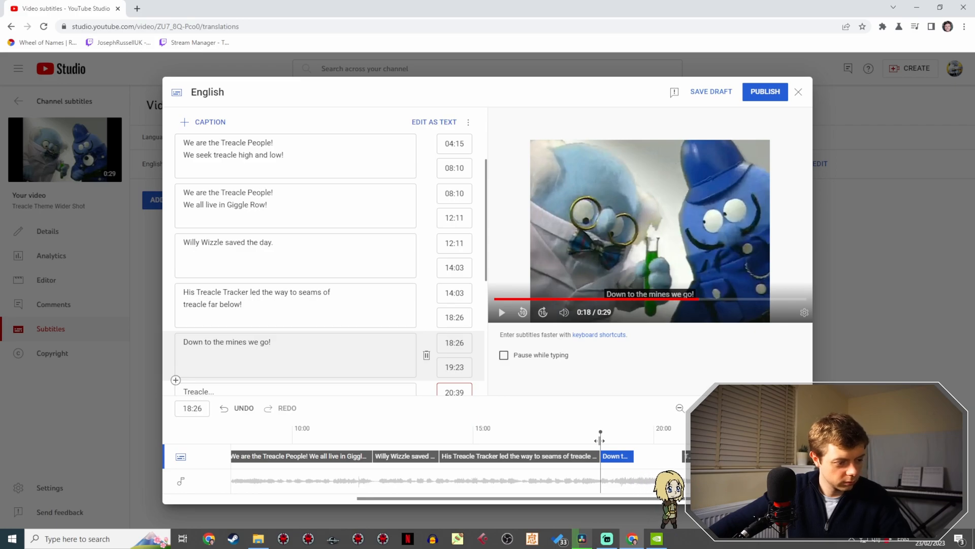
- Play the "Down to the mines" section, then merge the three short captions after it into one reading "Treacle... treacle... treacle!"
click(585, 444)
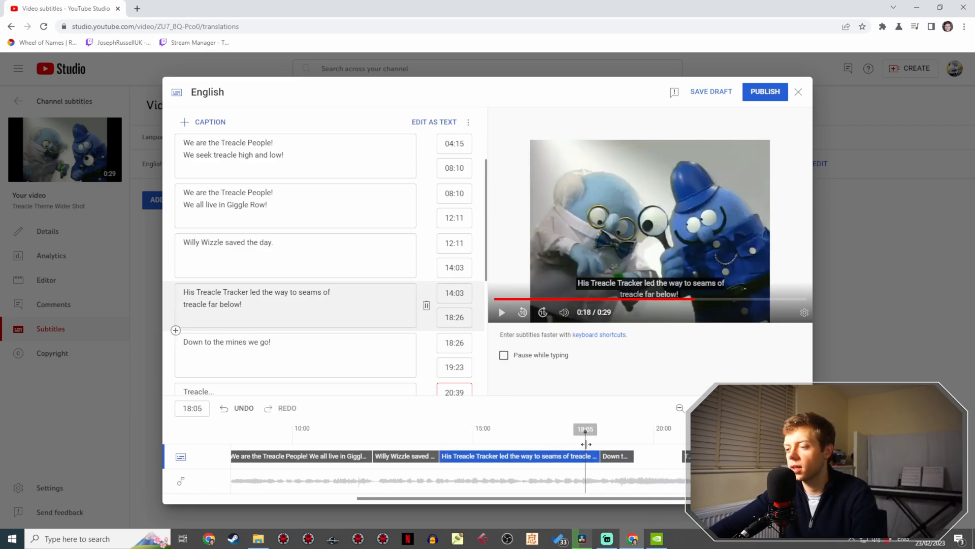
key(space)
click(635, 448)
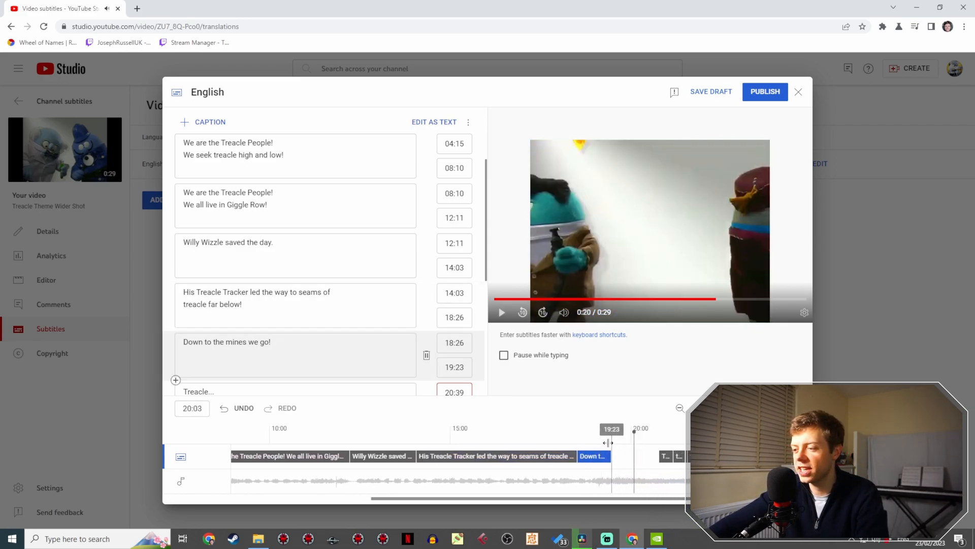
click(540, 441)
key(space)
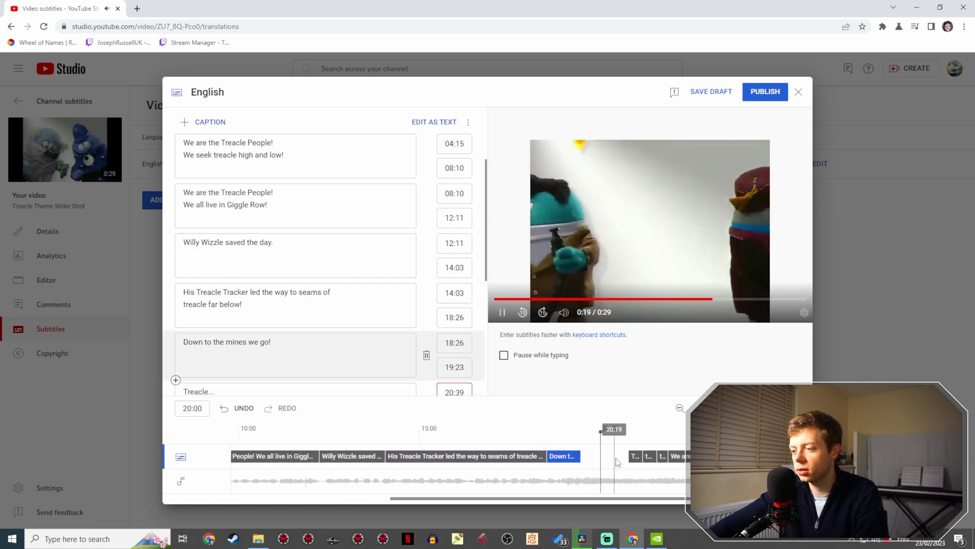
key(space)
click(249, 347)
scroll(249, 347, down, 4)
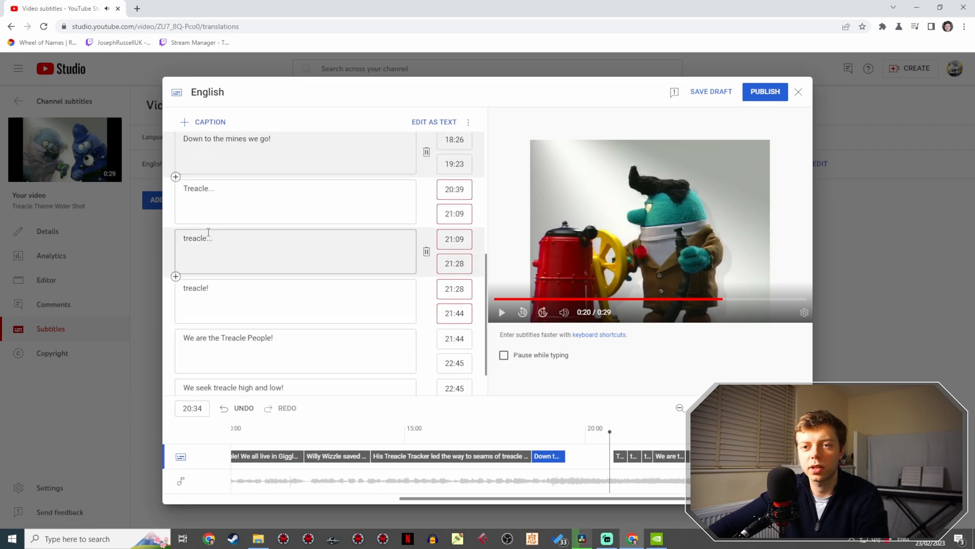
click(184, 238)
key(BackSpace)
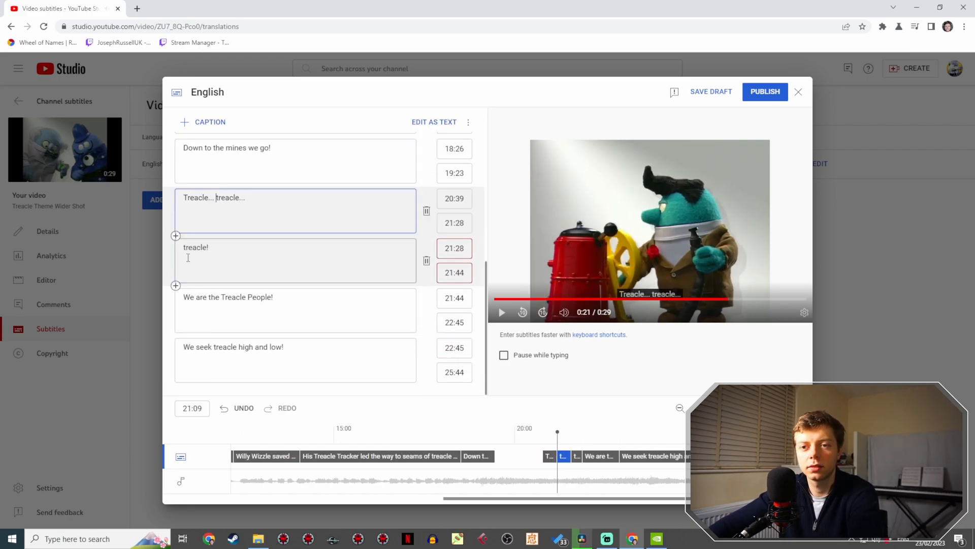
click(183, 248)
key(BackSpace)
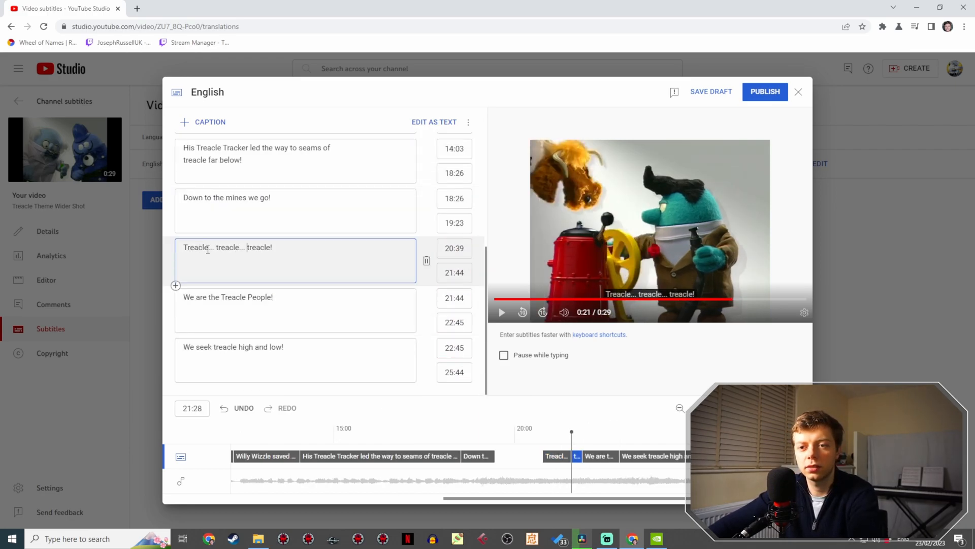
- Play the section and move the merged "Treacle... treacle... treacle!" caption to 20:19–21:24, extending "Down to the mines we go!" to 20:19
click(478, 432)
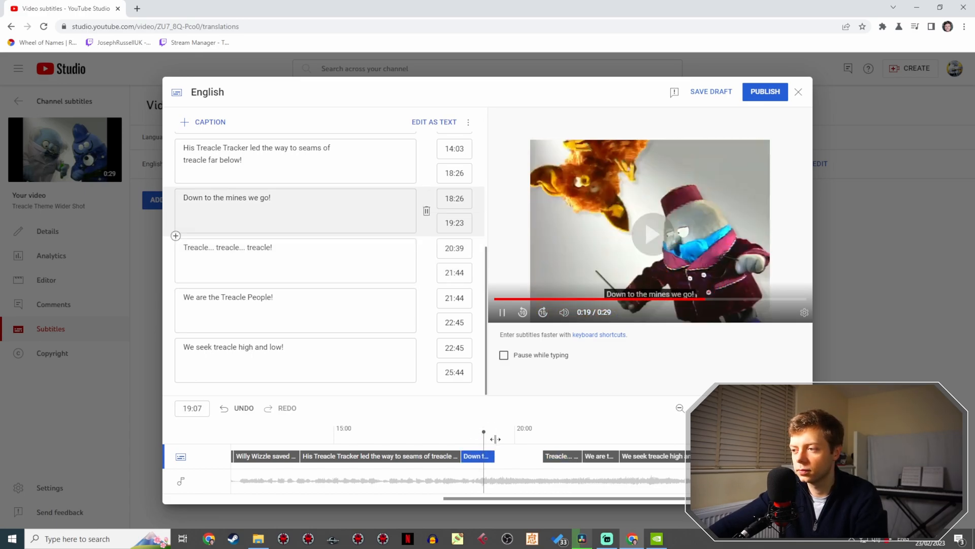
click(545, 453)
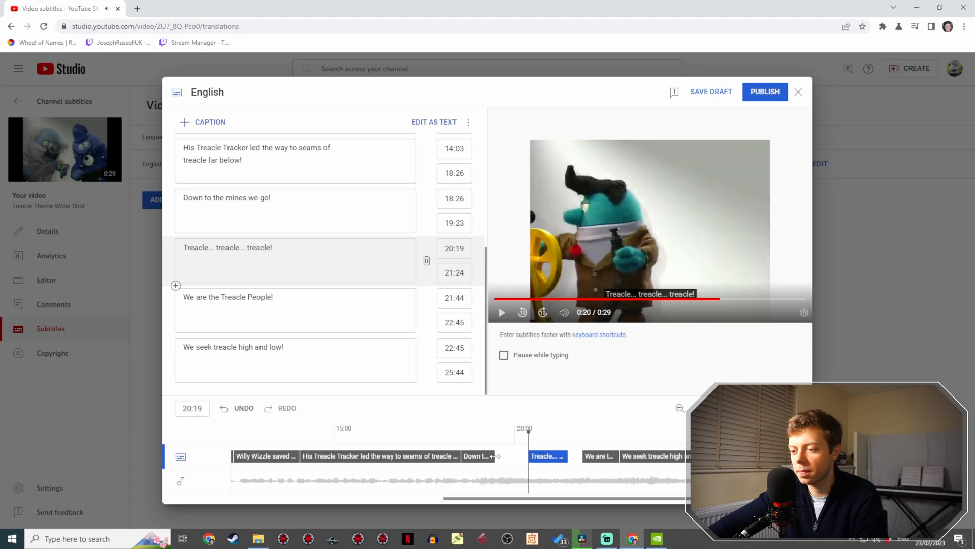
drag(526, 456, 528, 456)
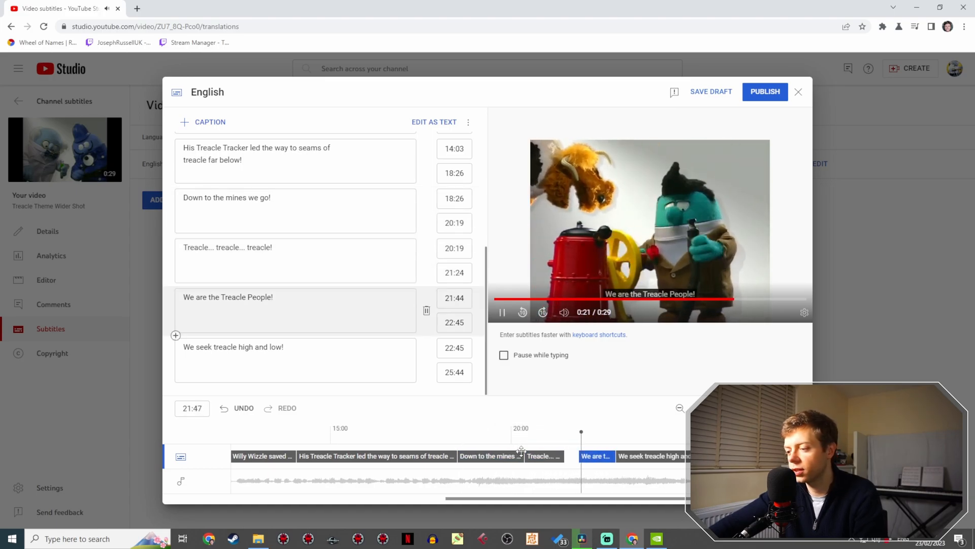
- Move the last two captions to 25:36–26:37 and 26:37–29:16, then extend the "Treacle... treacle... treacle!" caption before them to 23:20
drag(640, 456, 764, 456)
drag(599, 455, 739, 456)
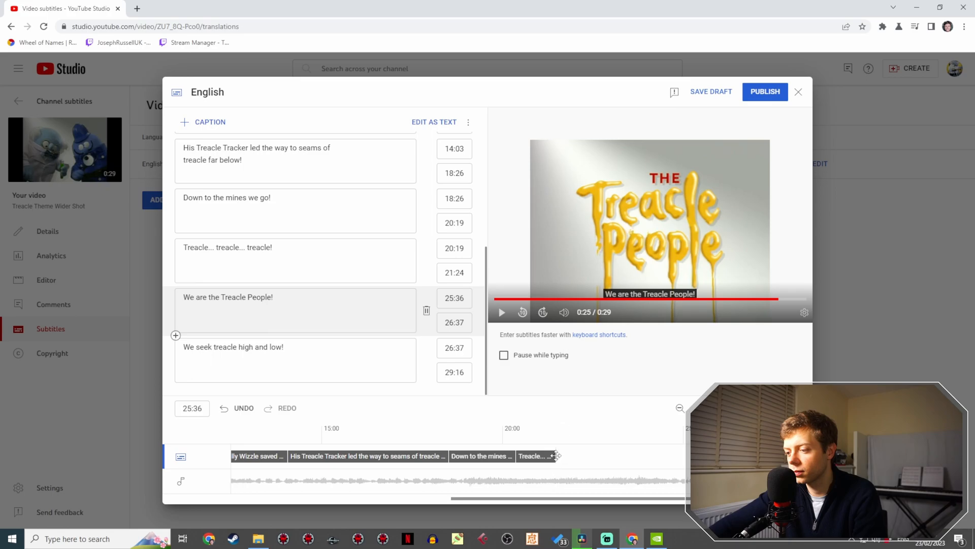
drag(555, 455, 600, 455)
click(563, 443)
key(space)
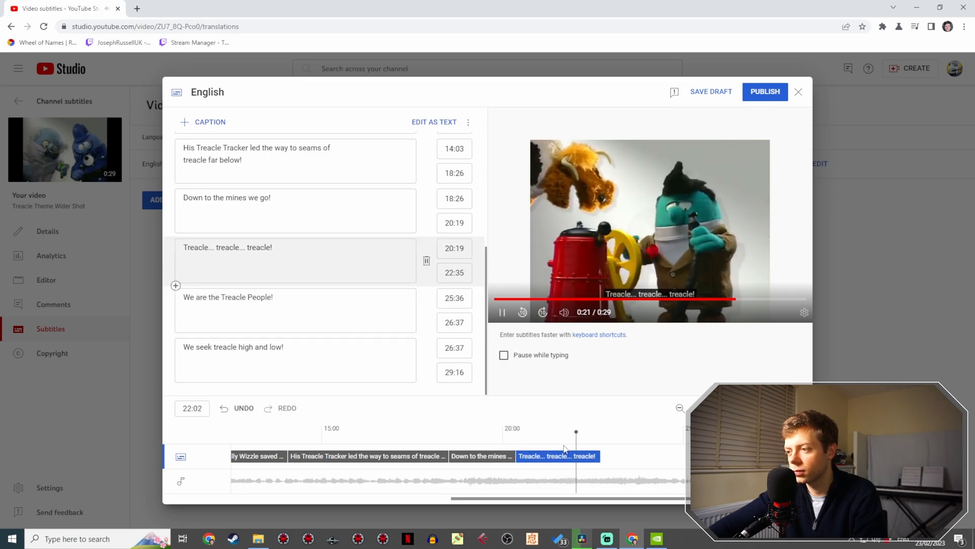
key(space)
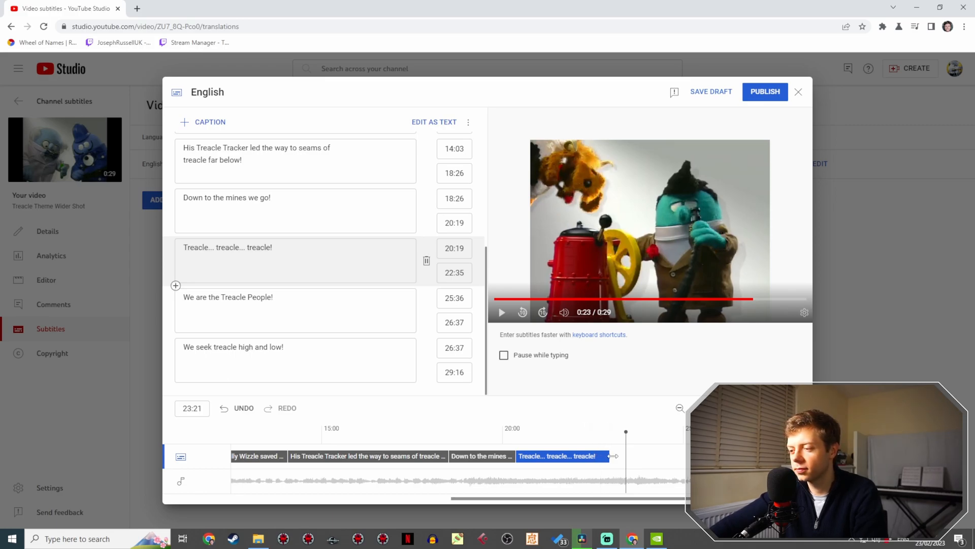
drag(626, 458, 626, 458)
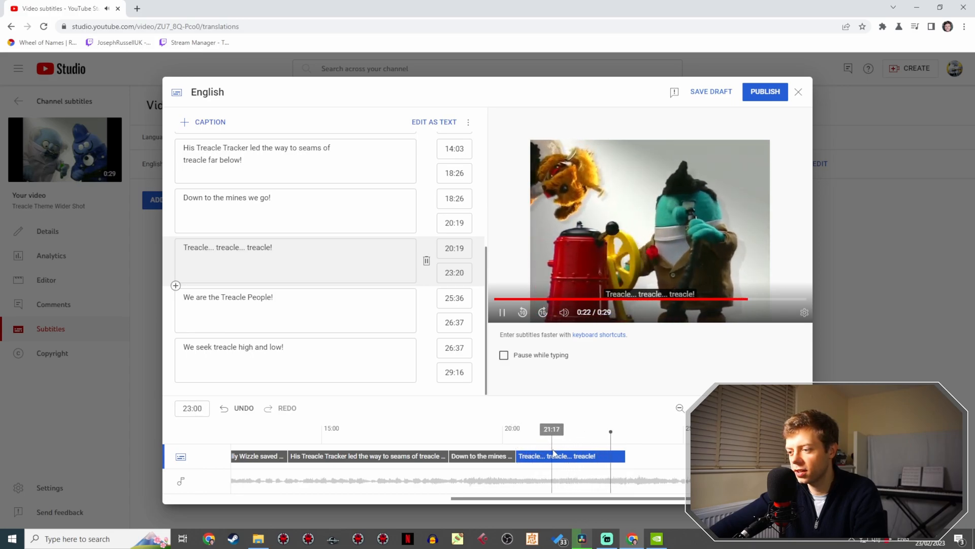
- Move the "We are the Treacle People!" caption to start at 23:20 and extend its end to 25:20
drag(683, 460, 654, 449)
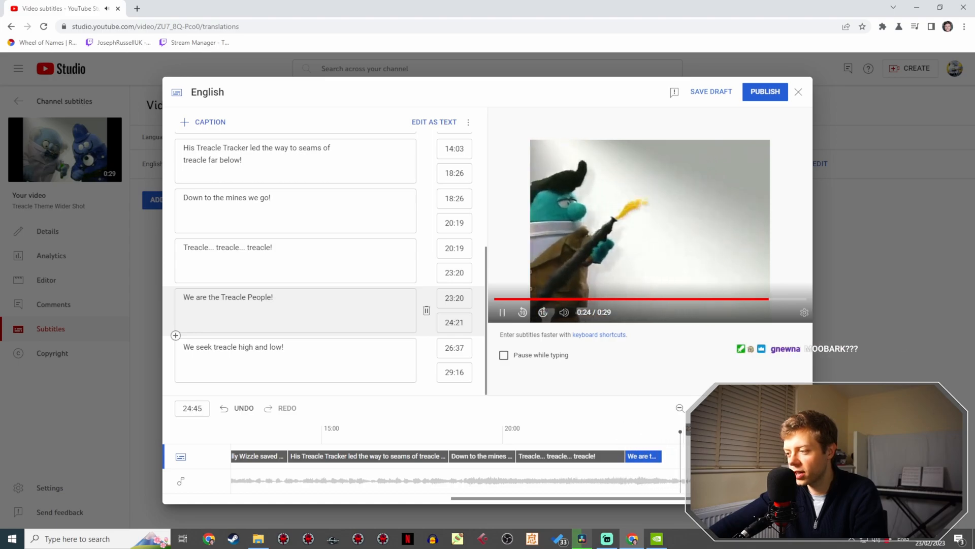
key(space)
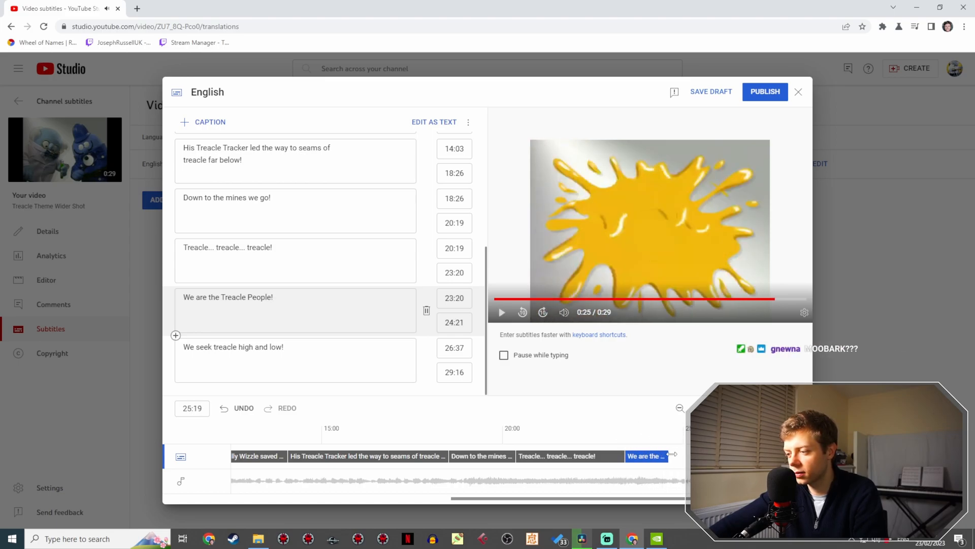
drag(696, 456, 697, 456)
- Move the "We seek treacle high and low!" caption to 25:20–27:49, then publish the English subtitles
drag(777, 456, 729, 456)
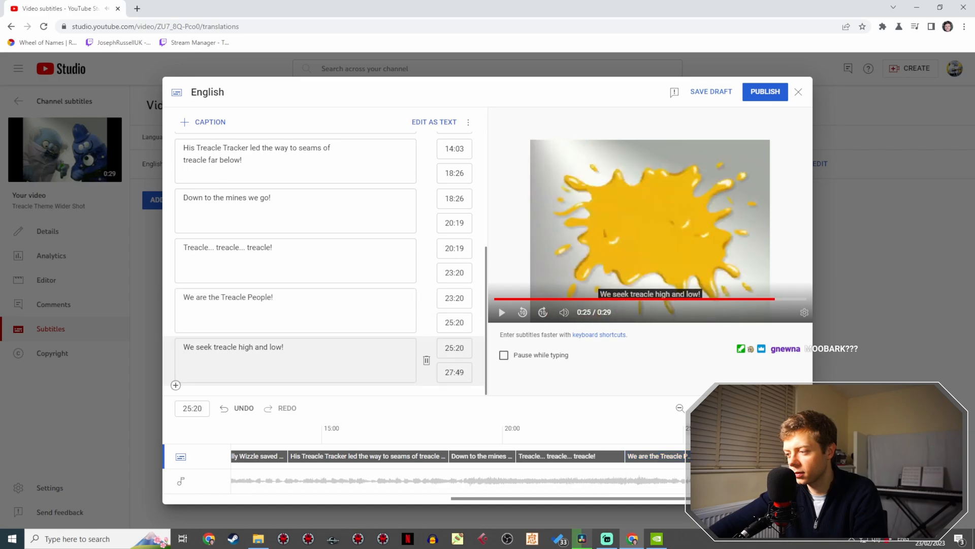
key(space)
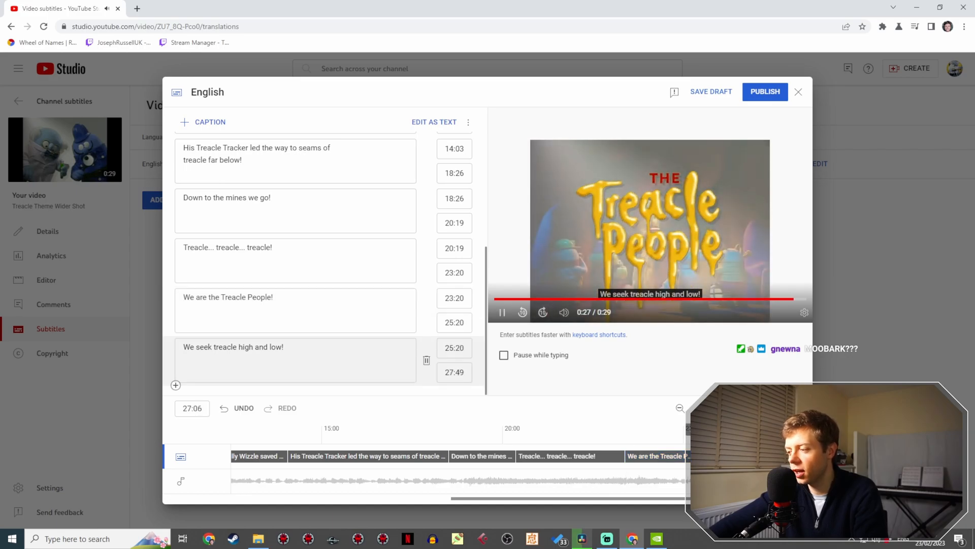
click(758, 96)
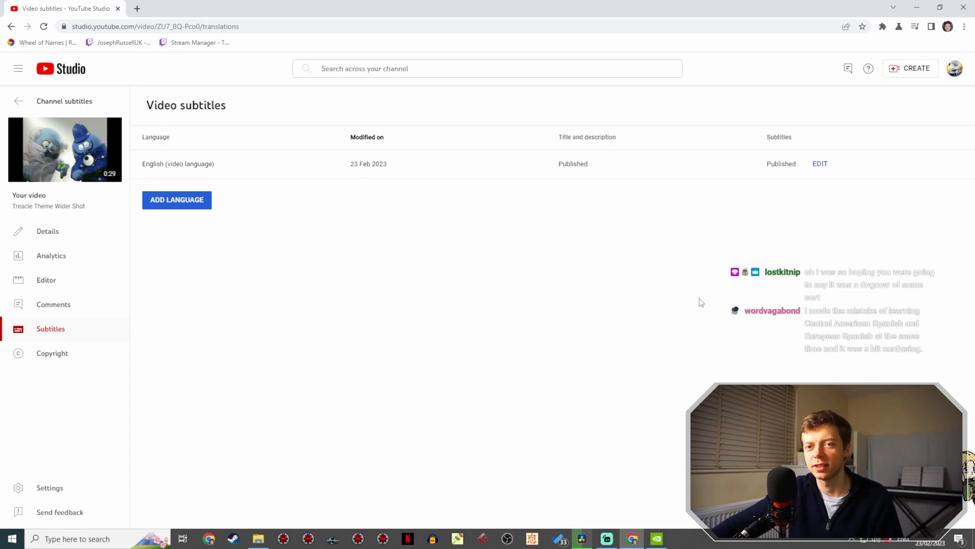
- Return to the channel's subtitle list and check the subtitle status of The Treacle People Remastered E2
click(75, 97)
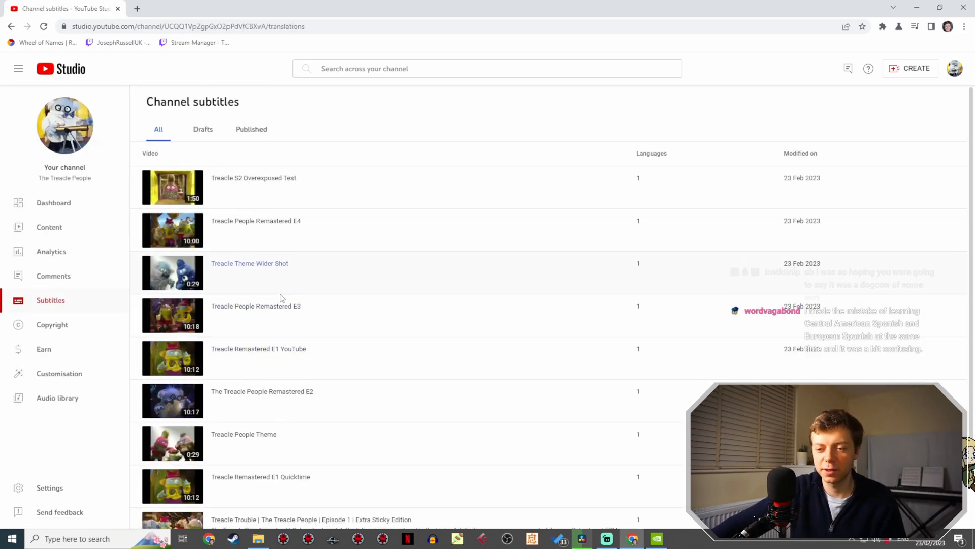
scroll(282, 299, down, 2)
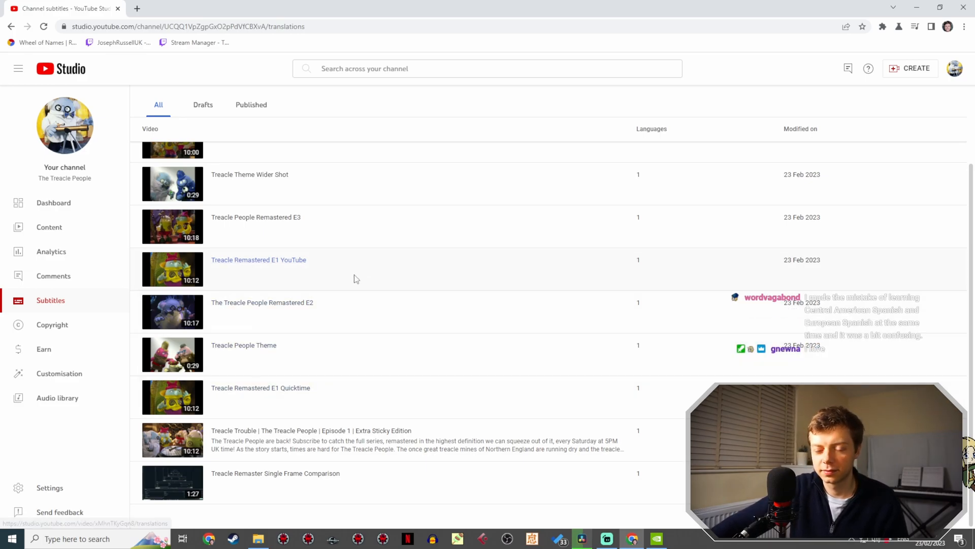
click(318, 310)
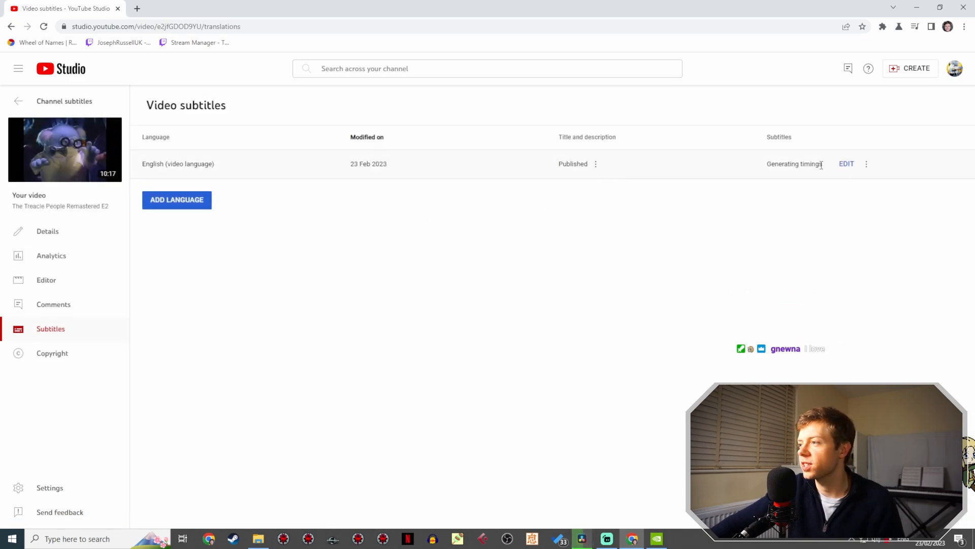
- Go back to the channel's subtitle list and look through its videos from first to last
click(42, 100)
scroll(294, 229, down, 1)
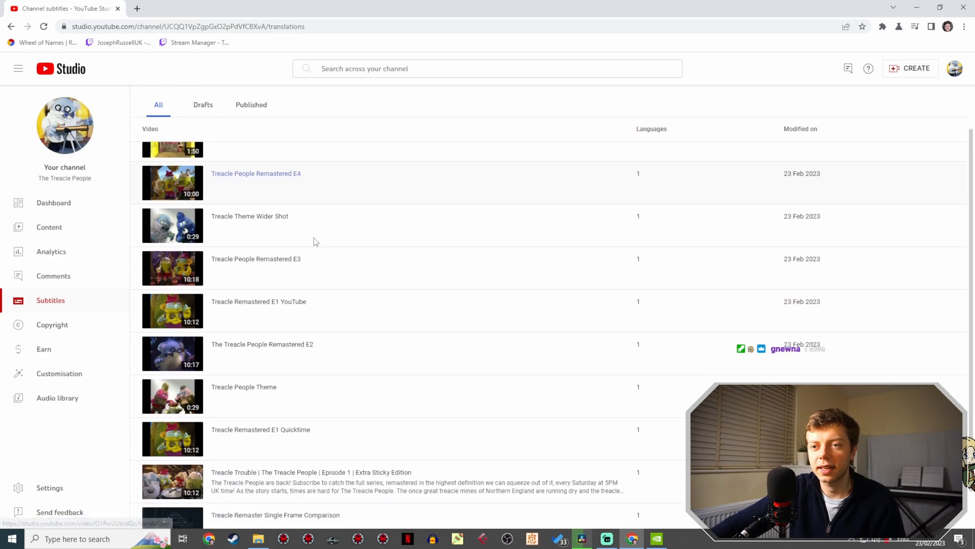
scroll(284, 249, up, 1)
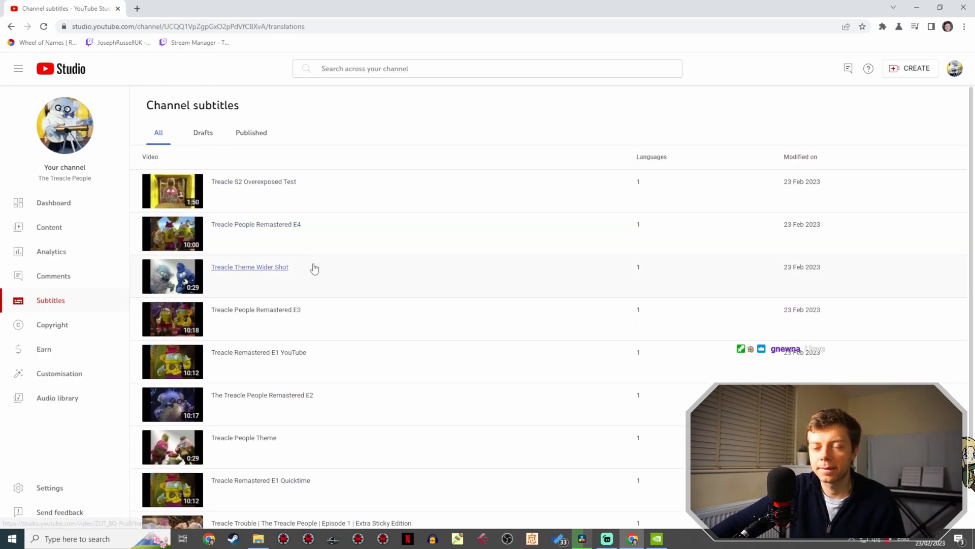
scroll(344, 253, down, 2)
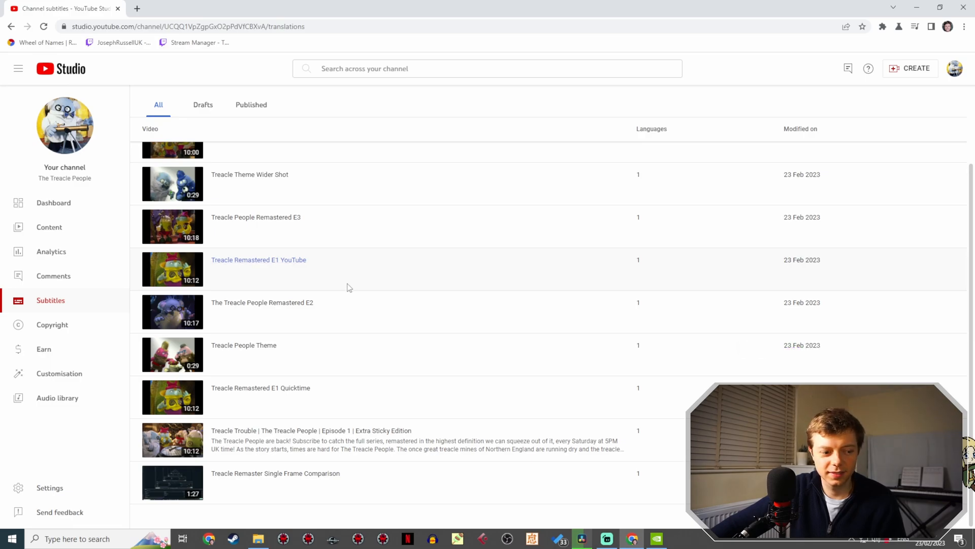
scroll(366, 271, up, 2)
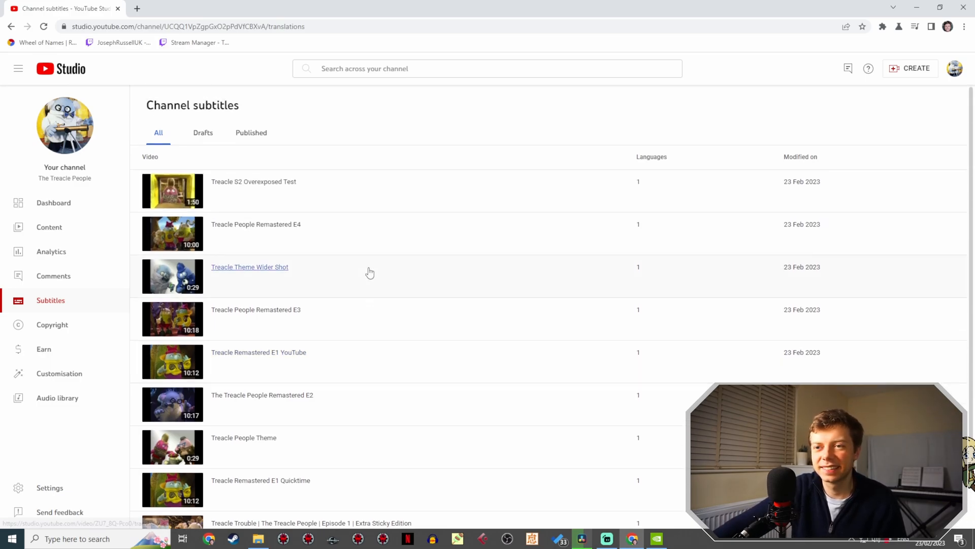
scroll(329, 221, down, 2)
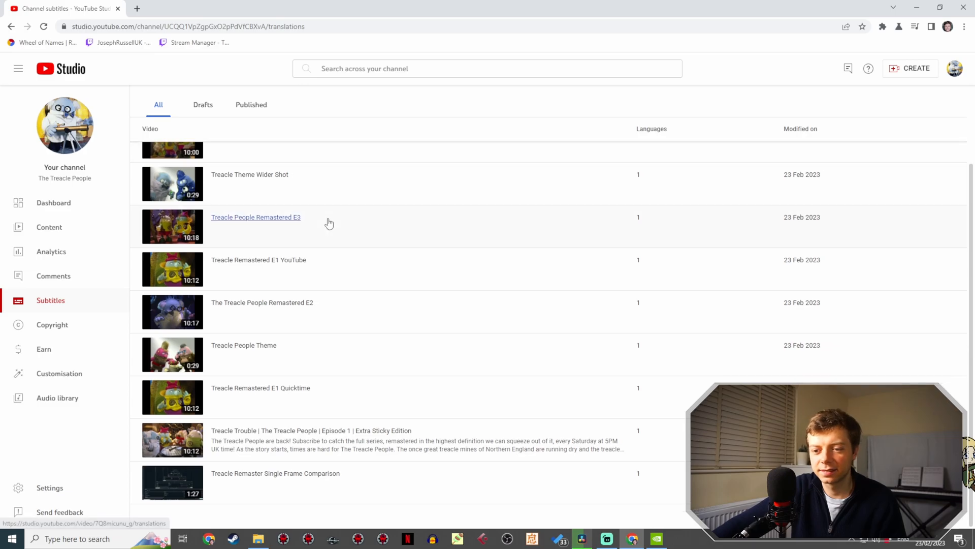
scroll(340, 253, up, 2)
scroll(285, 208, down, 2)
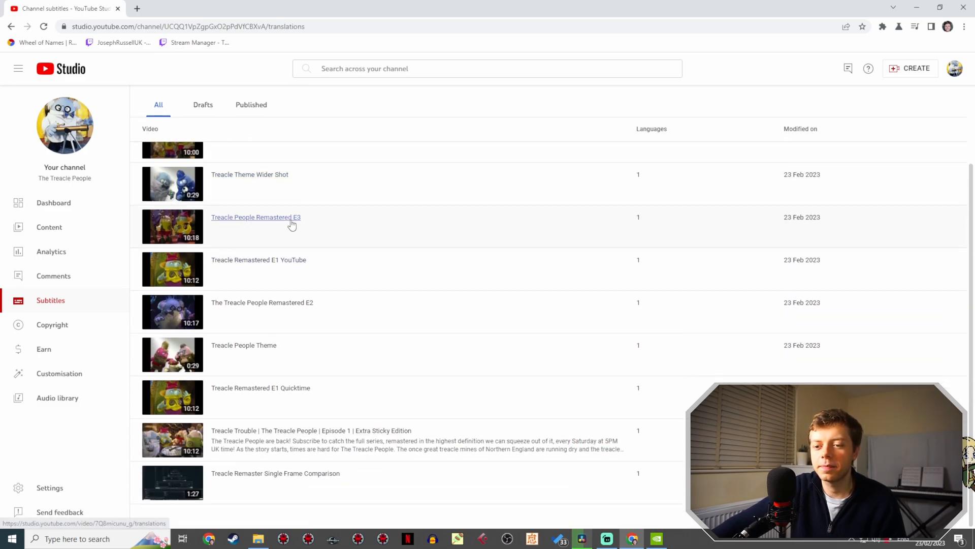
scroll(293, 217, up, 2)
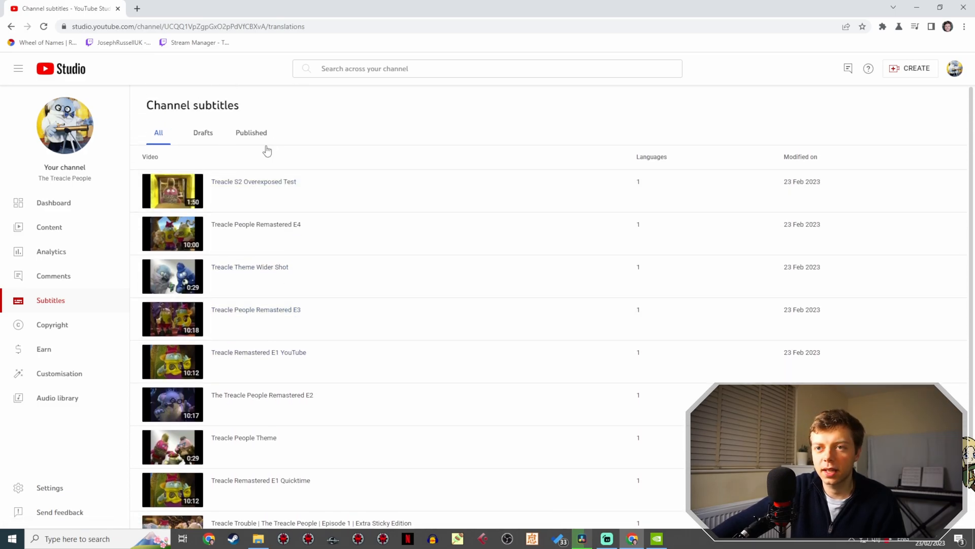
- Play the Treacle S2 Overexposed Test video on YouTube at low volume and pause it on the title logo at 0:26
click(264, 186)
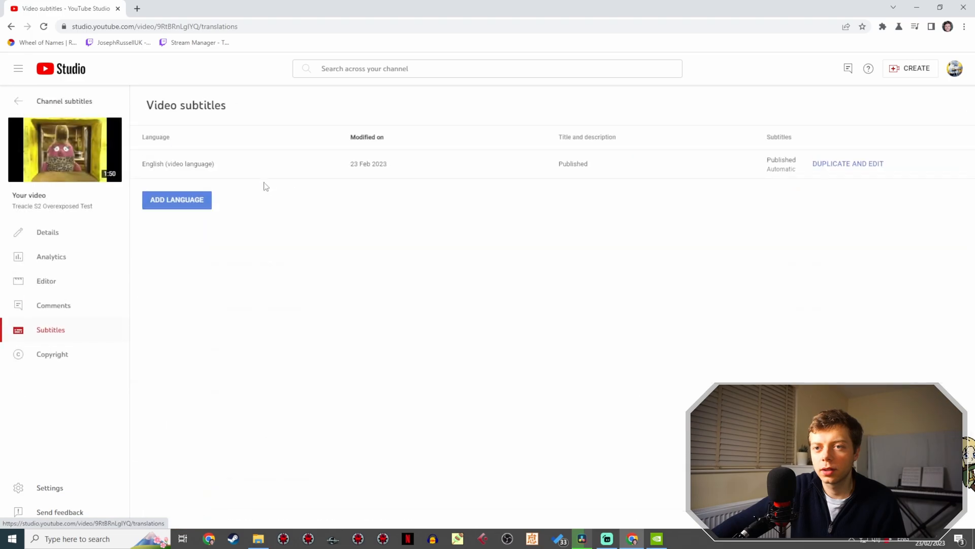
click(63, 148)
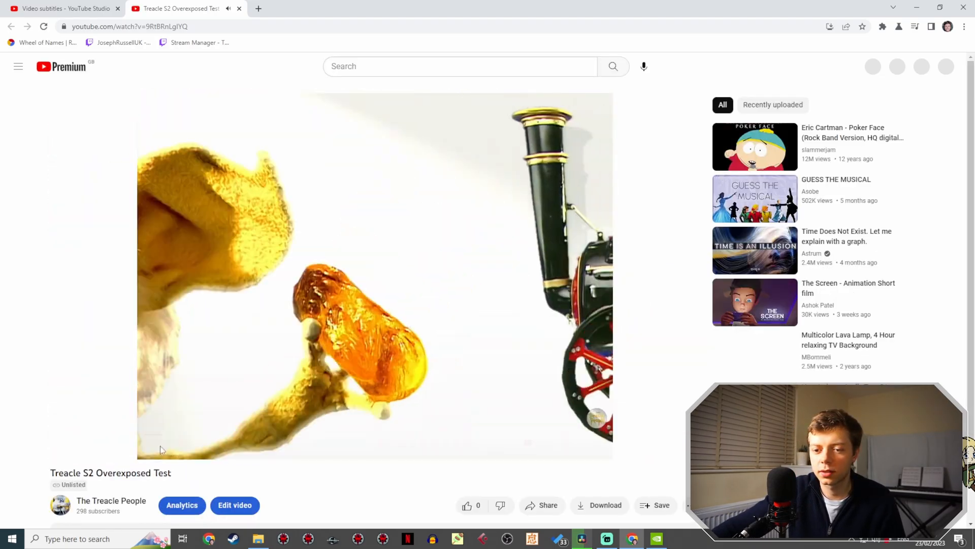
click(223, 448)
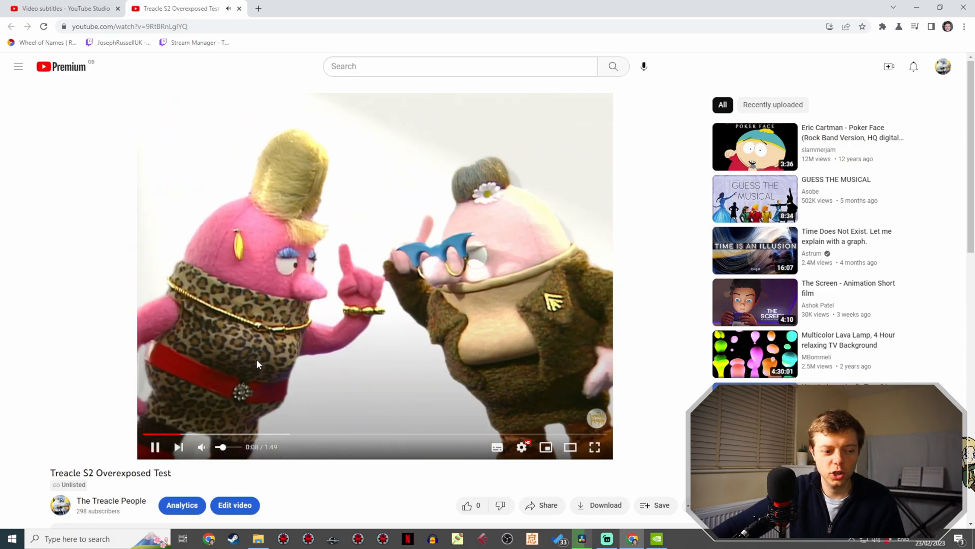
drag(218, 434, 241, 435)
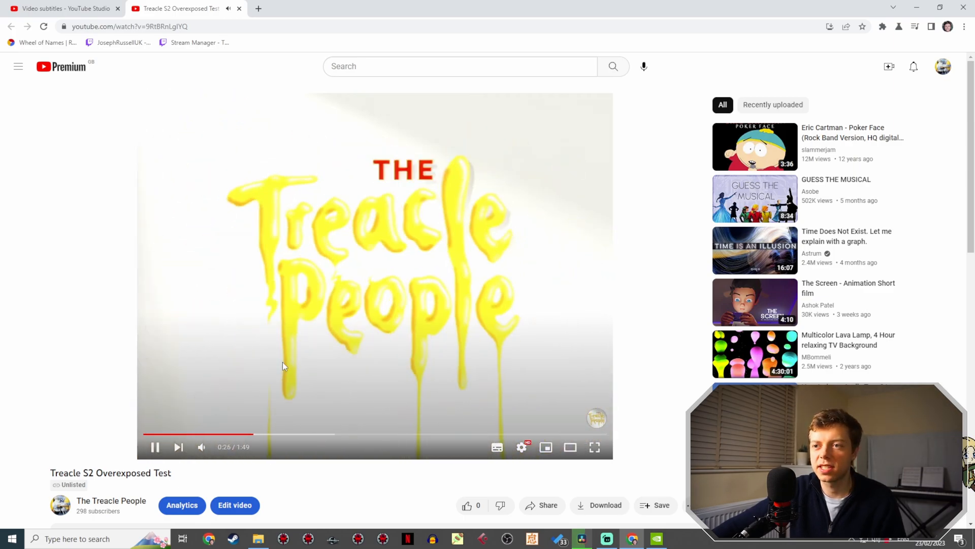
click(279, 397)
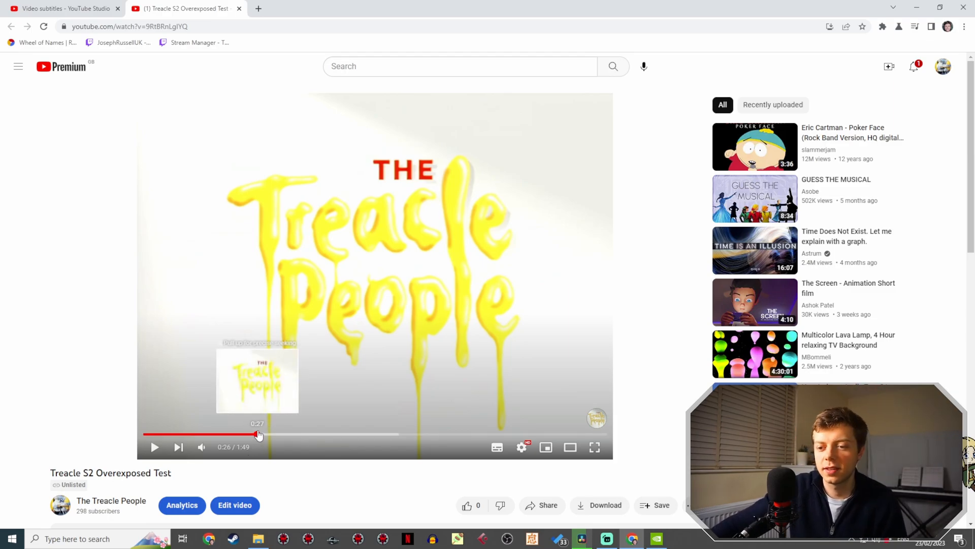
- Skim the Overexposed Test video past the title logo and pause on the ginger beer workshop scene at 1:12
drag(265, 433, 279, 421)
click(290, 393)
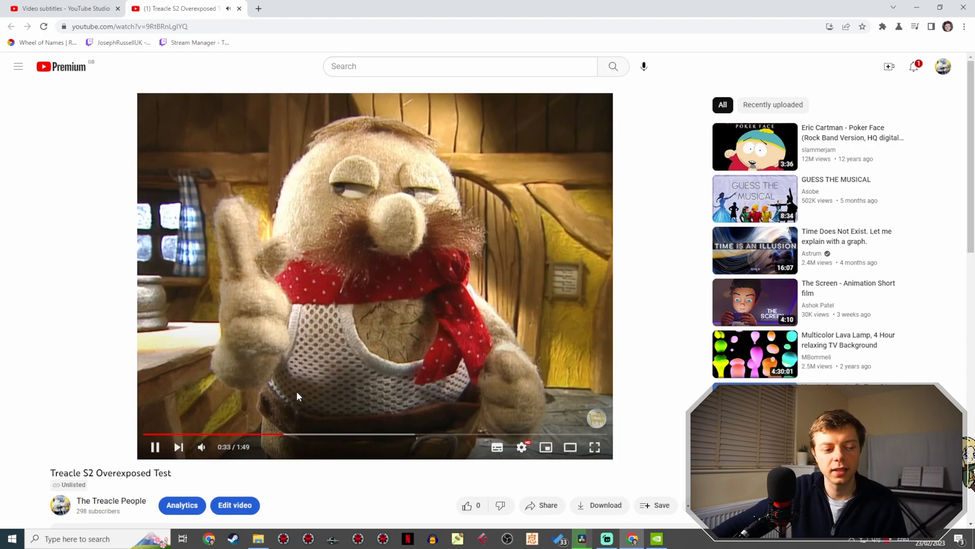
click(307, 434)
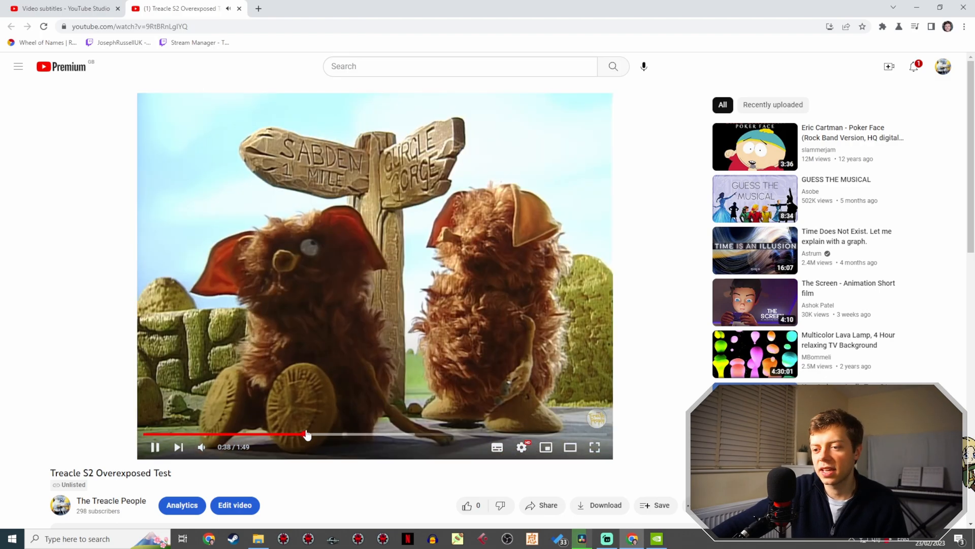
click(339, 434)
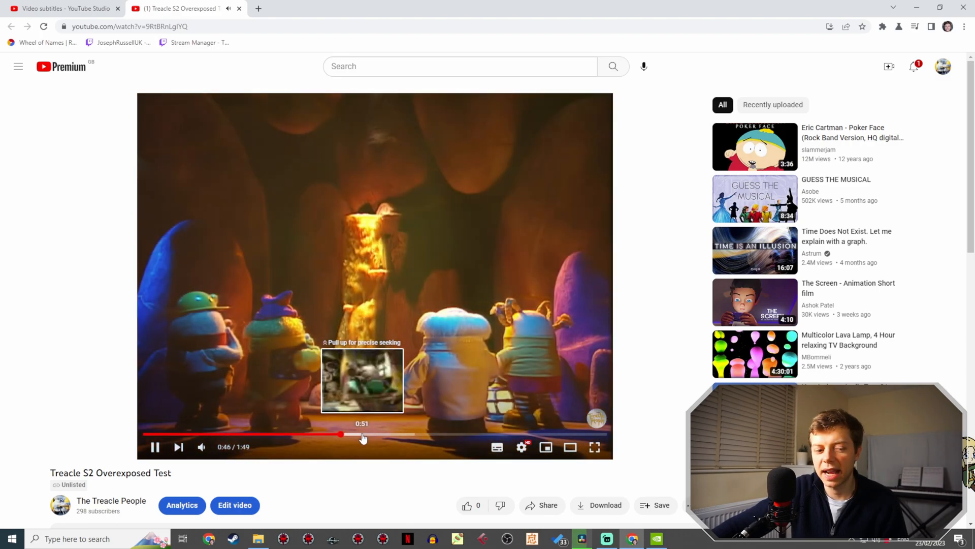
click(363, 436)
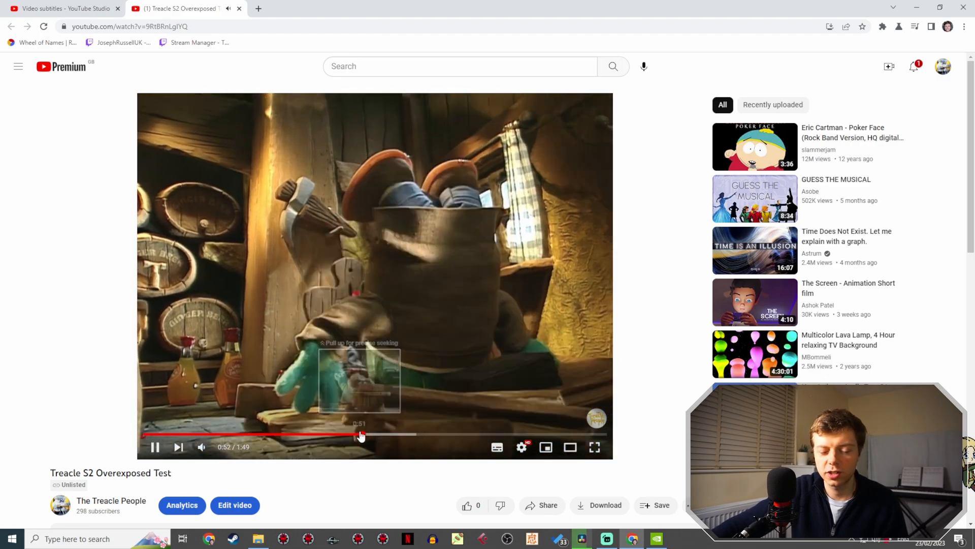
click(378, 436)
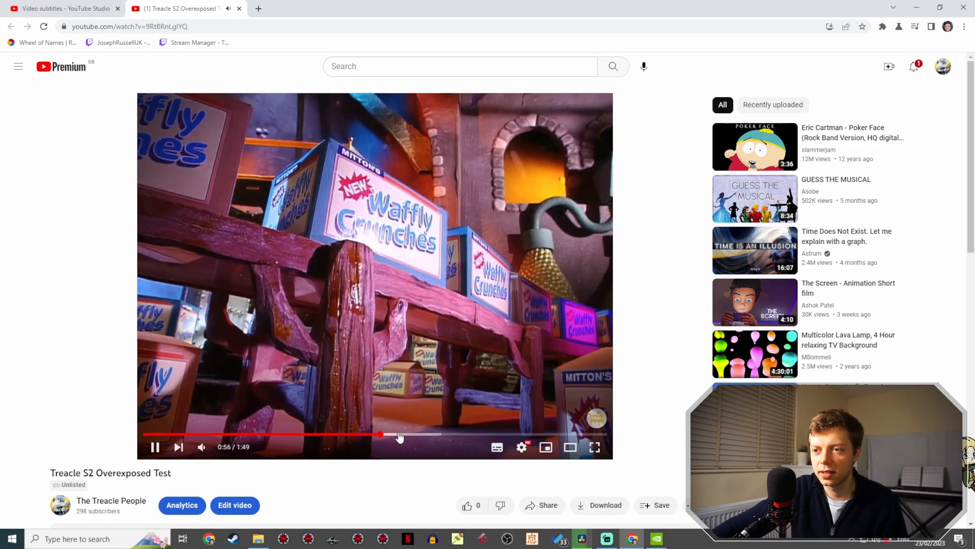
click(401, 436)
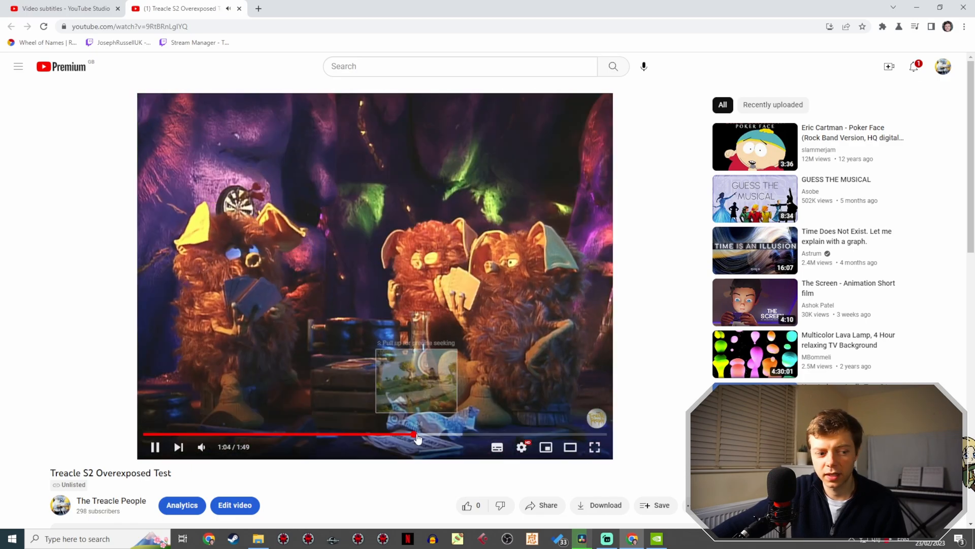
click(416, 435)
click(422, 435)
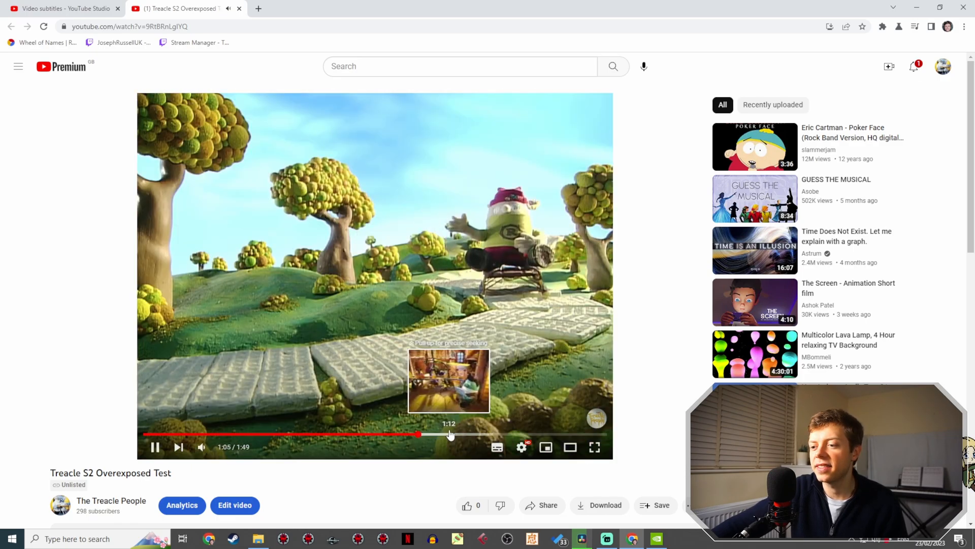
click(445, 436)
click(429, 366)
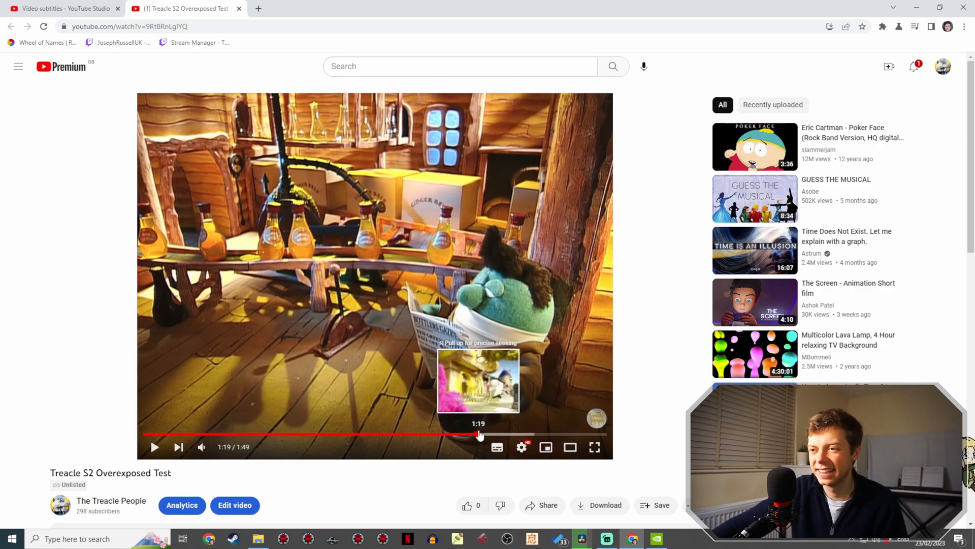
- Skim the yellow house doorstep scenes from 1:23 to 1:46, then return to the title logo at 0:27
drag(485, 434, 493, 431)
click(494, 428)
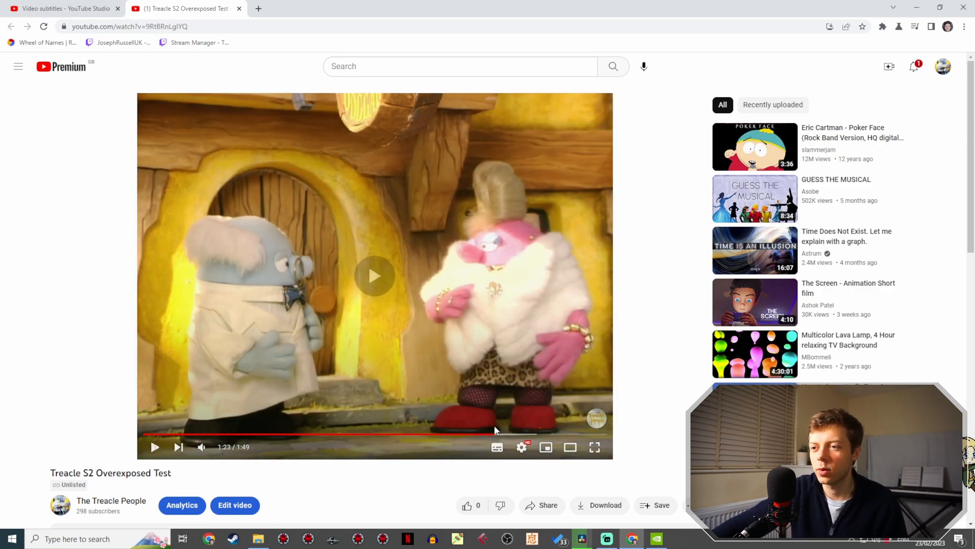
click(471, 374)
click(522, 435)
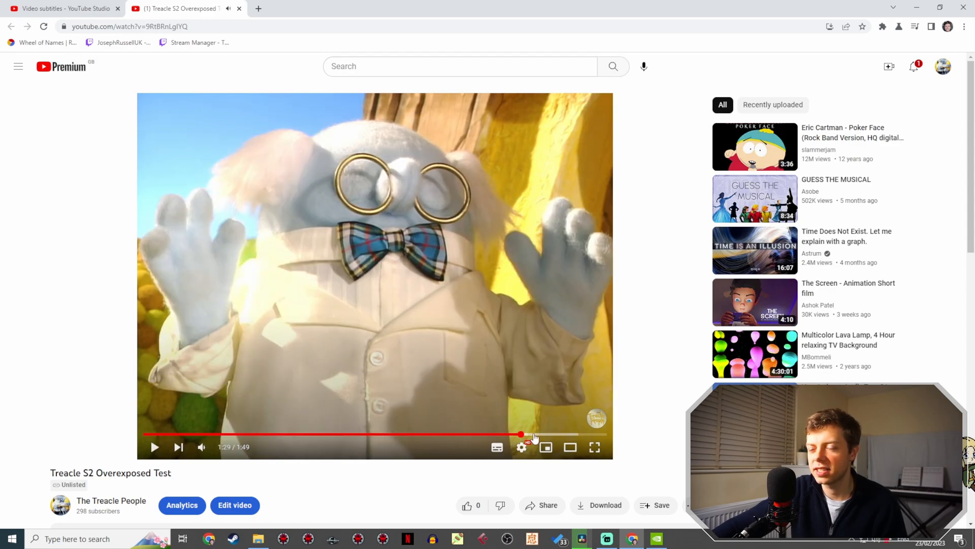
click(542, 435)
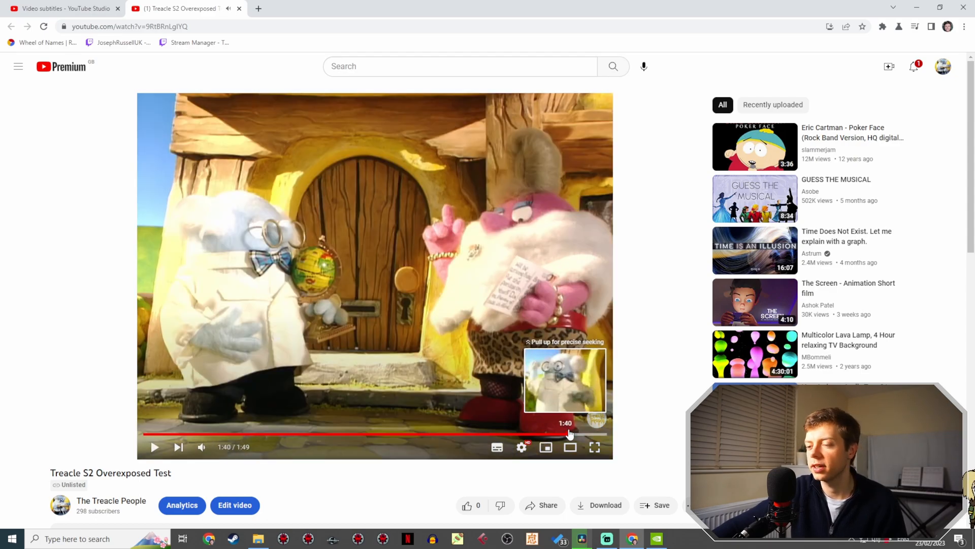
click(569, 434)
click(593, 435)
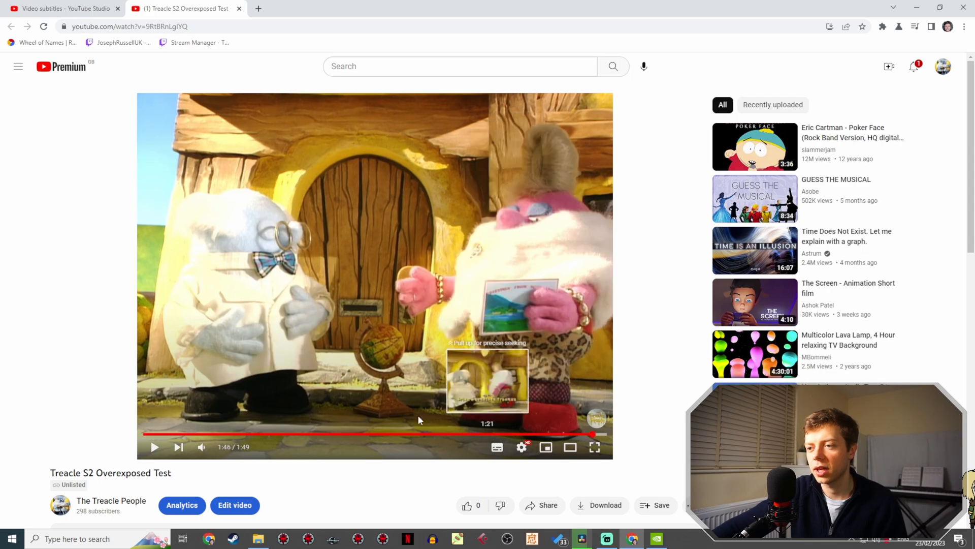
click(329, 435)
click(259, 434)
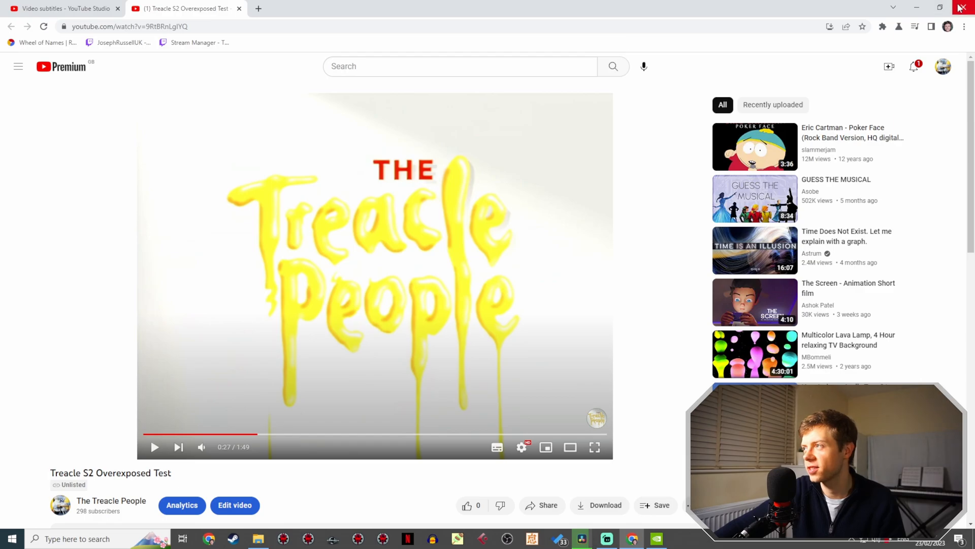
- Minimize the browser and close DaVinci Resolve with the rendered Treacle People Remastered E7 project
click(921, 6)
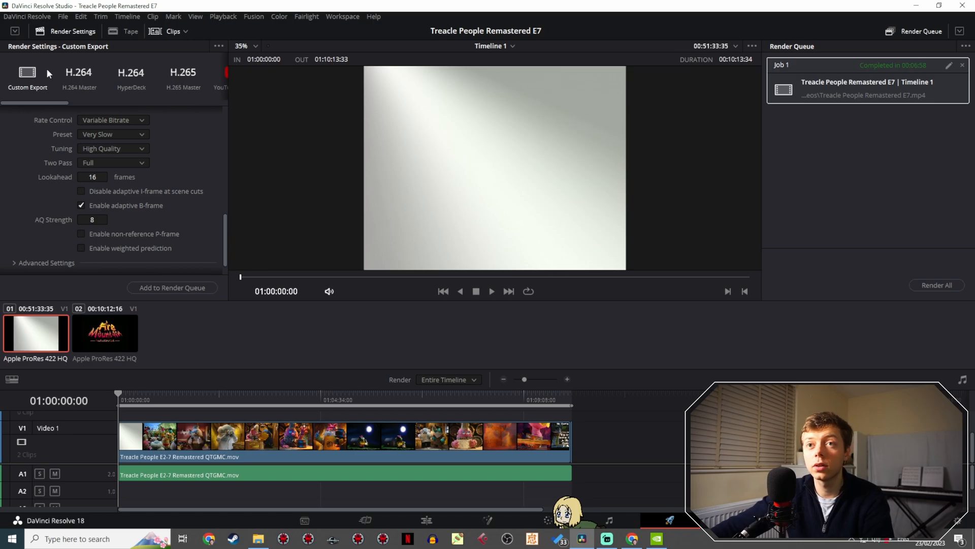
click(60, 17)
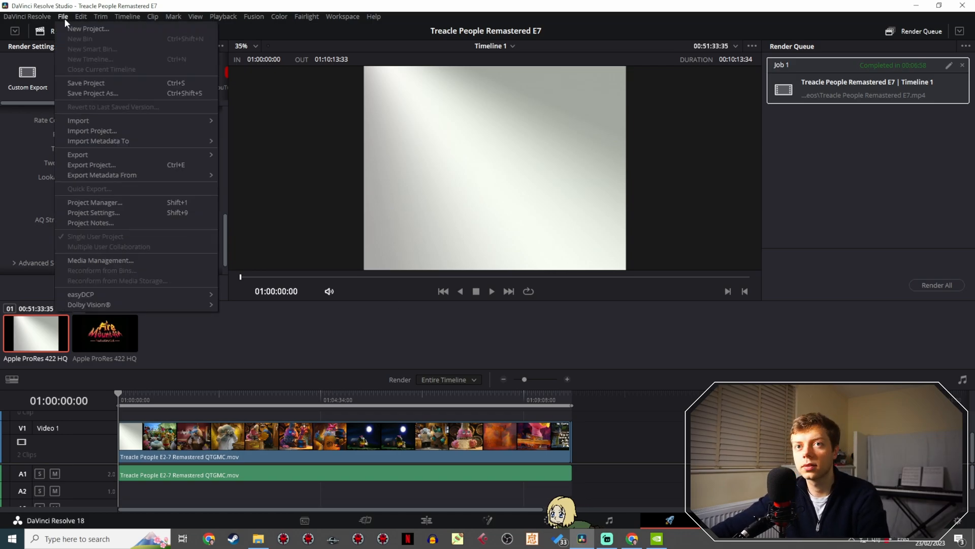
click(965, 5)
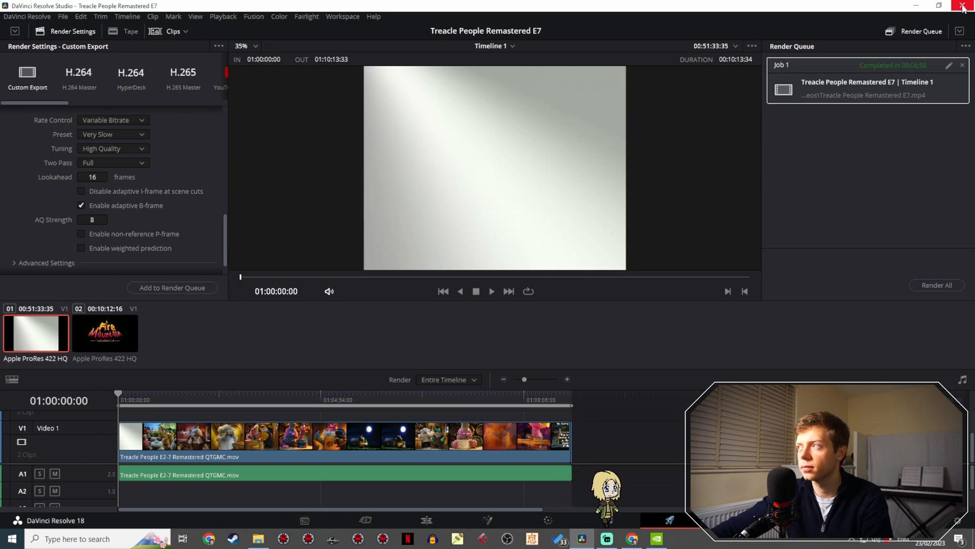
click(962, 6)
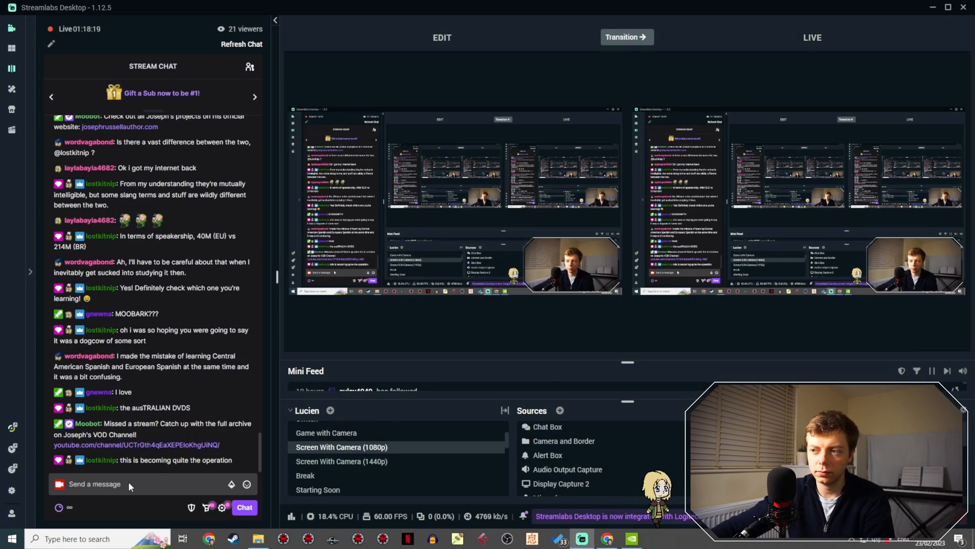
- Launch DaVinci Resolve and open the Treacle Trailer project
click(109, 542)
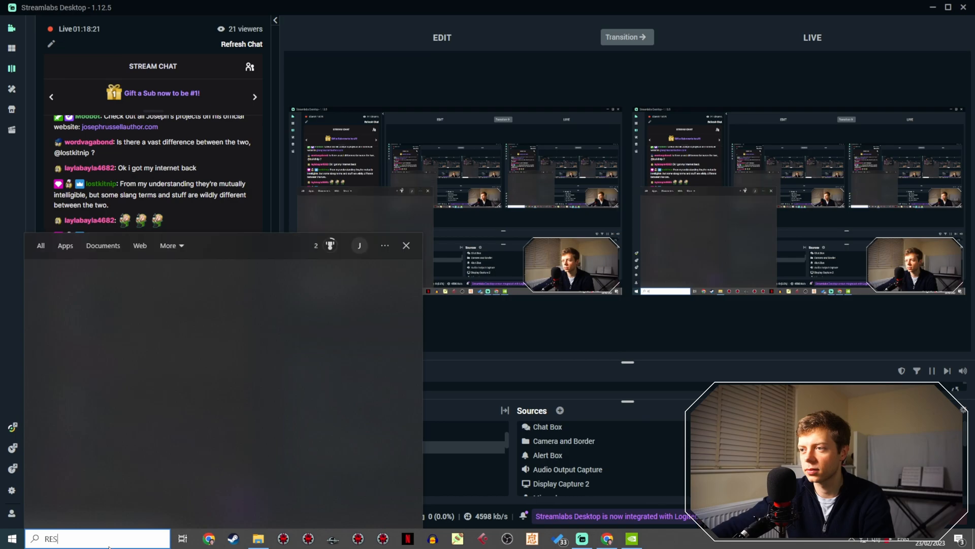
text(res)
click(104, 291)
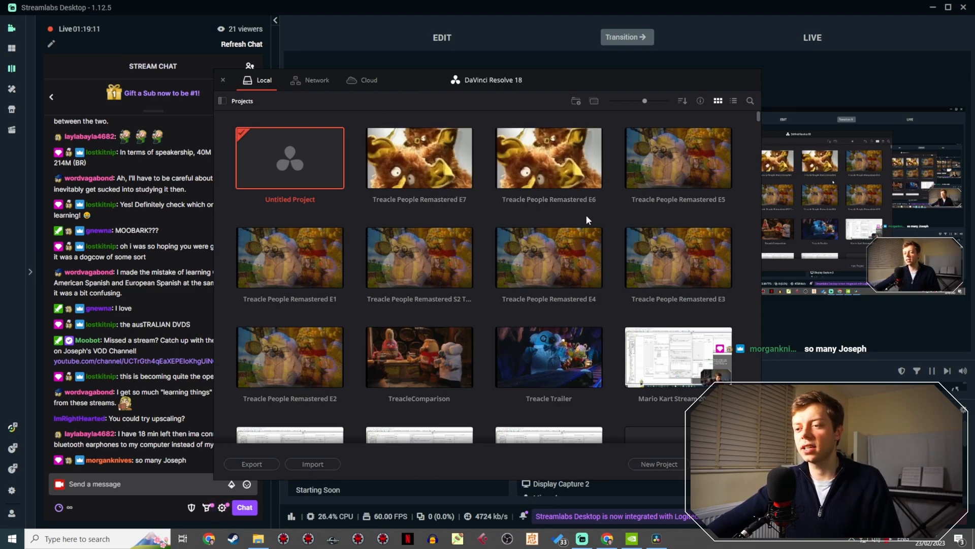
double_click(559, 349)
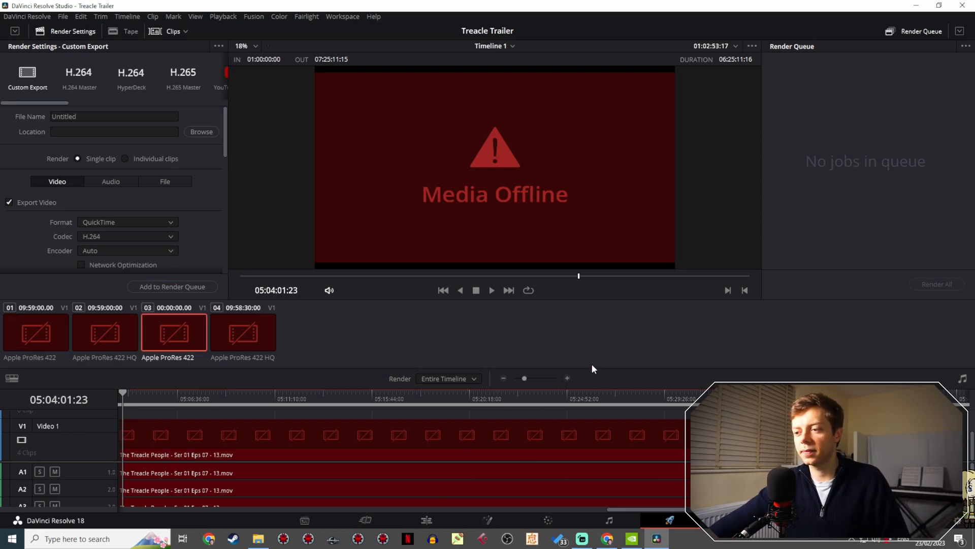
- Switch to the Edit page and enlarge the timeline area to show the episode clips across all video and audio tracks
drag(596, 368, 607, 273)
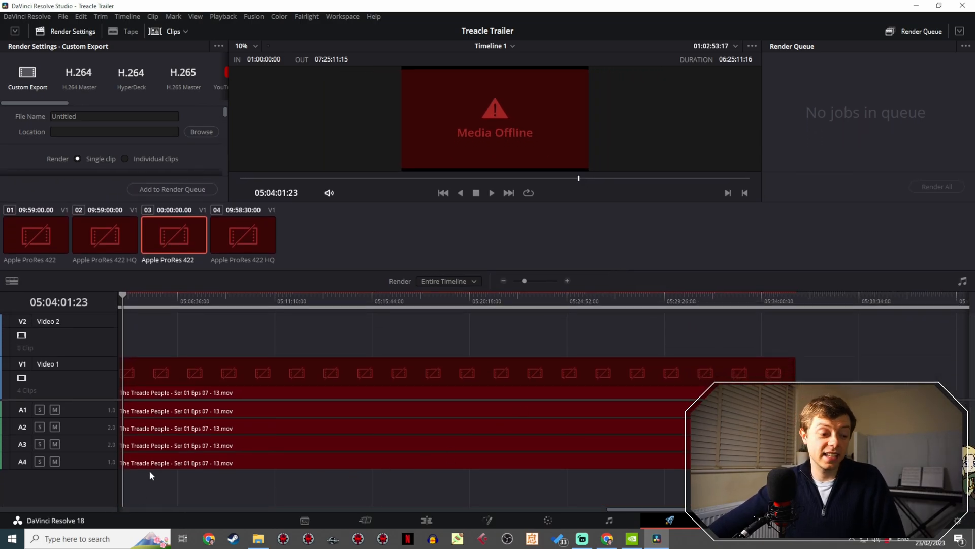
drag(629, 508, 128, 491)
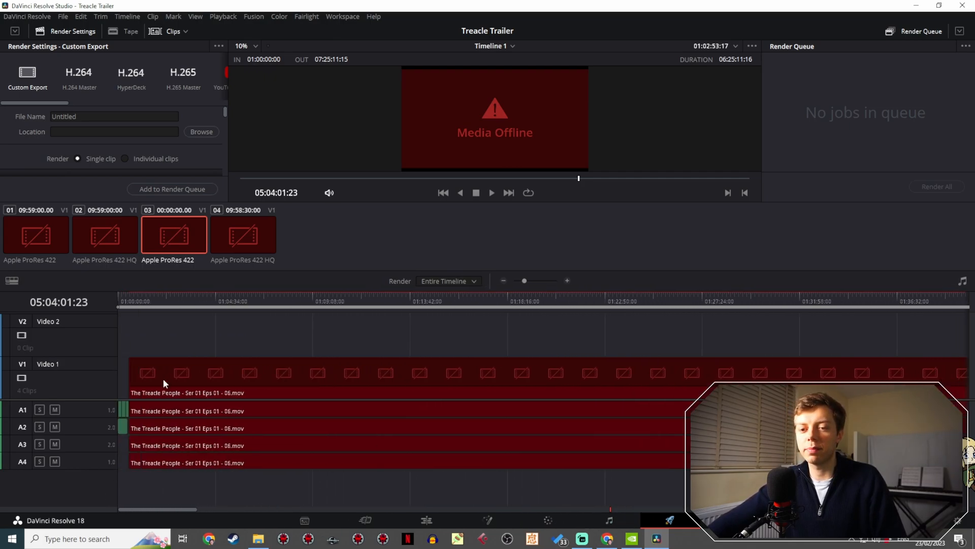
drag(213, 329, 248, 468)
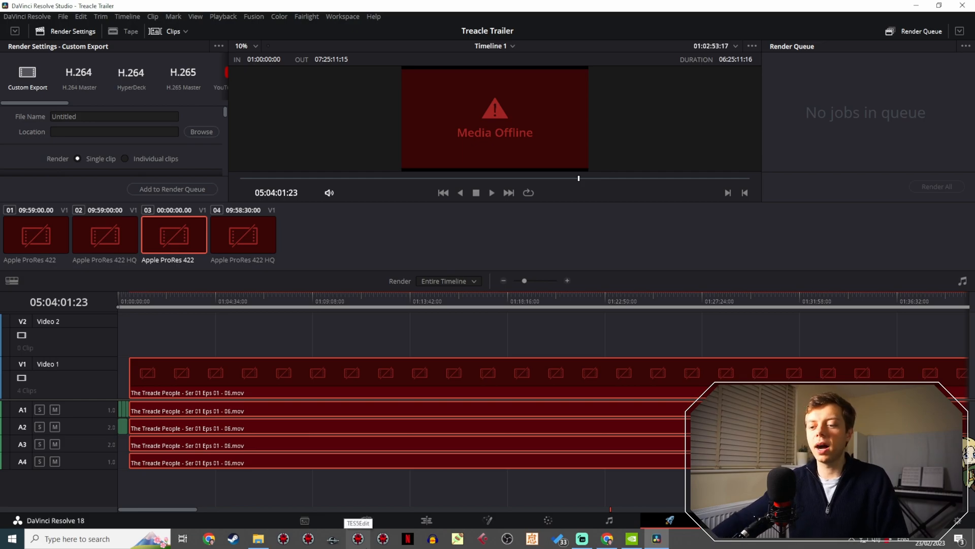
click(437, 514)
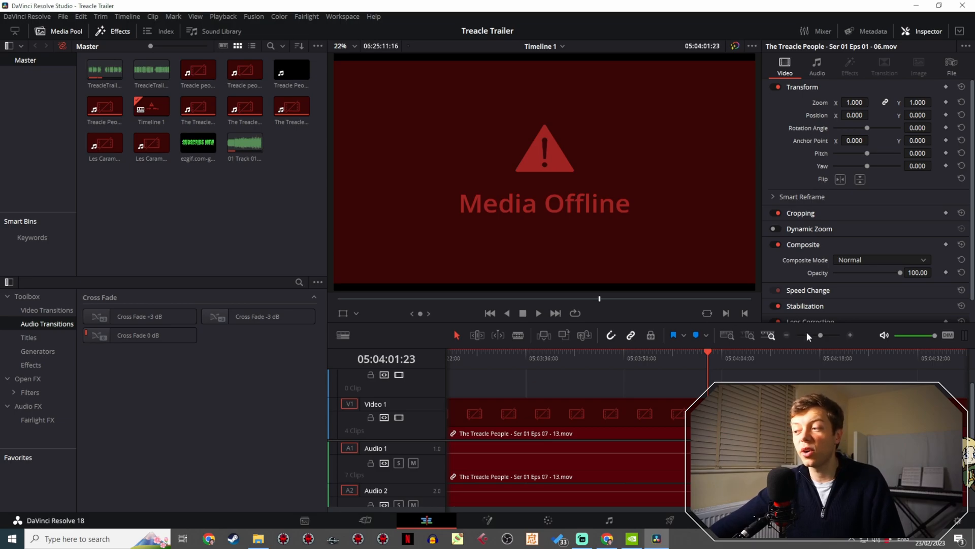
drag(808, 335, 796, 333)
scroll(590, 386, left, 3)
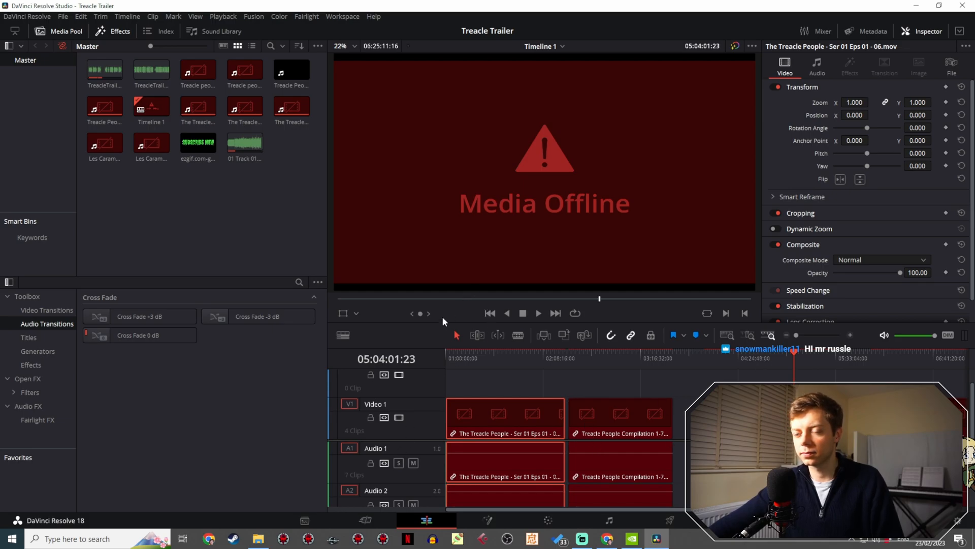
drag(431, 324, 457, 120)
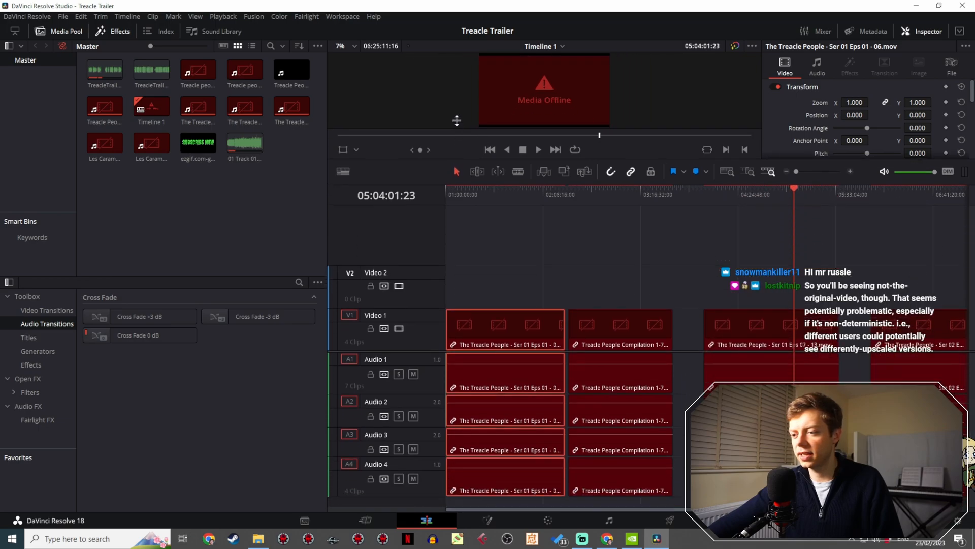
- Delete all the offline Treacle People episode and compilation clips, with their audio, from Timeline 1
drag(797, 172, 783, 173)
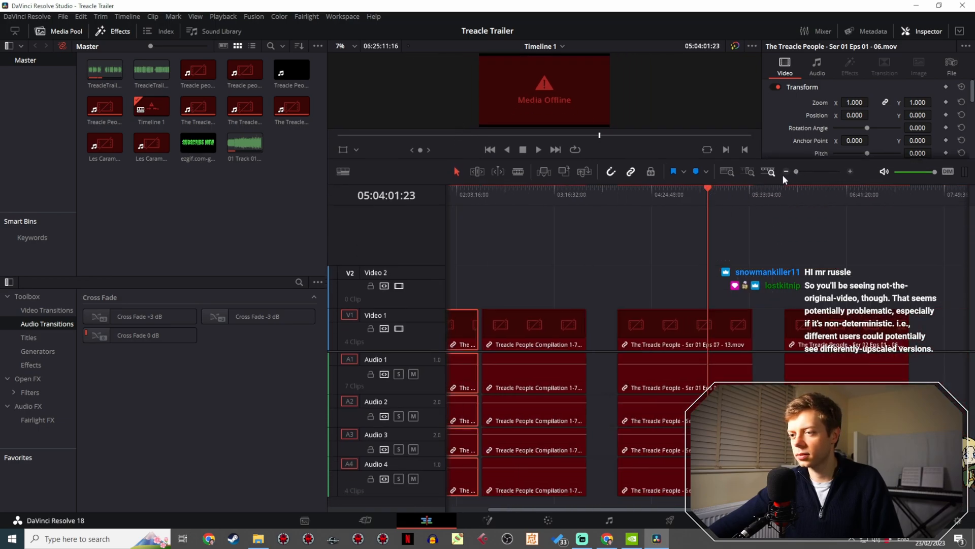
scroll(696, 247, up, 2)
scroll(596, 278, right, 6)
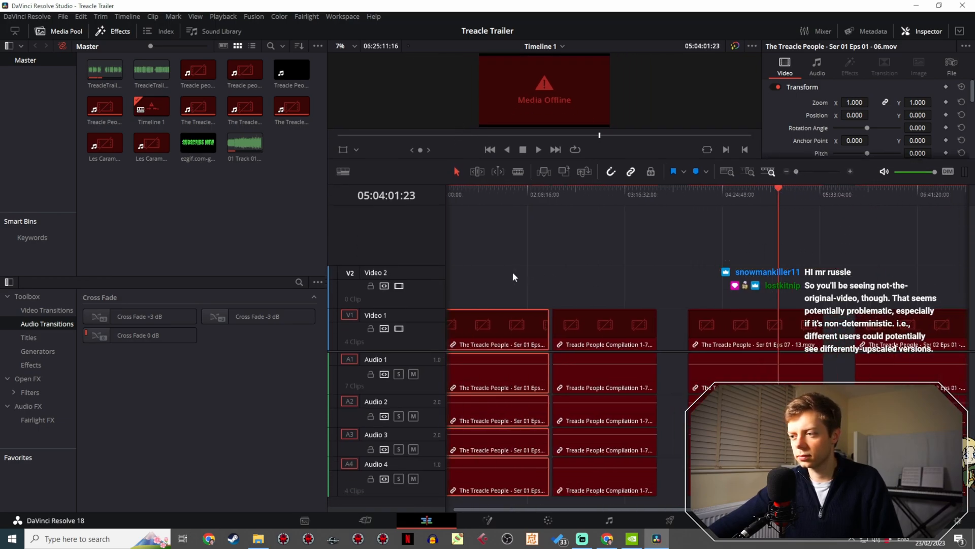
scroll(681, 275, right, 3)
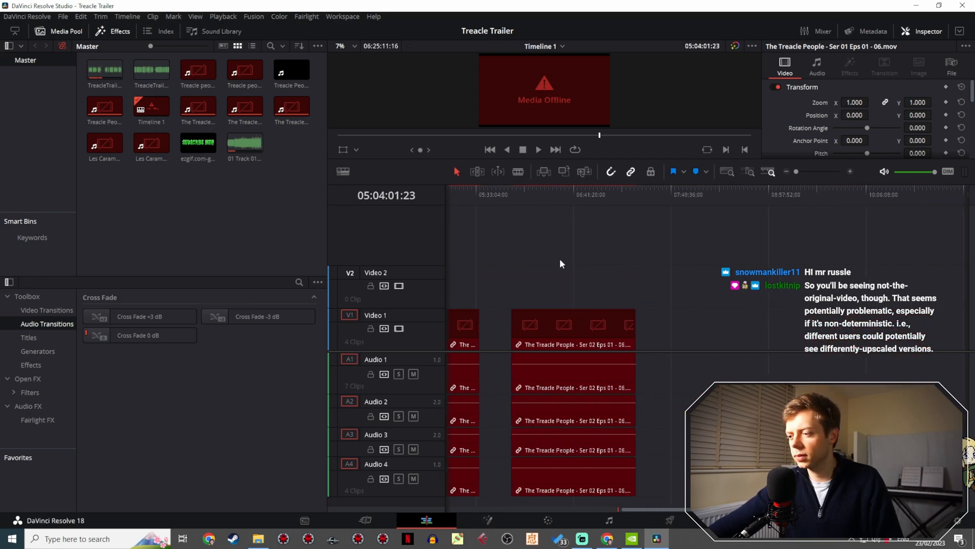
scroll(559, 270, left, 8)
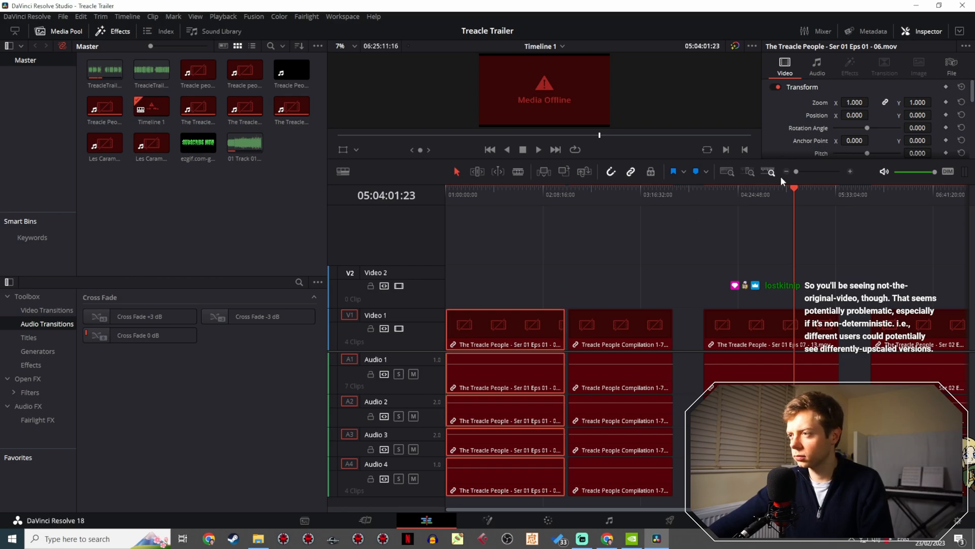
scroll(804, 171, right, 2)
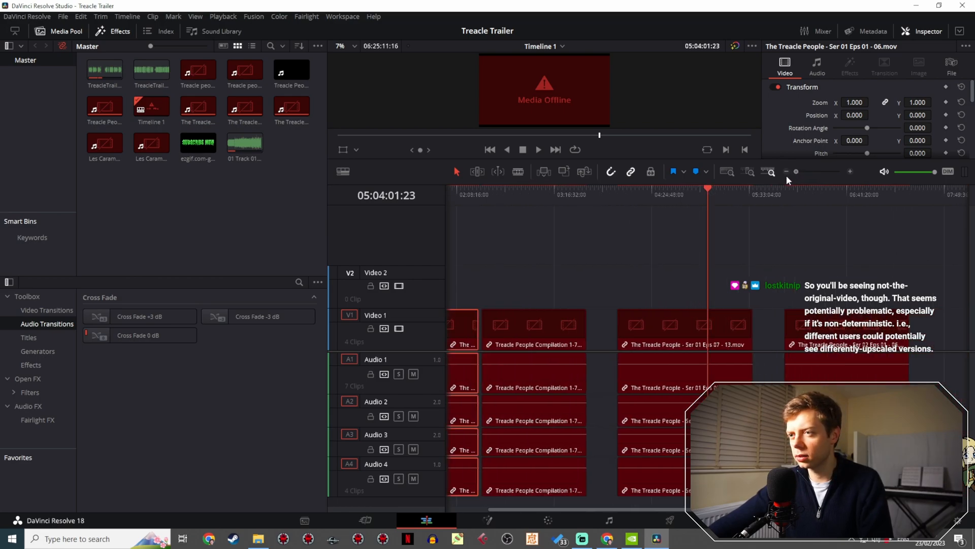
drag(842, 265, 652, 407)
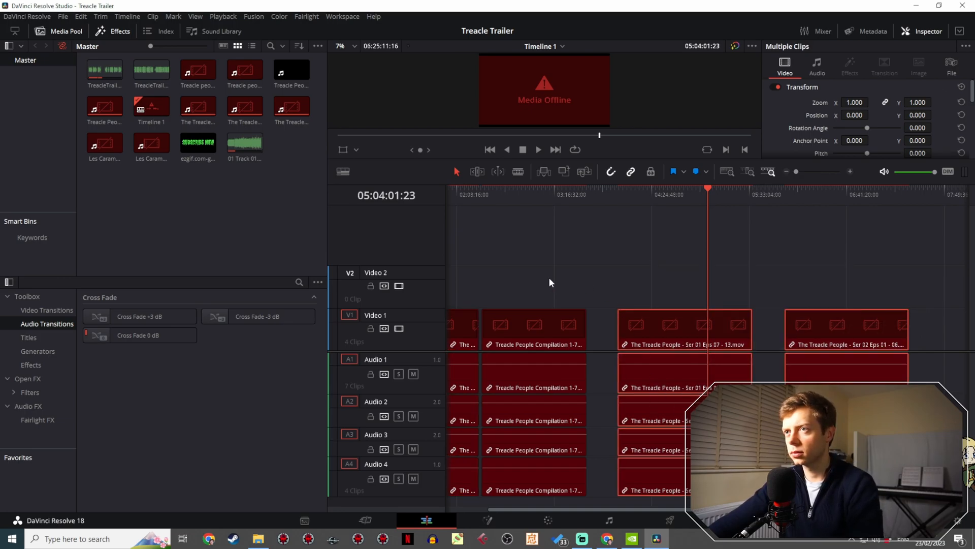
key(Delete)
drag(686, 290, 508, 376)
key(Delete)
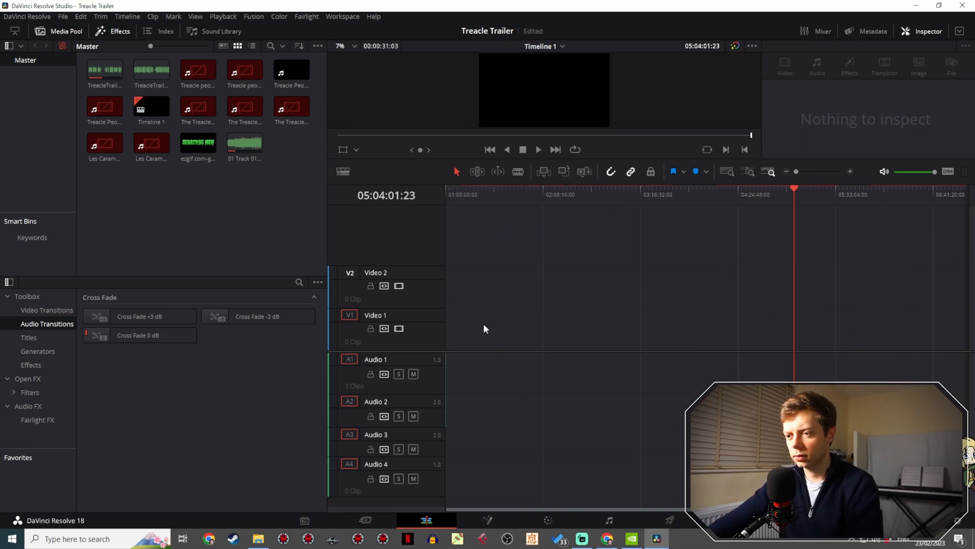
- Move the playhead to 01:00:00:00 and adjust the timeline zoom and height to show the trailer narration and music clips
click(448, 199)
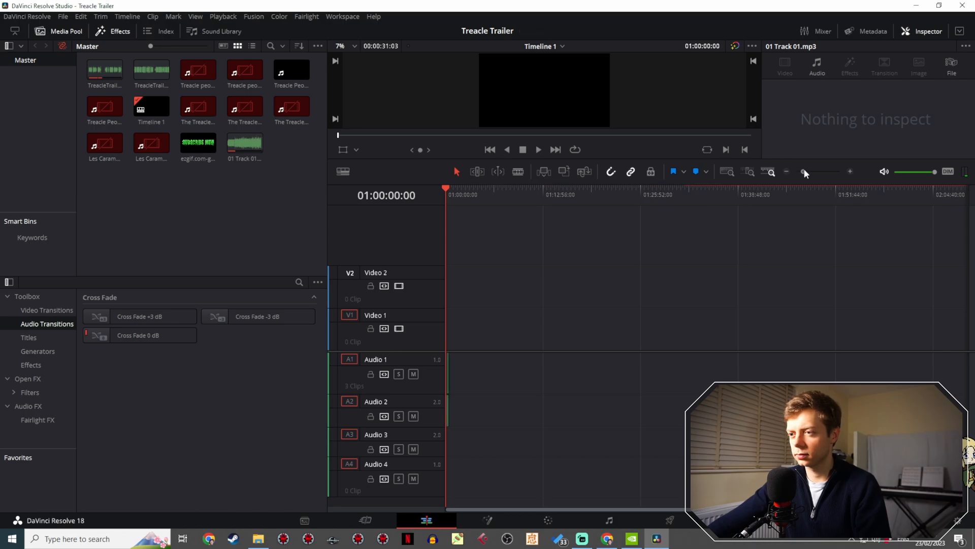
drag(804, 171, 831, 172)
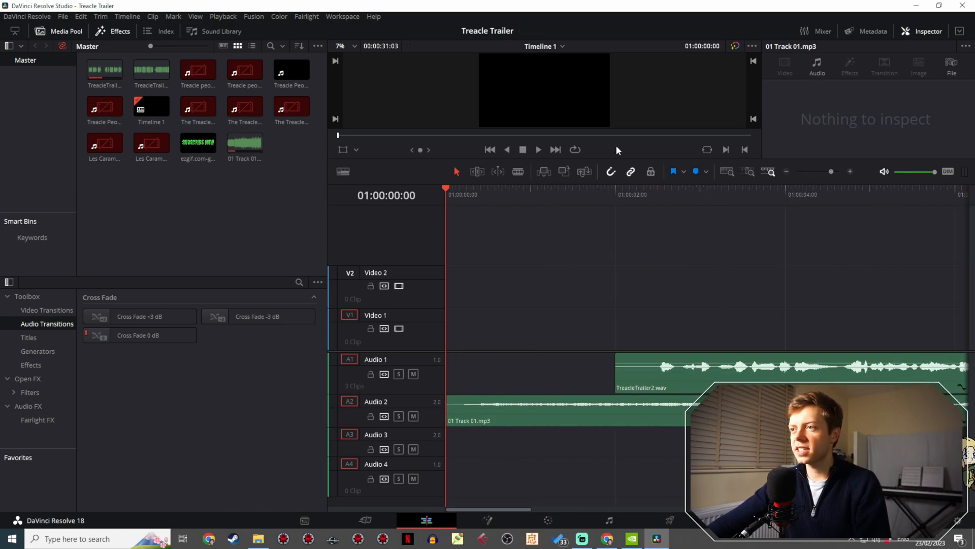
drag(596, 159, 542, 380)
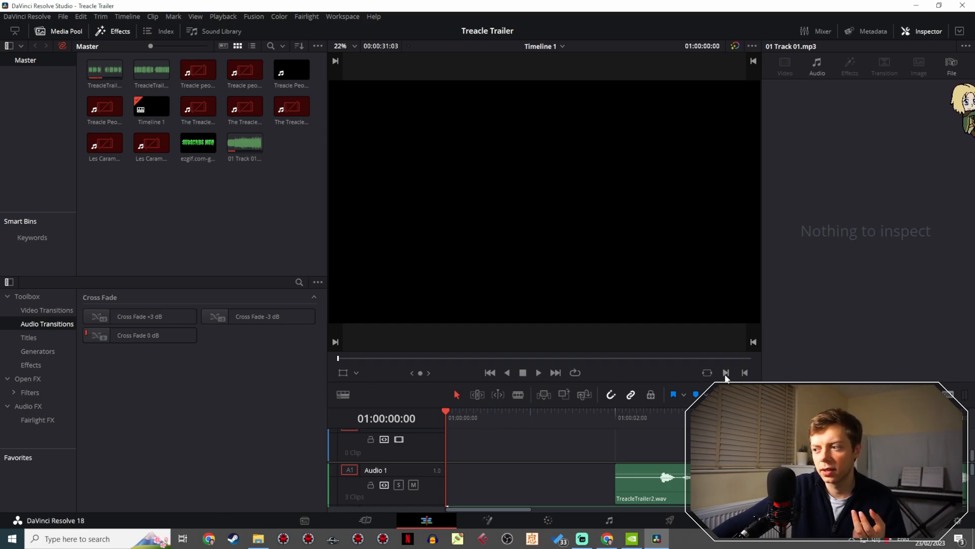
drag(824, 395, 804, 394)
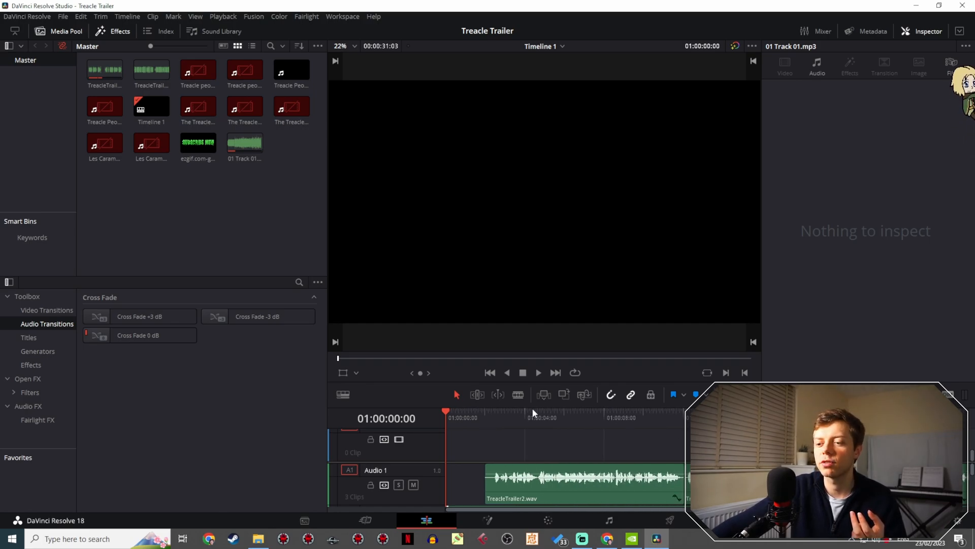
drag(607, 382, 619, 273)
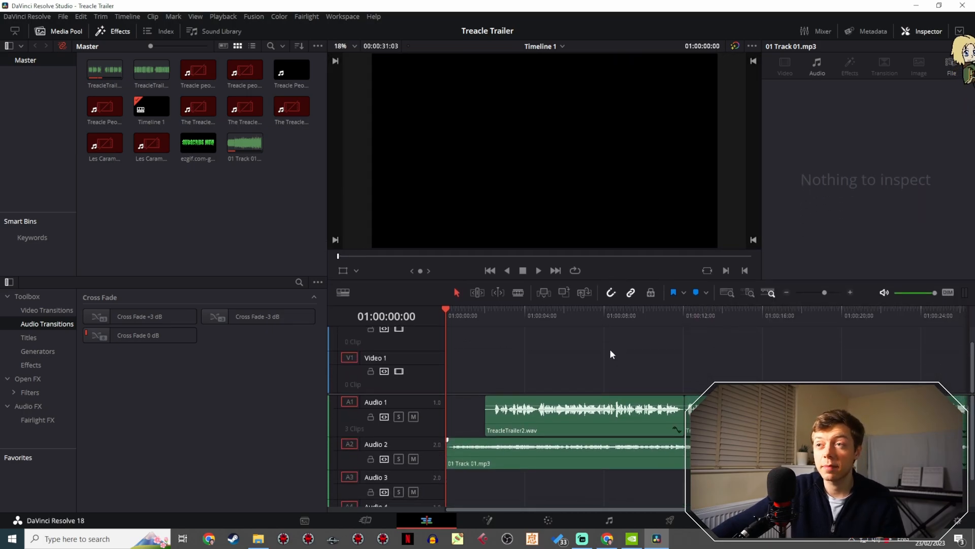
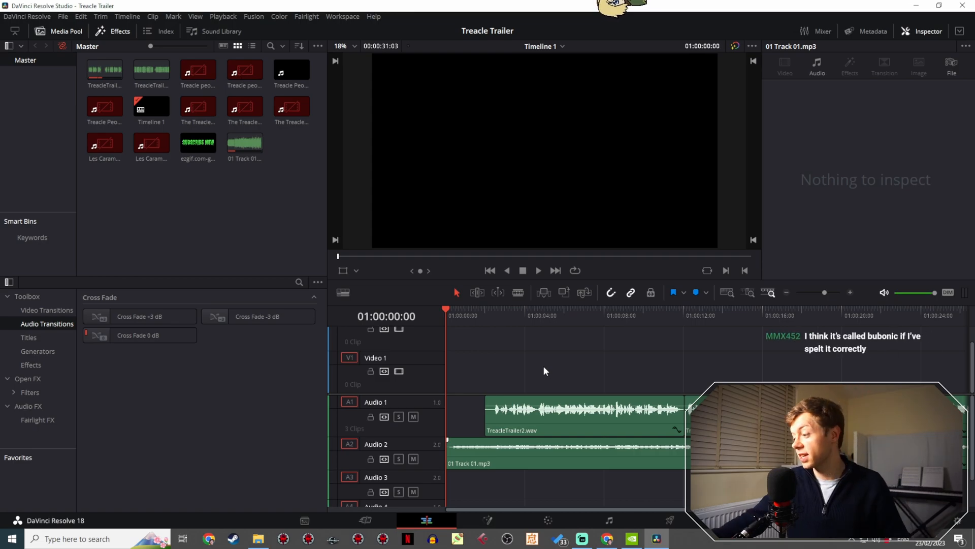
- Play the trailer narration and music from 01:00:00:00 to near the end to judge the audio balance
click(539, 271)
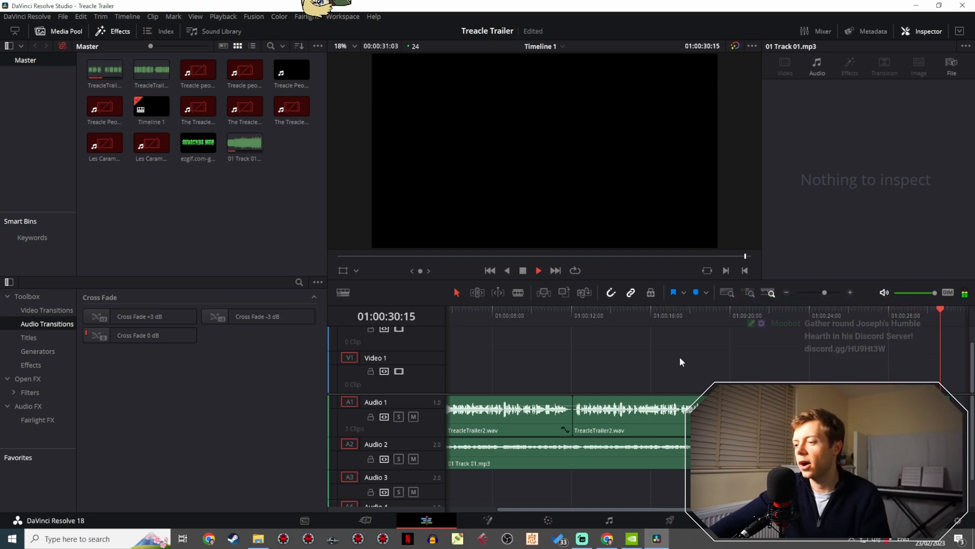
key(space)
scroll(519, 351, left, 3)
- Lower the volume of the 01 Track 01.mp3 music clip to -8.00, replaying the trailer from near its start to check the mix
click(567, 453)
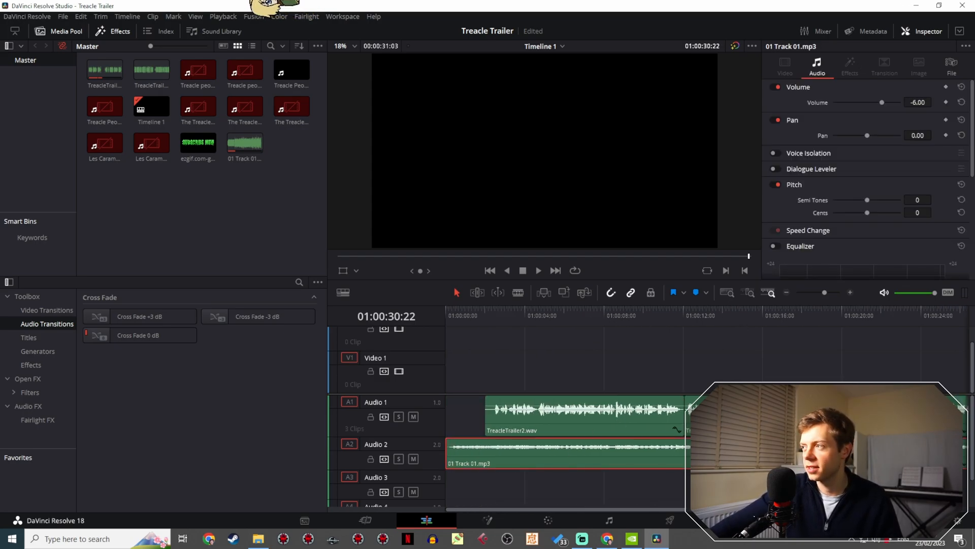
click(475, 318)
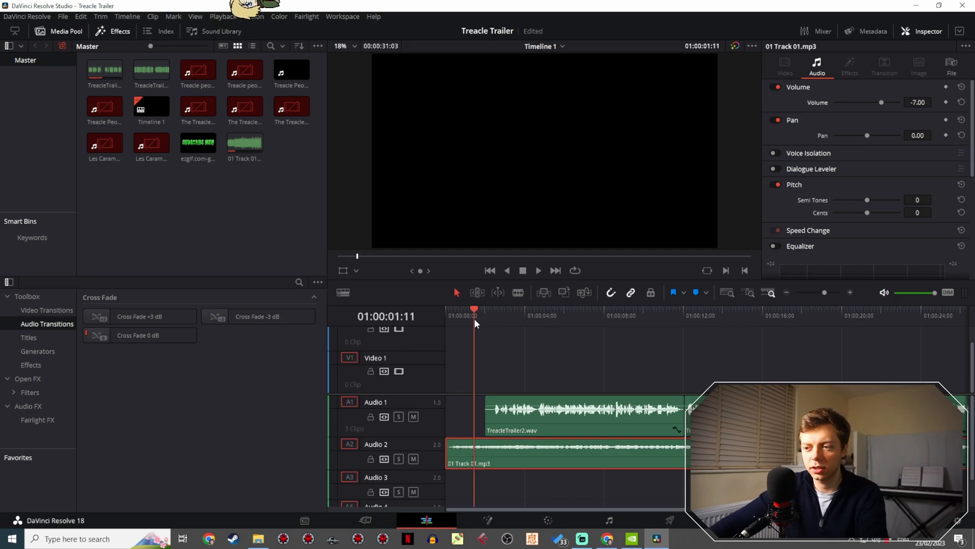
key(space)
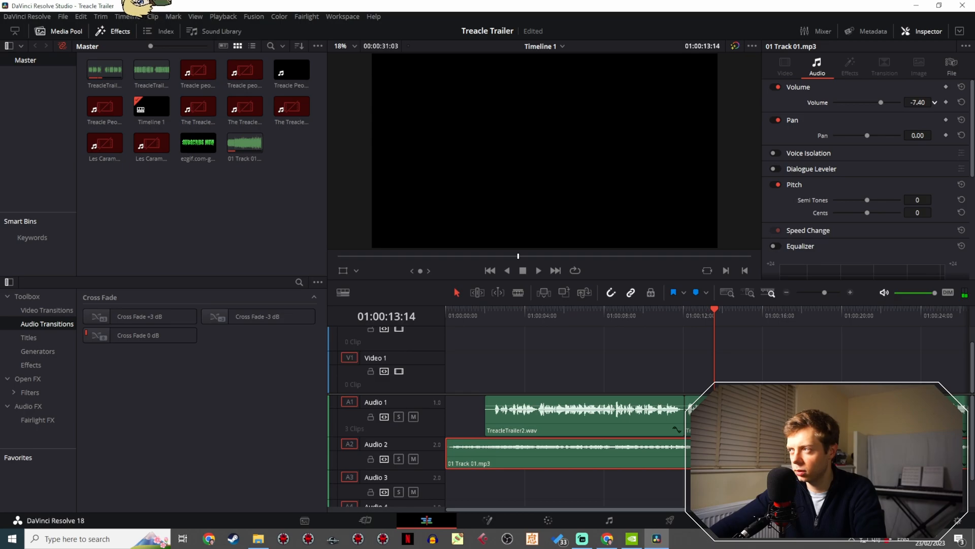
click(463, 315)
key(space)
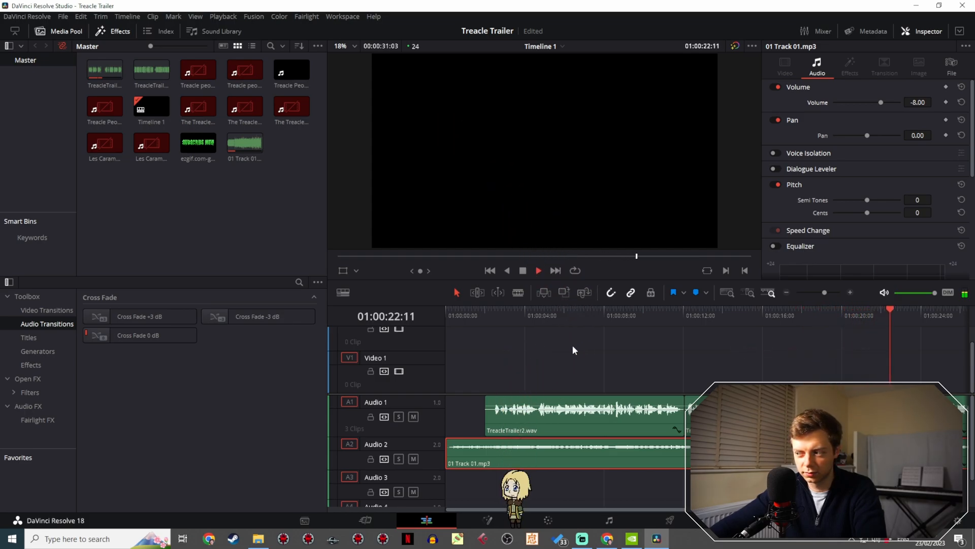
drag(821, 293, 824, 293)
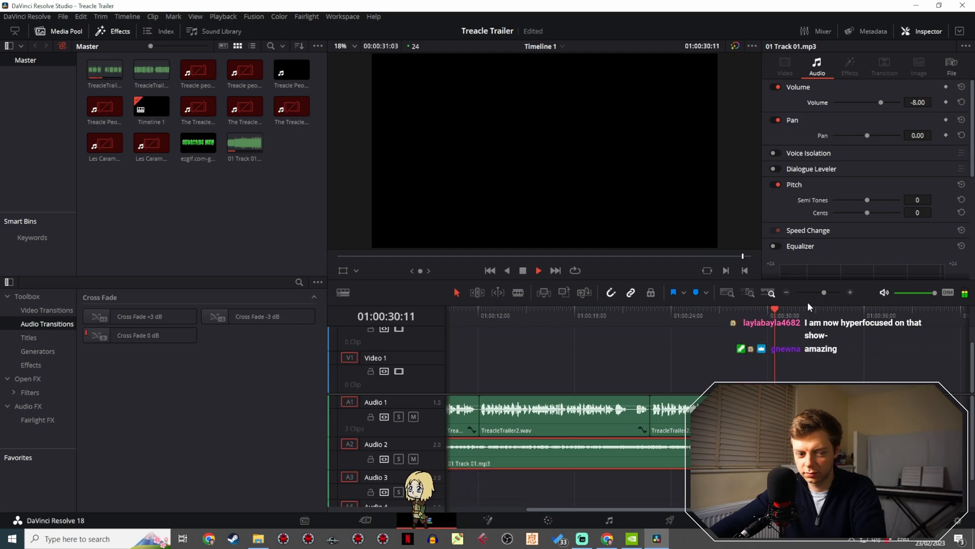
key(space)
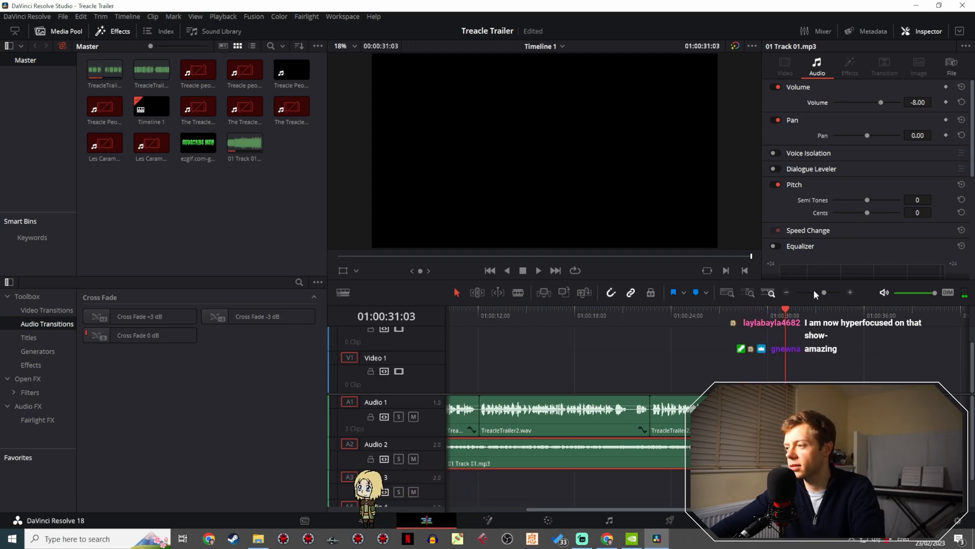
drag(814, 289, 821, 285)
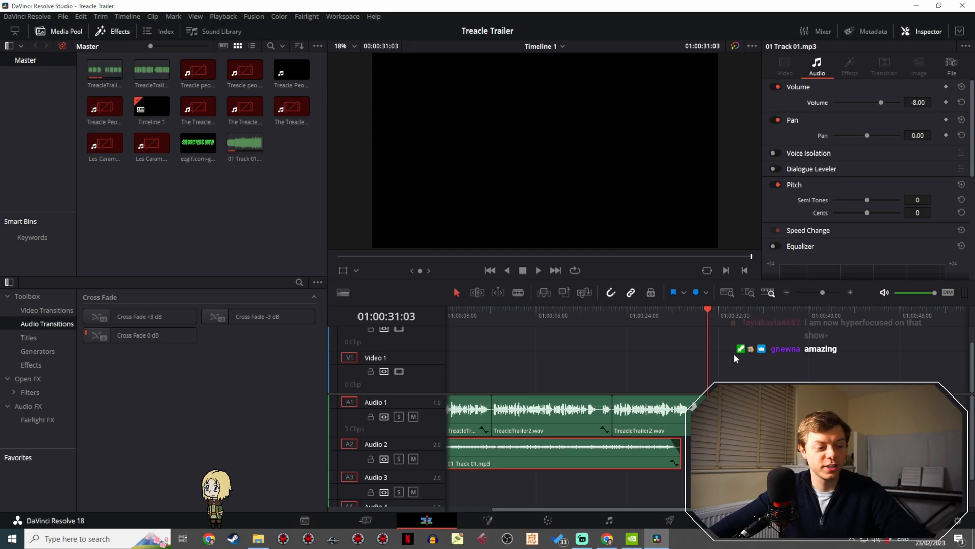
click(145, 74)
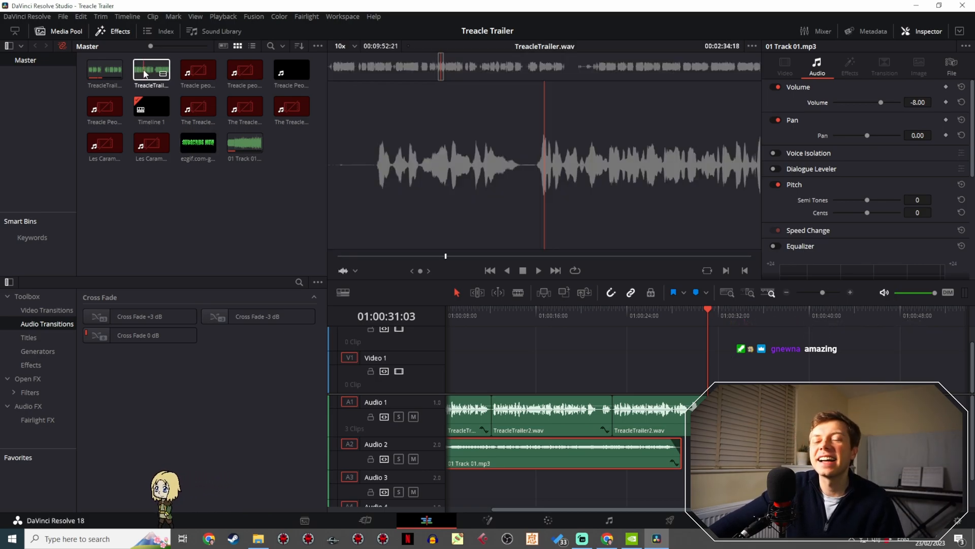
click(140, 164)
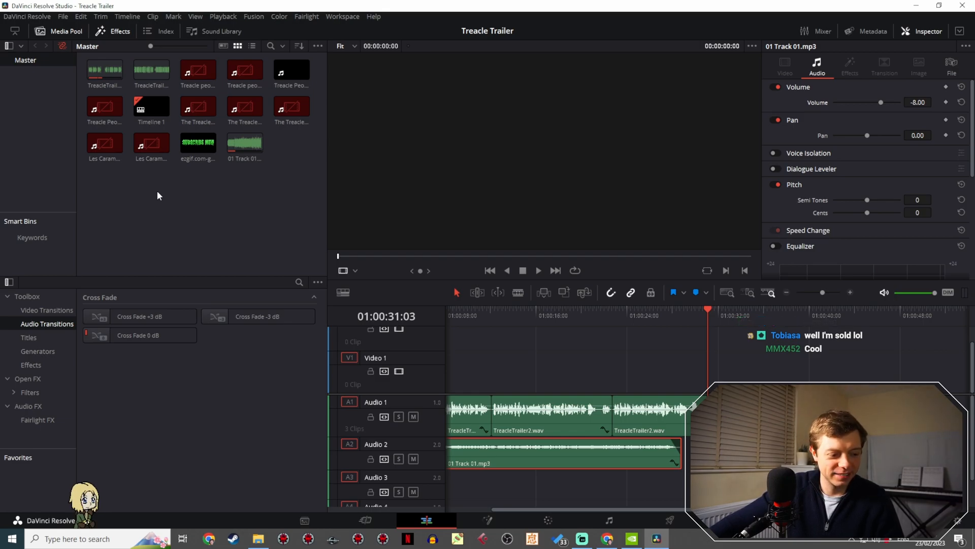
- Switch to YouTube Studio and copy the shareable link of the scheduled Treacle Trouble Episode 1 Extra Sticky Edition premiere
click(582, 539)
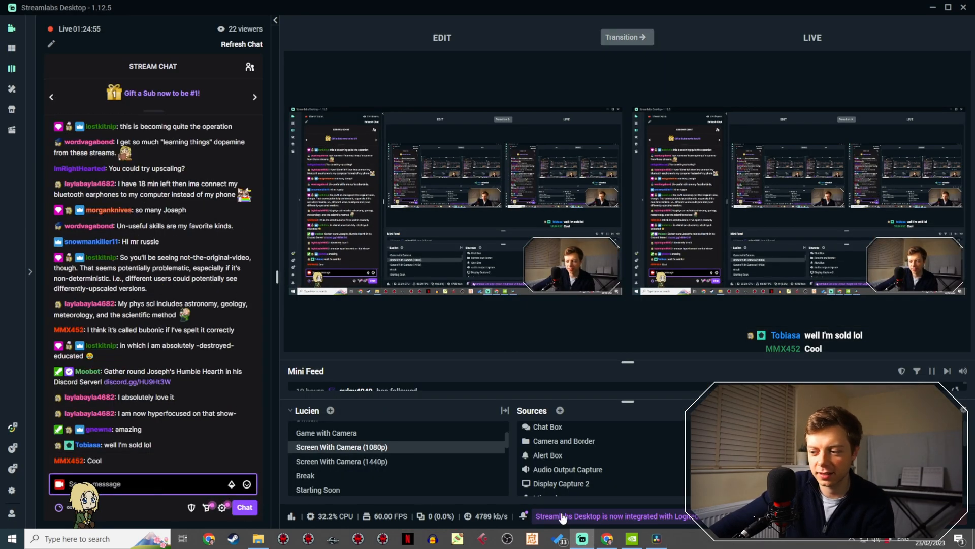
click(613, 539)
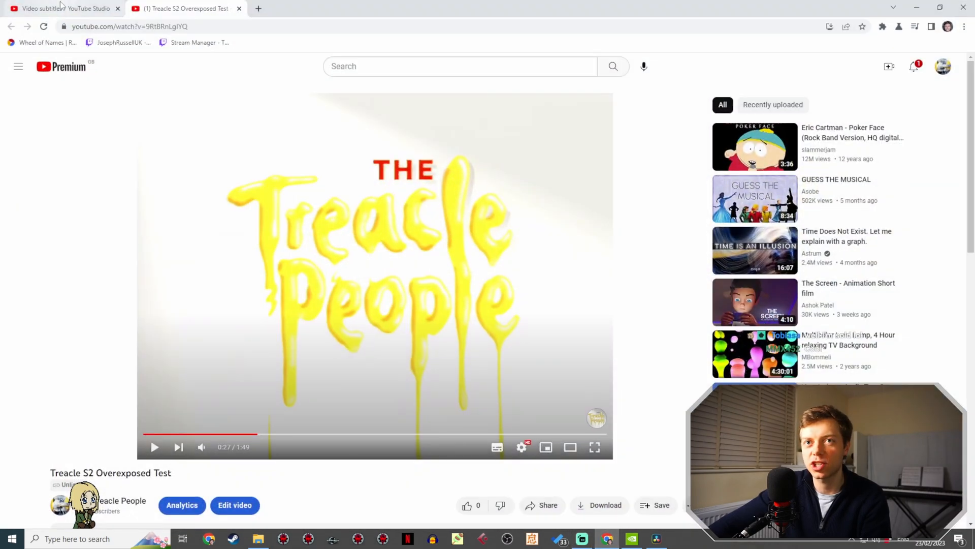
click(66, 8)
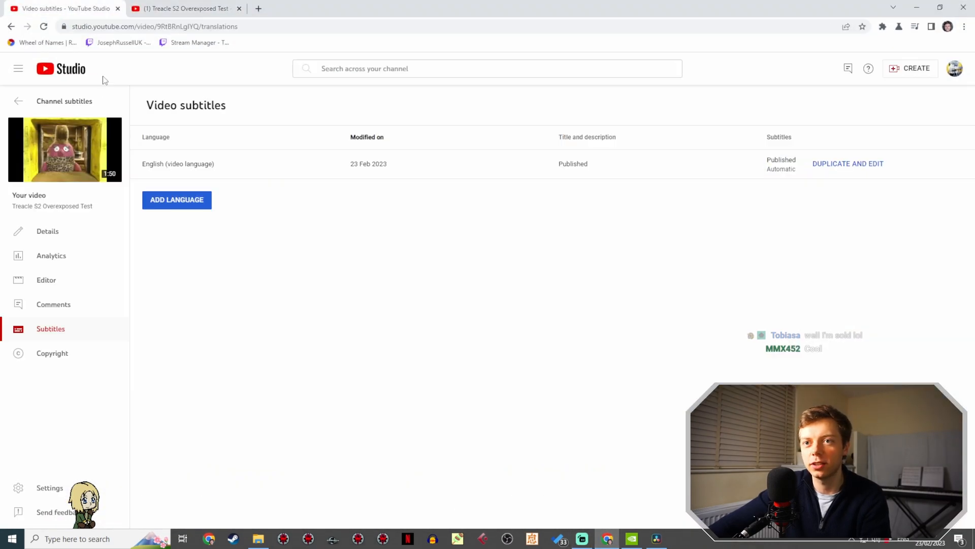
click(52, 100)
scroll(350, 214, down, 3)
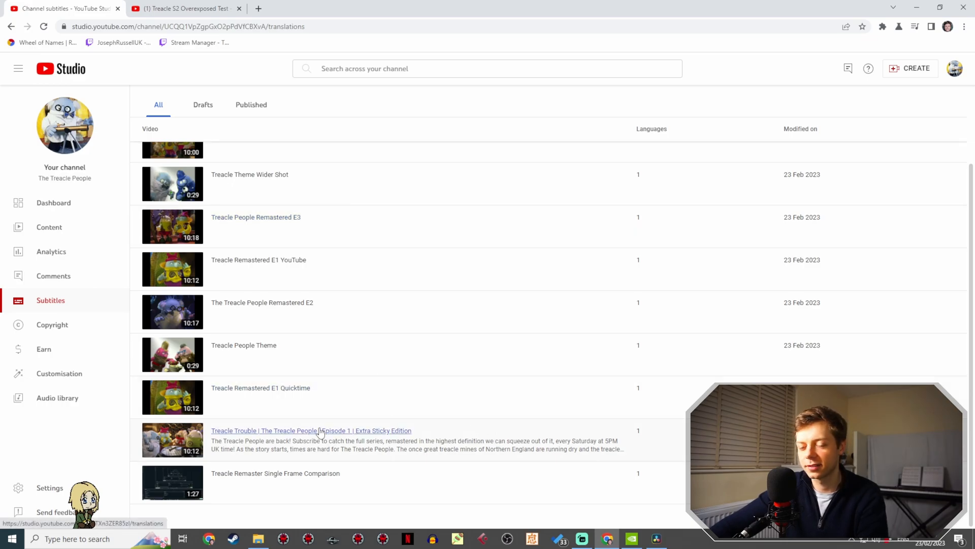
click(59, 229)
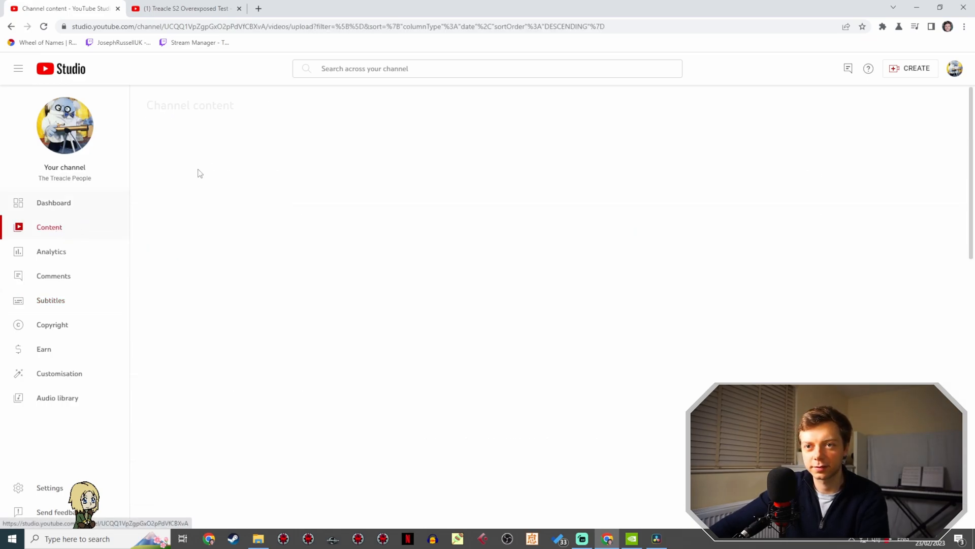
click(338, 225)
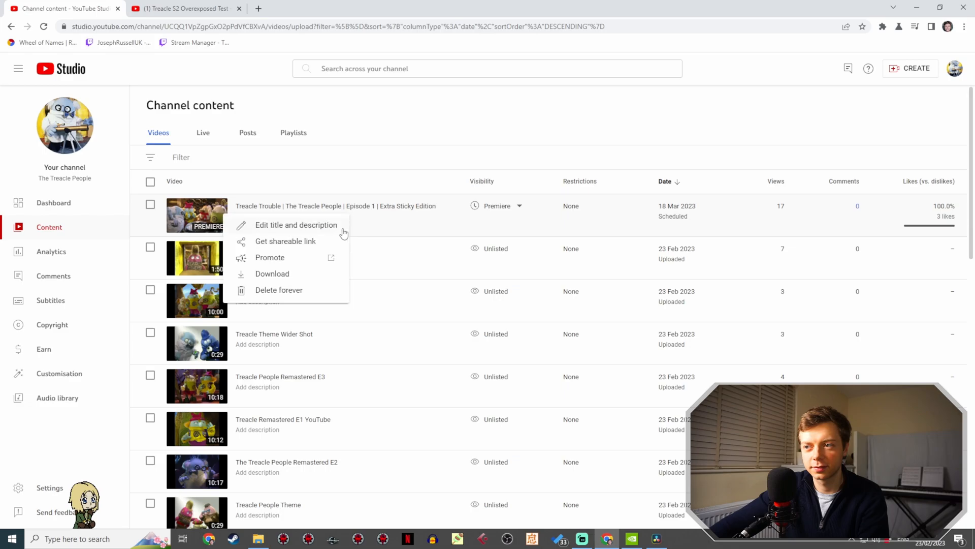
click(320, 242)
- Switch to Streamlabs Desktop and send the copied video link in the stream chat
click(582, 538)
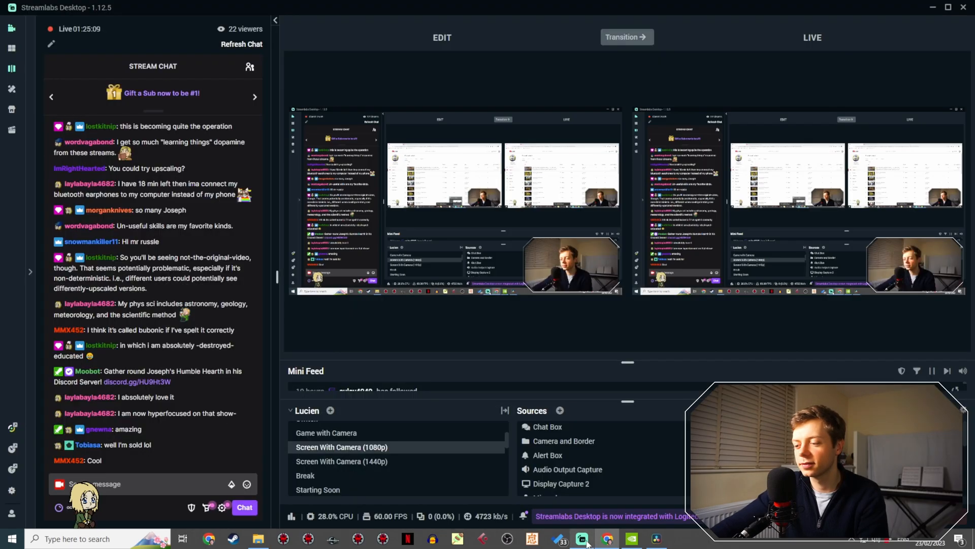
click(156, 488)
key(ctrl+v)
key(Return)
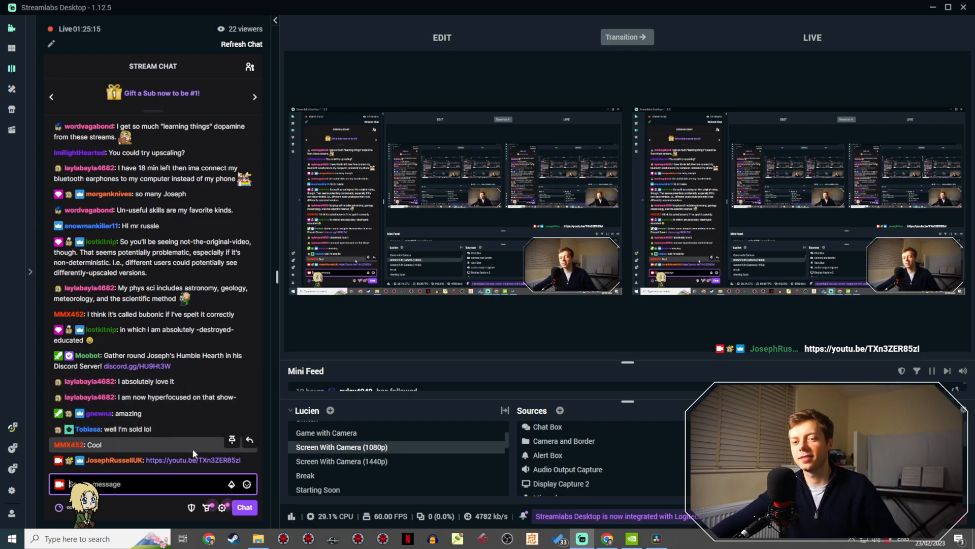
- Return to DaVinci Resolve and move the Timeline 1 playhead to 01:00:03:20
click(658, 537)
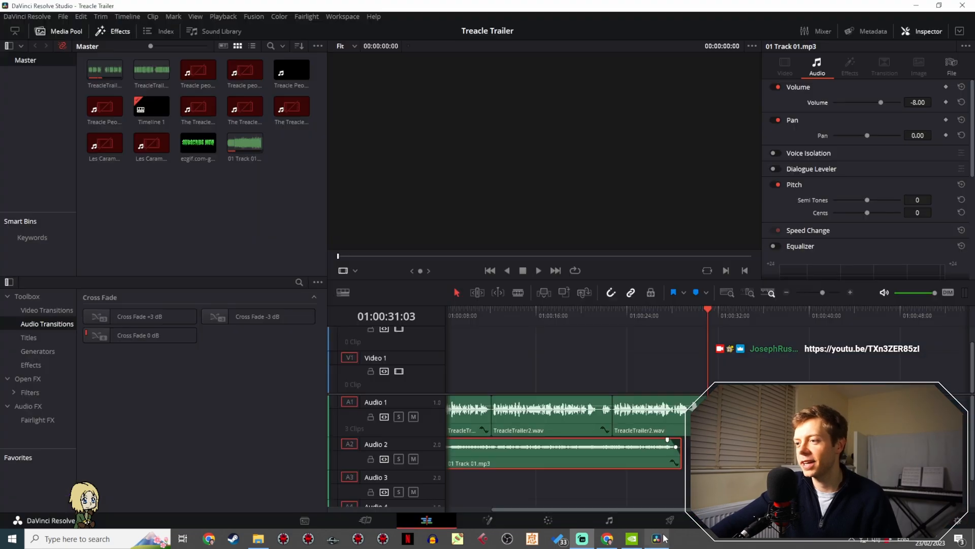
drag(558, 349, 656, 315)
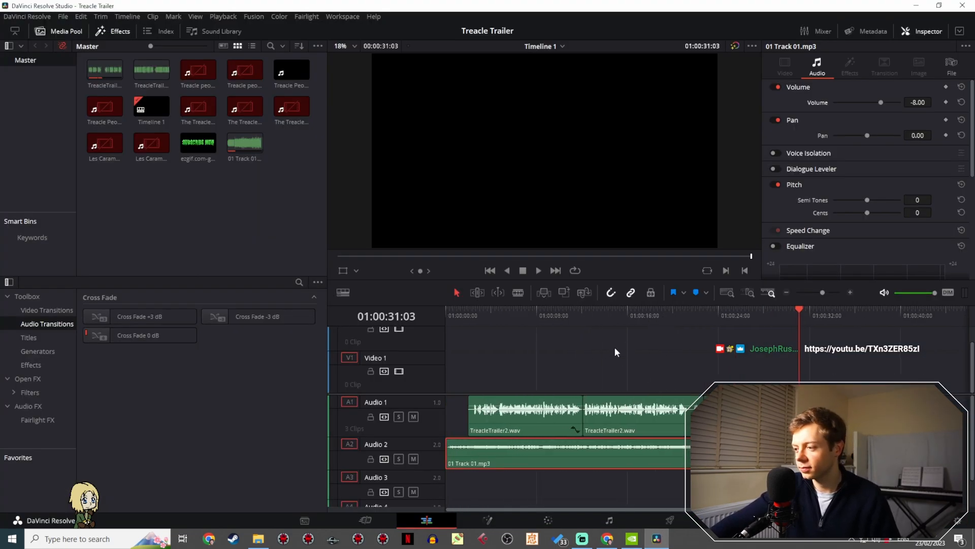
click(475, 311)
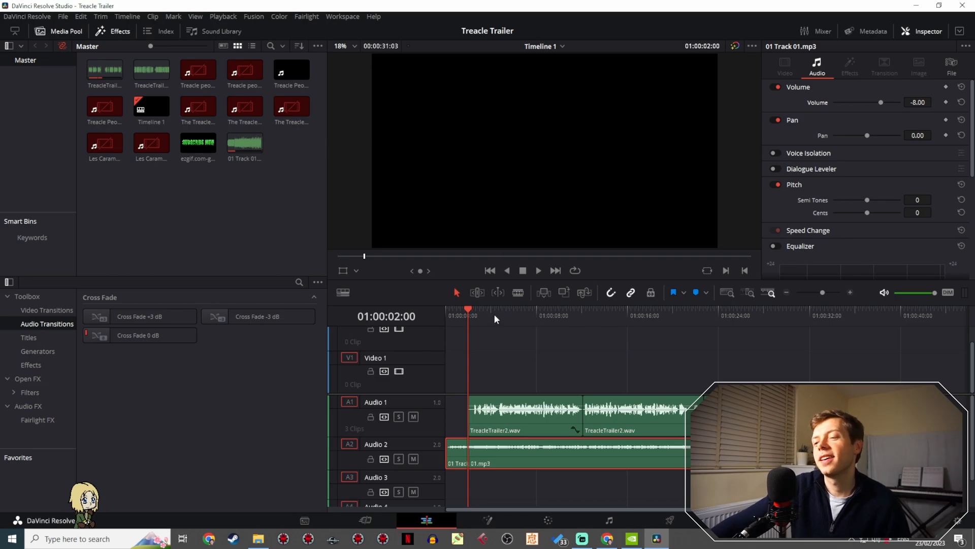
click(489, 310)
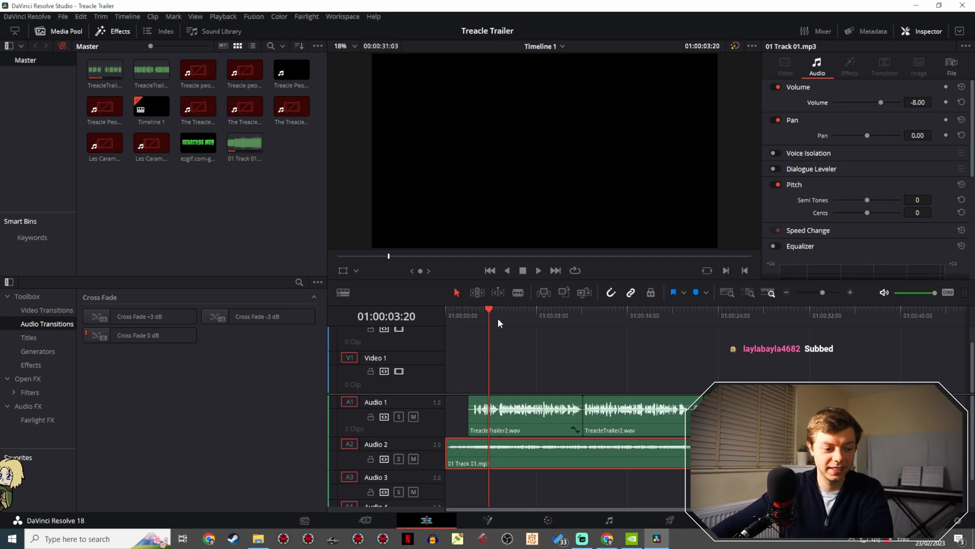
- Open the Videos folder on SSD 2 (D:) in File Explorer and place its window clear of the empty timeline area
mouse_move(822, 293)
mouse_down()
mouse_move(813, 293)
mouse_move(822, 294)
mouse_up()
scroll(602, 347, right, 5)
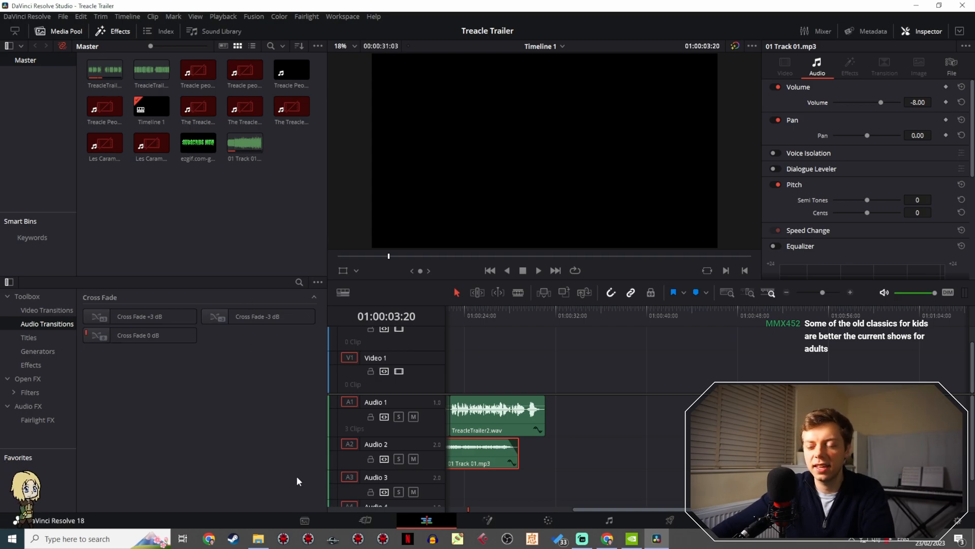
click(258, 538)
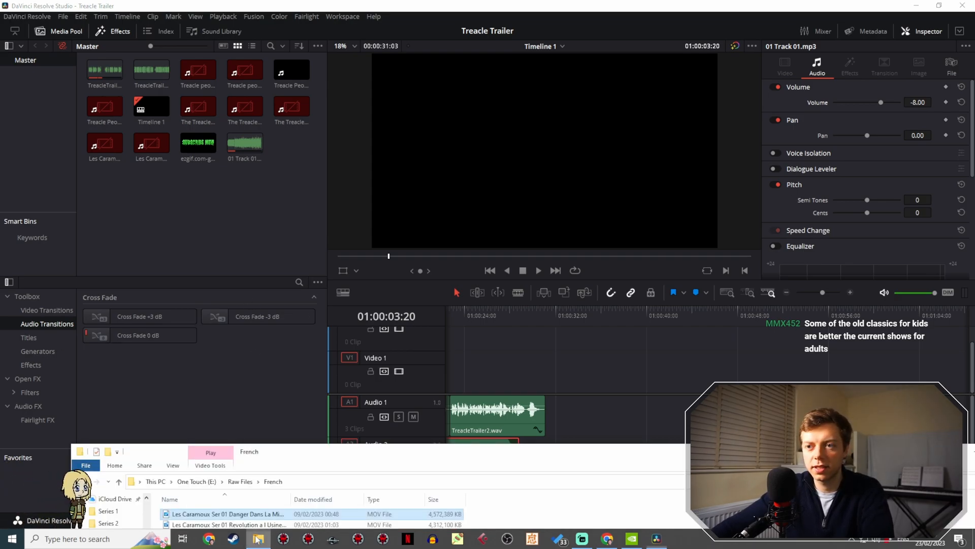
drag(326, 452, 274, 75)
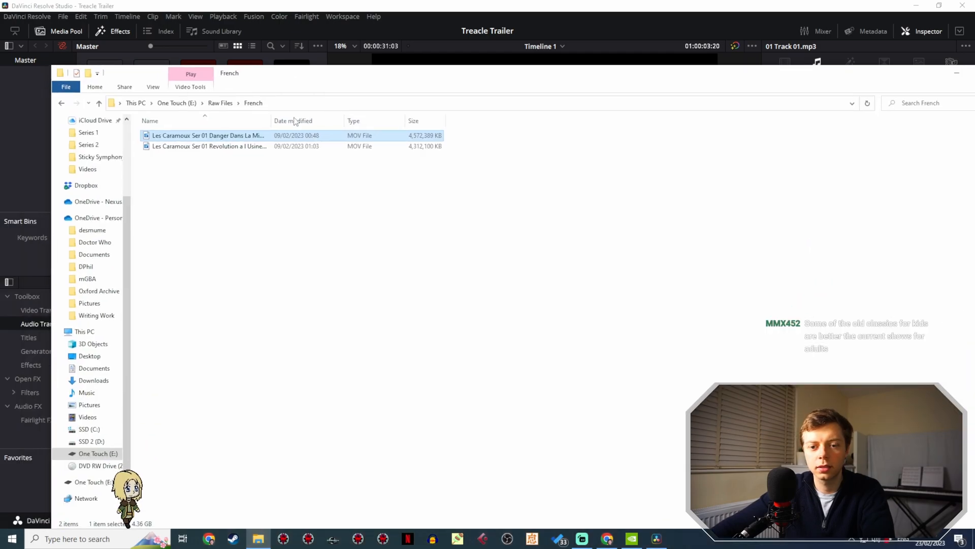
click(91, 441)
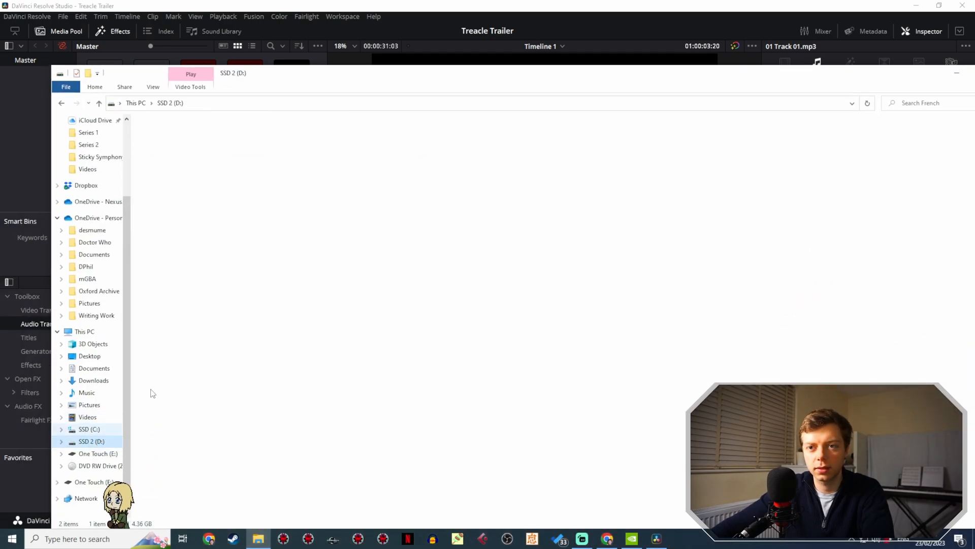
double_click(196, 243)
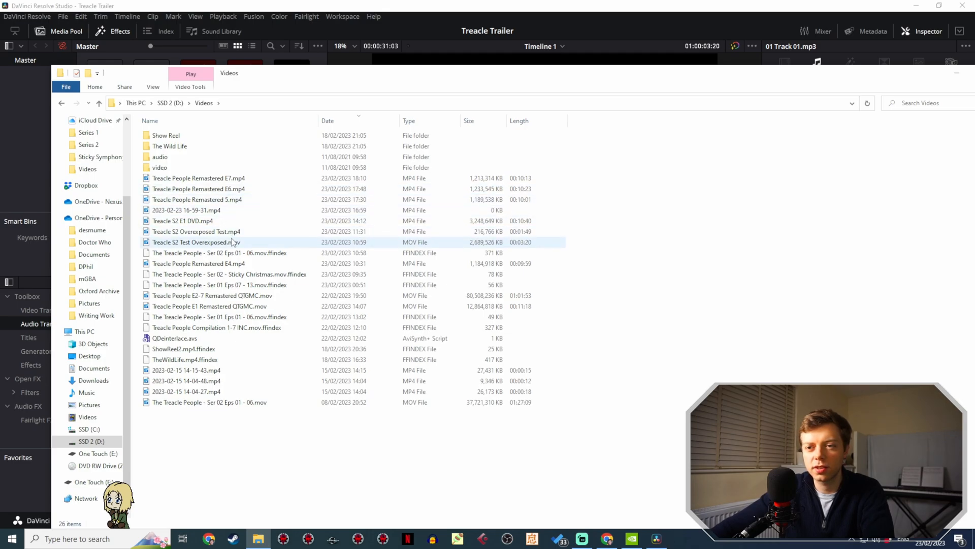
click(239, 306)
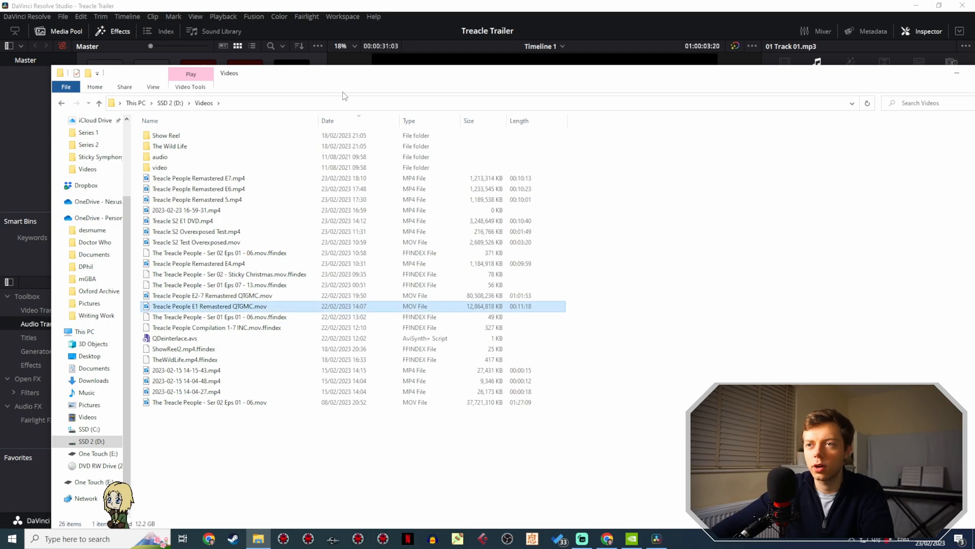
drag(374, 80, 395, 187)
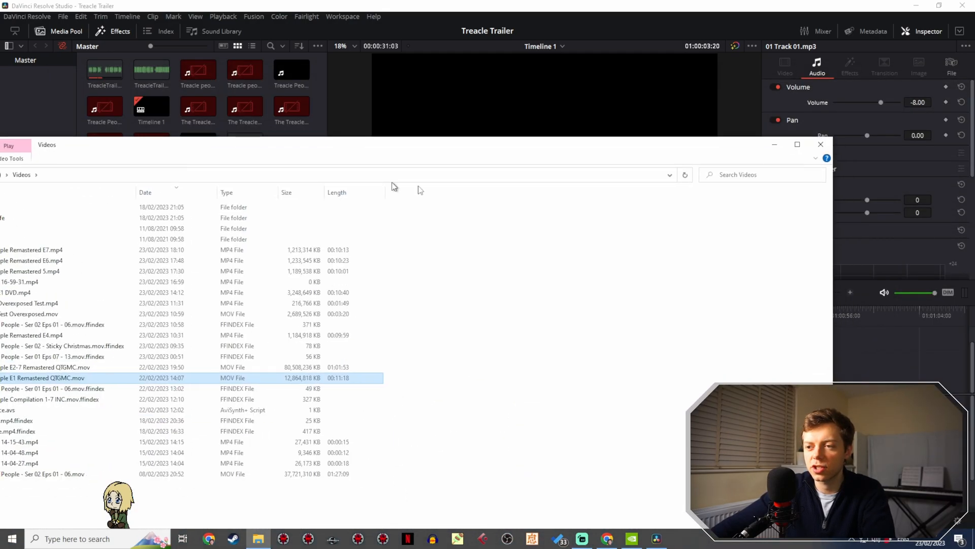
drag(674, 283, 192, 283)
- Add Treacle People E1 Remastered QTGMC.mov and Treacle People E2-7 Remastered QTGMC.mov to Timeline 1 after the trailer audio
drag(53, 378, 630, 402)
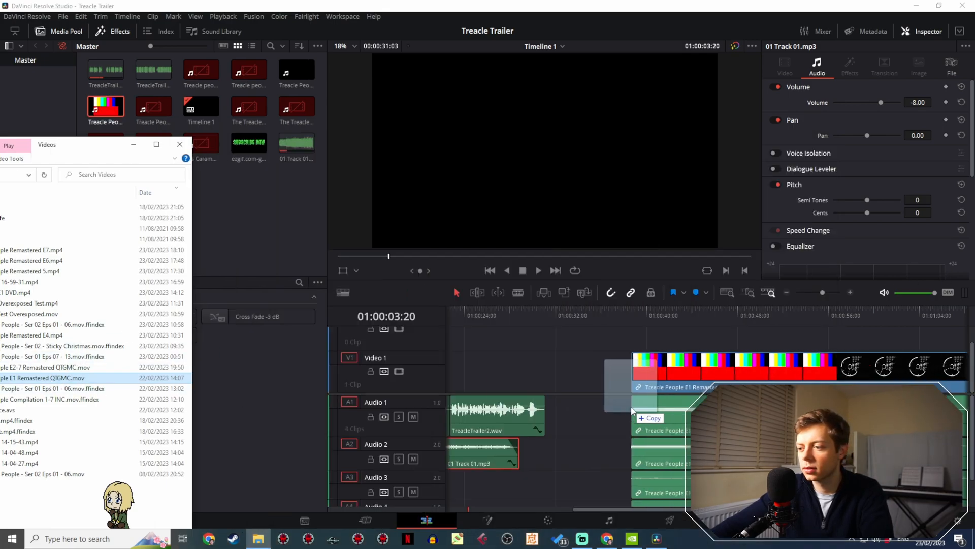
key(alt+Tab)
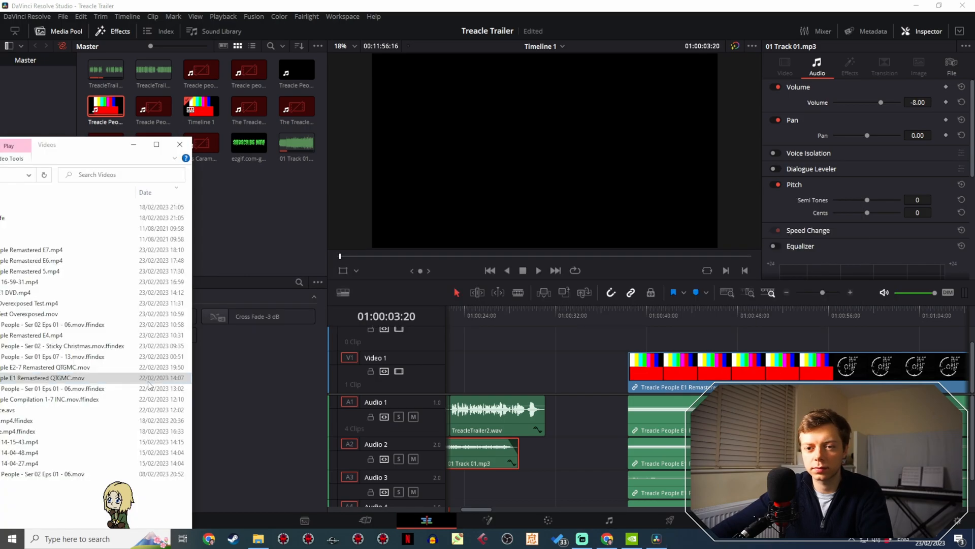
drag(92, 367, 831, 326)
drag(820, 294, 806, 293)
key(alt+Tab)
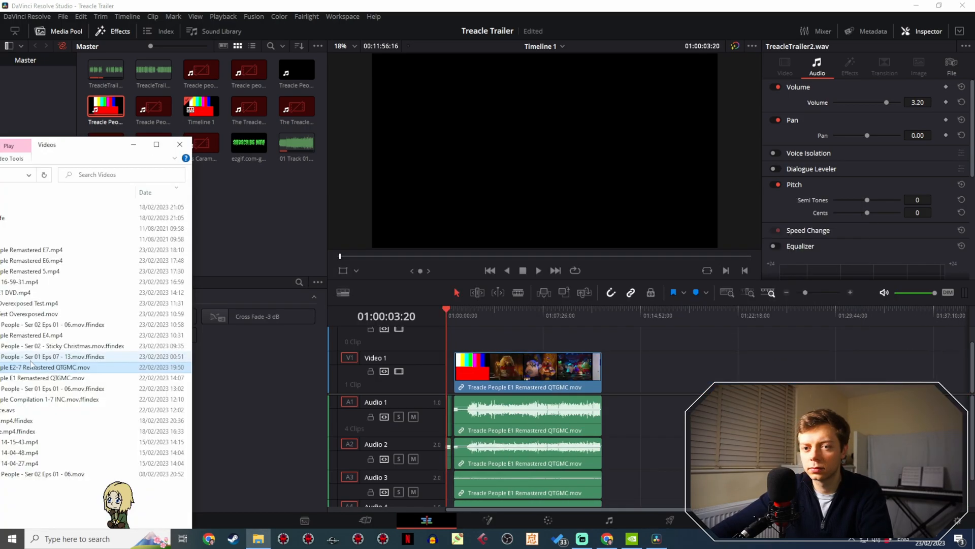
drag(53, 370, 656, 375)
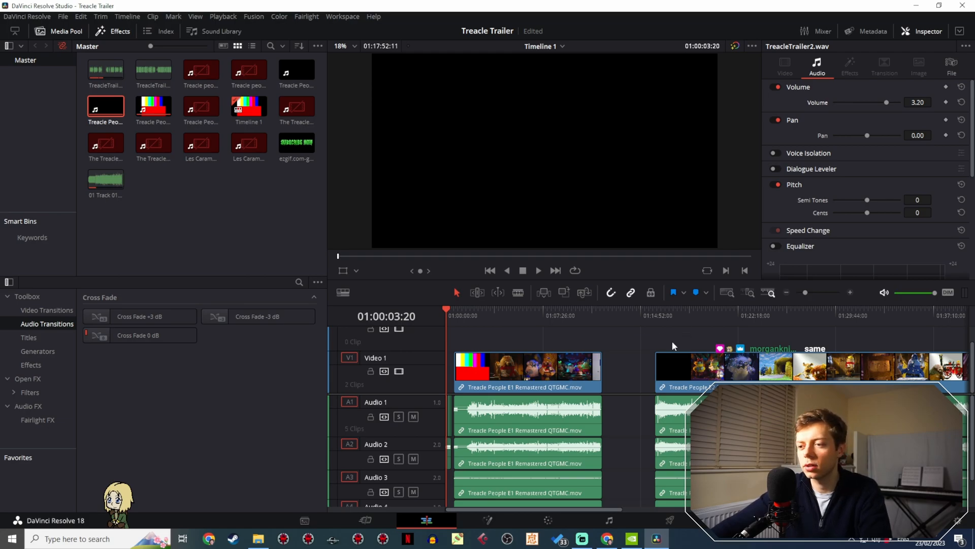
- Undo adding both remastered episode files to the timeline and return to the Videos folder in File Explorer
key(ctrl+z)
key(ctrl+z)
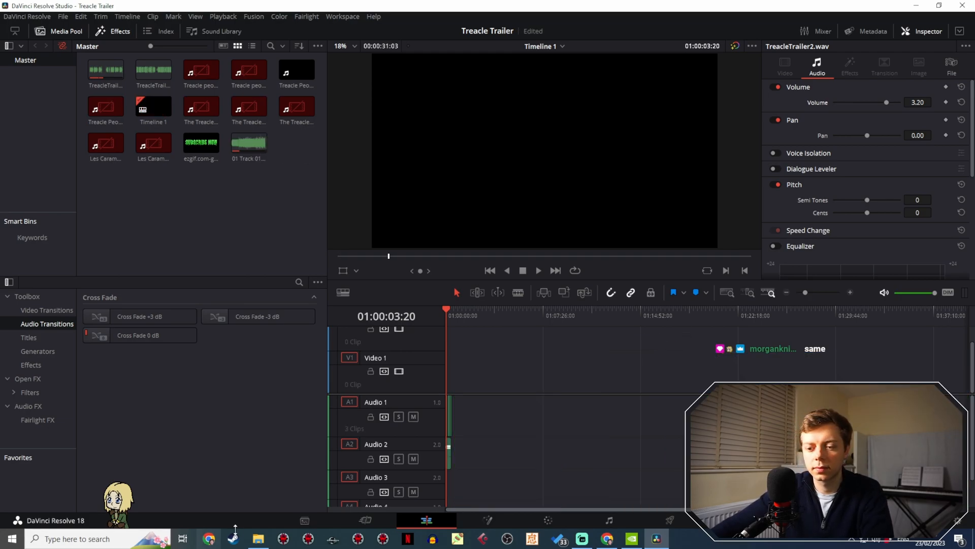
click(258, 538)
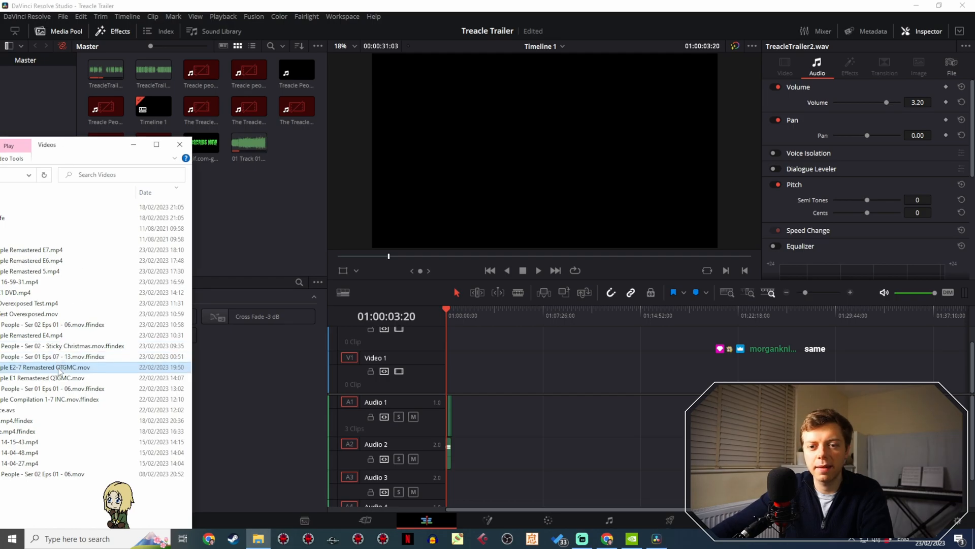
- Import Treacle People E2-7 Remastered QTGMC.mov and Treacle People E1 Remastered QTGMC.mov into the Master bin and open each clip
drag(94, 367, 247, 212)
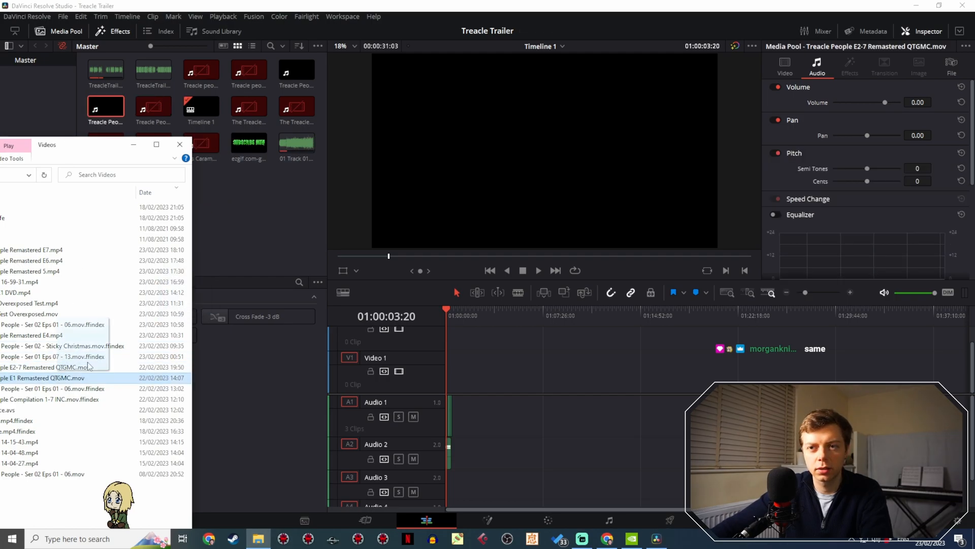
click(242, 209)
double_click(106, 108)
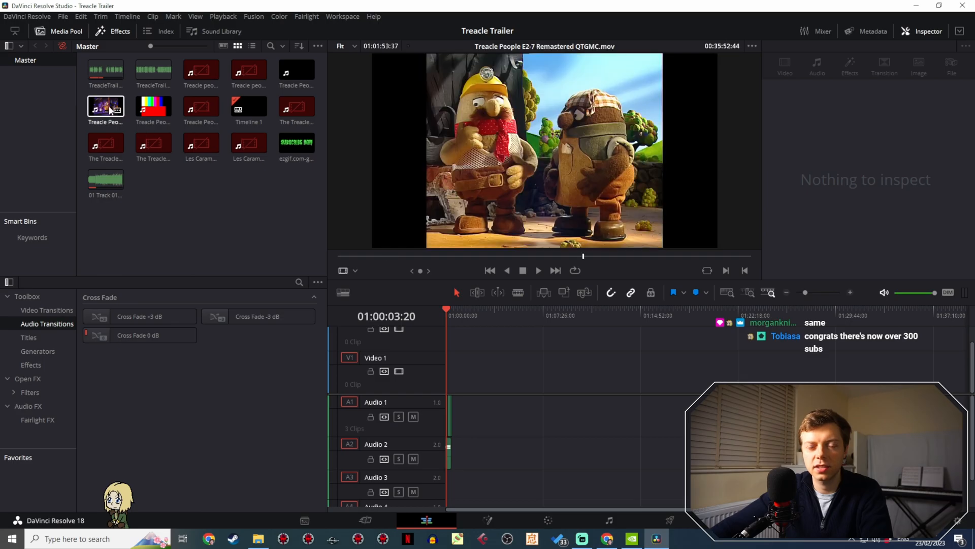
double_click(155, 107)
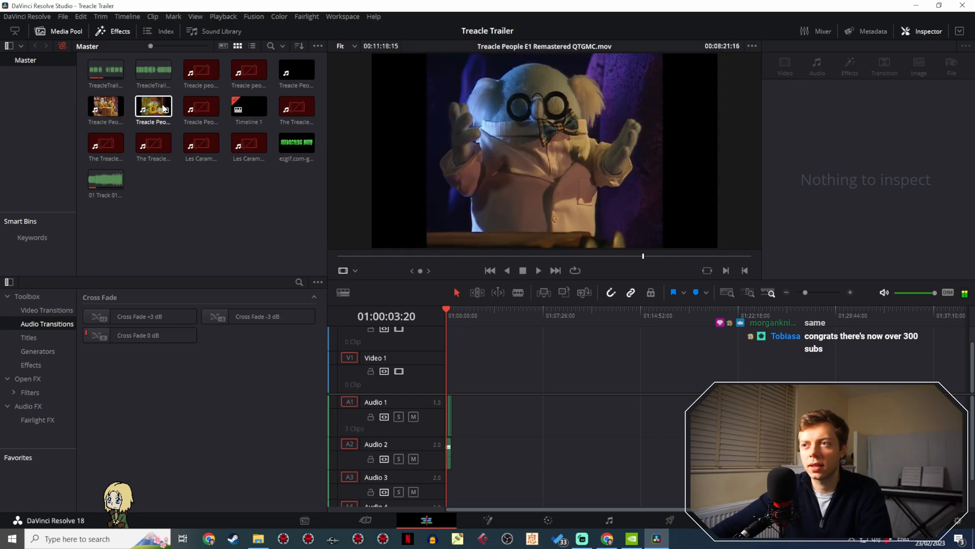
- In the E2-7 clip's attributes, make Audio 1 a Stereo track from Embedded Channels 1 and 2 and delete the remaining mono tracks
double_click(119, 111)
right_click(100, 110)
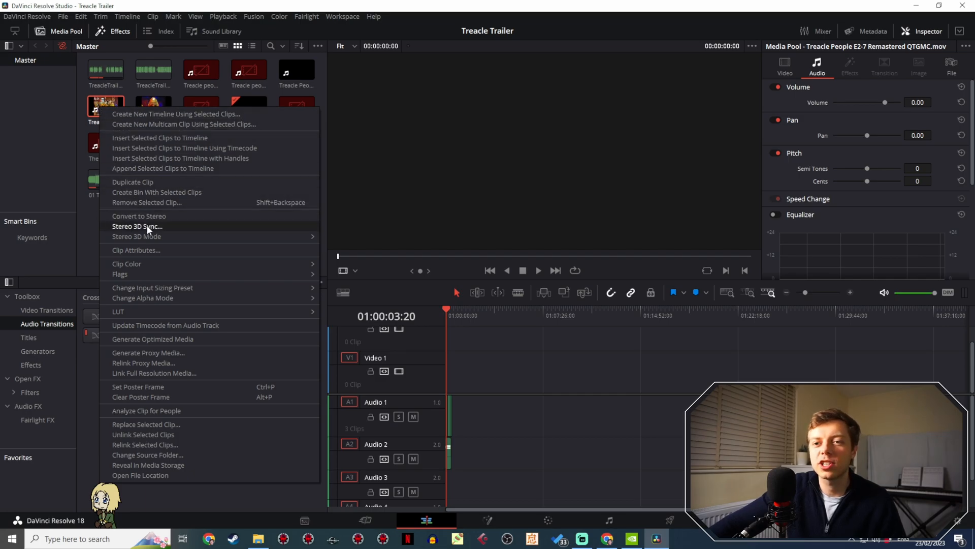
click(156, 250)
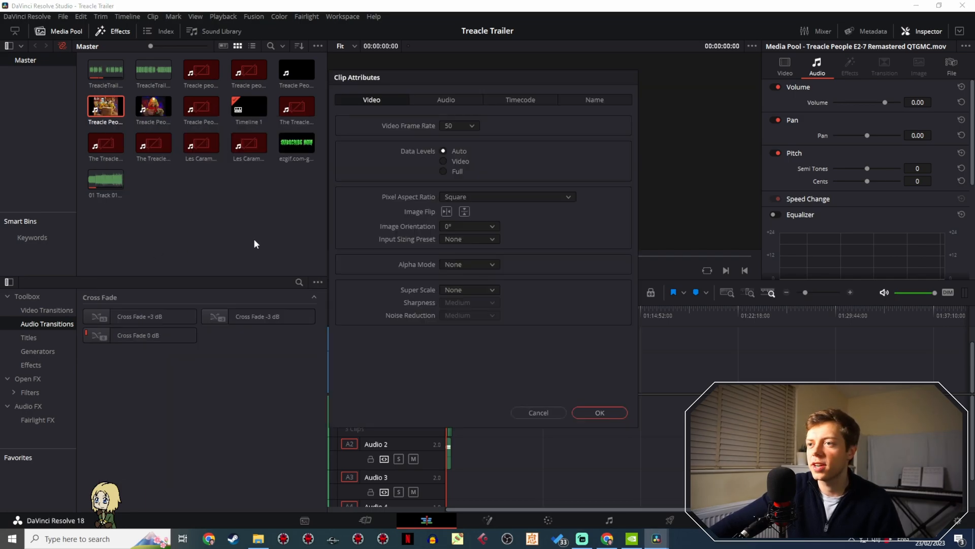
click(468, 102)
click(447, 126)
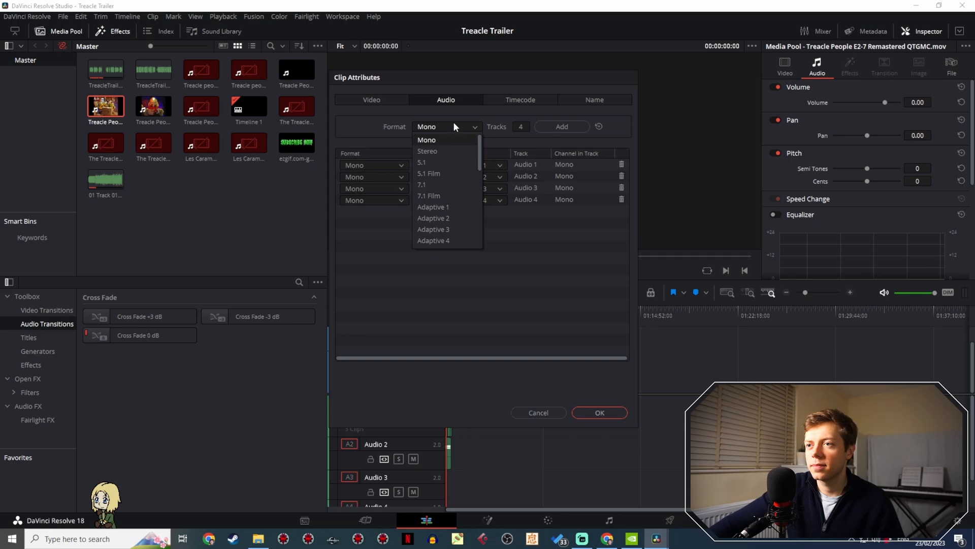
click(453, 126)
click(395, 161)
click(374, 187)
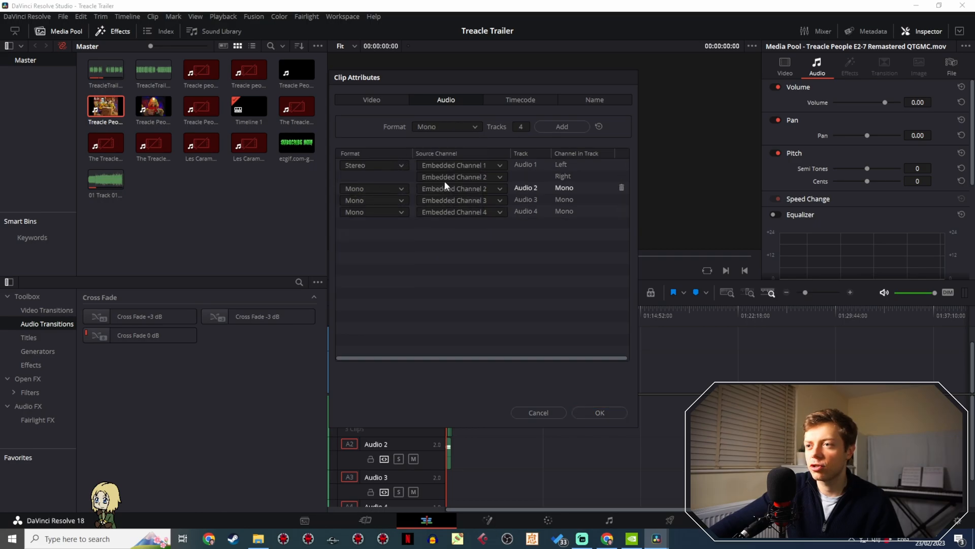
click(622, 188)
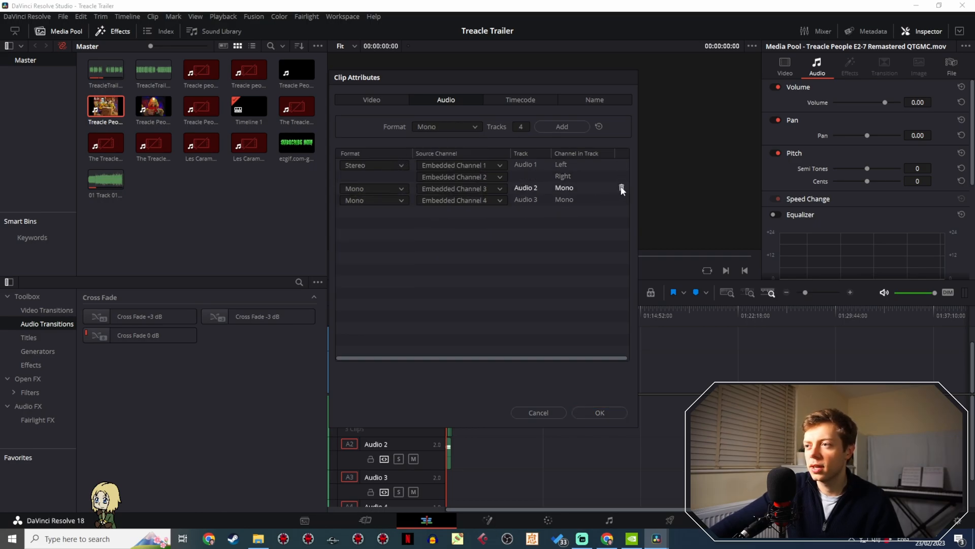
click(621, 188)
click(621, 188)
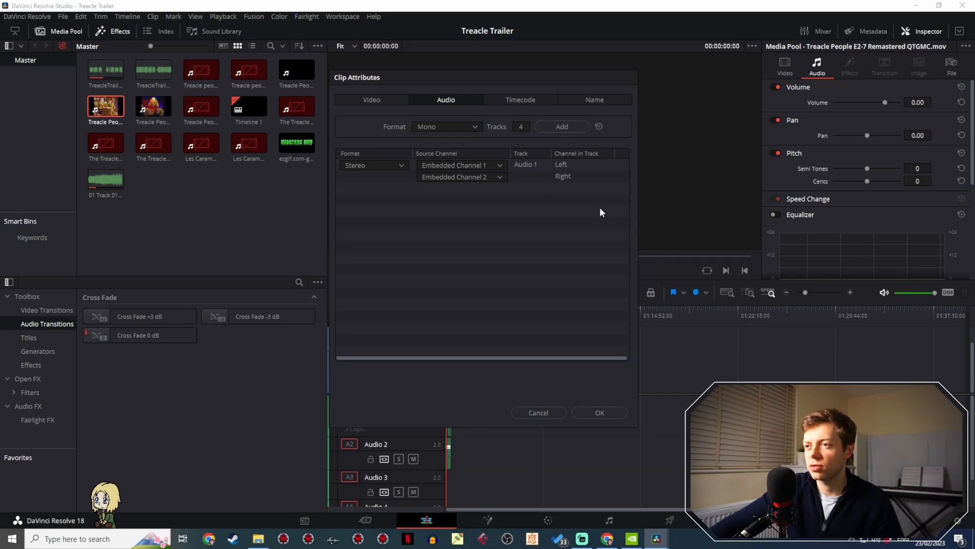
click(591, 412)
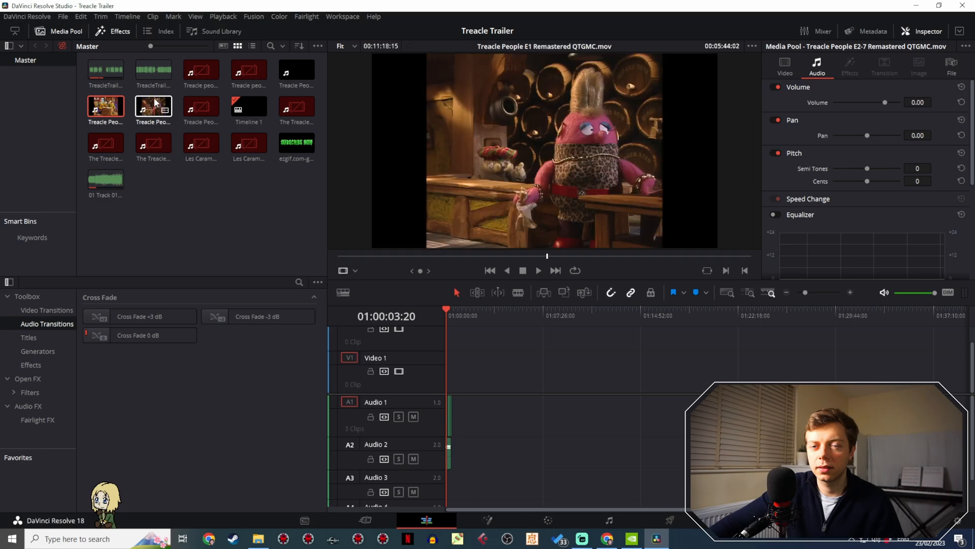
- Give the E1 Remastered clip one Stereo audio track from Embedded Channels 1 and 2, deleting its remaining mono tracks
click(155, 101)
right_click(155, 101)
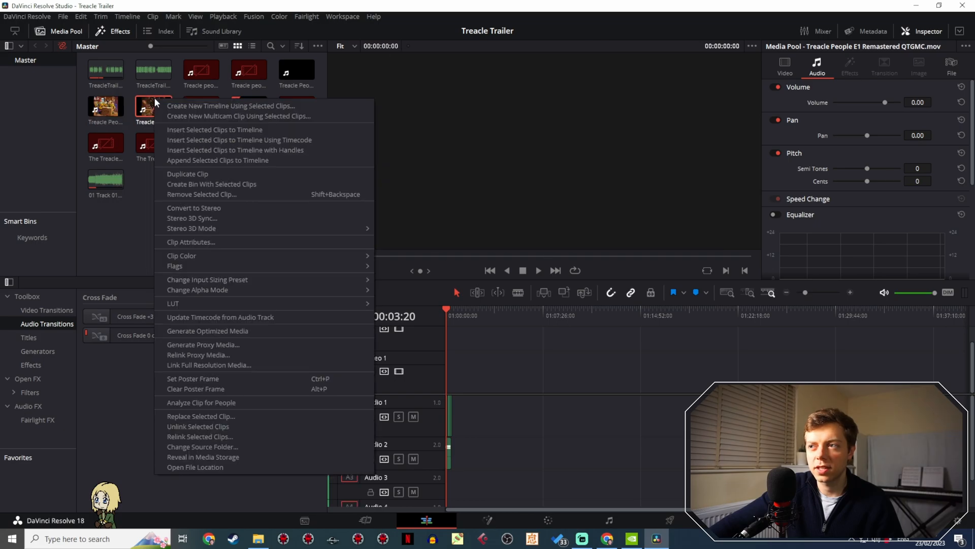
click(215, 242)
click(384, 165)
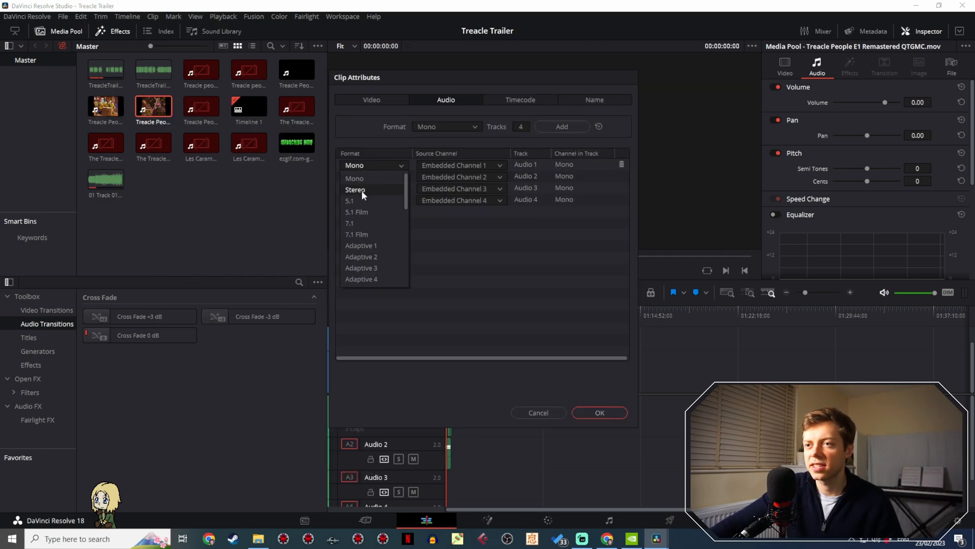
click(361, 190)
click(623, 188)
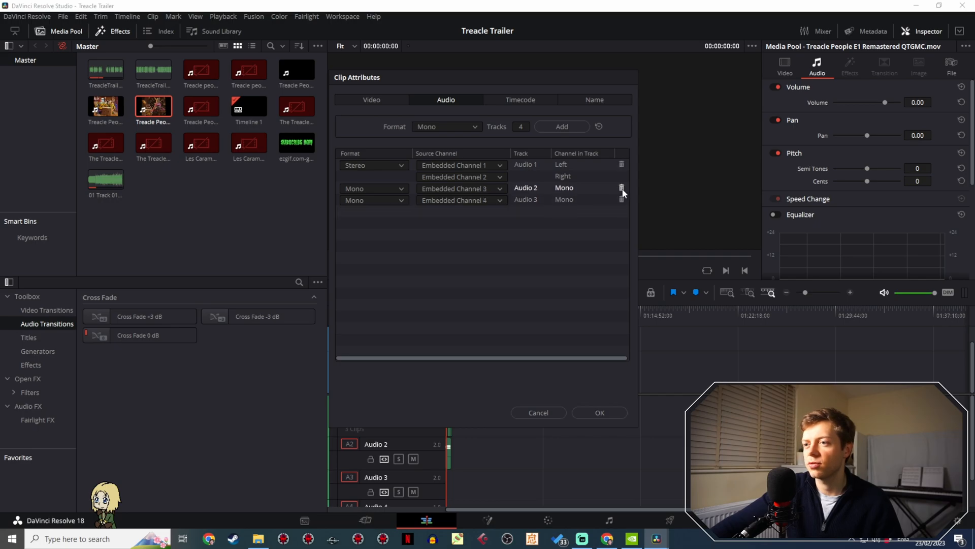
click(623, 188)
click(623, 188)
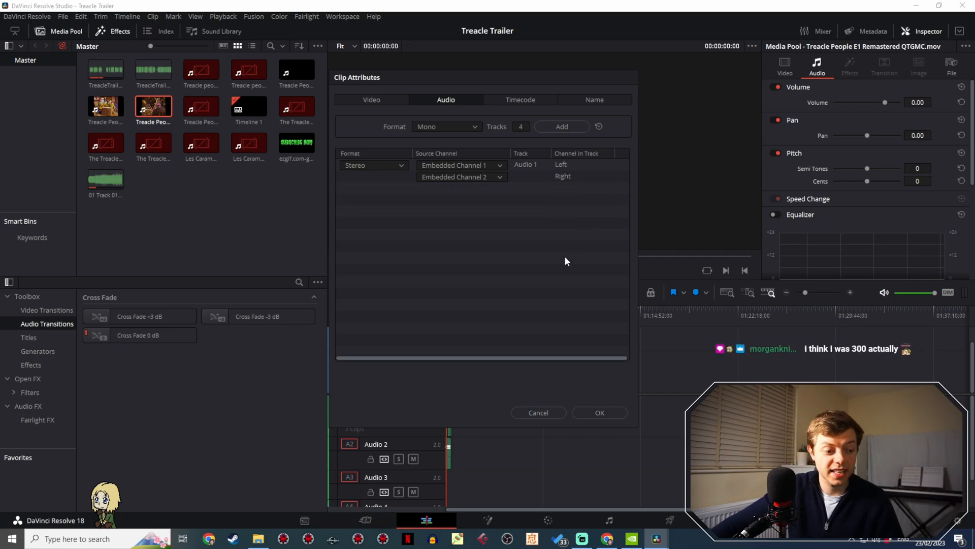
click(595, 410)
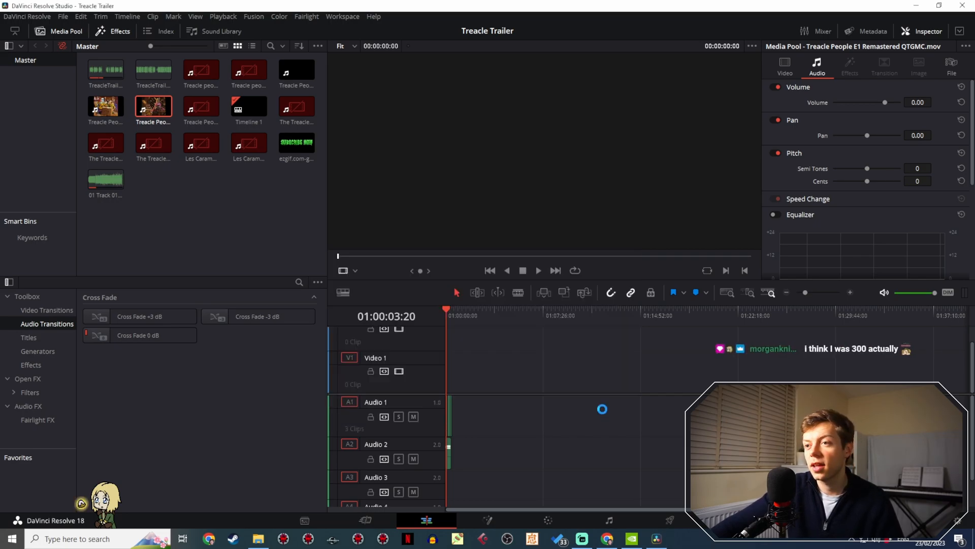
- Add the E2-7 clip to Video 1 and Audio 1 after the trailer audio, and the E1 clip after it with a gap
click(104, 105)
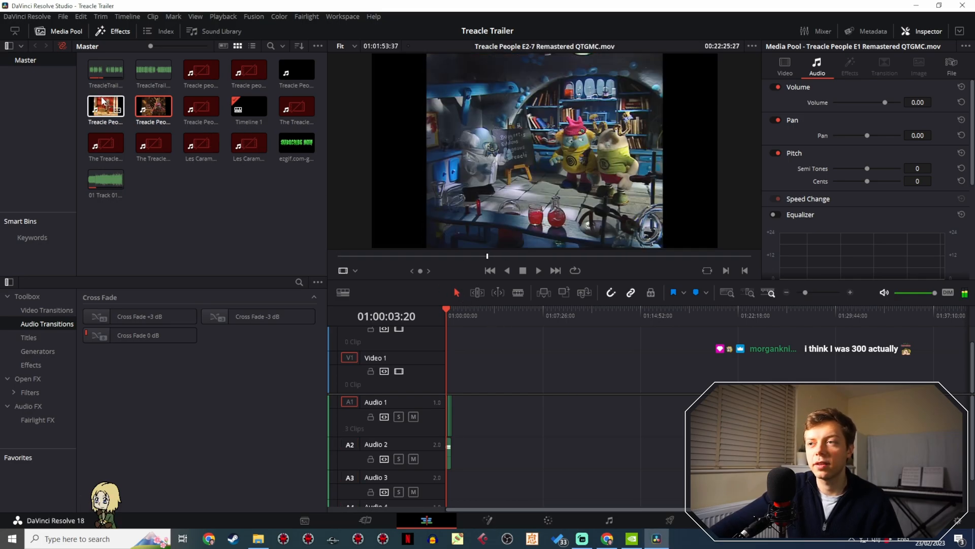
drag(104, 106, 488, 366)
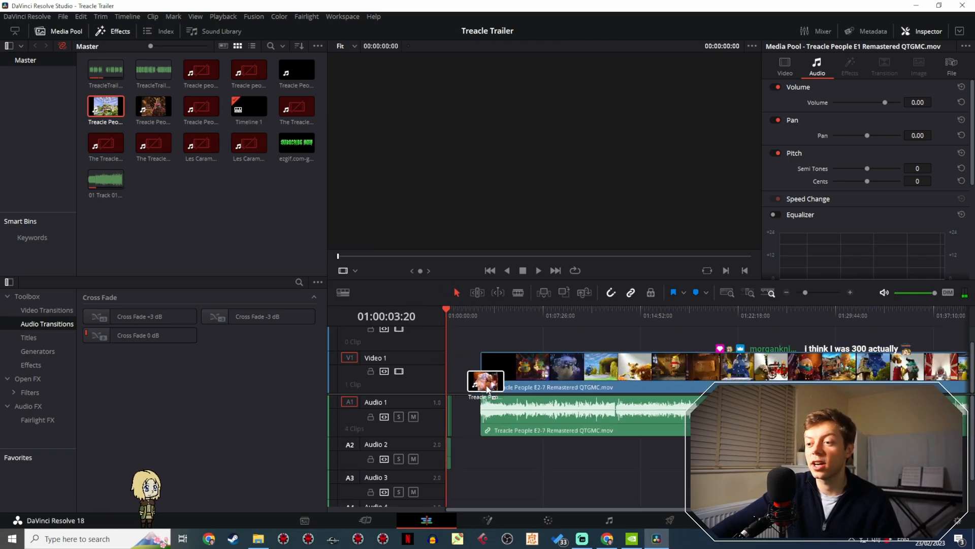
drag(813, 291, 801, 296)
click(154, 106)
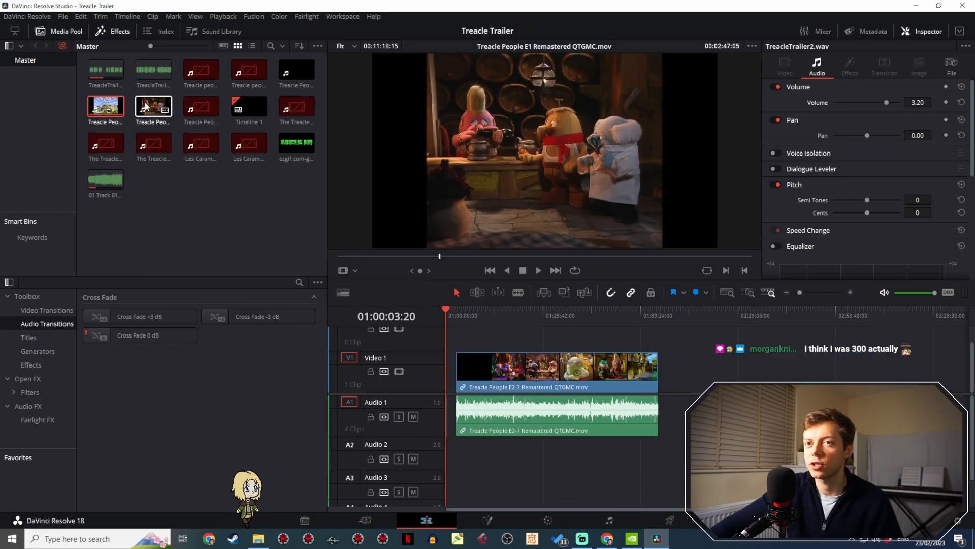
drag(153, 106, 697, 380)
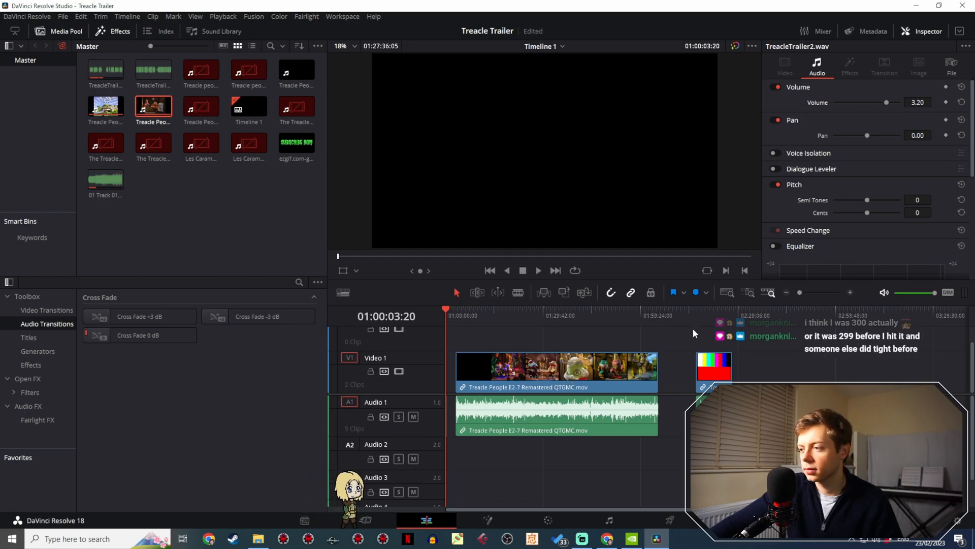
drag(706, 319, 711, 319)
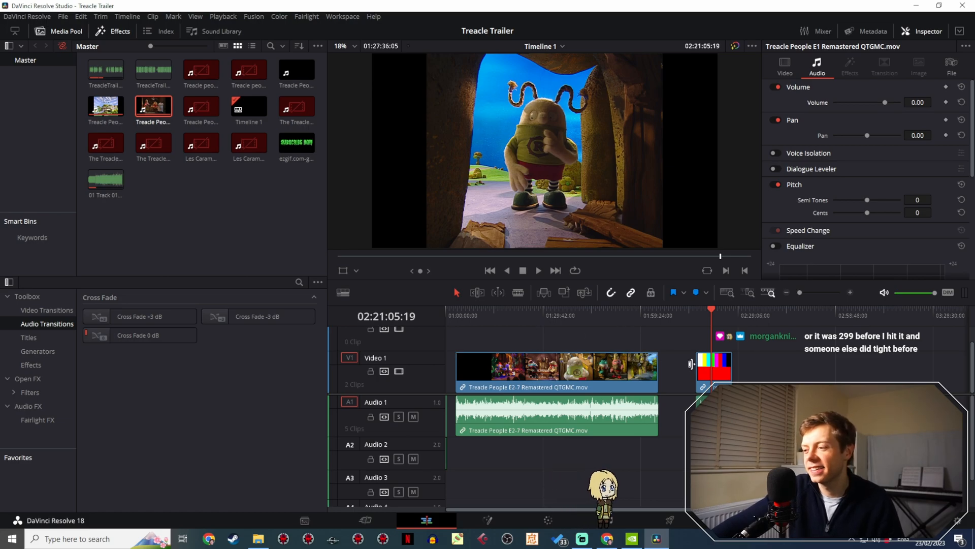
- Move the E1 clip to Video 2 ahead of the E2-7 clip, and shift E2-7 by +11:18:07 to start where E1 ends
drag(723, 375, 475, 359)
drag(518, 390, 556, 392)
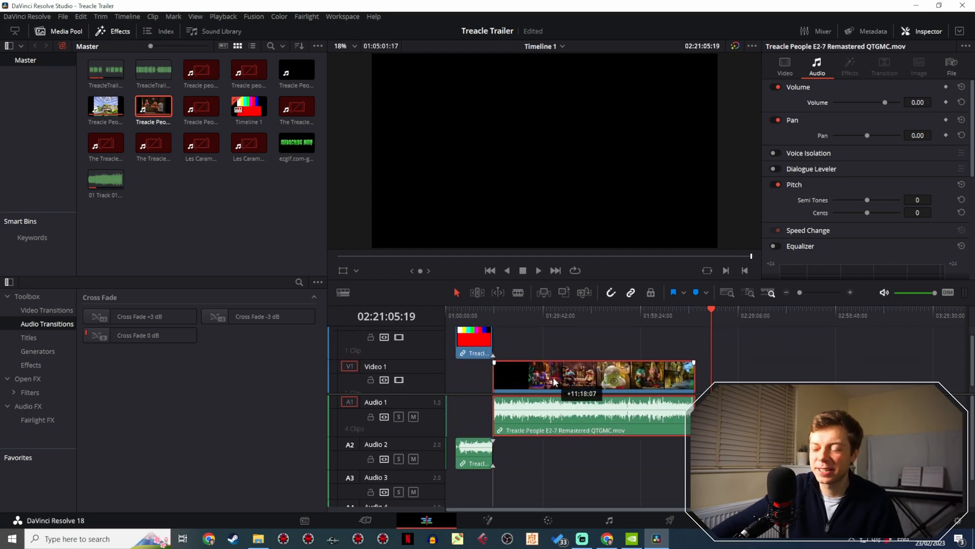
click(468, 315)
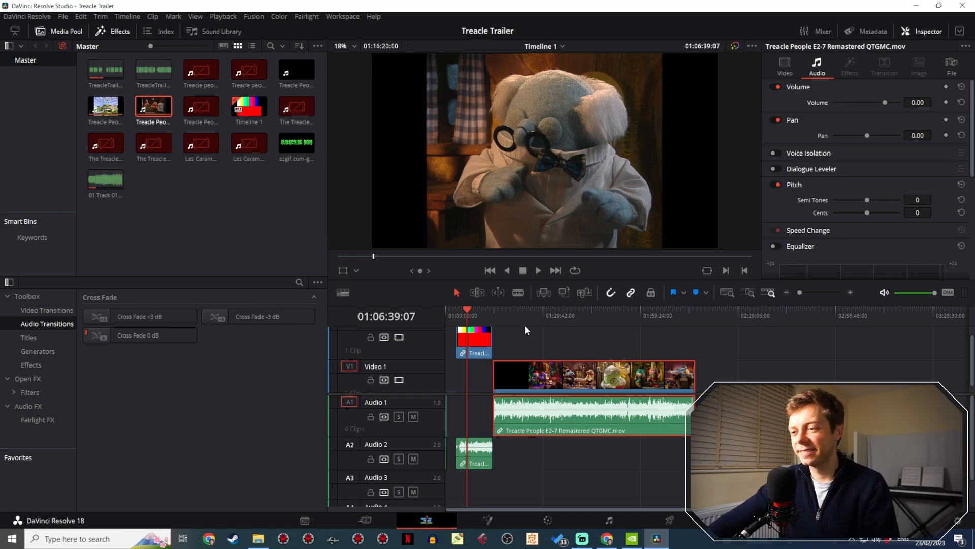
click(456, 309)
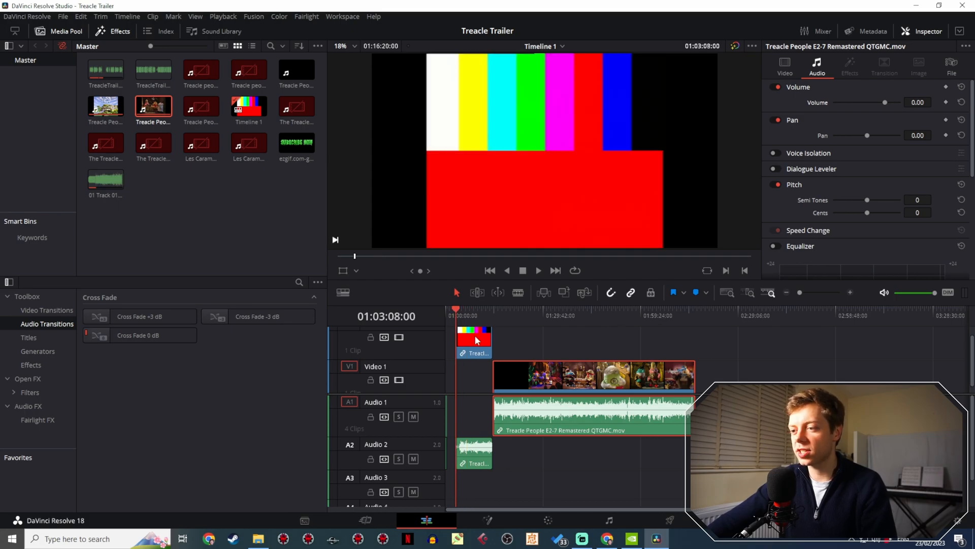
- Move the E1 clip along Video 2 past the end of E2-7 and set the playhead to E2-7's start at 01:14:26:07
drag(478, 341, 750, 342)
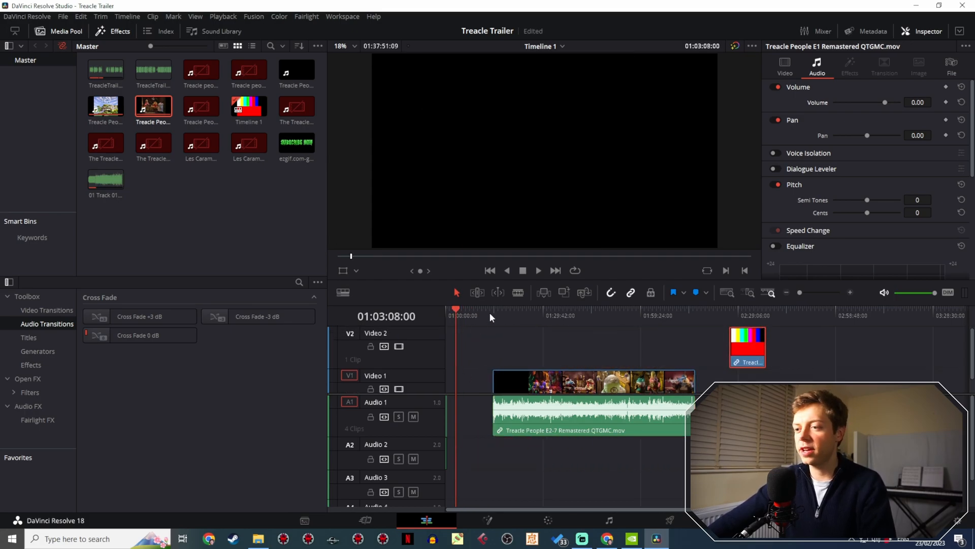
mouse_move(489, 312)
mouse_down()
mouse_move(484, 330)
mouse_move(500, 316)
mouse_up()
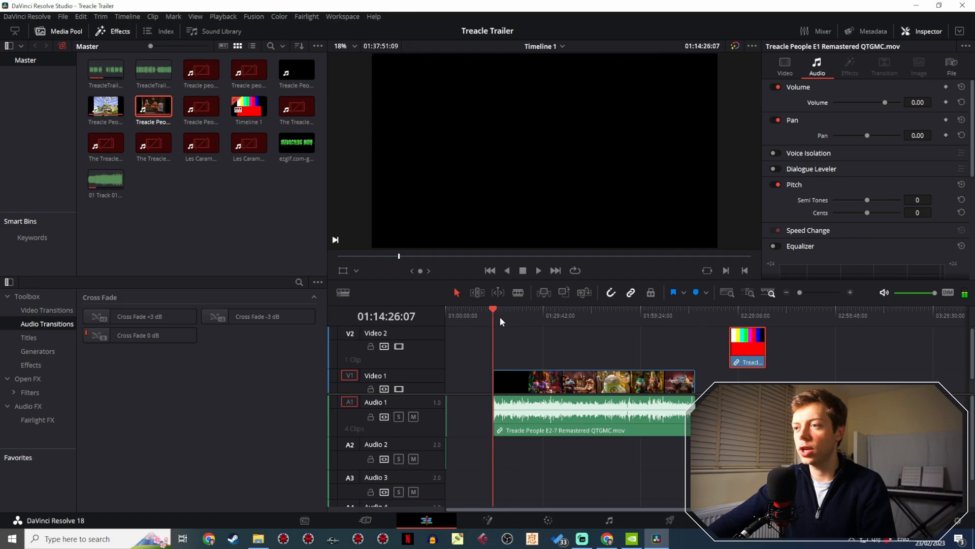
- Try trimming the start of the E2-7 clip to 01:14:33:14 and play it from there
drag(800, 293, 807, 292)
drag(761, 327, 627, 315)
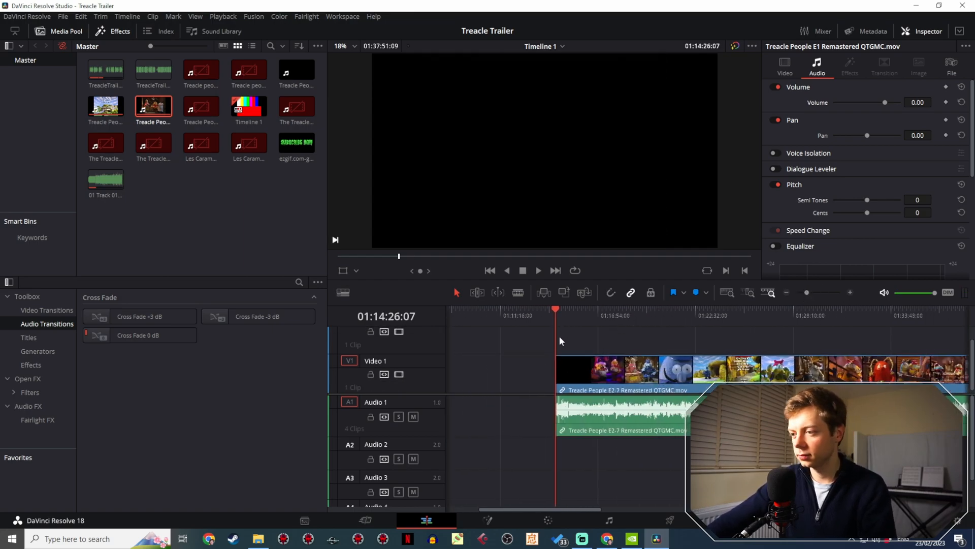
drag(561, 364, 559, 364)
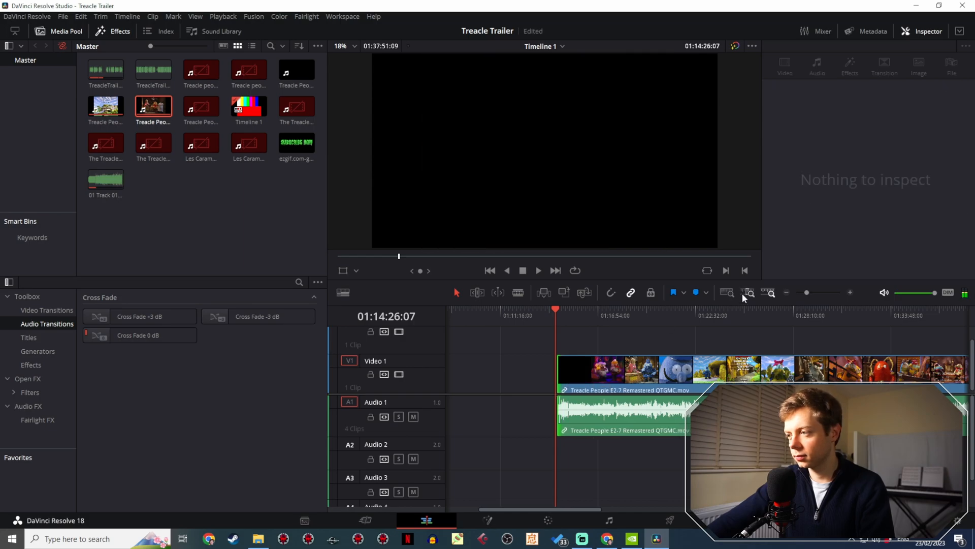
drag(807, 293, 815, 292)
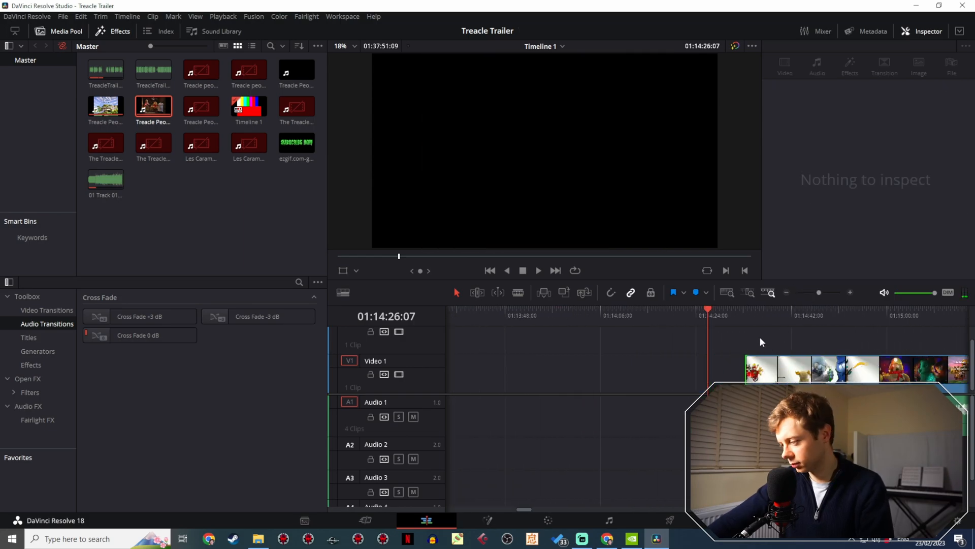
drag(744, 326, 532, 304)
click(525, 311)
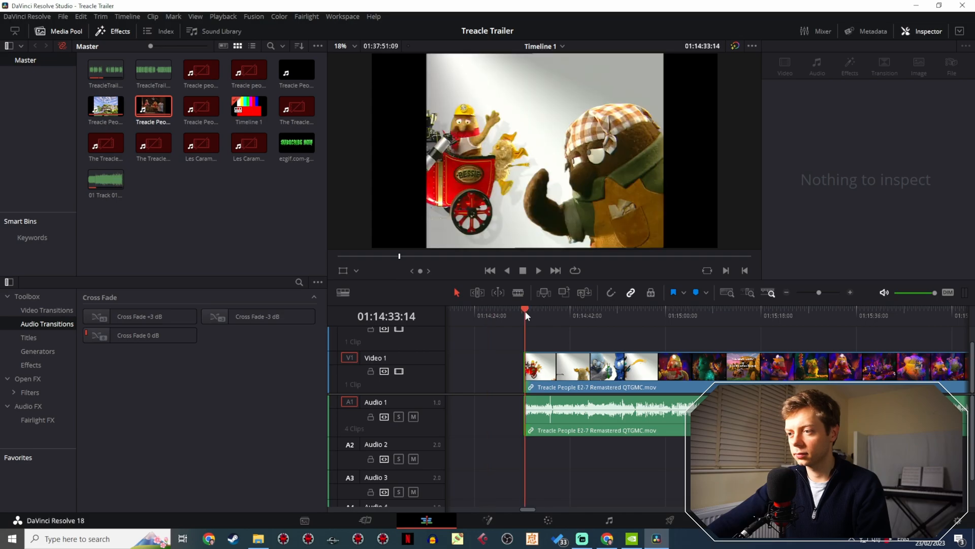
key(space)
click(525, 311)
- Extend the E2-7 clip's start back to its first frame and play its opening, leaving the playhead at 01:14:26:23
drag(525, 364, 487, 363)
drag(491, 319, 486, 316)
key(space)
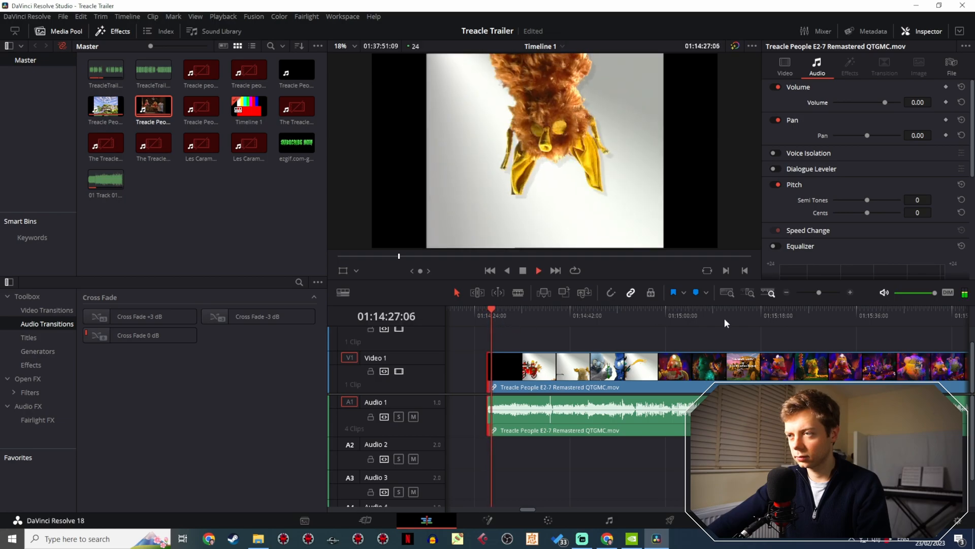
click(487, 320)
key(space)
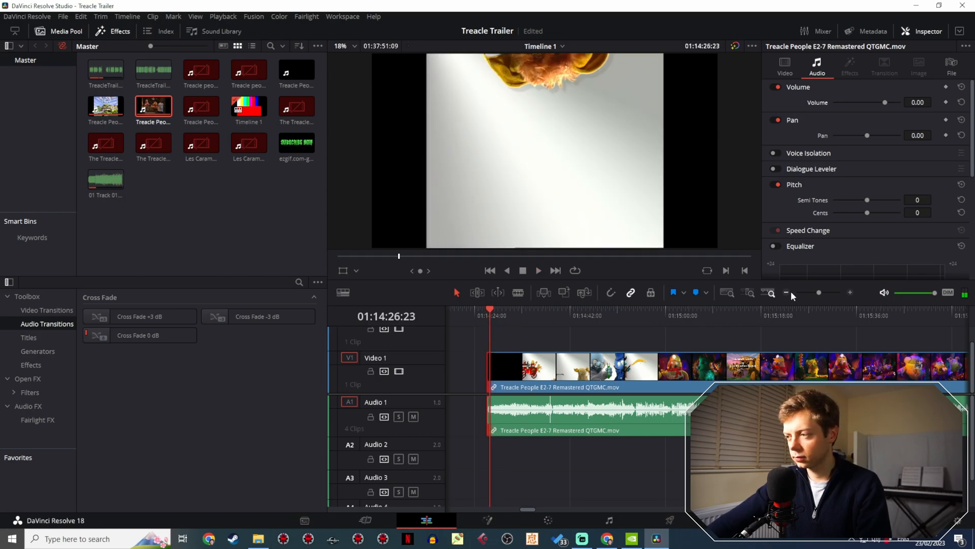
- Unlink the E2-7 clip's video from its audio and split the video at about 01:15:15 with the Blade tool
drag(819, 294, 817, 294)
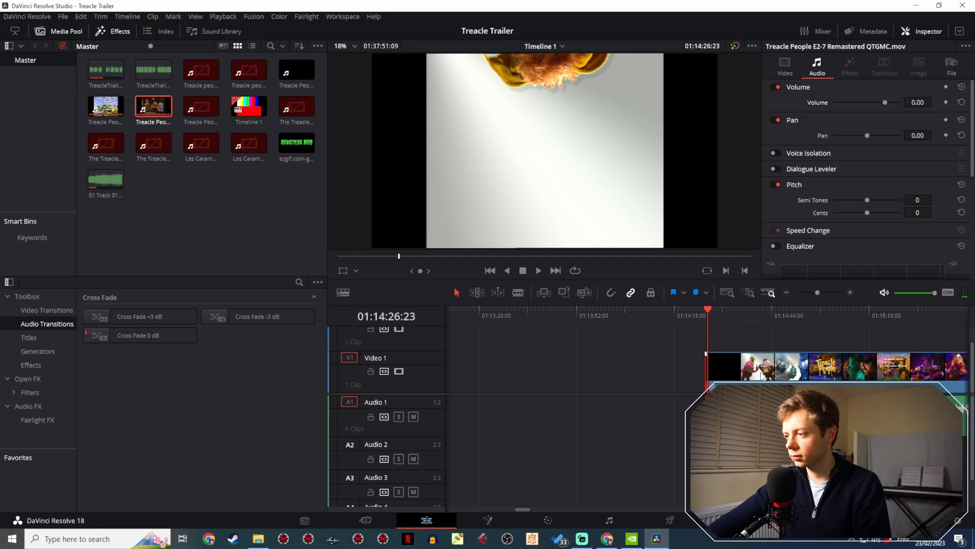
right_click(801, 376)
click(806, 365)
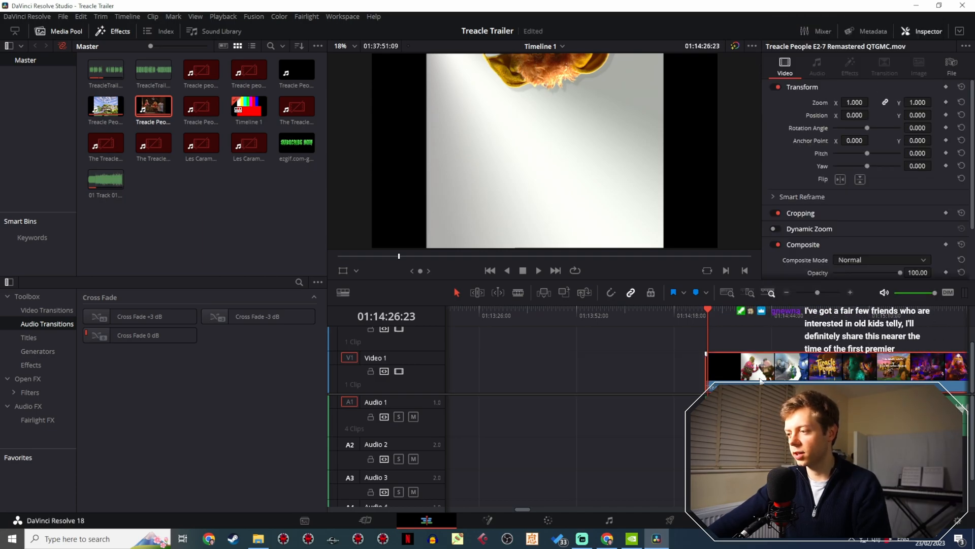
click(889, 368)
click(457, 293)
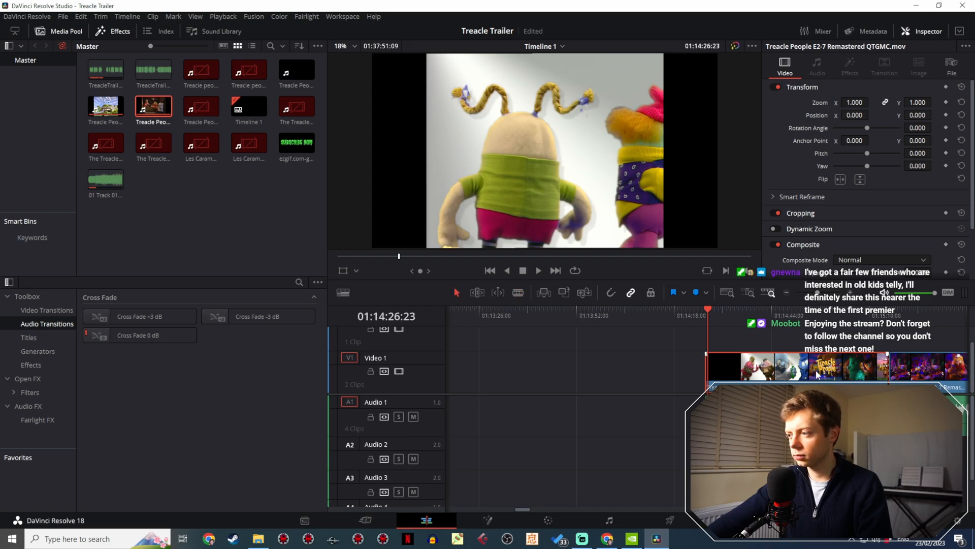
- Return the playhead to the start of Timeline 1 at 01:00:00:00
drag(817, 294, 805, 293)
drag(477, 312, 384, 319)
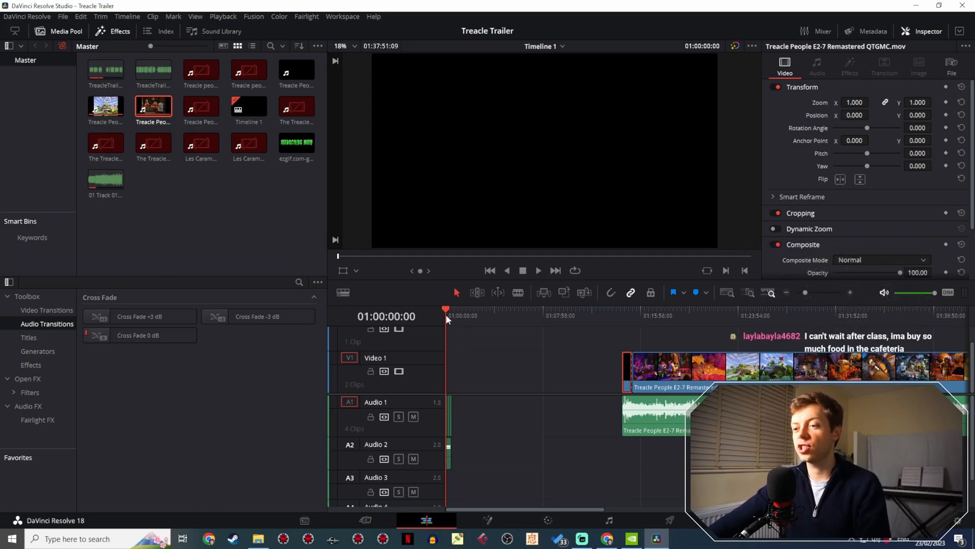
- Paste the separated E2-7 video opening on Video 1 at the timeline start, 01:00:00:00
drag(450, 317, 437, 316)
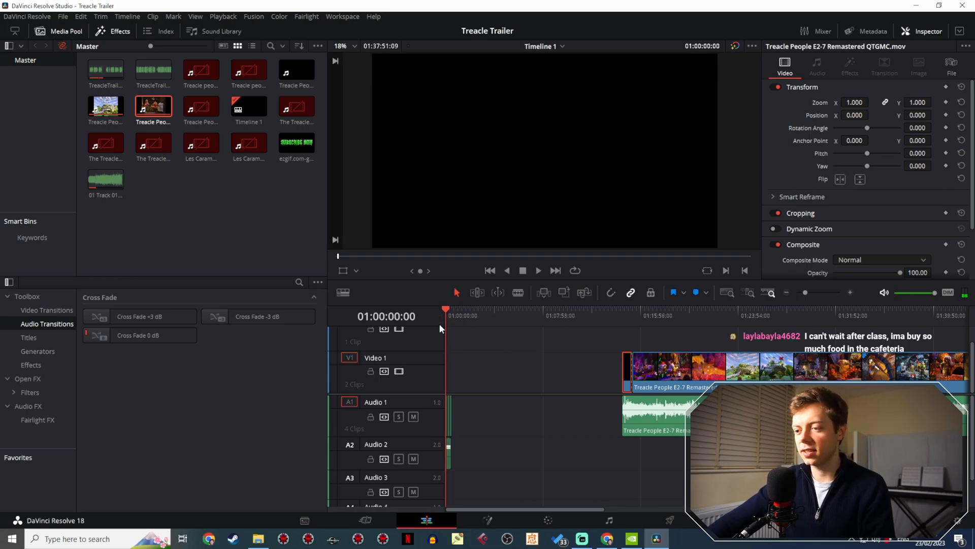
key(ctrl+v)
drag(803, 293, 830, 295)
click(444, 317)
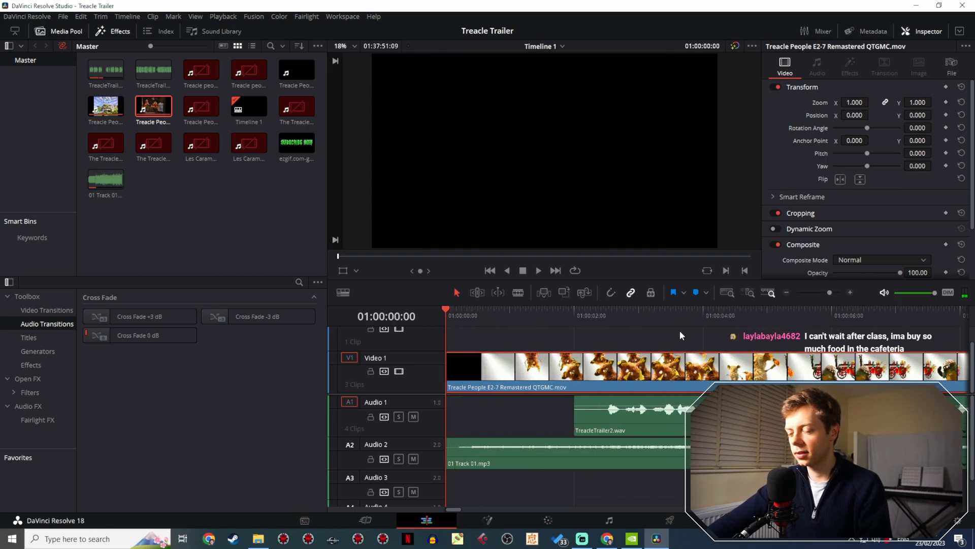
- Cut the black opening off the pasted clip at 01:00:00:05 and start the remaining video at 01:00:00:00, leaving the narration in place
key(space)
drag(463, 316, 458, 312)
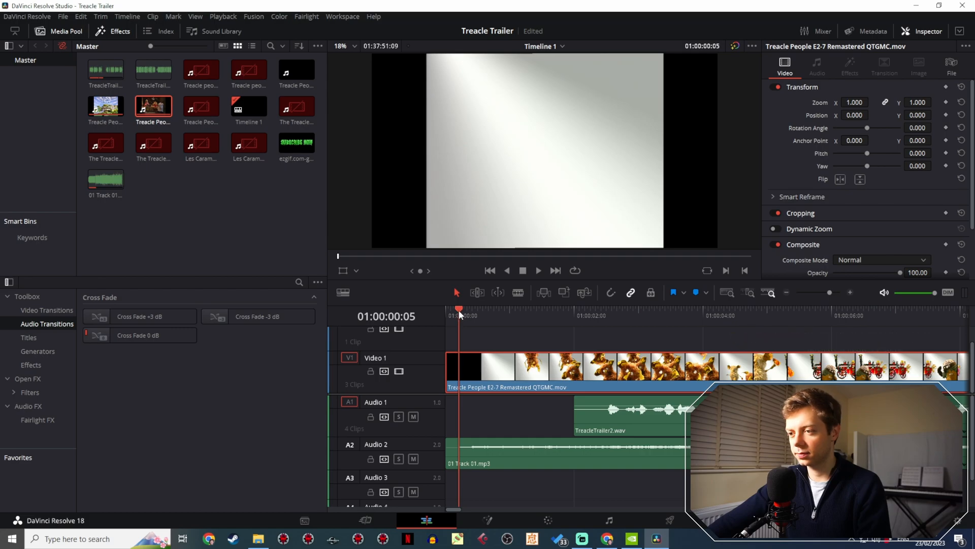
click(460, 363)
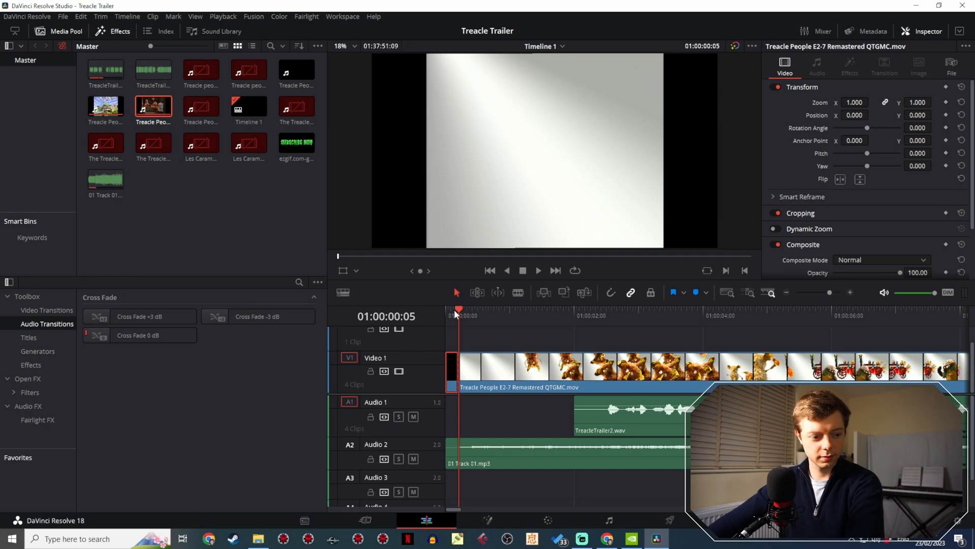
key(Delete)
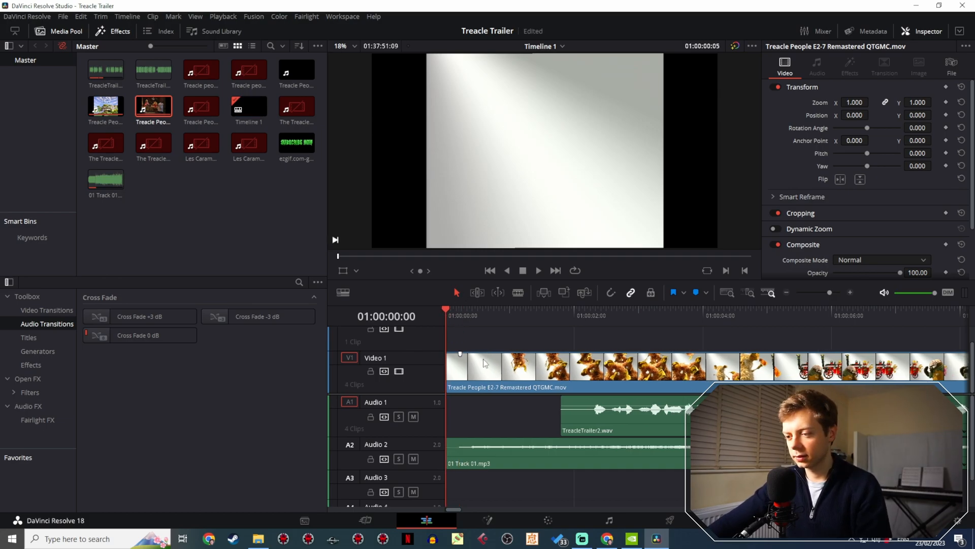
key(ctrl+z)
mouse_move(450, 375)
mouse_down()
mouse_move(601, 370)
mouse_move(463, 376)
mouse_up()
- Play the trimmed opening with the narration from 01:00:00:00 to 01:00:30:22
click(578, 314)
key(space)
click(575, 314)
key(Home)
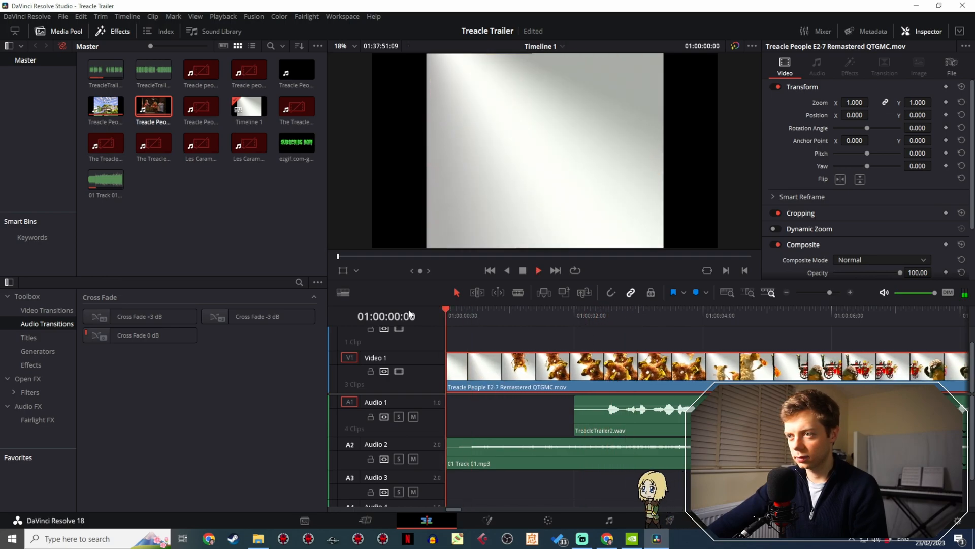
key(space)
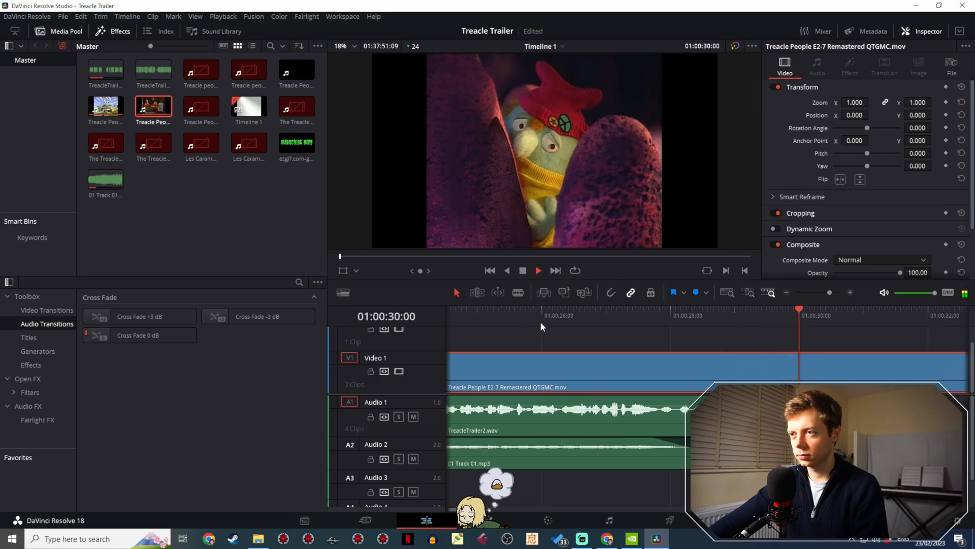
key(space)
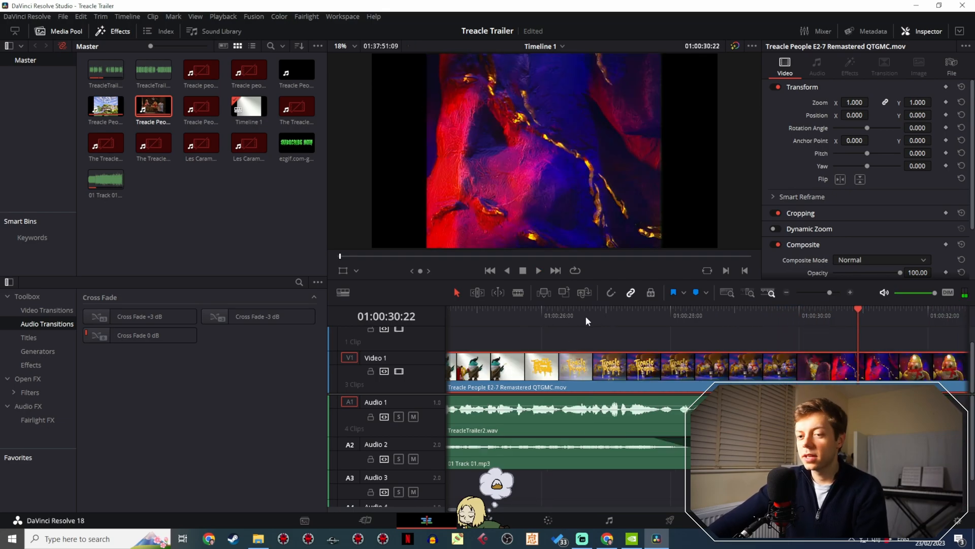
- Play from the timeline start again and split the opening video at 01:00:04:18 with the Blade tool
scroll(522, 333, left, 5)
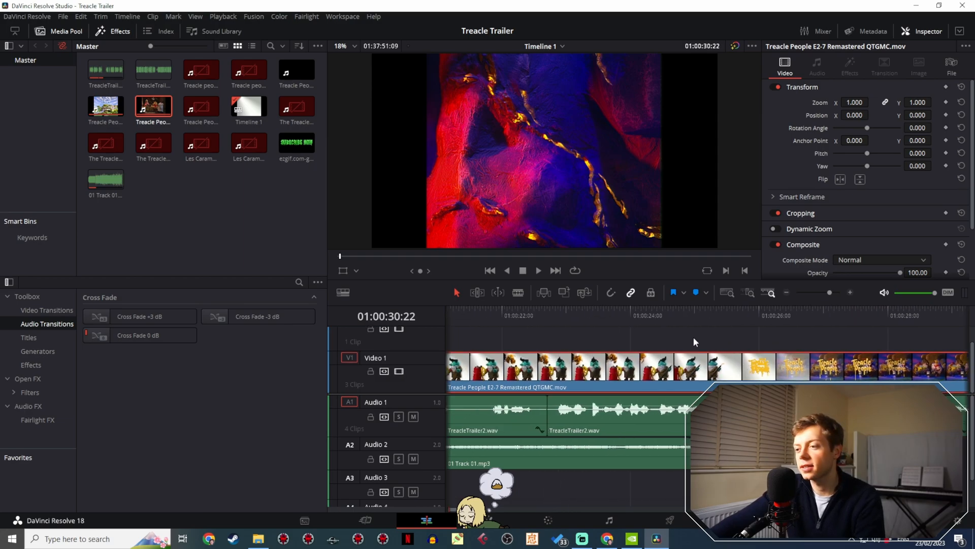
scroll(638, 328, left, 5)
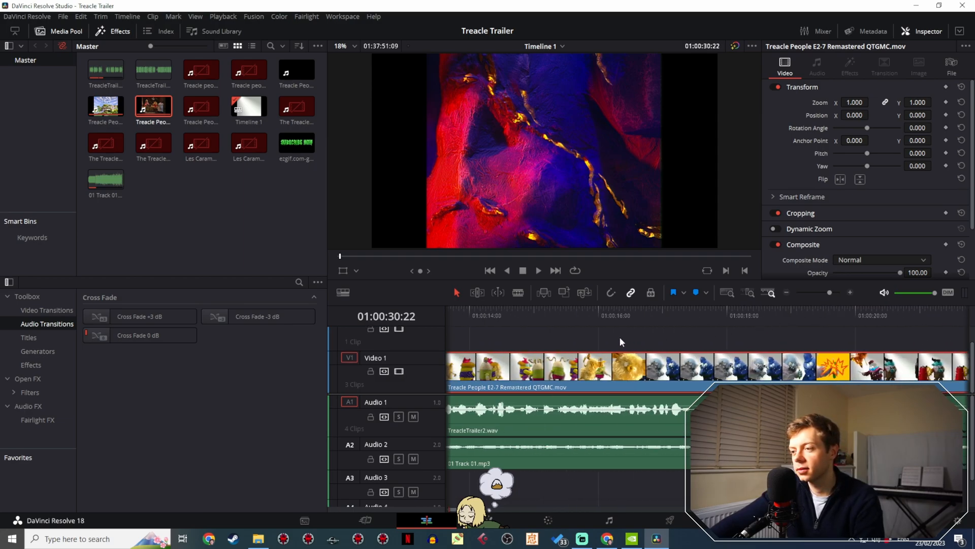
scroll(525, 335, left, 5)
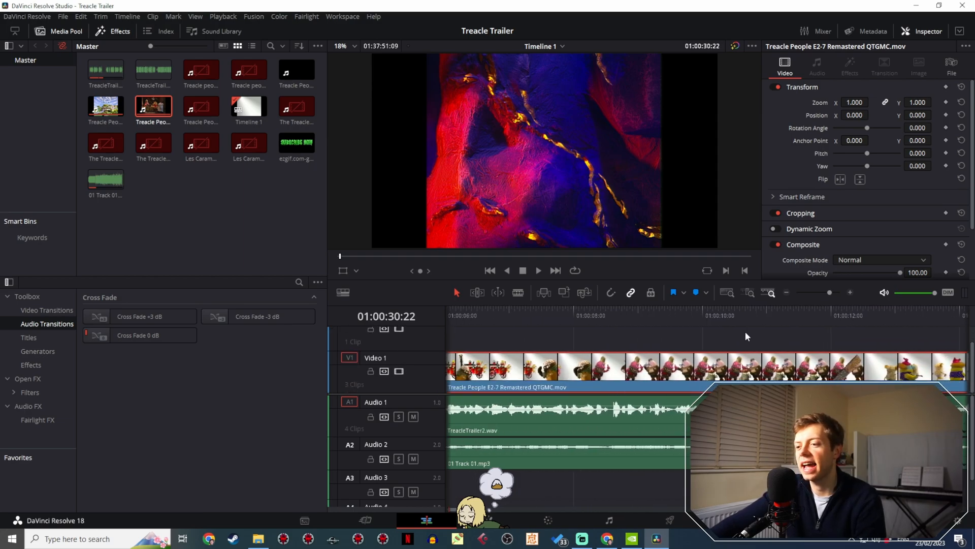
scroll(594, 324, left, 2)
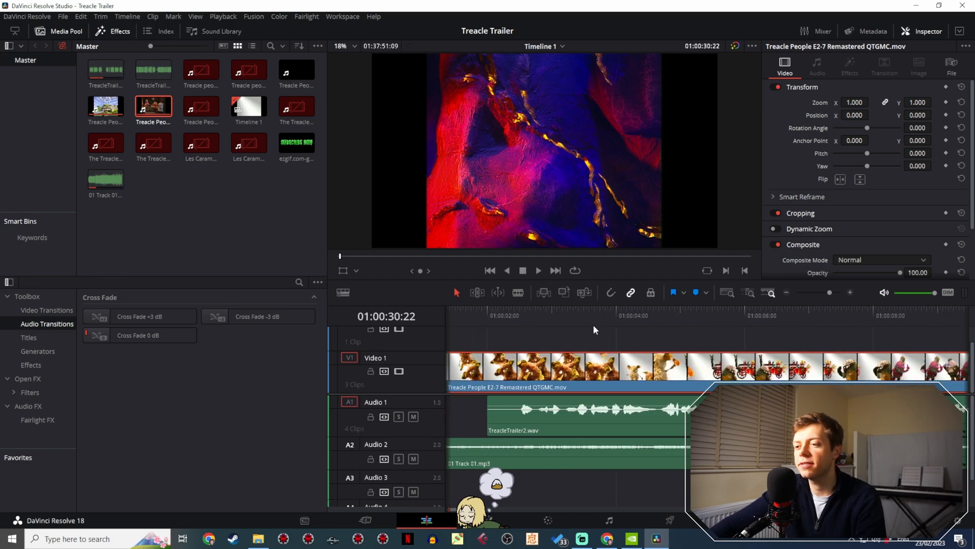
mouse_move(448, 313)
mouse_down()
mouse_move(439, 315)
mouse_move(625, 307)
mouse_move(443, 303)
mouse_up()
key(space)
key(space)
key(space)
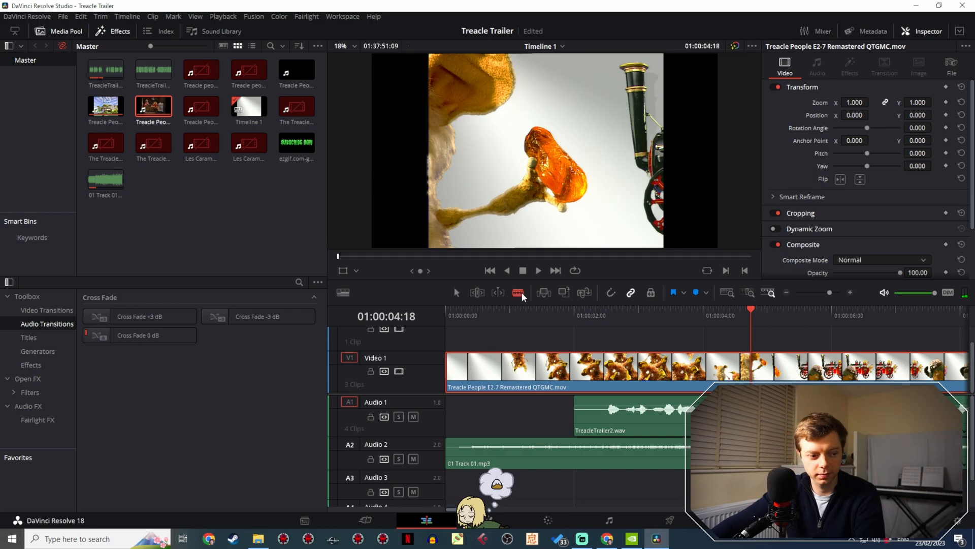
click(751, 369)
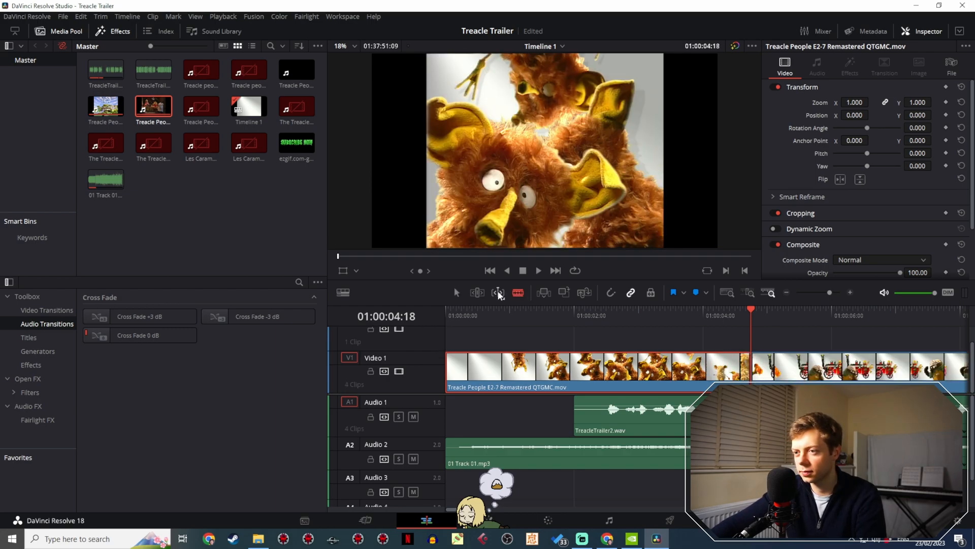
click(458, 292)
- Scan the long E2-7 episode footage from 01:15:28:14 to 01:22:28:18 for usable shots
mouse_move(830, 293)
mouse_down()
mouse_move(813, 288)
mouse_move(821, 290)
mouse_up()
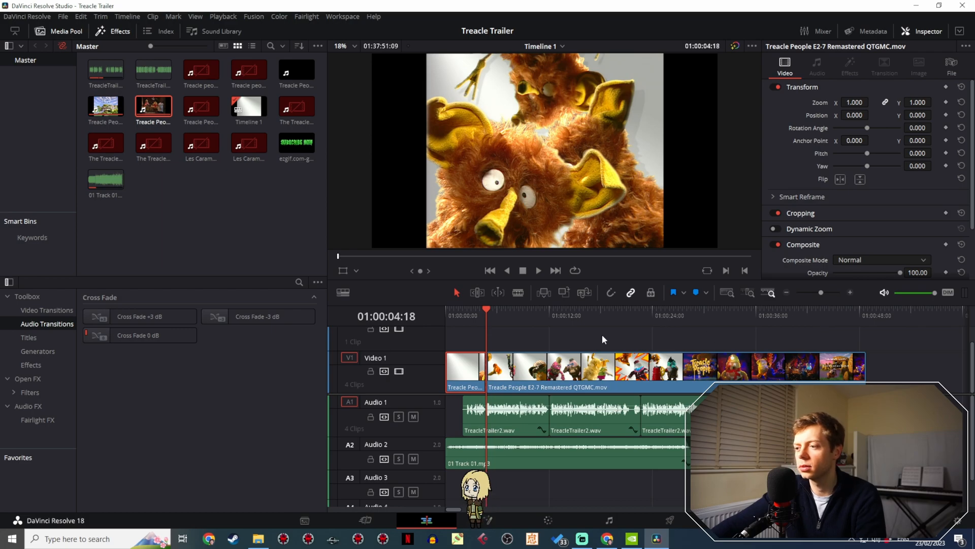
scroll(634, 327, right, 2)
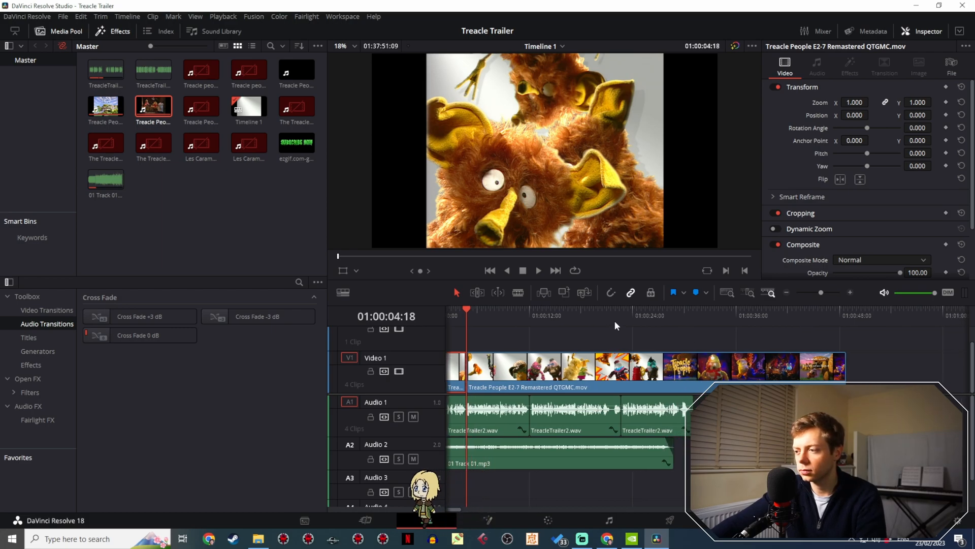
drag(820, 293, 805, 293)
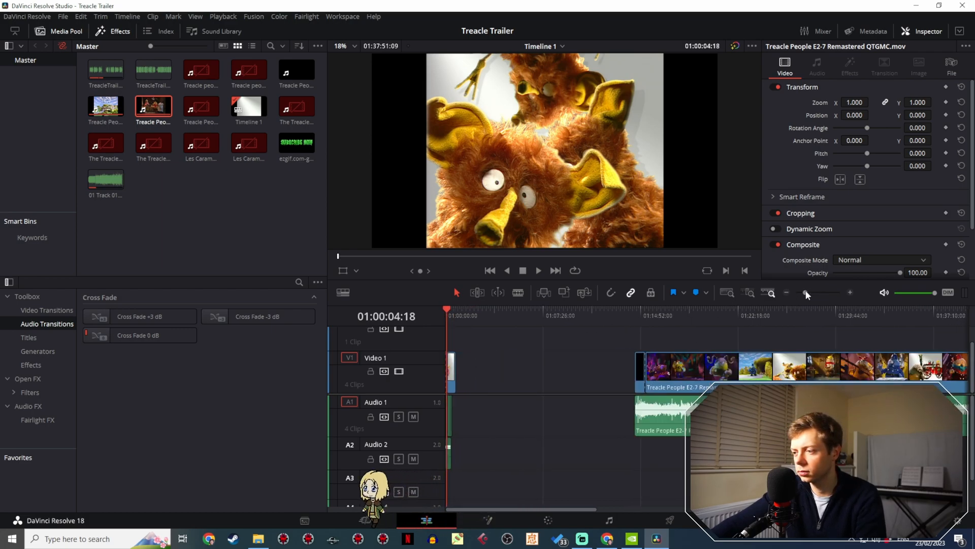
click(648, 317)
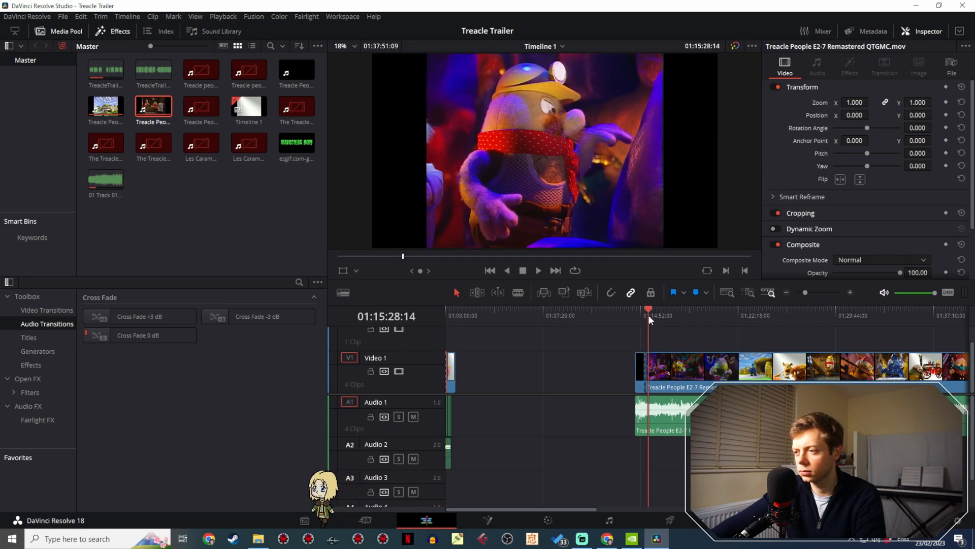
click(654, 315)
drag(655, 317, 740, 311)
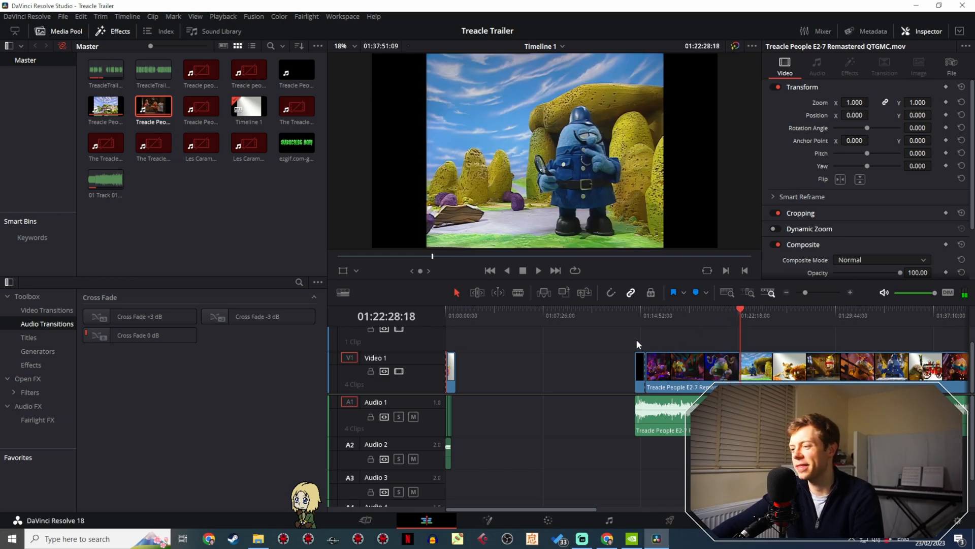
- Extend the long E2-7 video back over its cut opening and move the clip with its audio earlier, to start at about 01:03
drag(636, 339, 626, 375)
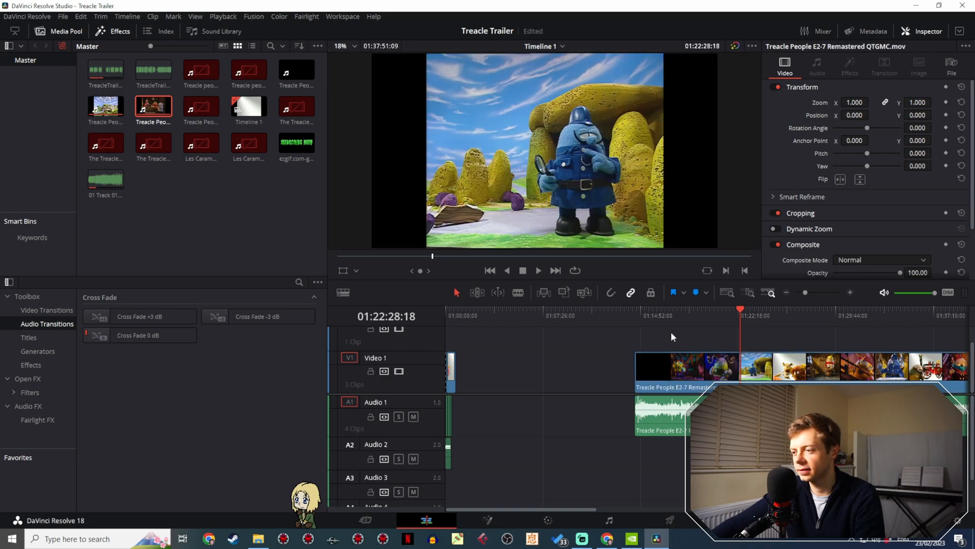
drag(687, 363, 541, 361)
- Scan the moved E2-7 footage from 01:05:38:22 to 01:12:41:09 for usable shots
click(520, 313)
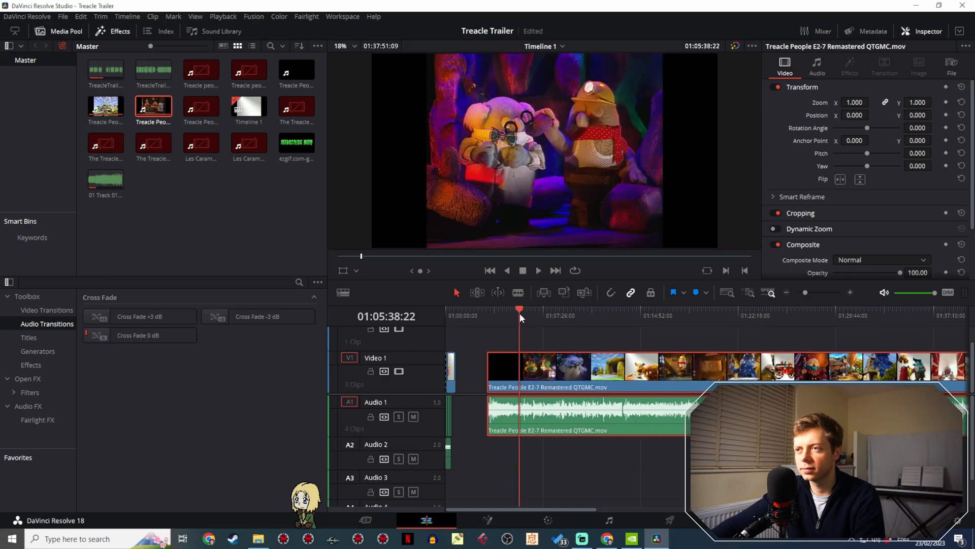
drag(520, 313, 602, 308)
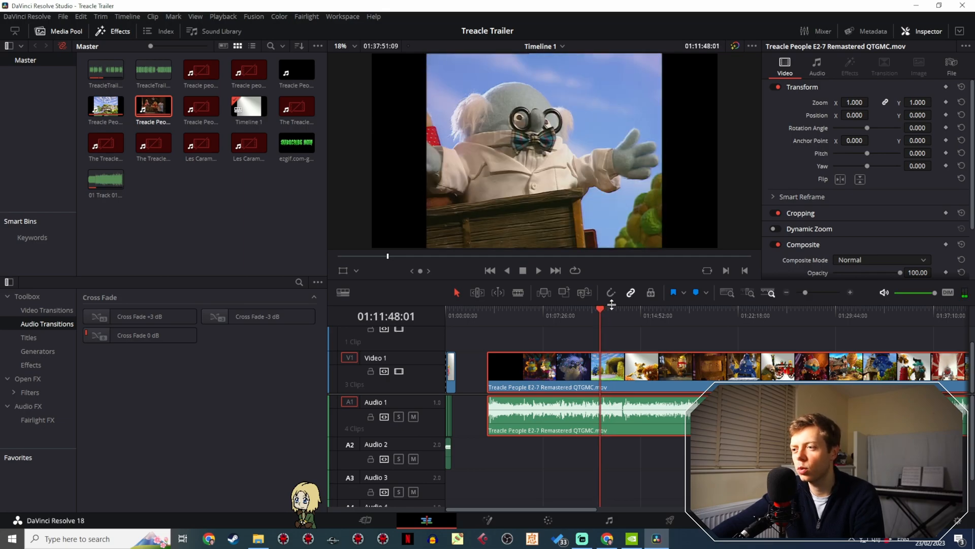
drag(602, 308, 611, 315)
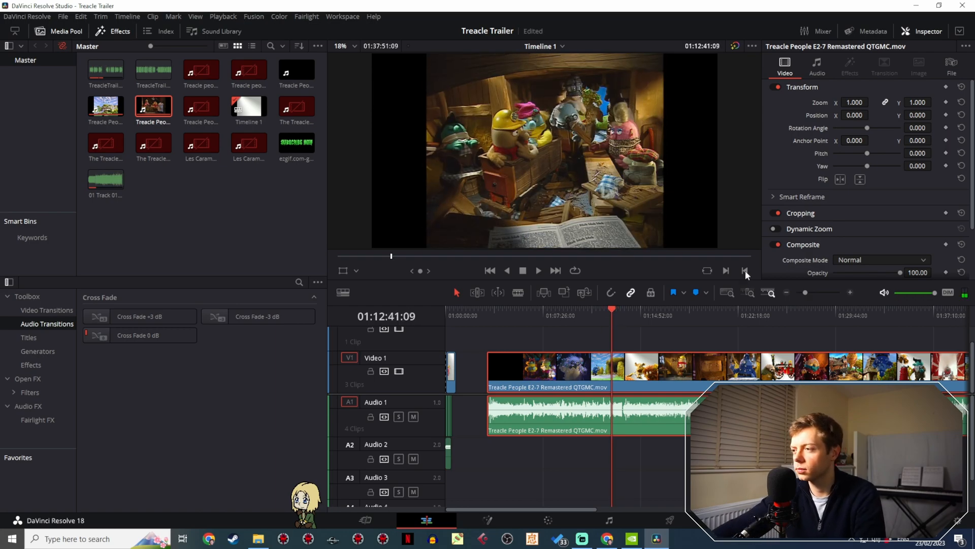
- Play the wooden wagon crash shot between about 01:12:28 and 01:12:31 several times
drag(809, 287, 814, 289)
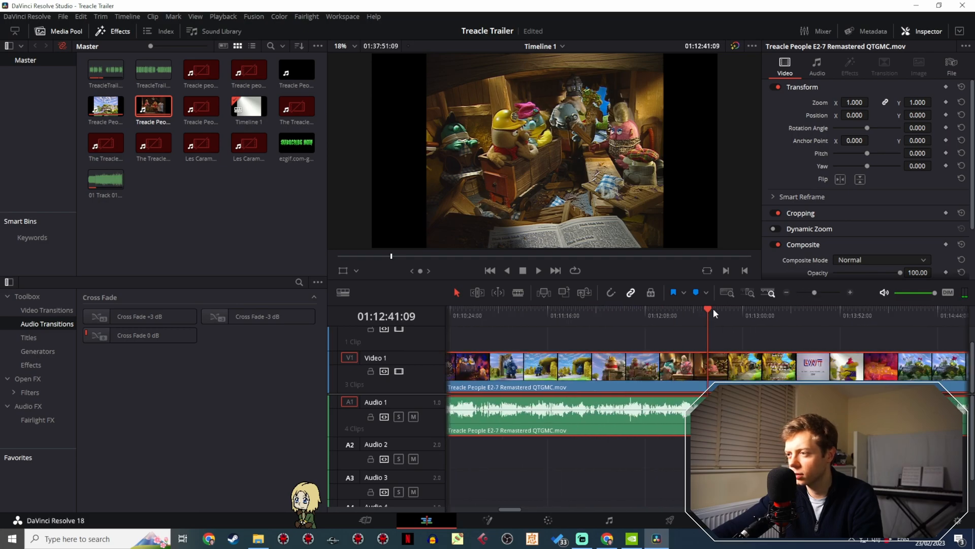
drag(713, 312, 678, 318)
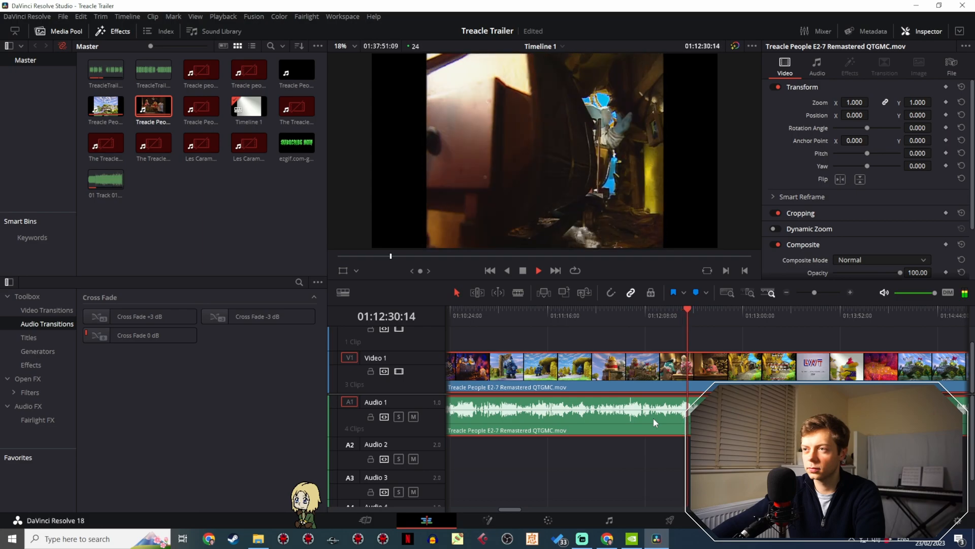
click(689, 315)
click(688, 315)
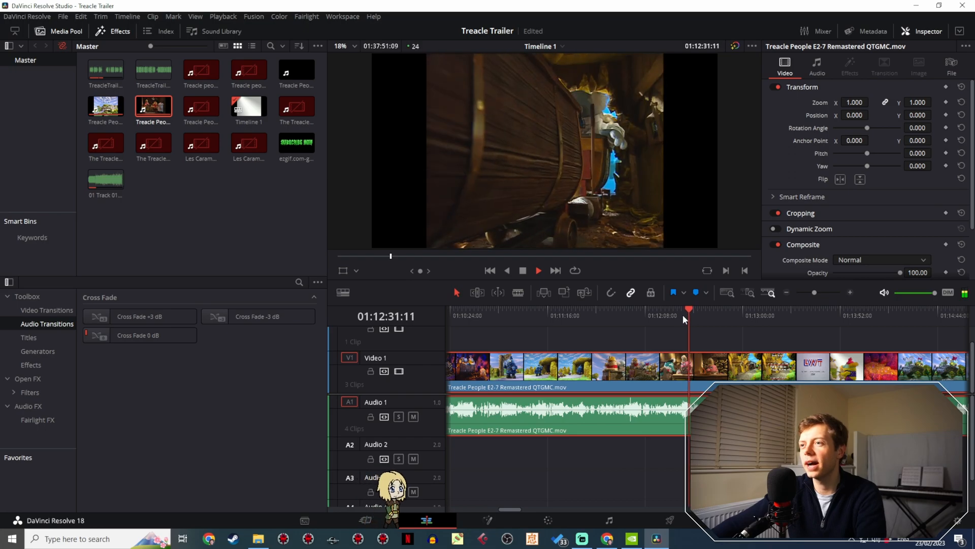
click(682, 314)
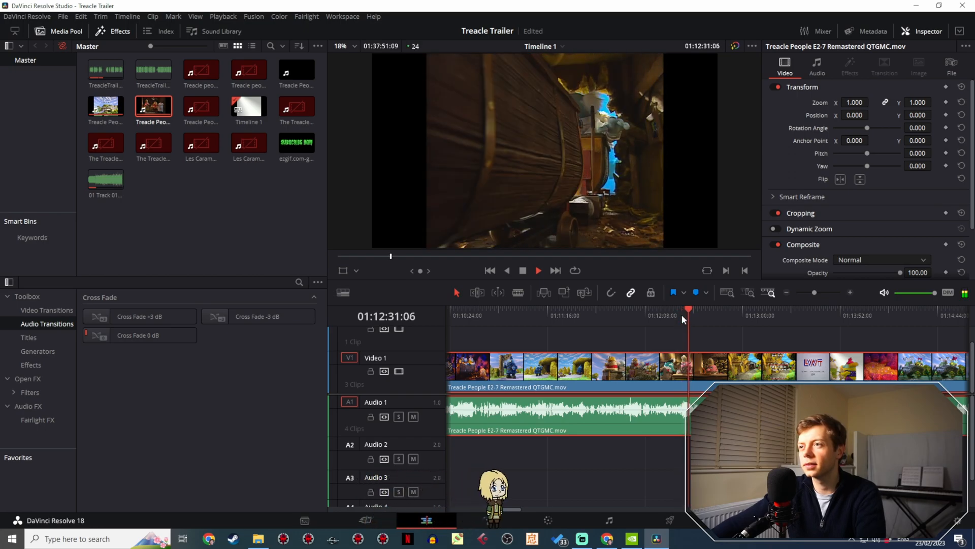
click(681, 313)
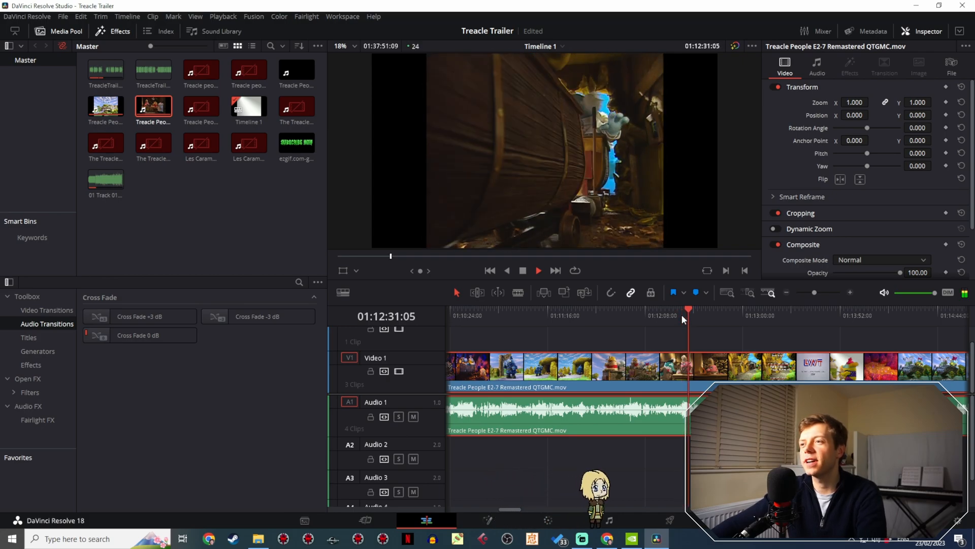
click(681, 314)
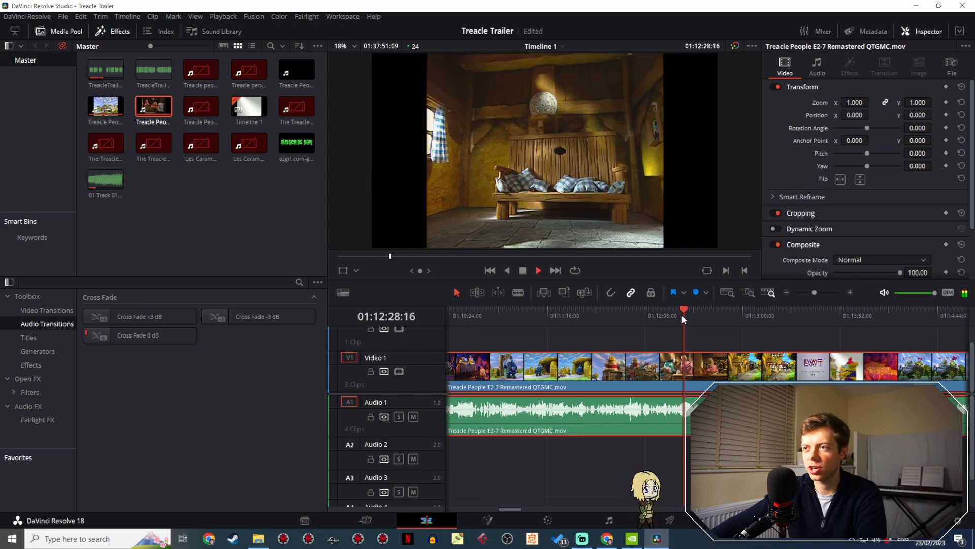
- Scan the E2-7 footage from 01:12:28:16 to 01:25:36:12 for usable shots
drag(686, 315, 757, 316)
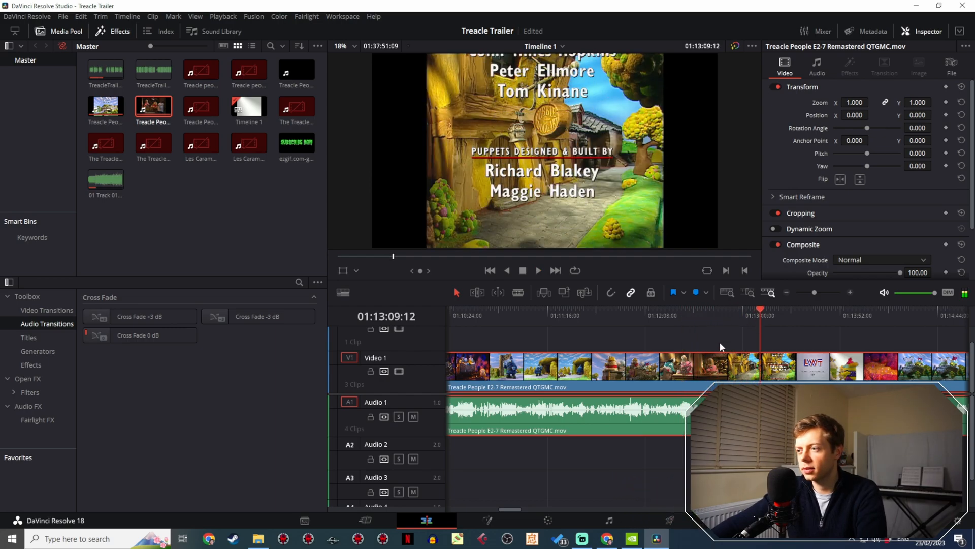
scroll(640, 337, right, 5)
click(569, 309)
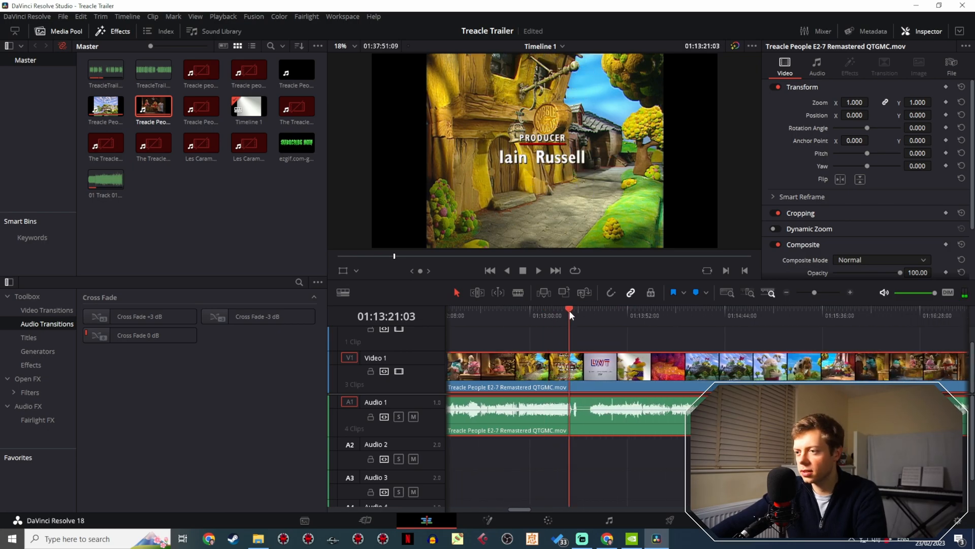
drag(569, 310, 770, 309)
scroll(538, 317, right, 5)
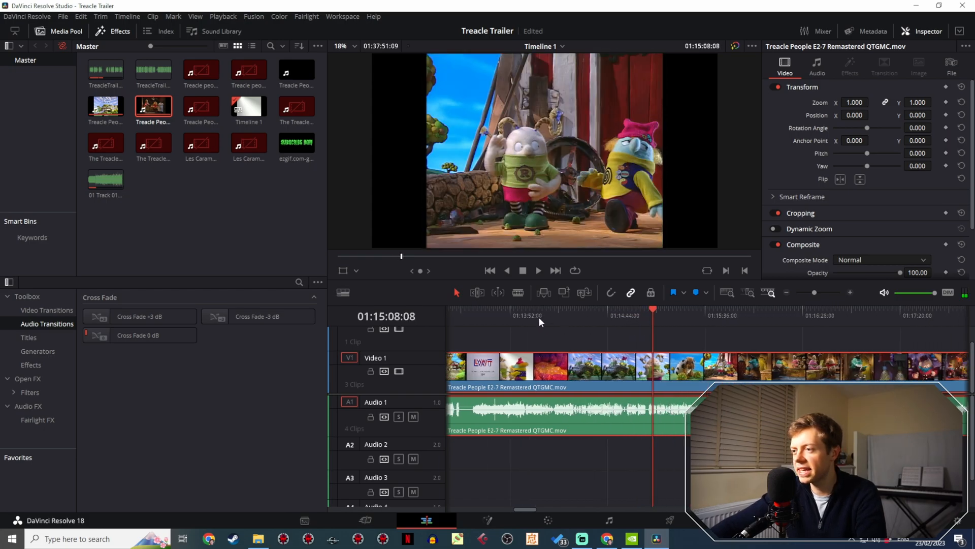
drag(520, 313, 880, 318)
scroll(737, 337, right, 7)
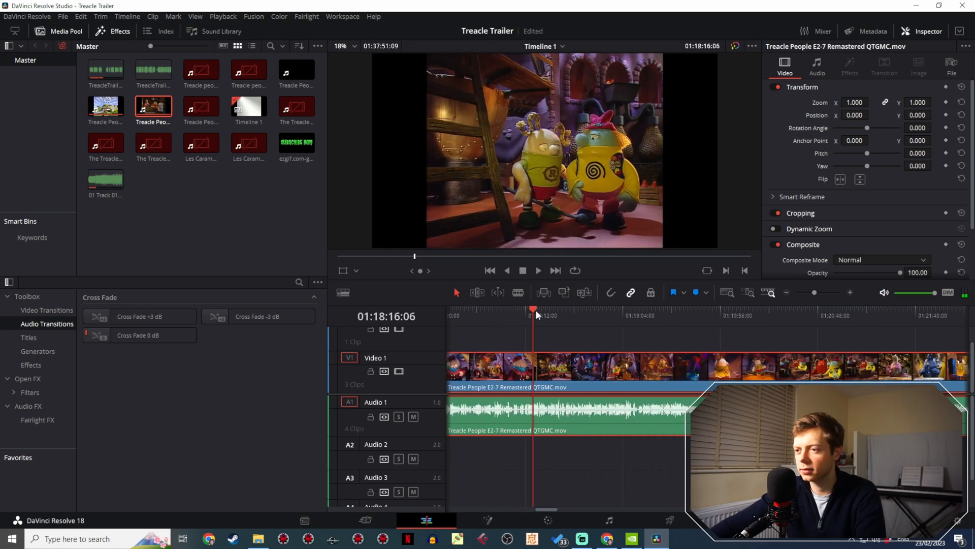
drag(536, 310, 857, 314)
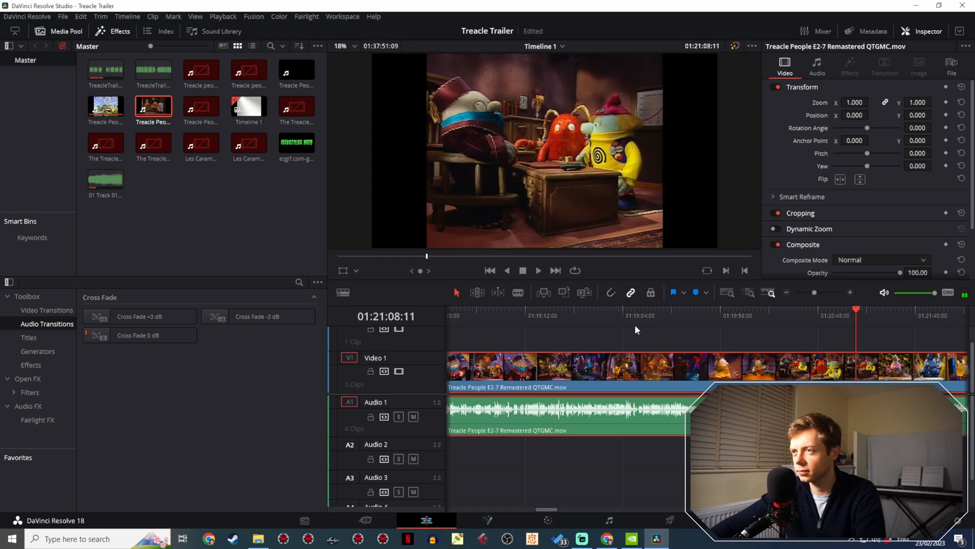
scroll(708, 342, right, 8)
drag(459, 311, 787, 314)
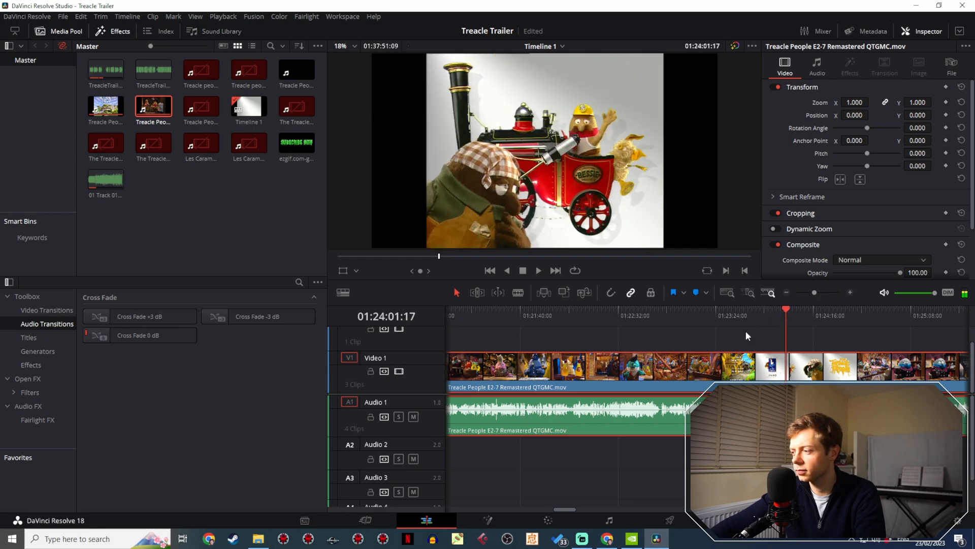
scroll(546, 327, right, 6)
drag(500, 312, 668, 315)
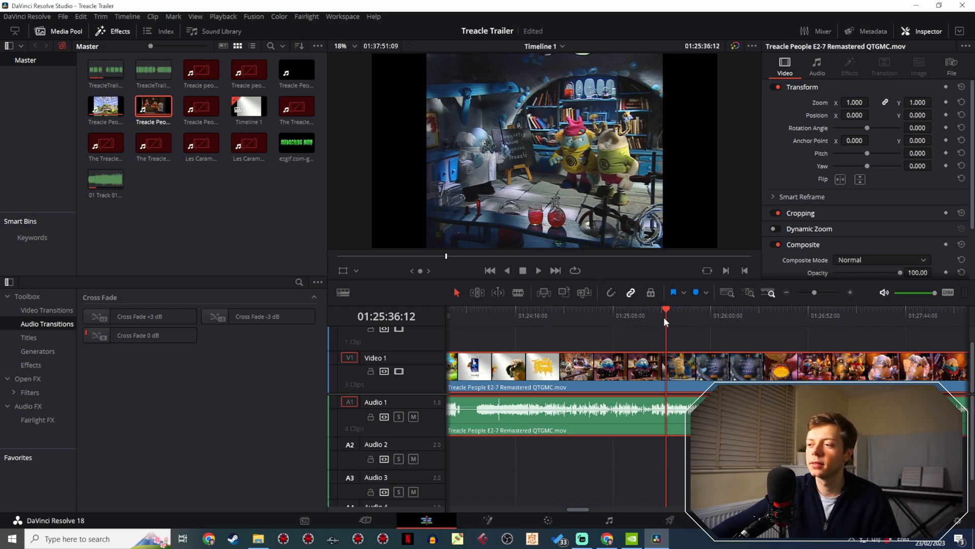
- Play the laboratory shot from 01:25:29:11 to 01:25:41:12
drag(663, 318, 653, 312)
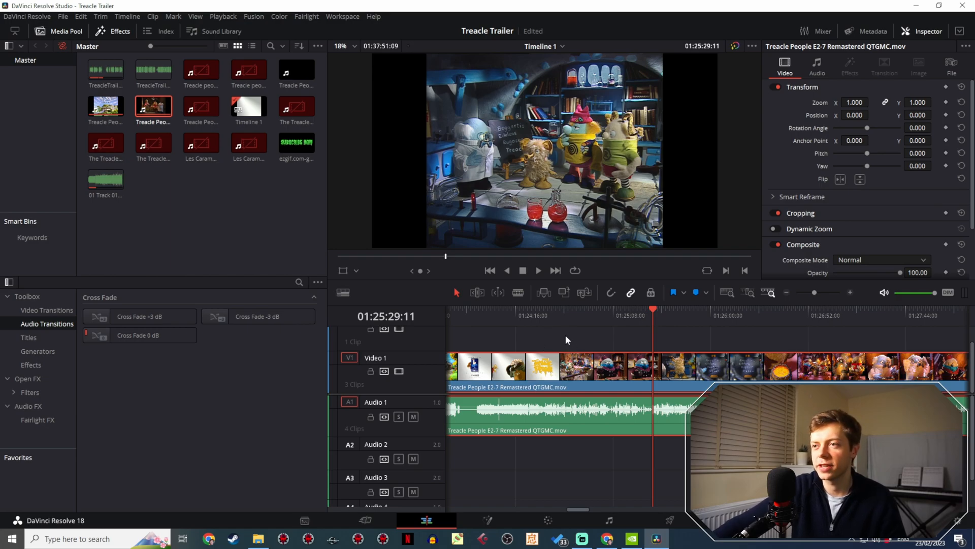
click(540, 270)
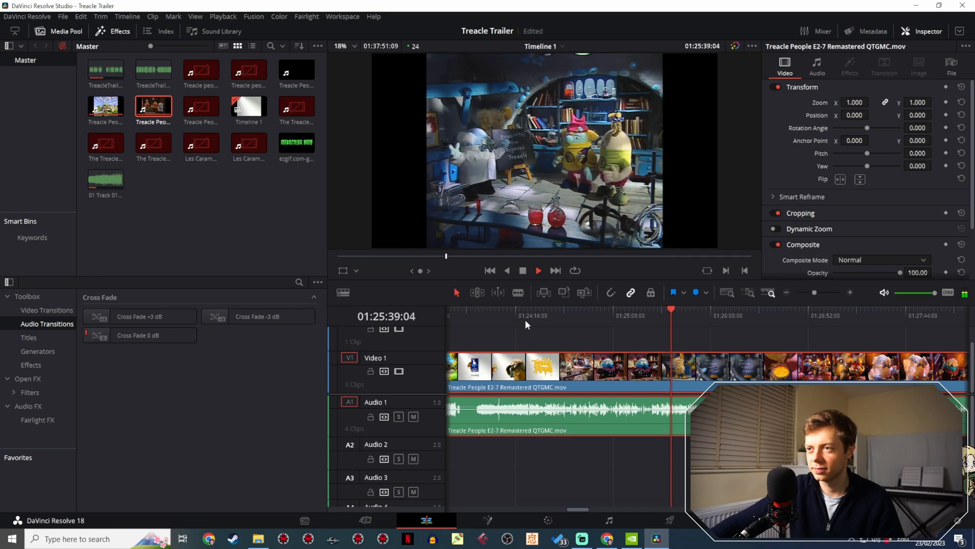
click(526, 269)
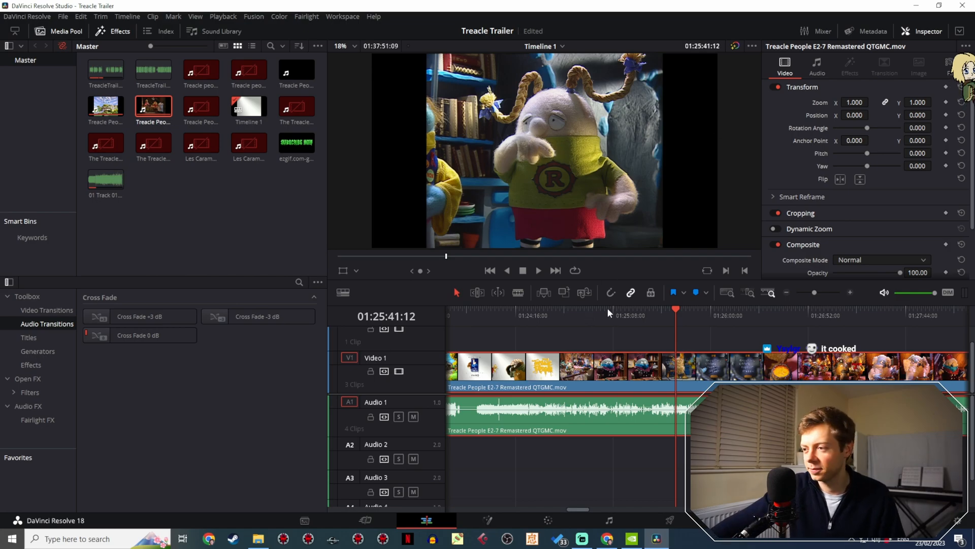
- Scan the E2-7 footage from the laboratory scene at 01:25:41:12 to 01:27:26:03 for usable shots
drag(679, 313, 732, 318)
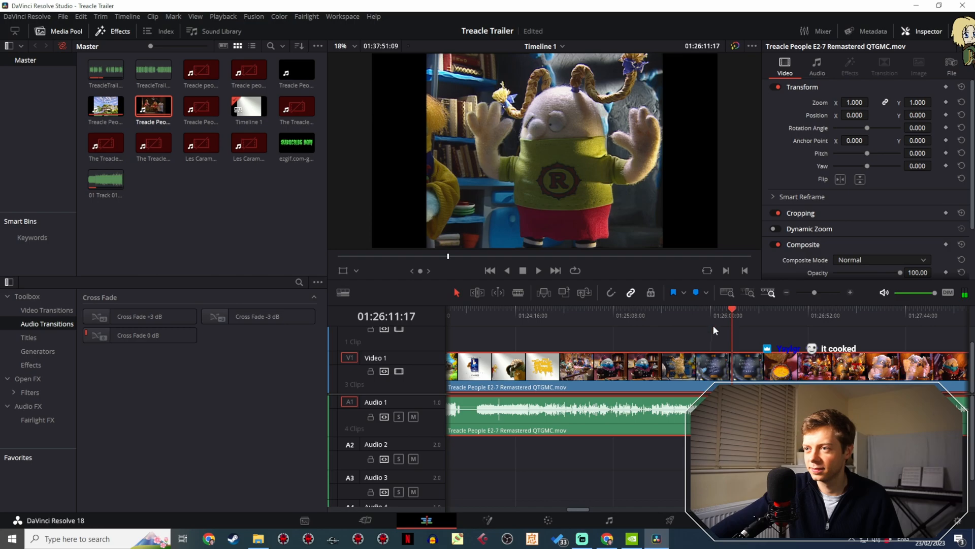
scroll(660, 326, right, 2)
scroll(633, 333, right, 6)
drag(498, 316, 563, 321)
drag(610, 321, 638, 321)
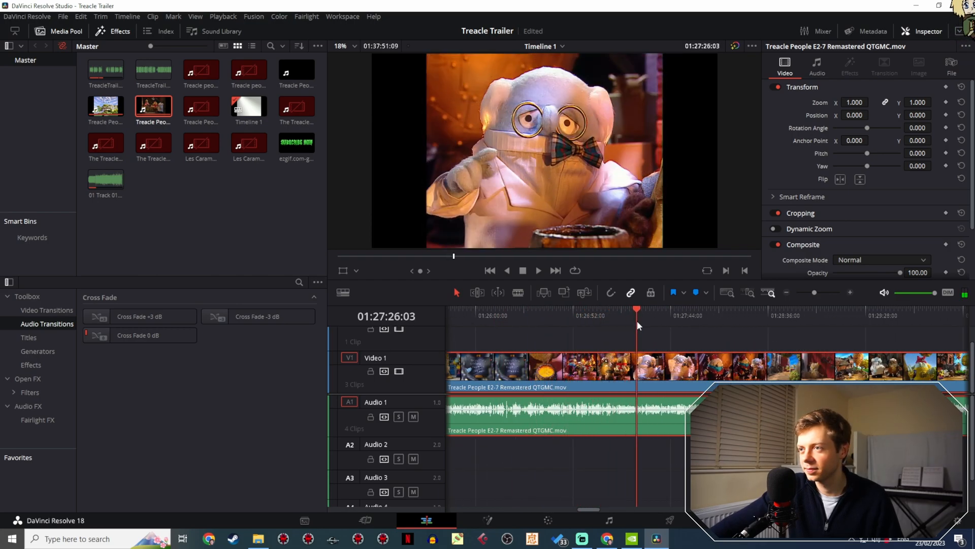
- Skip ahead to 01:33:36:00 and play parts of the closing credits between about 01:33:28 and 01:33:37
drag(810, 289, 802, 292)
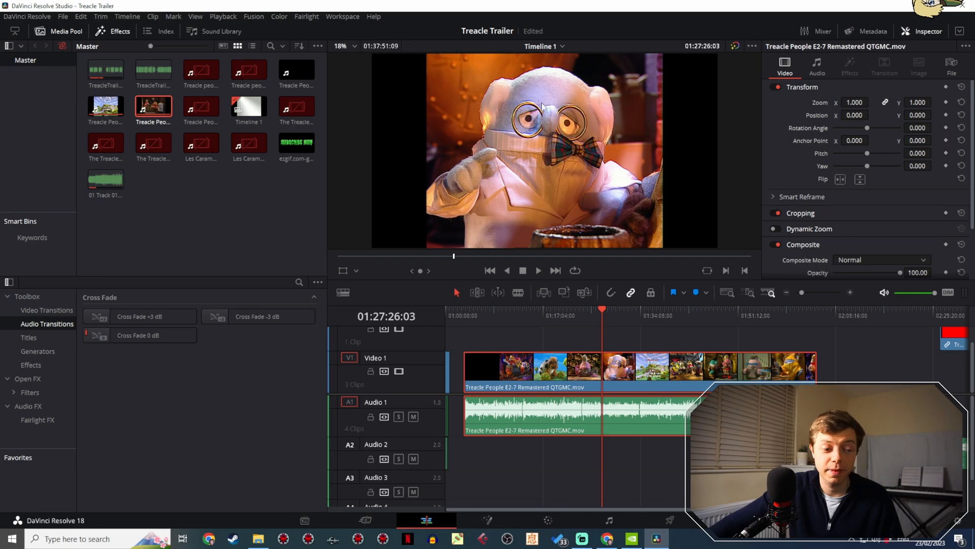
drag(610, 316, 636, 322)
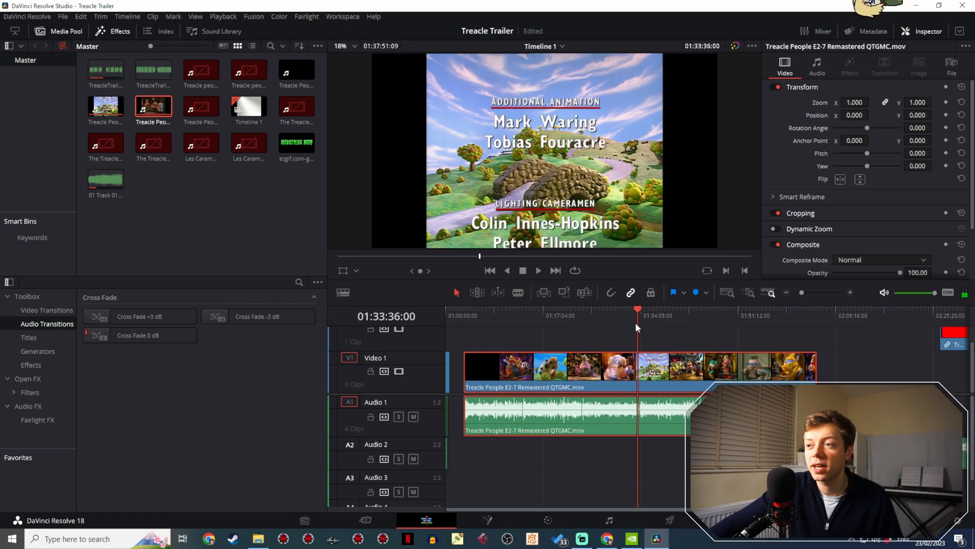
click(535, 270)
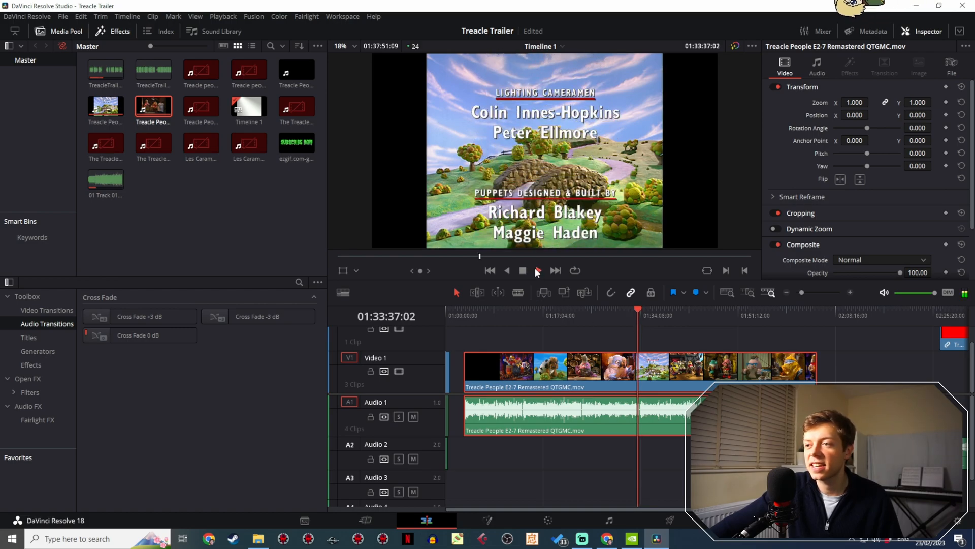
drag(632, 316, 635, 320)
key(space)
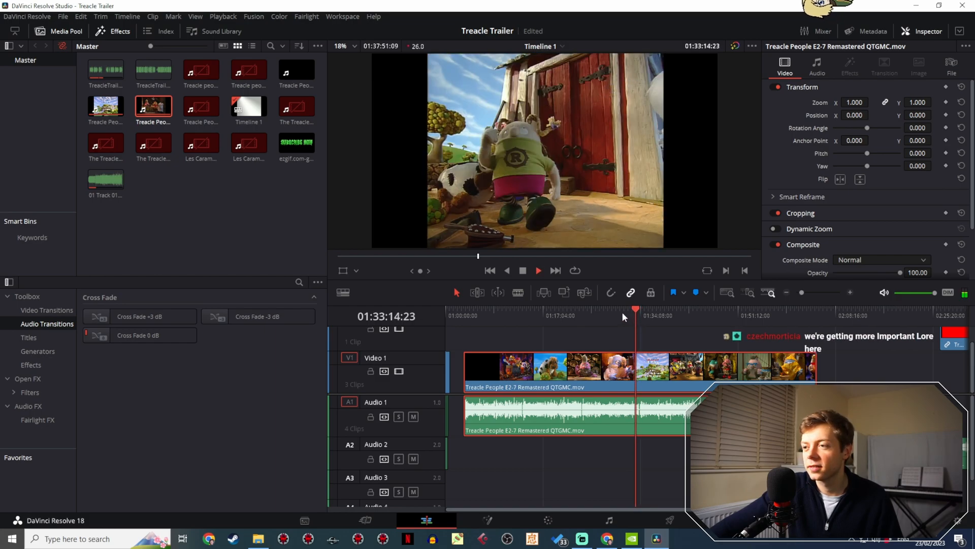
click(523, 270)
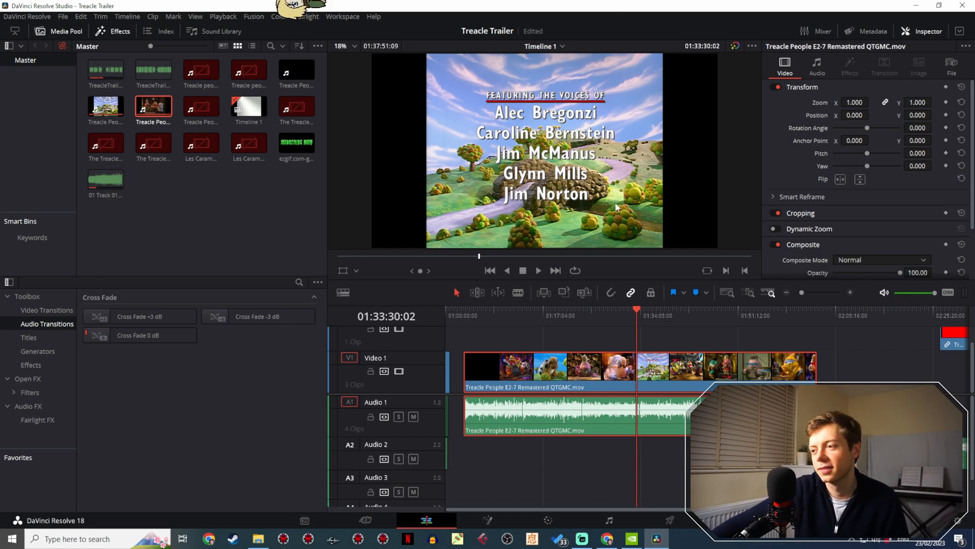
- Play the end of the episode before the credits, starting from 01:33:04:00
drag(657, 316, 634, 316)
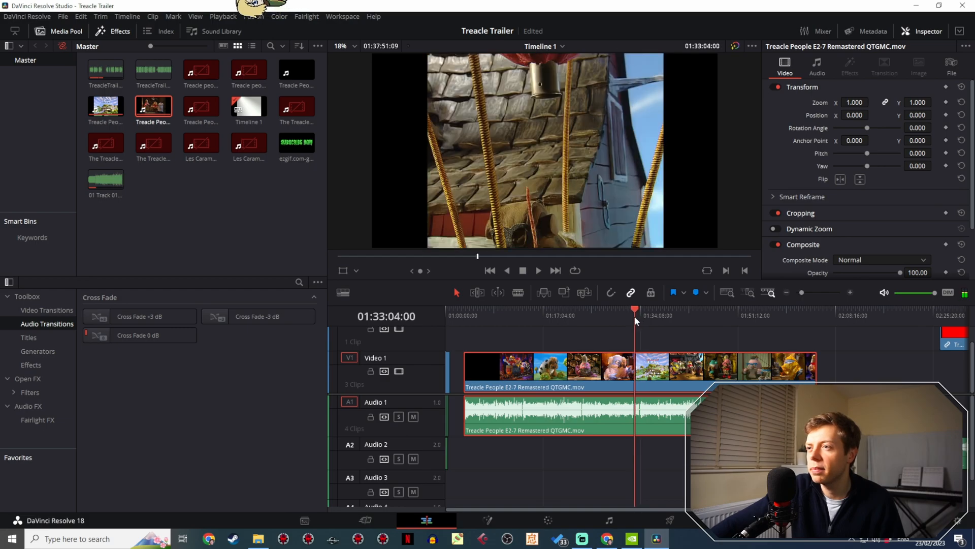
click(538, 270)
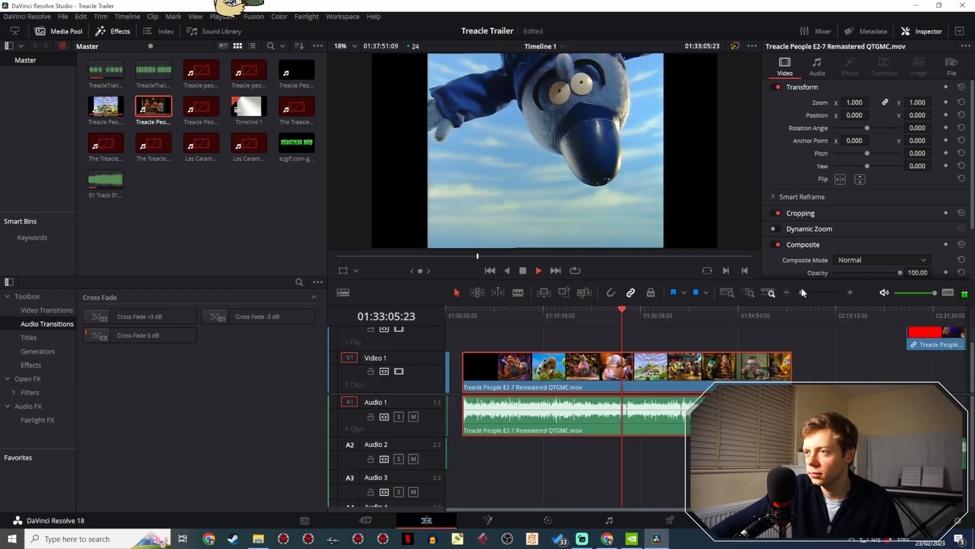
drag(802, 287, 801, 288)
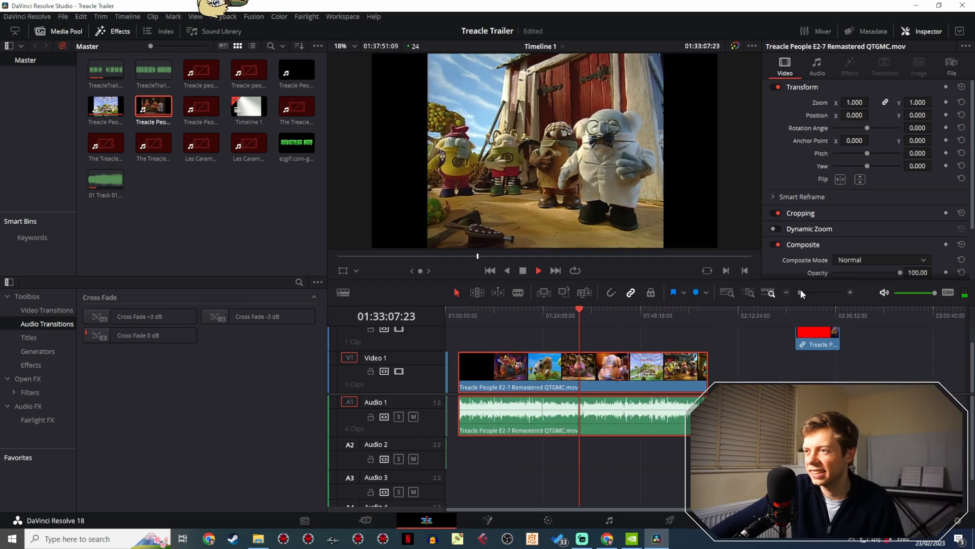
- Find the red steam engine scene and play its shots between about 01:38:52 and 01:39:13
drag(581, 313, 602, 310)
key(space)
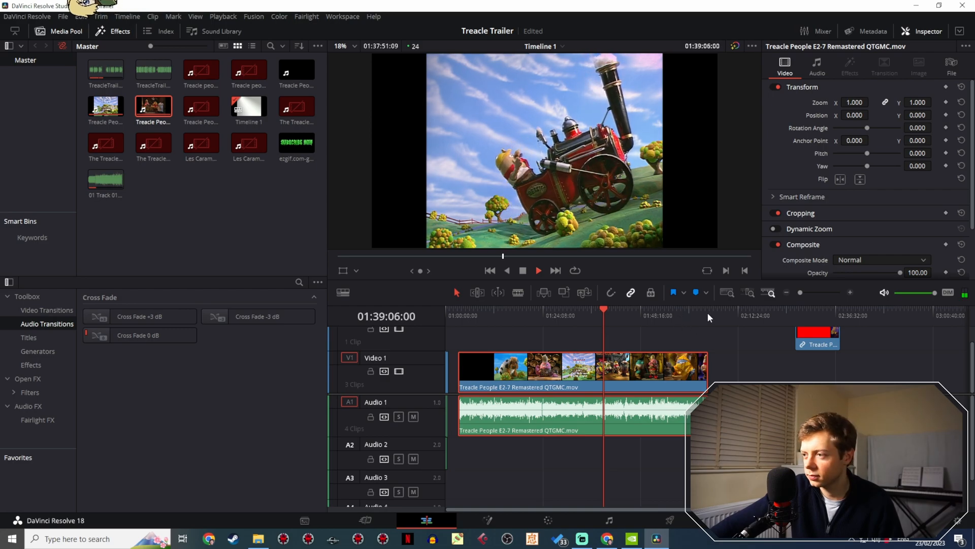
drag(800, 292, 806, 291)
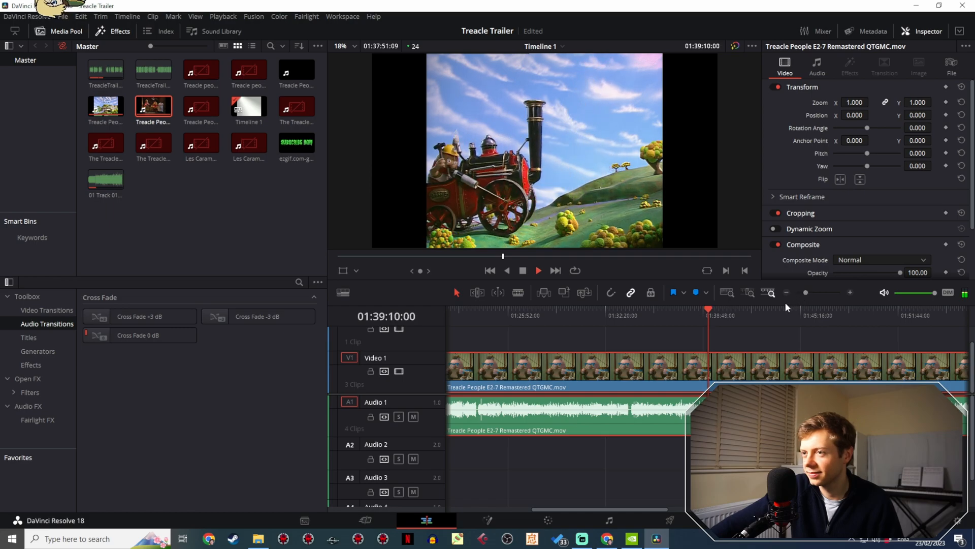
click(523, 270)
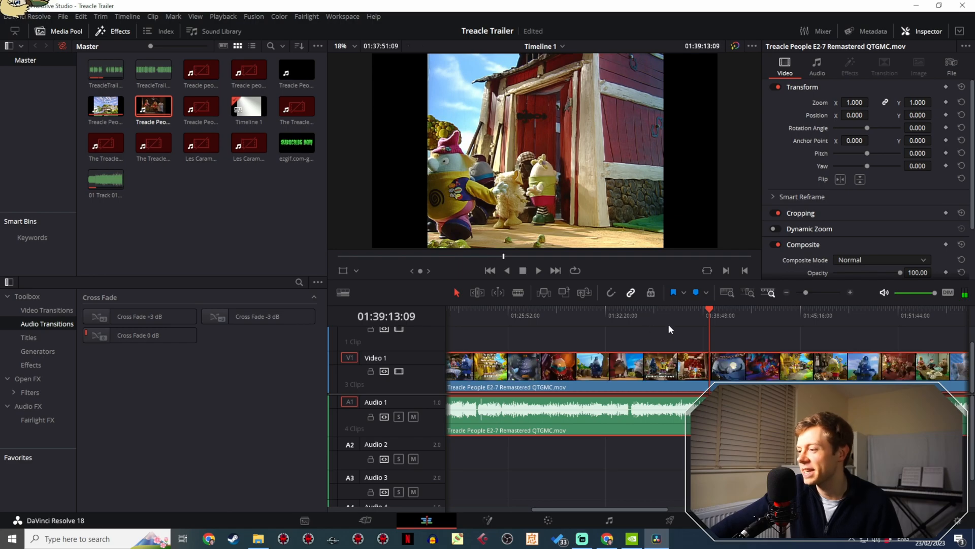
drag(699, 321, 704, 316)
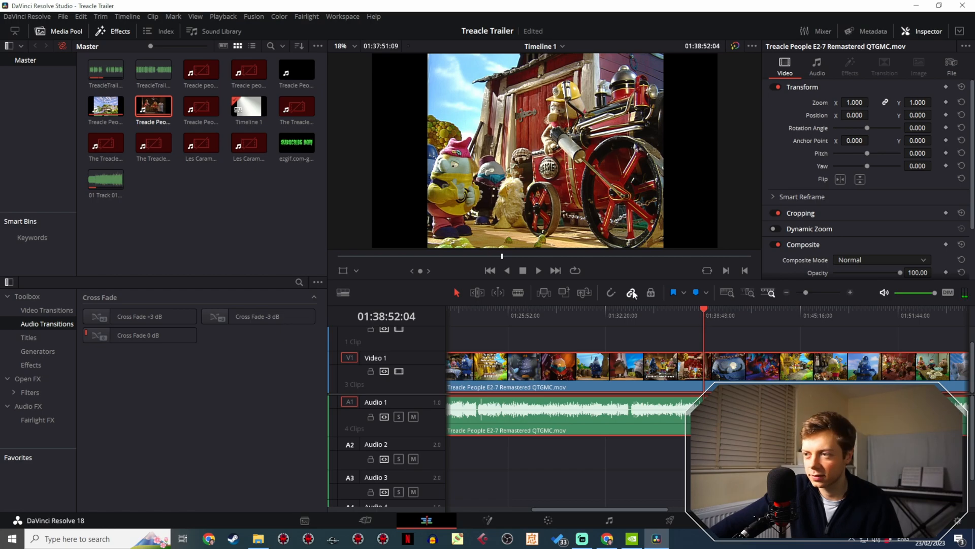
click(539, 270)
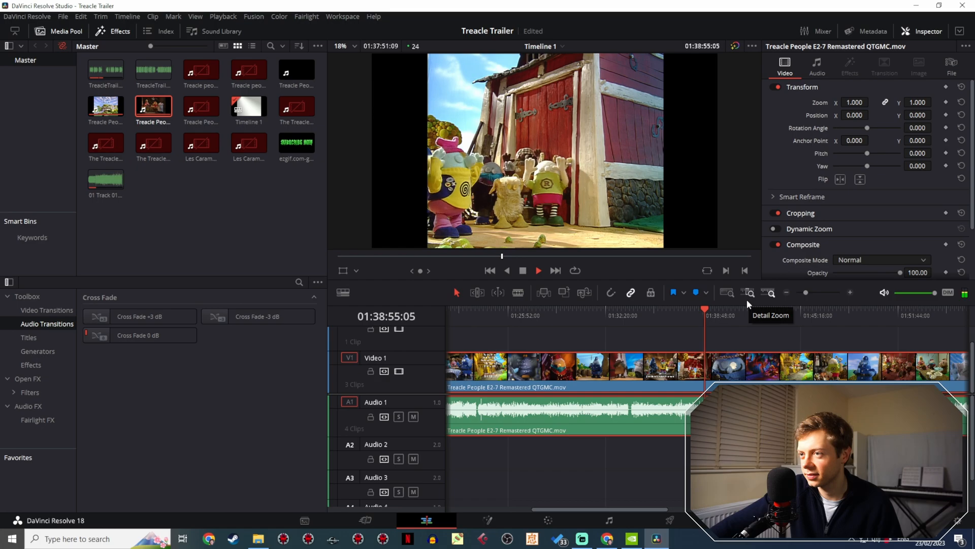
click(523, 270)
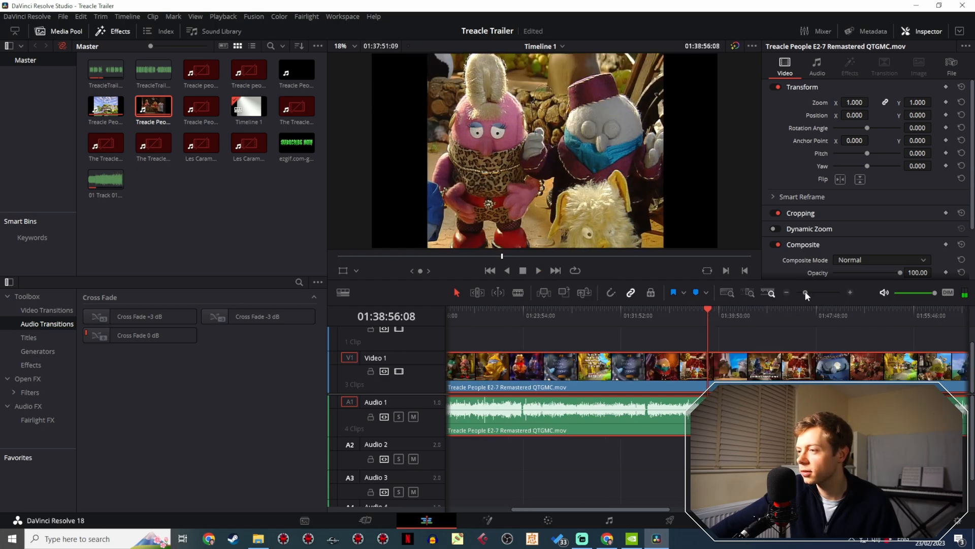
- Split the E2-7 clip and its audio at 01:38:50:16, on the first frame of the steam engine shot by the red barn
drag(806, 292, 816, 290)
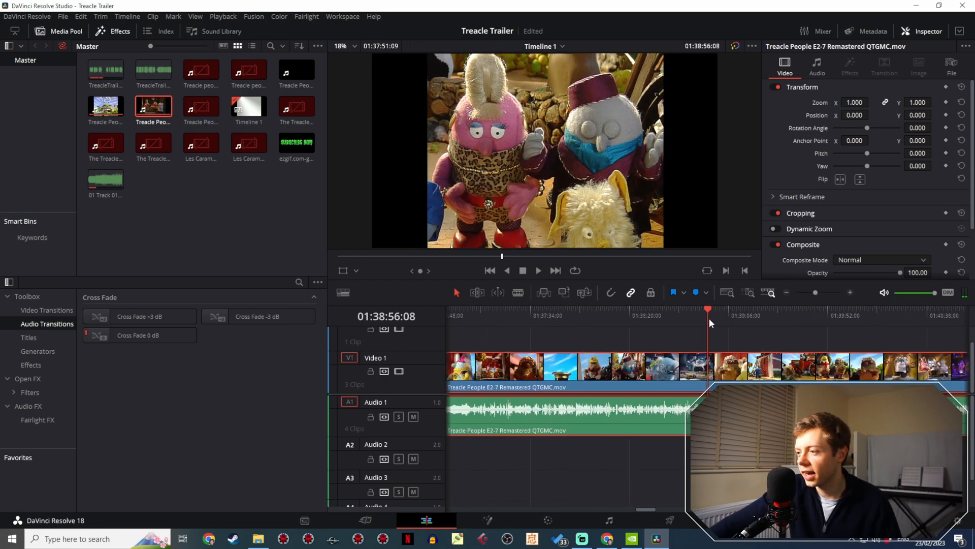
mouse_move(708, 318)
mouse_down()
mouse_move(678, 312)
mouse_move(697, 310)
mouse_up()
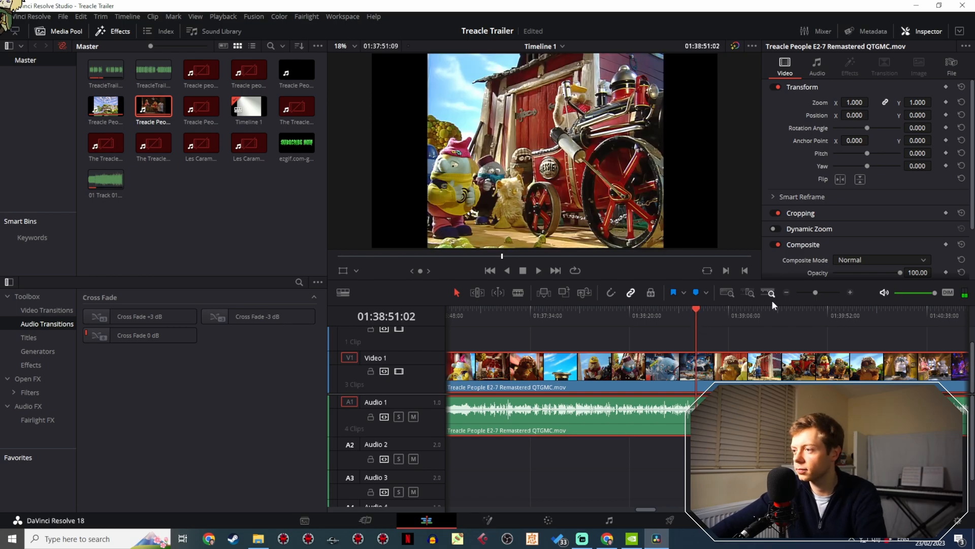
drag(817, 293, 824, 292)
drag(708, 315, 702, 318)
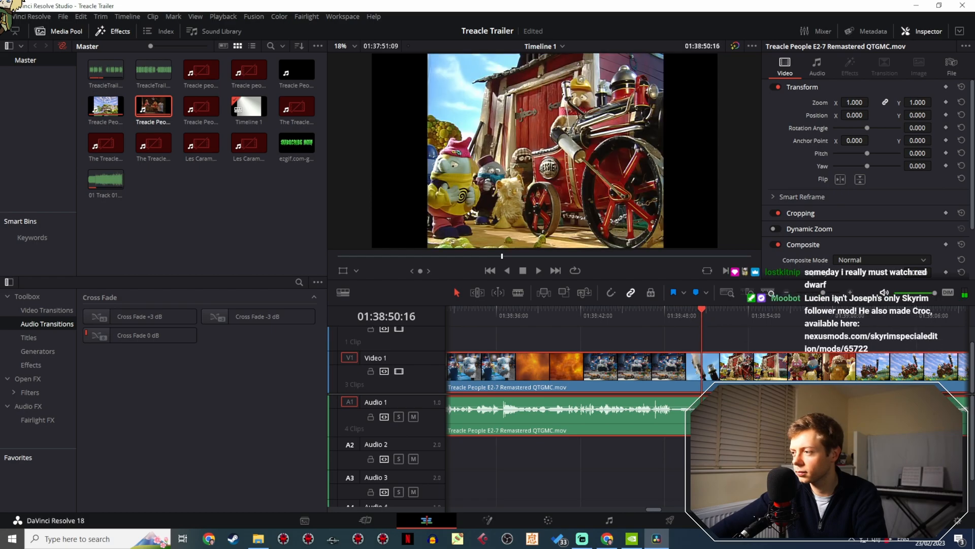
drag(824, 293, 838, 295)
mouse_move(709, 317)
mouse_down()
mouse_move(690, 318)
mouse_move(700, 318)
mouse_up()
key(Right)
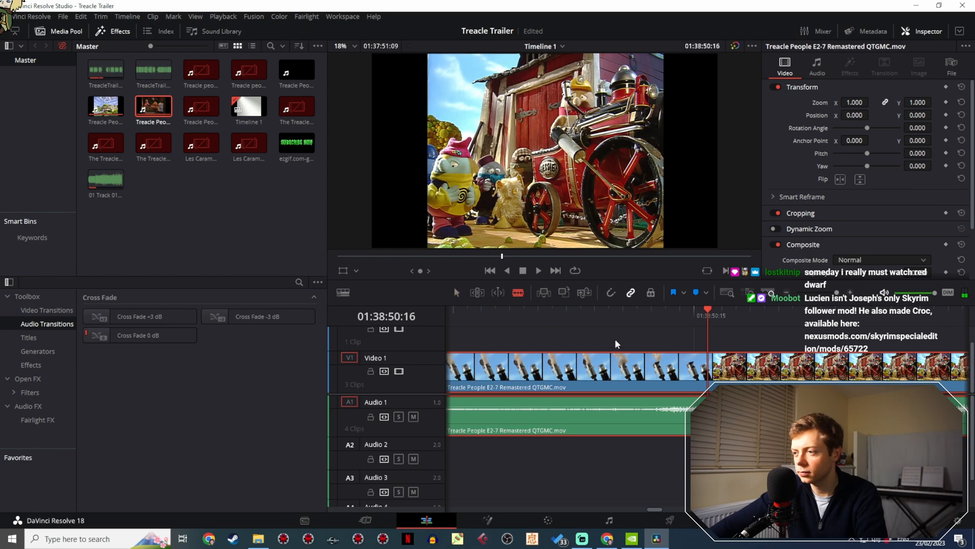
click(710, 362)
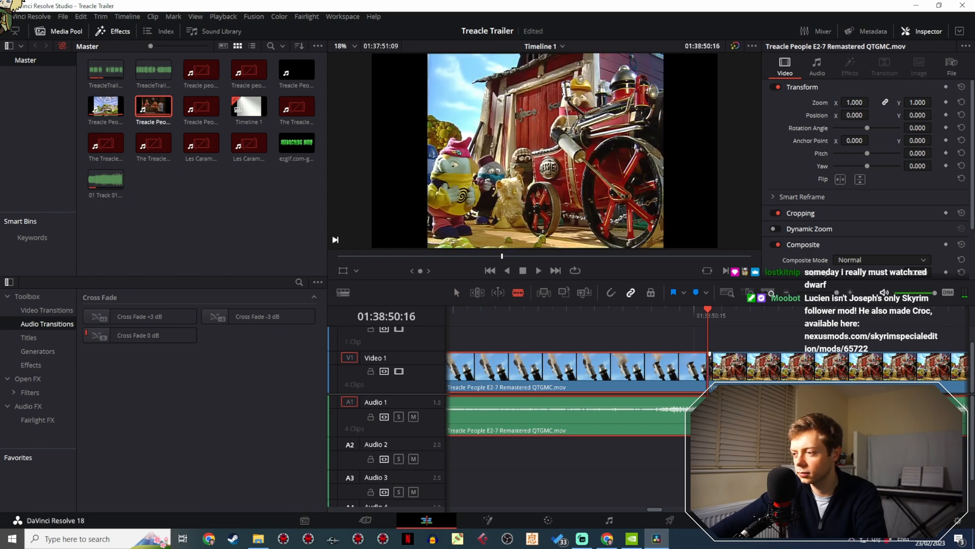
click(455, 291)
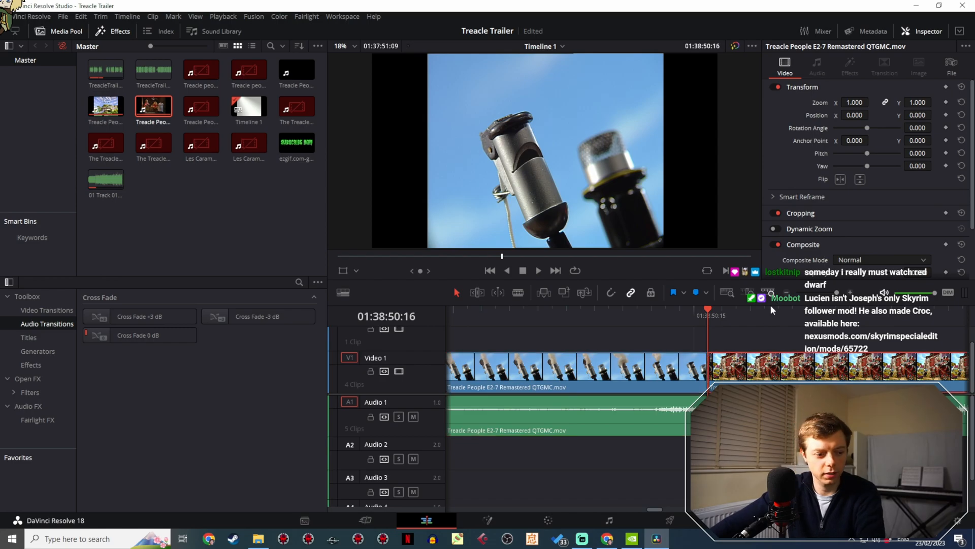
- Play the steam engine shot from the new cut to 01:38:55:13, pausing around its end
key(space)
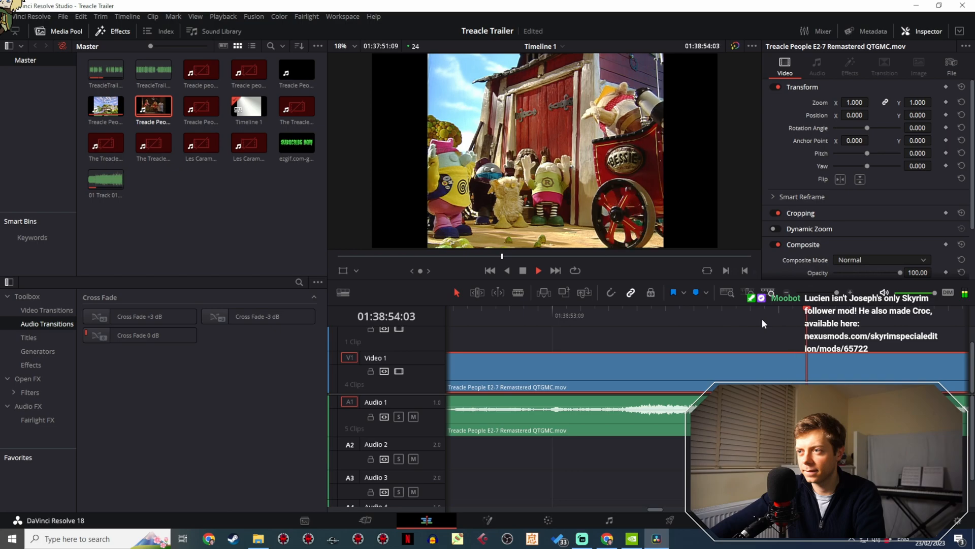
key(space)
key(space)
key(space)
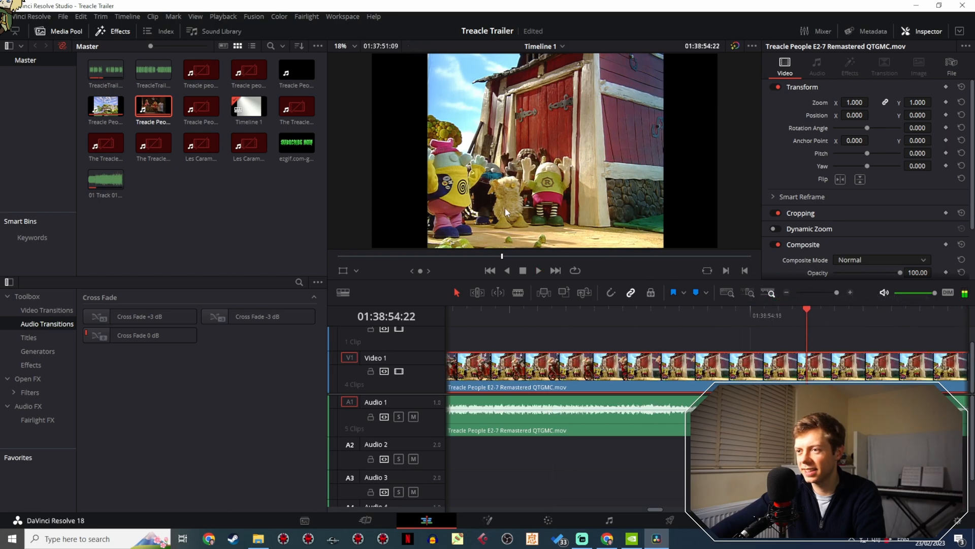
key(space)
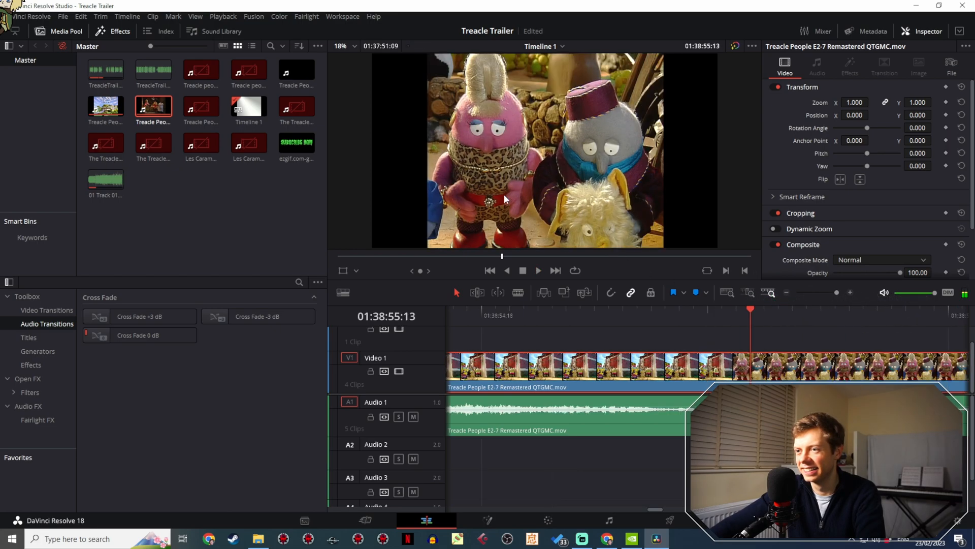
- Split the E2-7 video clip at 01:38:55:09, at the end of the steam engine shot by the red barn
drag(750, 323, 688, 325)
key(b)
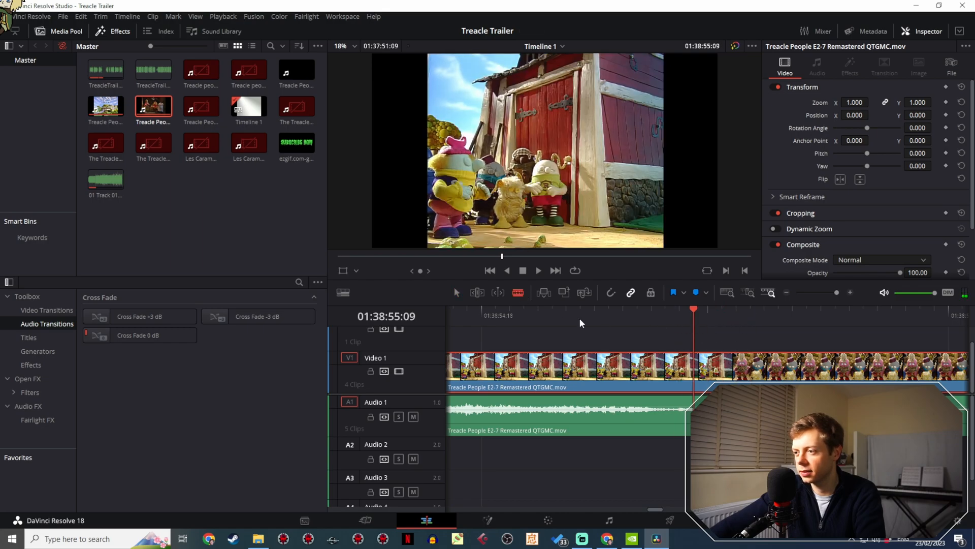
click(695, 374)
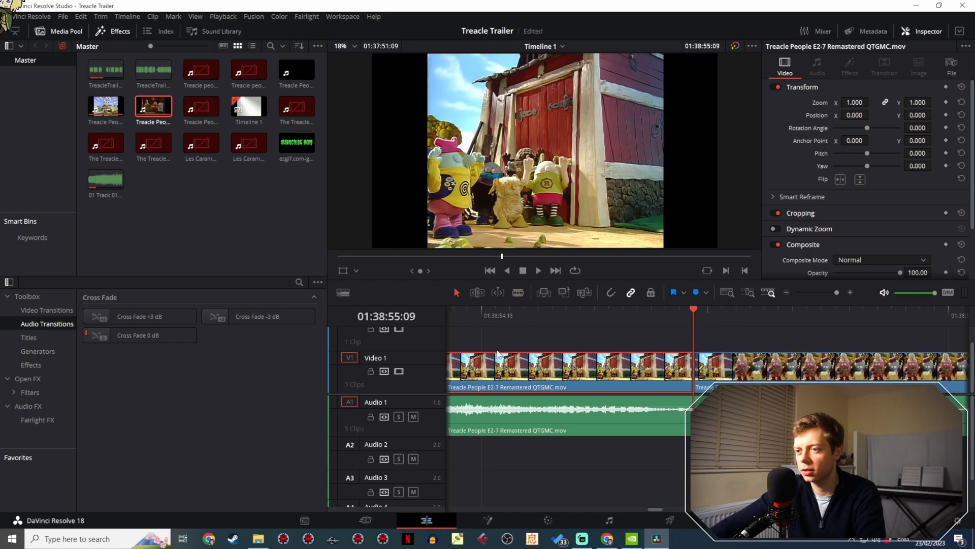
- Copy the steam engine shot into the trailer on Video 2, with its start aligned to the cut before the second Video 1 clip
drag(837, 293, 792, 294)
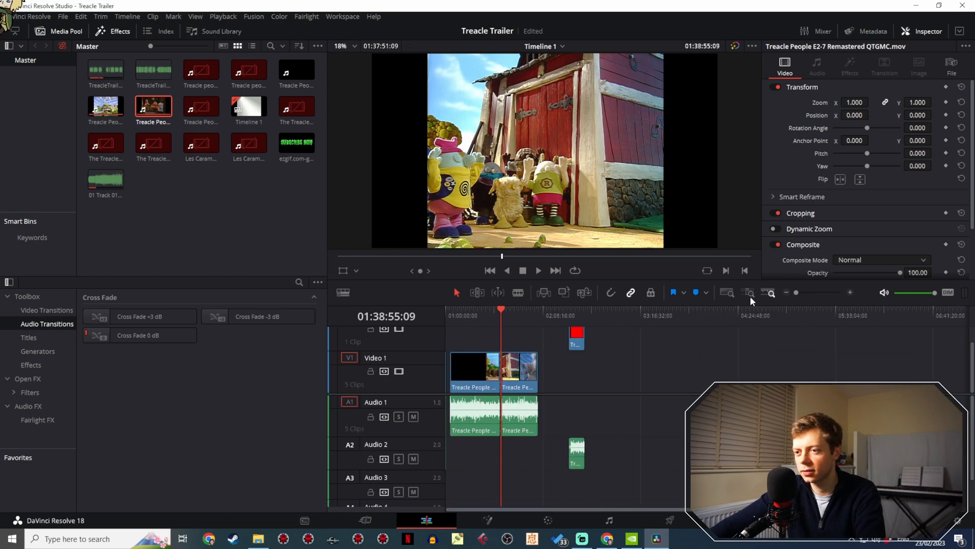
drag(500, 310, 446, 311)
drag(794, 294, 830, 293)
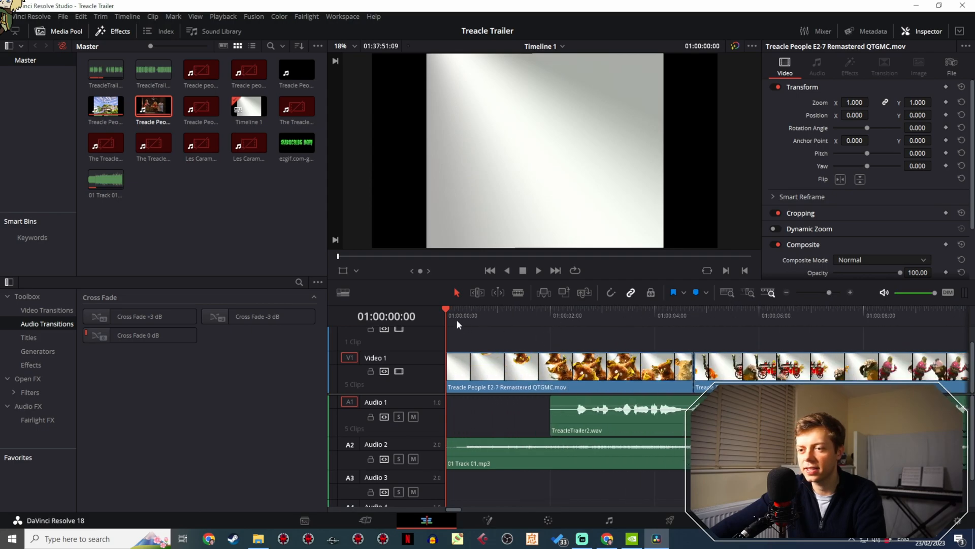
drag(463, 317, 456, 316)
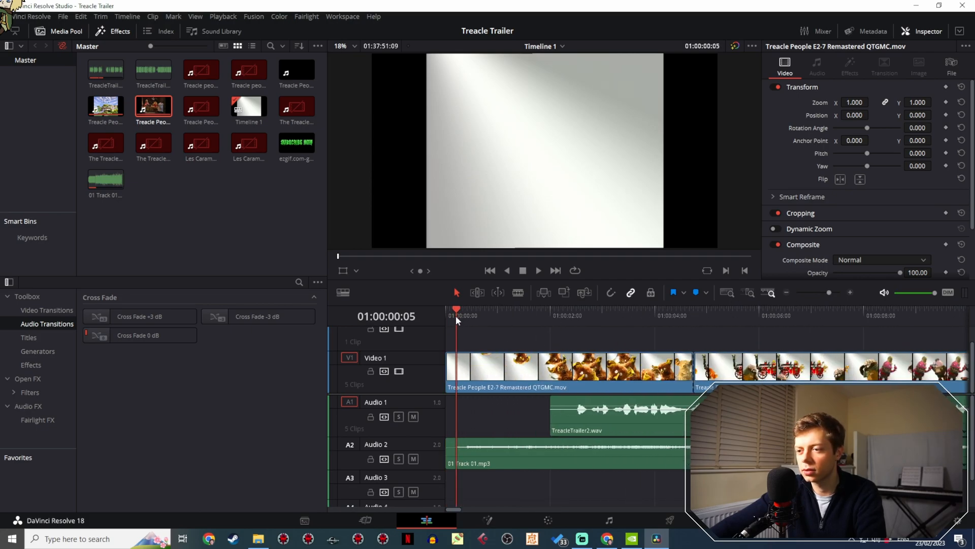
drag(829, 293, 810, 291)
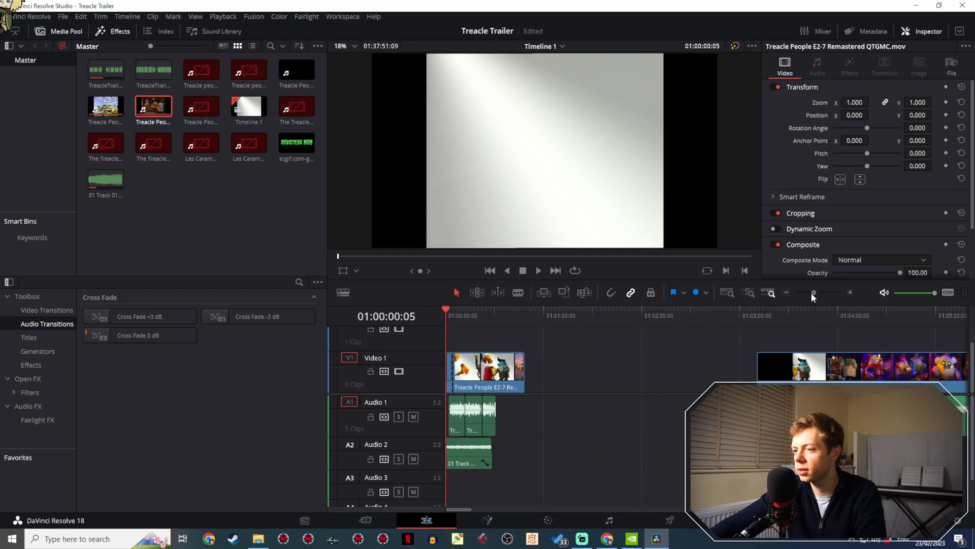
click(560, 307)
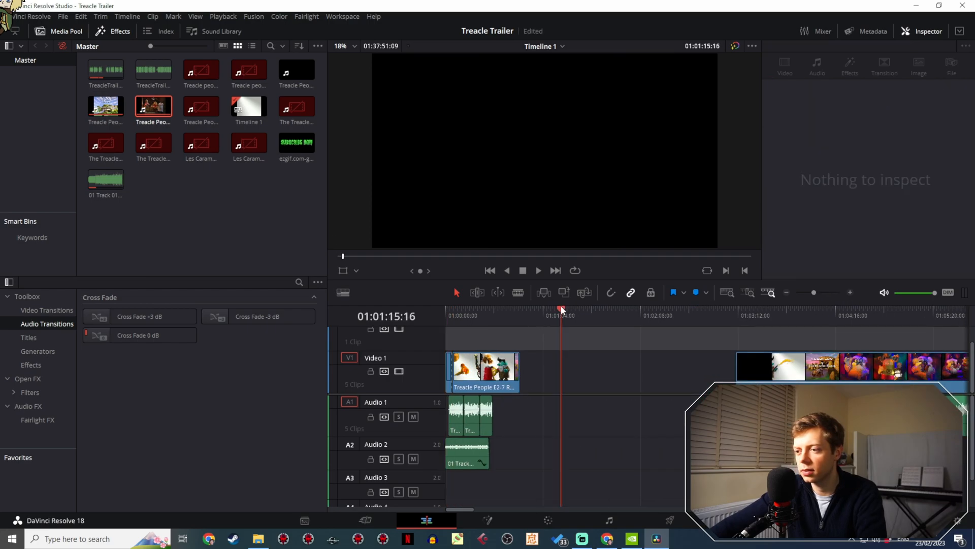
key(ctrl+v)
drag(565, 364, 449, 362)
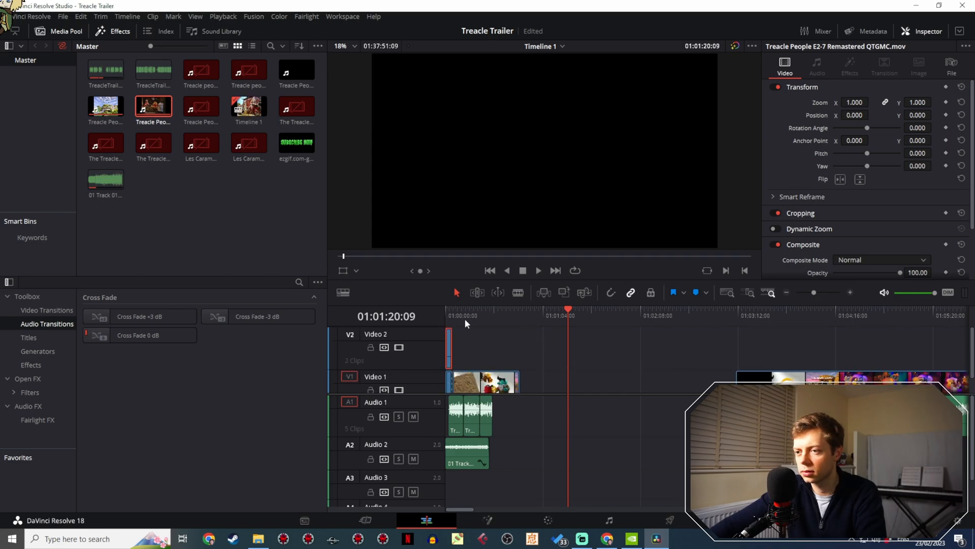
key(Home)
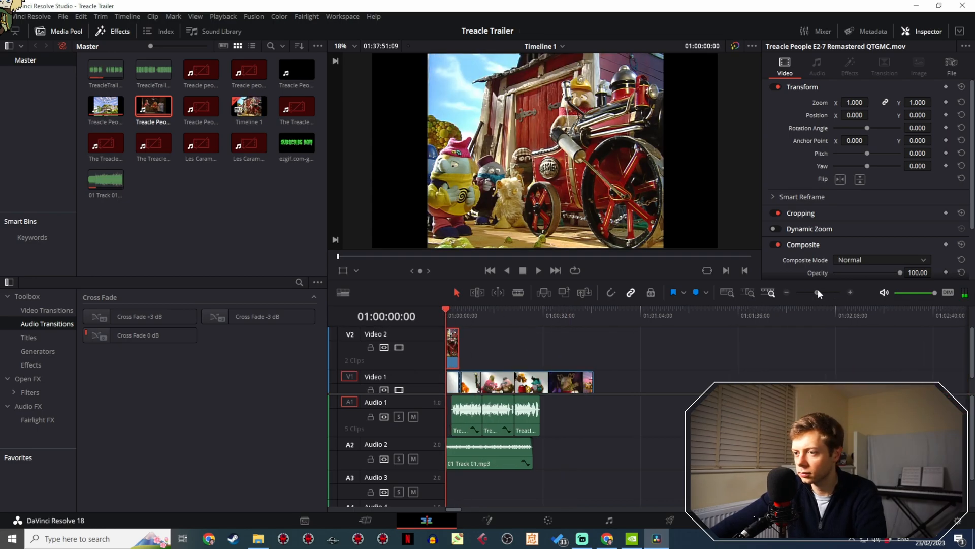
drag(817, 290, 830, 288)
drag(593, 334, 880, 363)
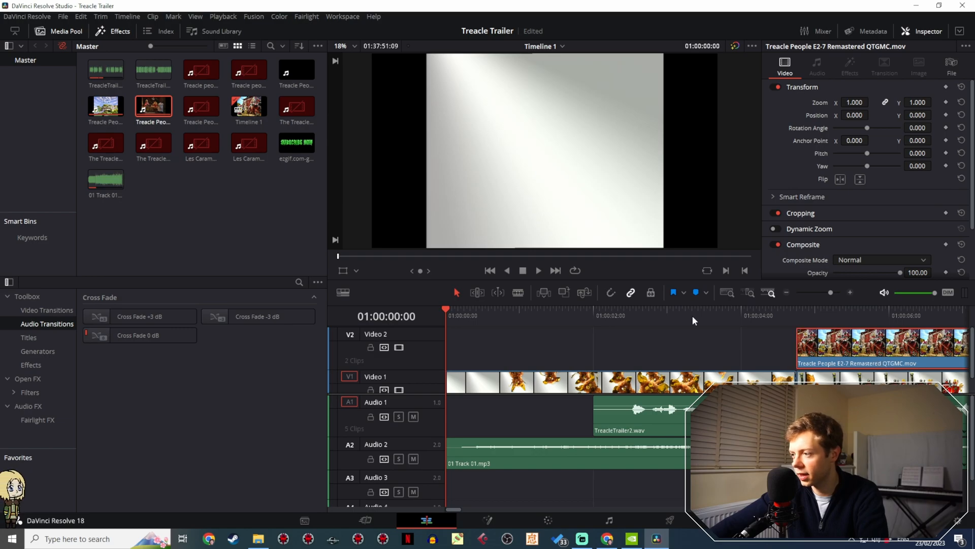
- Play the steam engine shot against the narration several times and pause at 01:00:07:00, where its start can be trimmed
click(550, 310)
key(space)
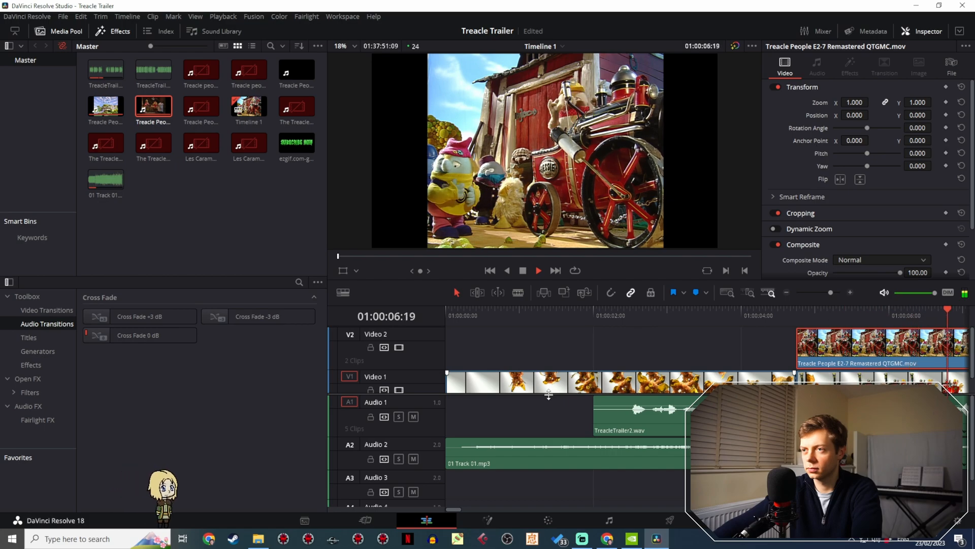
key(space)
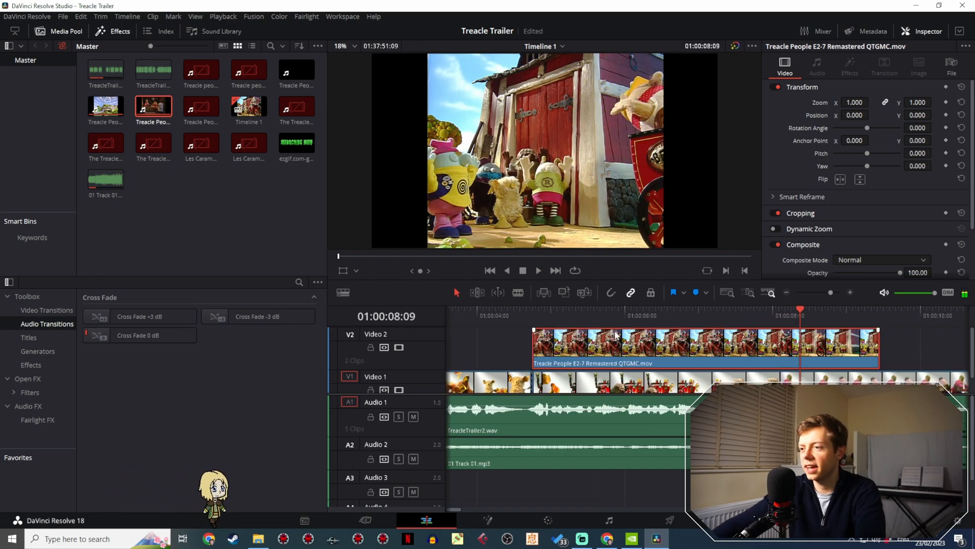
click(493, 315)
key(space)
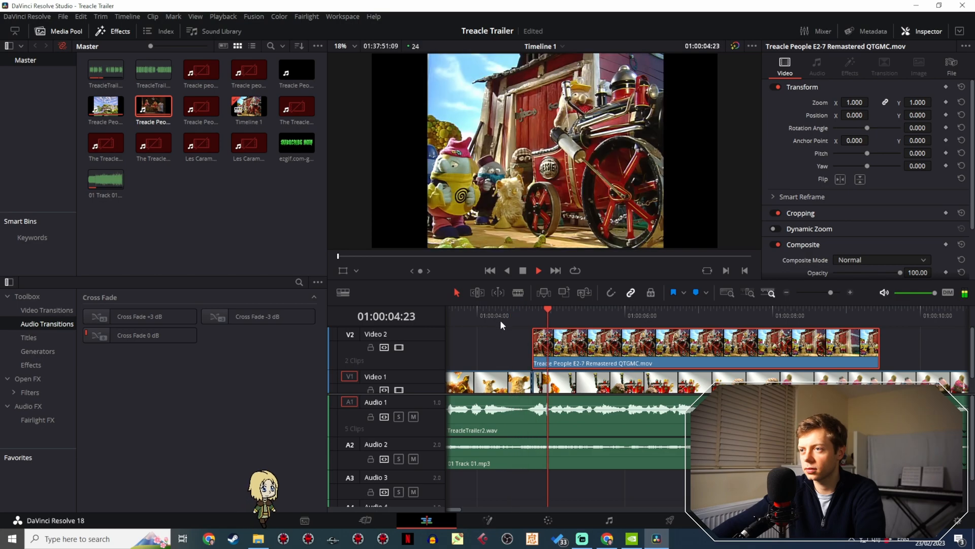
key(space)
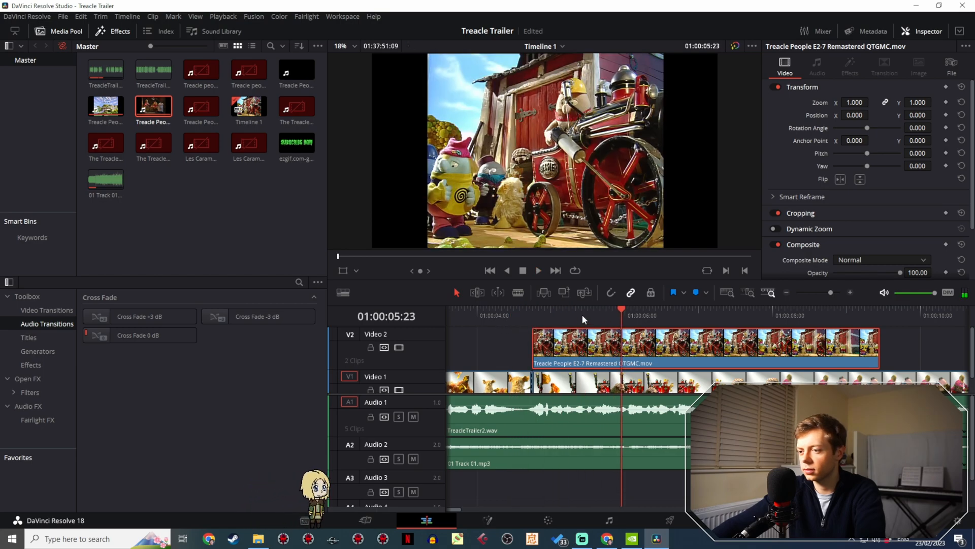
drag(583, 315, 481, 314)
key(space)
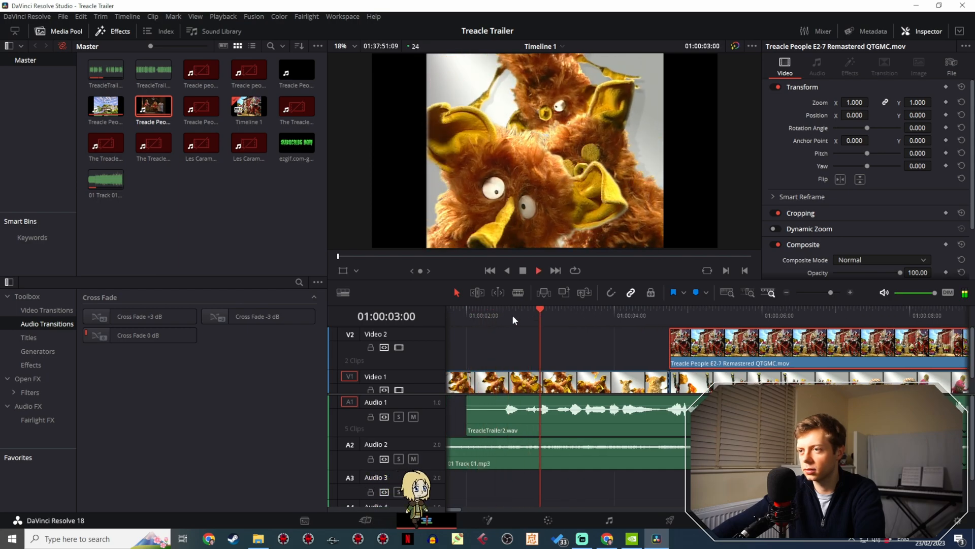
key(space)
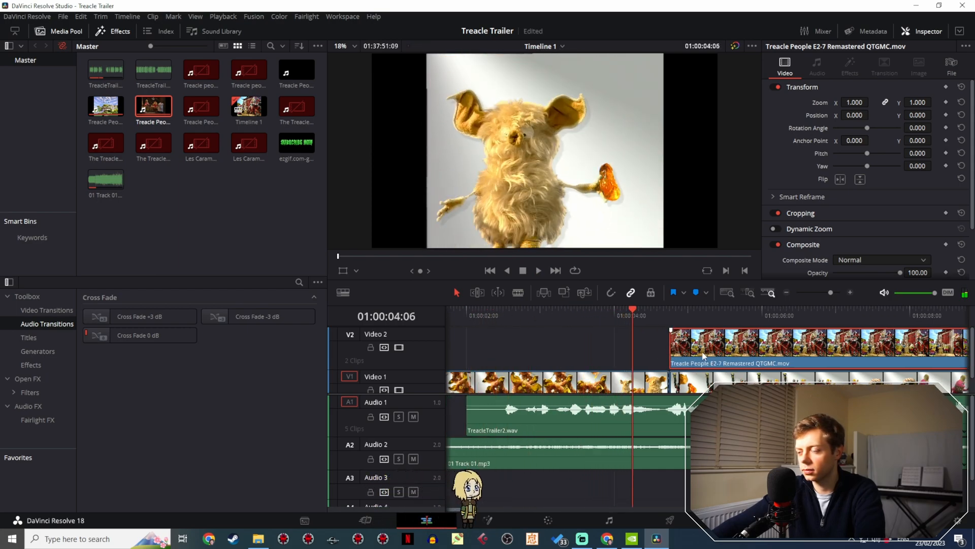
key(space)
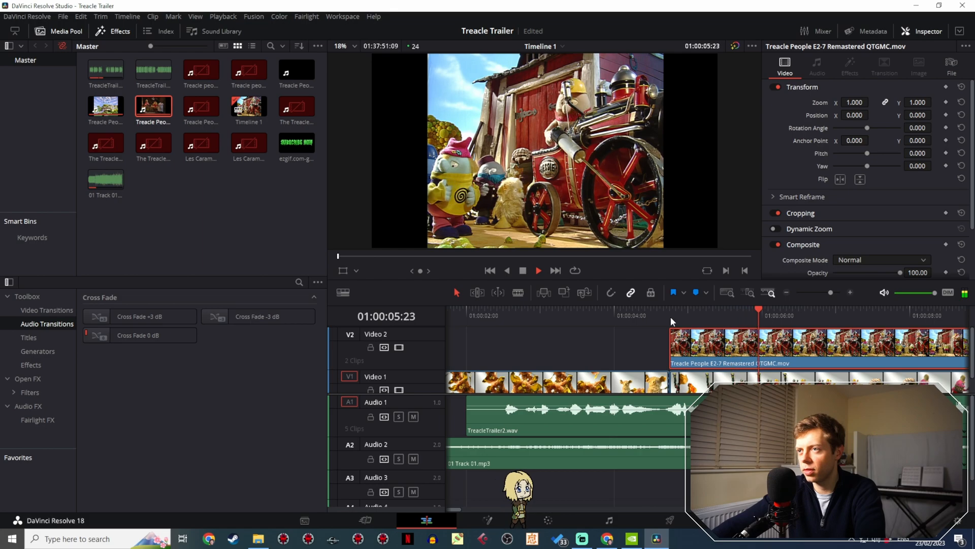
key(space)
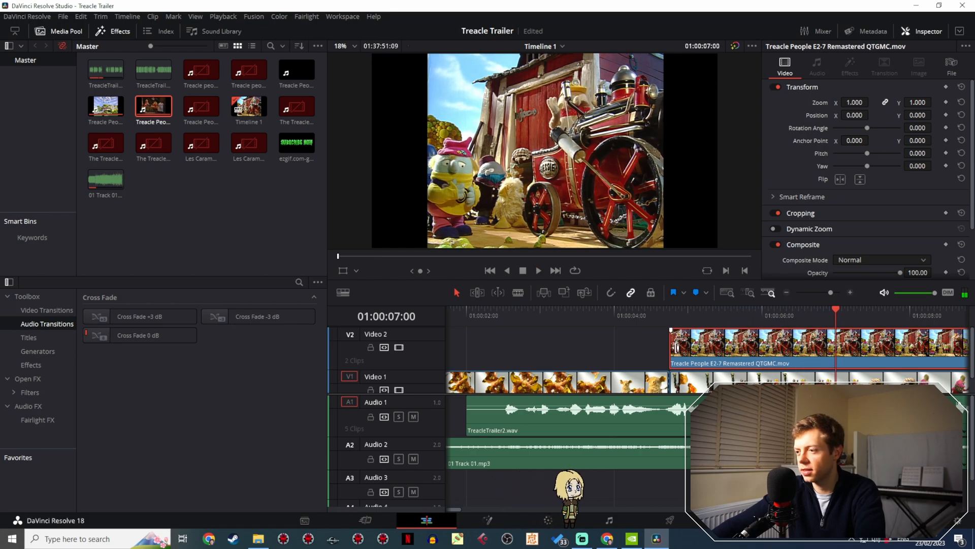
- Trim the start of the steam engine shot on Video 2 to 01:00:07:00 and play across the new start
drag(671, 345, 837, 356)
click(816, 312)
key(space)
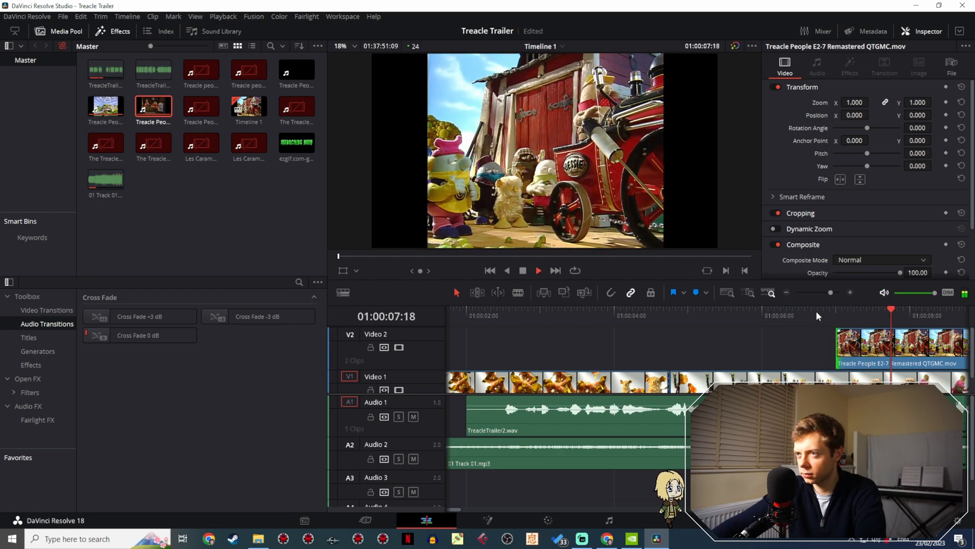
click(815, 311)
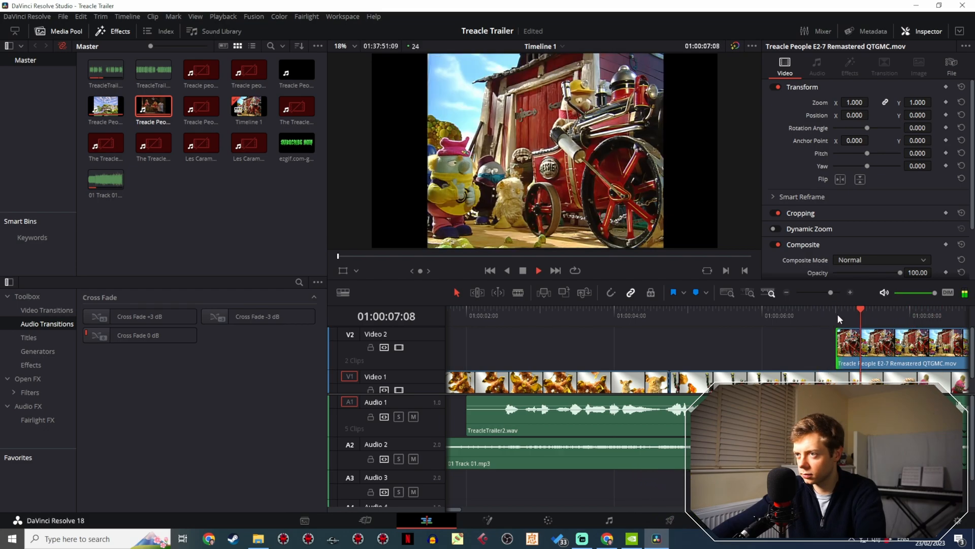
click(839, 313)
key(space)
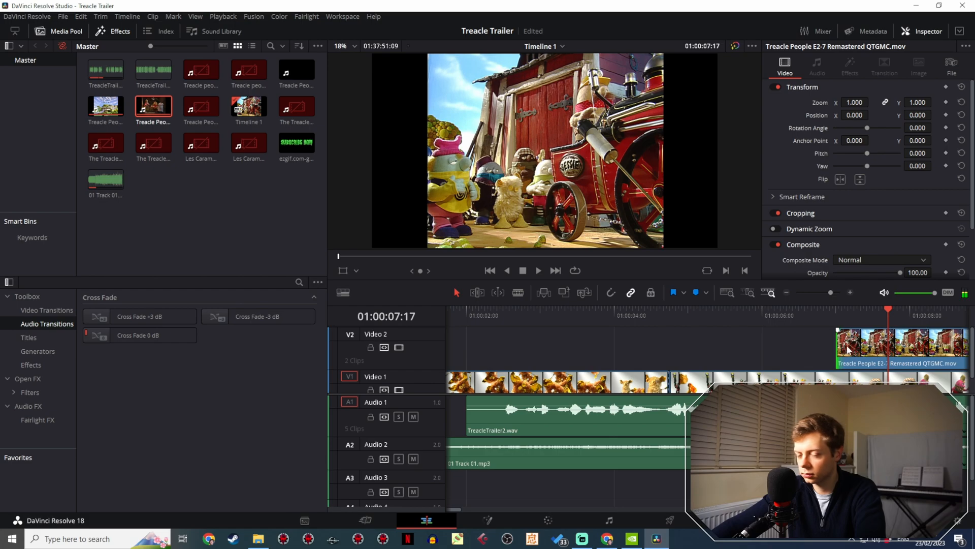
- Move the trimmed steam engine shot earlier to start at about 01:00:02:13 and play the trailer from the beginning
drag(849, 351, 557, 348)
click(501, 310)
key(space)
key(space)
key(Home)
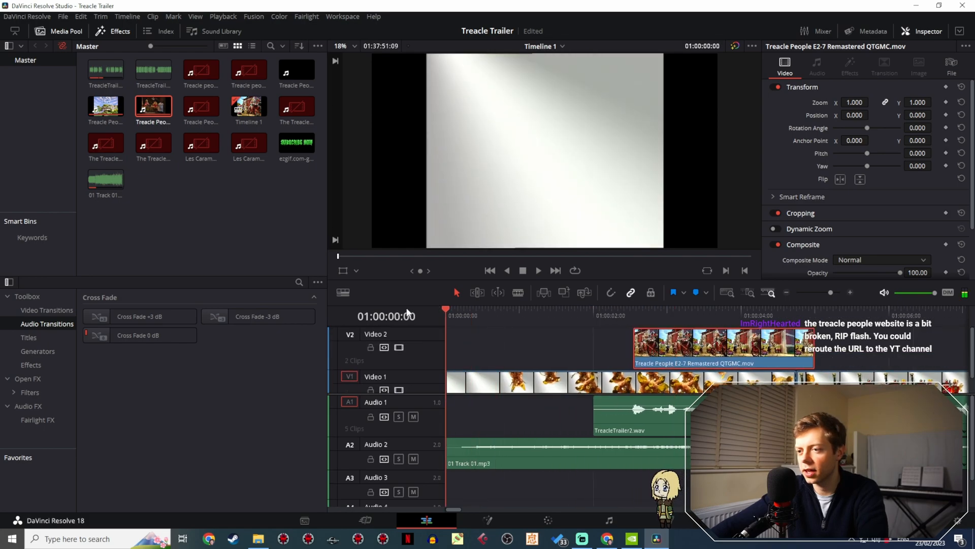
key(space)
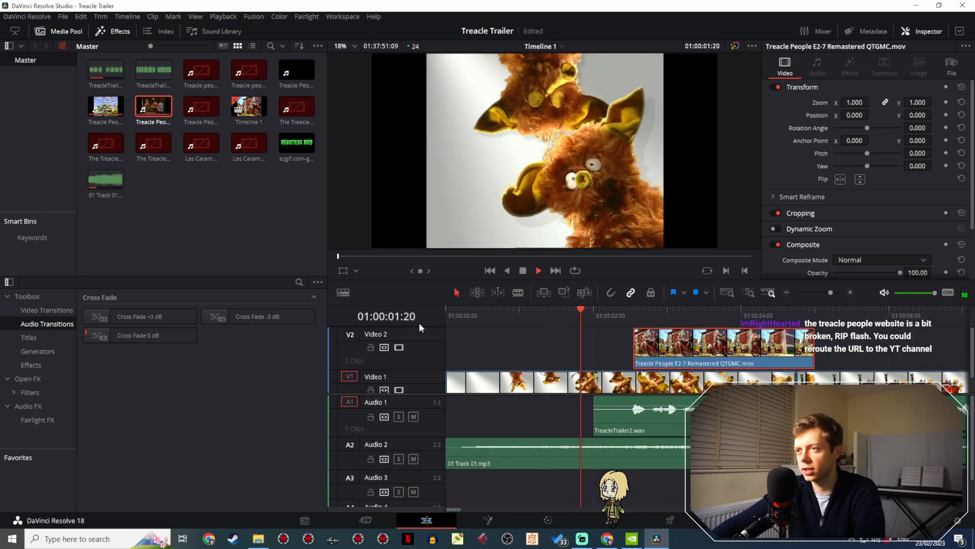
key(space)
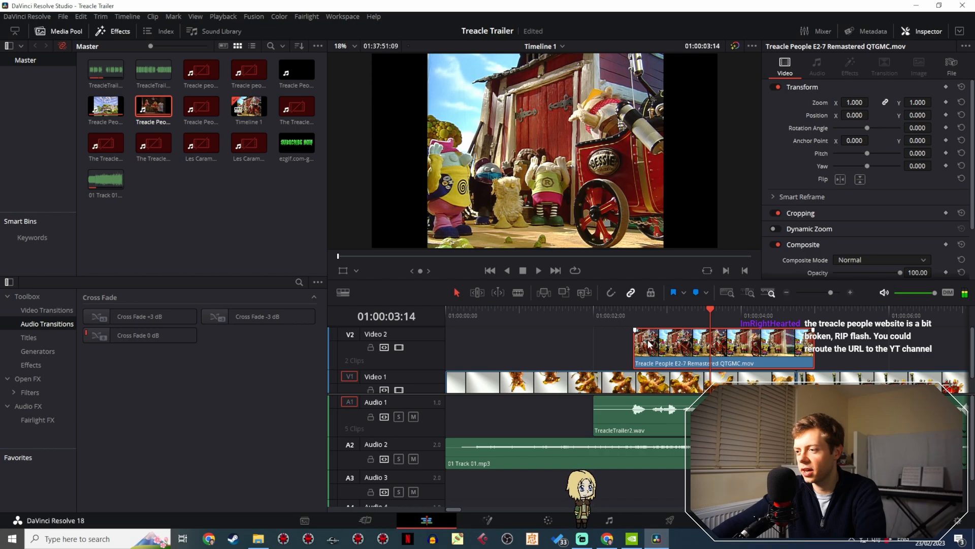
- Shift the steam engine shot to start at 01:00:03:01 and play it against the narration
drag(658, 354, 679, 345)
click(611, 309)
key(space)
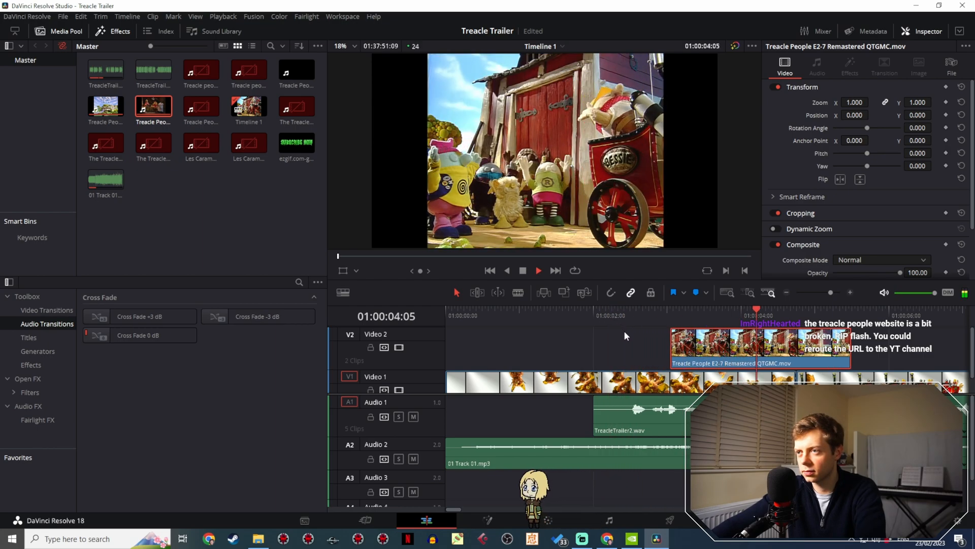
scroll(558, 325, left, 3)
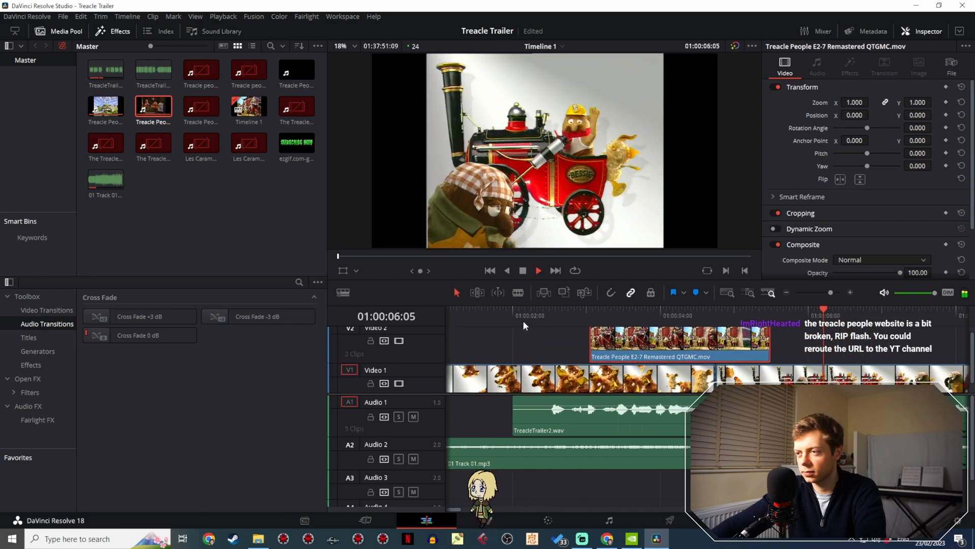
click(506, 312)
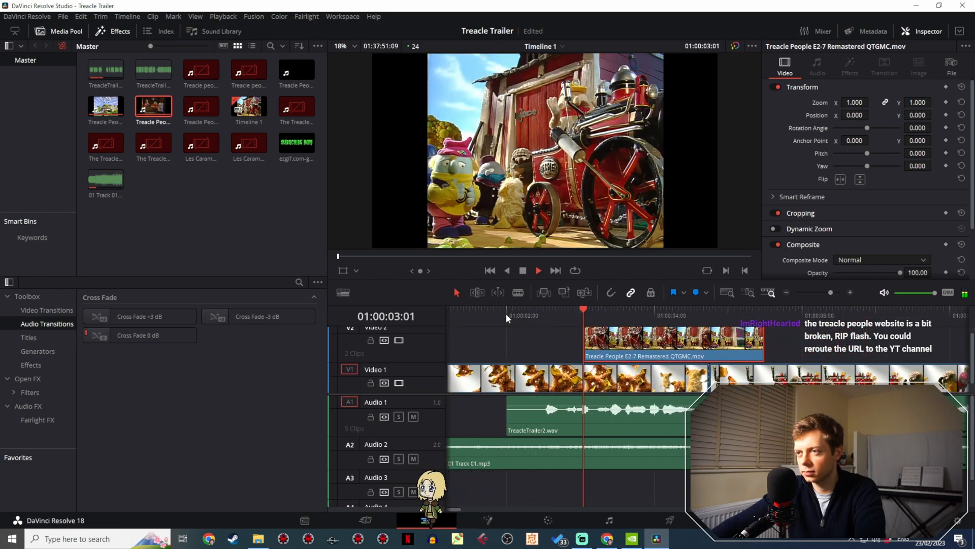
key(space)
- Trim about 11 more frames off the start of the steam engine shot and slide it back to about 01:00:03:00
click(585, 311)
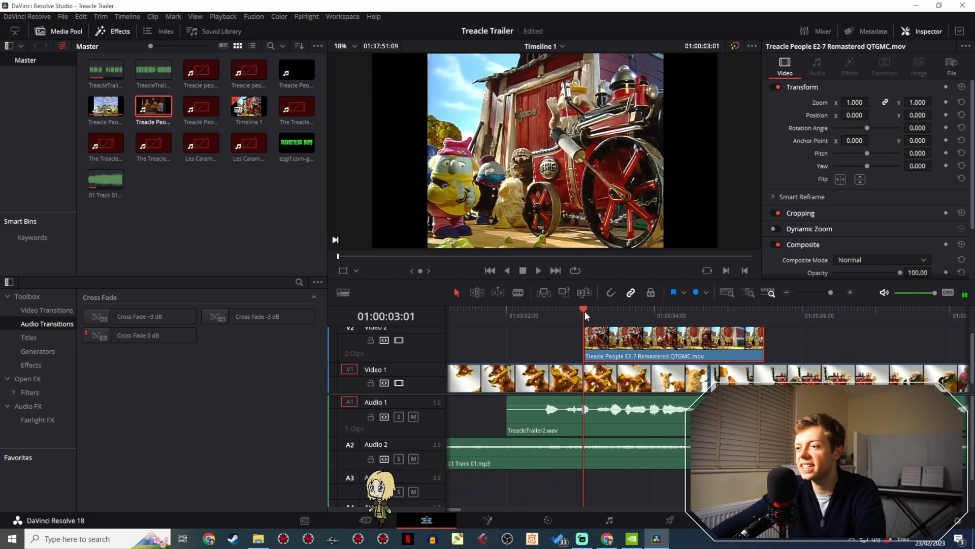
key(space)
key(space)
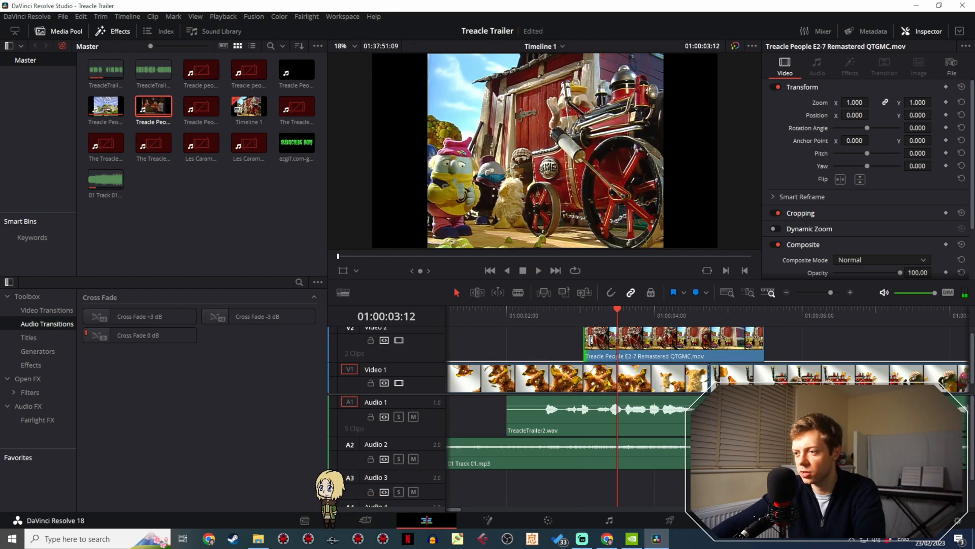
drag(585, 339, 609, 343)
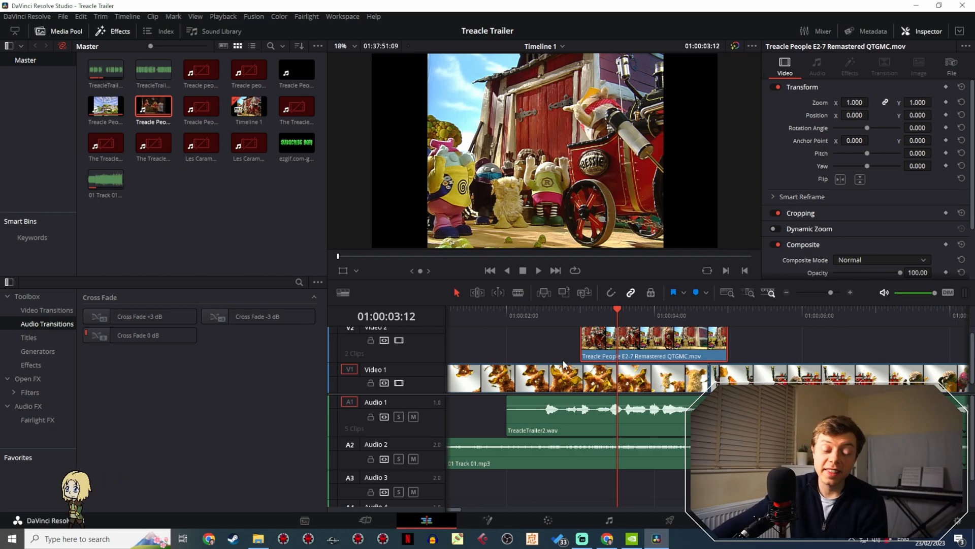
- Play the retimed steam engine shot against the narration from about 01:00:02:00, and again from the start of the trailer
click(527, 310)
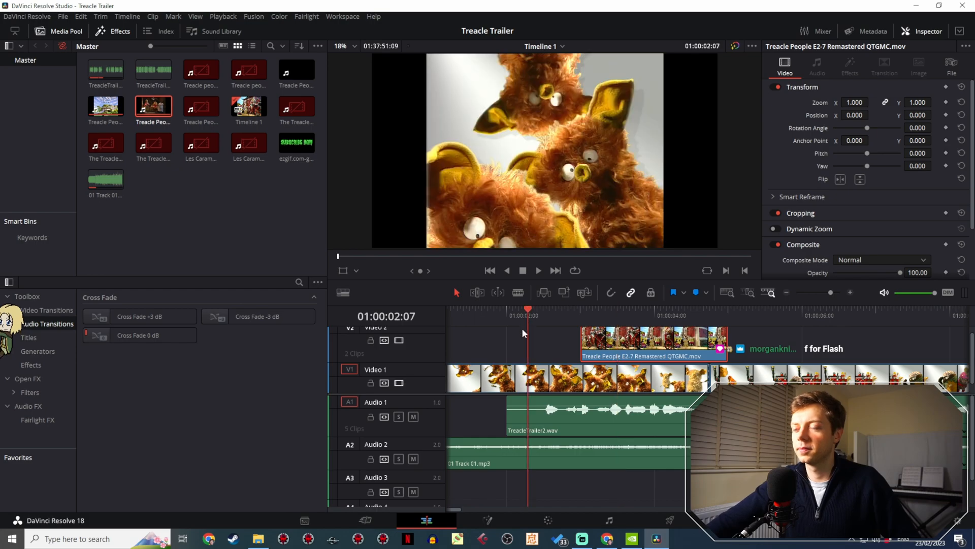
scroll(498, 354, down, 1)
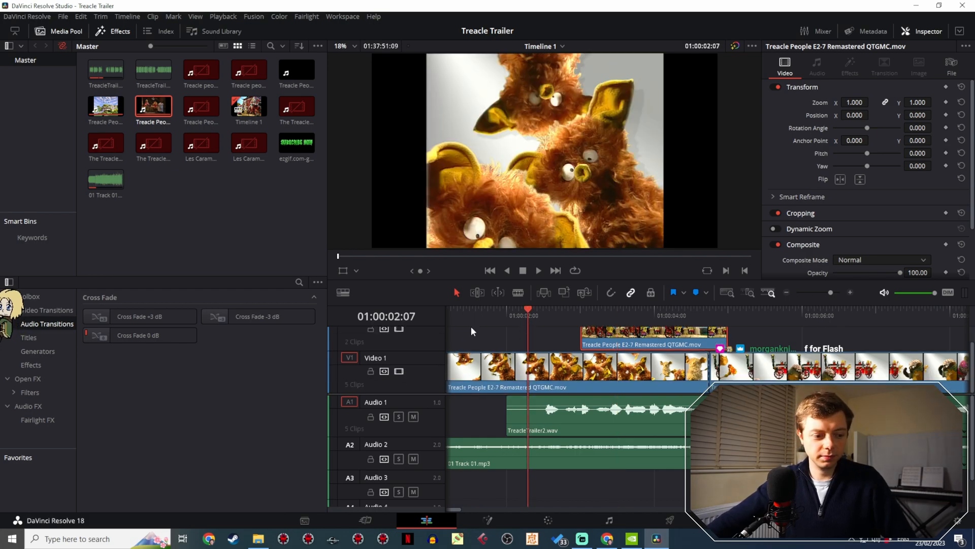
click(539, 271)
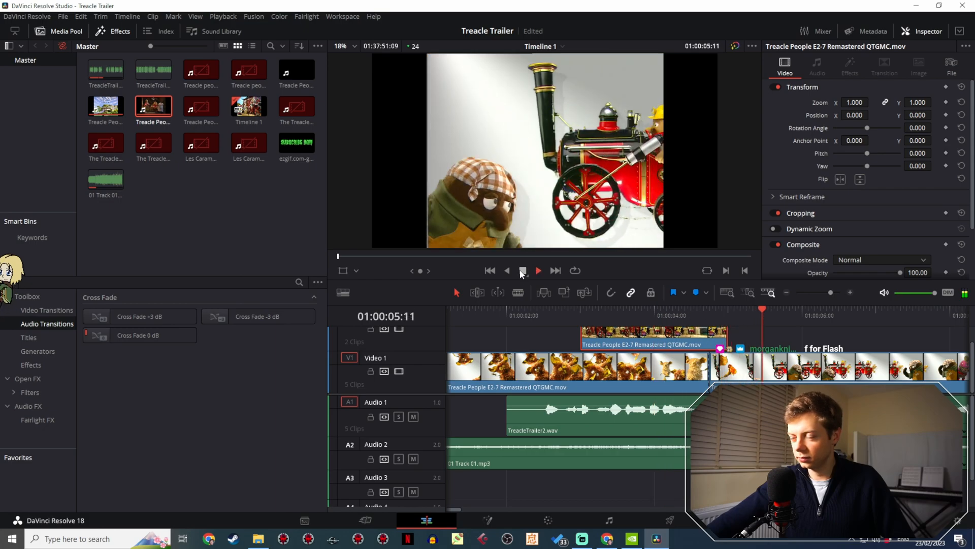
click(523, 271)
click(497, 308)
click(538, 272)
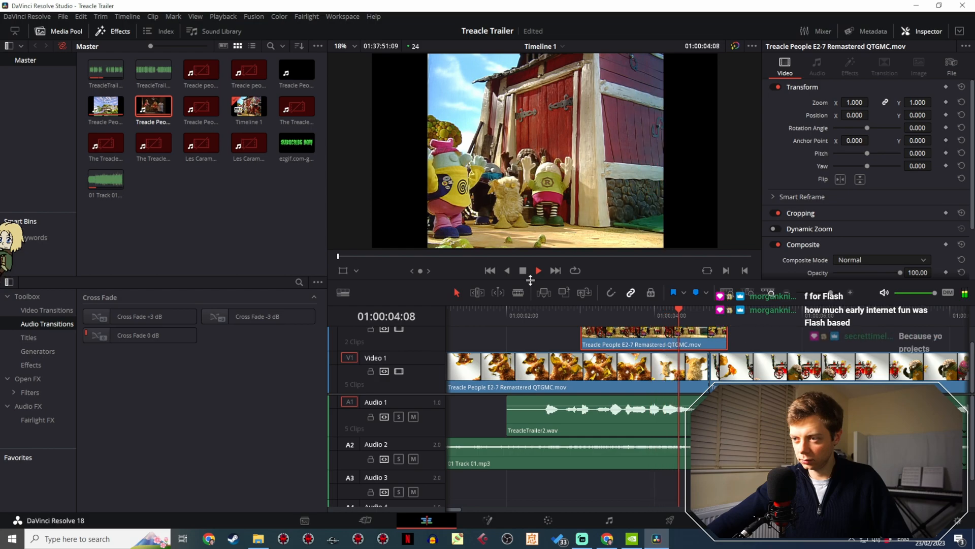
click(522, 271)
click(490, 272)
click(538, 270)
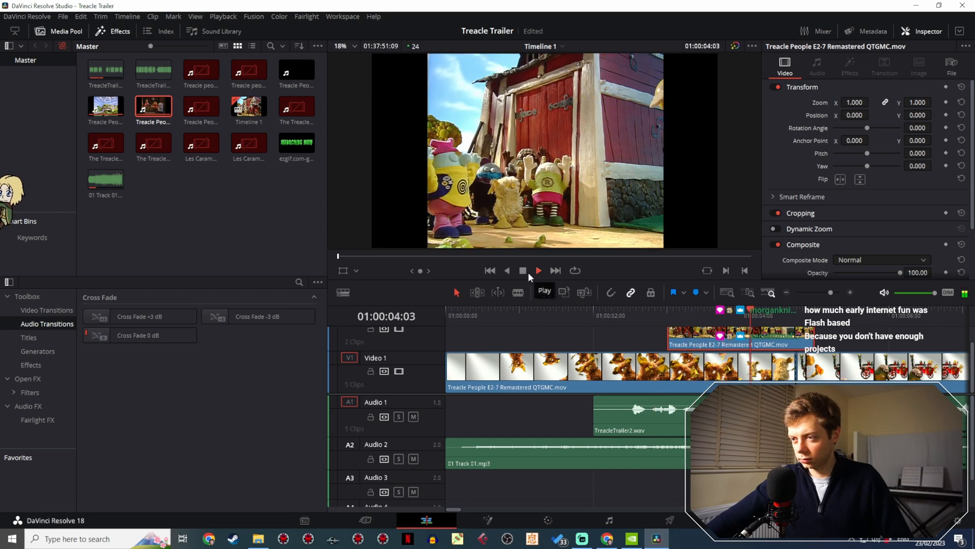
- Stop the trailer playback and save the Treacle Trailer project
click(523, 272)
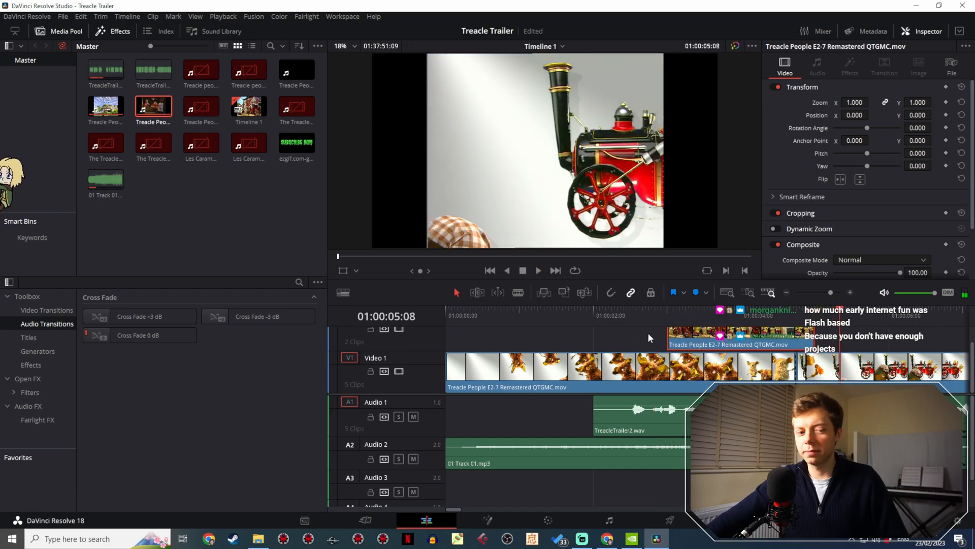
key(ctrl+s)
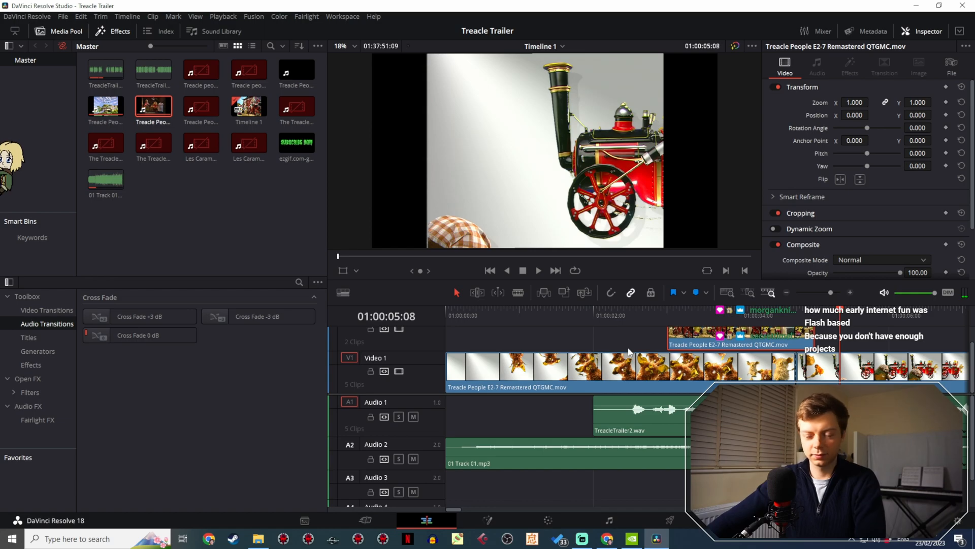
- Find the wide cave group shot in the E2-7 footage on Video 1 and split the clip at its start, 01:04:04:09
drag(818, 290, 813, 289)
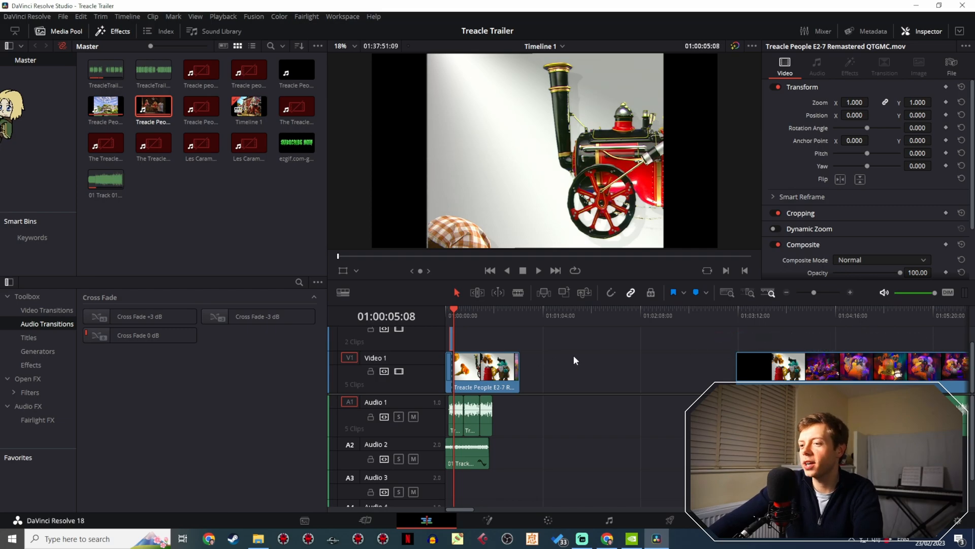
drag(803, 319, 818, 319)
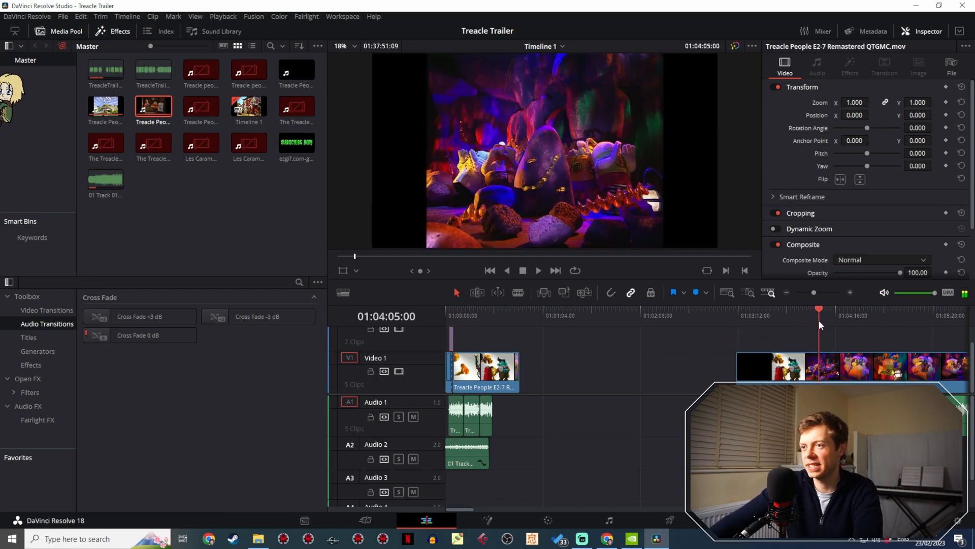
scroll(583, 338, right, 5)
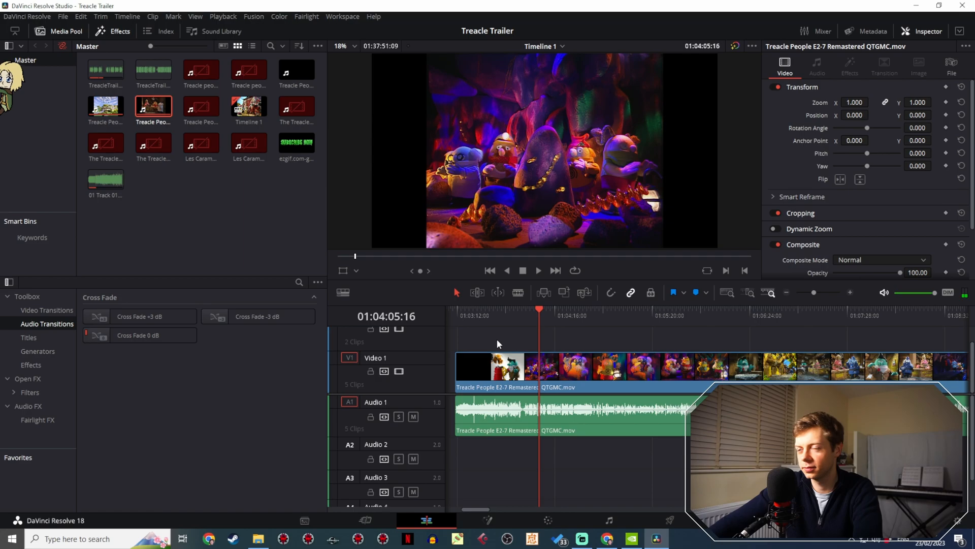
key(space)
drag(535, 316, 534, 317)
key(space)
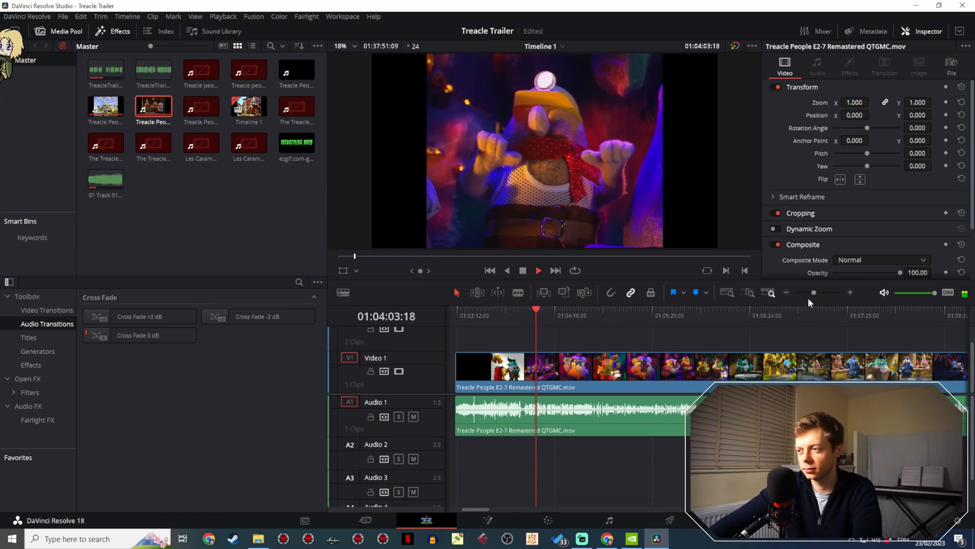
key(space)
drag(814, 293, 826, 293)
drag(702, 323, 682, 316)
key(space)
key(space)
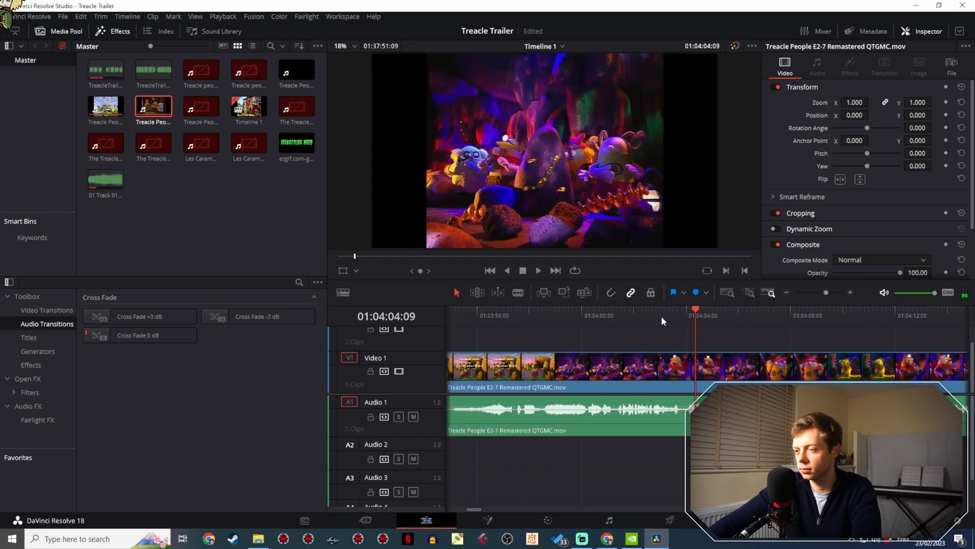
click(517, 292)
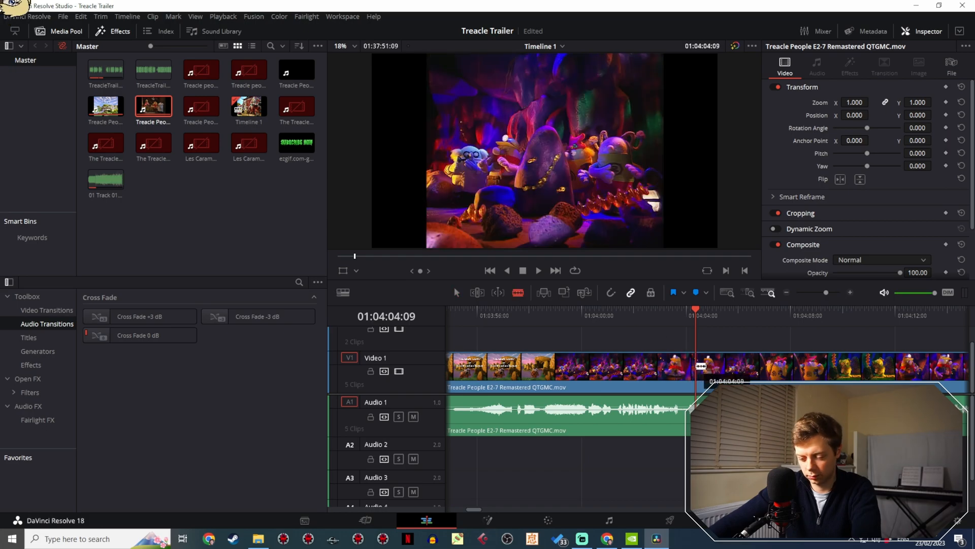
click(701, 366)
click(457, 293)
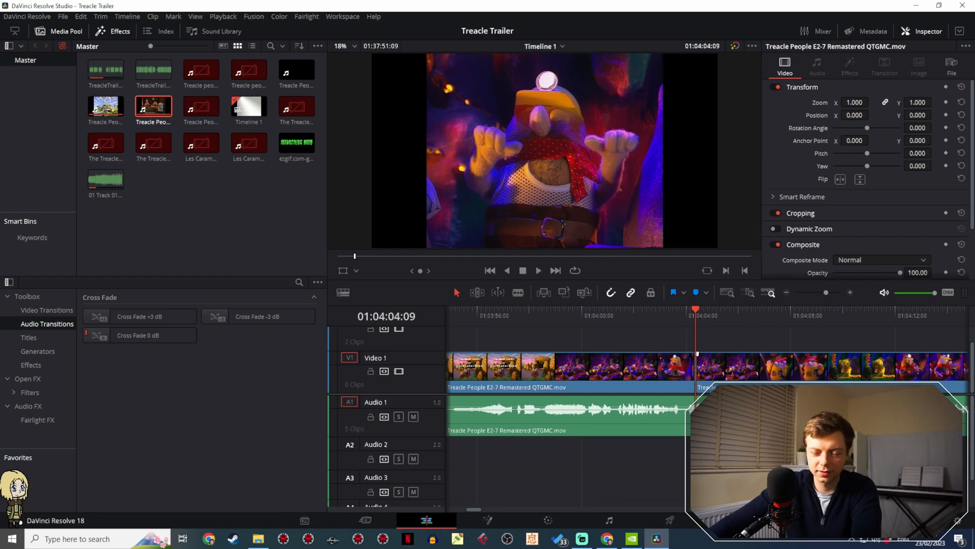
- Play through the cave group shot and split the Video 1 clip at its end, 01:04:05:20
key(space)
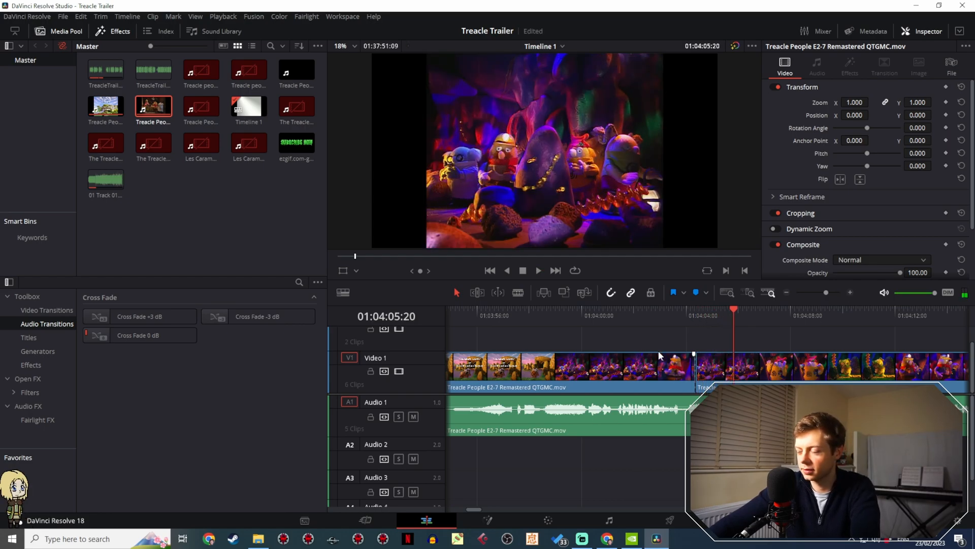
click(519, 292)
click(734, 366)
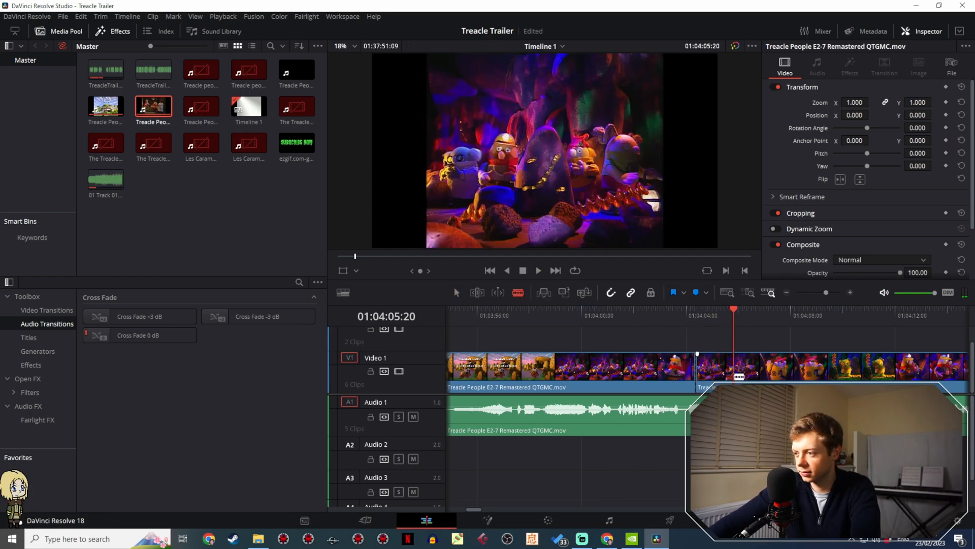
click(457, 293)
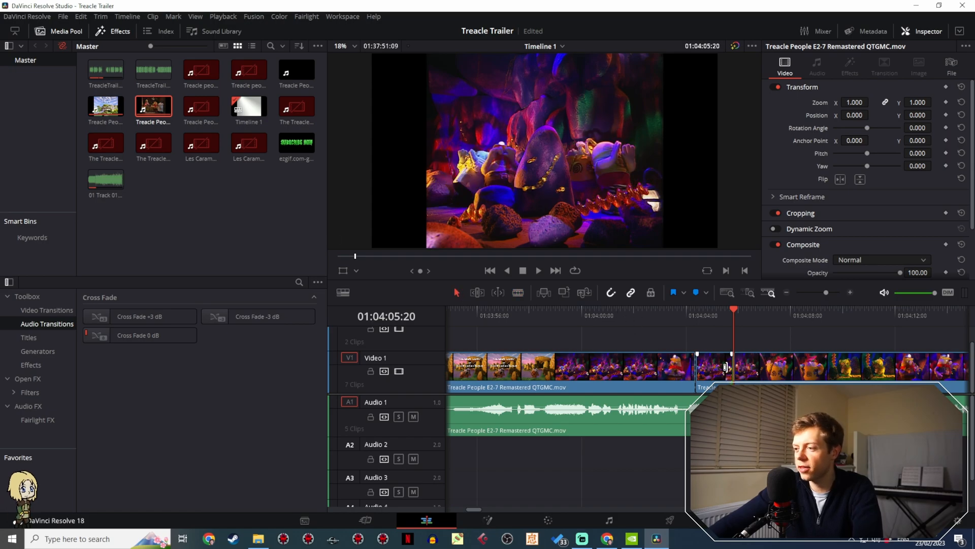
- Copy the cut cave shot to 01:00:50:08 on Video 1 and move that copy up to Video 2 near the steam engine shot
click(807, 292)
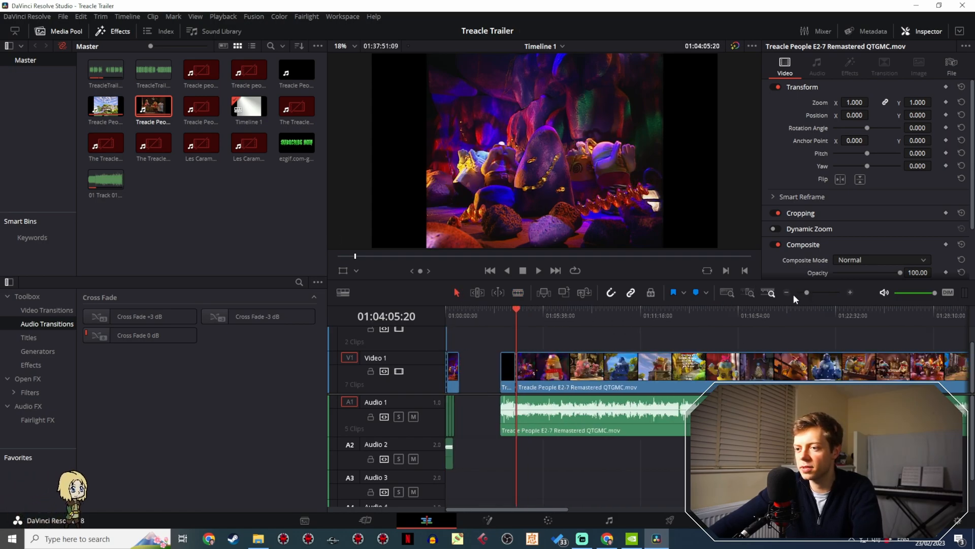
click(460, 313)
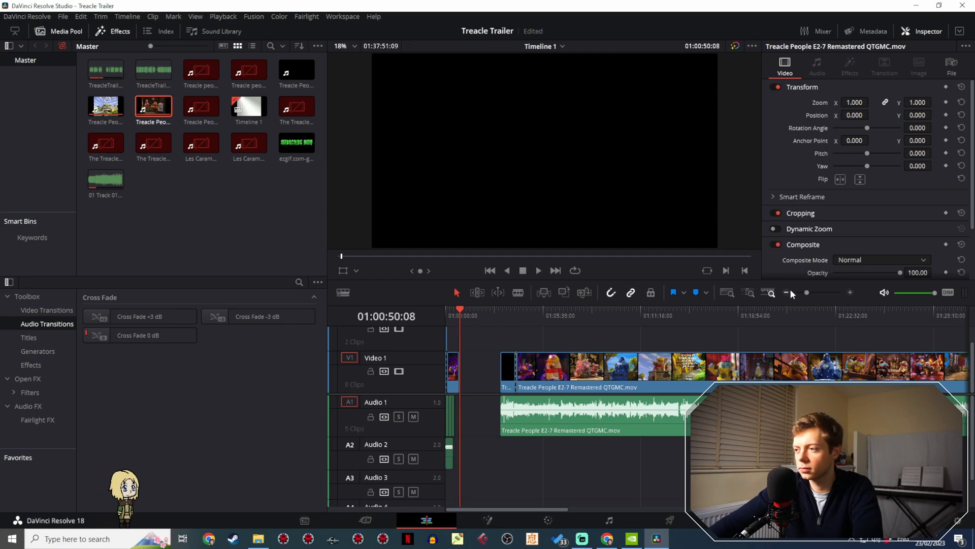
drag(805, 291, 819, 297)
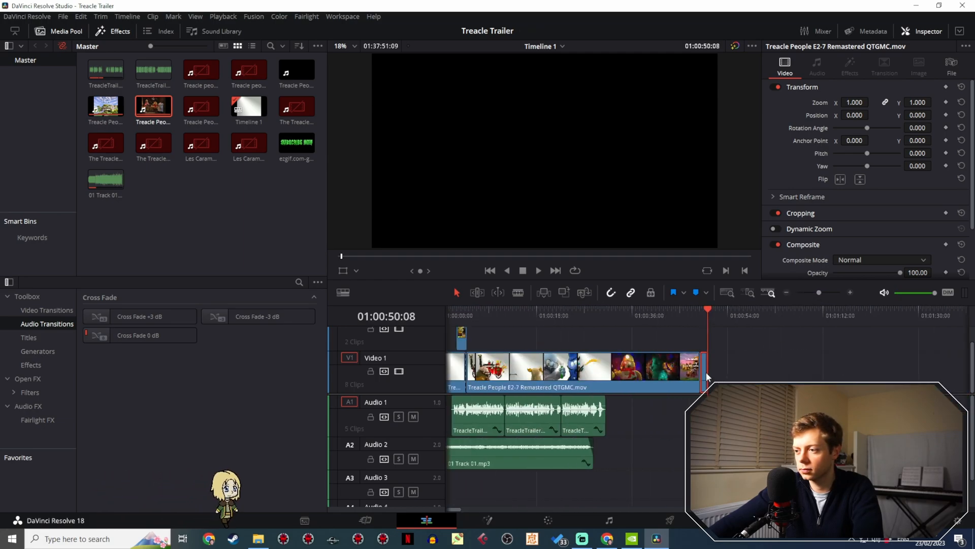
drag(706, 372, 483, 340)
- Shift the cave shot on Video 2 later to about 01:00:07:11 and play the trailer from 01:00:03:20 against the narration
click(463, 317)
key(space)
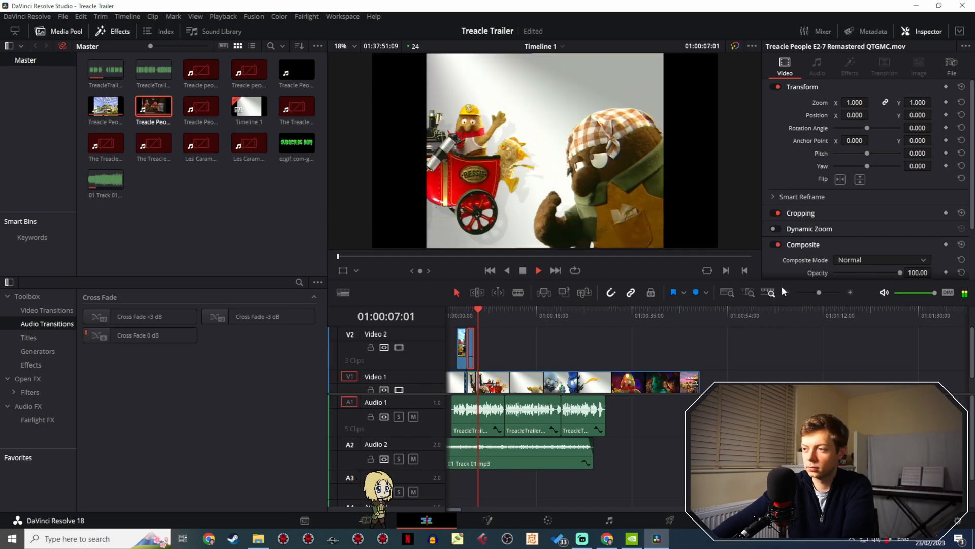
key(space)
drag(818, 291, 829, 291)
drag(649, 345, 768, 346)
click(480, 312)
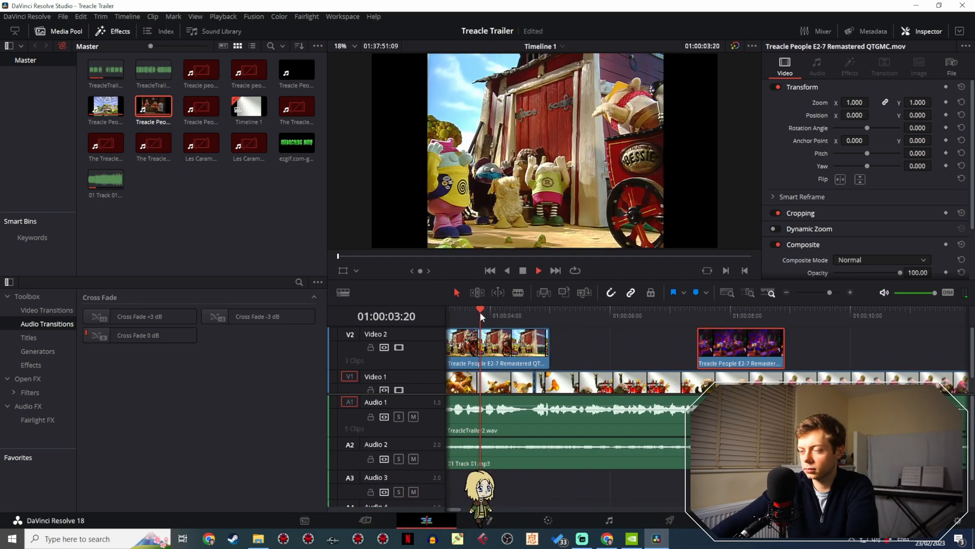
key(space)
key(space)
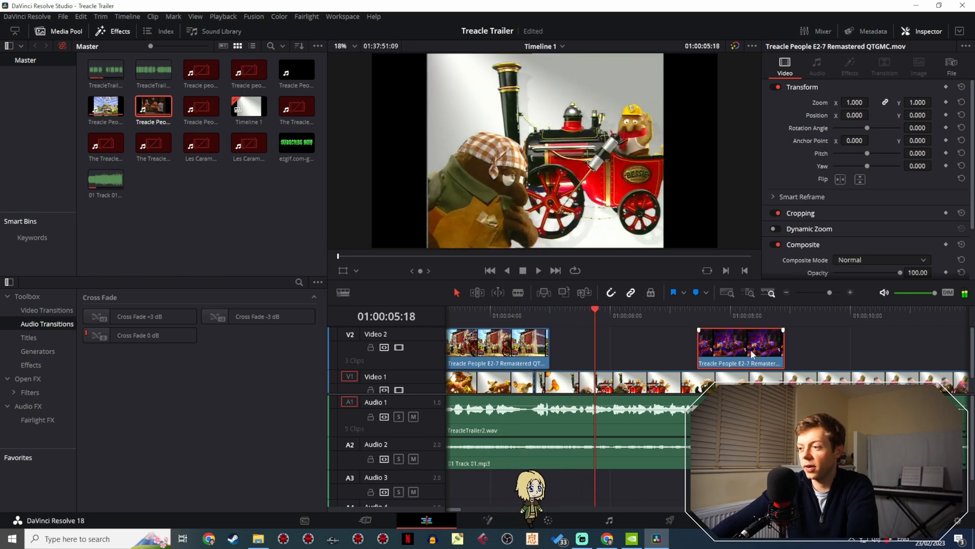
- Place the cave shot directly after the steam engine shot on Video 2 and play the transition from 01:00:04:05
drag(751, 346, 604, 345)
click(504, 316)
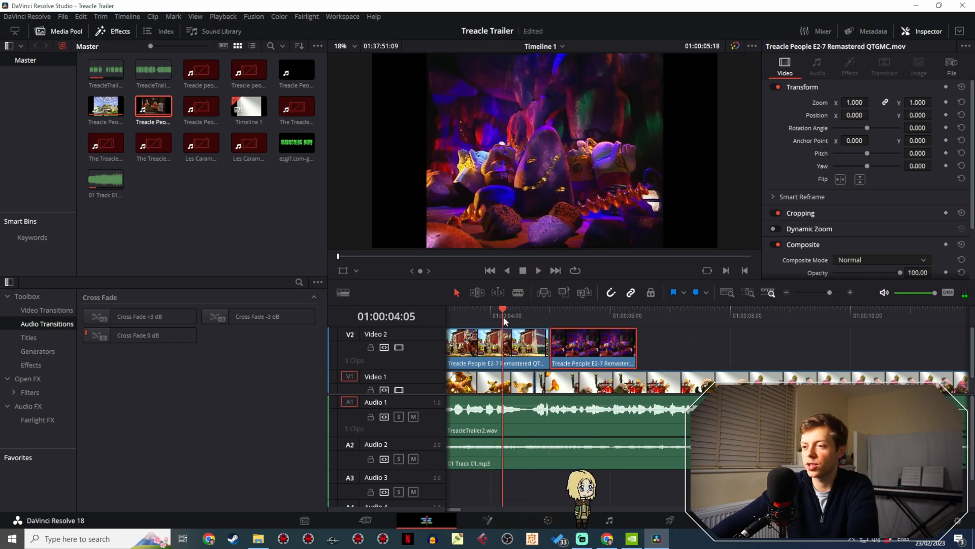
key(space)
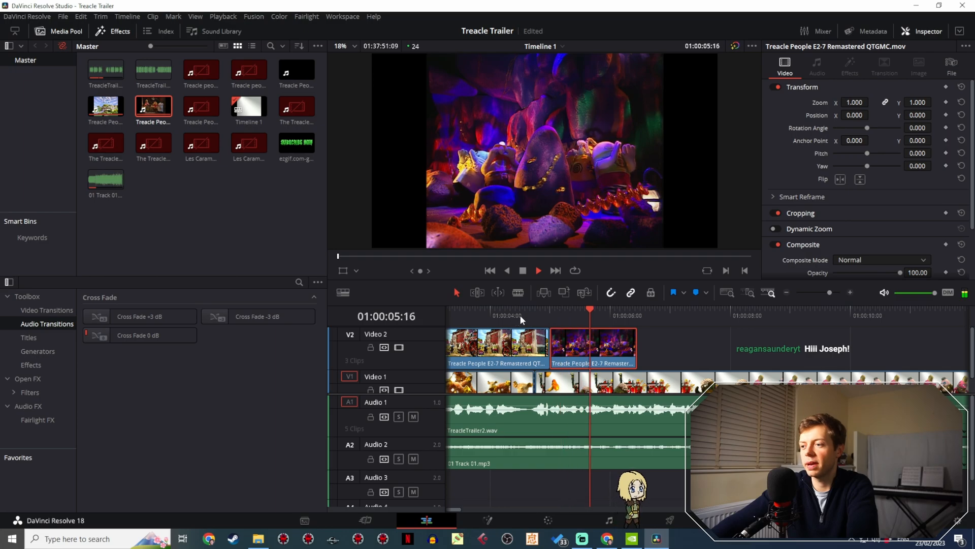
key(space)
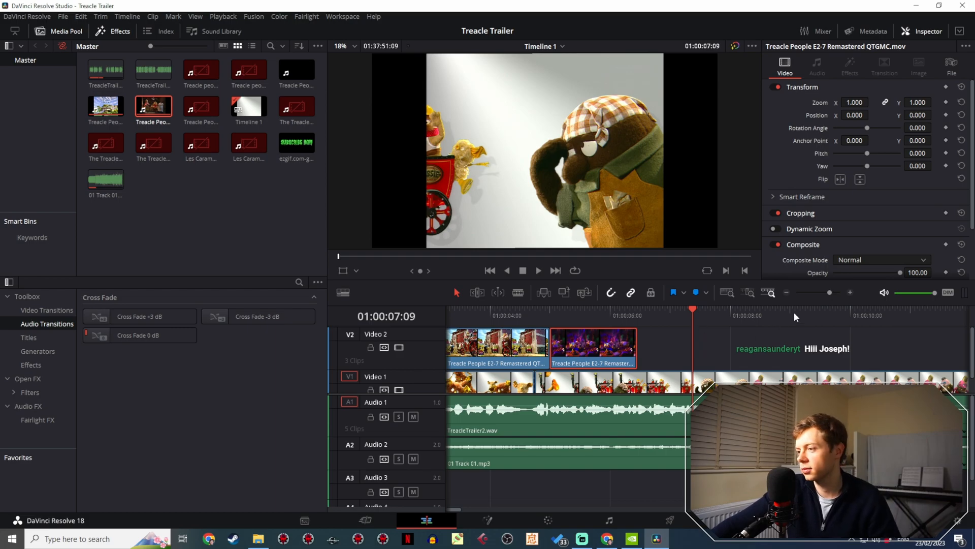
- Review the E2-7 cave dialogue from about 01:05:12 to 01:05:42, replaying from 01:05:29:17, for another usable trailer shot
drag(821, 295, 817, 294)
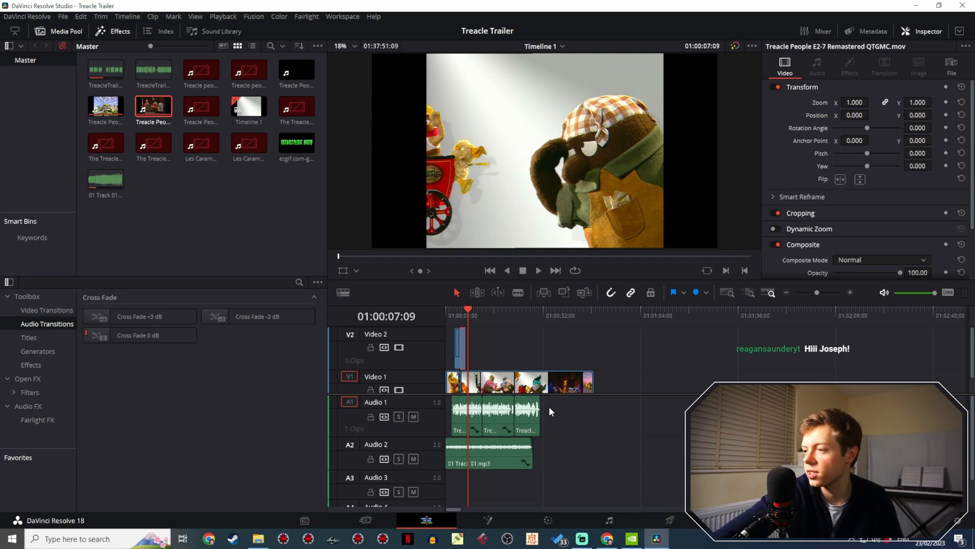
click(812, 290)
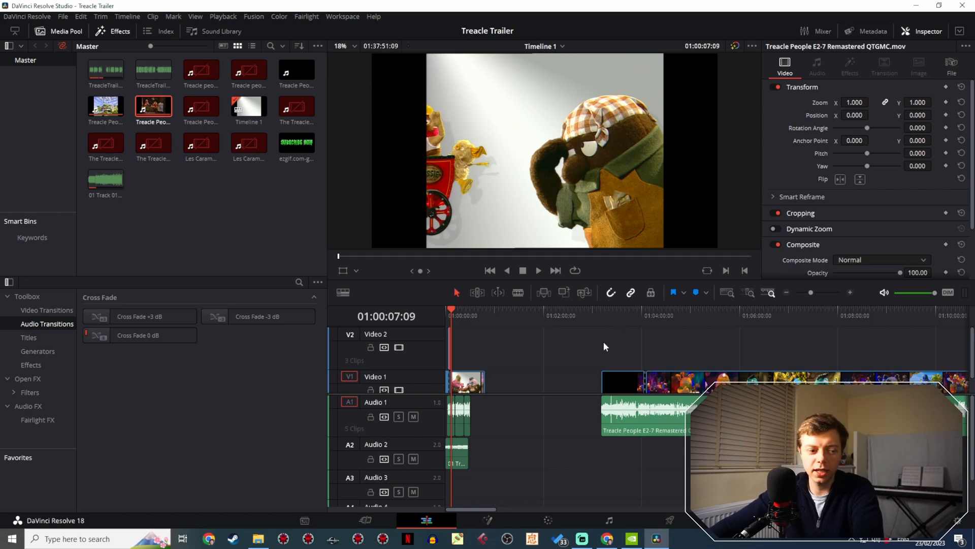
drag(603, 341, 615, 315)
click(517, 314)
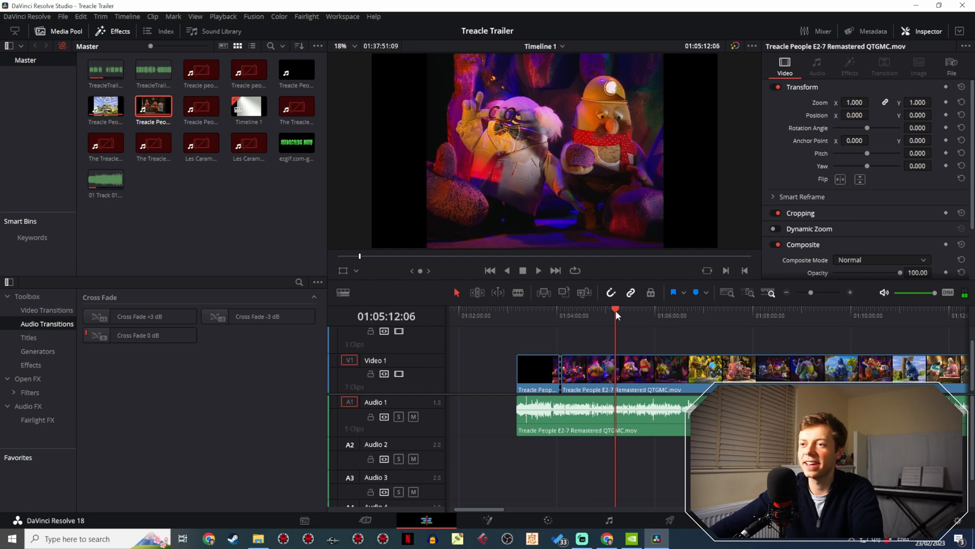
drag(809, 293, 821, 293)
drag(706, 316, 529, 328)
scroll(559, 349, left, 4)
drag(602, 316, 542, 313)
key(space)
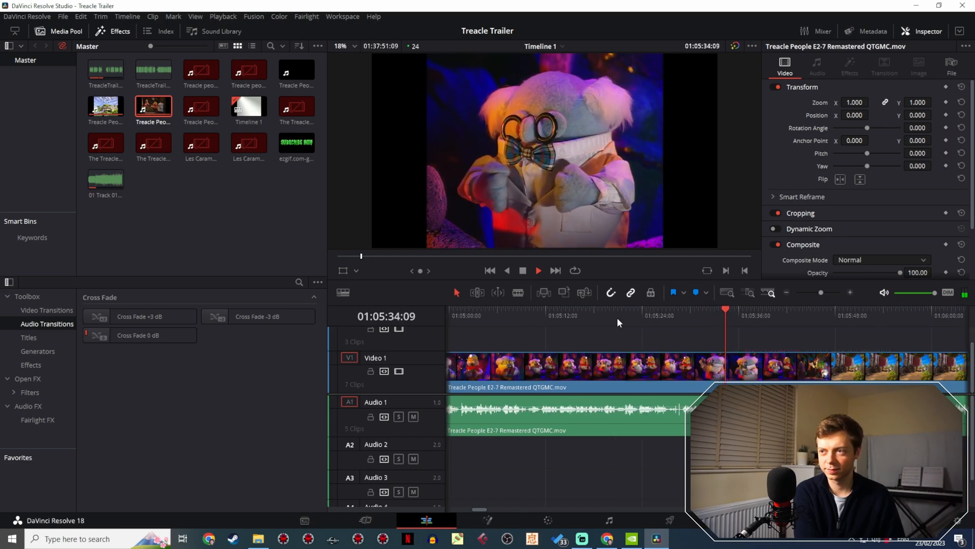
click(523, 270)
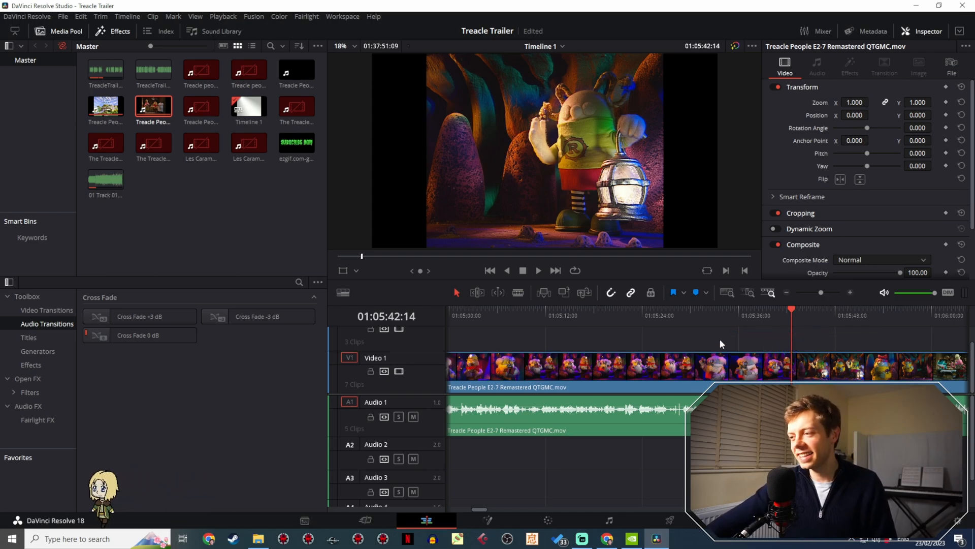
drag(698, 319, 687, 316)
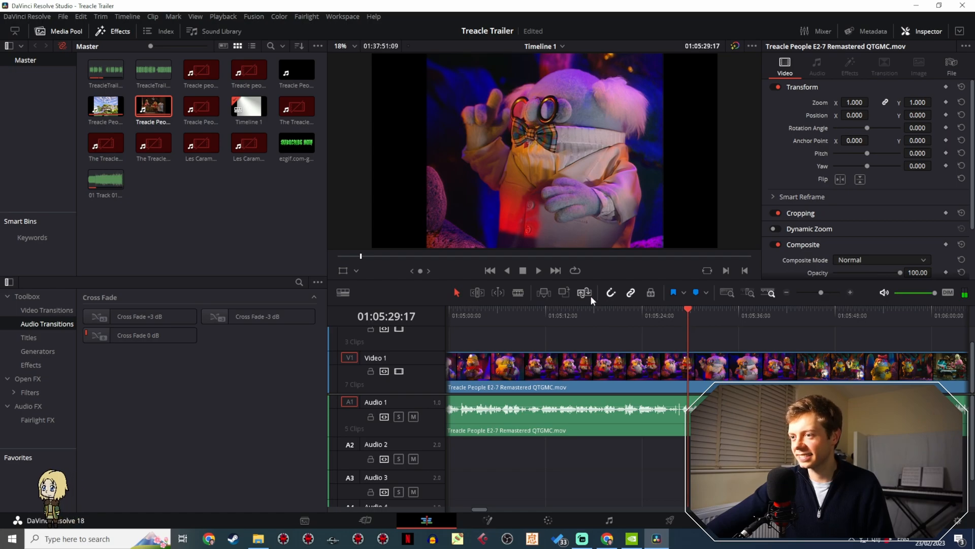
click(539, 270)
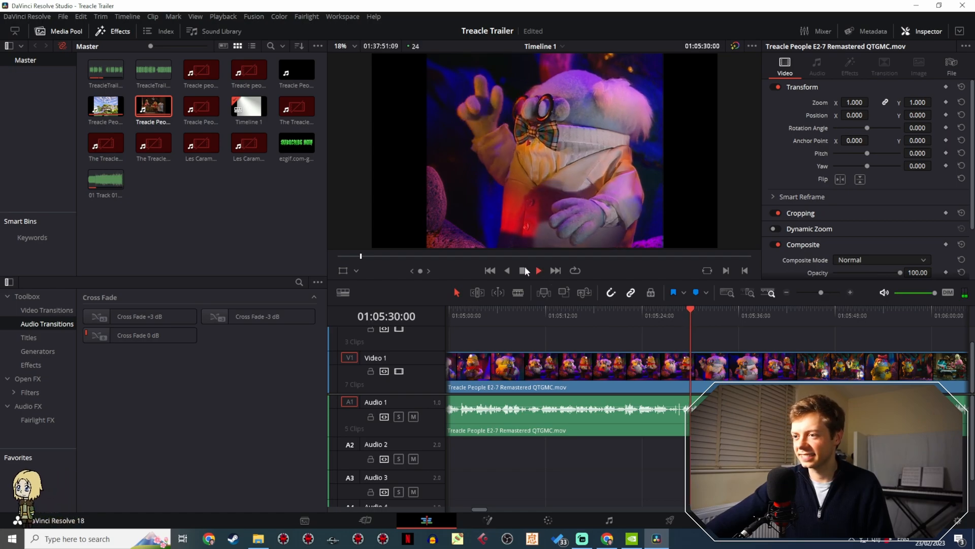
- Find the pink barmaid's close-up in the E2-7 footage and cut the Video 1 clip at 01:12:52:13
click(812, 293)
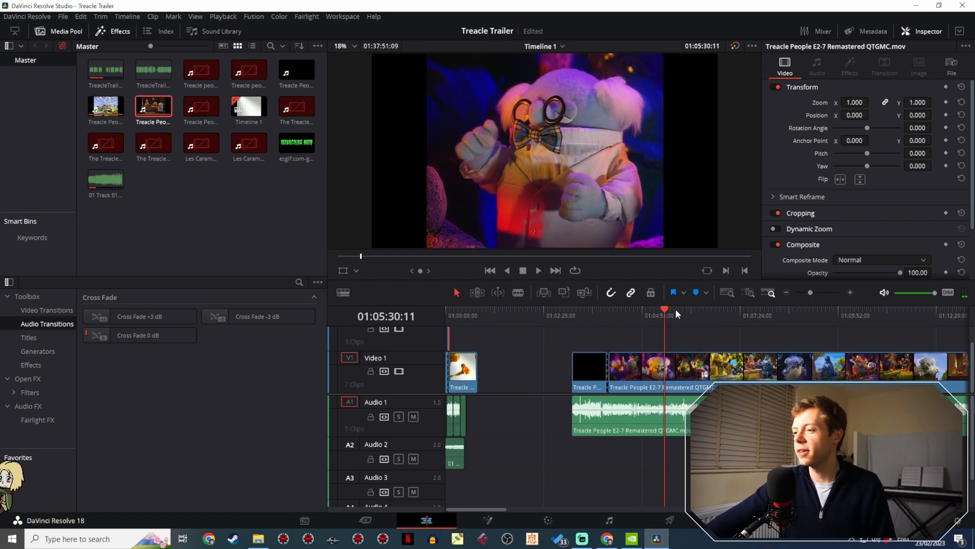
drag(670, 317, 695, 313)
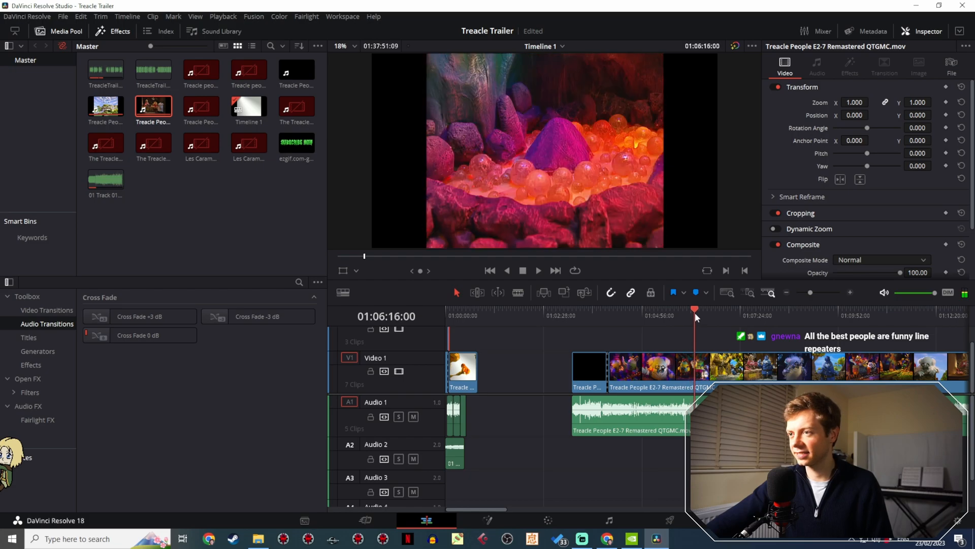
drag(663, 341, 498, 317)
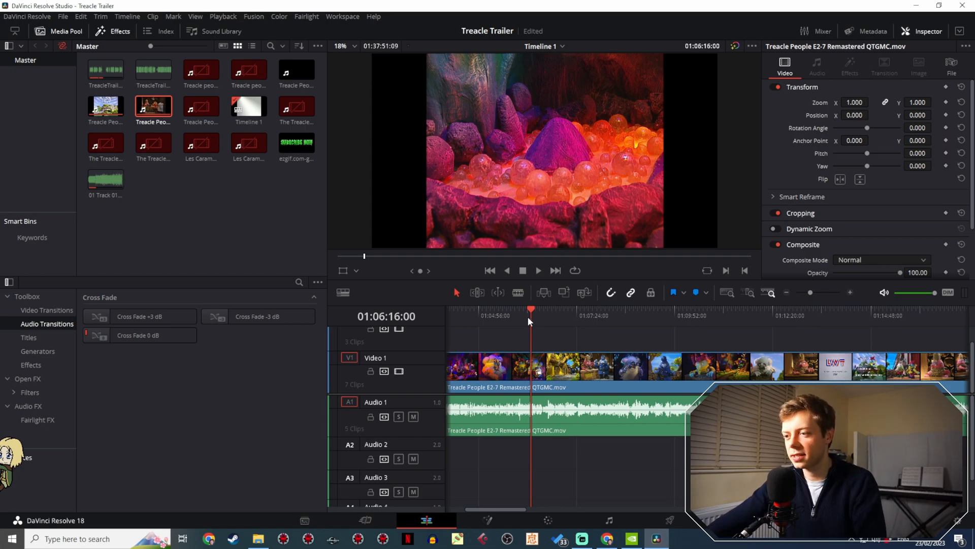
drag(529, 318, 648, 316)
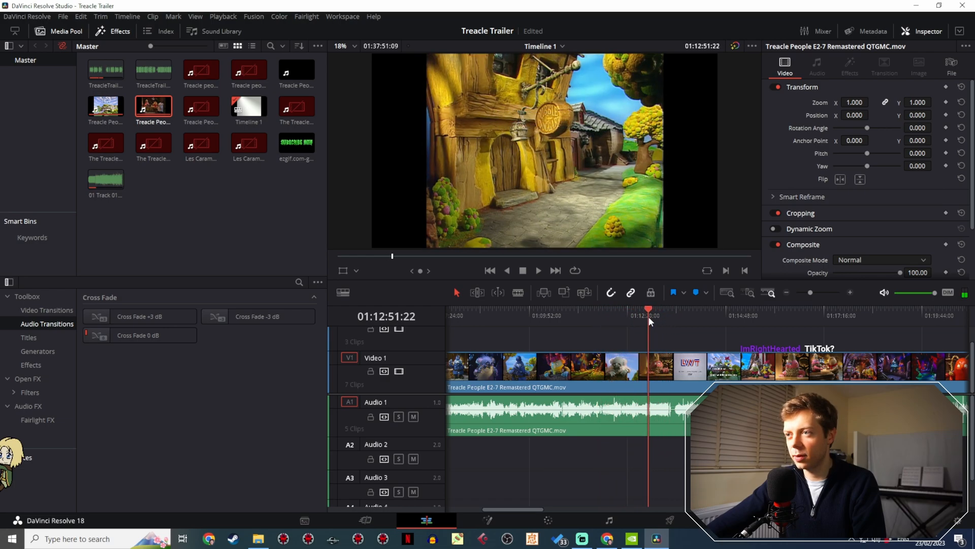
key(space)
key(space)
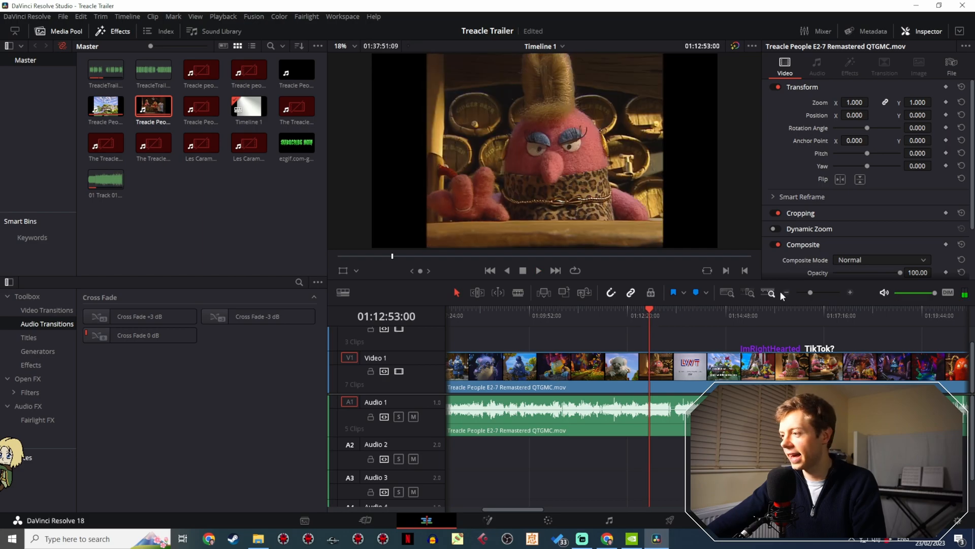
drag(812, 292, 818, 292)
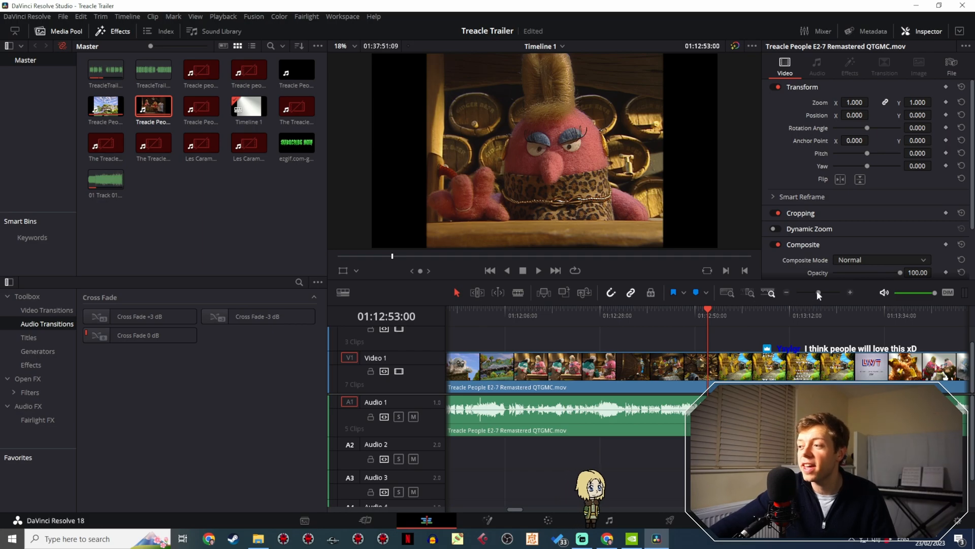
drag(818, 292, 821, 292)
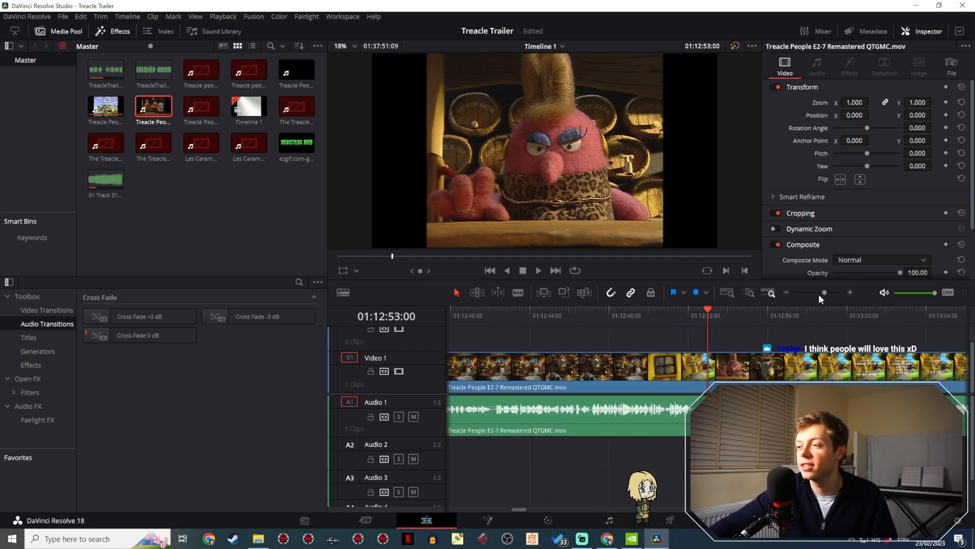
scroll(711, 331, right, 3)
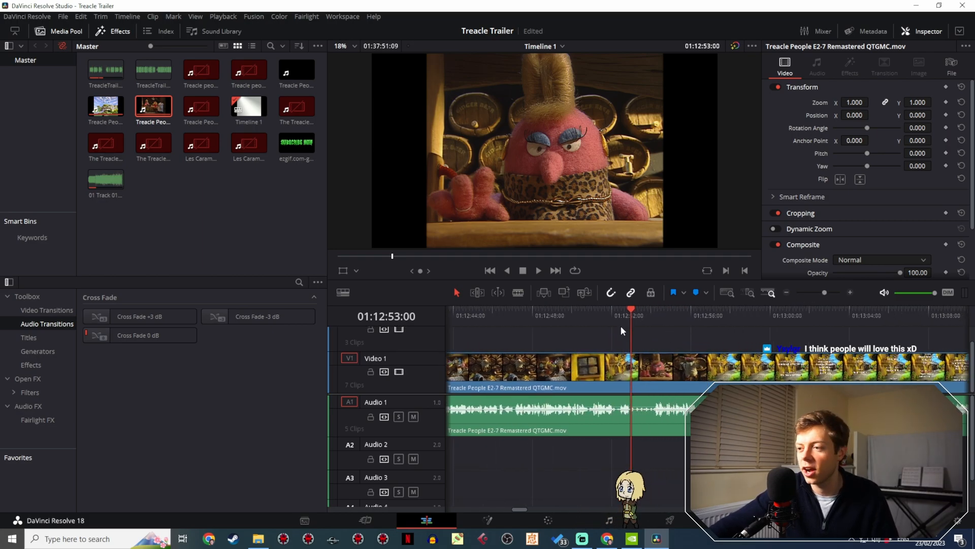
drag(621, 325, 623, 319)
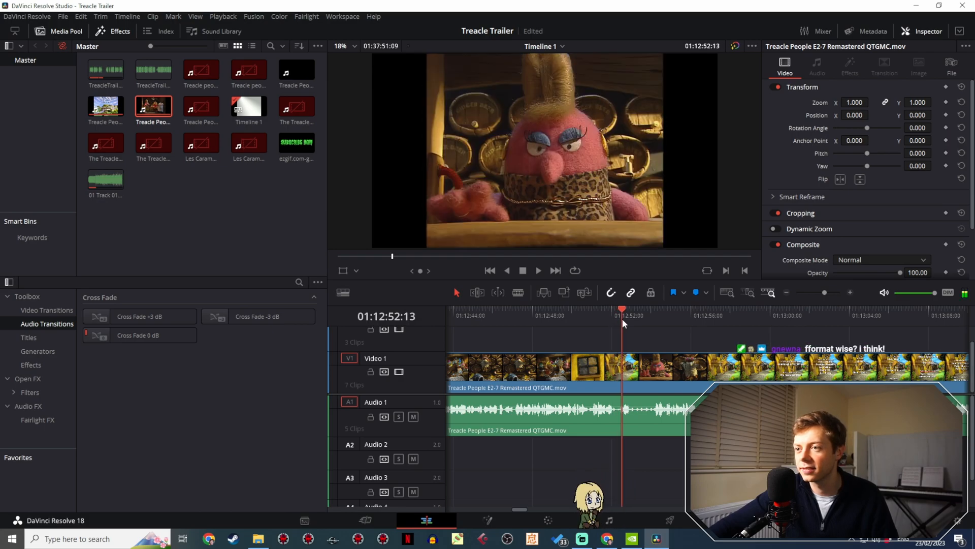
key(b)
click(630, 375)
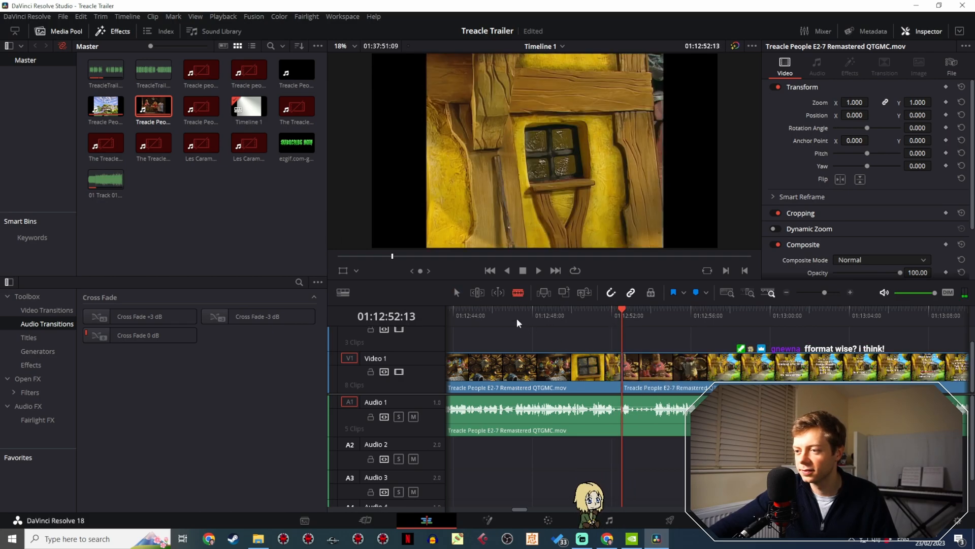
key(a)
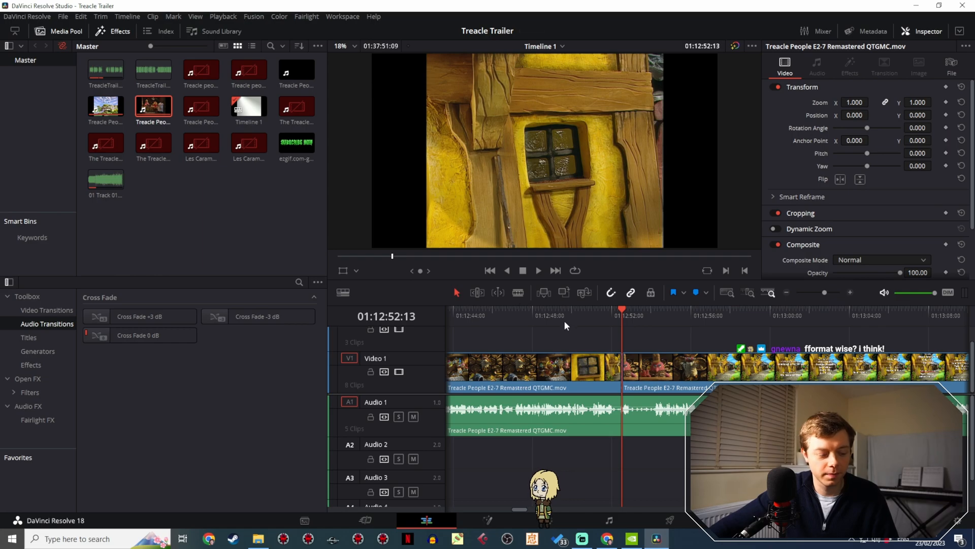
- Play the barmaid shot from 01:12:51:11 and cut its end on Video 1 at 01:12:53:17
click(601, 314)
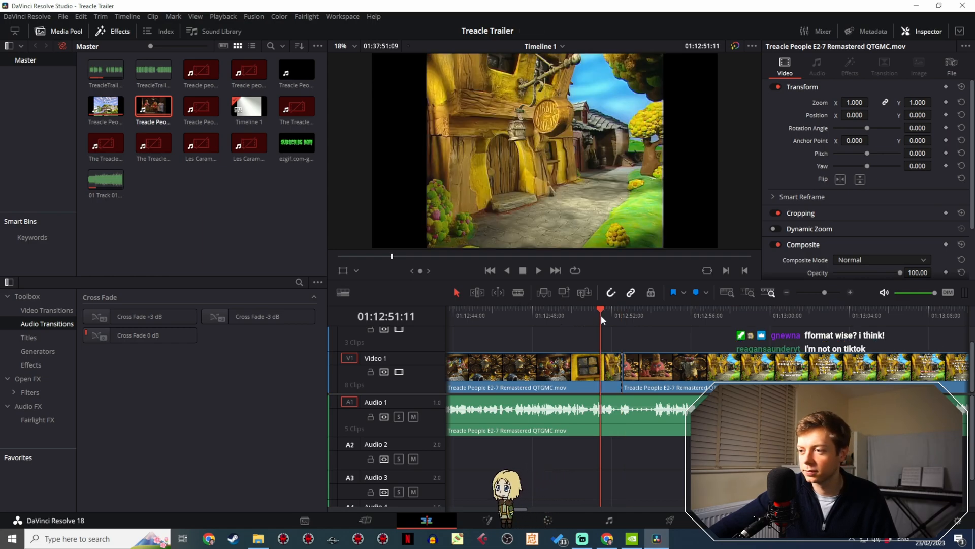
click(538, 271)
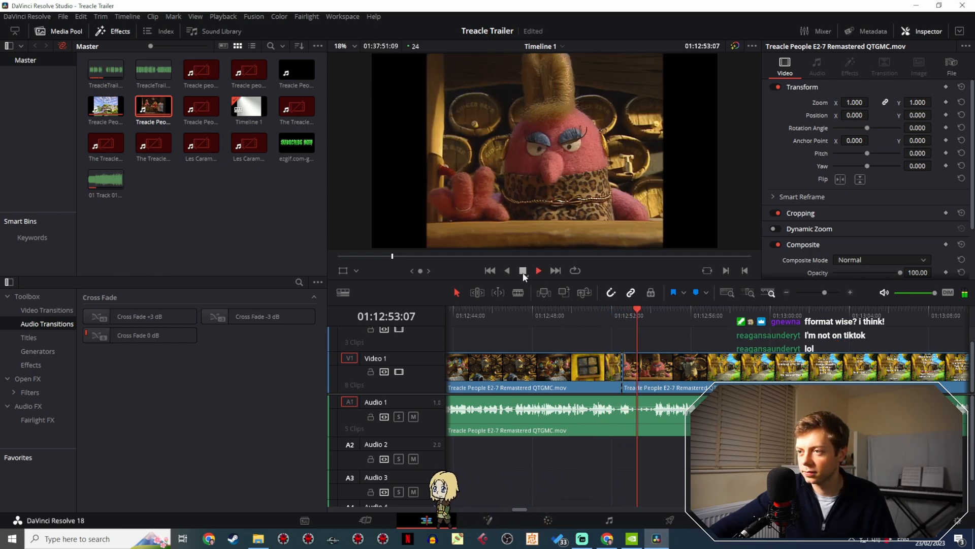
click(538, 271)
drag(662, 316, 645, 315)
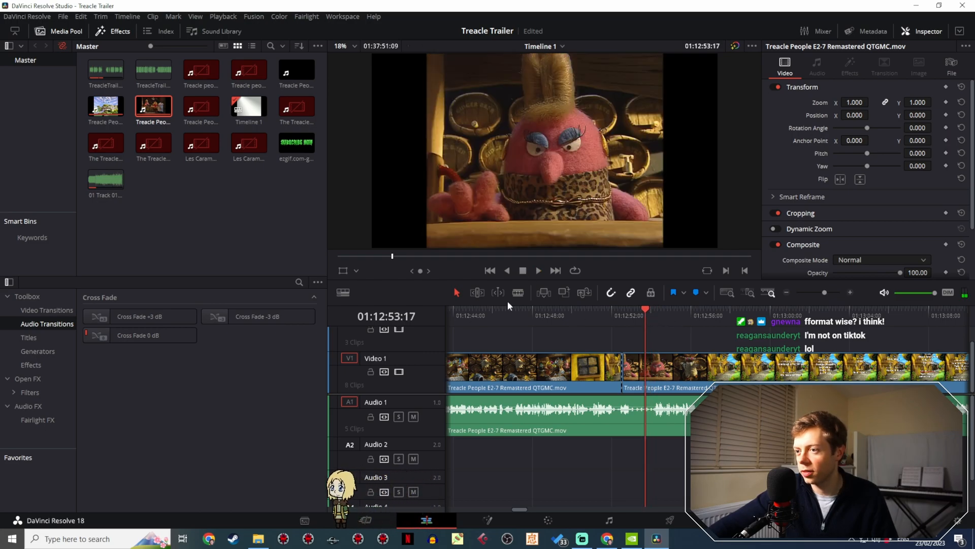
key(b)
key(ctrl+b)
click(457, 293)
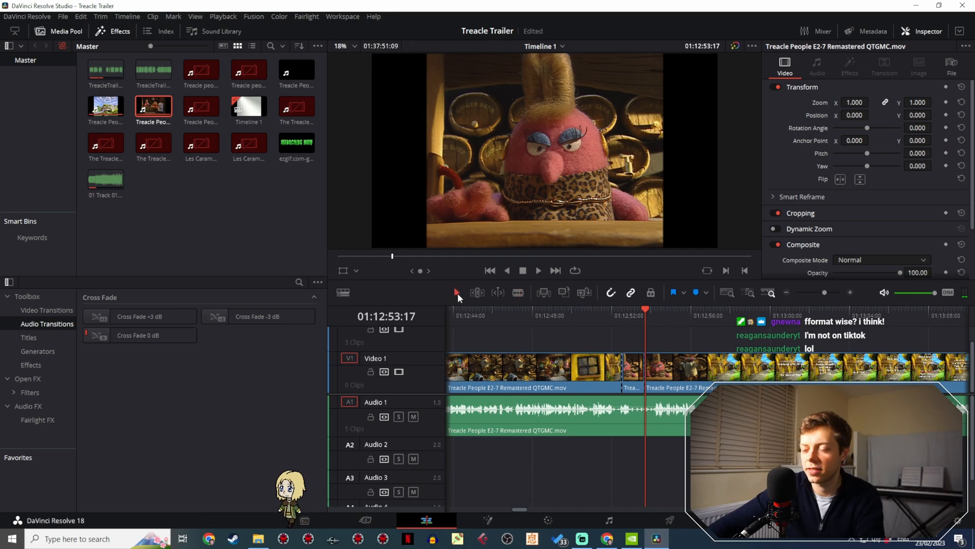
- Copy the cut barmaid shot to 01:00:54:18 and move that copy to Video 3 at about 01:00:30, near the narration's end
click(633, 372)
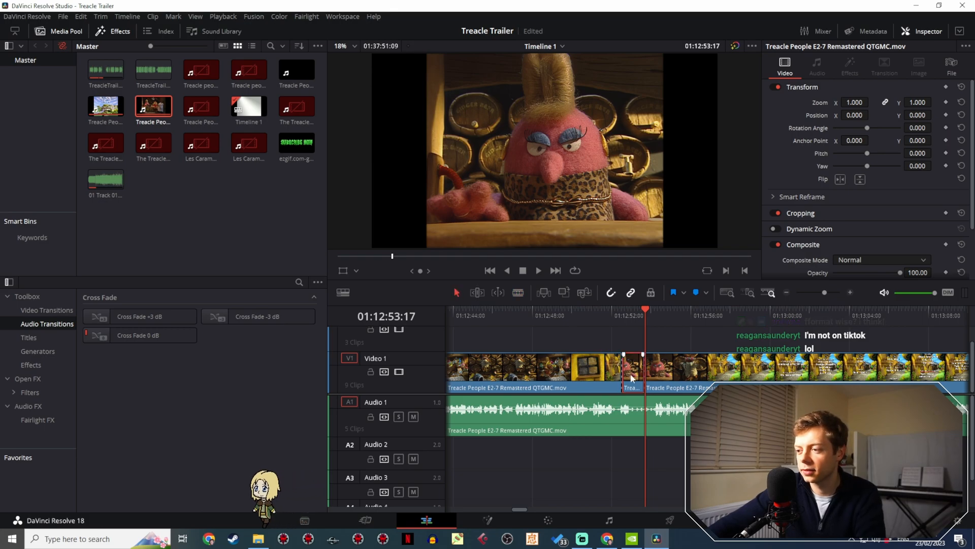
click(810, 293)
click(808, 293)
mouse_move(462, 312)
mouse_down()
mouse_move(435, 315)
mouse_move(454, 315)
mouse_up()
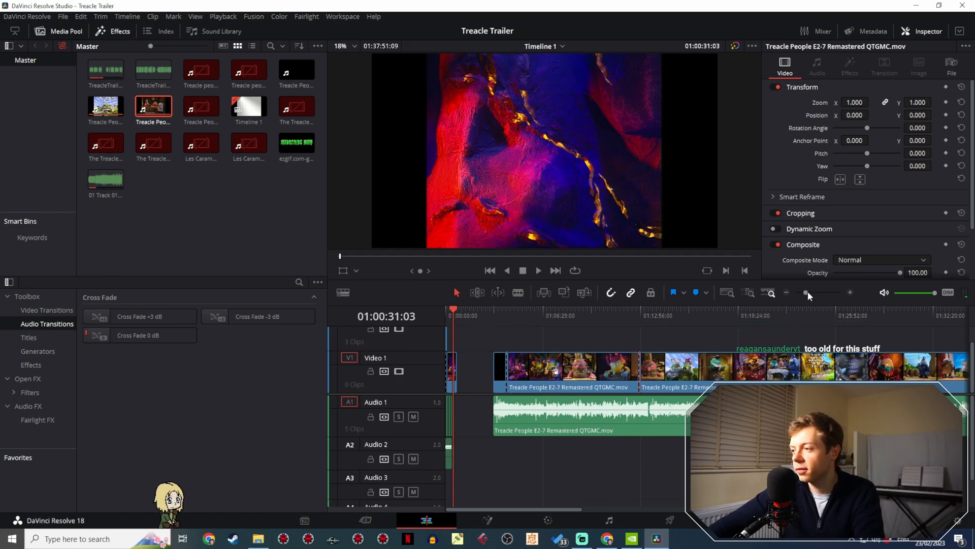
drag(808, 292, 821, 288)
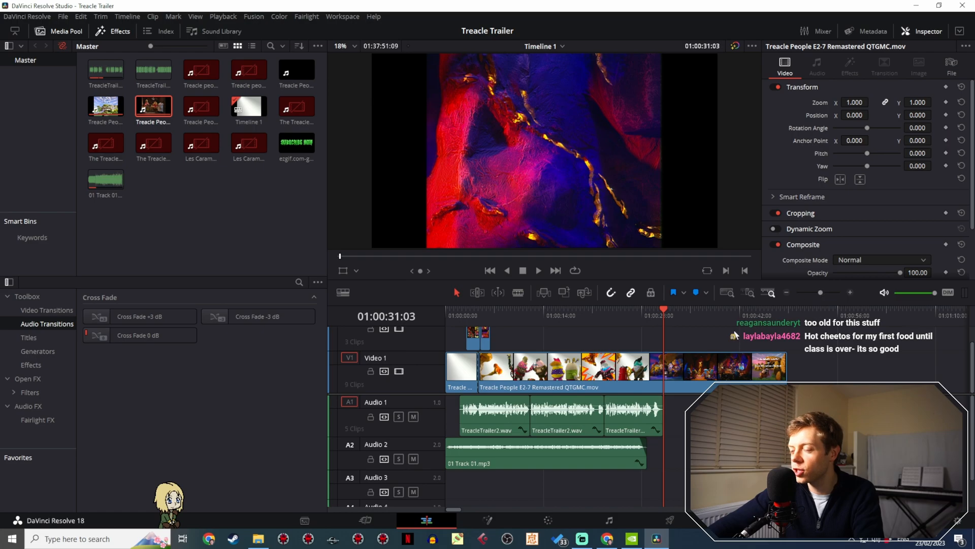
drag(663, 332, 832, 323)
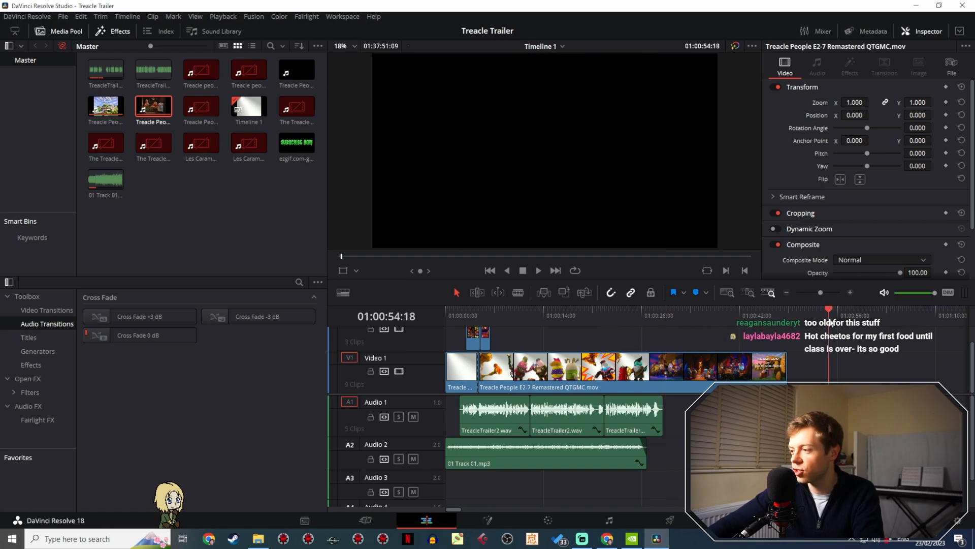
drag(833, 377, 659, 339)
- Shift the barmaid shot on Video 3 15 frames earlier and play it against the end of the narration
click(647, 318)
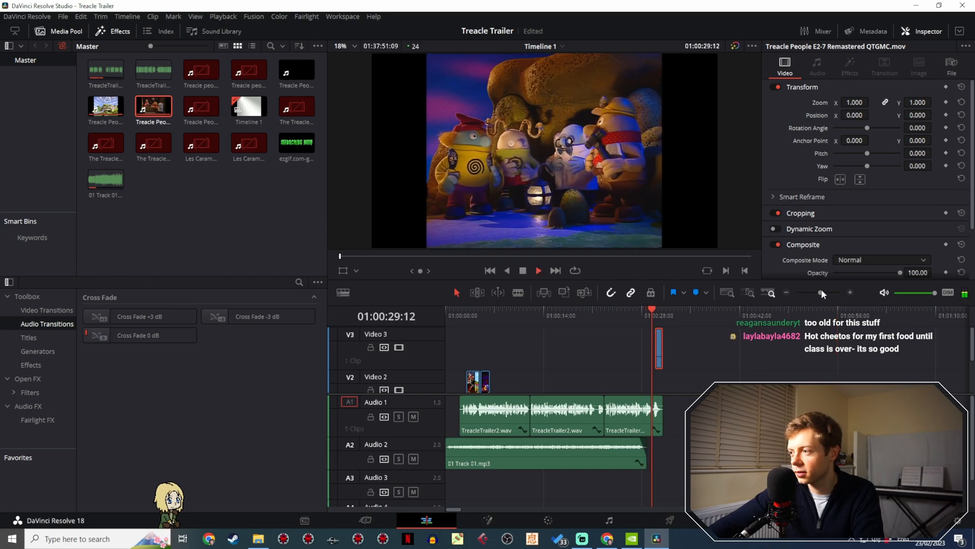
drag(821, 293, 828, 292)
key(space)
drag(707, 350, 678, 347)
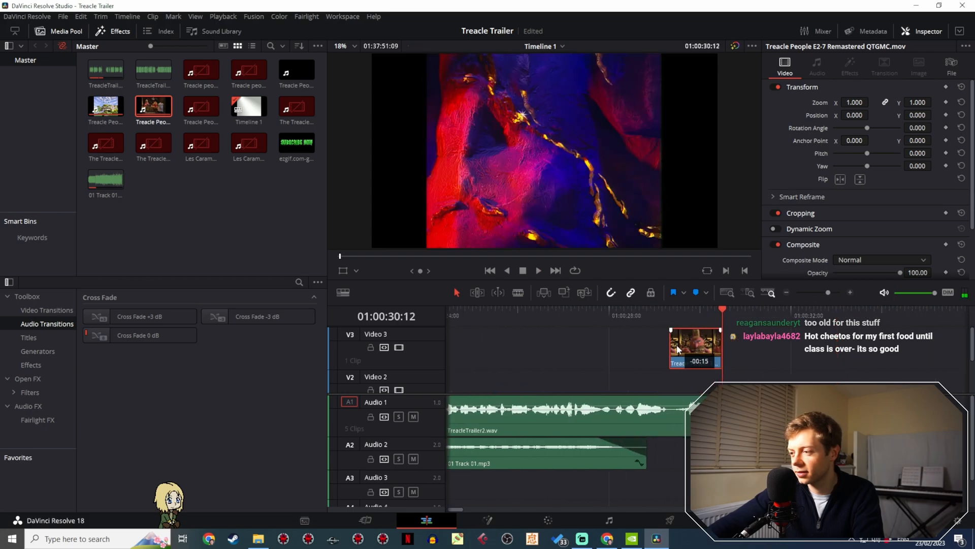
drag(647, 314, 620, 317)
key(space)
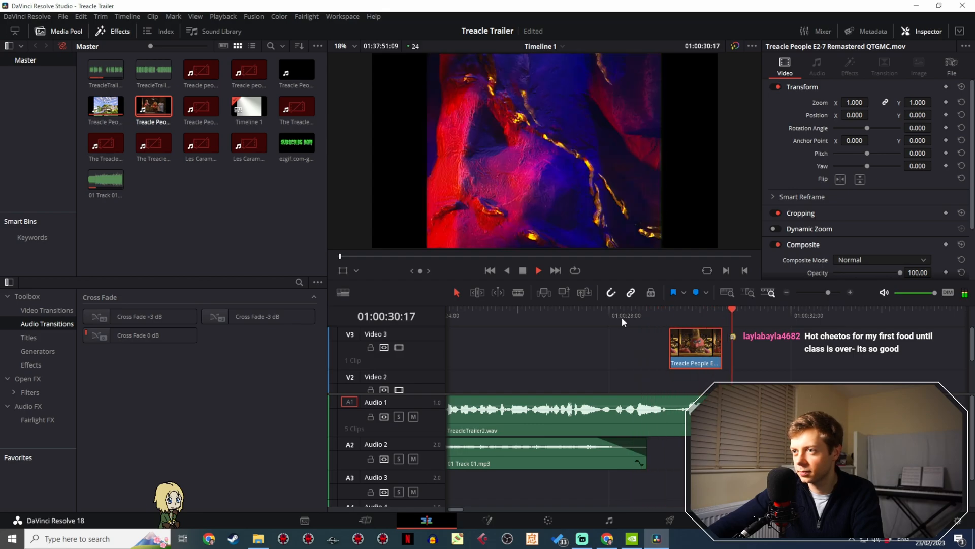
- Move the barmaid shot on Video 3 later to about 01:00:29:18 and replay it against the closing narration
drag(696, 316, 690, 308)
drag(717, 356, 734, 350)
click(678, 310)
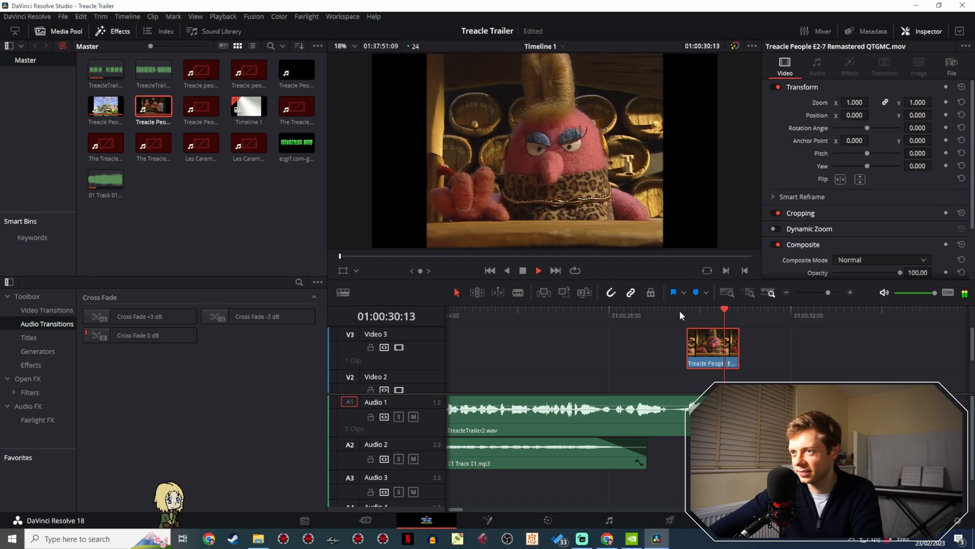
key(space)
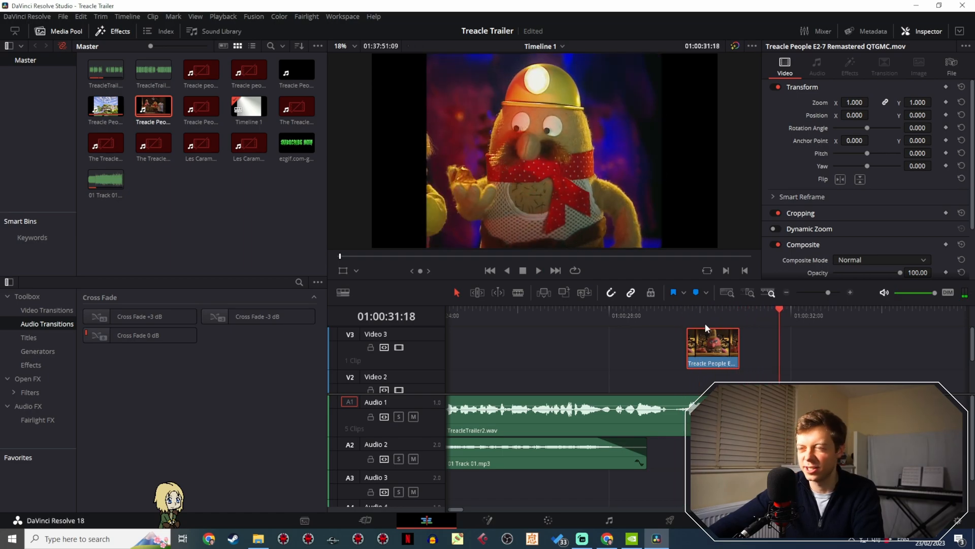
click(688, 308)
key(space)
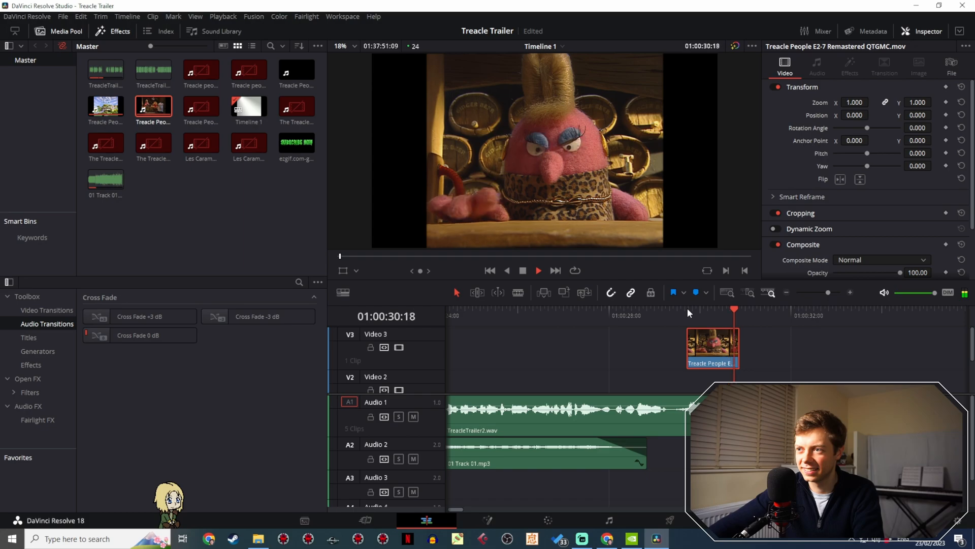
key(space)
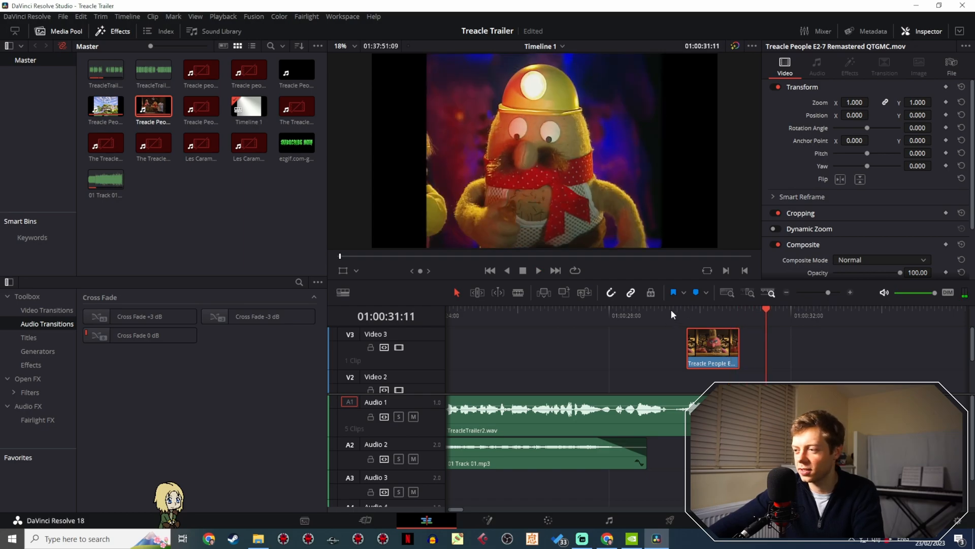
click(687, 311)
key(space)
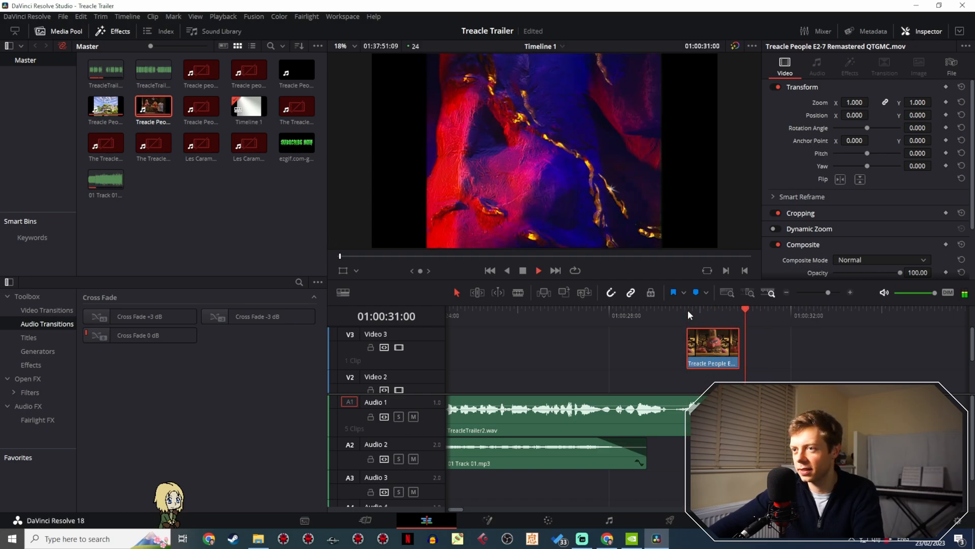
click(687, 311)
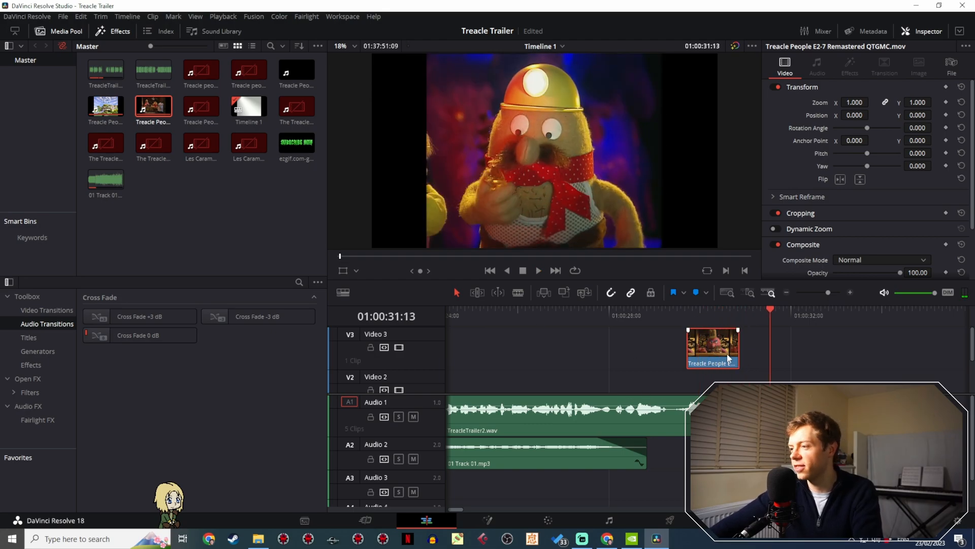
- Review the E2-7 footage from the 'The Great Escape' title at about 01:03:56 to the pub scene at about 01:06:53 for another trailer shot
drag(827, 297, 812, 300)
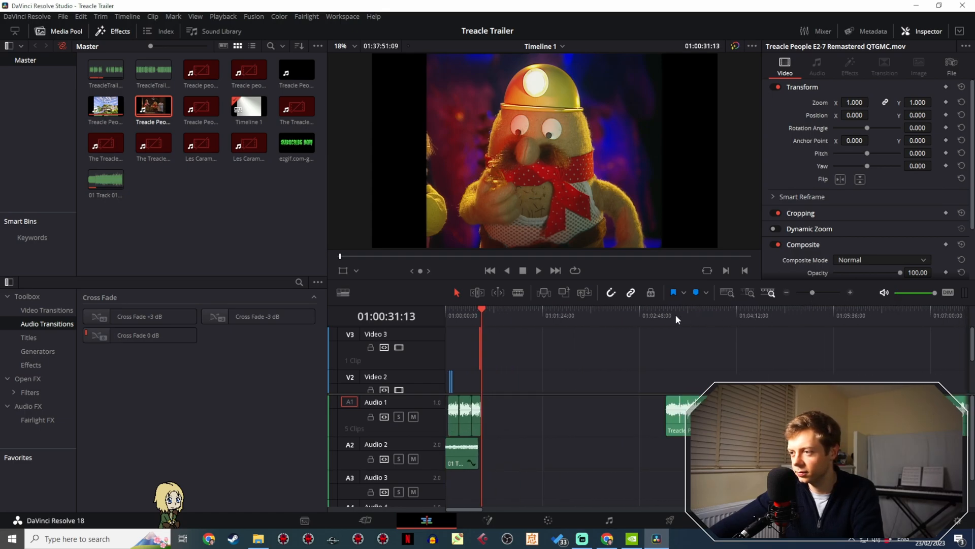
drag(676, 319, 717, 322)
drag(689, 354, 497, 344)
key(space)
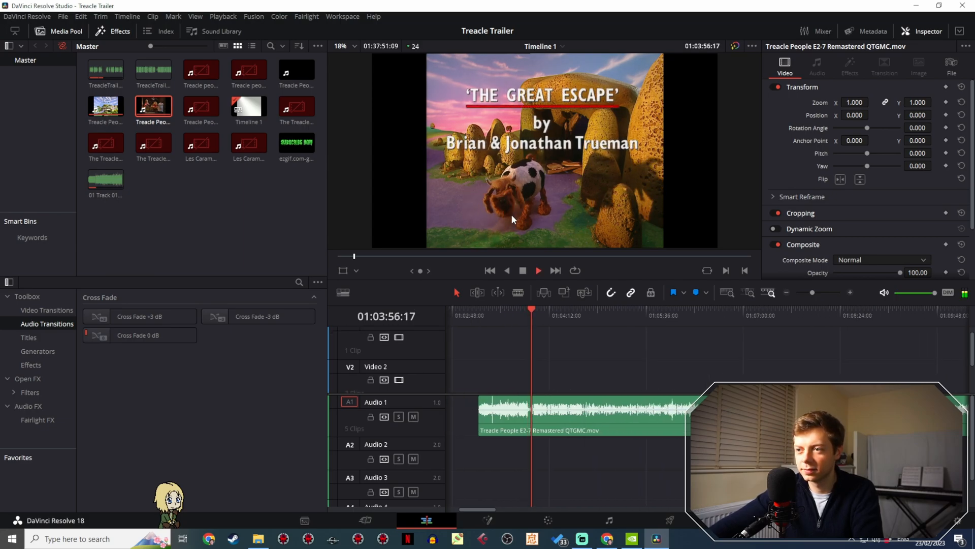
key(space)
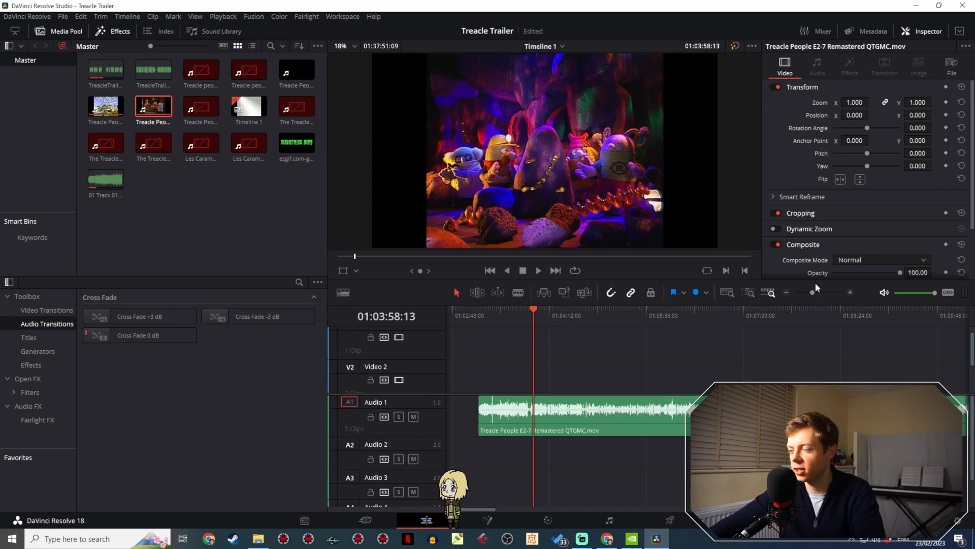
drag(534, 313, 730, 336)
key(space)
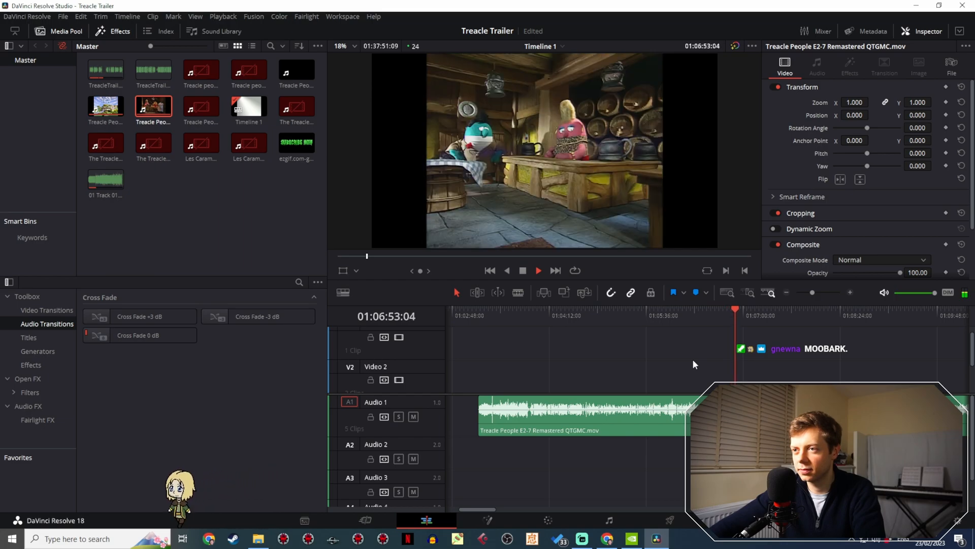
key(space)
- Examine the blue policeman's shot around 01:06:43 to 01:06:44:18, replaying it closely to judge where it should be cut
drag(703, 350, 602, 312)
key(space)
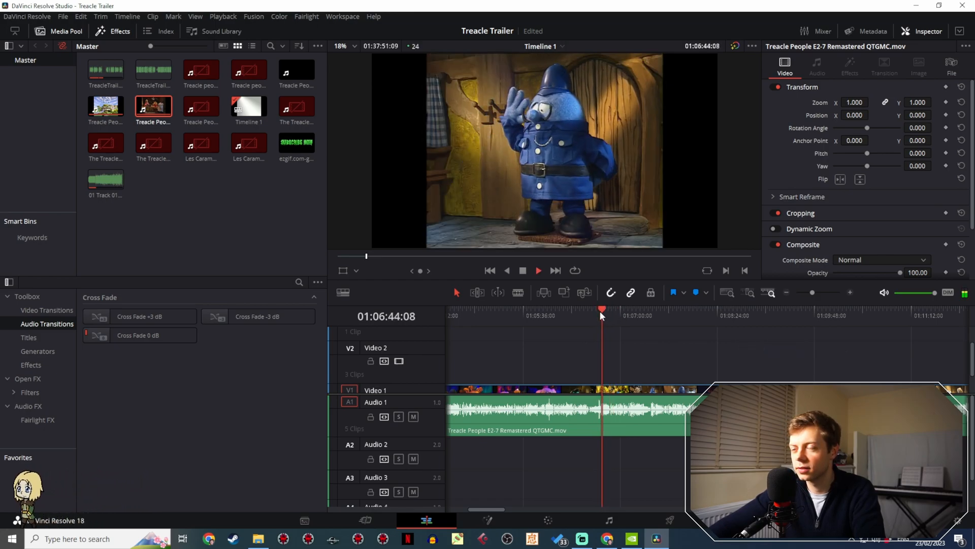
key(space)
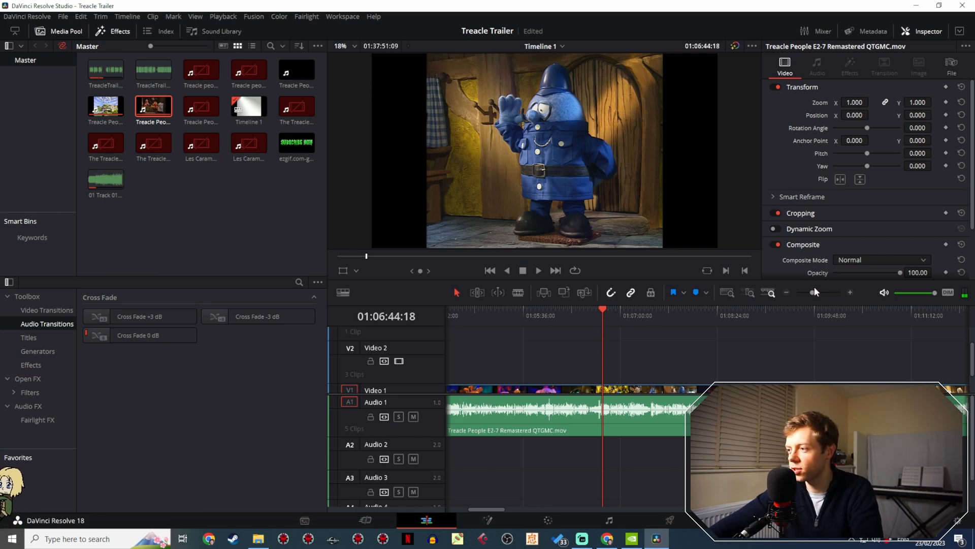
drag(813, 291, 825, 292)
drag(760, 307, 687, 308)
drag(825, 292, 832, 292)
drag(705, 312, 682, 312)
key(space)
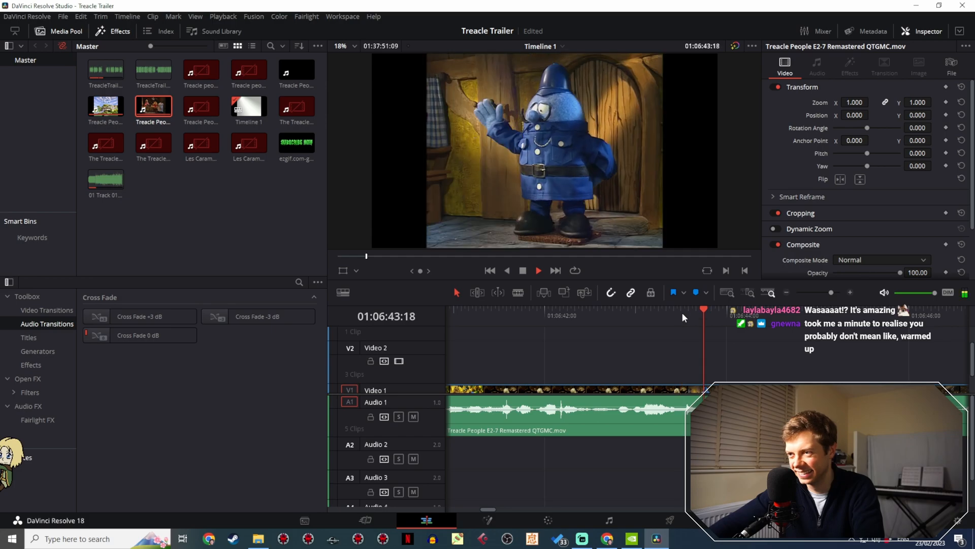
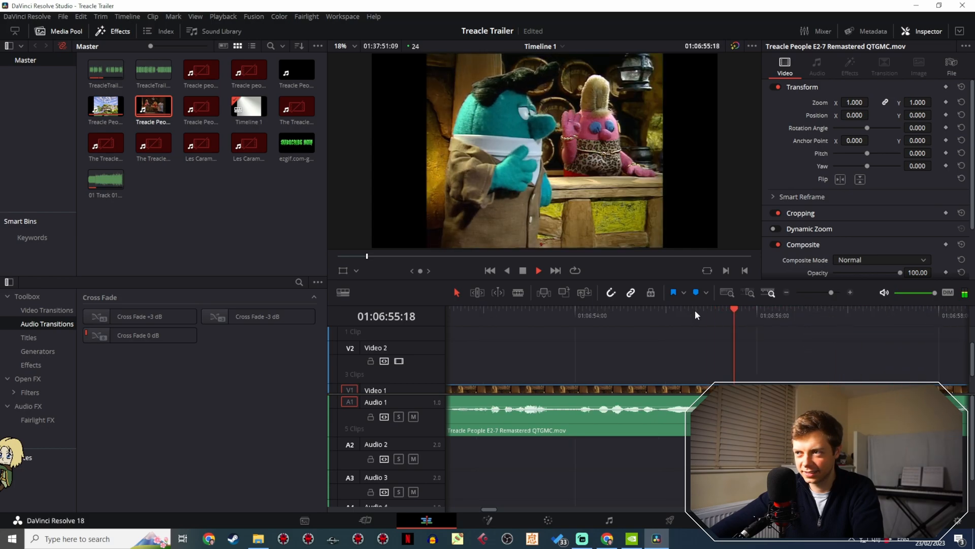
- Review the episode footage around 01:06:41 and split the Video 1 clip at 01:06:43:13, where the policeman shot begins
key(space)
drag(635, 316, 549, 318)
key(space)
key(space)
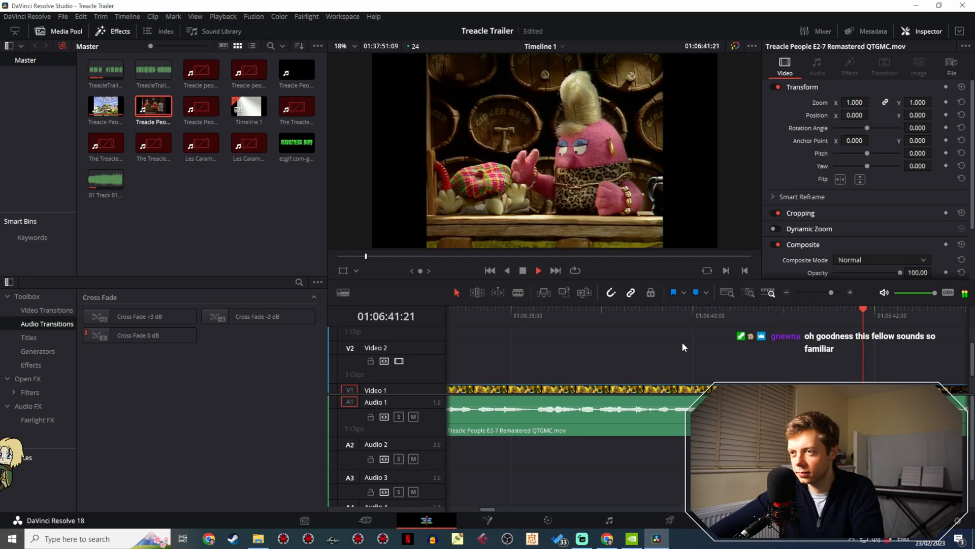
key(space)
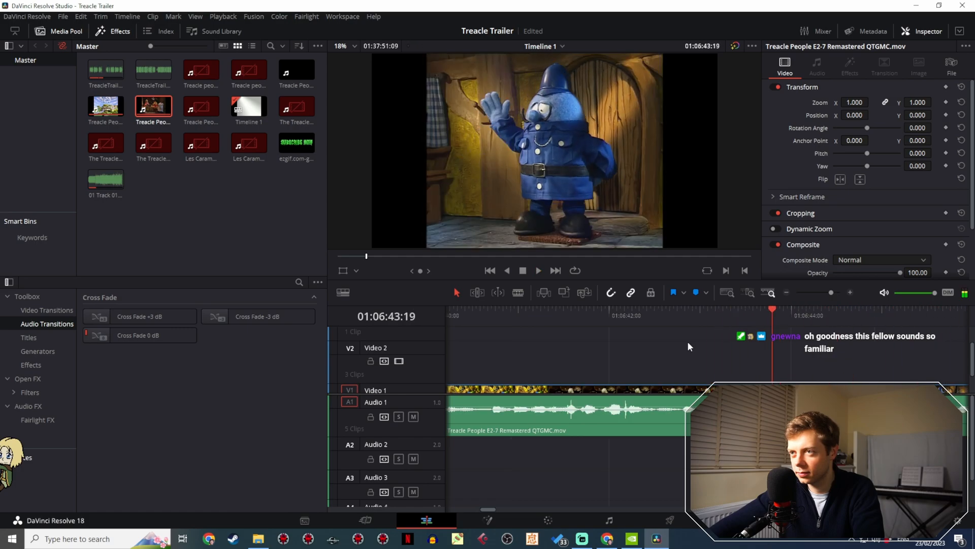
drag(771, 316, 749, 315)
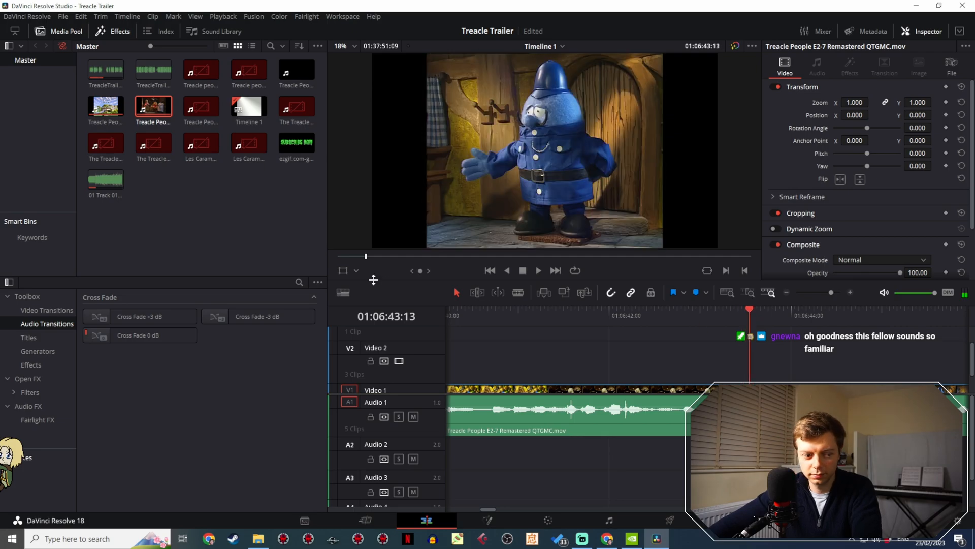
click(518, 293)
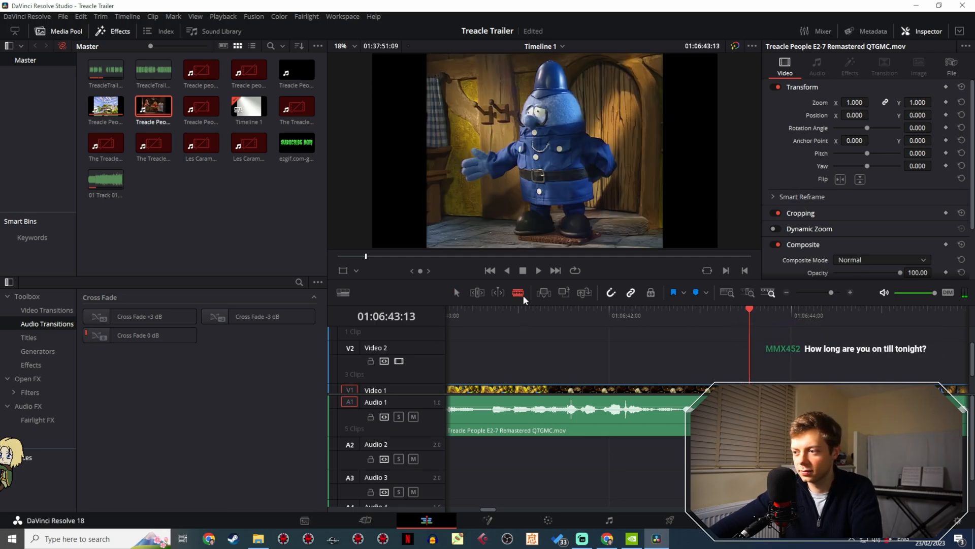
scroll(676, 369, down, 2)
click(456, 293)
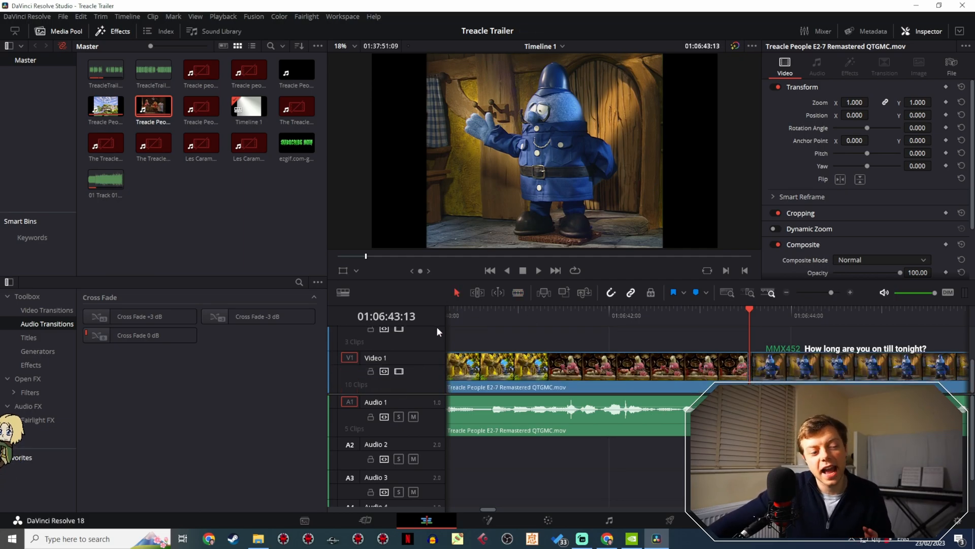
- Split the Video 1 clip again at 01:06:46:01 to isolate the policeman shot
scroll(672, 339, right, 3)
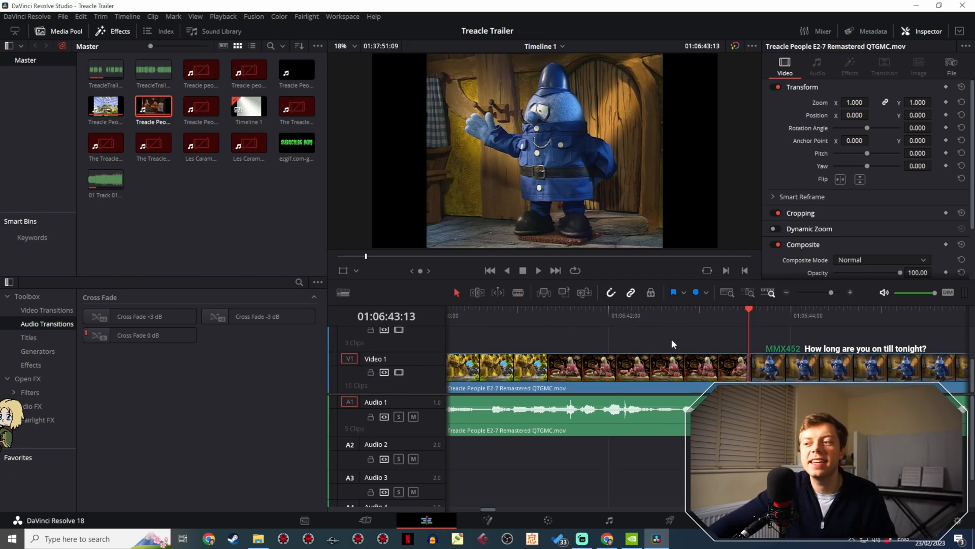
scroll(519, 322, right, 1)
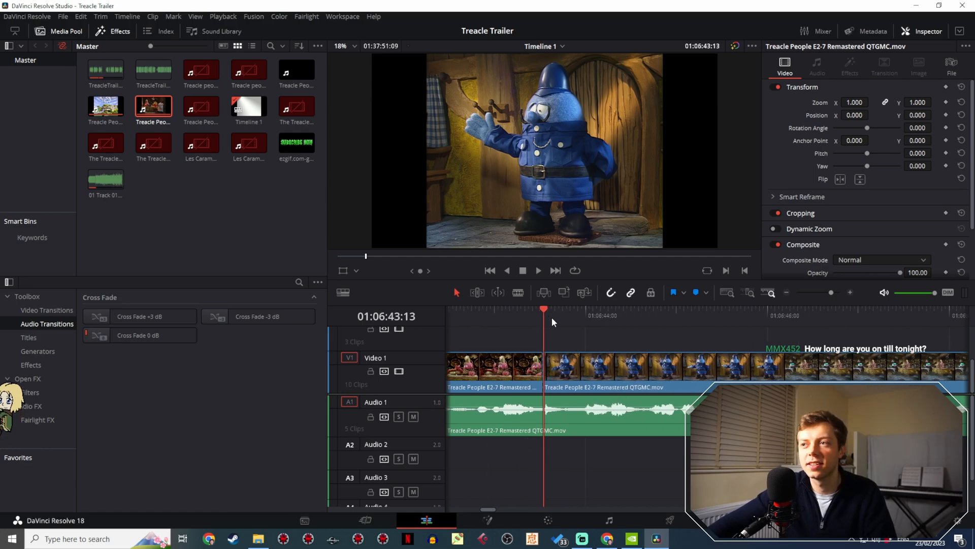
drag(553, 317, 772, 302)
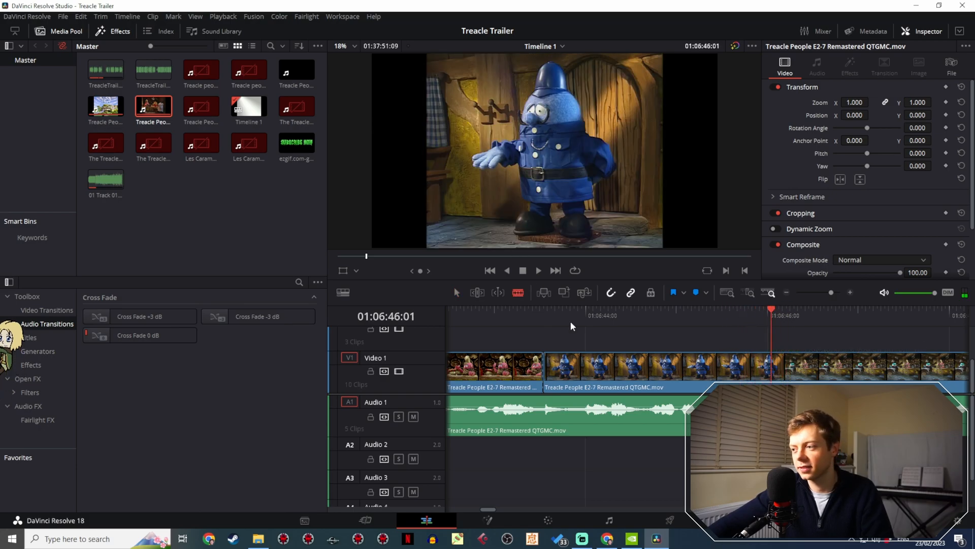
key(ctrl+b)
key(a)
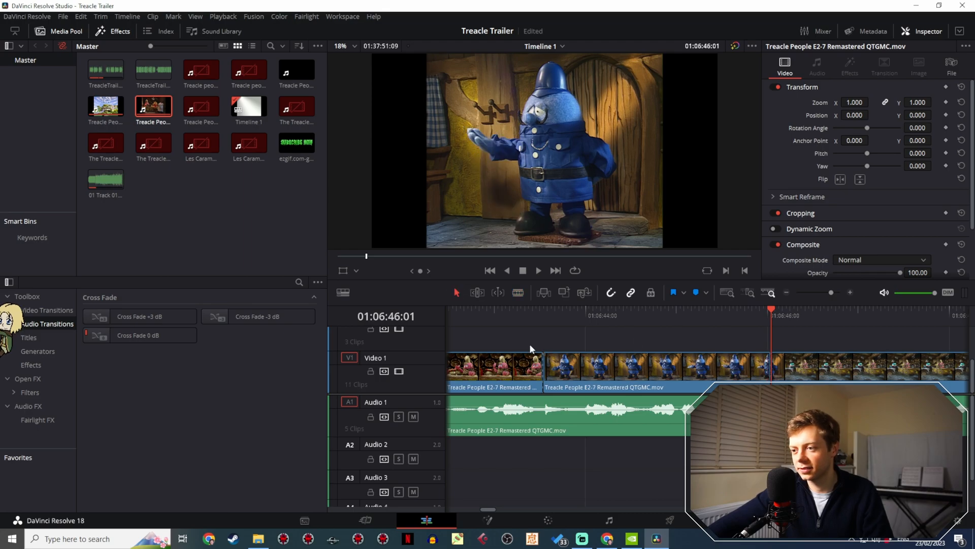
- Copy the isolated policeman shot and paste it at 01:00:48:21, after the trailer's last clip on Video 1
click(554, 359)
click(805, 292)
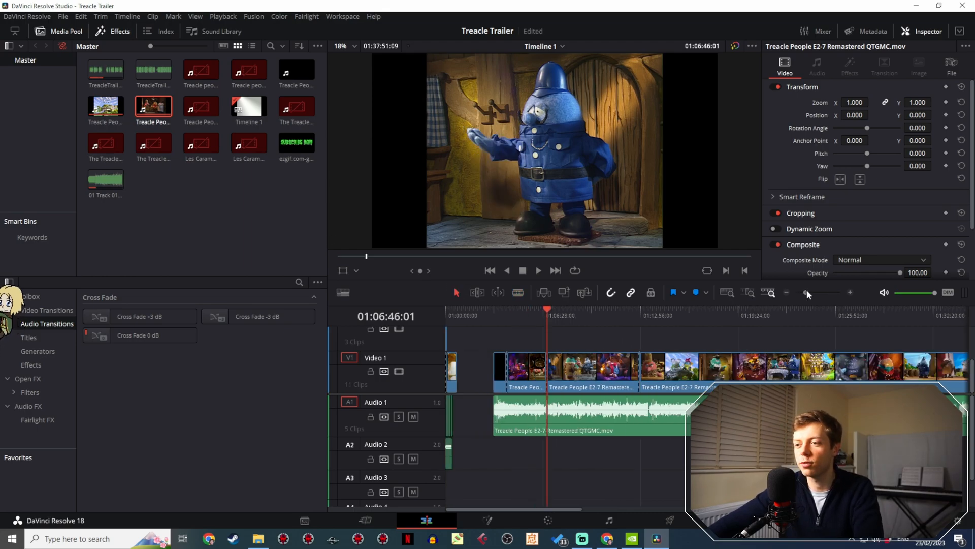
click(468, 311)
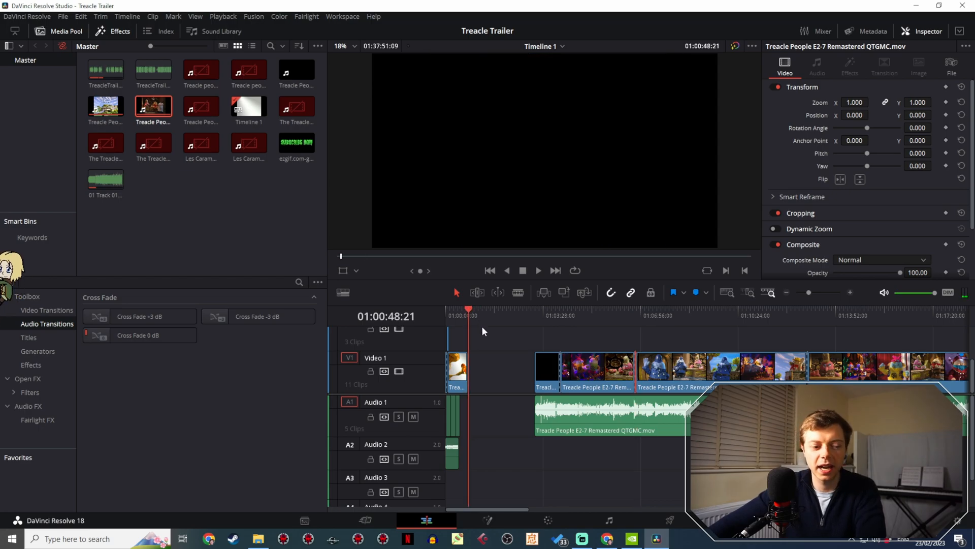
key(ctrl+v)
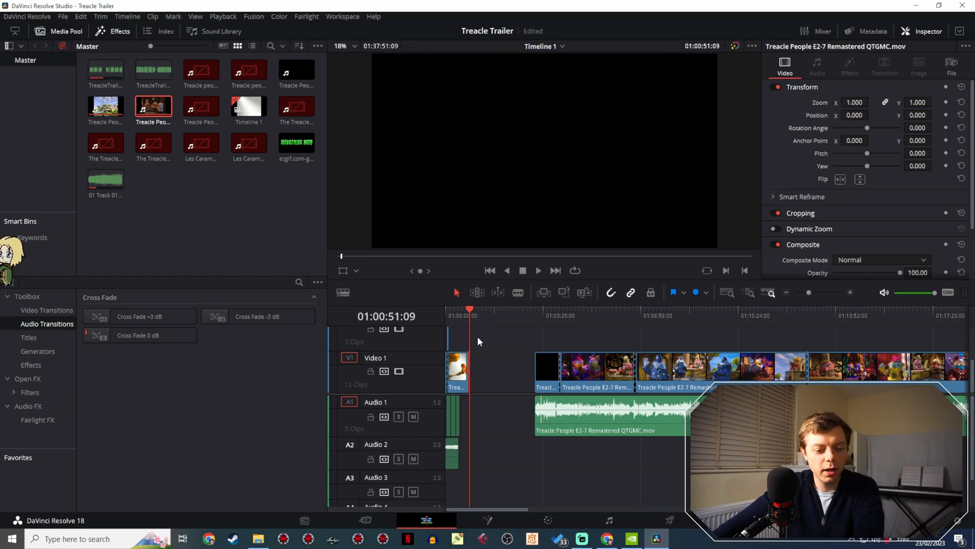
- Move the pasted policeman clip up to Video 2, shortly after the two opening clips there
drag(808, 292, 818, 287)
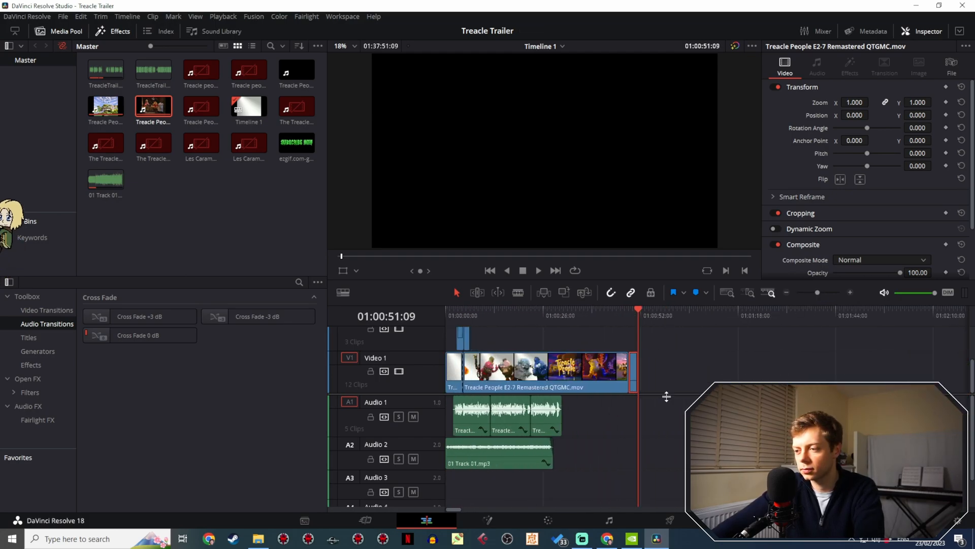
drag(635, 364, 485, 377)
scroll(507, 346, down, 1)
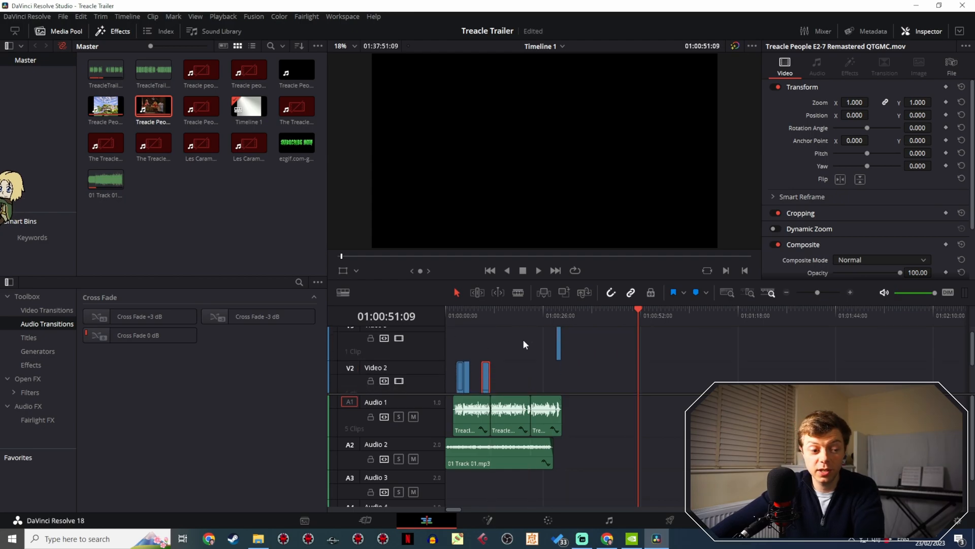
- Butt the policeman clip against the end of the second Video 2 clip and play back the section
click(457, 315)
key(space)
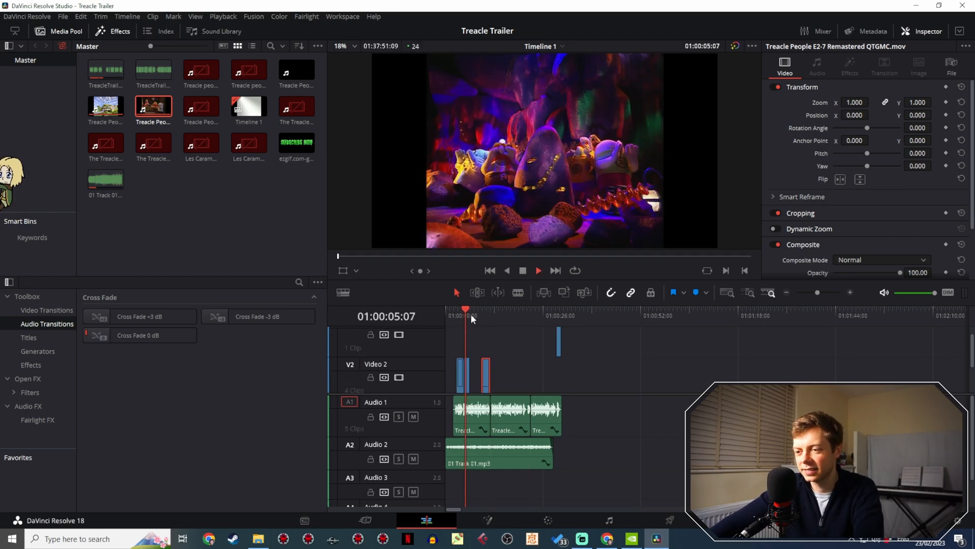
key(space)
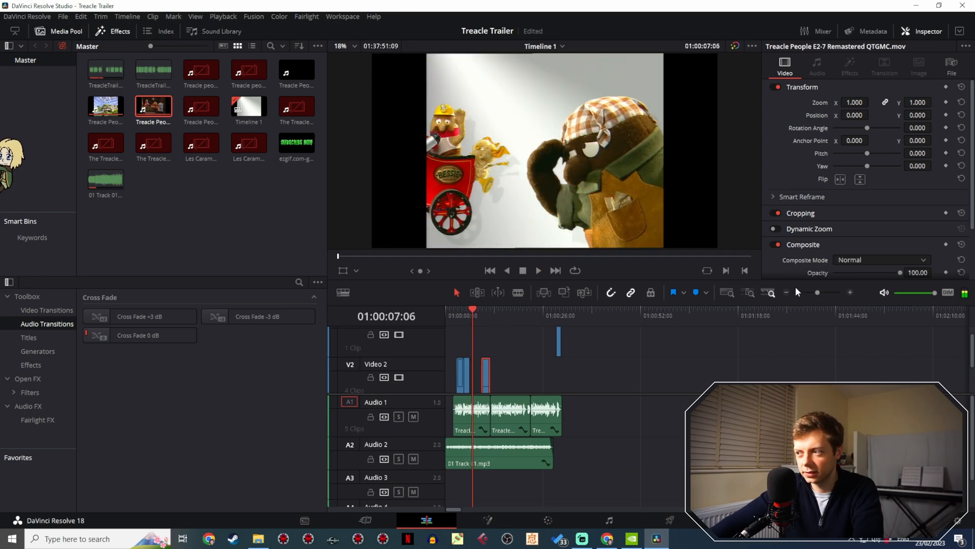
drag(817, 292, 828, 289)
drag(807, 374, 683, 368)
click(660, 318)
key(space)
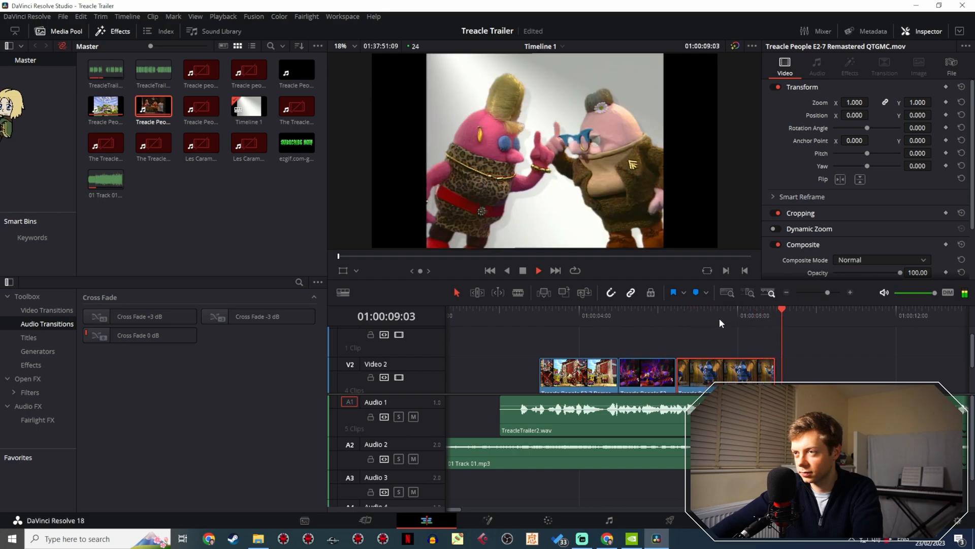
key(space)
- Scrub the episode footage between about 01:10:37 and 01:14:08 to look for another trailer shot
drag(828, 290, 815, 292)
drag(806, 352, 501, 313)
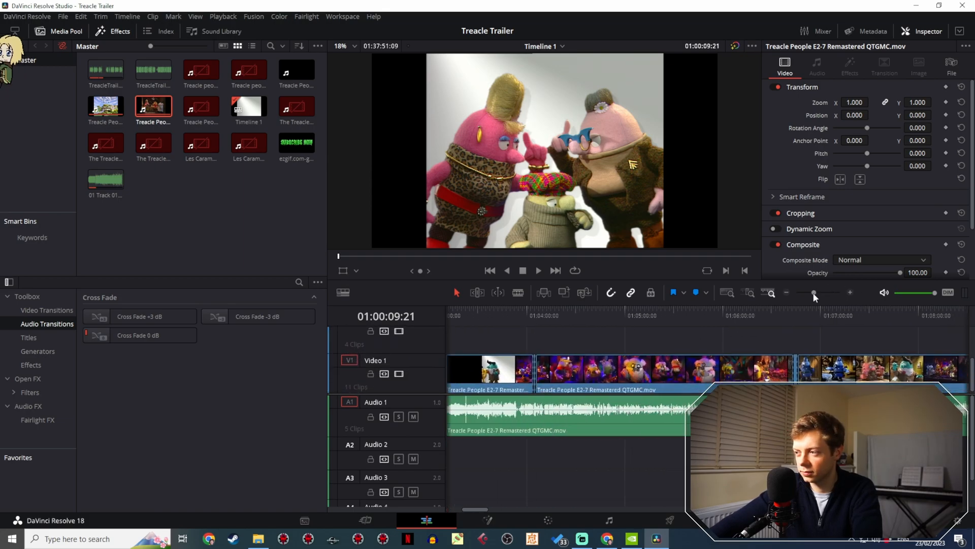
drag(814, 292, 805, 294)
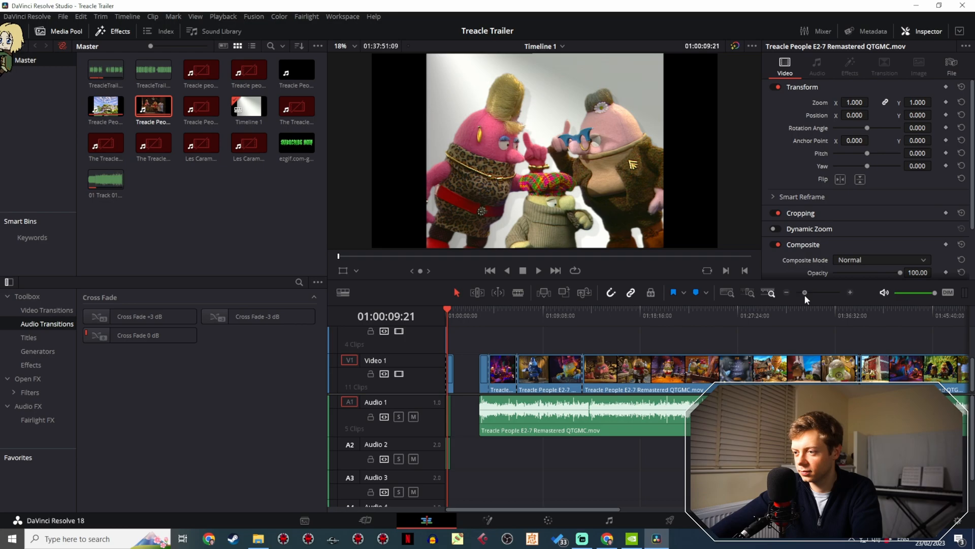
click(582, 316)
drag(577, 317, 597, 312)
key(space)
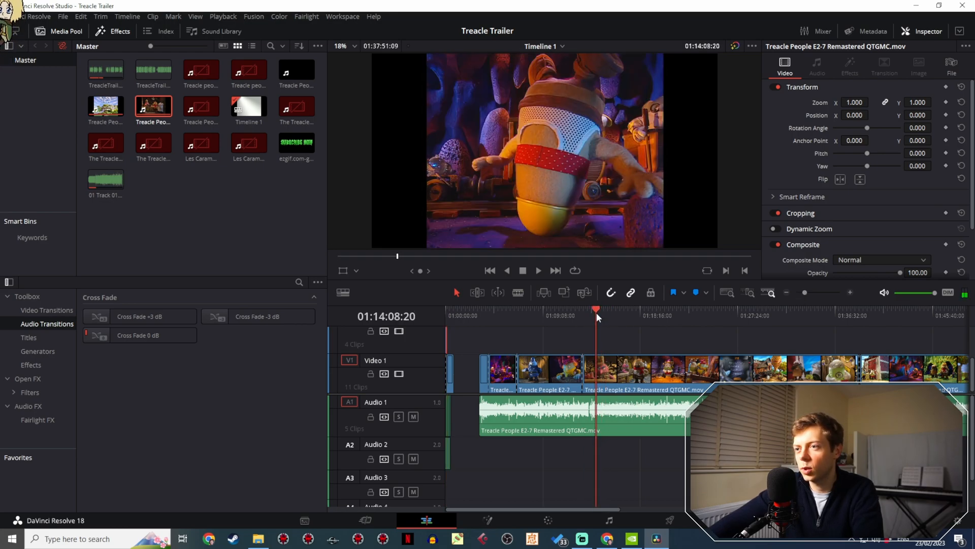
drag(598, 312, 558, 309)
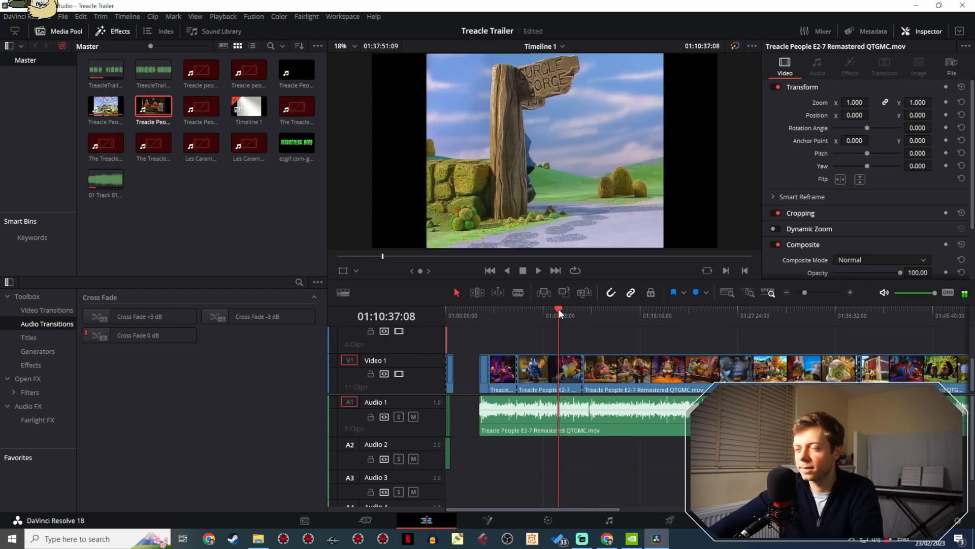
drag(809, 293, 812, 292)
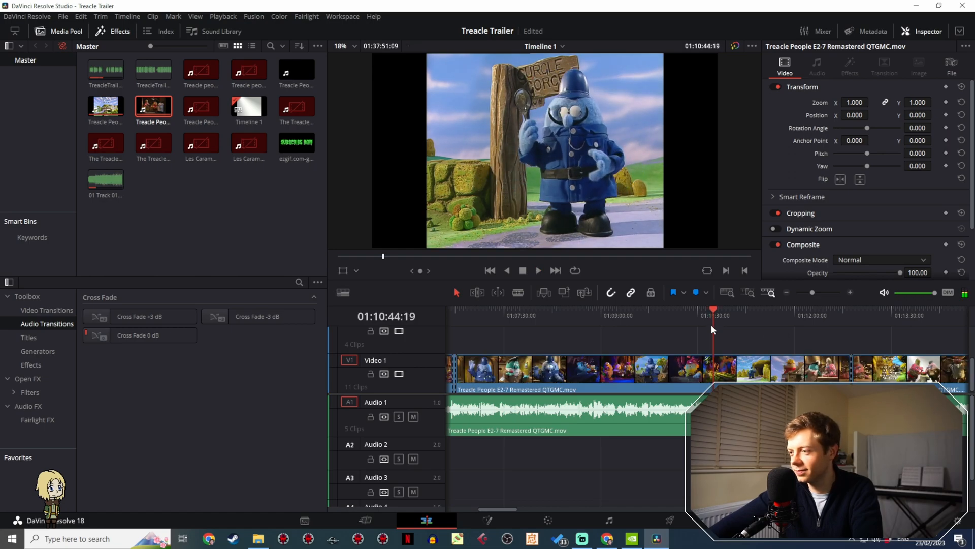
drag(711, 325, 742, 300)
key(space)
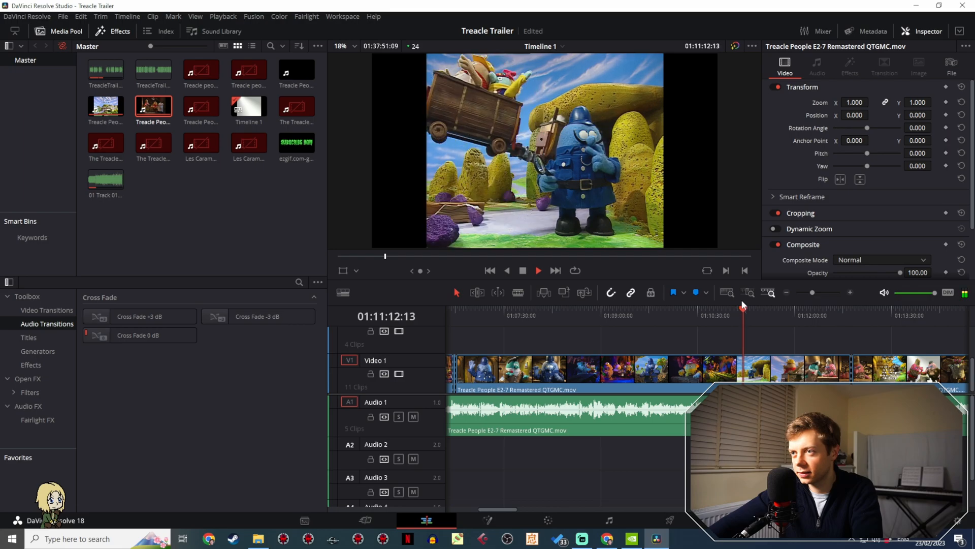
key(space)
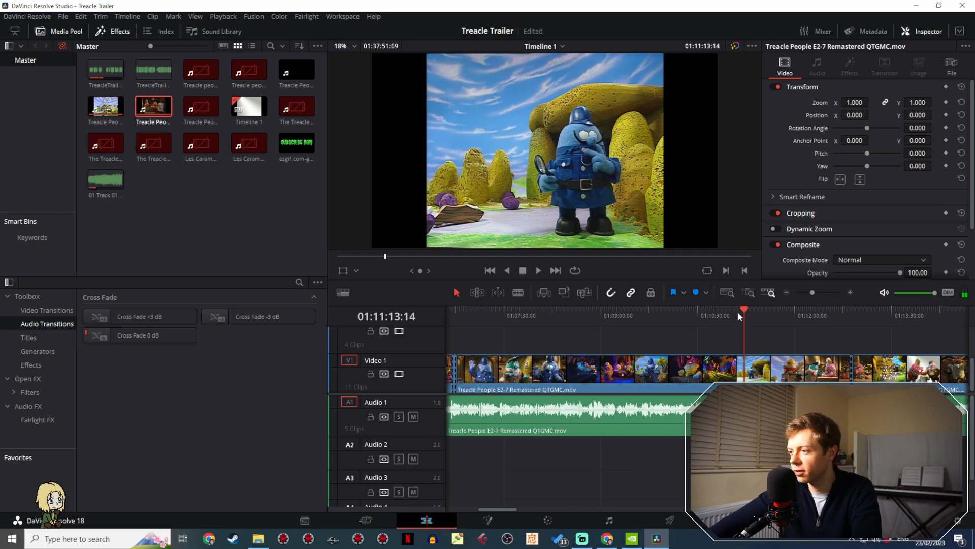
- Locate the mine cart cave shot and split the Video 1 clip at its start, 01:10:57:16
drag(737, 312, 726, 316)
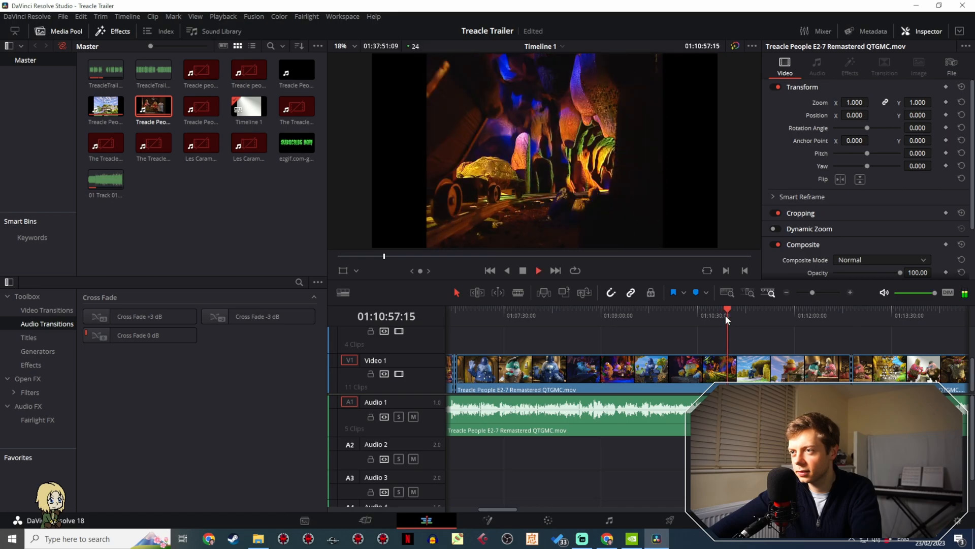
click(726, 316)
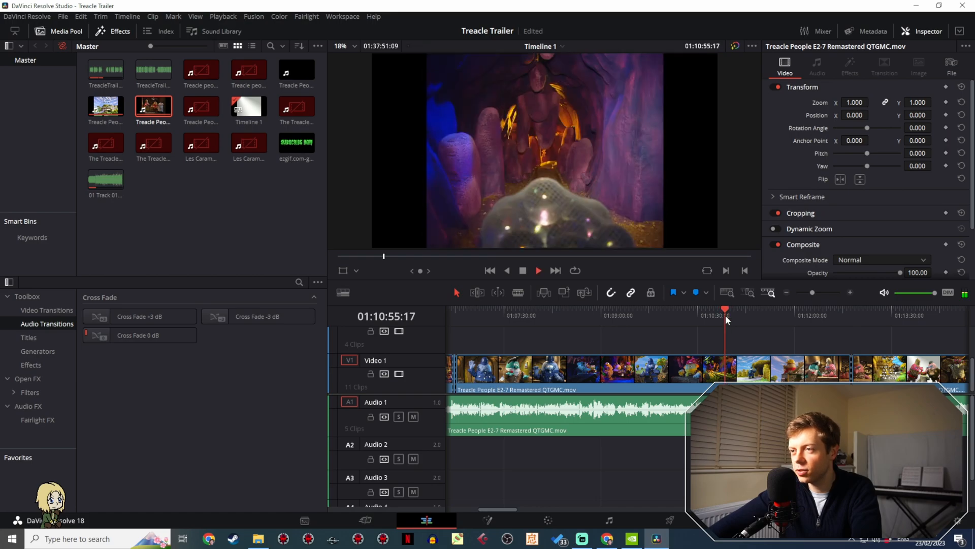
key(space)
key(space)
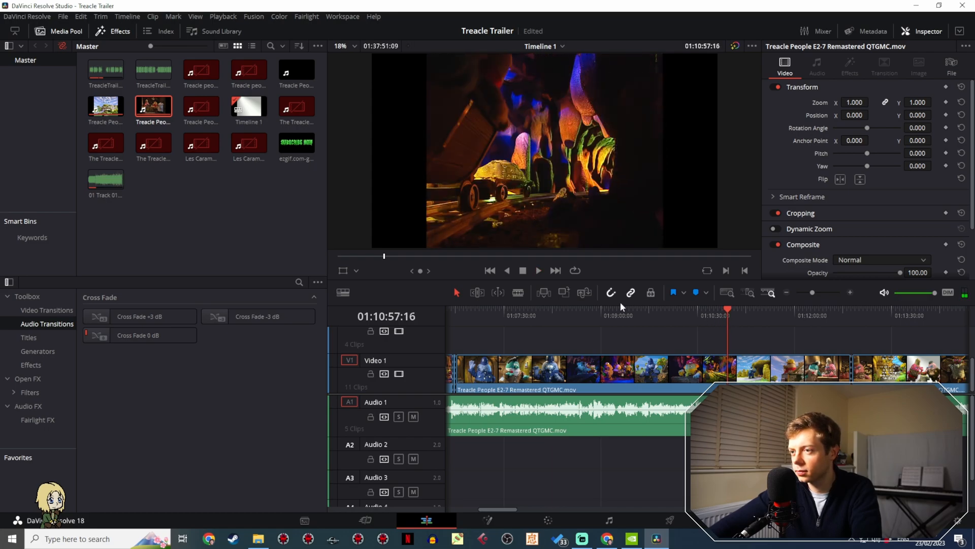
click(518, 293)
key(ctrl+b)
- Play through the cave shot and split the Video 1 clip at 01:10:59:03 to isolate it
key(space)
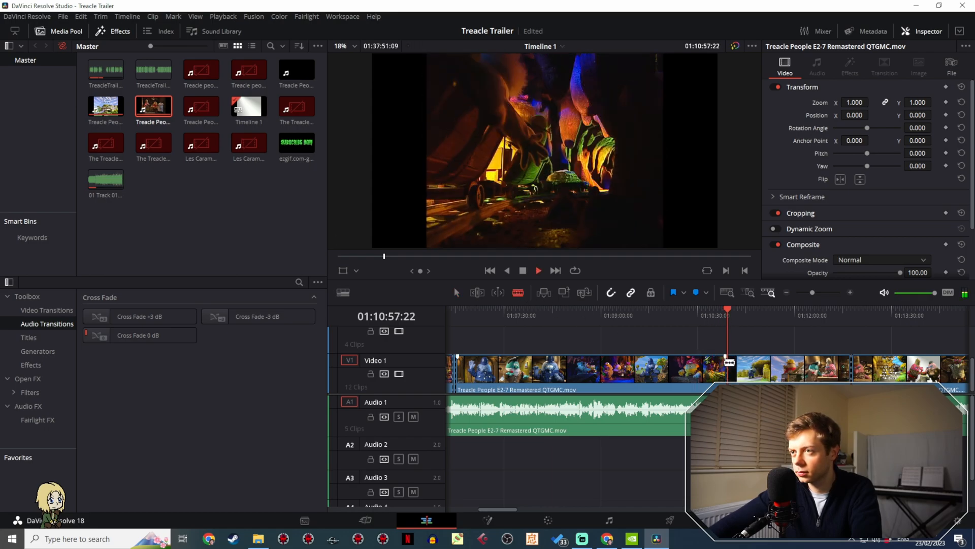
key(space)
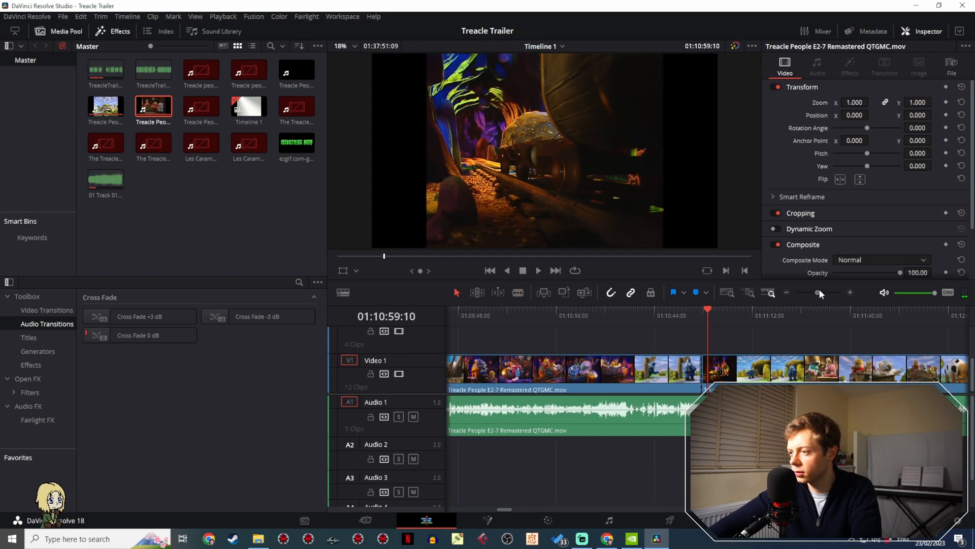
drag(819, 288, 830, 288)
click(705, 319)
drag(704, 319, 682, 316)
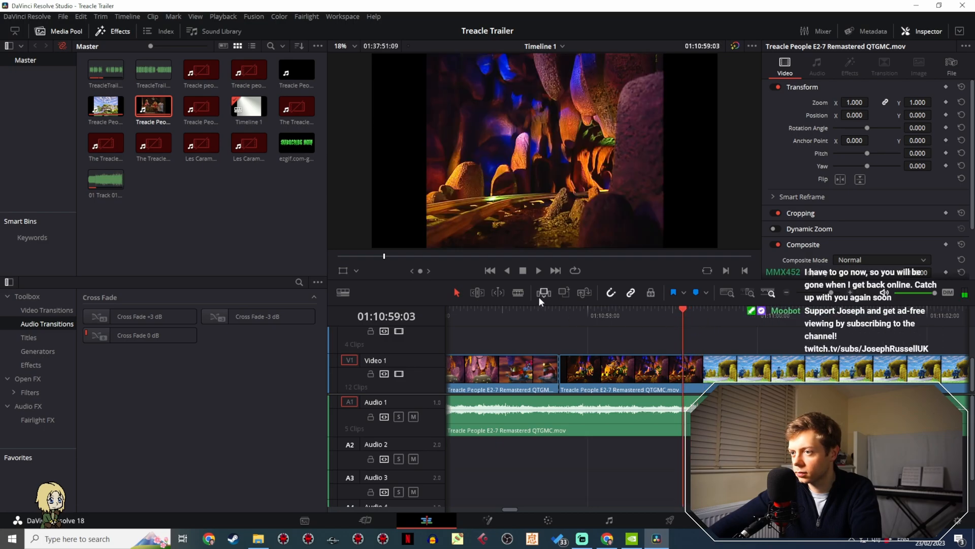
click(682, 368)
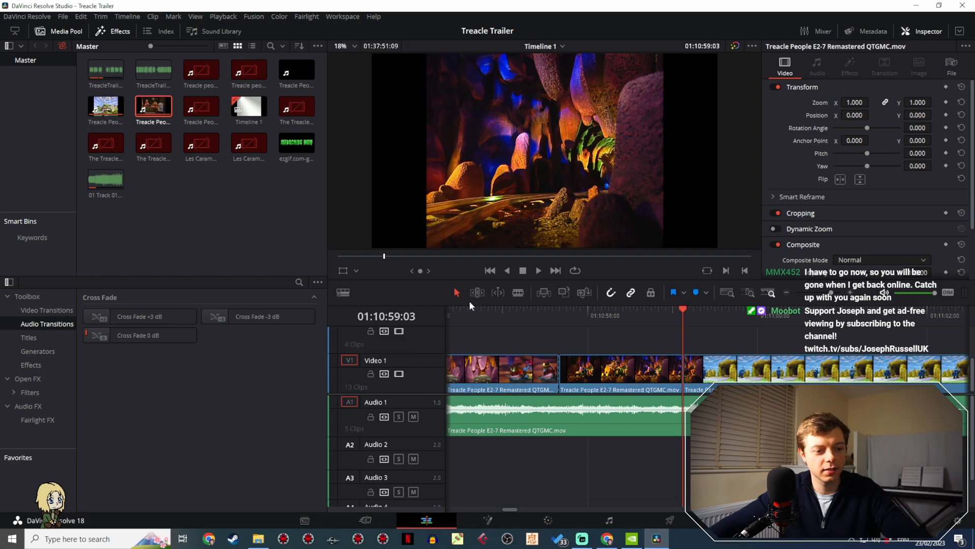
- Paste a copy of the cave shot after the trailer, move it directly behind the policeman clip on Video 2, and play the sequence back
drag(821, 297, 808, 293)
drag(449, 313, 457, 313)
drag(805, 294, 824, 295)
drag(602, 337, 832, 343)
drag(918, 375, 601, 345)
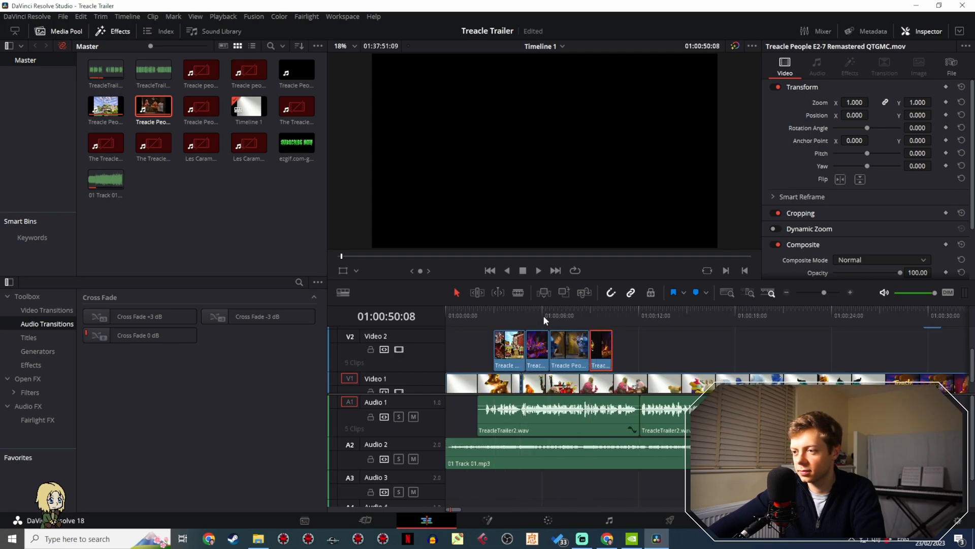
click(530, 310)
key(space)
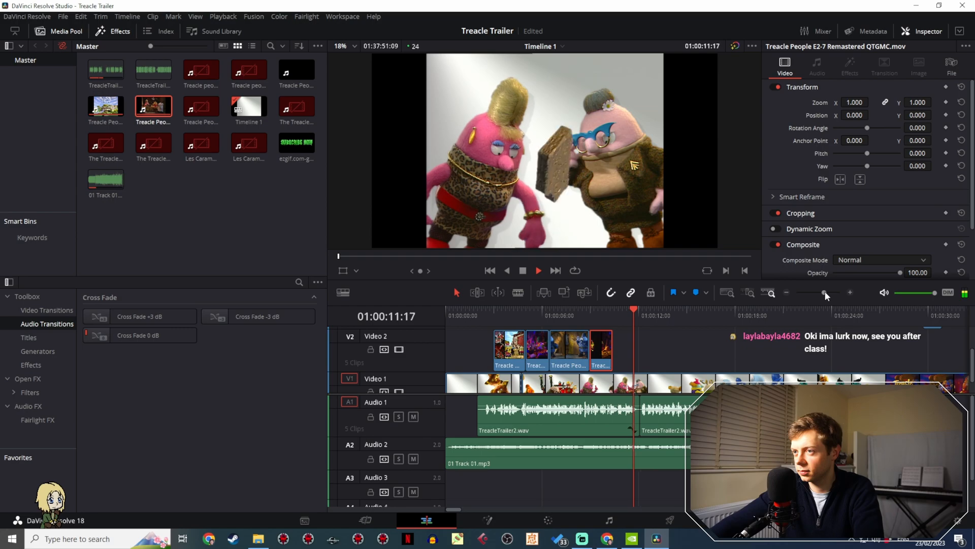
key(space)
- Scrub and play the episode footage around 01:09:01 to find another shot for the trailer
drag(824, 292, 811, 293)
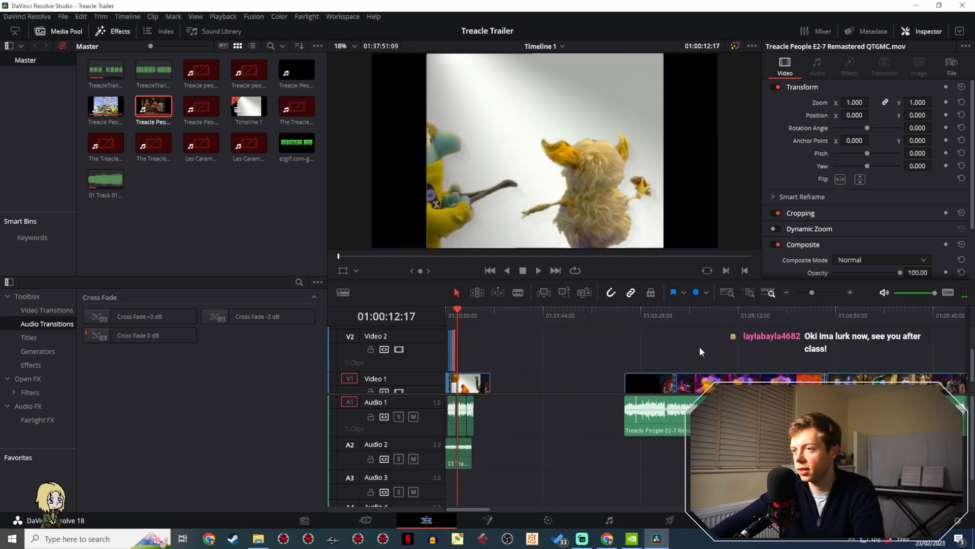
scroll(700, 346, right, 10)
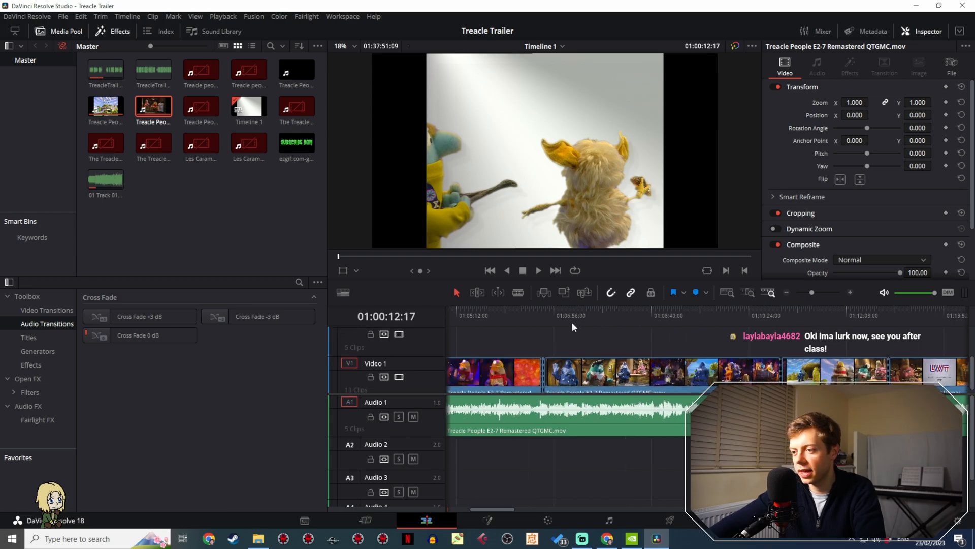
drag(584, 317, 672, 309)
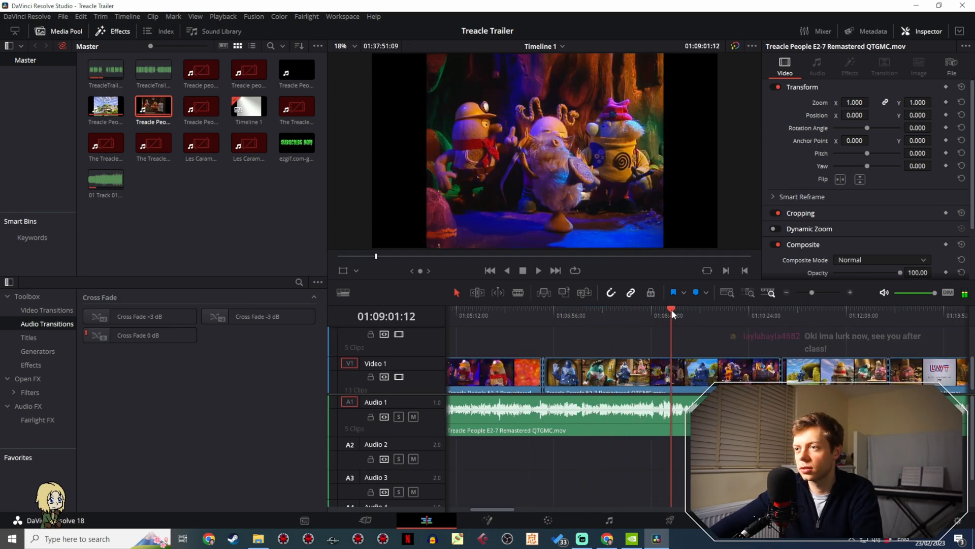
key(space)
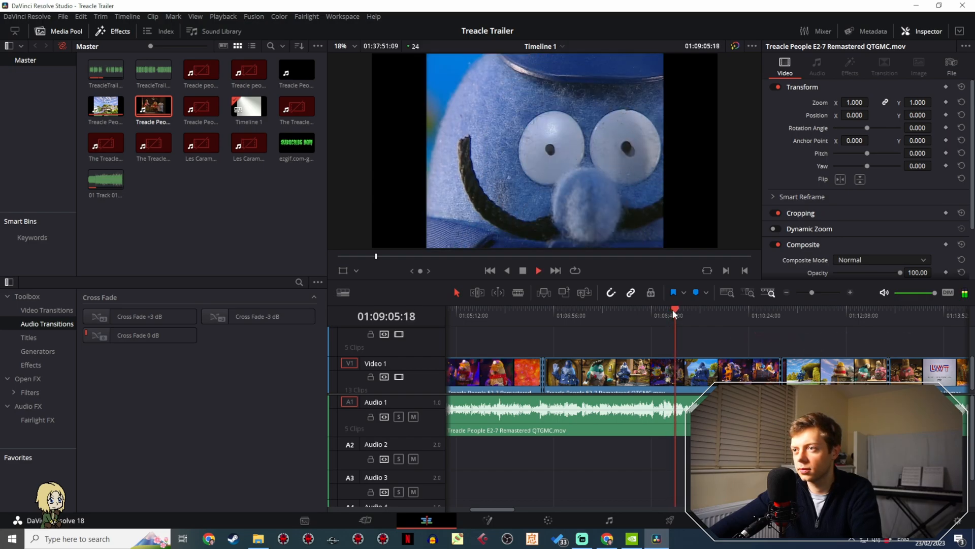
click(672, 309)
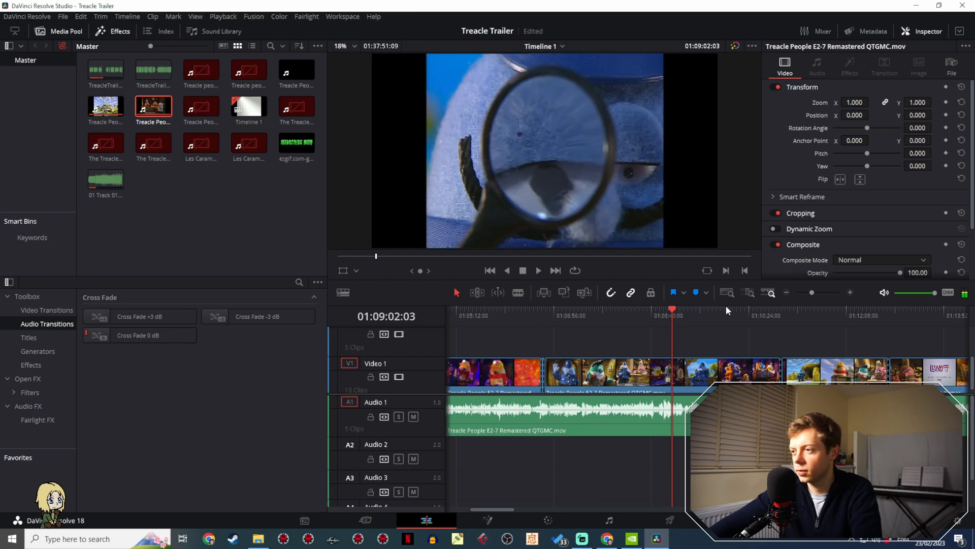
- Locate the start of the cave dance shot and split the Video 1 clip there, at 01:08:55:05
drag(813, 294, 818, 291)
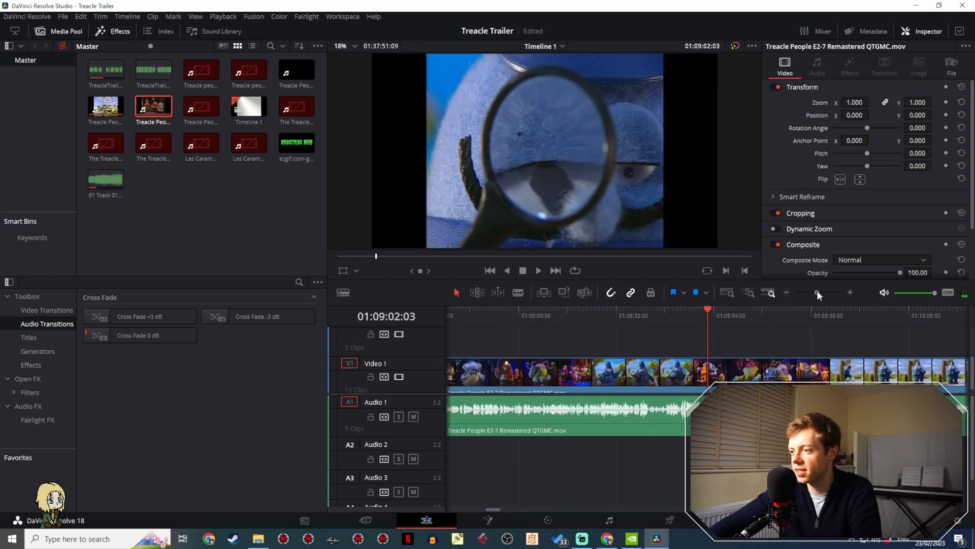
click(705, 319)
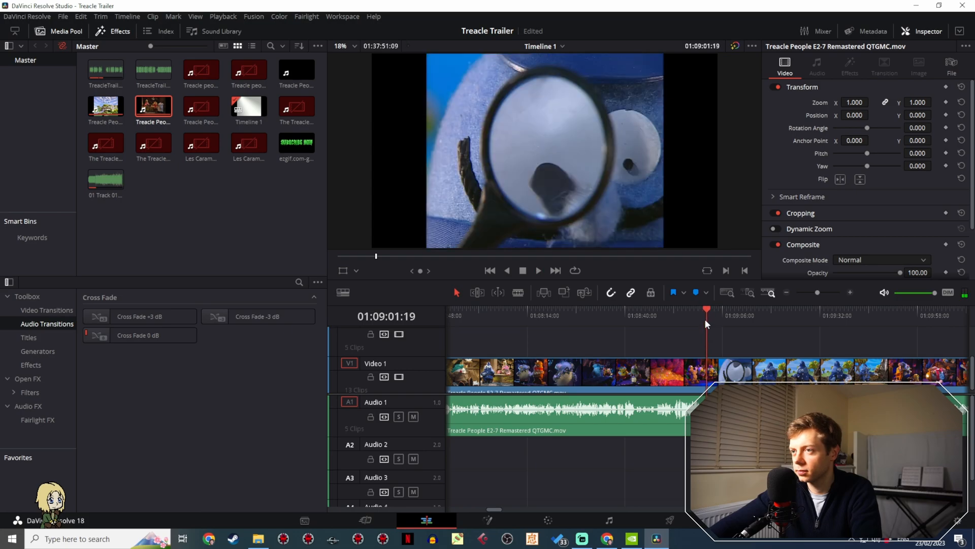
click(702, 318)
drag(702, 318, 678, 315)
key(space)
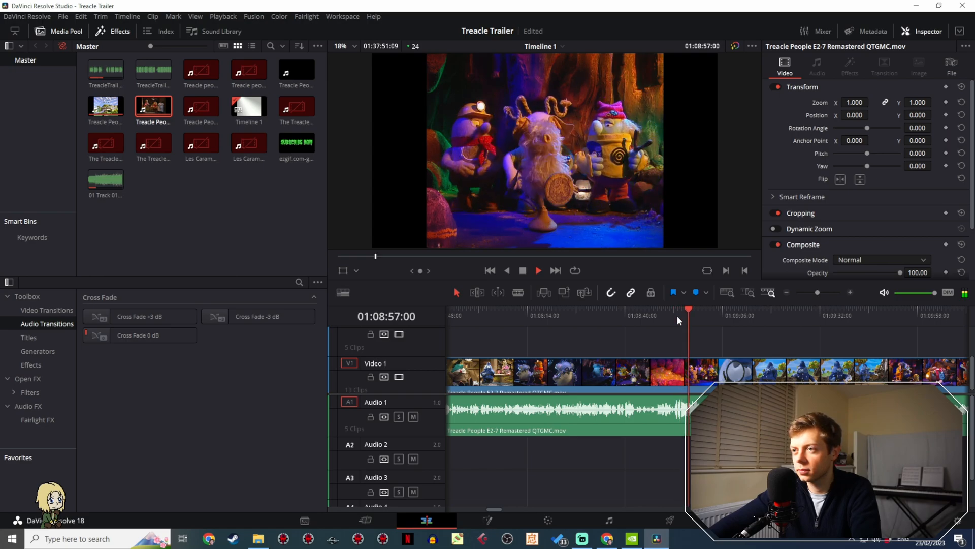
click(678, 316)
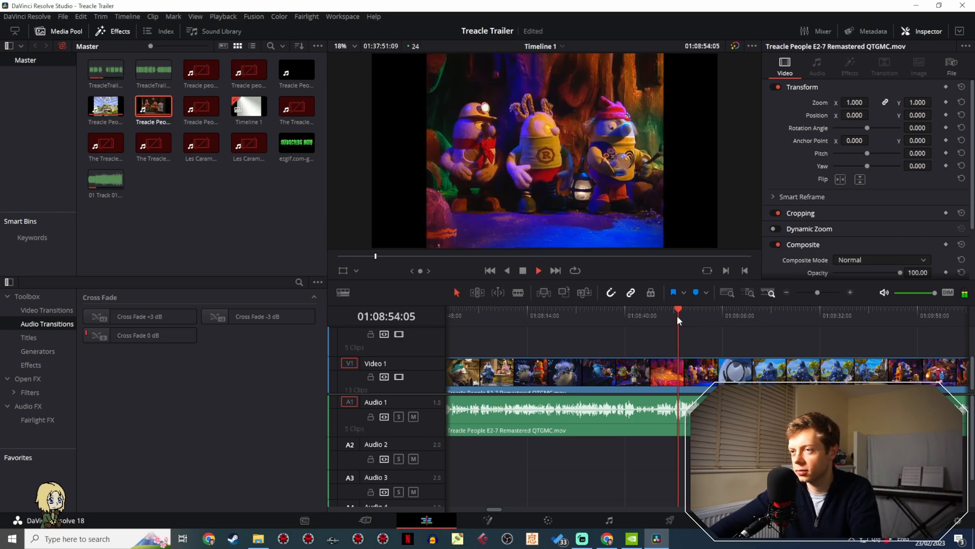
click(518, 293)
key(ctrl+b)
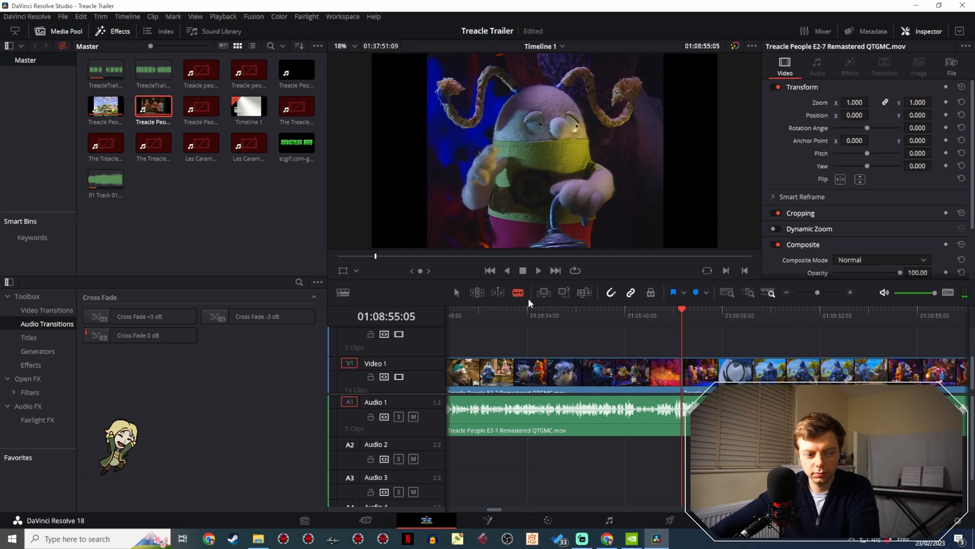
- Play through the cave dance shot and split the Video 1 clip at its end, 01:09:01:16
key(space)
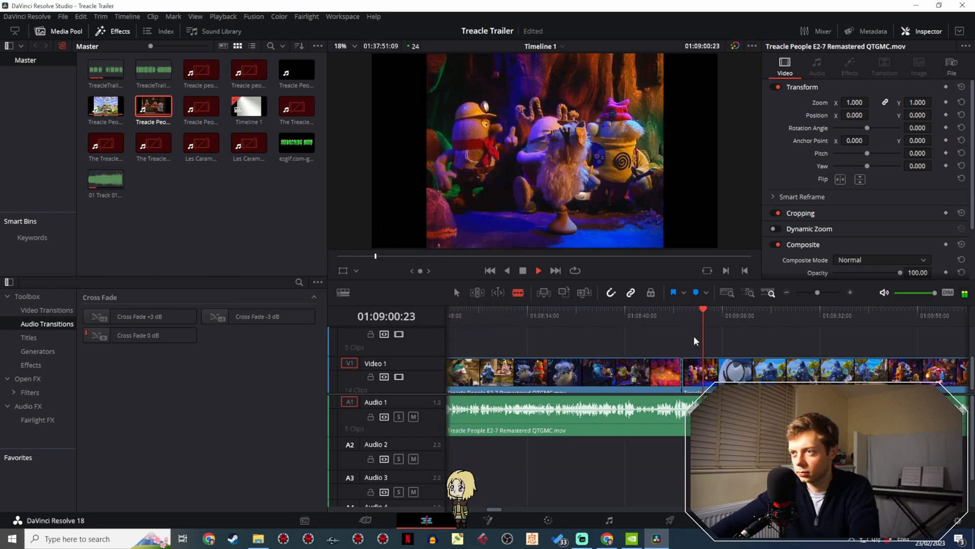
key(space)
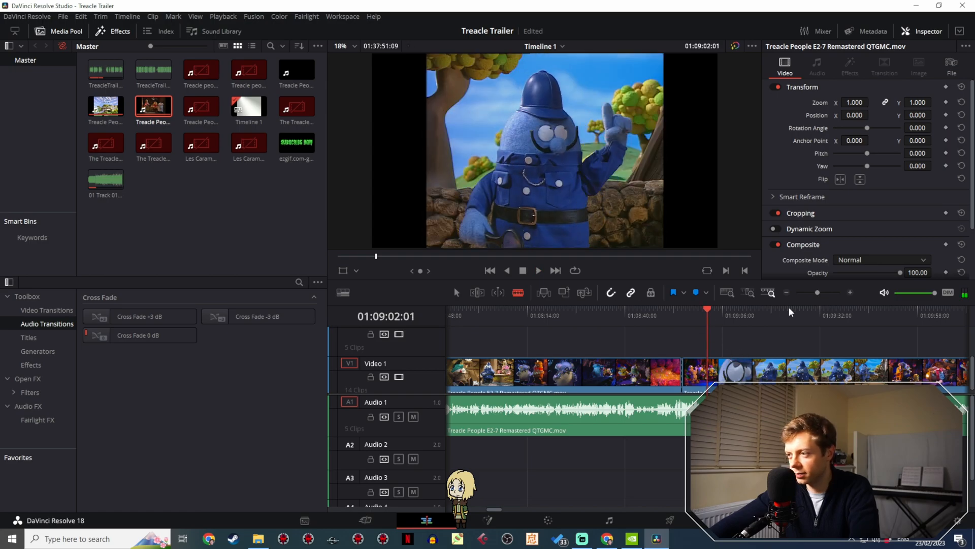
drag(817, 293, 831, 293)
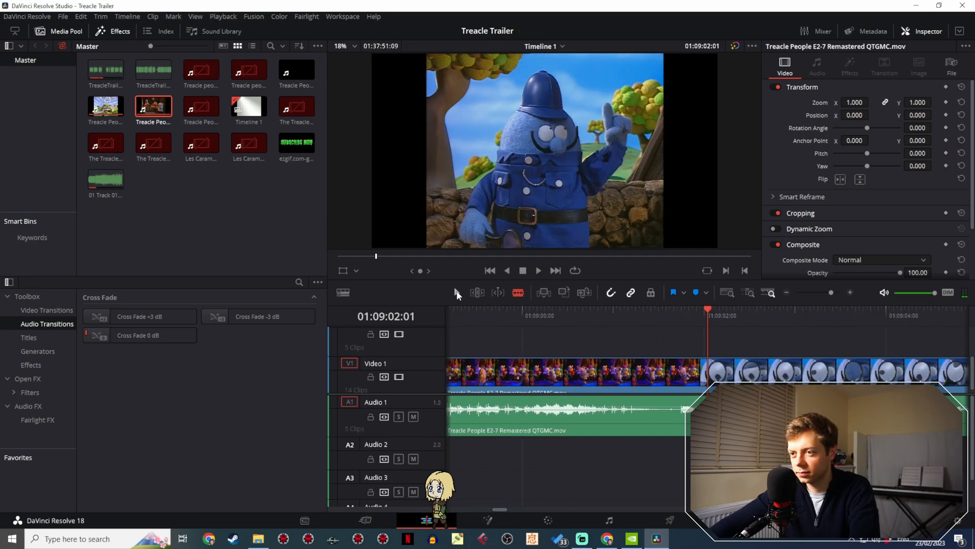
click(456, 292)
drag(705, 314, 674, 318)
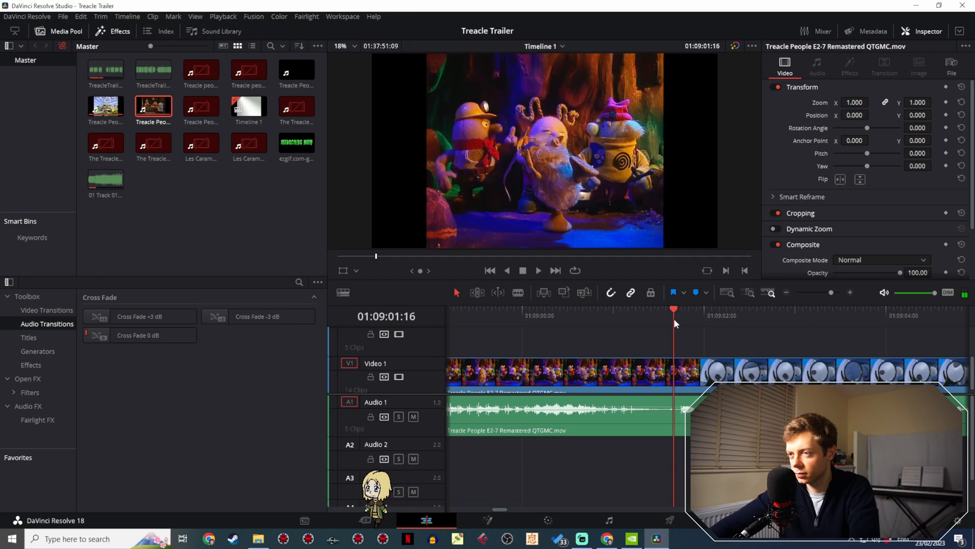
key(ctrl+b)
click(459, 293)
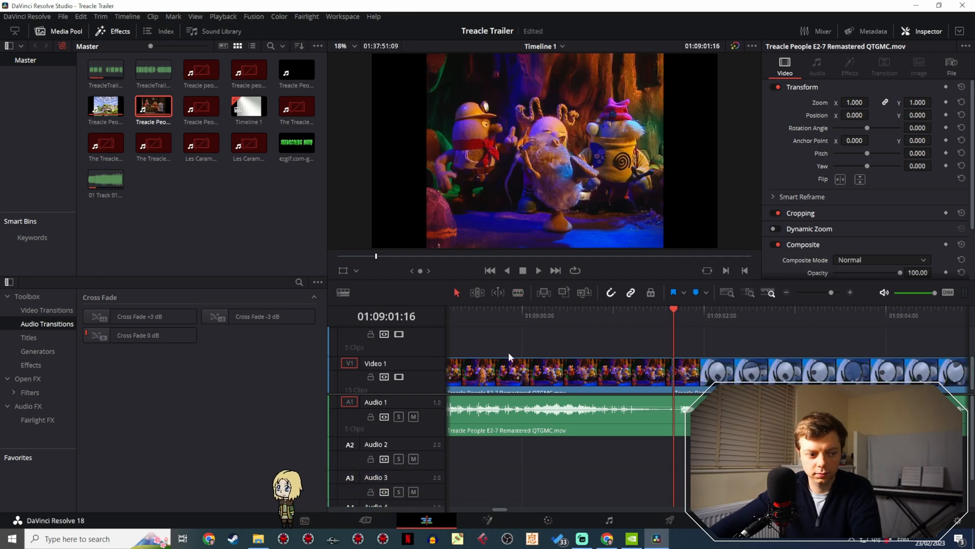
- Play through the policeman's magnifying glass shot and split the Video 1 clip at 01:09:05:21
key(space)
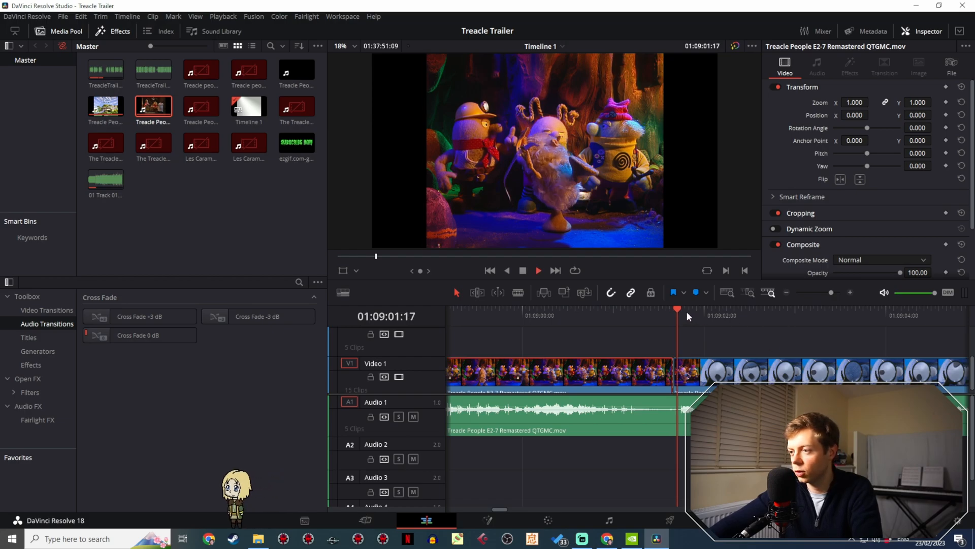
click(833, 292)
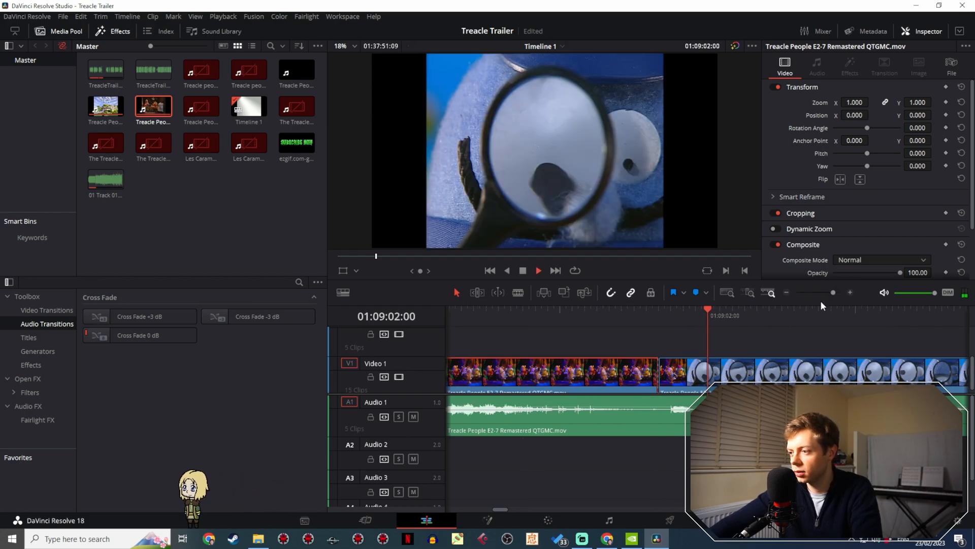
key(space)
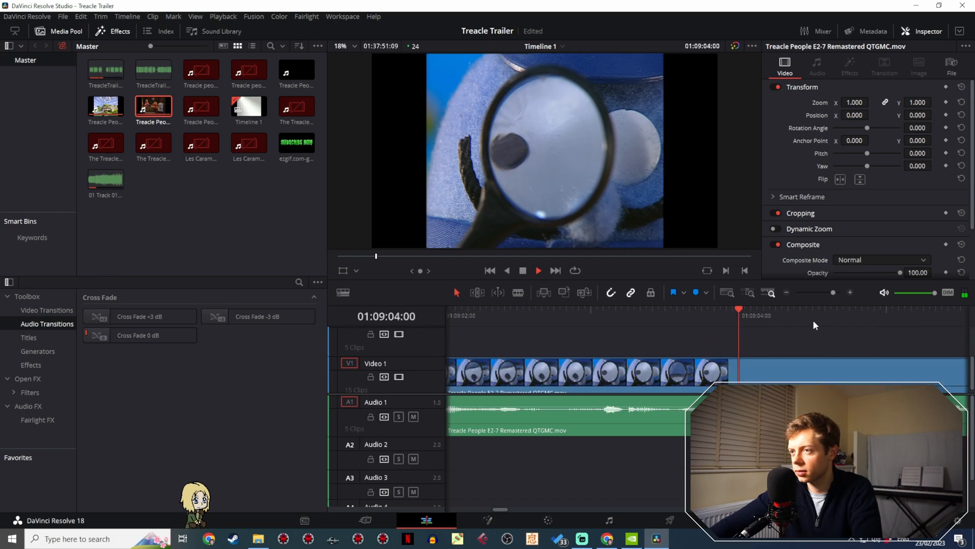
key(space)
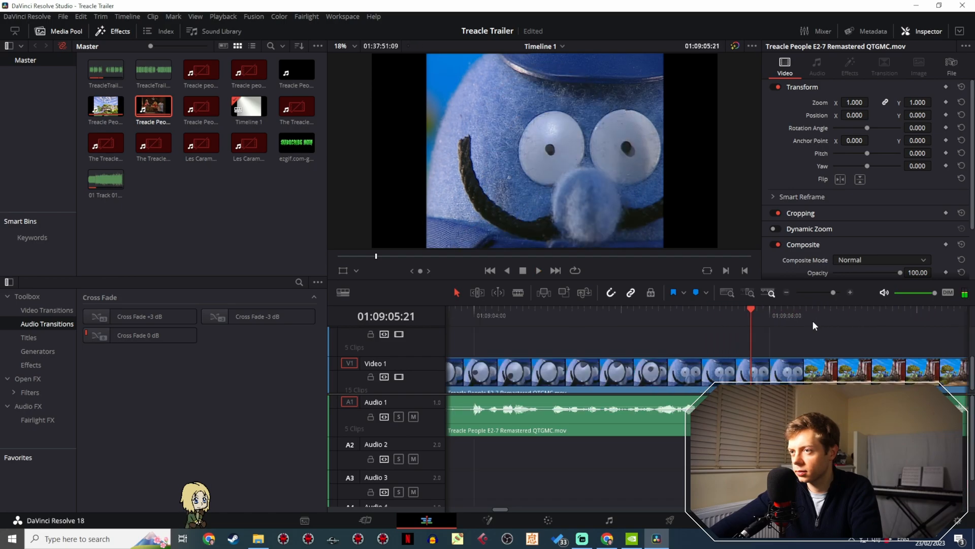
click(522, 293)
click(751, 366)
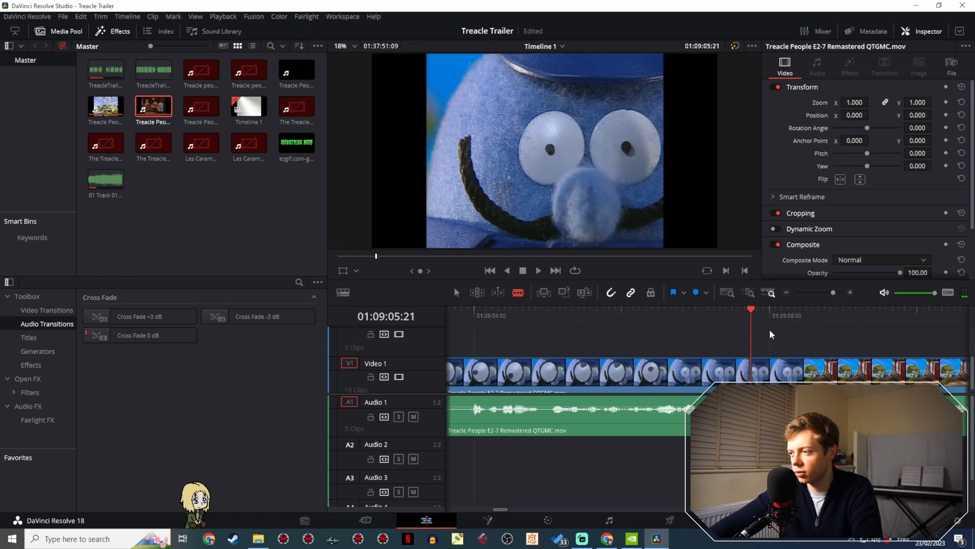
drag(832, 292, 827, 295)
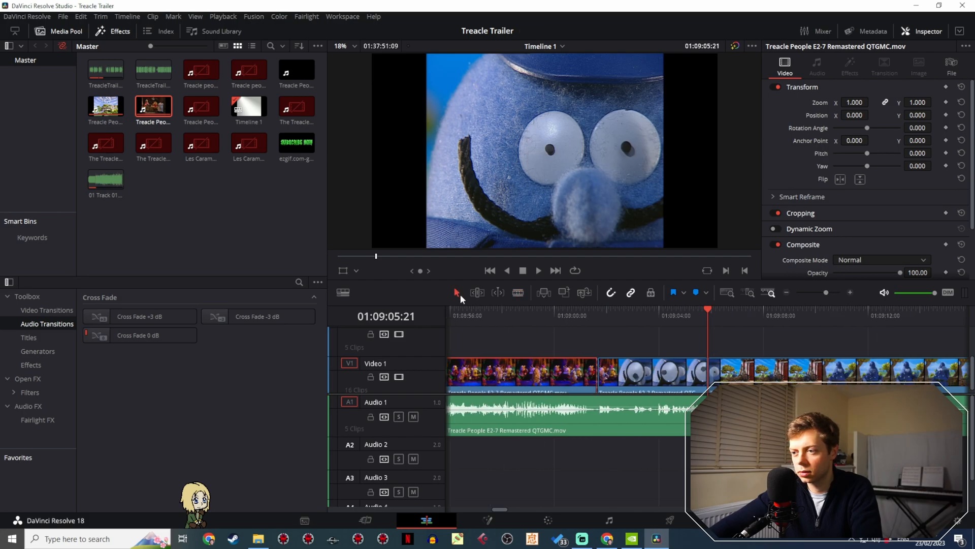
- Paste copies of the cave dance and magnifying glass clips after the trailer and move them directly behind the mine cart clip on Video 2
drag(582, 343, 629, 368)
click(803, 292)
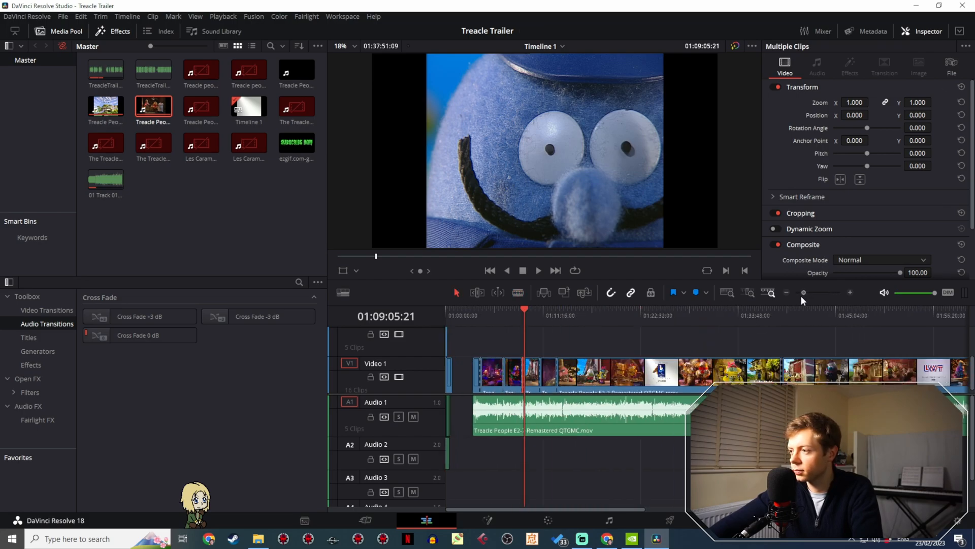
click(454, 313)
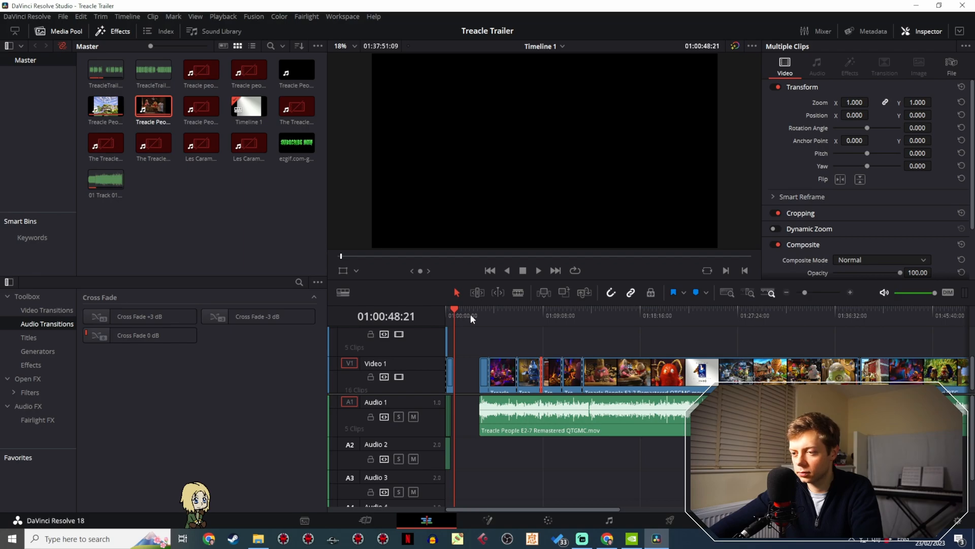
key(ctrl+v)
drag(805, 293, 819, 296)
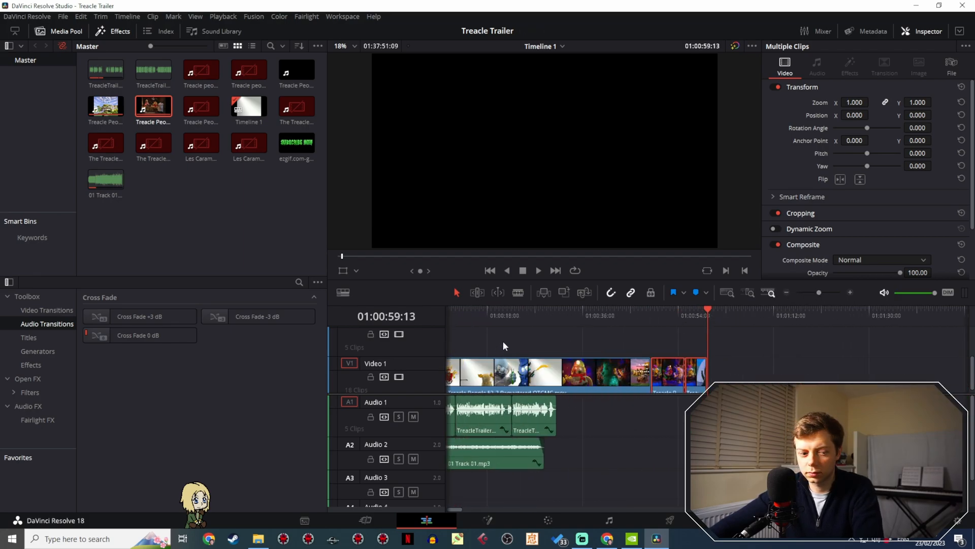
scroll(503, 340, left, 3)
drag(721, 374, 535, 375)
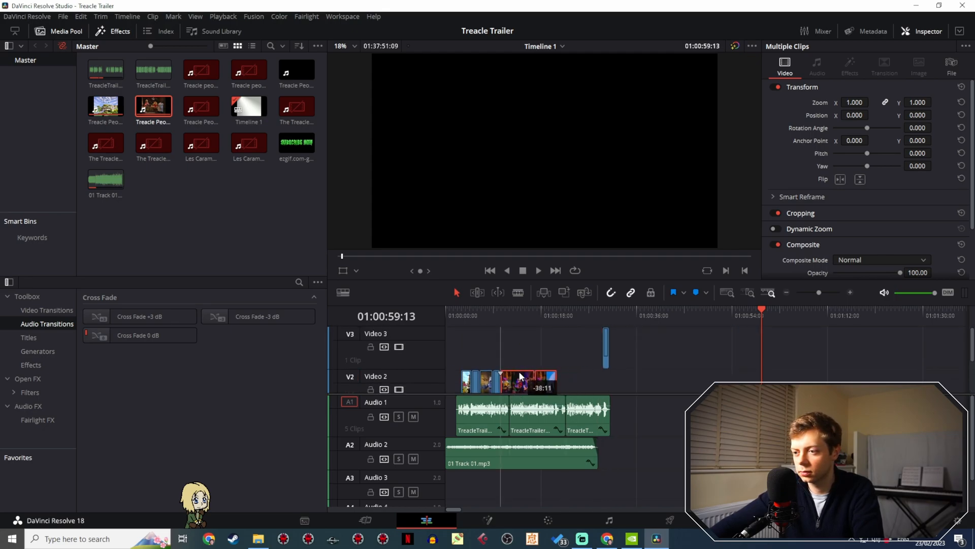
- Move the closing clip from Video 3 down to Video 2 and trim the Video 1 background clip to the end of the voice-over
click(605, 318)
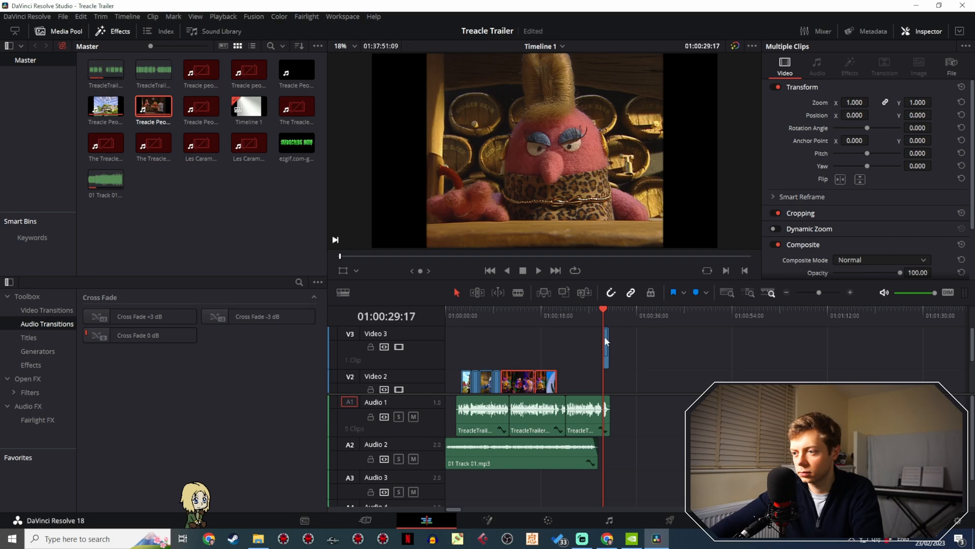
drag(604, 337, 605, 377)
scroll(576, 361, down, 2)
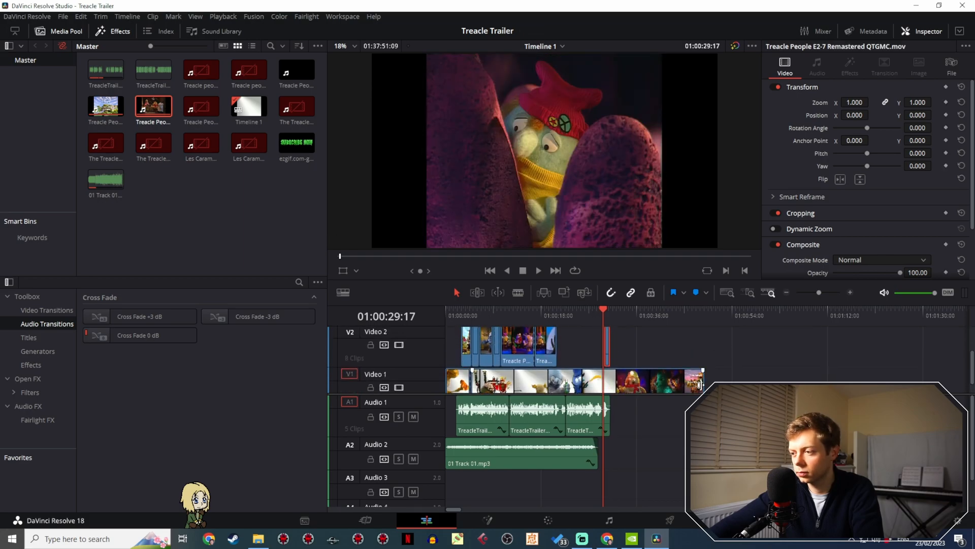
drag(701, 384, 610, 384)
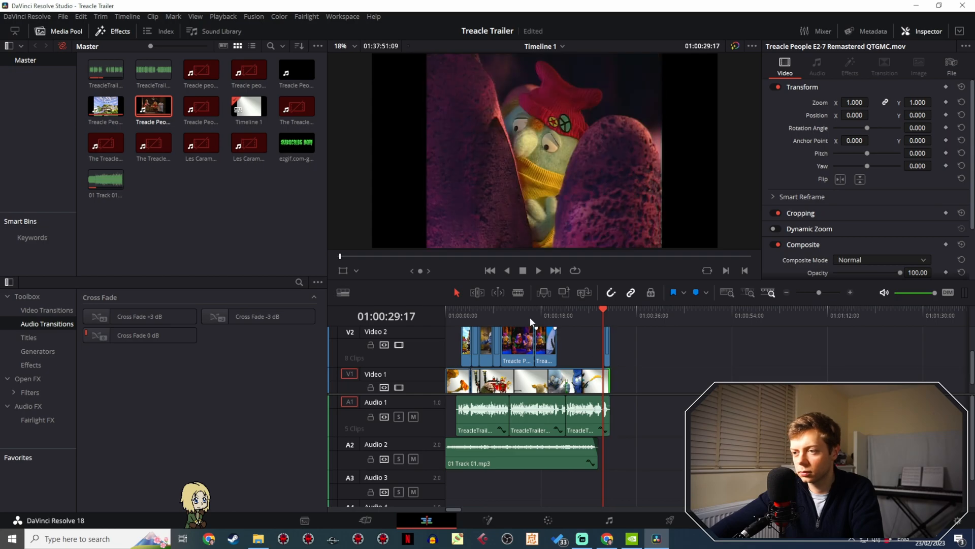
- Play back the cave dance clip on Video 2 and split it at 01:00:11:08
click(516, 312)
key(space)
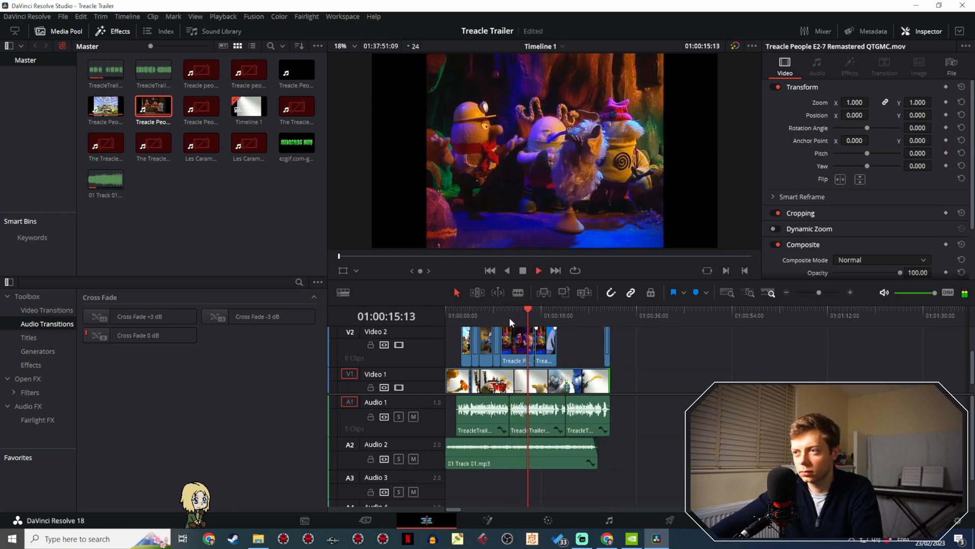
click(503, 313)
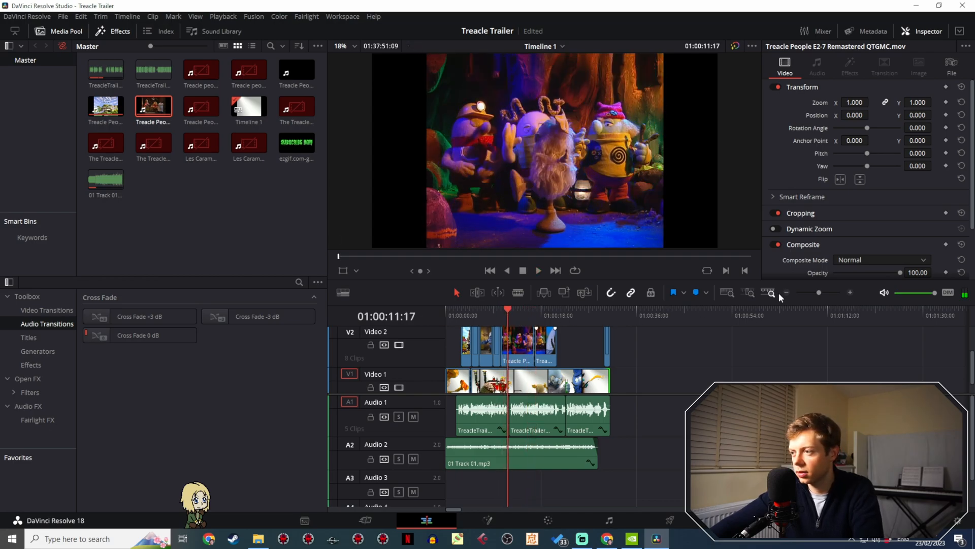
drag(819, 292, 830, 285)
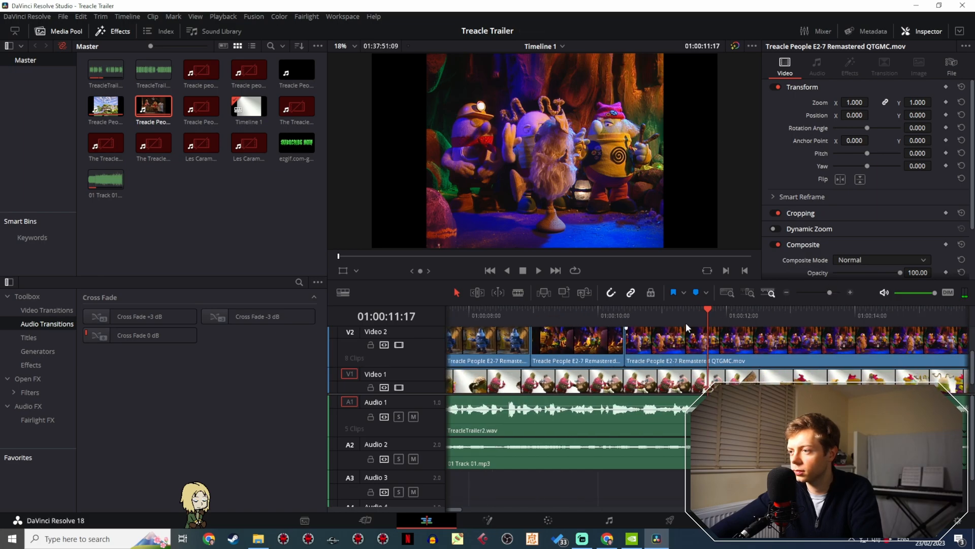
click(679, 310)
click(670, 312)
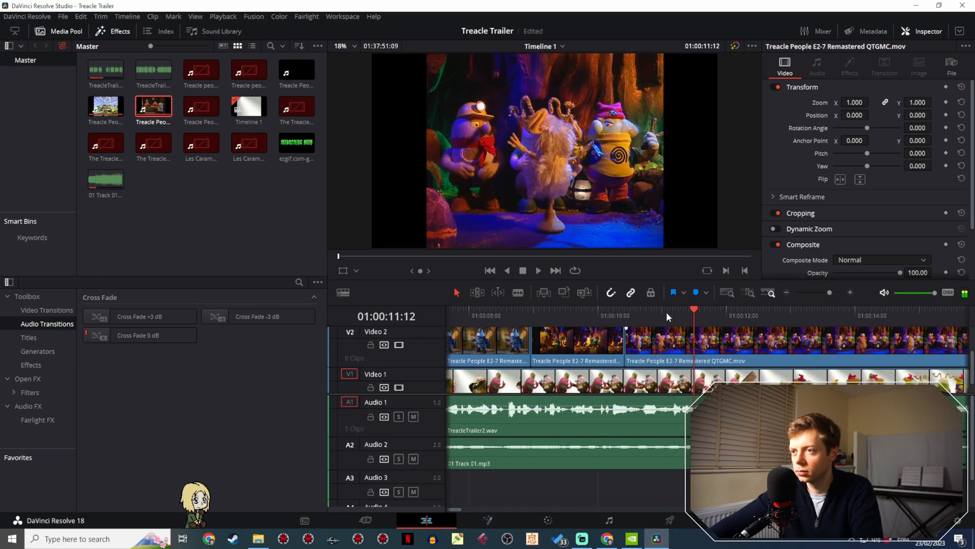
drag(695, 318, 683, 316)
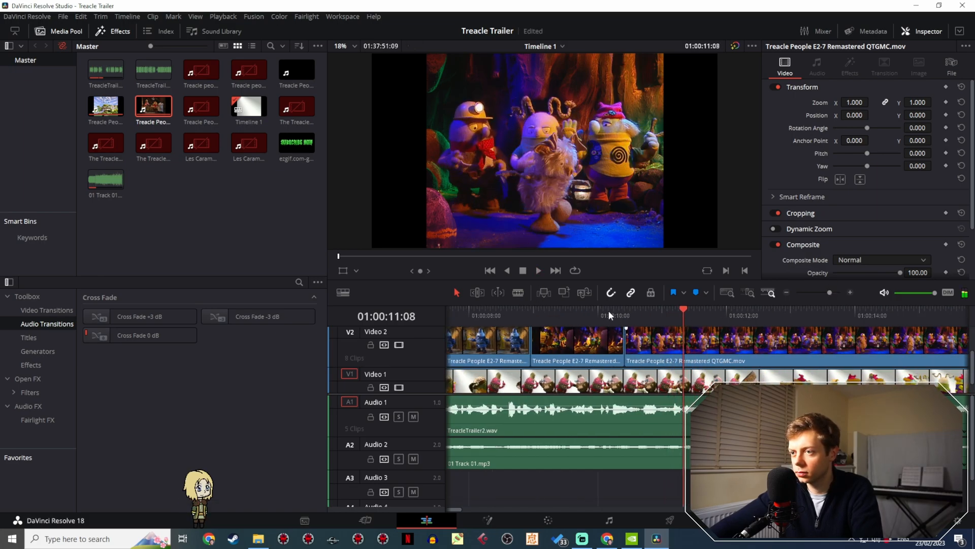
click(518, 293)
click(684, 337)
- Play on through the cave dance clip and split it again at 01:00:12:23
key(space)
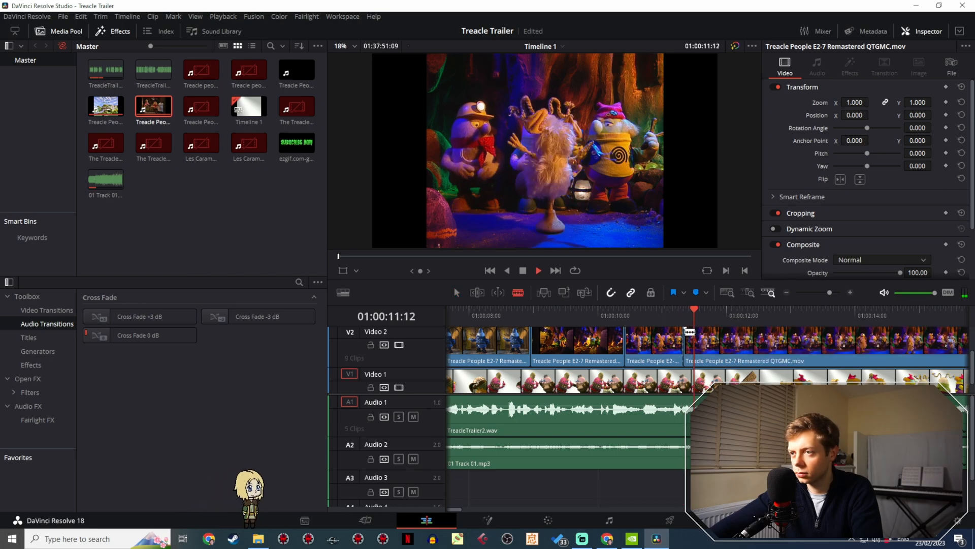
click(786, 341)
key(space)
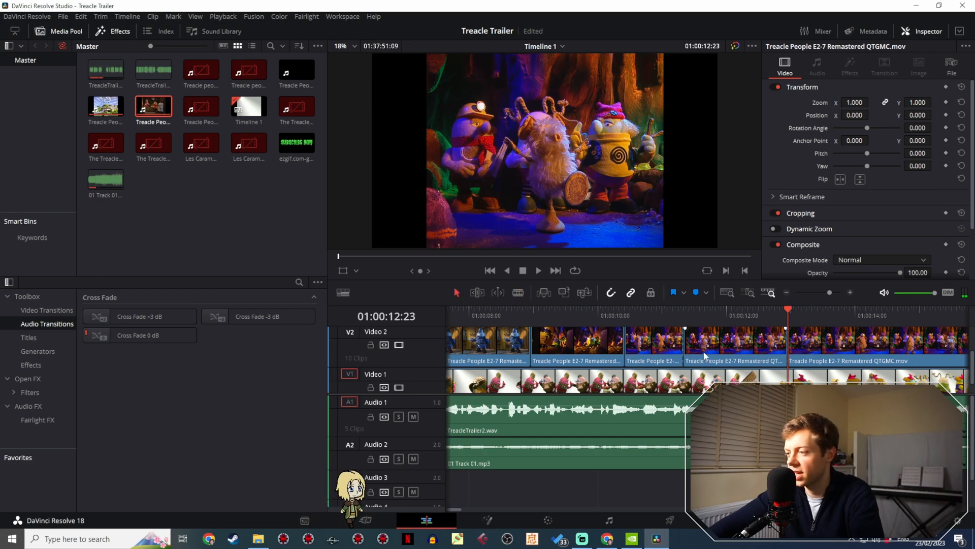
key(BackSpace)
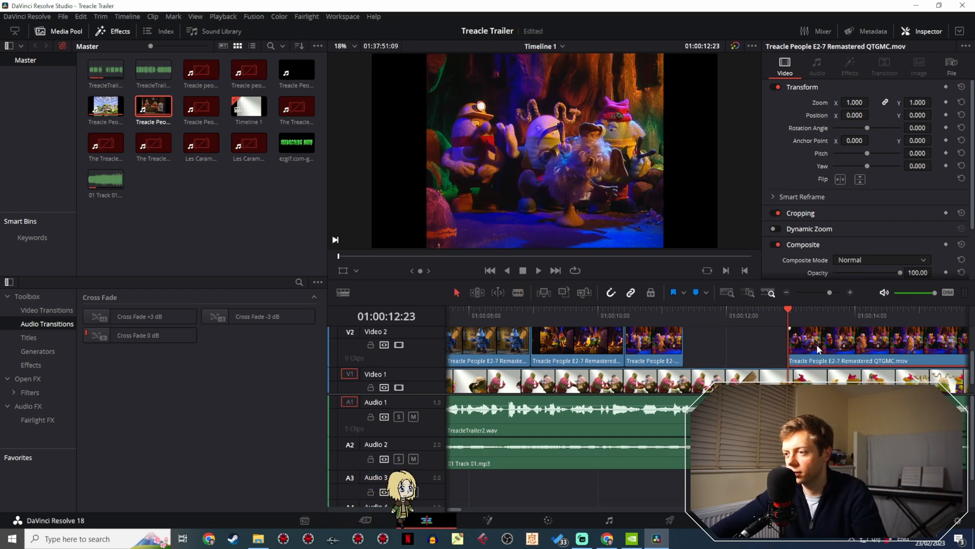
click(609, 315)
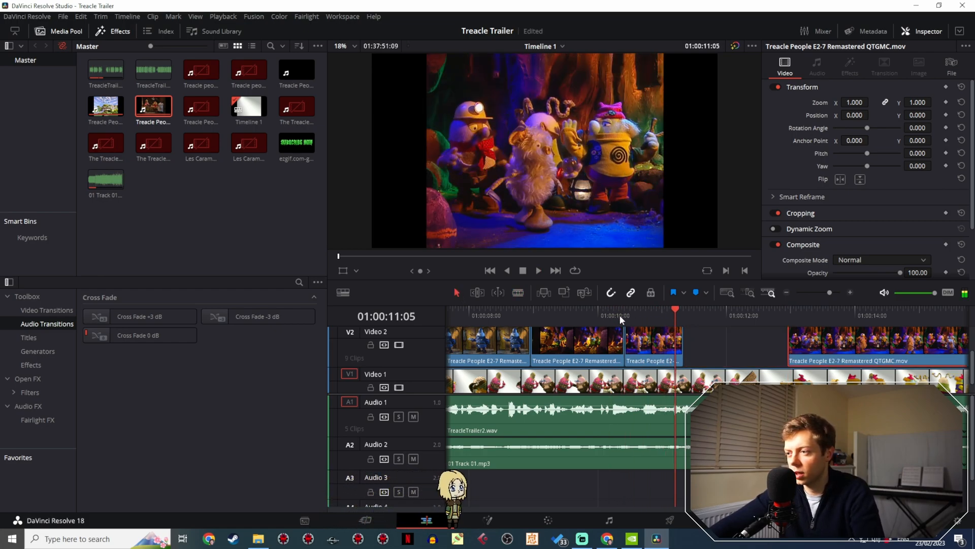
key(space)
key(ctrl+z)
- Move the middle cave dance section over the opening one, directly behind the mine cart clip, play the join, and delete the leftover dance section
drag(720, 346, 660, 348)
click(578, 315)
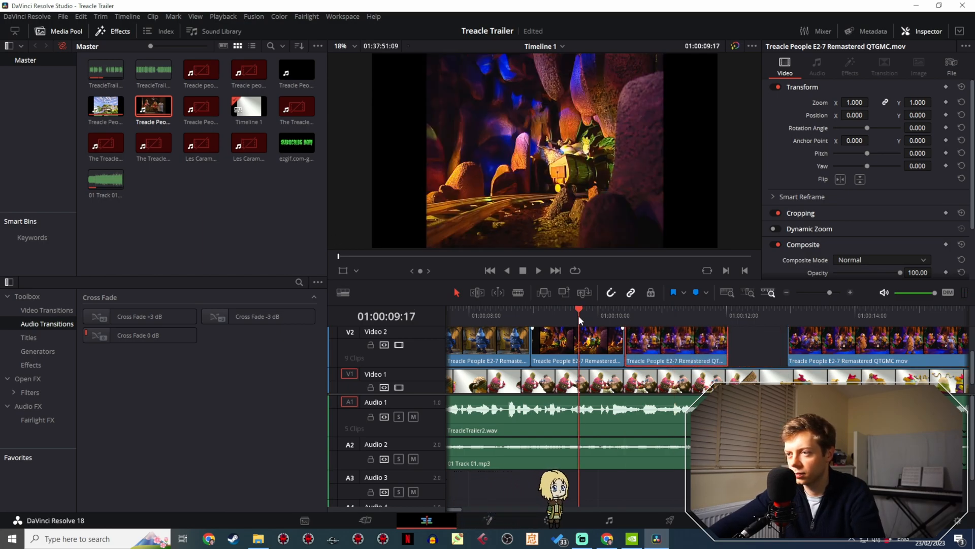
key(space)
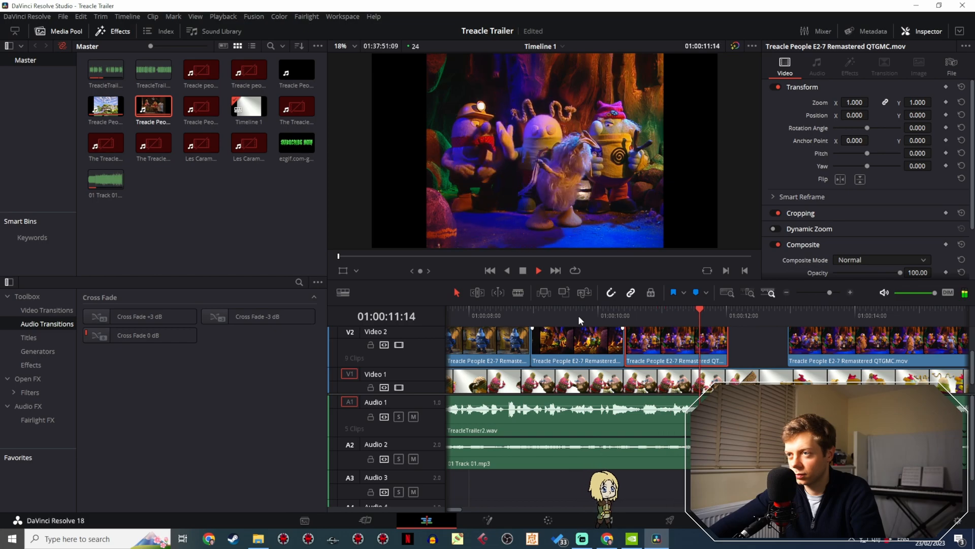
key(space)
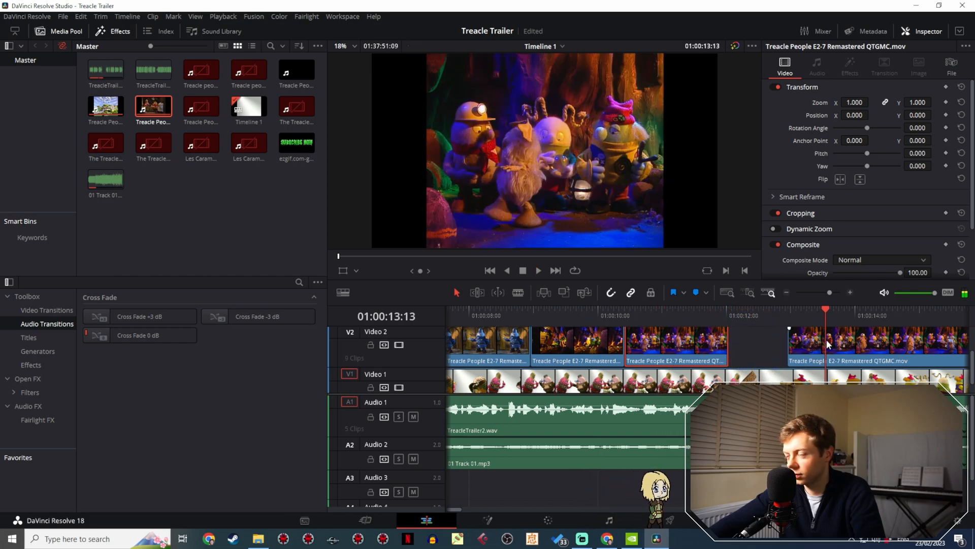
click(800, 337)
key(Delete)
- Move the magnifying glass clip directly behind the cave dance clip on Video 2 and play back the join
drag(832, 292, 824, 291)
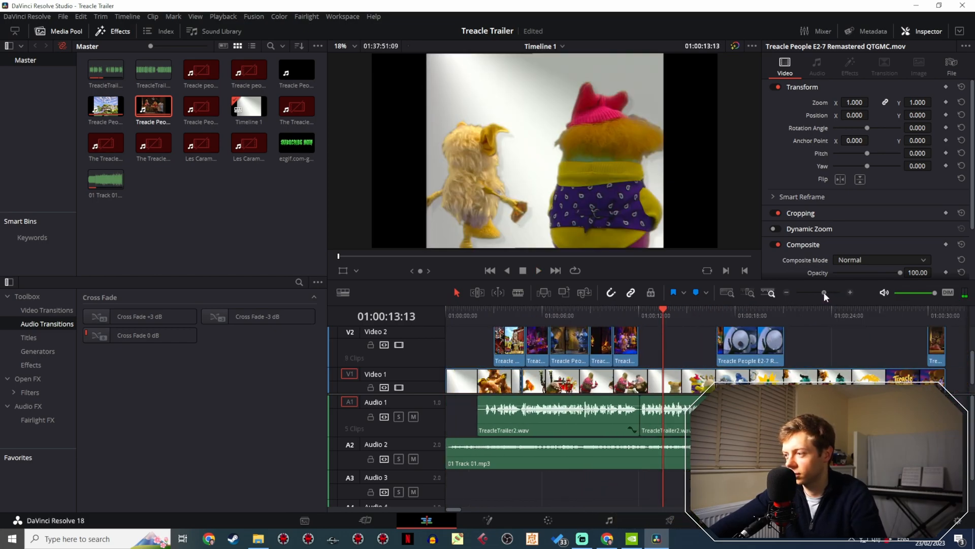
drag(766, 344, 685, 350)
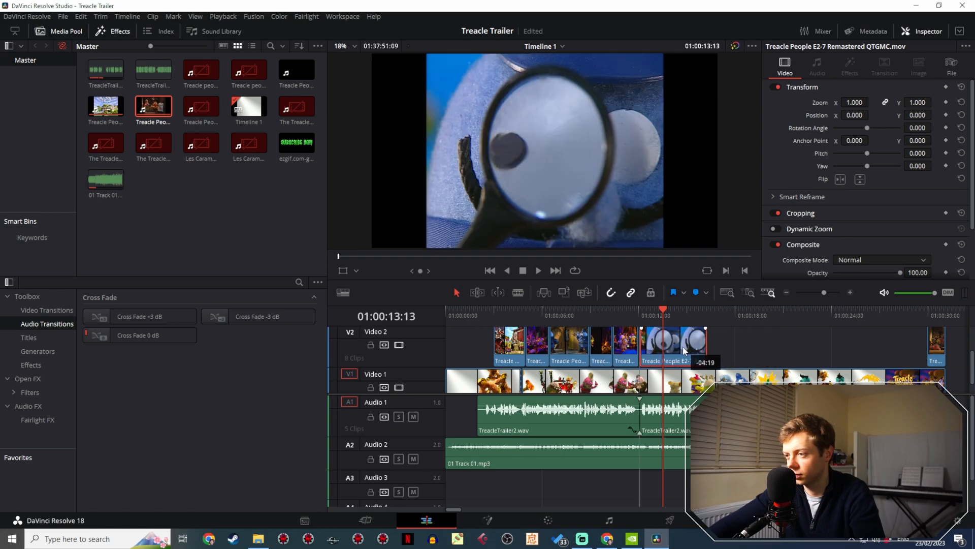
click(626, 314)
key(space)
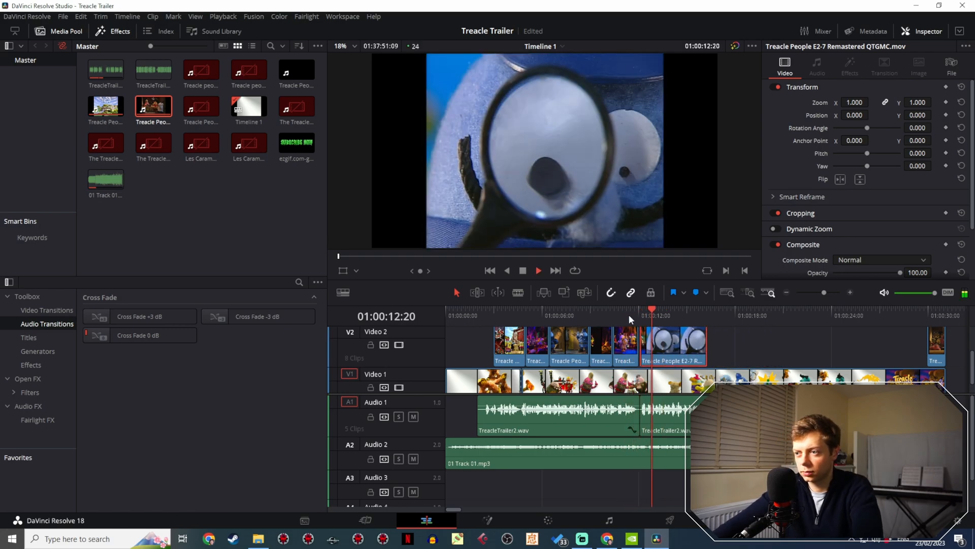
click(630, 315)
key(space)
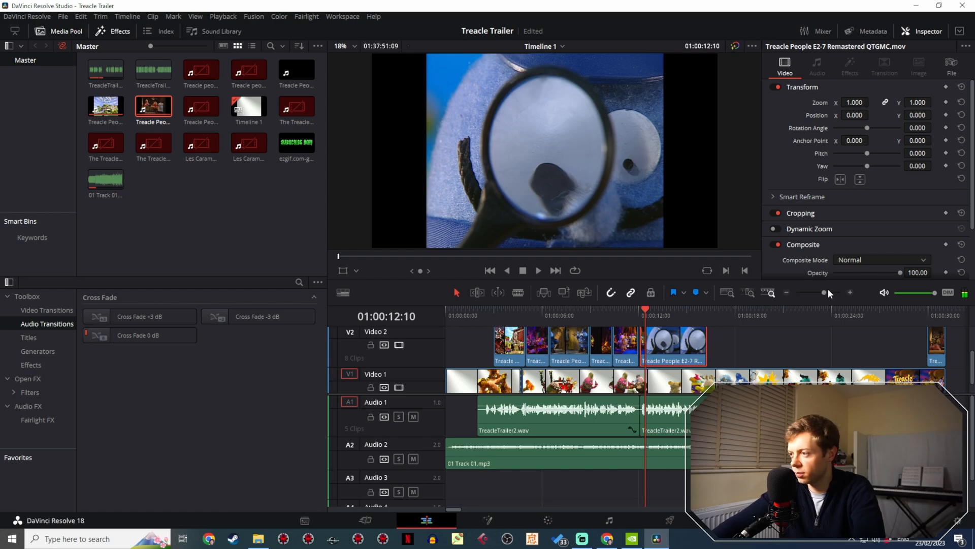
- Shift the magnifying glass clip slightly later on Video 2 and split it at 01:00:12:04, just after the stray cave dance frames
drag(828, 291, 841, 290)
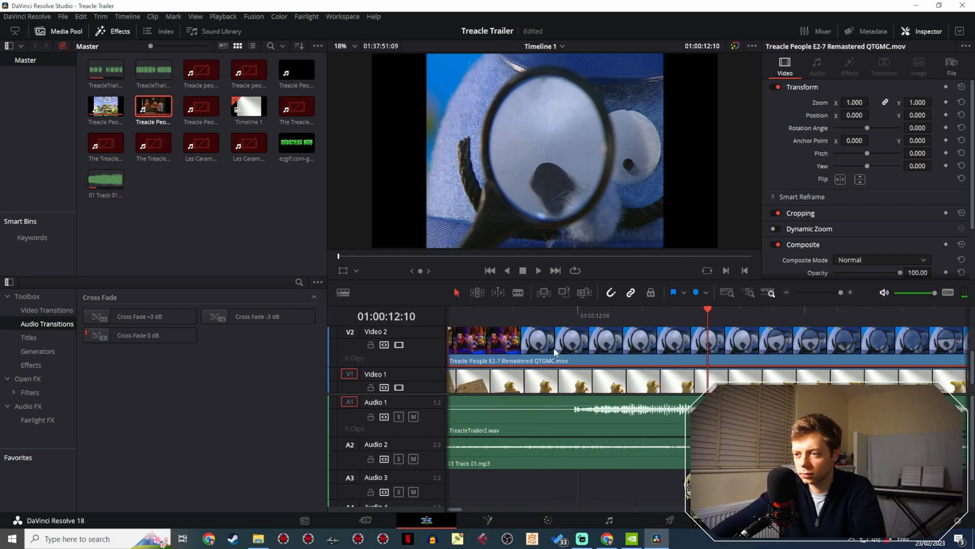
drag(537, 366, 723, 365)
key(Up)
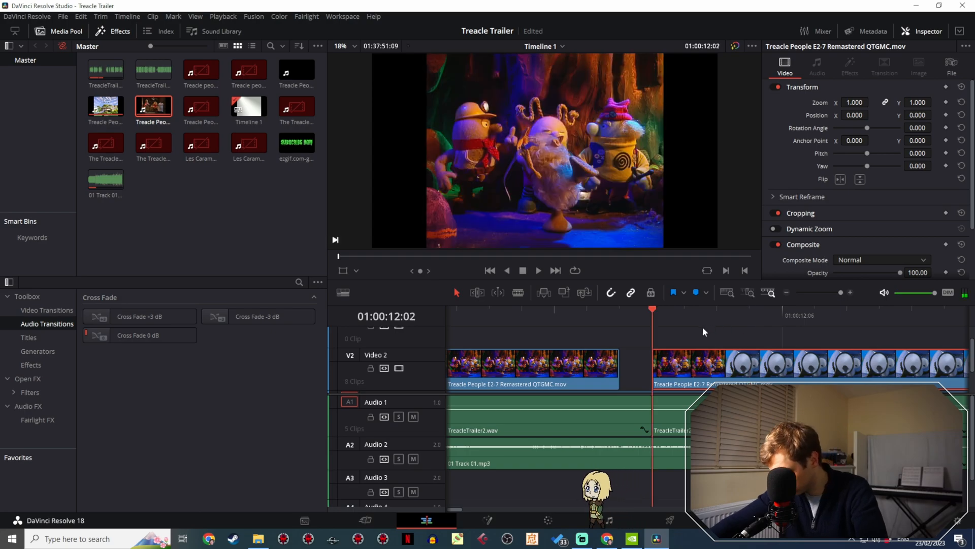
key(Right)
key(Right)
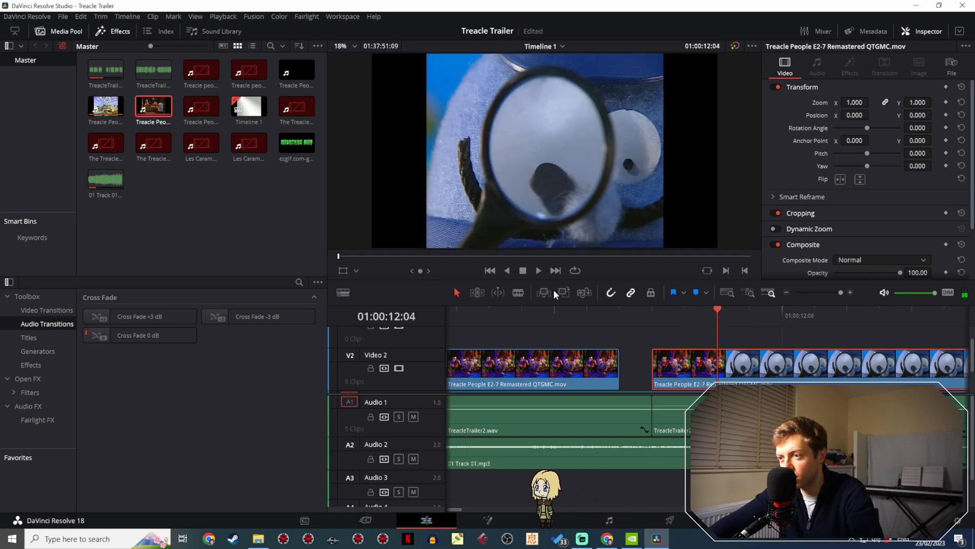
click(516, 293)
click(718, 367)
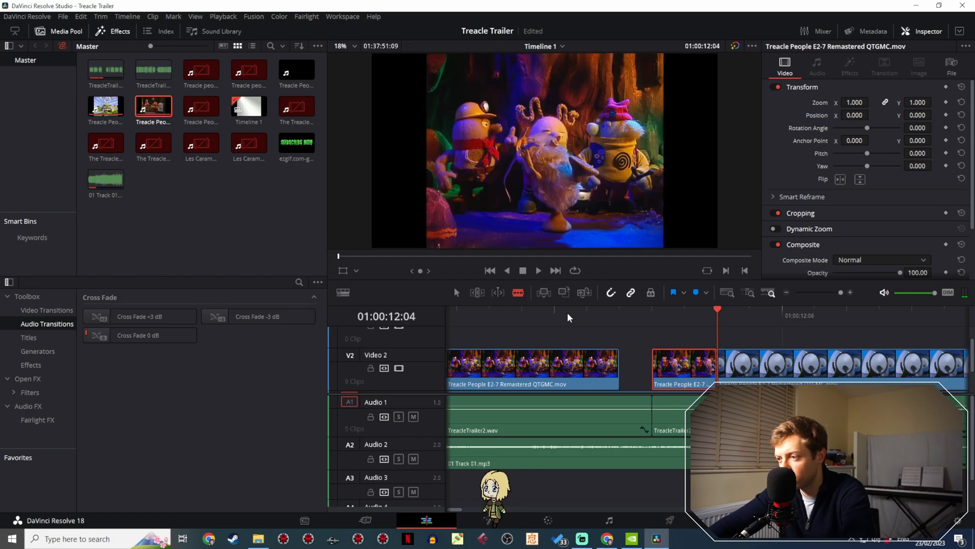
- Delete the stray cave dance frames, close the magnifying glass clip up against the cave dance clip, and play back the sequence
click(454, 292)
key(BackSpace)
key(Up)
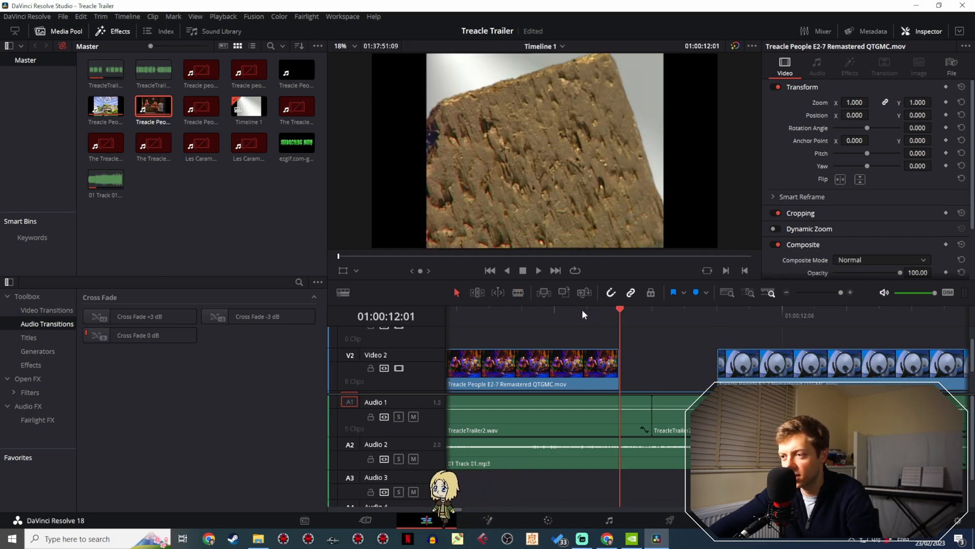
drag(752, 375, 654, 373)
drag(617, 317, 489, 320)
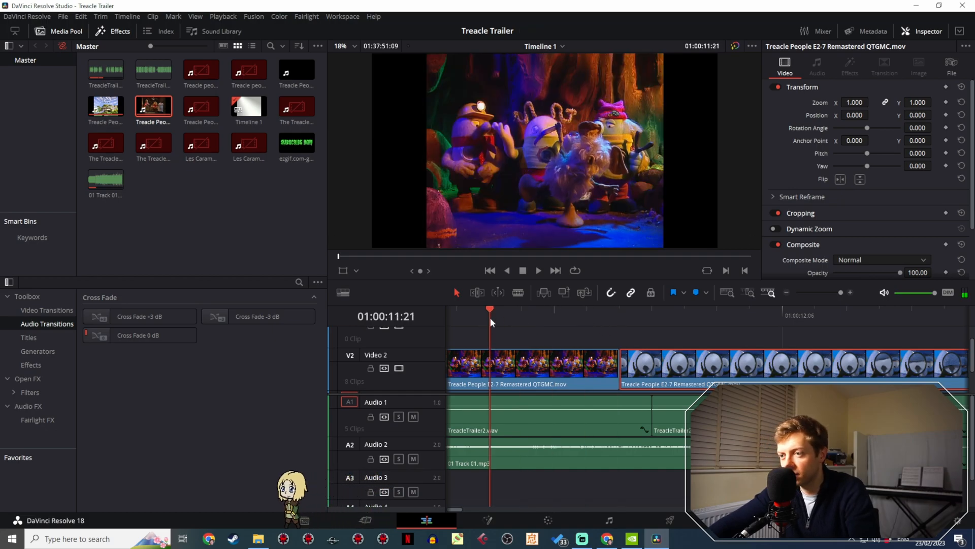
key(space)
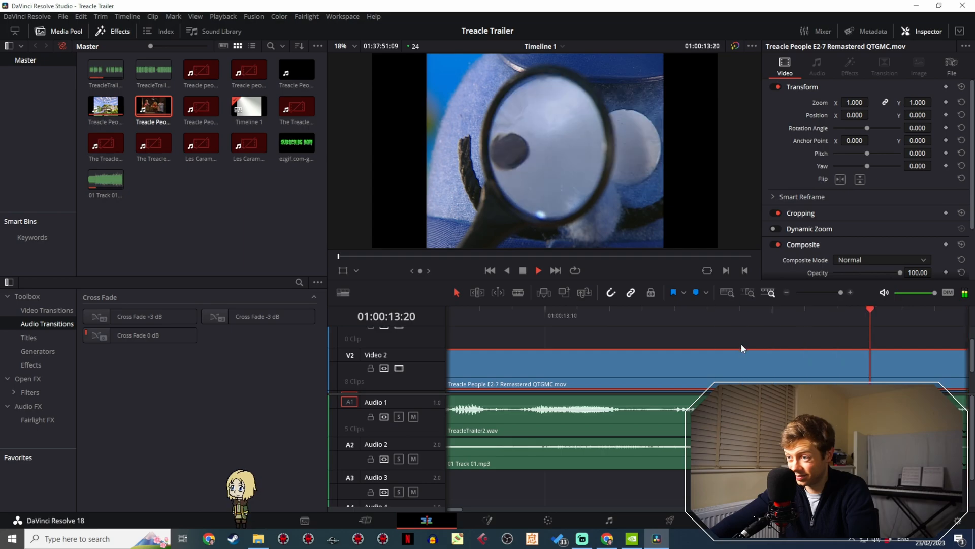
key(space)
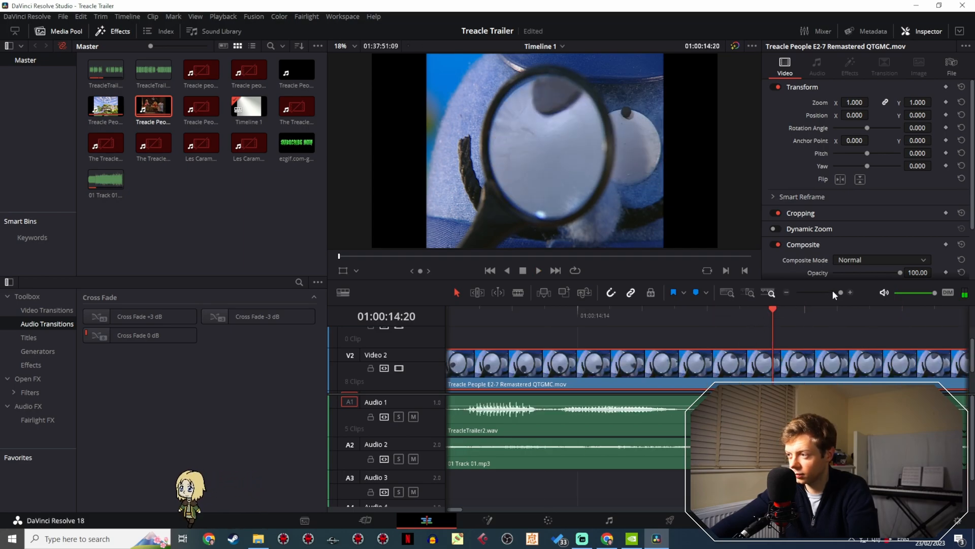
- Scan the episode footage on Video 1 and split it at 01:12:28:16, just before the shot of the wooden bench indoors
drag(833, 291, 819, 292)
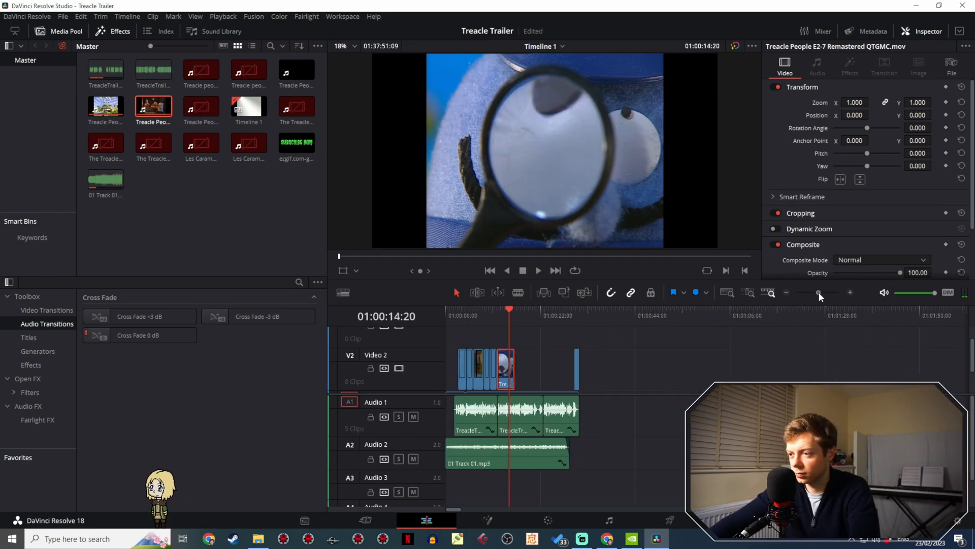
drag(851, 374, 795, 358)
drag(819, 292, 809, 294)
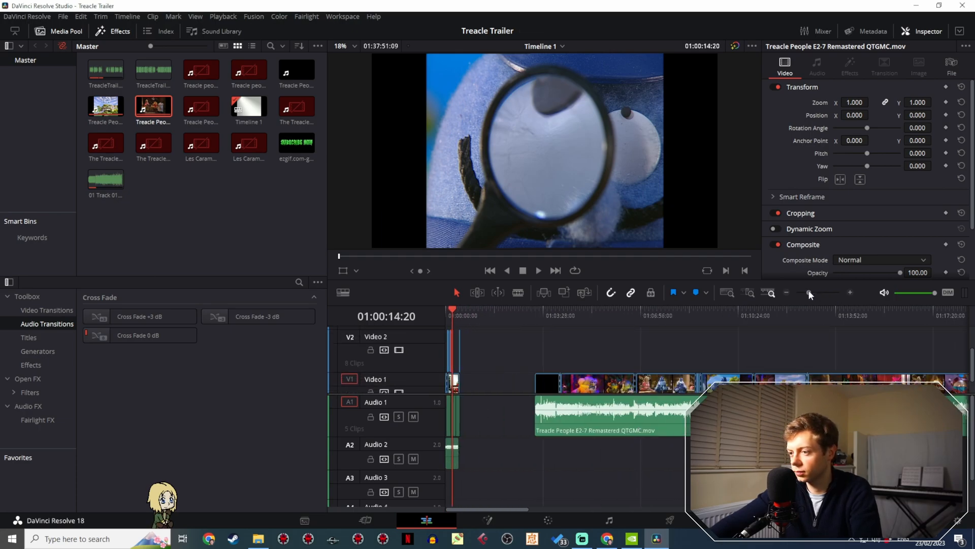
drag(559, 315, 797, 329)
key(Down)
drag(804, 330, 784, 328)
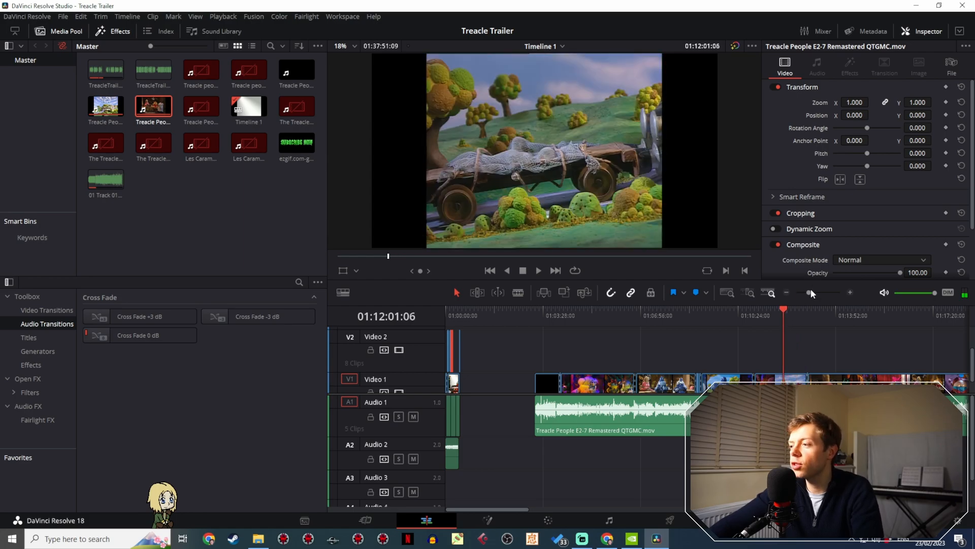
drag(810, 291, 815, 291)
drag(752, 342, 644, 309)
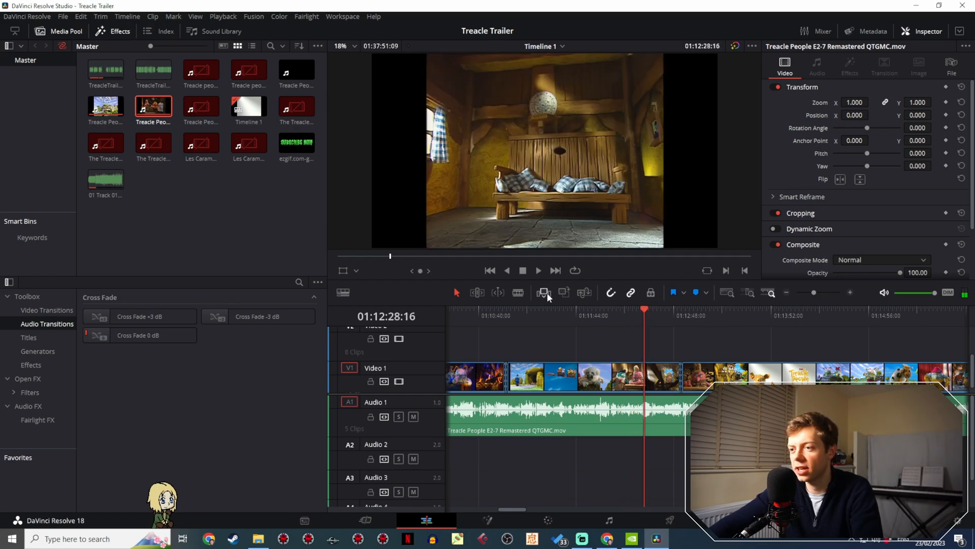
click(645, 375)
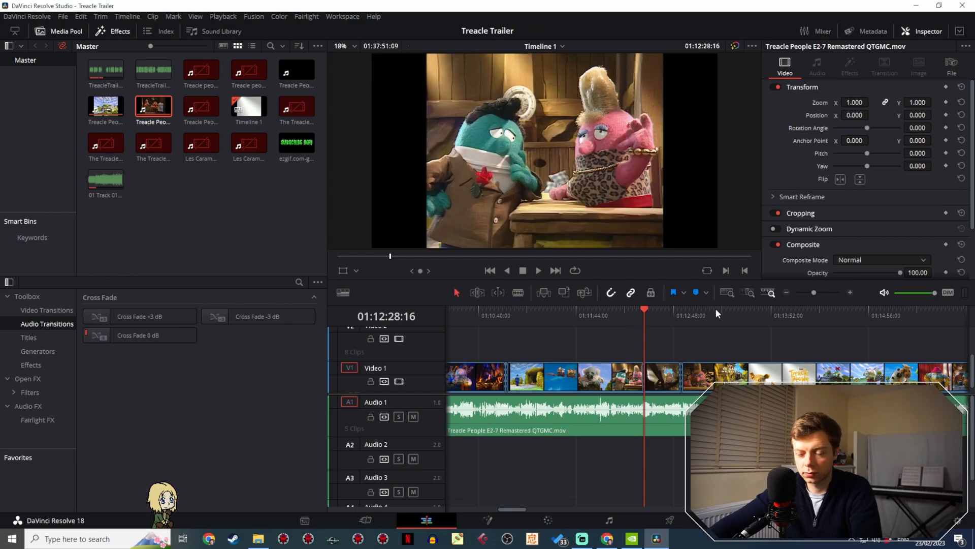
- Split the Video 1 episode footage again at 01:12:32:04, at the end of the wooden wagon shot
drag(817, 291, 821, 292)
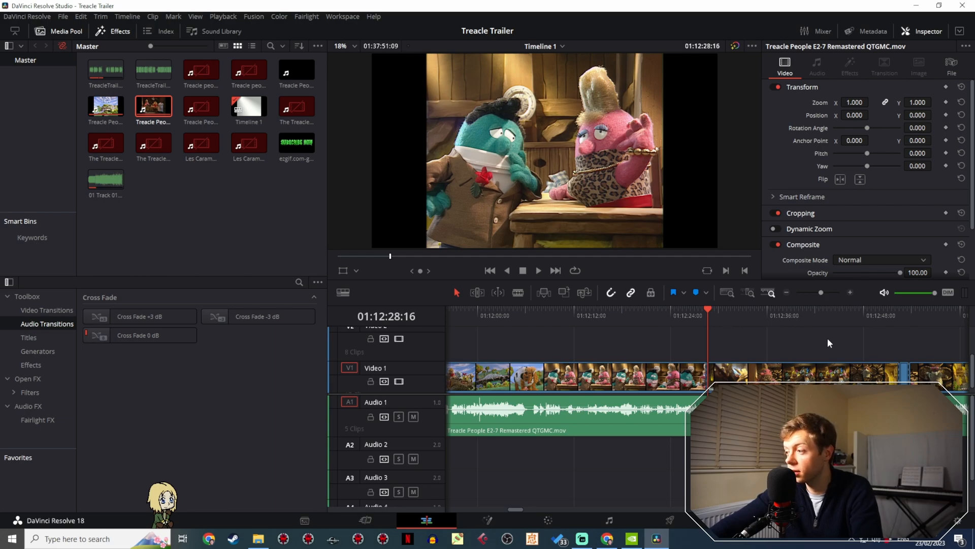
drag(828, 339, 754, 310)
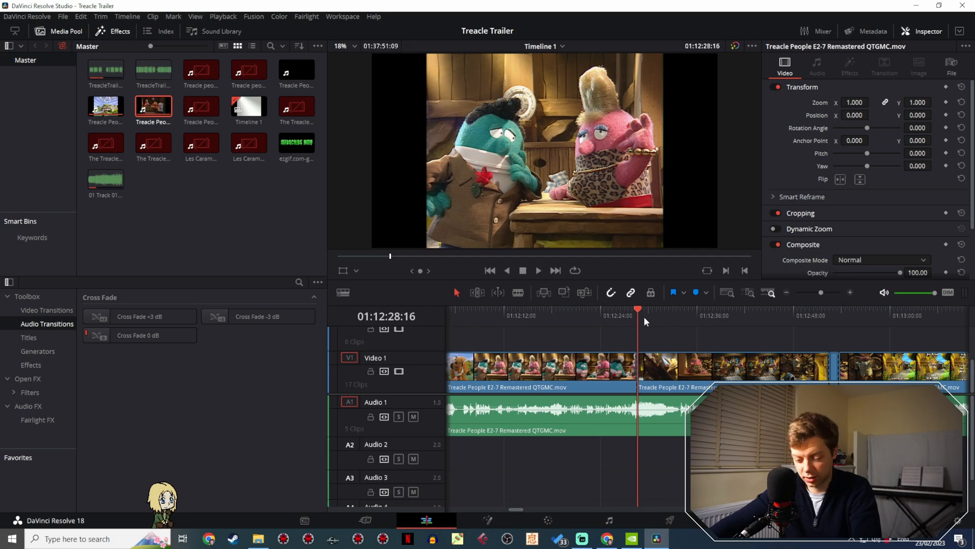
drag(644, 316, 665, 313)
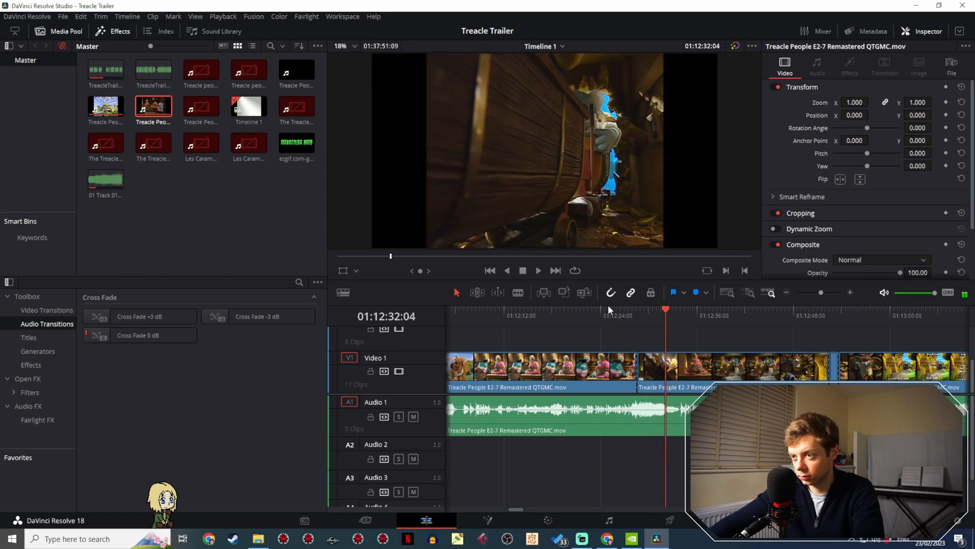
click(667, 361)
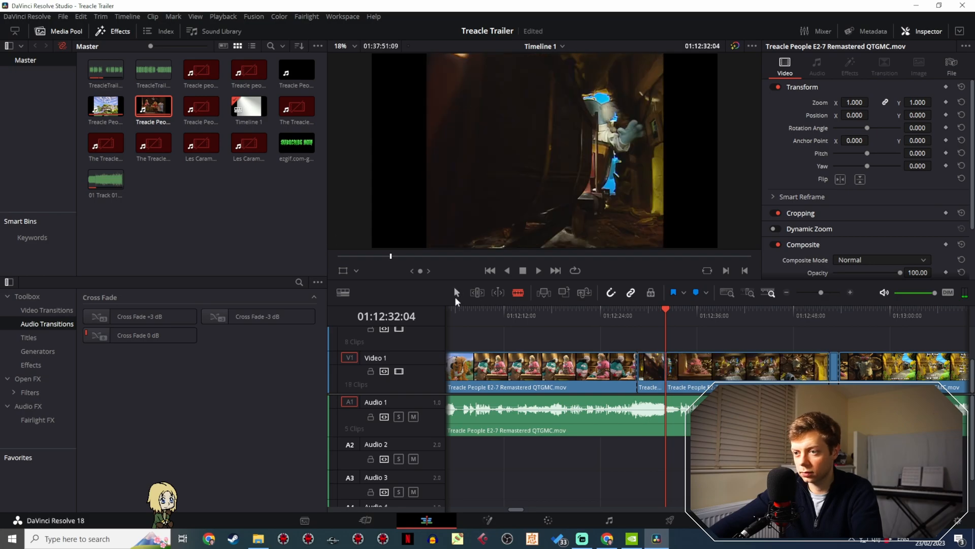
key(a)
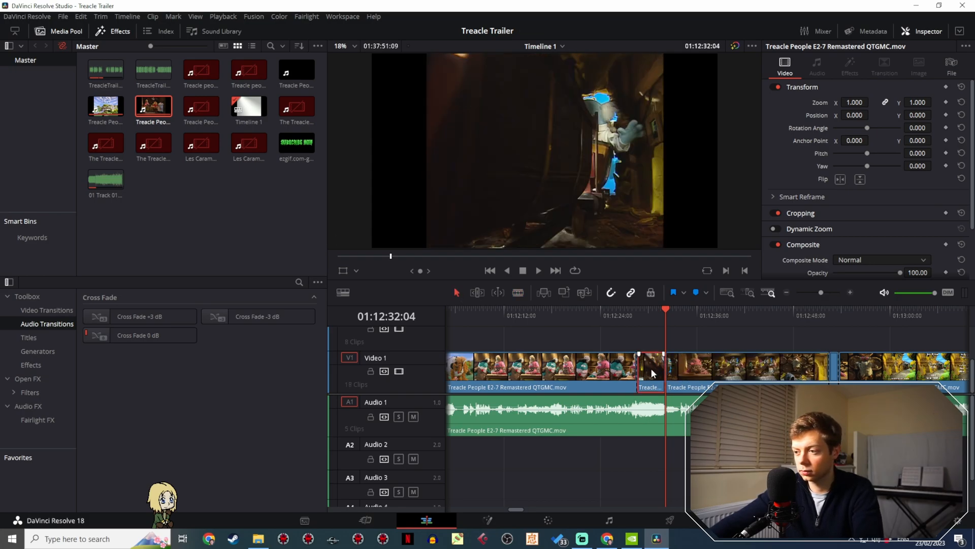
- Paste a copy of the wooden wagon clip after the trailer, move it directly behind the magnifying glass clip on Video 2, and play it back
mouse_move(821, 293)
mouse_down()
mouse_move(806, 296)
mouse_move(821, 294)
mouse_up()
click(458, 312)
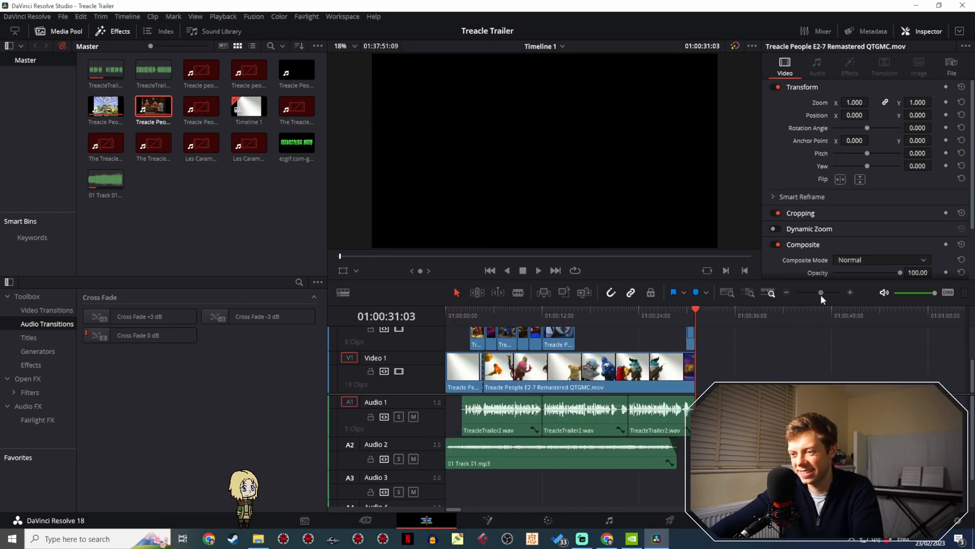
click(720, 313)
drag(718, 356, 582, 322)
click(566, 314)
key(space)
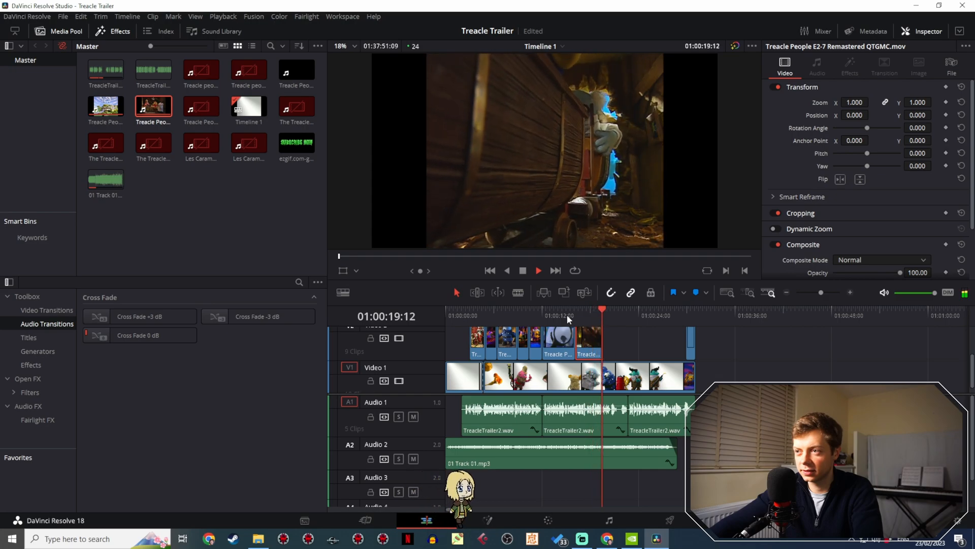
key(space)
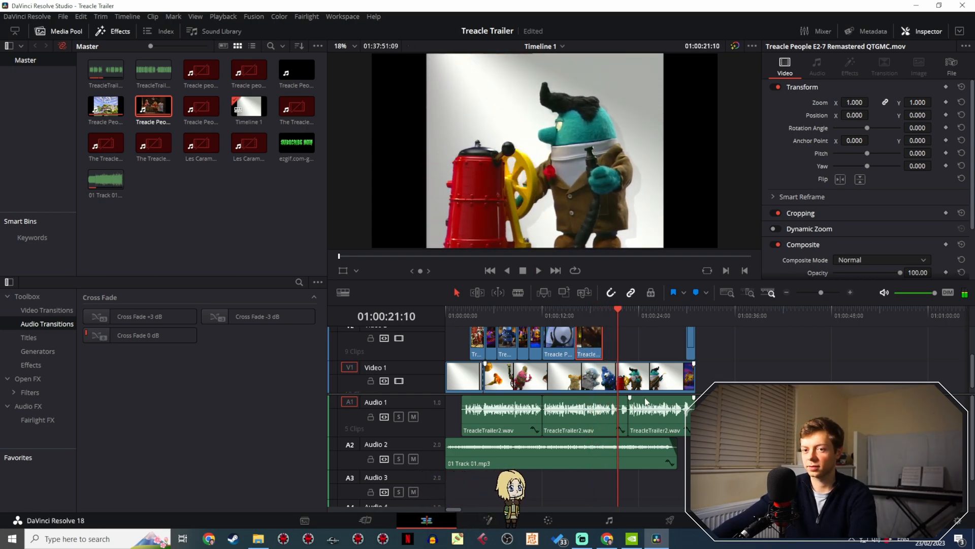
- Scan the Video 1 episode footage from about 01:17:49 to 01:20:15 for another shot to use in the trailer
drag(819, 294, 812, 297)
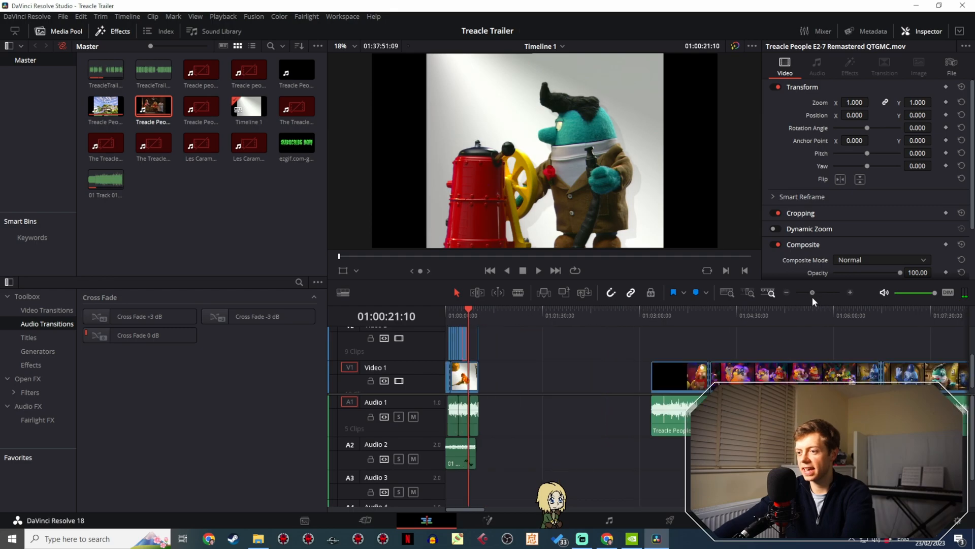
drag(782, 339, 469, 331)
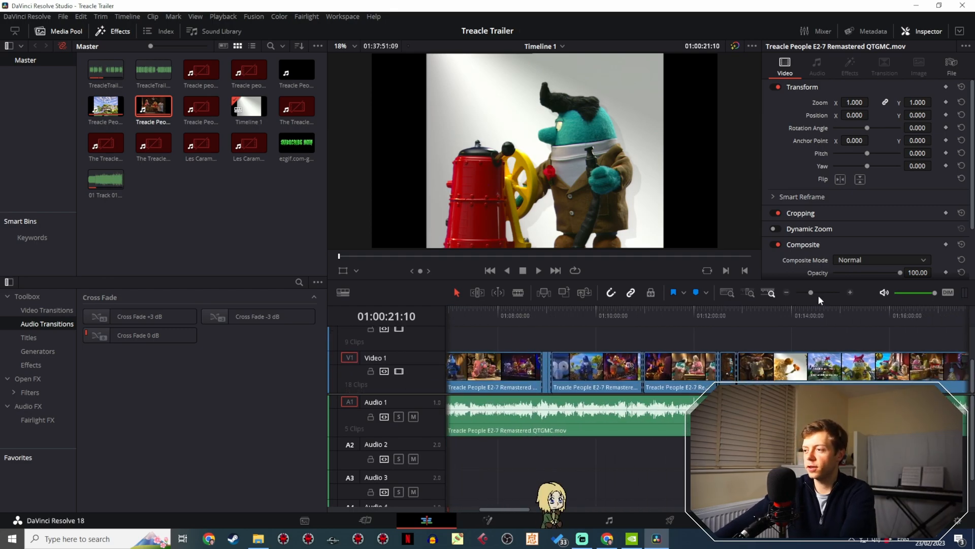
drag(808, 292, 807, 292)
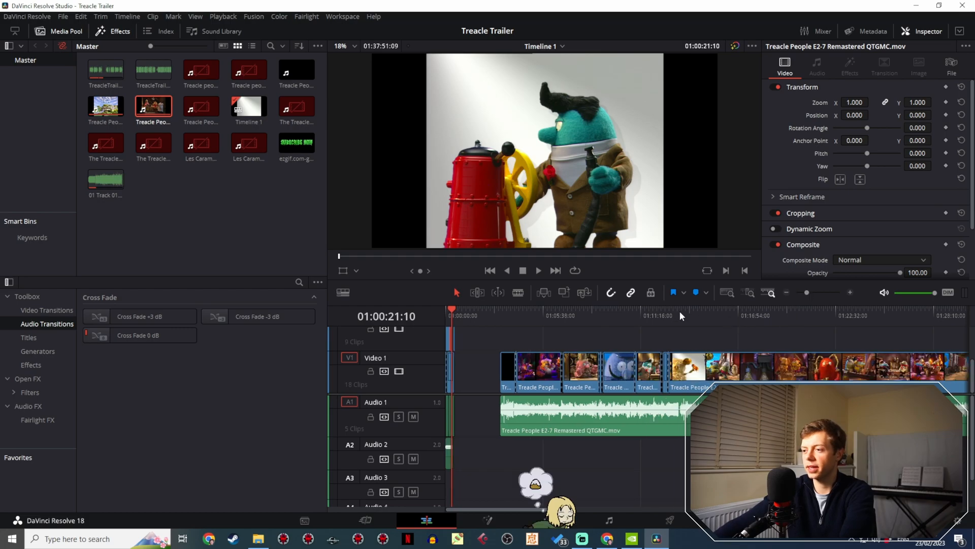
drag(680, 311, 754, 311)
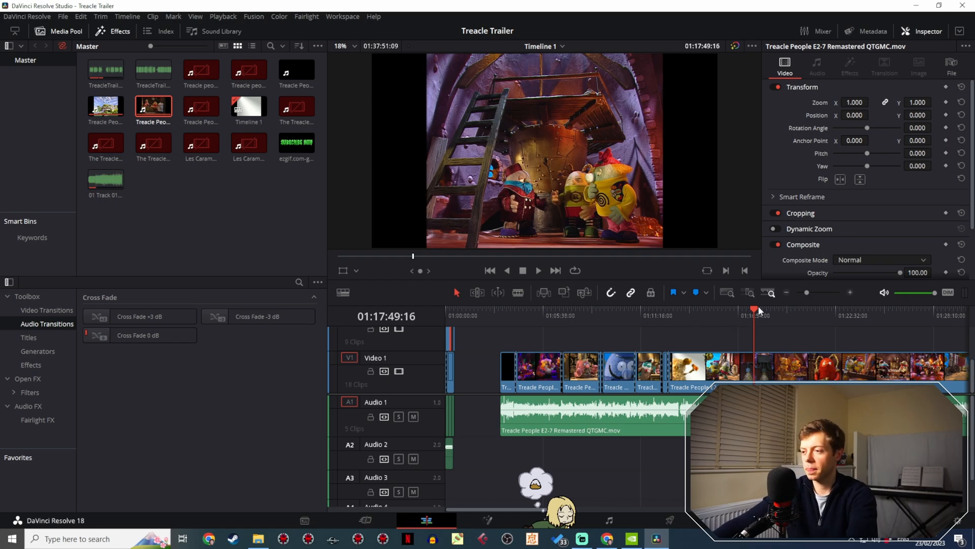
drag(761, 315, 796, 321)
key(space)
key(space)
key(space)
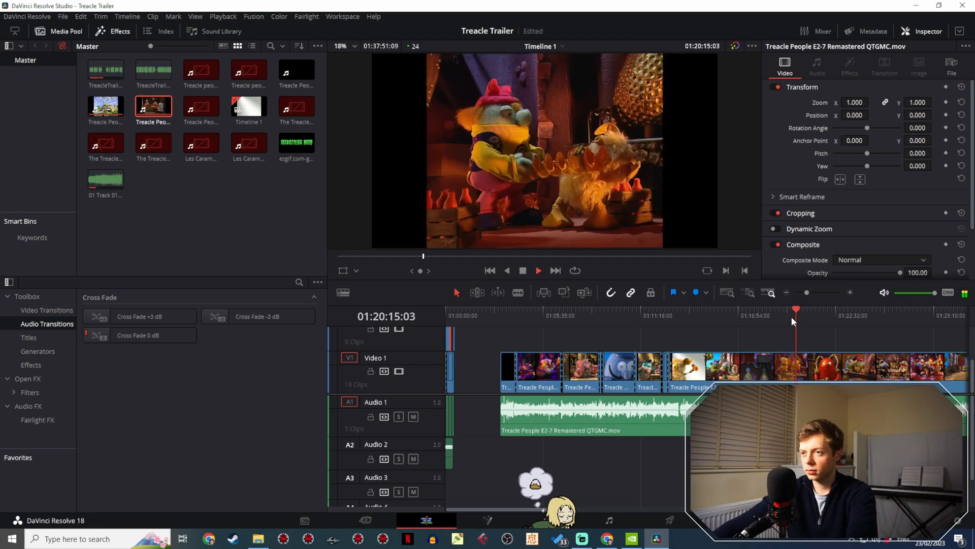
key(space)
drag(806, 292, 811, 292)
drag(717, 316, 702, 319)
key(space)
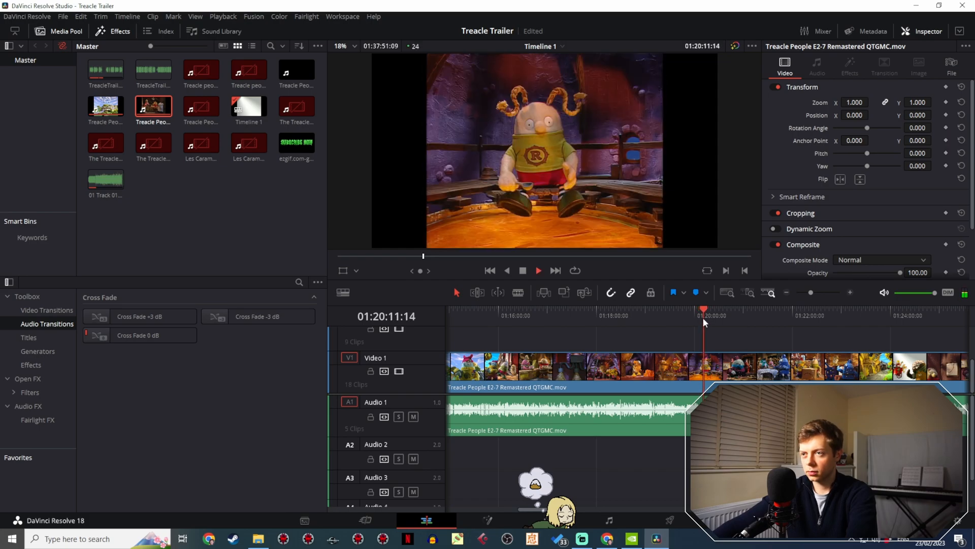
key(space)
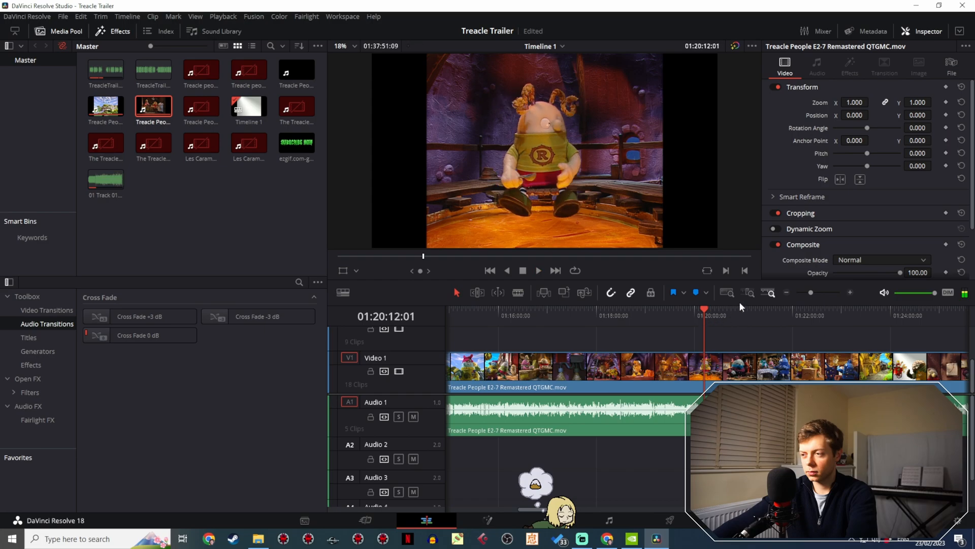
- Split the Video 1 episode footage at 01:20:14:13, at the start of the shot of the pink-hatted character with the furry creature
click(709, 315)
click(814, 290)
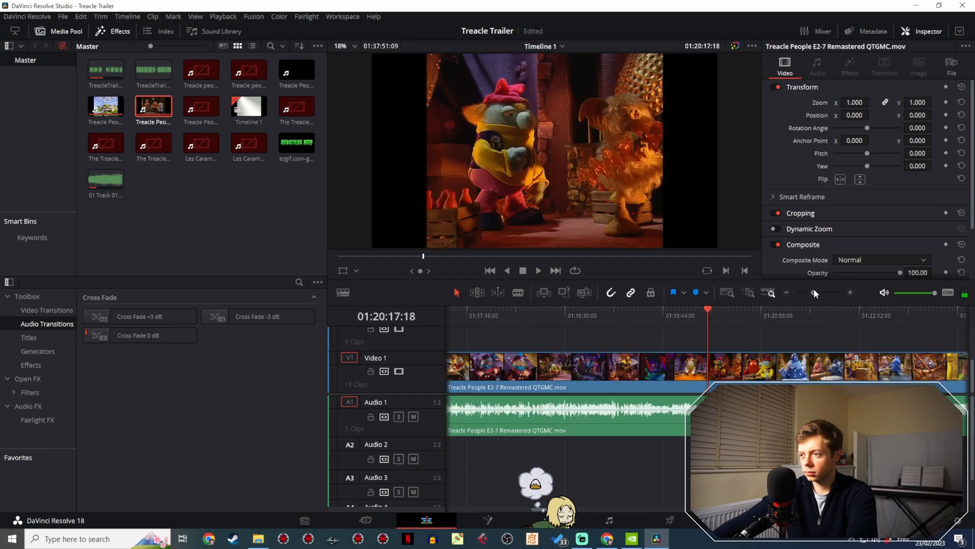
drag(814, 290, 819, 290)
drag(709, 322, 687, 318)
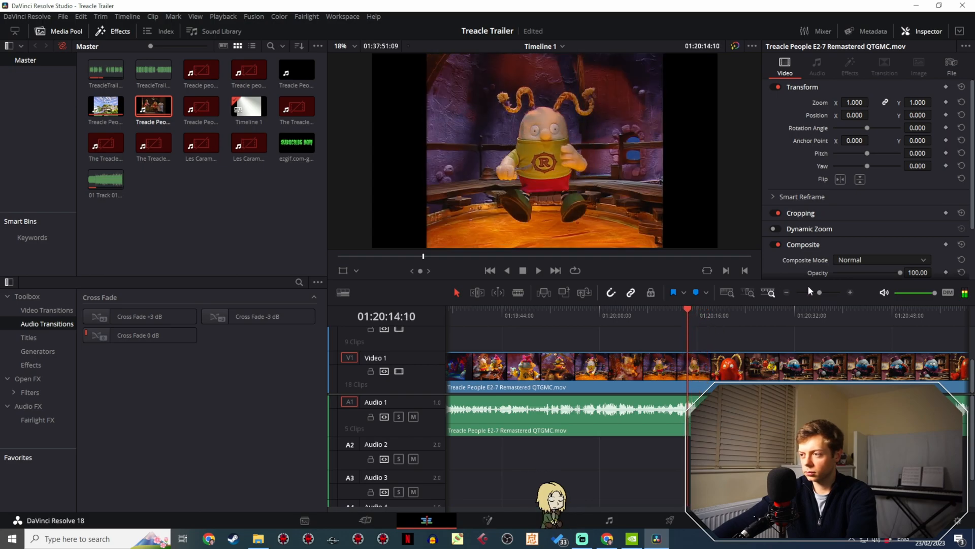
drag(816, 291, 828, 288)
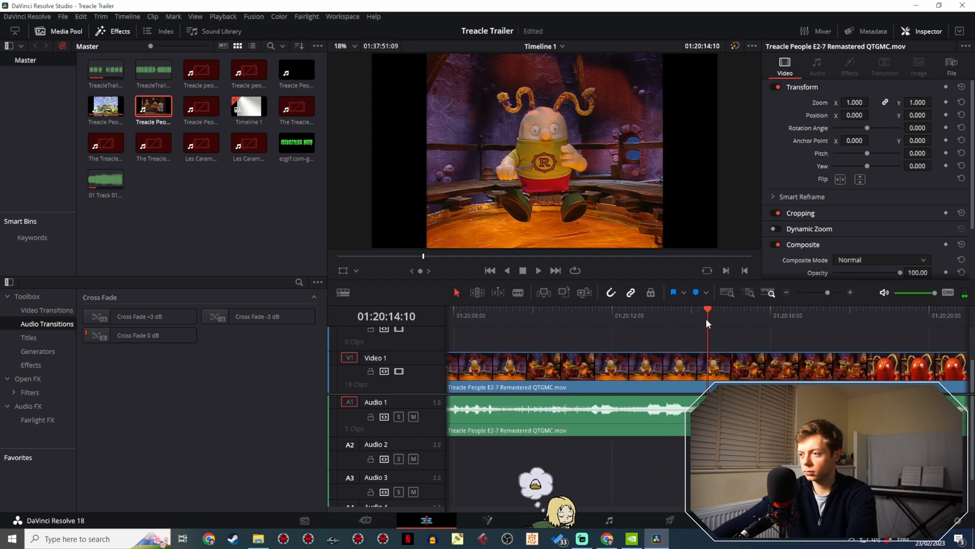
drag(705, 318, 712, 317)
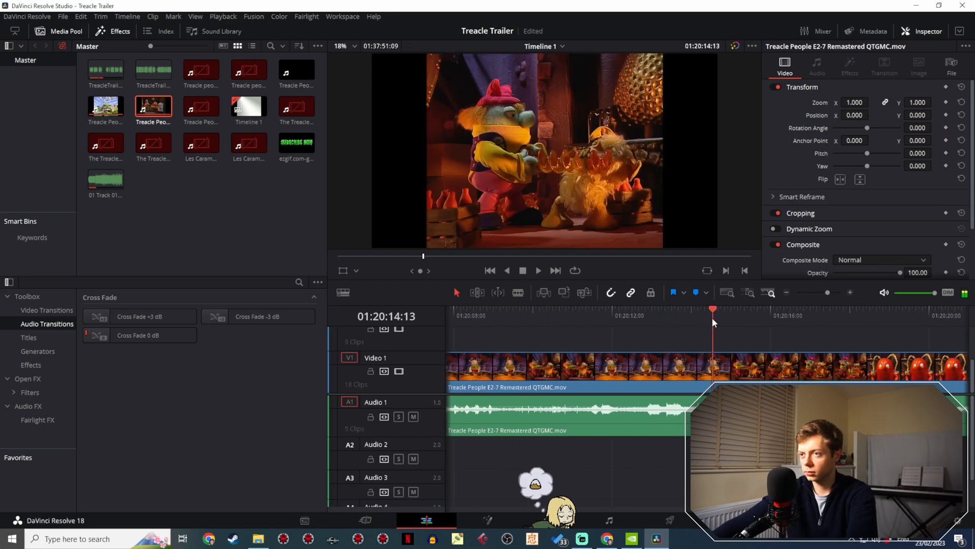
click(518, 292)
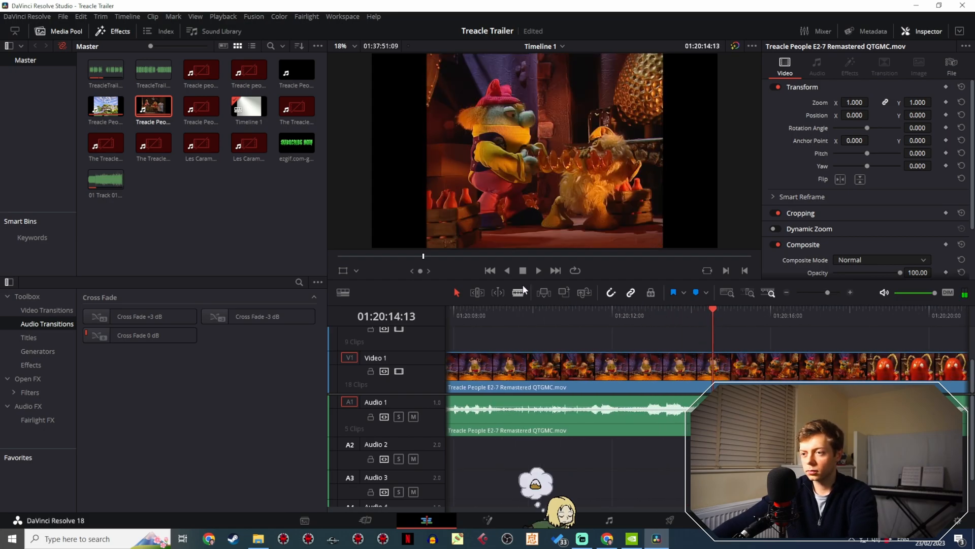
click(713, 367)
click(457, 291)
- Split the Video 1 episode footage again at 01:20:18:05, just before the close-up of the red character with rope braids
key(space)
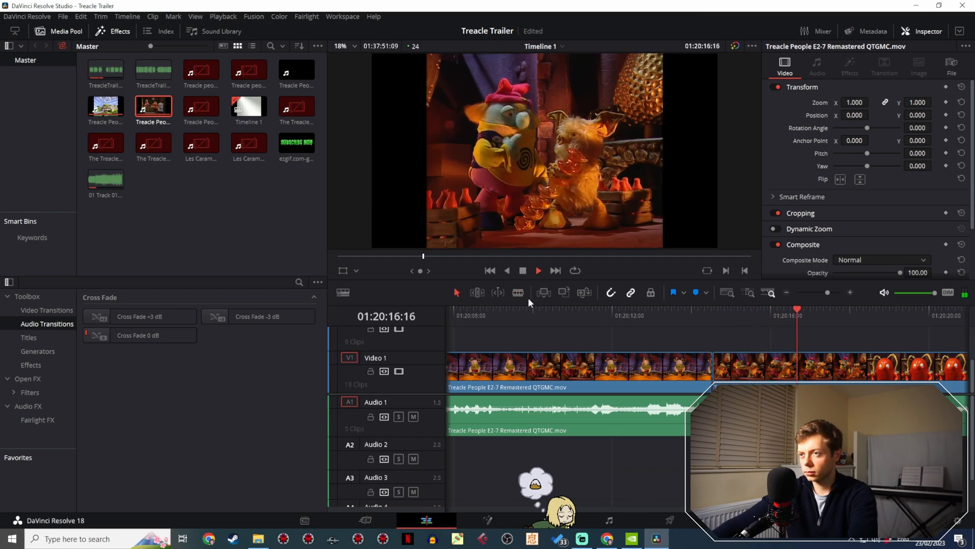
key(space)
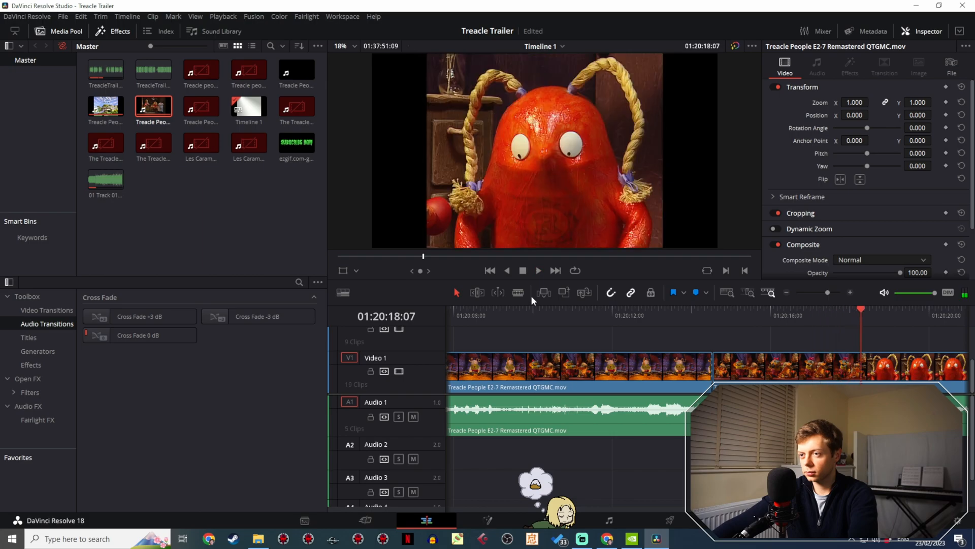
drag(828, 292, 836, 292)
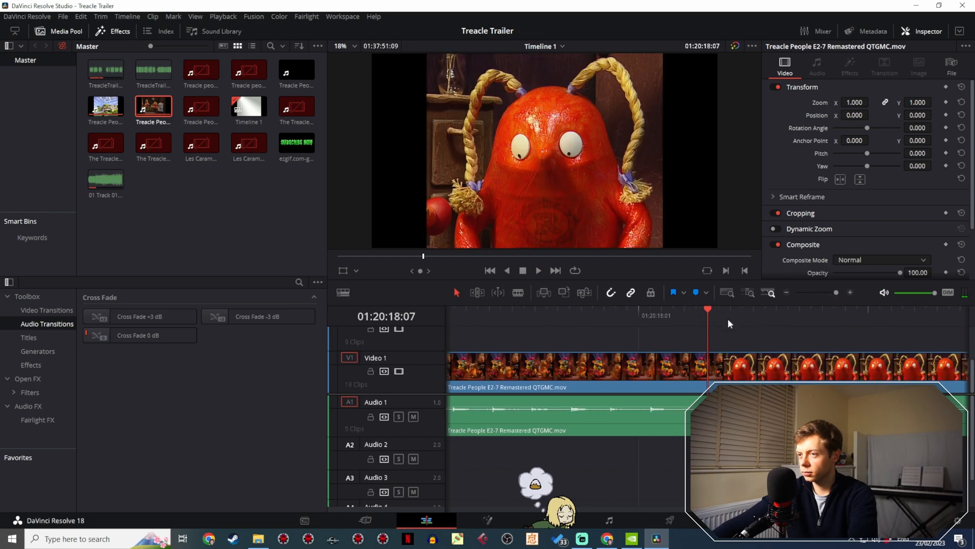
click(696, 319)
drag(696, 320, 685, 320)
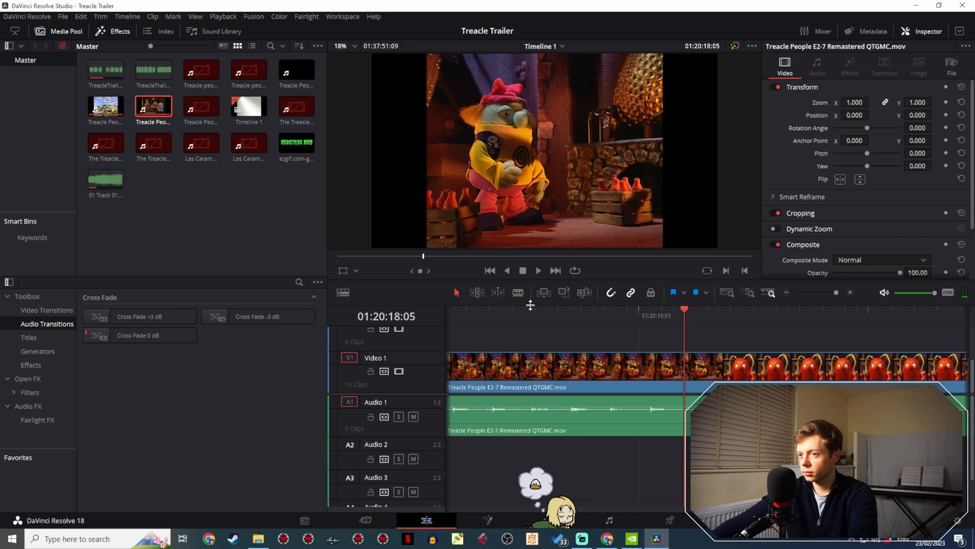
click(685, 365)
click(456, 292)
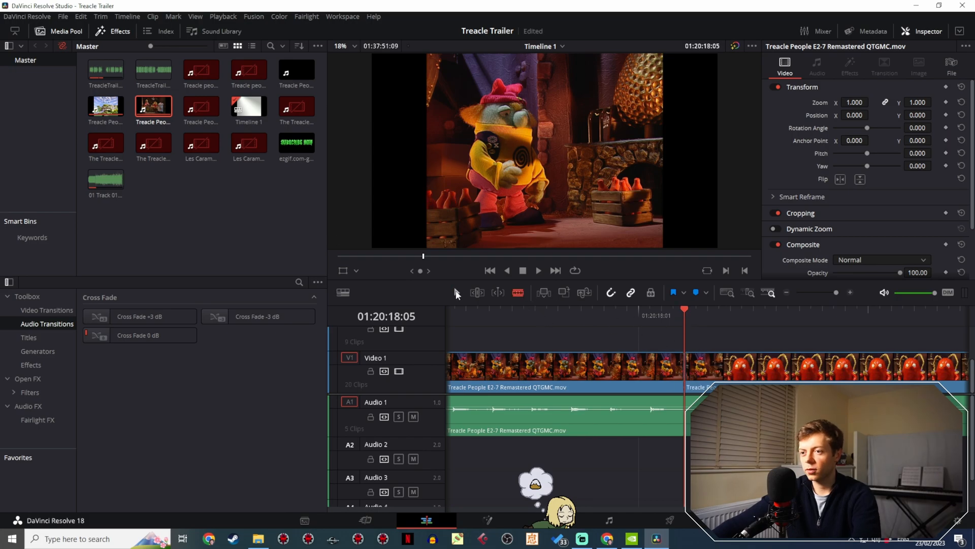
- Paste a copy of the furry creature clip after the trailer and move it directly behind the wooden wagon clip on Video 2
click(559, 362)
mouse_move(818, 291)
mouse_down()
mouse_move(802, 294)
mouse_move(825, 285)
mouse_up()
click(450, 315)
key(ctrl+v)
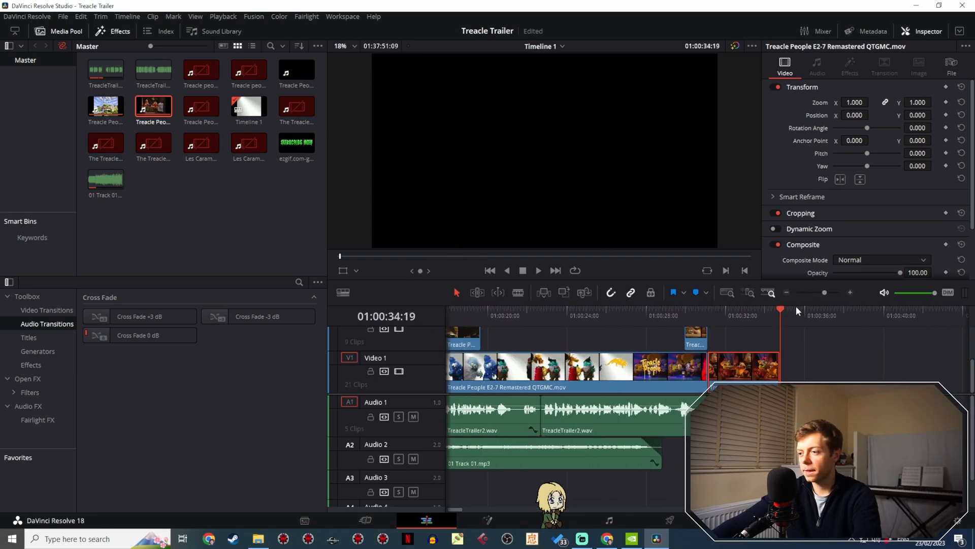
drag(745, 367, 528, 348)
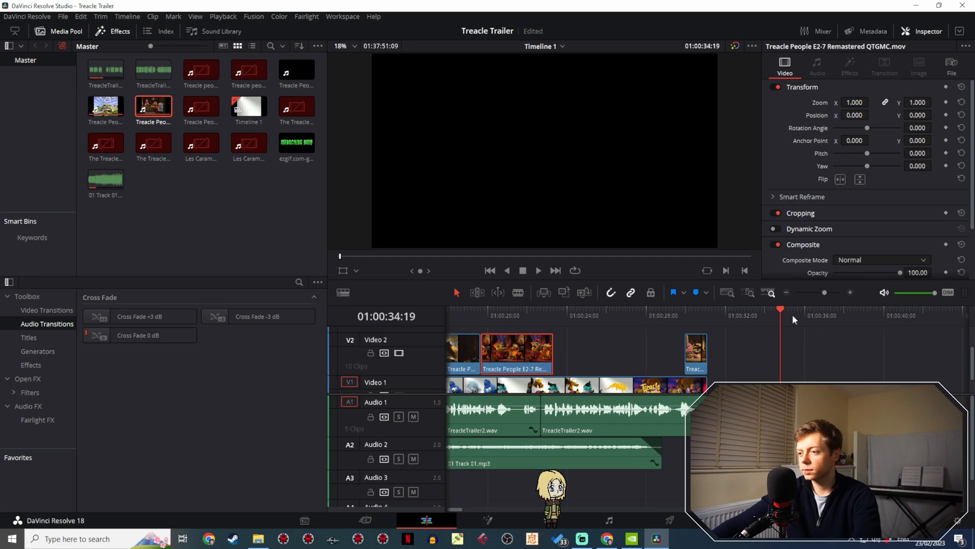
- Scan the episode footage between about 01:25:10 and 01:23:11 for another shot to use in the trailer
drag(824, 289, 803, 298)
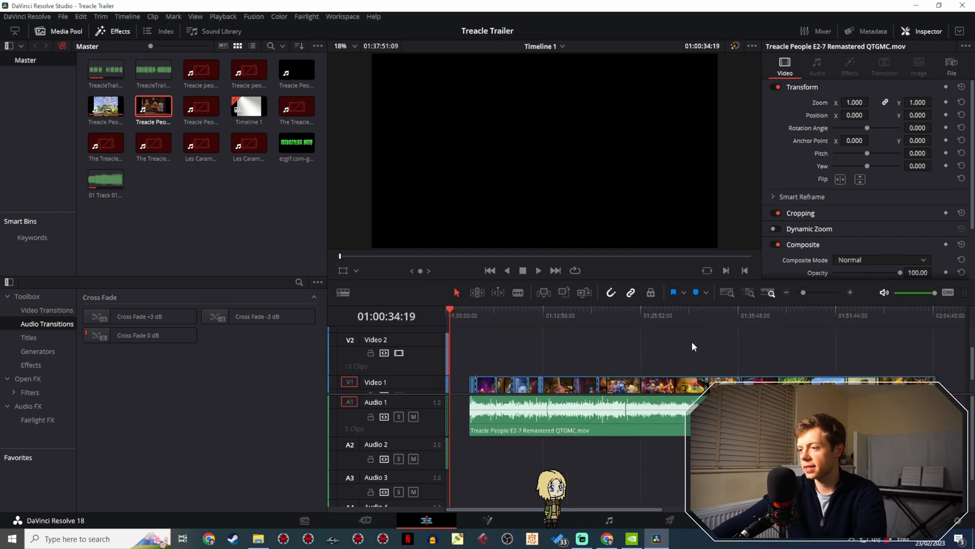
mouse_move(642, 317)
mouse_down()
mouse_move(671, 314)
mouse_move(573, 321)
mouse_move(635, 321)
mouse_up()
key(space)
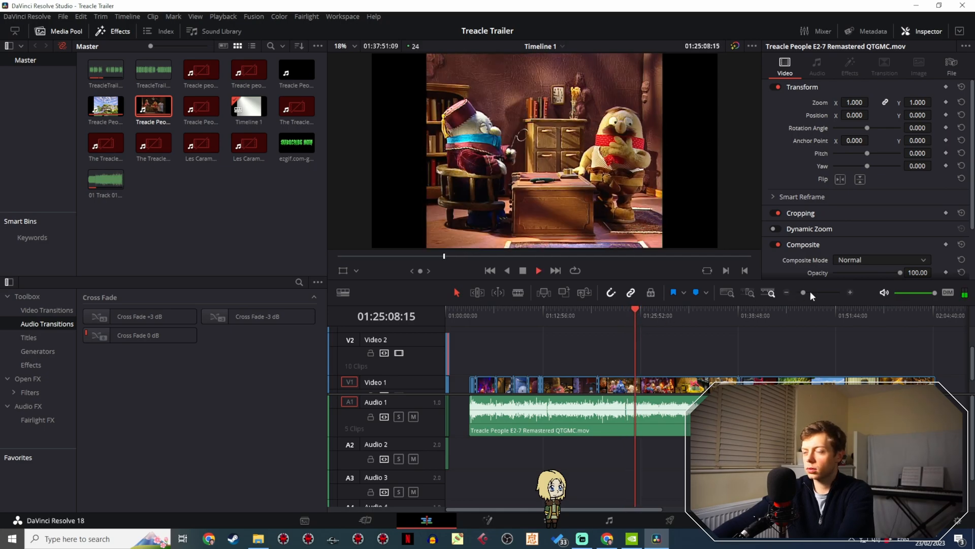
drag(809, 291, 818, 291)
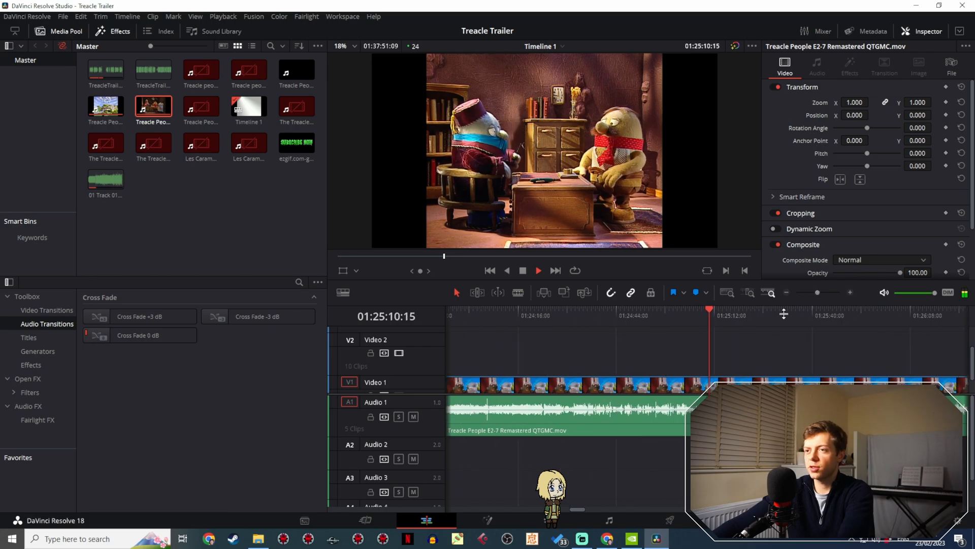
click(681, 310)
drag(681, 310, 648, 311)
key(space)
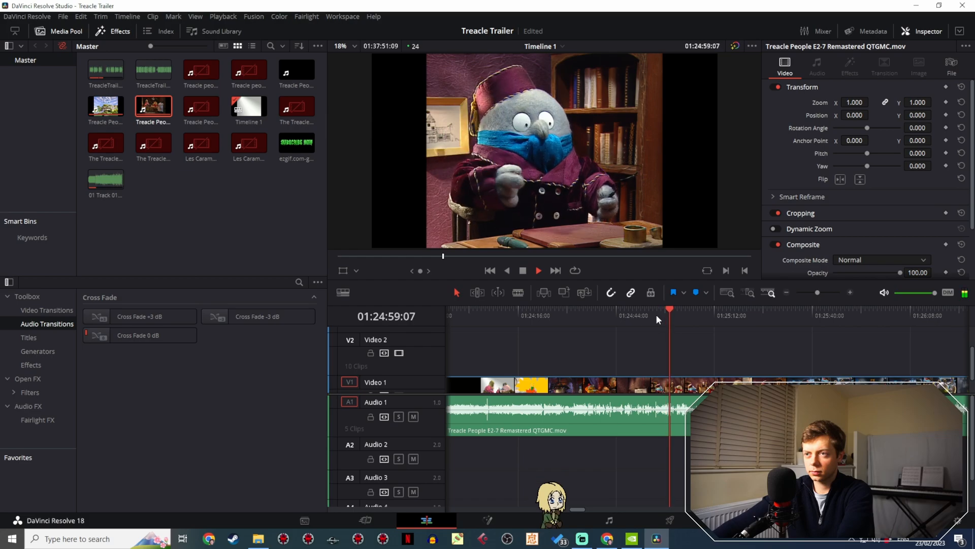
drag(656, 314, 472, 317)
drag(511, 348, 758, 344)
drag(707, 316, 495, 316)
key(space)
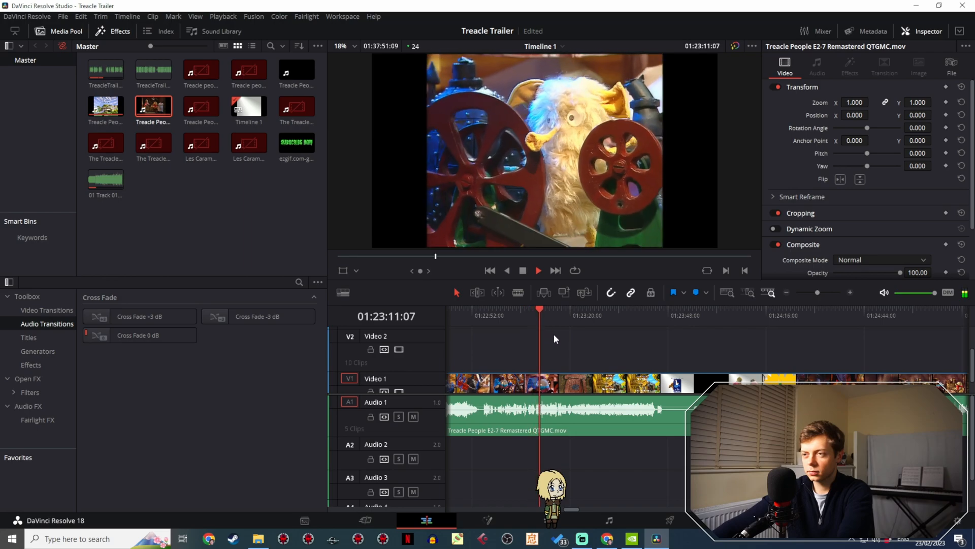
key(space)
- Play the office desk scene from 01:20:49:19 through to the shot of the blue policeman
drag(554, 335, 619, 317)
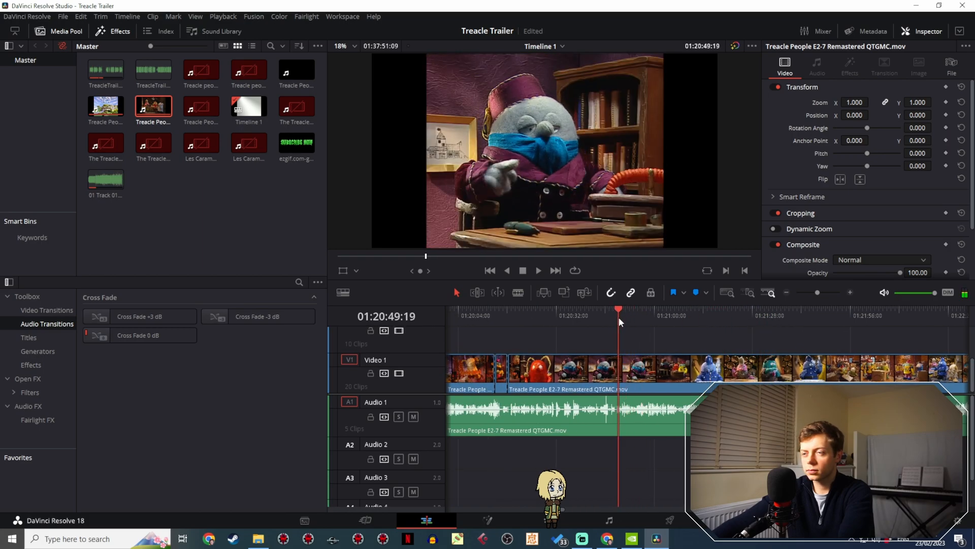
key(space)
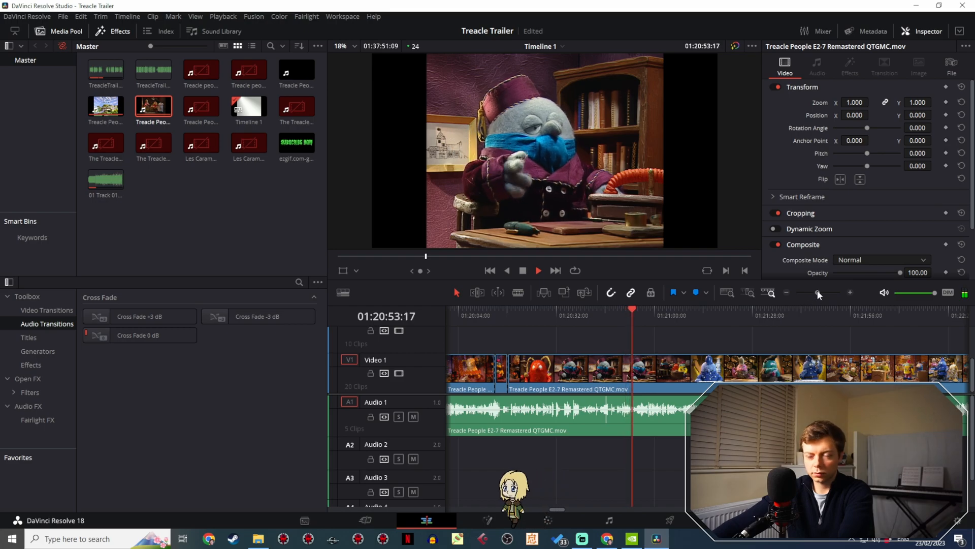
drag(818, 293, 824, 291)
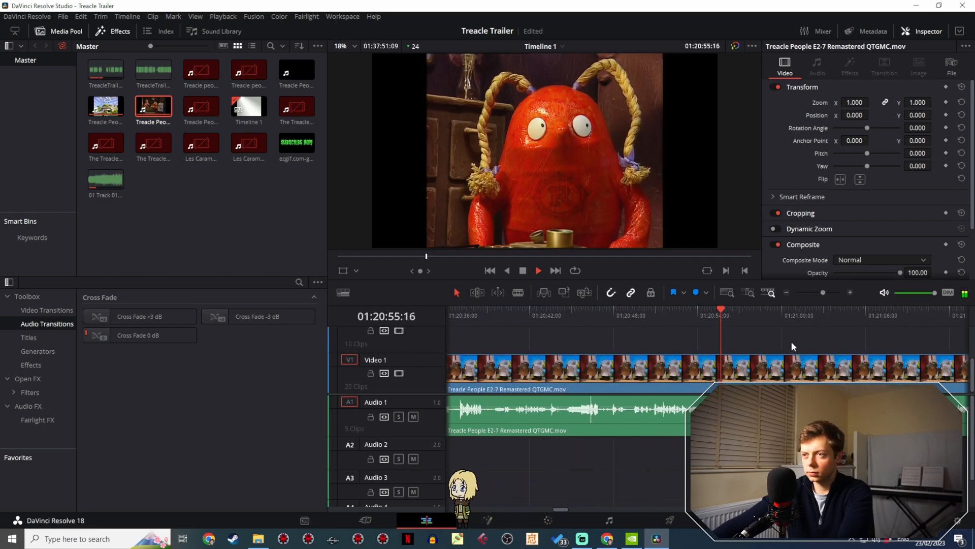
drag(781, 340, 572, 329)
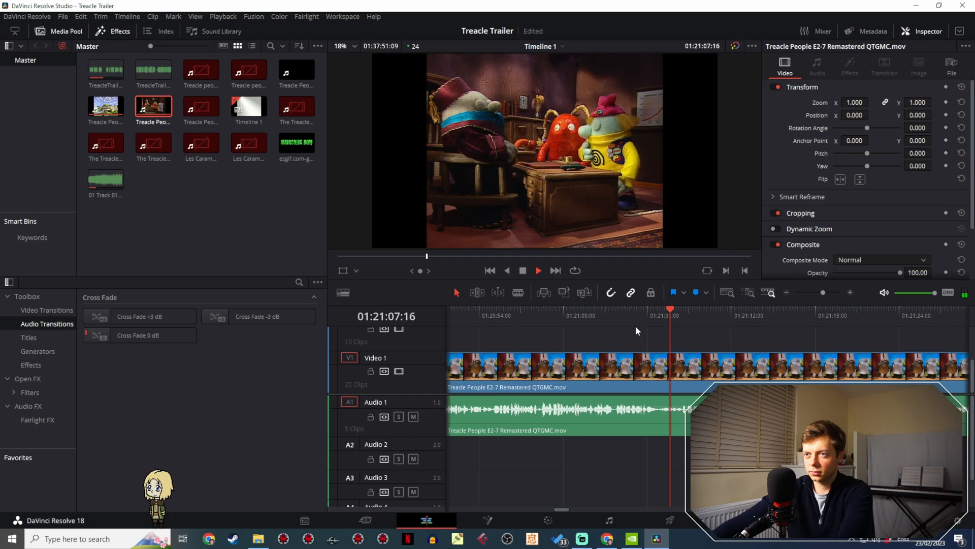
key(space)
scroll(671, 335, up, 5)
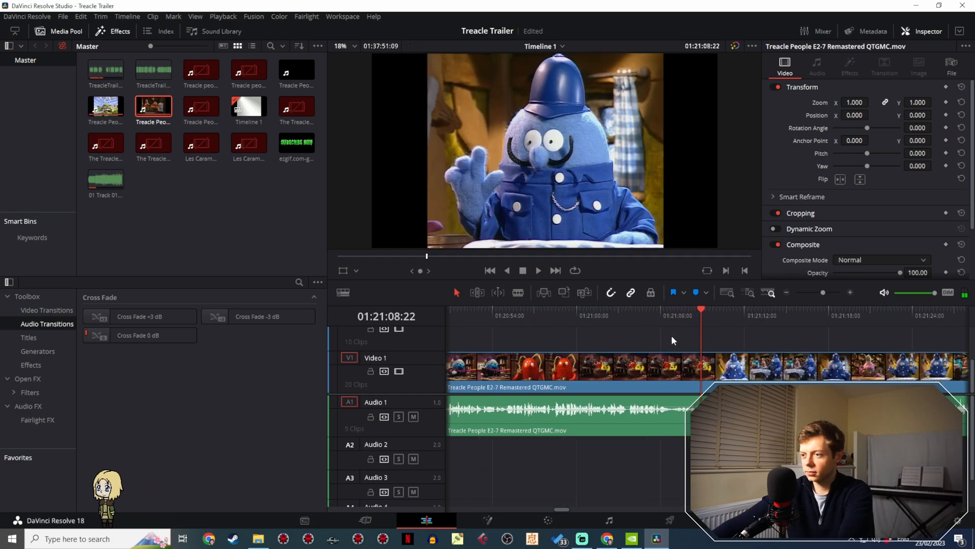
- Review the earlier part of the office desk scene between about 01:20:27 and 01:20:53 for a usable shot
drag(775, 326, 481, 323)
scroll(504, 341, up, 5)
drag(783, 318, 529, 327)
key(space)
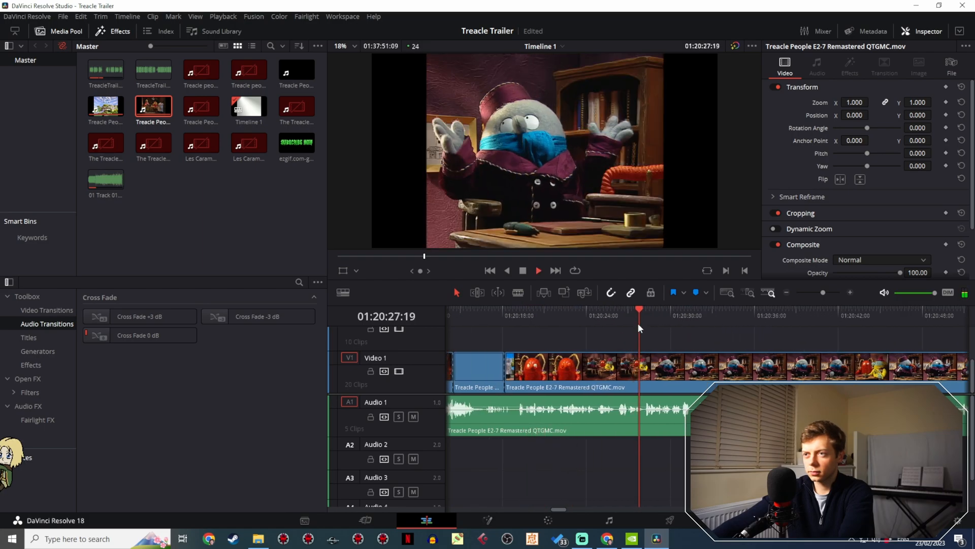
drag(613, 316, 672, 312)
key(space)
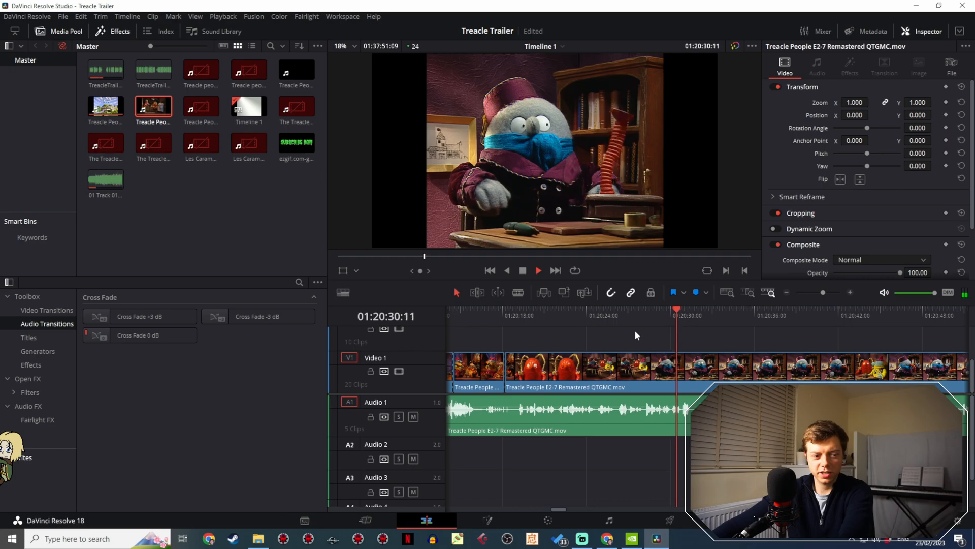
drag(540, 314, 724, 315)
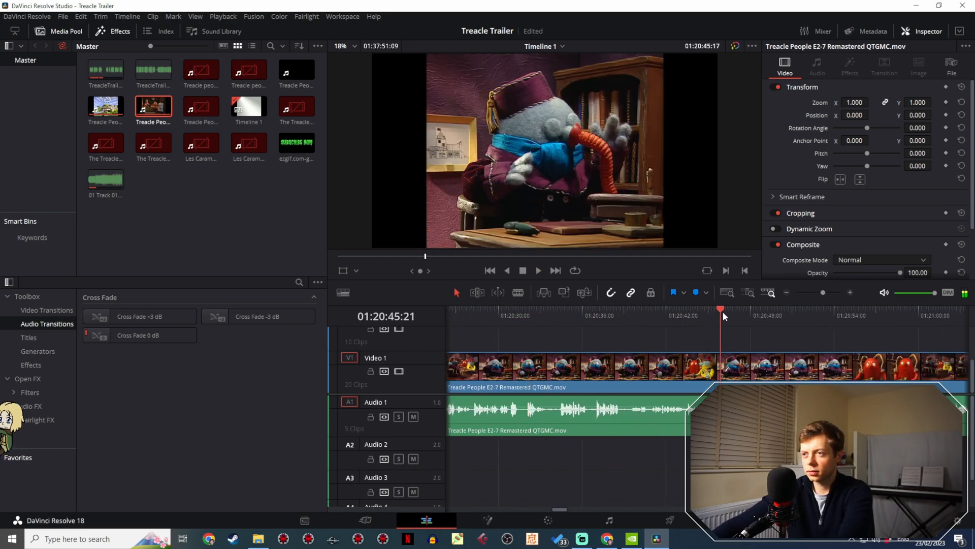
key(space)
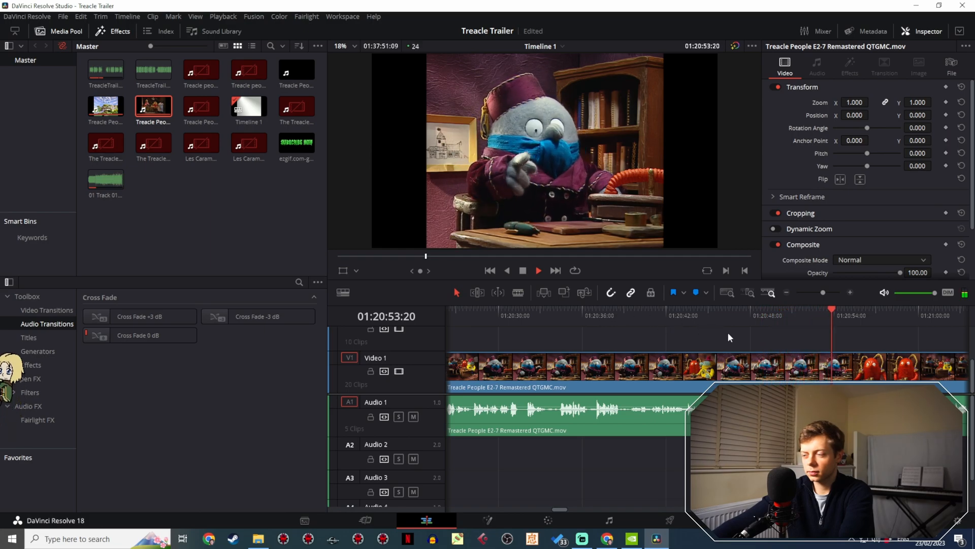
key(space)
- Scan the earlier episode footage between about 01:18:05 and 01:17:07 for a usable trailer shot
drag(824, 292, 814, 293)
drag(699, 315, 663, 326)
key(space)
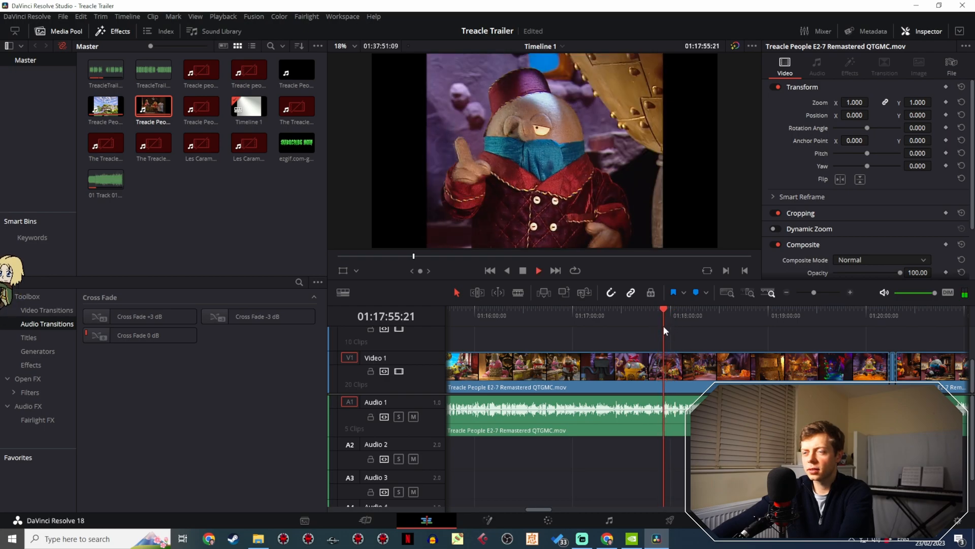
drag(813, 292, 815, 292)
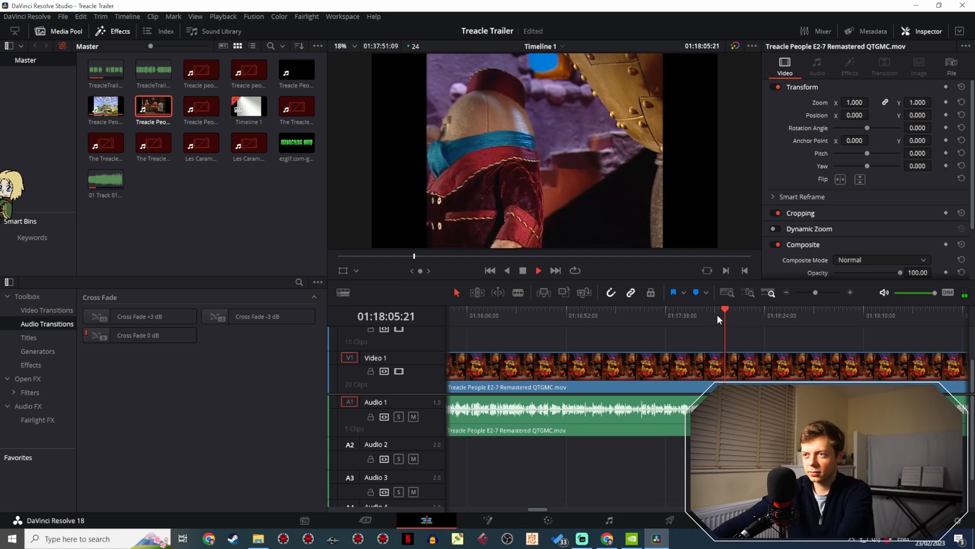
drag(717, 316, 669, 324)
key(space)
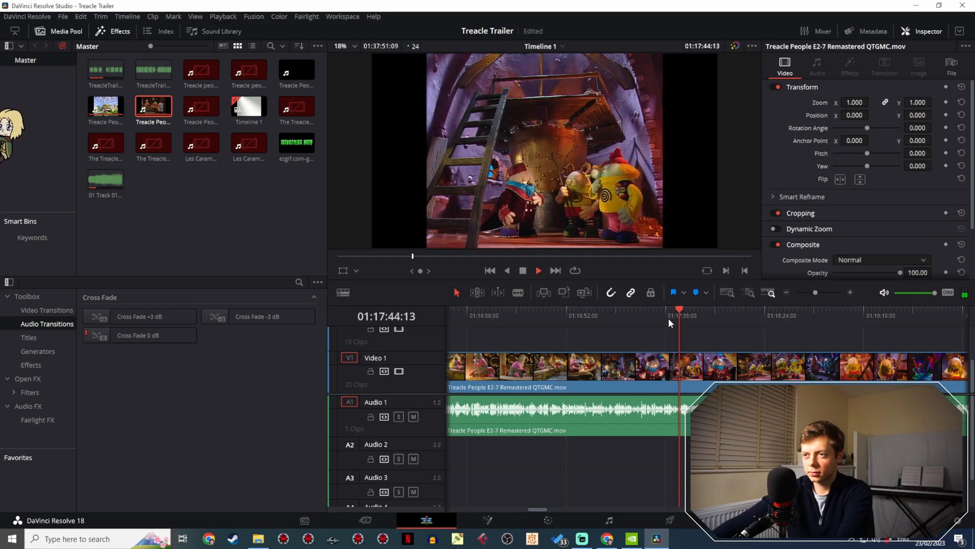
drag(674, 317, 597, 318)
key(space)
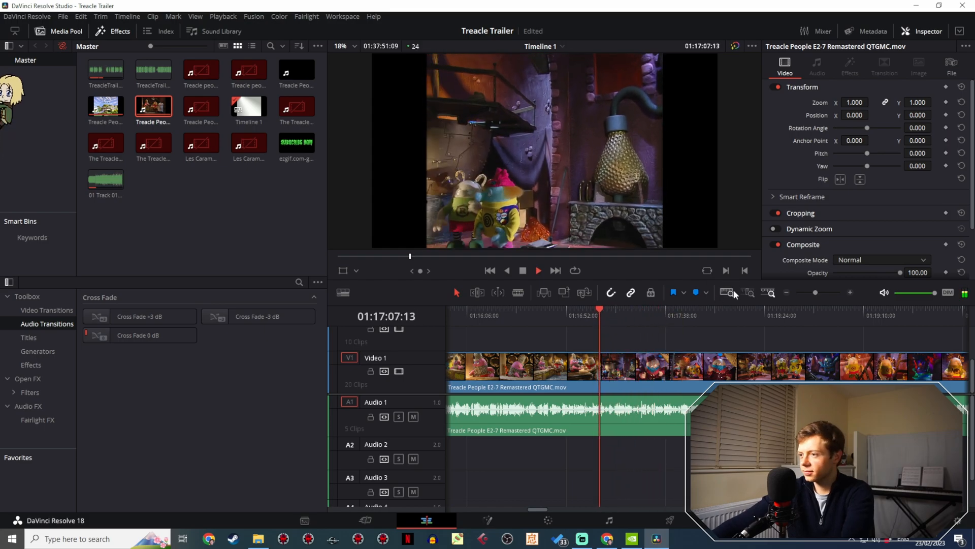
key(space)
- Examine the office desk scene and the laboratory cut between about 01:25:22 and 01:25:31 for a usable shot
mouse_move(806, 292)
mouse_down()
mouse_move(799, 294)
mouse_move(806, 289)
mouse_up()
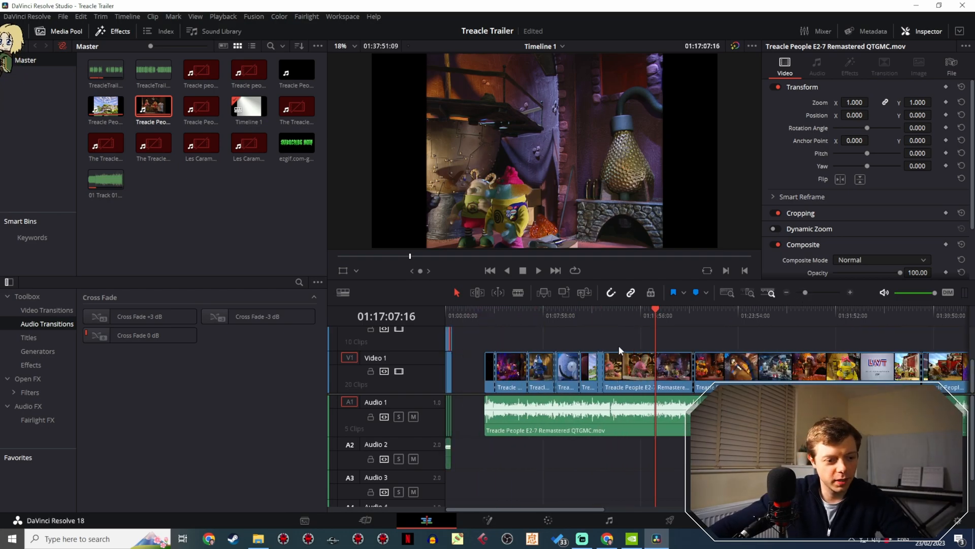
drag(675, 313, 757, 308)
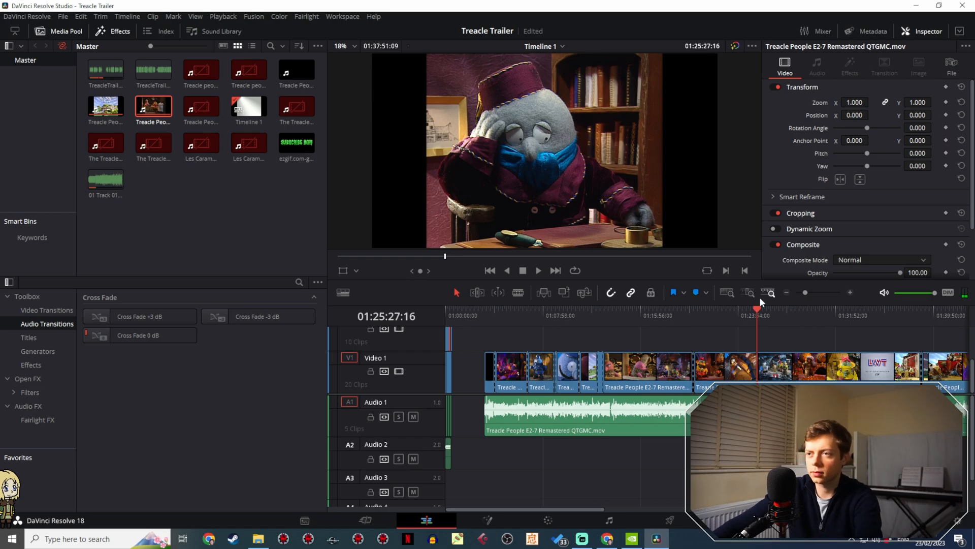
key(space)
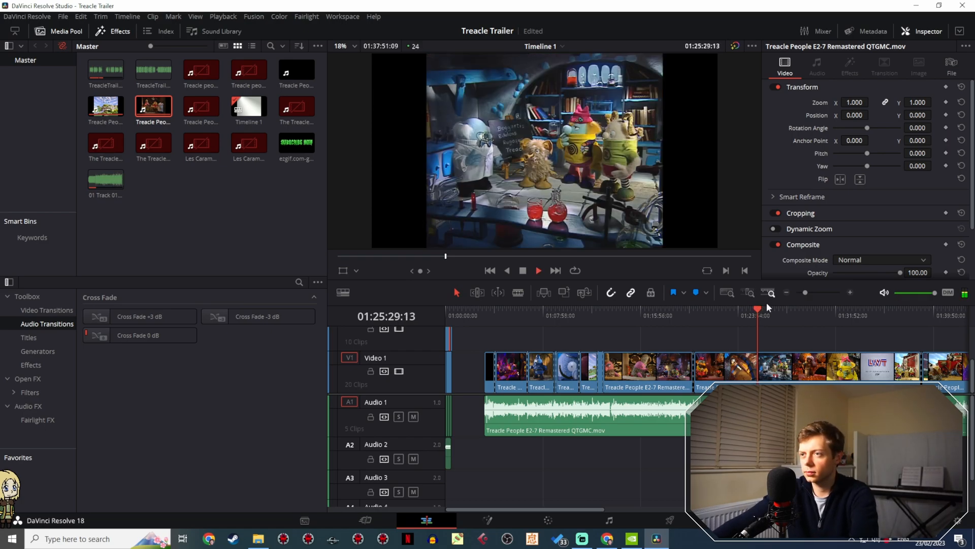
drag(805, 294, 808, 292)
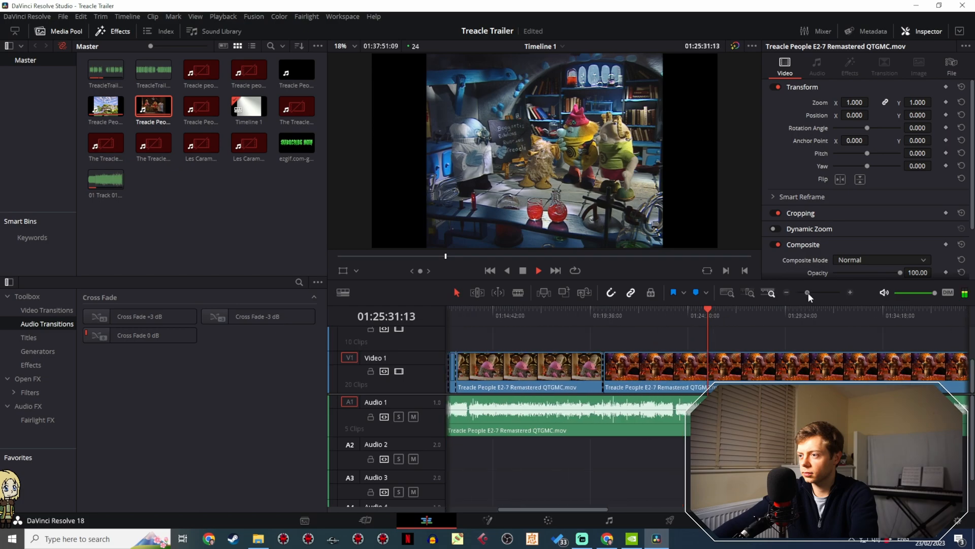
drag(707, 316, 699, 316)
key(space)
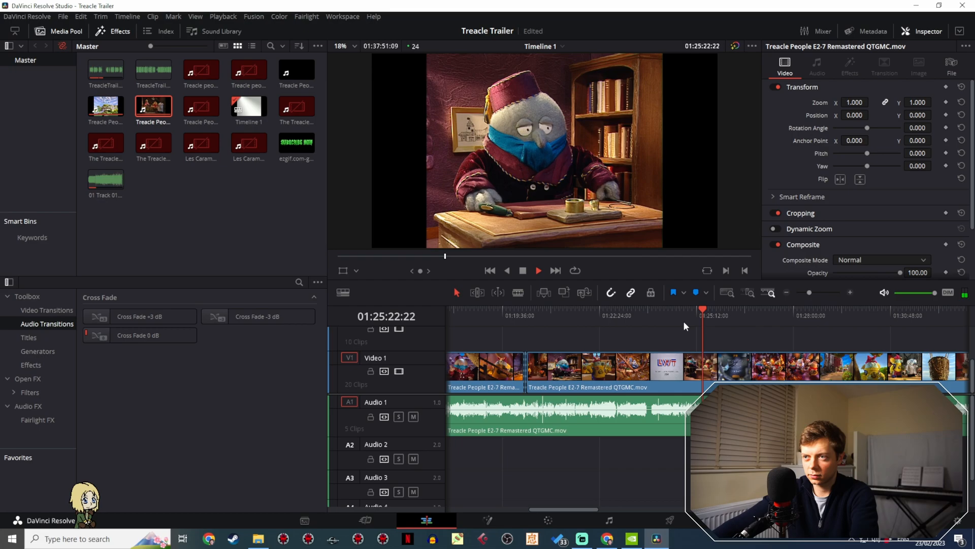
key(space)
drag(696, 317, 675, 317)
- Skim the episode footage forward through 01:29:43 and 01:40:05 to the crowded tavern scene at 01:42:53
drag(759, 315, 840, 318)
scroll(739, 341, right, 5)
scroll(615, 325, right, 3)
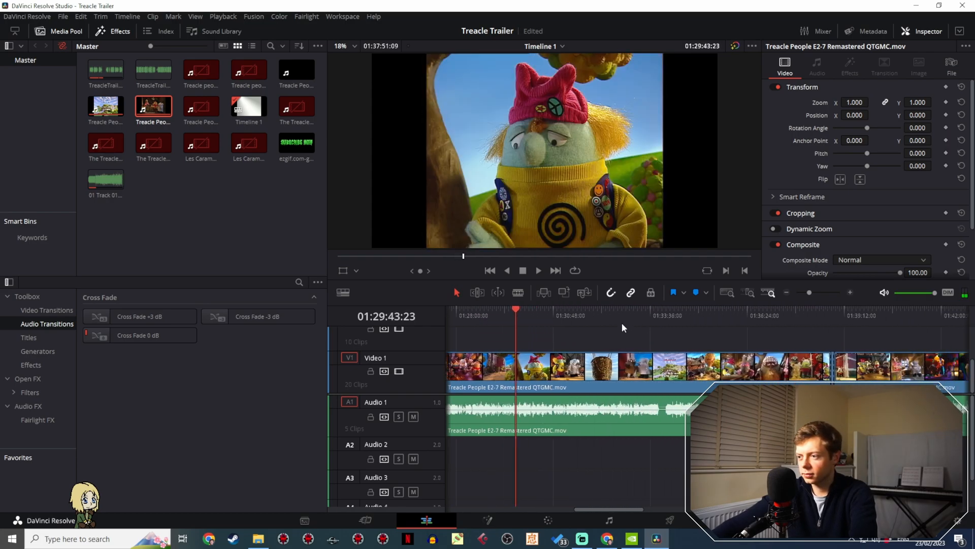
drag(630, 314, 824, 334)
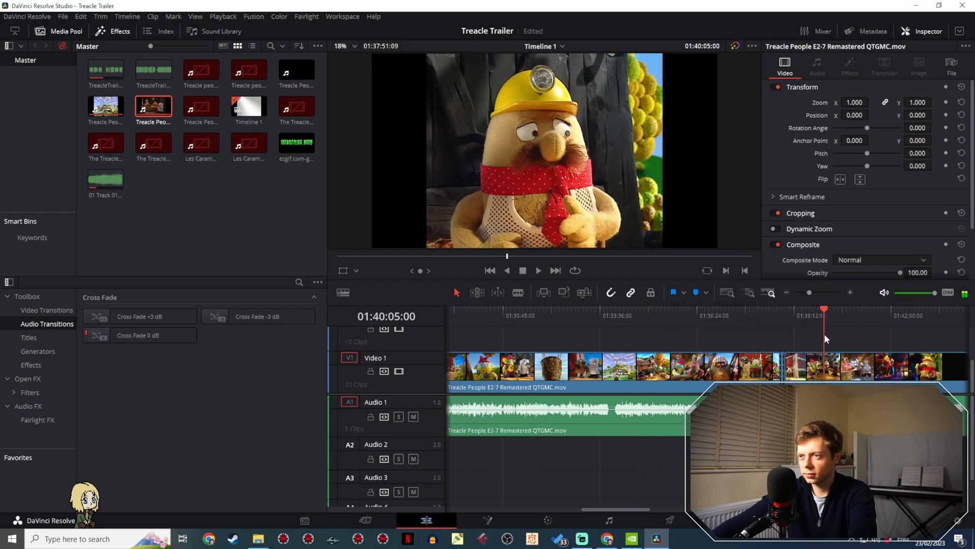
scroll(511, 319, right, 6)
drag(511, 319, 629, 317)
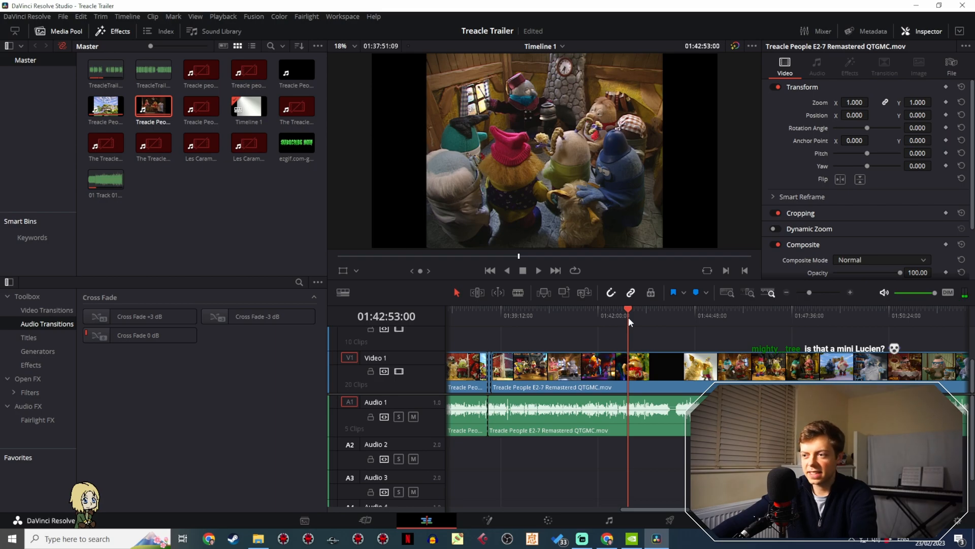
- Play the crowded tavern scene from 01:42:53 through to the ginger beer barrels at about 01:43:14
drag(105, 471, 88, 330)
key(space)
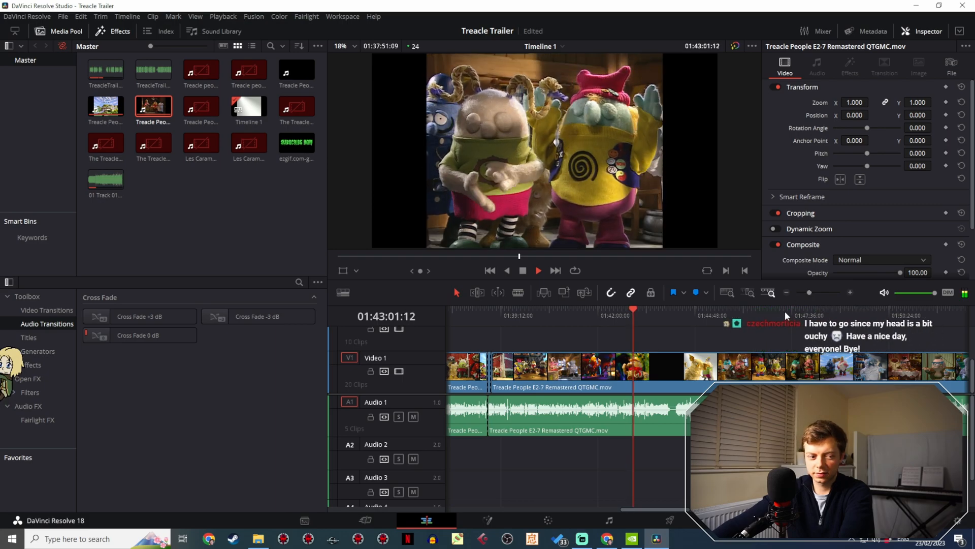
key(space)
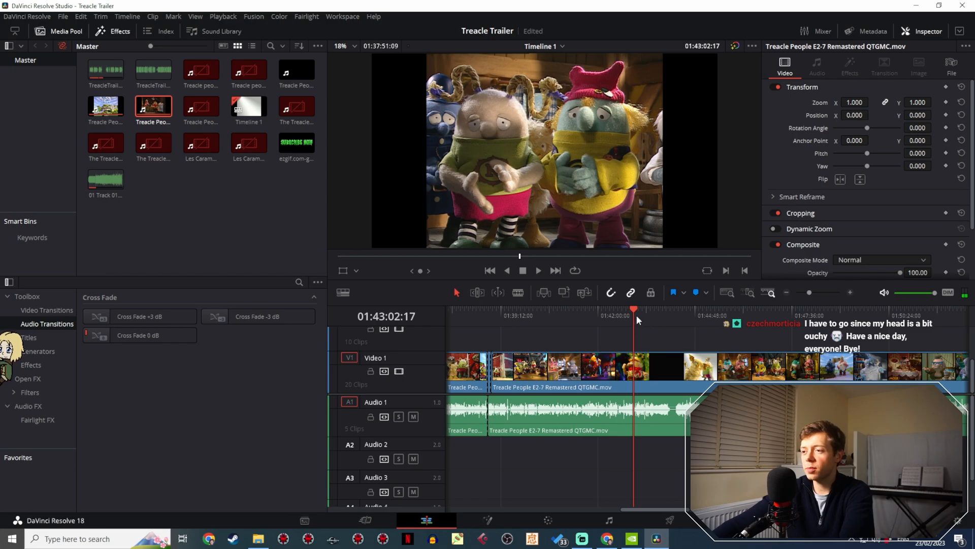
drag(636, 316, 639, 317)
key(space)
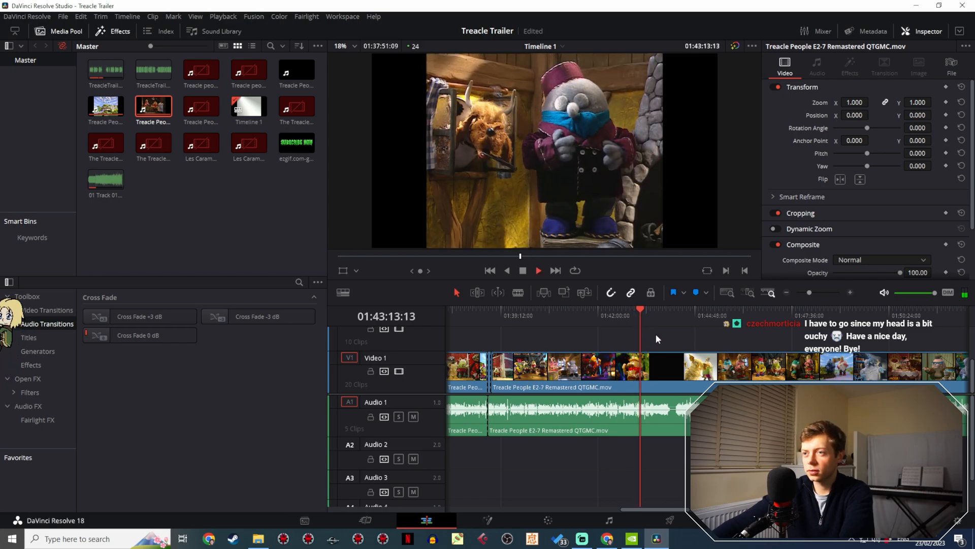
key(space)
- Replay the shot of the fez-wearing character beside the furry animal head between about 01:43:07 and 01:43:09
drag(810, 292, 816, 292)
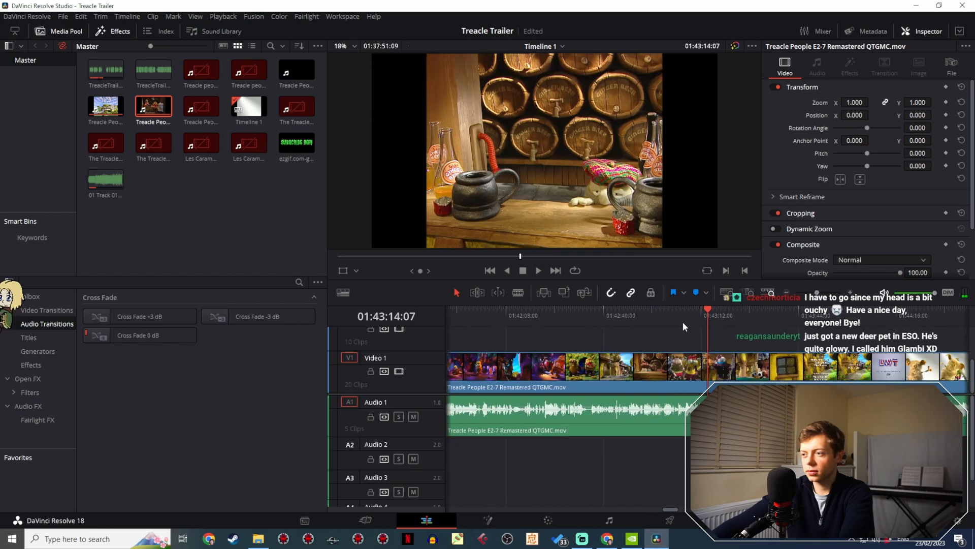
drag(701, 321, 683, 318)
key(space)
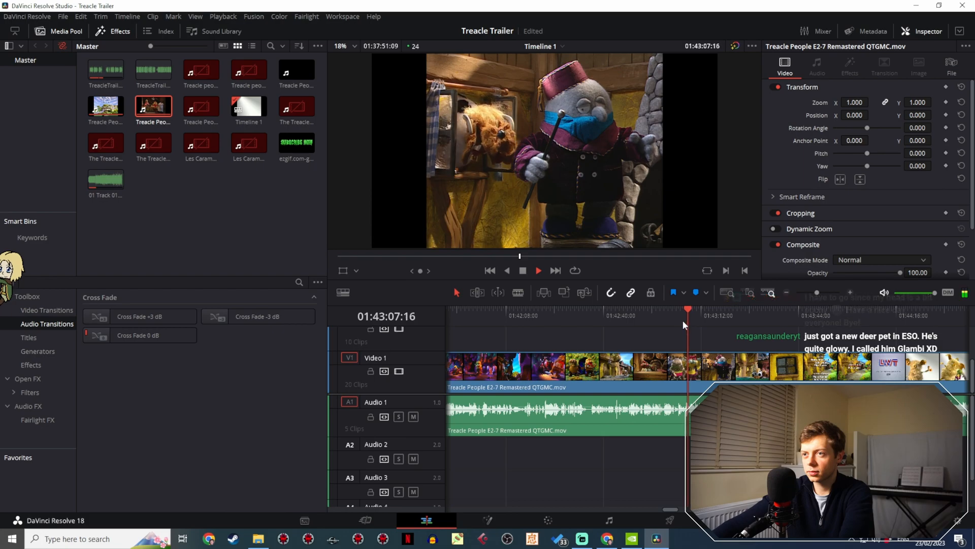
key(space)
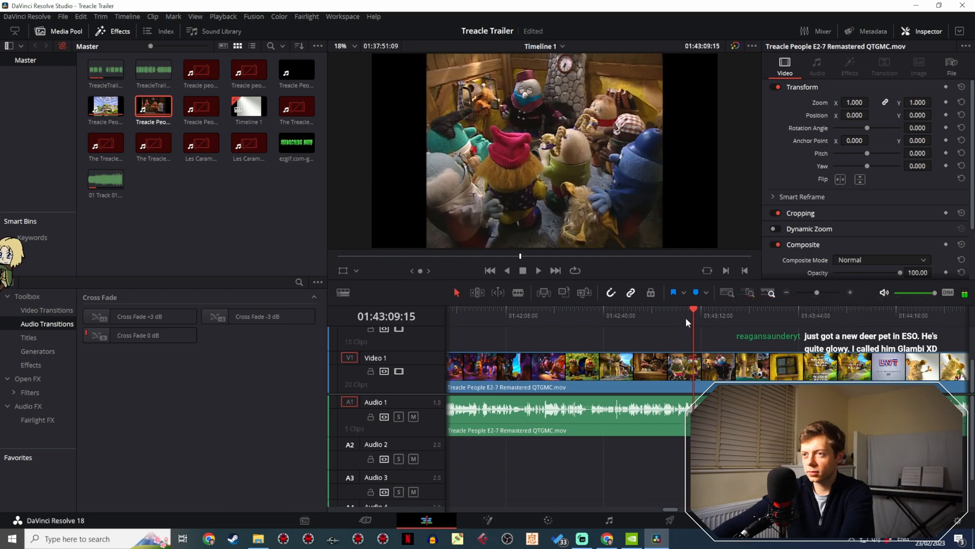
click(687, 316)
key(space)
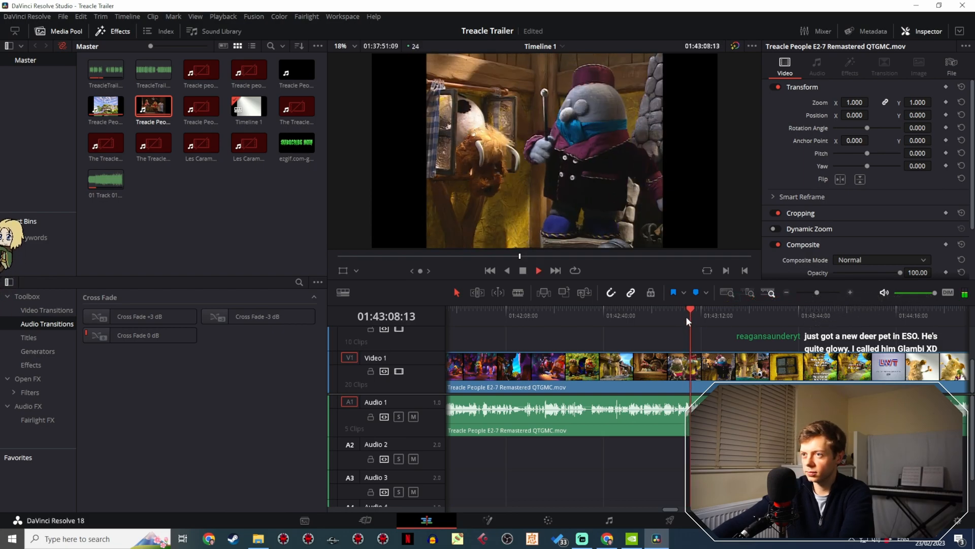
click(684, 317)
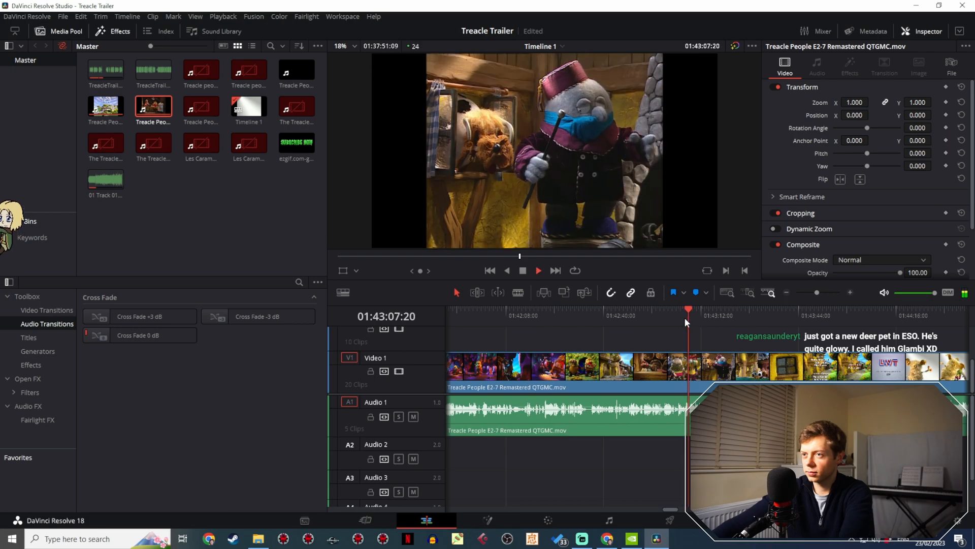
key(space)
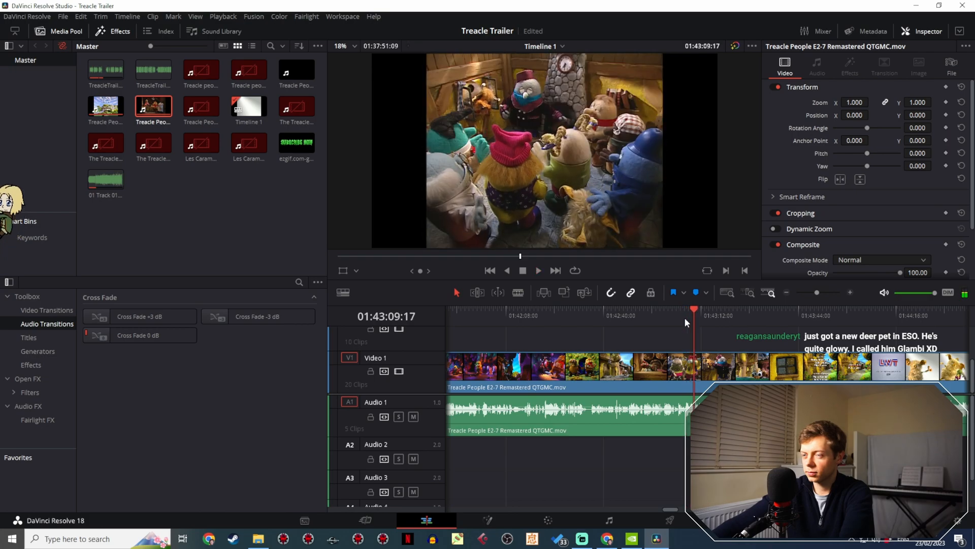
- Skim the episode footage from 01:43:30 to the pink character in the white fur at 01:48:33
scroll(684, 317, right, 5)
click(549, 318)
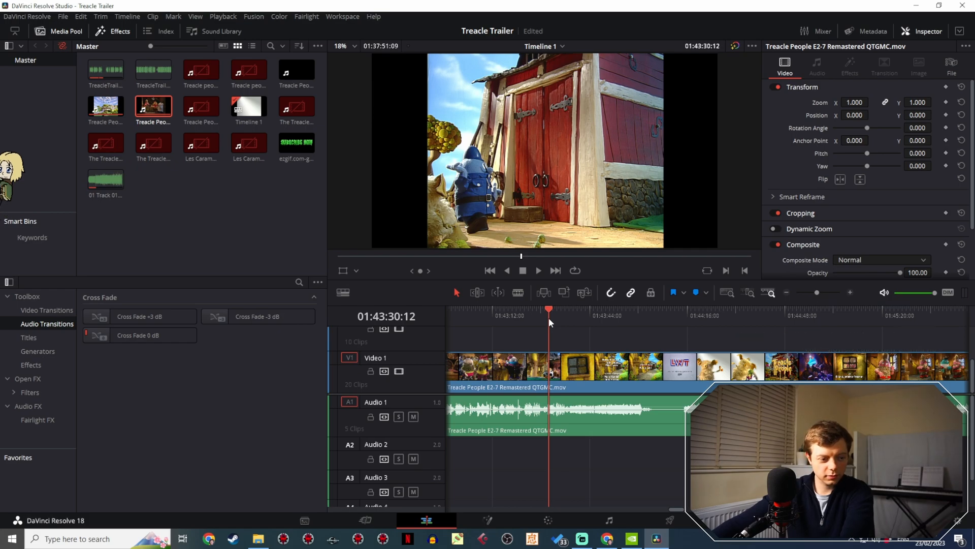
drag(549, 318, 838, 328)
scroll(523, 333, right, 5)
drag(544, 324, 842, 329)
scroll(842, 329, right, 5)
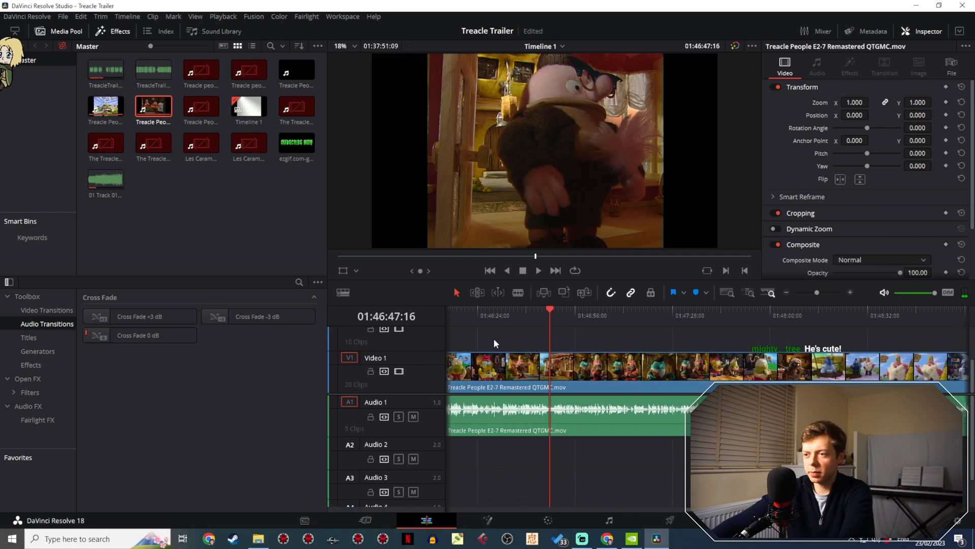
drag(521, 315, 845, 337)
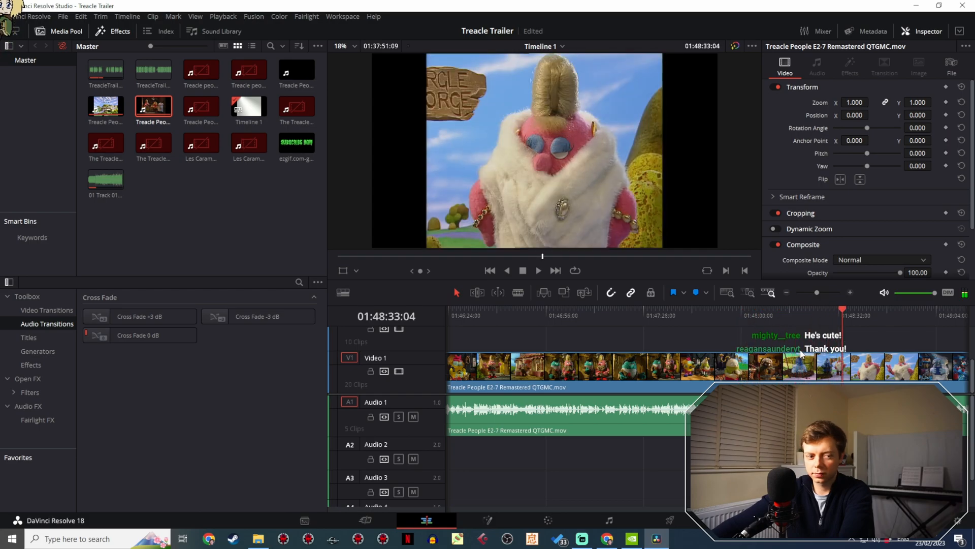
scroll(660, 338, right, 2)
scroll(660, 338, right, 1)
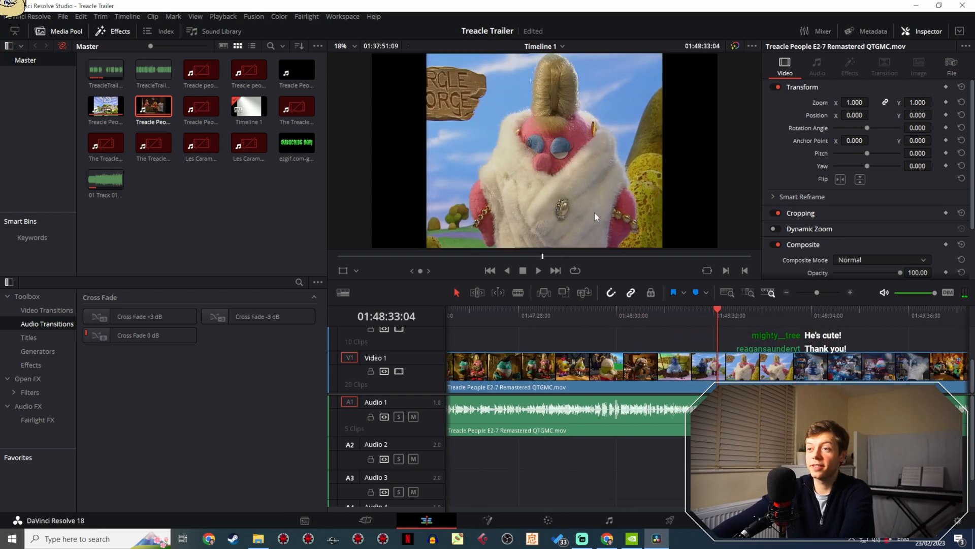
- Review the laboratory scene between about 01:48:52 and 01:49:31 for a shot of the fez-wearing character or the scientist
drag(717, 311, 775, 323)
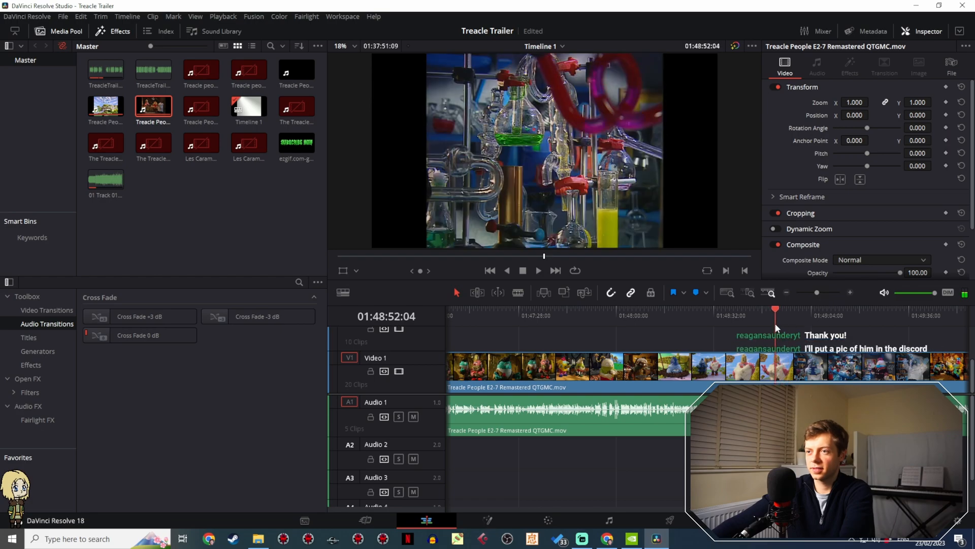
key(space)
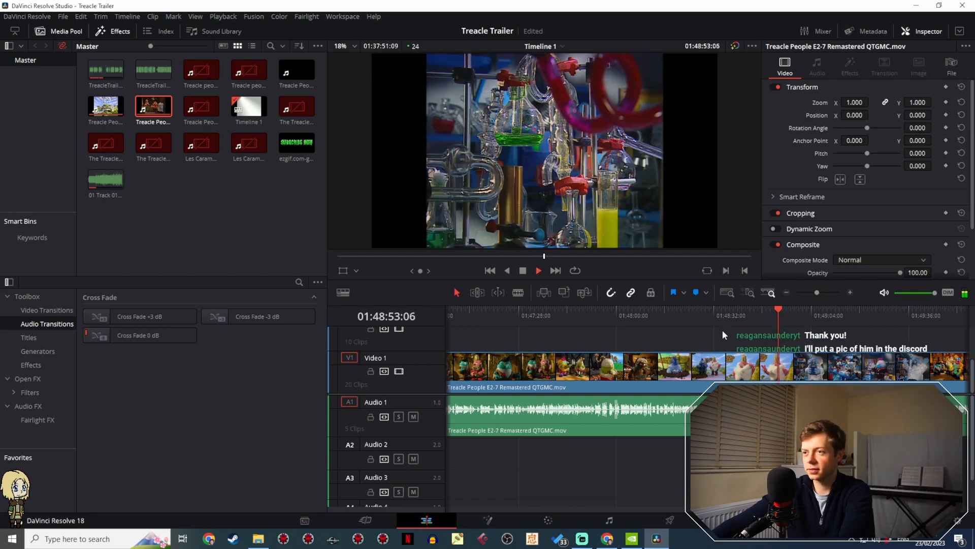
drag(723, 331, 508, 312)
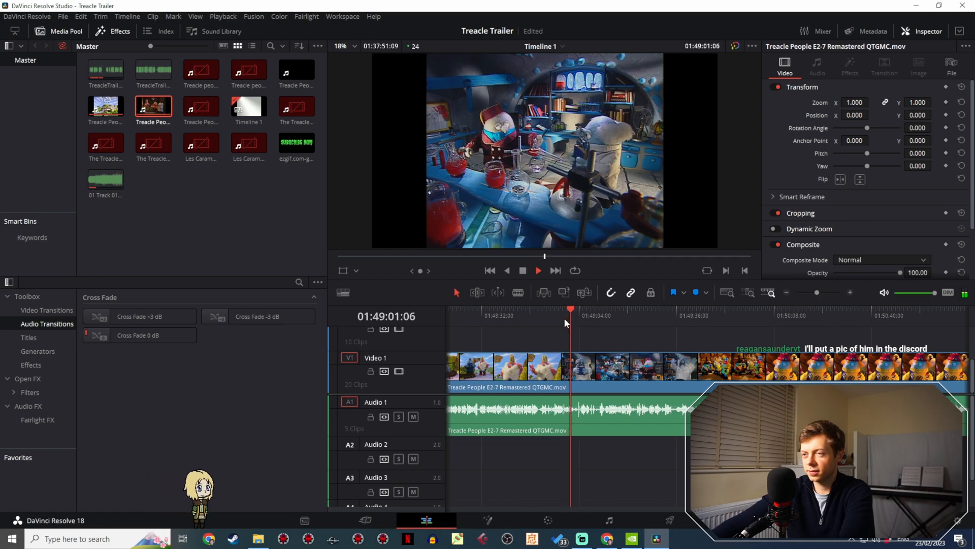
key(space)
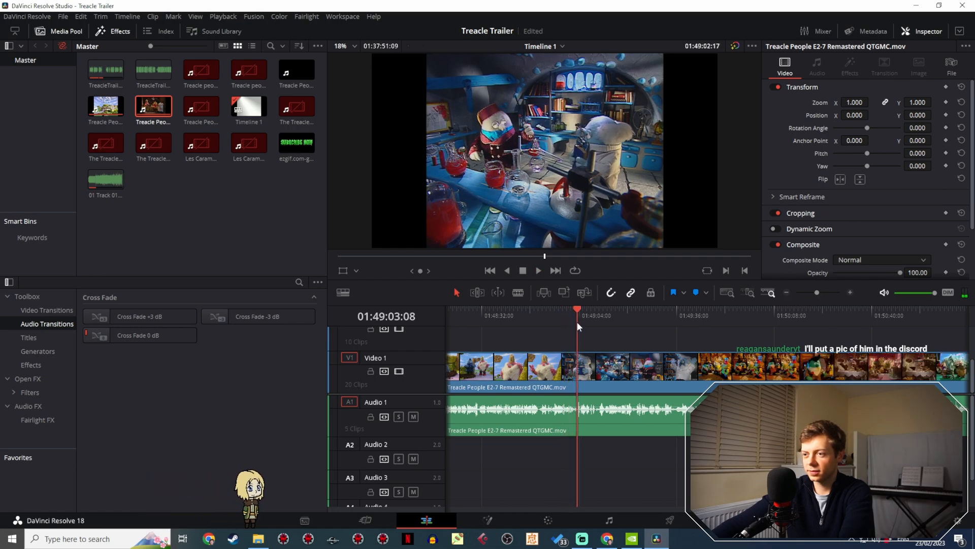
drag(577, 321, 589, 321)
mouse_move(619, 322)
mouse_down()
mouse_move(656, 321)
mouse_move(637, 325)
mouse_up()
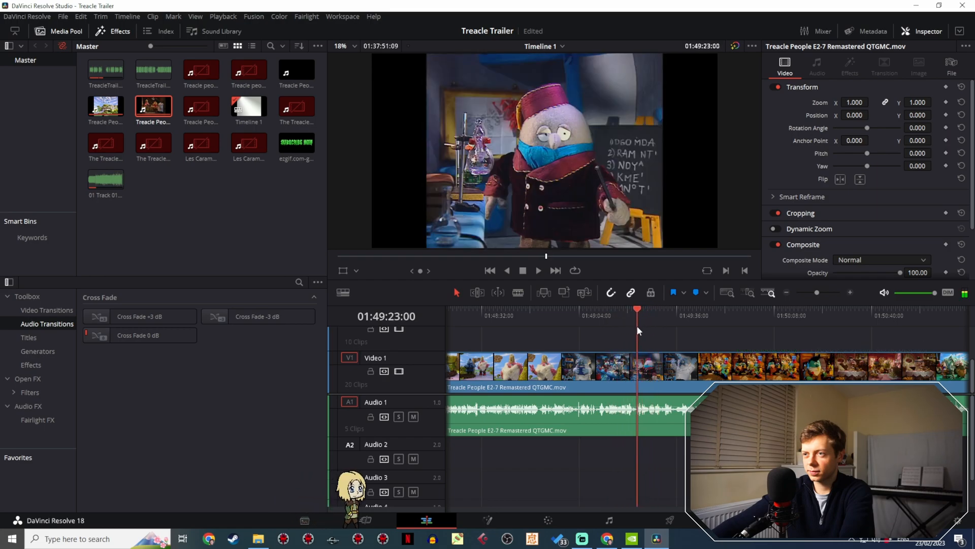
key(space)
click(636, 325)
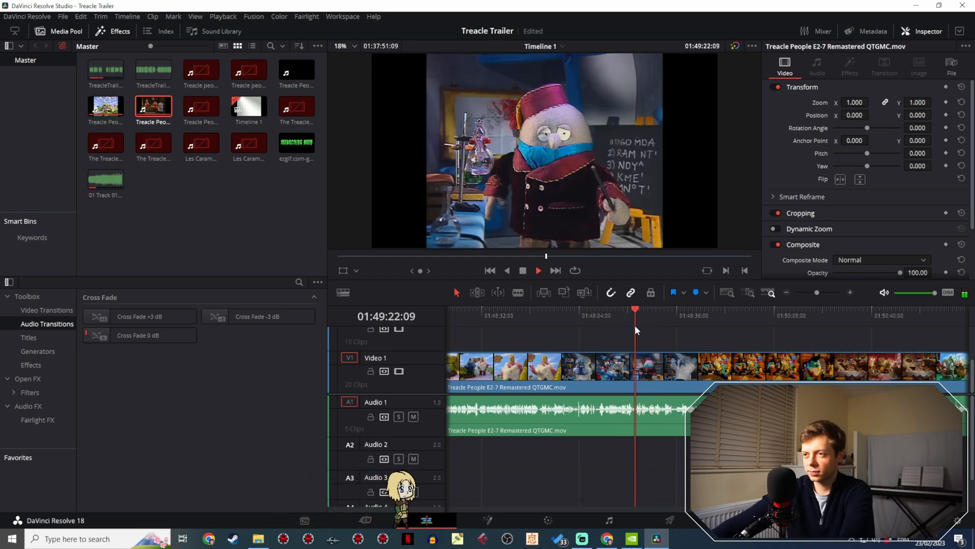
click(659, 322)
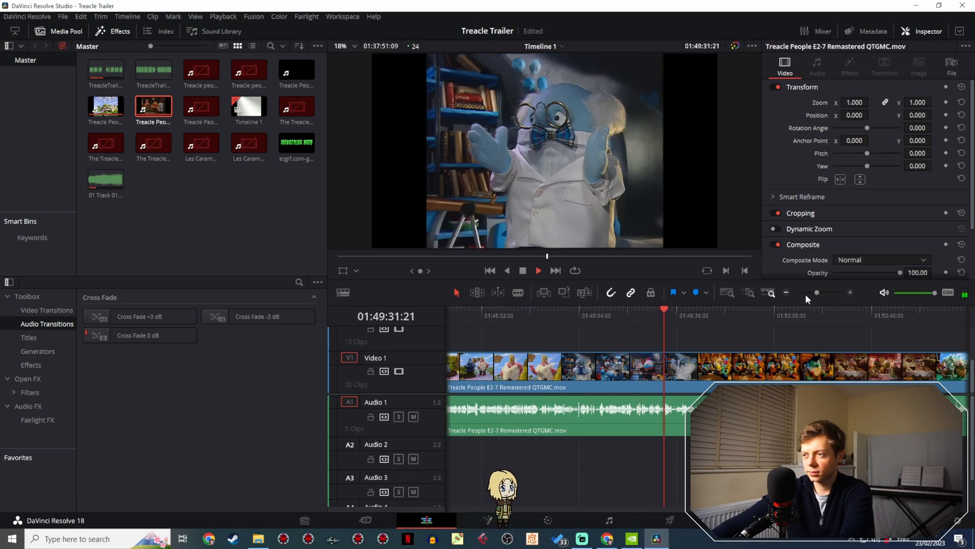
- Skim forward to the striped tent scene and review the white-coated scientist's shots between about 01:53:45 and 01:53:51
drag(817, 292, 811, 293)
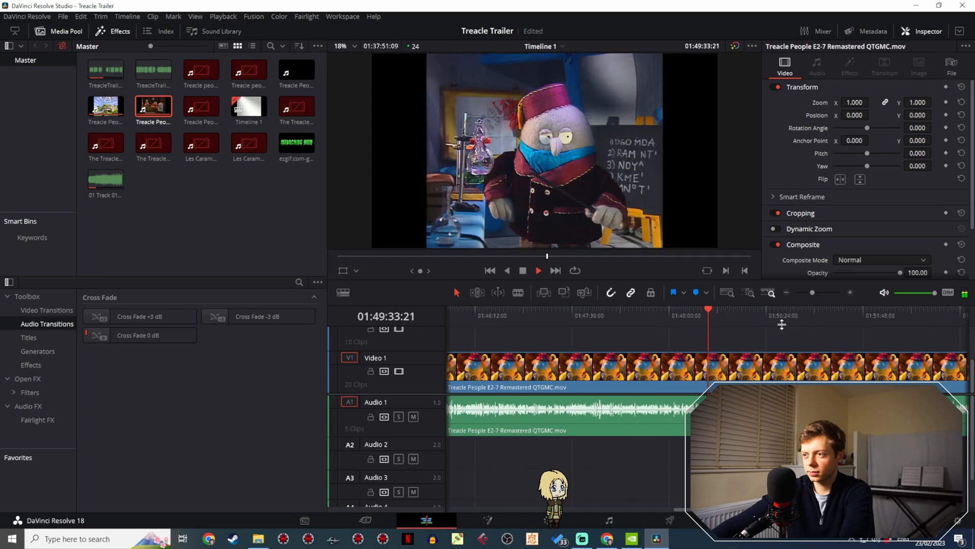
drag(772, 326, 866, 330)
click(576, 314)
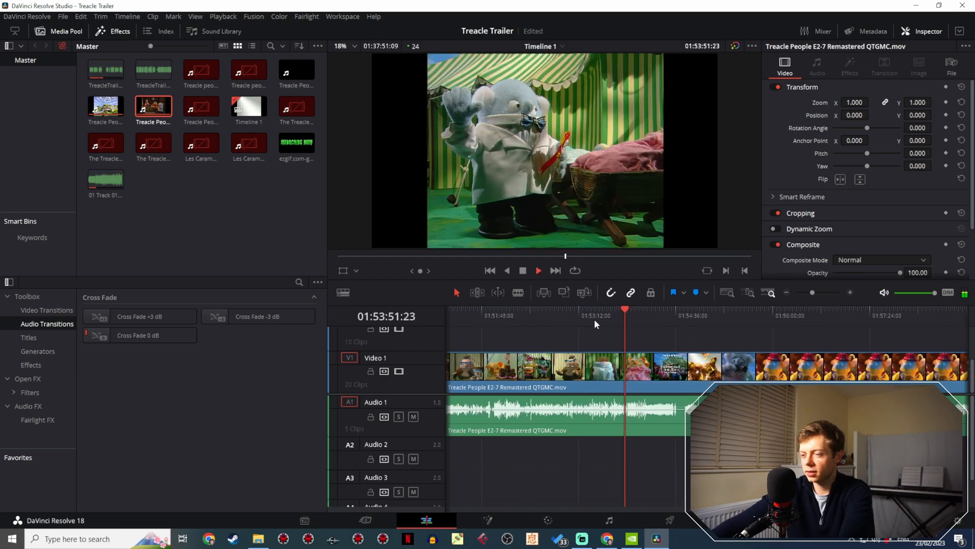
drag(628, 312, 618, 315)
key(space)
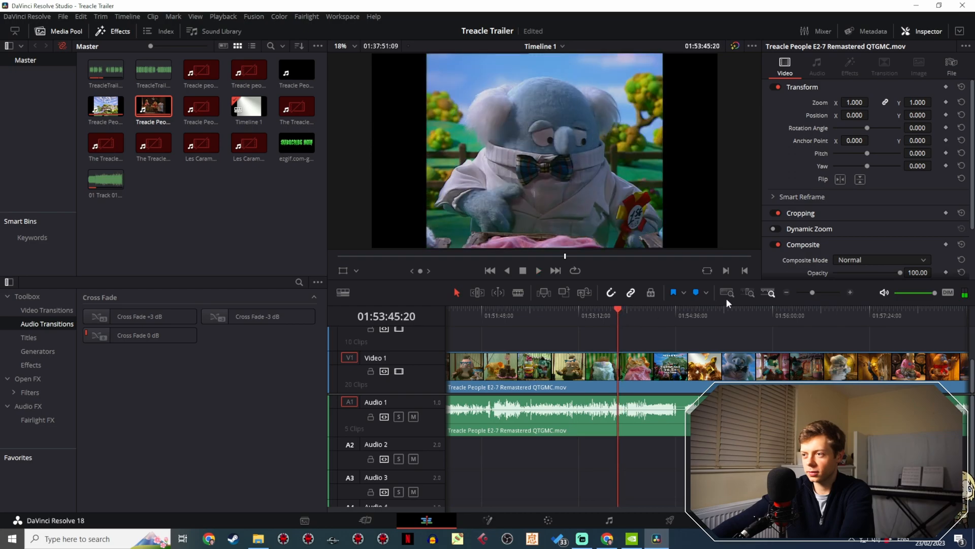
- Cut the Video 1 footage at 01:53:48:19, where the shot of the bespectacled animal under the pink blanket starts
drag(813, 293, 818, 294)
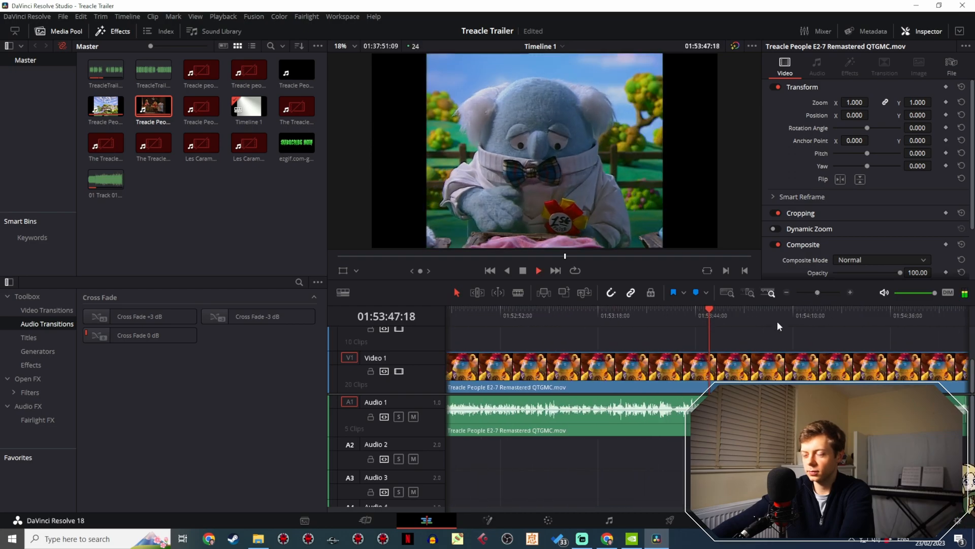
click(674, 321)
key(space)
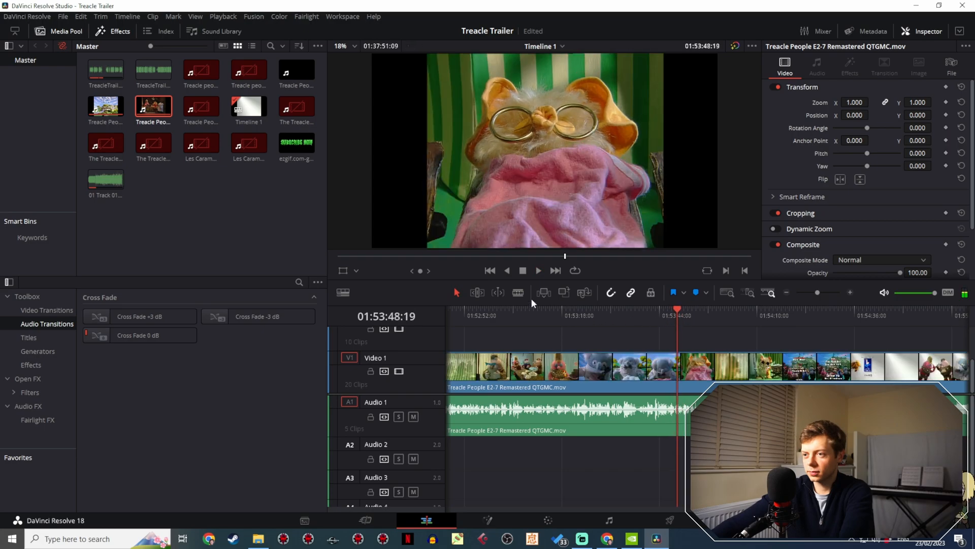
click(679, 365)
key(space)
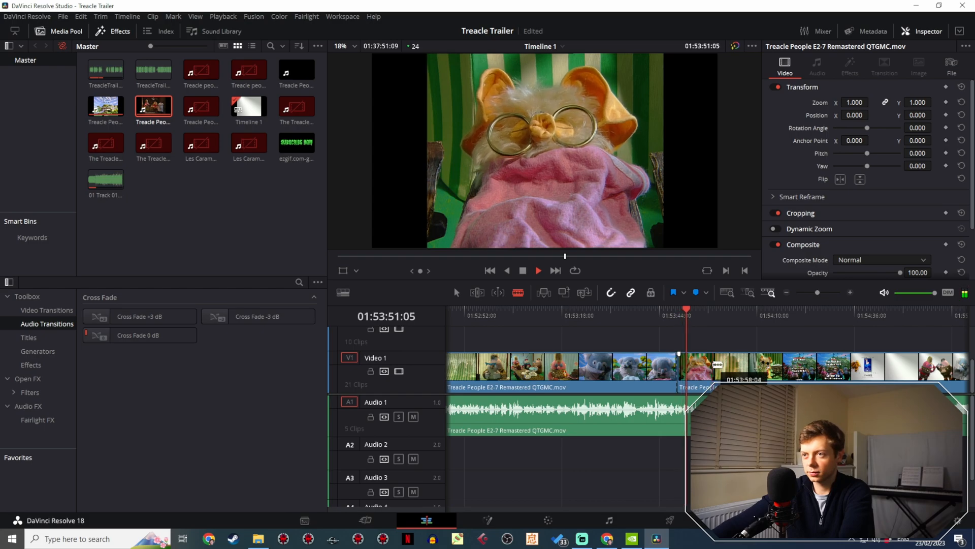
- Find the last frame of the bespectacled animal shot and cut Video 1 there at 01:53:51:11 to isolate the shot
key(space)
key(a)
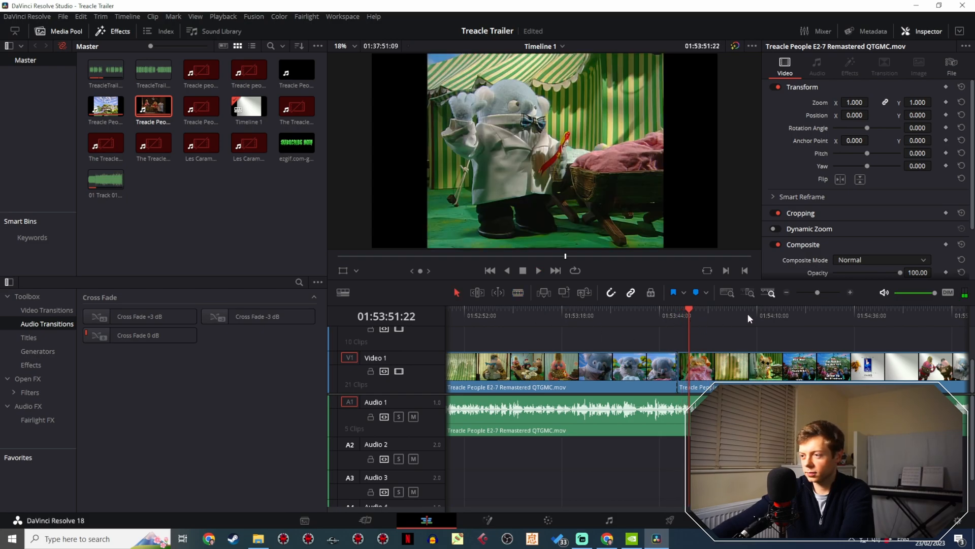
drag(817, 293, 823, 293)
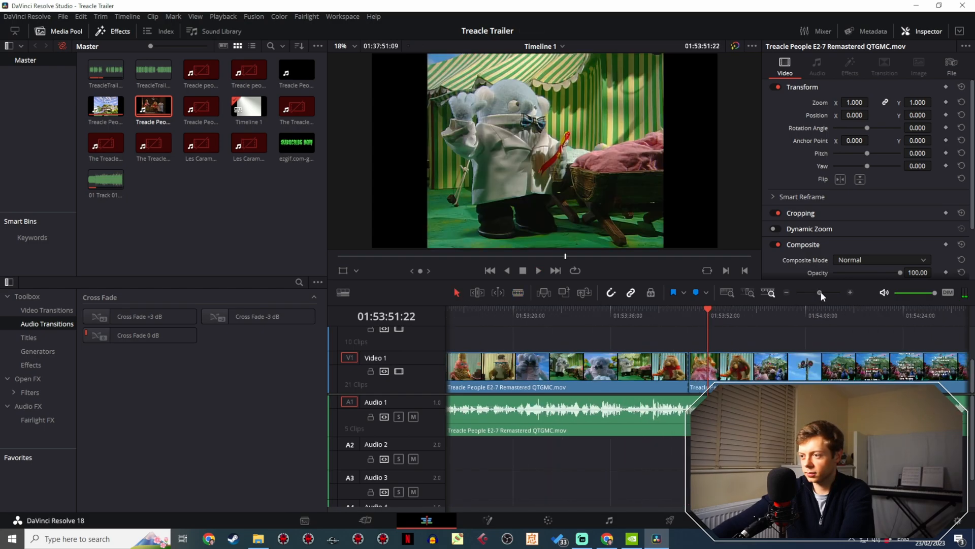
click(705, 319)
drag(705, 319, 699, 322)
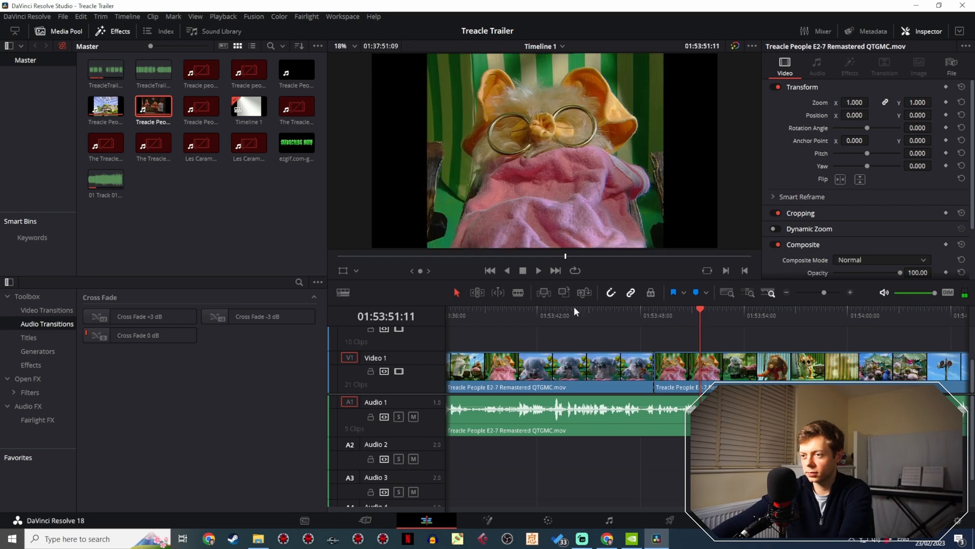
click(518, 293)
key(ctrl+b)
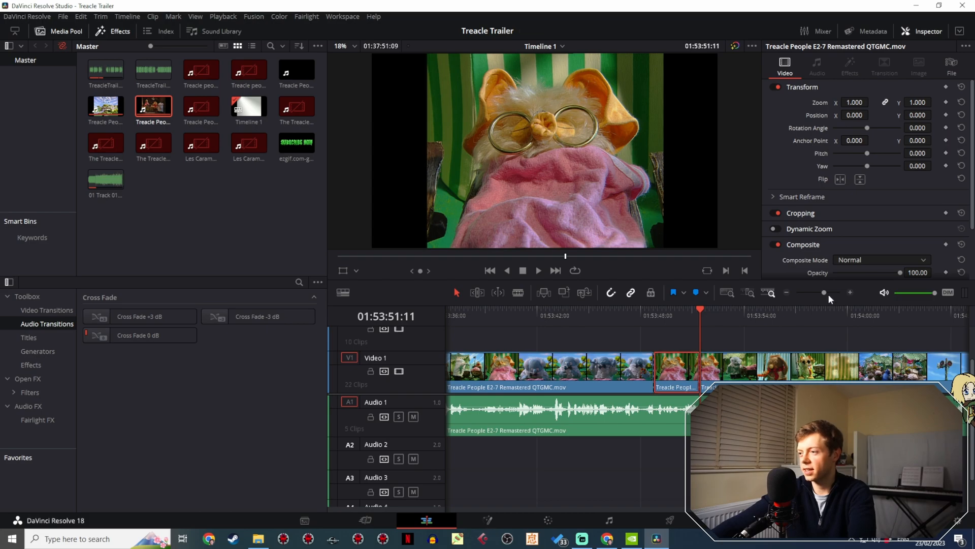
- Paste the bespectacled animal shot into the trailer and move it into the gap before the last clip on Video 2
drag(825, 294, 803, 294)
drag(526, 307, 458, 325)
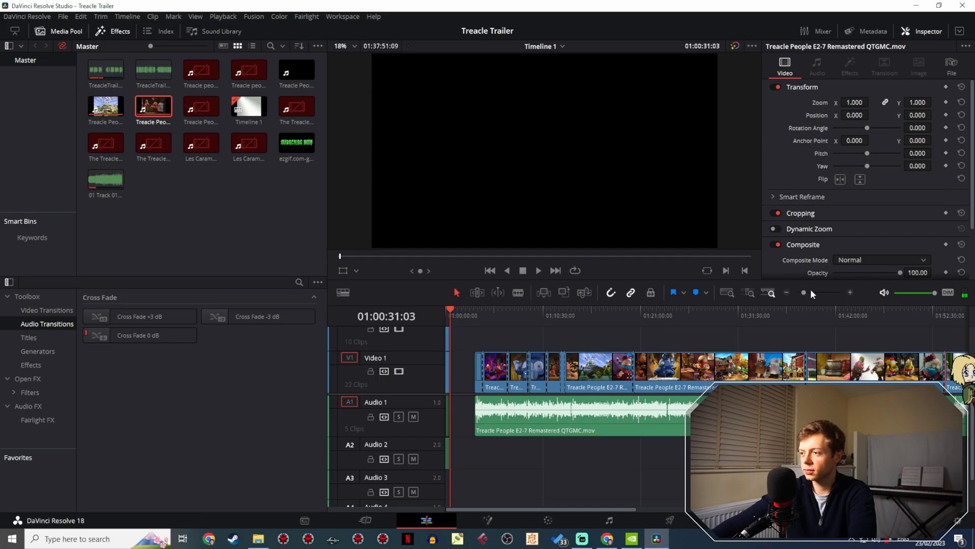
drag(812, 290, 827, 289)
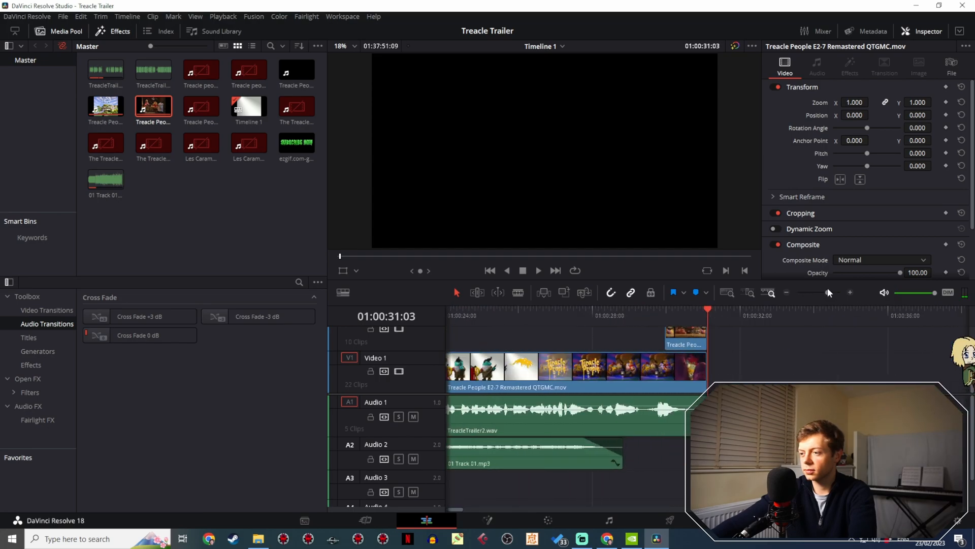
key(ctrl+v)
drag(741, 365, 511, 340)
- Skim the episode footage to the cave scene and review the yellow character's performance between about 02:00:45 and 02:00:50
drag(828, 293, 802, 292)
drag(738, 315, 792, 313)
key(space)
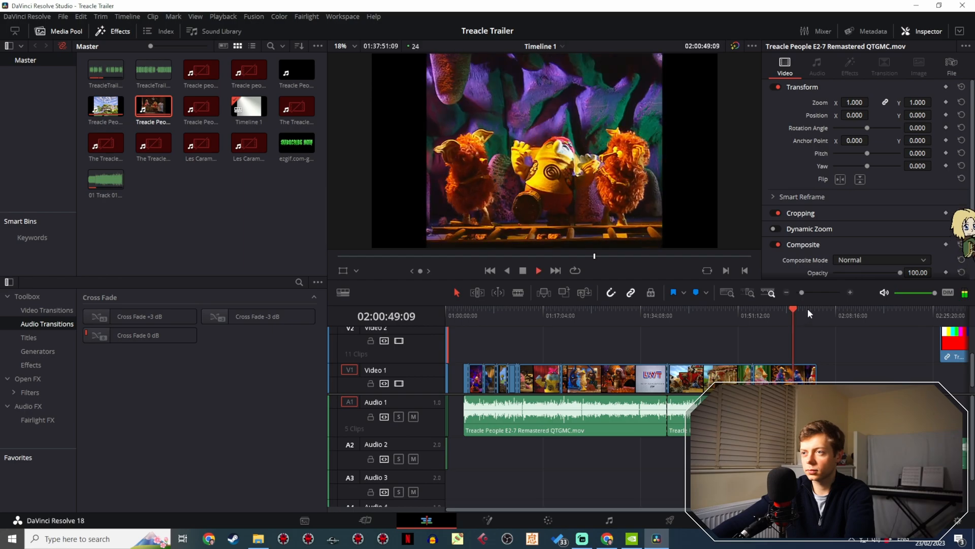
key(space)
drag(804, 289, 808, 292)
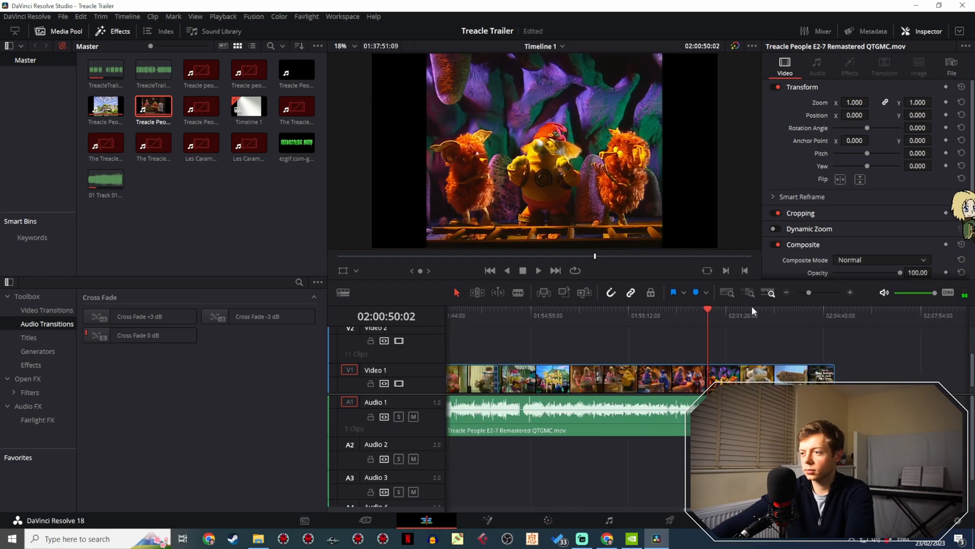
click(706, 321)
key(space)
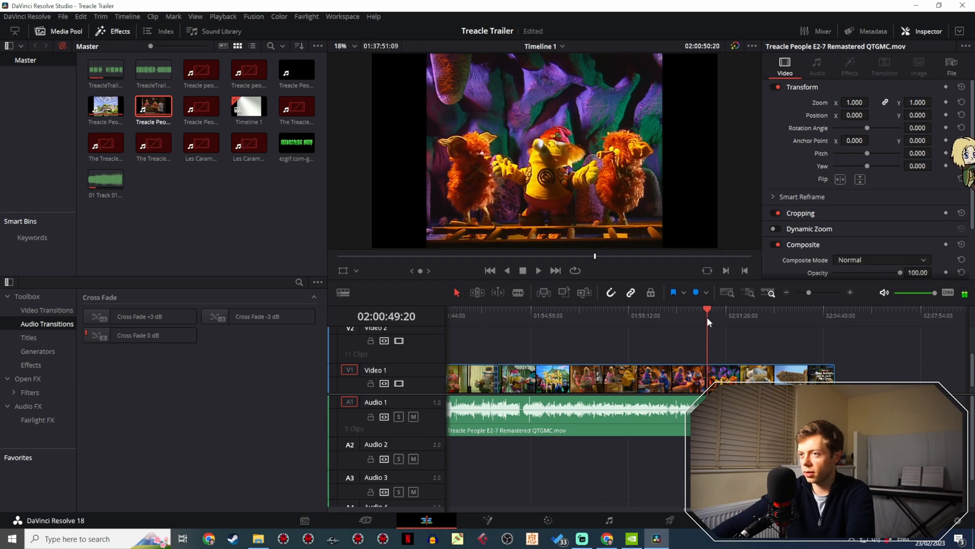
click(706, 317)
drag(809, 292, 812, 291)
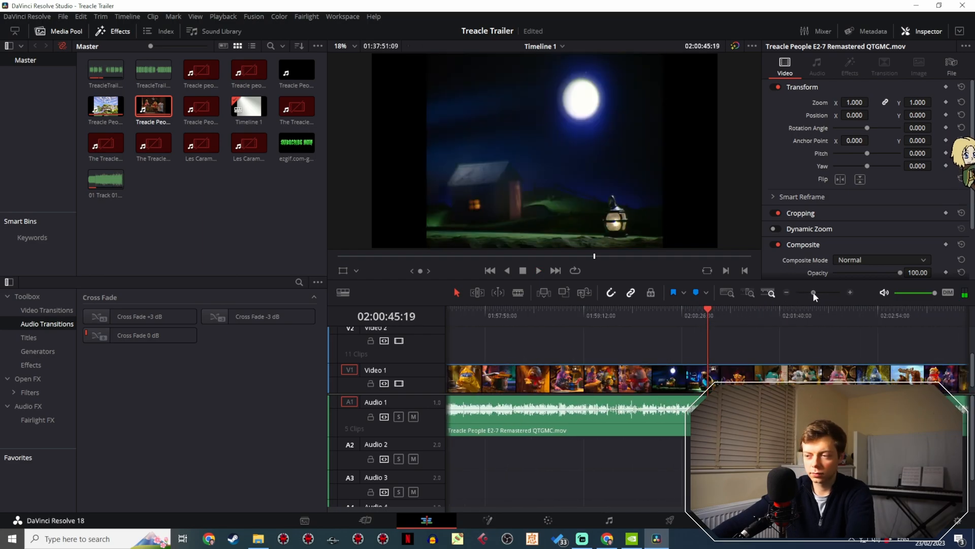
key(space)
key(space)
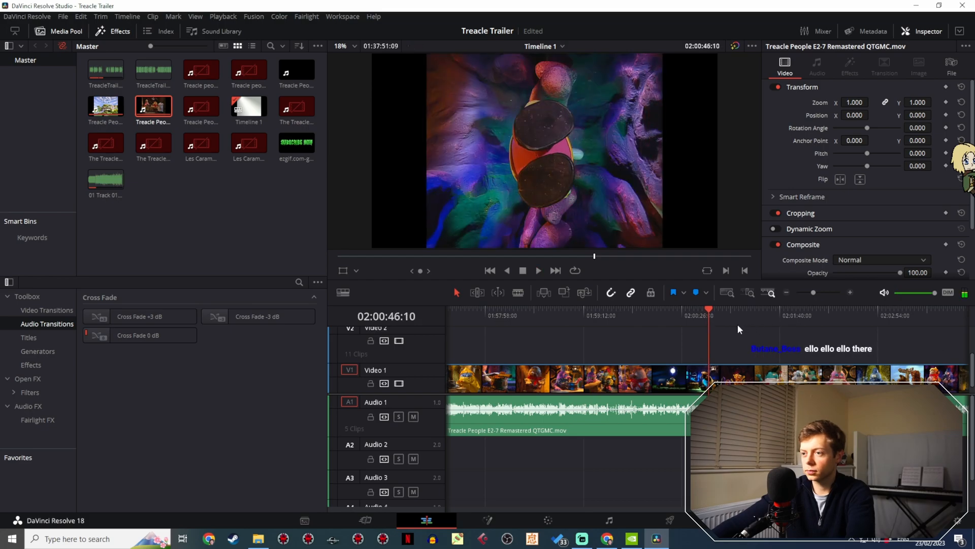
- Cut the cave performance out of Video 1 from about 02:00:46 to 02:00:53:08 and select it
click(708, 321)
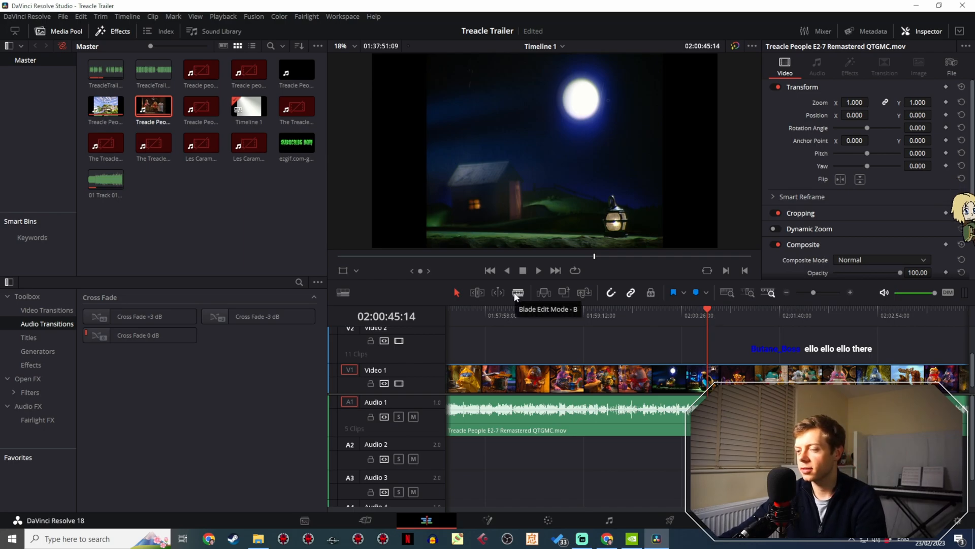
key(space)
key(space)
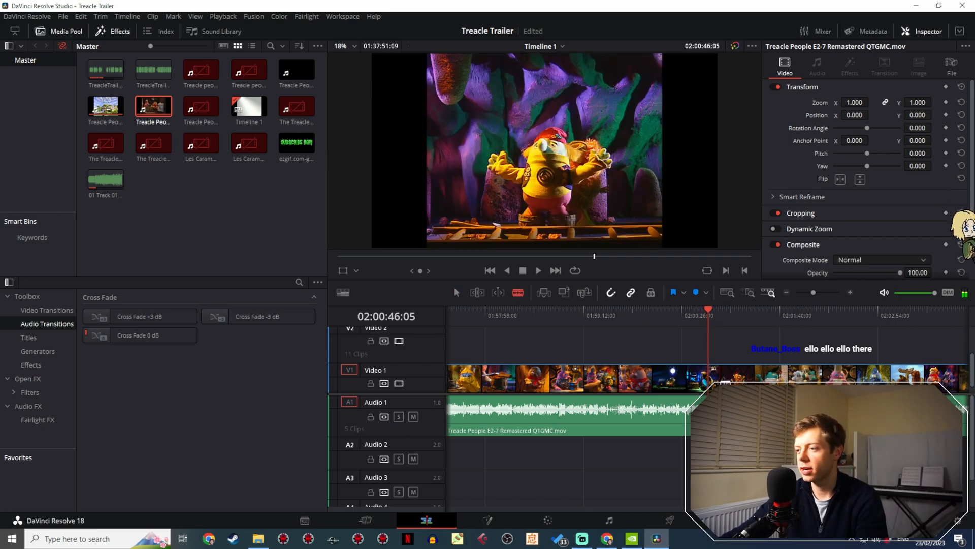
click(708, 373)
key(space)
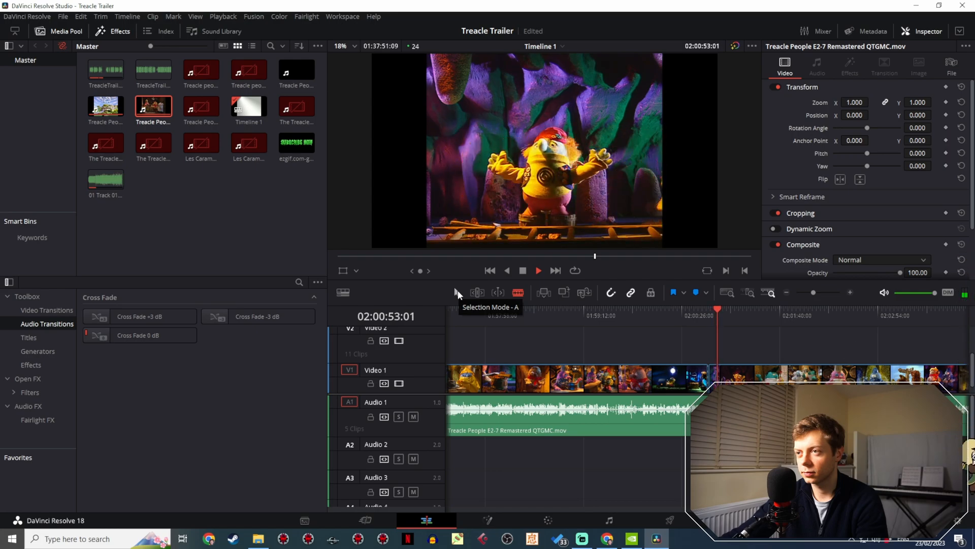
key(space)
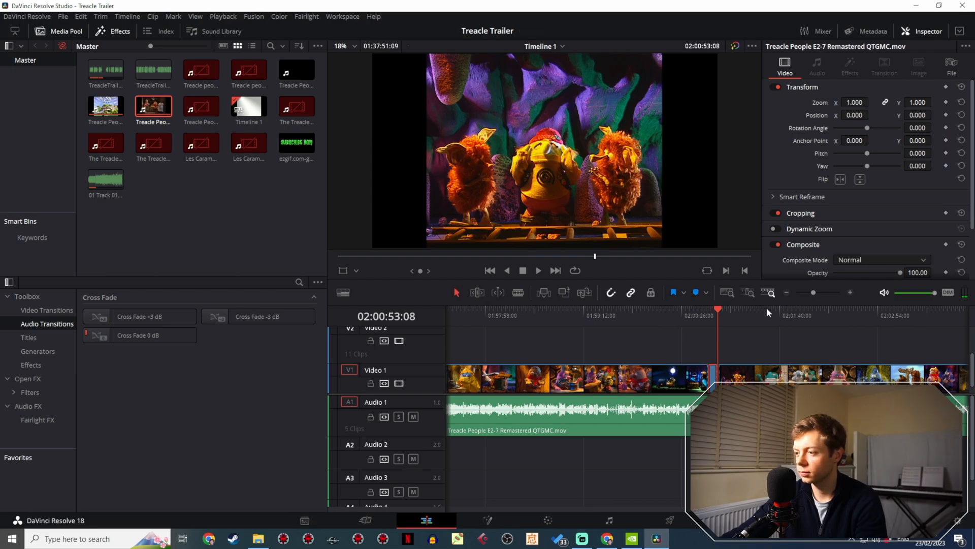
- Paste the cave performance into the trailer and position it on Video 2 directly after the last clip
mouse_move(809, 293)
mouse_down()
mouse_move(799, 294)
mouse_move(821, 292)
mouse_up()
click(445, 314)
drag(682, 315, 788, 314)
drag(767, 380, 755, 356)
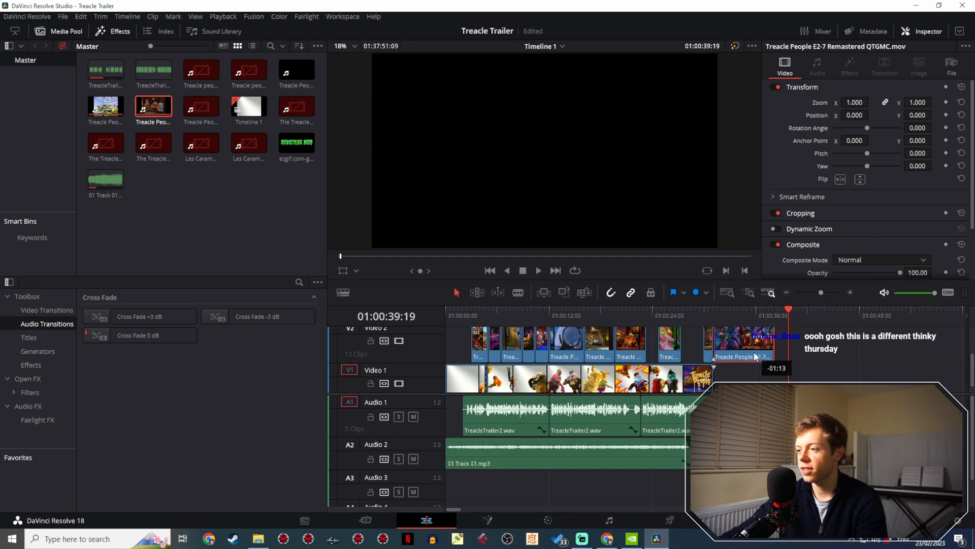
- Skim the episode footage to the furry cave creatures at 02:02:51, then back to the wooden counter scene at 01:59:42
click(806, 292)
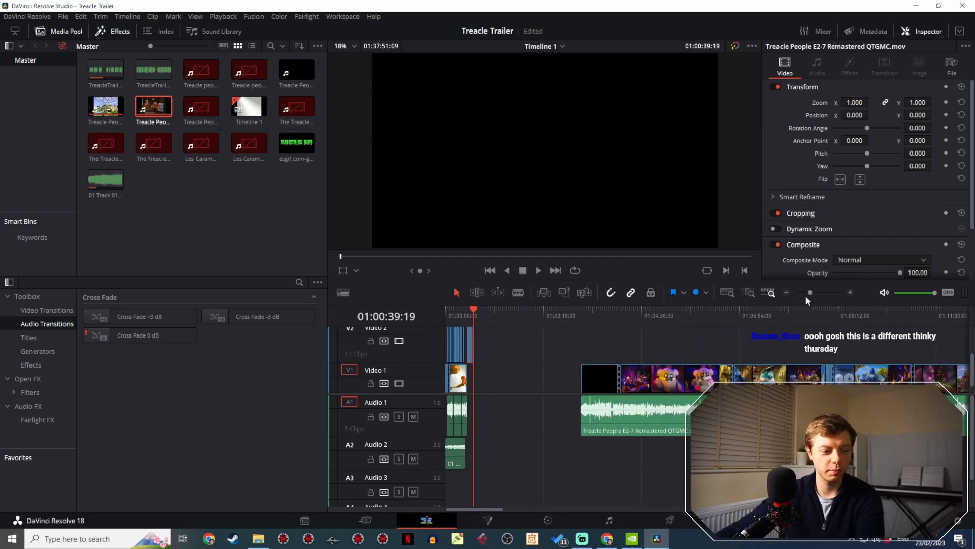
drag(864, 339, 545, 305)
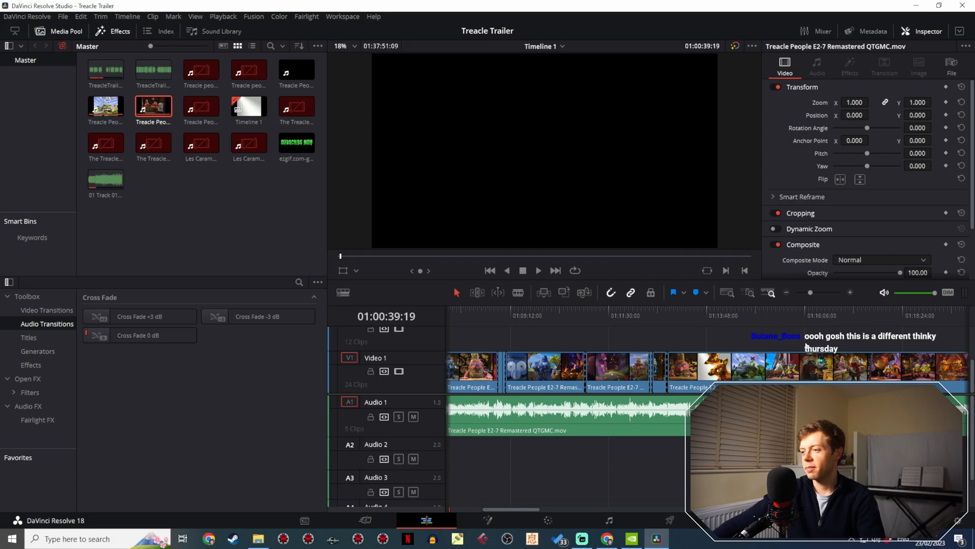
drag(868, 344, 558, 324)
drag(745, 340, 540, 324)
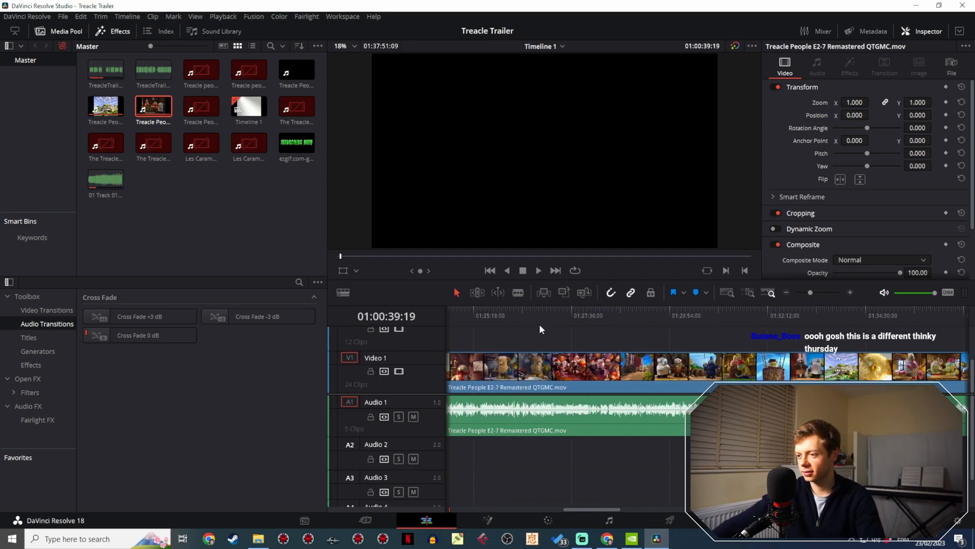
drag(718, 324, 556, 316)
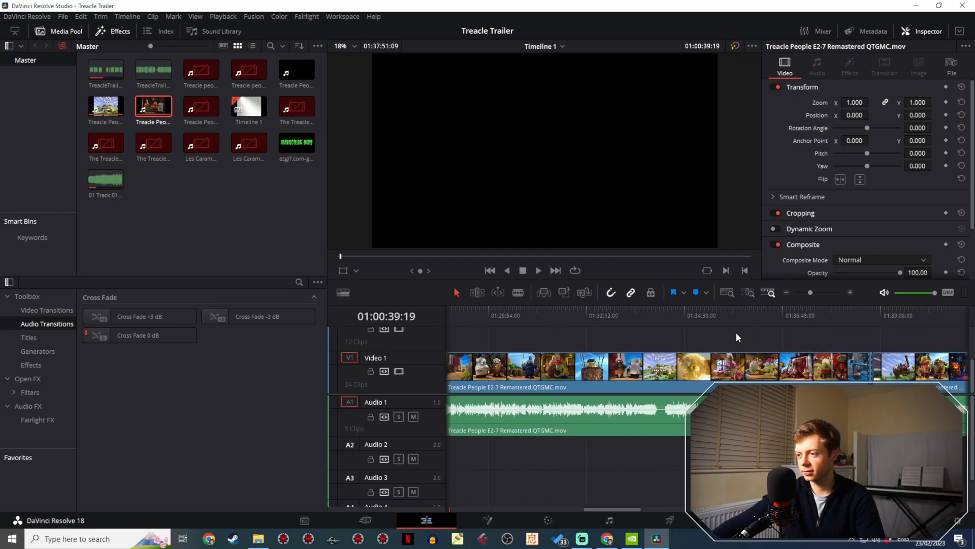
drag(736, 332, 501, 321)
drag(830, 341, 607, 347)
drag(763, 360, 555, 350)
drag(817, 346, 460, 337)
drag(899, 339, 571, 293)
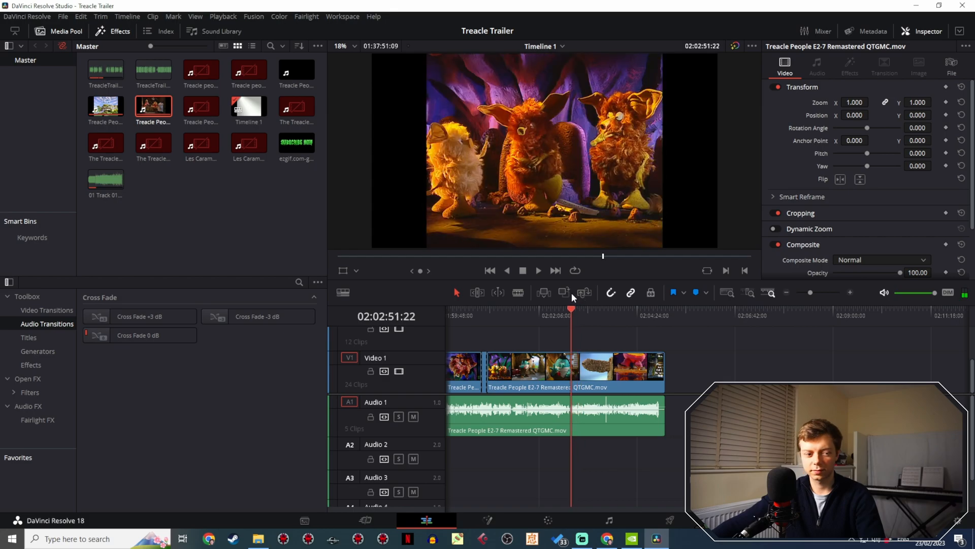
drag(602, 334, 580, 317)
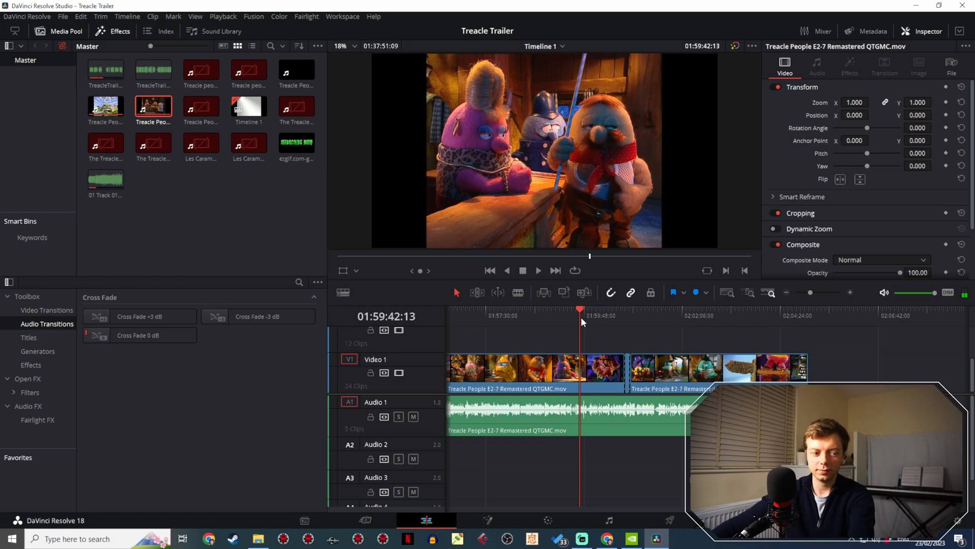
- Review the swirling transition and the cave creature shots between about 01:59:42 and 01:59:47
key(space)
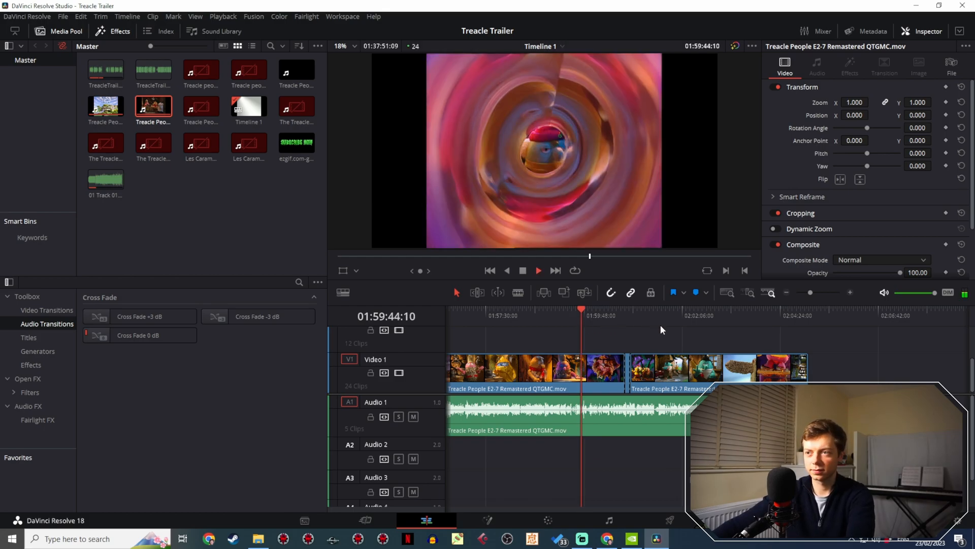
key(space)
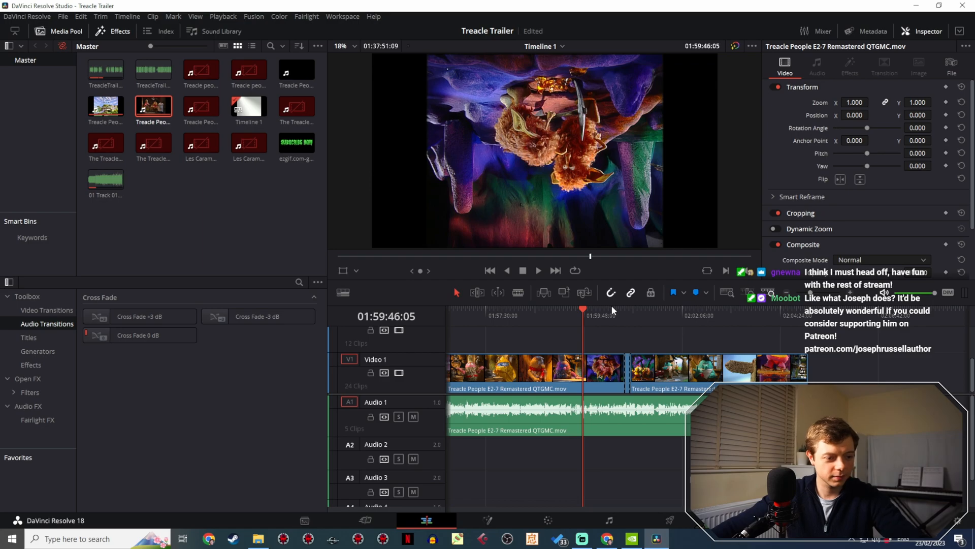
drag(811, 292, 816, 298)
key(space)
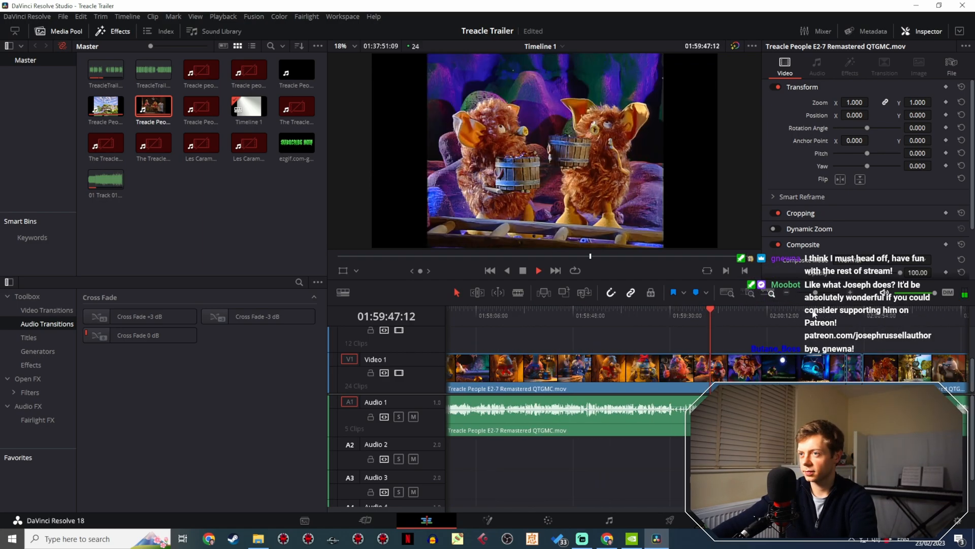
click(702, 315)
key(space)
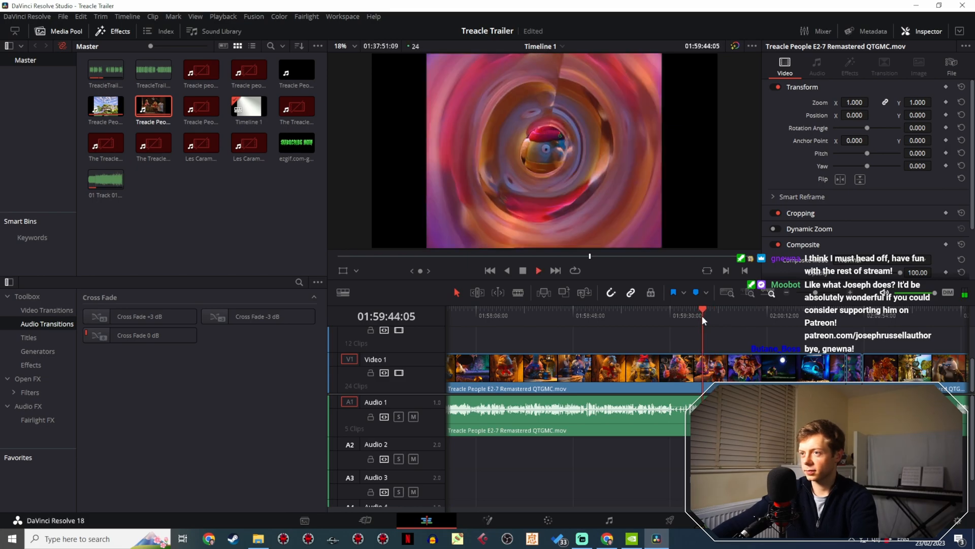
- Split Video 1 at the start of the furry cave creatures shot, at about 01:59:45:20
drag(818, 297, 820, 294)
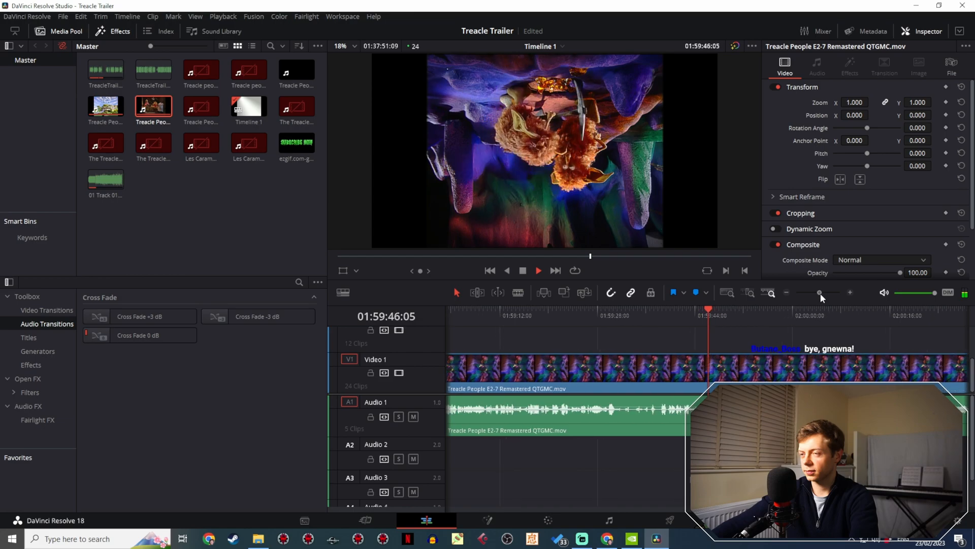
click(705, 322)
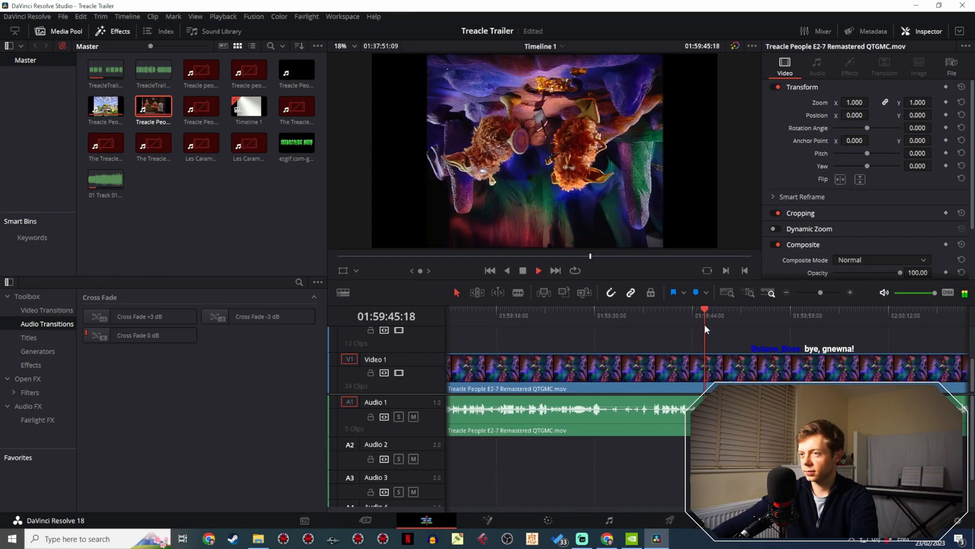
drag(706, 321, 705, 321)
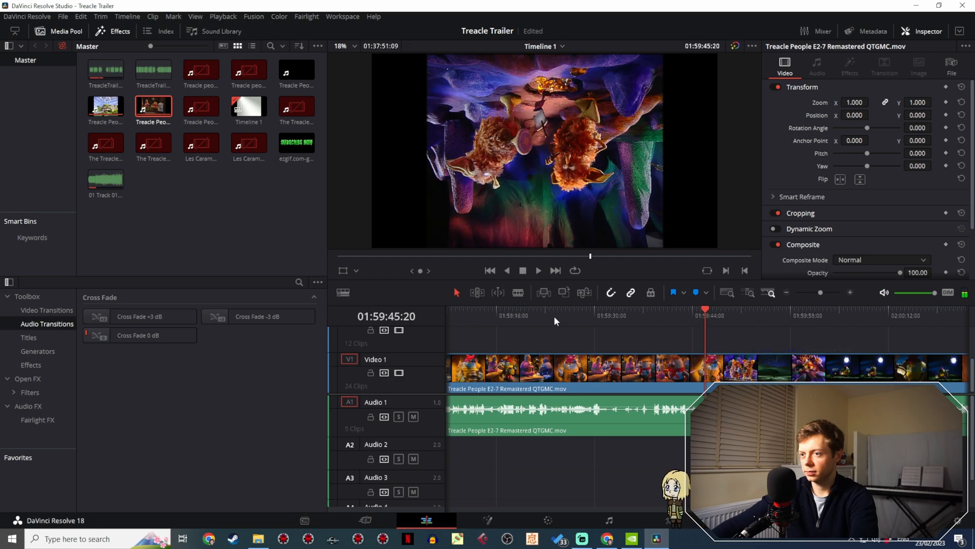
click(518, 292)
click(709, 364)
- Play through the cave creatures shot, split Video 1 at its end at 01:59:49:05, and select the resulting clip
key(space)
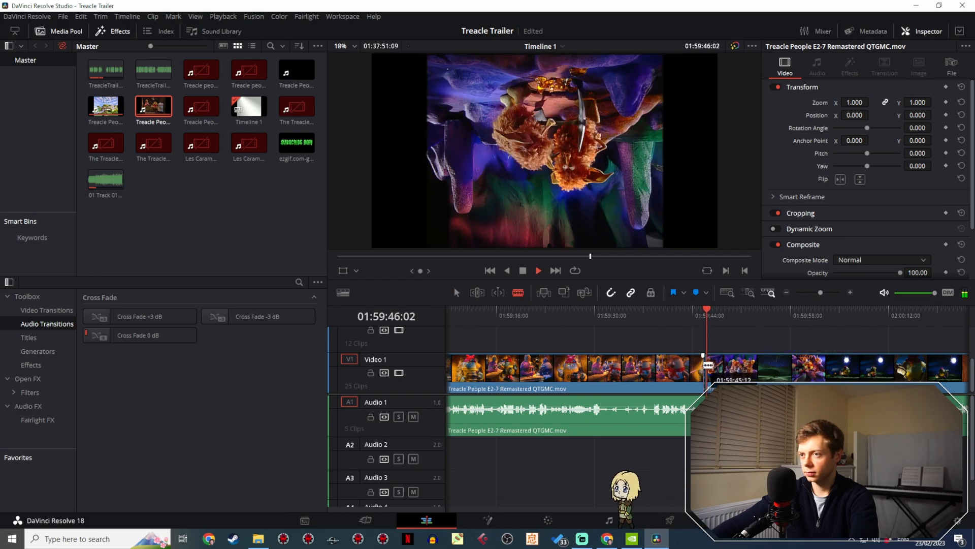
key(space)
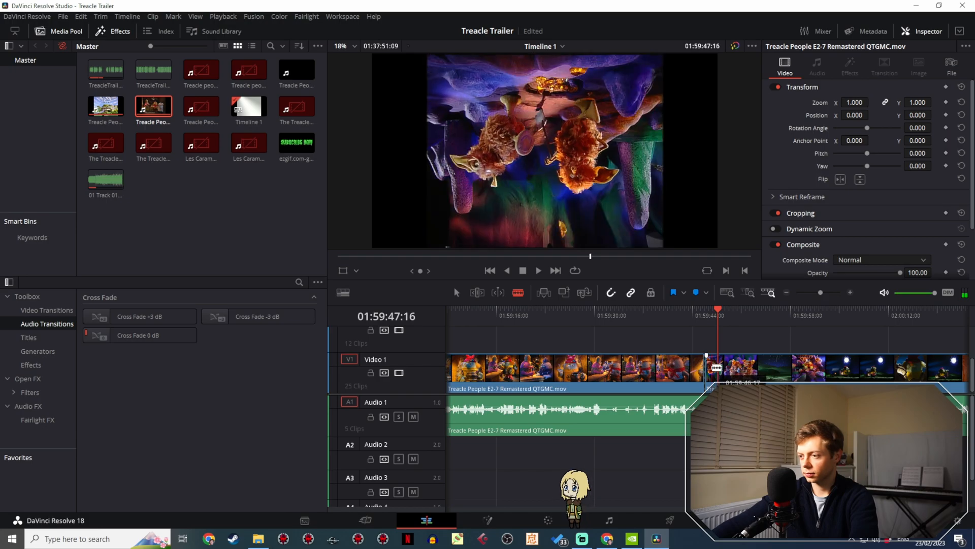
key(space)
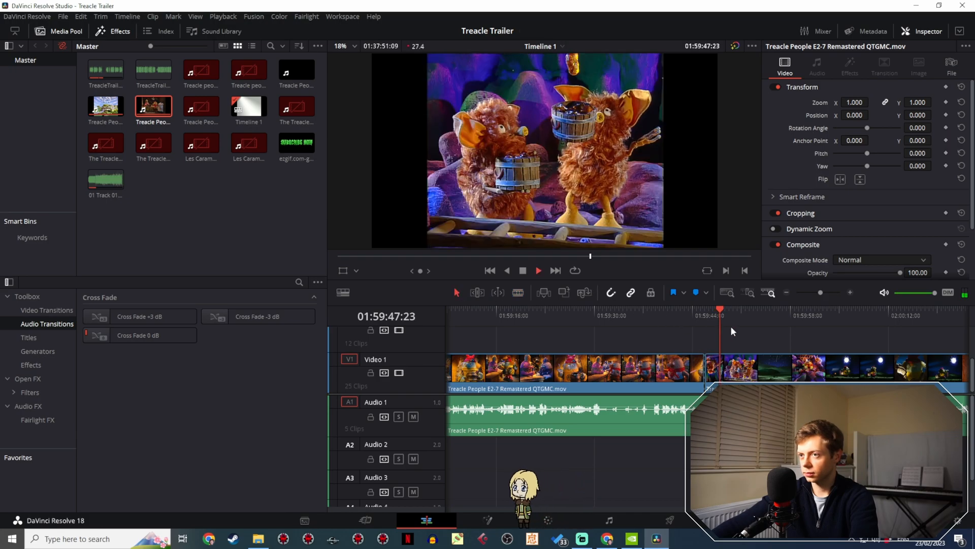
key(space)
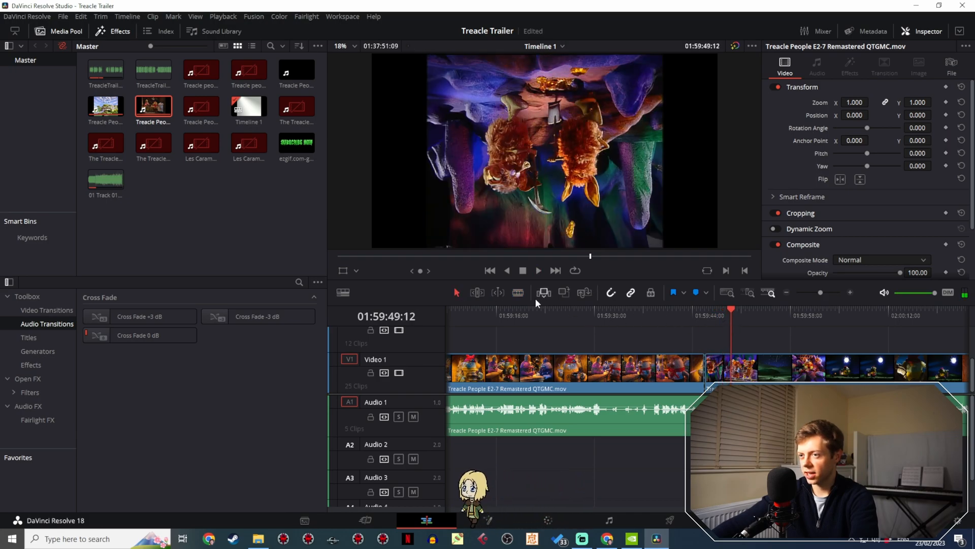
drag(824, 292, 837, 294)
drag(690, 318, 611, 319)
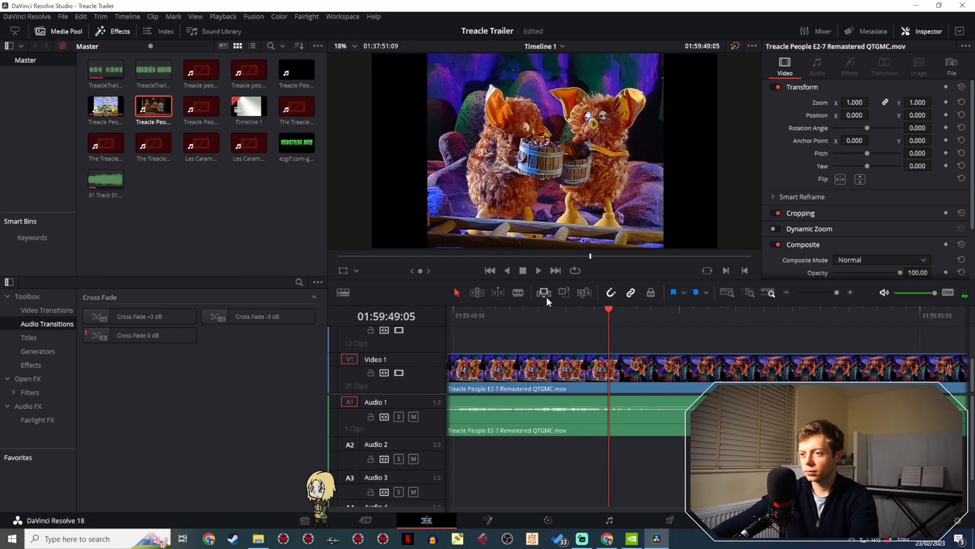
click(615, 371)
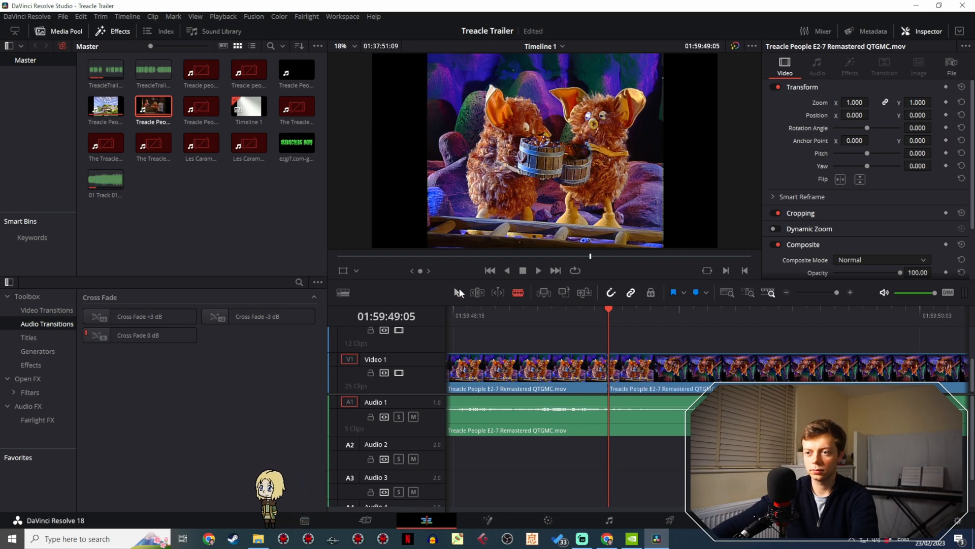
click(457, 293)
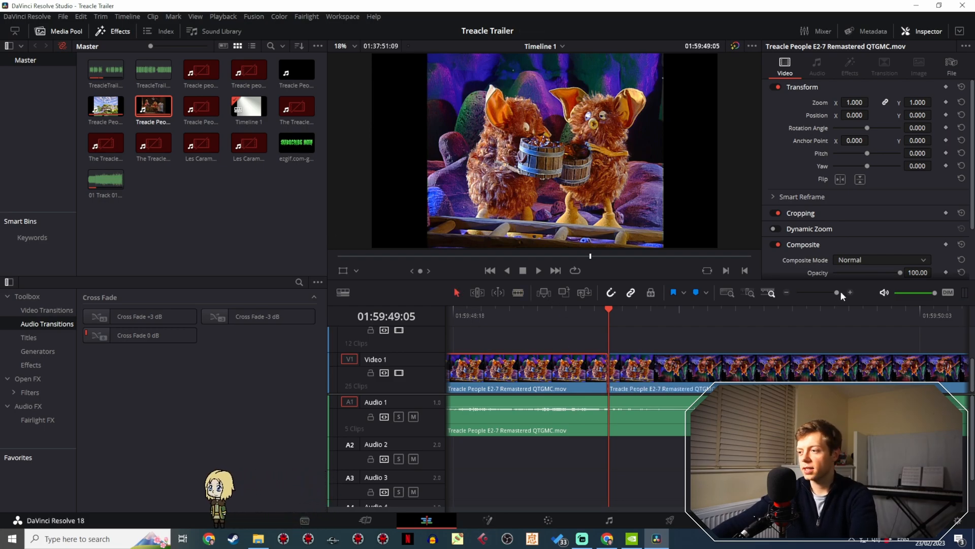
- Paste the cave creatures clip into the trailer and fill the Video 2 gap with it, closing up the clip before it
drag(837, 292, 788, 296)
drag(451, 311, 443, 311)
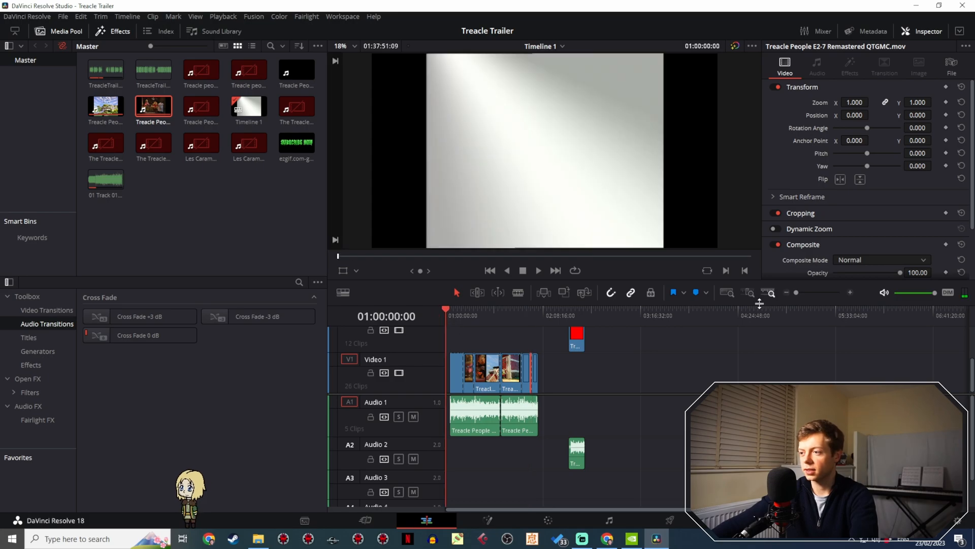
drag(795, 294, 821, 295)
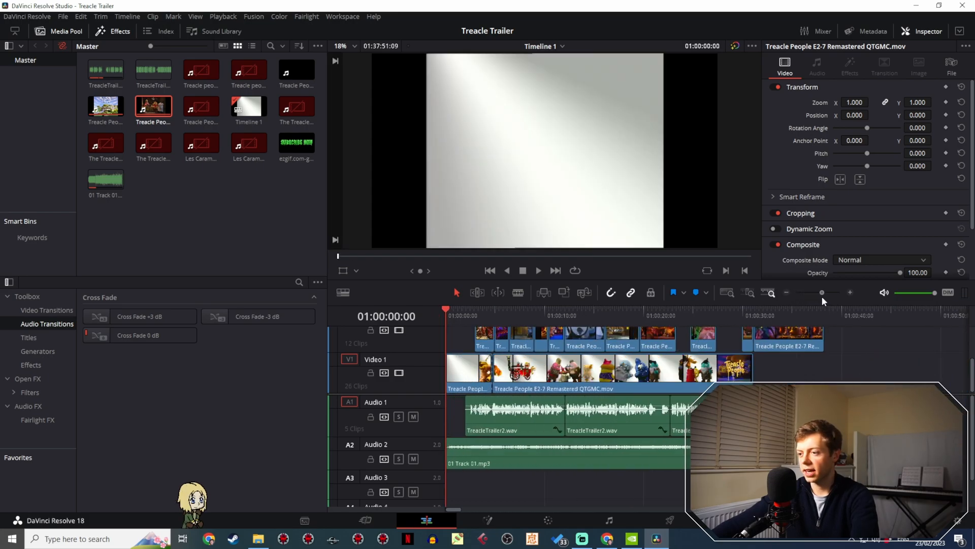
click(825, 315)
key(ctrl+v)
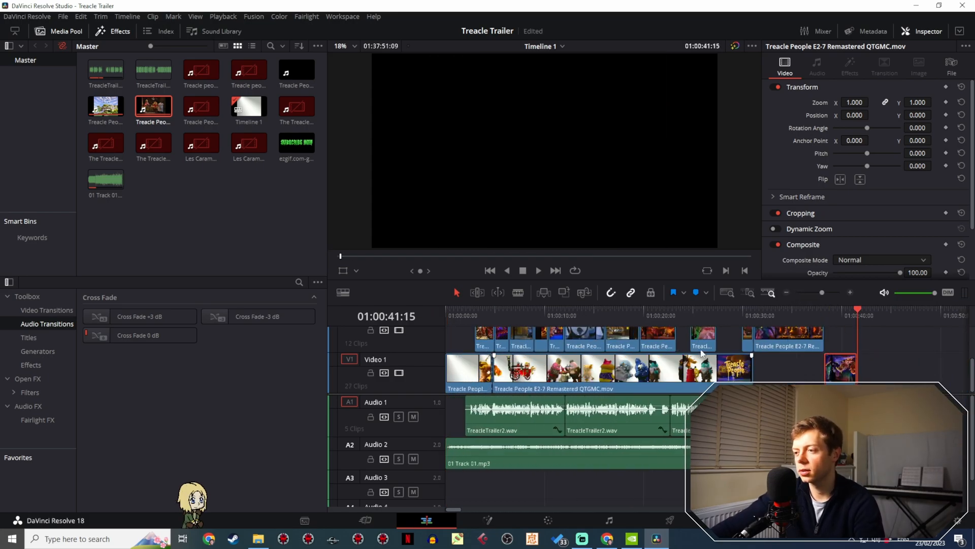
drag(699, 338, 695, 338)
drag(827, 374, 713, 339)
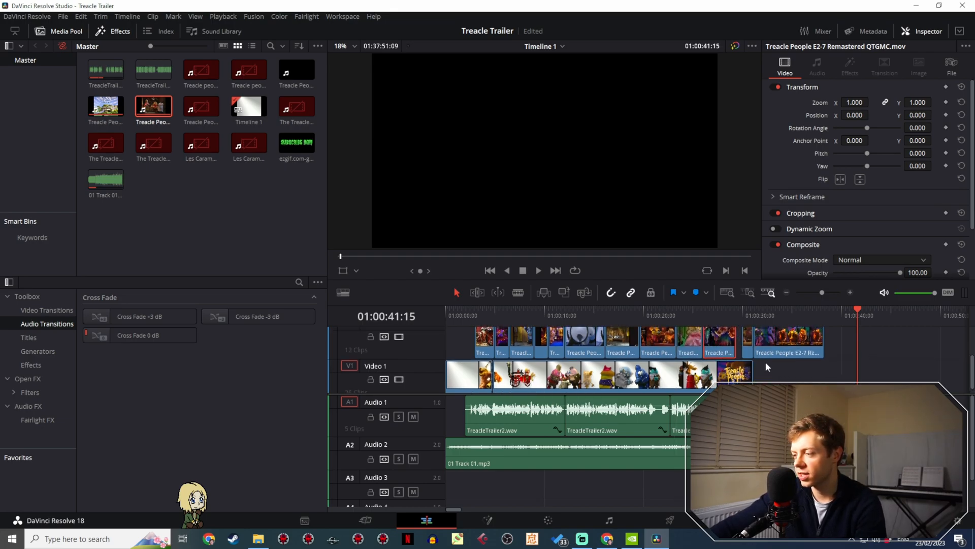
- Play the trailer from the beginning to check the Video 2 shots against the voice-over
scroll(765, 366, up, 2)
drag(453, 314, 429, 314)
key(space)
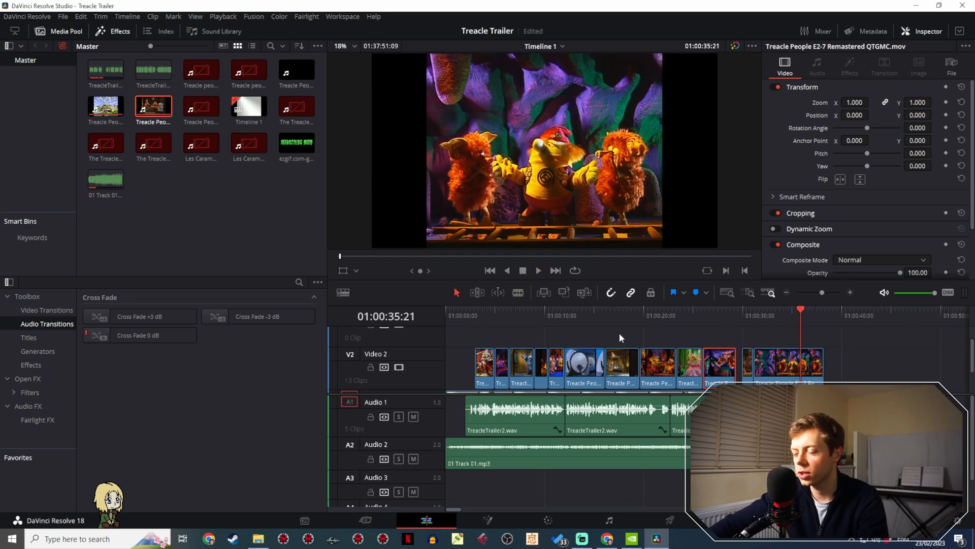
drag(819, 291, 825, 291)
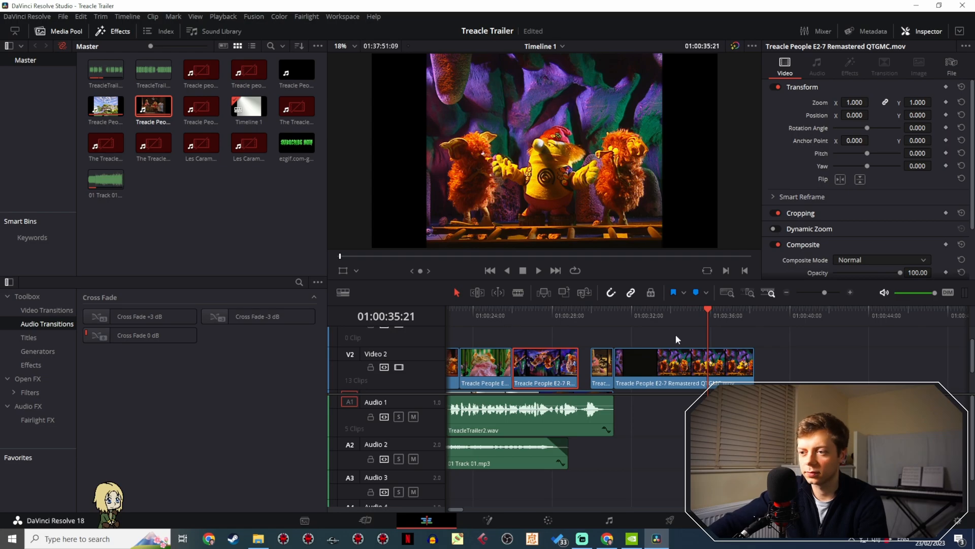
drag(501, 316, 477, 321)
key(space)
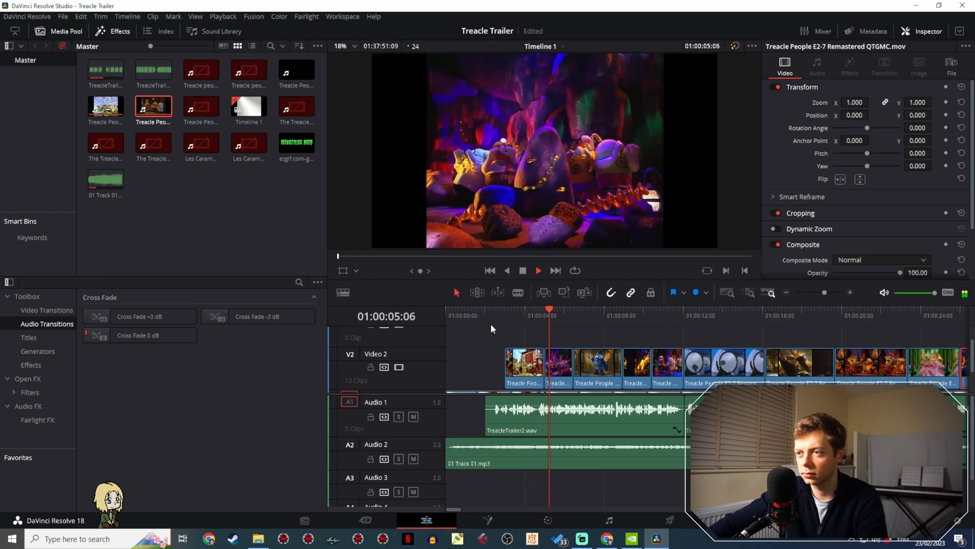
key(space)
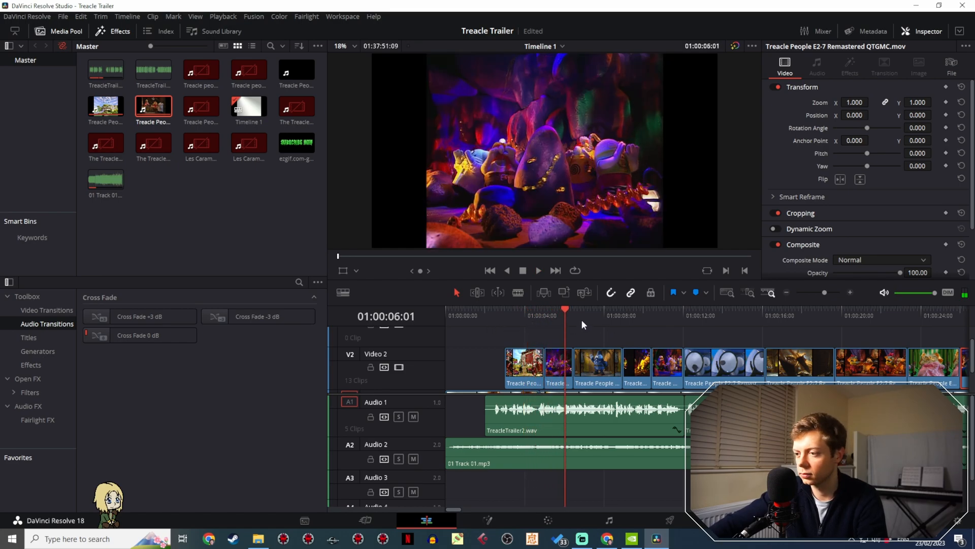
- Move the purple cave clip on Video 2 earlier to start at 01:00:04:18, overlapping the end of the barn clip
click(533, 315)
key(space)
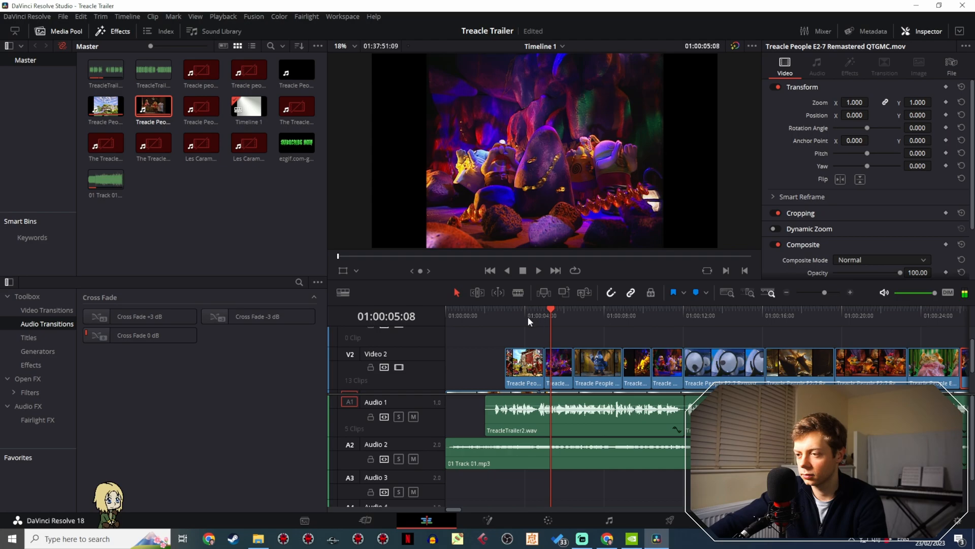
click(528, 316)
key(space)
drag(825, 292, 836, 292)
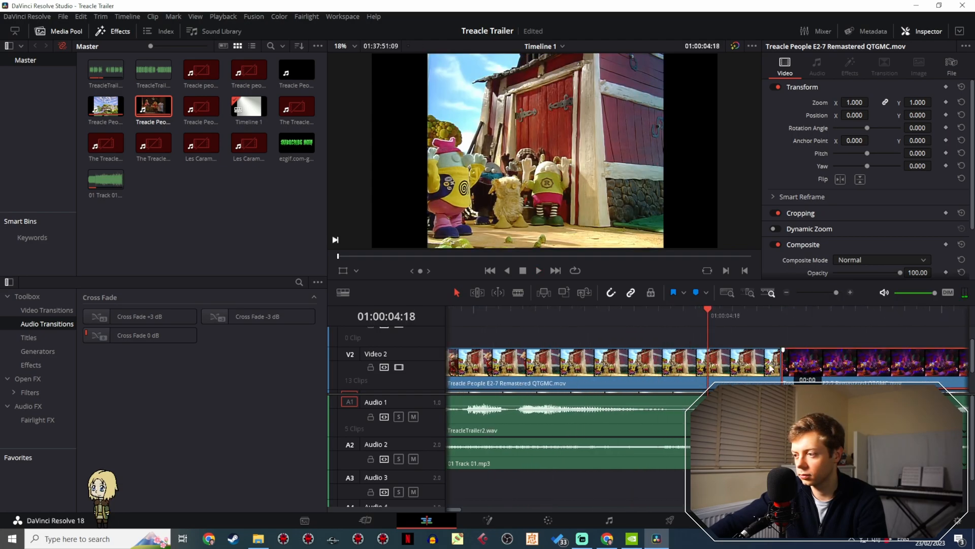
drag(762, 363, 723, 362)
- Play the barn-to-cave cut and shift the purple cave clip further earlier to start at about 01:00:04:15
click(631, 315)
key(space)
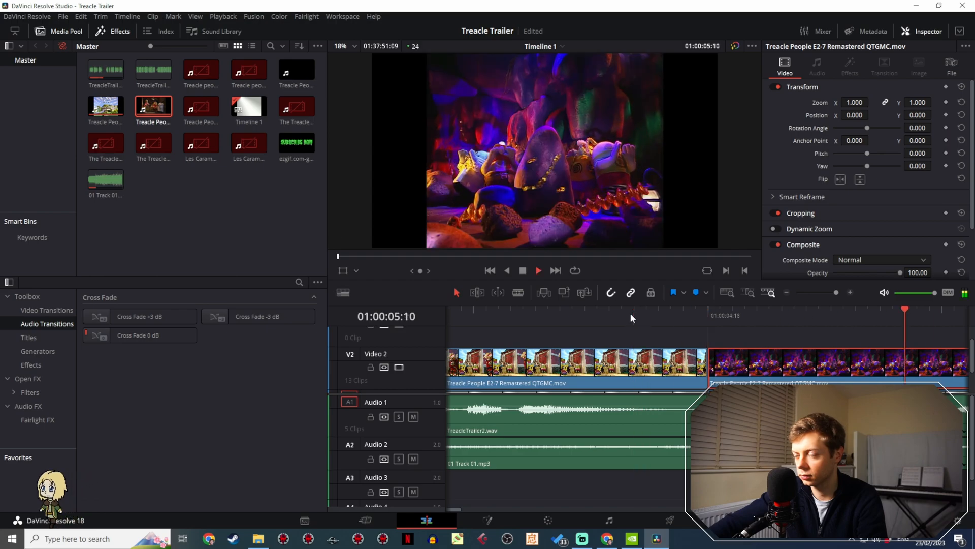
key(space)
drag(727, 374, 690, 374)
click(585, 317)
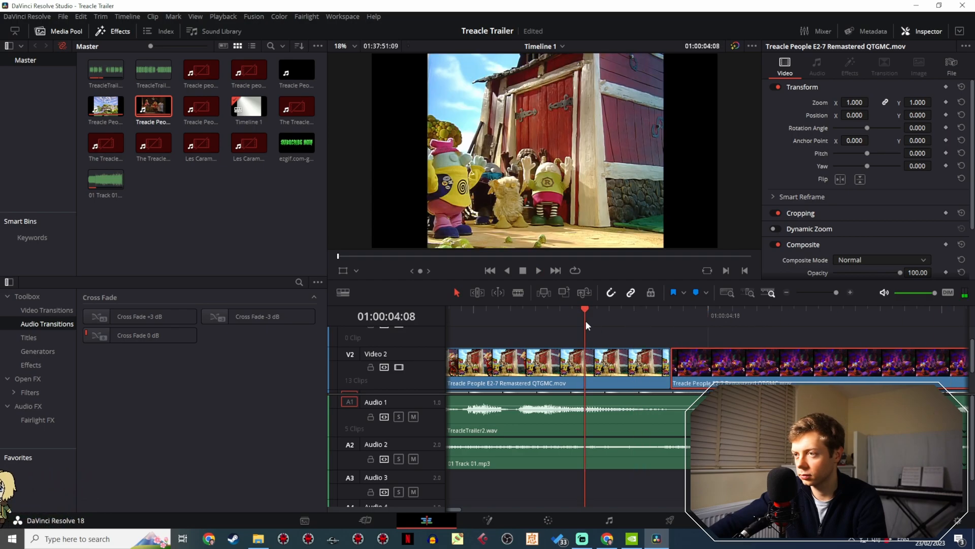
key(space)
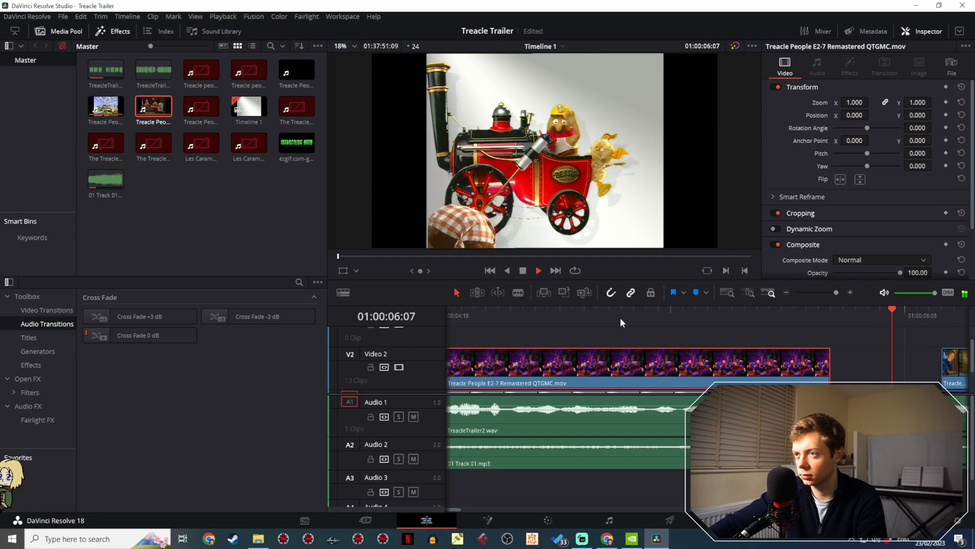
key(space)
- Move the blue policeman clip directly after the purple cave clip and trim its end to a duration of 01:05
drag(833, 292, 829, 293)
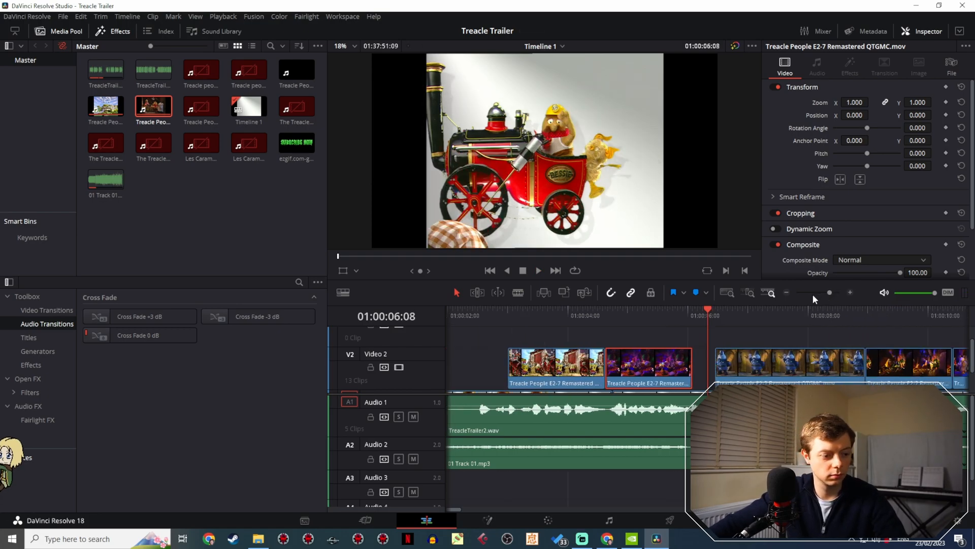
drag(767, 362, 745, 358)
click(616, 312)
key(space)
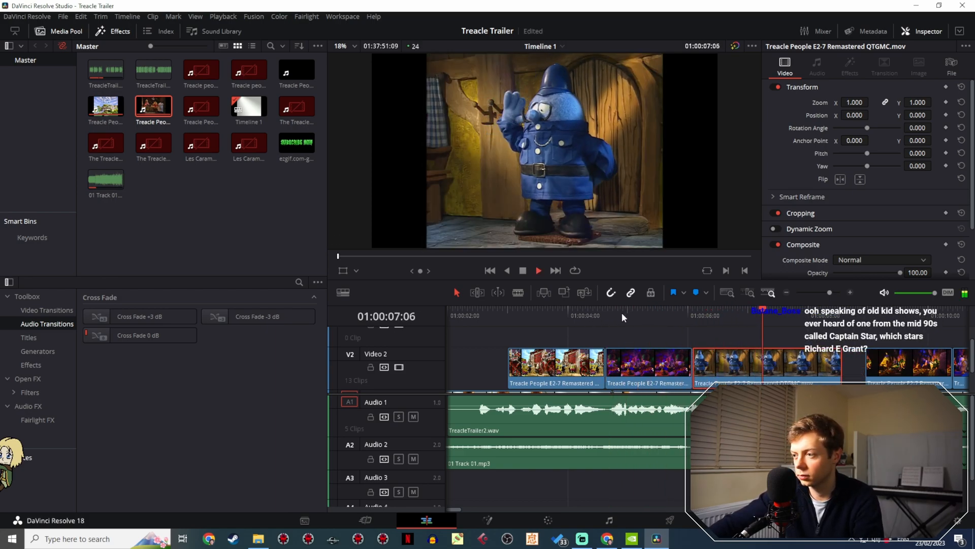
drag(835, 362, 757, 354)
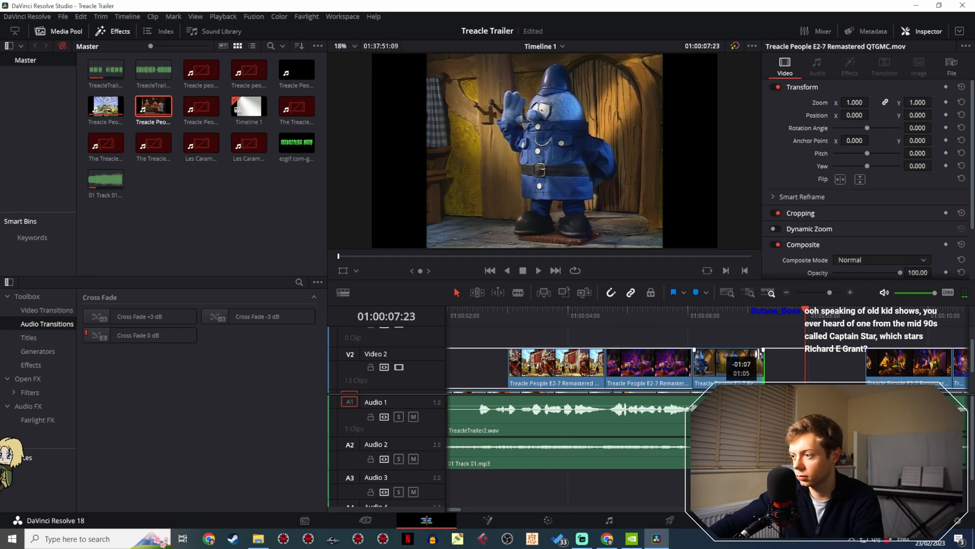
click(649, 315)
key(space)
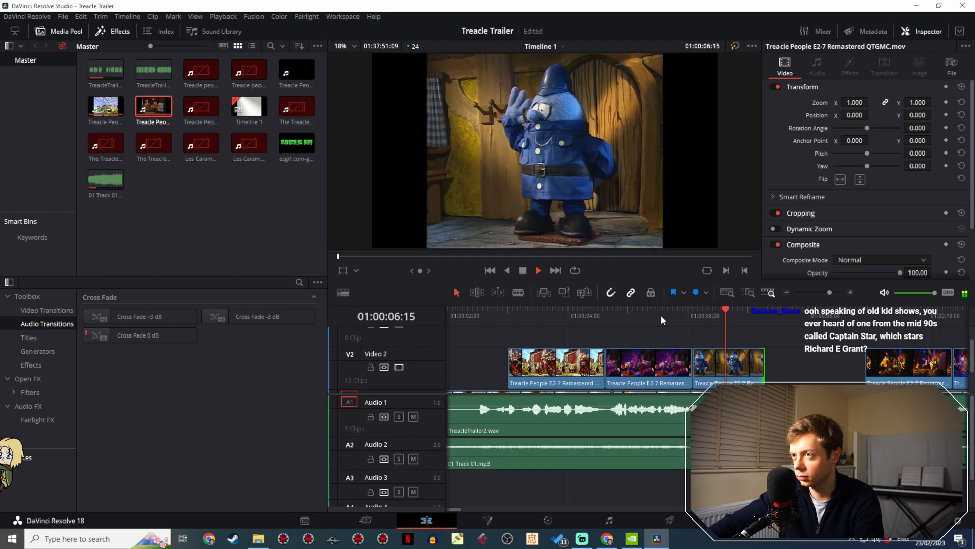
- Move the mine cart clip directly after the policeman clip on Video 2 and play the new cut
drag(890, 364, 790, 363)
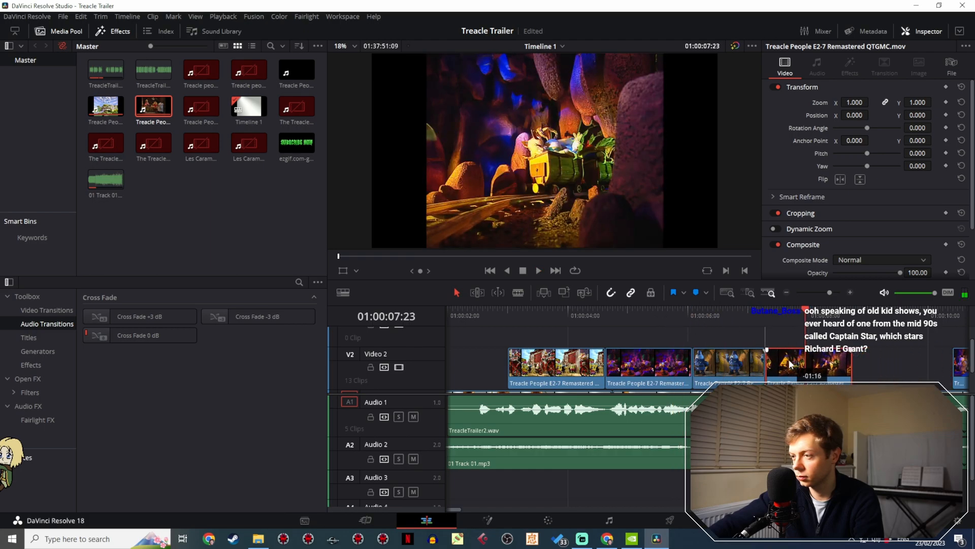
click(736, 317)
key(space)
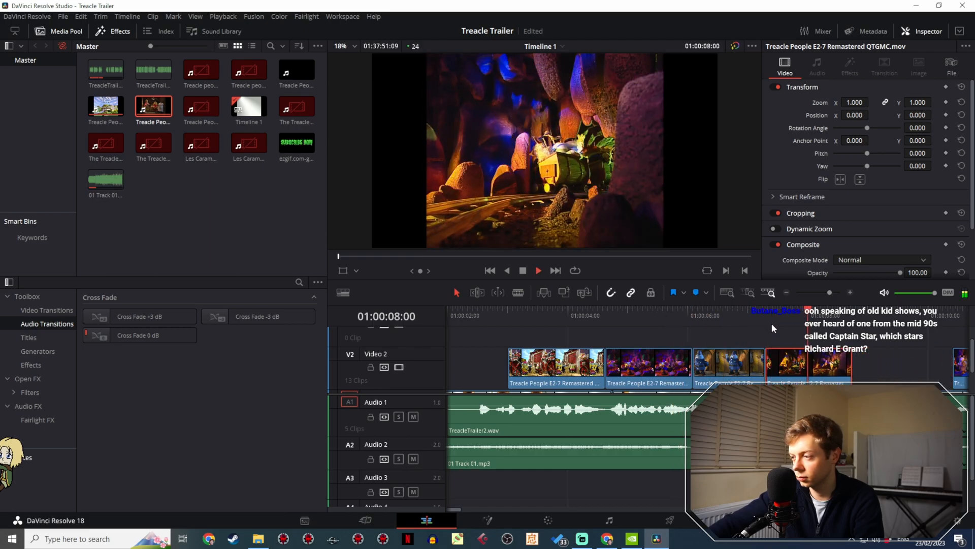
- Move the cave clip preceding the magnifying glass shot to the end of the Video 2 clips
drag(828, 292, 822, 292)
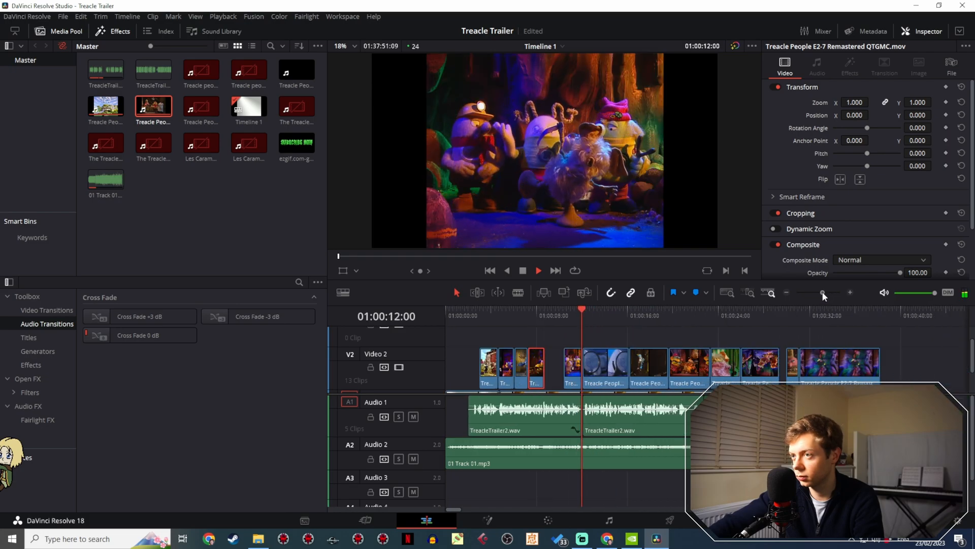
key(space)
drag(572, 365, 896, 359)
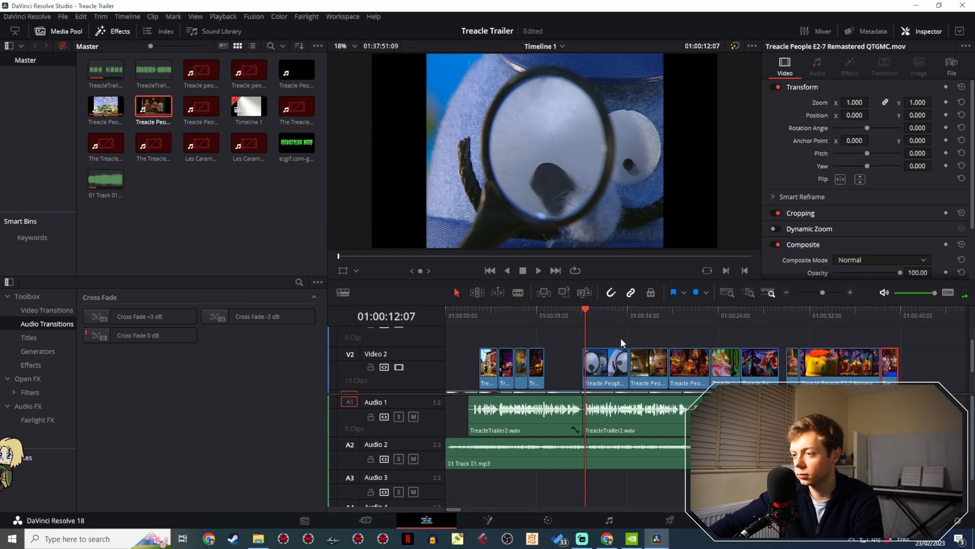
- Replay the gap after the mine cart clip and the magnifying glass shot, up to about 01:00:14
click(560, 321)
key(space)
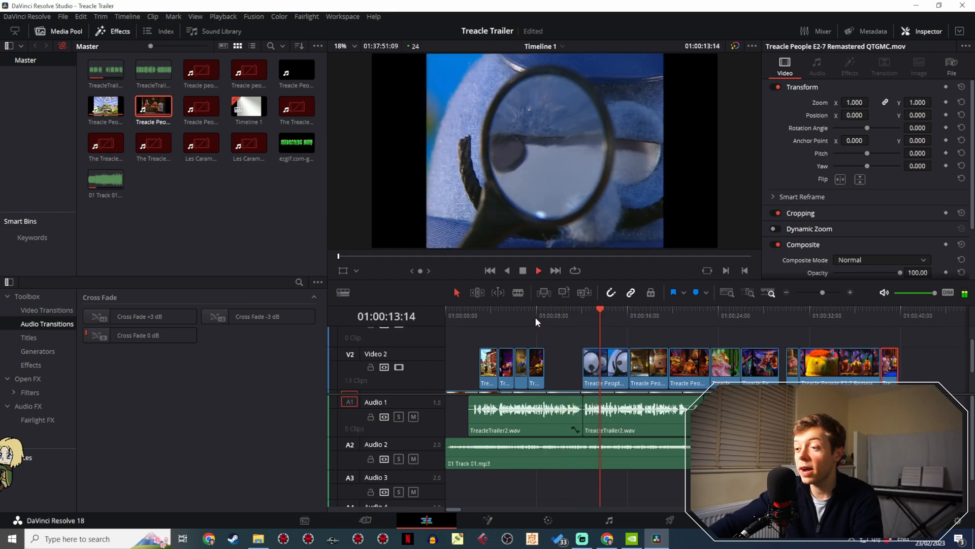
key(space)
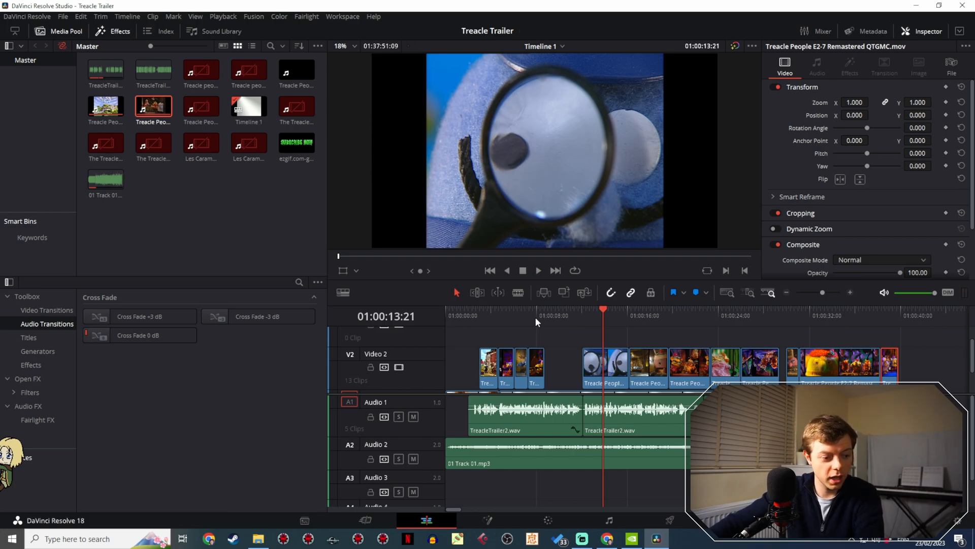
click(535, 317)
key(space)
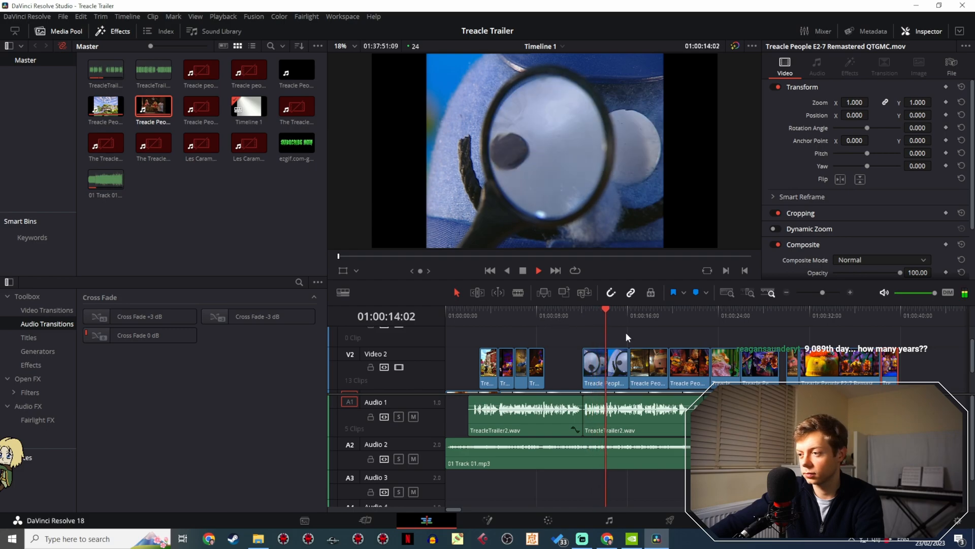
key(space)
drag(823, 292, 829, 292)
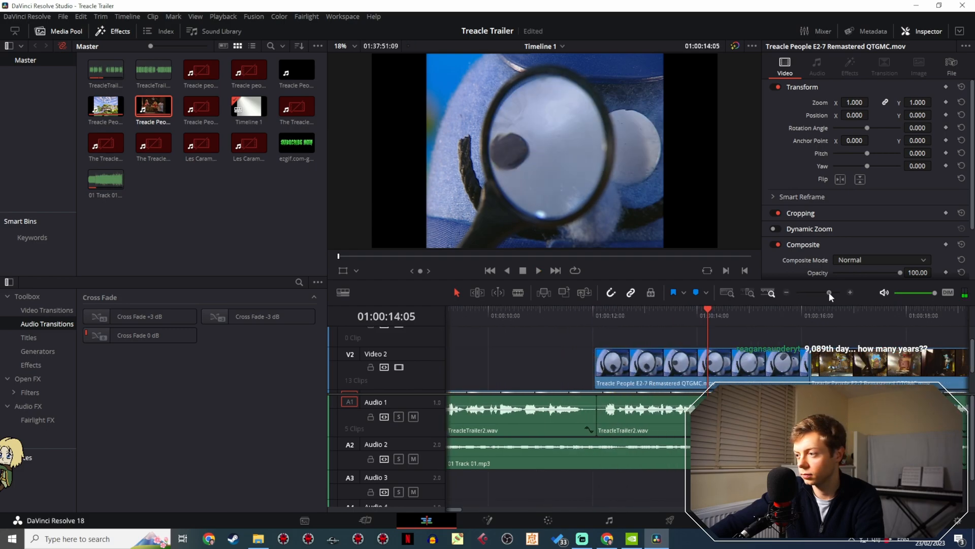
- Move the sleeping character with the pink blanket on Video 2 onto the middle of the magnifying glass shot
drag(861, 361, 756, 362)
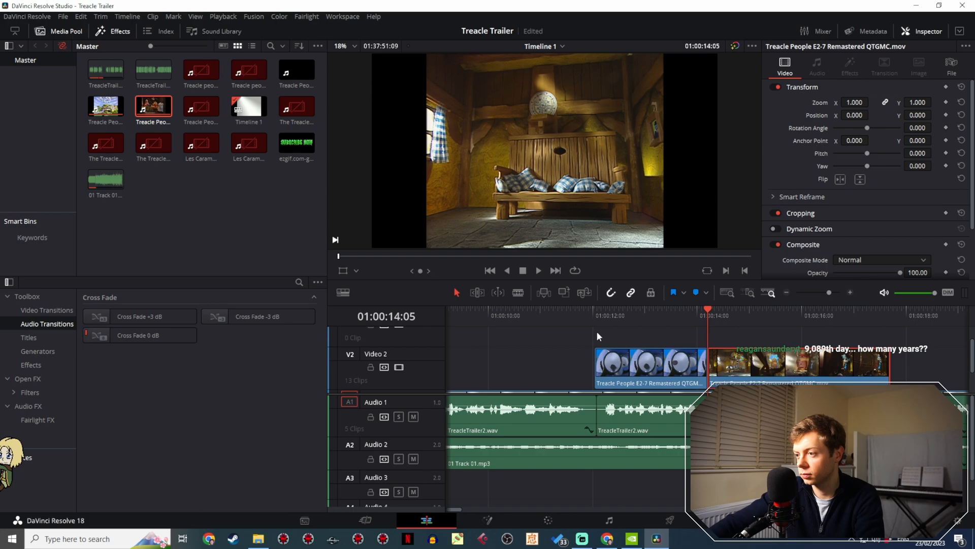
drag(828, 290, 824, 292)
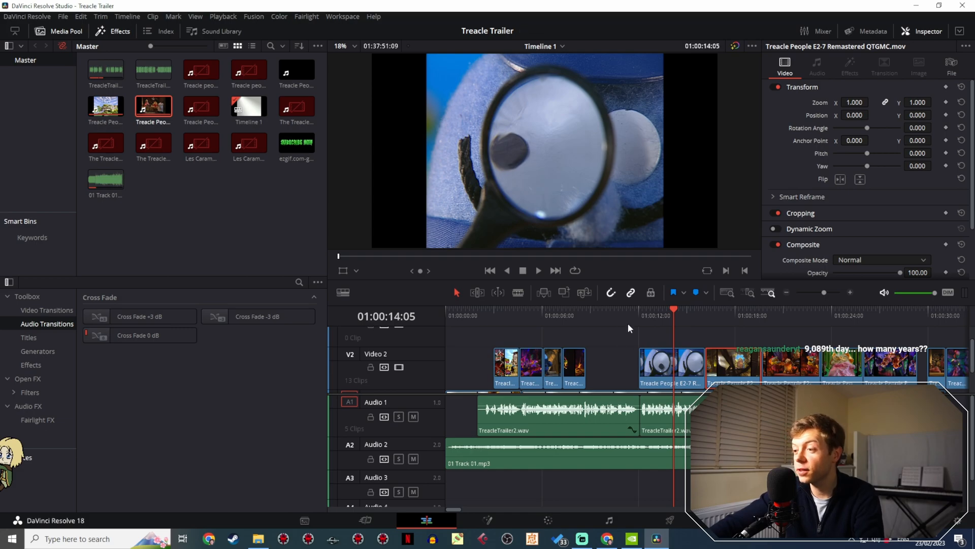
click(632, 310)
key(space)
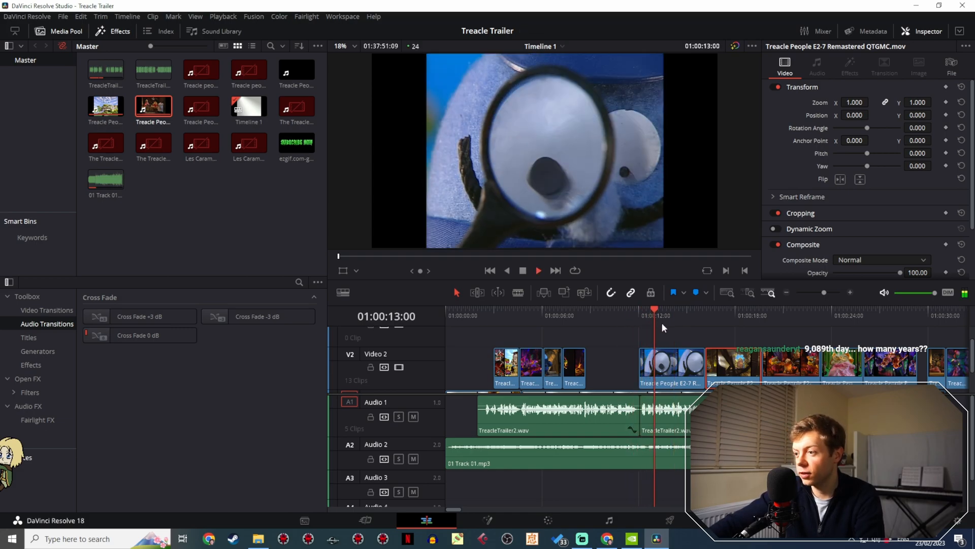
key(space)
drag(852, 366, 685, 358)
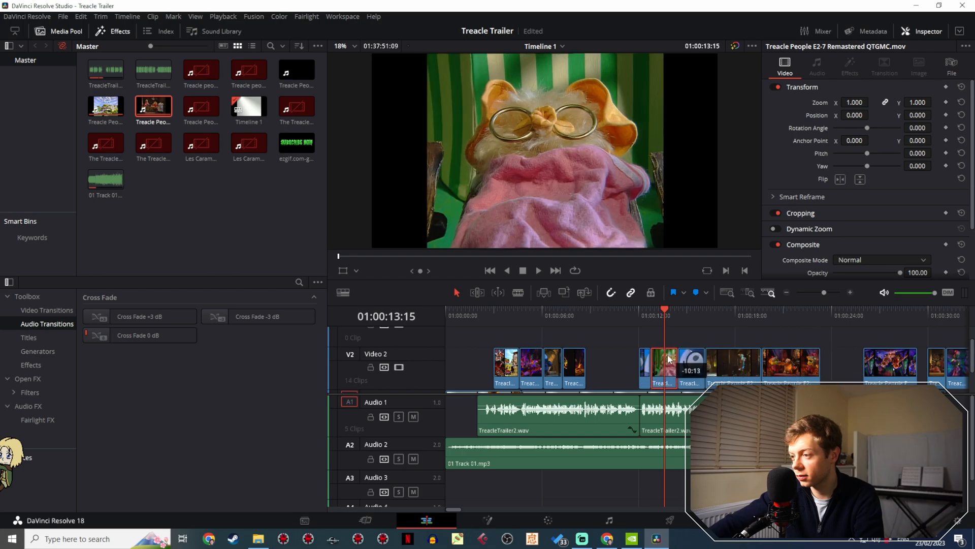
- Shift the pink blanket clip to start at 01:00:13:09 and extend the preceding magnifying glass clip to meet it
click(636, 313)
key(space)
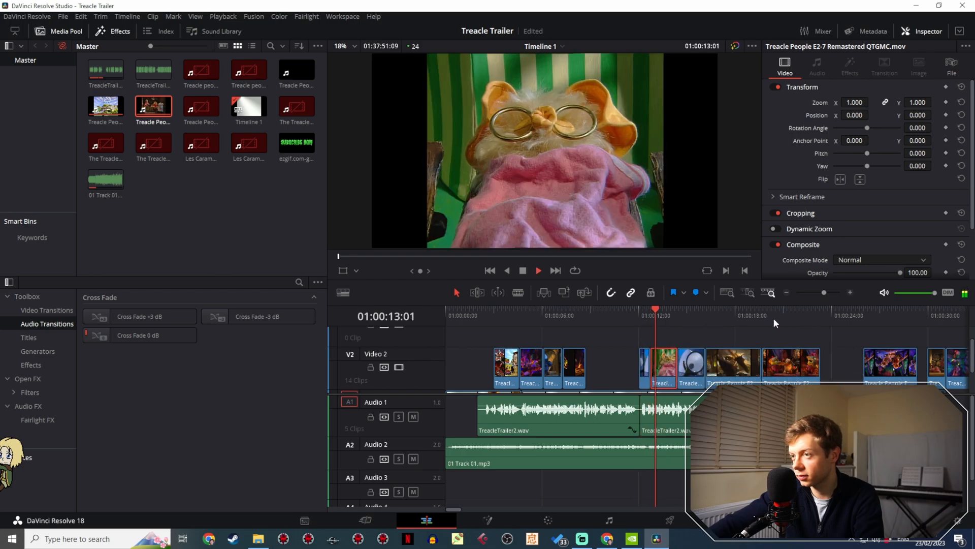
drag(826, 290, 832, 290)
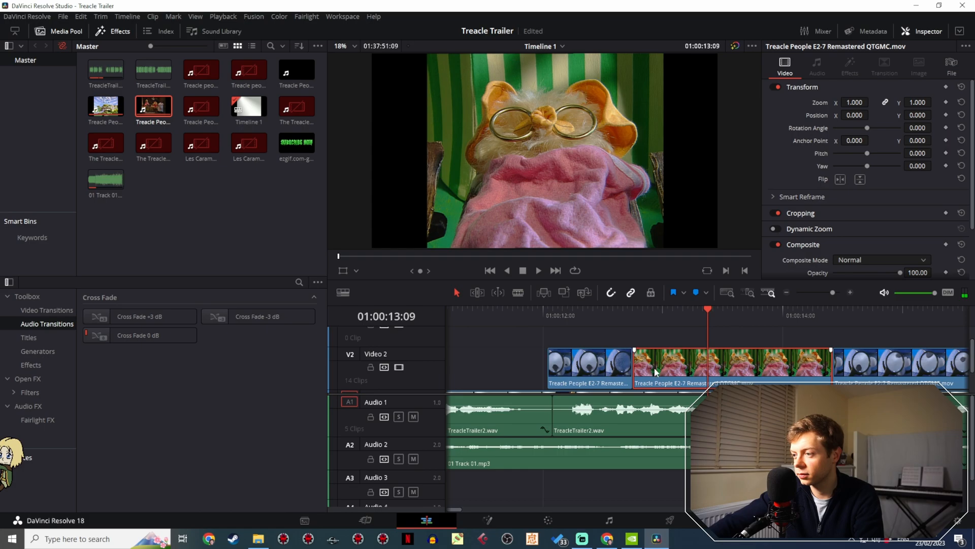
drag(656, 372, 731, 373)
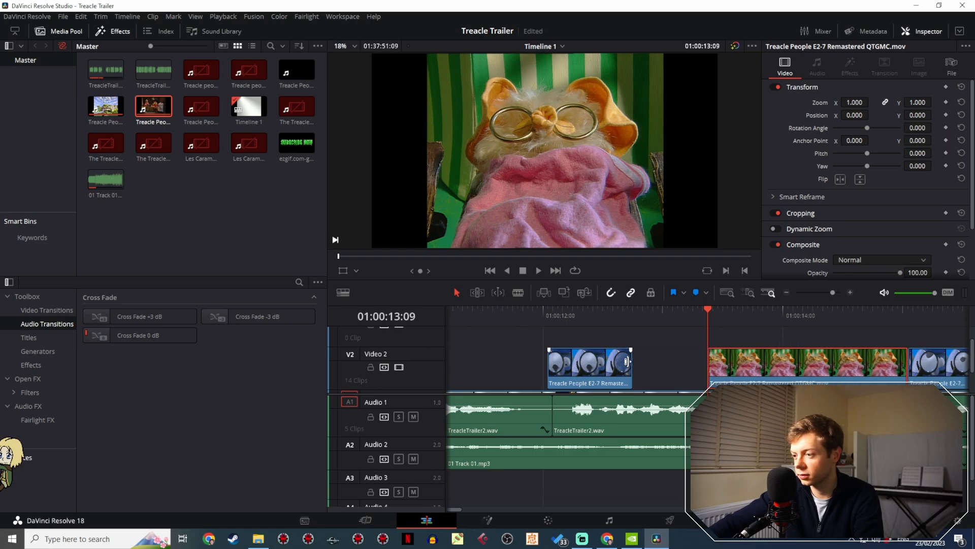
drag(628, 361, 706, 361)
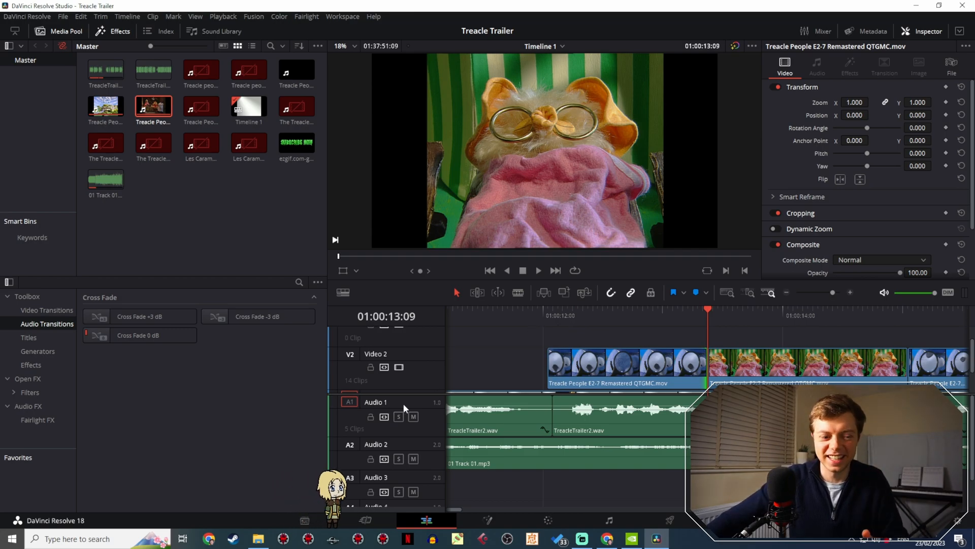
- Play the new cut and move the short barrel-cellar clip of the pink character onto Video 3 at 01:00:14:14
click(529, 316)
key(space)
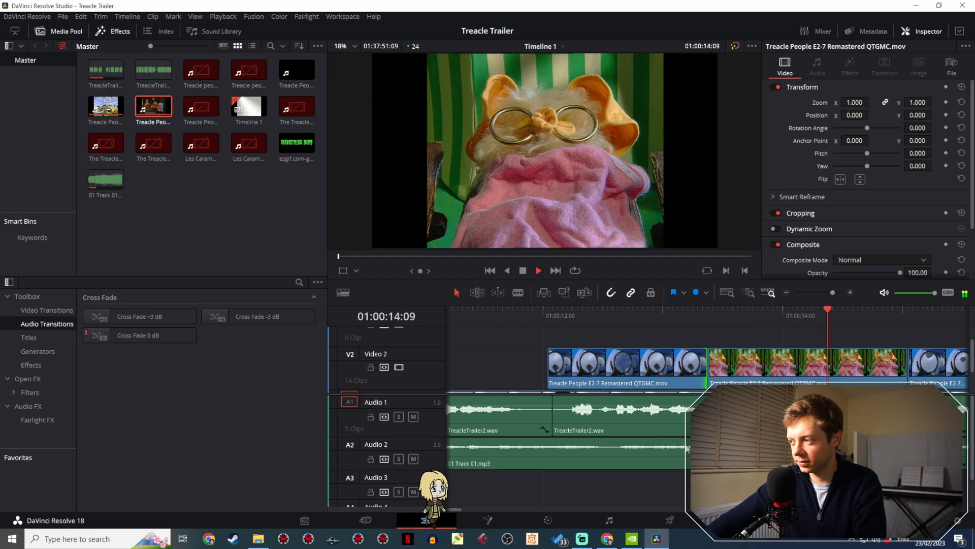
key(space)
drag(831, 292, 822, 294)
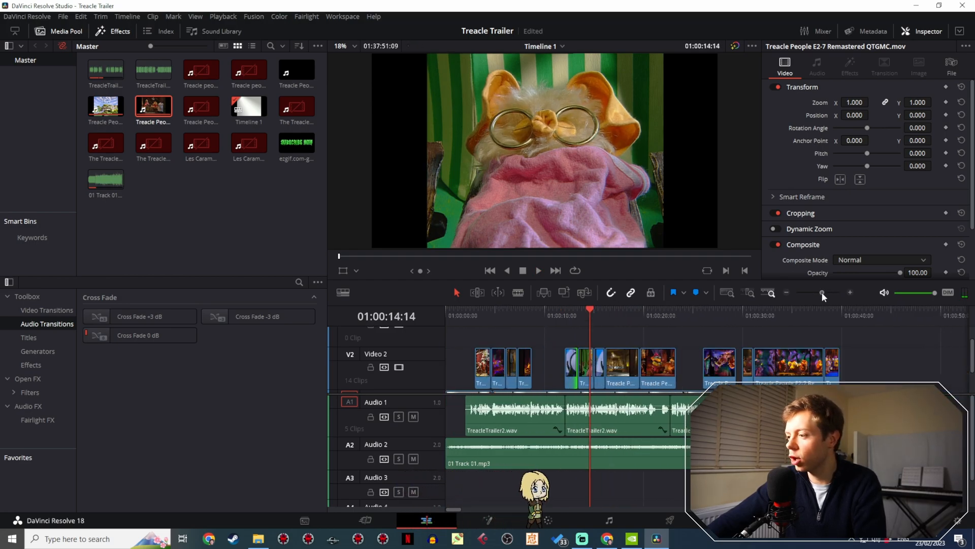
drag(752, 375, 691, 372)
drag(822, 293, 824, 292)
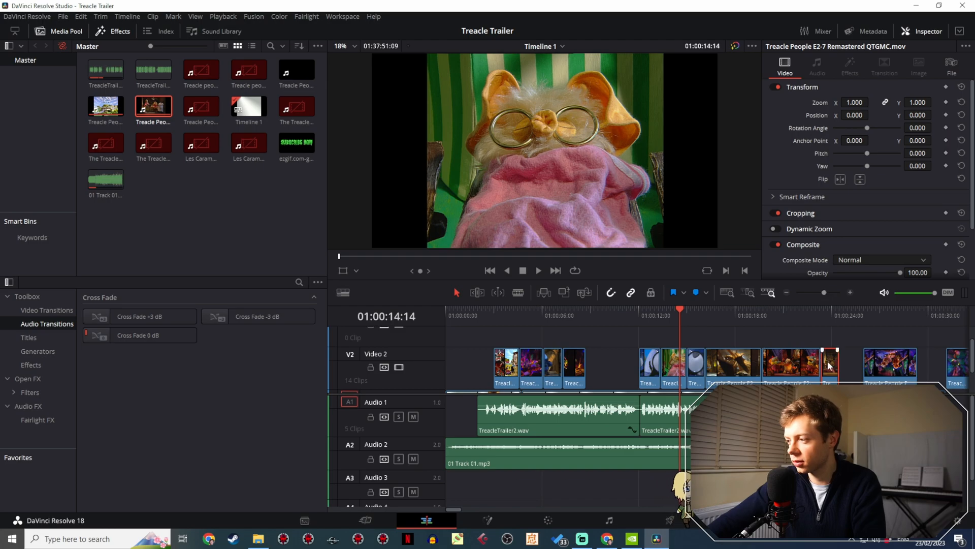
drag(830, 365, 688, 339)
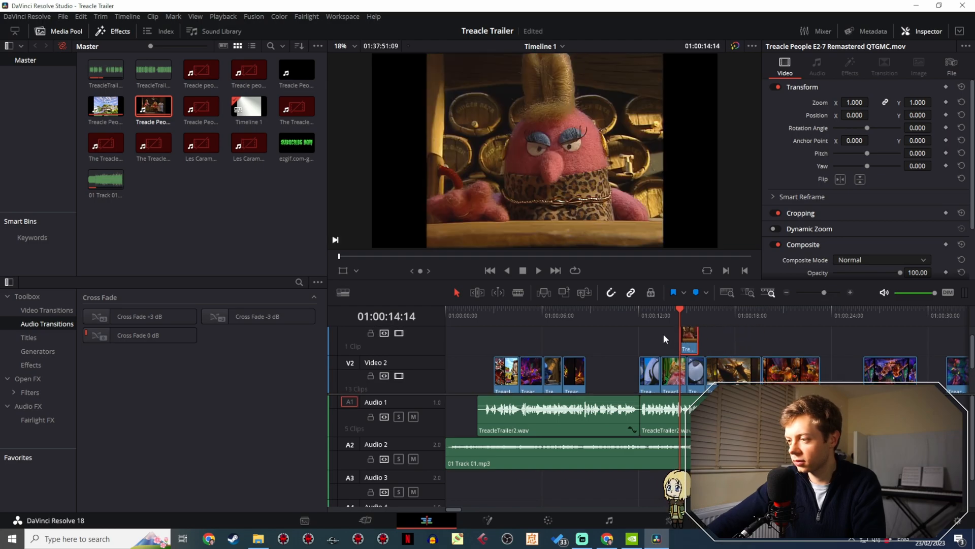
- Shift the barrel-cellar clip on Video 3 earlier so it starts at 01:00:14:08
click(662, 313)
key(space)
drag(824, 292, 838, 293)
drag(794, 339, 737, 334)
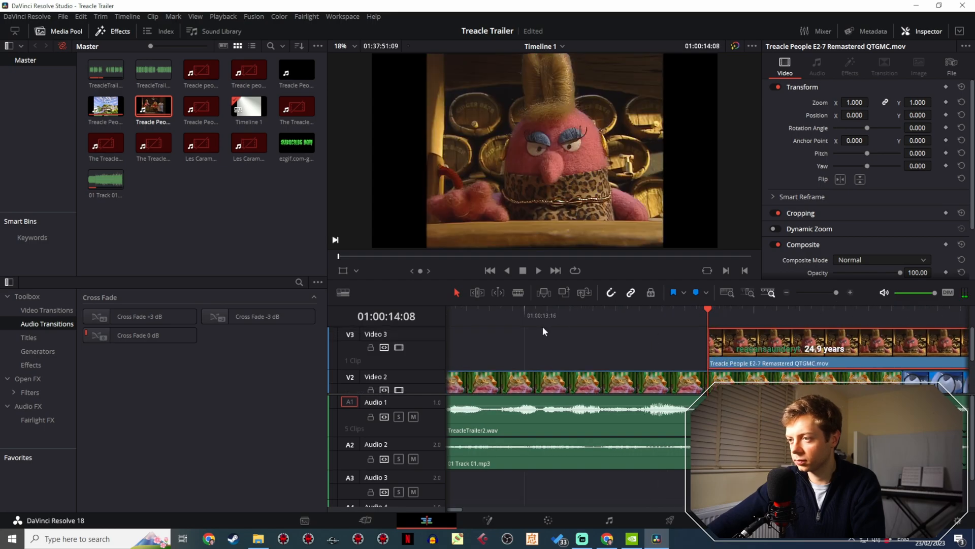
- Replay the sequence from the pink blanket shot through the barrel-cellar clip, up to 01:00:16:14
drag(461, 315, 459, 313)
key(space)
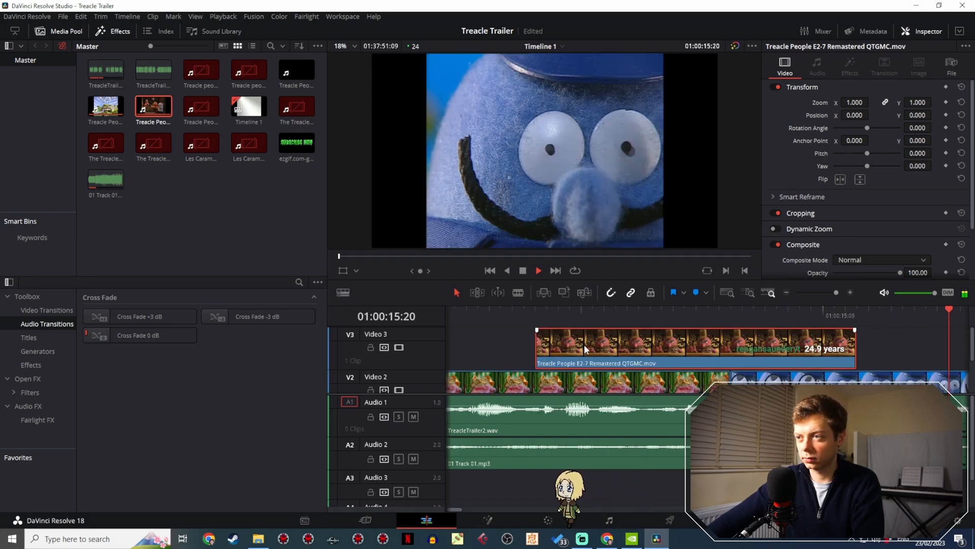
key(space)
click(837, 290)
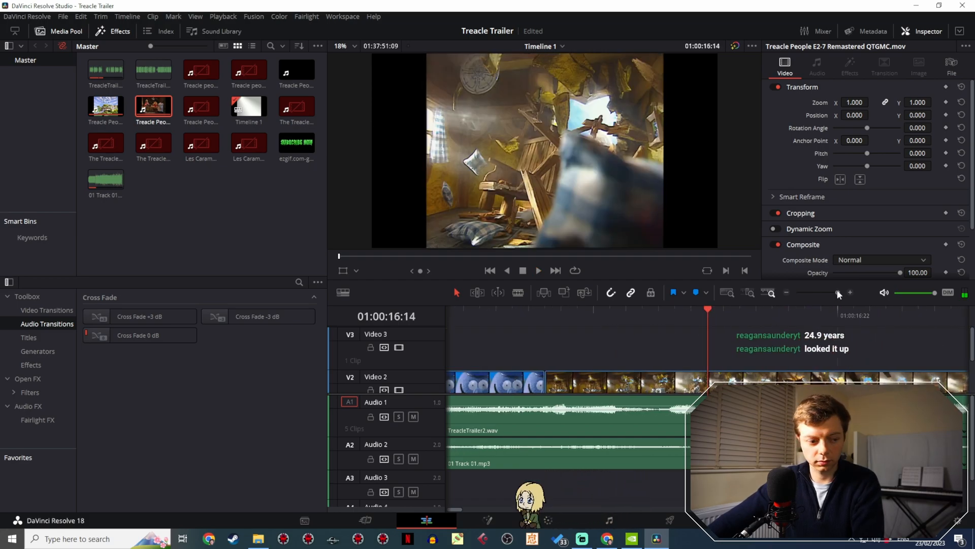
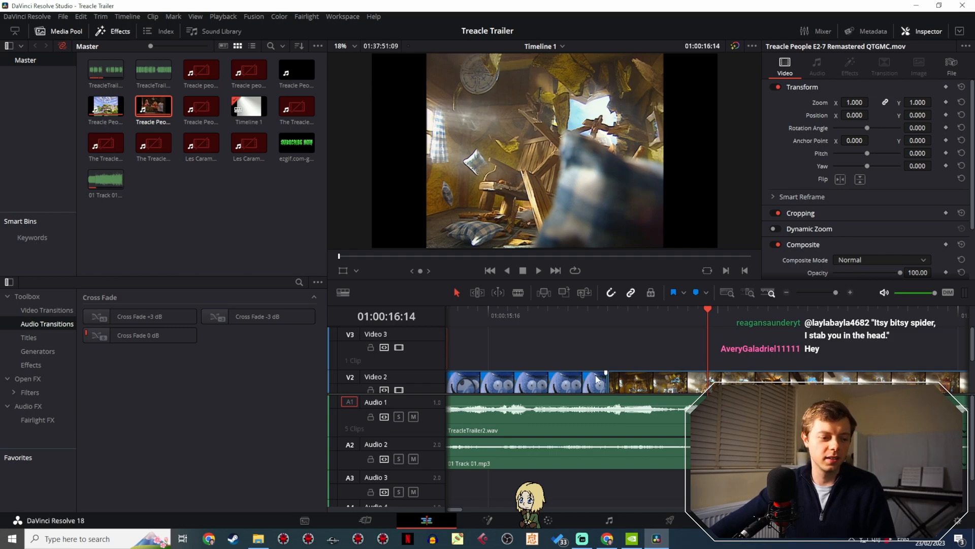
- Play the trailer from the start of the timeline up to 01:00:30:21
drag(485, 310, 449, 319)
click(449, 318)
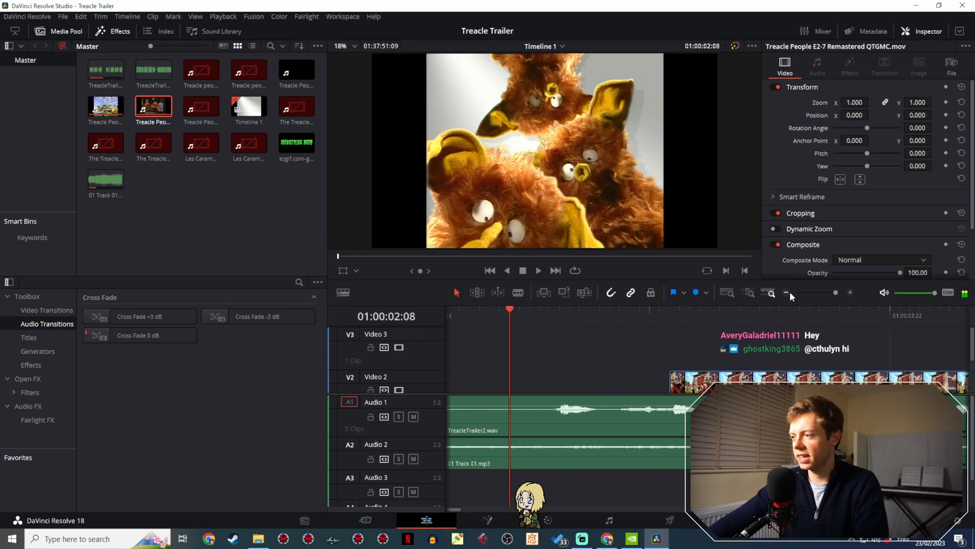
drag(836, 293, 821, 292)
drag(522, 321, 431, 315)
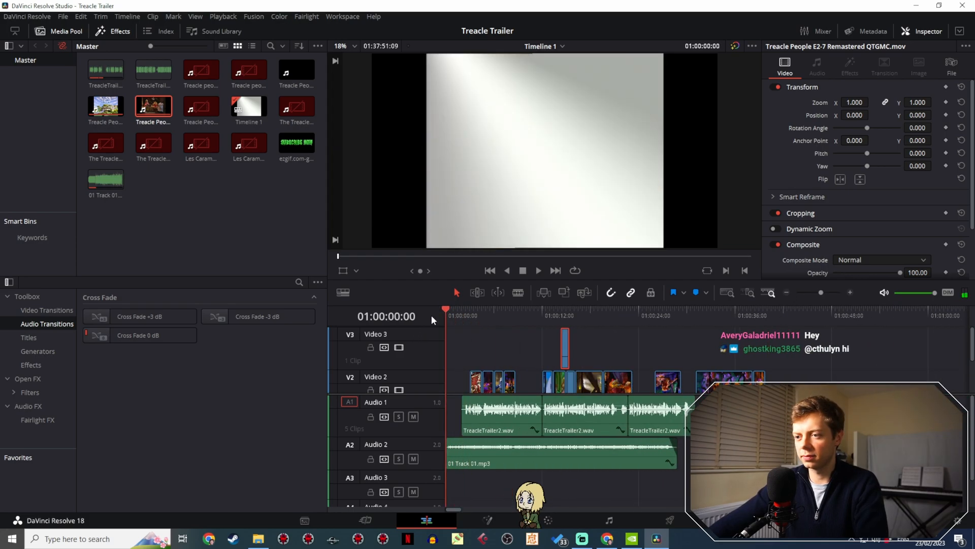
key(space)
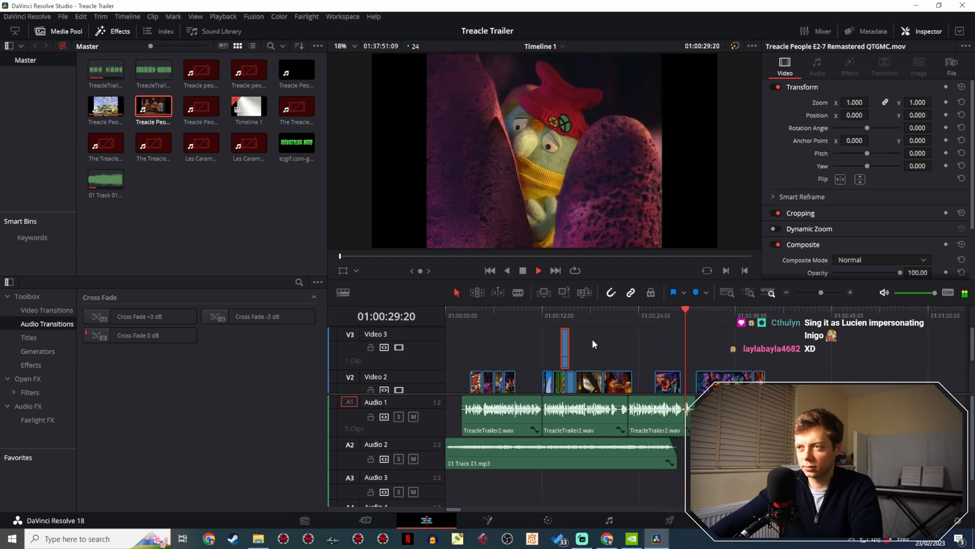
key(space)
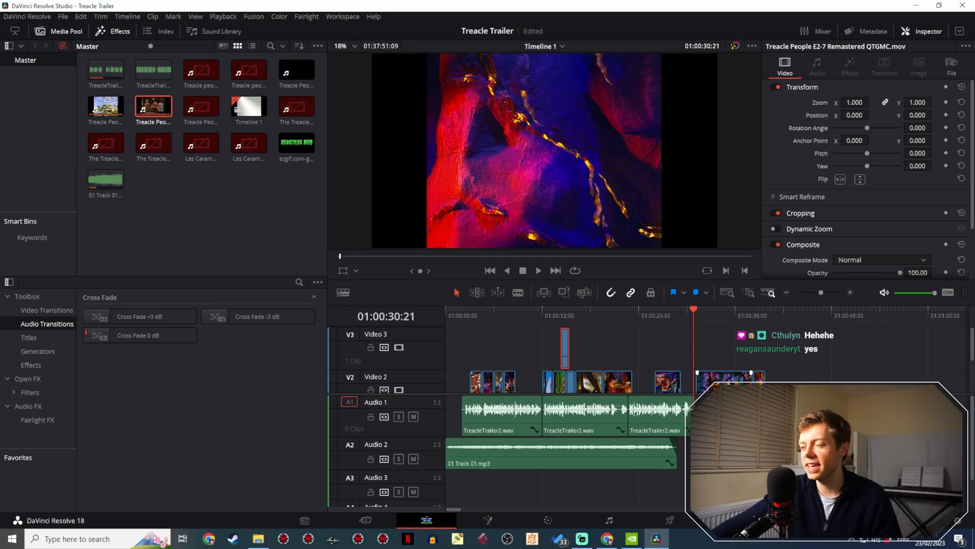
- Move the long cave clip from Video 2 at 01:00:30:21 to Video 3 so it starts at 01:00:19:16
drag(730, 378, 626, 341)
drag(606, 347, 634, 342)
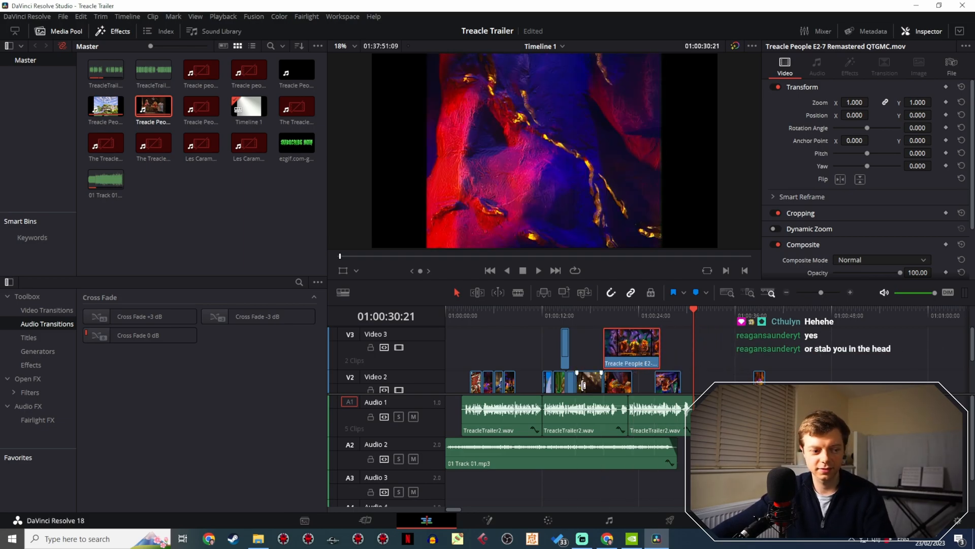
drag(611, 315, 608, 317)
drag(821, 292, 827, 292)
- Replay the sequence from 01:00:12:02 through the relocated Video 3 cave clip, up to 01:00:23:15
click(527, 310)
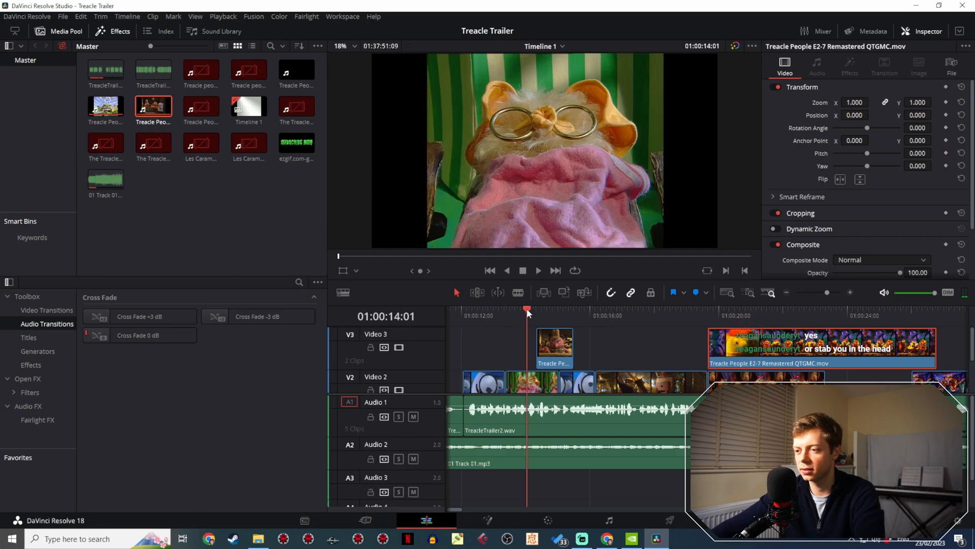
key(space)
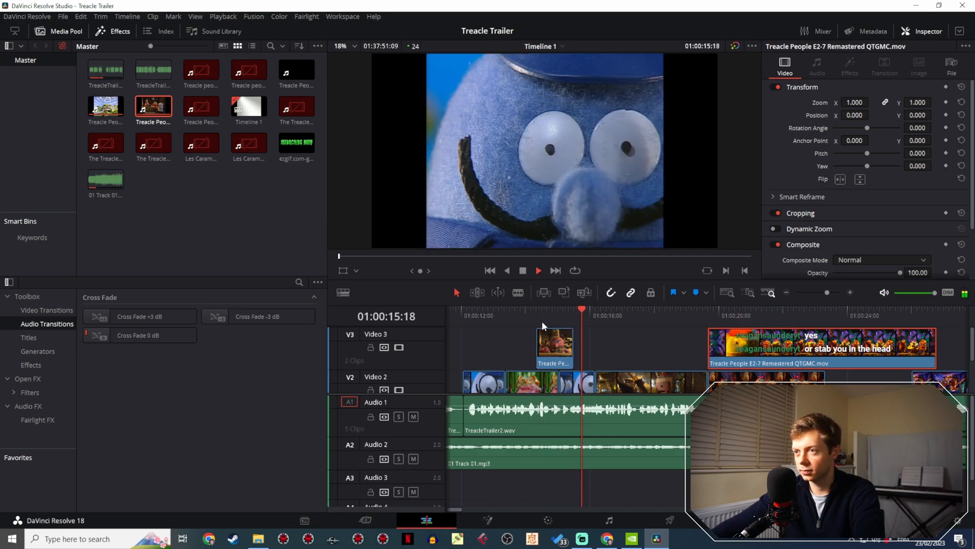
click(462, 313)
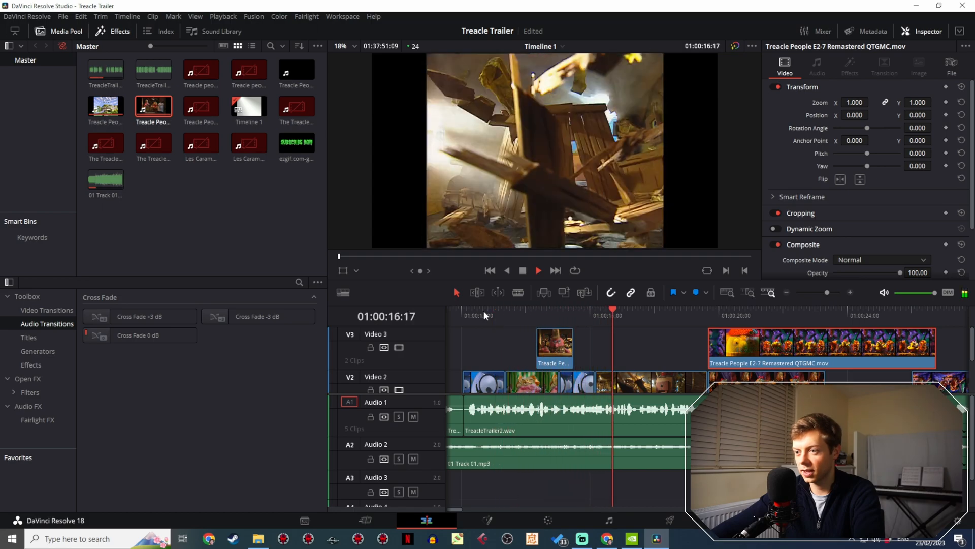
key(space)
click(464, 315)
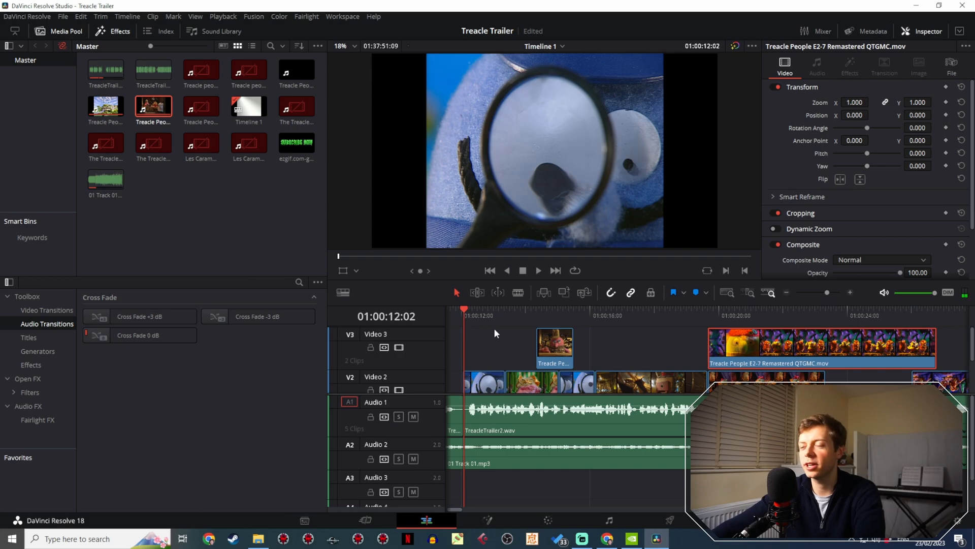
key(space)
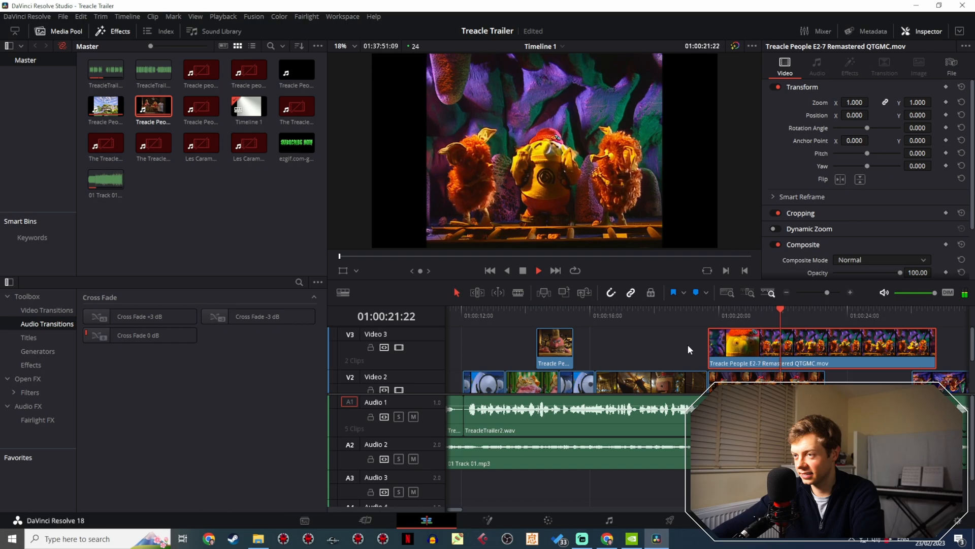
key(space)
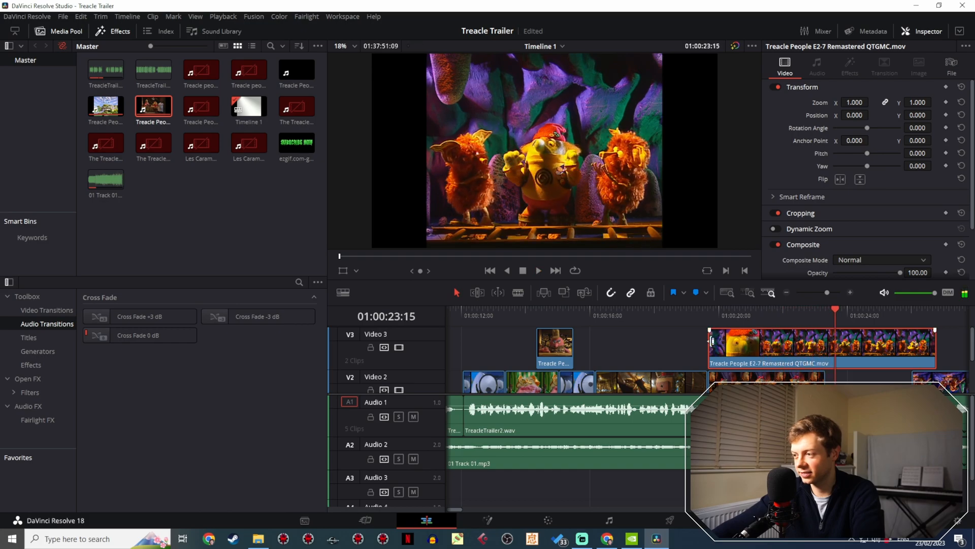
- Play the Video 3 cave clip from 01:00:19:16 and split it at the join between the two voice-over segments
scroll(601, 329, right, 5)
click(574, 313)
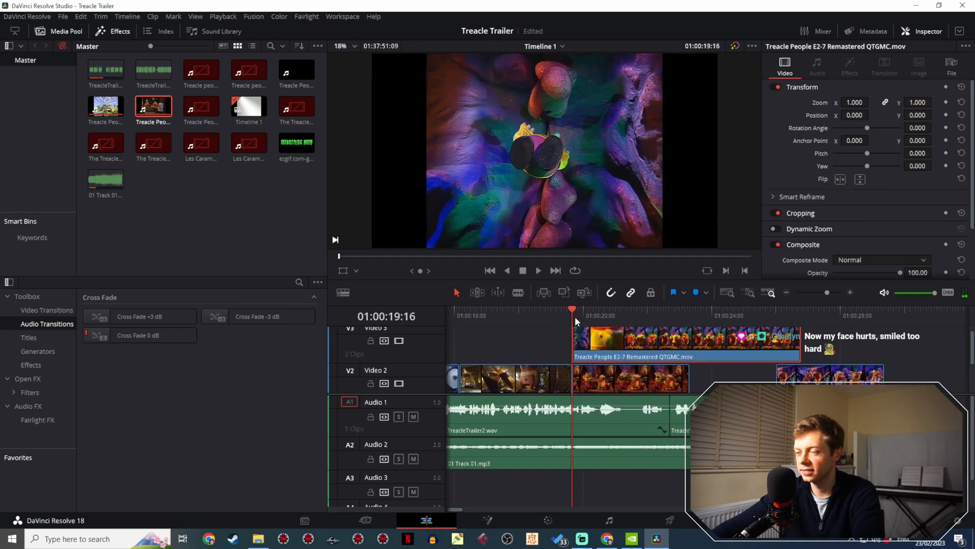
key(space)
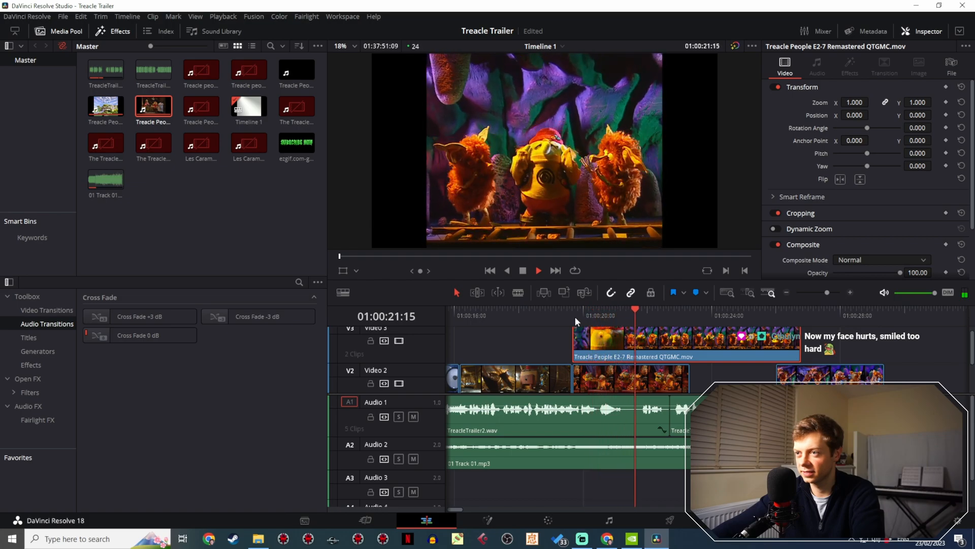
key(space)
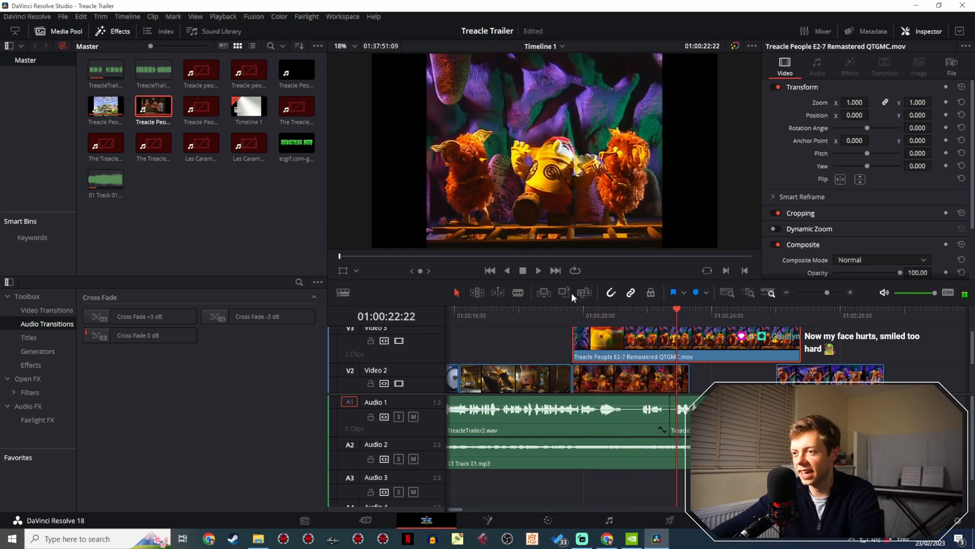
click(518, 292)
key(ctrl+b)
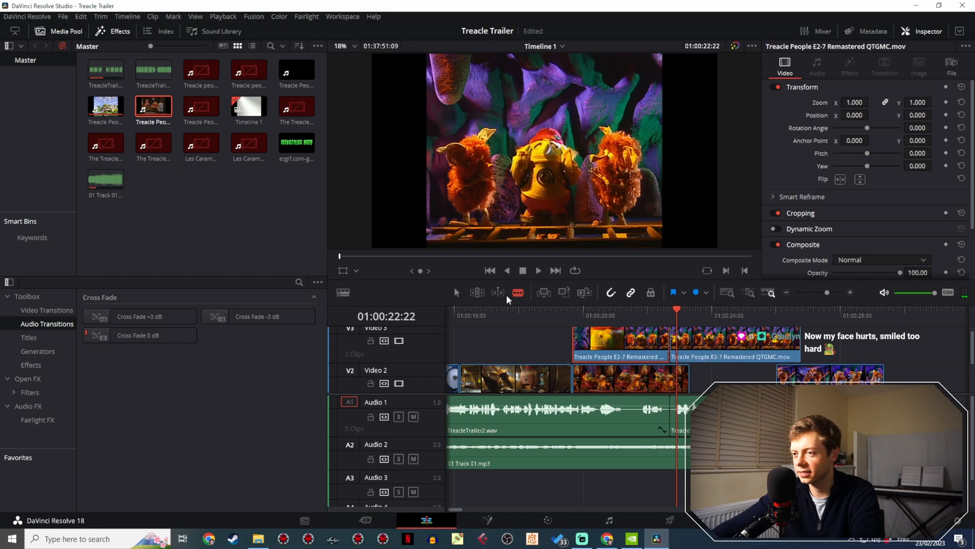
click(456, 292)
- Roll the new cut on Video 3 one frame later to 01:00:22:18 and play across it
click(635, 312)
key(space)
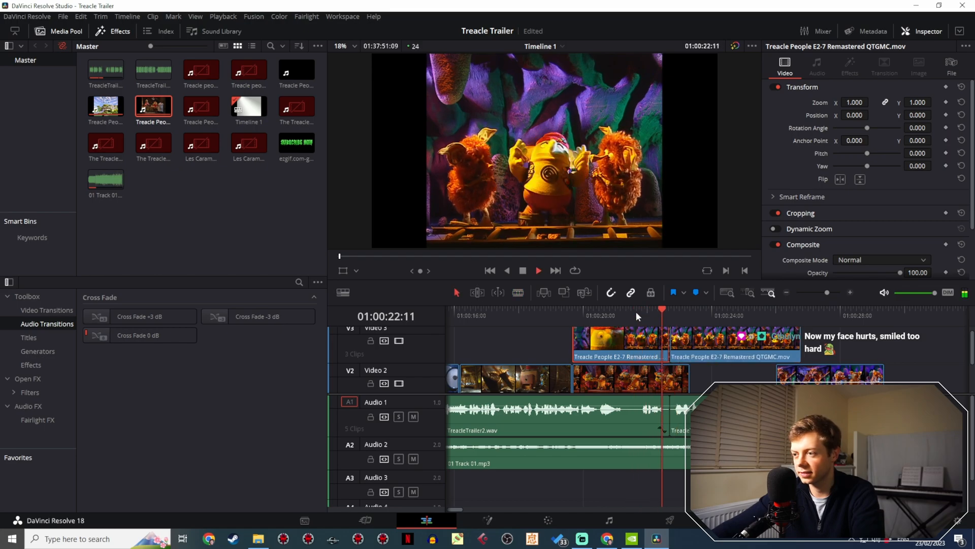
key(space)
click(673, 346)
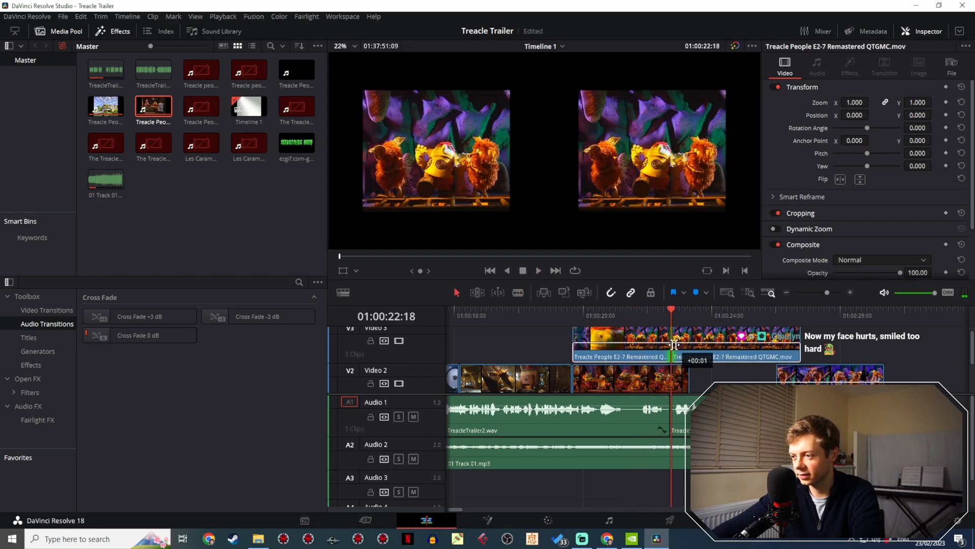
key(space)
key(space)
- Move the split clip's second half later on Video 3 and place the covered Video 2 clip directly after the next cave clip
drag(732, 349, 893, 348)
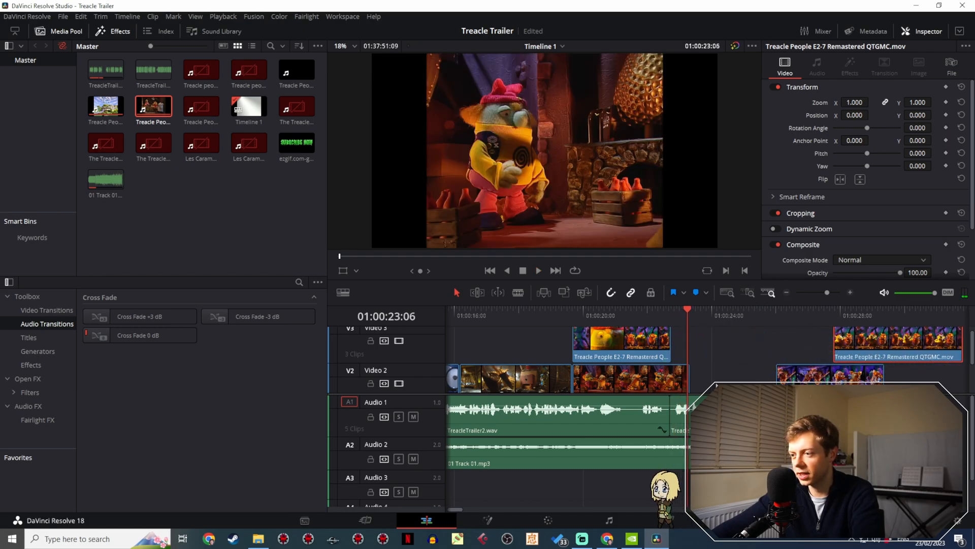
scroll(648, 379, down, 2)
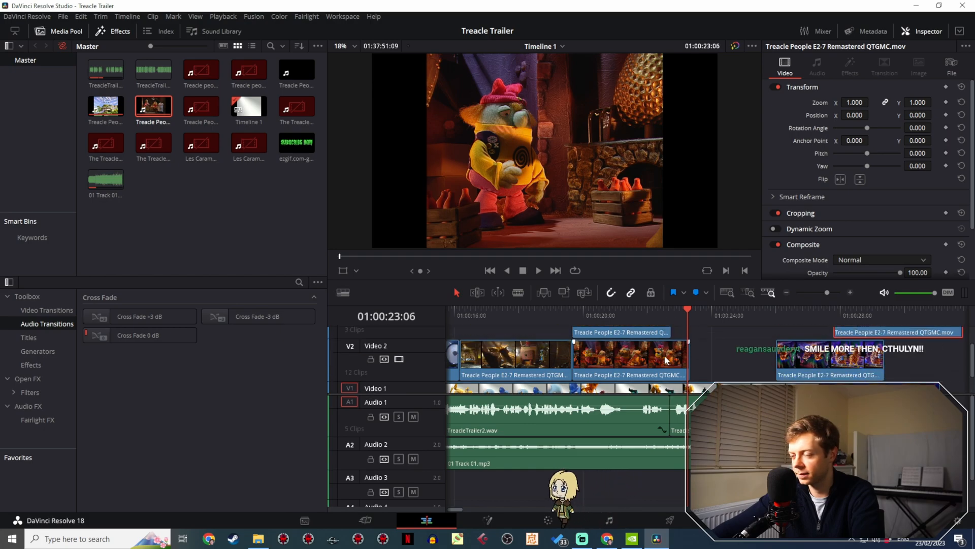
drag(657, 362, 889, 367)
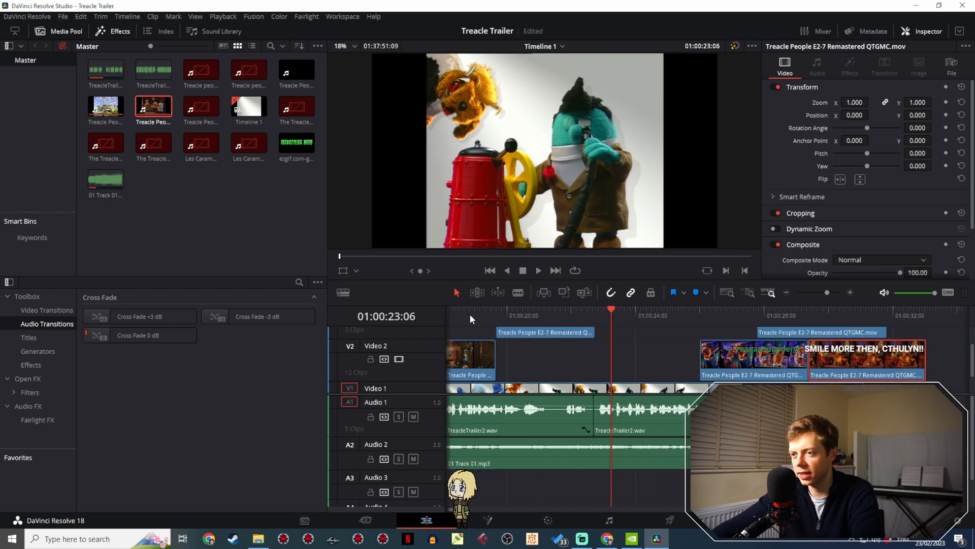
- Play from just before the shortened Video 3 clip through the title animation, up to 01:00:26:17
click(465, 315)
key(space)
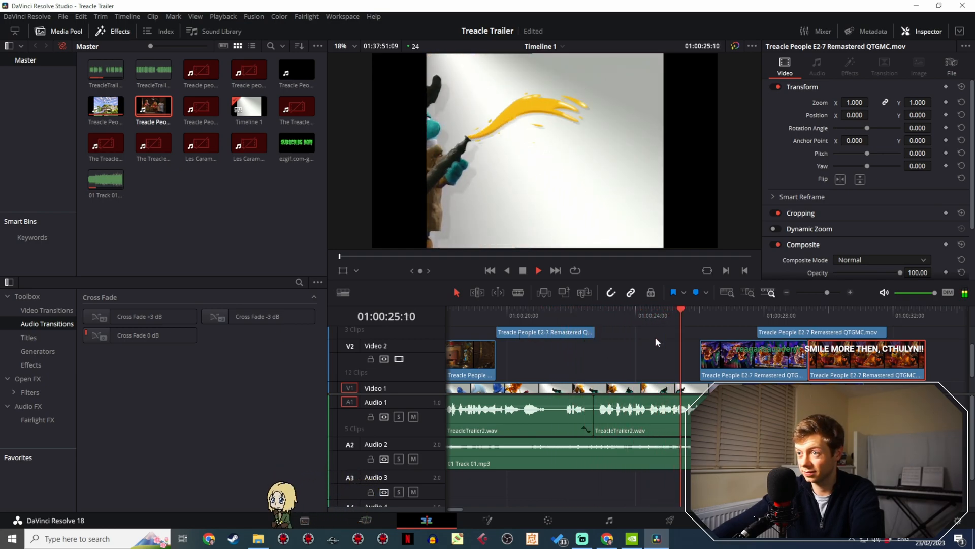
key(space)
- Move the two adjoining cave clips on Video 2 later together so they meet the last clip on the track
scroll(604, 325, right, 3)
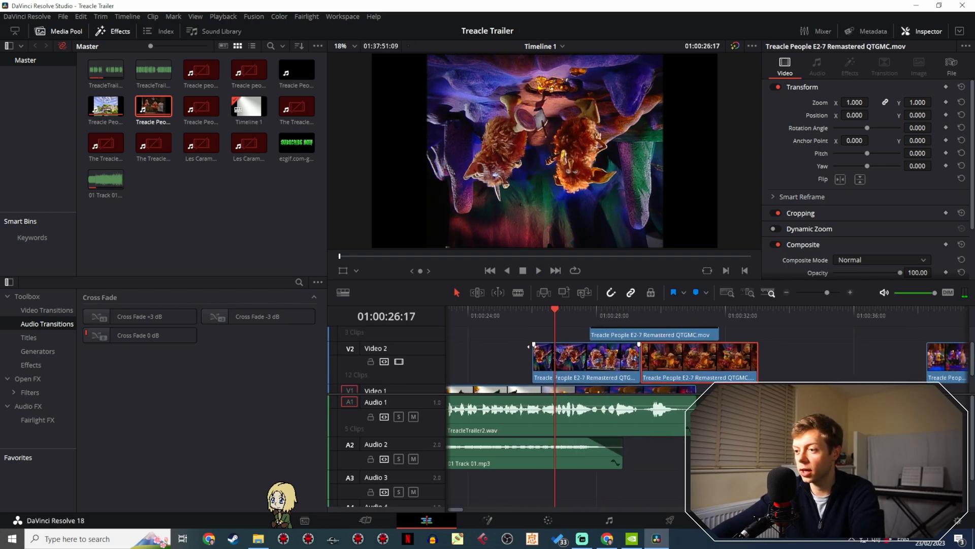
drag(501, 354, 756, 377)
key(Delete)
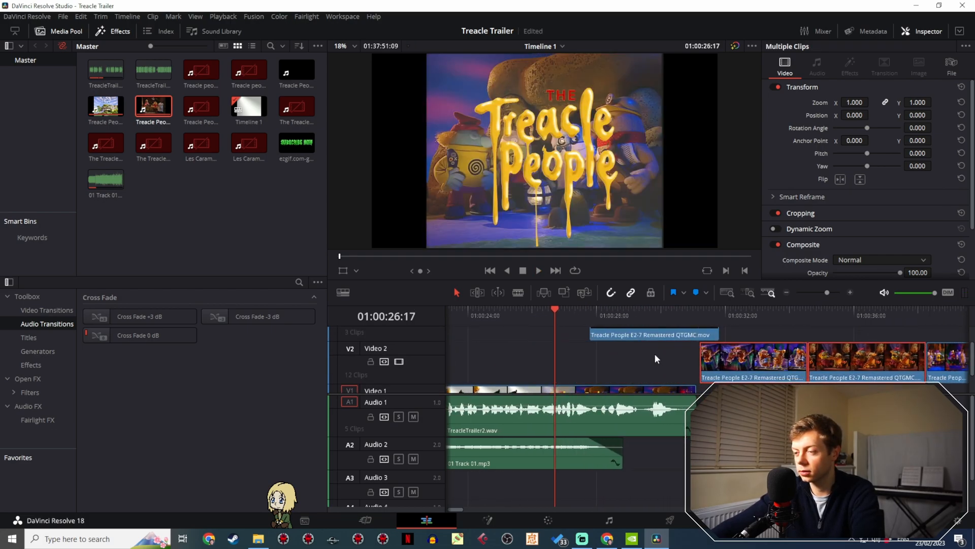
- Play the title section up to 01:00:30:01 and move the leftover Video 3 clip later to about 01:00:33:00
scroll(716, 350, left, 4)
scroll(716, 350, up, 1)
scroll(717, 349, left, 2)
click(527, 319)
key(space)
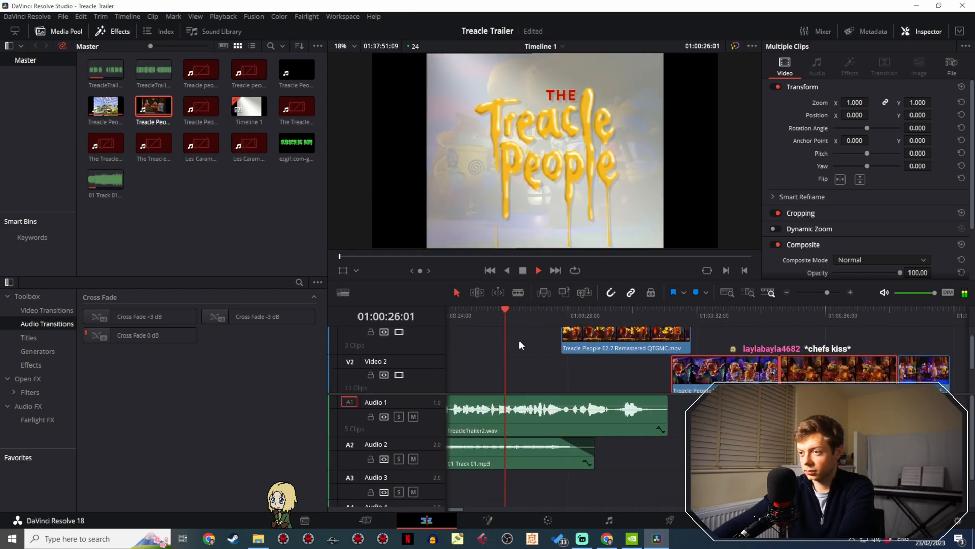
drag(612, 337, 781, 337)
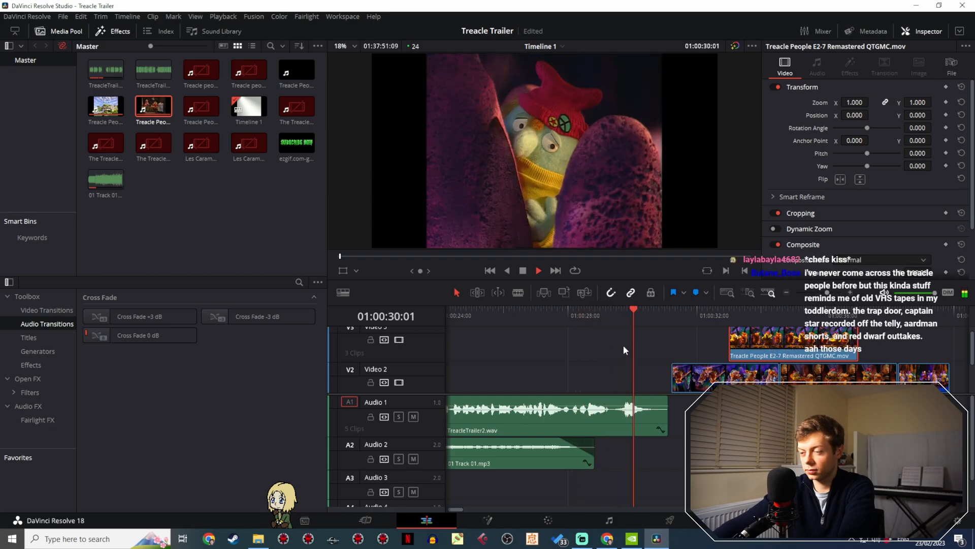
key(space)
- Move the last Video 2 clip, showing the horned creature, before the other two cave clips, ending it level with the voice-over
drag(540, 349, 604, 335)
click(605, 315)
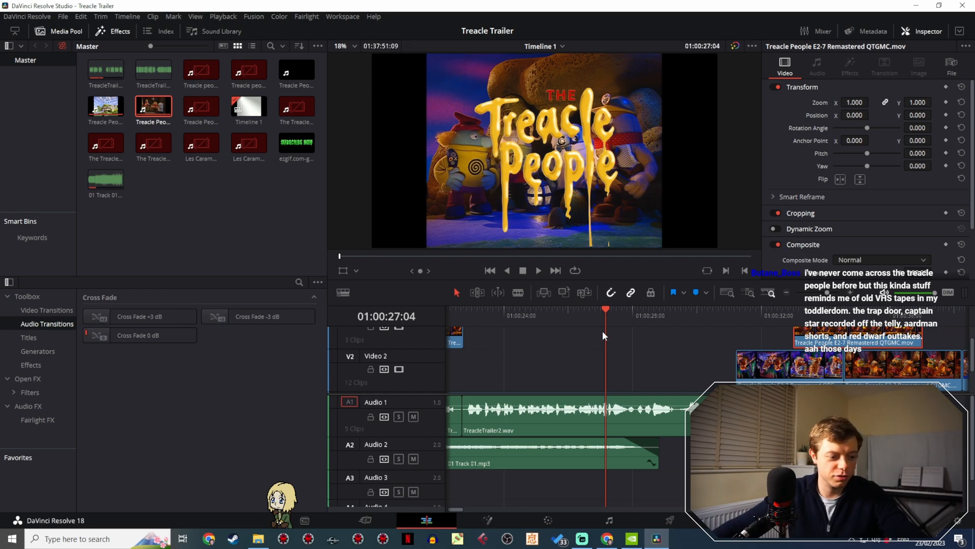
mouse_move(827, 292)
mouse_down()
mouse_move(815, 291)
mouse_move(822, 289)
mouse_up()
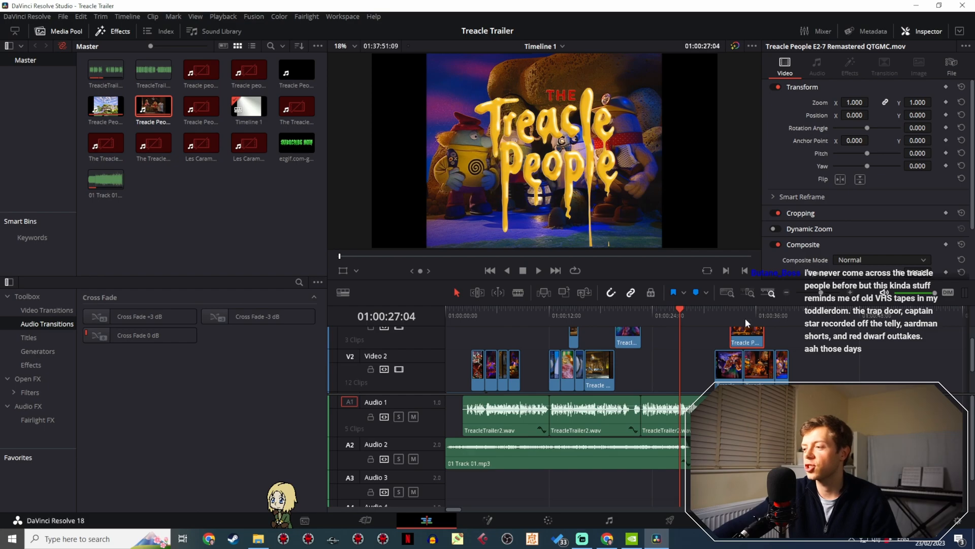
drag(748, 317, 780, 314)
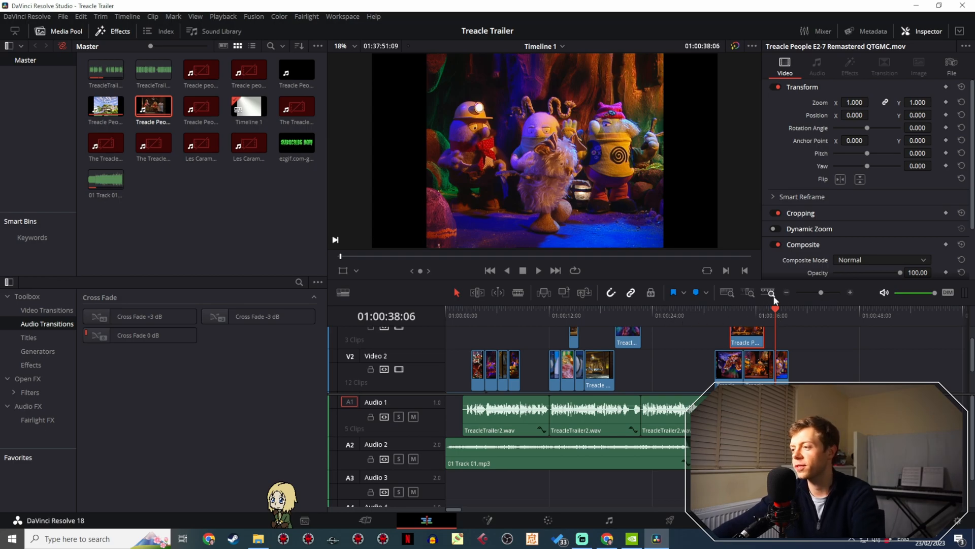
drag(821, 292, 822, 289)
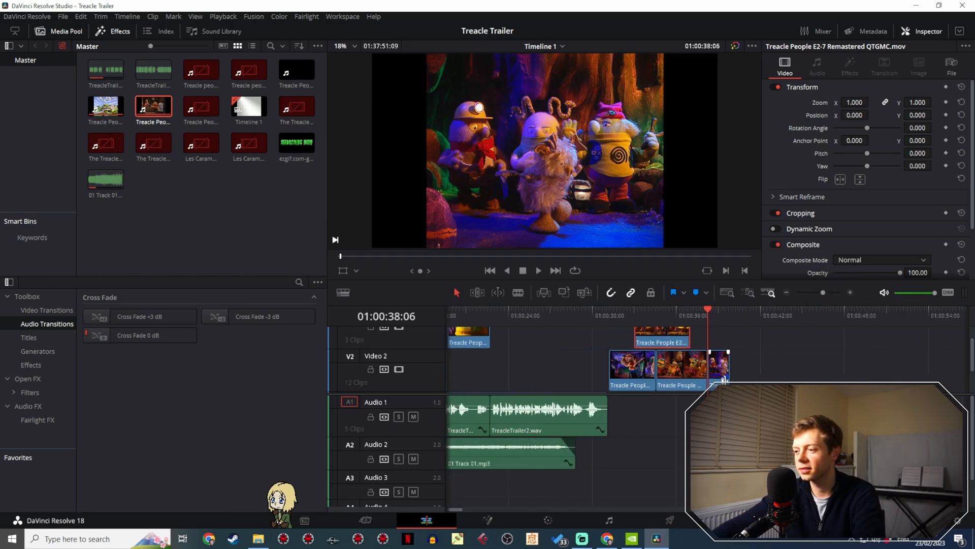
drag(715, 383, 593, 364)
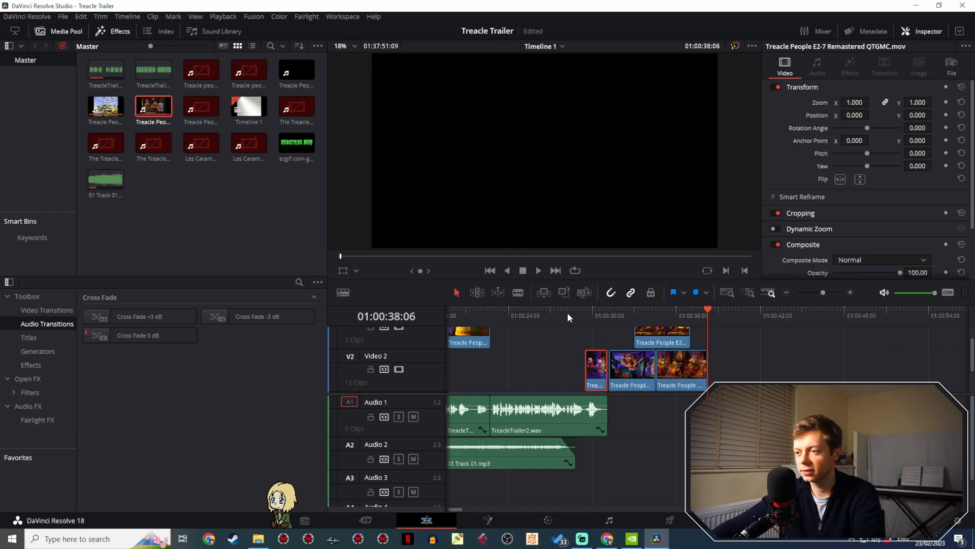
- Replay the end of the voice-over with the moved creature clip, then the title section from 01:00:26:14 to 01:00:28:11
click(568, 312)
key(space)
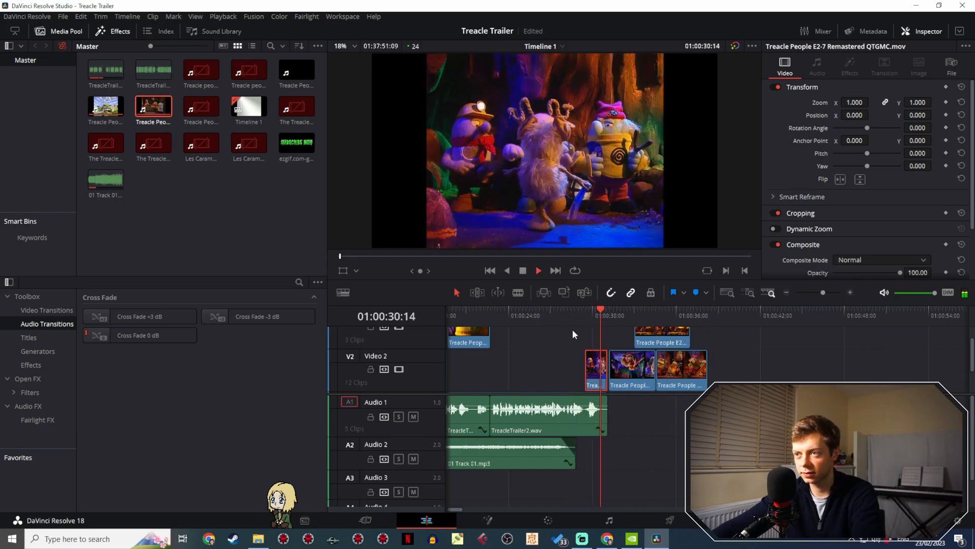
key(space)
click(557, 311)
key(space)
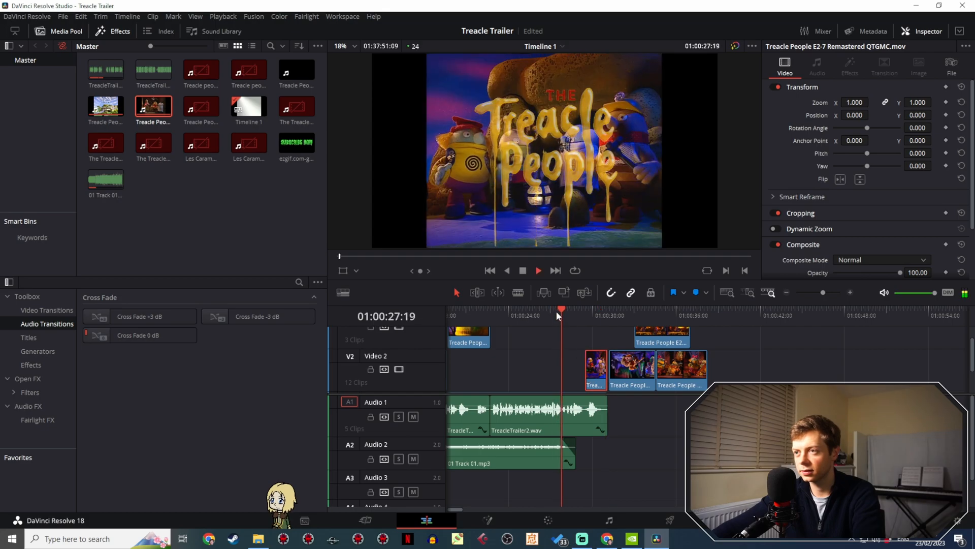
key(space)
click(545, 312)
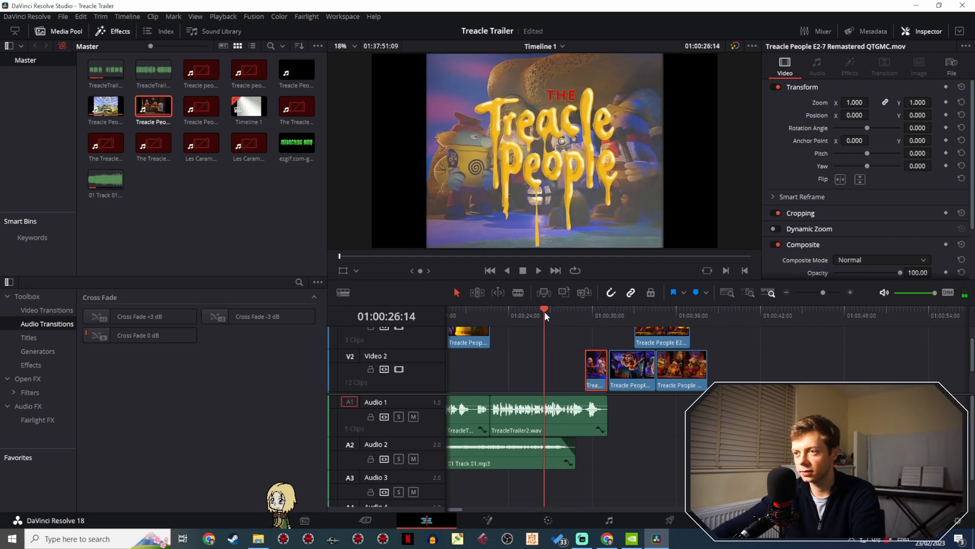
key(space)
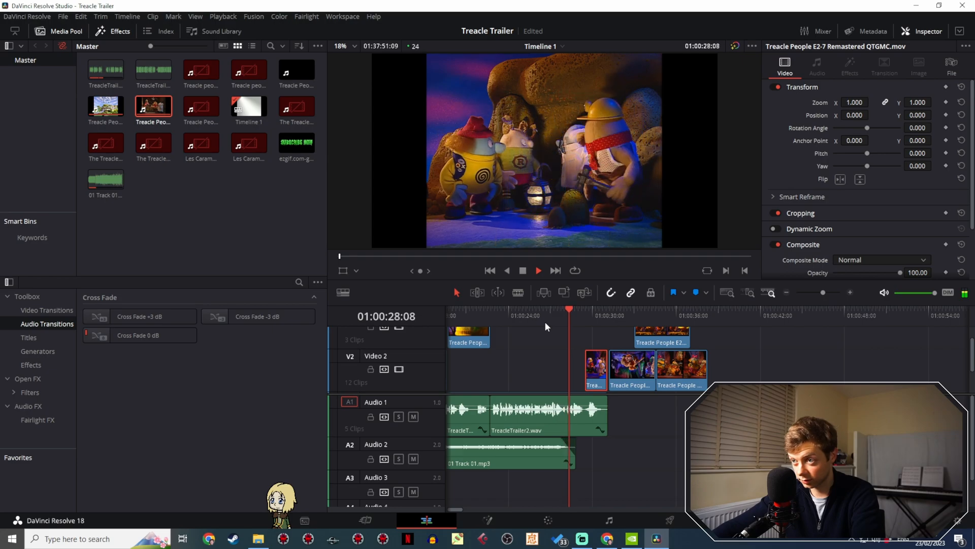
key(space)
mouse_move(820, 294)
mouse_down()
mouse_move(810, 292)
mouse_move(822, 293)
mouse_up()
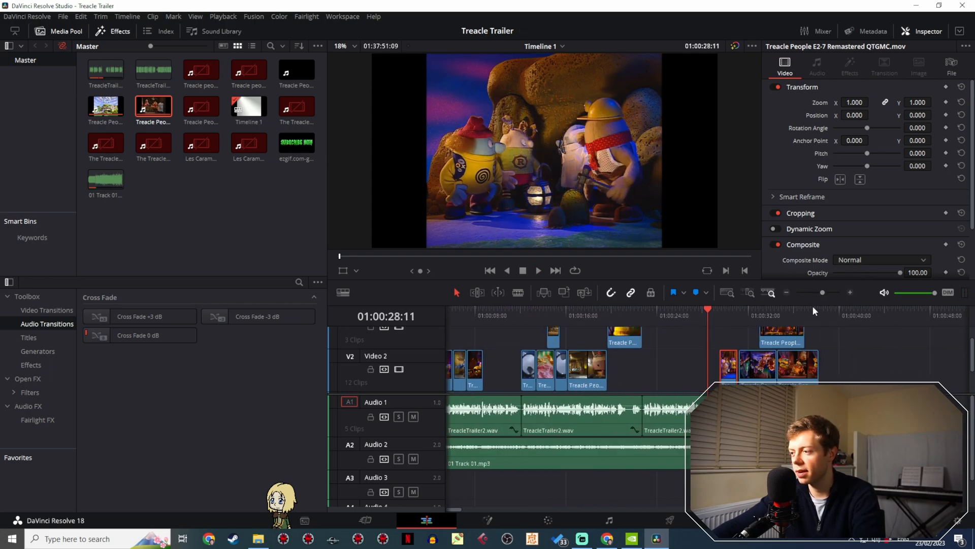
- Move the last three Video 2 clips and the Video 3 clip later together to about 01:00:41:00, and play the title section's end
drag(722, 344, 899, 379)
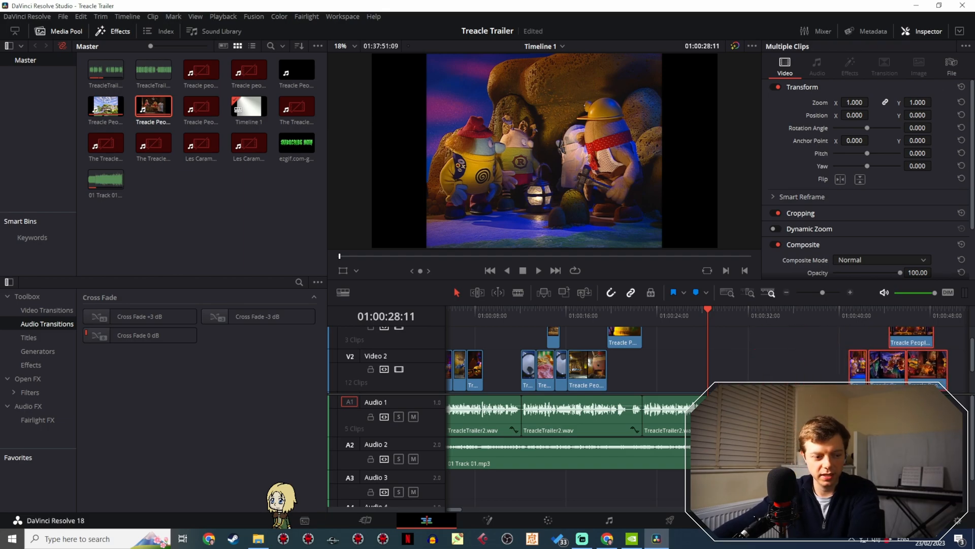
drag(656, 358, 551, 312)
click(551, 313)
key(space)
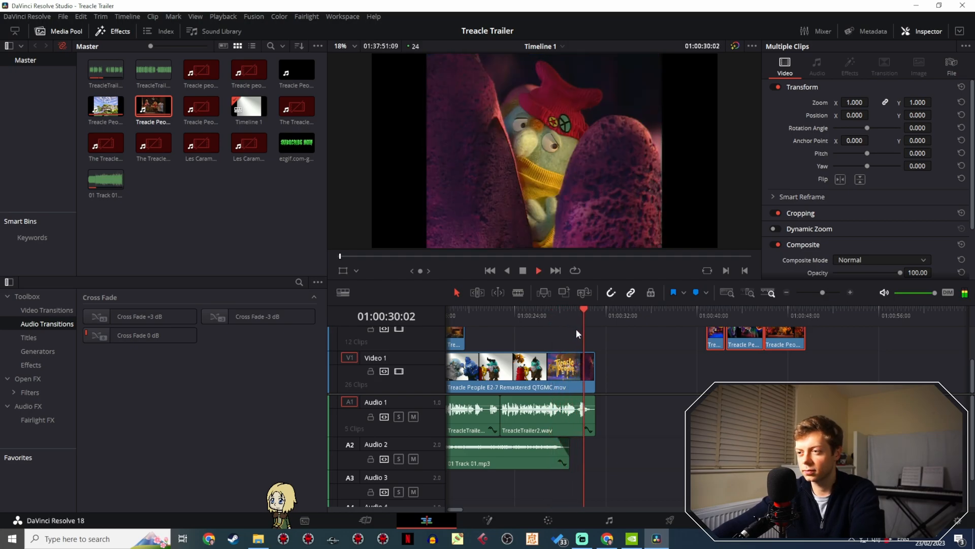
key(space)
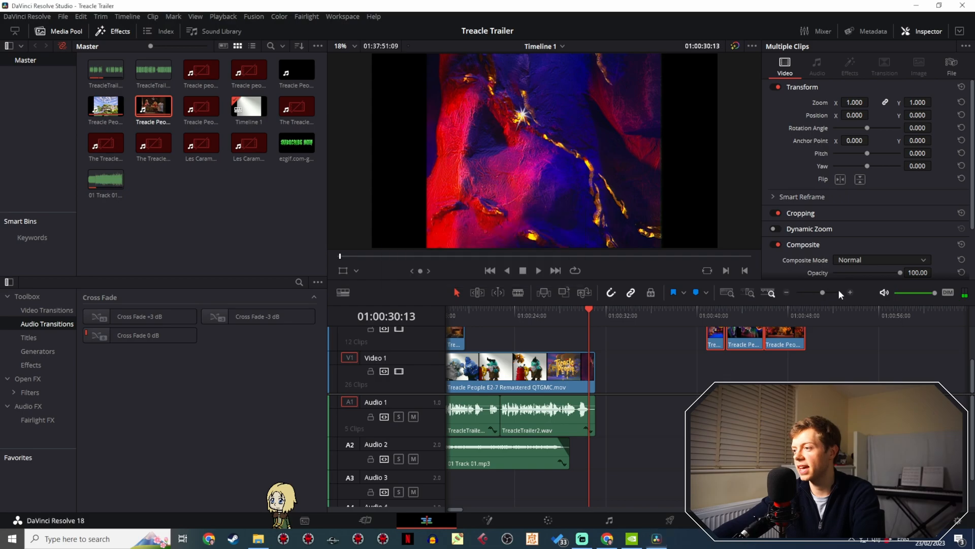
- Scan the episode footage on Video 1 for a replacement shot, continuing to the fez-wearing character around 01:18:05:00
drag(823, 292, 812, 292)
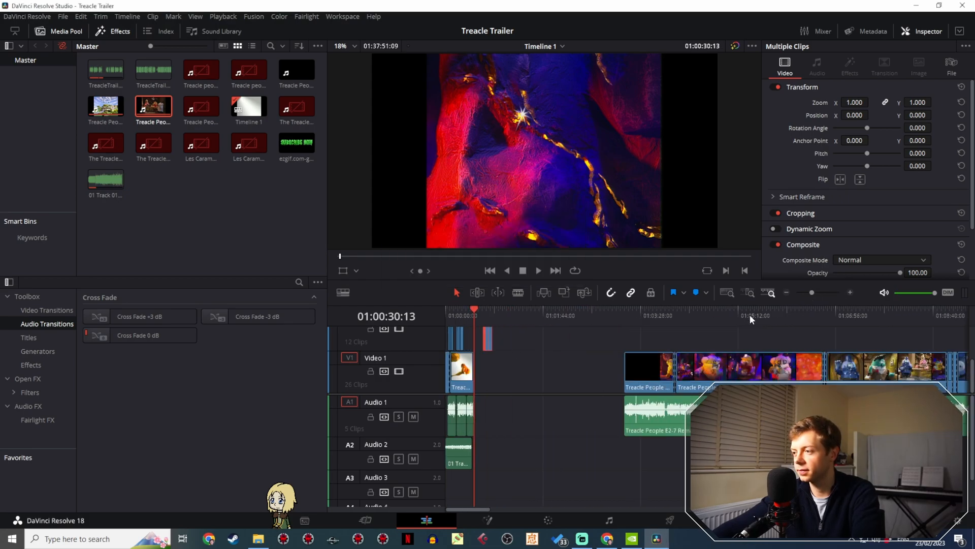
drag(750, 314, 865, 325)
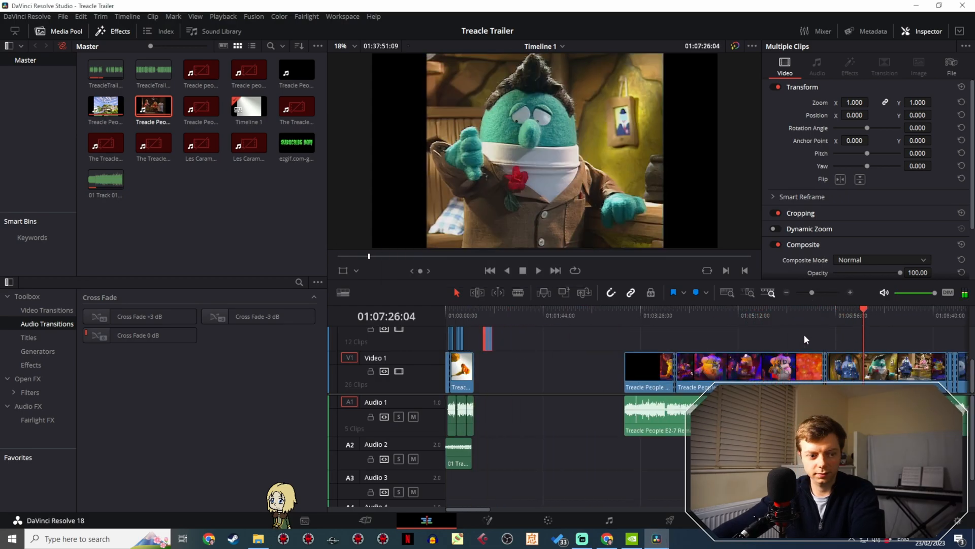
scroll(696, 341, right, 10)
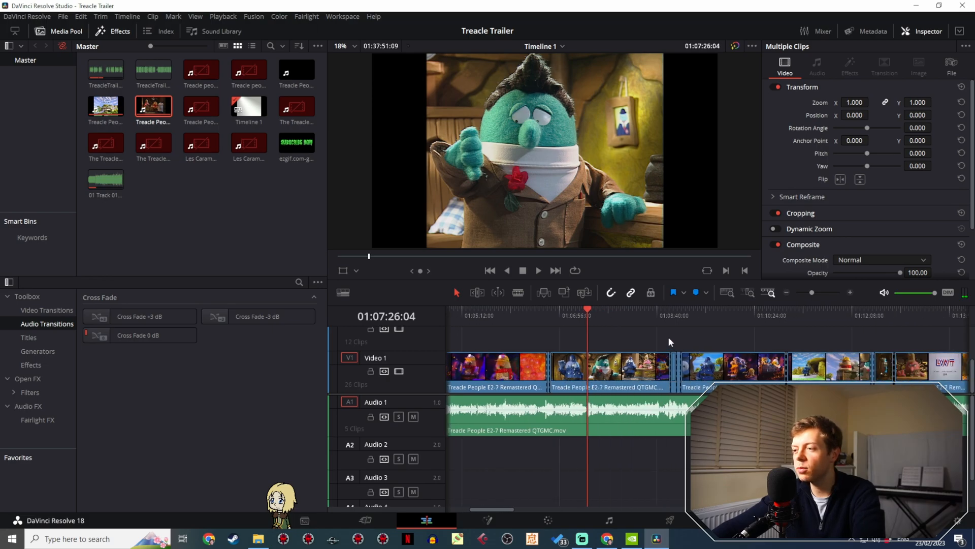
drag(528, 314, 624, 318)
key(space)
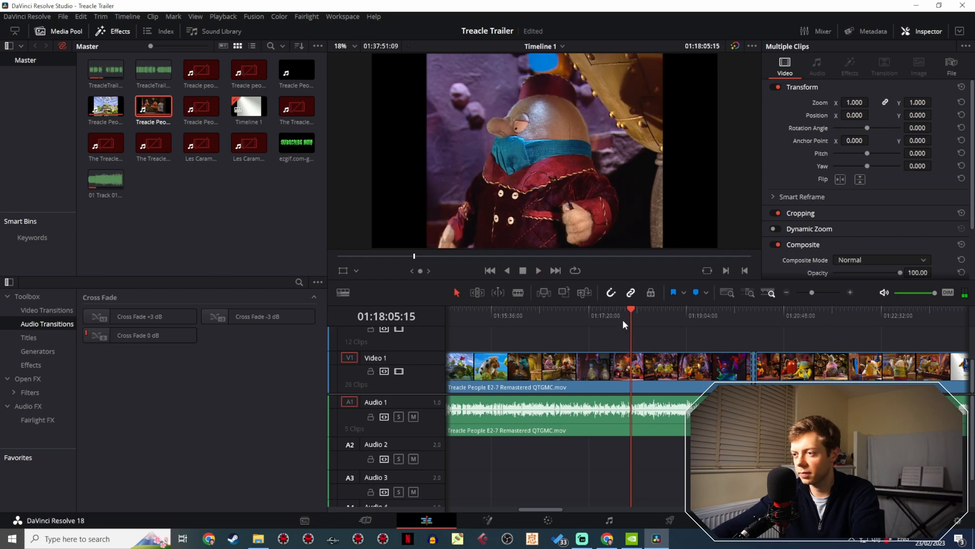
- Play and replay the shot of the character in the red fez between about 01:17:56:00 and 01:18:05:00 to find a usable moment
click(623, 319)
drag(812, 292, 815, 291)
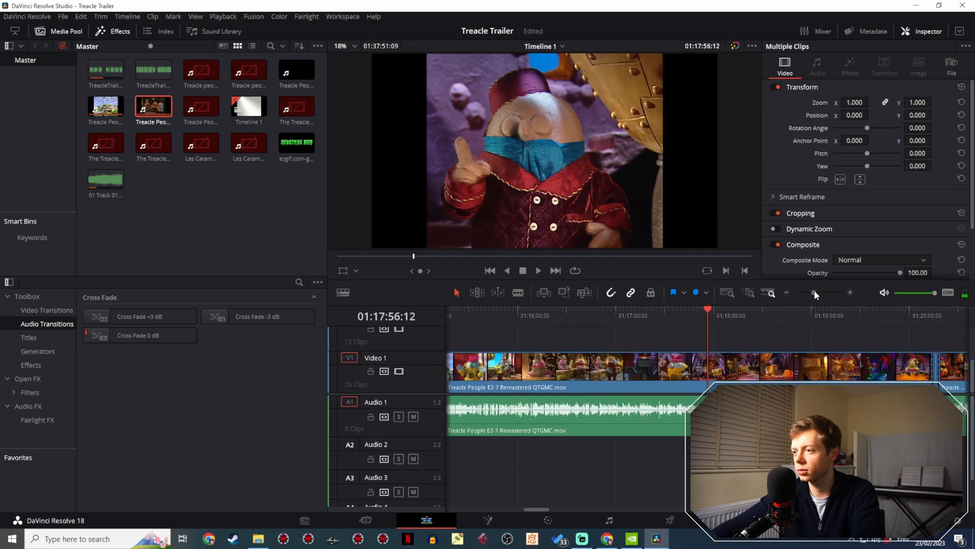
key(space)
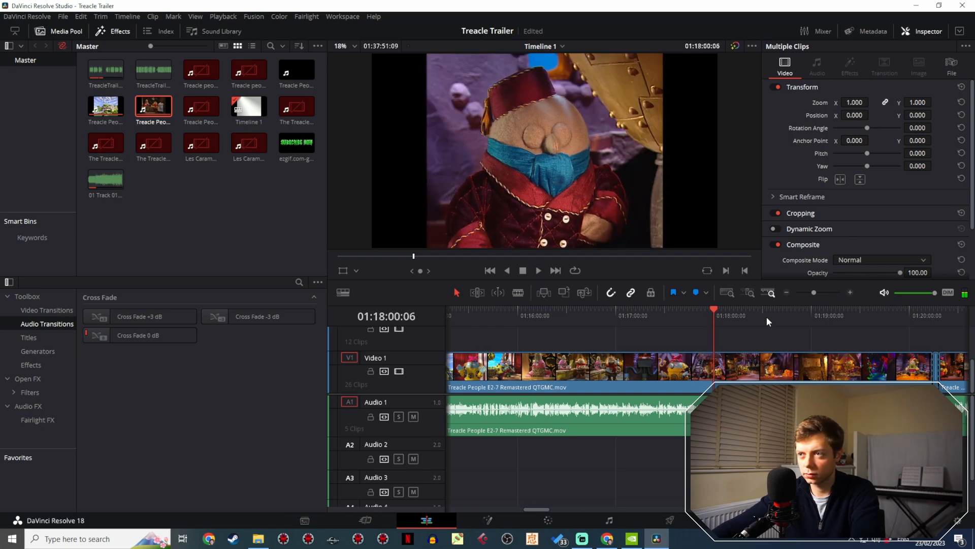
key(space)
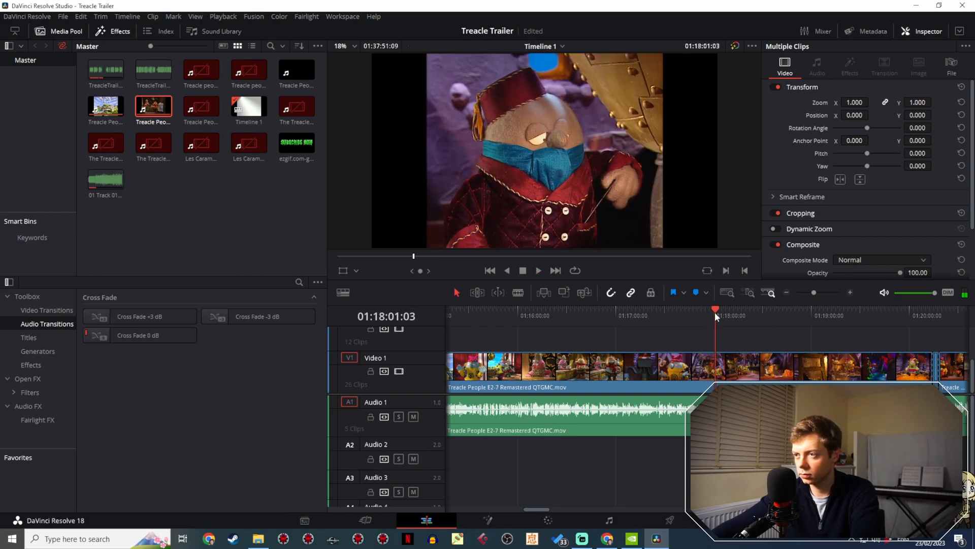
key(space)
key(space)
key(space)
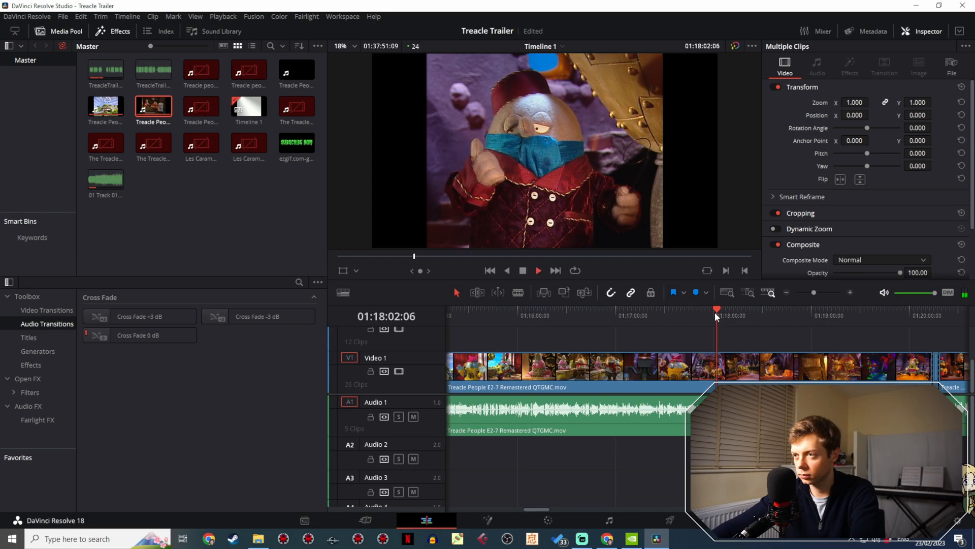
key(space)
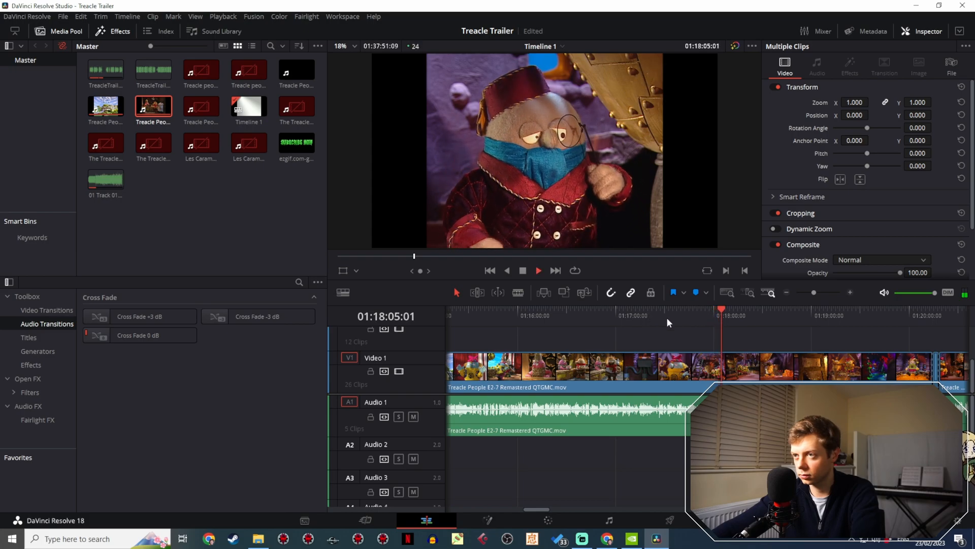
key(space)
click(716, 318)
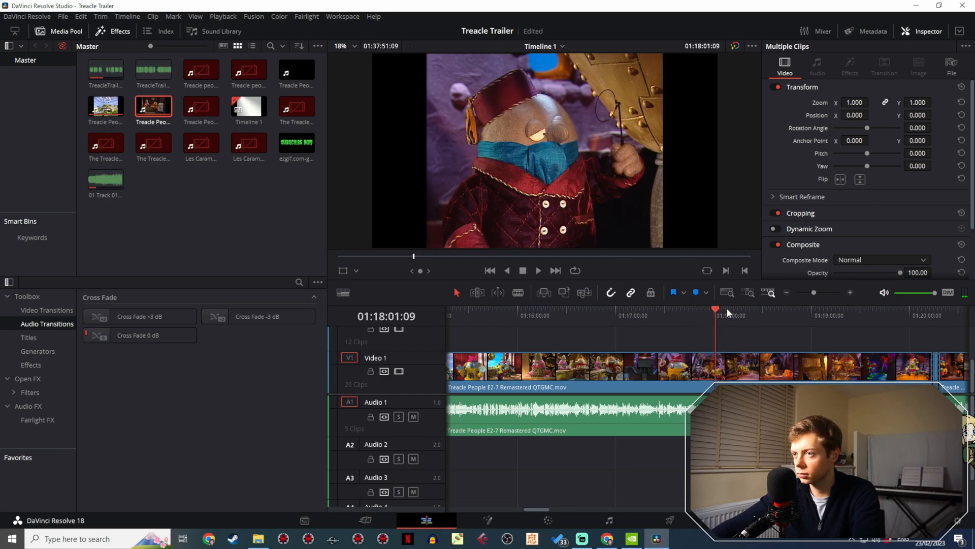
- Split the episode footage on Video 1 at 01:18:02:21 and 01:18:05:09 to isolate the fez character shot
drag(814, 292, 826, 292)
drag(706, 316, 748, 318)
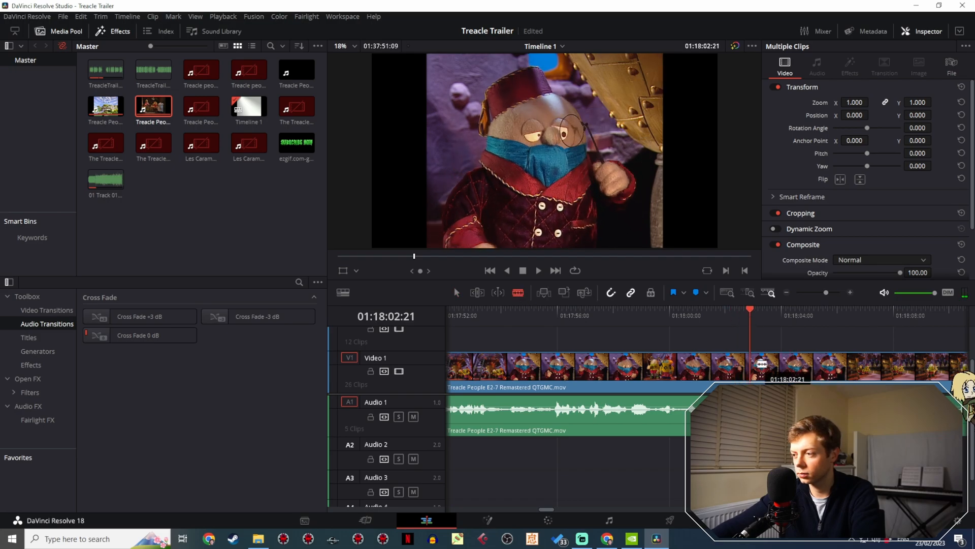
click(751, 362)
key(space)
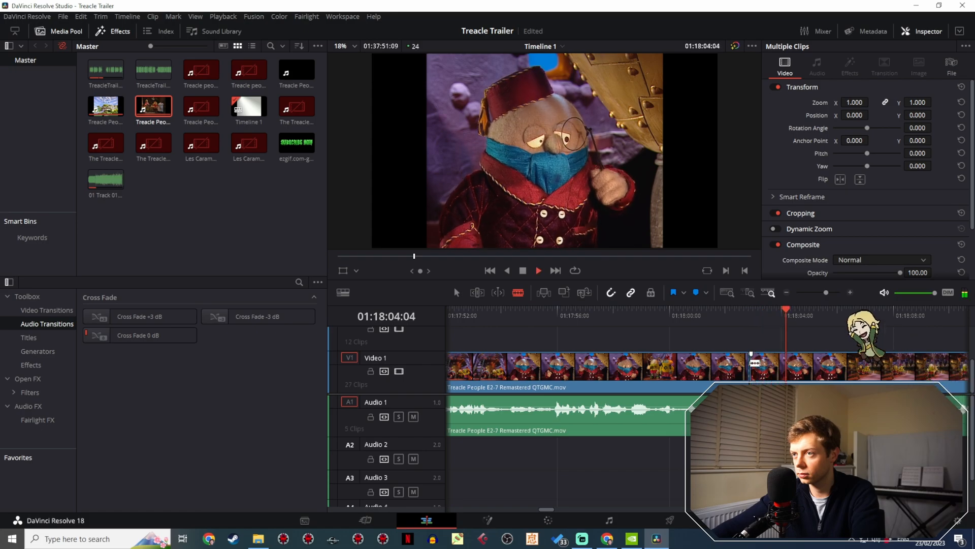
key(space)
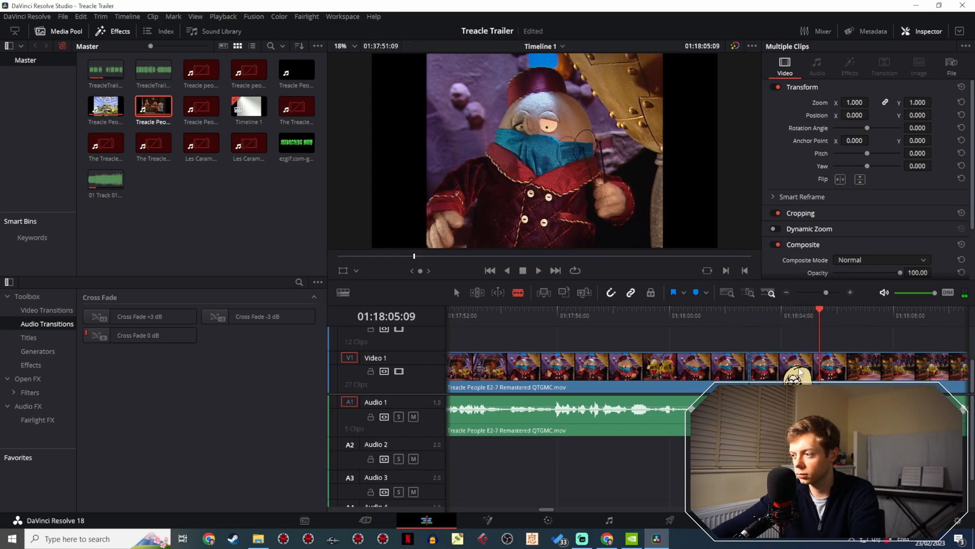
click(823, 368)
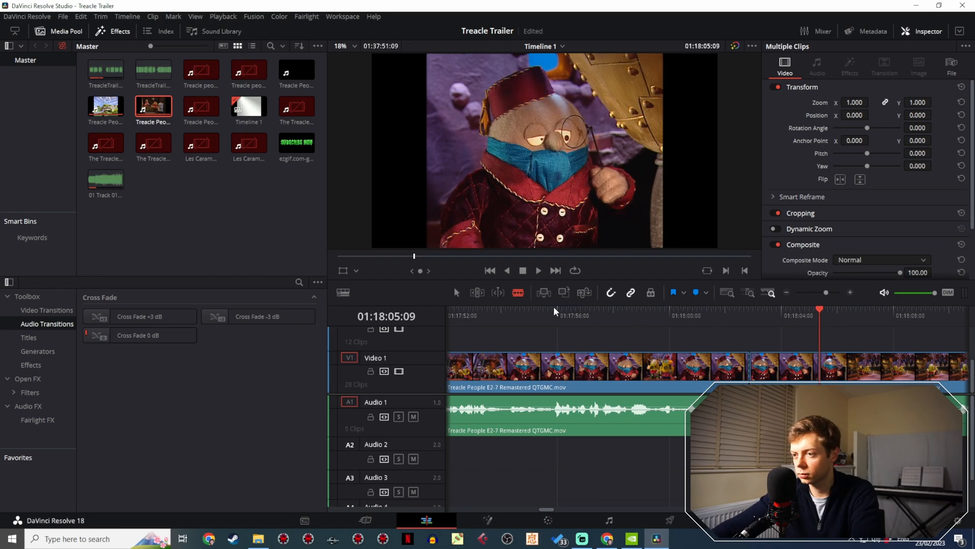
- Copy the isolated fez shot to the trailer, placing it on Video 2 over the title section's end from about 01:00:29:00
drag(828, 293, 800, 293)
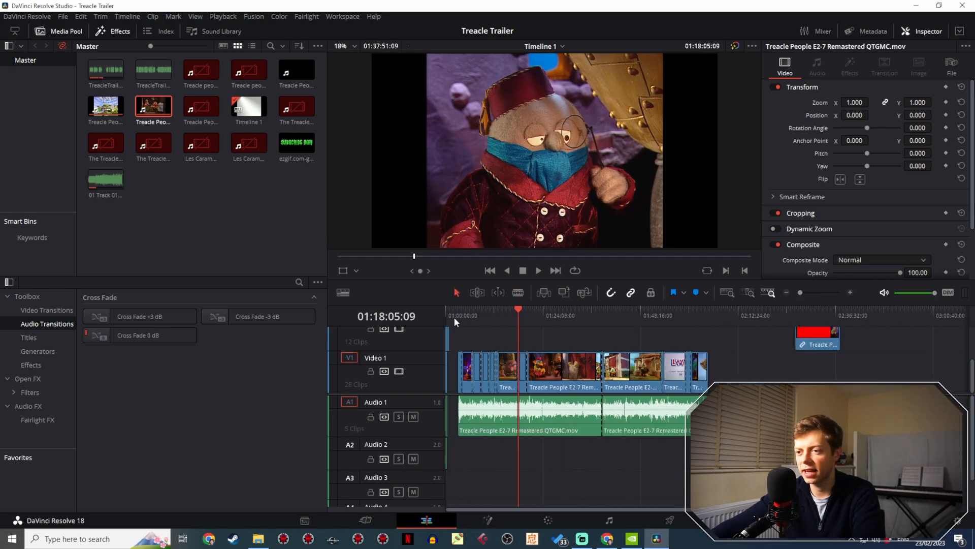
click(458, 311)
click(450, 315)
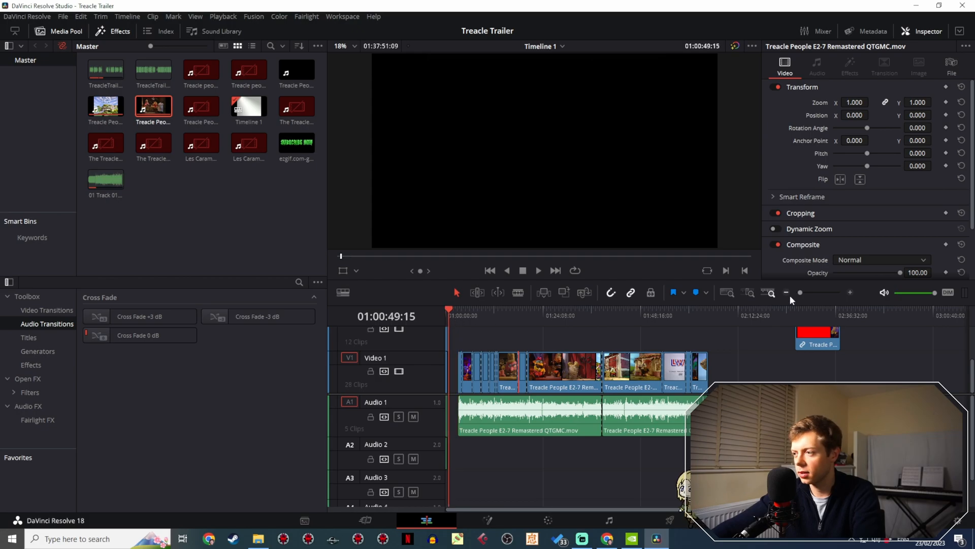
drag(800, 292, 822, 290)
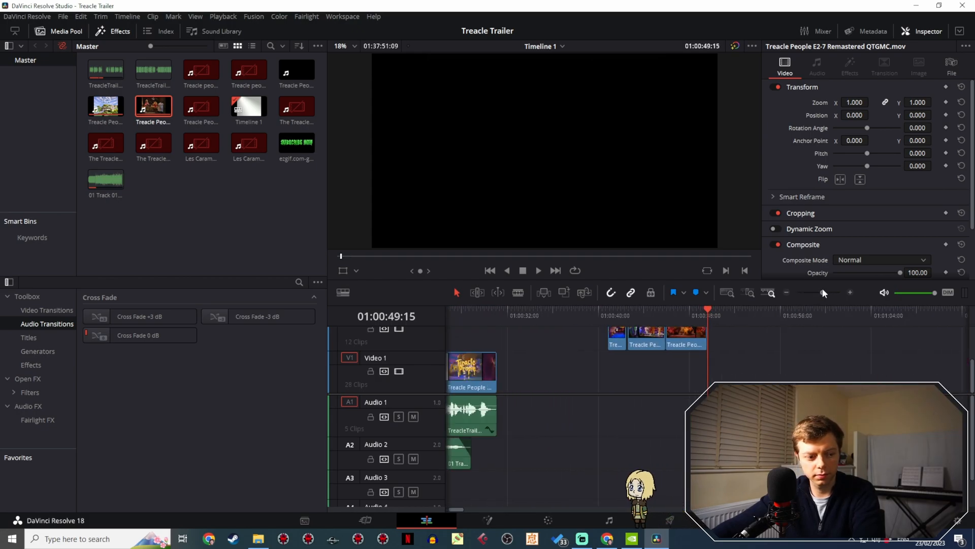
key(ctrl+v)
drag(510, 346, 493, 375)
drag(547, 369, 697, 295)
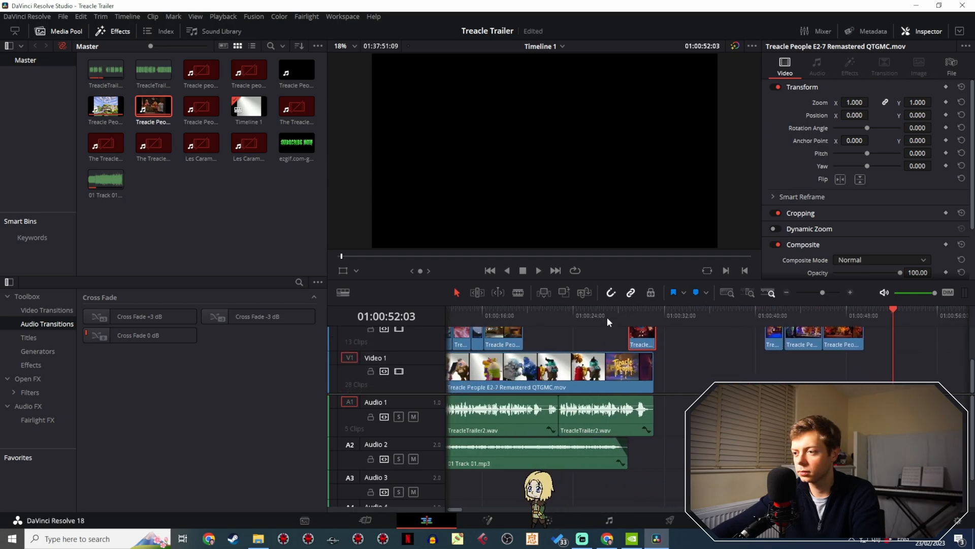
- Play the title section with the fez clip and move the clip slightly earlier, starting it at about 01:00:28:15
click(607, 317)
key(space)
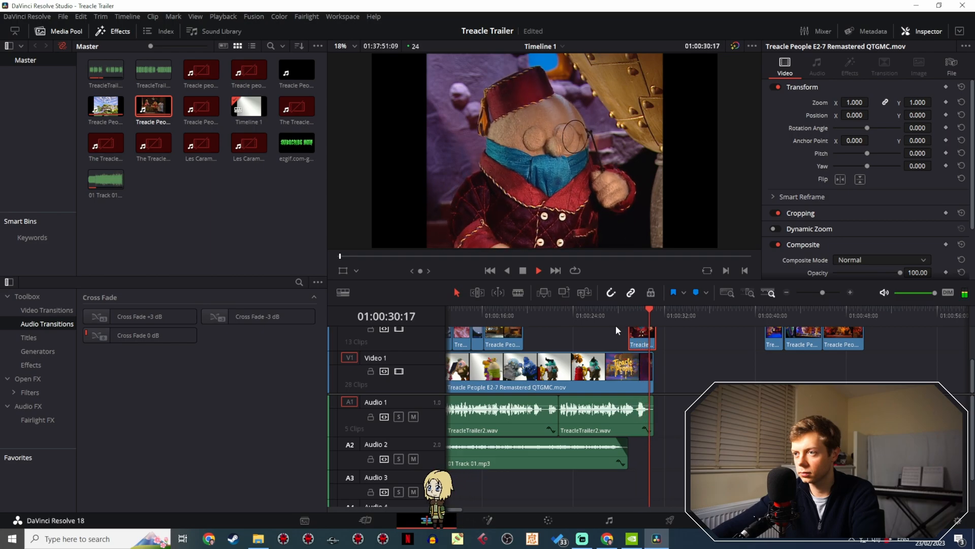
key(space)
drag(636, 344, 633, 344)
click(616, 314)
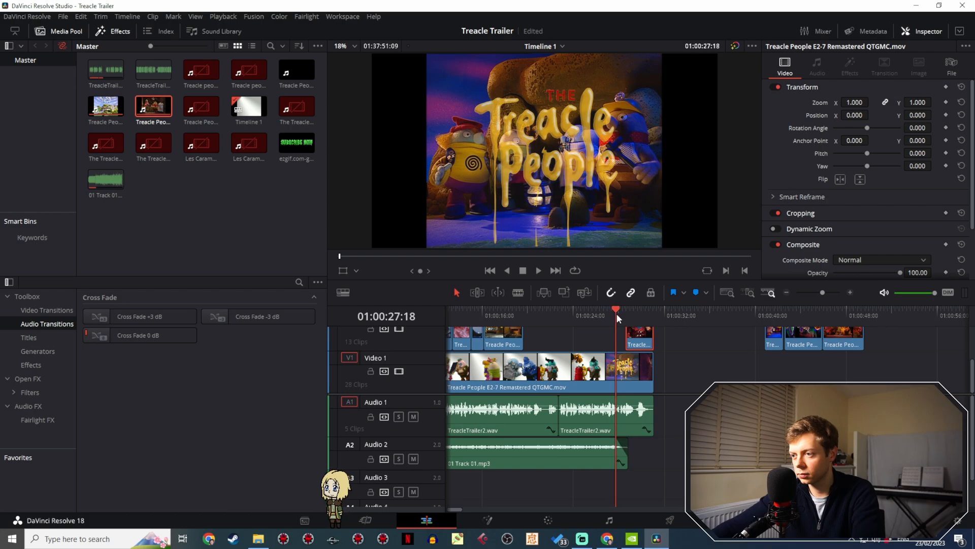
key(space)
key(space)
- Nudge the fez clip on Video 2 earlier to start at about 01:00:28:03, replaying the title section to check its timing
drag(823, 293, 829, 292)
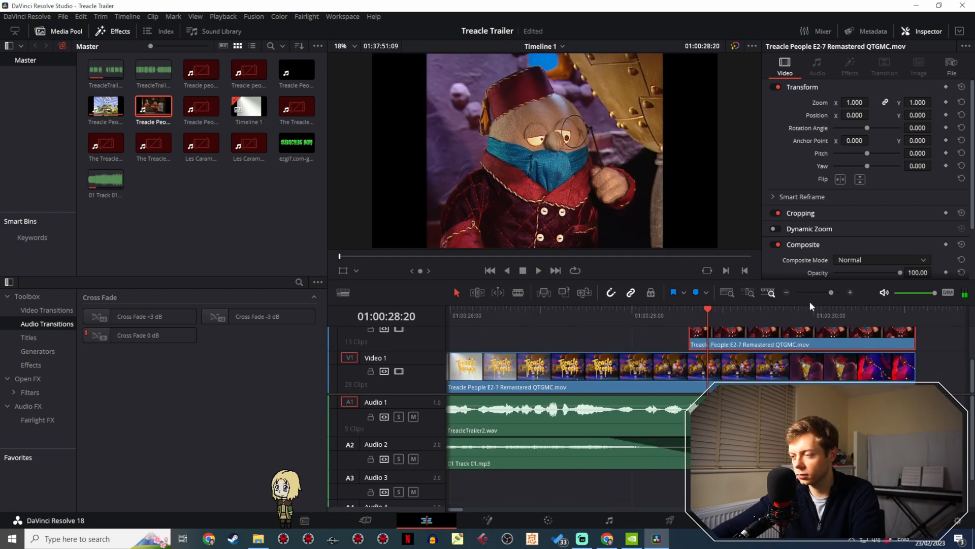
drag(775, 333, 750, 335)
click(661, 315)
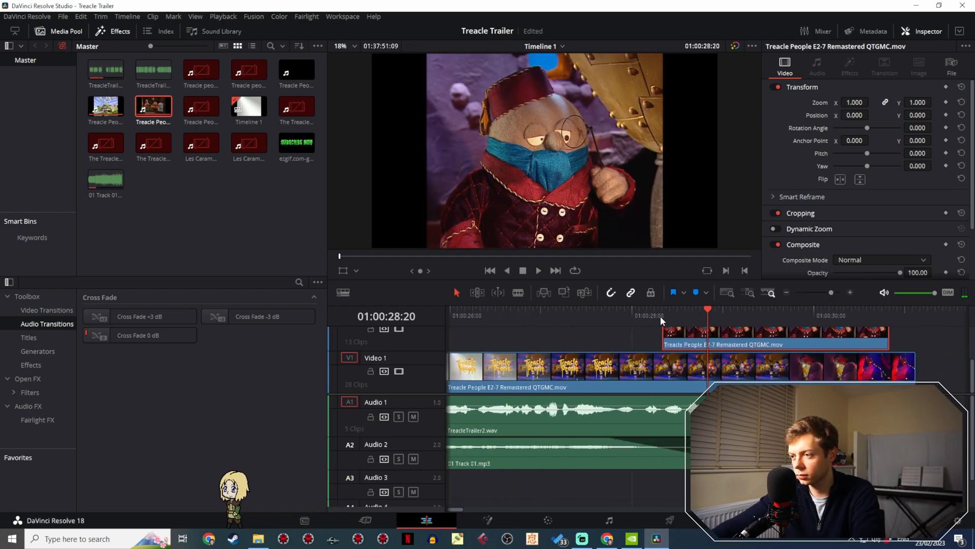
key(space)
key(space)
drag(686, 336, 666, 338)
click(609, 314)
key(space)
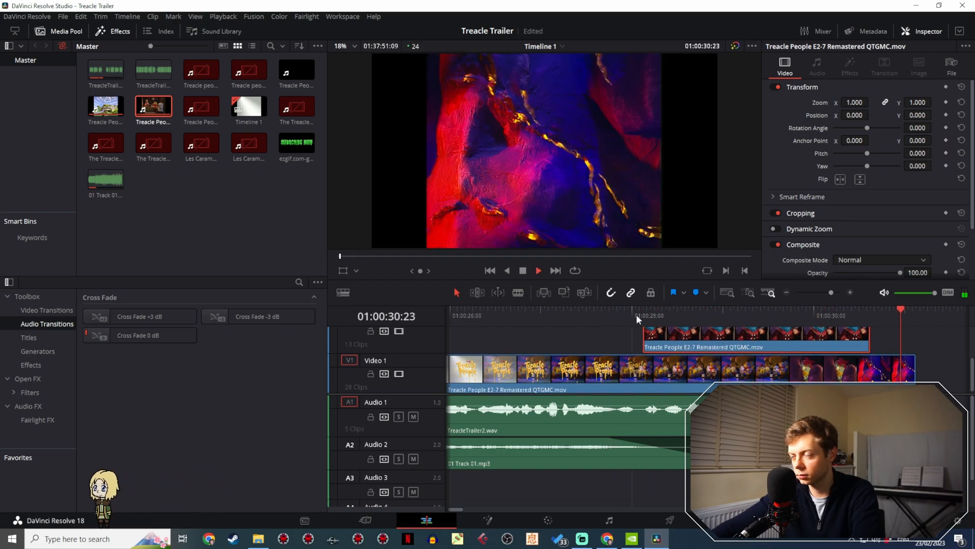
key(space)
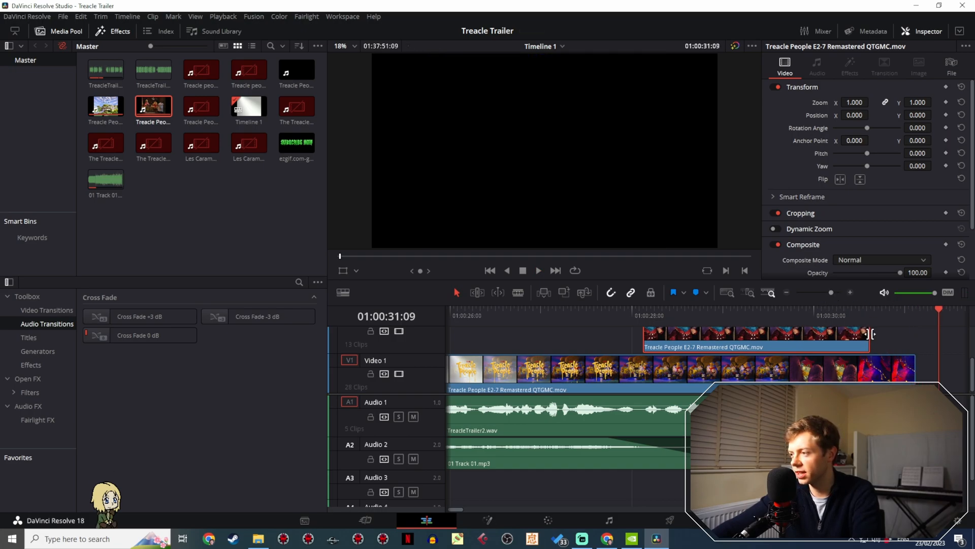
- Extend the fez clip's end to line up with the end of the title section on Video 1, and replay it
drag(870, 333, 917, 334)
click(647, 312)
key(space)
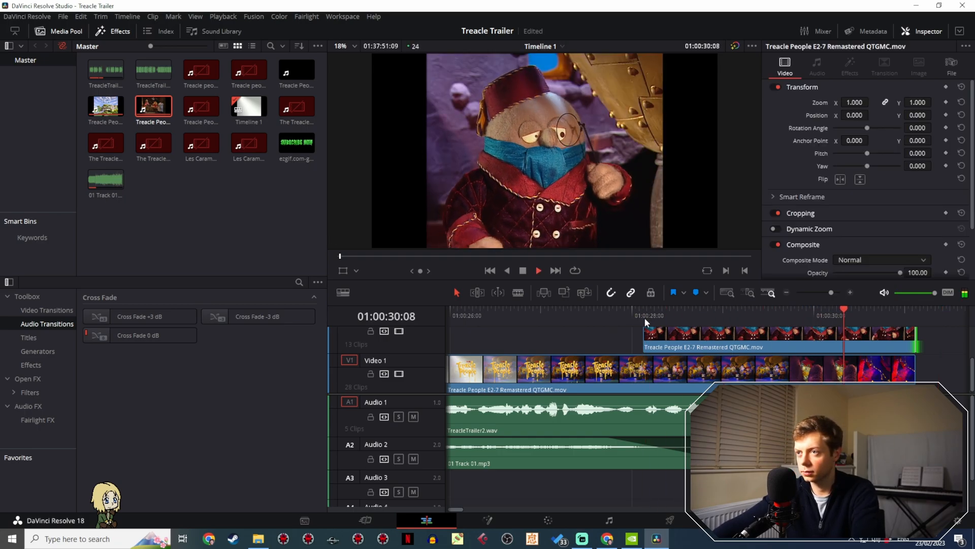
key(space)
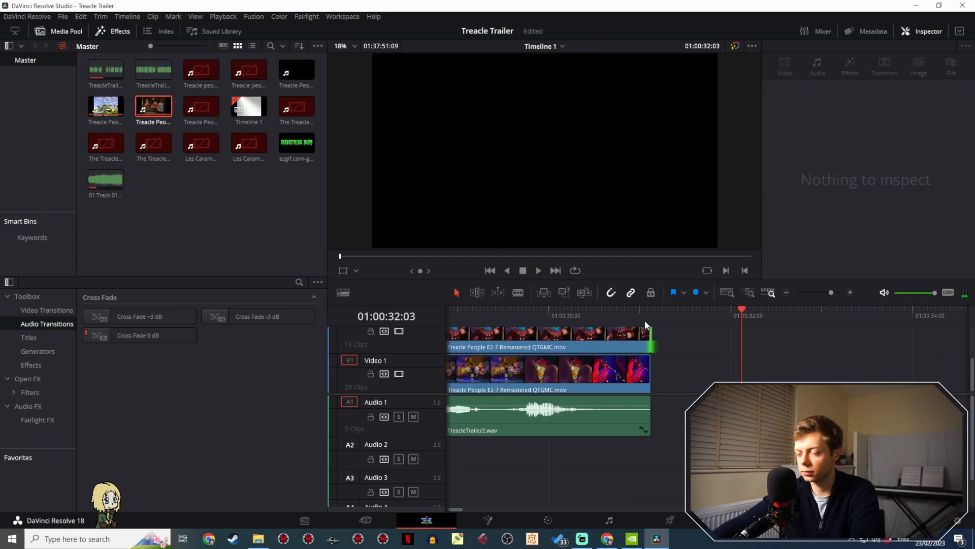
- Replay the title section from 01:00:27:08 past its end and save the project
mouse_move(830, 292)
mouse_down()
mouse_move(818, 295)
mouse_move(826, 293)
mouse_up()
click(554, 314)
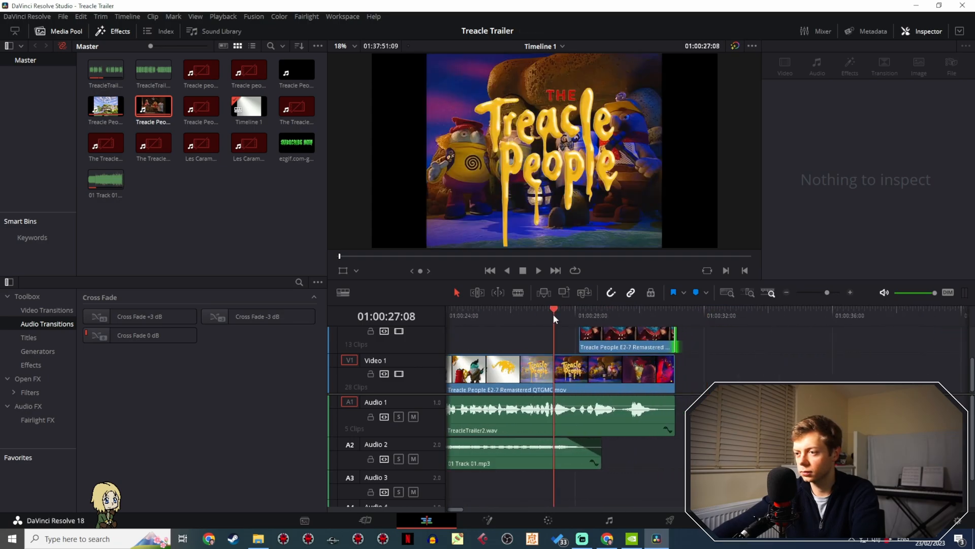
key(space)
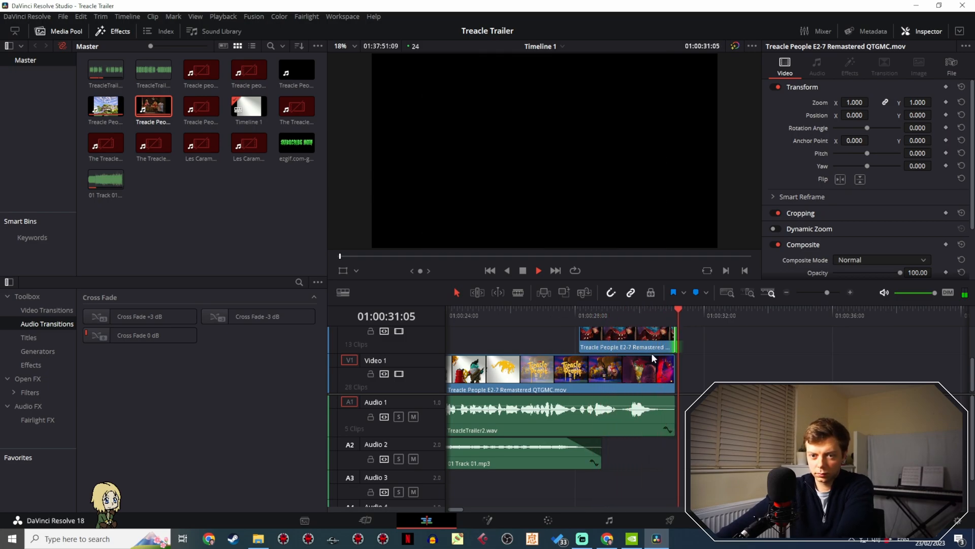
key(space)
key(ctrl+s)
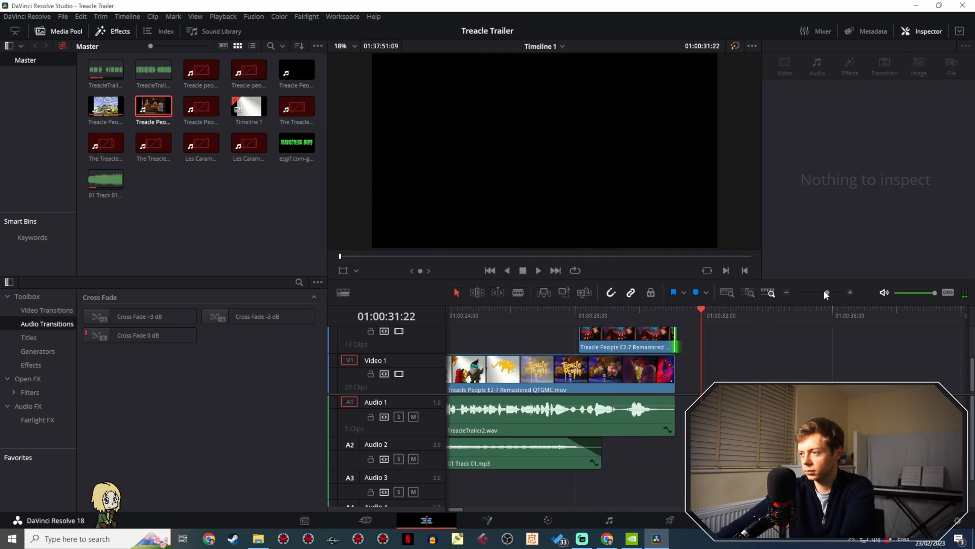
- Show the whole trailer on the timeline and return the playhead to its start at 01:00:00:00
drag(826, 293, 818, 292)
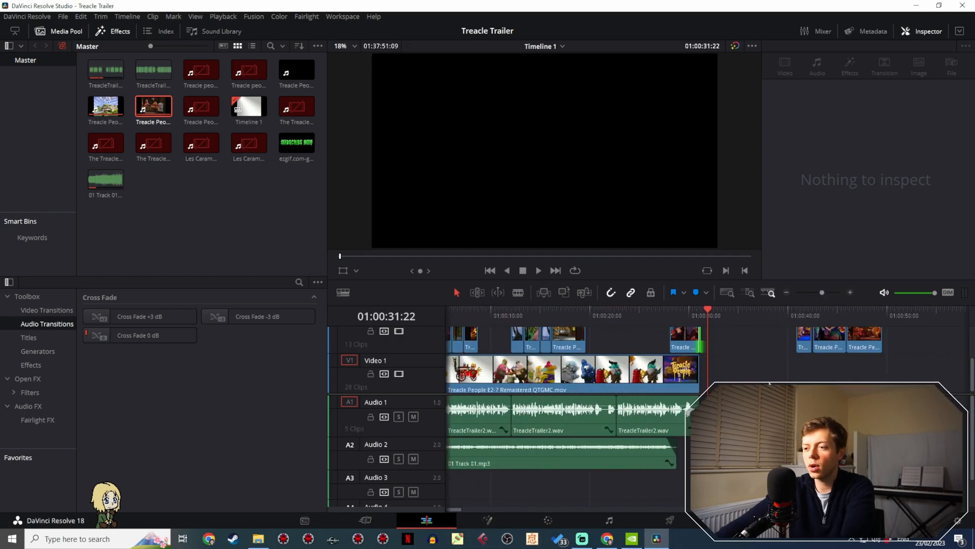
scroll(574, 386, left, 2)
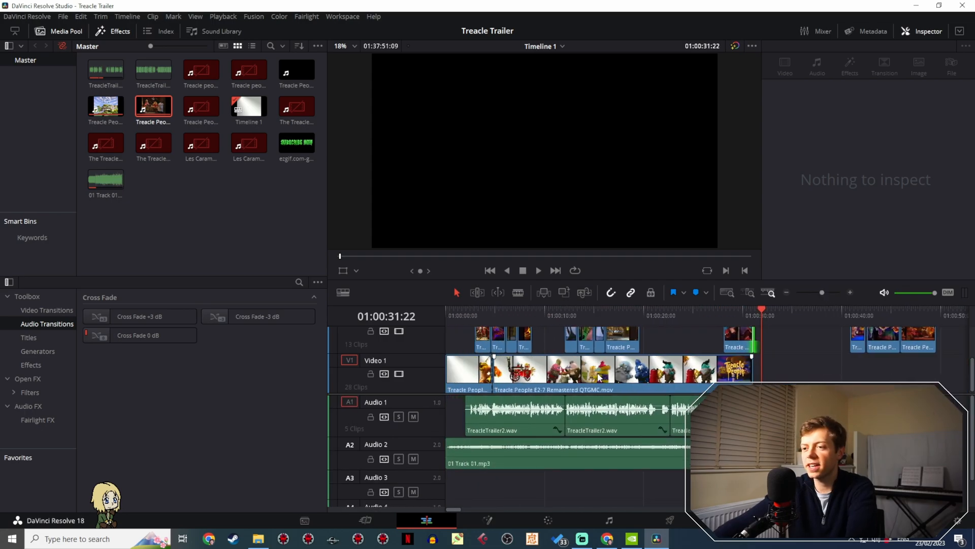
scroll(600, 375, up, 1)
scroll(607, 366, down, 1)
drag(471, 313, 431, 312)
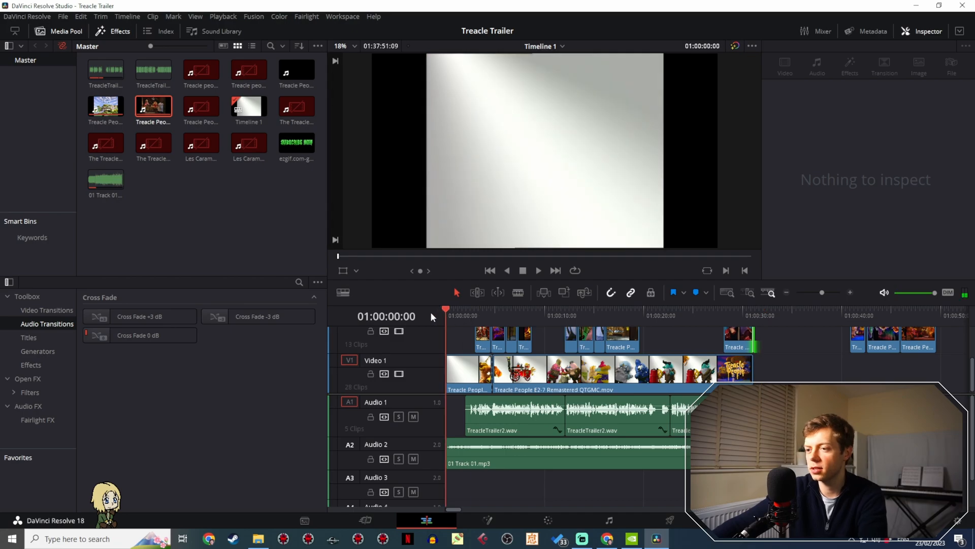
- Play the whole trailer from 01:00:00:00 to just past the end of the title section
key(space)
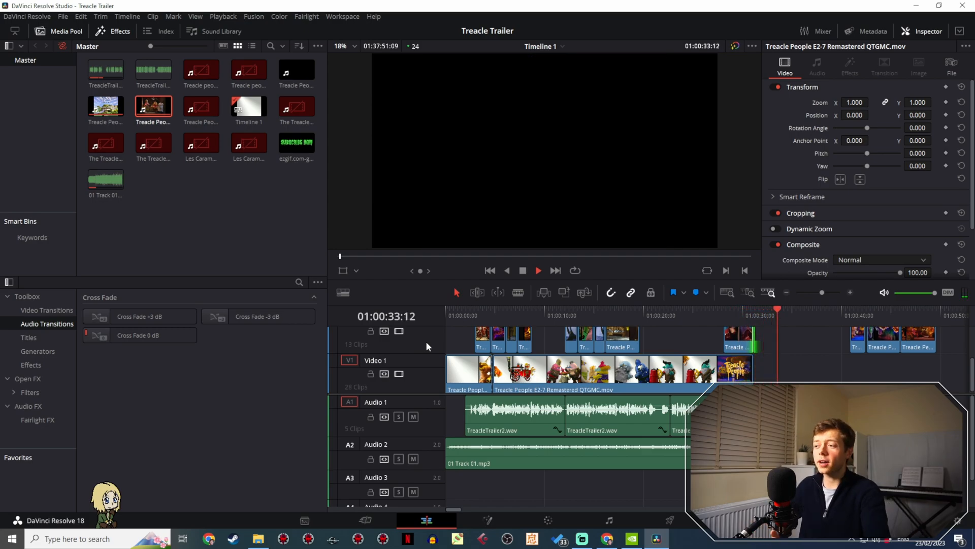
key(space)
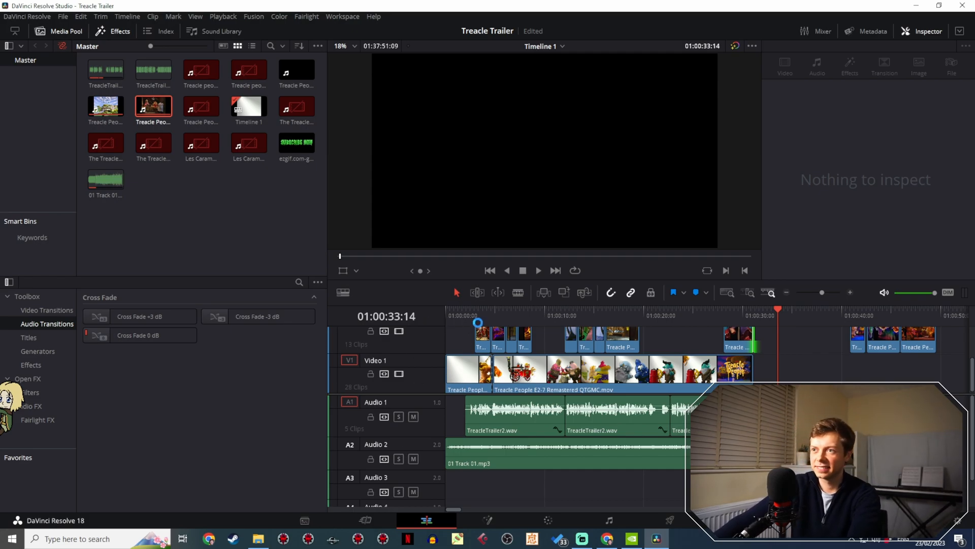
- Look through the episode footage on Video 1 beyond the trailer for another fez character shot, up to about 01:17:33:17
scroll(599, 375, right, 5)
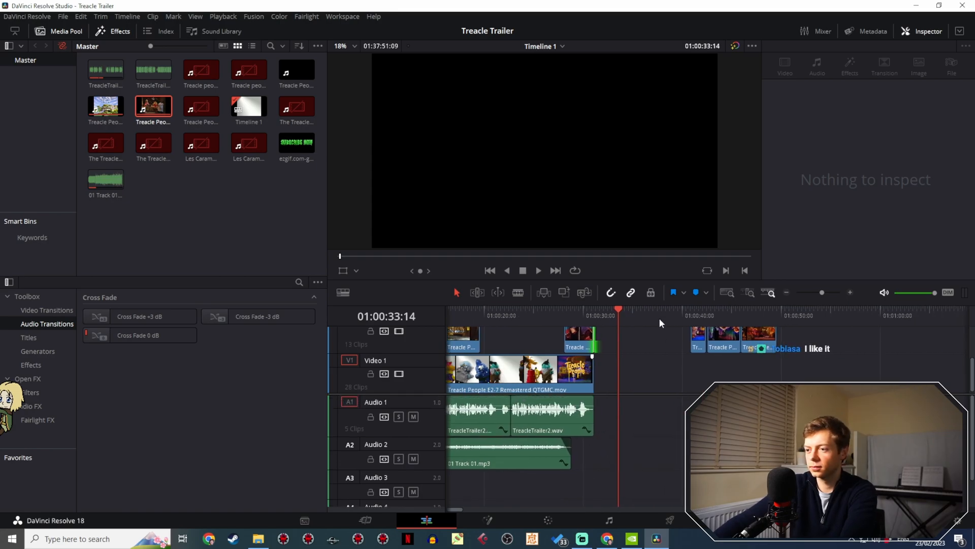
drag(646, 312, 800, 324)
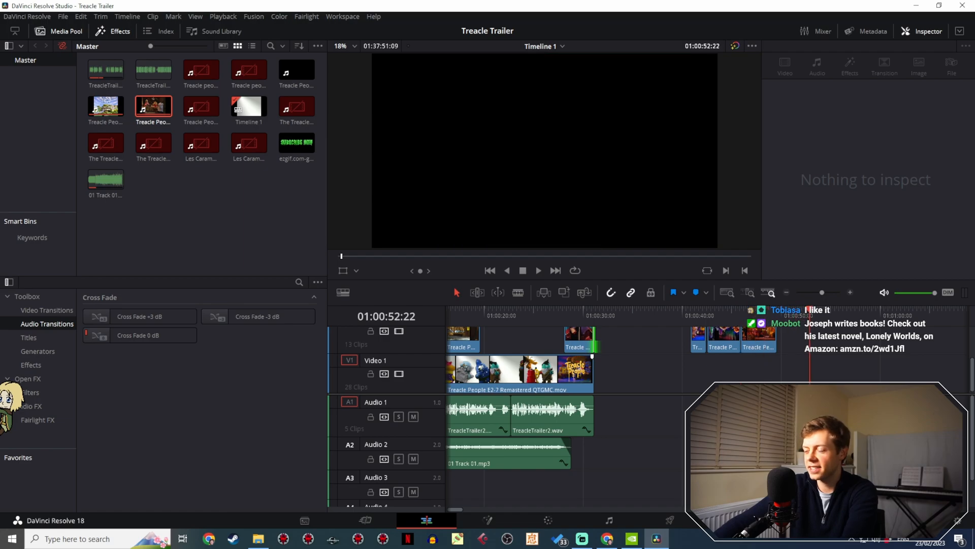
scroll(680, 394, right, 9)
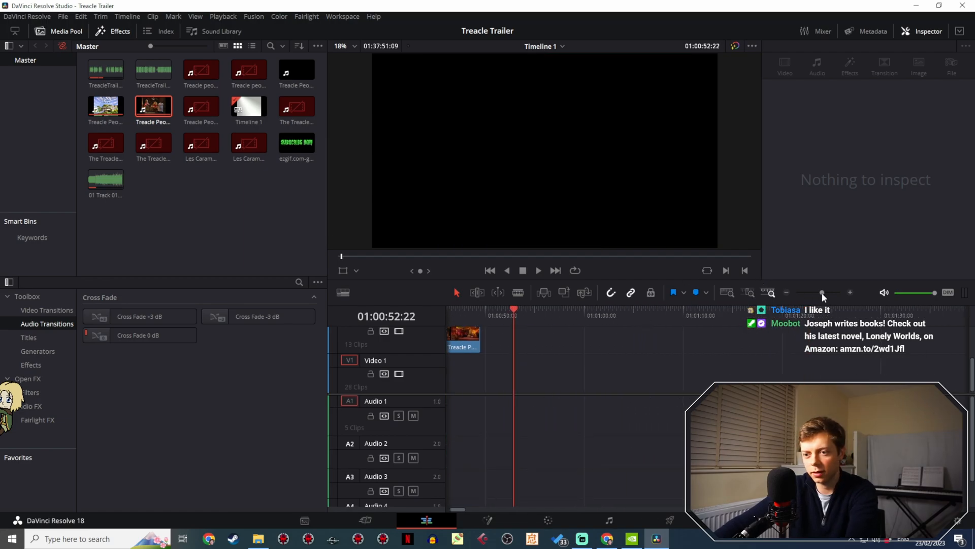
drag(822, 292, 812, 292)
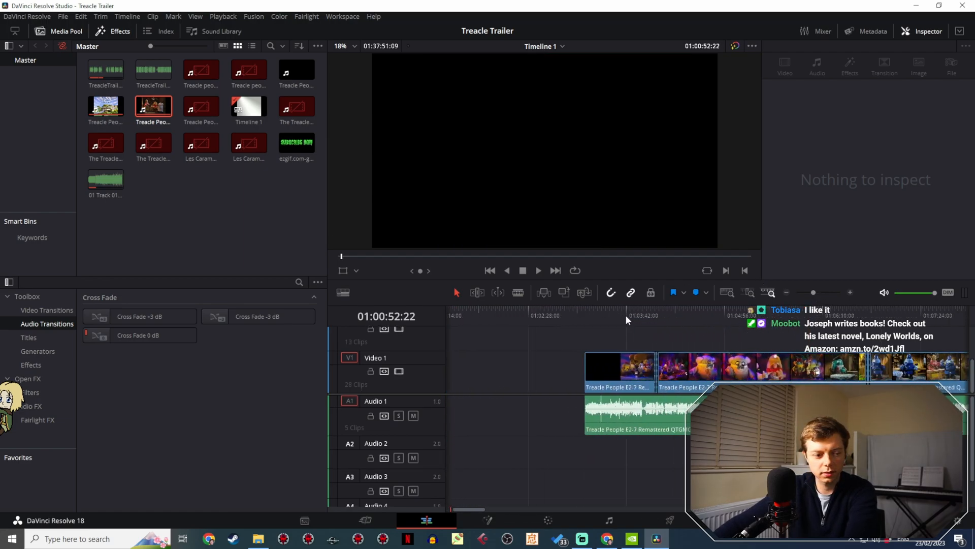
scroll(609, 317, right, 3)
drag(506, 315, 691, 326)
scroll(657, 331, right, 7)
drag(612, 320, 841, 325)
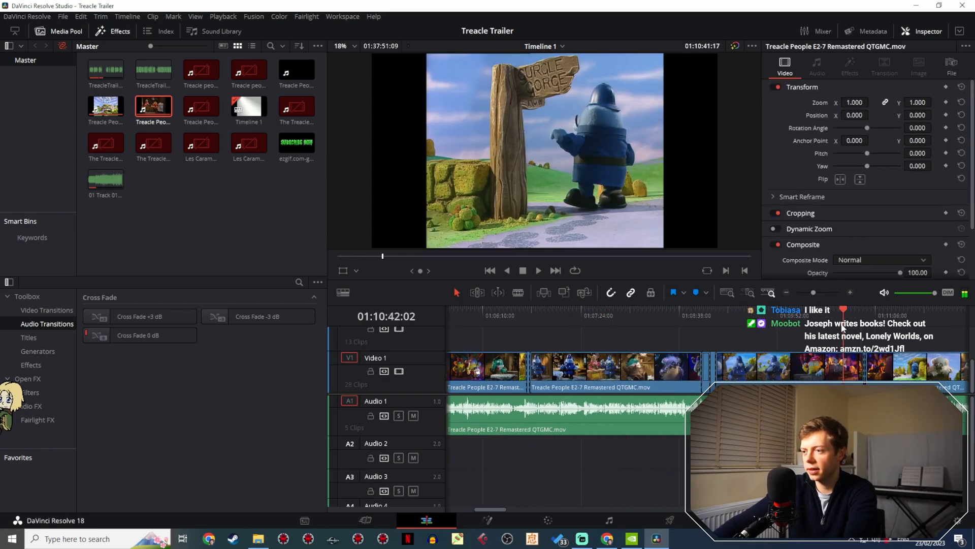
scroll(495, 322, right, 10)
drag(581, 314, 794, 321)
scroll(648, 324, right, 7)
drag(545, 317, 740, 312)
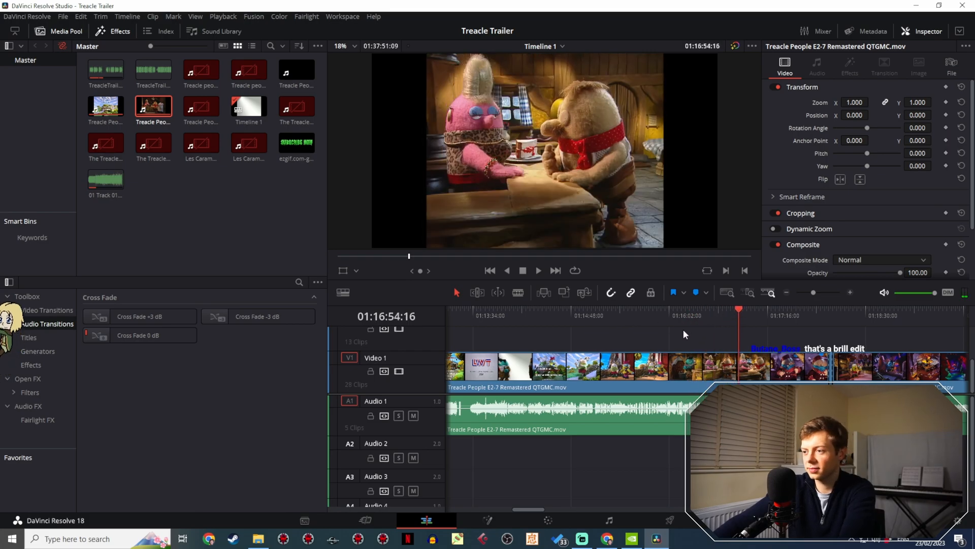
scroll(684, 329, right, 7)
drag(483, 318, 537, 317)
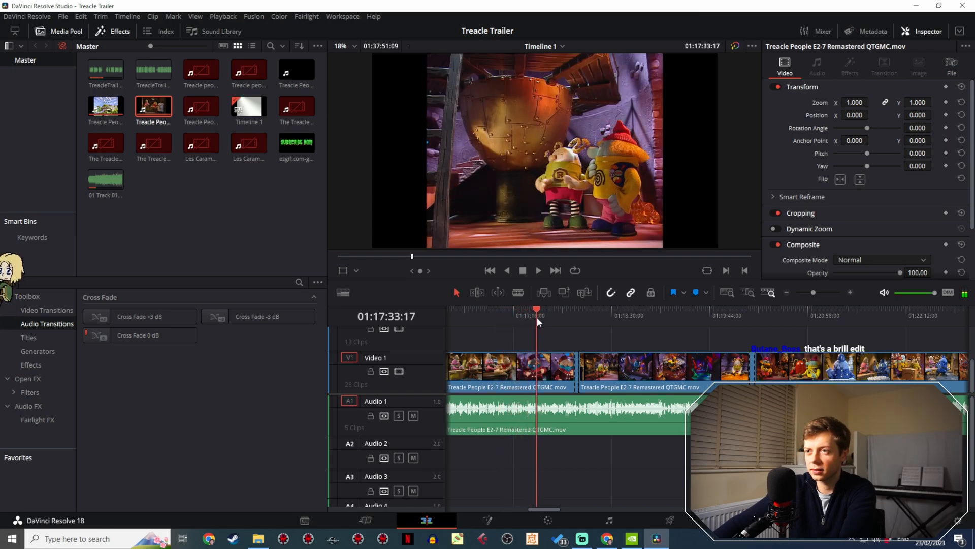
- Play the fez character's scene at several points between about 01:17:17 and 01:17:26 to check for a usable shot
key(space)
click(527, 316)
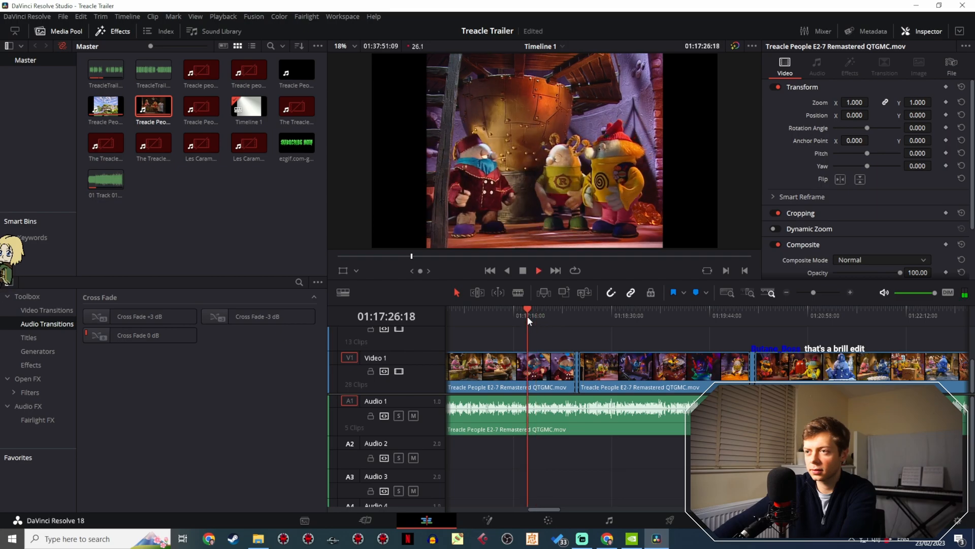
click(517, 313)
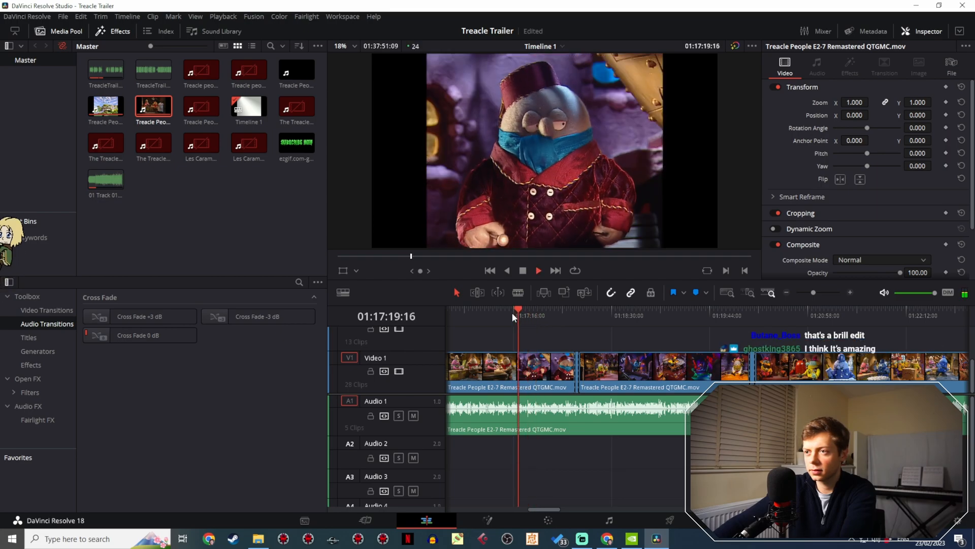
click(512, 313)
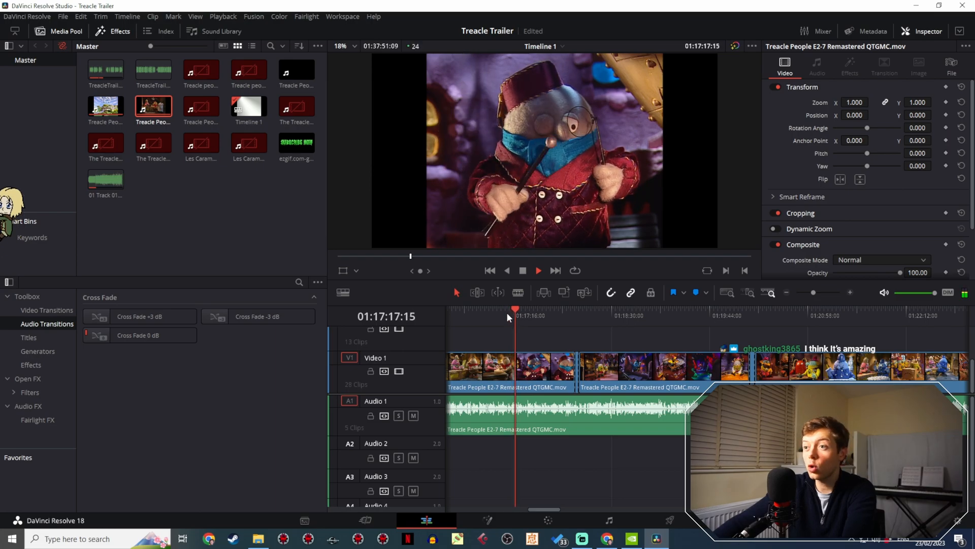
key(space)
drag(813, 292, 818, 292)
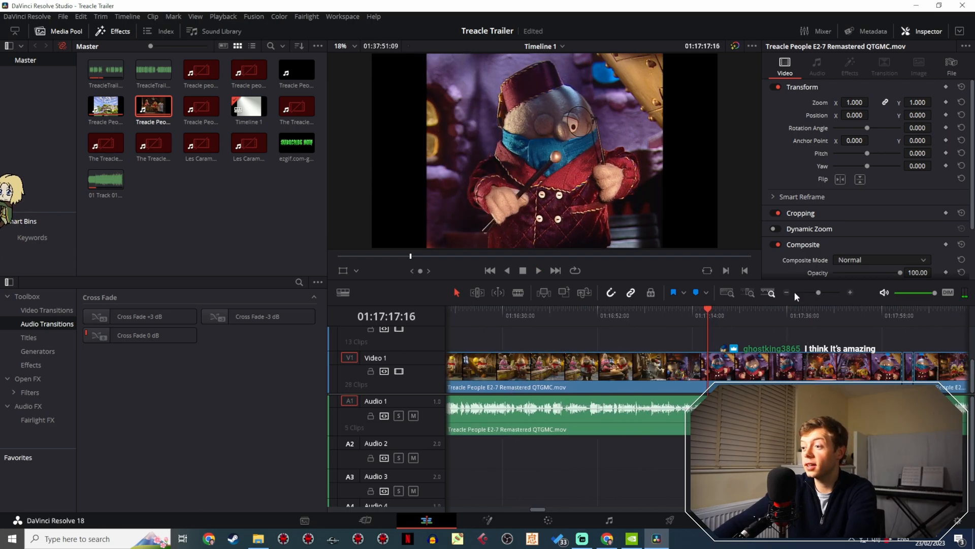
click(699, 316)
click(691, 319)
key(space)
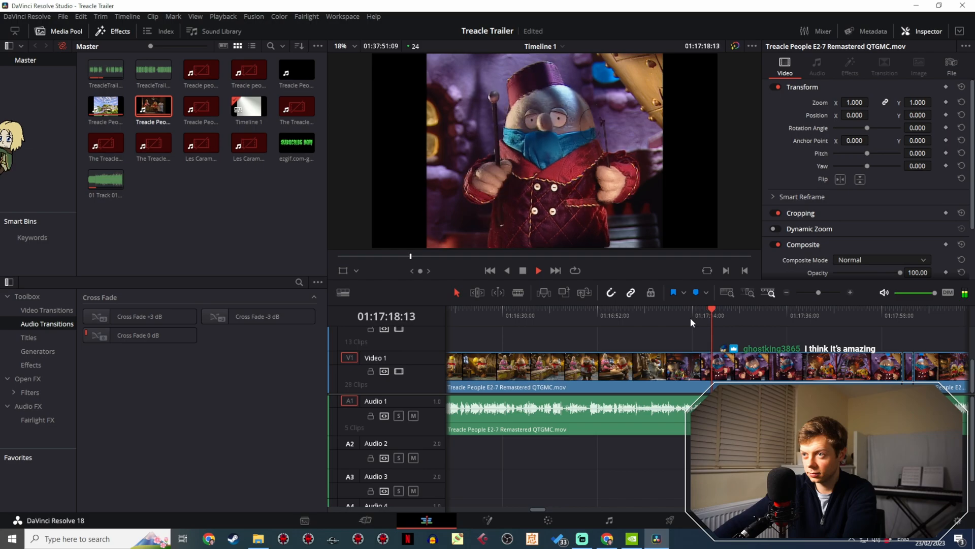
drag(705, 318, 693, 318)
- Replay the footage from before 01:17:12 into the fez character's close-up to examine where the shot begins
drag(818, 293, 824, 292)
click(659, 318)
key(space)
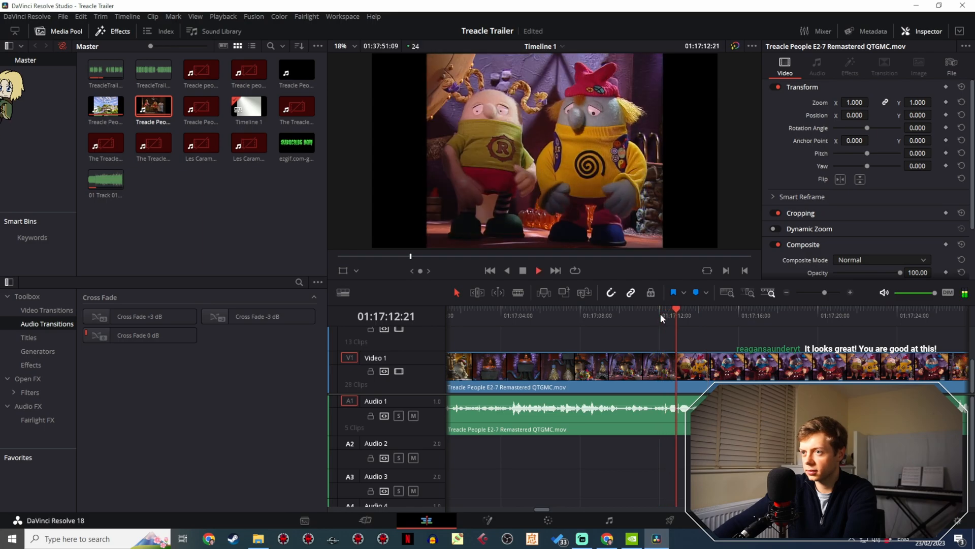
key(space)
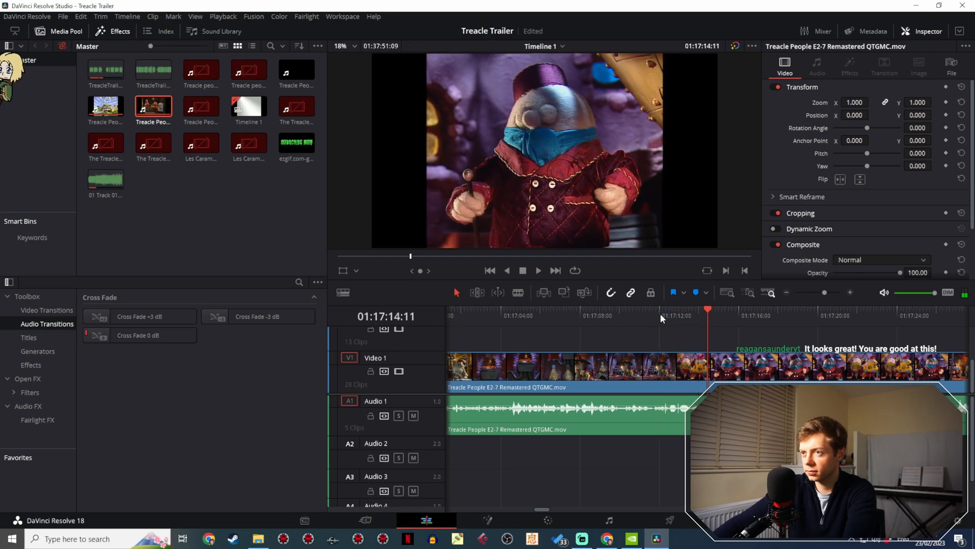
key(space)
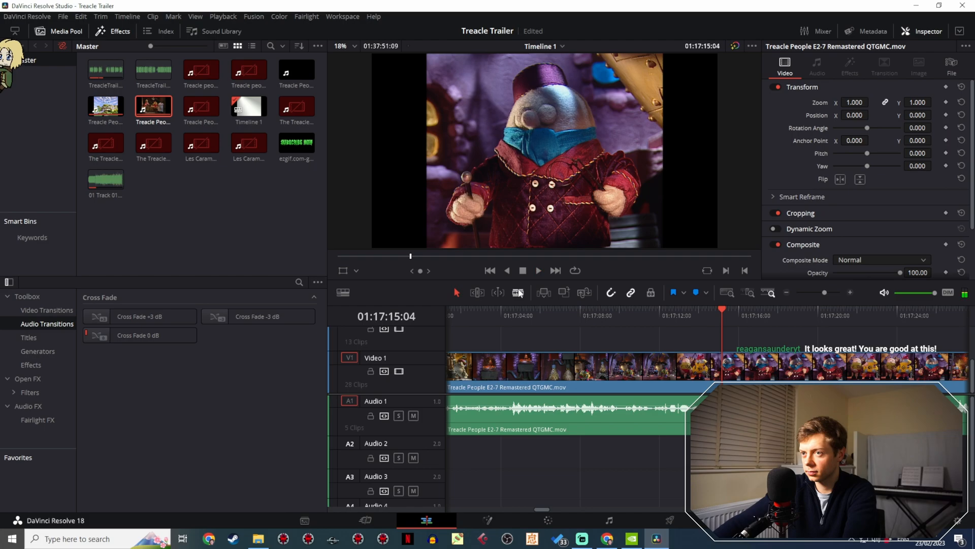
click(604, 318)
key(space)
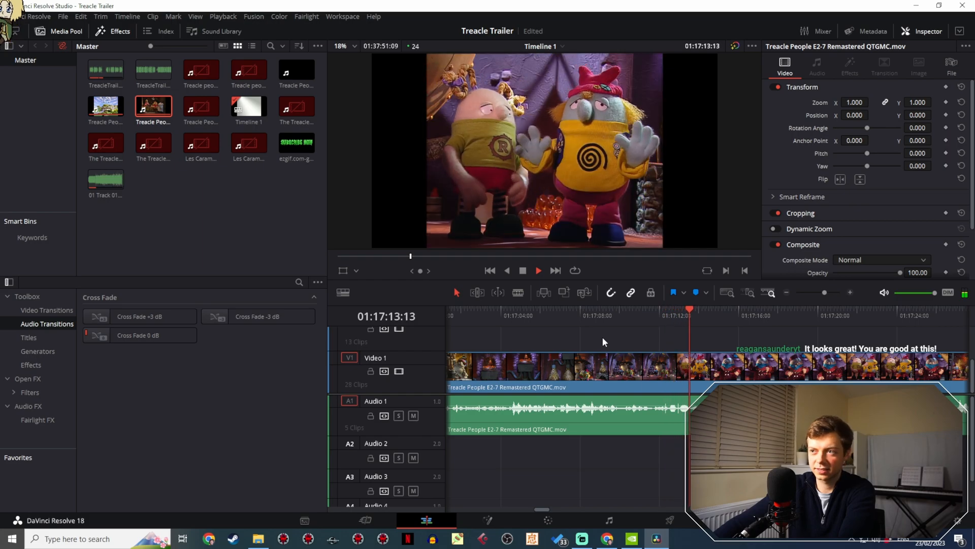
key(space)
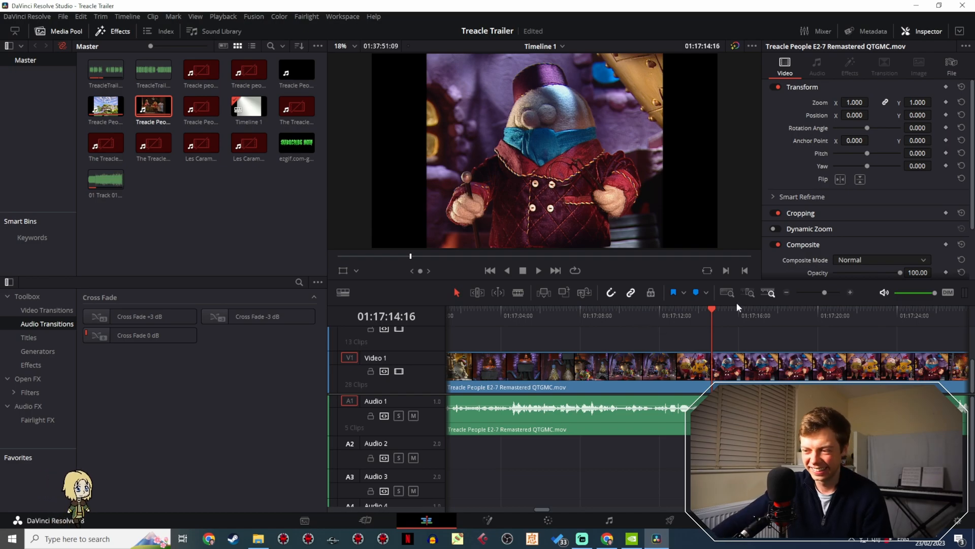
- Locate the start of the fez character's movement and split the Video 1 episode clip there at 01:17:15:09
click(693, 315)
key(space)
scroll(742, 329, right, 2)
scroll(620, 313, right, 4)
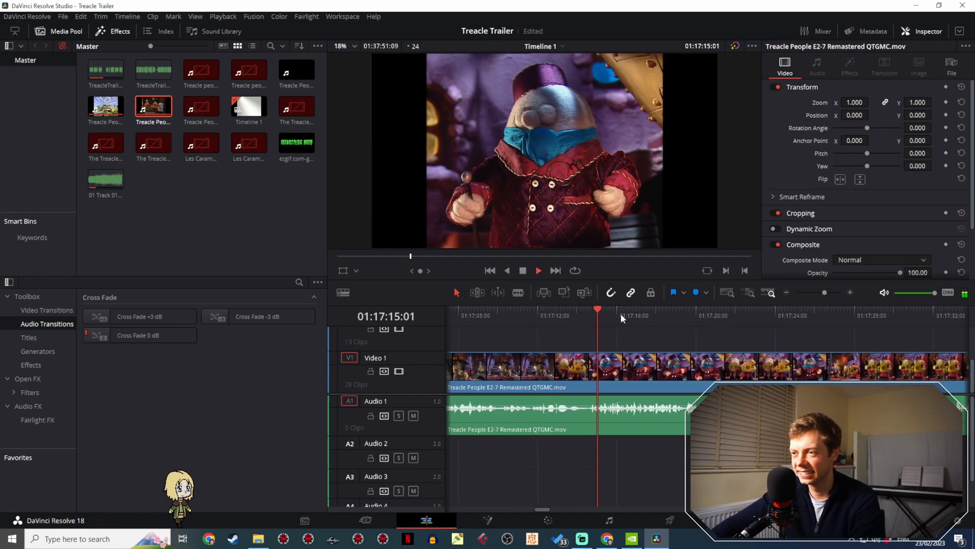
click(610, 315)
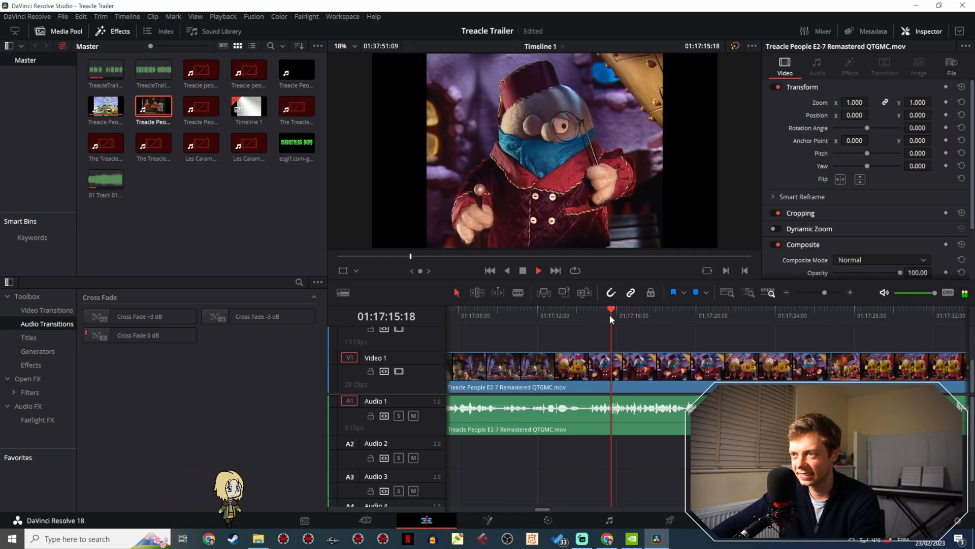
click(604, 314)
key(space)
click(605, 313)
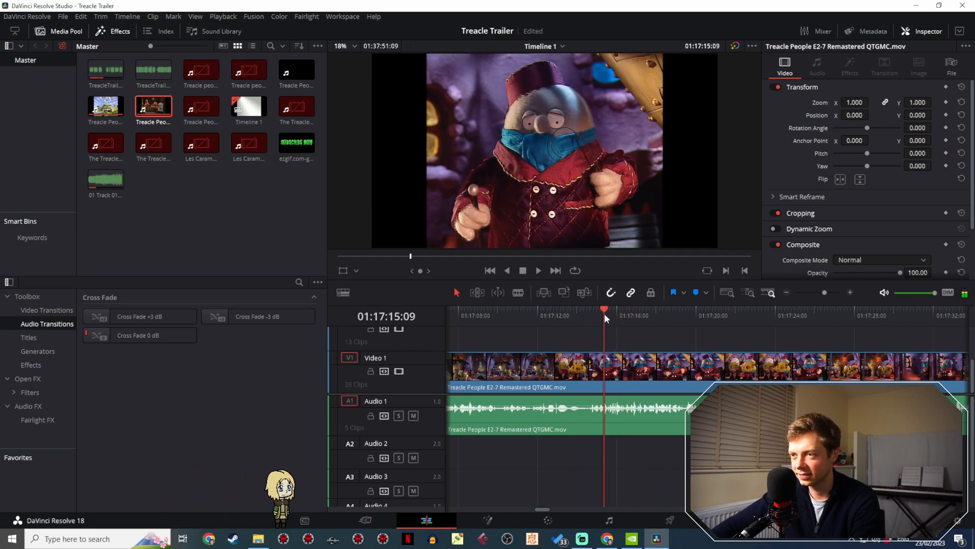
key(b)
click(604, 369)
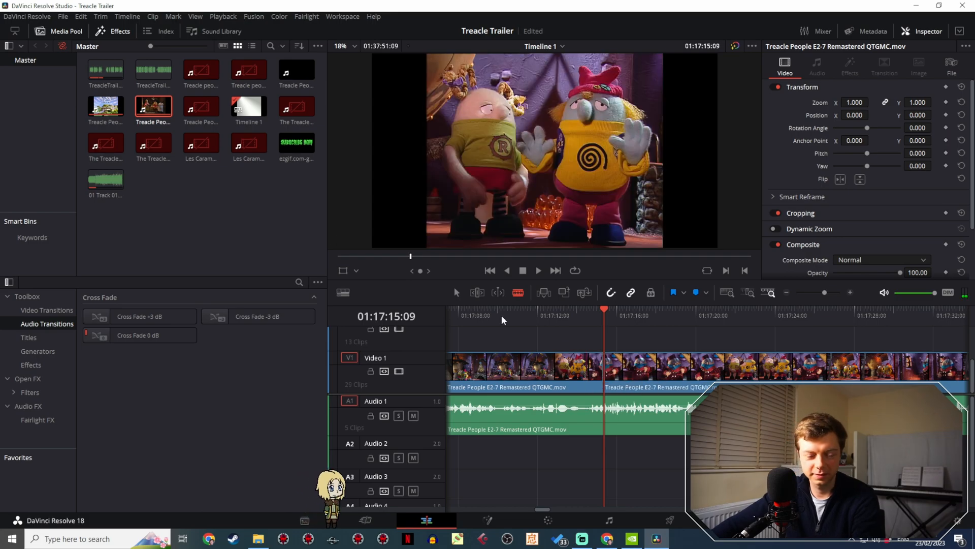
- Play on from the cut and split the episode clip again at 01:17:18:11 to isolate the fez close-up
key(space)
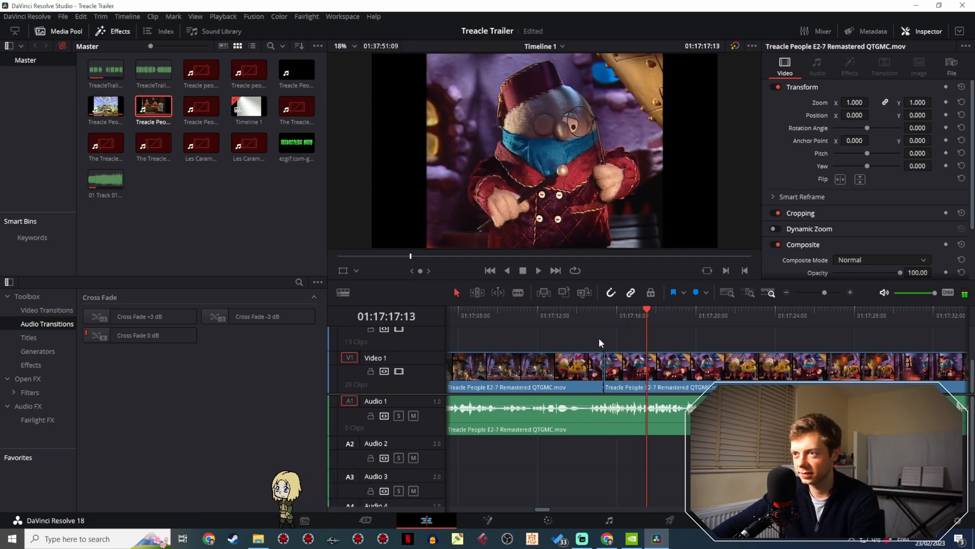
key(space)
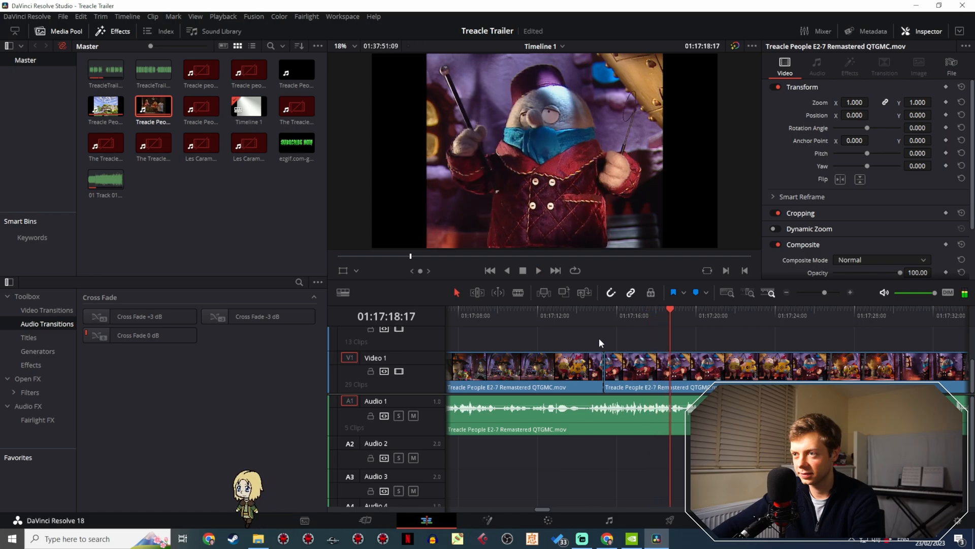
drag(672, 322, 665, 321)
click(518, 295)
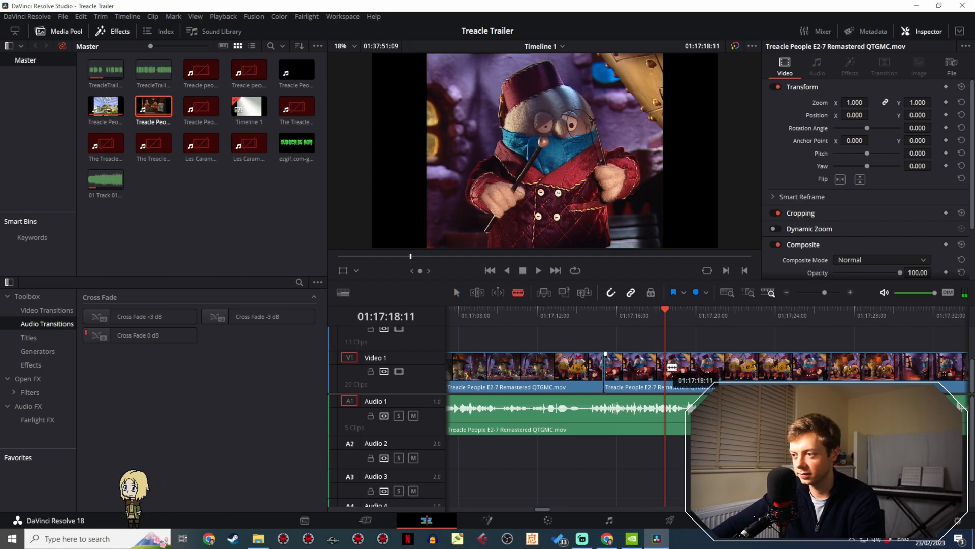
key(ctrl+b)
- Copy the isolated fez close-up and paste it on Video 1 shortly after the end of the trailer's title section
click(624, 370)
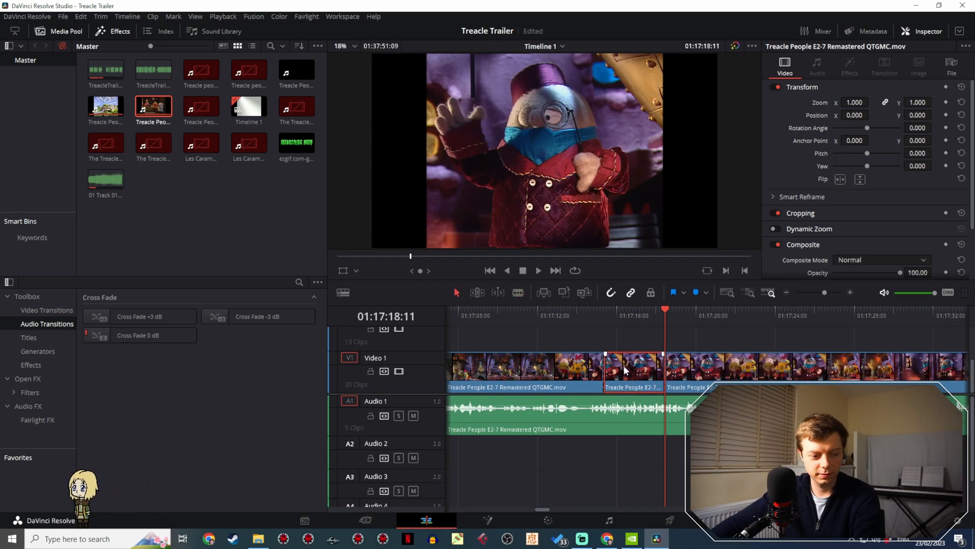
click(822, 293)
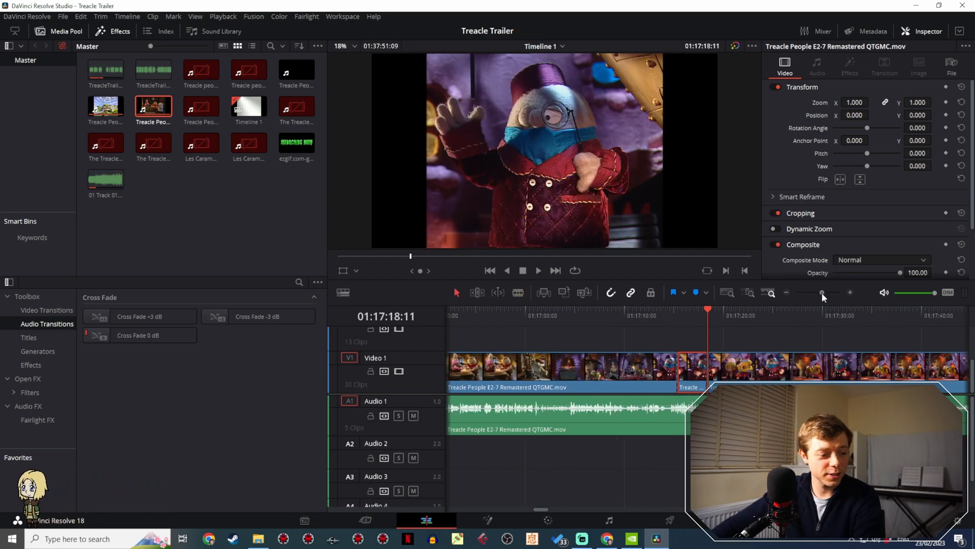
mouse_move(821, 292)
mouse_down()
mouse_move(804, 294)
mouse_move(823, 297)
mouse_up()
click(457, 316)
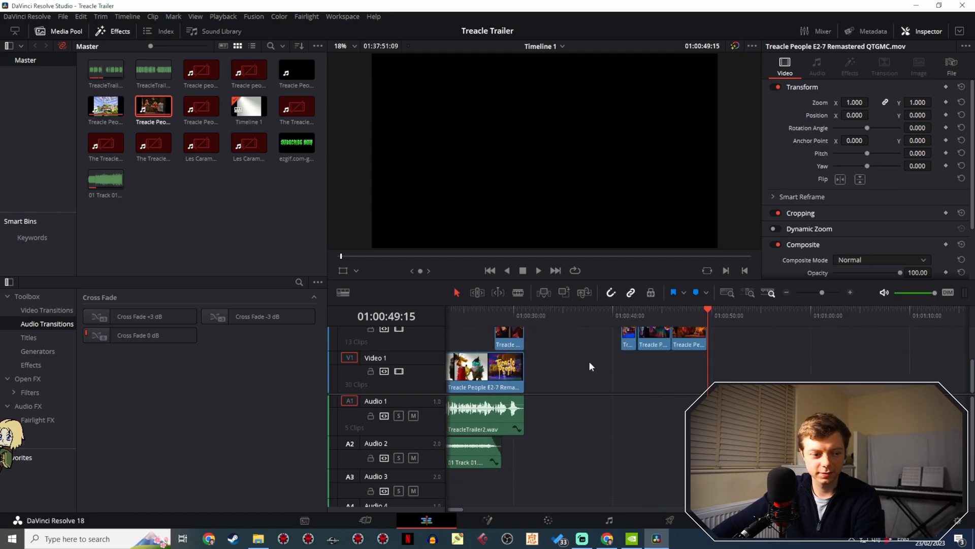
scroll(589, 361, left, 5)
click(641, 310)
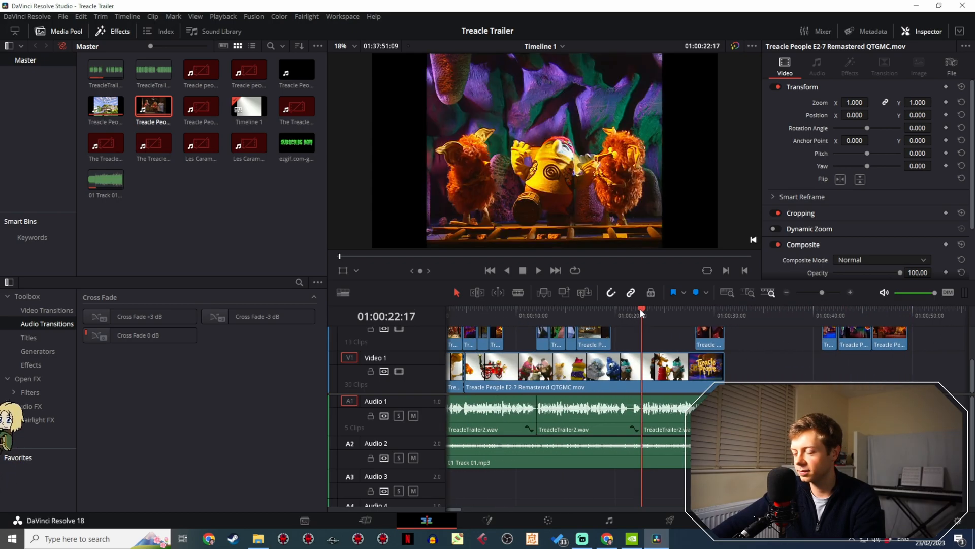
click(743, 319)
key(ctrl+v)
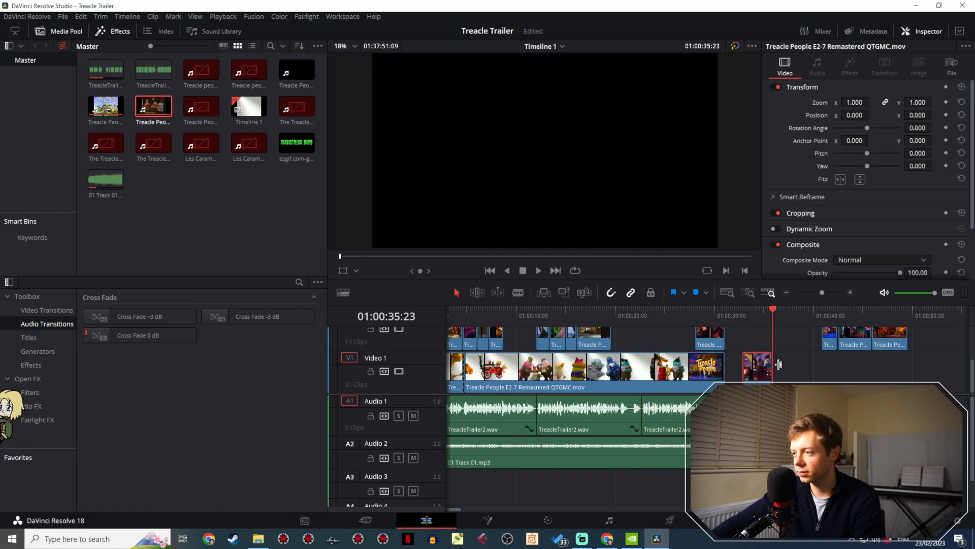
- Move the pasted close-up to the track above Video 2, directly over the existing fez clip, and replay the title section
scroll(730, 338, up, 1)
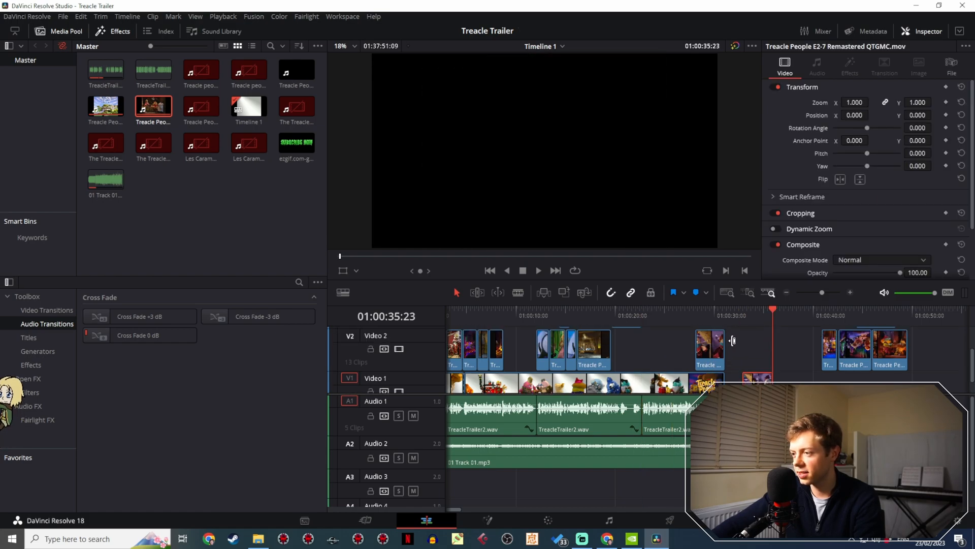
drag(757, 379, 710, 333)
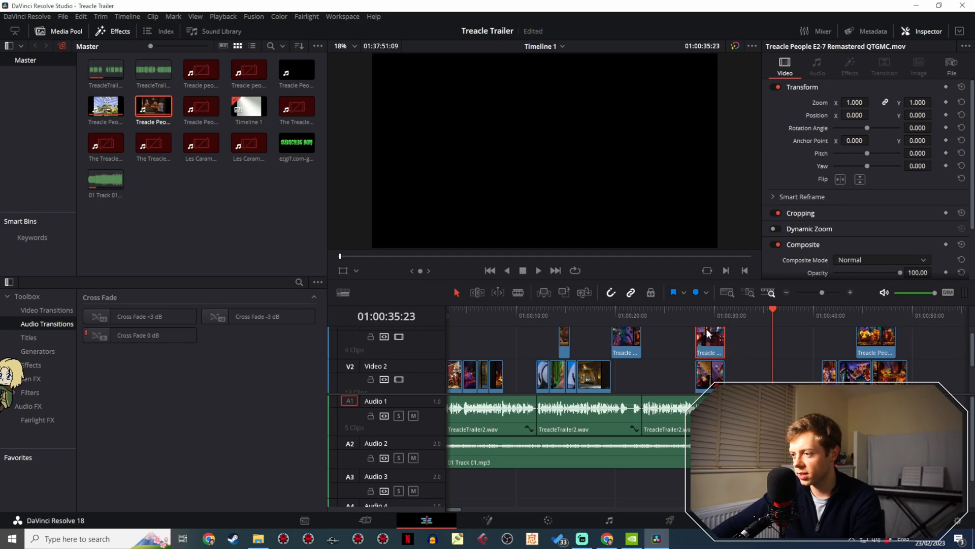
key(space)
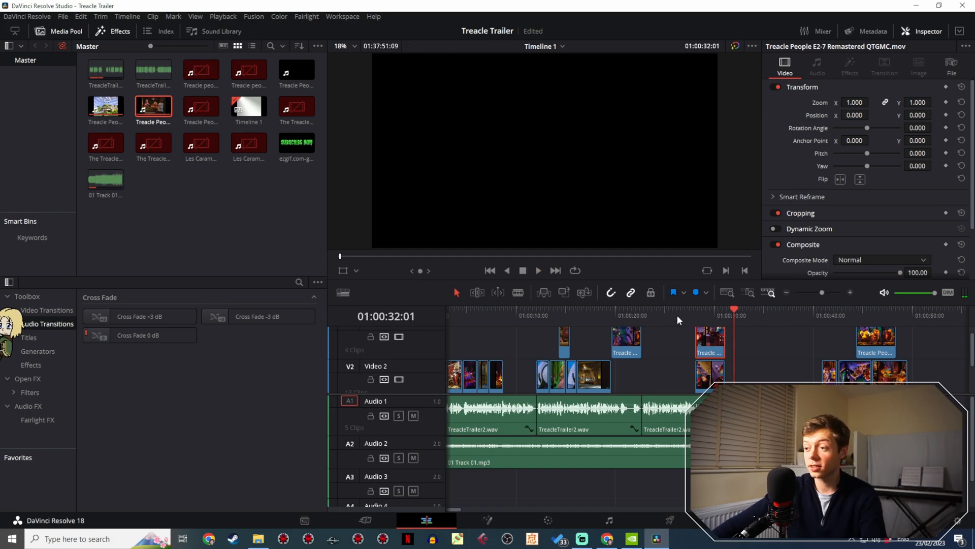
click(679, 315)
key(space)
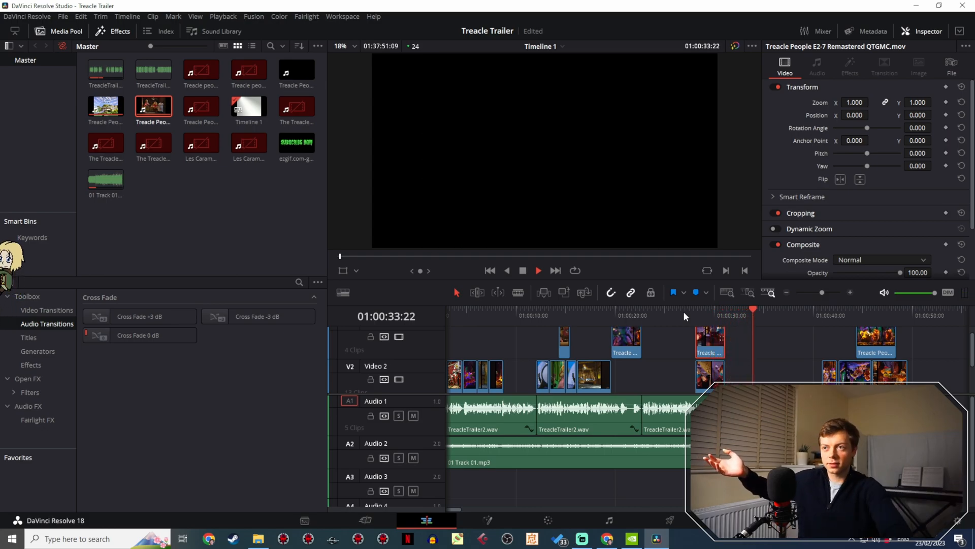
- Trim the end of the upper fez close-up back by two frames to align with the clip beneath, and replay the section
key(space)
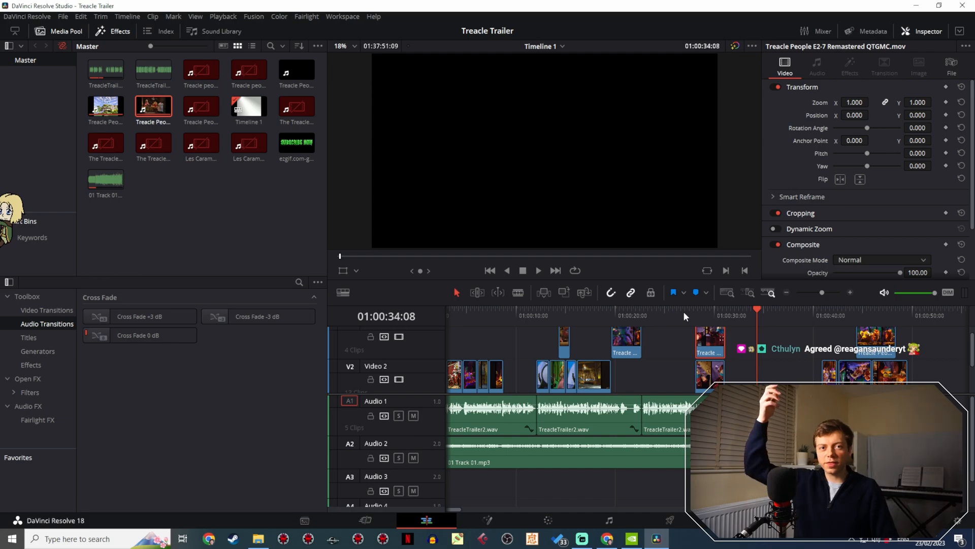
click(672, 309)
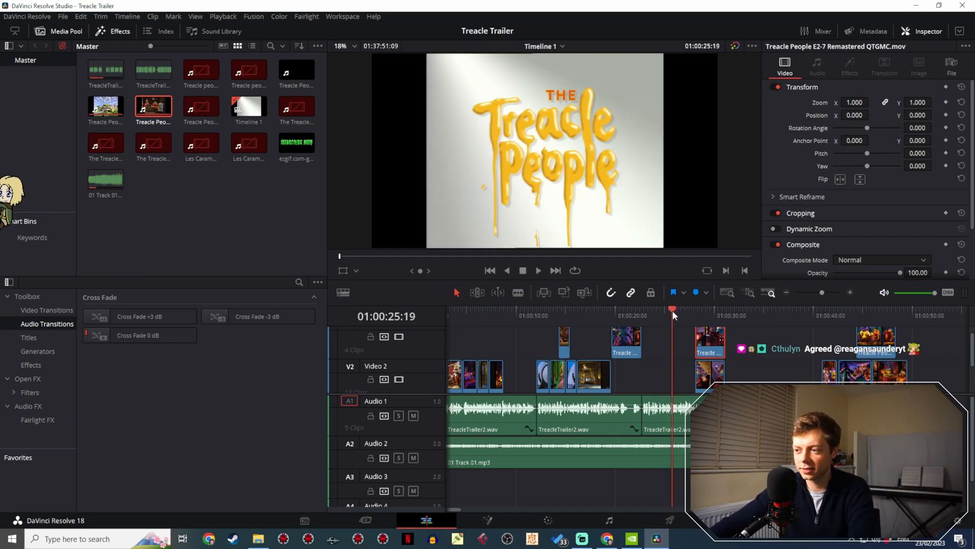
key(space)
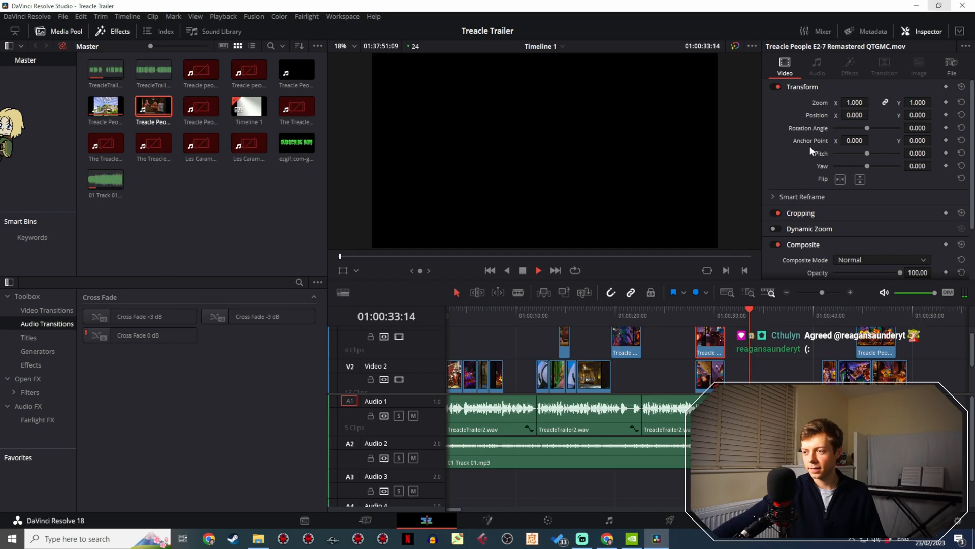
key(space)
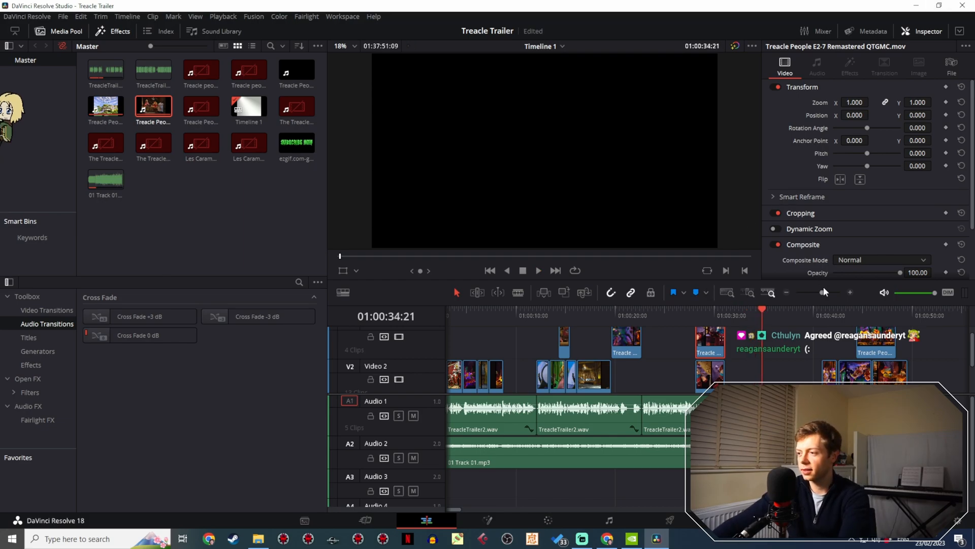
drag(822, 292, 828, 293)
drag(595, 391, 826, 377)
click(771, 336)
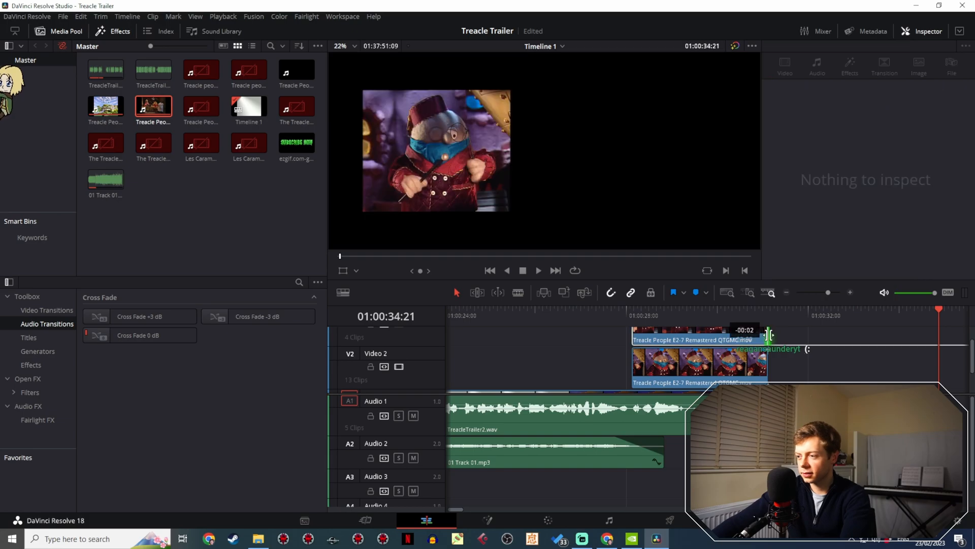
click(615, 313)
key(space)
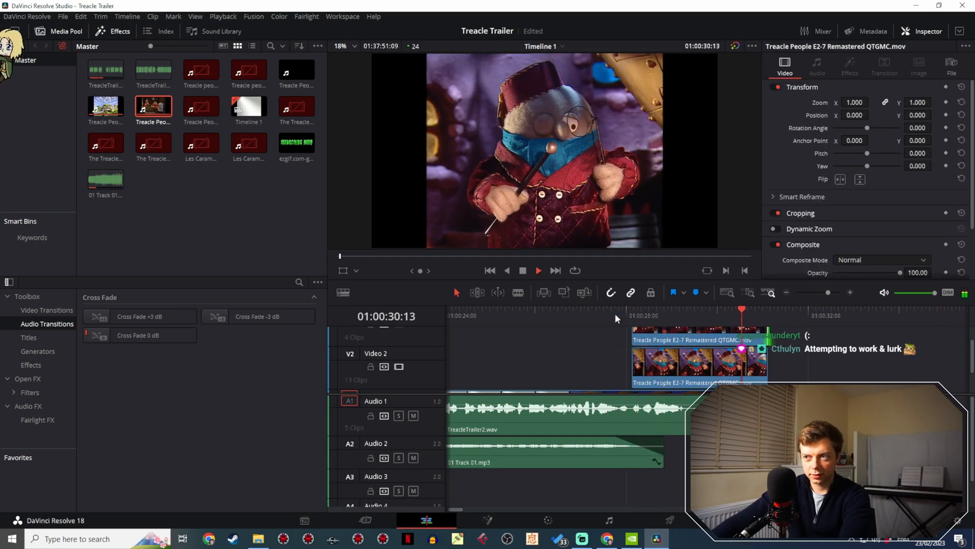
key(space)
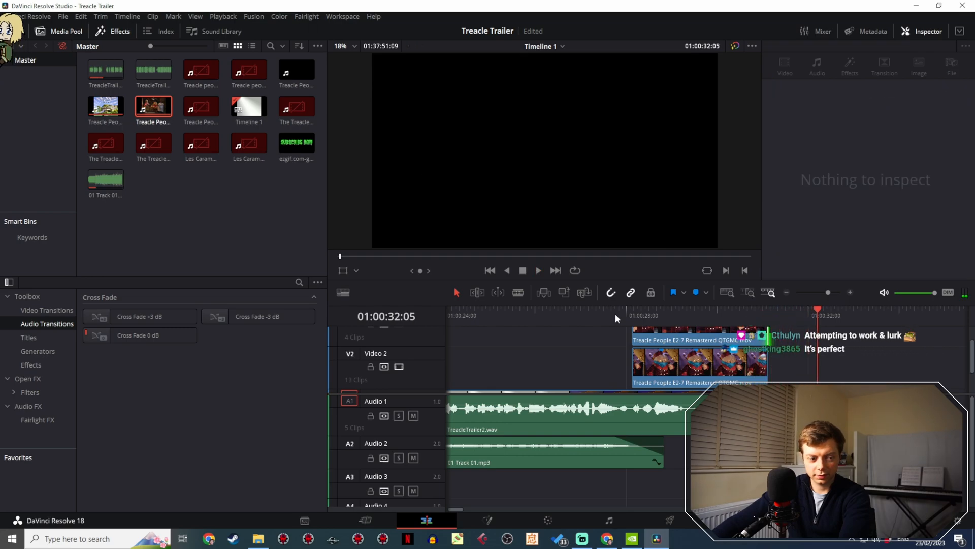
- Play the trailer from its first frame through the title section to review the whole edit up to the fez close-up
drag(803, 292, 813, 295)
scroll(711, 343, down, 2)
scroll(717, 355, up, 2)
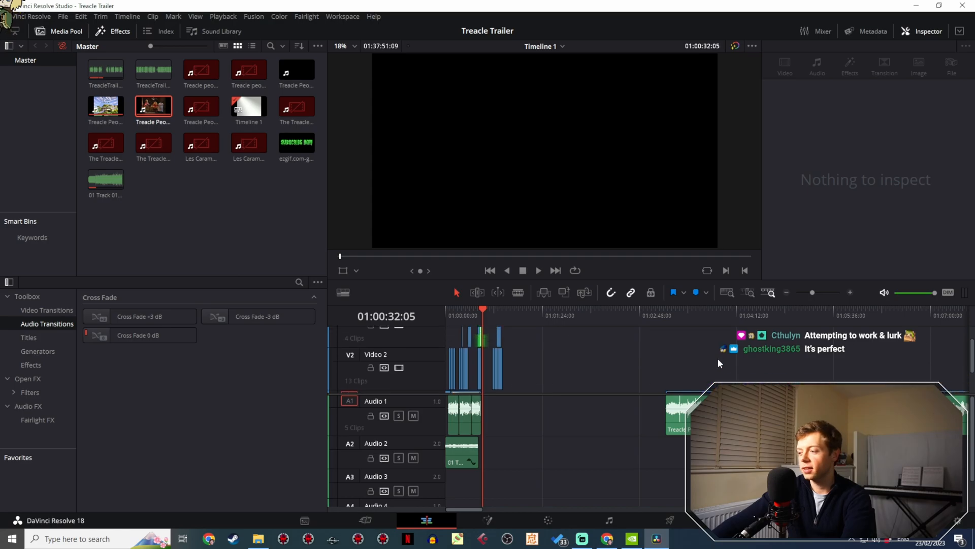
drag(461, 306, 437, 316)
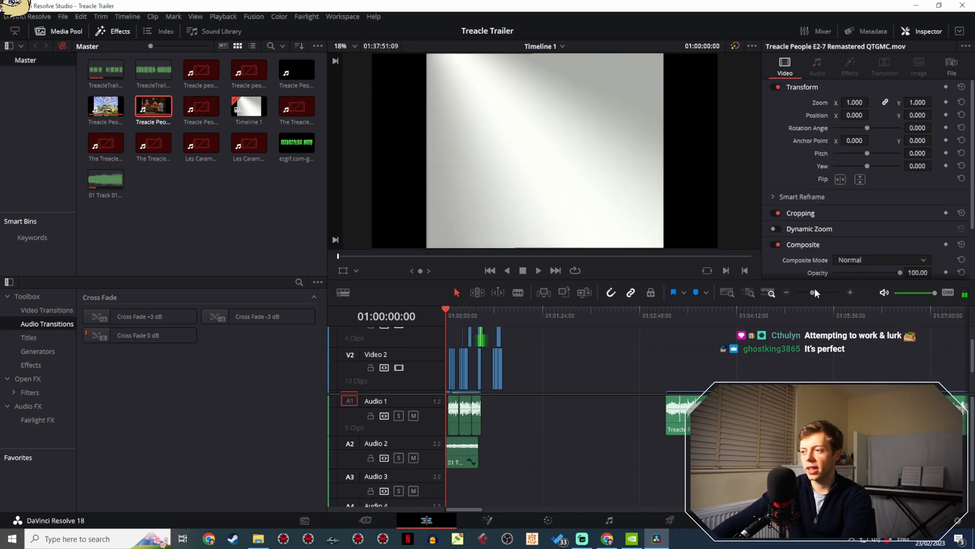
drag(815, 293, 823, 297)
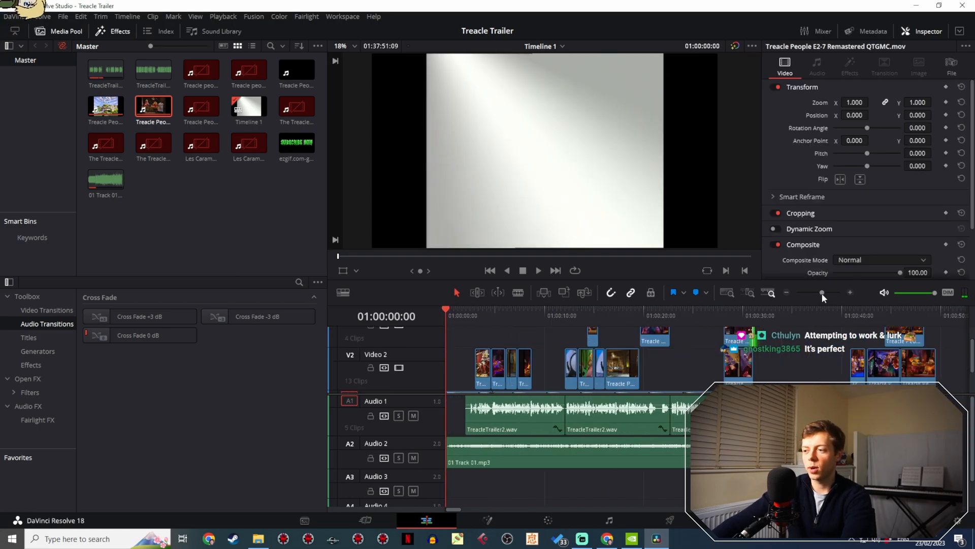
key(space)
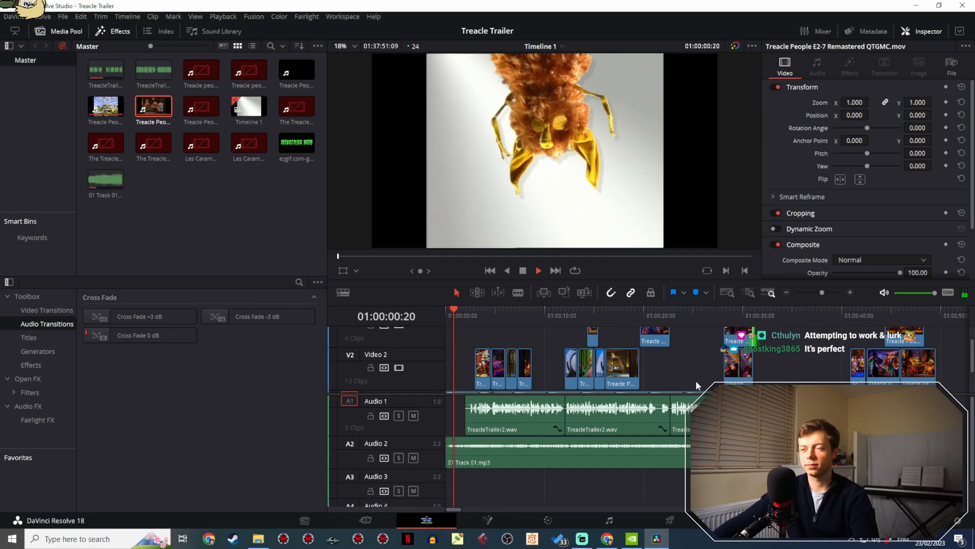
click(453, 312)
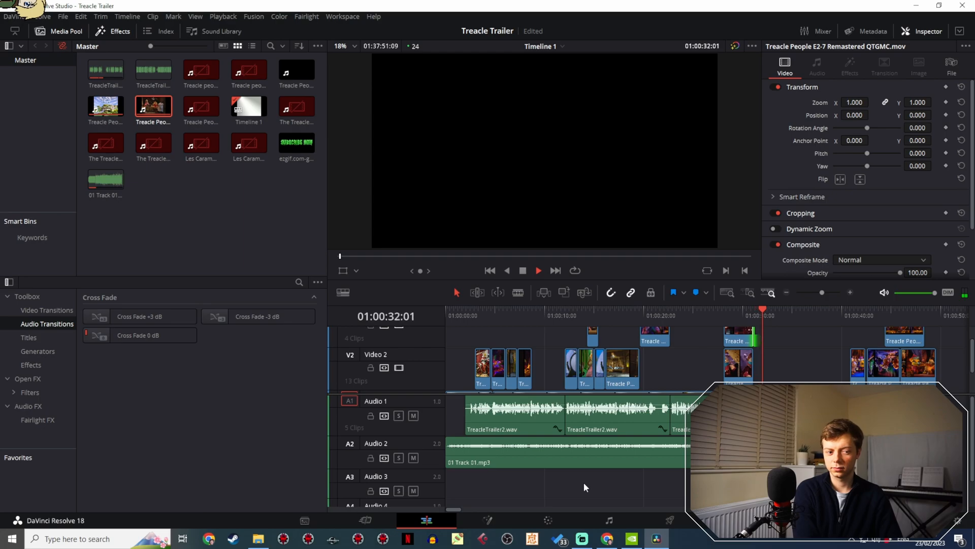
key(space)
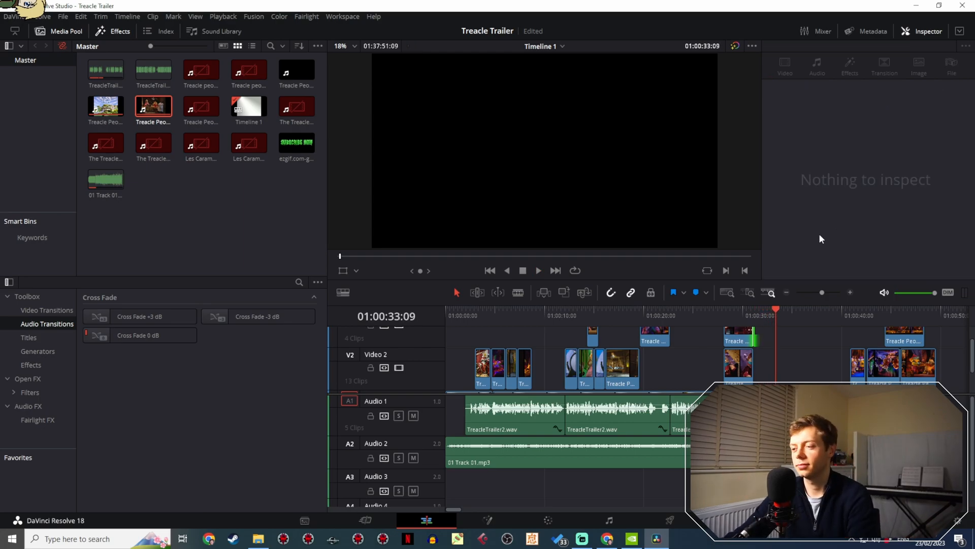
- Replay the opening barn shot on Video 2 and its cut to the first cave shot to check the timing
click(477, 309)
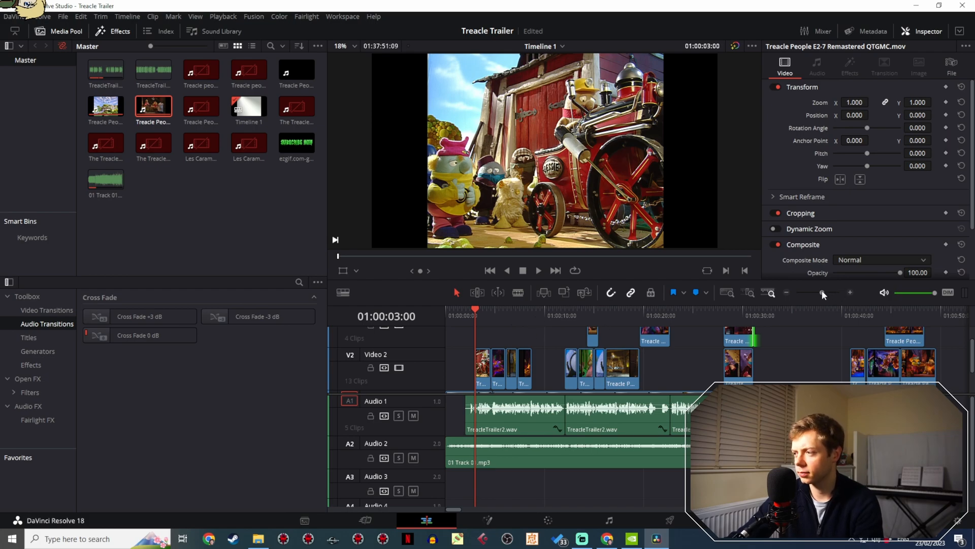
drag(823, 294, 834, 296)
click(623, 310)
key(space)
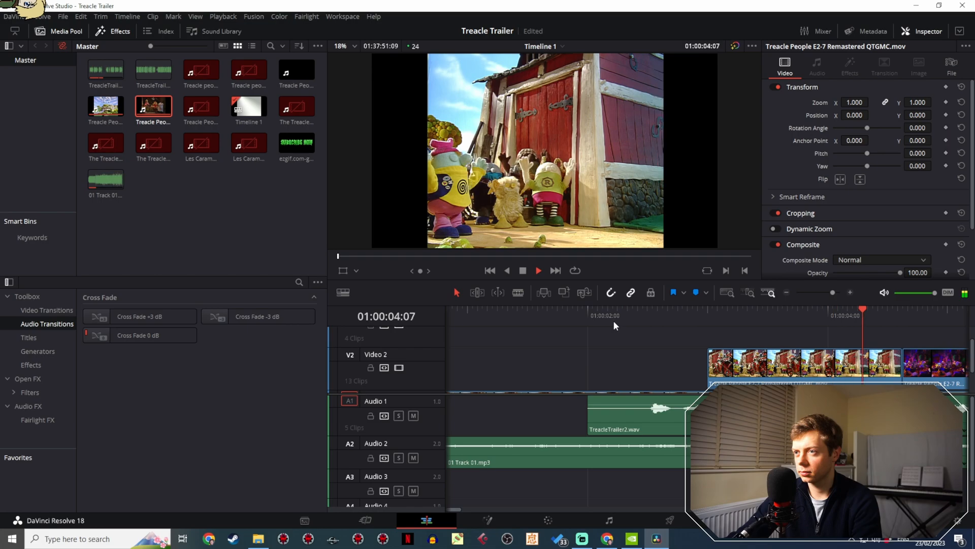
key(space)
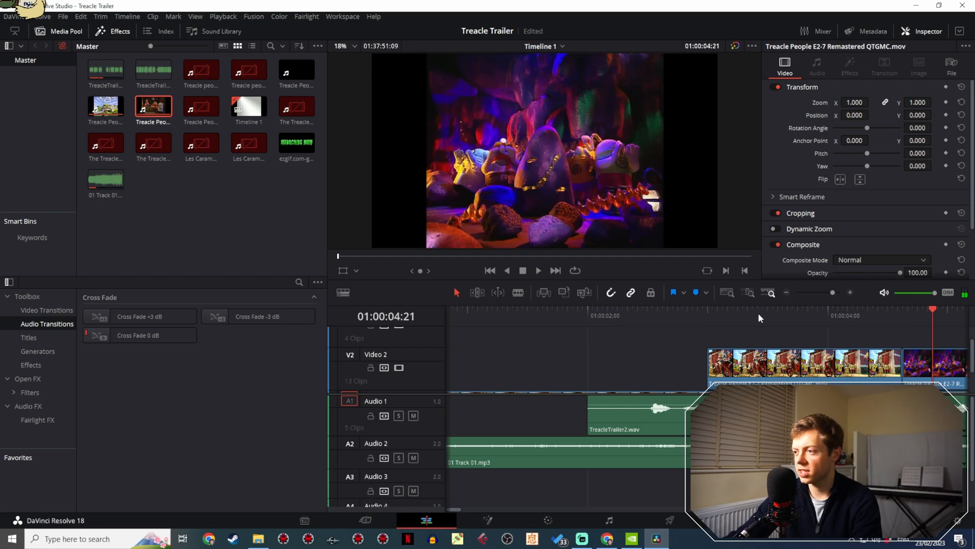
click(758, 313)
key(space)
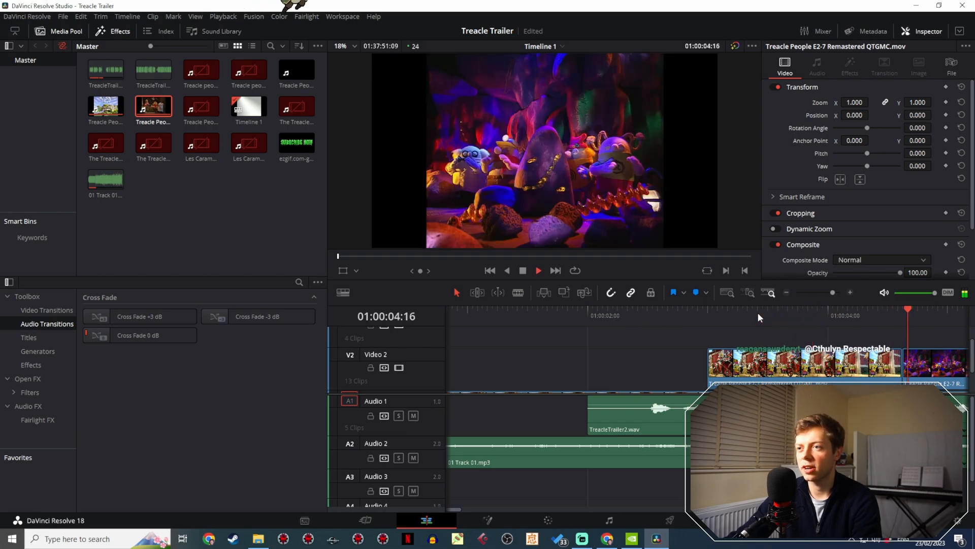
key(space)
- Move the third Video 2 shot directly after the opening barn shot, ahead of the first cave shot, and replay through the fez close-up
drag(832, 293, 827, 295)
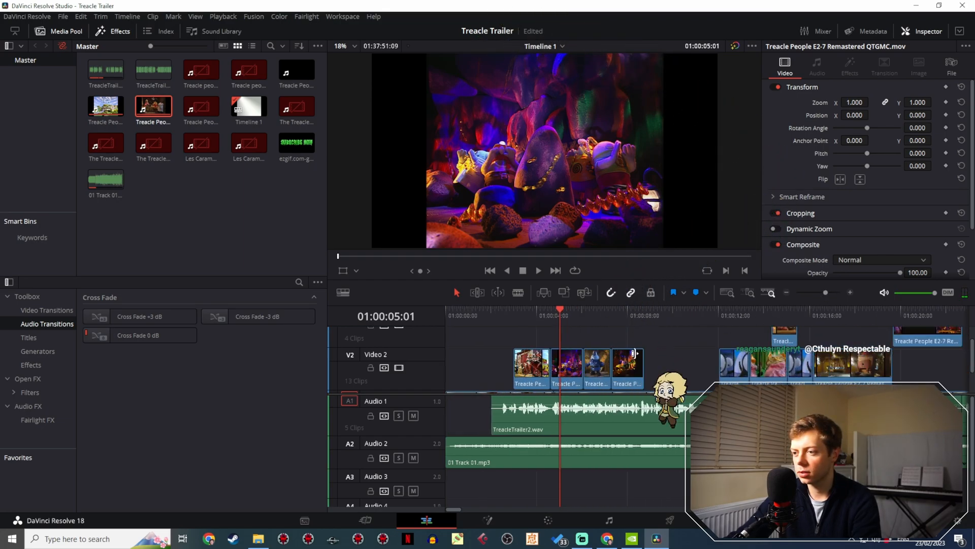
drag(603, 367, 569, 363)
click(525, 315)
key(space)
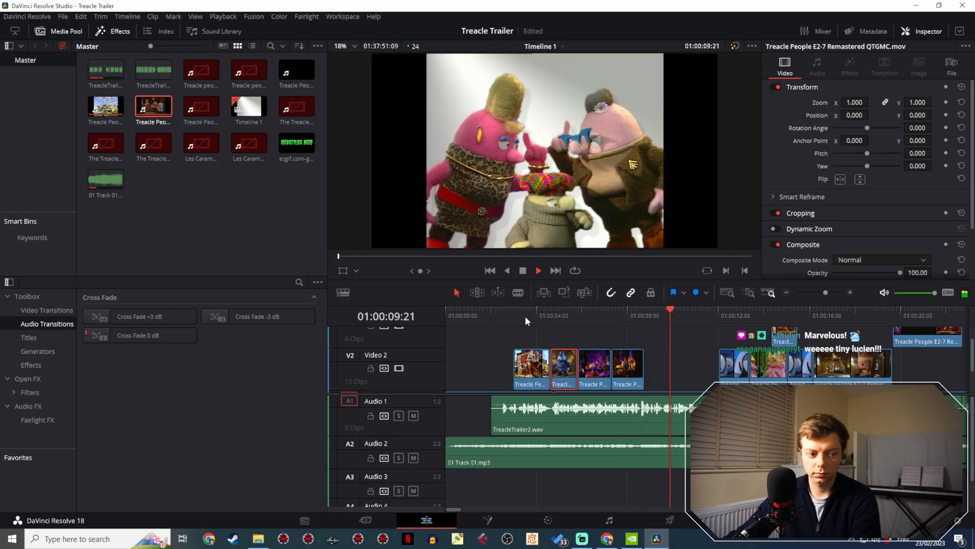
key(space)
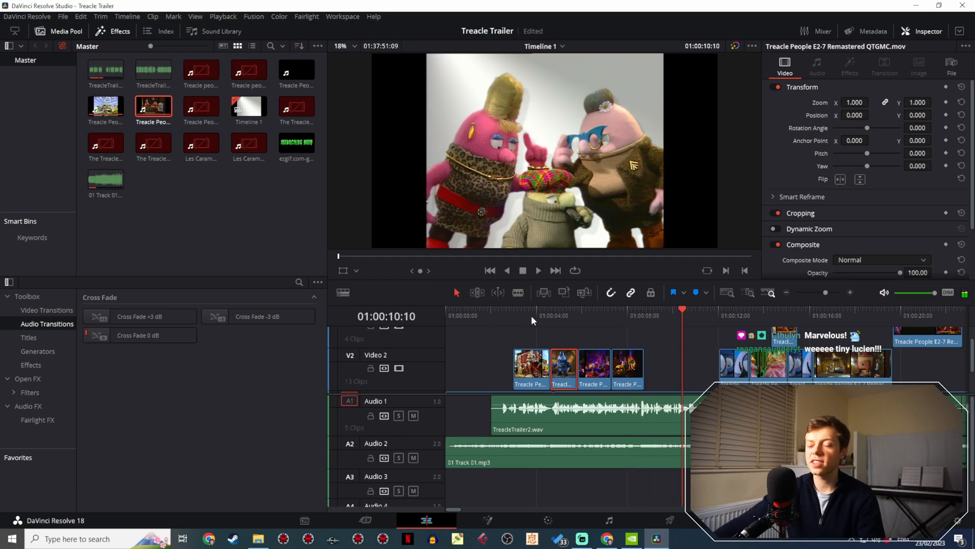
click(500, 313)
key(space)
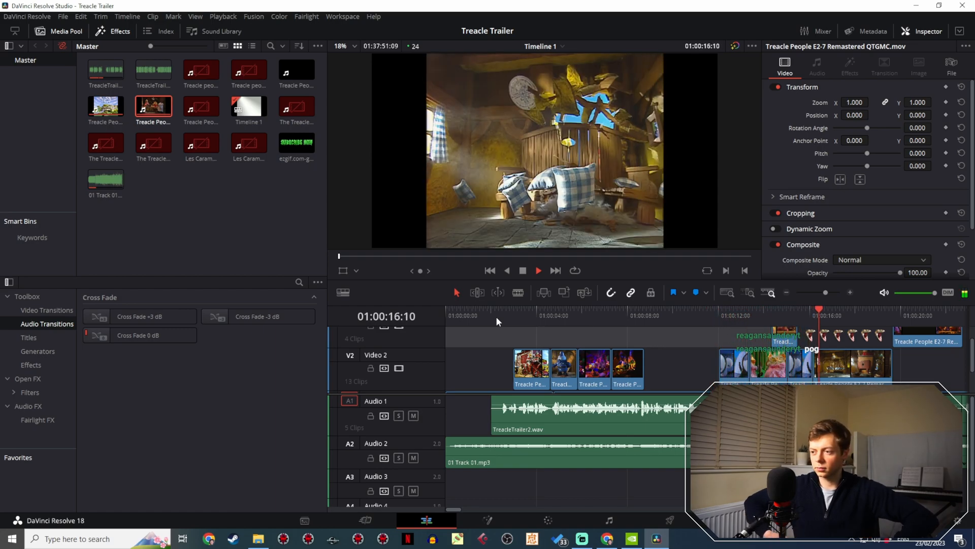
click(732, 312)
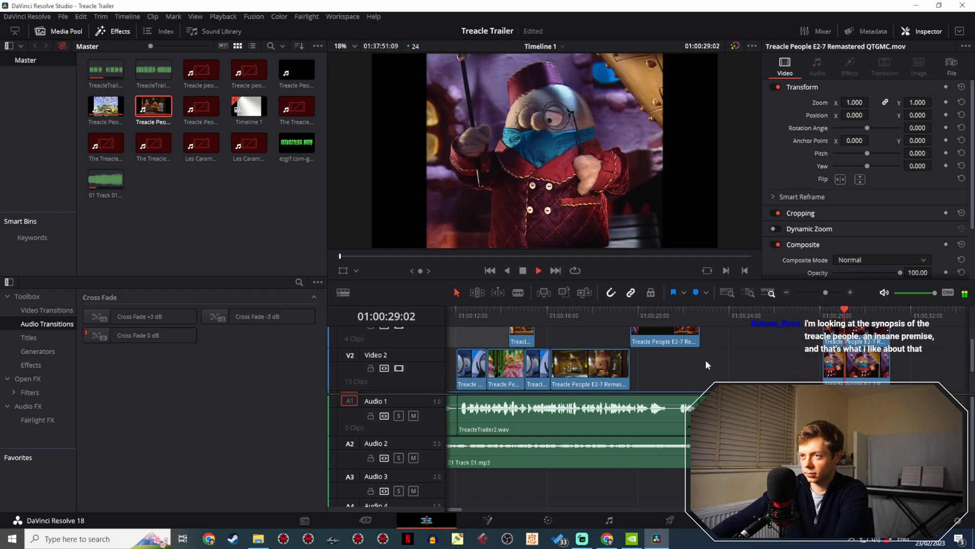
key(space)
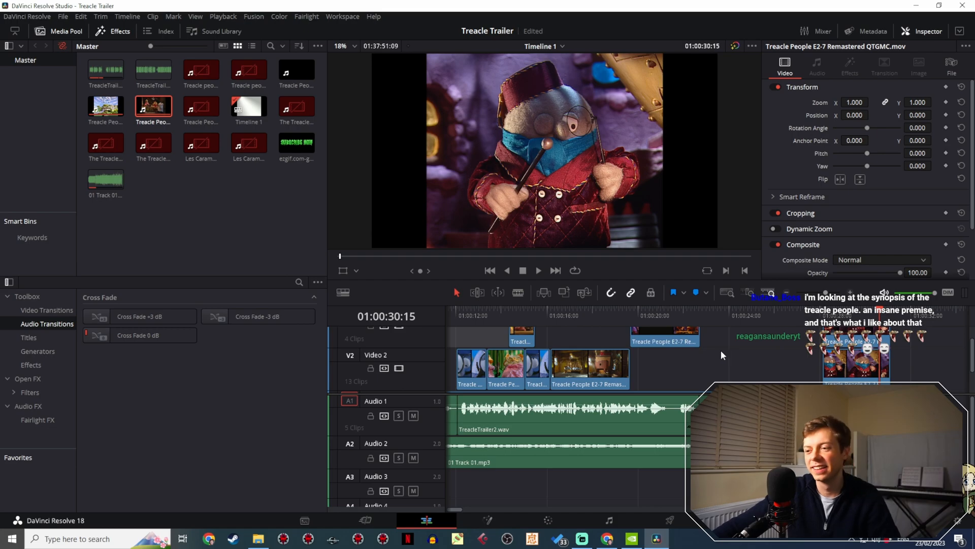
drag(612, 310, 610, 310)
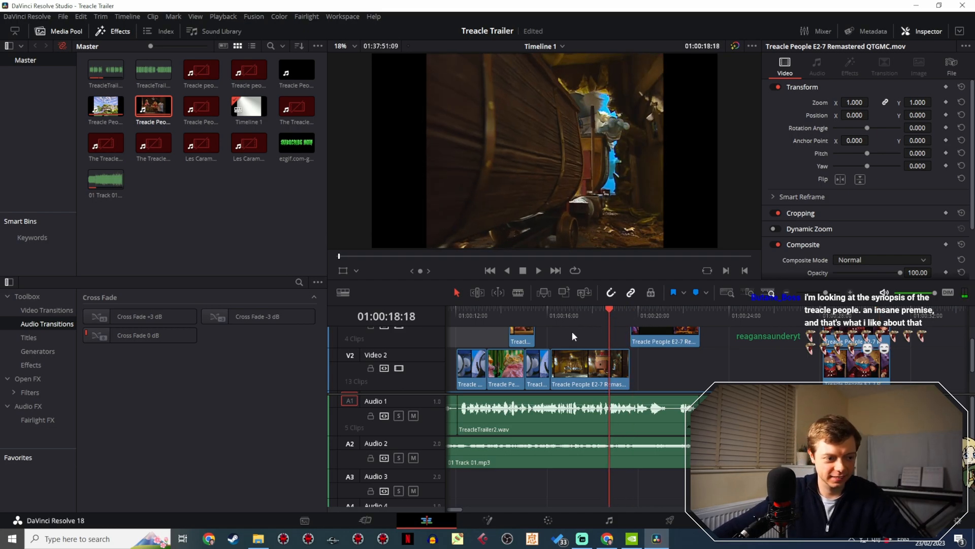
- Switch to YouTube Studio in Chrome and copy the link of the scheduled Treacle Trouble Episode 1 premiere
click(589, 540)
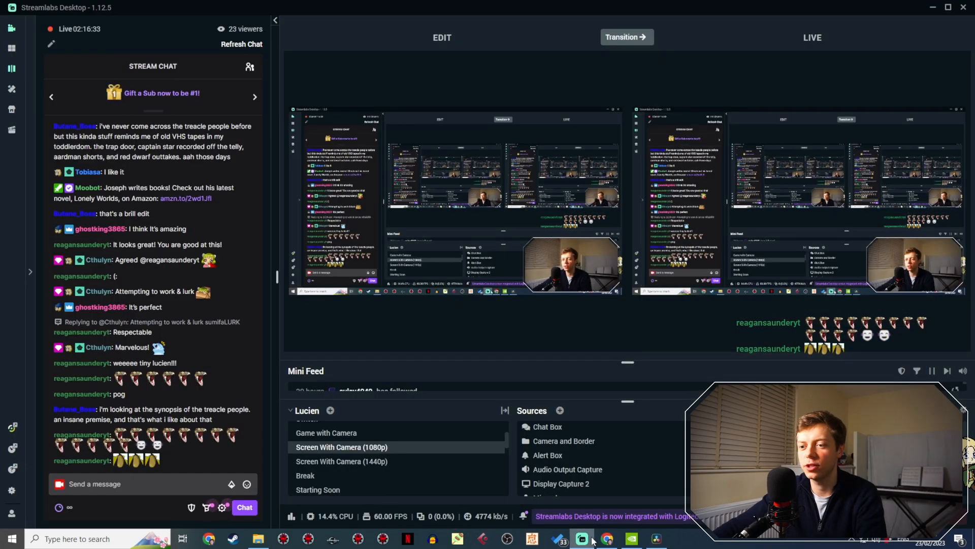
click(591, 540)
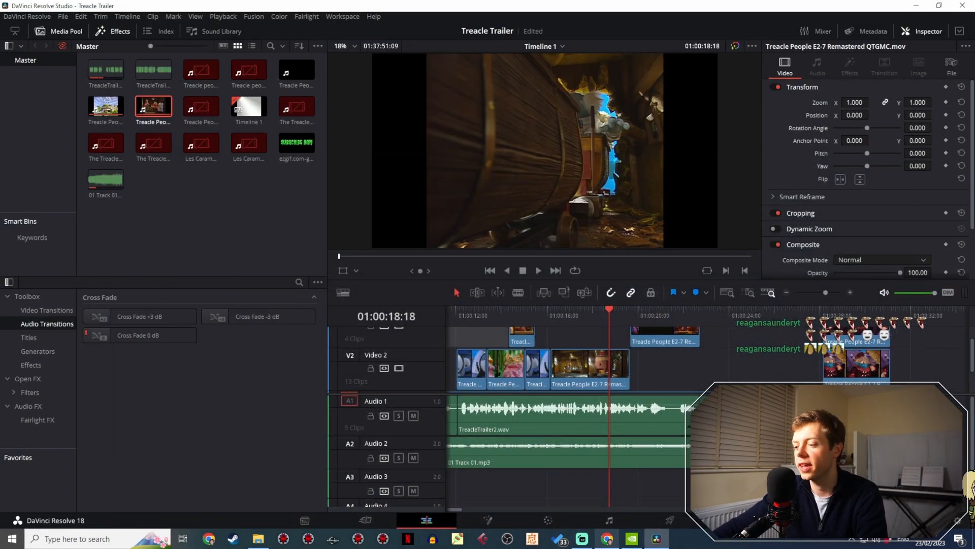
click(604, 538)
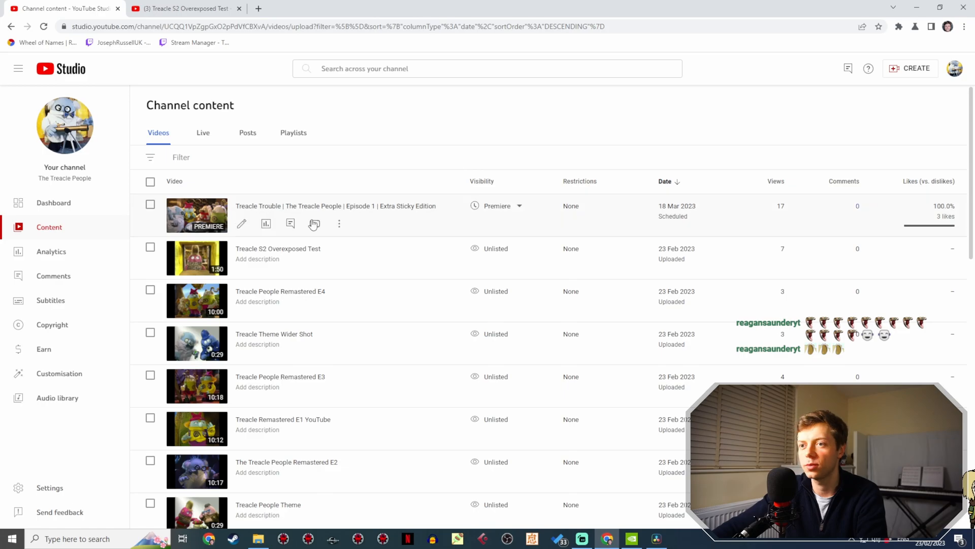
click(339, 224)
click(316, 240)
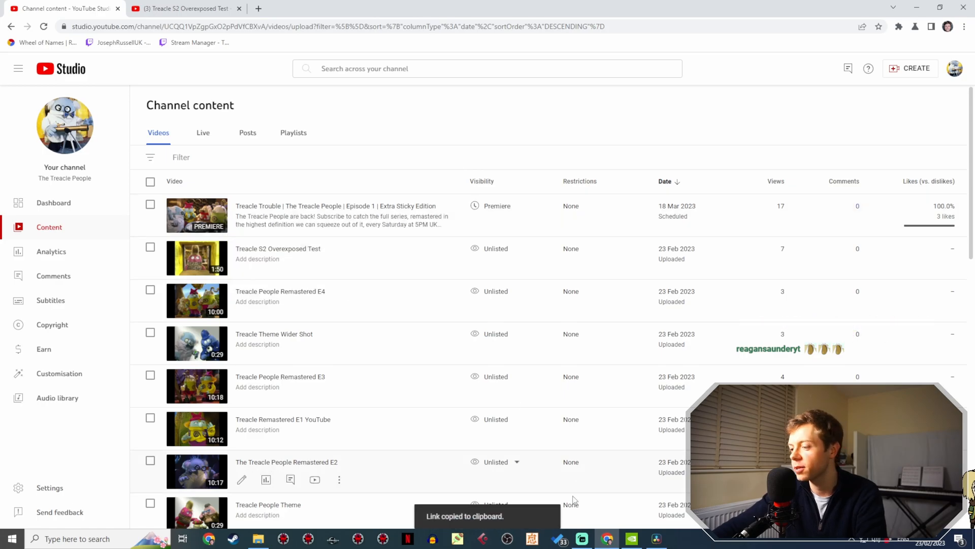
- Switch to Streamlabs Desktop, send the copied premiere link in the stream chat, and return to DaVinci Resolve
click(582, 538)
click(173, 484)
key(ctrl+v)
key(Return)
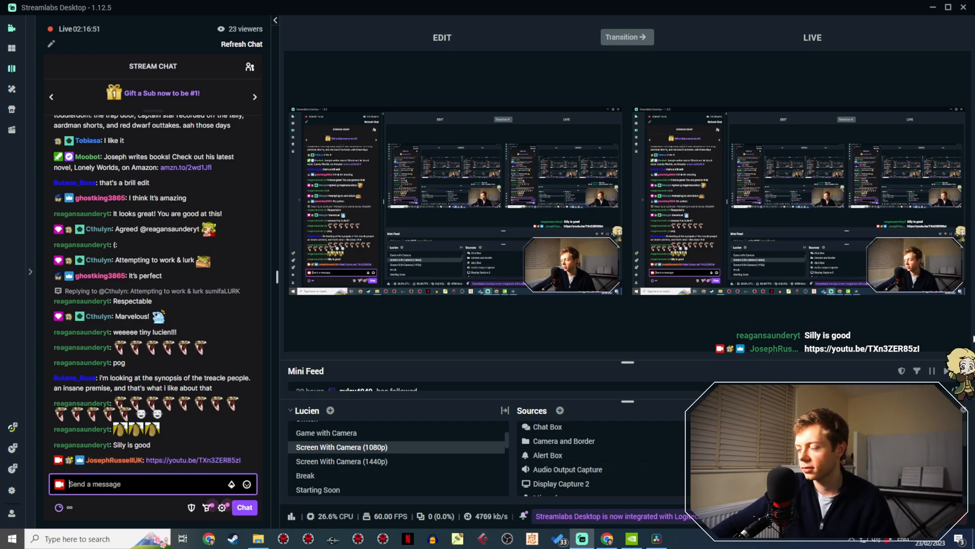
click(656, 537)
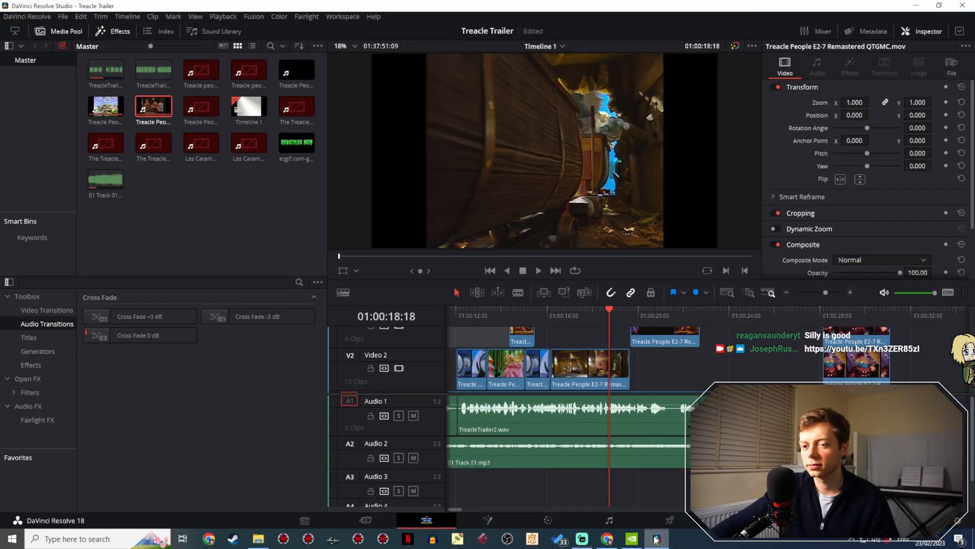
- Replay the trailer from the room shot at 01:00:16:04 and recheck the cut to the following cave shot above Video 2
key(space)
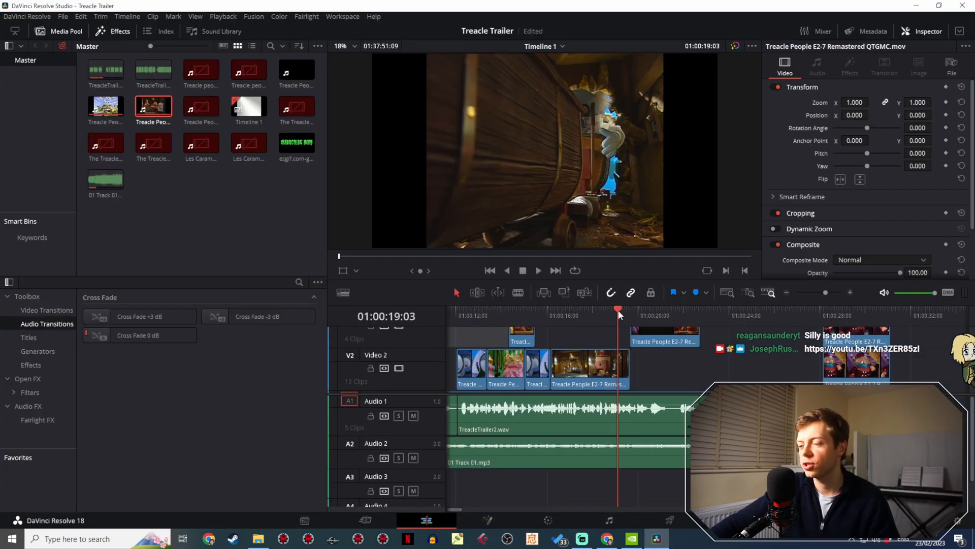
click(621, 313)
drag(571, 314, 547, 313)
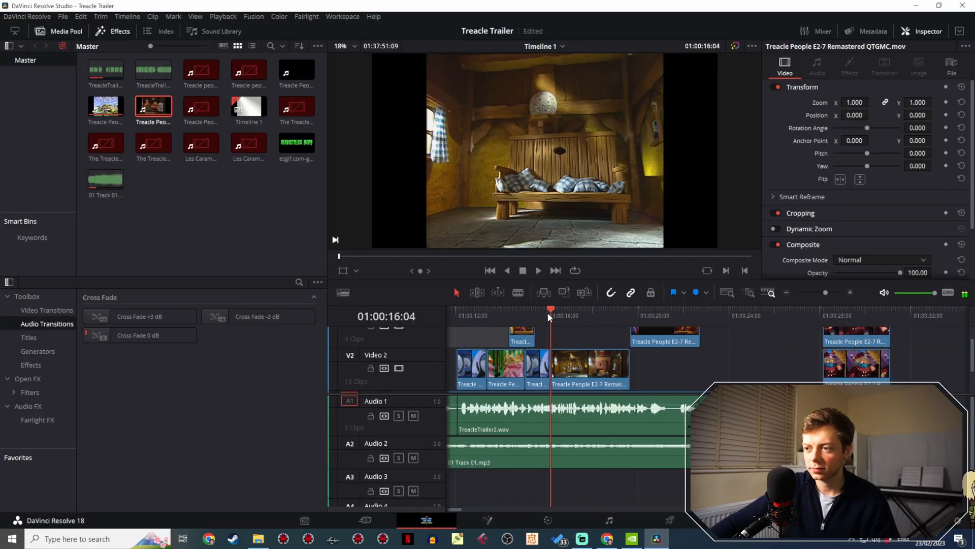
click(537, 270)
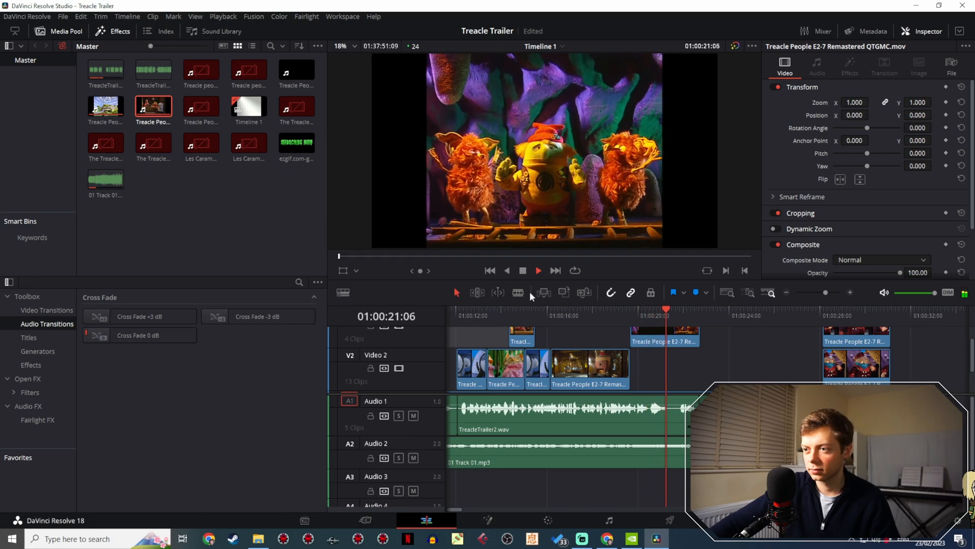
click(631, 310)
key(space)
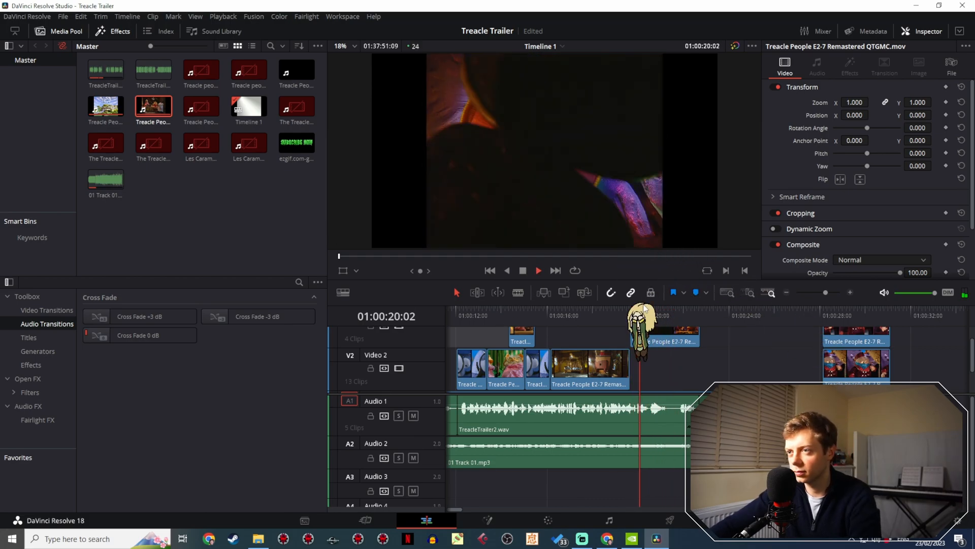
key(space)
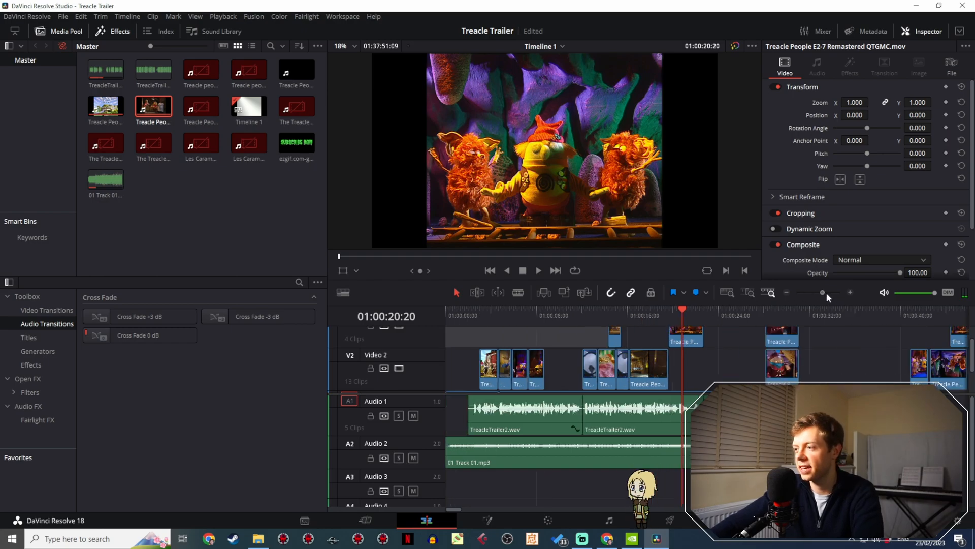
- Replay the cut from the Video 2 room shot into the cave shot above it, reviewing that shot up to 01:00:22:16
drag(826, 292, 830, 293)
click(603, 312)
key(space)
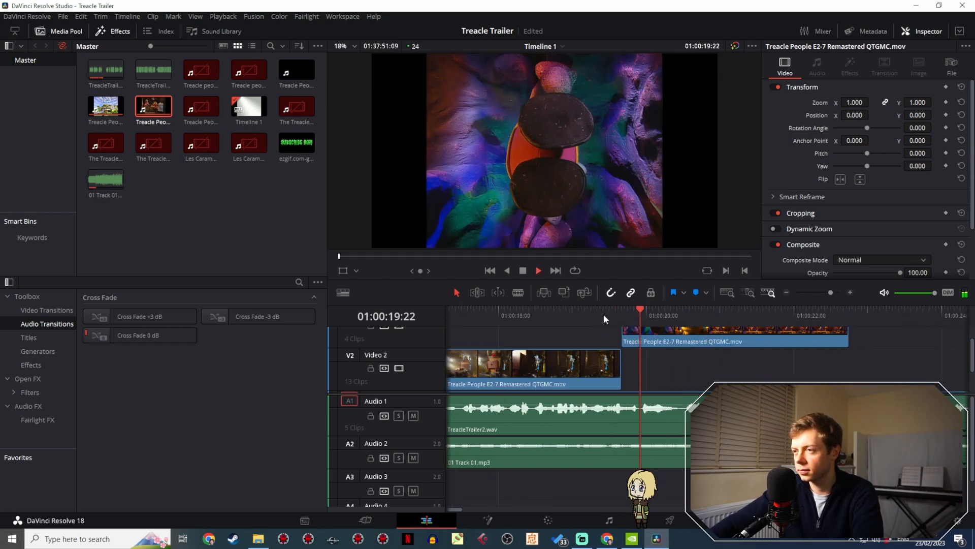
click(659, 312)
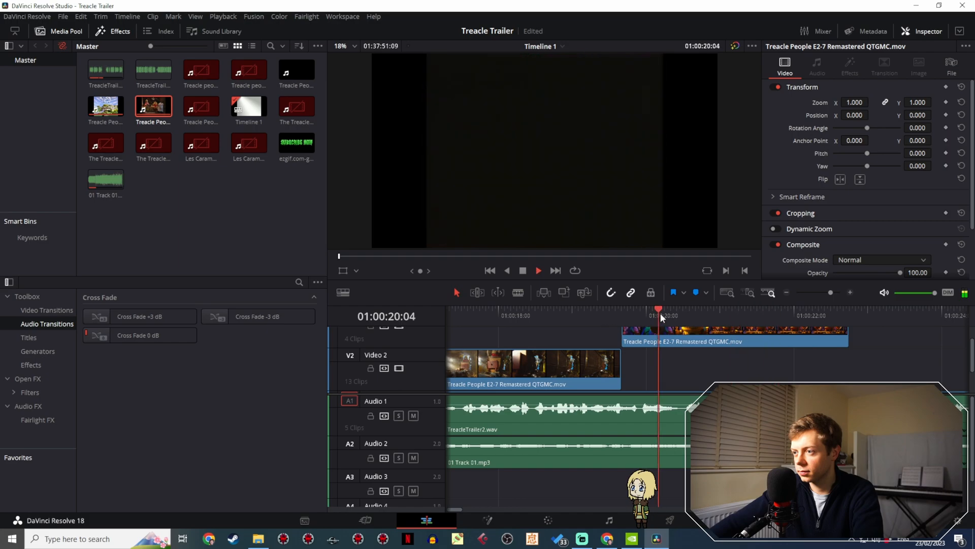
click(564, 312)
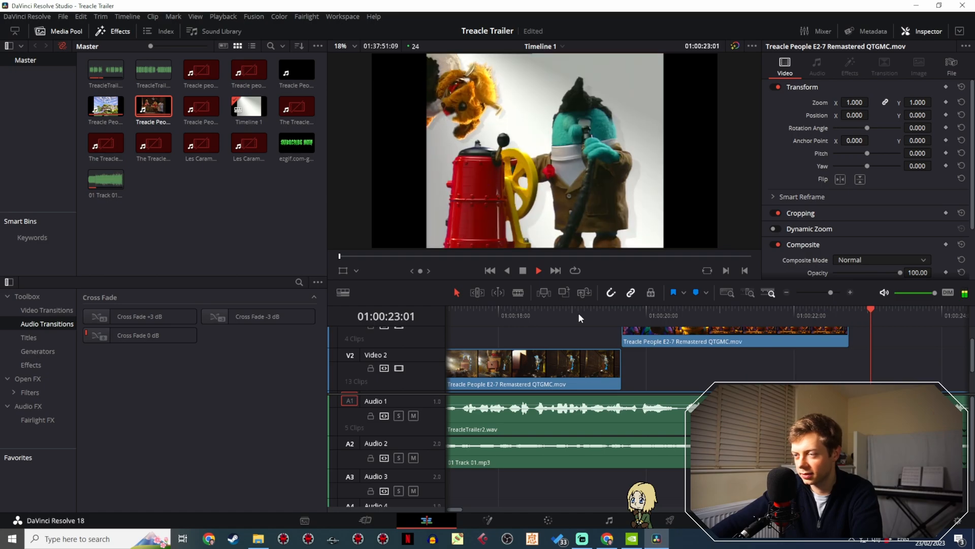
key(space)
click(742, 310)
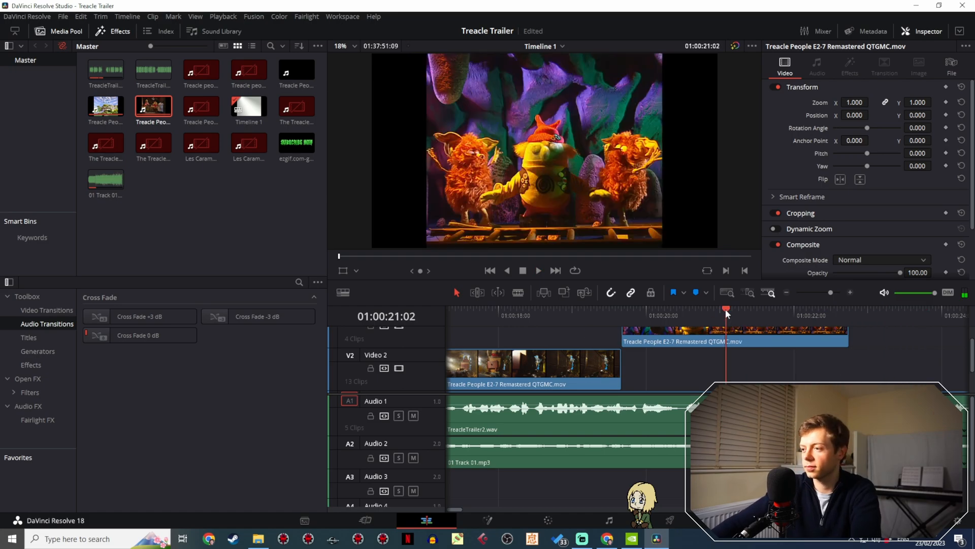
key(space)
key(space)
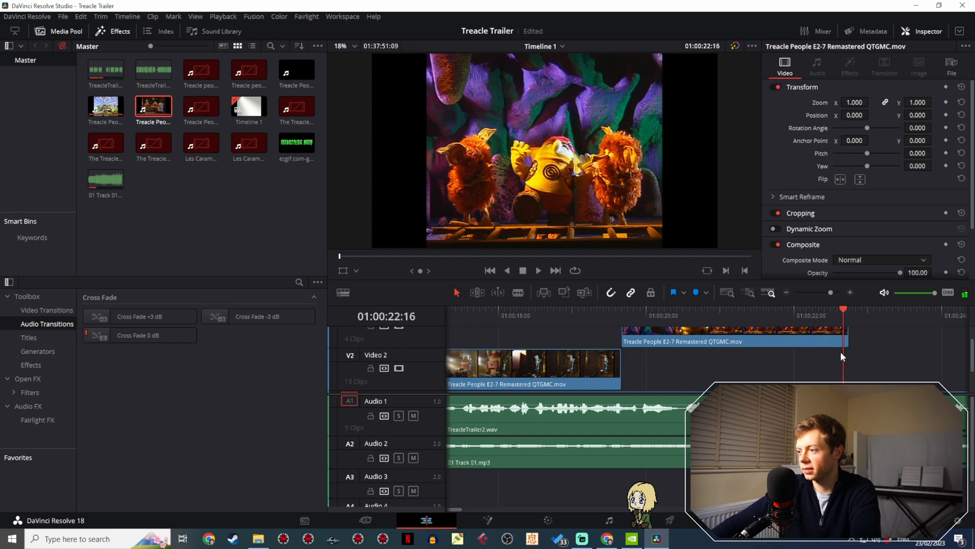
- Trim the end of the cave shot above Video 2 to 01:00:22:16 and replay the cut into the white-background shot
click(850, 344)
click(806, 315)
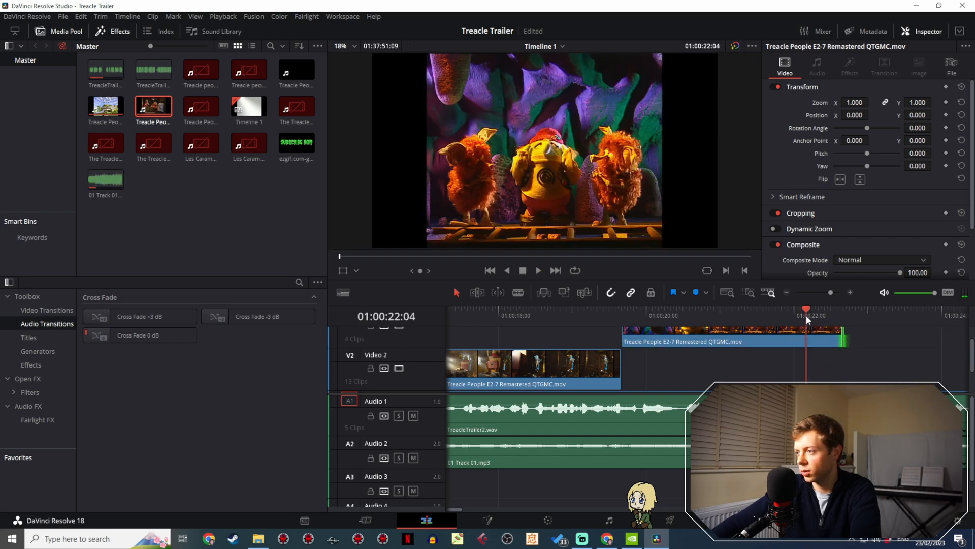
key(space)
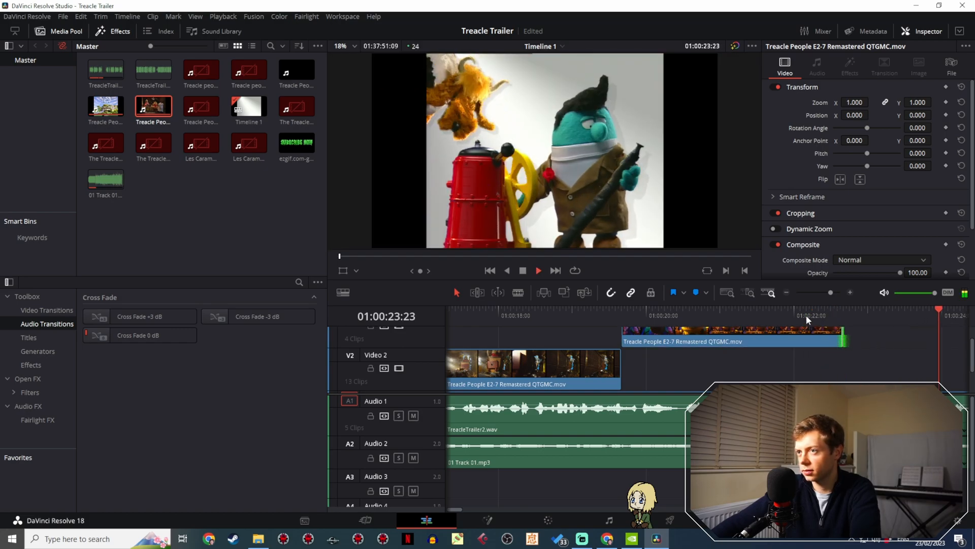
key(space)
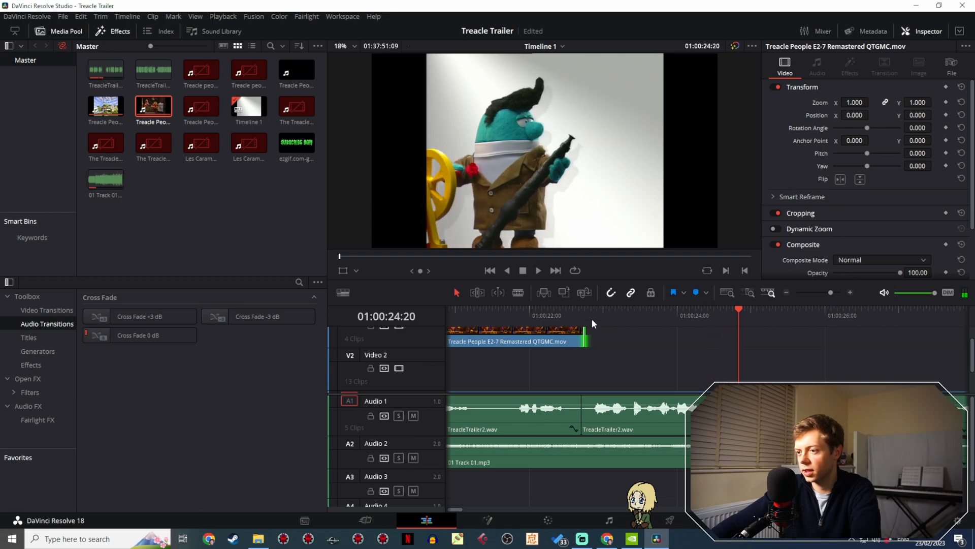
click(550, 314)
key(space)
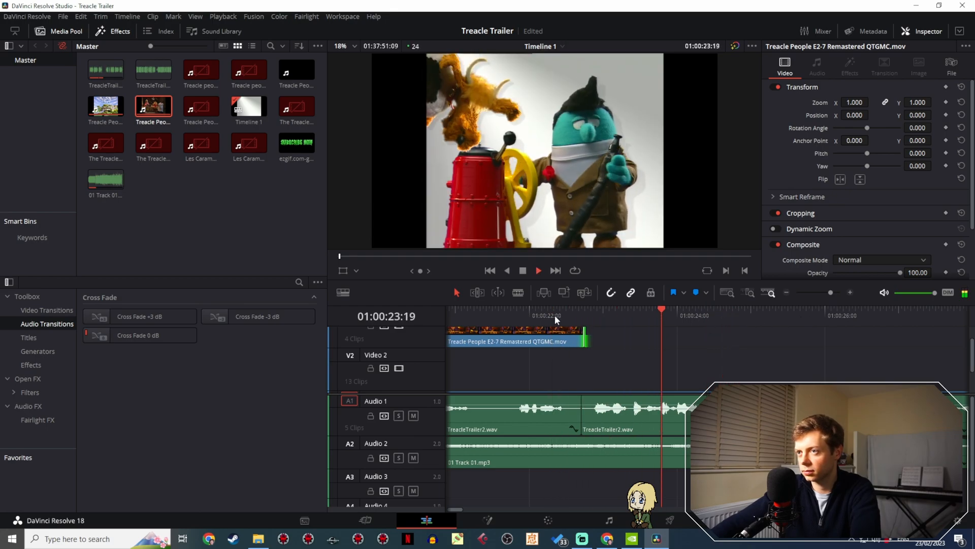
key(space)
- Extend the end of the cave shot above Video 2 to about 01:00:22:21 and replay the cut against the voice-over
drag(584, 337, 595, 333)
click(555, 313)
key(space)
click(575, 307)
key(space)
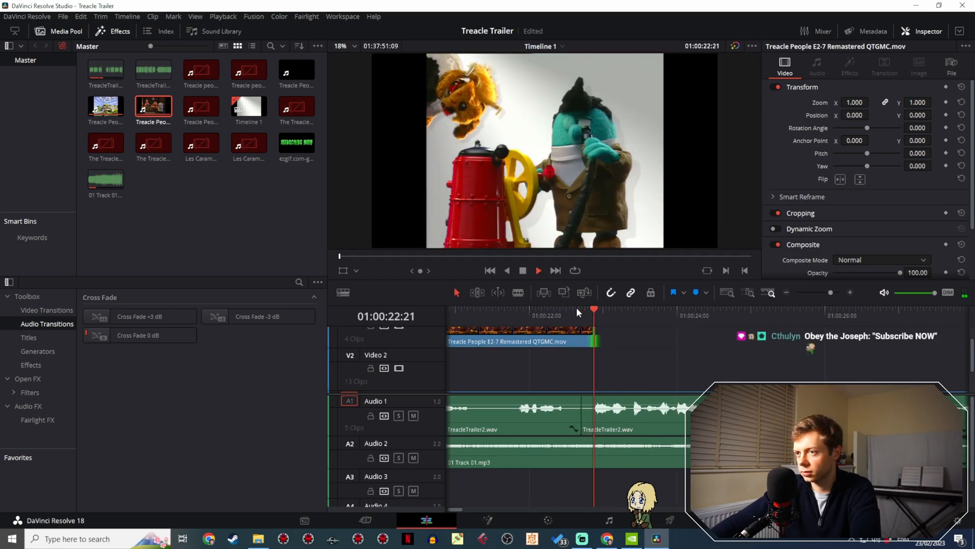
click(550, 310)
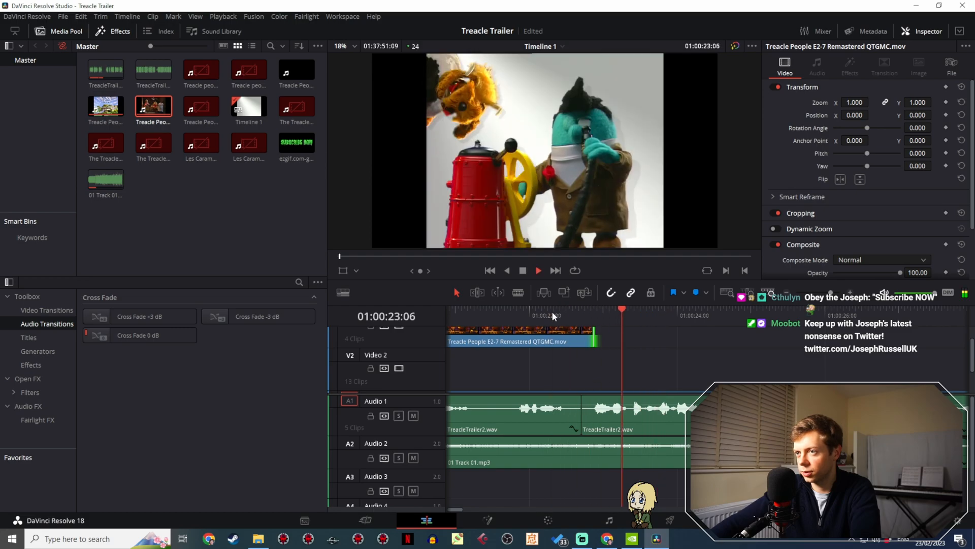
click(553, 312)
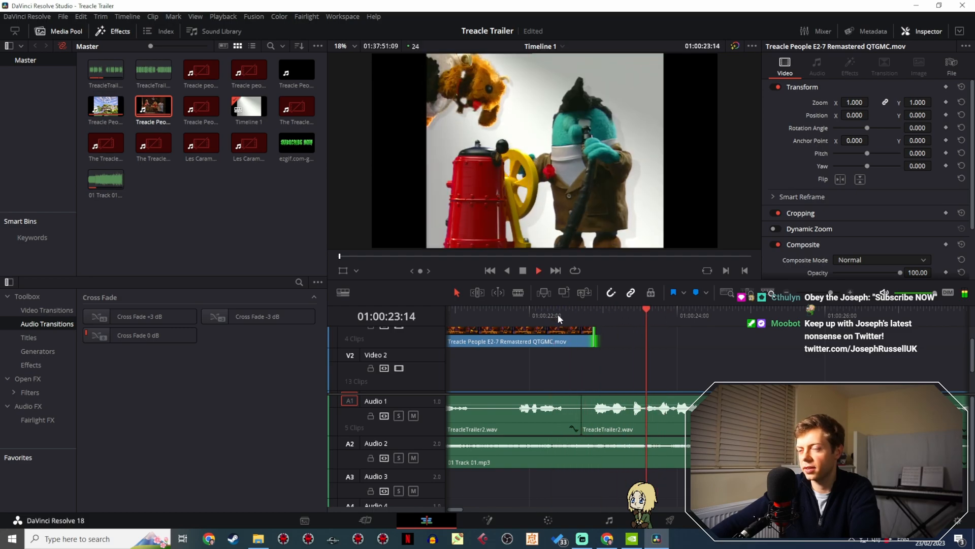
- Replay the trailer from the cave shot through the fez close-up and save the project
click(481, 315)
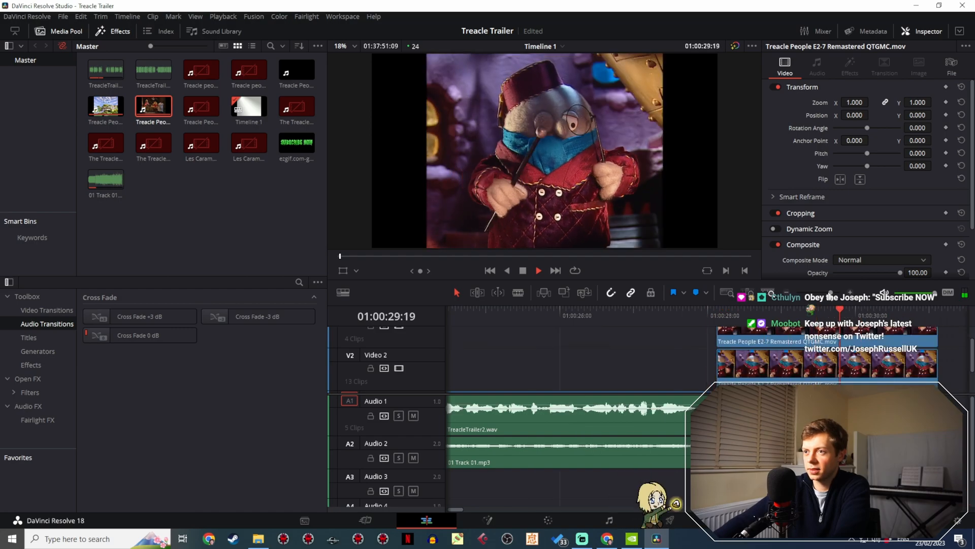
key(space)
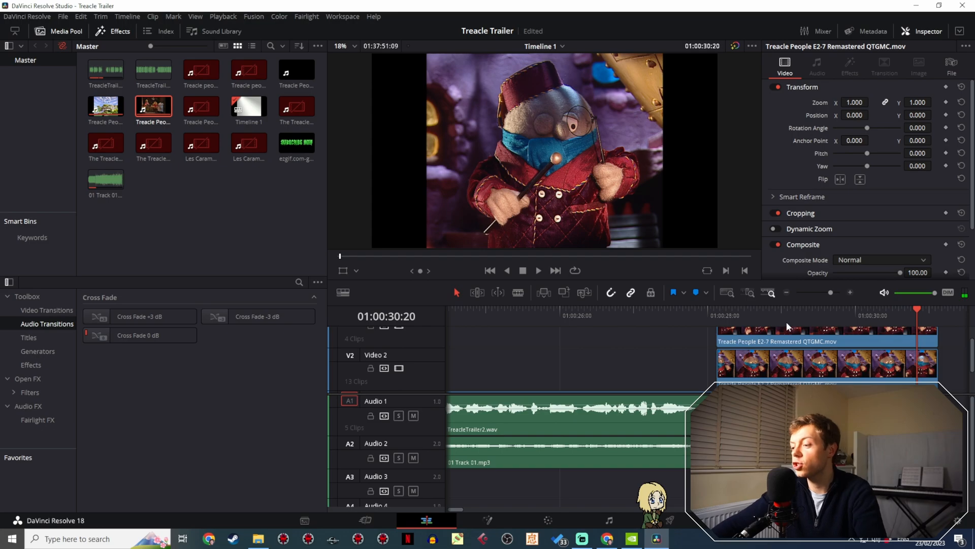
key(ctrl+s)
- Return to the start of the trailer and replay the opening where the voice-over begins
scroll(526, 364, left, 5)
scroll(583, 358, down, 1)
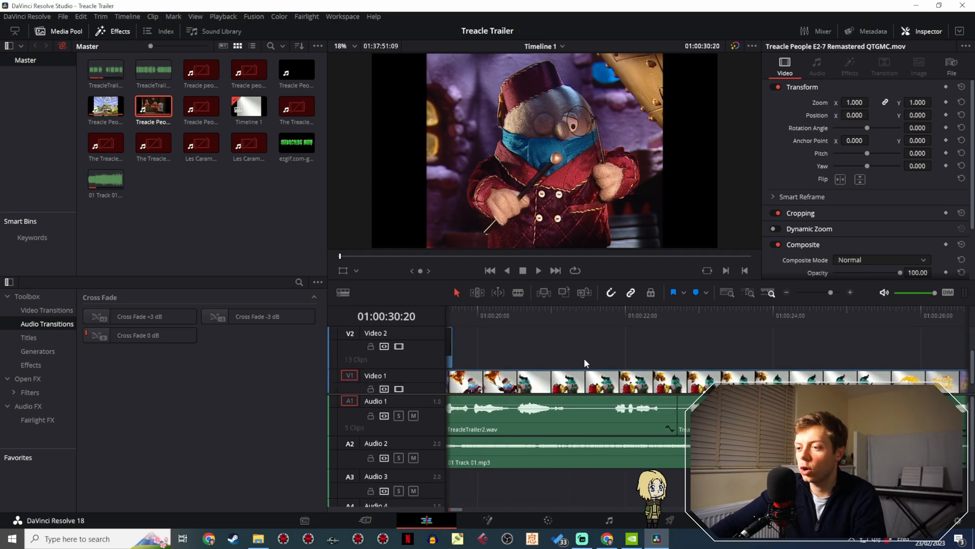
scroll(583, 358, left, 3)
scroll(583, 357, down, 1)
drag(826, 292, 828, 292)
click(443, 313)
click(527, 315)
key(space)
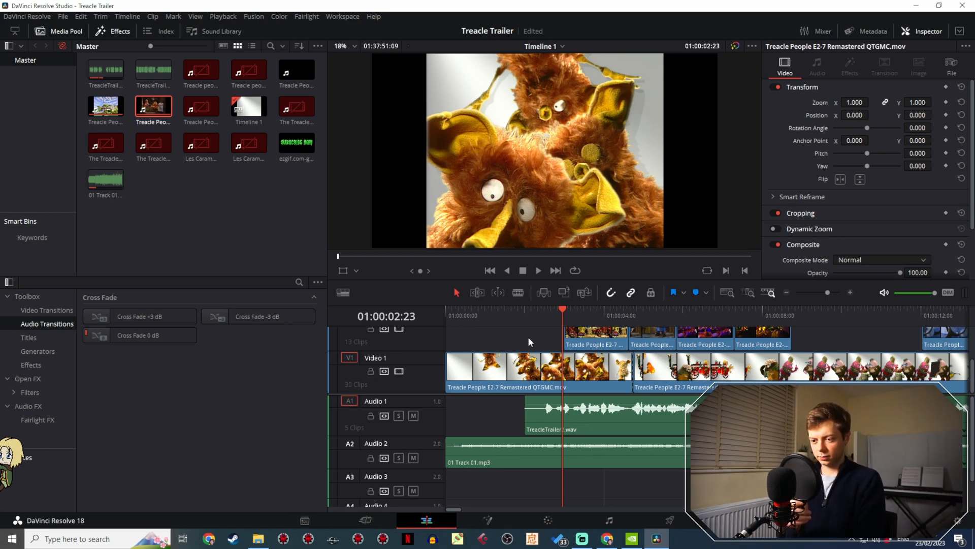
click(63, 538)
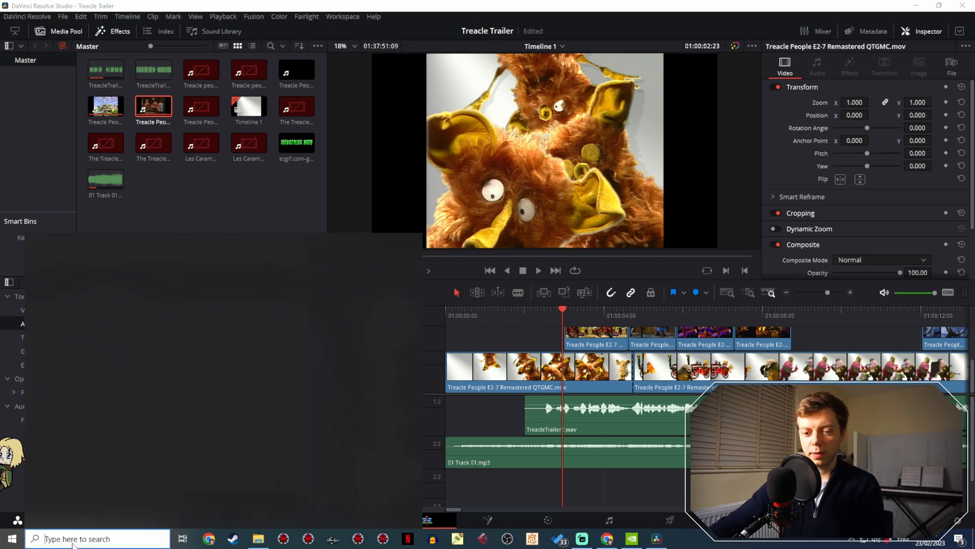
text(UBASE)
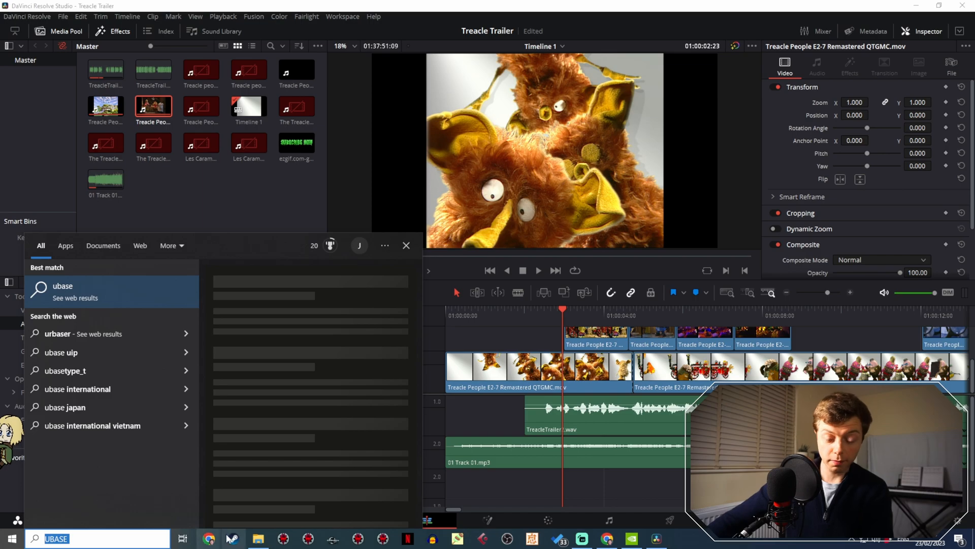
key(BackSpace)
key(BackSpace)
key(BackSpace)
key(BackSpace)
key(BackSpace)
text(CUBASE)
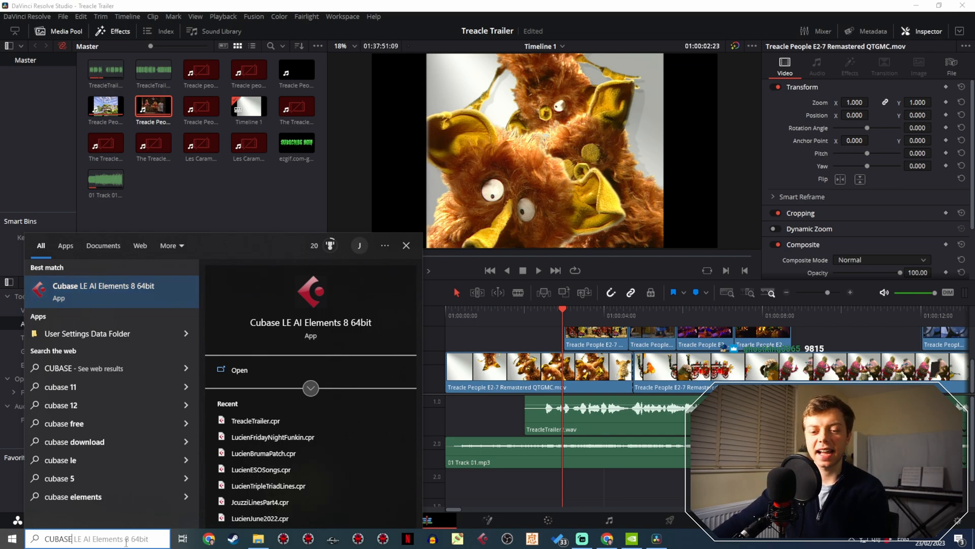
- Find and launch Excel through Windows search and create a blank workbook
key(ctrl+a)
text(EXCel)
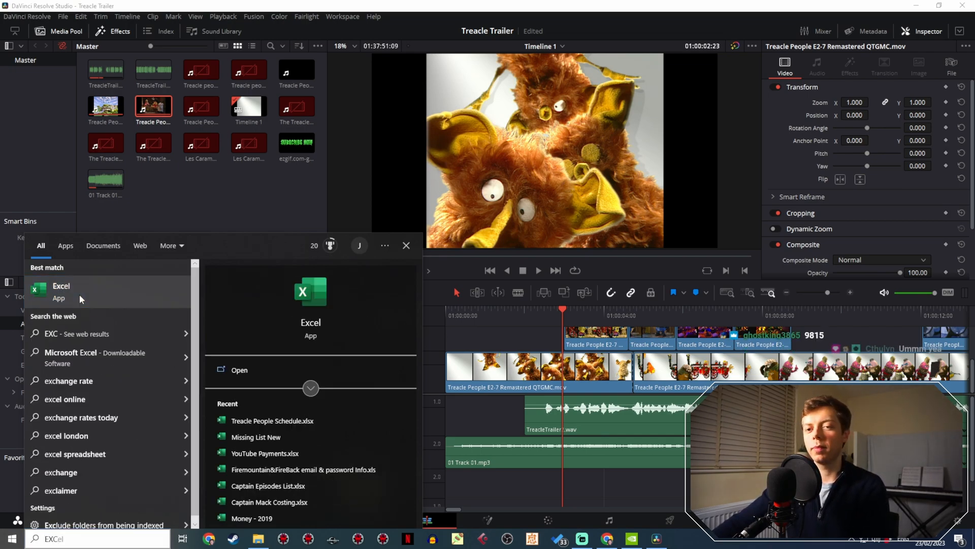
click(79, 294)
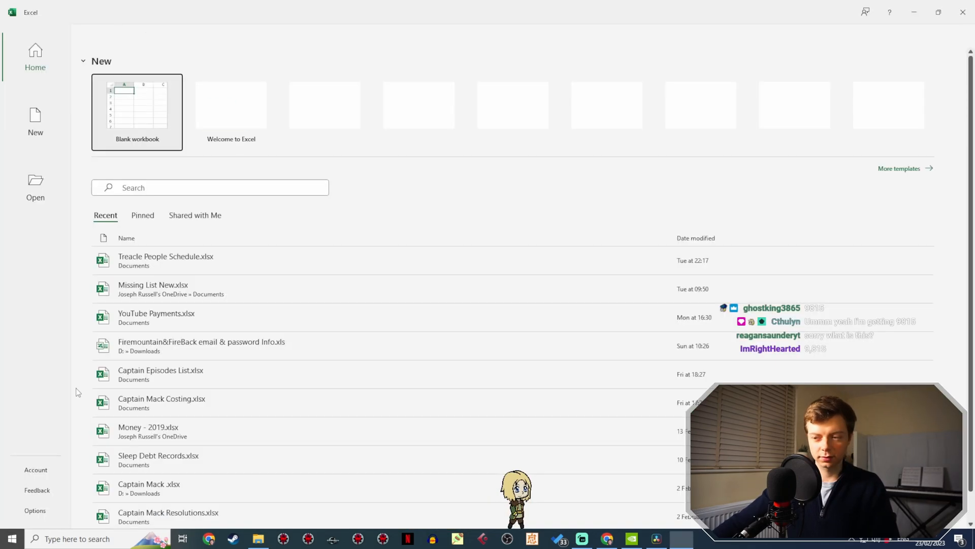
click(155, 131)
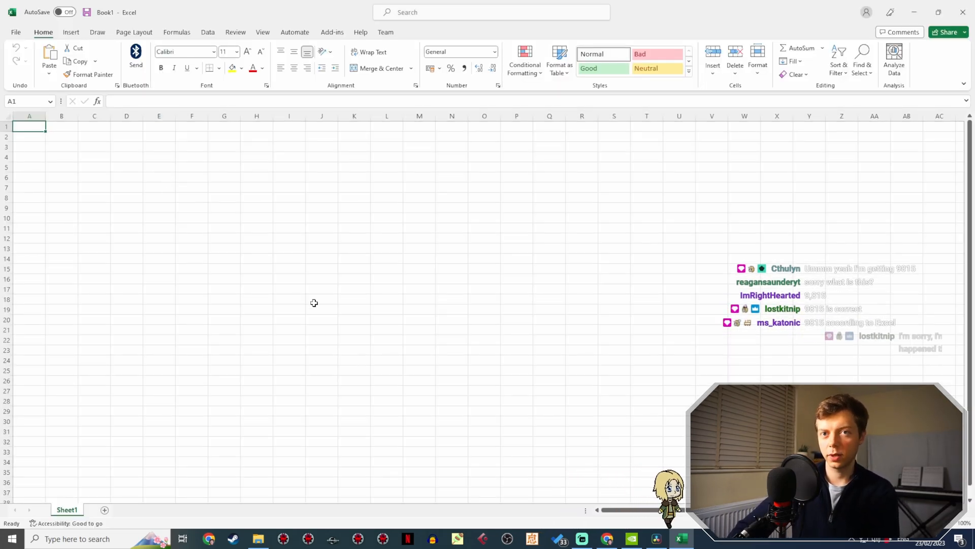
- Enter 18-Mar-23 in A1 and 03/05/1996 in B1, and calculate the days between them in B2 with =A1-B1
text(18-MAR-2023)
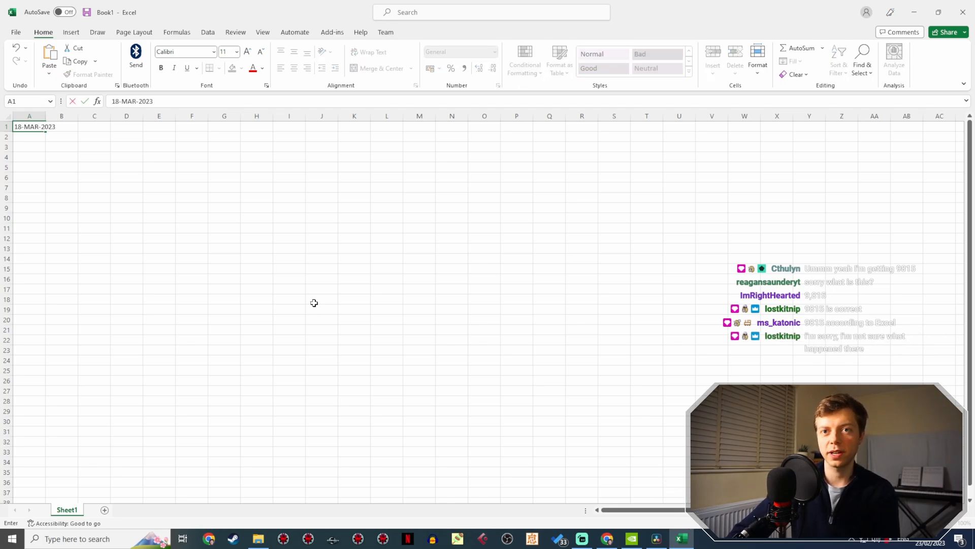
key(Return)
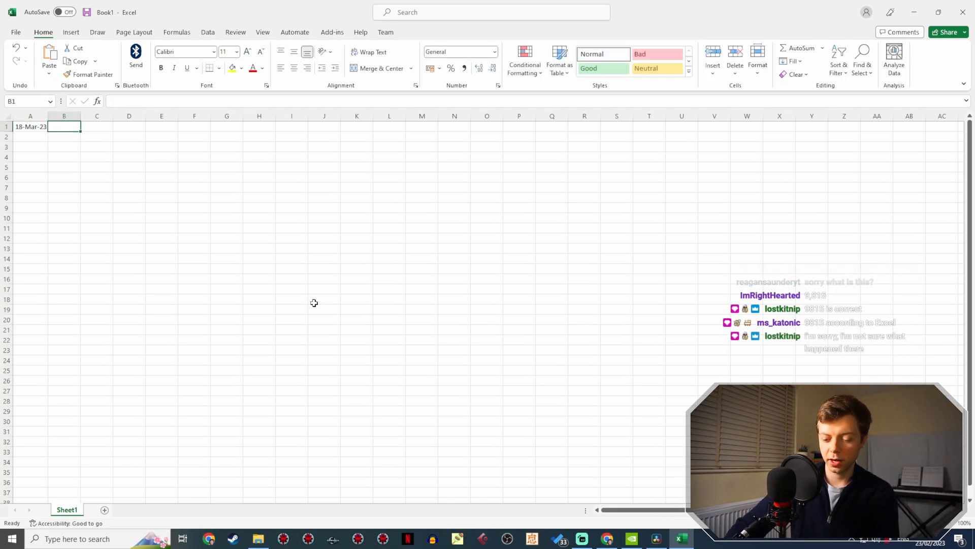
text(3=)
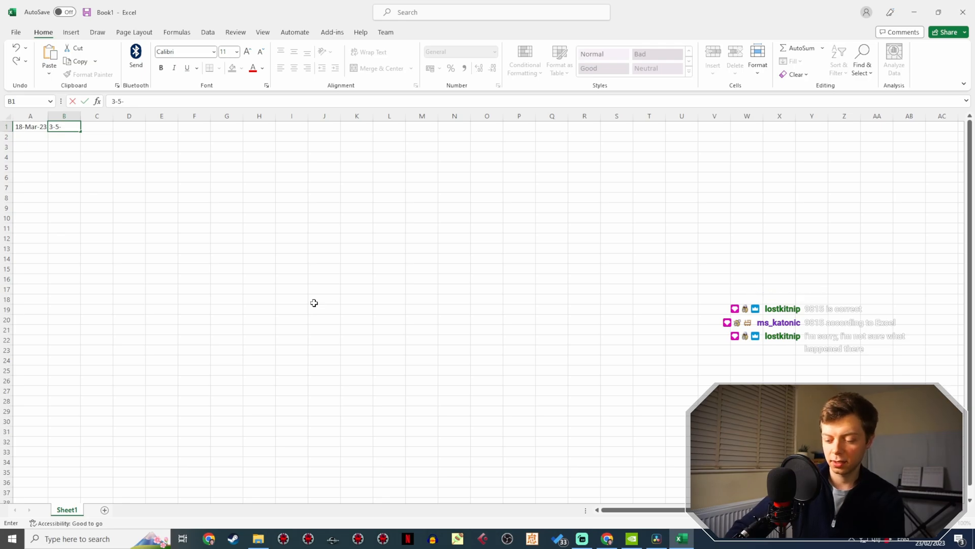
key(Return)
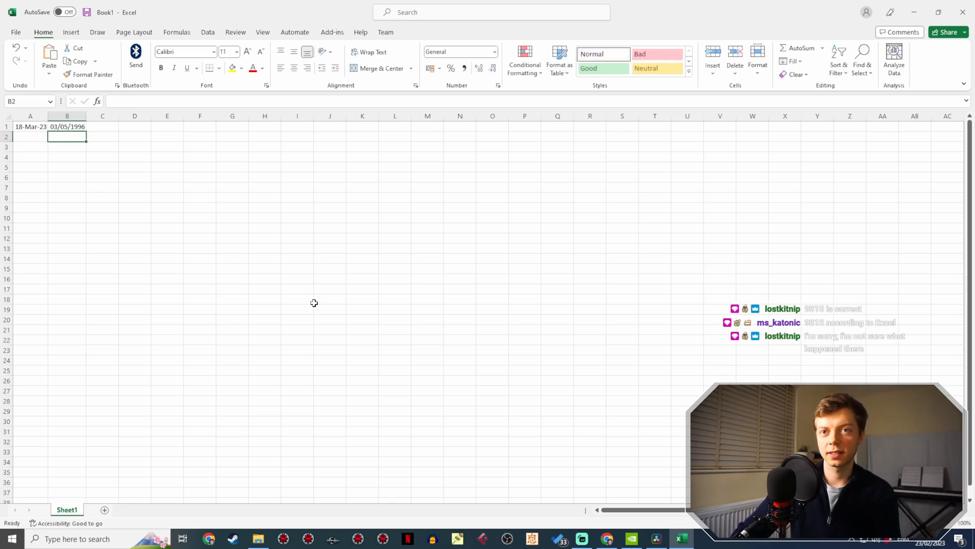
text(=)
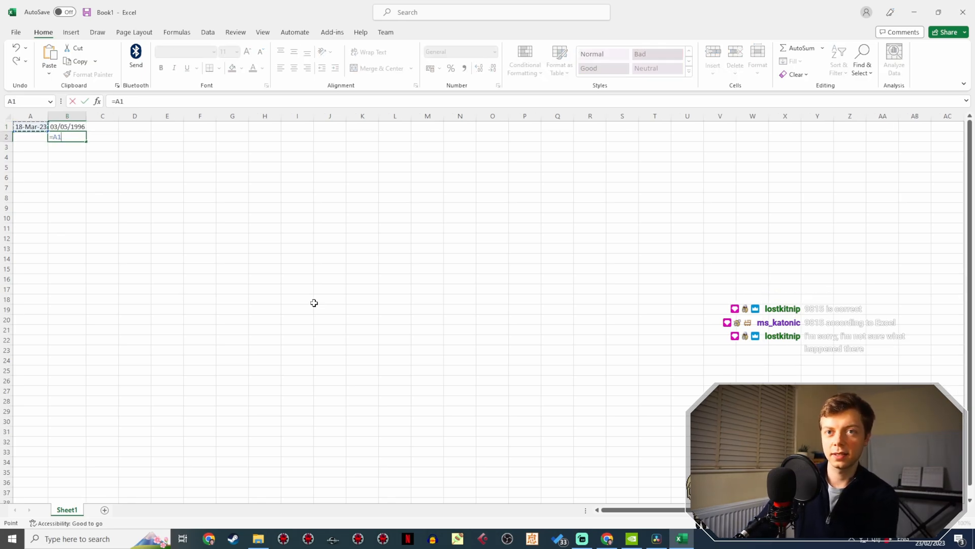
text(-)
key(Up)
key(Return)
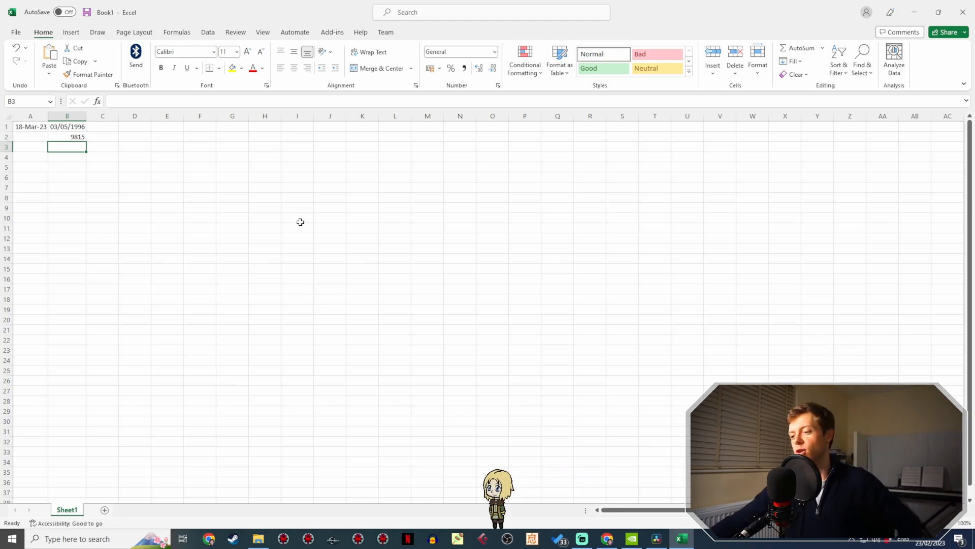
- Launch Cubase, check the stream chat while it loads, and open the recent TreacleTrailer project
click(433, 540)
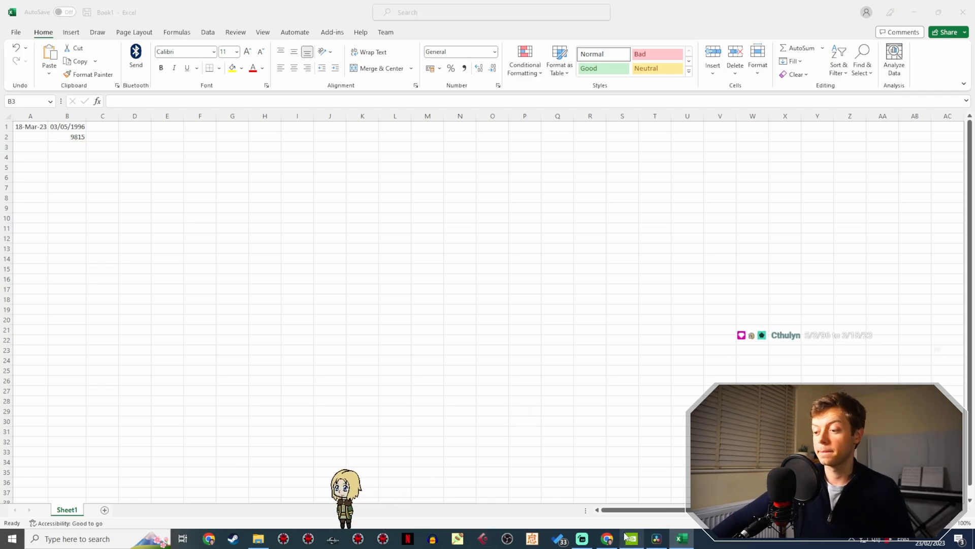
click(583, 539)
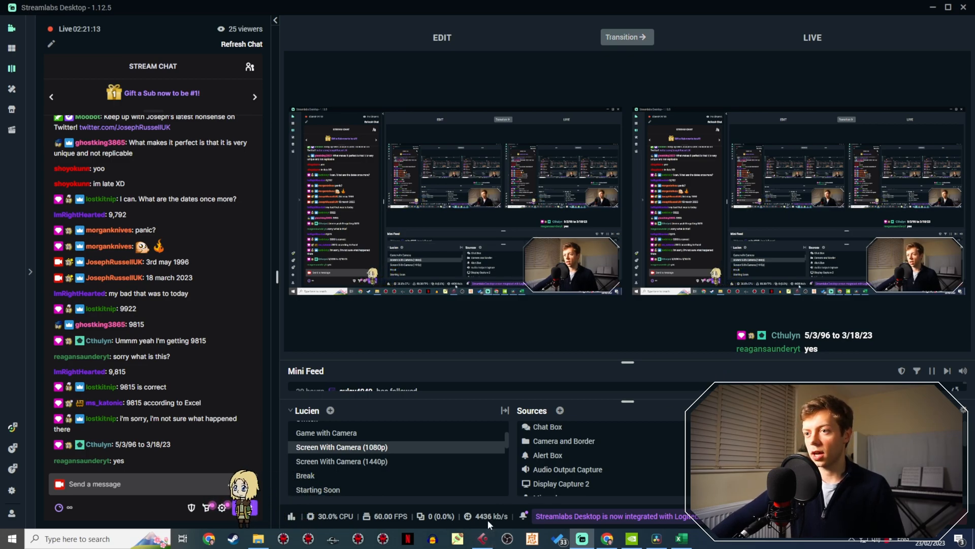
click(481, 539)
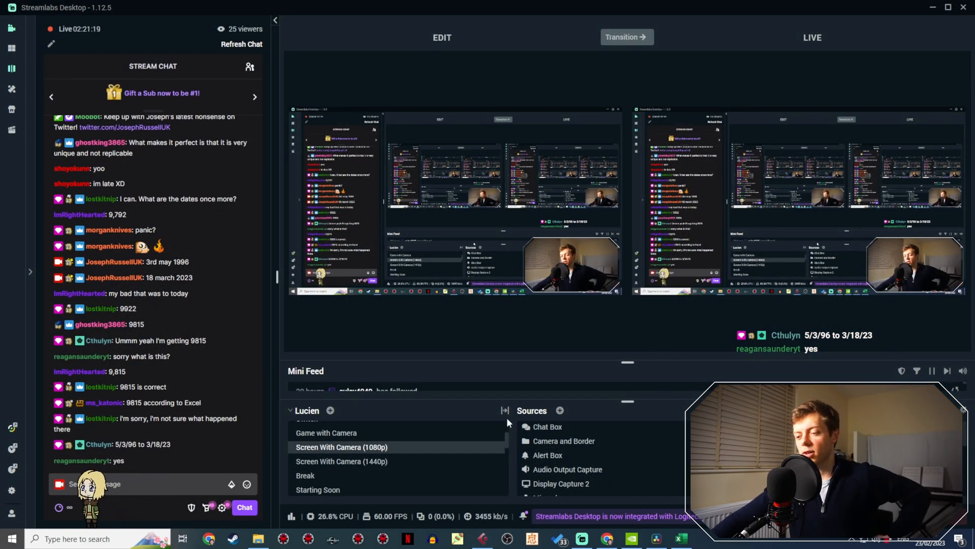
mouse_move(482, 539)
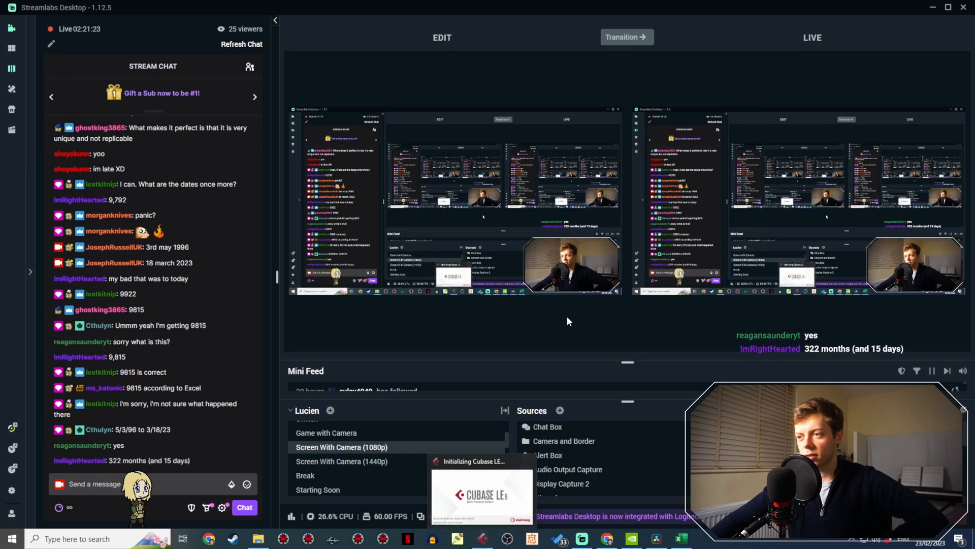
key(alt+Tab)
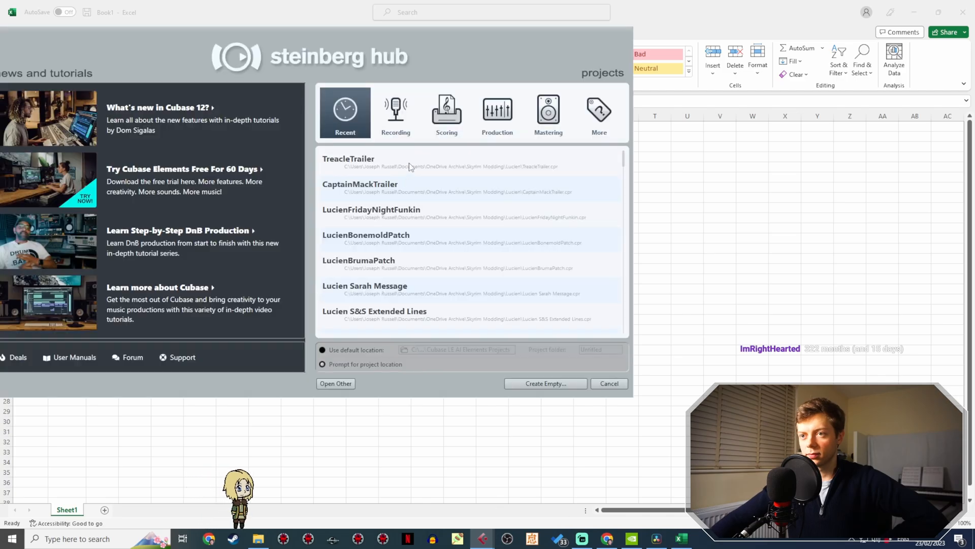
double_click(392, 161)
- Check the stream chat in Streamlabs while the project loads, and close the missing files list without resolving it
click(656, 539)
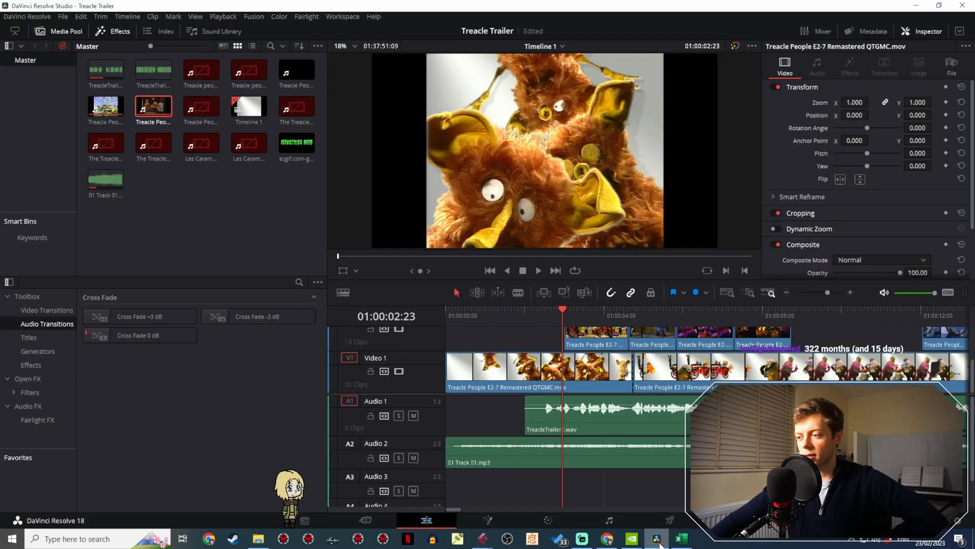
click(583, 538)
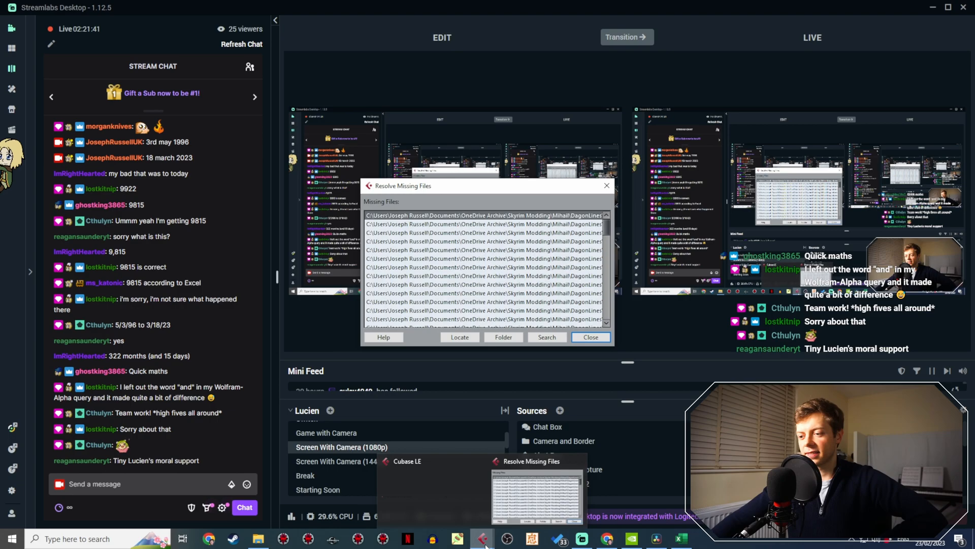
click(591, 336)
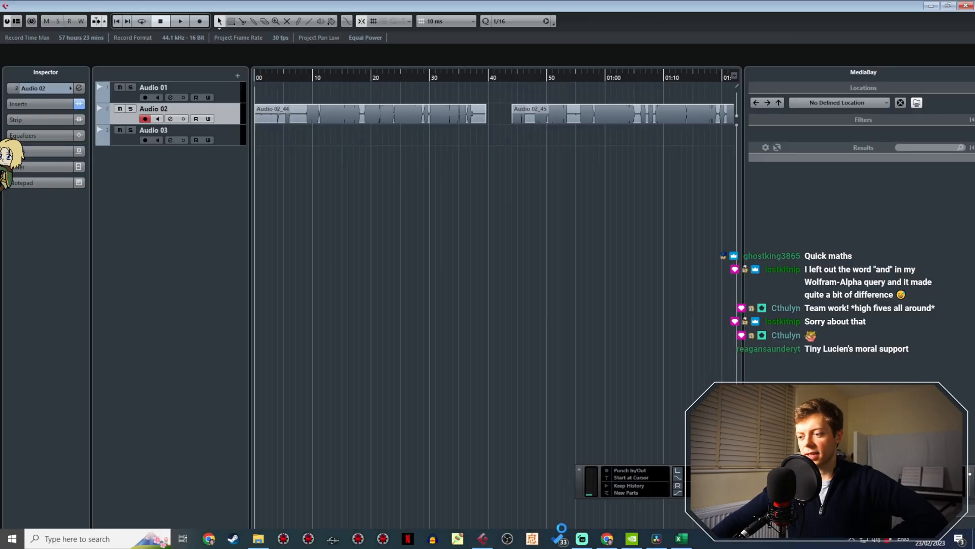
click(582, 538)
click(582, 538)
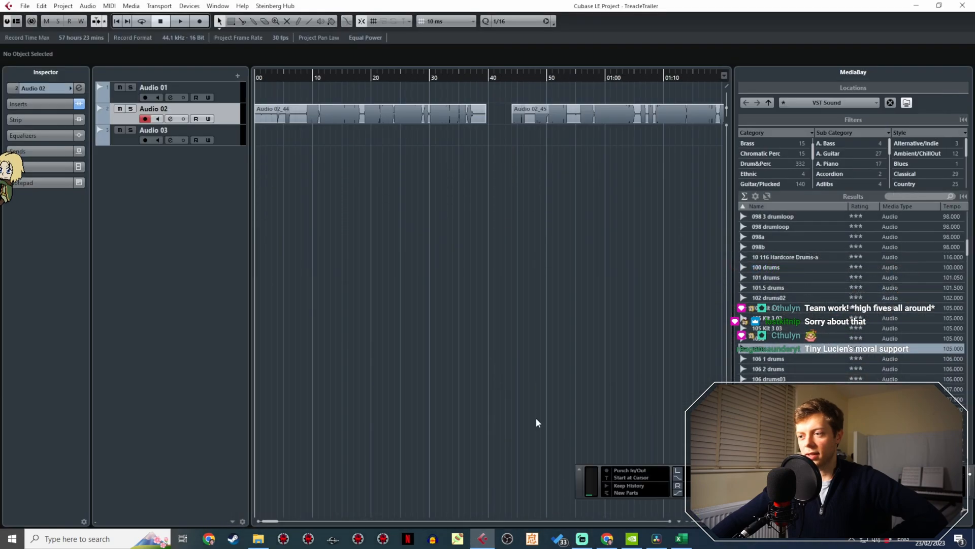
- Place the project cursor in the empty space after the last take on Audio 02
scroll(508, 224, right, 5)
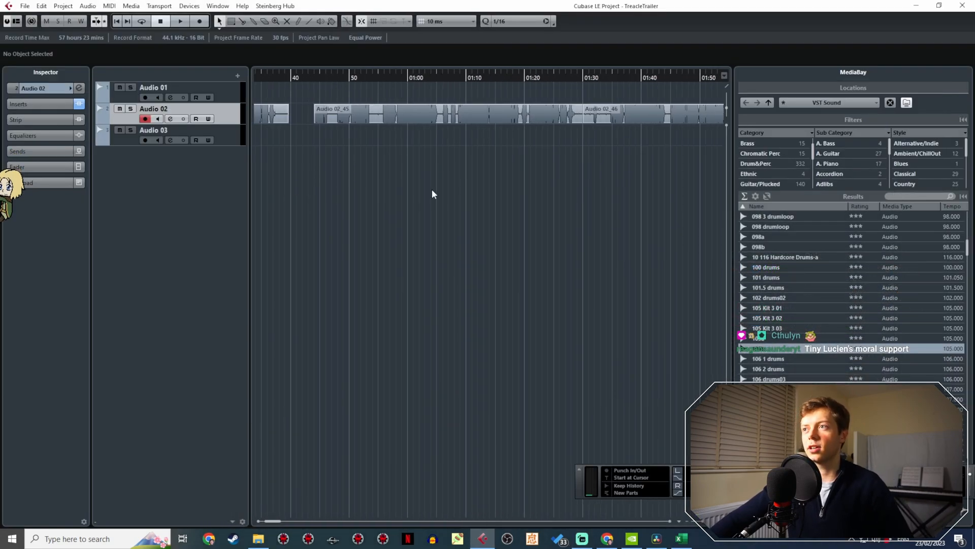
scroll(446, 195, down, 5)
scroll(448, 196, down, 3)
click(644, 78)
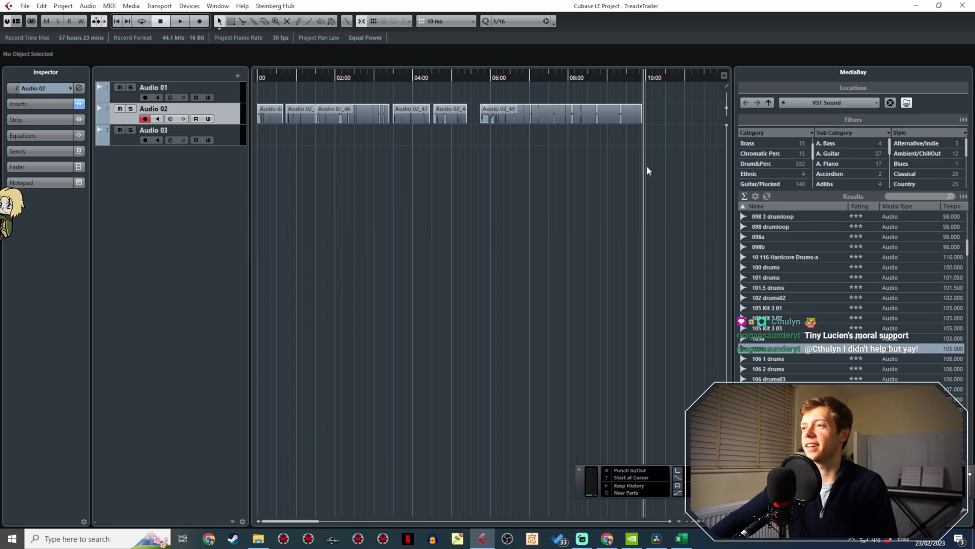
scroll(452, 202, right, 5)
scroll(520, 208, right, 5)
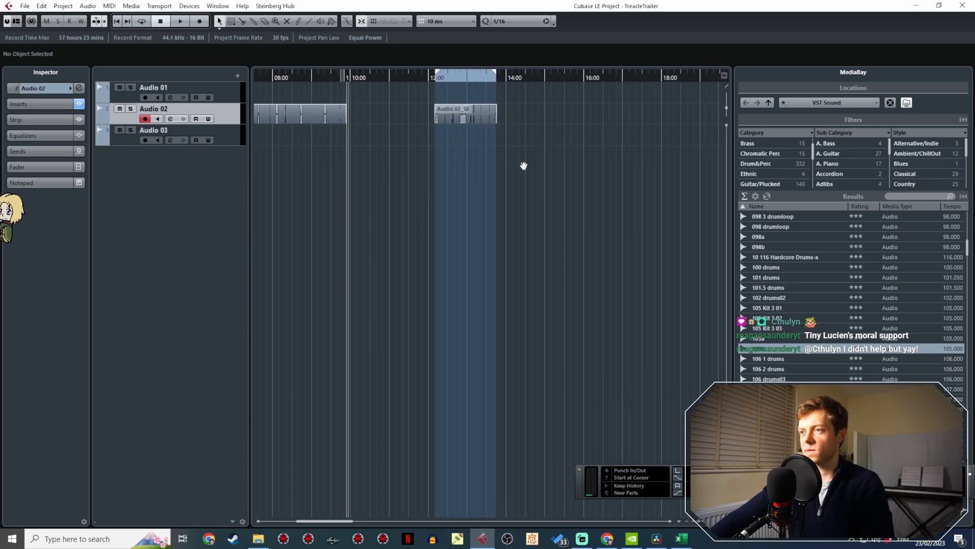
click(527, 79)
- Check the stream chat, then switch to DaVinci Resolve and replay the opening voice-over up to about 01:00:11:21
click(583, 539)
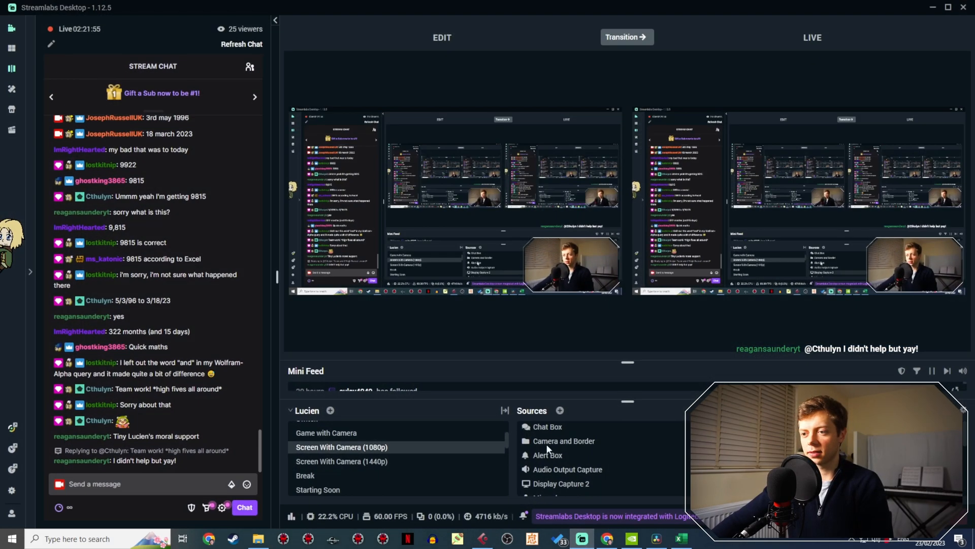
click(656, 538)
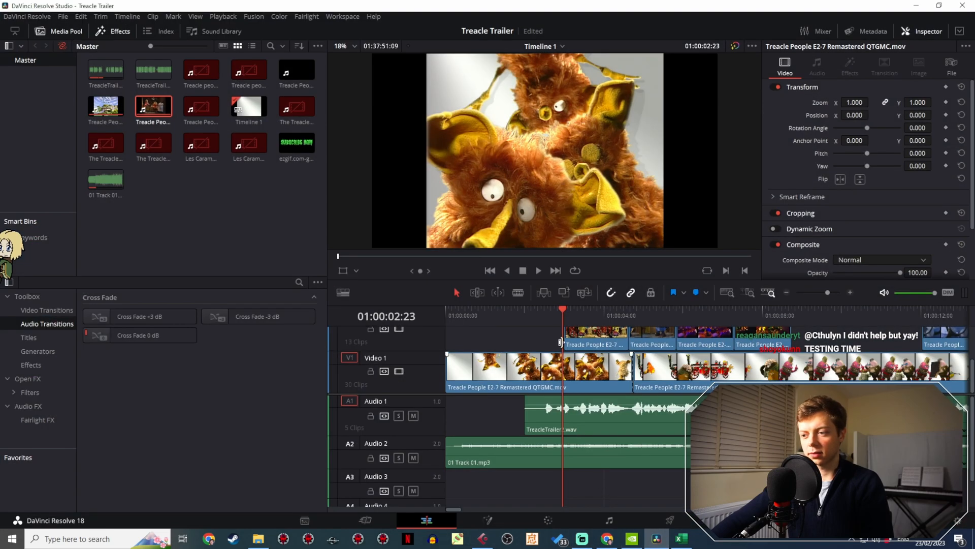
click(535, 314)
key(space)
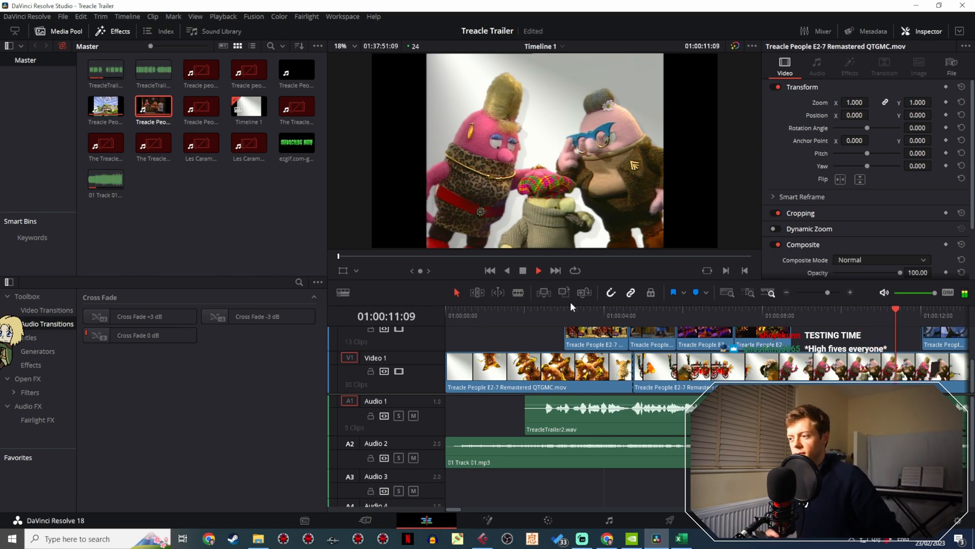
key(space)
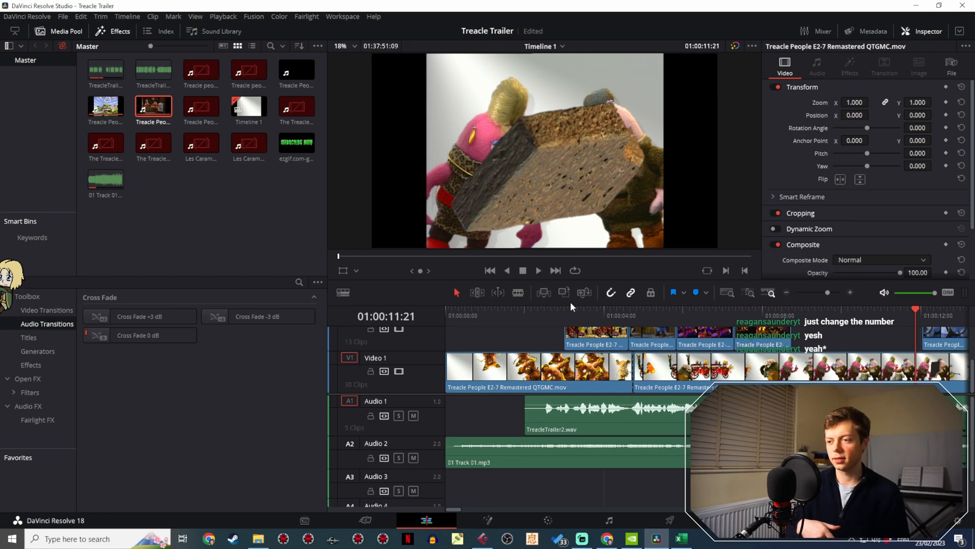
- Switch to Cubase and record a new voice-over take of about 34 seconds on Audio 02, starting at 14:48
click(484, 538)
click(522, 75)
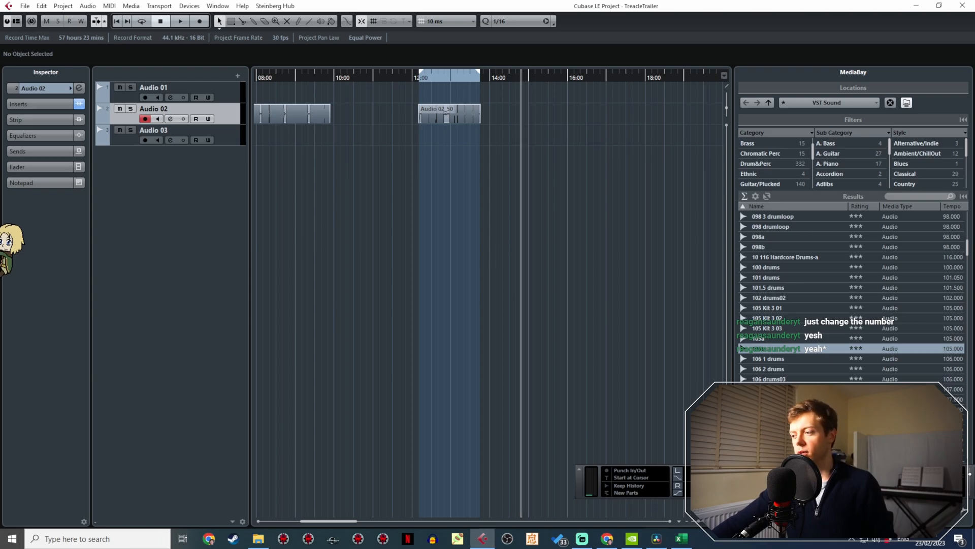
key(KP_Multiply)
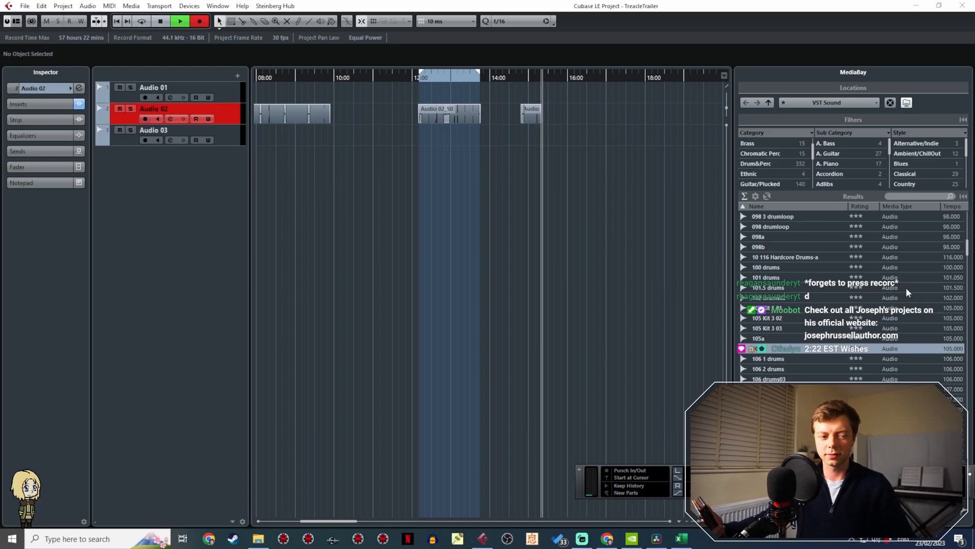
key(space)
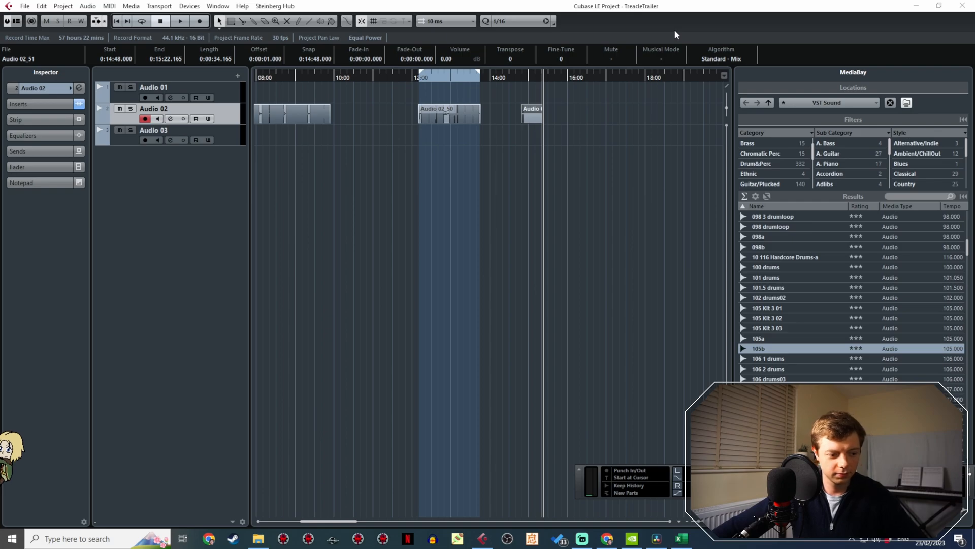
- Set the export range over the whole new take on Audio 02
scroll(526, 126, up, 8)
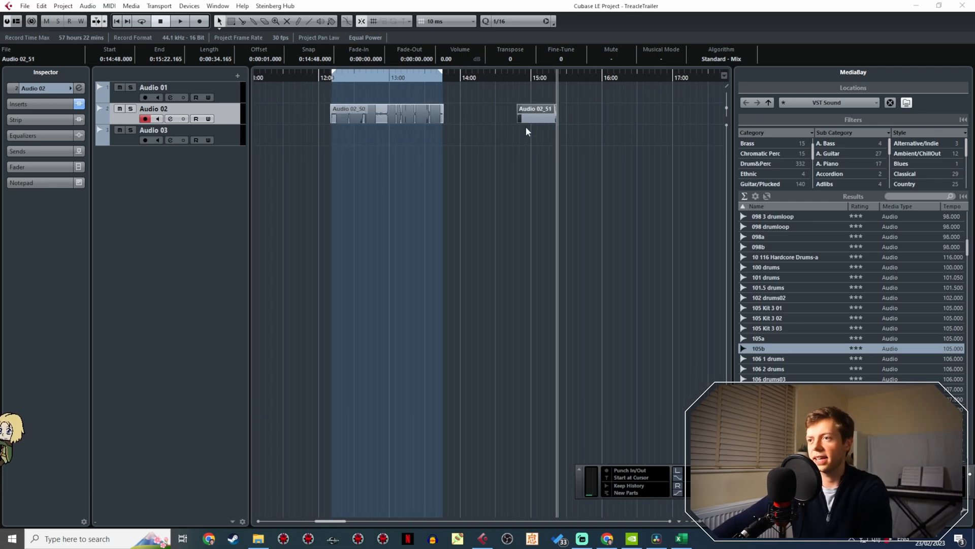
drag(538, 163, 435, 152)
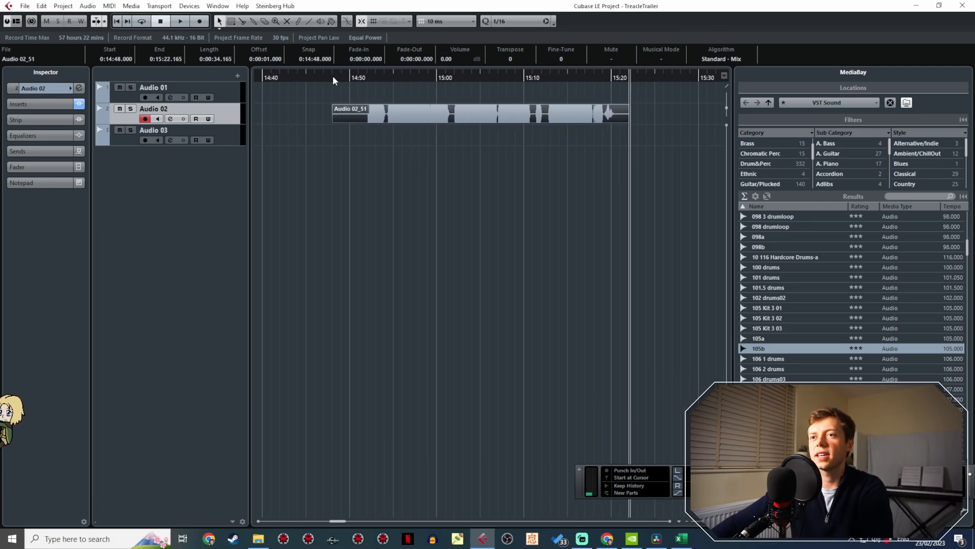
click(333, 76)
drag(335, 71, 630, 81)
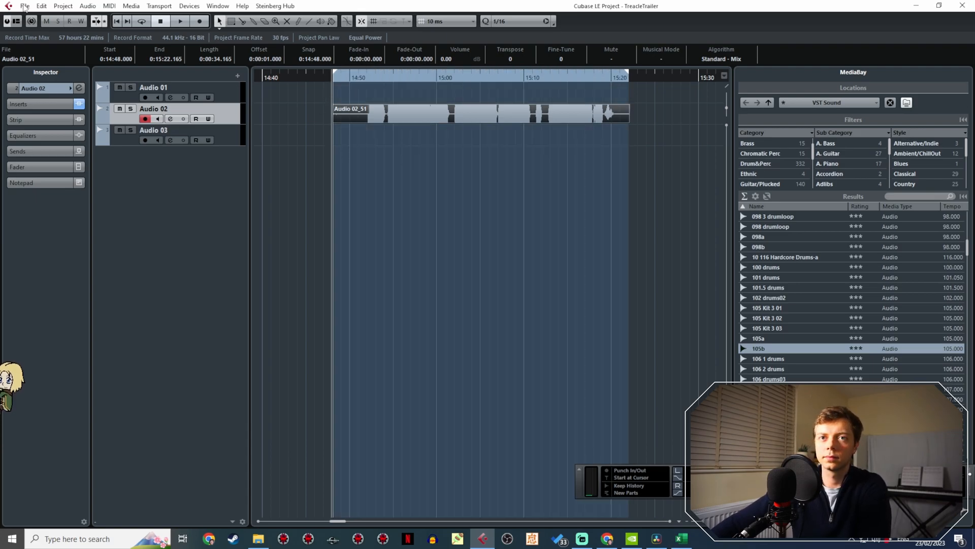
- Export the marked range as a Wave audio mixdown named TreacleTrailer3
click(25, 6)
mouse_move(102, 159)
click(233, 183)
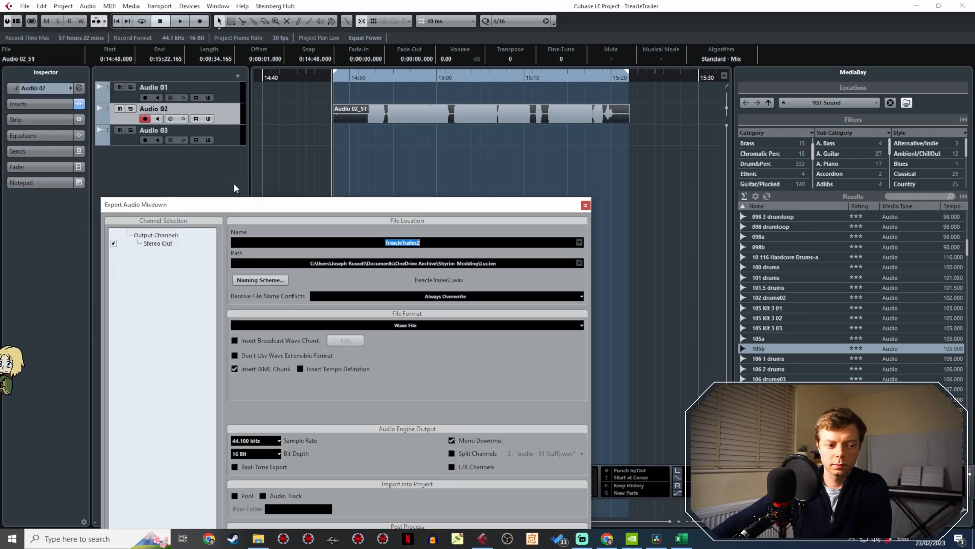
text(tREACL)
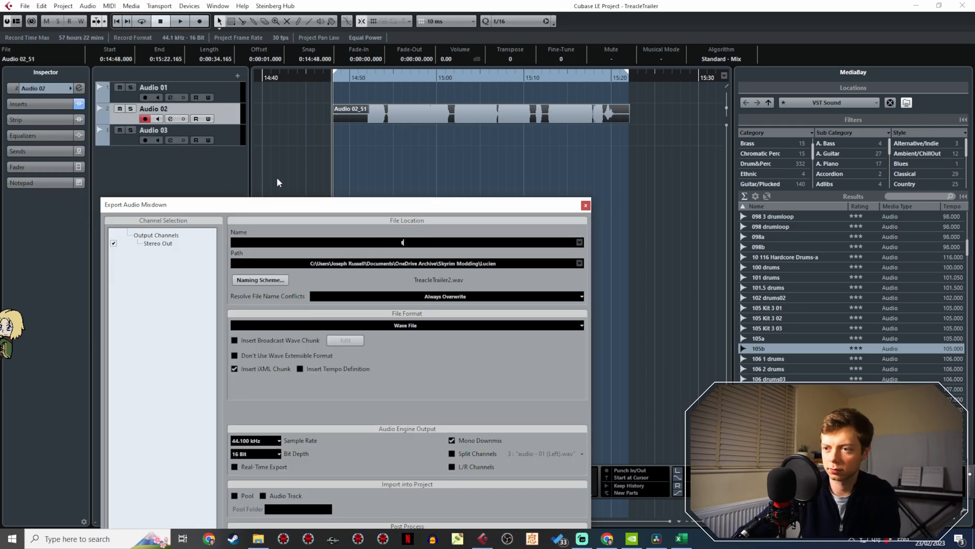
key(BackSpace)
key(BackSpace)
key(BackSpace)
key(BackSpace)
text(TreacleT)
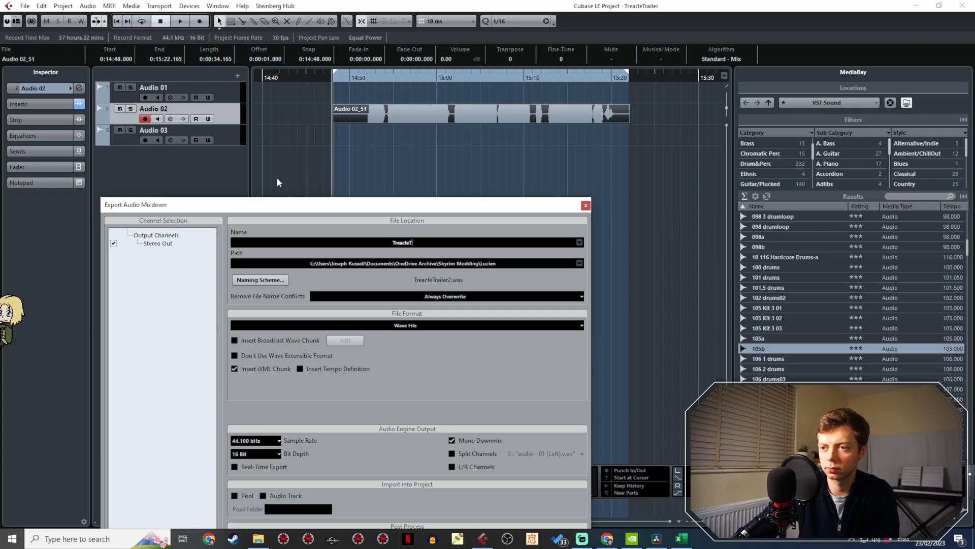
text(railer3)
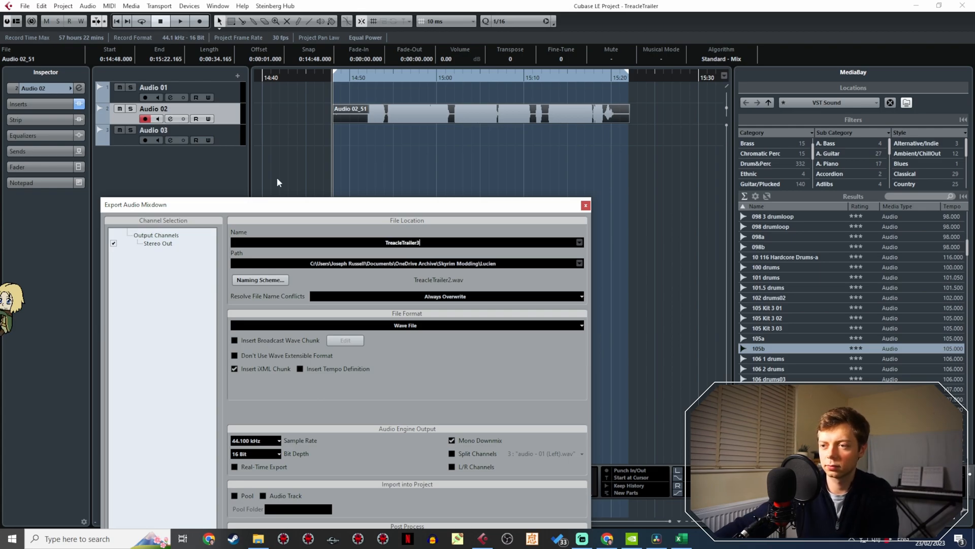
drag(339, 210, 335, 46)
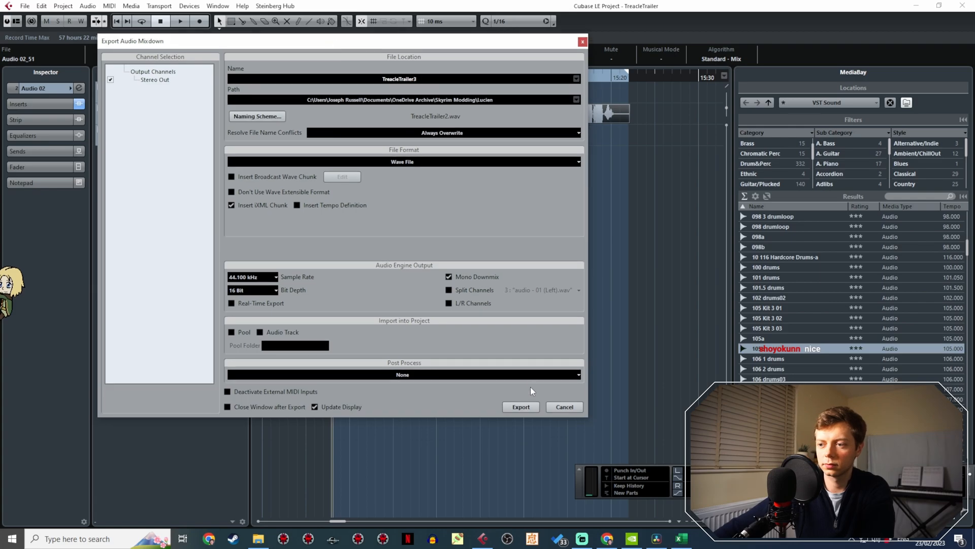
click(524, 405)
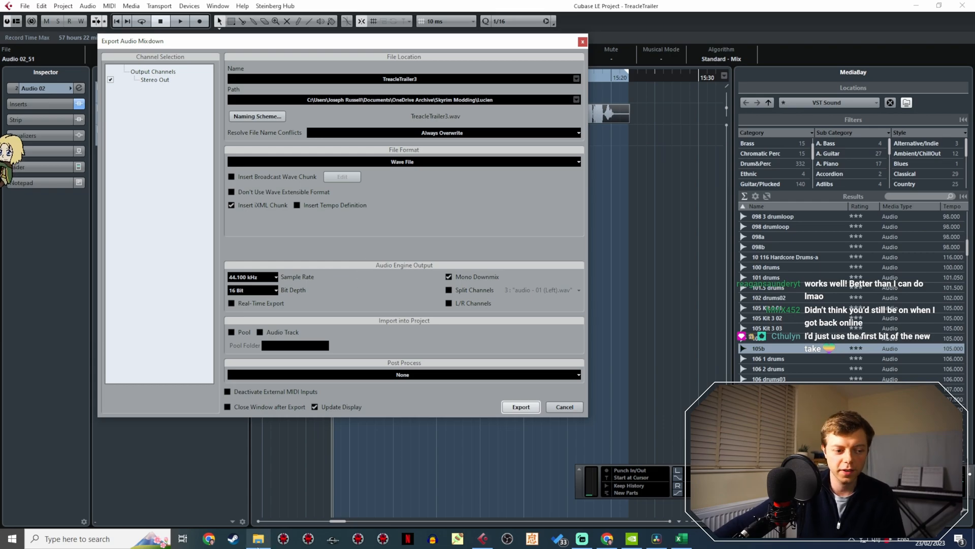
- Switch to DaVinci Resolve and move the playhead to the empty stretch of the timeline at about 01:01:01:20
click(259, 544)
click(258, 545)
click(489, 544)
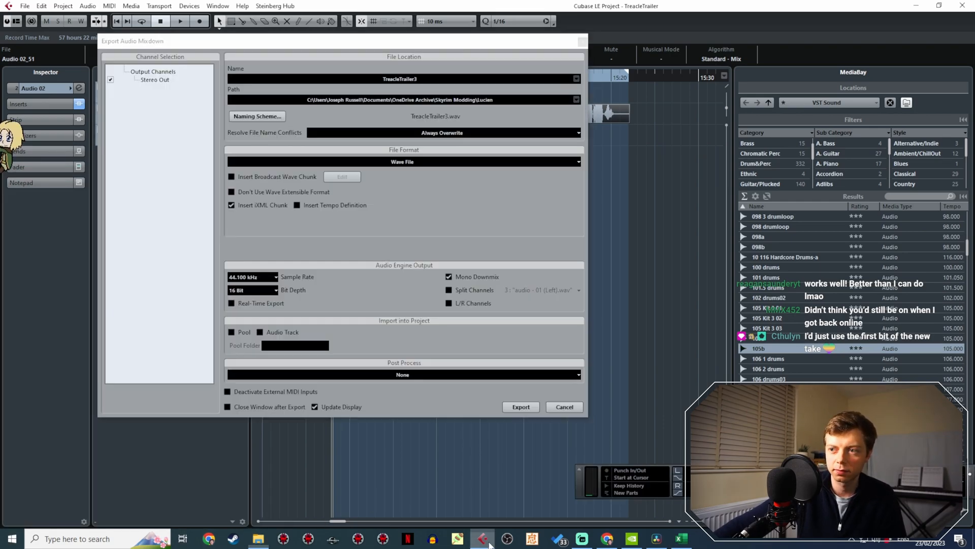
click(656, 538)
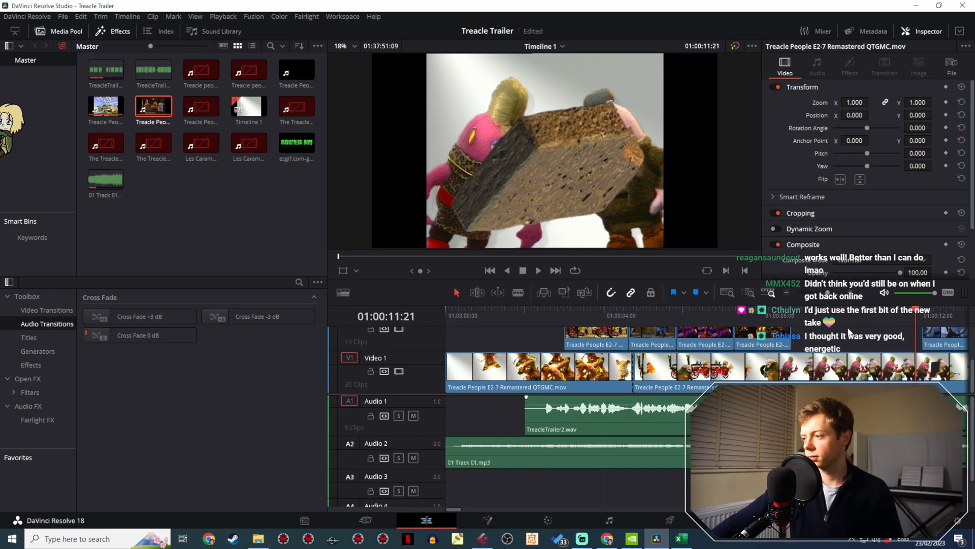
scroll(849, 332, right, 5)
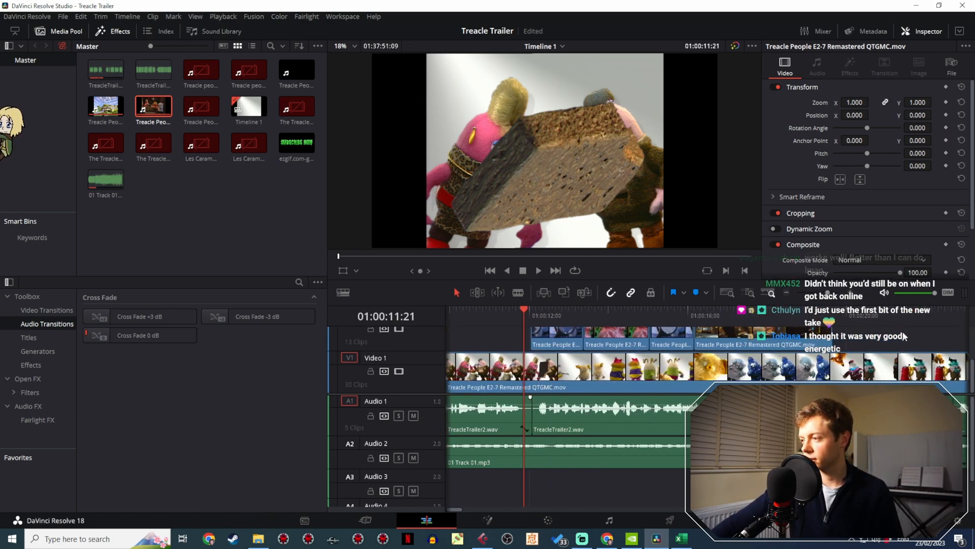
drag(826, 288, 817, 293)
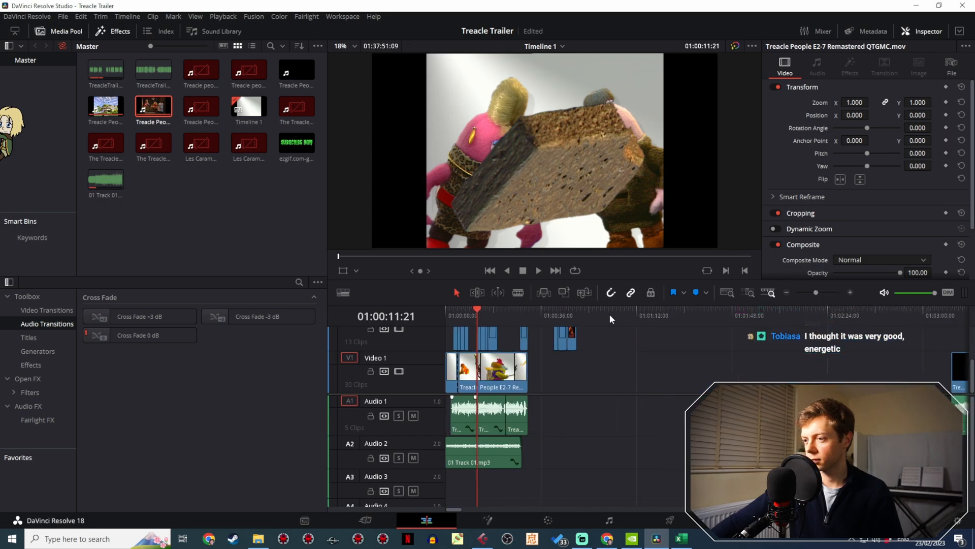
click(611, 317)
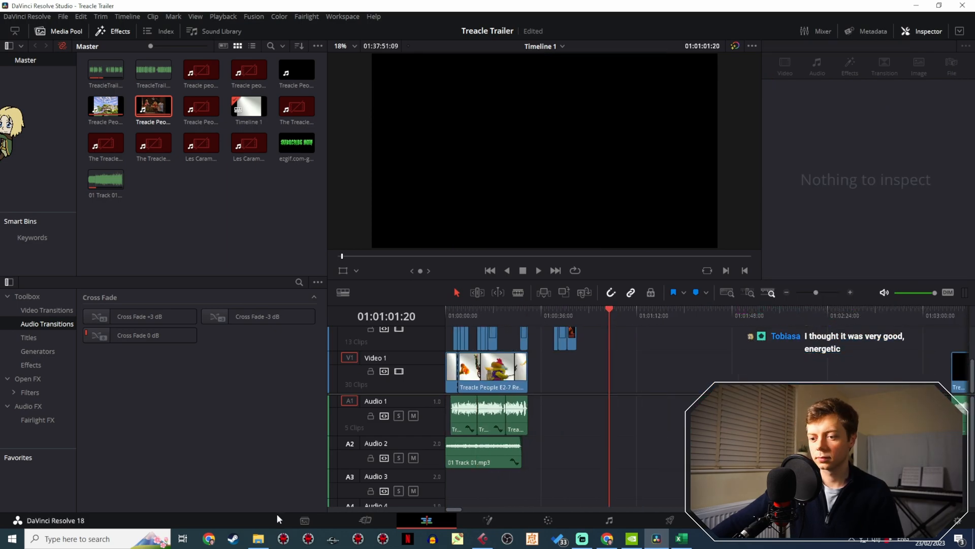
- Bring up the Videos folder in File Explorer and position its window over the Resolve viewer
click(261, 540)
mouse_move(260, 545)
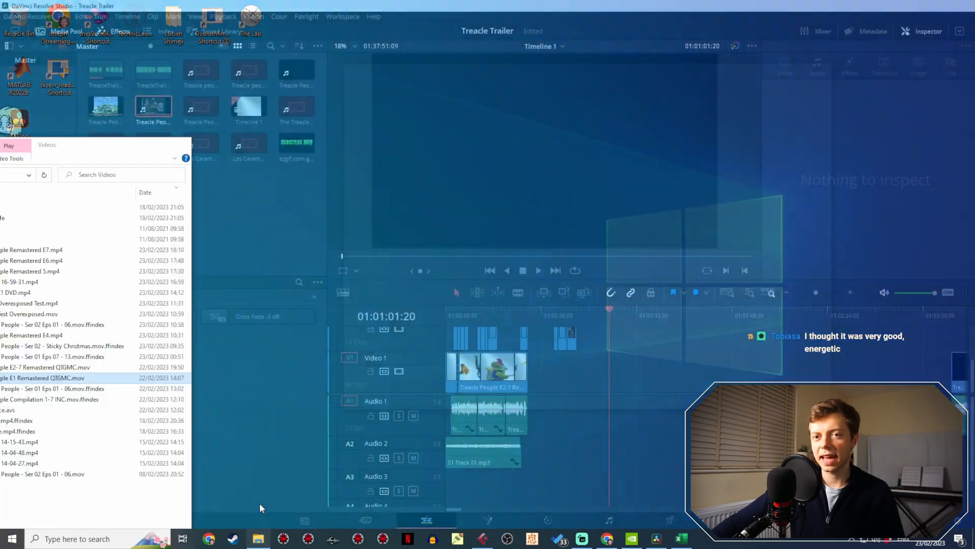
click(260, 503)
drag(109, 149, 632, 130)
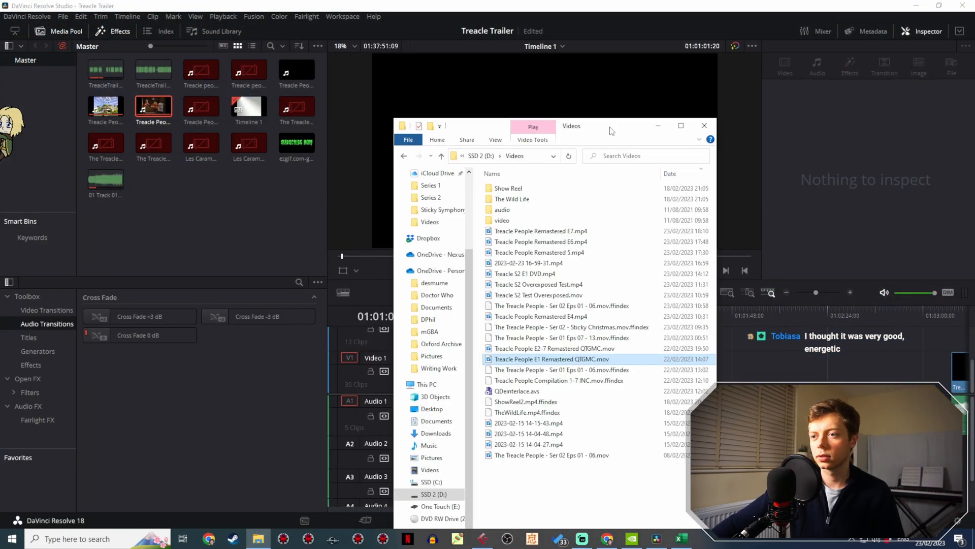
- Switch to Streamlabs Desktop and change the stream to the Camera scene
scroll(453, 221, up, 2)
scroll(453, 221, up, 1)
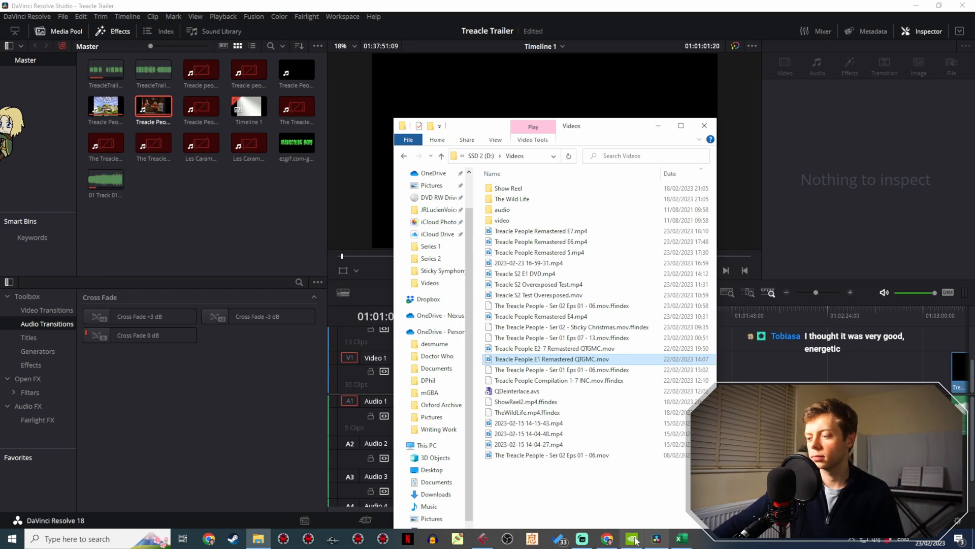
click(582, 538)
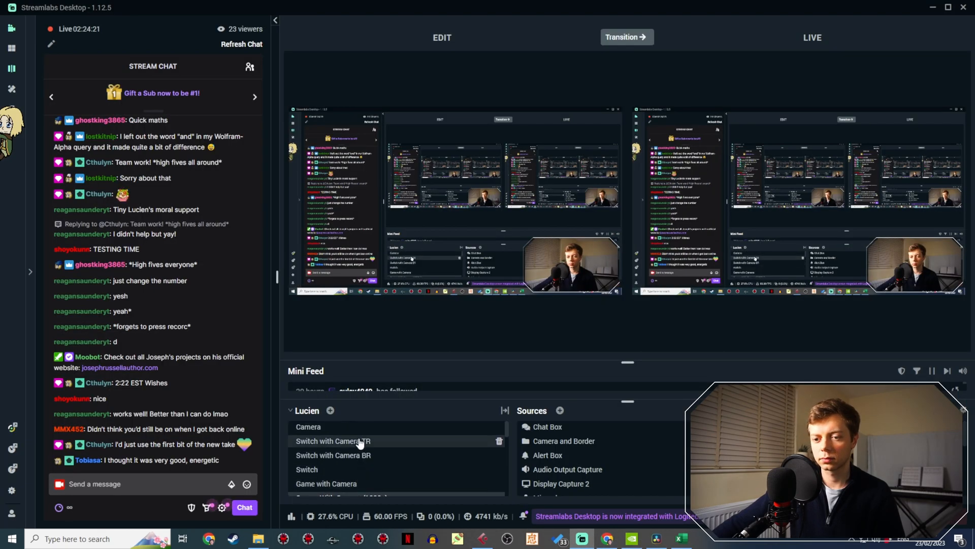
click(359, 427)
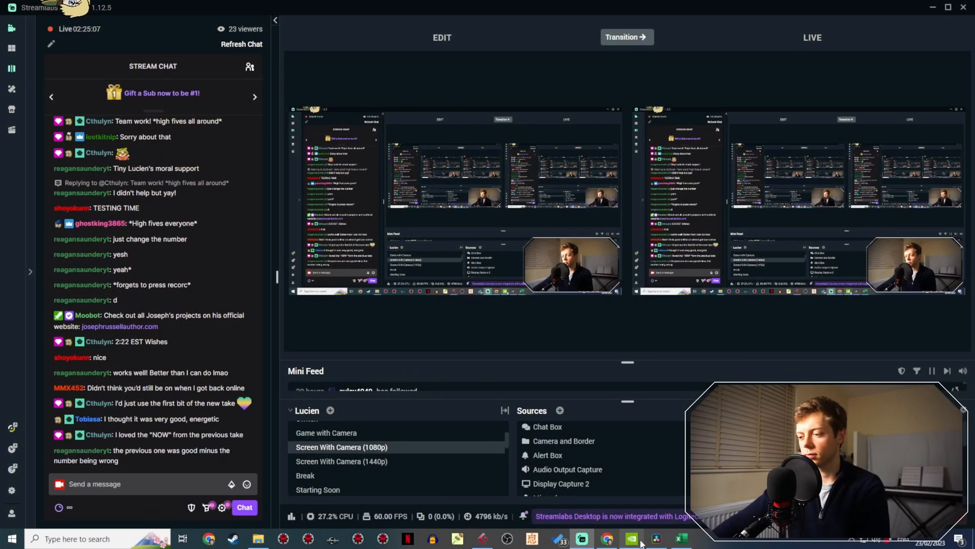
- Switch back to DaVinci Resolve and play the TreacleTrailer3 clip on Audio 1 from its start
click(656, 539)
click(597, 311)
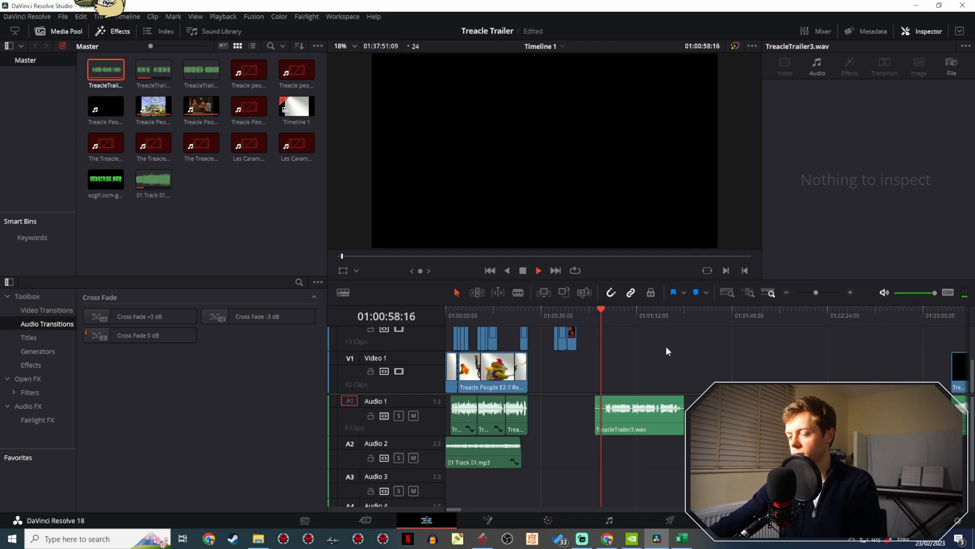
drag(817, 293, 818, 284)
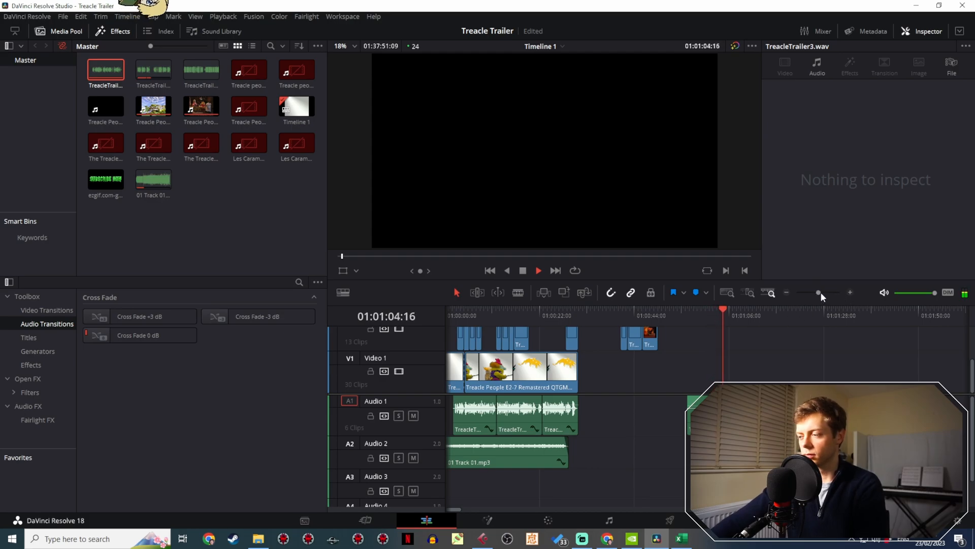
drag(821, 292, 824, 290)
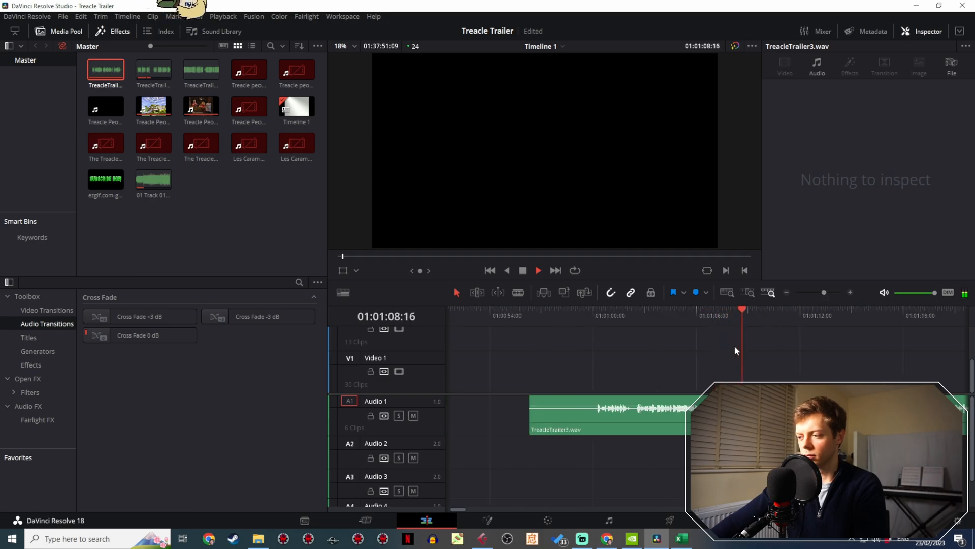
- Stop playback at 01:01:09:20 and split the TreacleTrailer3 clip there and at about 01:01:02, isolating the section between
key(space)
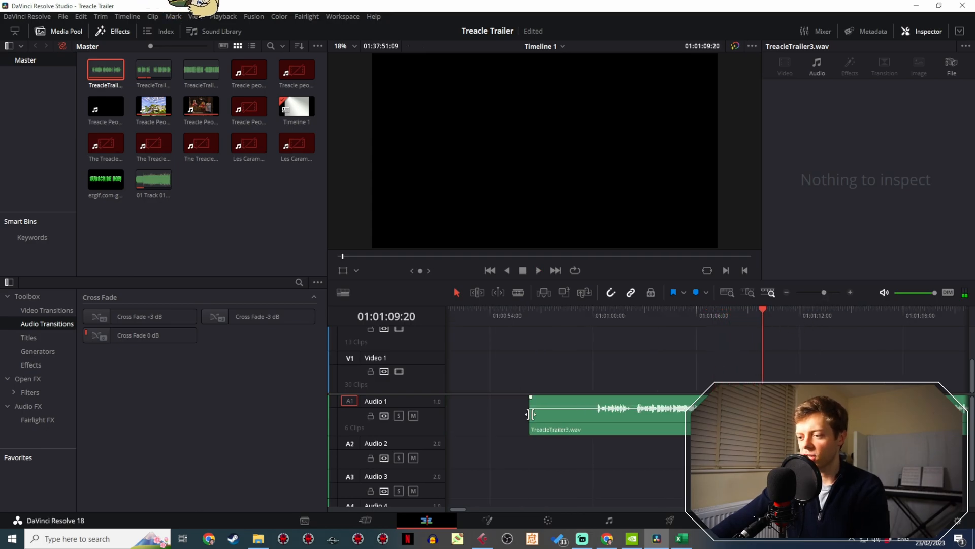
key(b)
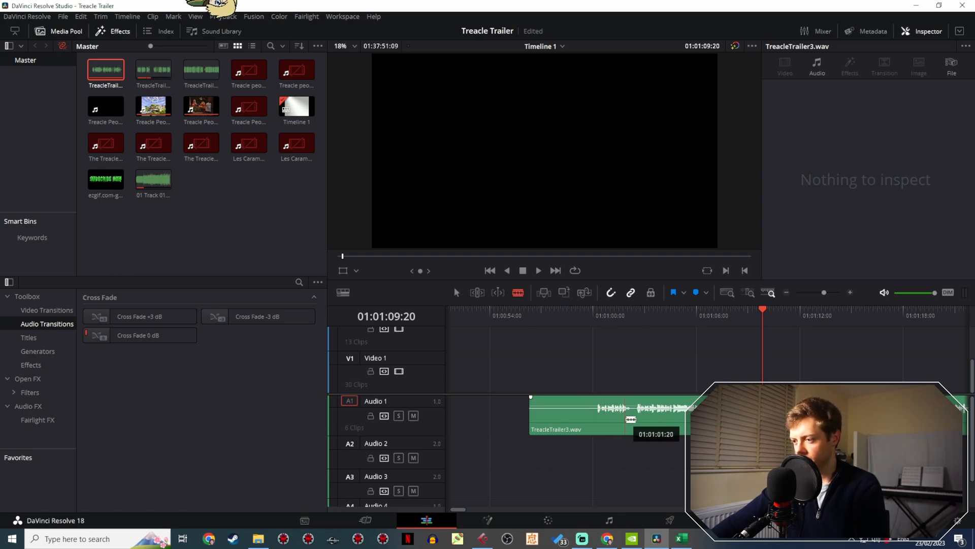
click(635, 421)
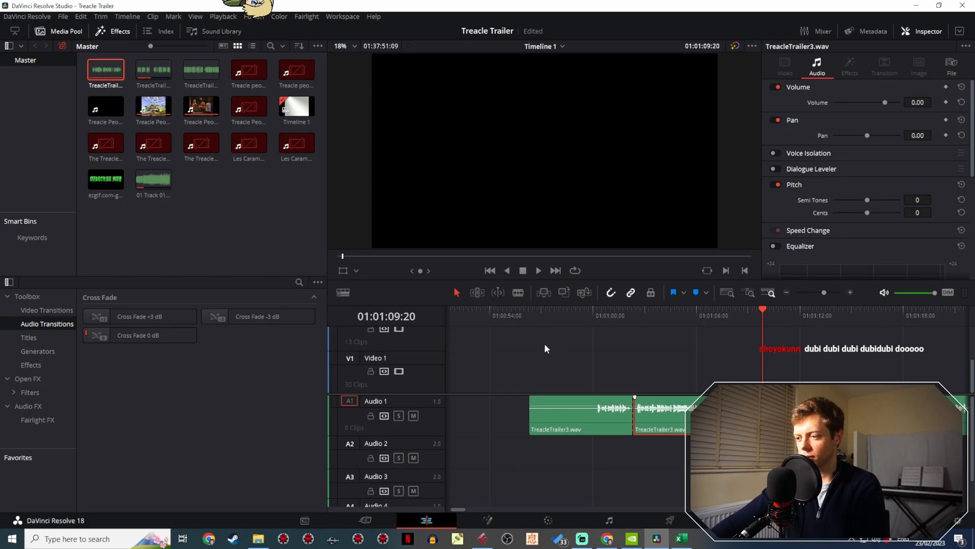
- Play the trailer's opening narration from 01:00:02:00 and place the playhead at 01:00:04:15
drag(522, 344, 952, 353)
drag(592, 382, 883, 364)
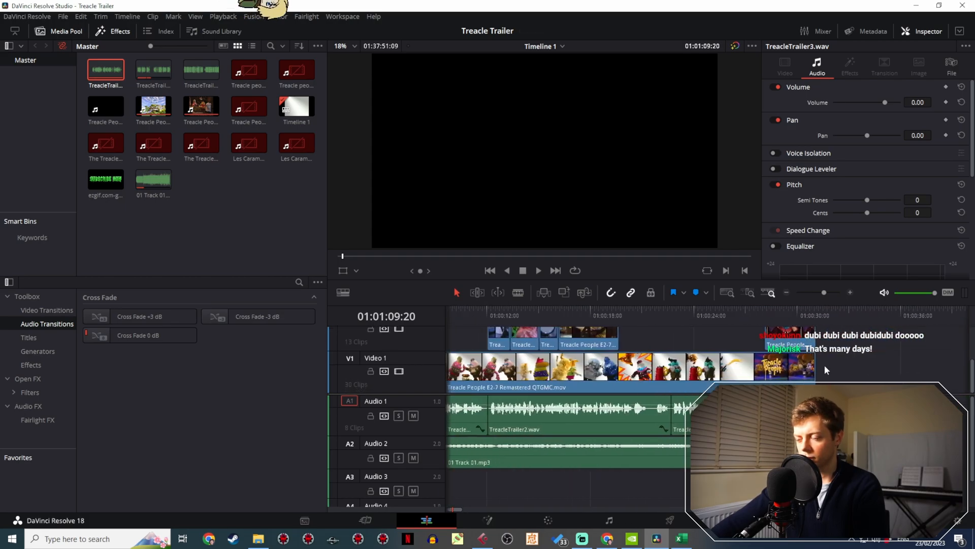
drag(824, 363, 918, 347)
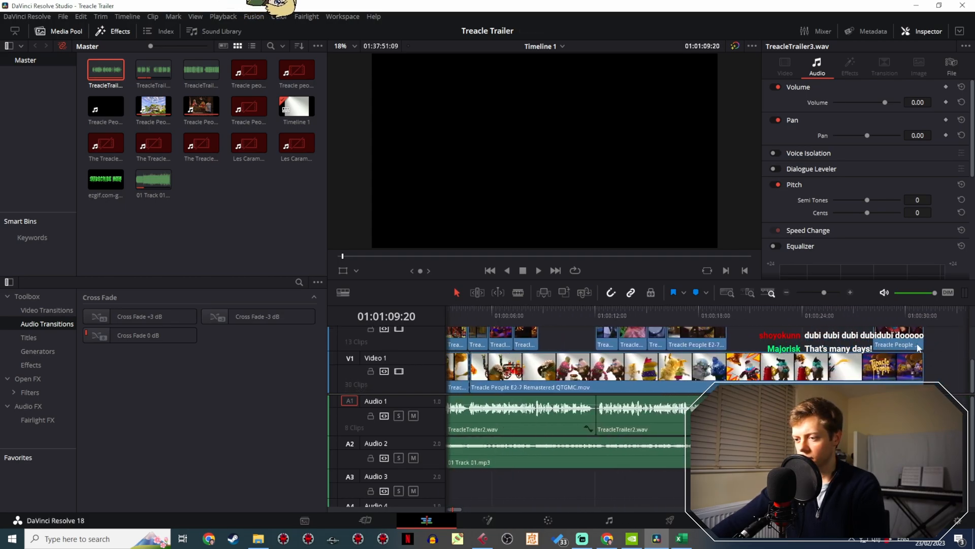
drag(522, 473, 699, 477)
click(478, 308)
key(space)
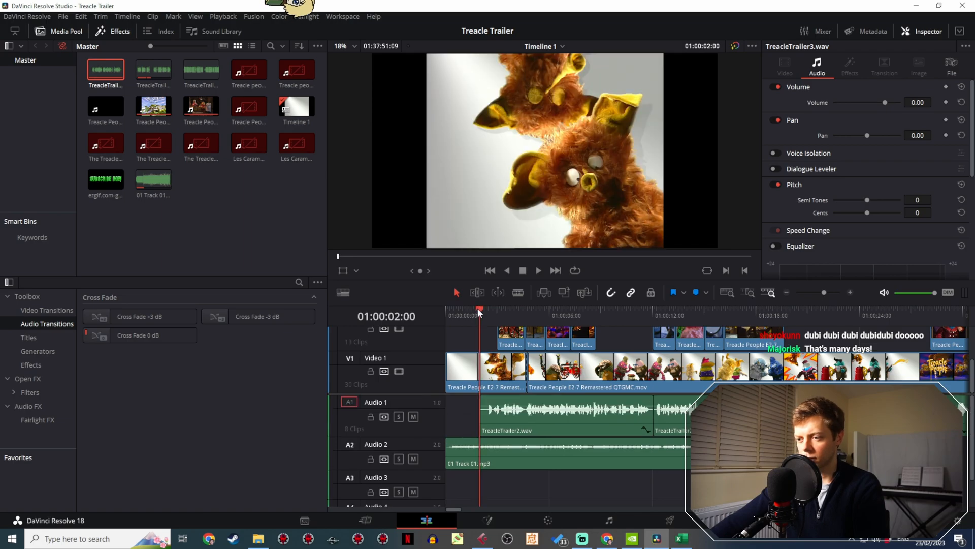
drag(824, 293, 837, 296)
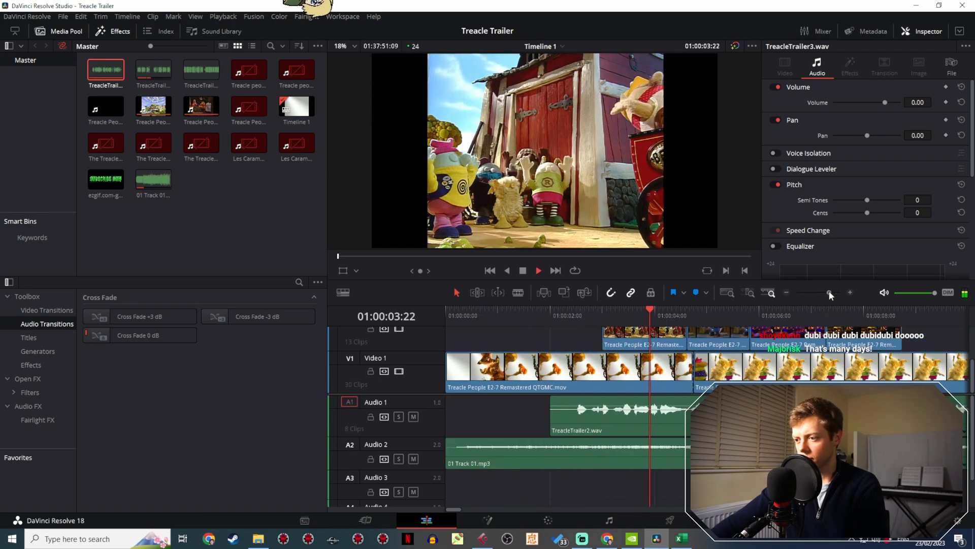
key(space)
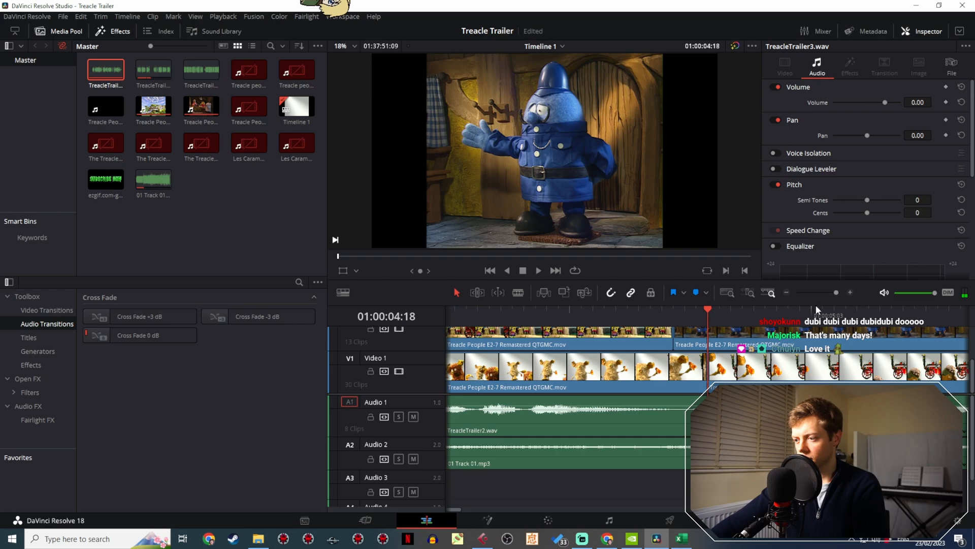
click(684, 482)
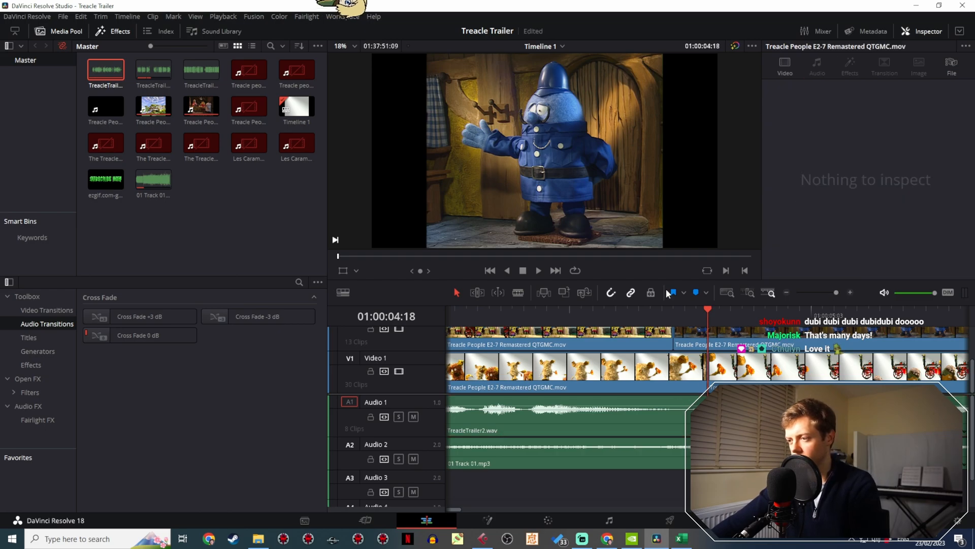
click(683, 309)
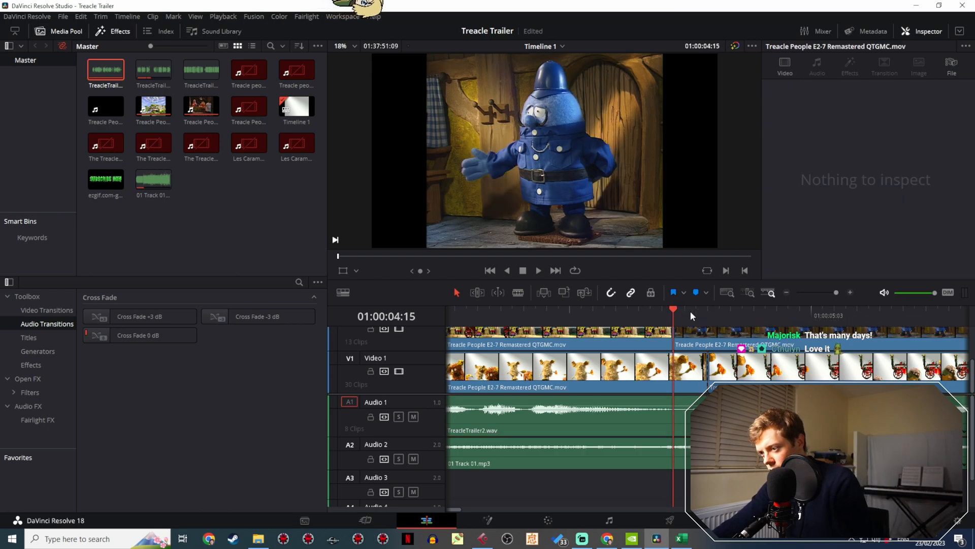
- Paste the copied TreacleTrailer3 section onto Audio 3, move it to start at about 01:00:04:15, and save the project
key(ctrl+z)
key(ctrl+shift+z)
click(822, 292)
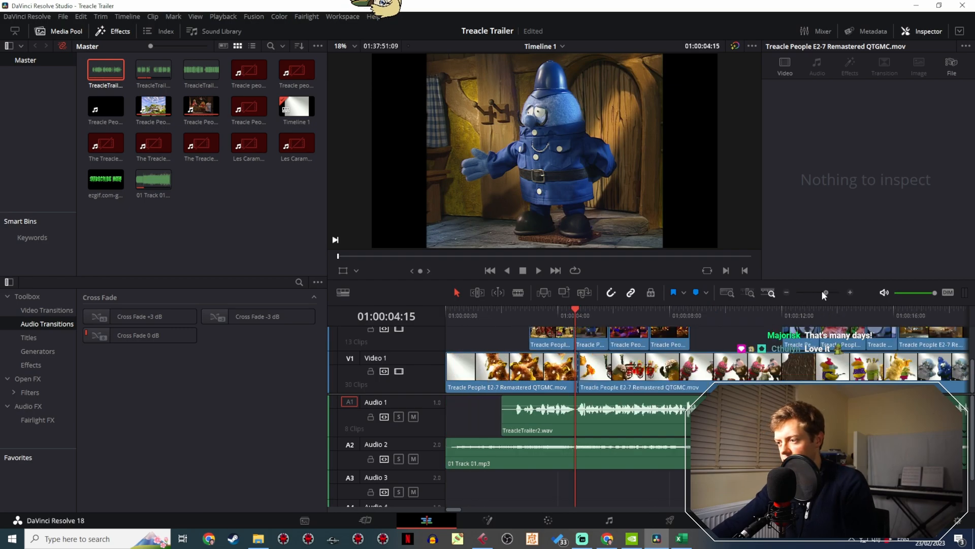
click(780, 320)
key(ctrl+v)
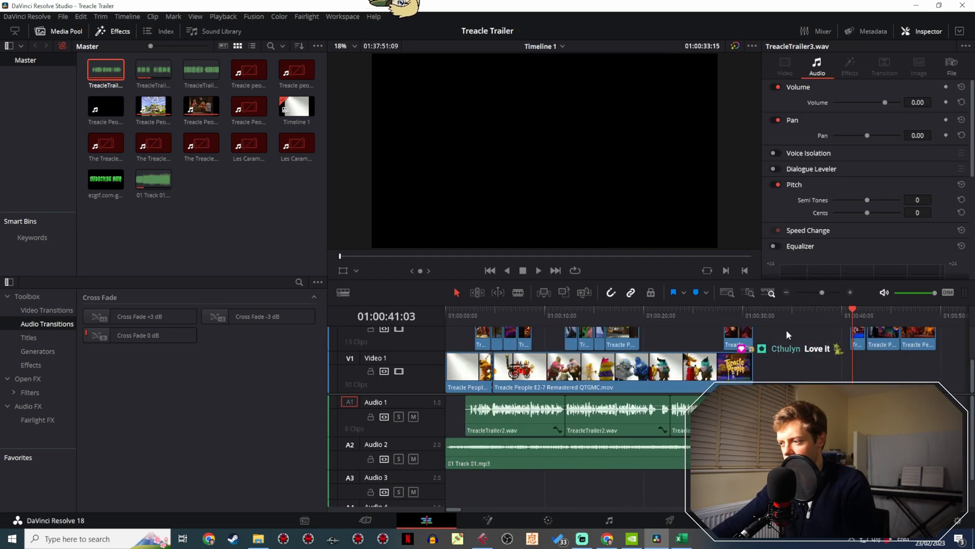
drag(799, 491, 508, 489)
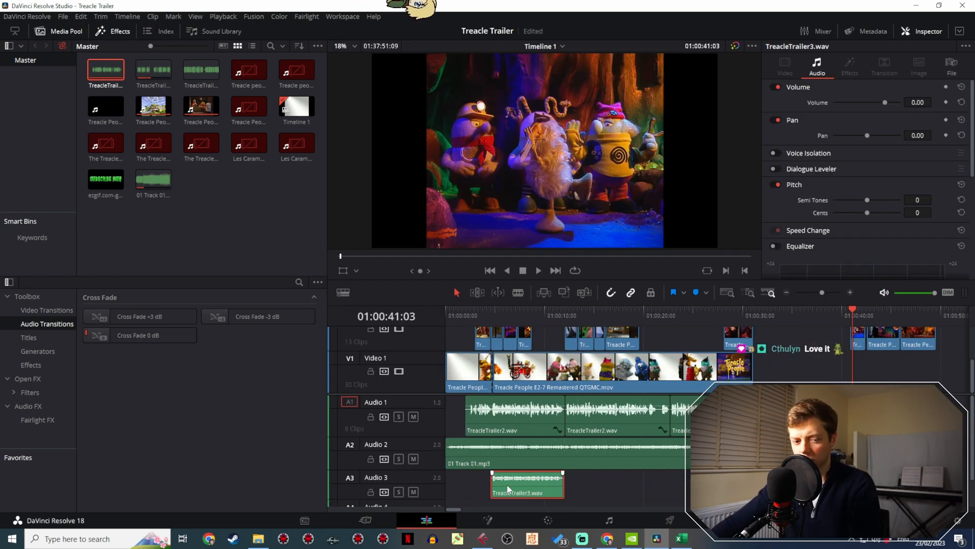
key(ctrl+s)
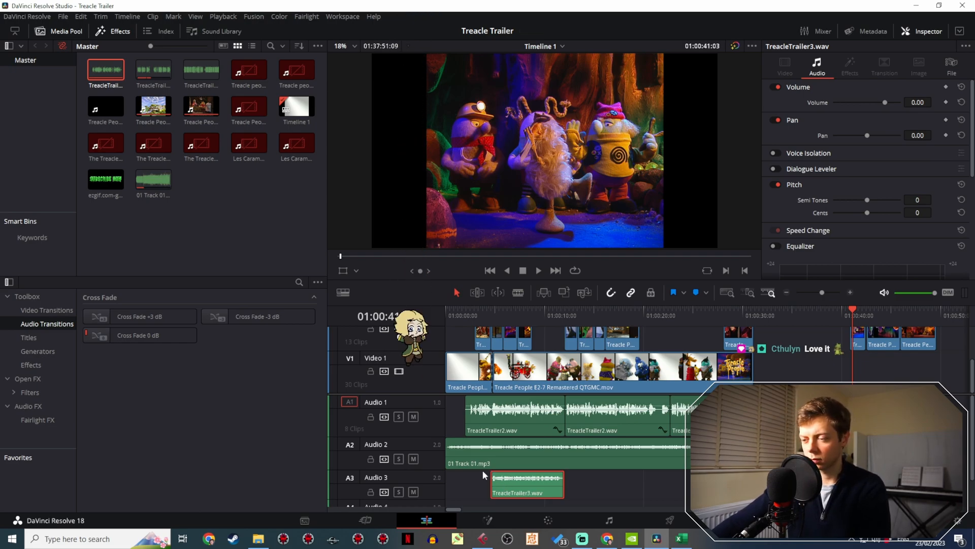
- Move the TreacleTrailer3 section from Audio 3 onto Audio 1 over the old narration and fine-tune its starting edge
click(532, 315)
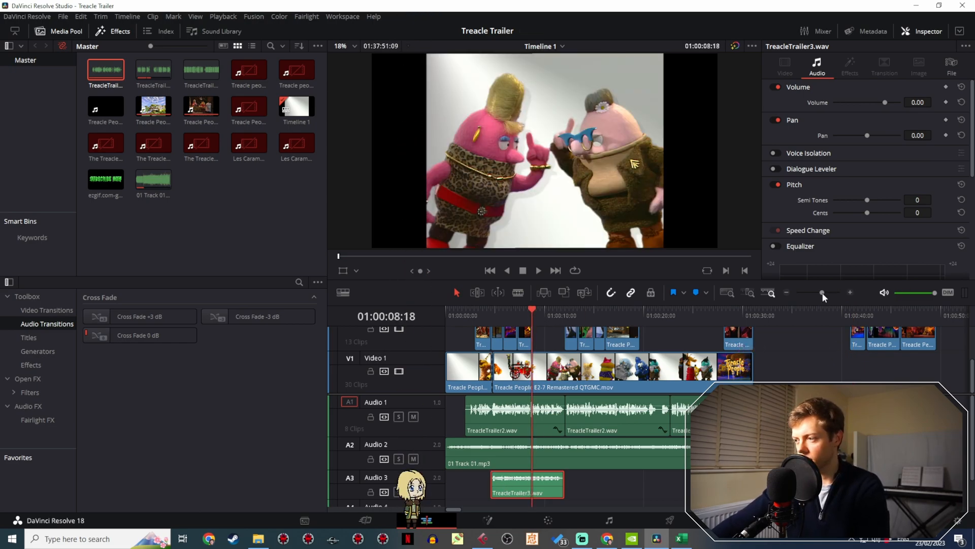
drag(822, 292, 829, 291)
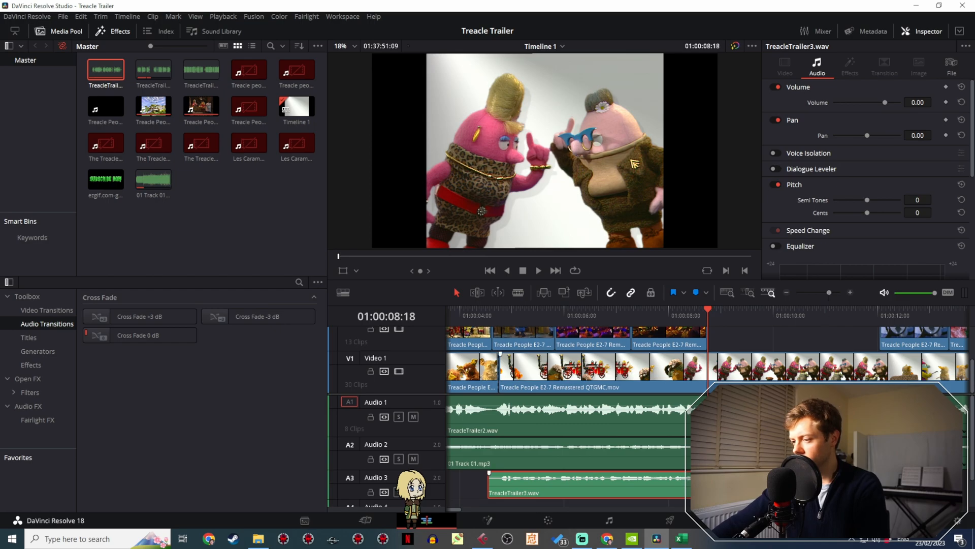
drag(792, 485, 788, 417)
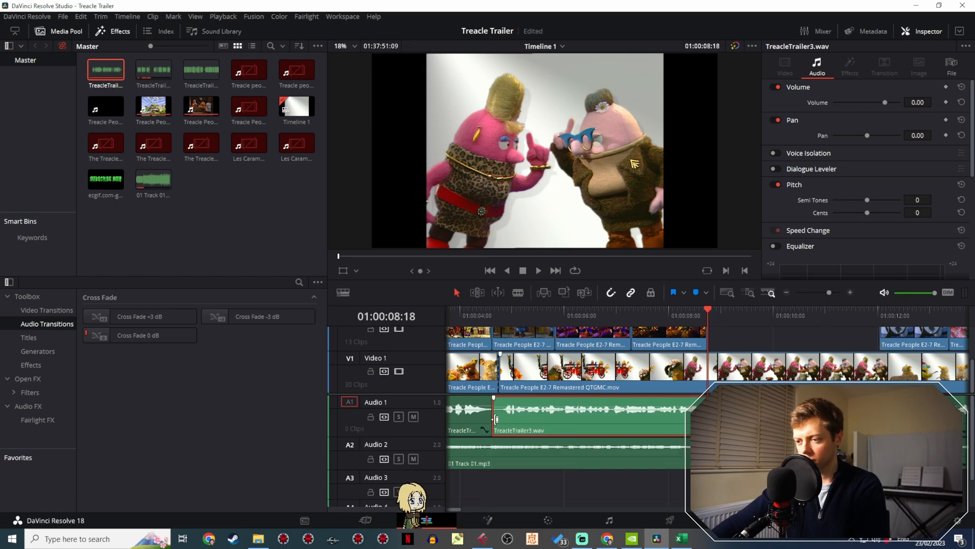
drag(496, 420, 492, 420)
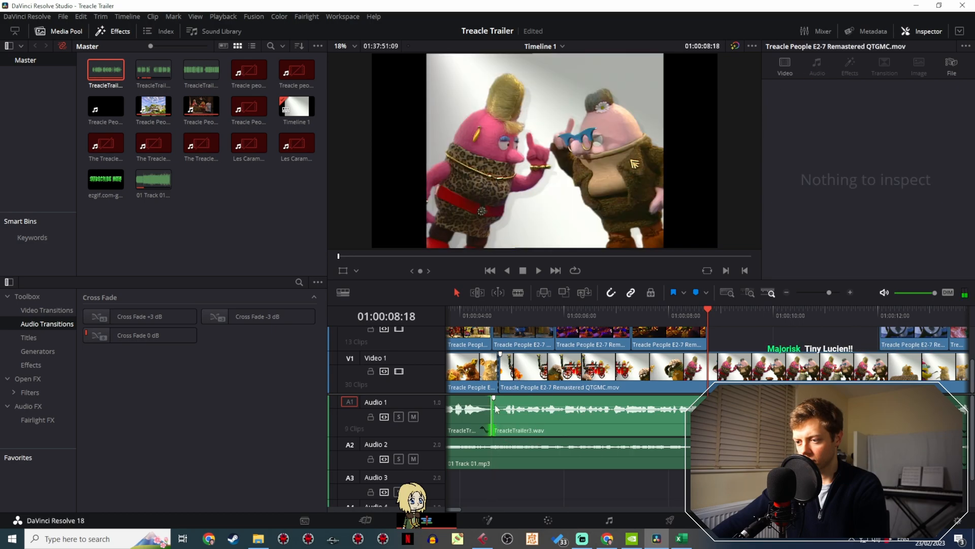
- Play the trailer from the beginning and replay it from 01:00:09:02 to check the inserted narration
key(Home)
key(space)
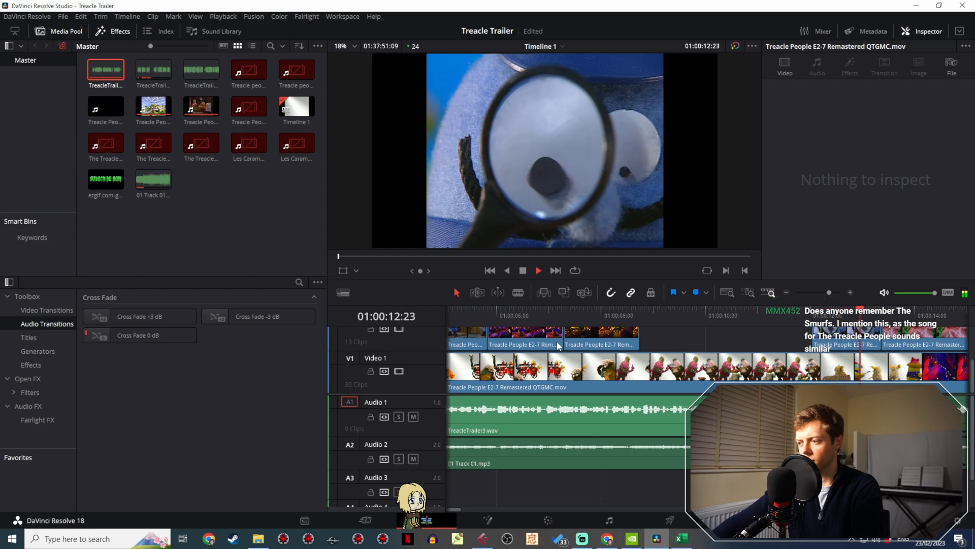
key(space)
click(818, 417)
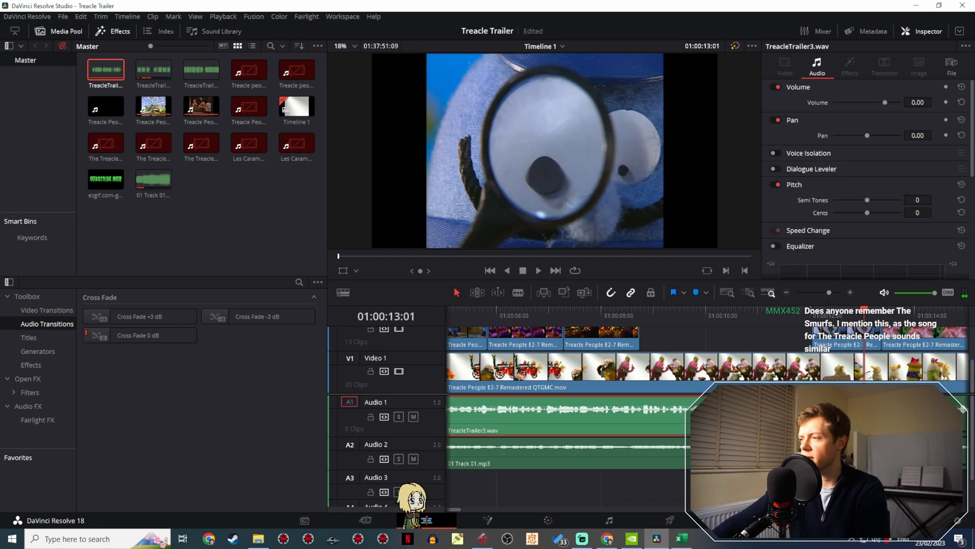
click(657, 311)
key(space)
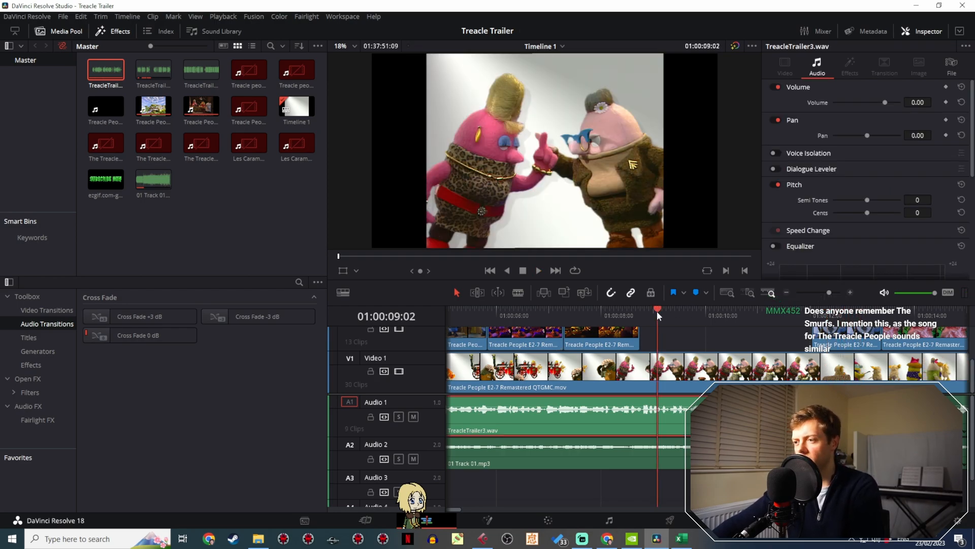
key(space)
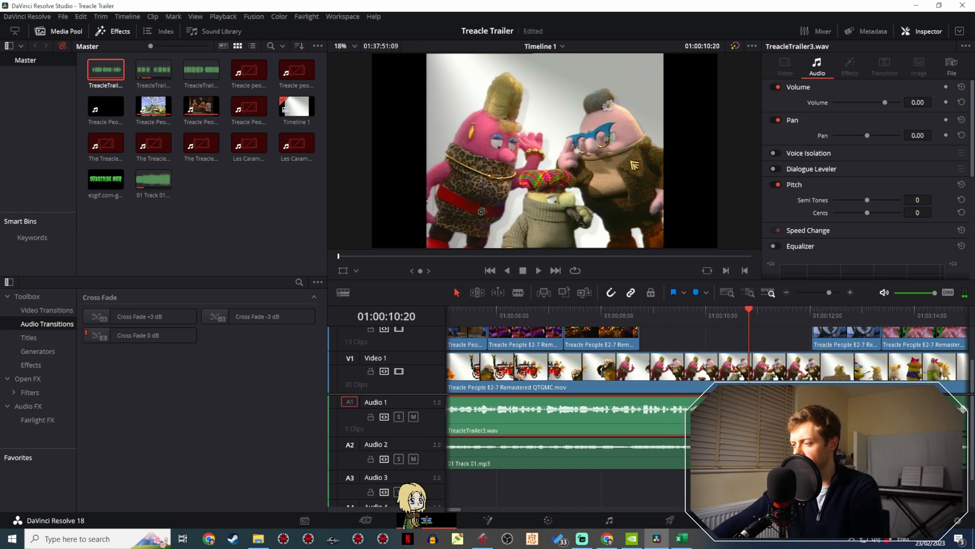
- Try to normalize the selected Audio 1 narration clips together to -10.6 dBFS, using Sample Peak Program mode and Relative level
right_click(848, 418)
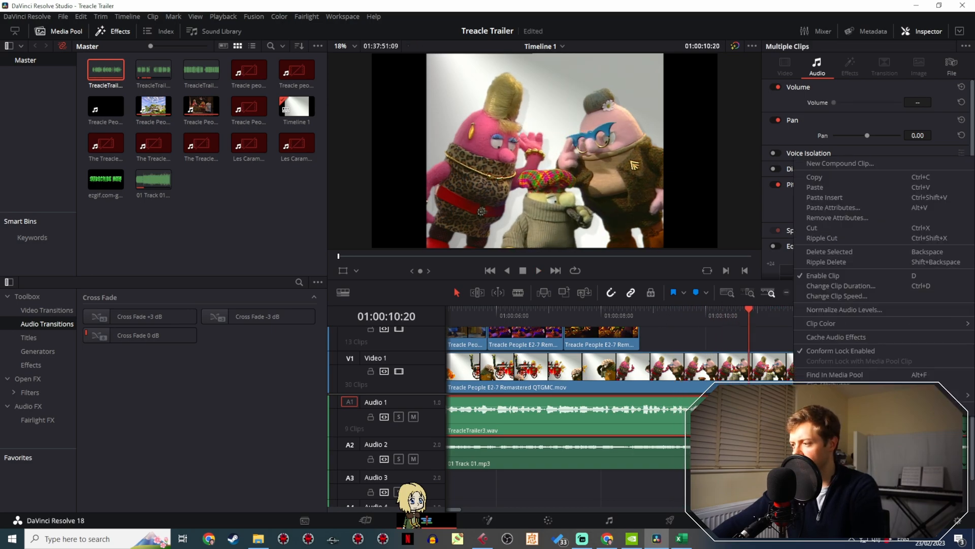
click(844, 307)
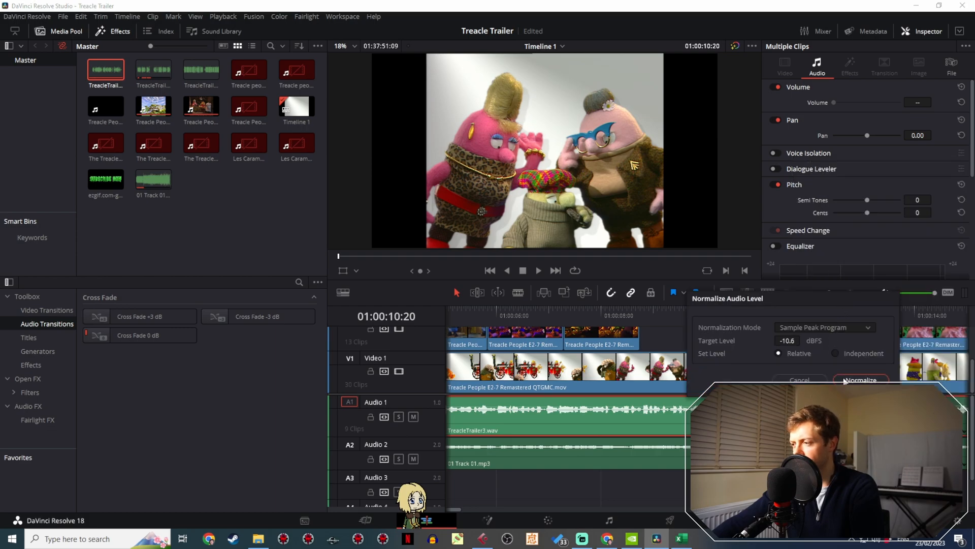
click(860, 379)
click(858, 488)
- Try normalizing only the TreacleTrailer2 clip after the new section to -10.6 dBFS in Sample Peak Program mode, and undo it
click(859, 423)
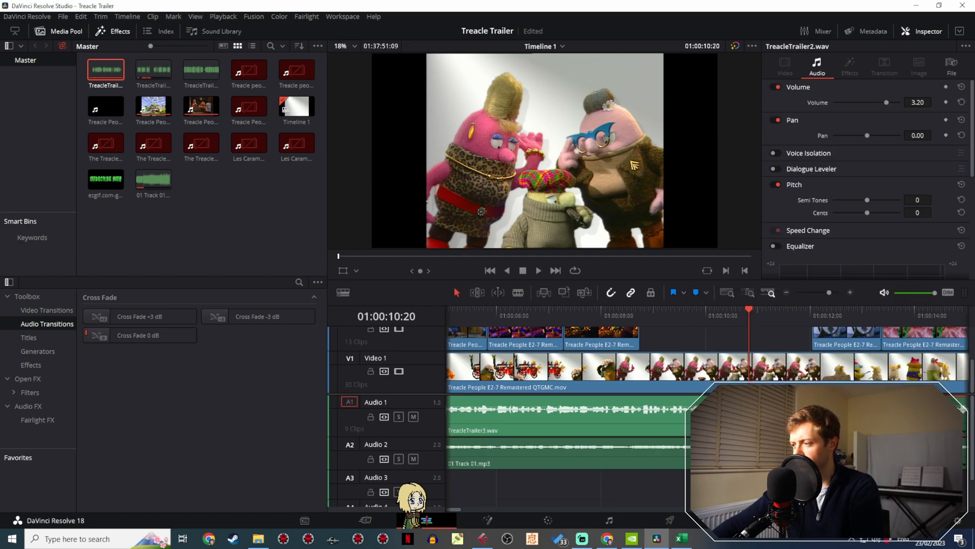
right_click(858, 425)
click(851, 331)
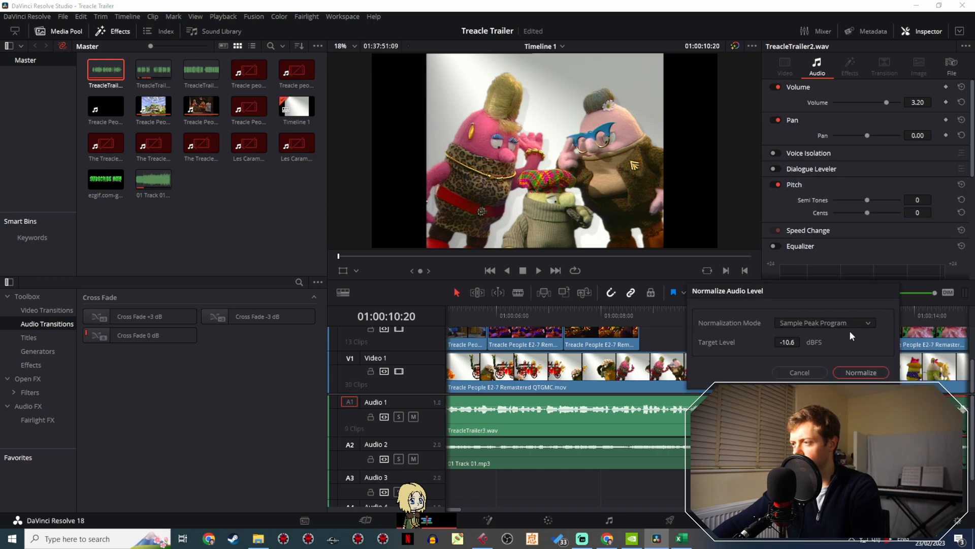
click(851, 373)
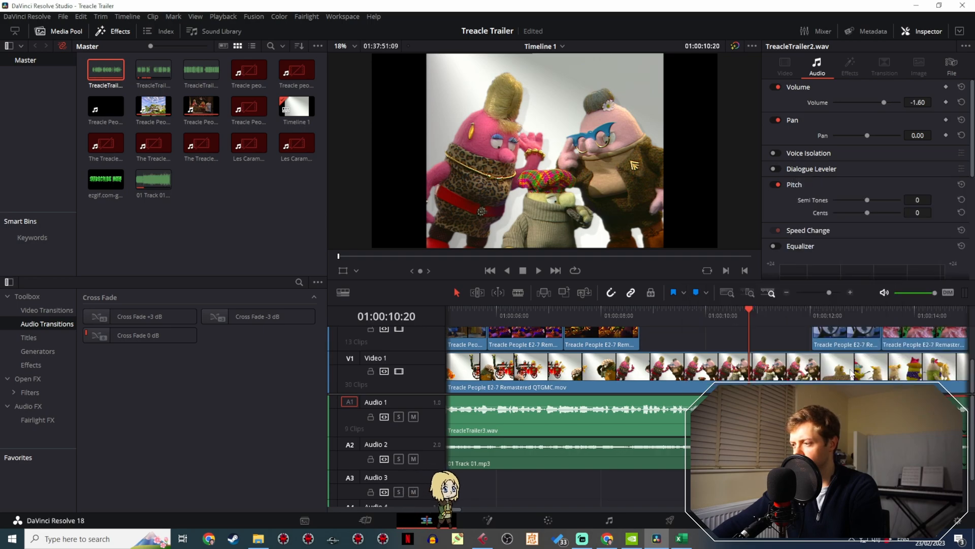
key(ctrl+z)
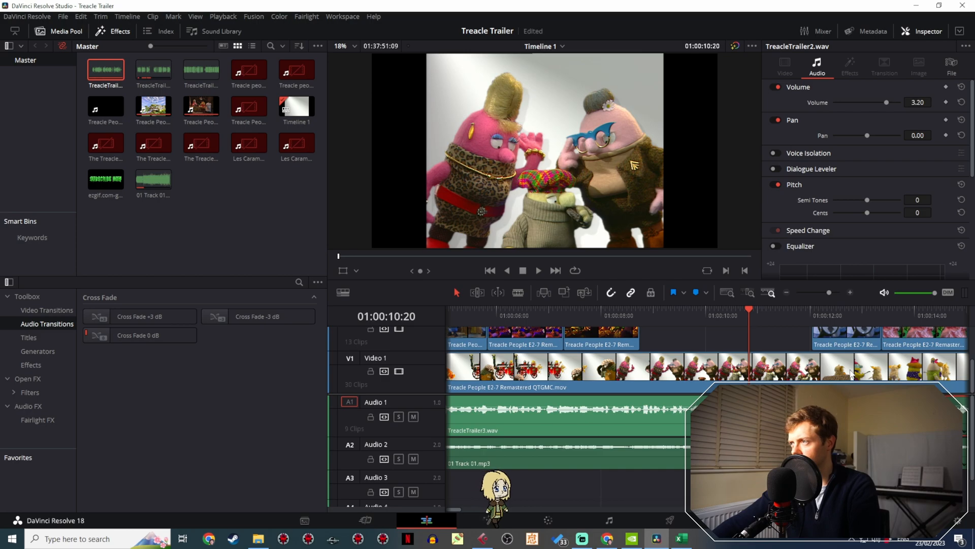
- Set the volume of the TreacleTrailer3 narration clip on Audio 1 to 3.20
click(737, 413)
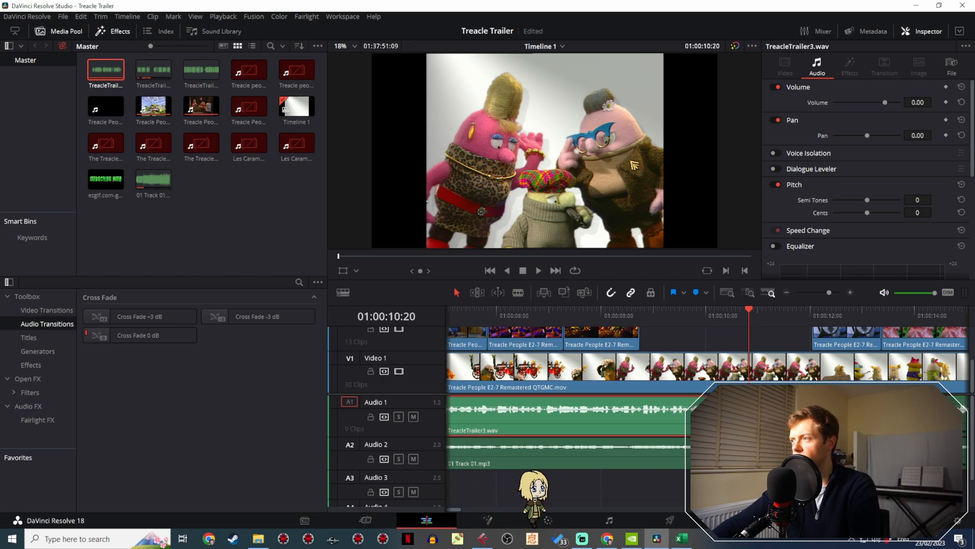
click(918, 101)
text(3.2)
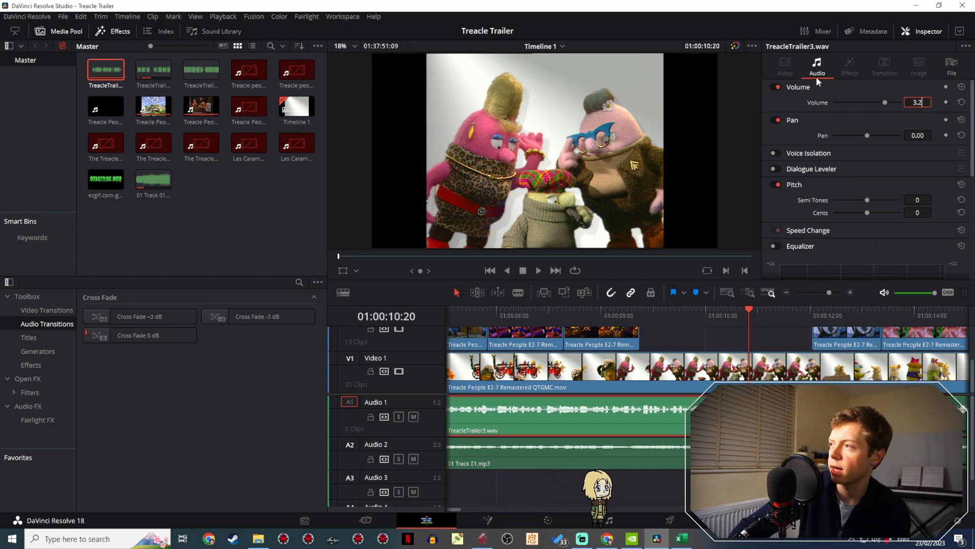
key(Return)
- Play back the trailer to check the adjusted narration level against the surrounding voice-over, and replay it from 01:00:00:00
click(520, 309)
key(space)
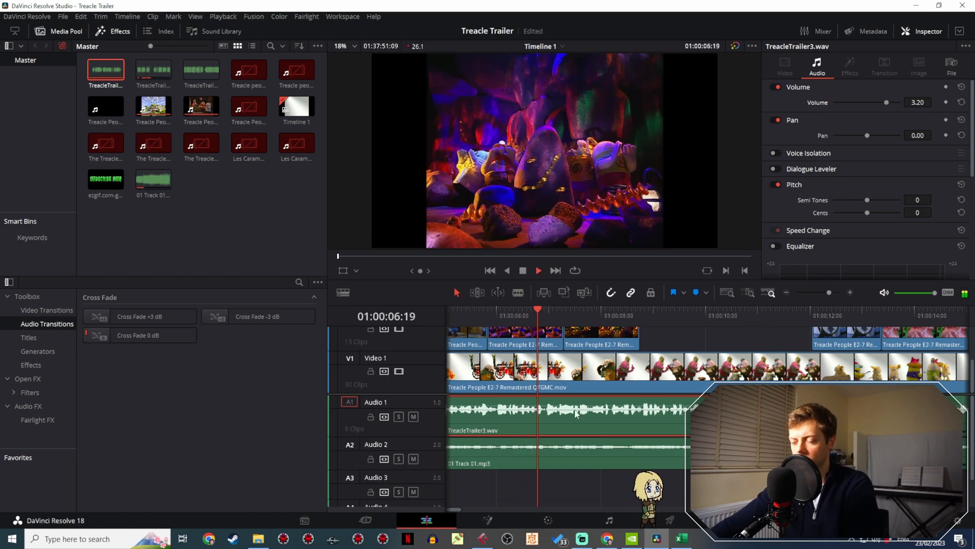
click(809, 291)
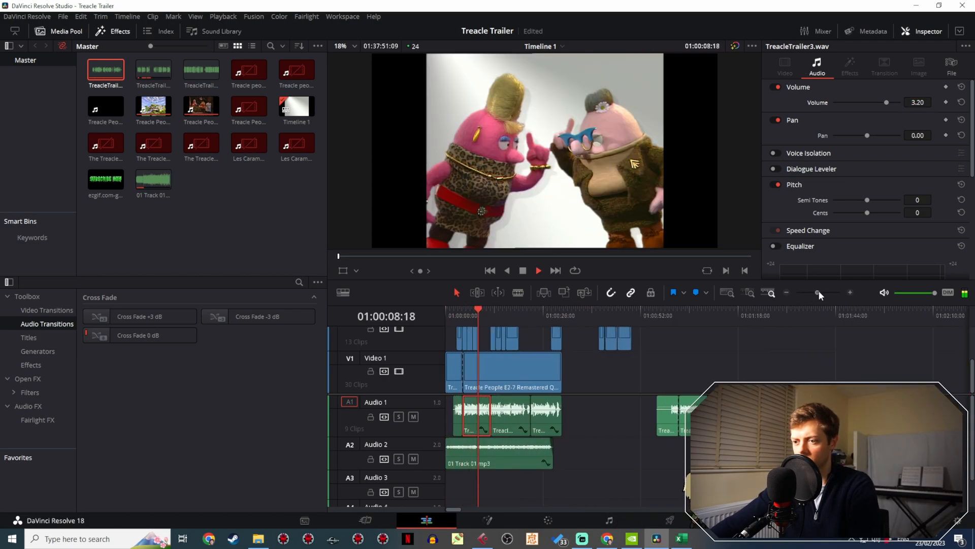
click(459, 311)
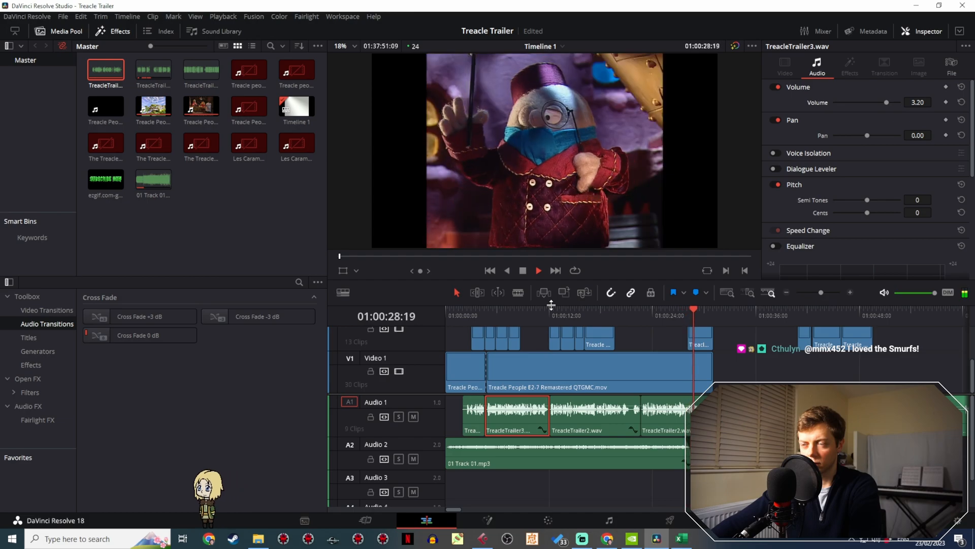
key(space)
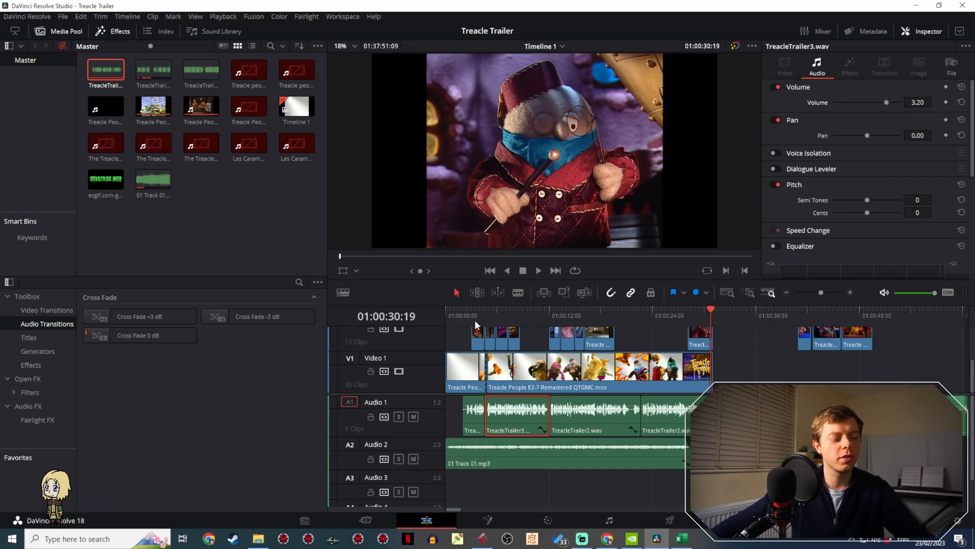
click(446, 312)
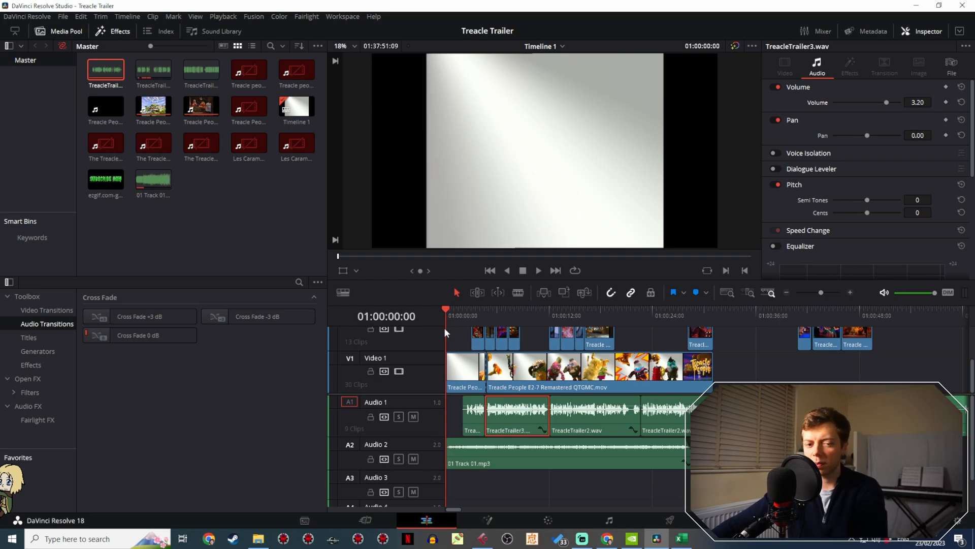
key(space)
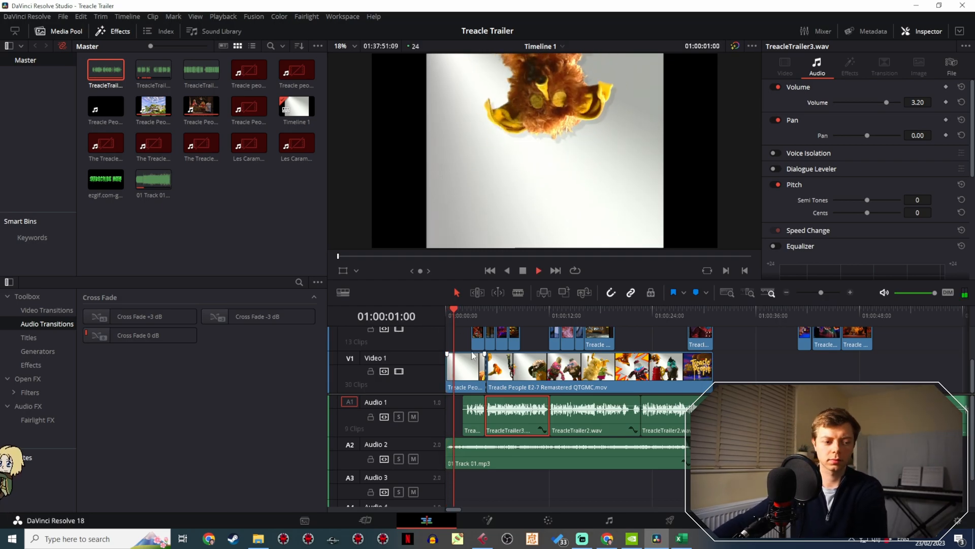
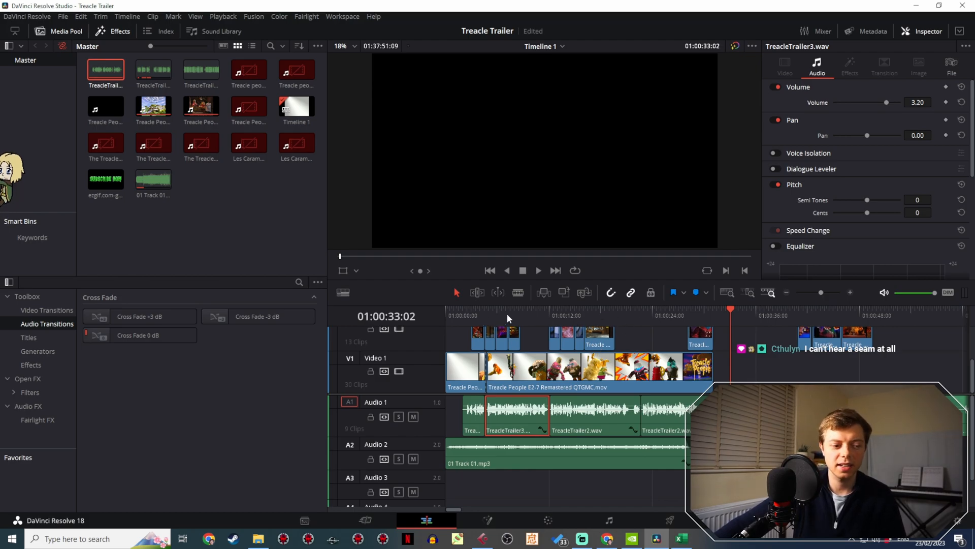
- Play back the closing section of the trailer to check the final narration and the music's ending
click(686, 314)
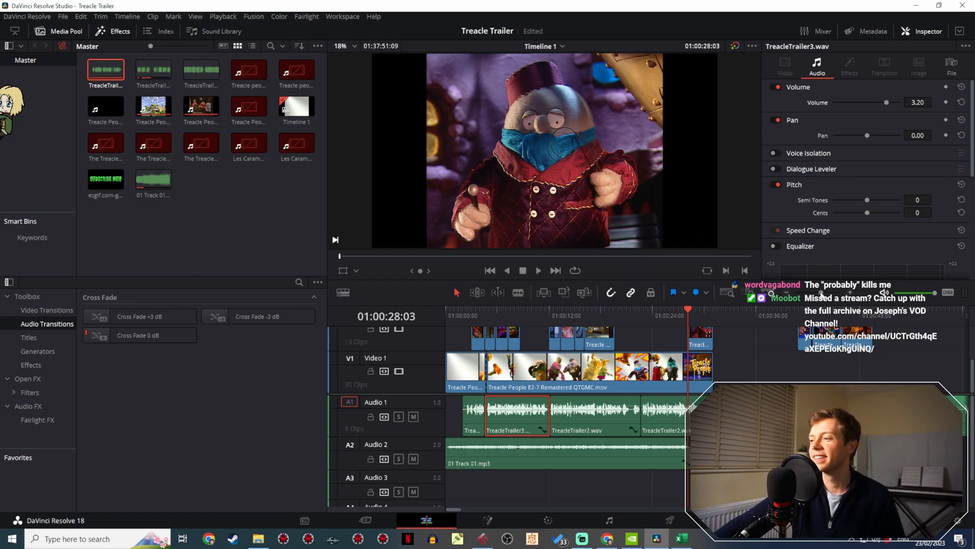
drag(821, 294, 829, 294)
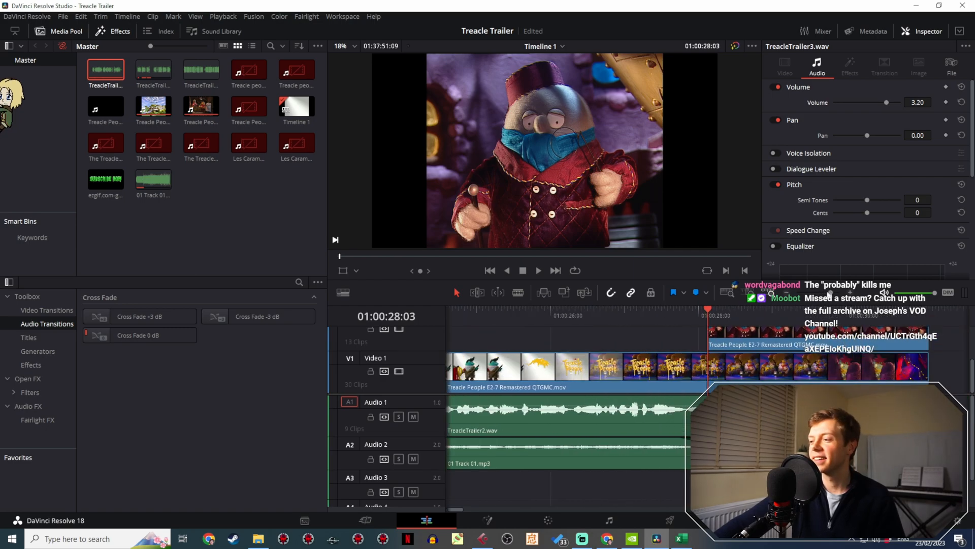
click(602, 316)
key(space)
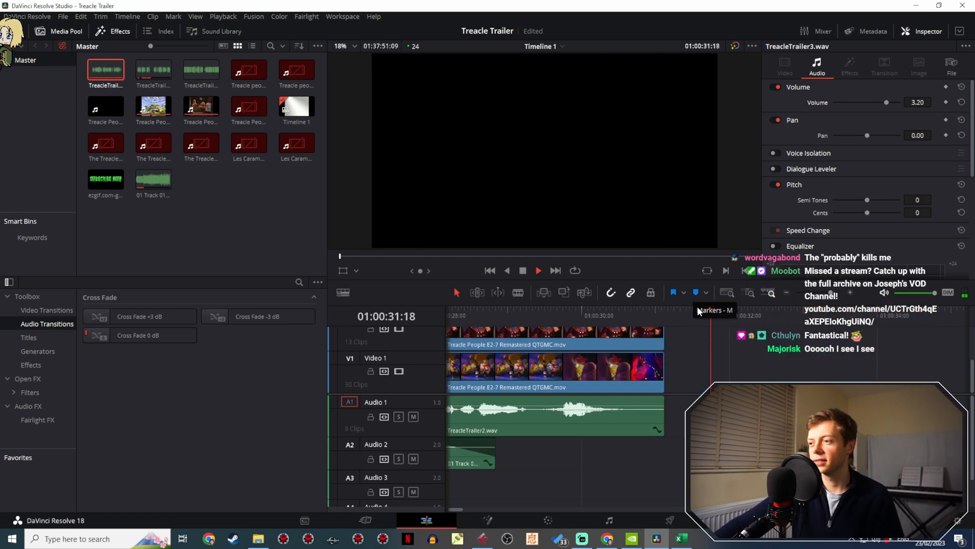
key(space)
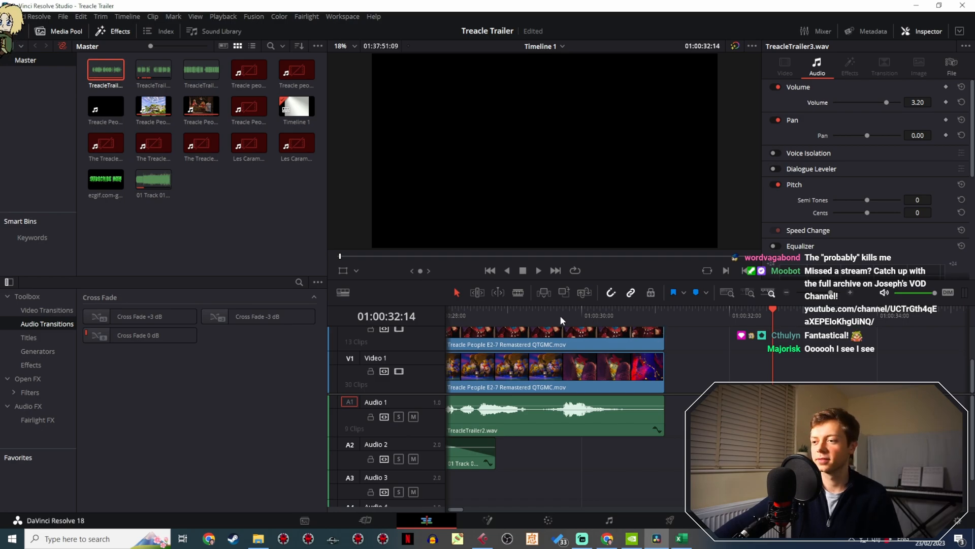
- Replay the whole trailer from 01:00:00:00 to review the finished edit
drag(560, 314, 516, 313)
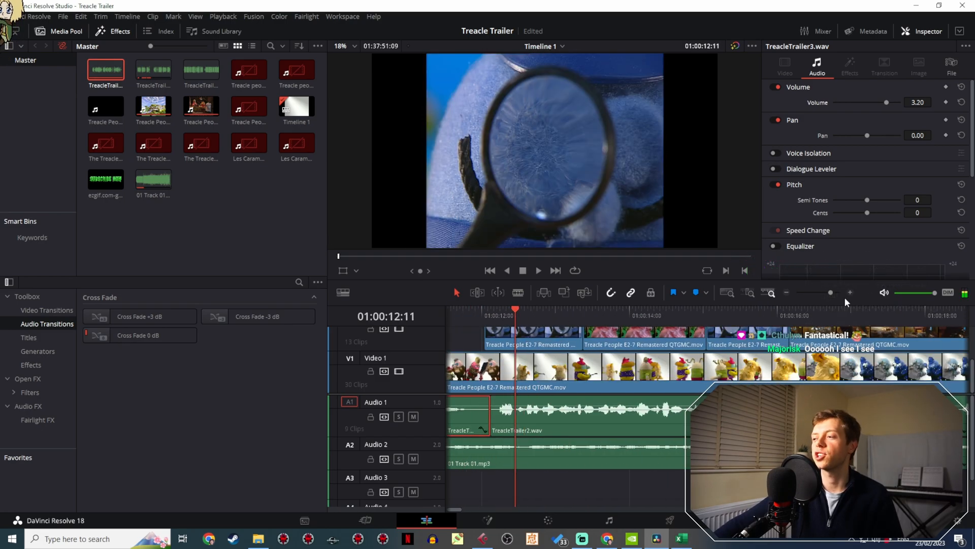
drag(830, 292, 821, 291)
drag(502, 306, 427, 310)
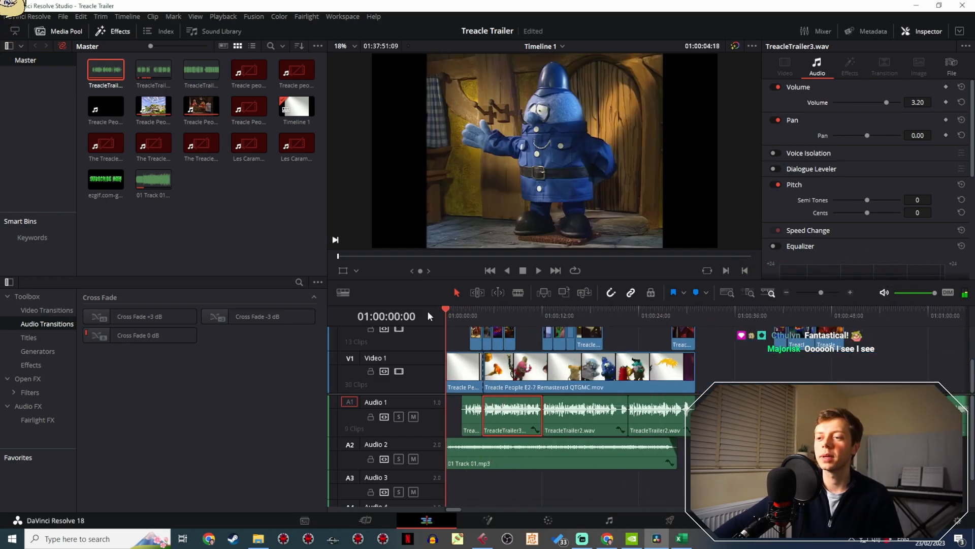
key(space)
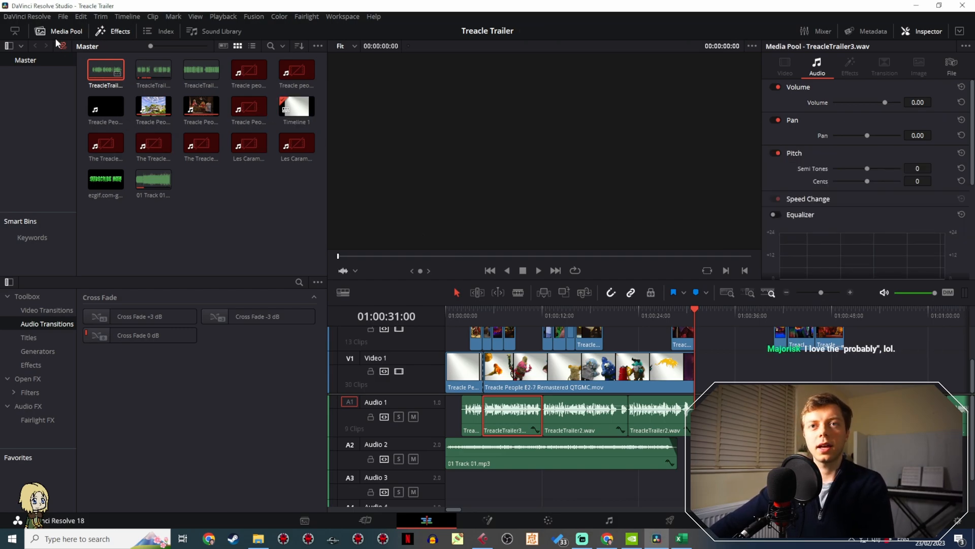
- Set the project's timeline resolution to a custom 1536 x 1132 and save the project settings
click(61, 17)
click(94, 213)
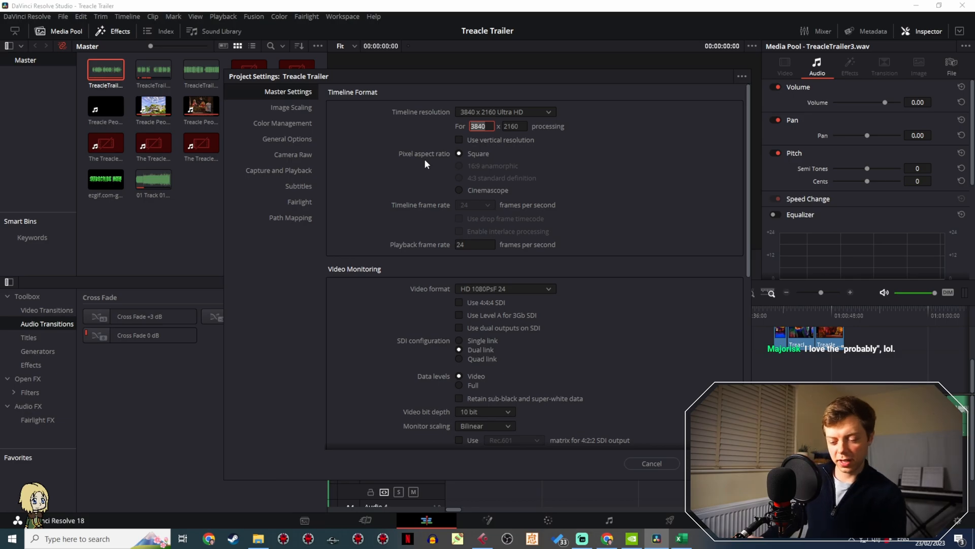
text(1536)
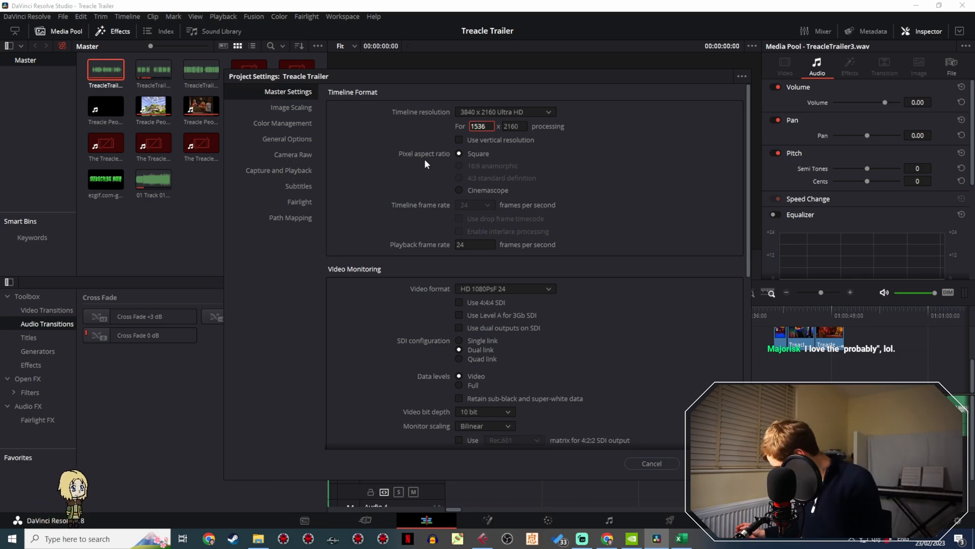
key(Tab)
text(1)
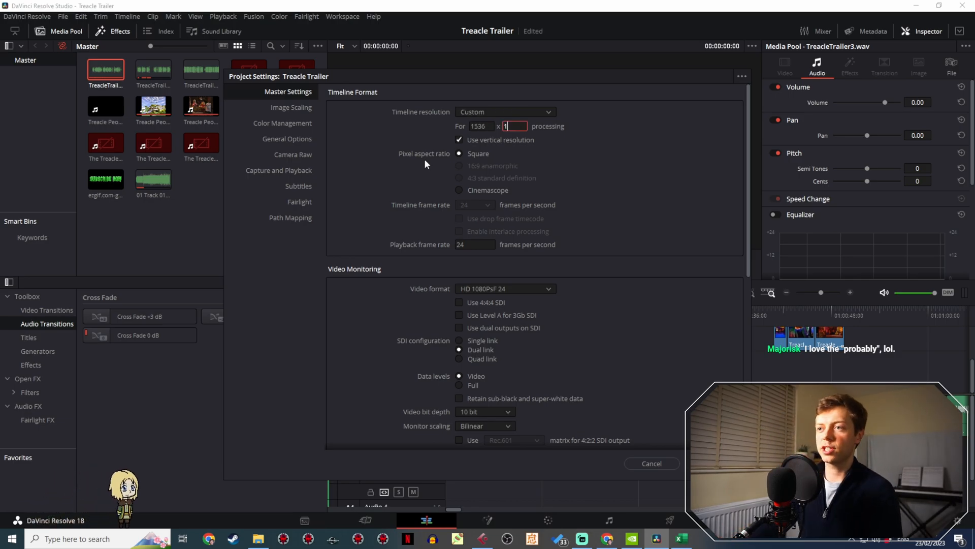
text(132)
key(Tab)
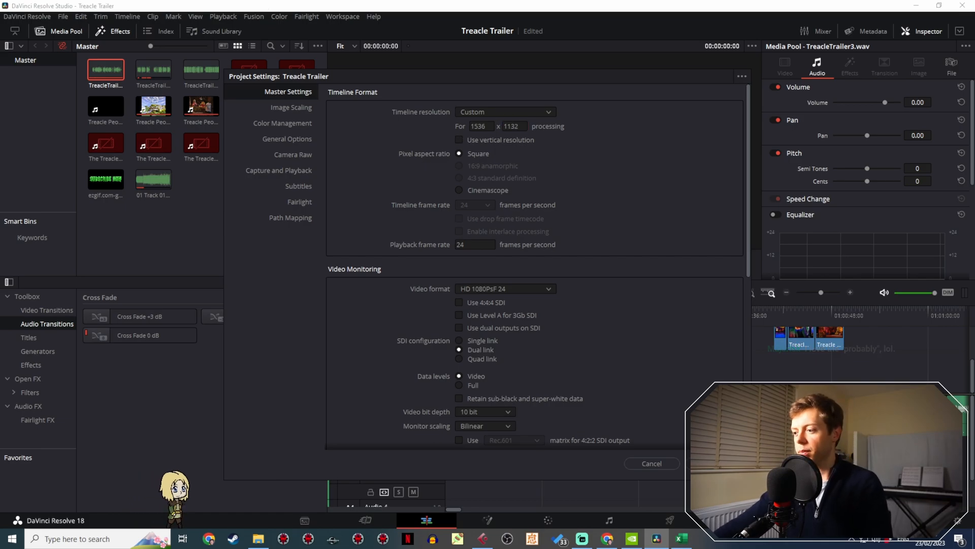
click(713, 463)
- Set the project's input scaling for mismatched resolution files to center crop with no resizing, and save the settings
drag(607, 314, 660, 312)
click(63, 18)
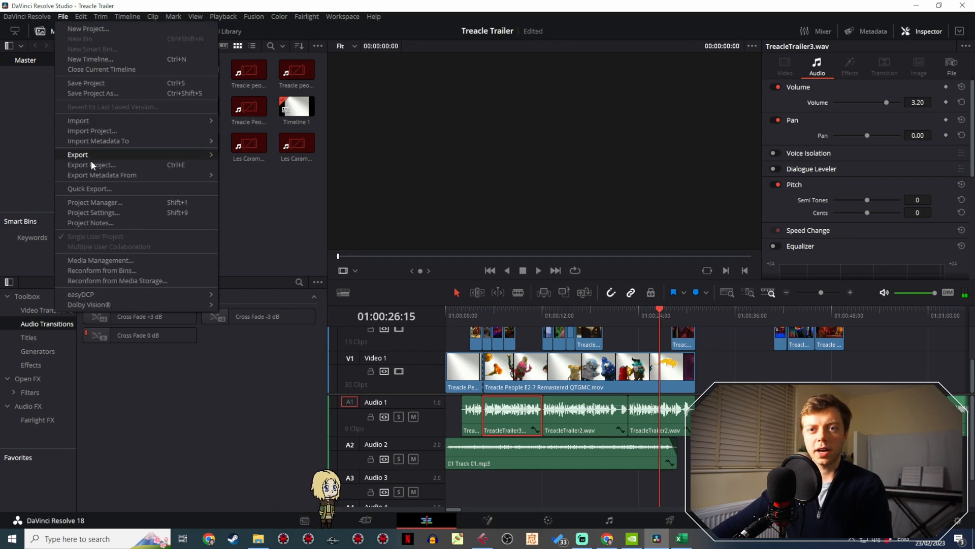
click(120, 208)
click(284, 107)
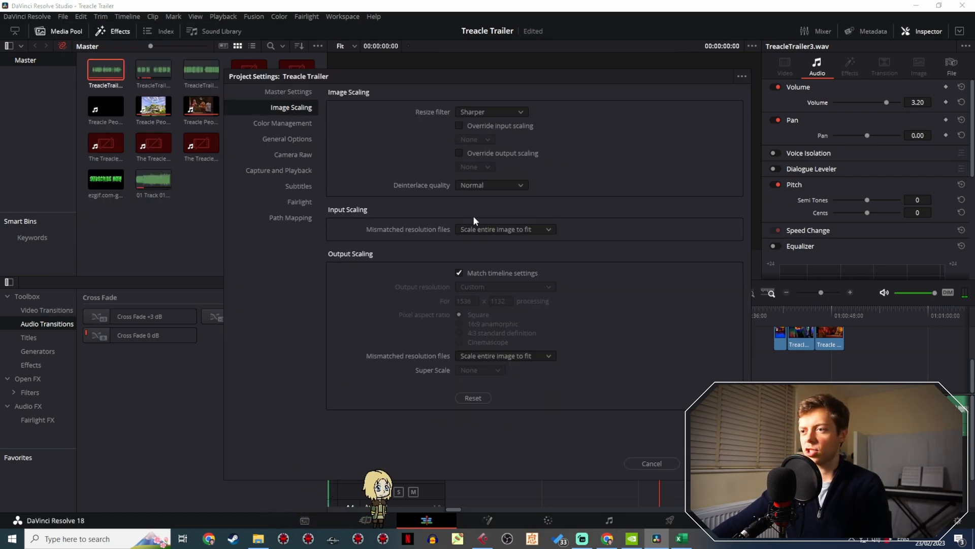
click(483, 230)
click(488, 243)
click(503, 358)
click(509, 370)
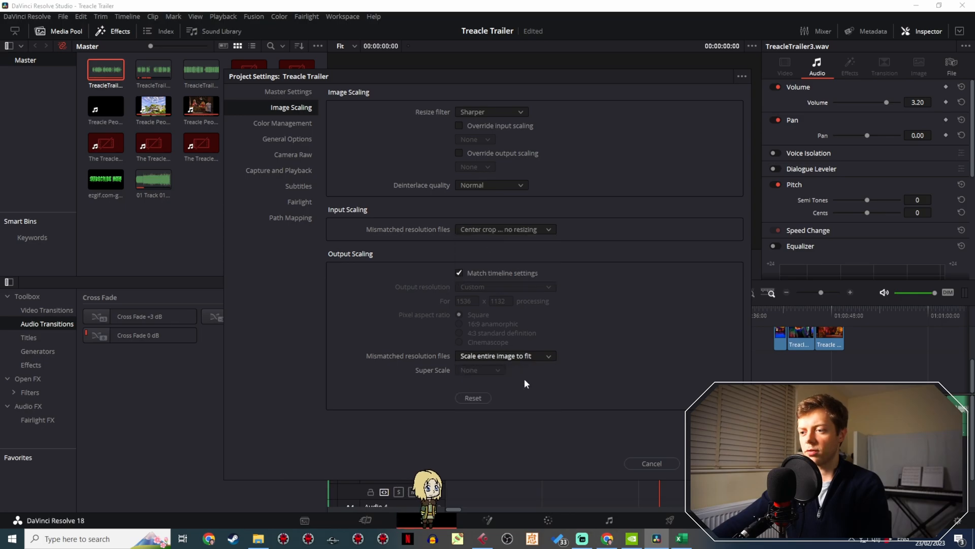
click(712, 463)
- Select all trailer clips across the video and audio tracks at the start of the timeline and link them together
drag(547, 308, 726, 357)
scroll(726, 357, up, 2)
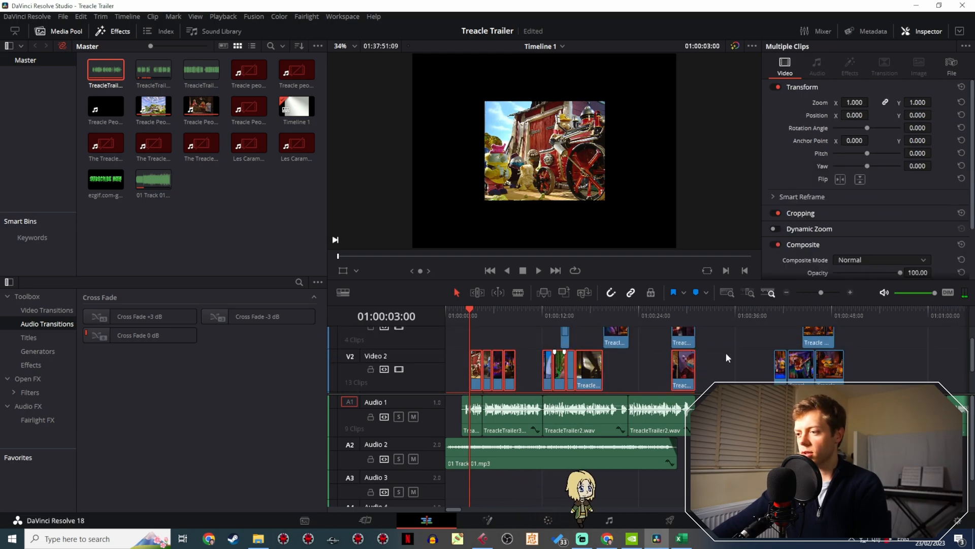
right_click(623, 350)
key(Escape)
scroll(643, 354, down, 1)
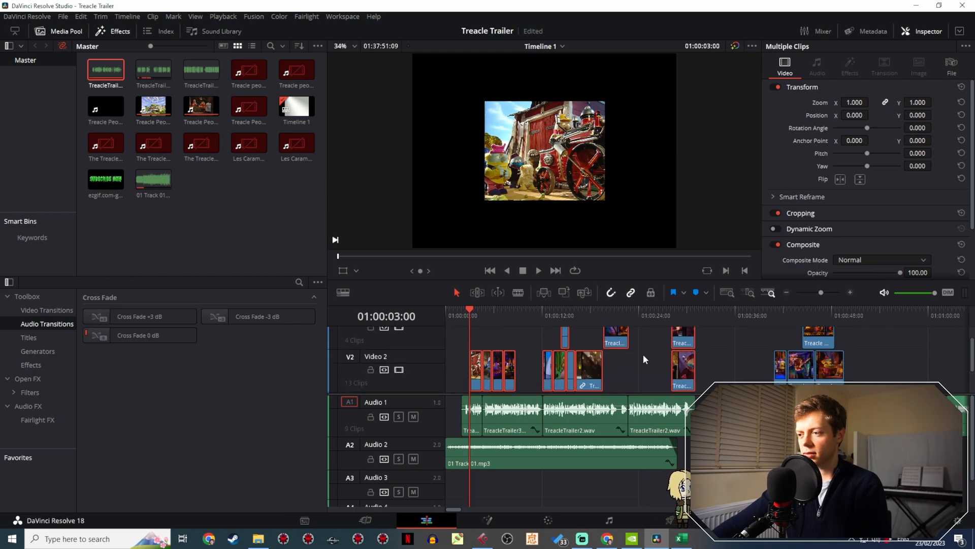
scroll(643, 355, down, 1)
drag(691, 456, 457, 421)
right_click(514, 426)
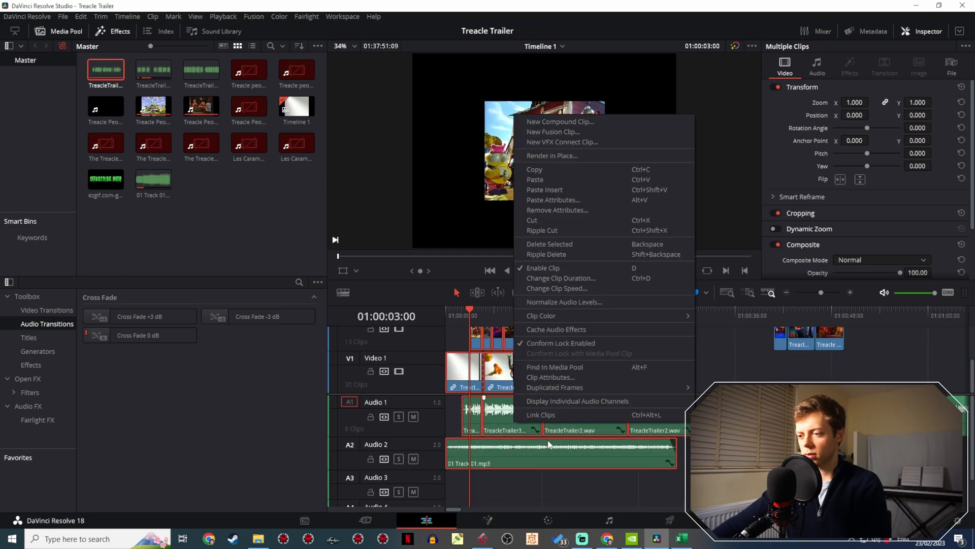
click(560, 416)
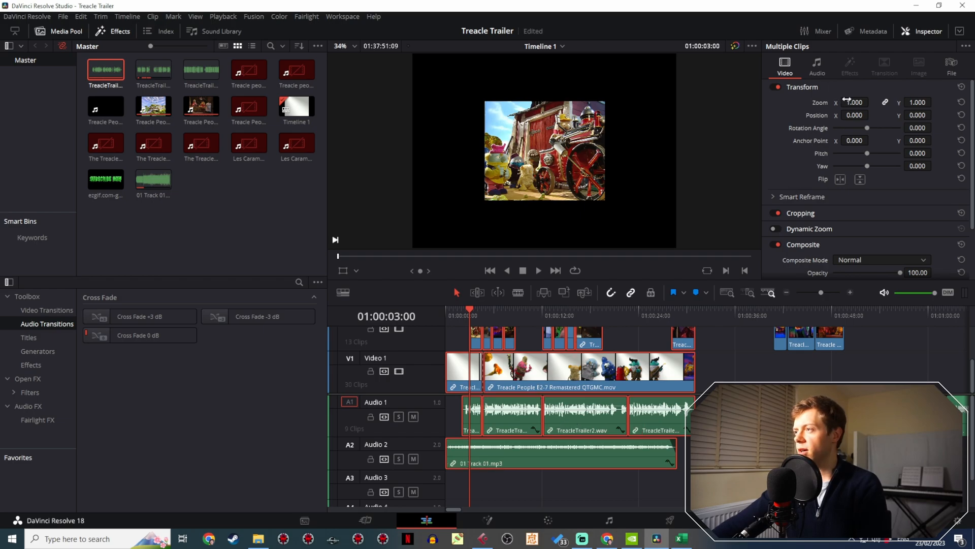
- Set the zoom of the selected trailer clips to 2.133 in X and 2.000 in Y, with the axes unlinked
text(2.133)
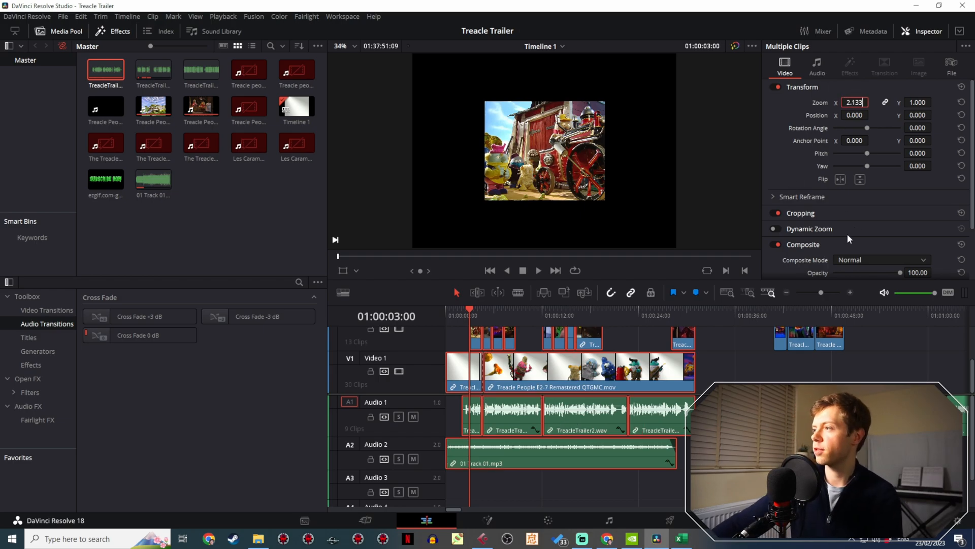
key(Return)
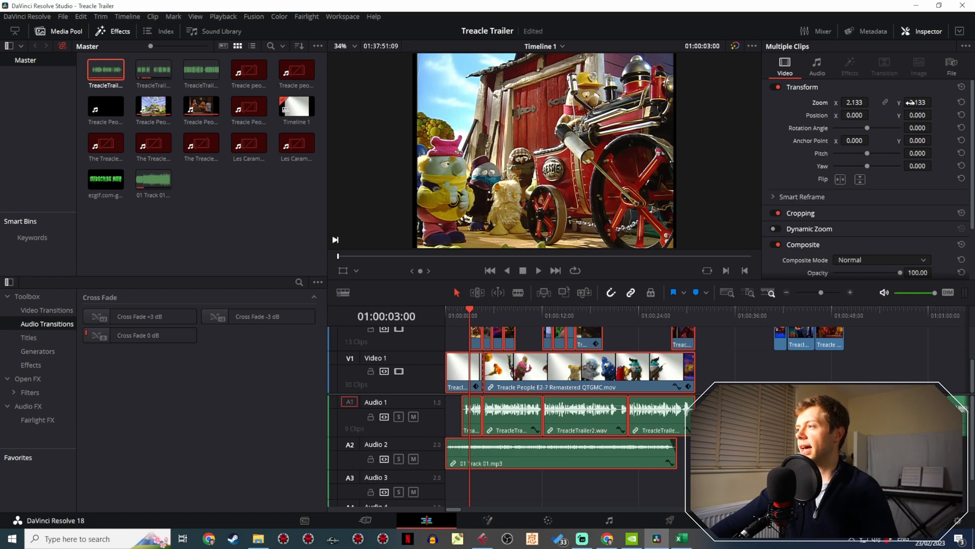
click(918, 102)
text(2)
key(Return)
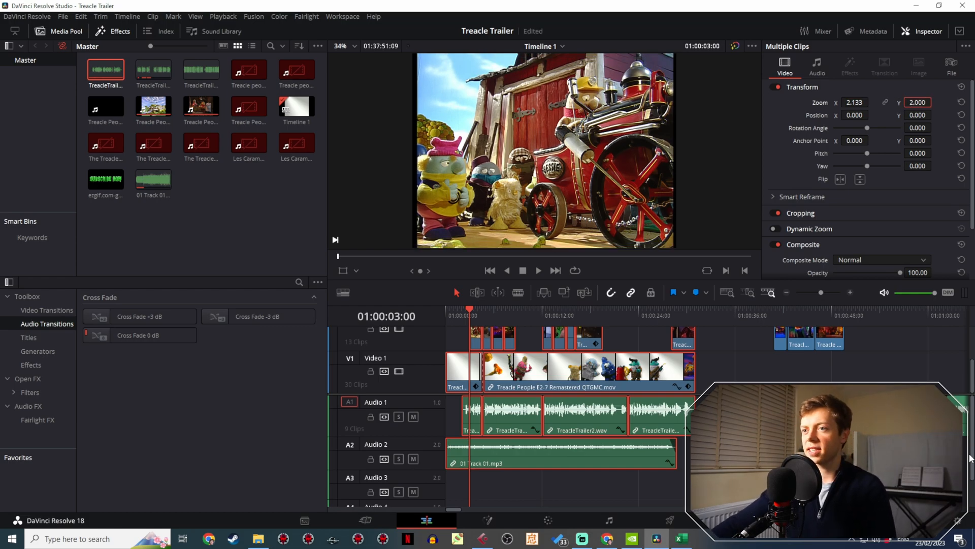
- Play the rescaled trailer from 01:00:00:00 to check how its picture fills the frame
drag(462, 319, 446, 306)
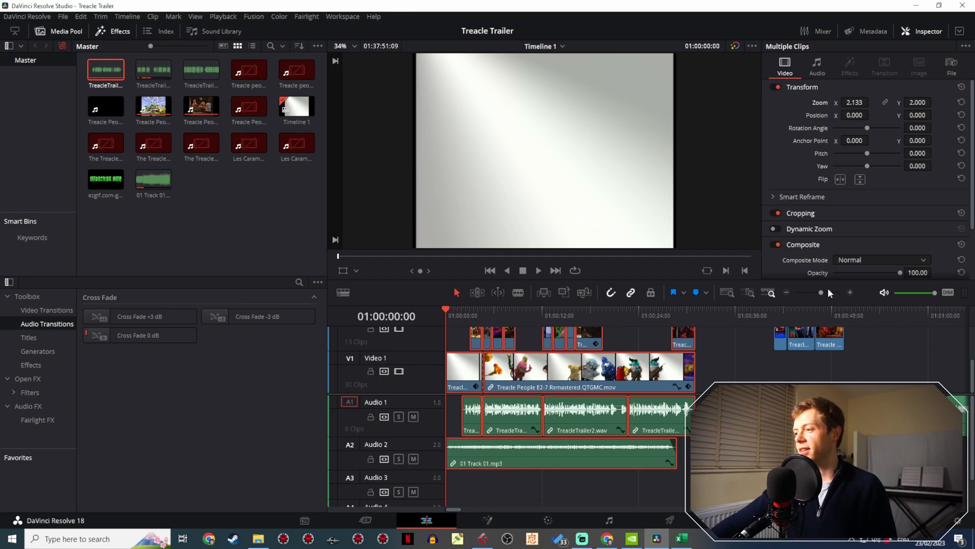
drag(821, 291, 826, 291)
key(space)
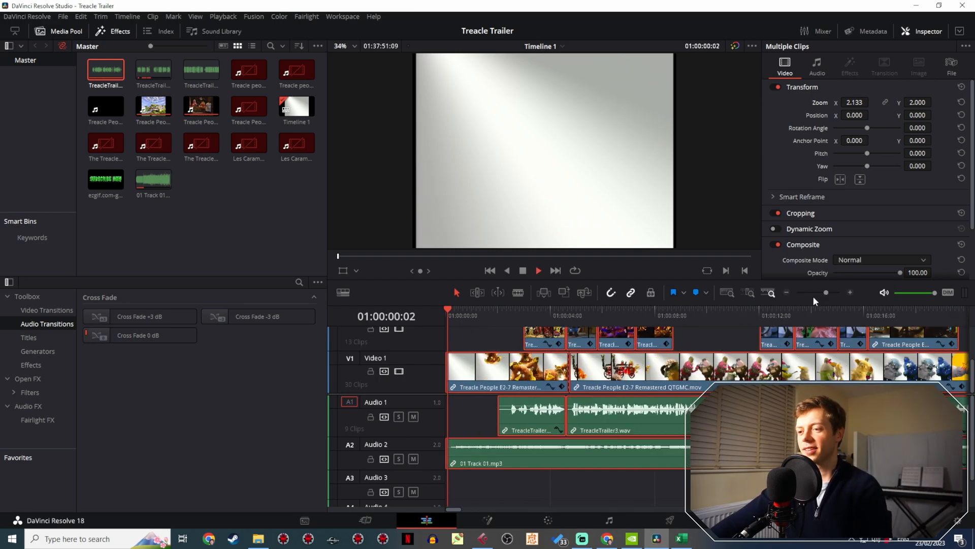
click(444, 316)
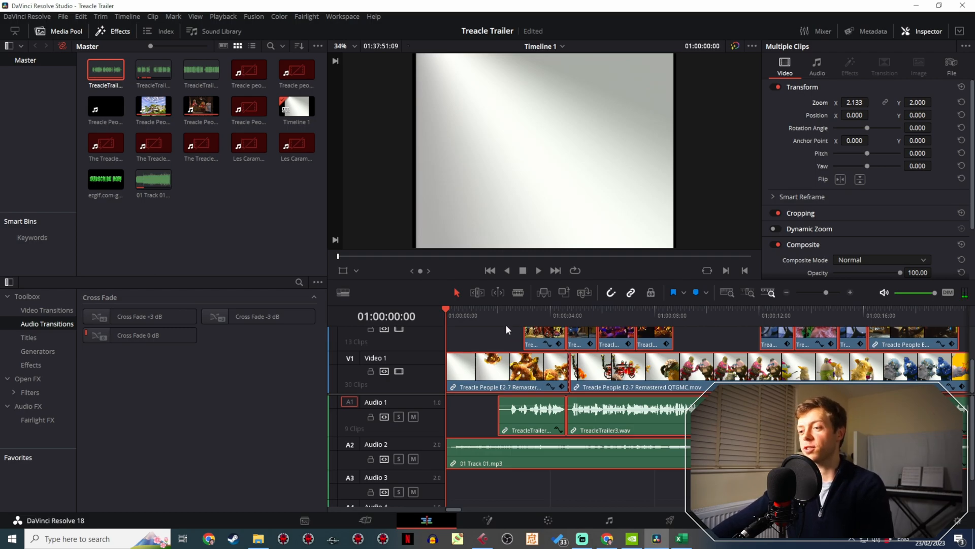
- Review the unscaled episode footage around 01:14:14 further along the timeline, and return to the trailer's first frame
click(813, 291)
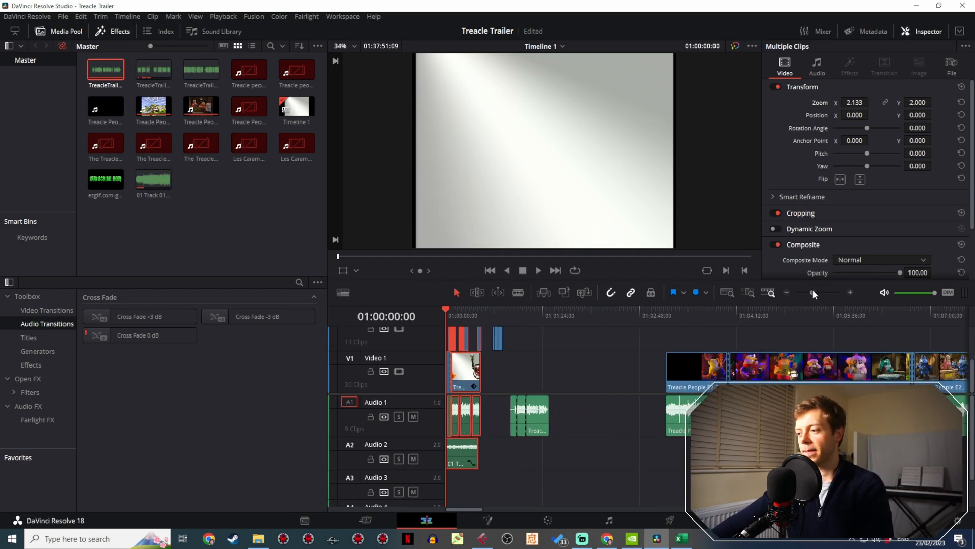
drag(742, 316, 808, 312)
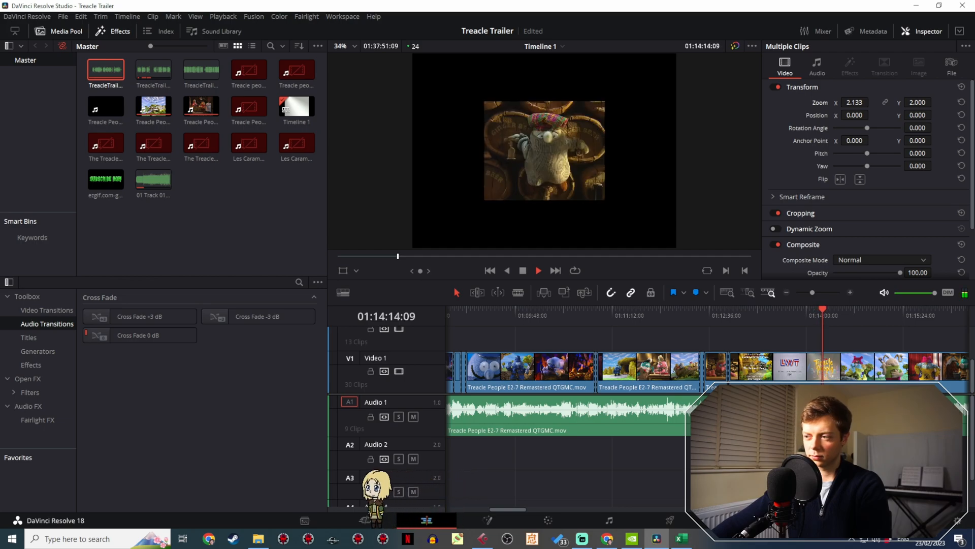
key(space)
drag(812, 293, 801, 293)
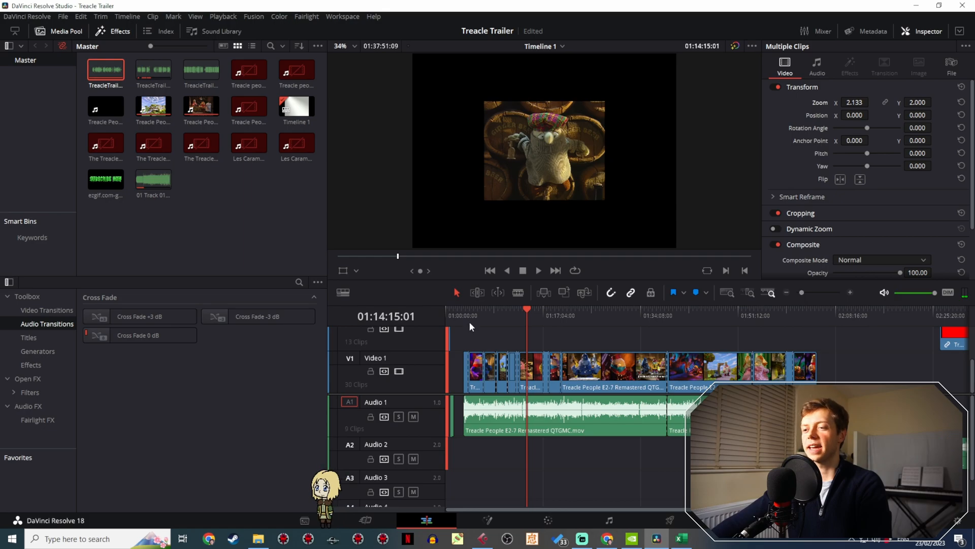
drag(467, 319, 413, 305)
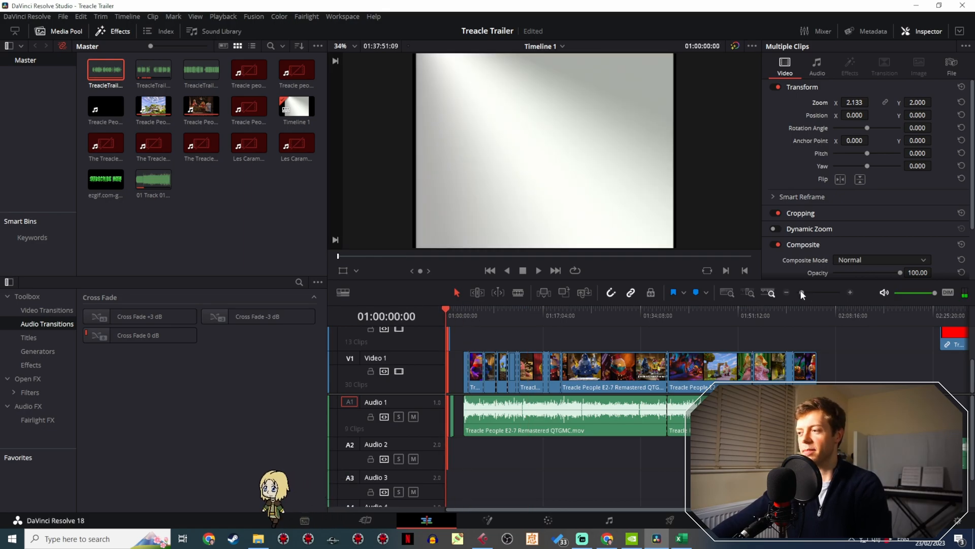
drag(802, 292, 819, 287)
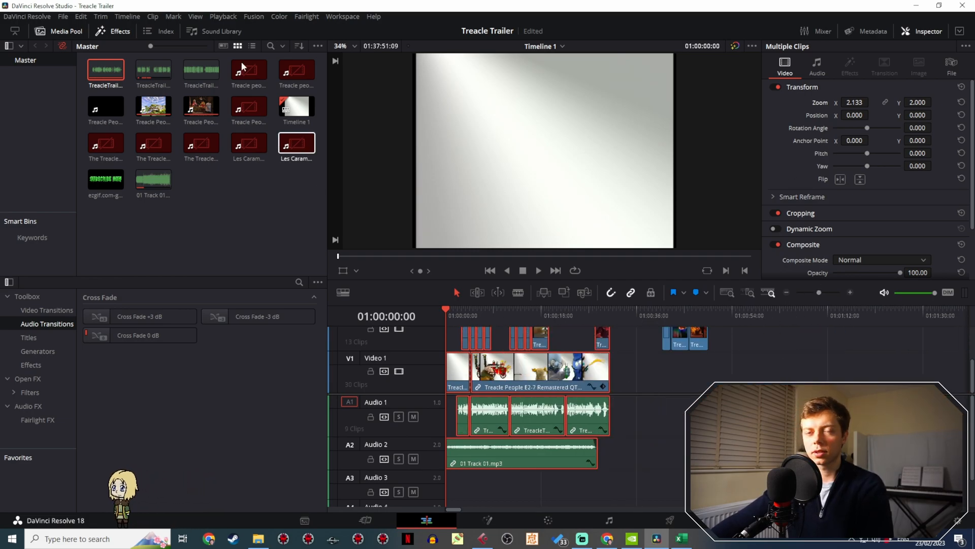
click(61, 16)
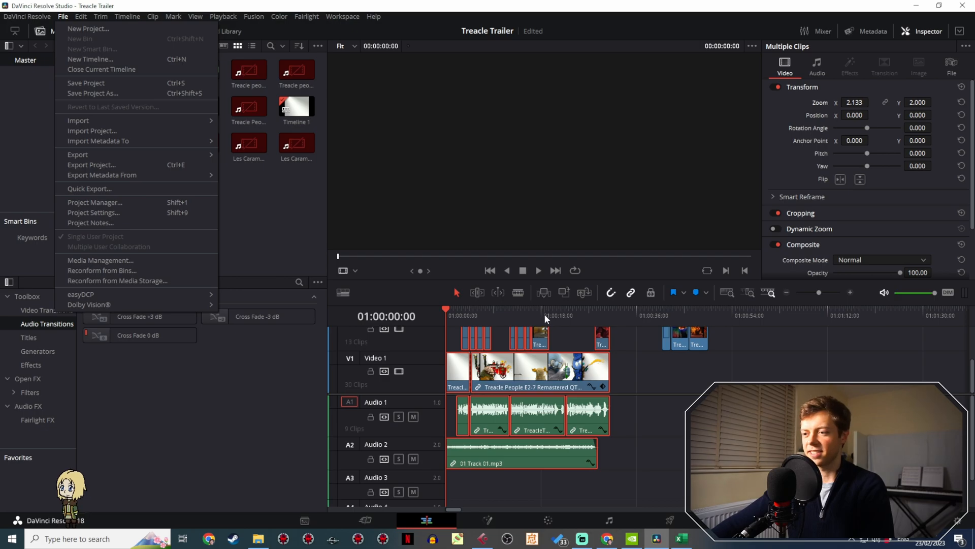
drag(544, 313, 580, 308)
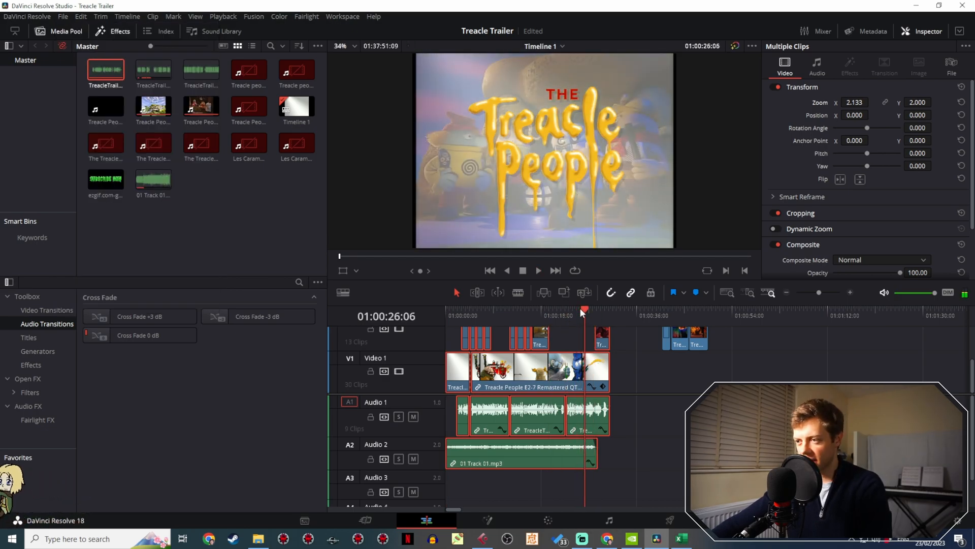
click(63, 17)
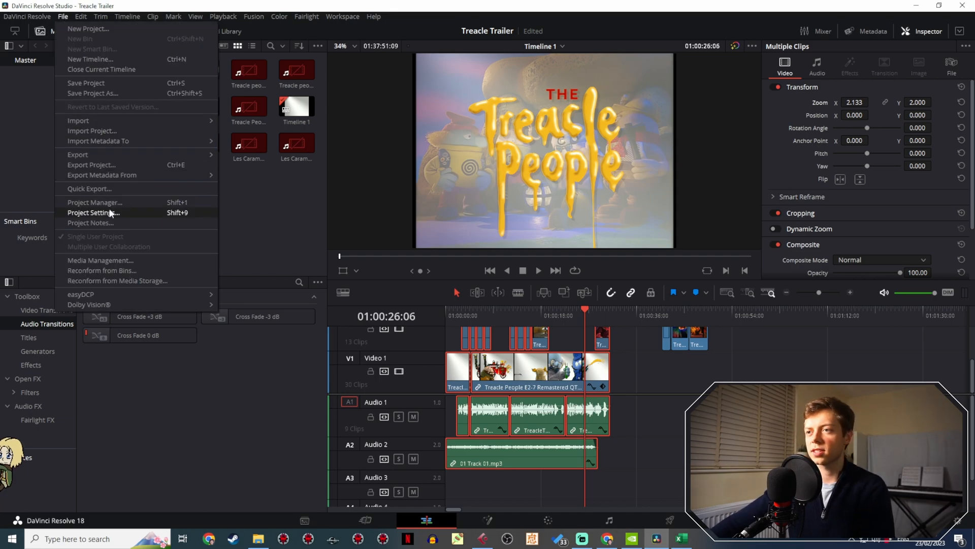
- Return to 01:00:00:00 and magnify the viewer to 94% to examine the black edge of the opening frame
drag(565, 318, 448, 316)
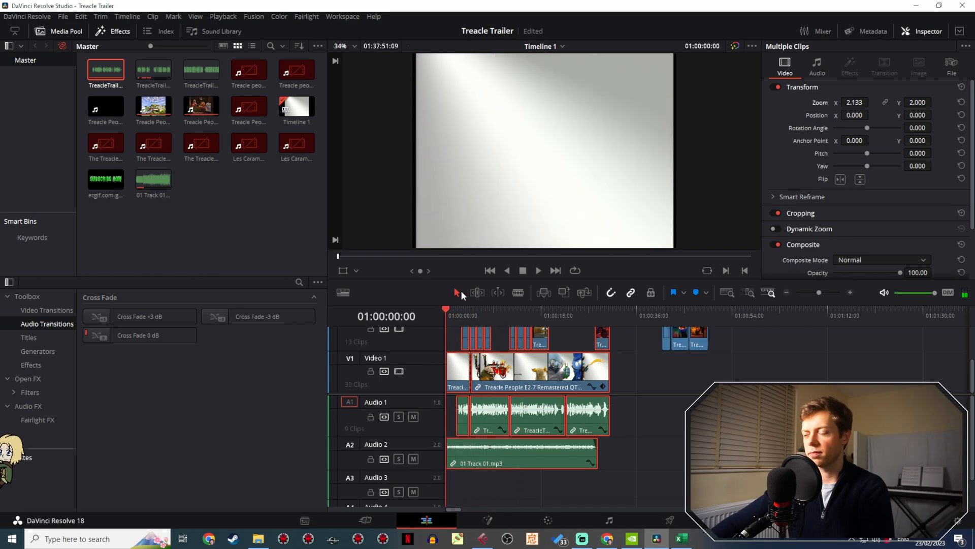
scroll(538, 130, up, 4)
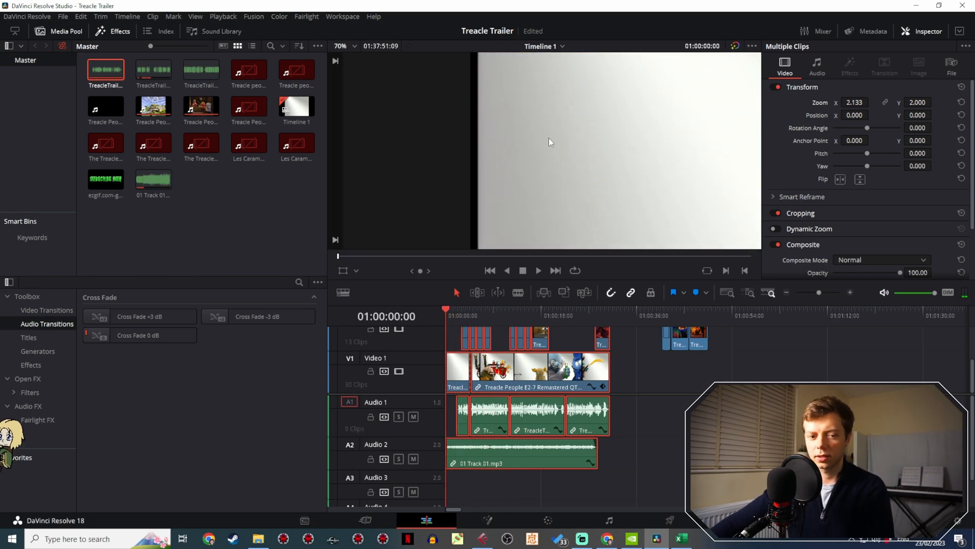
scroll(559, 158, up, 2)
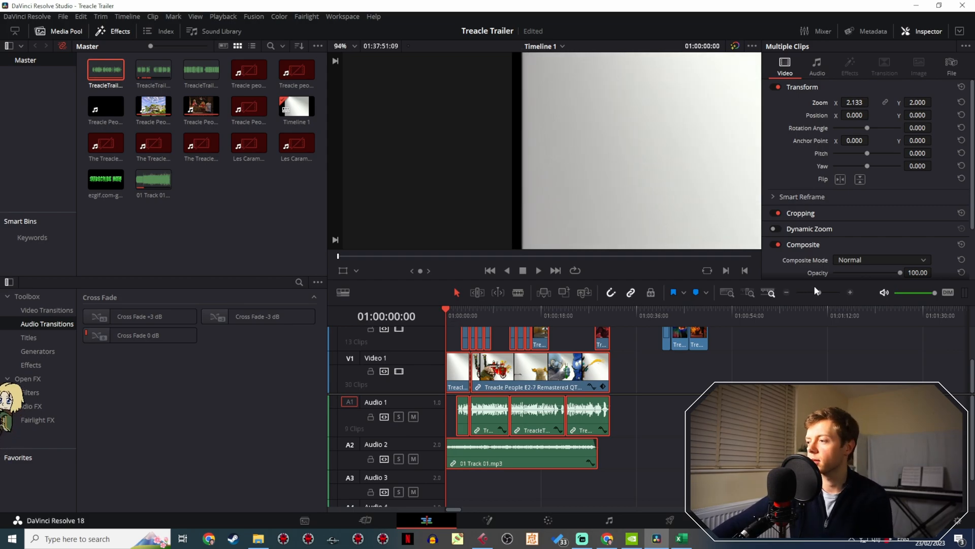
- Magnify the timeline and move the playhead to 01:00:03:09 to examine the picture's black left edge
drag(816, 291, 823, 293)
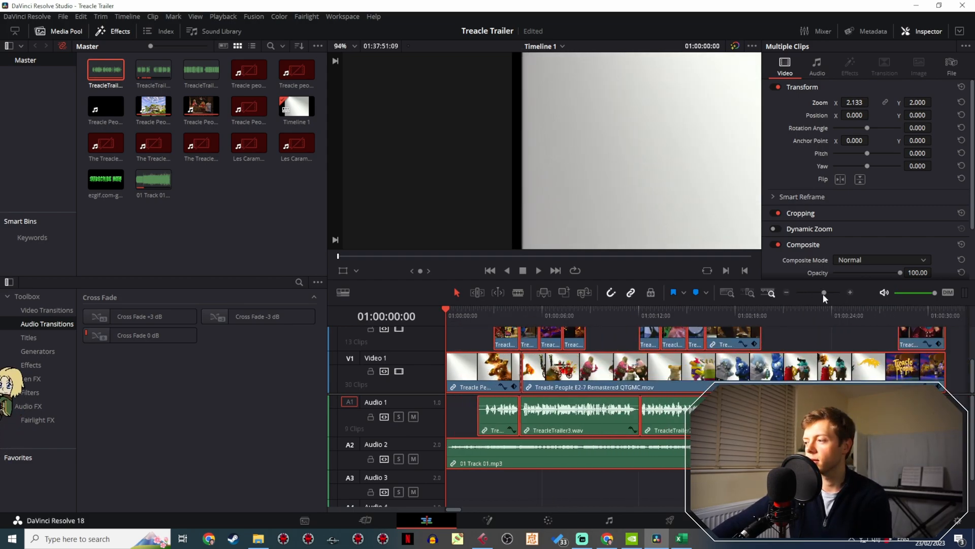
drag(442, 322, 502, 304)
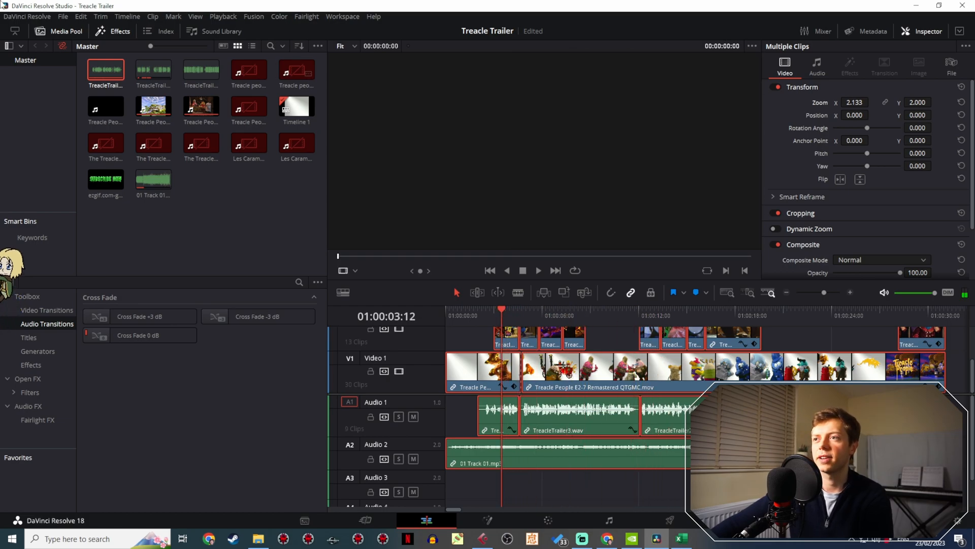
click(499, 320)
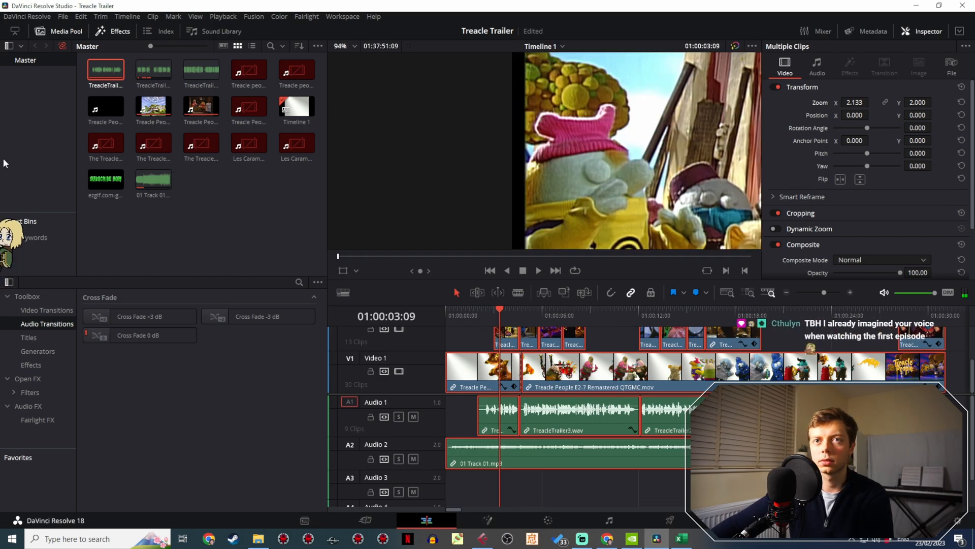
- Set the custom timeline resolution's width to 1500 in the project's master settings and save
click(62, 16)
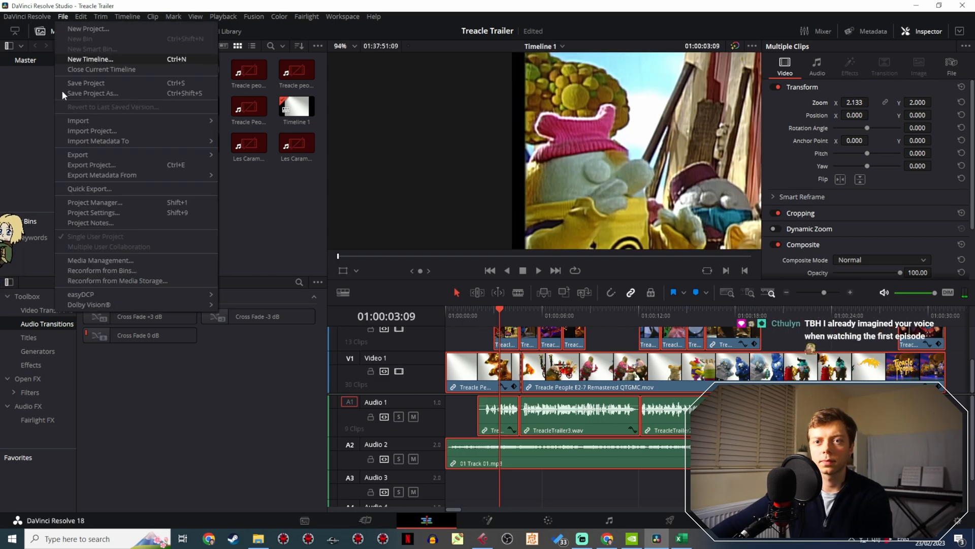
click(98, 214)
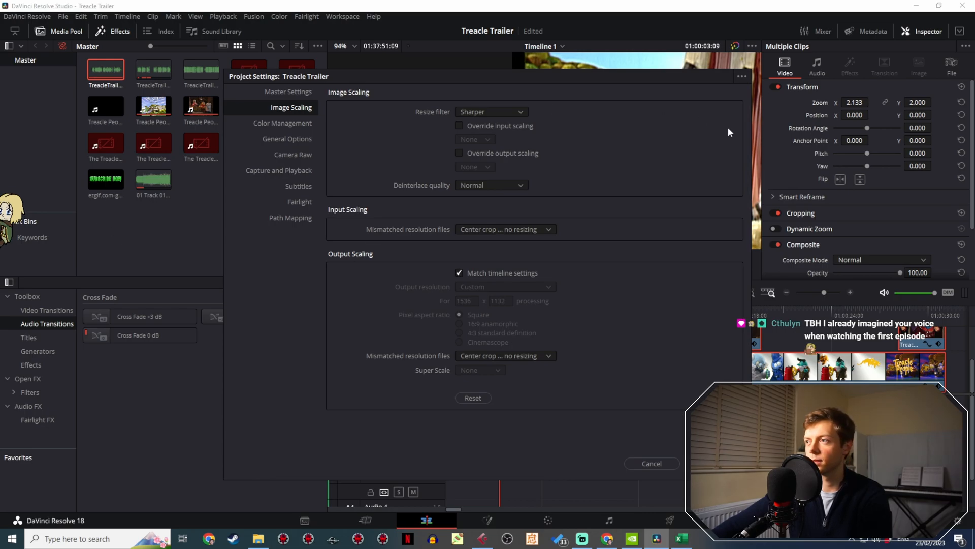
click(301, 93)
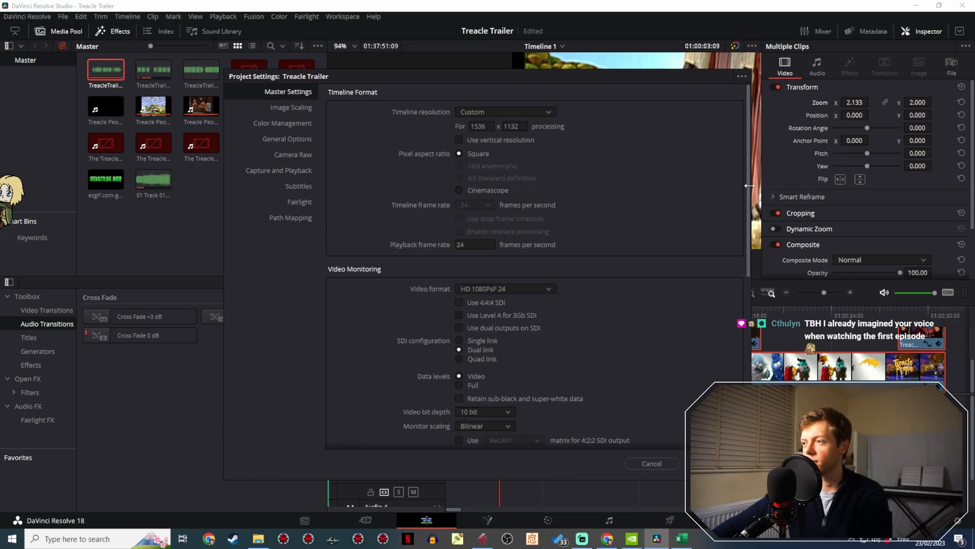
drag(587, 77, 233, 142)
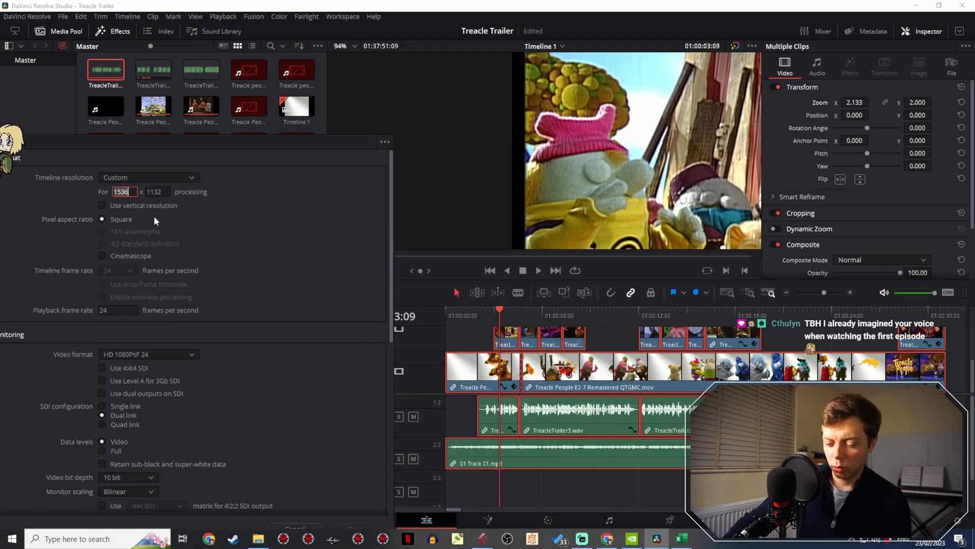
text(11)
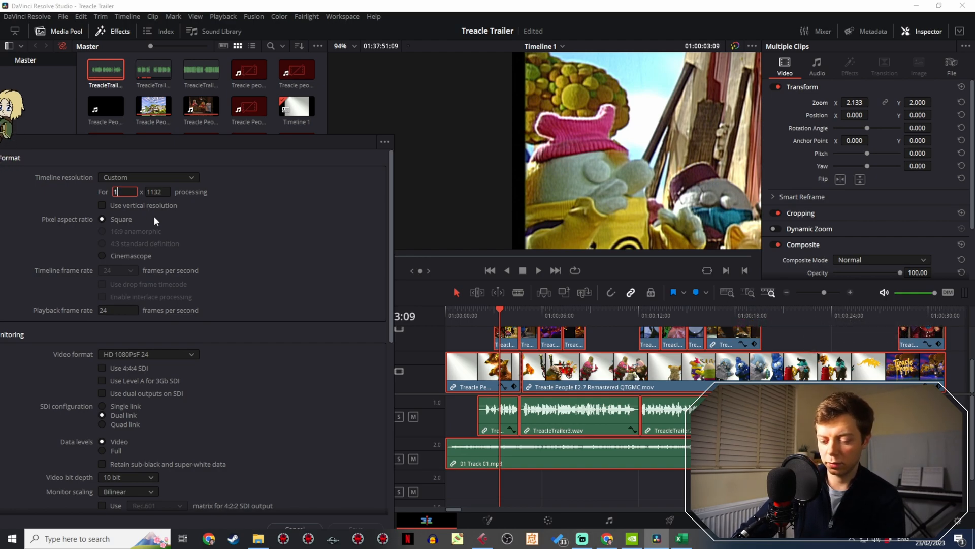
key(BackSpace)
text(5)
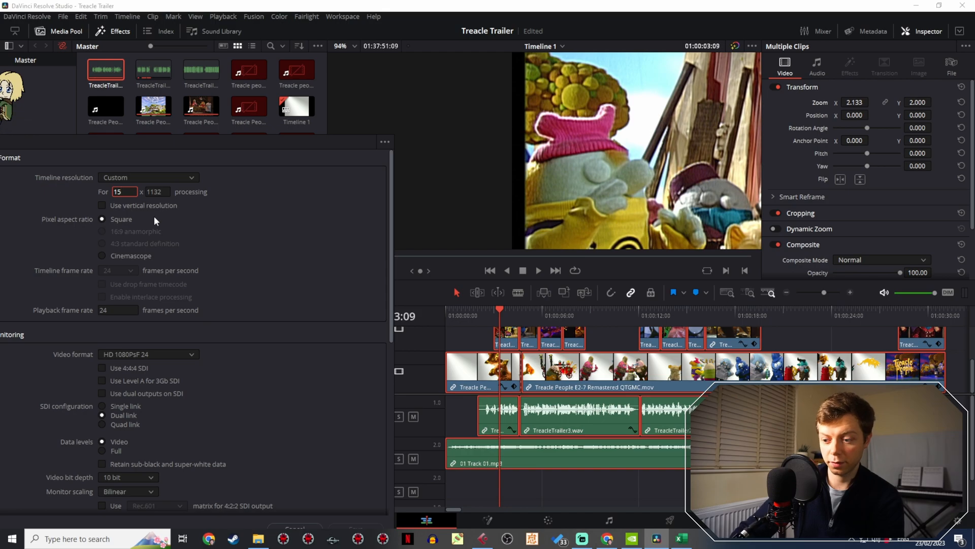
text(00)
key(Return)
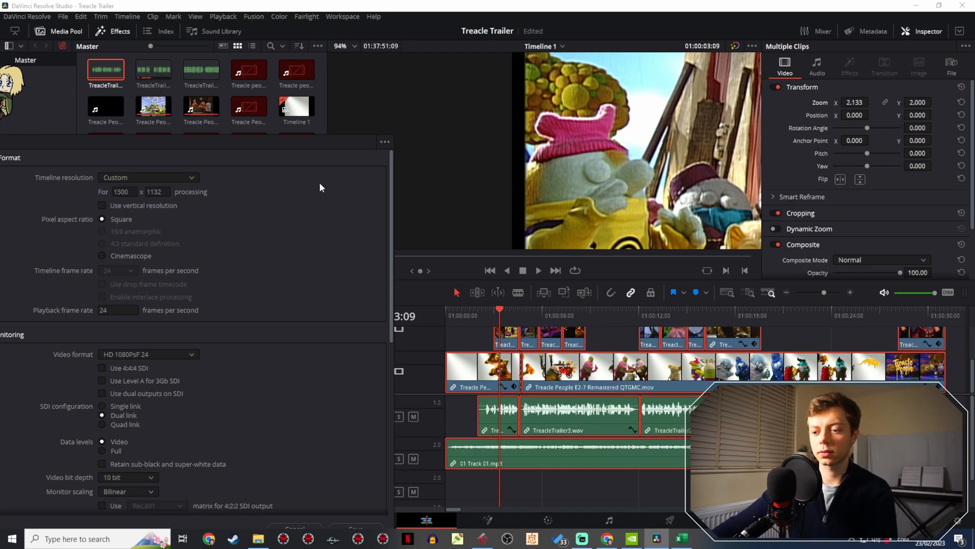
click(376, 526)
- Reduce the project's timeline resolution width to 1490 and save the settings
click(63, 17)
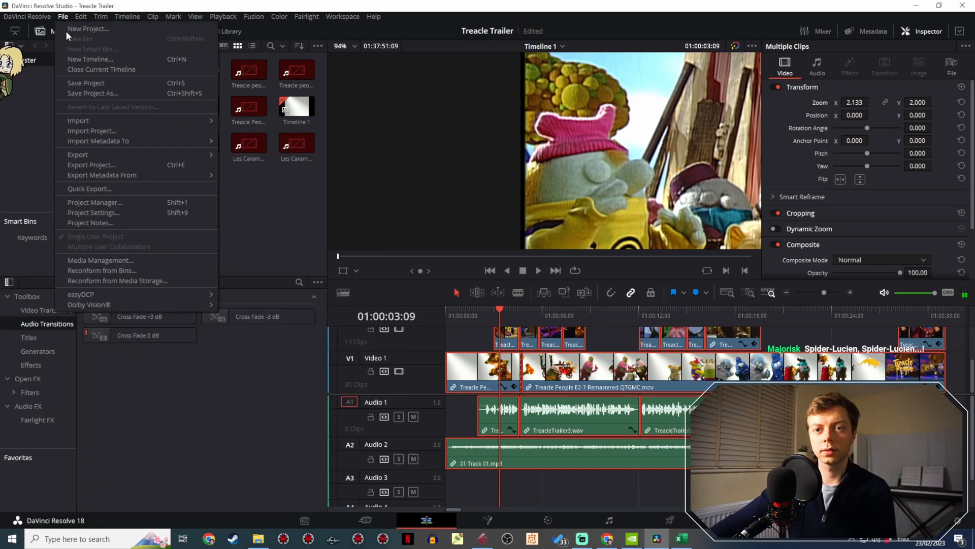
click(108, 214)
drag(411, 77, 123, 77)
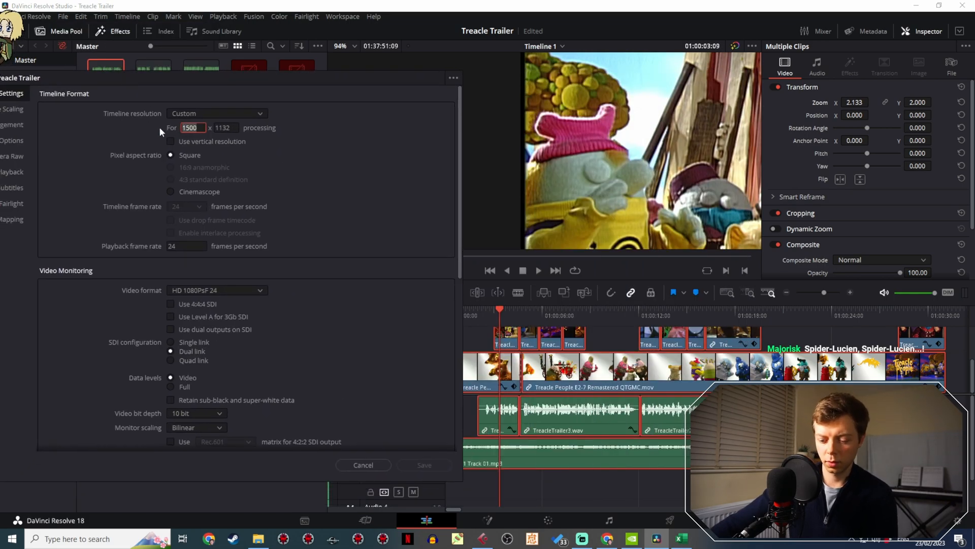
text(1490)
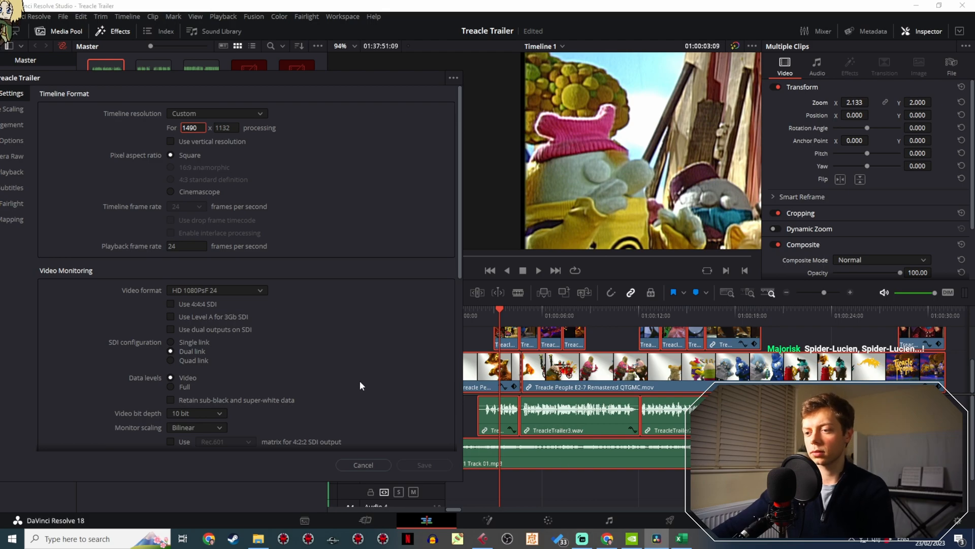
click(446, 465)
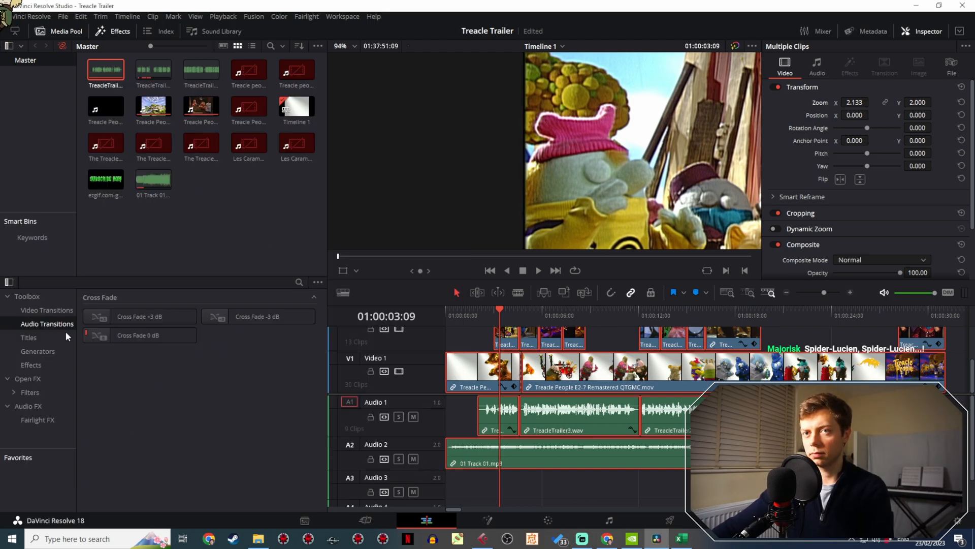
- Narrow the project's timeline width slightly further below 1490 and save the settings
click(63, 17)
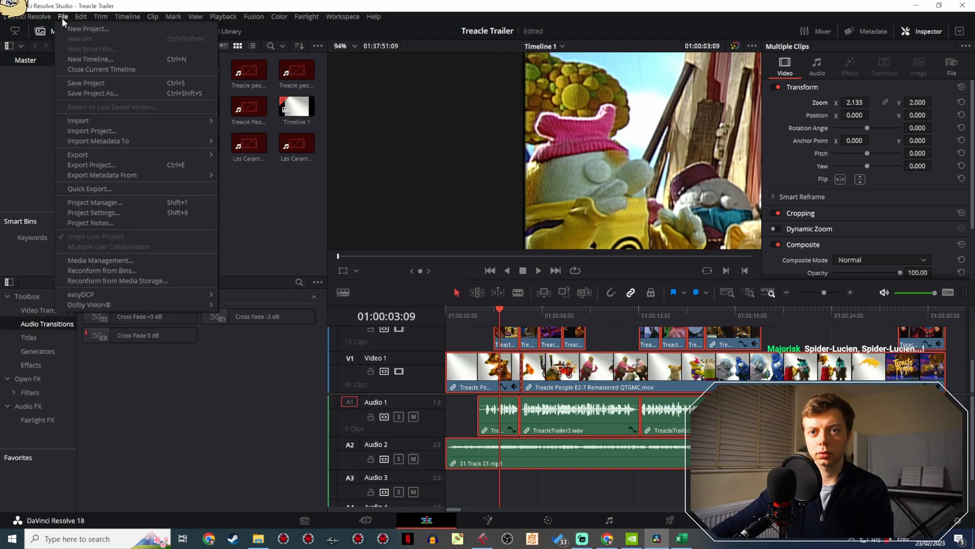
click(106, 213)
drag(494, 77, 136, 88)
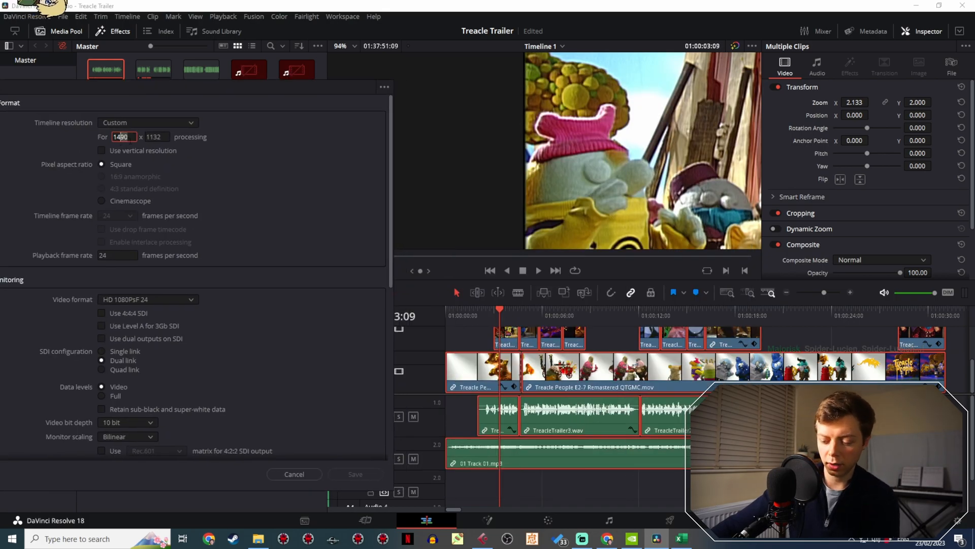
click(363, 477)
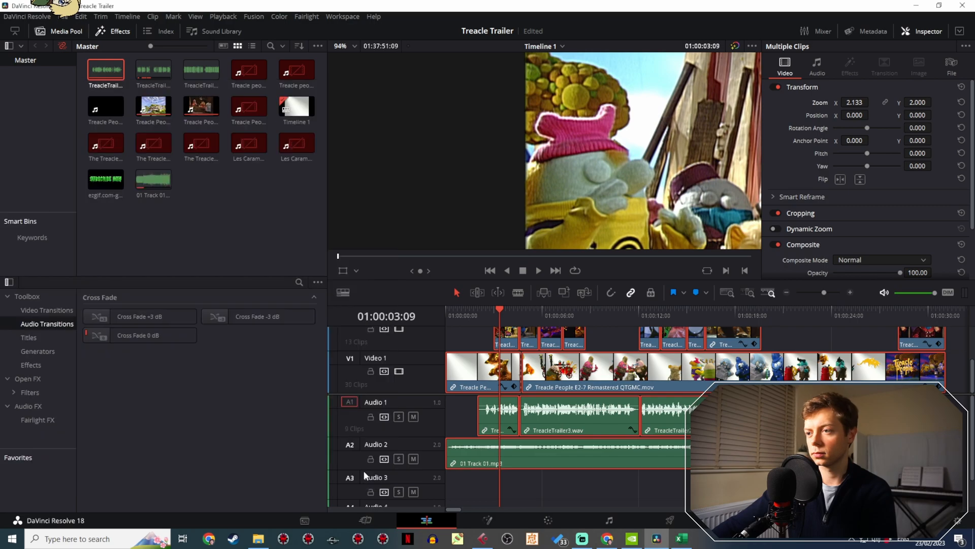
- Set the project's timeline resolution width to 1482 and save the settings
click(64, 16)
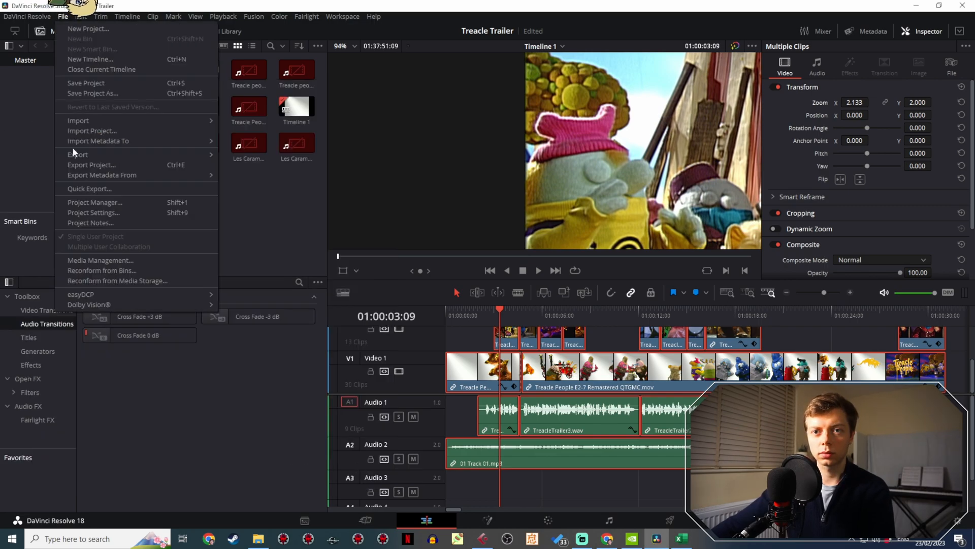
click(102, 211)
drag(535, 77, 222, 78)
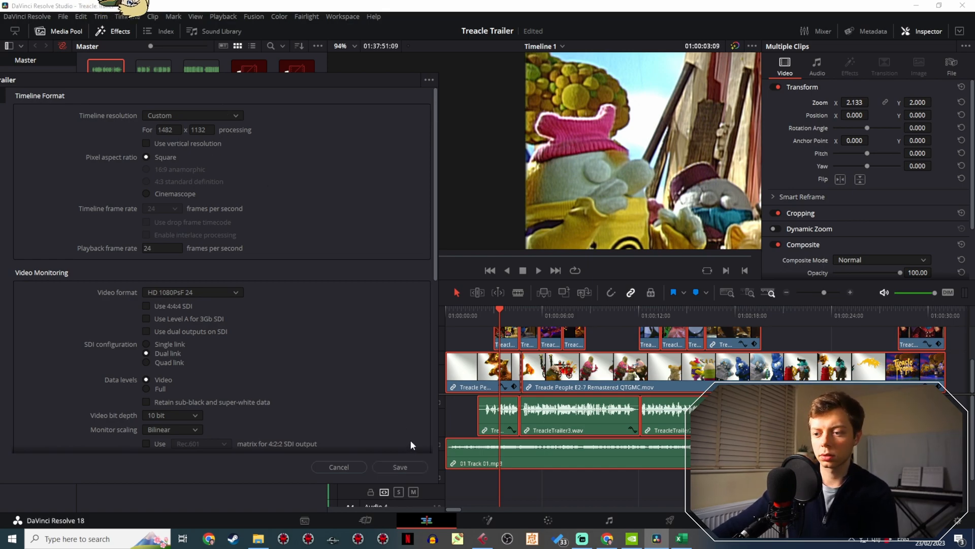
click(401, 467)
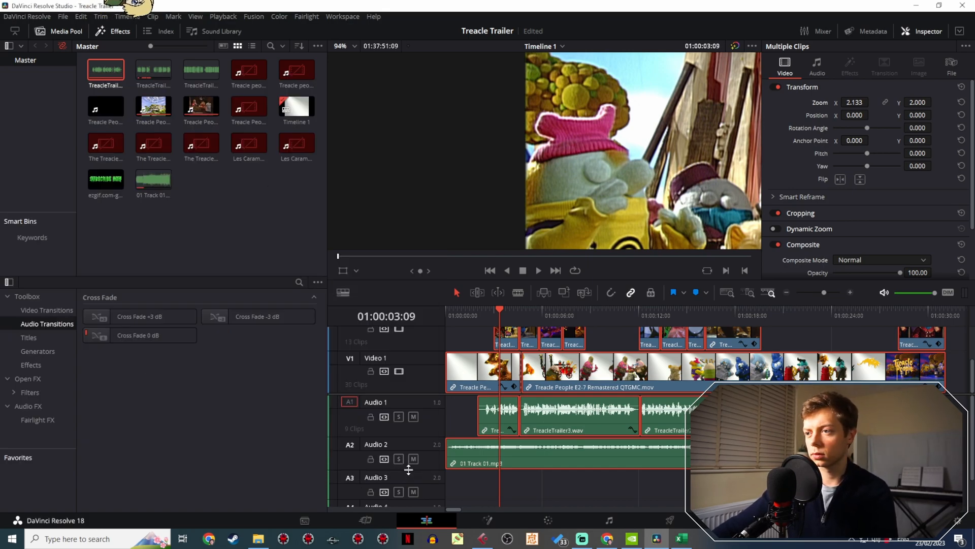
- Set the project's timeline resolution width to 1480 and save the settings
click(64, 16)
click(122, 210)
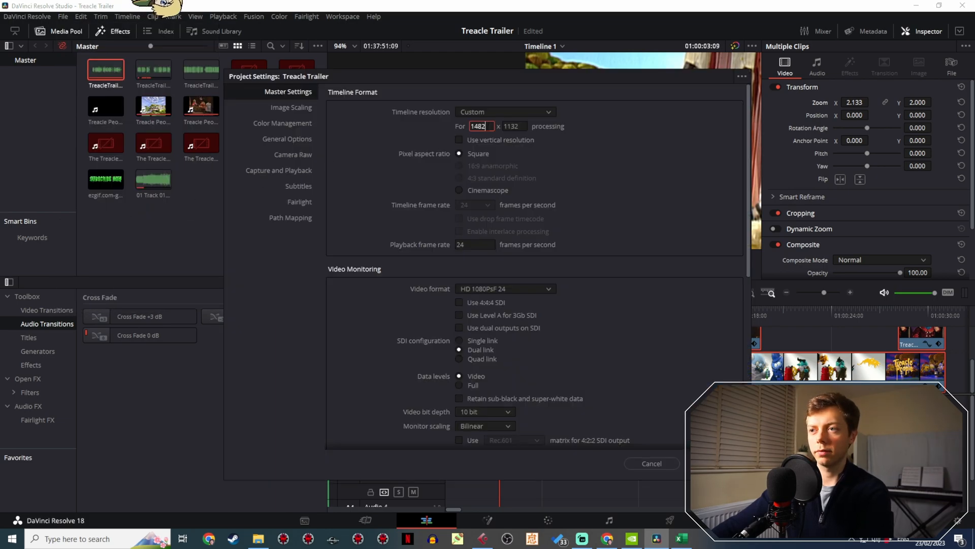
drag(537, 77, 213, 61)
click(386, 445)
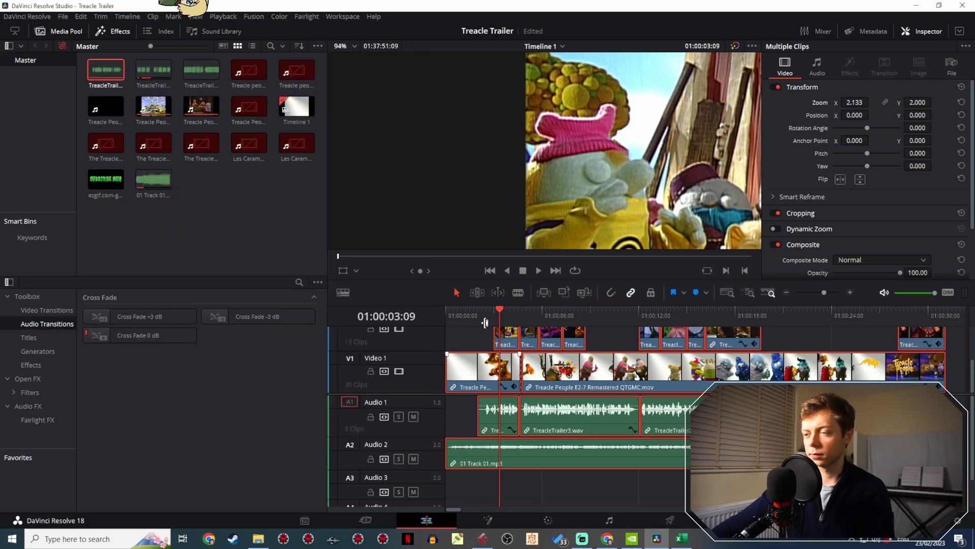
- Examine the magnified picture along its left edge at 01:00:03:09 for any remaining black border
scroll(534, 225, up, 5)
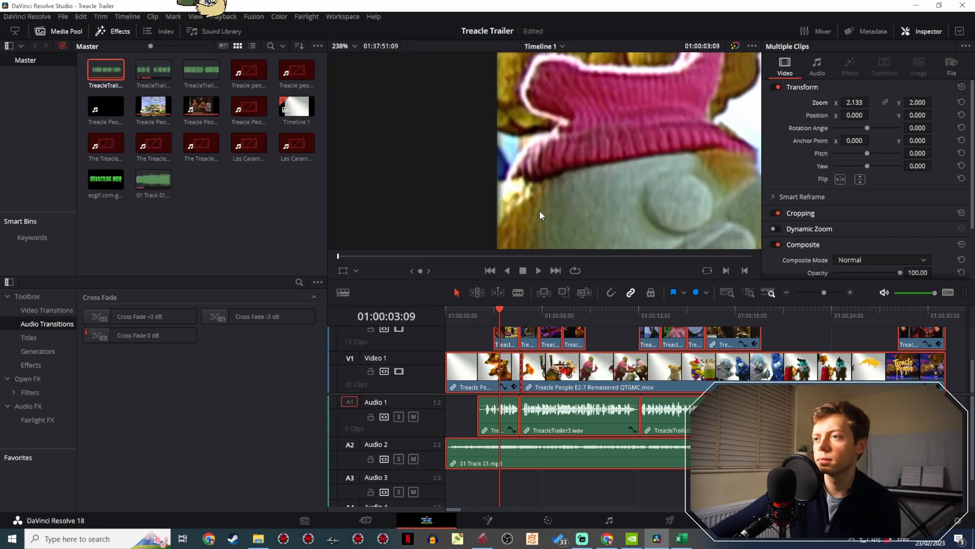
drag(539, 212, 529, 78)
scroll(531, 91, down, 1)
drag(554, 185, 543, 83)
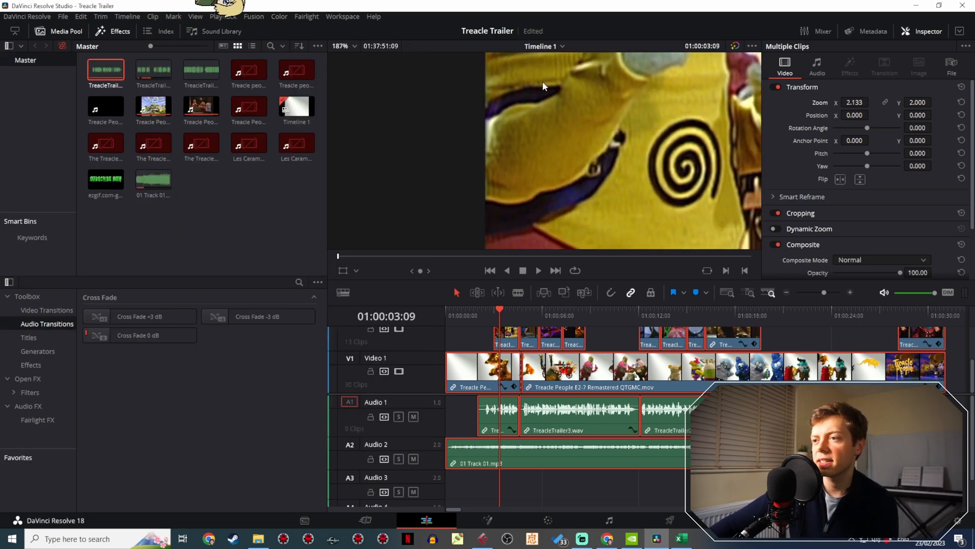
scroll(541, 102, down, 2)
drag(529, 222, 526, 202)
- Scrub the trailer as far as 01:00:27:18 to check the picture edges, and return to the first frame
drag(495, 325, 580, 306)
key(Home)
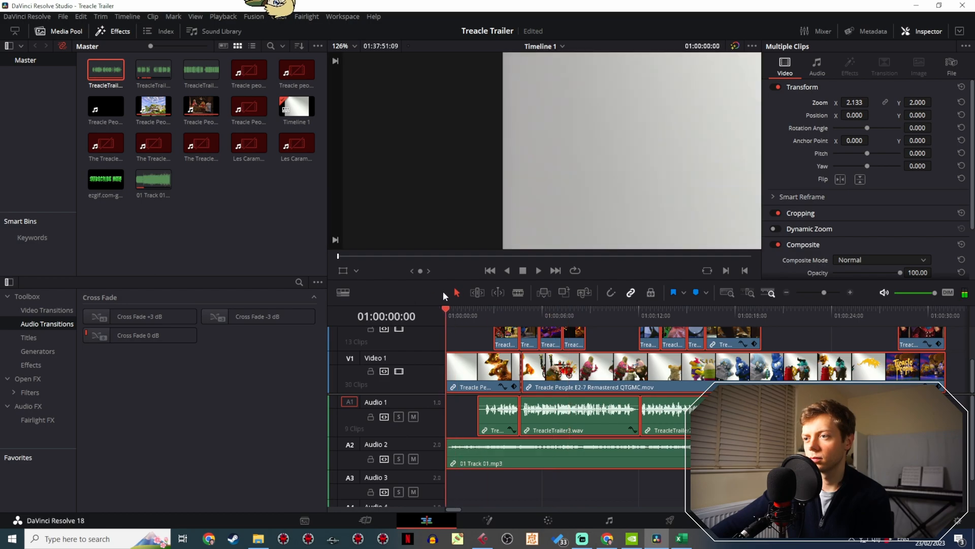
drag(455, 310, 891, 276)
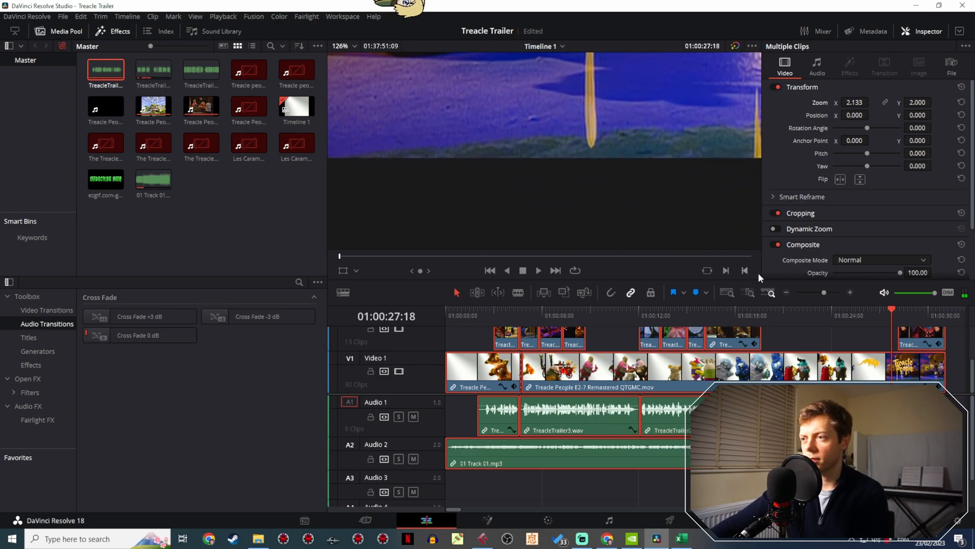
drag(909, 318, 429, 307)
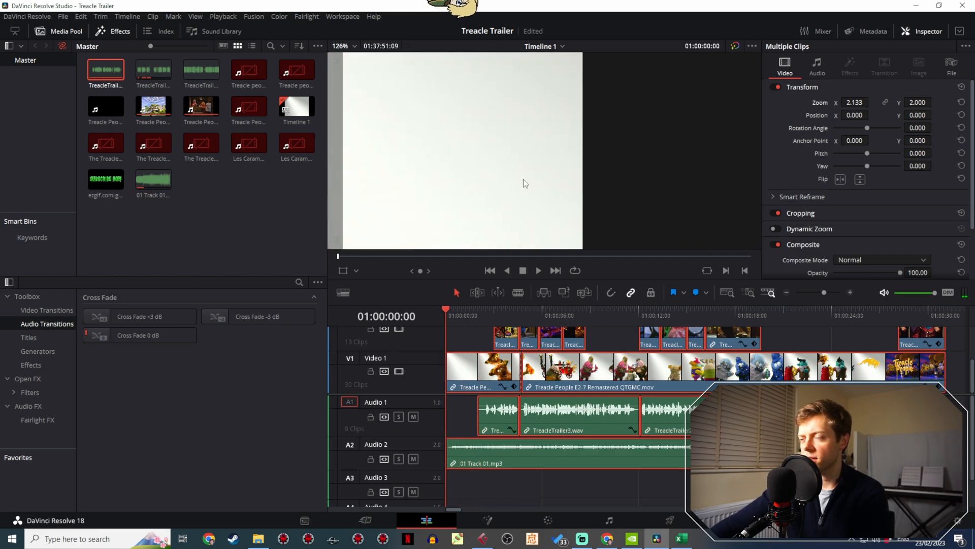
- Examine the picture's right edge on the first frame and at 01:00:06:15
scroll(523, 178, down, 5)
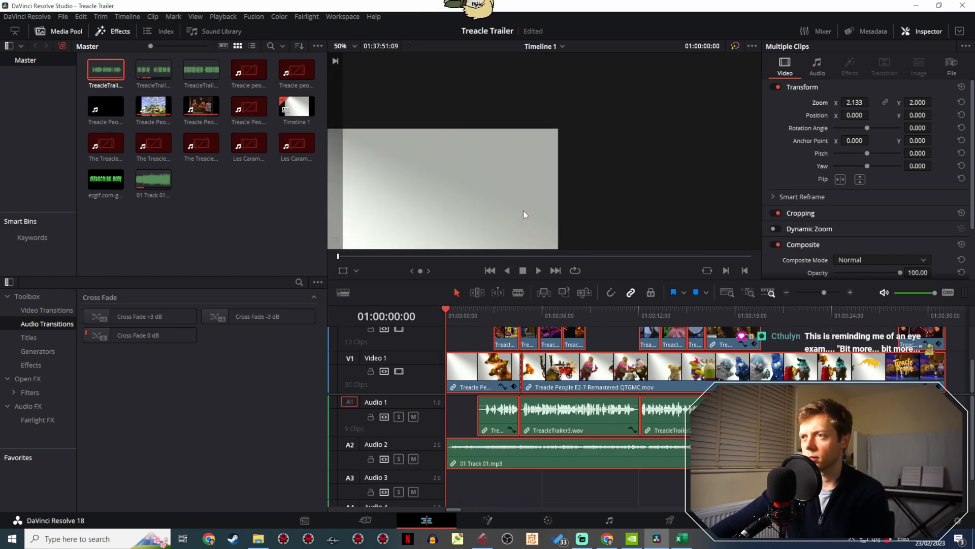
drag(524, 213, 522, 66)
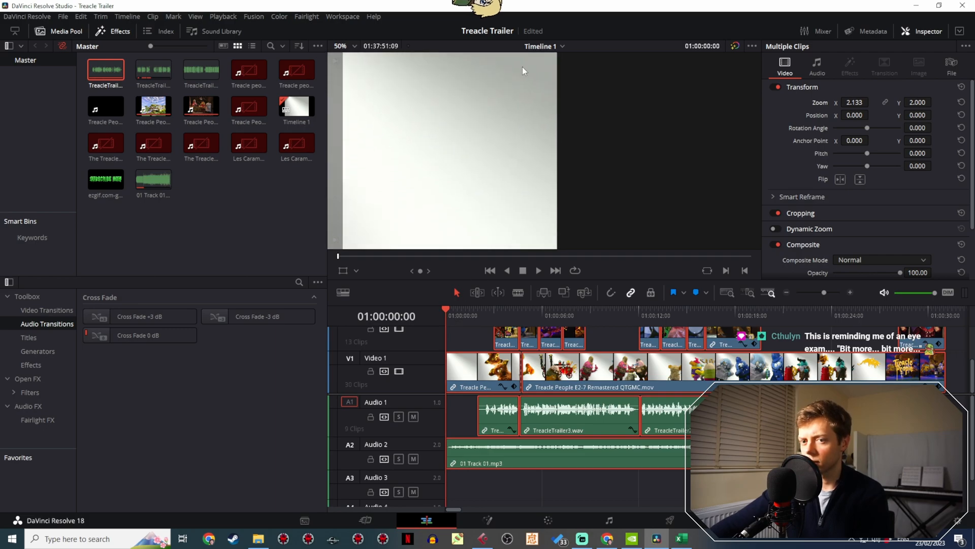
drag(450, 313, 553, 322)
scroll(554, 188, up, 2)
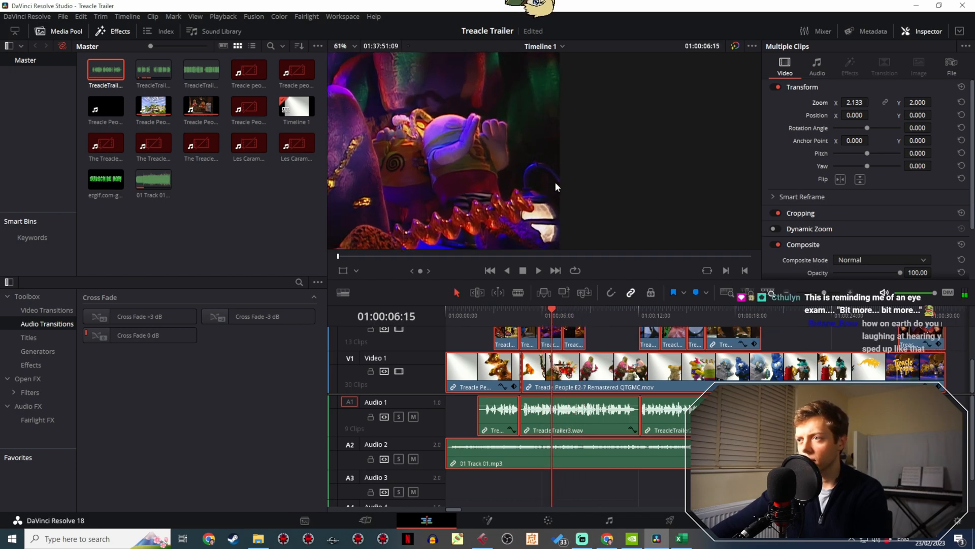
scroll(559, 181, down, 2)
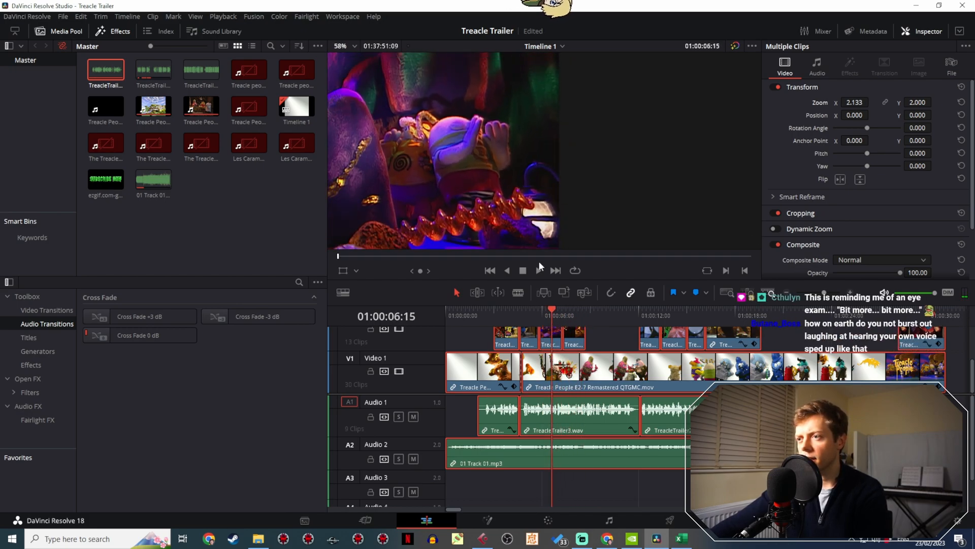
- Move the playhead to 01:00:27:09 and magnify the viewer to 187% to examine the picture's right edge
click(559, 316)
drag(559, 316, 886, 303)
scroll(549, 168, up, 5)
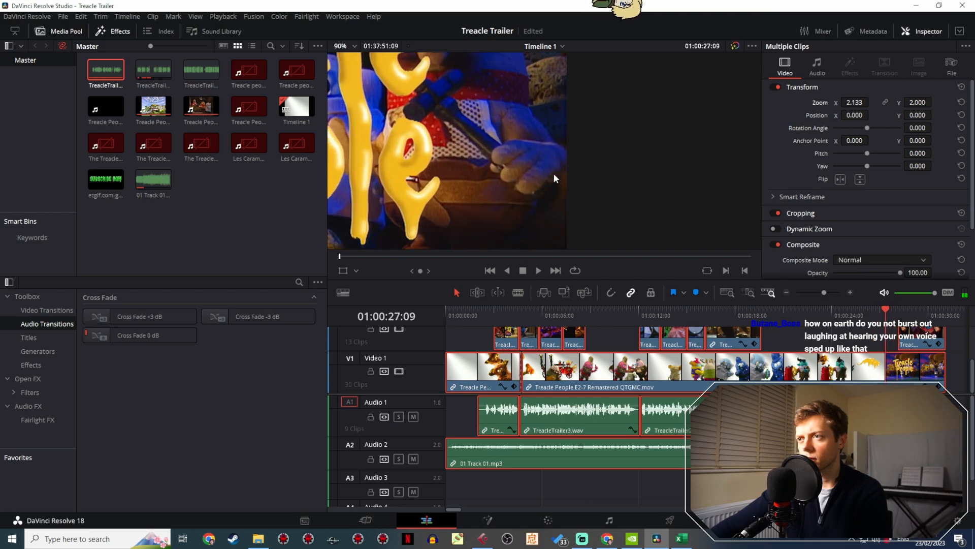
scroll(567, 163, up, 3)
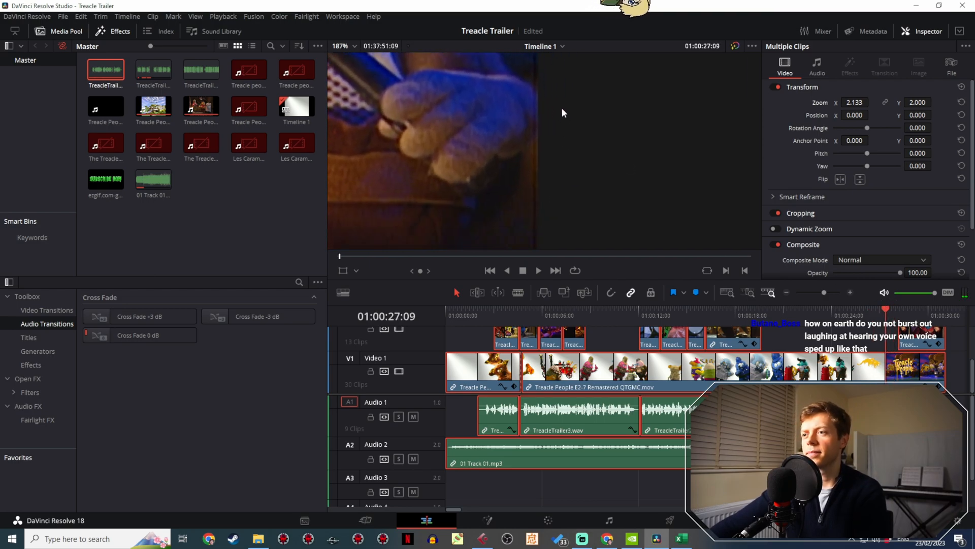
- Set the project's custom timeline resolution to 1476 x 1132 and save the project settings
click(61, 16)
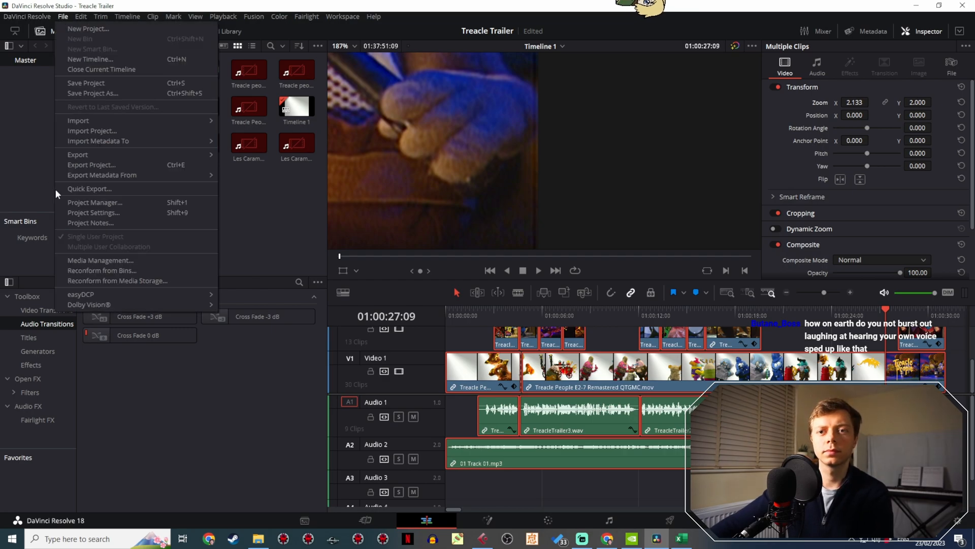
click(81, 213)
drag(541, 78, 435, 248)
click(385, 300)
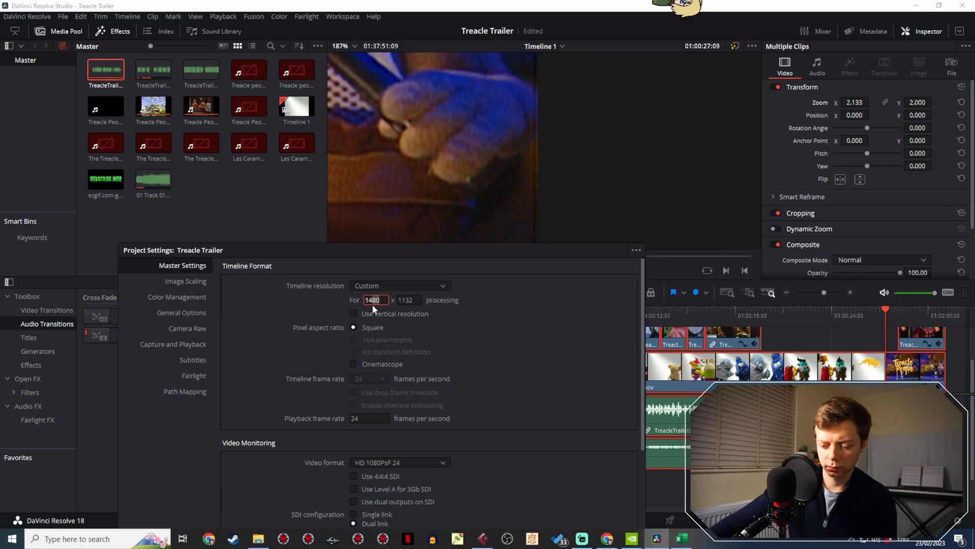
key(BackSpace)
key(BackSpace)
text(76)
drag(453, 255, 117, 63)
click(273, 445)
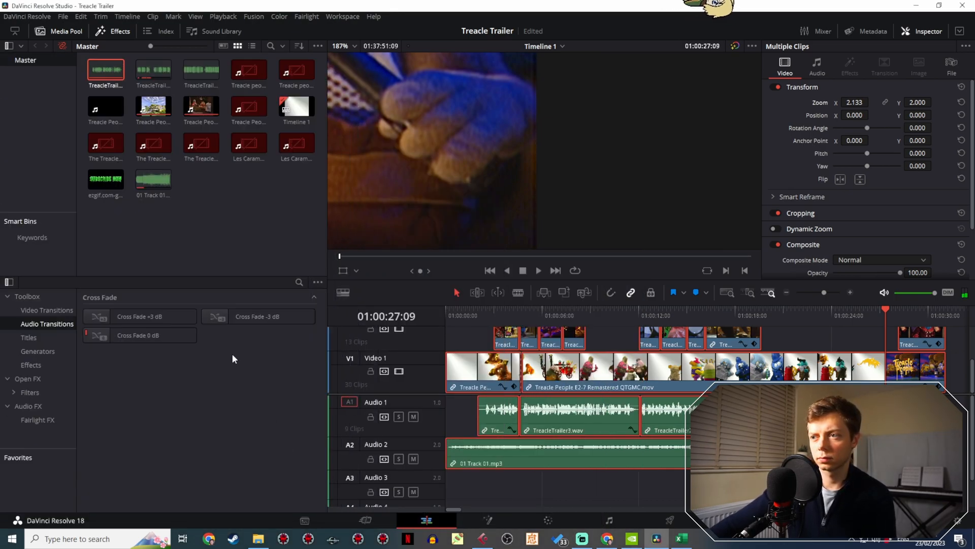
- Step back to 01:00:27:08 and narrow the custom timeline resolution to 1472 x 1132 in the project settings
click(885, 314)
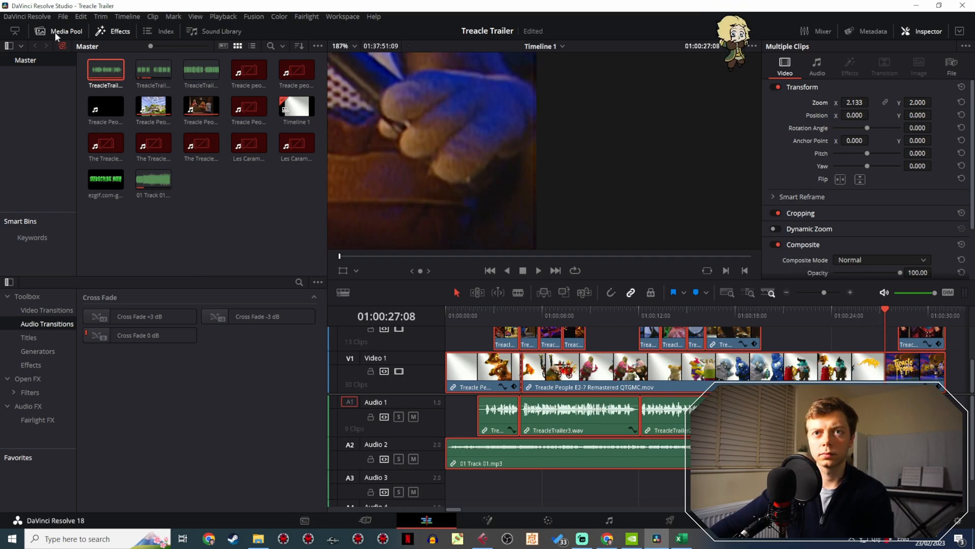
click(63, 17)
click(104, 216)
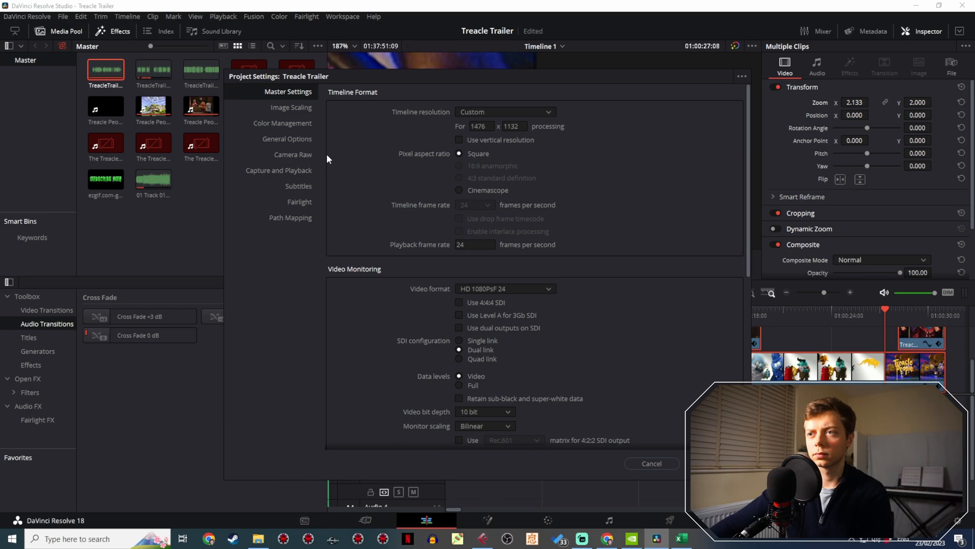
drag(458, 78, 90, 213)
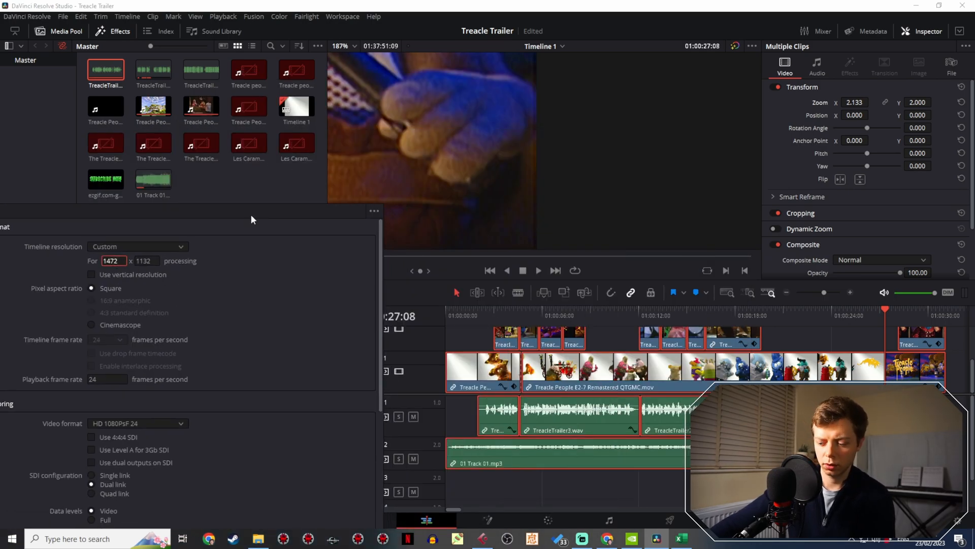
drag(259, 209, 200, 101)
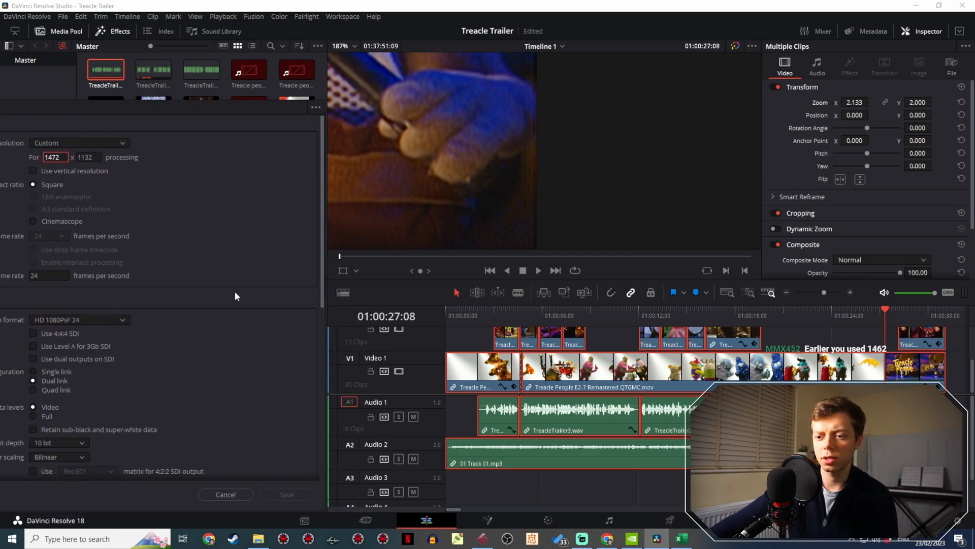
click(298, 494)
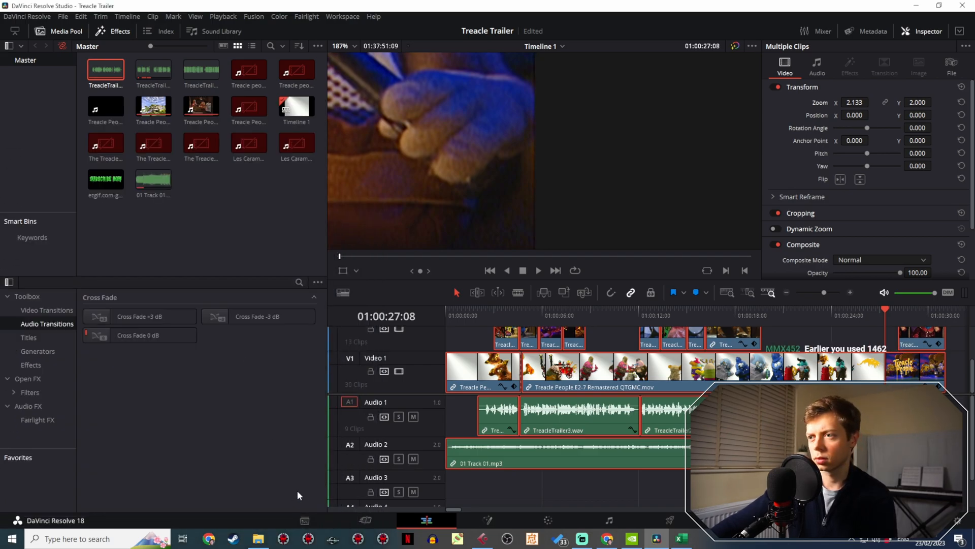
- Set the custom timeline resolution to 1470 x 1132 in the project settings and save them
click(62, 16)
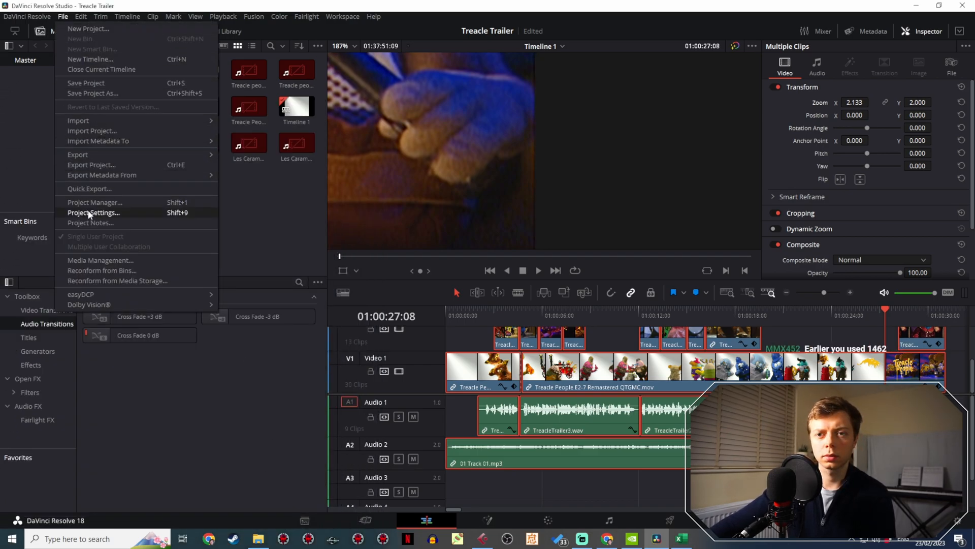
click(111, 213)
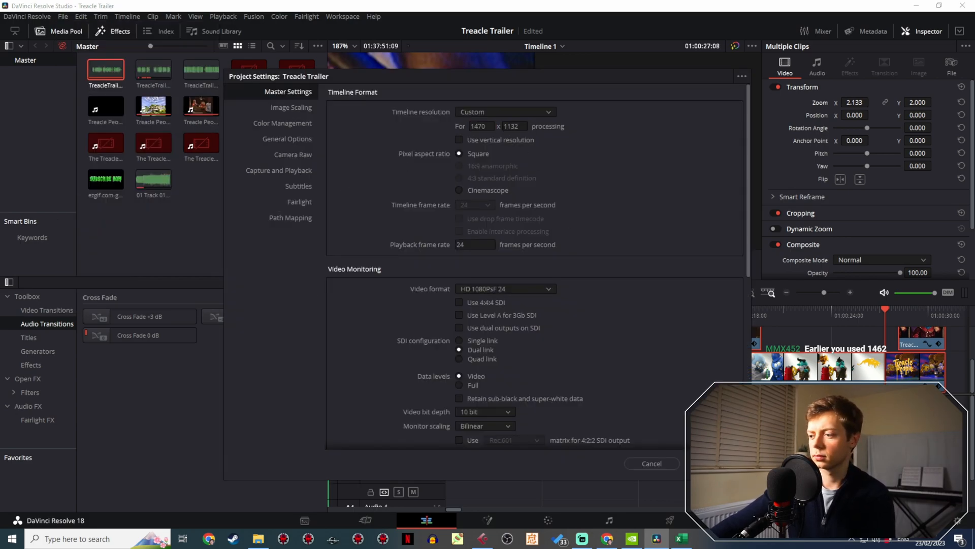
click(713, 463)
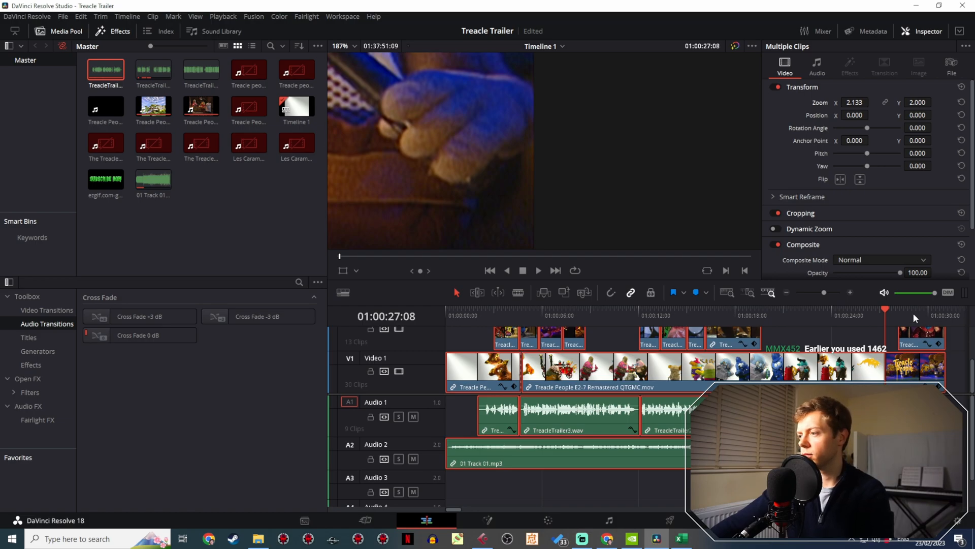
- Scrub the trailer in the magnified and the 41% view to examine the picture edges, ending on the first frame
drag(913, 313, 801, 312)
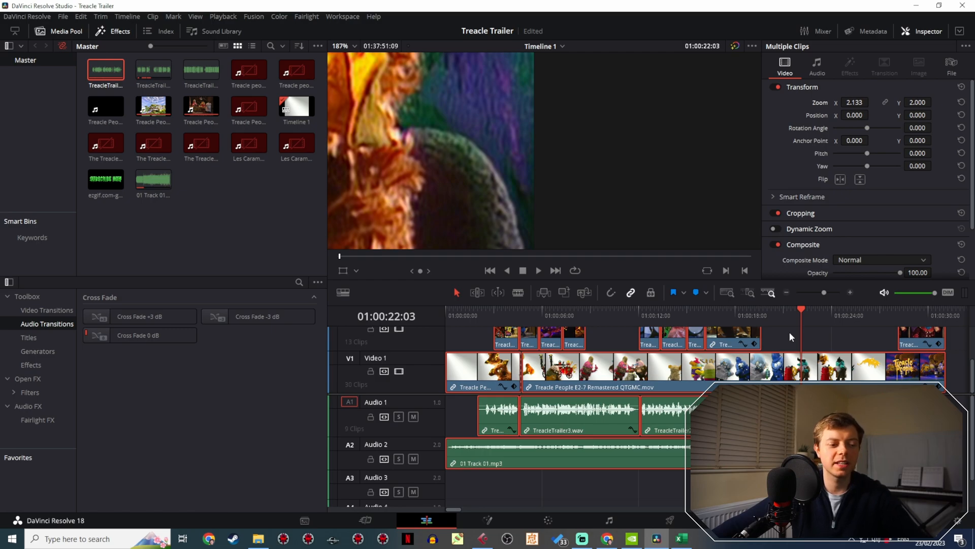
drag(828, 316, 721, 316)
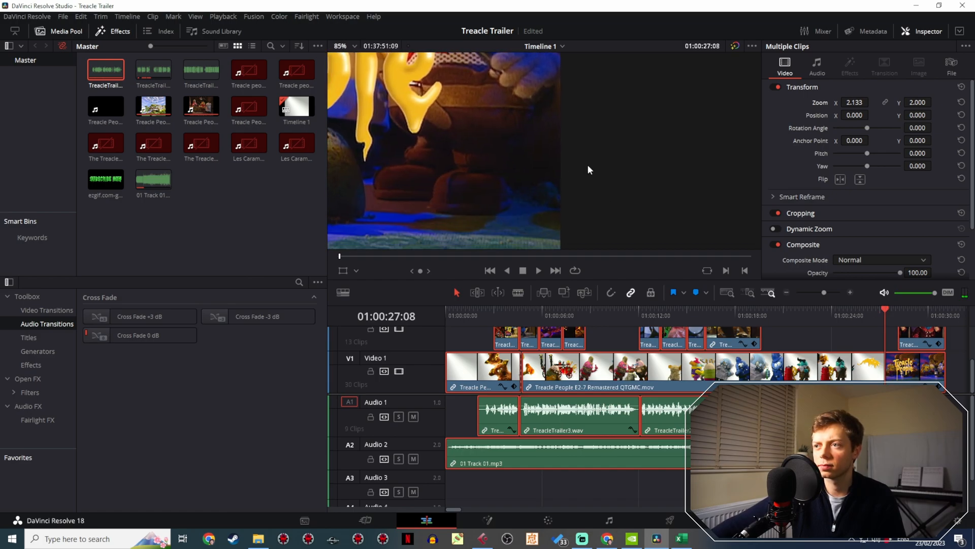
scroll(594, 177, down, 2)
drag(601, 164, 733, 200)
scroll(655, 177, down, 1)
drag(893, 320, 421, 309)
click(873, 313)
drag(883, 315, 434, 315)
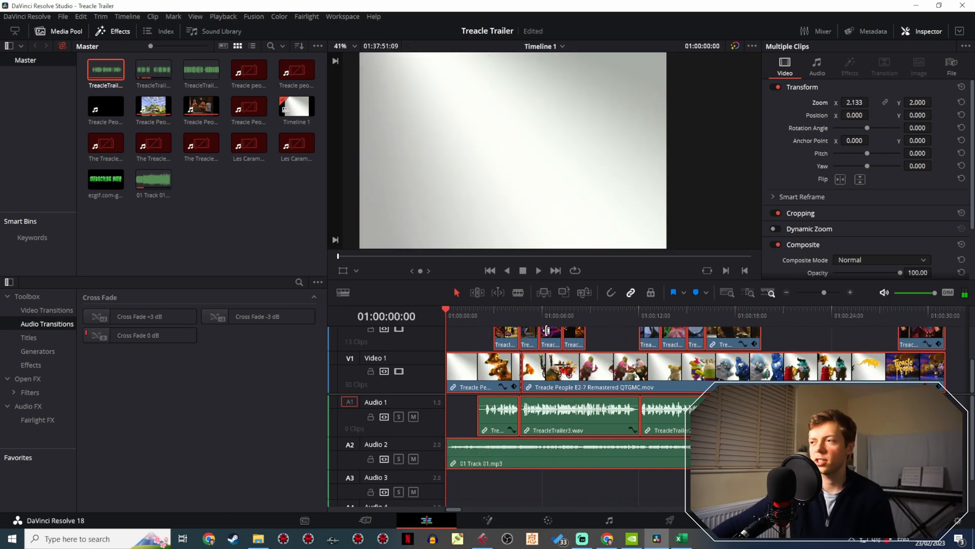
- Save the project and mark the timeline's In point at the first frame, 01:00:00:00
key(ctrl+s)
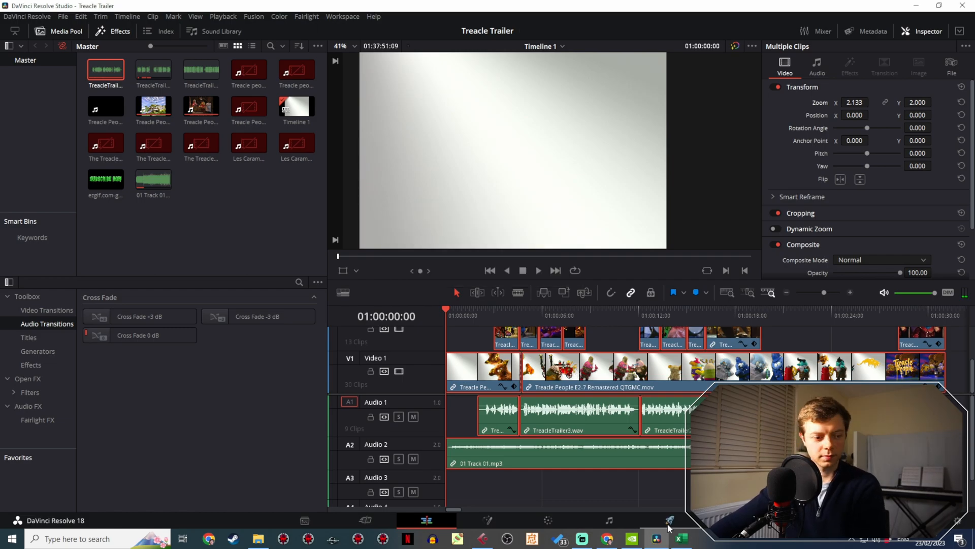
click(669, 525)
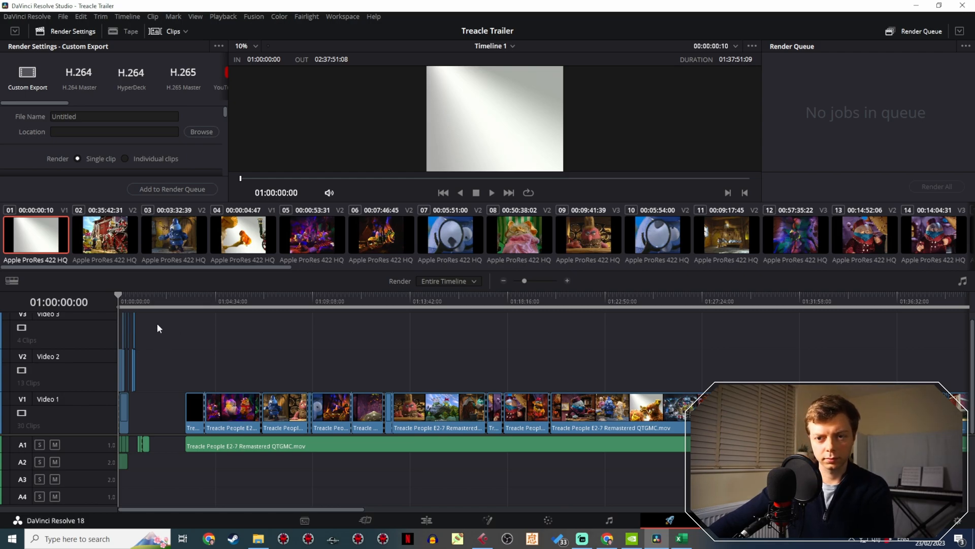
click(427, 520)
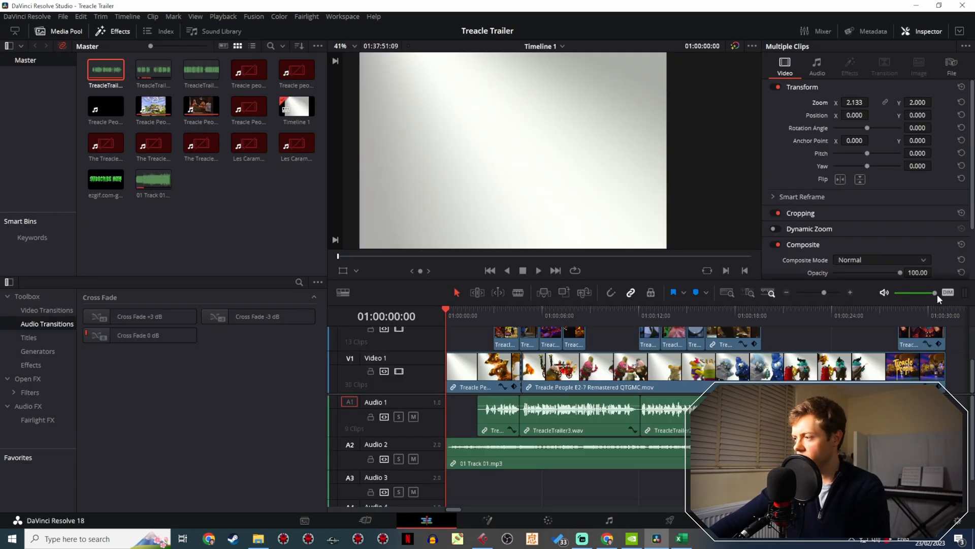
right_click(446, 319)
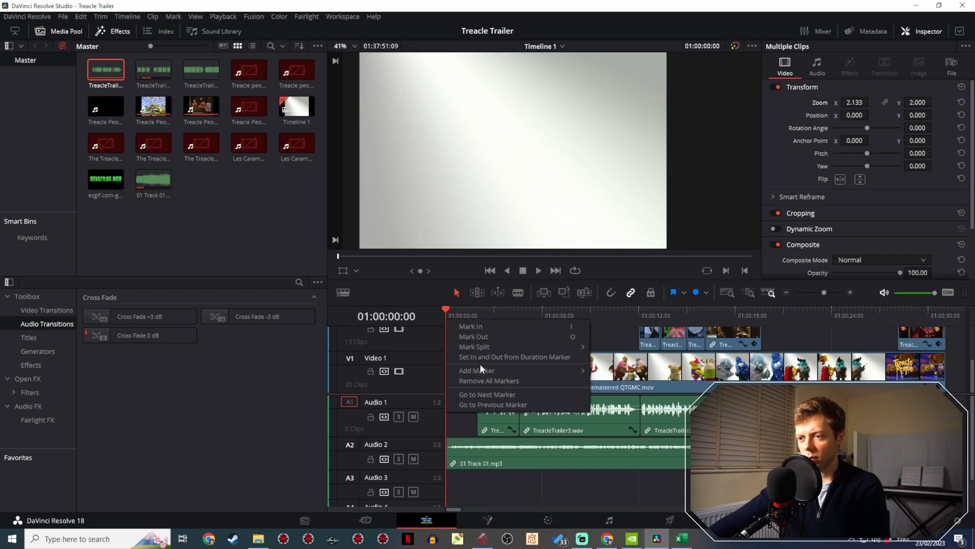
click(499, 326)
- Mark the timeline's Out point at 01:00:31:03, just past the trailer's last clip, and magnify the timeline there
click(944, 312)
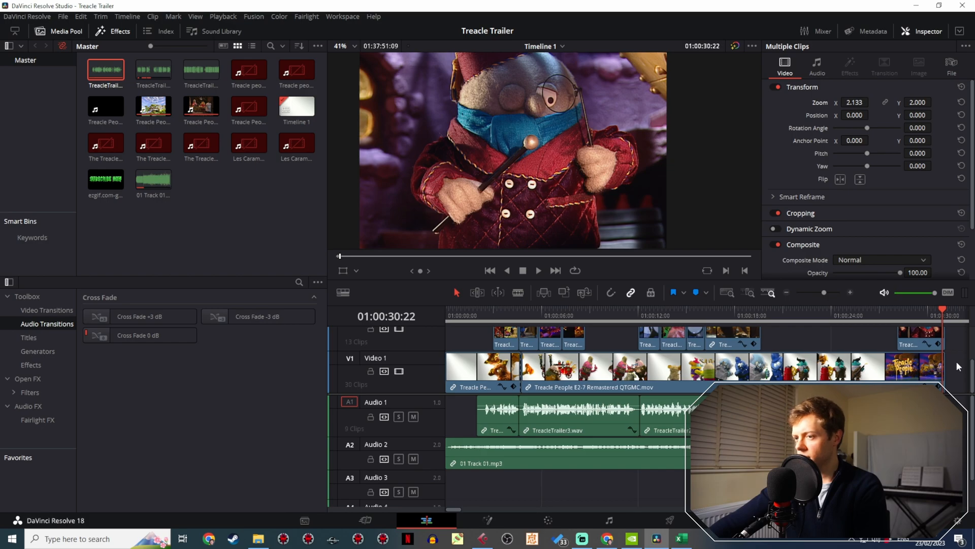
scroll(958, 366, right, 5)
scroll(719, 346, up, 3)
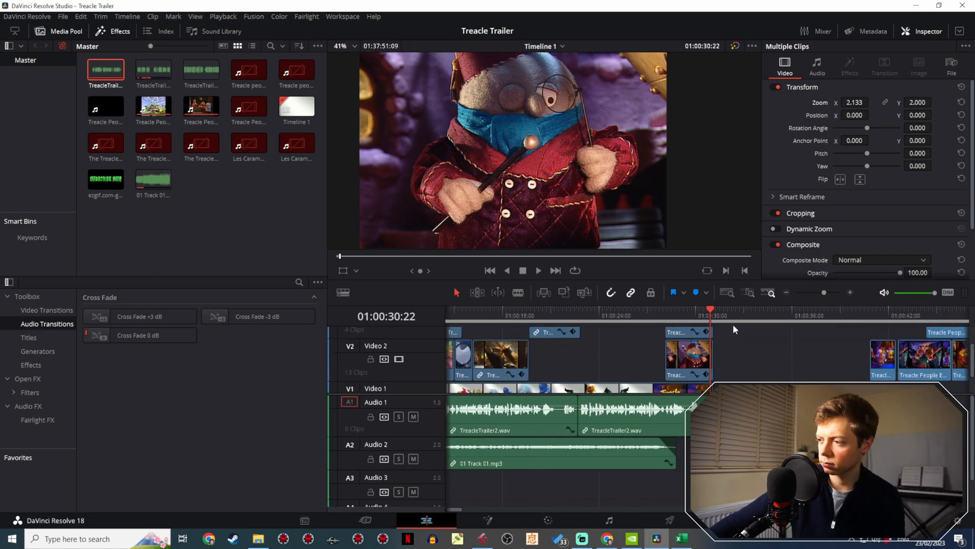
click(719, 313)
click(735, 351)
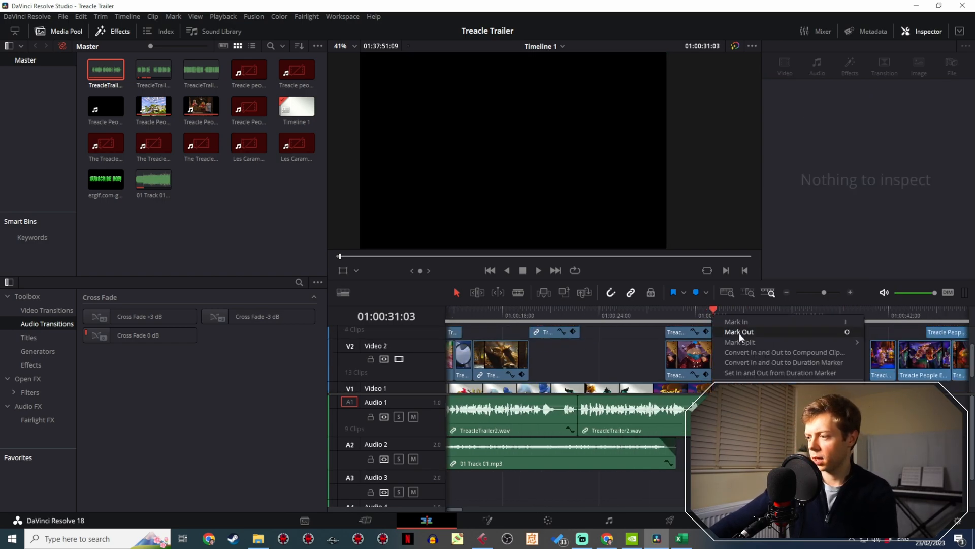
drag(824, 292, 840, 293)
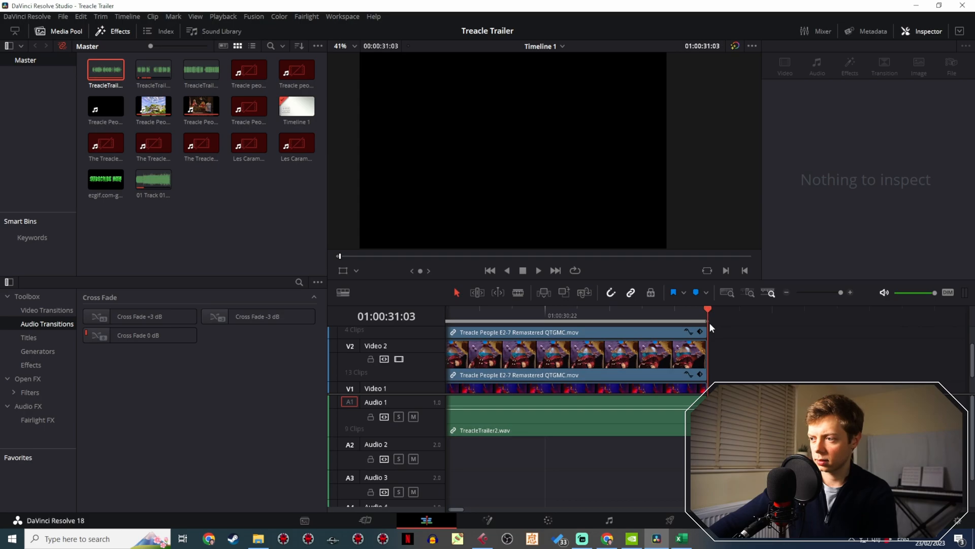
- Add a short fade-in to the start of 01 Track 01.mp3 on Audio 2 and play the opening
click(802, 290)
drag(487, 315, 446, 314)
click(801, 292)
drag(802, 292, 846, 294)
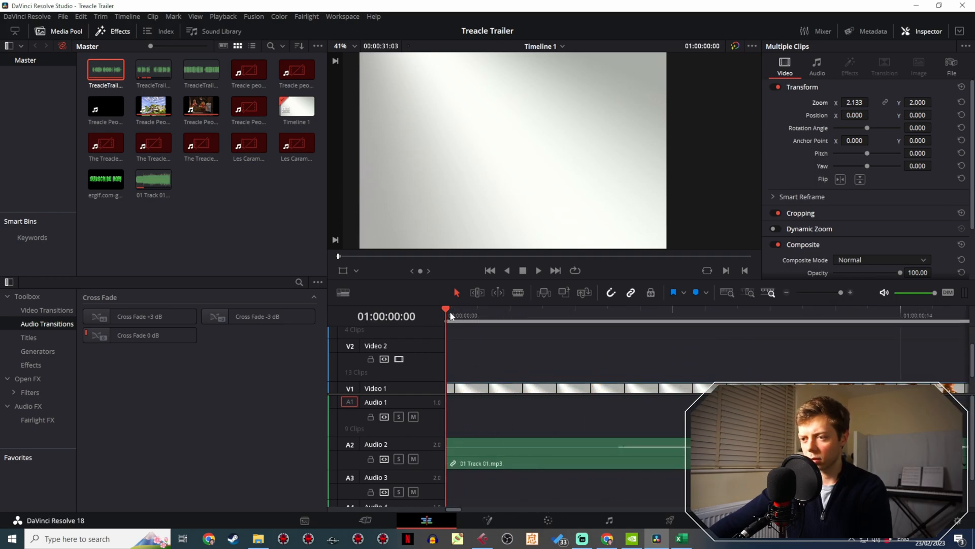
drag(447, 442, 620, 440)
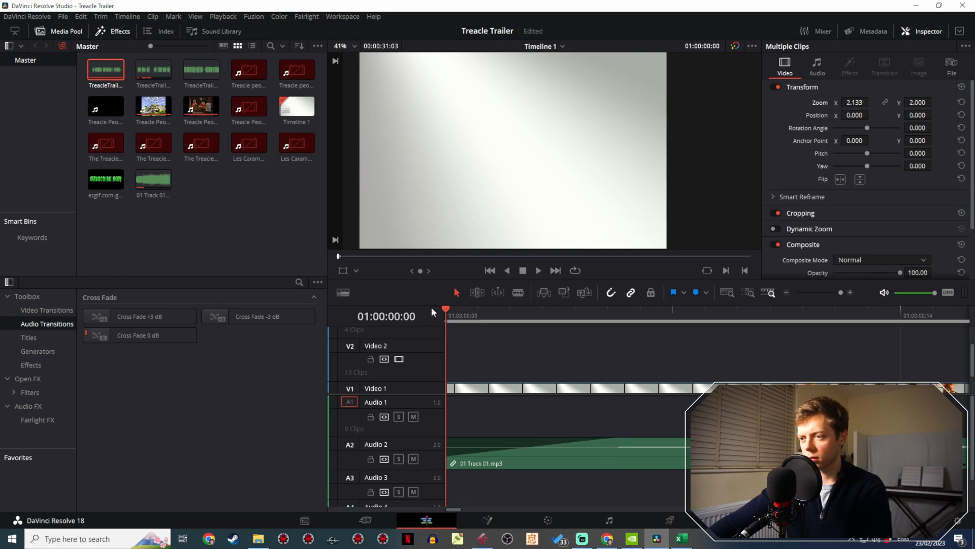
key(space)
key(space)
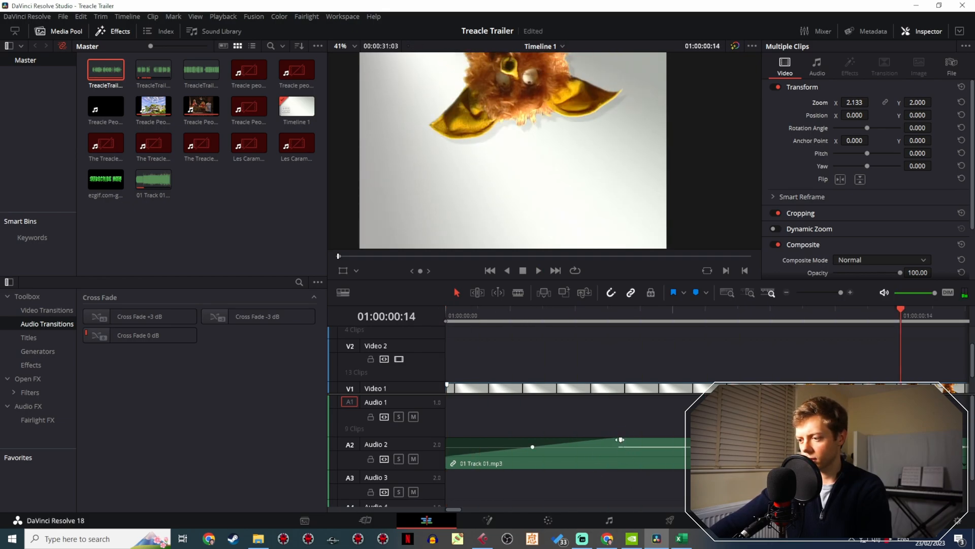
- Lengthen the fade-in of 01 Track 01.mp3 and replay the trailer's opening
drag(621, 440, 715, 440)
key(Home)
key(space)
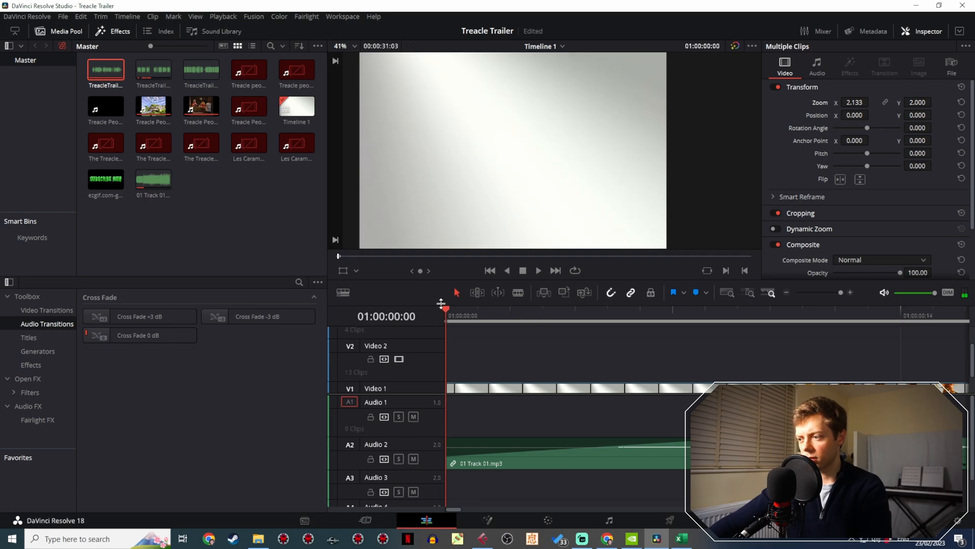
- Play the trailer's ending through to 01:00:31:17 to check how the picture and music finish
drag(832, 296, 821, 296)
click(685, 315)
key(space)
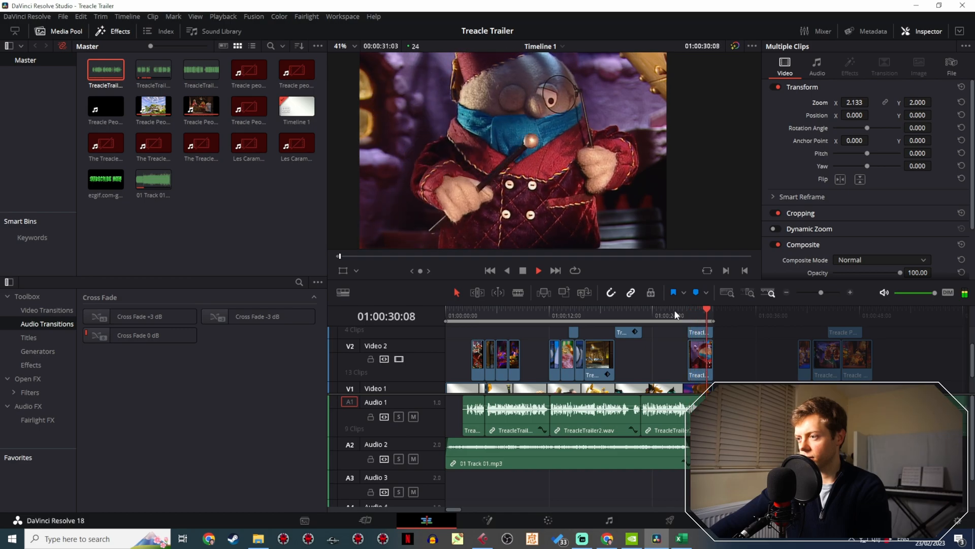
key(space)
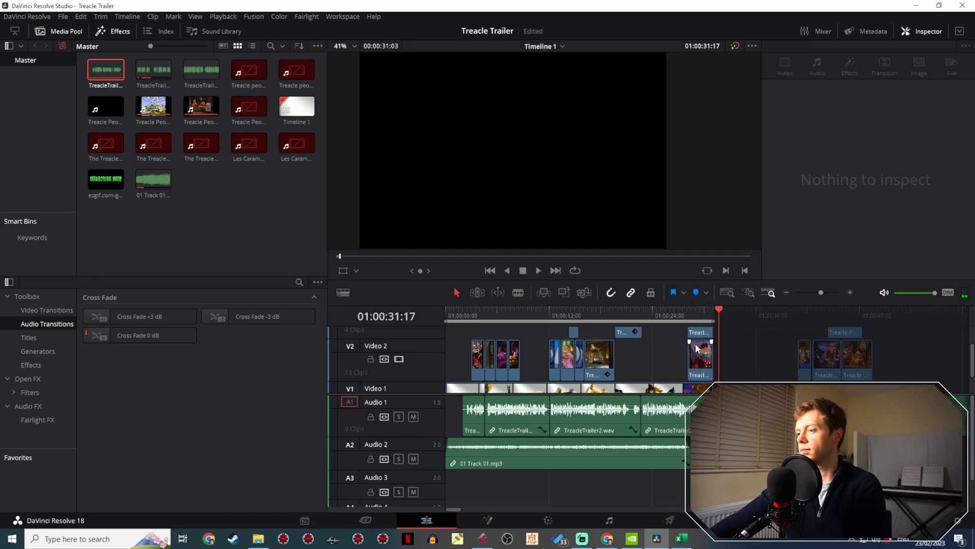
- Save the project and name the render file "Treacle Trailer v1" on the Deliver page
key(ctrl+s)
key(shift+8)
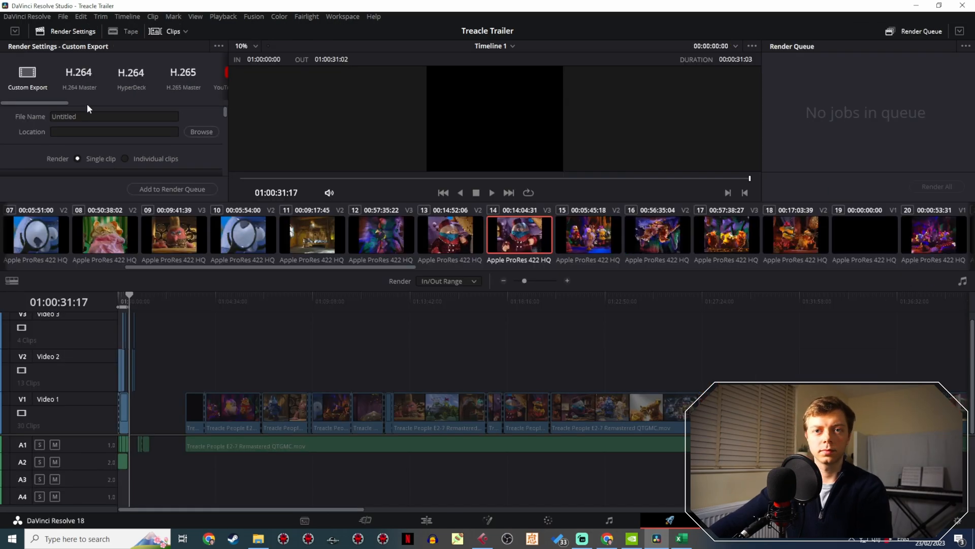
text(Treacle Trailer)
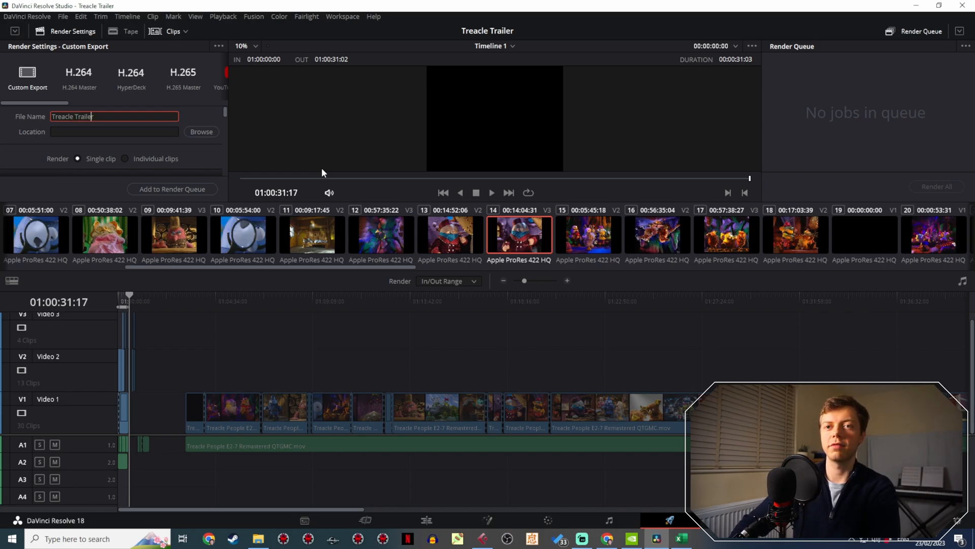
text(v1)
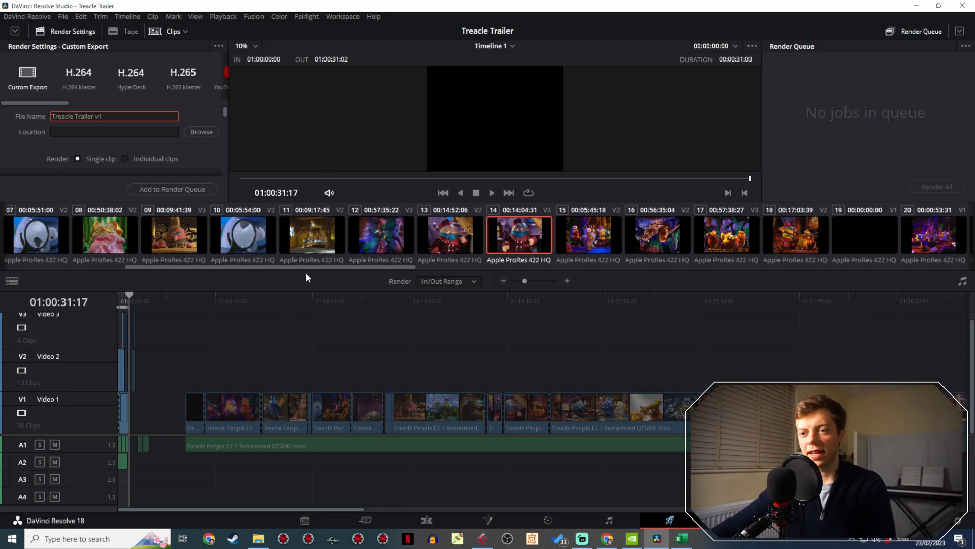
- Enlarge the render settings area and set the export format to MP4
drag(312, 271, 336, 438)
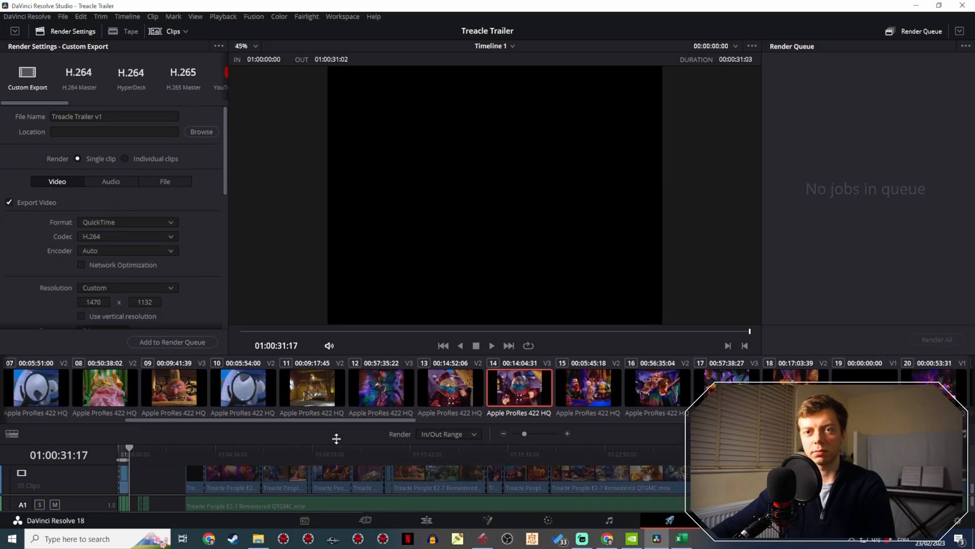
click(154, 221)
click(124, 303)
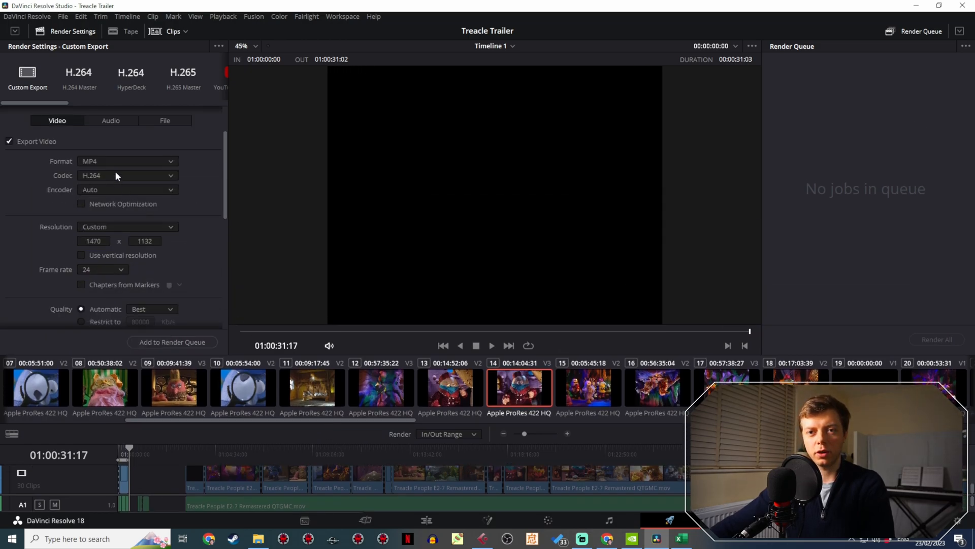
- Set the encoder preset to Very Slow and two-pass encoding to Full for the MP4 export
scroll(199, 234, down, 5)
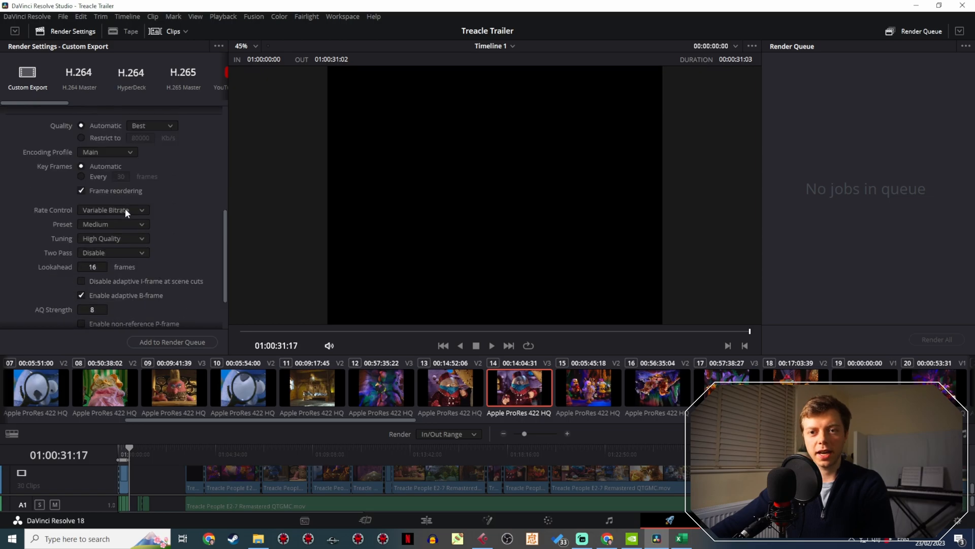
click(121, 222)
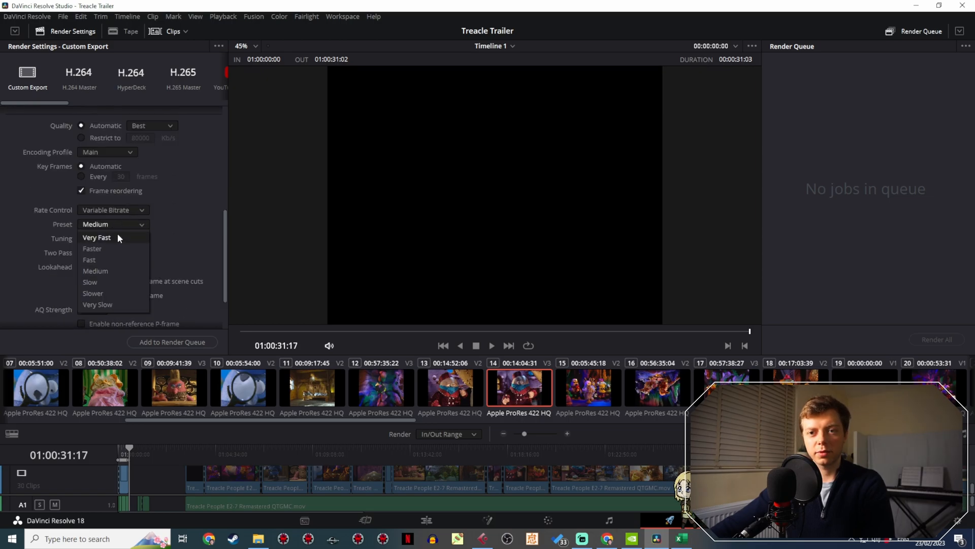
click(117, 306)
click(117, 254)
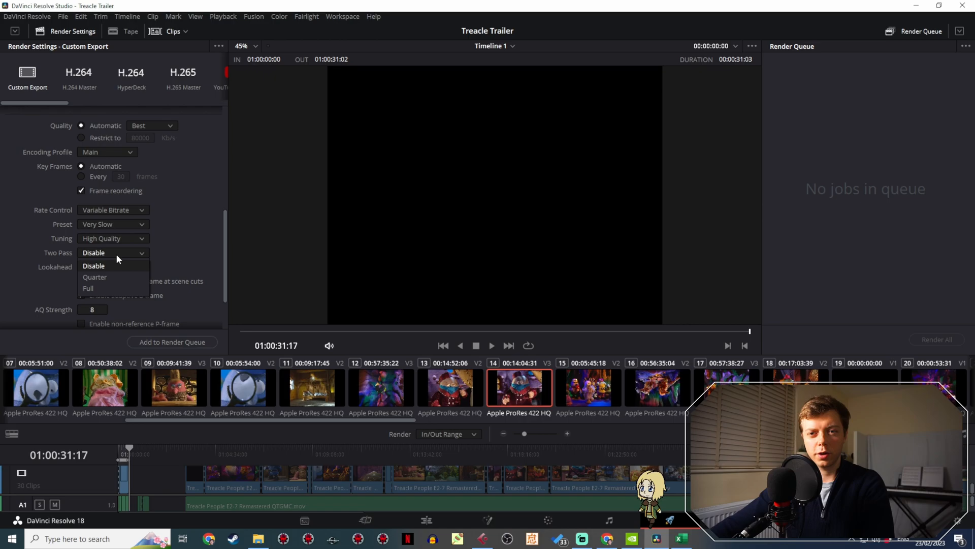
click(106, 288)
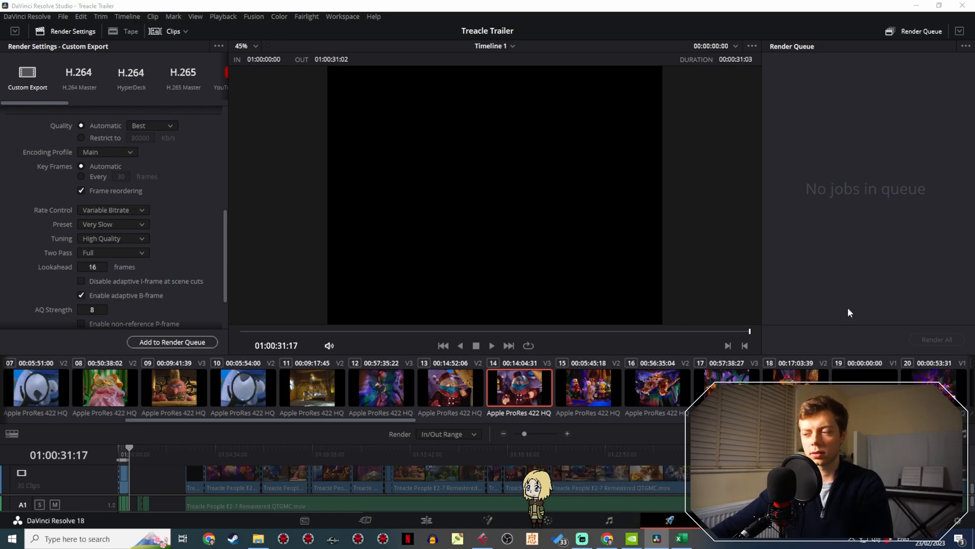
- Queue the trailer for output to the Videos folder as Treacle Trailer v1.mp4 and render it
click(175, 342)
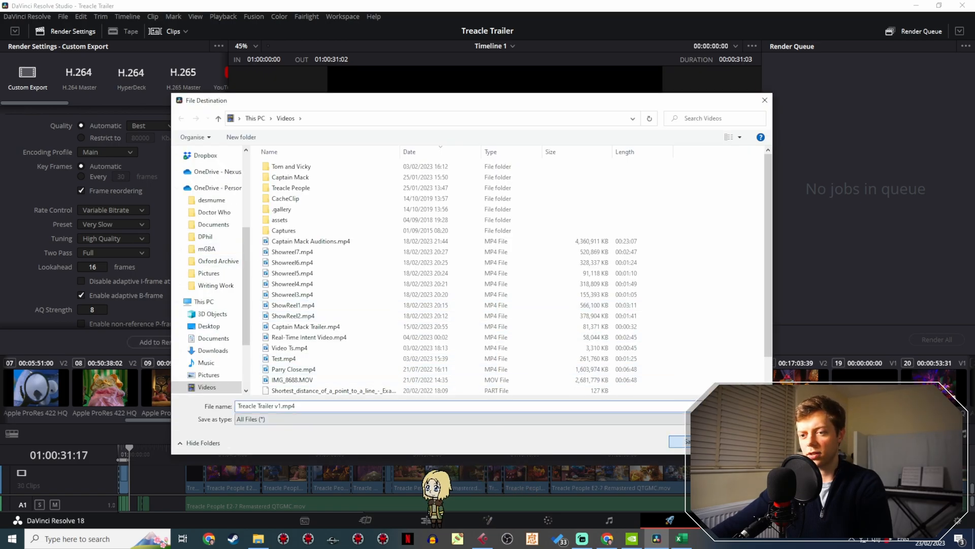
click(678, 441)
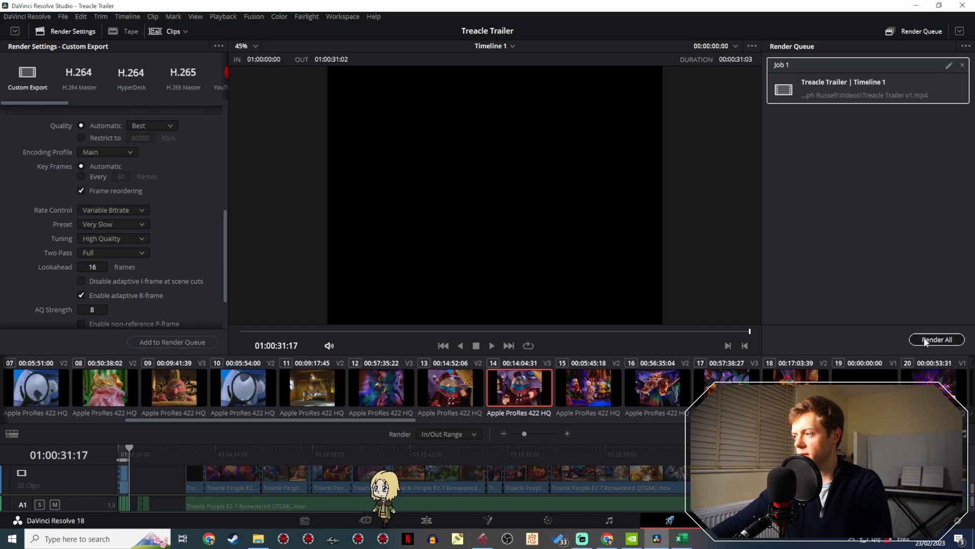
click(935, 339)
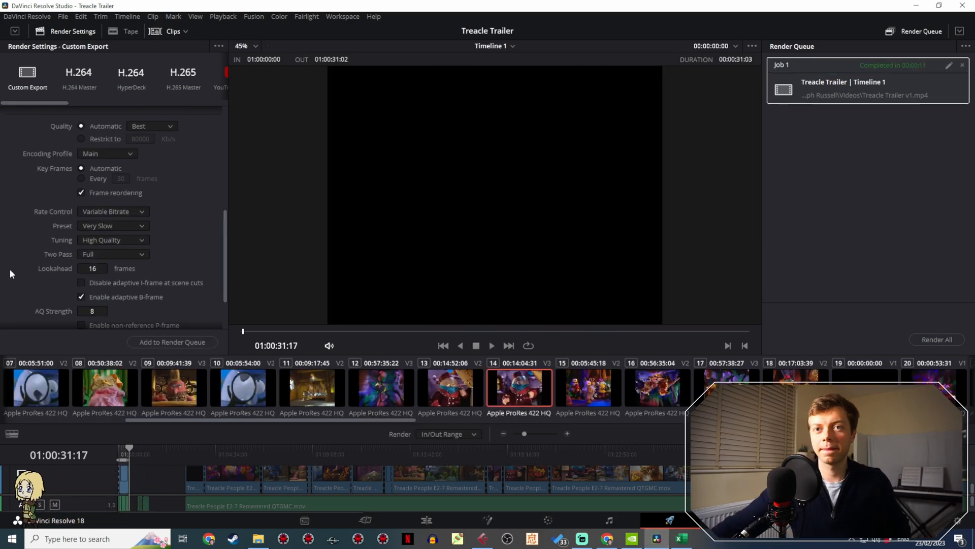
- Switch to Streamlabs Desktop and select the Camera scene for the stream
click(582, 538)
scroll(319, 452, up, 3)
click(311, 427)
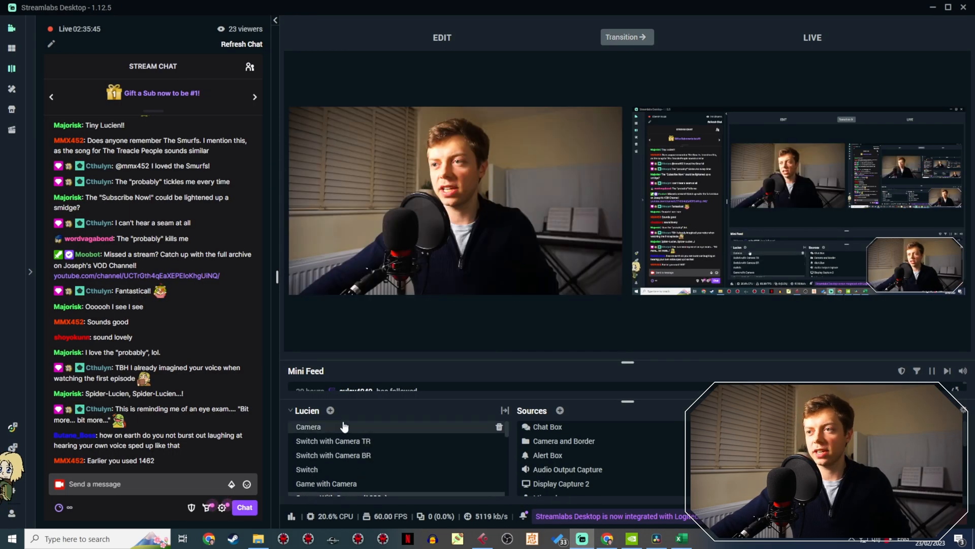